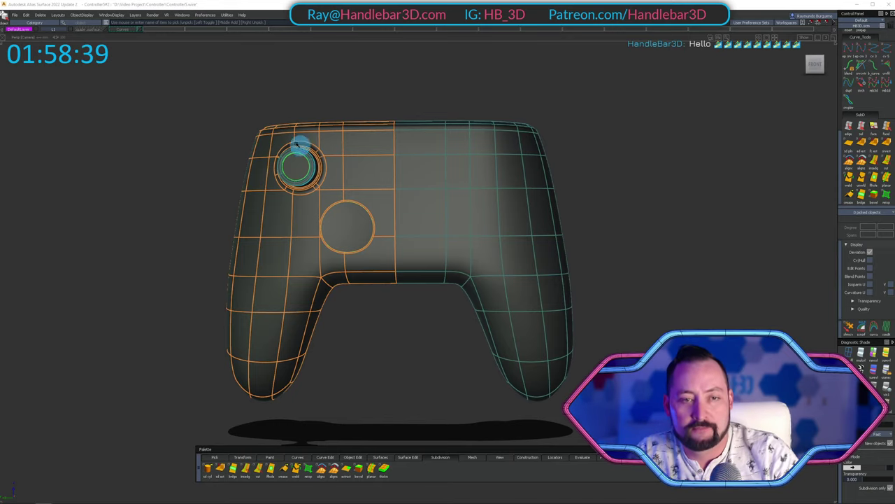
Examine the thumbstick and its filleted socket on the controller's front face from several angles and close up.
key("alt+shift")
left_click_drag(349, 163, 290, 159, "alt+shift")
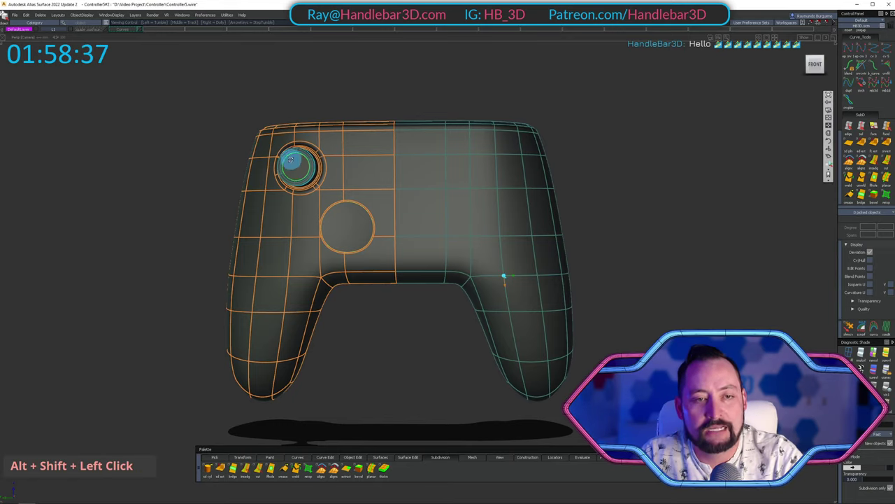
mouse_move(291, 160)
right_mouse_down("alt+shift")
mouse_move(340, 144)
mouse_move(290, 175)
right_mouse_up("alt+shift")
left_click_drag(291, 175, 355, 205, "alt+shift")
right_click_drag(355, 205, 373, 207, "alt+shift")
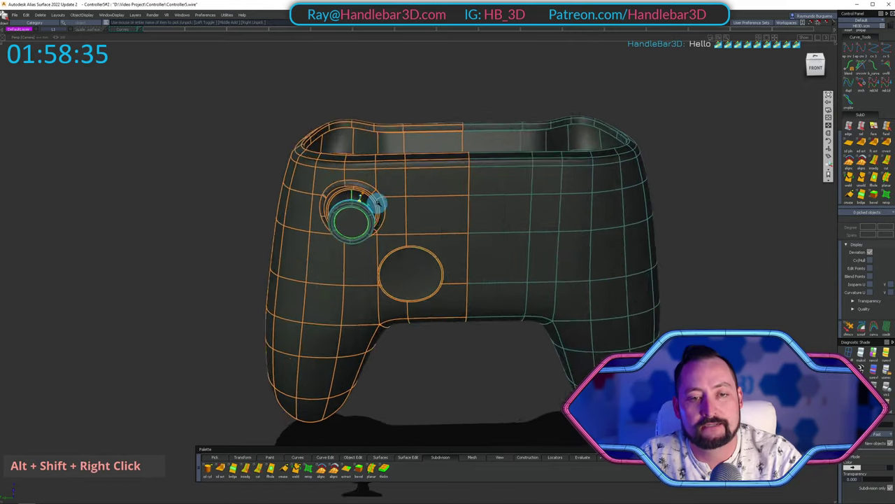
middle_click_drag(373, 207, 480, 193, "alt+shift")
left_click_drag(480, 193, 316, 132, "alt+shift")
right_click_drag(315, 133, 320, 139, "alt+shift")
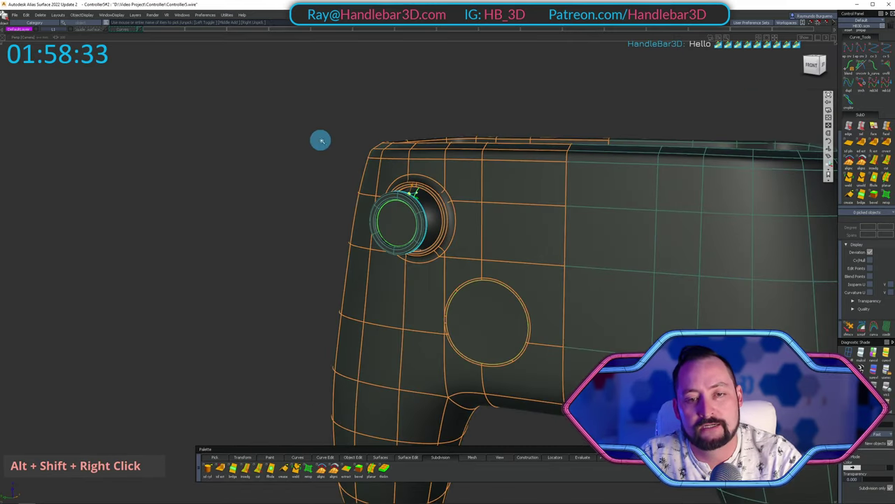
left_click_drag(320, 140, 417, 140, "alt+shift")
right_click_drag(417, 140, 536, 155, "alt+shift")
middle_click_drag(535, 155, 510, 170, "alt+shift")
left_click_drag(510, 170, 308, 149, "alt+shift")
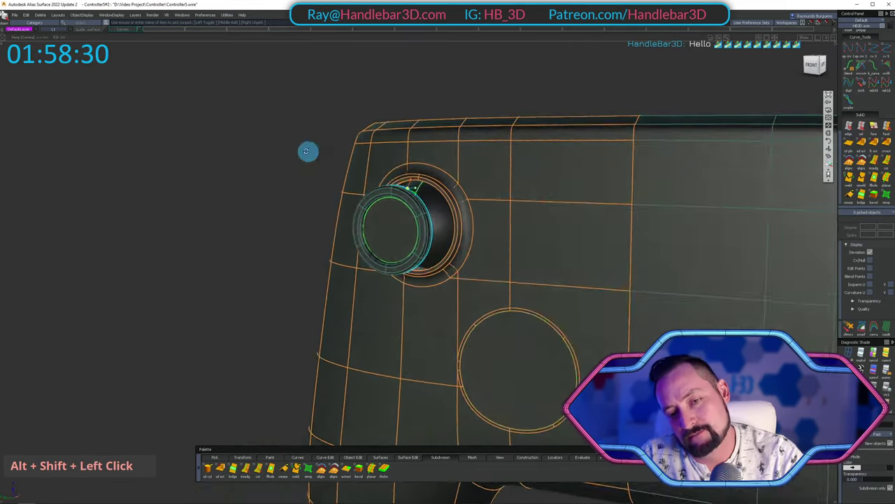
right_click_drag(307, 150, 436, 174, "alt+shift")
left_click_drag(435, 174, 389, 205, "alt+shift")
key("alt+s")
right_click_drag(389, 205, 529, 188, "alt+shift")
left_click_drag(529, 187, 538, 128, "alt+shift")
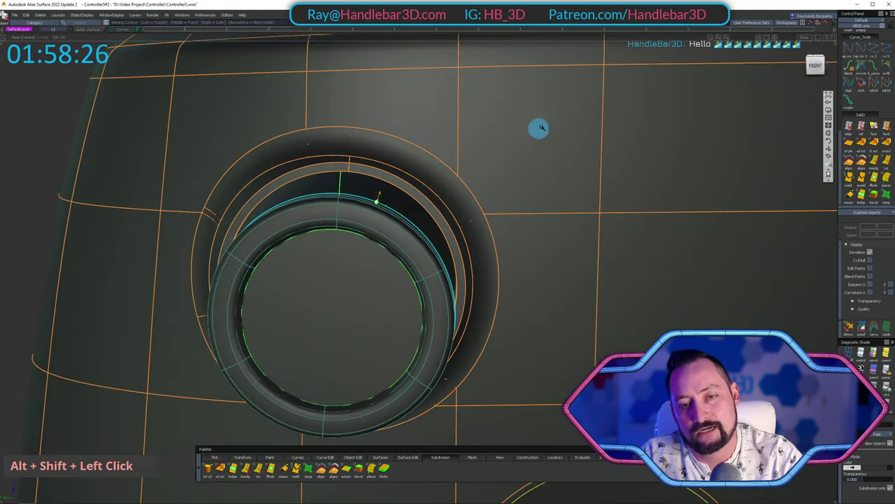
Reopen the surface fillet around the thumbstick socket and undo it.
middle_click_drag(549, 119, 536, 119, "ctrl+shift")
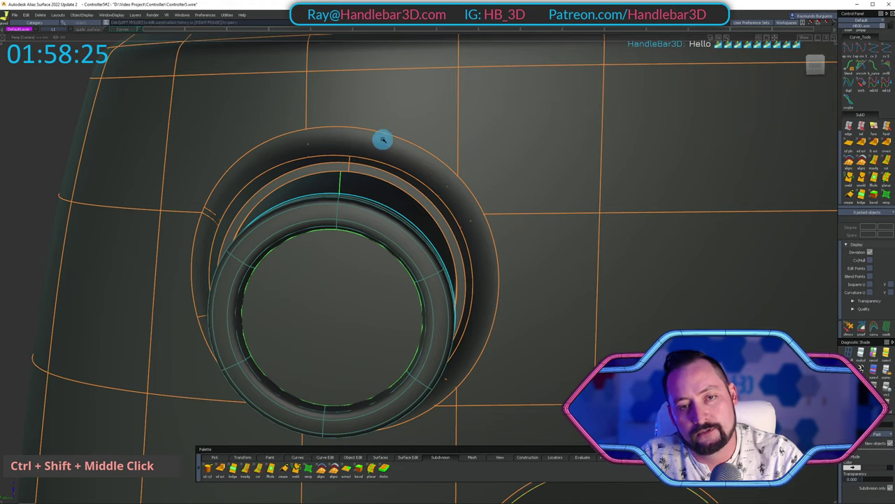
right_click_drag(451, 151, 371, 190, "alt+shift")
left_click_drag(371, 190, 359, 209, "alt+shift")
middle_click_drag(360, 210, 296, 184, "alt+shift")
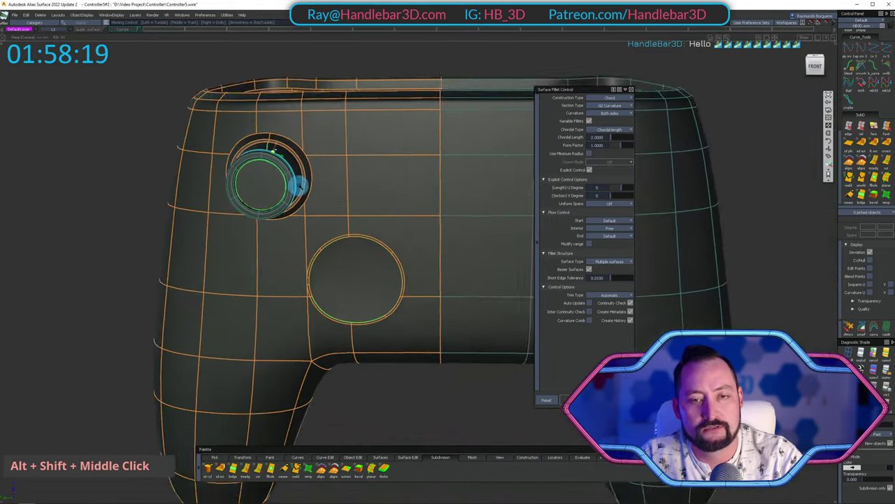
Reopen the surface fillet around the lower round hole and undo it.
right_click_drag(296, 184, 253, 179, "alt+shift")
left_click(324, 175, "alt+shift")
right_click_drag(324, 175, 355, 174, "alt+shift")
left_click_drag(355, 174, 306, 215, "alt+shift")
right_click_drag(400, 188, 392, 134, "alt+shift")
left_click(275, 193, "alt+shift")
left_click_drag(392, 134, 405, 183, "alt+shift")
left_click(408, 195, "alt+shift")
right_click_drag(408, 196, 503, 183, "alt+shift")
left_click_drag(504, 184, 407, 223, "alt+shift")
middle_click_drag(406, 223, 320, 216, "ctrl+shift")
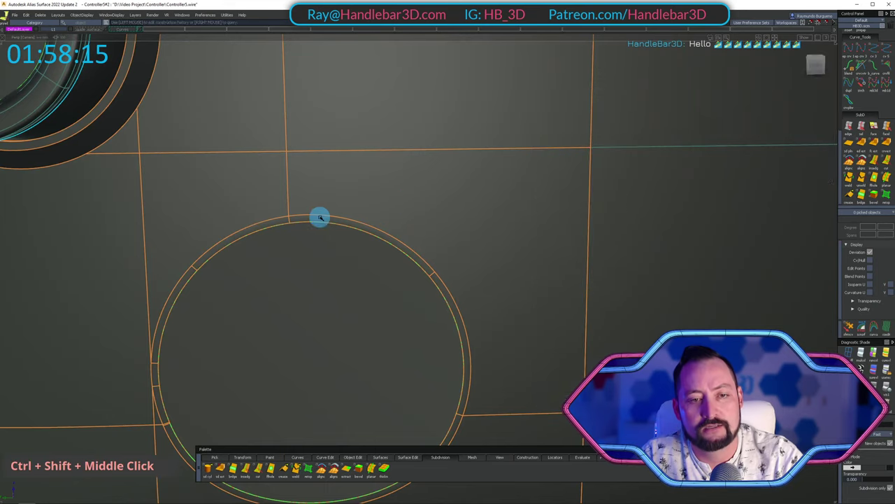
left_click(323, 219)
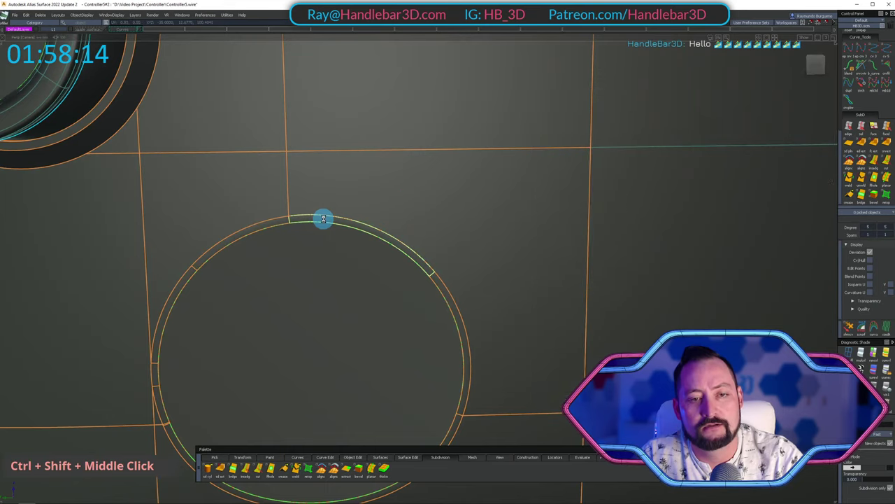
left_click(373, 149)
key("ctrl+z")
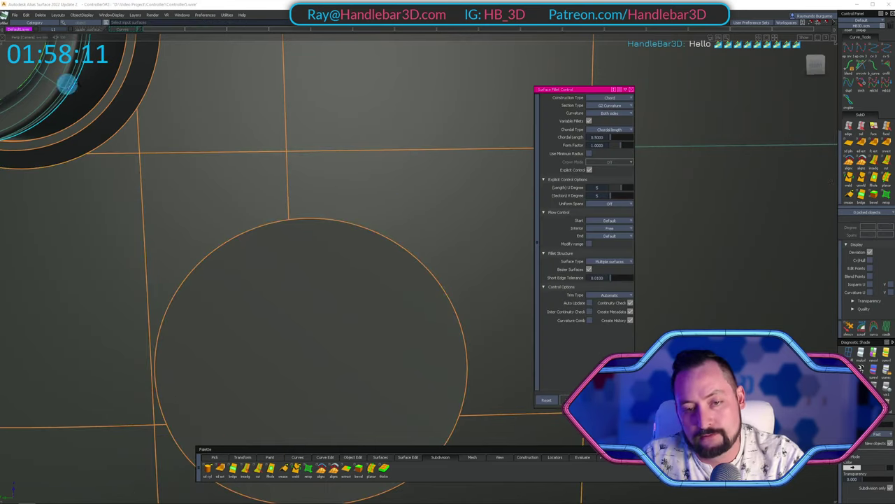
Create two new layers, naming the first one old.
right_click_drag(461, 210, 319, 133, "alt+shift")
left_click(338, 150, "alt+shift")
left_click_drag(318, 133, 266, 154, "alt+shift")
left_click_drag(146, 137, 146, 156, "ctrl+shift")
left_click(136, 15)
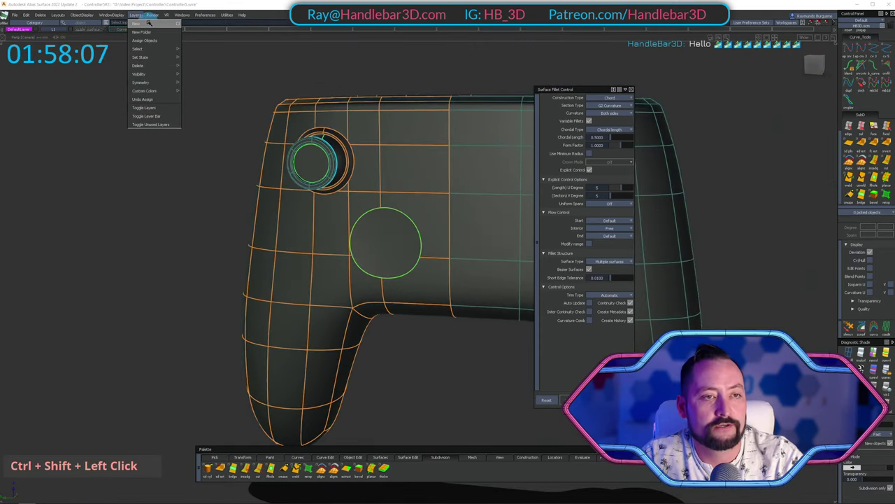
left_click(161, 33)
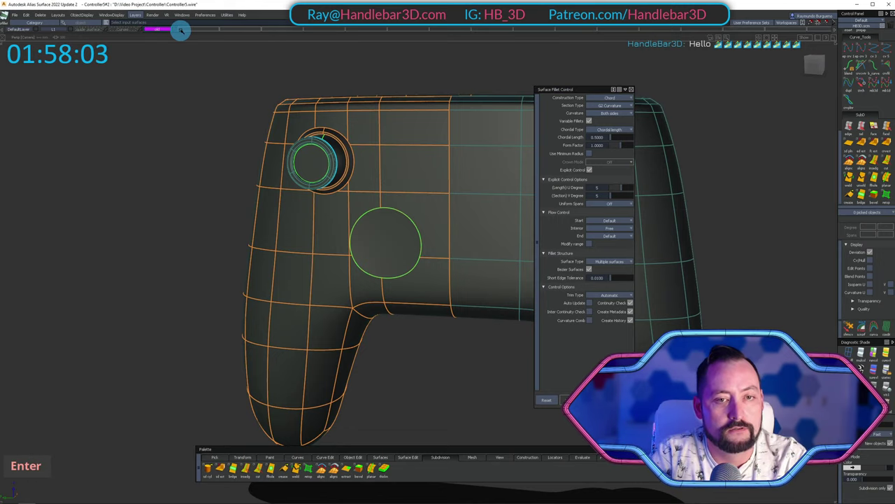
left_click_drag(228, 83, 215, 80, "alt+shift")
left_click(137, 15)
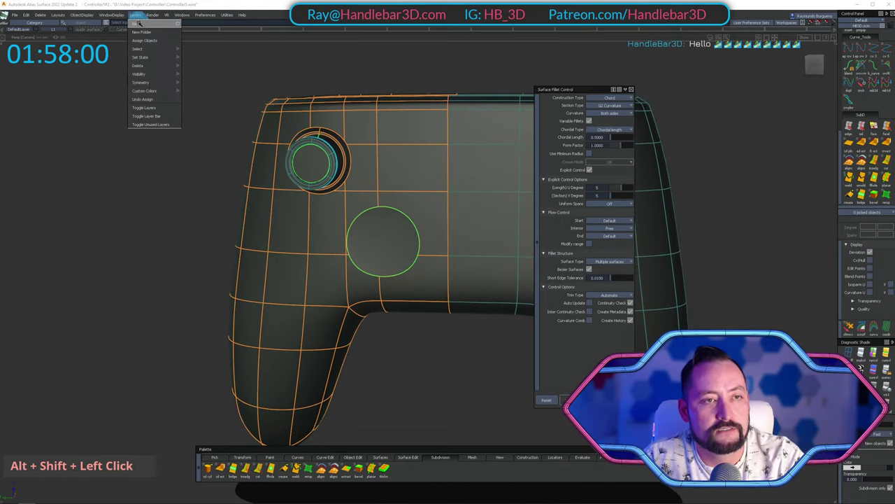
left_click(140, 23)
Select the thumbstick parts and the disc filling the lower hole, assign them to the newest layer and hide that layer.
left_click_drag(321, 148, 322, 133, "ctrl+shift")
left_click(316, 140, "ctrl+shift")
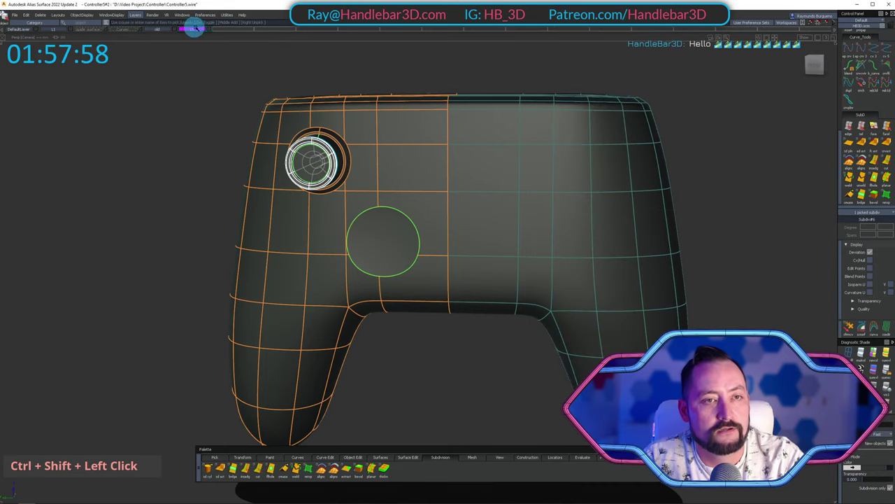
left_click_drag(285, 108, 336, 151, "alt+shift")
right_click_drag(335, 152, 344, 143, "alt+shift")
left_click_drag(344, 143, 312, 116, "alt+shift")
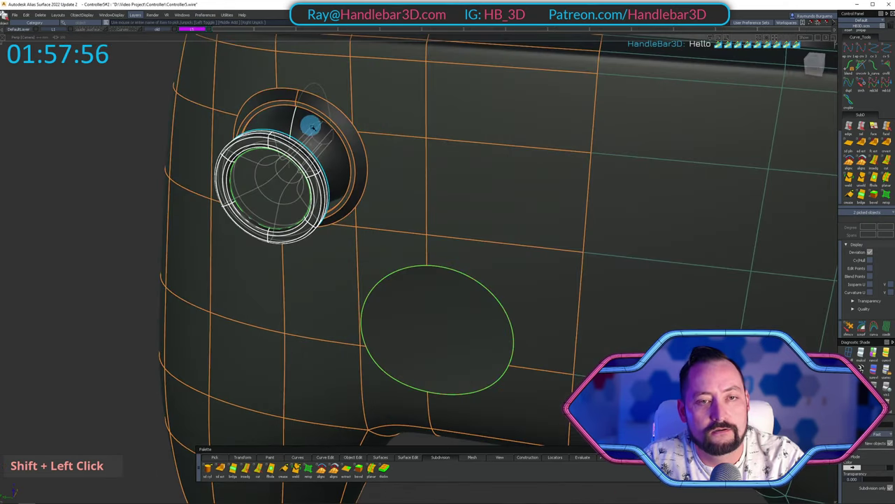
left_click(343, 189, "shift")
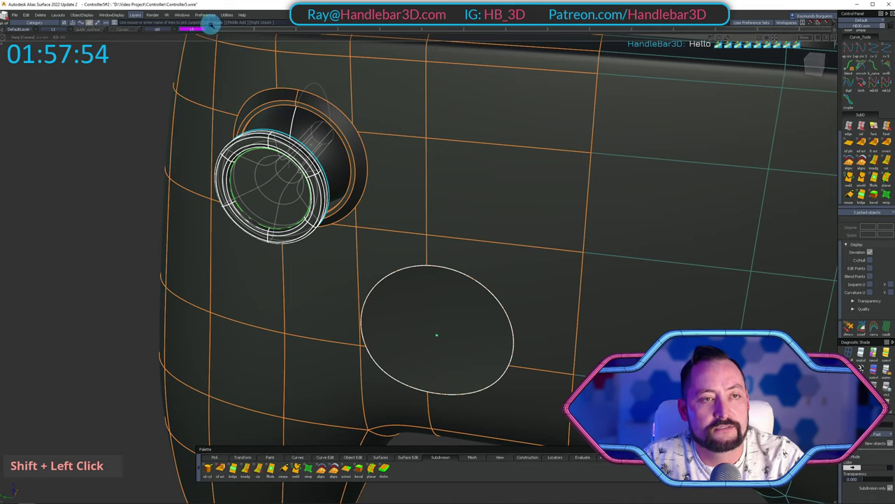
right_click(199, 32)
left_click(315, 109, "ctrl+shift")
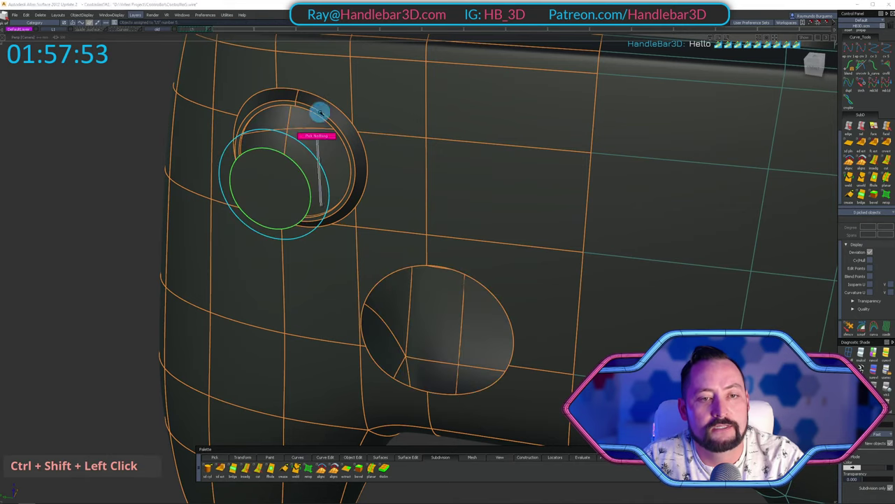
Delete the two leftover circular surfaces in front of the thumbstick socket.
left_click_drag(316, 109, 270, 131, "alt+shift")
left_click(290, 170, "ctrl+shift")
left_click(306, 129, "ctrl+shift")
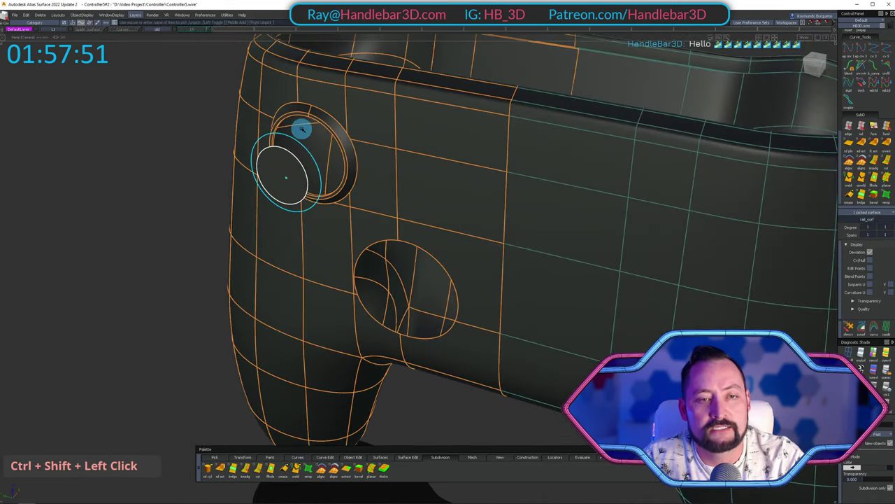
left_click(314, 150, "shift")
key("Return")
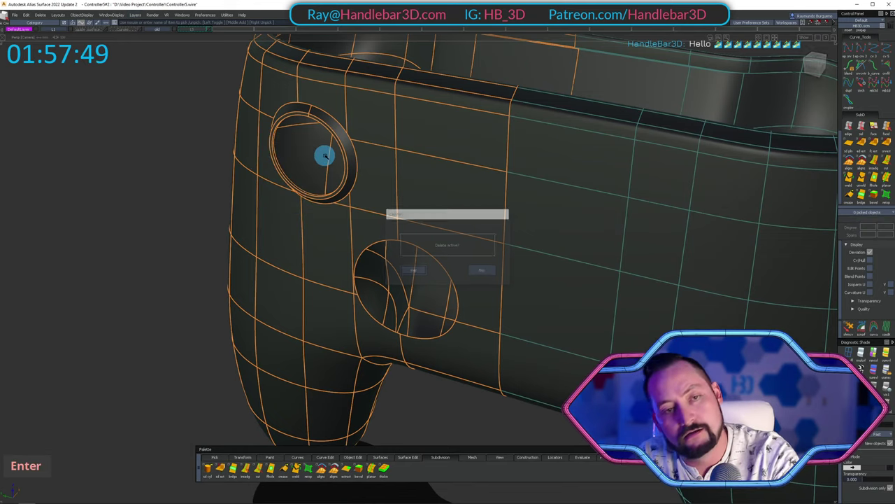
Examine the controller body with its open thumbstick and button holes.
left_click_drag(256, 90, 404, 91, "alt+shift")
middle_click_drag(411, 89, 436, 82, "alt+shift")
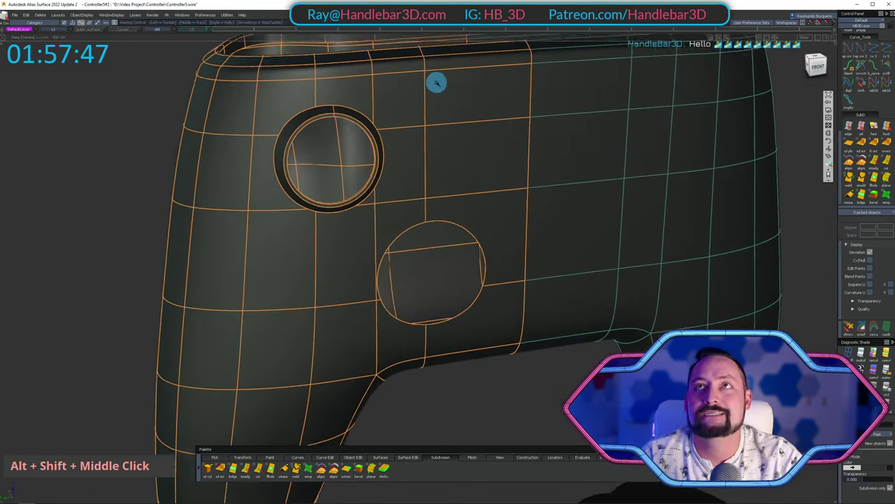
left_click_drag(436, 82, 375, 100, "alt+shift")
right_click_drag(384, 103, 363, 121, "alt+shift")
left_click_drag(364, 121, 387, 122, "alt+shift")
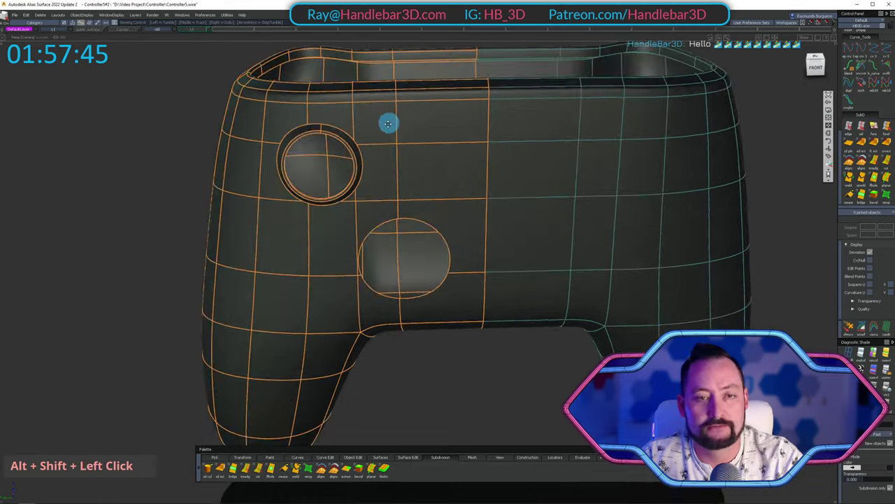
right_click_drag(388, 121, 353, 151, "alt+shift")
left_click_drag(353, 151, 367, 137, "alt+shift")
right_click_drag(367, 136, 384, 123, "alt+shift")
Select the left half of the body with its hole surfaces, assign it to the old layer and hide that layer.
left_click_drag(346, 116, 293, 146, "ctrl+shift")
left_click(300, 144)
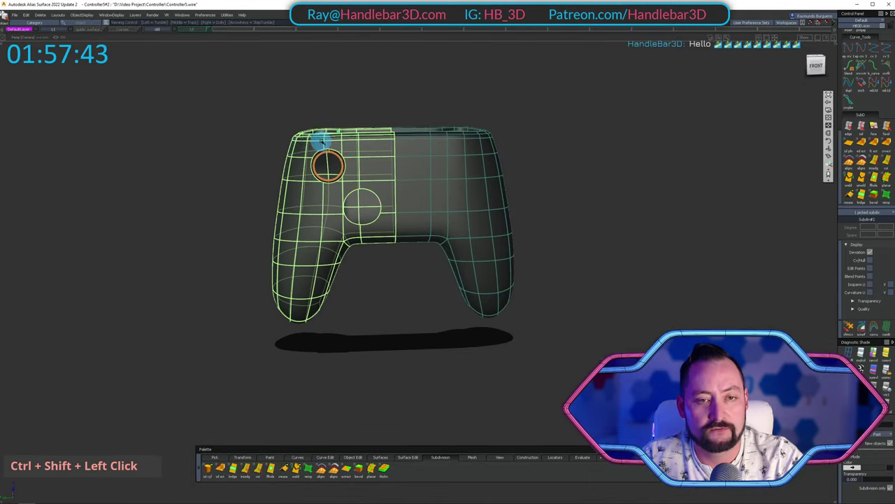
right_click_drag(320, 142, 338, 138, "alt+shift")
left_click(338, 137)
left_click_drag(338, 138, 337, 78, "alt+shift")
right_click_drag(336, 79, 320, 72, "alt+shift")
left_click_drag(332, 73, 294, 98, "ctrl+shift")
left_click_drag(231, 75, 161, 72)
right_click(162, 32)
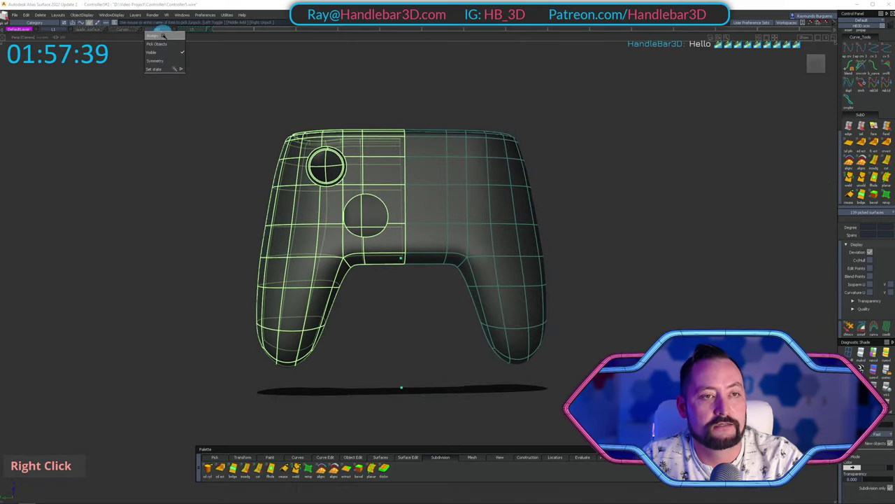
left_click(177, 30)
left_click_drag(493, 124, 447, 150, "alt+shift")
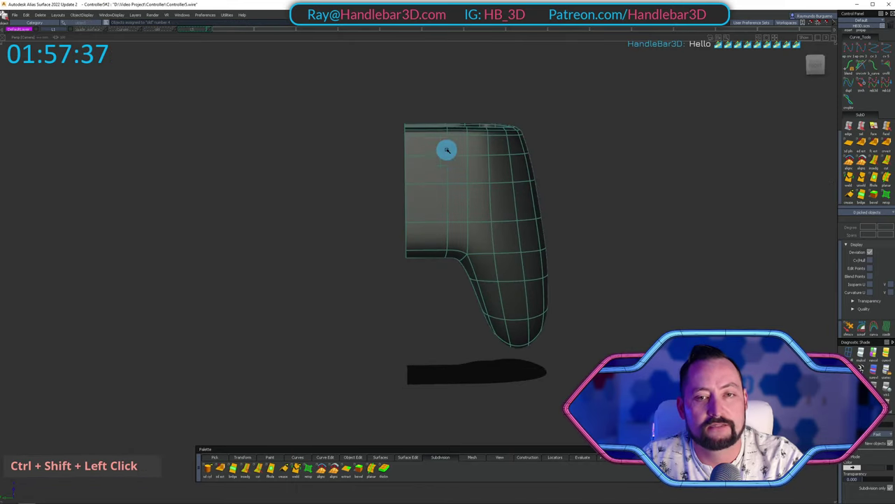
Rename layer L1 as Sub D and assign the remaining right half of the body to it.
double_click(57, 29)
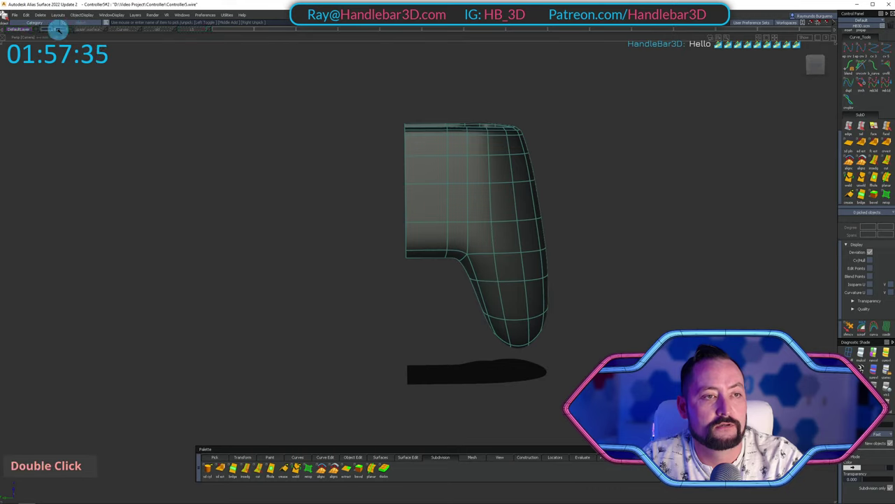
key("shift+d")
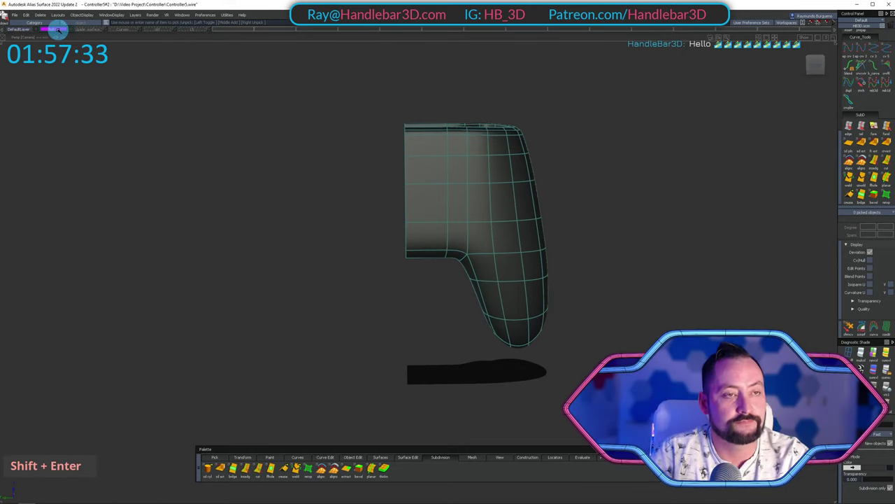
left_click(457, 186, "ctrl+shift")
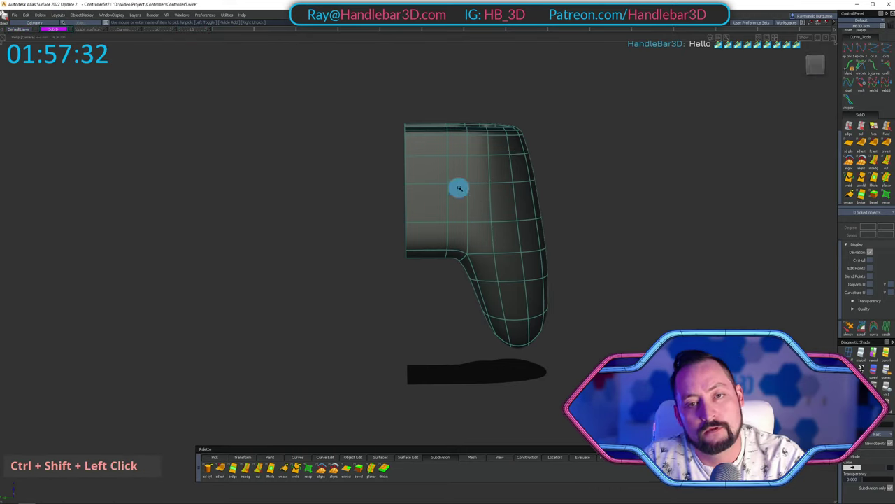
right_click(56, 32)
Mirror-duplicate the right half of the subdivision body to create a clean left half.
left_click_drag(544, 157, 543, 183, "ctrl+shift")
left_click(466, 172)
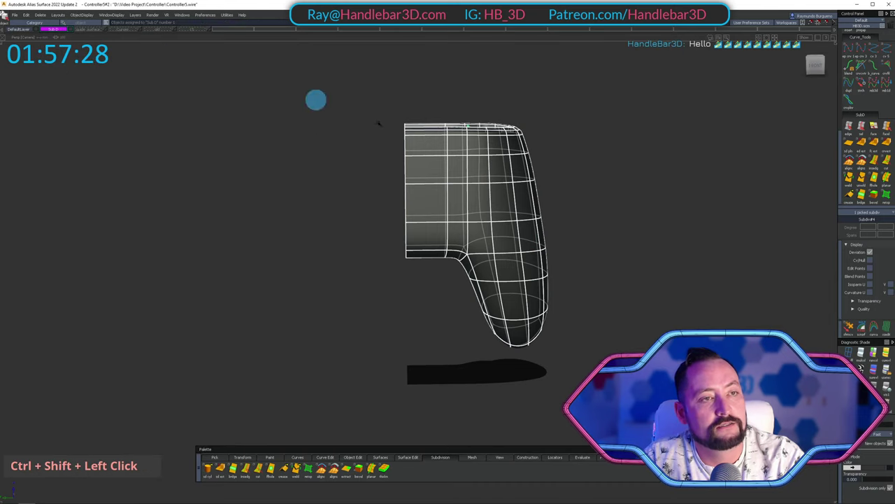
left_click(26, 14)
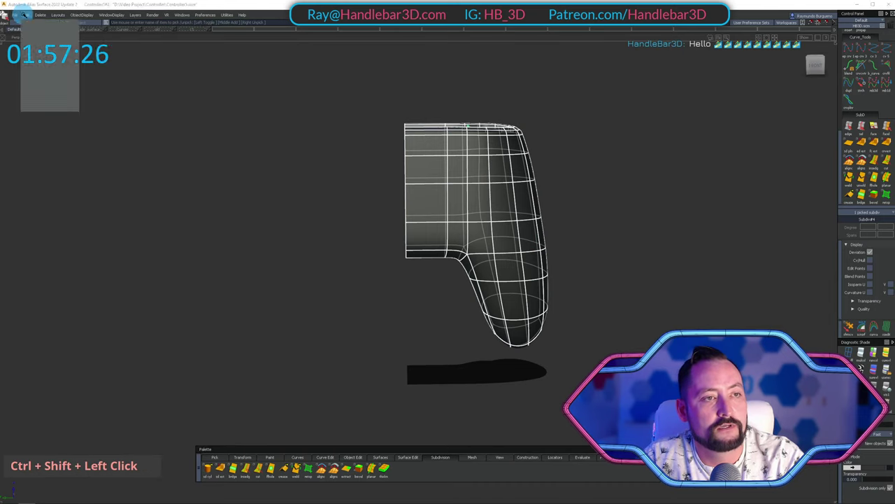
left_click(94, 82)
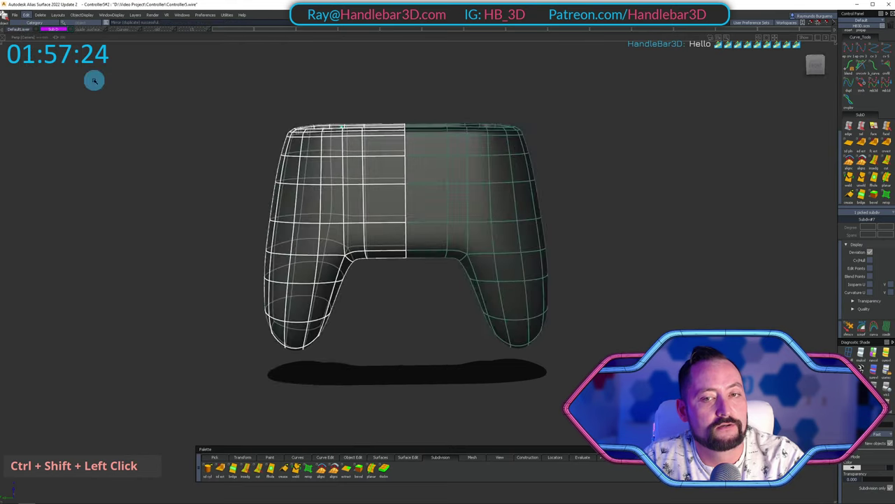
Delete the original right half of the subdivision body.
left_click_drag(472, 188, 481, 234, "alt+shift")
left_click_drag(538, 228, 529, 149, "ctrl+shift")
left_click(572, 205, "ctrl+shift")
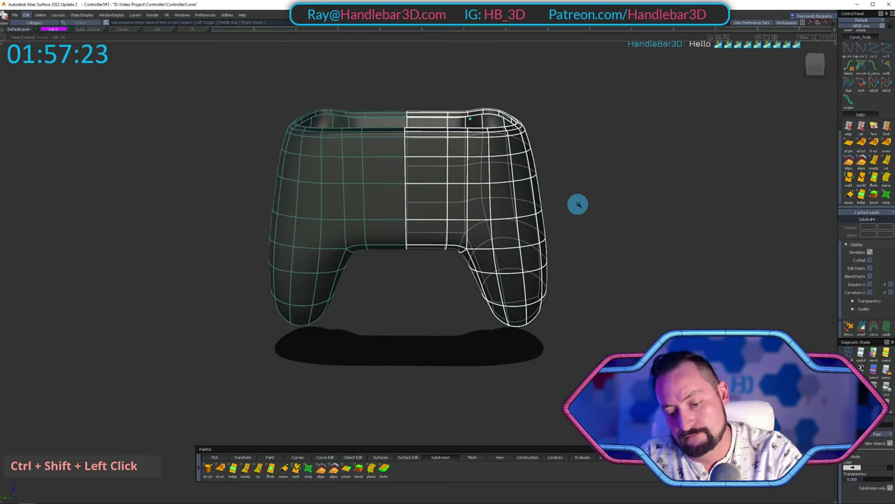
key("Delete")
key("Return")
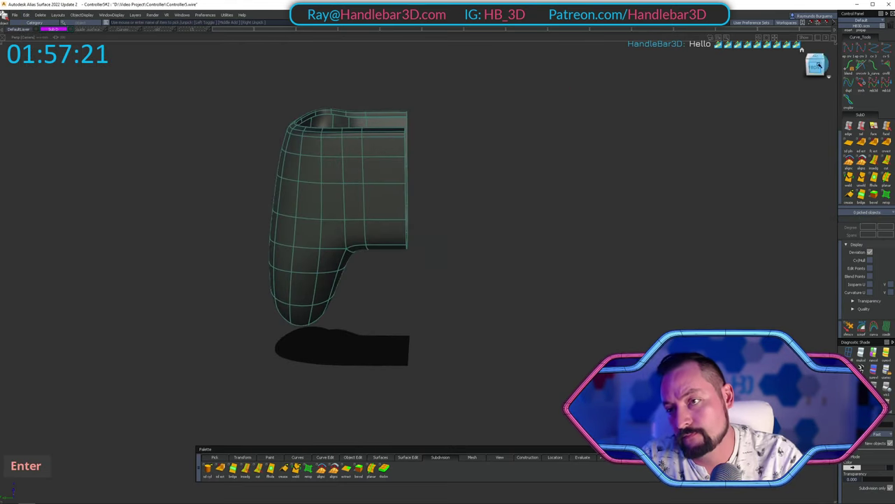
Select the remaining left half of the subdivision body and switch it to its faceted box display.
left_click(818, 65)
middle_click_drag(326, 129, 415, 136, "alt+shift")
right_click_drag(415, 135, 498, 102, "alt+shift")
left_click_drag(497, 102, 441, 133, "ctrl+shift")
left_click_drag(365, 78, 476, 260)
middle_click_drag(476, 260, 506, 242, "alt+shift")
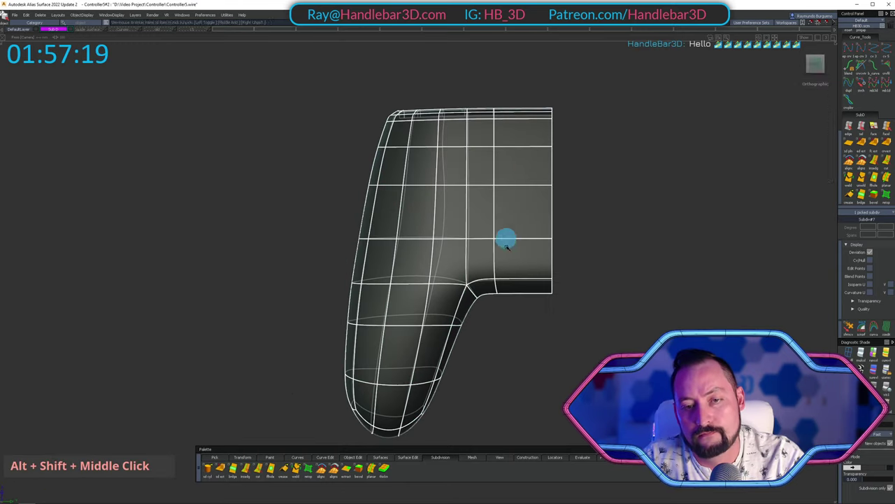
mouse_move(506, 241)
left_mouse_down("alt+shift")
mouse_move(468, 144)
mouse_move(534, 104)
left_mouse_up("alt+shift")
double_click(491, 196, "ctrl+shift")
double_click(462, 177)
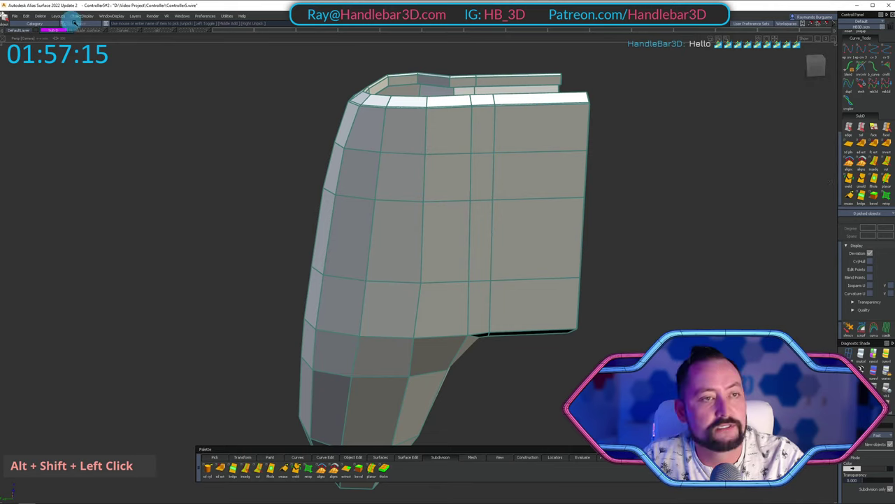
Turn on symmetry for the Sub D layer so both halves of the controller body are displayed.
right_click(56, 29)
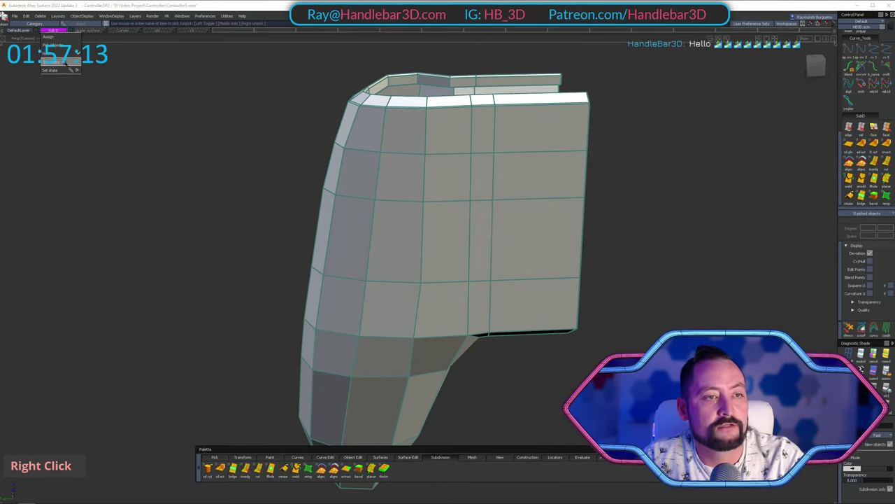
right_click(67, 63)
right_click_drag(632, 199, 514, 189, "alt+shift")
left_click_drag(514, 189, 478, 186, "alt+shift")
right_click_drag(478, 185, 486, 188, "alt+shift")
left_click_drag(485, 188, 514, 183, "alt+shift")
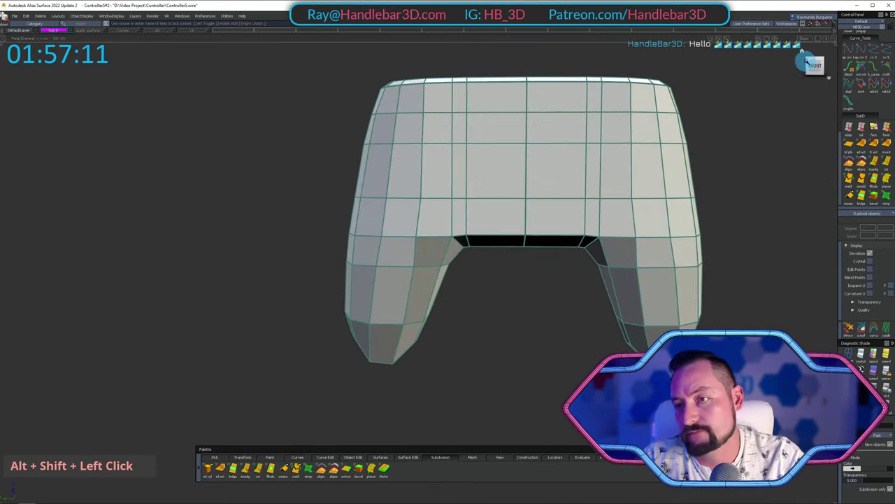
right_click_drag(546, 224, 575, 208, "alt+shift")
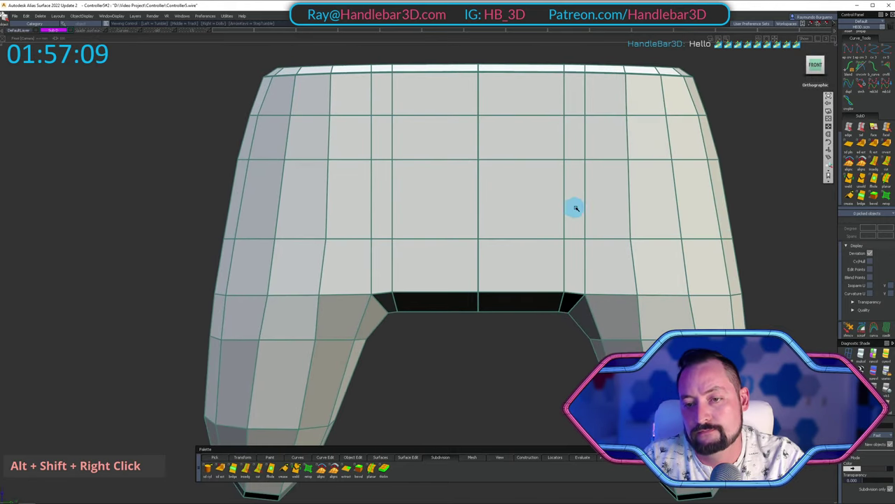
In the front view, show the subdivision body's control vertices and pick a few on the unmirrored half.
left_click_drag(576, 208, 596, 193, "ctrl+shift")
left_click(631, 308)
right_click_drag(641, 208, 656, 220, "ctrl+shift")
left_click_drag(628, 222, 604, 224, "ctrl+shift")
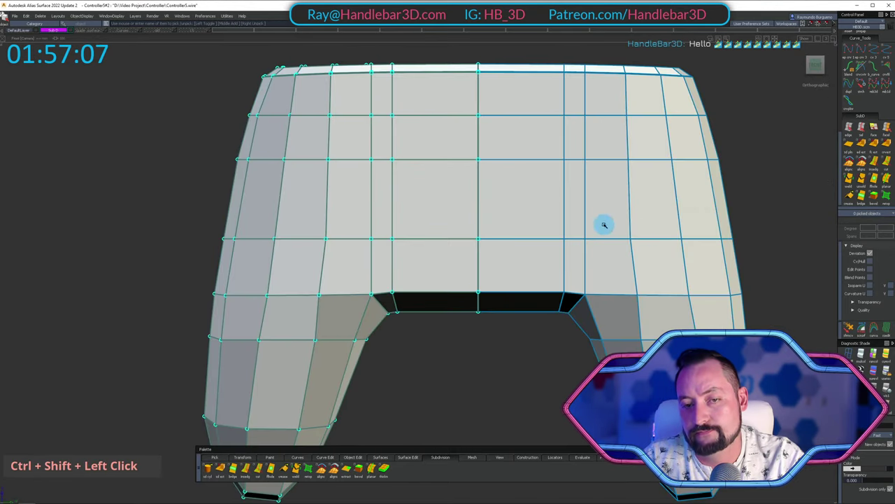
middle_click_drag(362, 227, 426, 236, "alt+shift")
right_click_drag(426, 236, 398, 234, "alt+shift")
middle_click(487, 240)
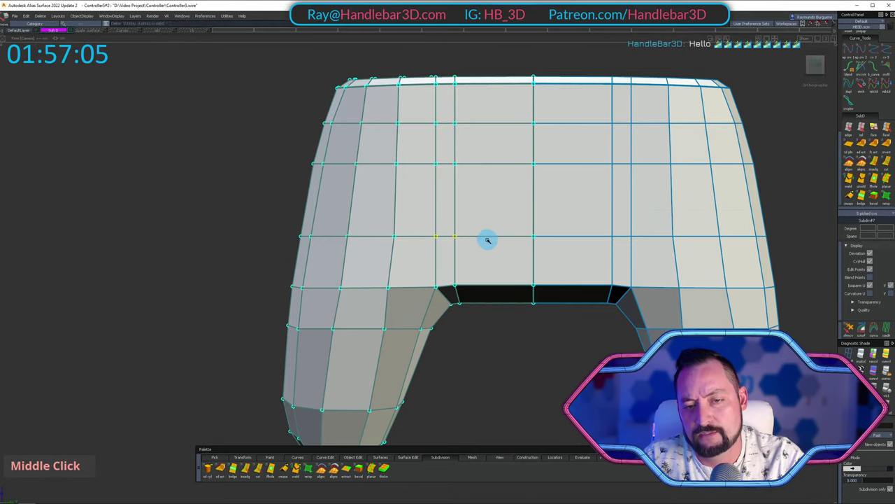
Examine the symmetric controller cage from the front, sides, underside and open grip ends.
left_click_drag(481, 210, 424, 144, "alt+shift")
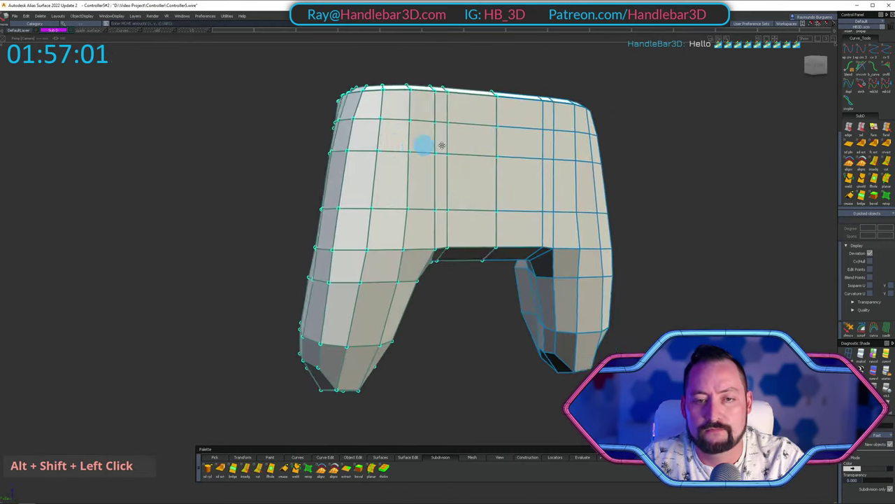
right_click_drag(424, 144, 464, 140, "alt+shift")
left_click_drag(464, 140, 466, 207, "alt+shift")
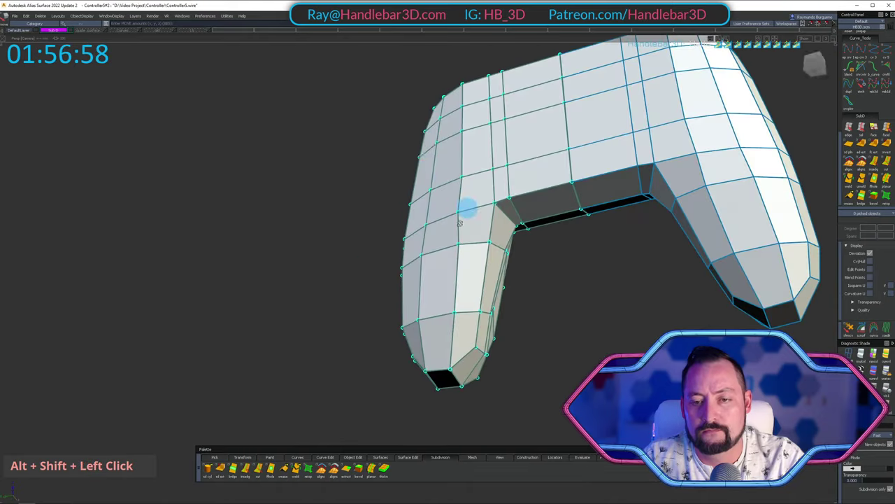
middle_click_drag(466, 208, 504, 179, "alt+shift")
left_click_drag(476, 139, 328, 34, "alt+shift")
right_click_drag(328, 34, 434, 224, "alt+shift")
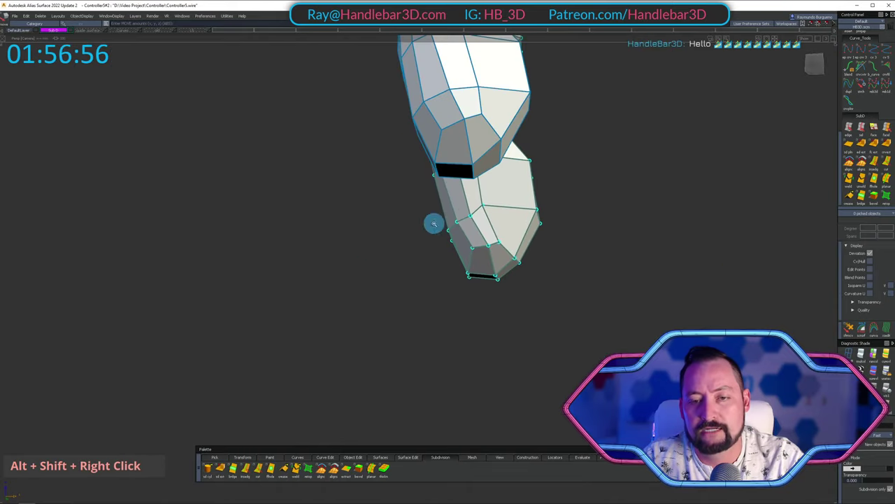
right_click_drag(458, 140, 511, 126, "alt+shift")
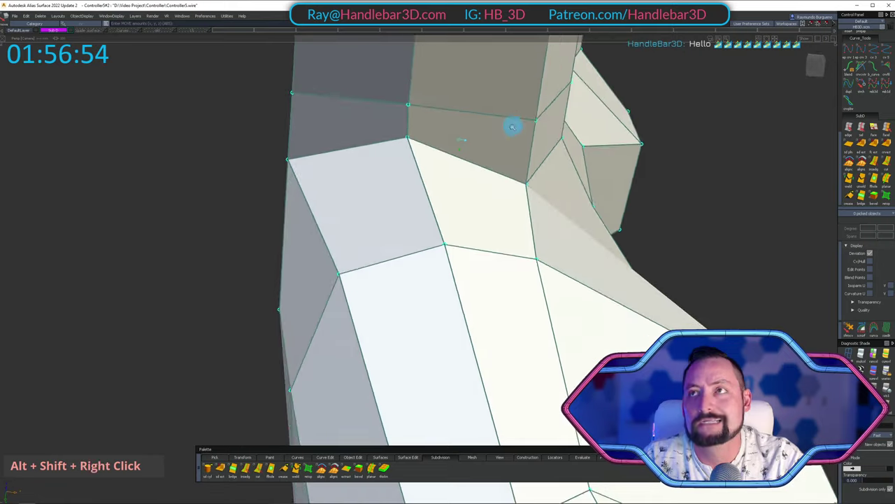
left_click_drag(511, 126, 464, 286, "alt+shift")
middle_click_drag(463, 286, 524, 235, "alt+shift")
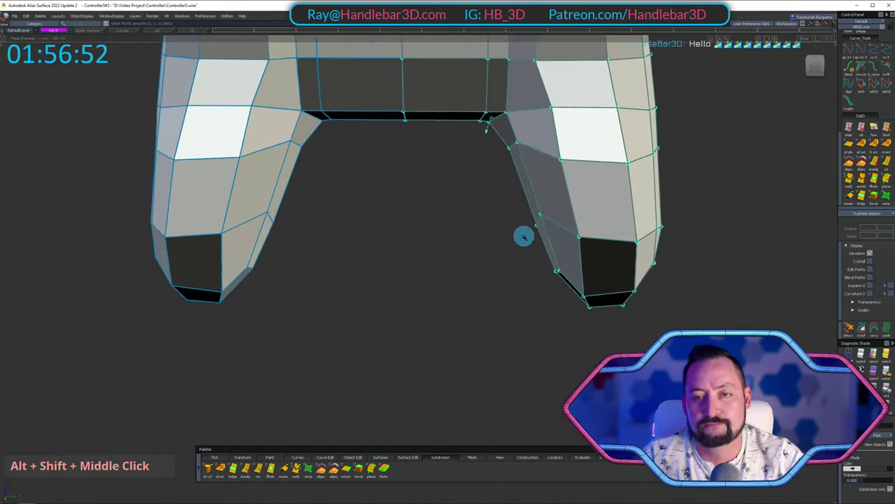
left_click_drag(524, 235, 457, 262, "alt+shift")
right_click_drag(458, 262, 558, 162, "alt+shift")
left_click_drag(558, 162, 364, 147, "alt+shift")
middle_click_drag(364, 146, 474, 138, "alt+shift")
right_click_drag(473, 138, 443, 182, "alt+shift")
left_click_drag(443, 182, 438, 244, "alt+shift")
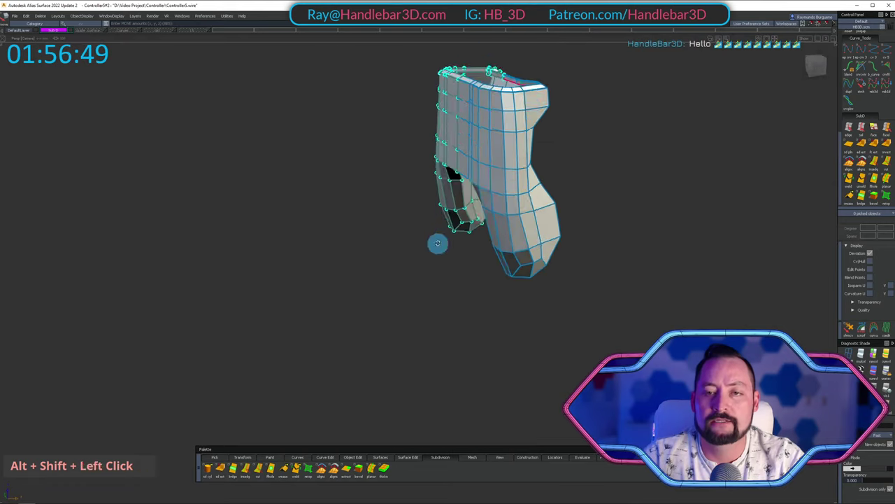
middle_click_drag(438, 244, 501, 200, "alt+shift")
left_click_drag(501, 200, 535, 112, "alt+shift")
middle_click_drag(535, 112, 526, 124, "alt+shift")
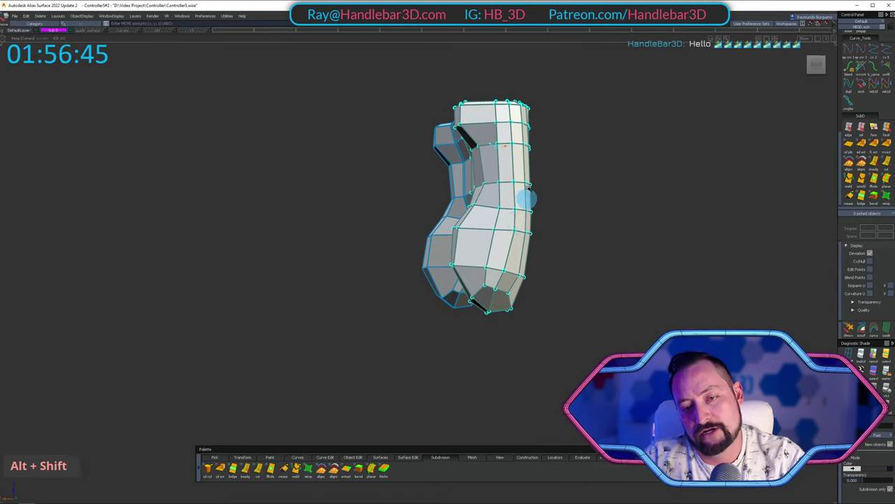
right_click_drag(524, 200, 538, 168, "alt+shift")
left_click_drag(538, 168, 498, 120, "alt+shift")
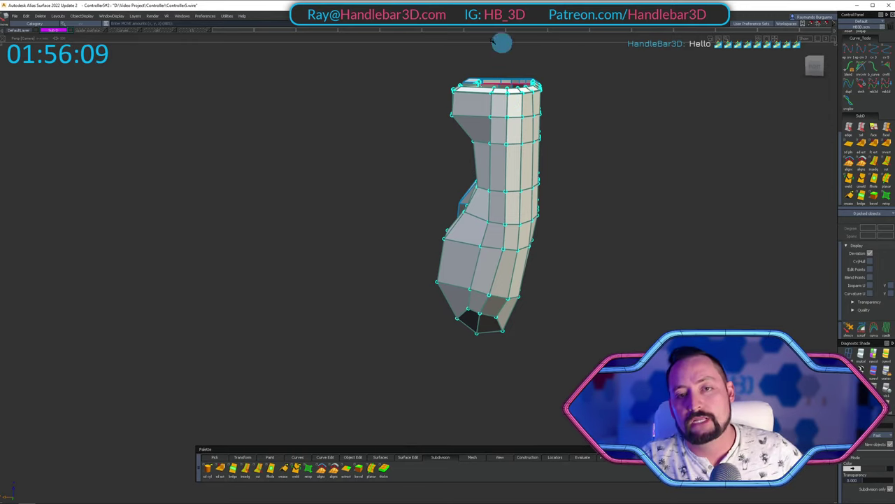
middle_click_drag(515, 146, 510, 175, "alt+shift")
left_click_drag(510, 175, 608, 121, "alt+shift")
middle_click_drag(493, 187, 715, 161, "alt+shift")
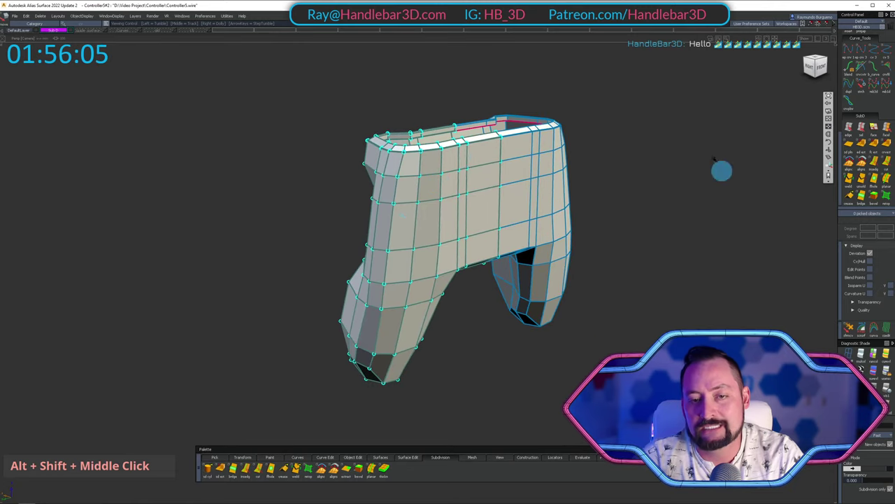
left_click_drag(392, 167, 686, 181, "alt+shift")
middle_click_drag(685, 182, 565, 139, "alt+shift")
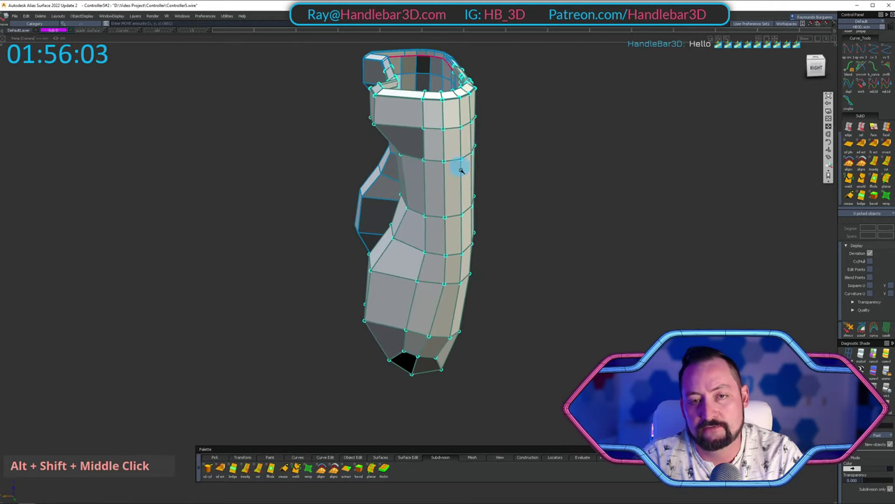
right_click_drag(580, 253, 853, 63, "alt+shift")
In the right orthographic view, draw a straight degree-1 line lengthwise through the body, extending beyond both ends.
left_click(822, 68)
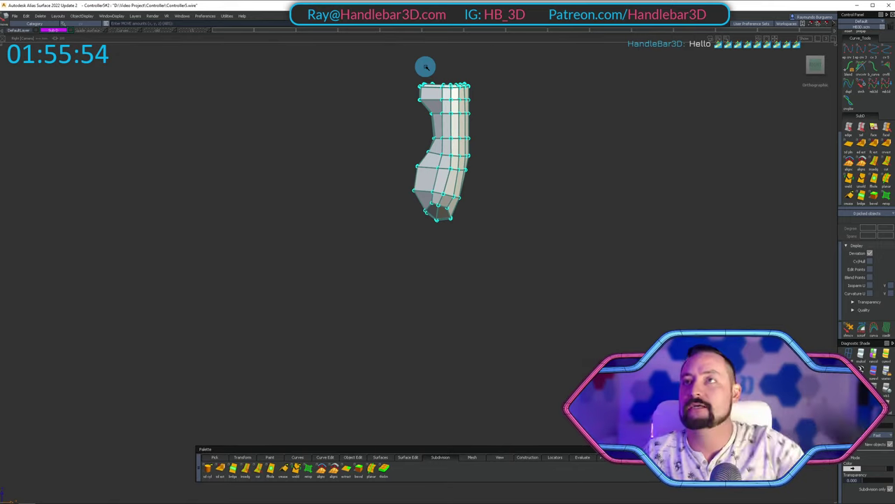
right_click_drag(407, 311, 549, 206, "alt+shift")
middle_click_drag(550, 205, 554, 227, "alt+shift")
left_click_drag(465, 209, 452, 104, "ctrl+shift")
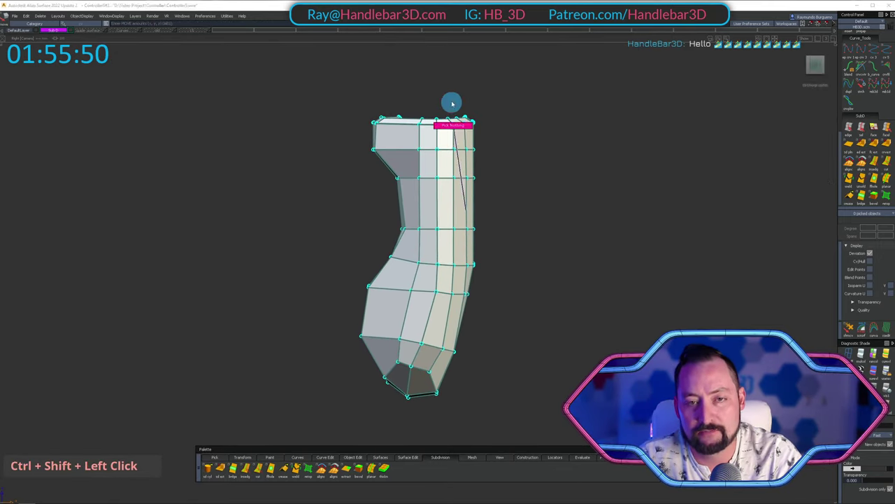
key("c")
left_click(438, 86)
right_click_drag(511, 115, 482, 99, "alt+shift")
middle_click_drag(482, 99, 448, 104, "alt+shift")
key("h")
left_click_drag(447, 104, 393, 66, "ctrl+shift")
right_click_drag(494, 114, 560, 144, "alt+shift")
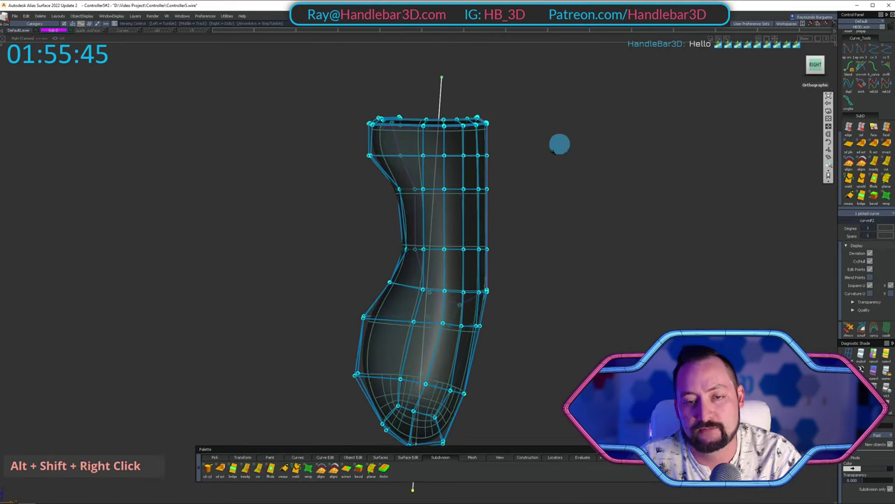
Hide the body's control vertices and raise the straight line's degree to 3.
middle_click_drag(521, 169, 533, 126, "alt+shift")
left_click_drag(519, 167, 518, 105, "ctrl+shift")
left_click_drag(542, 52, 468, 116, "ctrl+shift")
left_click(496, 115)
right_click_drag(528, 114, 531, 273, "ctrl+shift")
left_click_drag(530, 138, 530, 97, "ctrl+shift")
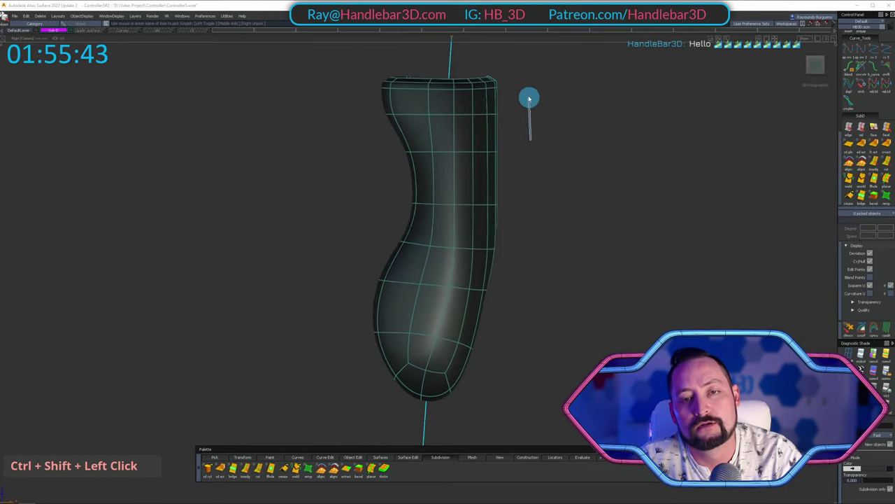
middle_click_drag(514, 87, 502, 61, "alt+shift")
left_click(468, 114, "shift")
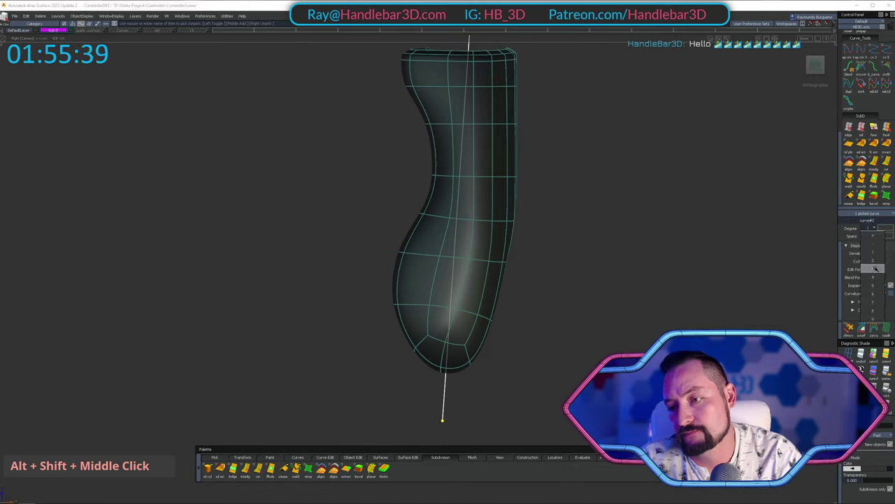
key("space")
Move one interior control vertex of the degree-3 curve sideways to bend it along the body's profile.
middle_click_drag(474, 259, 481, 278, "alt+shift")
left_click_drag(479, 245, 474, 189, "ctrl+shift")
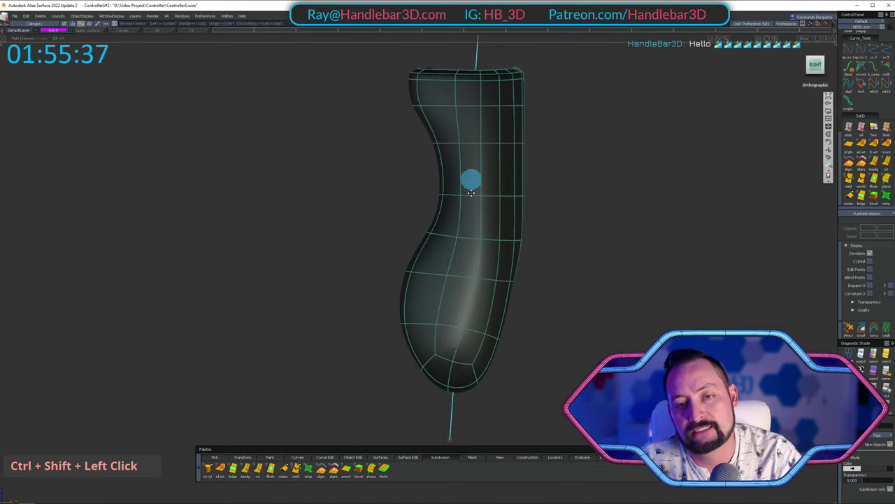
middle_click_drag(471, 179, 473, 227, "alt+shift")
left_click_drag(477, 211, 424, 180, "ctrl+shift")
left_click_drag(518, 235, 526, 239, "ctrl+shift")
middle_click_drag(506, 124, 503, 76, "ctrl+shift")
middle_click_drag(527, 321, 535, 251, "alt+shift")
left_click_drag(532, 278, 531, 227, "ctrl+shift")
middle_click_drag(547, 260, 560, 257)
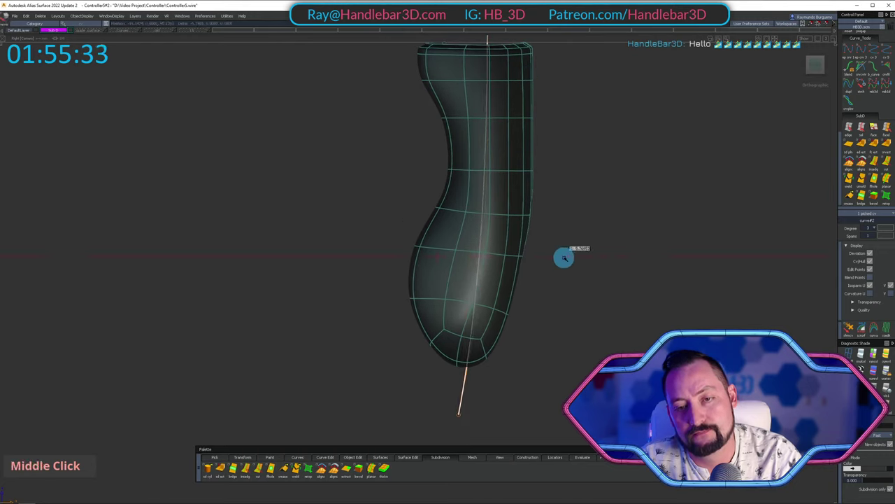
Pick the curve's two interior control vertices and slide them down along its hull.
mouse_move(551, 280)
left_mouse_down("ctrl+shift")
mouse_move(529, 198)
mouse_move(443, 262)
left_mouse_up("ctrl+shift")
left_click_drag(467, 193, 507, 186, "ctrl+shift")
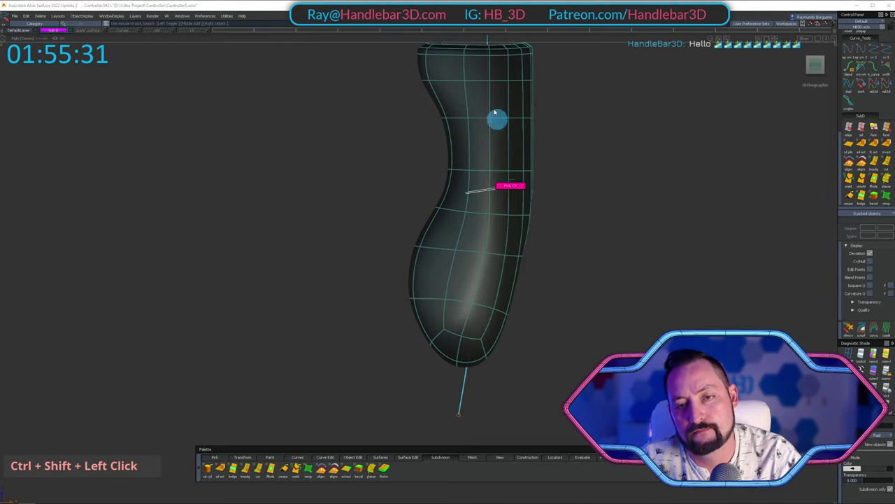
left_click_drag(482, 115, 535, 171, "ctrl+shift")
middle_click_drag(490, 290, 515, 191, "alt+shift")
left_click_drag(503, 289, 529, 169, "ctrl+shift")
middle_click_drag(515, 136, 514, 178, "alt+shift")
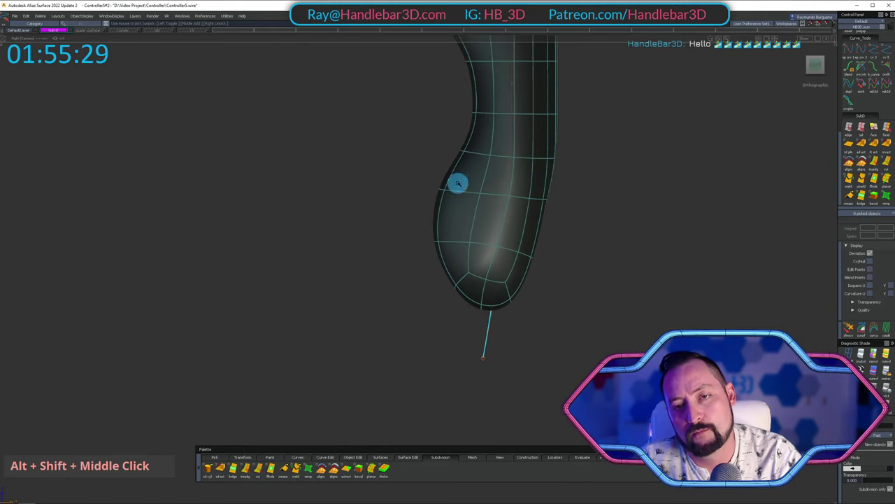
left_click_drag(458, 182, 539, 183, "ctrl+shift")
middle_click_drag(527, 111, 524, 159, "alt+shift")
left_click_drag(486, 160, 544, 172, "ctrl+shift")
left_click_drag(481, 96, 530, 162)
key("z")
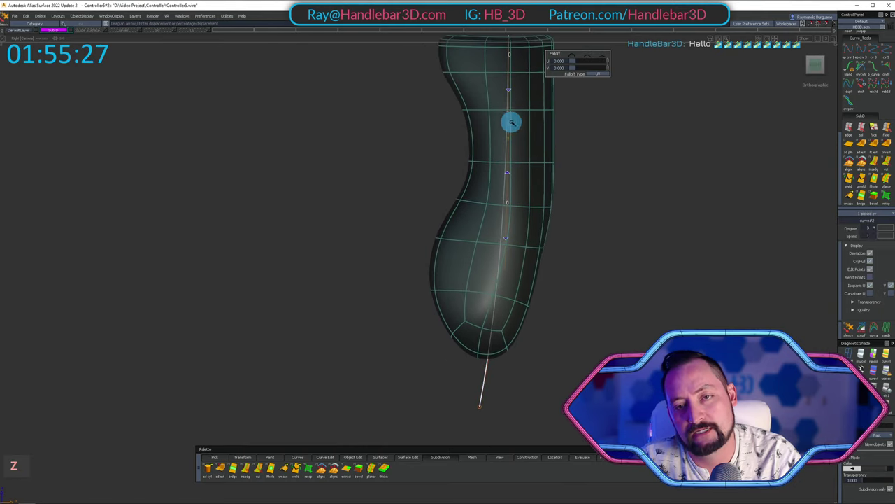
middle_click_drag(533, 358, 539, 328, "alt+shift")
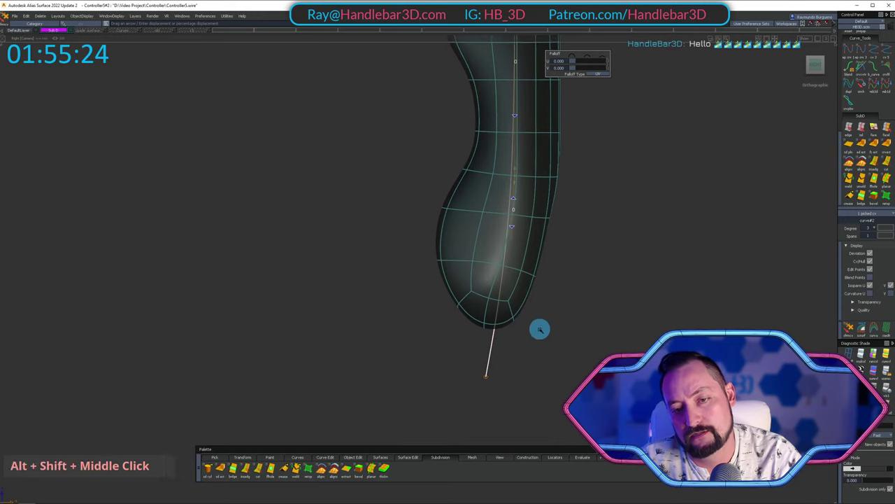
Adjust the curve's lower end and remaining control vertices so it follows the bend of the grip.
left_click_drag(483, 319, 415, 305, "ctrl+shift")
left_click_drag(416, 305, 521, 412, "ctrl+shift")
middle_click_drag(553, 364, 577, 350, "ctrl+shift")
middle_click_drag(552, 302, 537, 354, "alt+shift")
left_click_drag(535, 356, 550, 241, "ctrl+shift")
right_click_drag(564, 168, 465, 203, "alt+shift")
left_click_drag(450, 211, 520, 229, "ctrl+shift")
left_click_drag(470, 181, 525, 257)
right_click_drag(615, 299, 589, 302, "alt+shift")
middle_click_drag(528, 227, 524, 259, "alt+shift")
right_click_drag(524, 258, 545, 266, "alt+shift")
middle_click_drag(559, 265, 567, 249, "alt+shift")
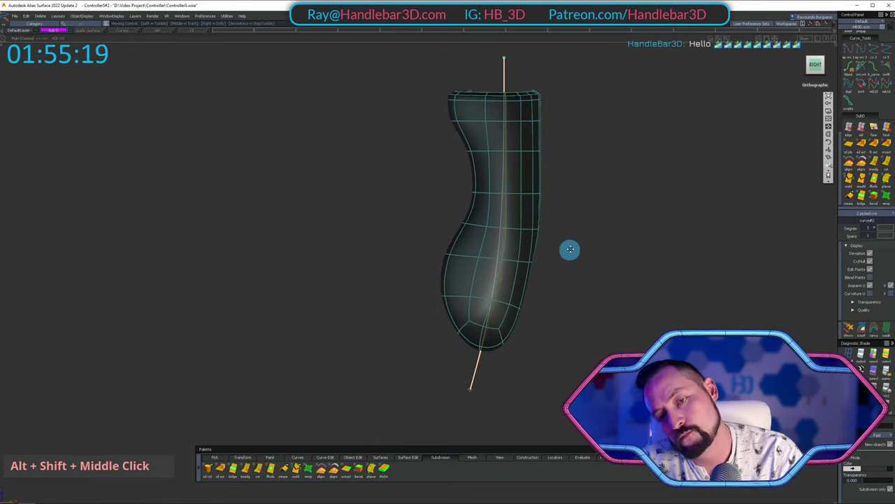
right_click_drag(567, 250, 587, 227, "alt+shift")
middle_click_drag(593, 251, 583, 232, "ctrl+shift")
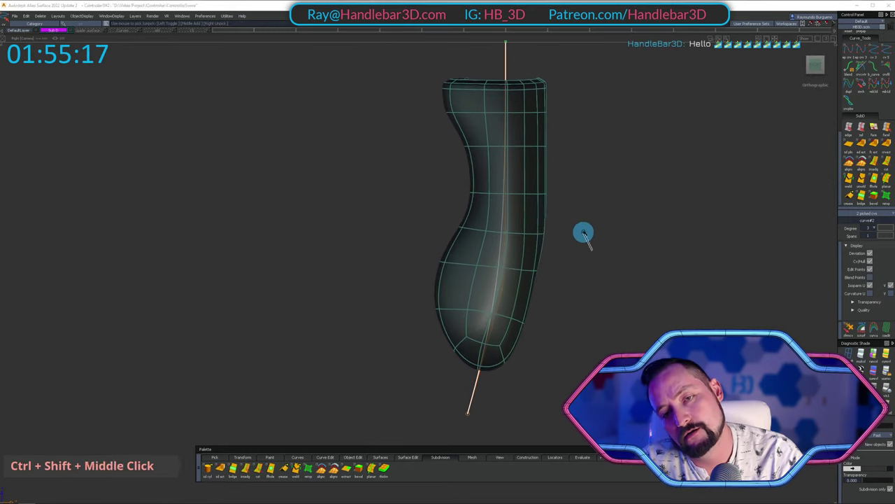
Move the whole profile curve slightly sideways in the right view.
right_click(630, 165)
double_click(474, 137, "ctrl+shift")
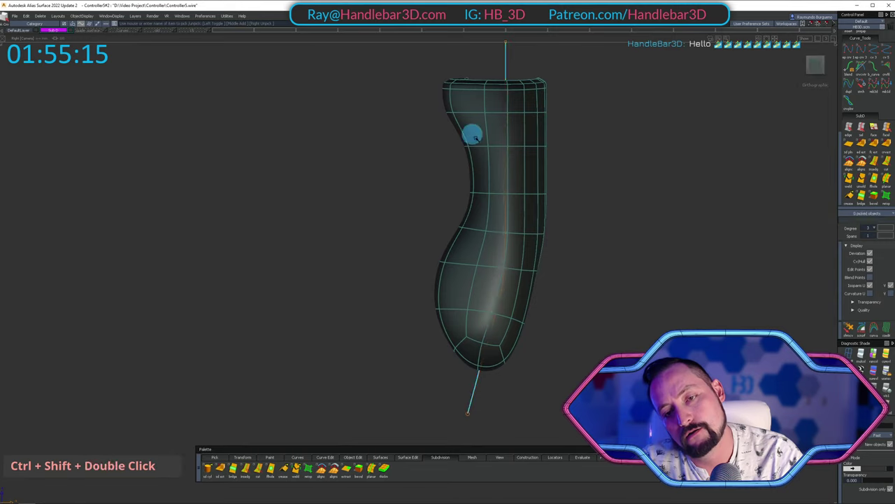
middle_click_drag(601, 194, 605, 195)
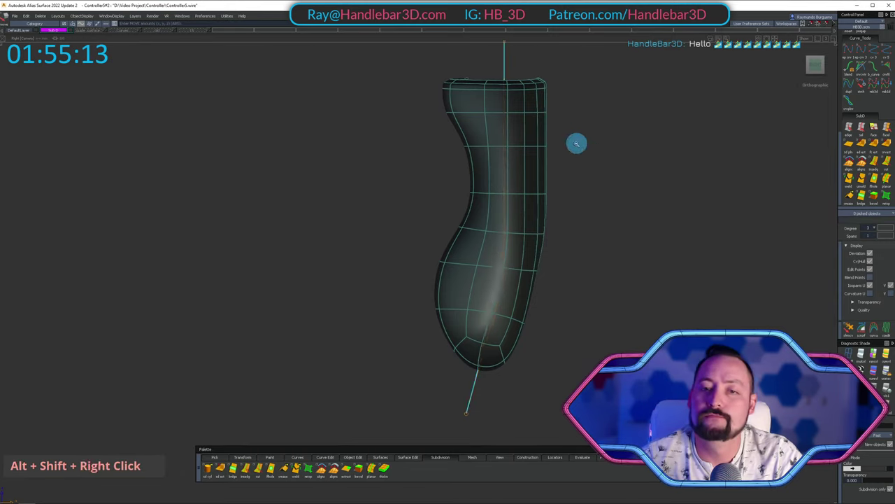
Copy and paste the profile curve and place one curve on each side of the controller beside the central one.
right_click_drag(575, 144, 559, 149, "alt+shift")
left_click_drag(559, 149, 483, 168, "alt+shift")
middle_click_drag(482, 168, 470, 231, "alt+shift")
left_click_drag(470, 230, 392, 249, "alt+shift")
left_click_drag(387, 250, 548, 358, "ctrl+shift")
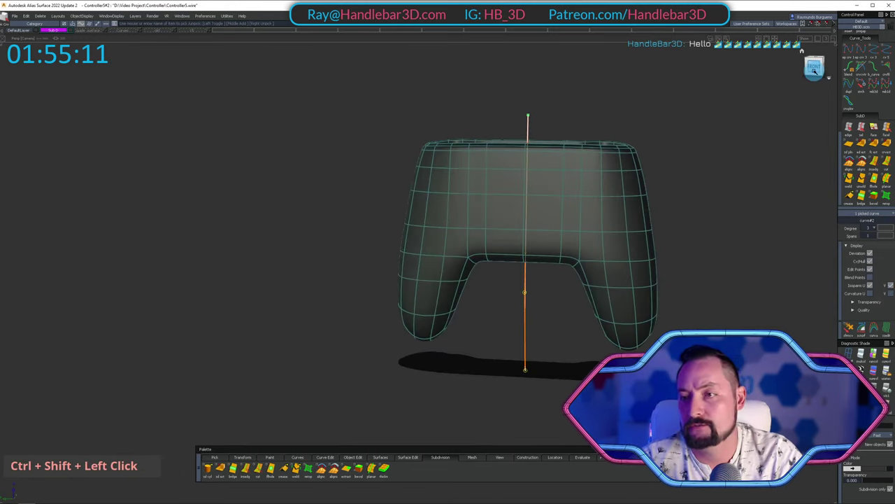
left_click(814, 72)
key("ctrl+c")
key("ctrl+v")
mouse_move(608, 167)
middle_mouse_down("ctrl+shift")
mouse_move(599, 124)
mouse_move(452, 109)
mouse_move(486, 110)
middle_mouse_up("ctrl+shift")
mouse_move(587, 139)
middle_mouse_down("ctrl+shift")
mouse_move(592, 102)
mouse_move(410, 88)
middle_mouse_up("ctrl+shift")
Select the profile curves and isolate them by hiding the controller body.
left_click_drag(338, 114, 502, 320, "alt+shift")
mouse_move(502, 320)
left_mouse_down("ctrl+shift")
mouse_move(521, 179)
mouse_move(386, 214)
mouse_move(321, 214)
mouse_move(323, 224)
left_mouse_up("ctrl+shift")
left_click_drag(323, 223, 570, 361, "shift")
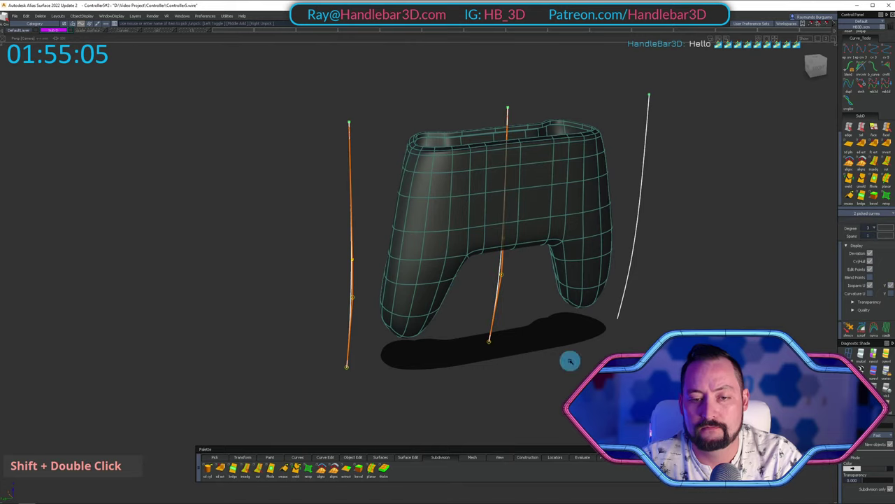
key("shift+h")
left_click_drag(406, 308, 386, 237, "ctrl+shift")
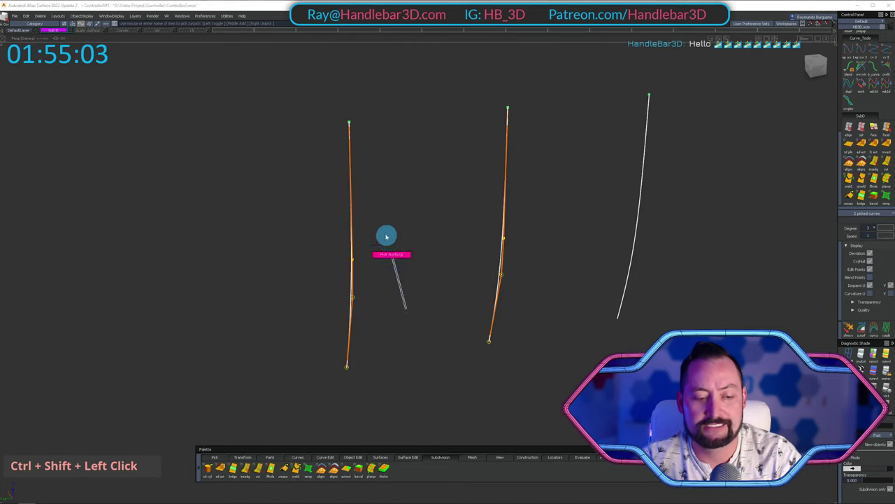
Try a skin surface through the profile curves and delete the resulting surface.
key("1")
left_click(503, 244)
left_click_drag(550, 310, 590, 180, "ctrl+shift")
double_click(566, 151, "ctrl+shift")
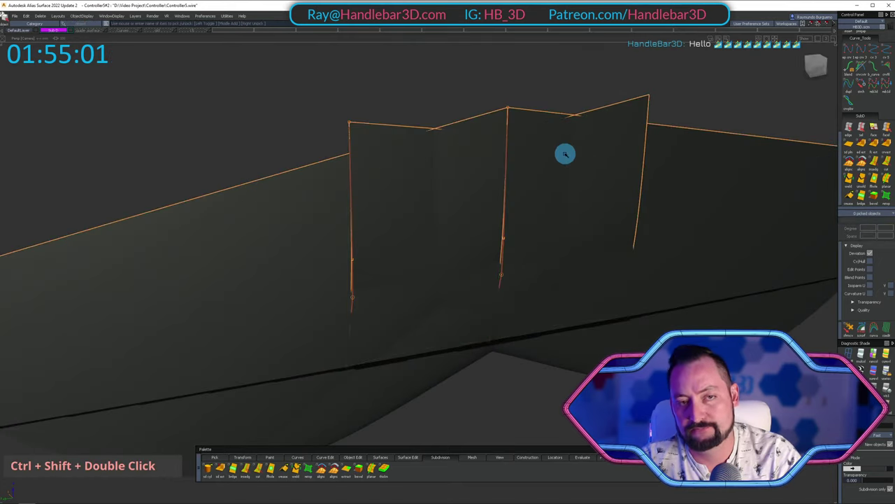
key("Delete")
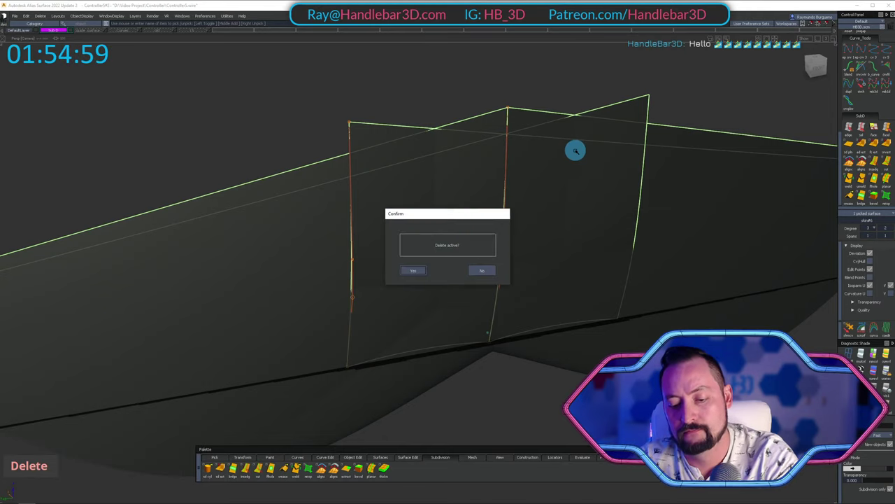
key("Return")
Save the model under the new file name Controller6.wire.
left_click(14, 15)
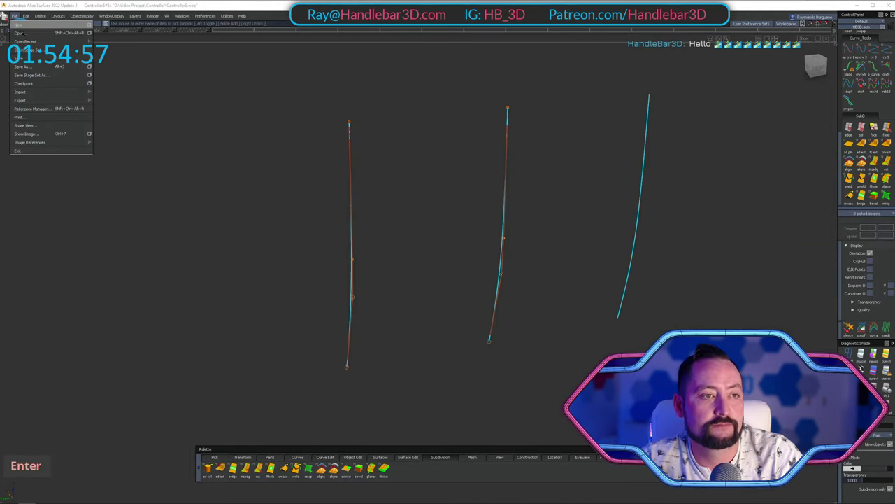
left_click(49, 64)
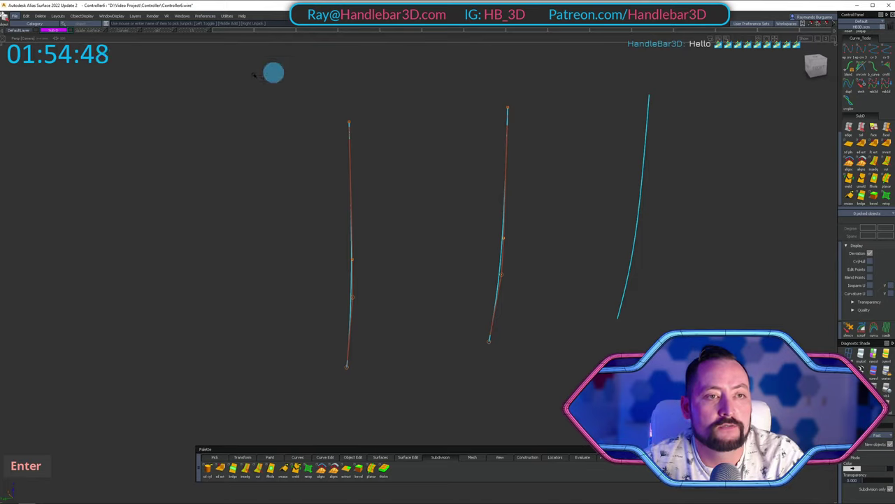
left_click(68, 62)
Build a skin surface from one outer profile curve through the central curve to the other outer curve.
left_click_drag(280, 133, 305, 140, "alt+shift")
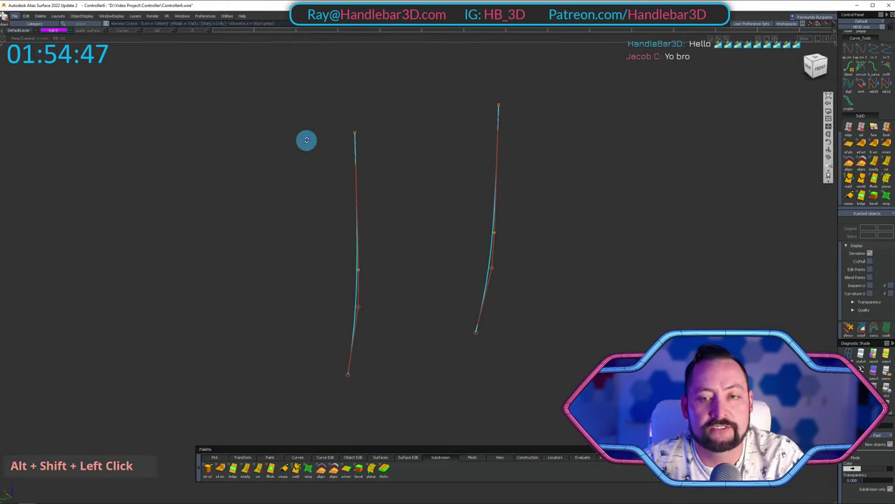
left_click_drag(316, 210, 635, 320, "ctrl+shift")
key("1")
left_click_drag(490, 259, 273, 32, "alt+shift")
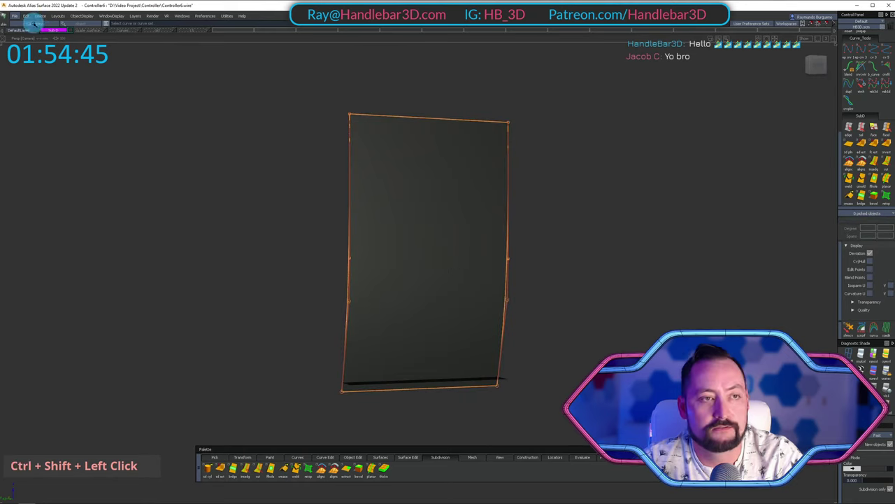
right_click(47, 31)
left_click_drag(433, 167, 476, 171, "alt+shift")
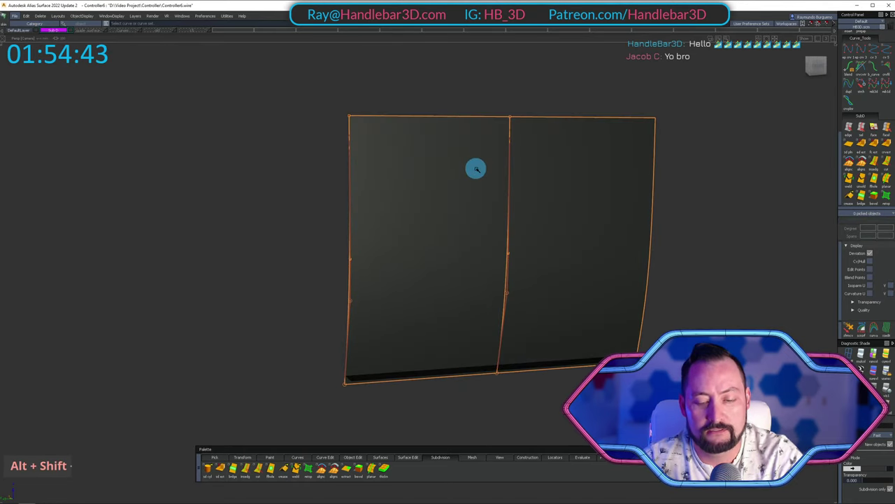
Unhide the controller body so it shows together with the new skin surface.
key("shift+u")
left_click_drag(266, 234, 480, 105, "alt+shift")
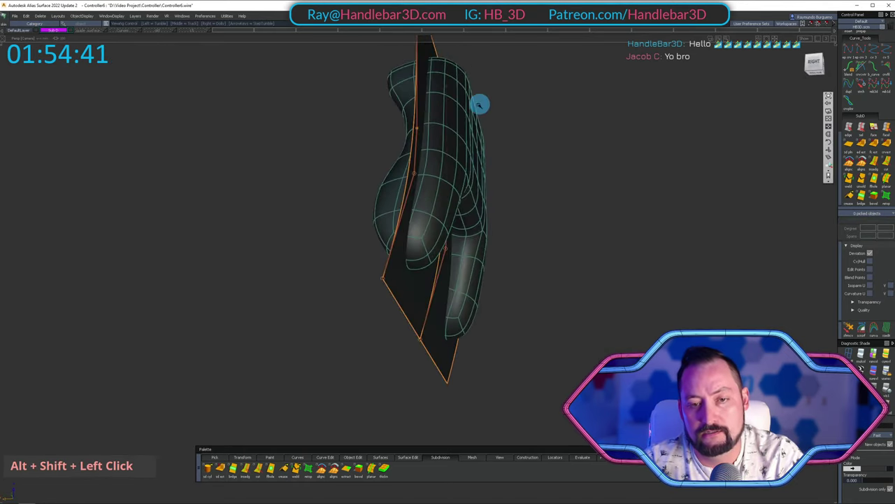
right_click_drag(423, 290, 440, 294, "alt+shift")
left_click_drag(439, 294, 394, 378, "alt+shift")
Use the Extend tool to pull the skin surface's lower edge back above the lower ends of the profile curves.
key("e")
left_click_drag(379, 335, 409, 319)
left_click(413, 274)
left_click_drag(418, 273, 492, 258, "alt+shift")
right_click_drag(492, 258, 484, 254, "alt+shift")
middle_click_drag(484, 255, 474, 285, "alt+shift")
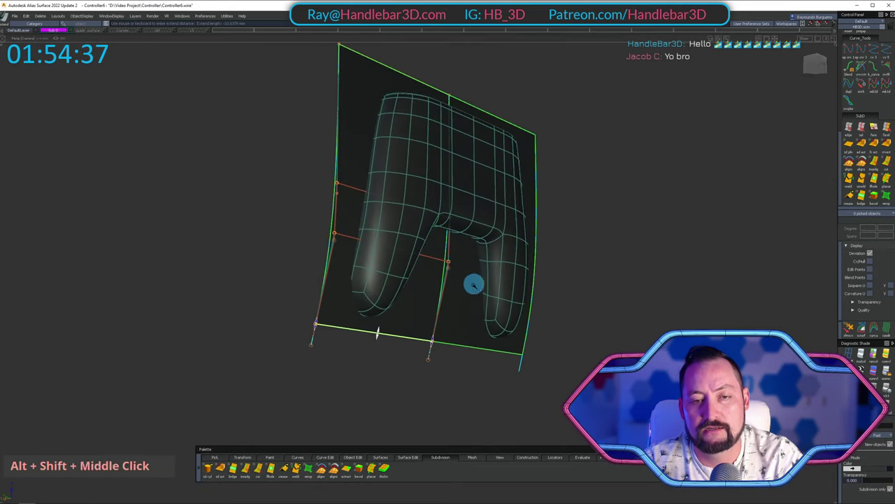
Examine from several sides how the curved surface passes through the controller body and its grips.
left_click_drag(474, 285, 468, 231, "alt+shift")
left_click(412, 203, "shift")
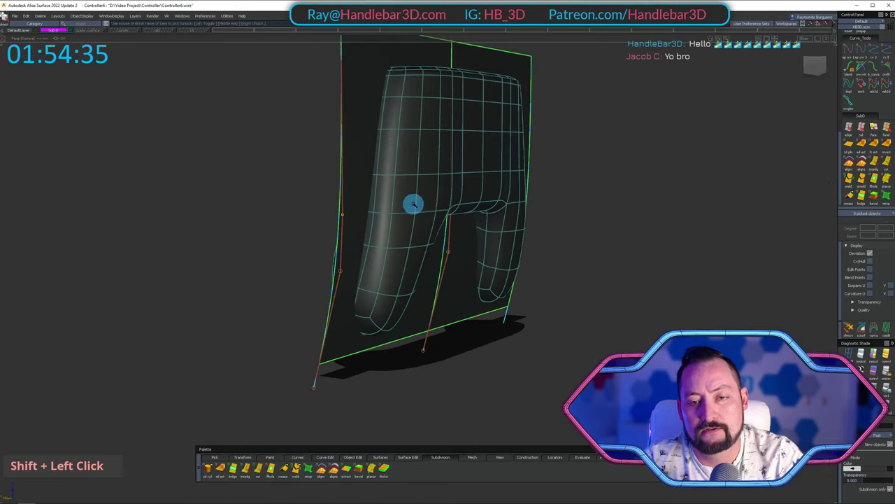
left_click_drag(412, 204, 523, 172, "alt+shift")
left_click_drag(526, 173, 581, 245, "ctrl+shift")
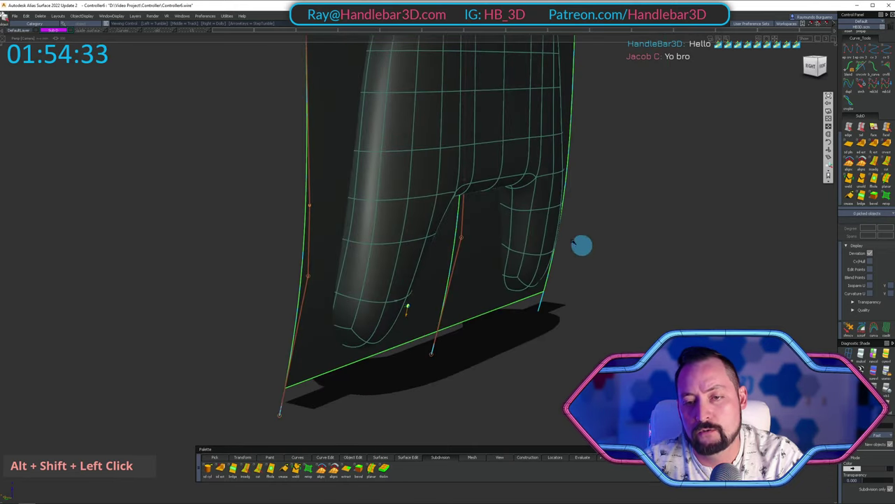
right_click_drag(532, 224, 555, 228, "alt+shift")
left_click_drag(556, 227, 676, 163, "alt+shift")
right_click_drag(676, 164, 669, 184, "alt+shift")
middle_click_drag(669, 184, 606, 259, "alt+shift")
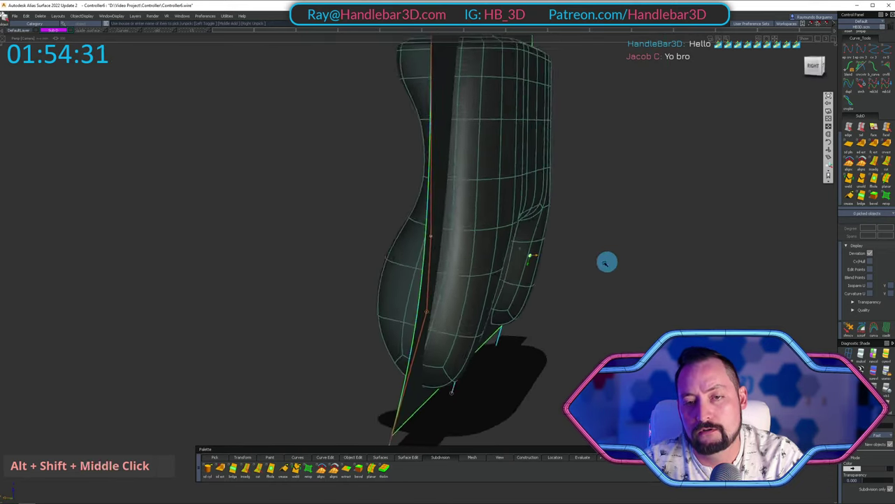
left_click_drag(605, 260, 399, 180, "alt+shift")
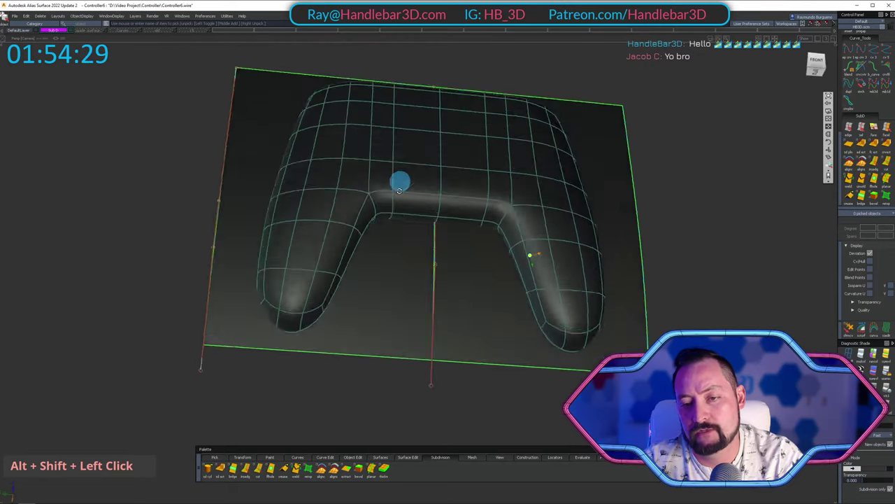
right_click_drag(400, 180, 497, 208, "alt+shift")
left_click_drag(497, 208, 441, 228, "alt+shift")
middle_click_drag(441, 228, 398, 166, "alt+shift")
left_click_drag(398, 166, 673, 158, "alt+shift")
Select the side-profile curves and delete them, keeping the curved surface.
left_click_drag(578, 115, 645, 225, "ctrl+shift")
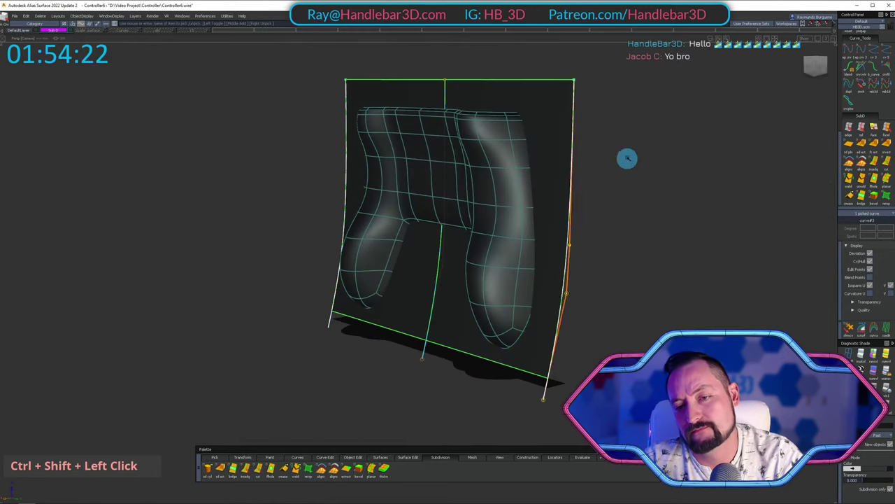
left_click_drag(628, 158, 336, 164, "alt+shift")
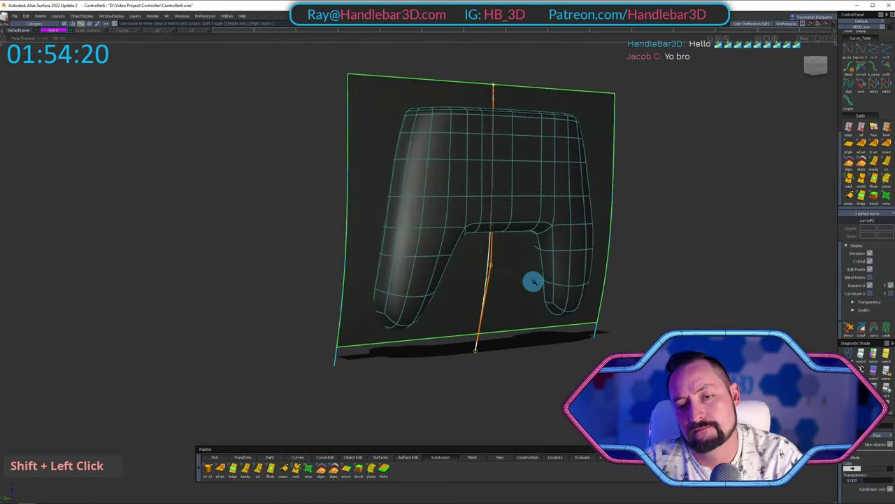
left_click_drag(533, 281, 505, 227, "alt+shift")
left_click(513, 185, "ctrl+shift")
left_click_drag(513, 185, 375, 223, "alt+shift")
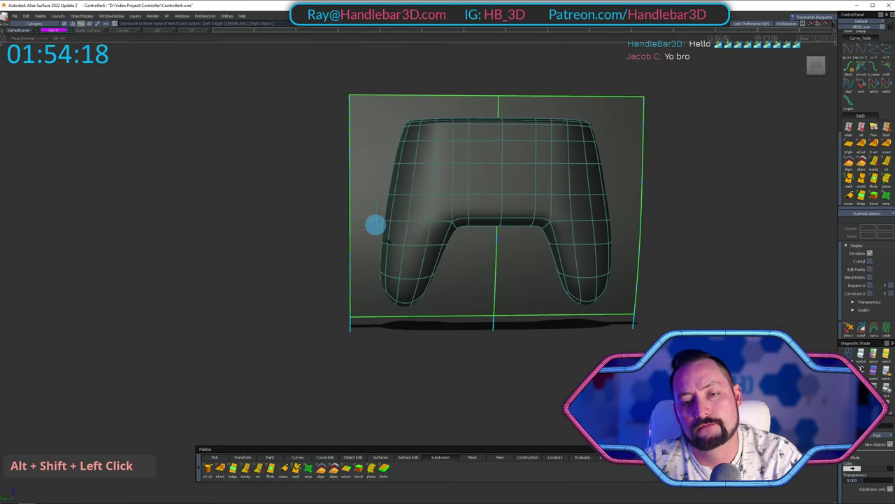
left_click(497, 228, "shift")
left_click_drag(286, 179, 339, 237, "alt+shift")
left_click(346, 236, "shift")
left_click_drag(400, 237, 409, 253, "alt+shift")
key("Delete")
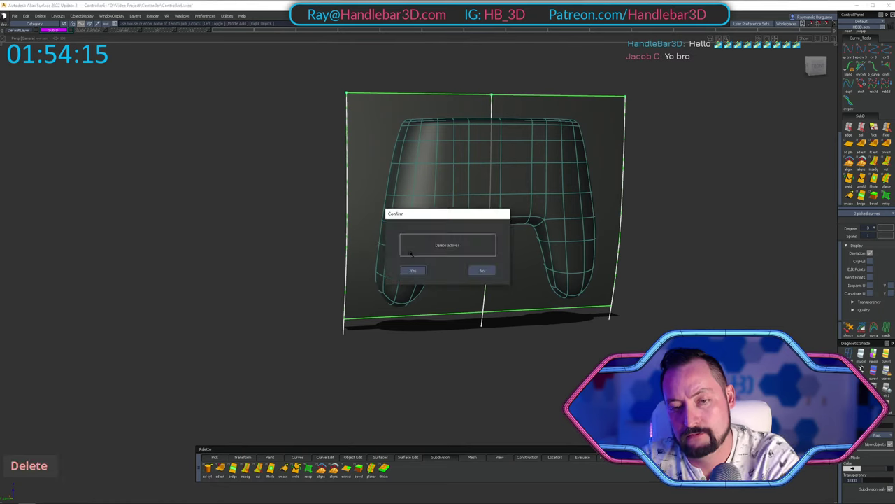
Pick the controller's subdivision body and display its control cage with control vertices.
right_click_drag(417, 172, 433, 146, "alt+shift")
middle_click_drag(433, 146, 585, 172, "alt+shift")
left_click(399, 193, "ctrl+shift")
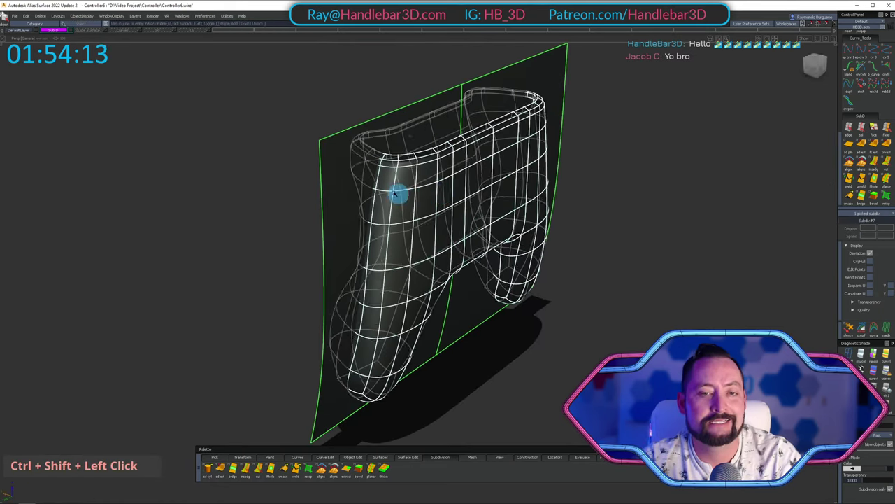
middle_click_drag(399, 194, 414, 261, "alt+shift")
left_click(406, 206, "ctrl+shift")
left_click(378, 227, "ctrl+shift")
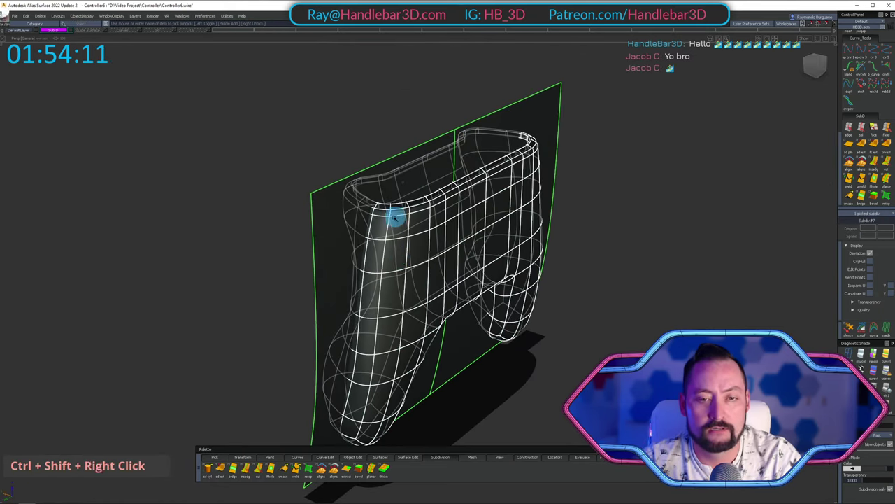
right_click(395, 218, "ctrl+shift")
left_click_drag(395, 218, 425, 158, "alt+shift")
middle_click_drag(425, 158, 429, 136, "alt+shift")
left_click(384, 196, "ctrl+shift")
middle_click_drag(384, 196, 370, 174, "alt+shift")
Compare the body's cage with the thumbstick reference layer and the guide surface layer, leaving both layers hidden.
left_click(149, 89, "ctrl+shift")
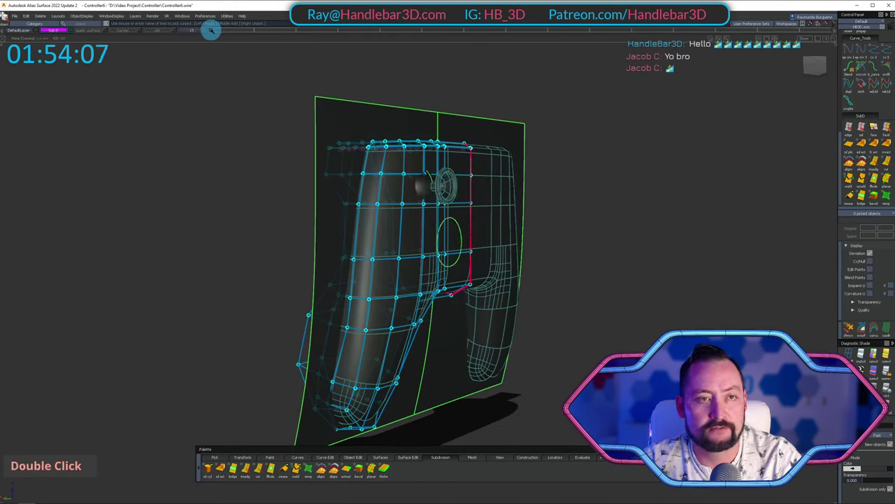
left_click(105, 29)
left_click_drag(489, 206, 574, 264, "alt+shift")
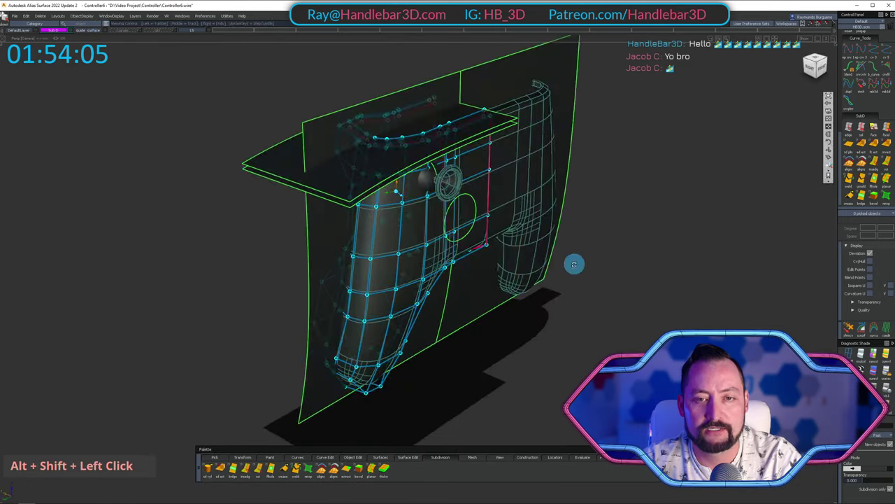
left_click(107, 30)
left_click_drag(402, 175, 380, 135, "alt+shift")
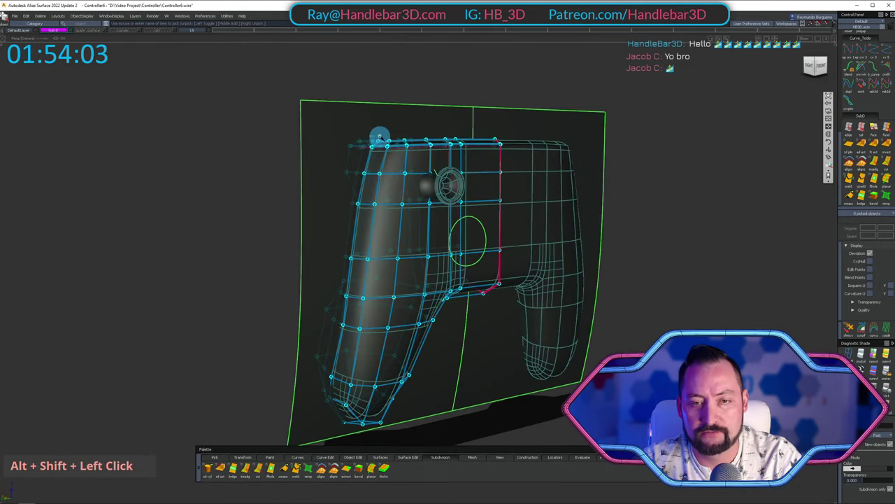
right_click_drag(380, 136, 437, 133, "alt+shift")
left_click_drag(437, 133, 221, 137, "alt+shift")
left_click(207, 31, "ctrl+shift")
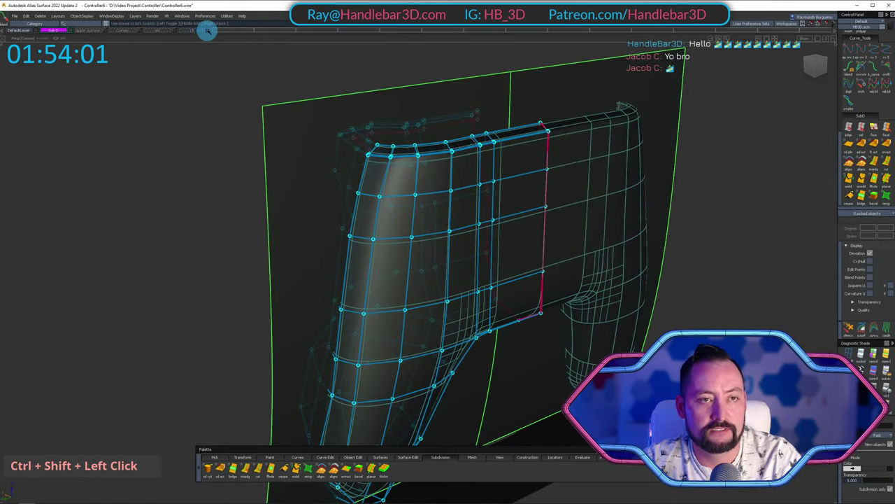
Set up the Subdiv Align To Surface tool with its projection direction on the X axis.
left_click_drag(542, 163, 424, 233, "alt+shift")
left_click(440, 114, "ctrl+shift")
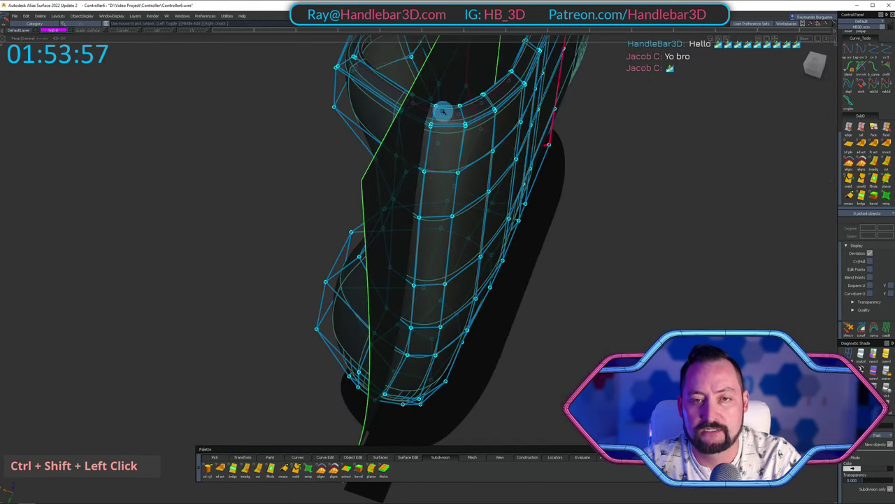
left_click_drag(440, 114, 484, 138, "alt+shift")
left_click_drag(709, 246, 589, 233, "alt+shift")
left_click_drag(424, 263, 437, 238, "alt+shift")
middle_click_drag(437, 238, 440, 200, "alt+shift")
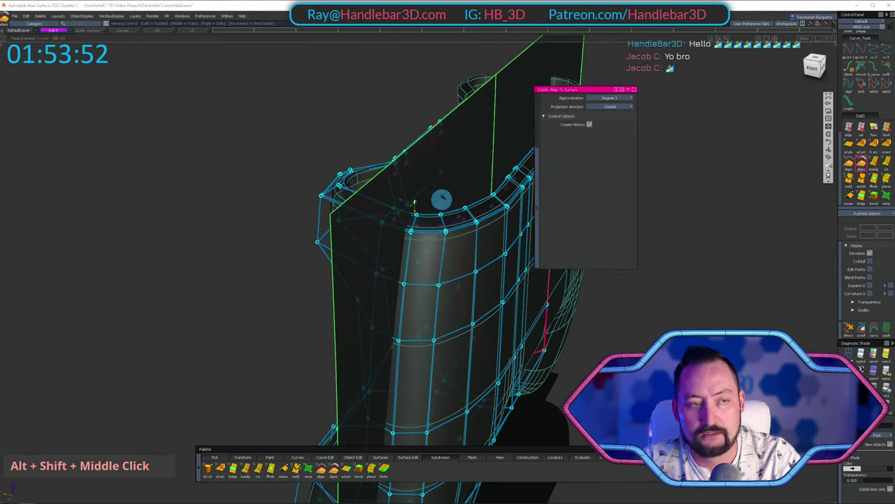
left_click_drag(440, 200, 426, 236, "alt+shift")
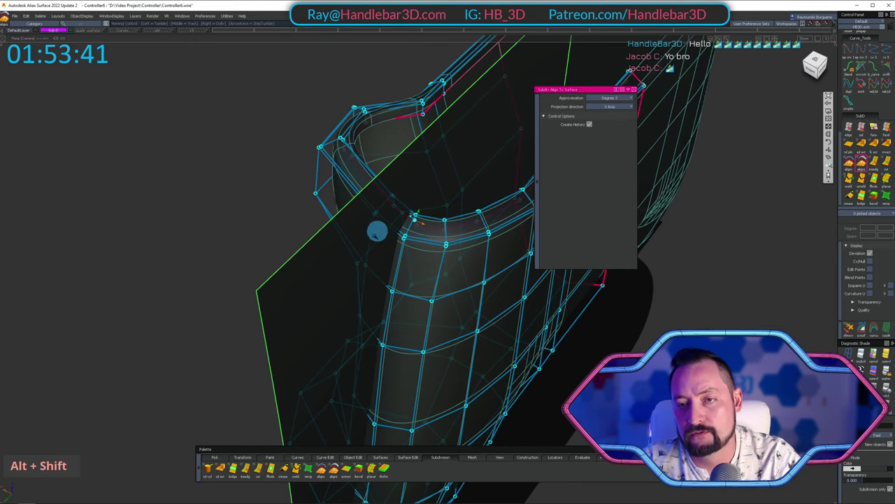
Pick the row of control vertices running from the body's upper corner down the outer side of the grip to its tip.
middle_click_drag(376, 231, 383, 208, "alt+shift")
mouse_move(383, 208)
left_mouse_down("alt+shift")
mouse_move(454, 119)
mouse_move(400, 172)
mouse_move(398, 210)
mouse_move(388, 197)
left_mouse_up("alt+shift")
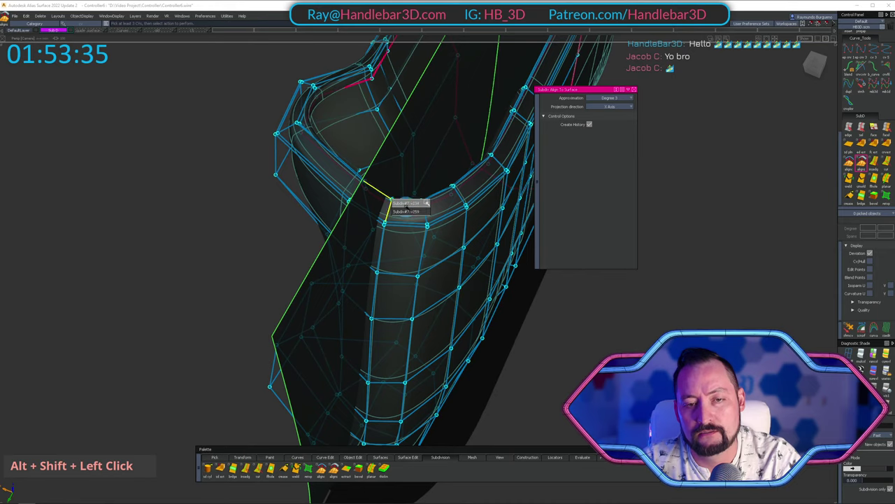
right_click_drag(426, 203, 416, 231, "alt+shift")
middle_click_drag(416, 230, 406, 246, "alt+shift")
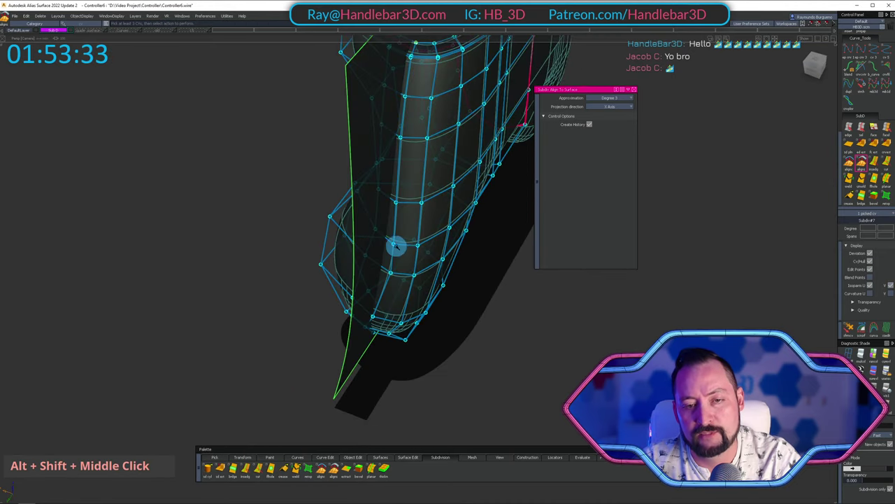
middle_click(394, 244, "shift")
left_click_drag(418, 257, 340, 173, "alt+shift")
middle_click_drag(340, 172, 396, 153, "alt+shift")
left_click_drag(433, 124, 96, 142, "alt+shift")
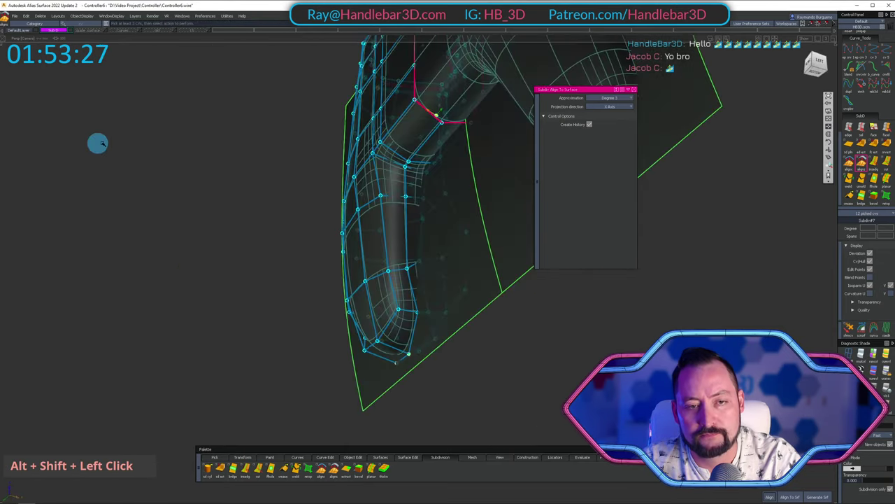
Add the control vertices along the underside, from the grip's tip along its inner side to the body's centre line.
right_click_drag(95, 142, 350, 144, "alt+shift")
left_click_drag(350, 144, 483, 29, "alt+shift")
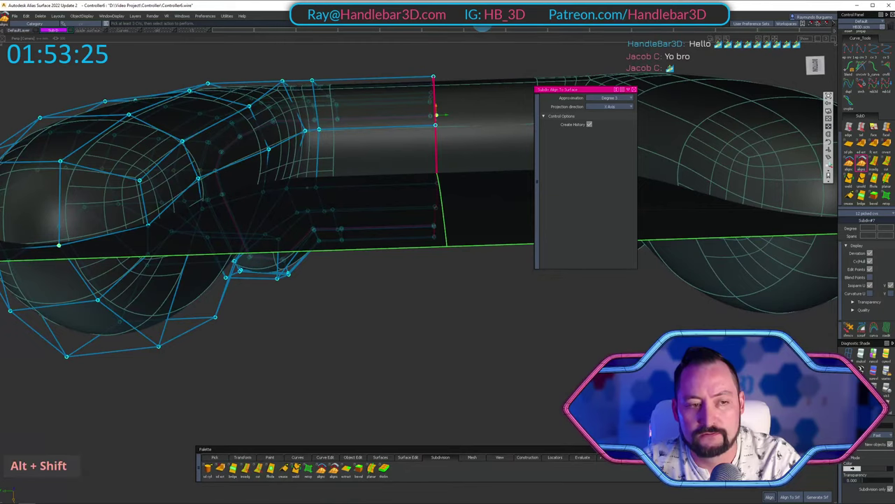
left_click_drag(435, 114, 447, 103, "alt+shift")
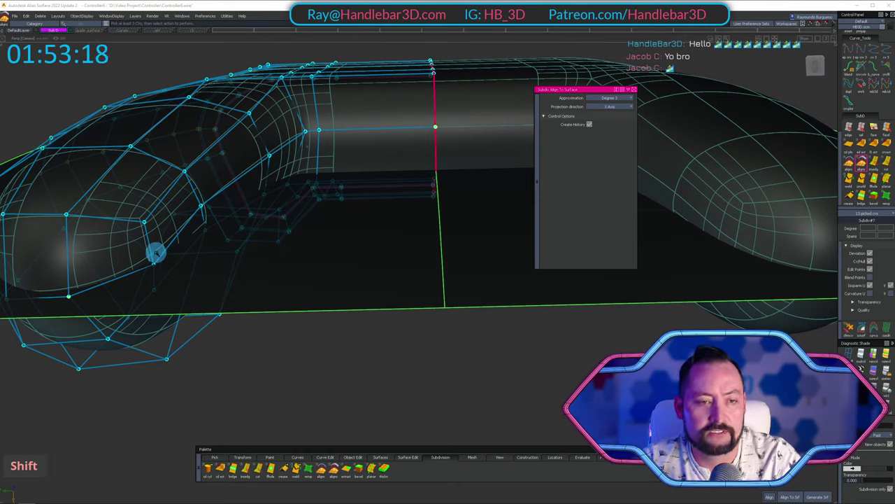
left_click(187, 223, "shift")
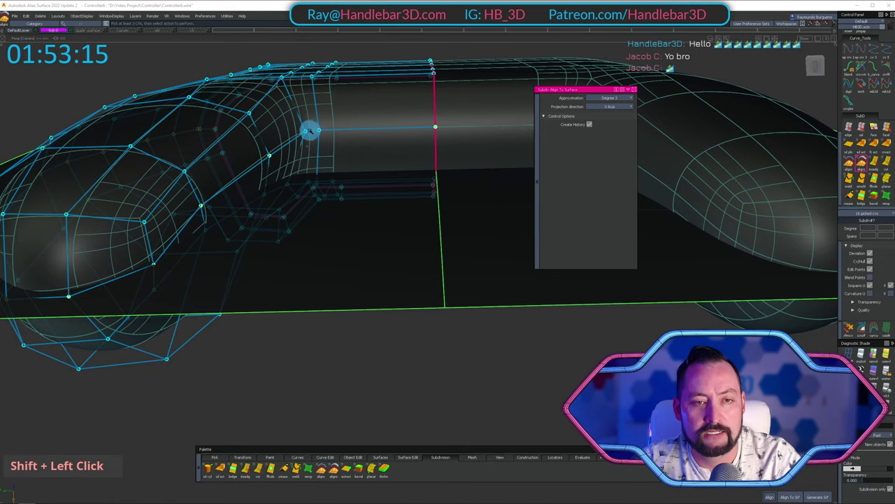
left_click(306, 132, "shift")
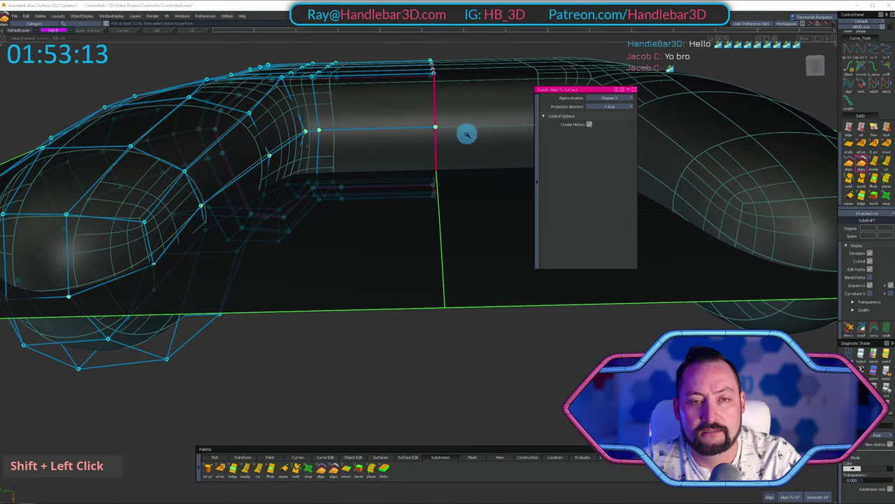
Align the picked control vertices to the curved skin surface as the target.
right_click_drag(466, 134, 405, 156, "alt+shift")
left_click_drag(406, 156, 325, 183, "alt+shift")
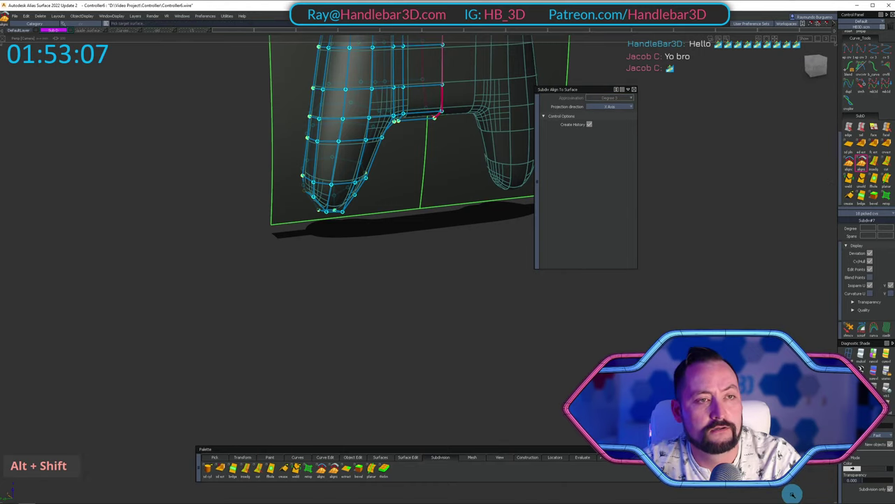
left_click(401, 176)
middle_click_drag(399, 168, 379, 252, "alt+shift")
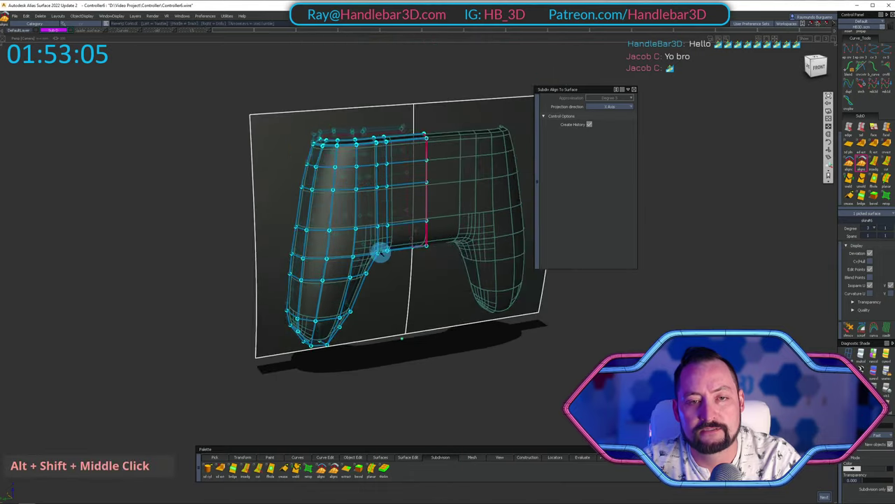
Examine the body's outer side and grips from several angles against the curved skin surface it was aligned to.
right_click_drag(354, 140, 380, 149, "alt+shift")
left_click_drag(380, 149, 420, 182, "alt+shift")
middle_click_drag(420, 182, 372, 168, "alt+shift")
left_click_drag(371, 166, 489, 138, "alt+shift")
middle_click_drag(490, 138, 216, 119, "alt+shift")
left_click_drag(216, 119, 364, 253, "alt+shift")
middle_click_drag(364, 254, 264, 261, "alt+shift")
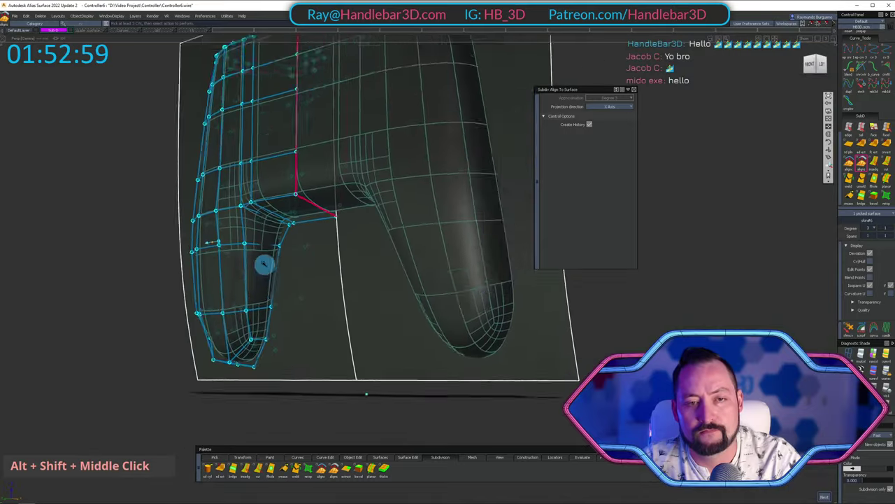
left_click_drag(263, 262, 331, 245, "alt+shift")
Pick the curved skin surface and assign it to the guide surface layer.
left_click_drag(331, 244, 336, 191, "ctrl+shift")
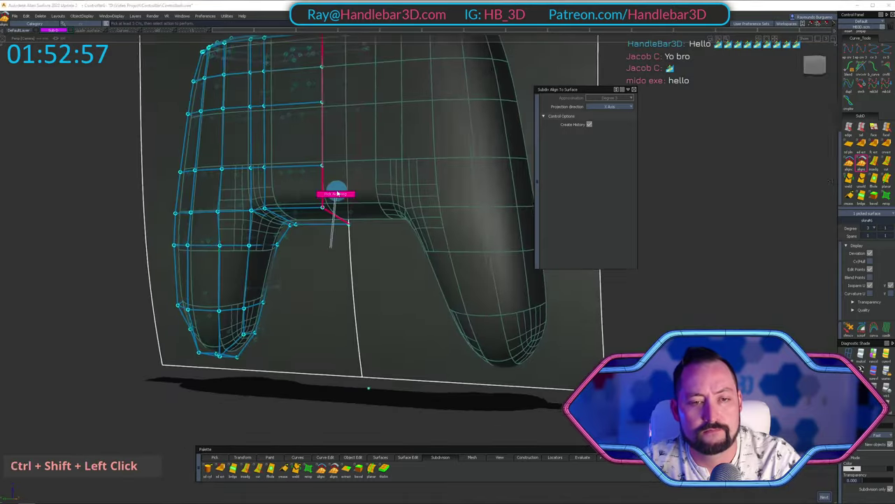
right_click_drag(335, 191, 280, 256, "alt+shift")
middle_click_drag(279, 256, 343, 256, "alt+shift")
right_click_drag(342, 256, 276, 247, "alt+shift")
left_click_drag(277, 247, 304, 241, "alt+shift")
left_click_drag(304, 242, 245, 206, "ctrl+shift")
left_click(142, 112)
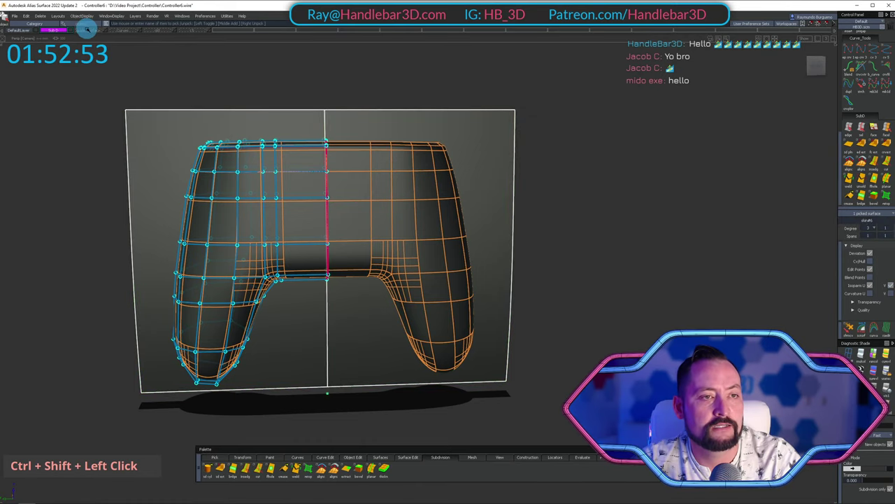
right_click(196, 92)
Examine the aligned row of control vertices along the body's side, its upper corner and the grip.
middle_click_drag(315, 158, 340, 161, "alt+shift")
right_click_drag(340, 161, 306, 196, "alt+shift")
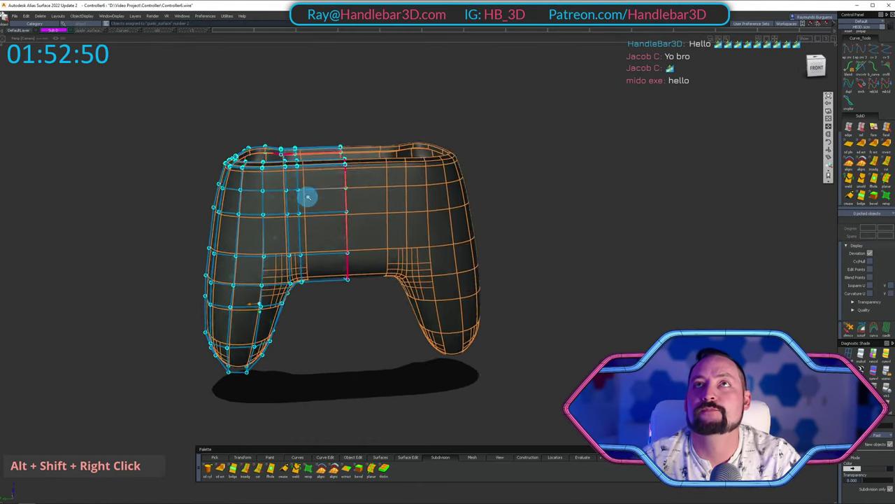
left_click_drag(306, 196, 322, 175, "alt+shift")
middle_click_drag(322, 175, 263, 155, "alt+shift")
middle_click_drag(240, 194, 310, 164, "alt+shift")
left_click_drag(310, 163, 384, 121, "alt+shift")
middle_click_drag(627, 108, 468, 166, "alt+shift")
left_click_drag(406, 134, 218, 93, "alt+shift")
right_click_drag(218, 92, 272, 136, "alt+shift")
left_click_drag(273, 136, 362, 98, "alt+shift")
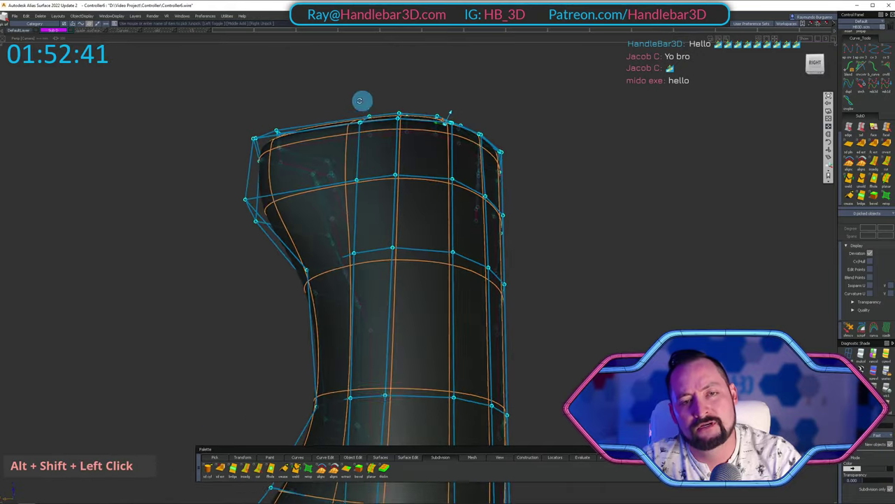
right_click_drag(362, 98, 357, 112, "alt+shift")
left_click_drag(357, 112, 388, 137, "alt+shift")
right_click_drag(388, 137, 377, 250, "alt+shift")
left_click_drag(378, 250, 386, 340, "alt+shift")
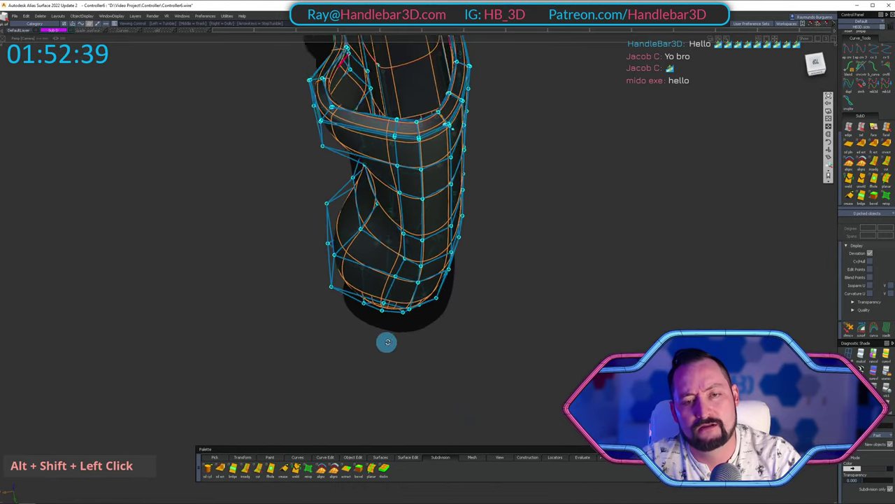
right_click_drag(385, 340, 415, 124, "alt+shift")
left_click_drag(415, 123, 392, 231, "alt+shift")
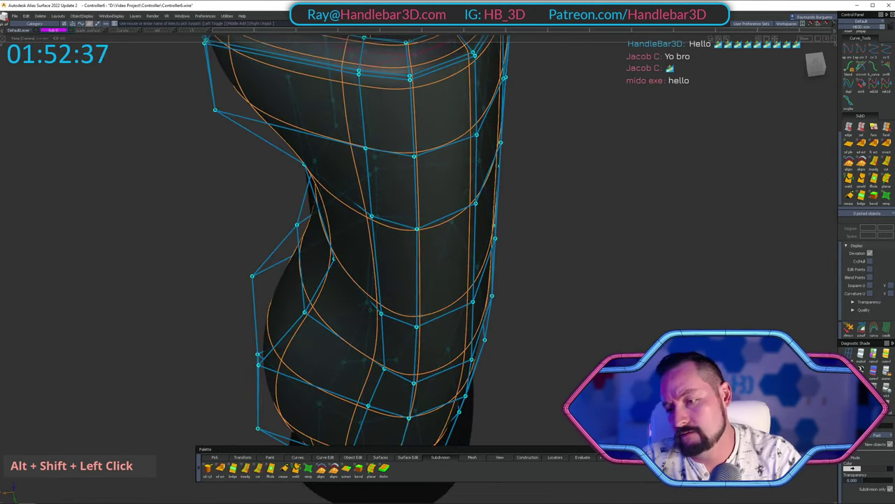
Display the body as a flat-shaded control cage and check the faces along its side and grips.
left_click(848, 354)
left_click(887, 400)
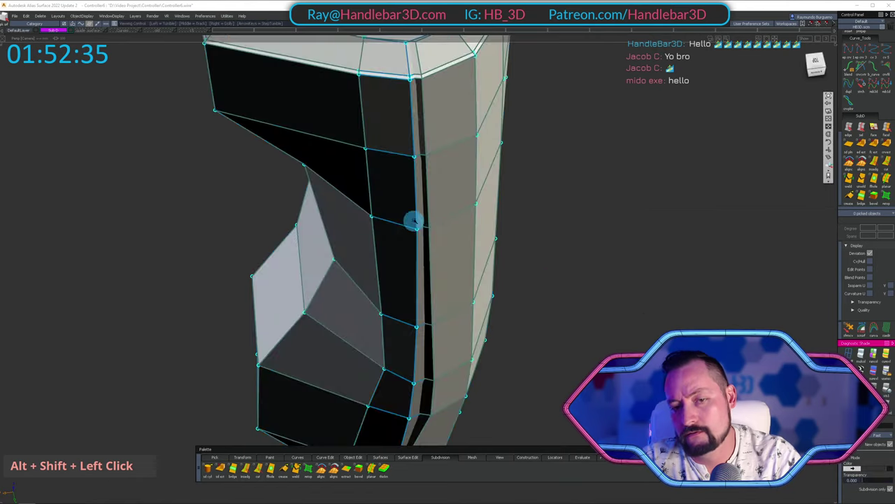
right_click_drag(413, 219, 388, 231, "alt+shift")
mouse_move(387, 232)
left_mouse_down("alt+shift")
mouse_move(448, 106)
mouse_move(427, 181)
left_mouse_up("alt+shift")
middle_click_drag(210, 245, 547, 92, "alt+shift")
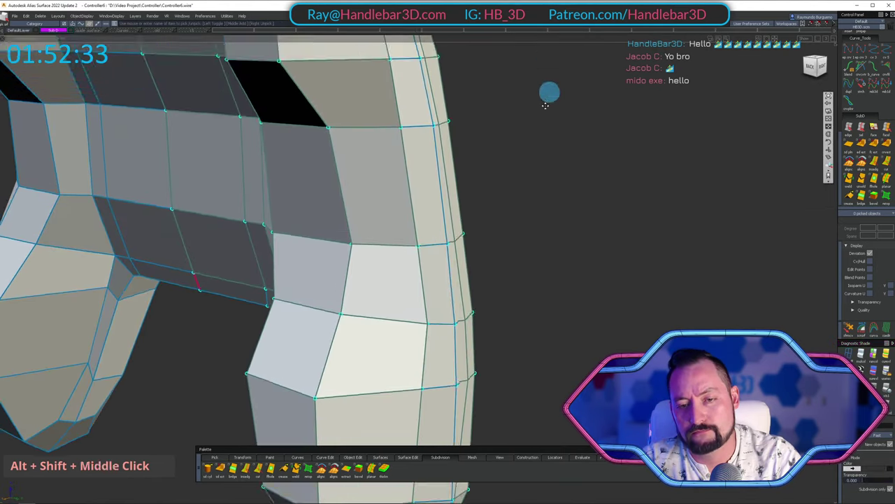
left_click_drag(548, 91, 266, 10, "alt+shift")
right_click_drag(485, 152, 379, 185, "alt+shift")
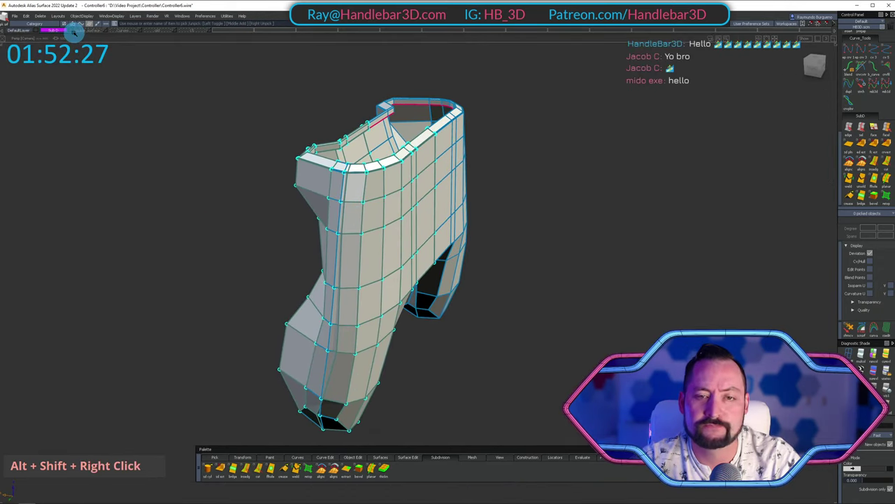
Make DefaultLayer the active layer and turn off the symmetry of the Sub D layer.
left_click(70, 30)
left_click(69, 30)
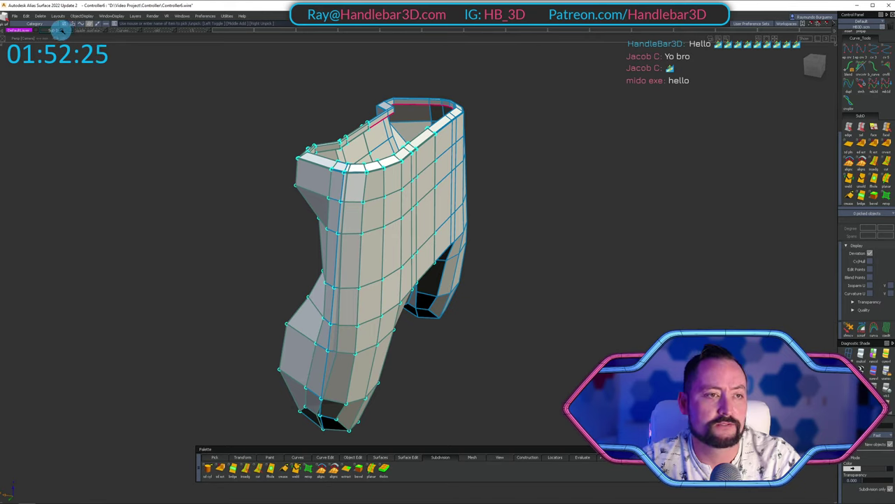
left_click_drag(402, 134, 191, 170, "alt+shift")
left_click_drag(191, 170, 173, 94, "ctrl+shift")
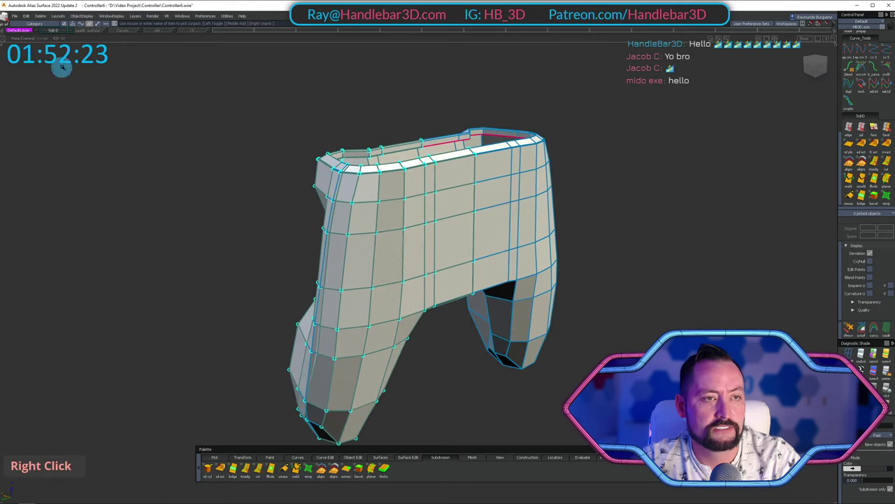
right_click_drag(61, 29, 63, 61)
mouse_move(346, 210)
left_mouse_down("alt+shift")
mouse_move(366, 224)
mouse_move(330, 124)
mouse_move(370, 195)
left_mouse_up("alt+shift")
mouse_move(370, 195)
right_mouse_down("alt+shift")
mouse_move(387, 198)
mouse_move(414, 176)
right_mouse_up("alt+shift")
left_click_drag(414, 176, 437, 142, "alt+shift")
left_click_drag(436, 142, 335, 208, "ctrl+shift")
left_click(307, 214)
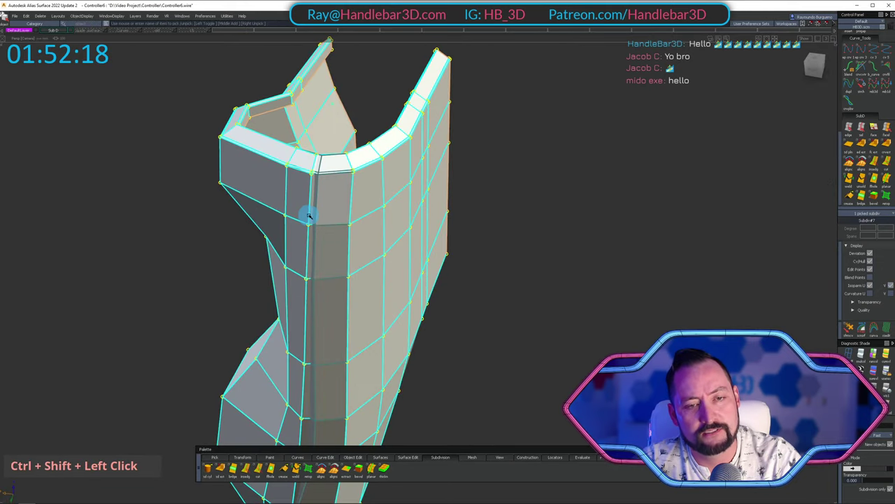
left_click(309, 213)
left_click(319, 198)
left_click_drag(418, 197, 389, 189, "alt+shift")
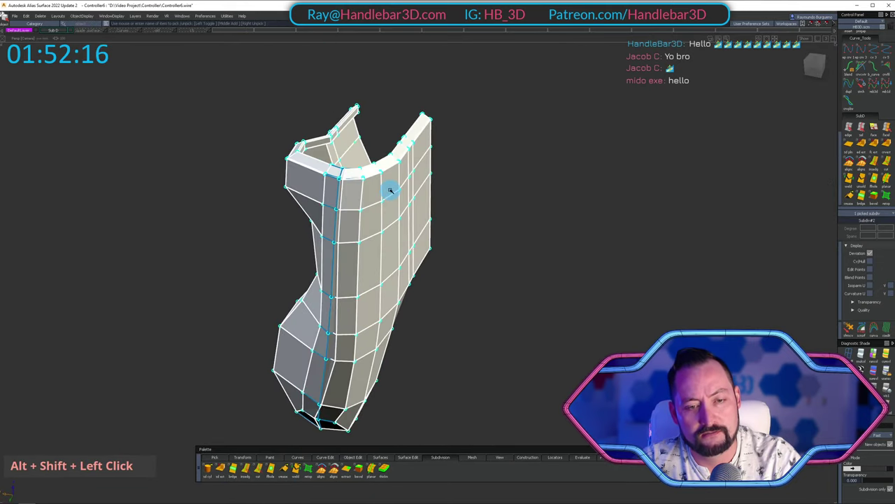
key("shift+h")
left_click(395, 136, "ctrl+shift")
key("shift+u")
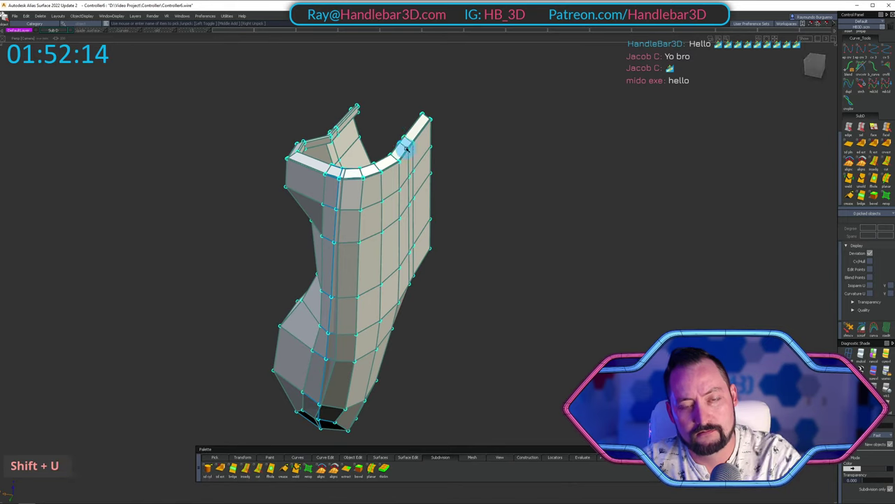
Isolate the overlapping duplicate body Subdiv#2 and assign it to a newly created layer.
left_click(354, 183, "ctrl+shift")
left_click(345, 193)
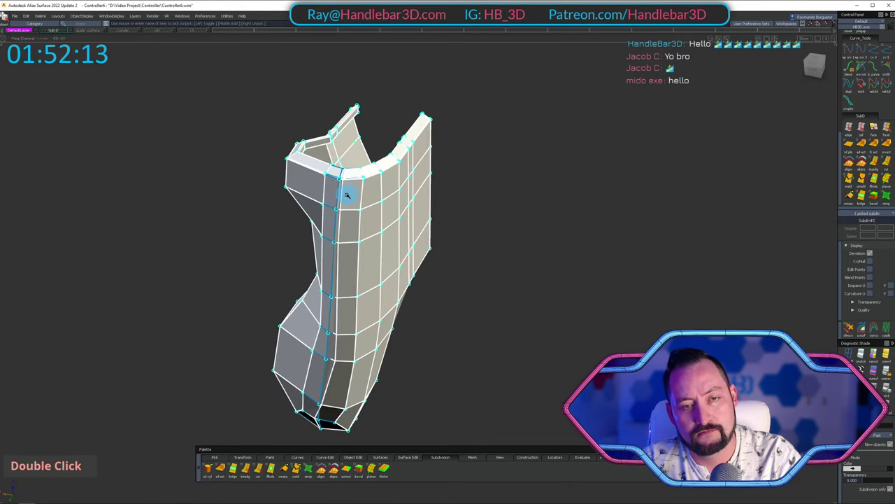
key("shift+h")
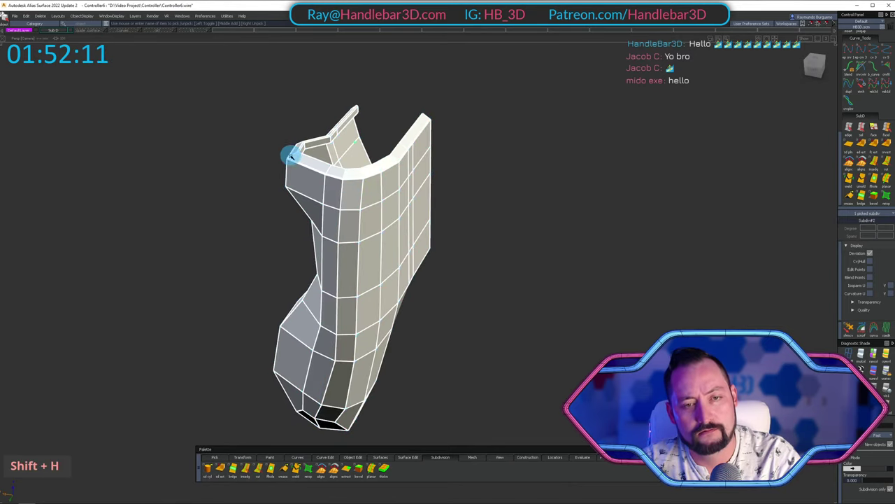
right_click_drag(395, 189, 401, 179, "alt+shift")
left_click(355, 137, "ctrl+shift")
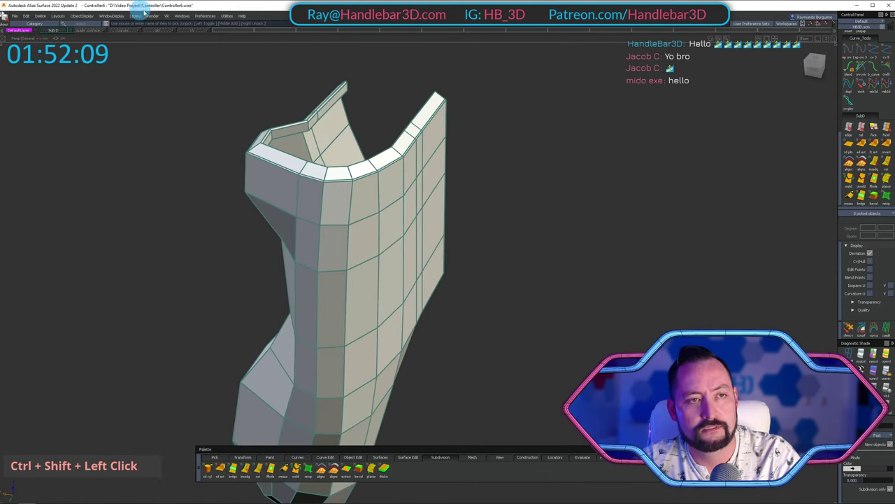
left_click(139, 17)
left_click(145, 27)
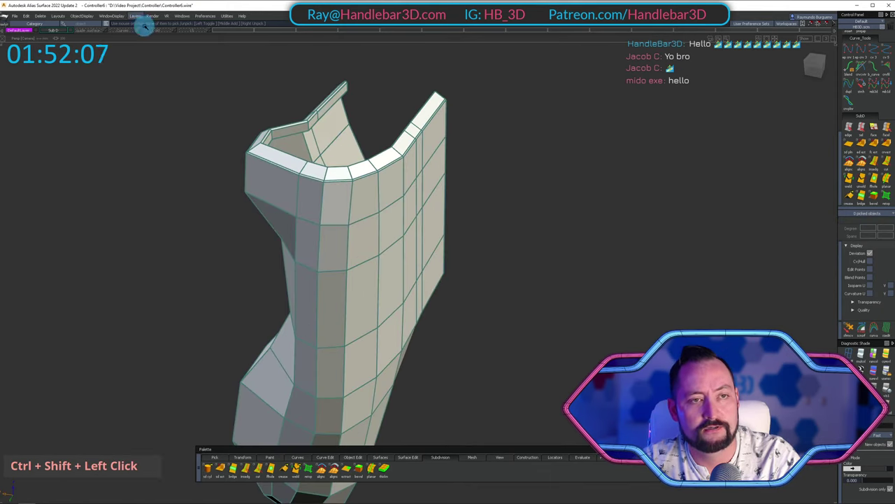
left_click(316, 187)
left_click(225, 37)
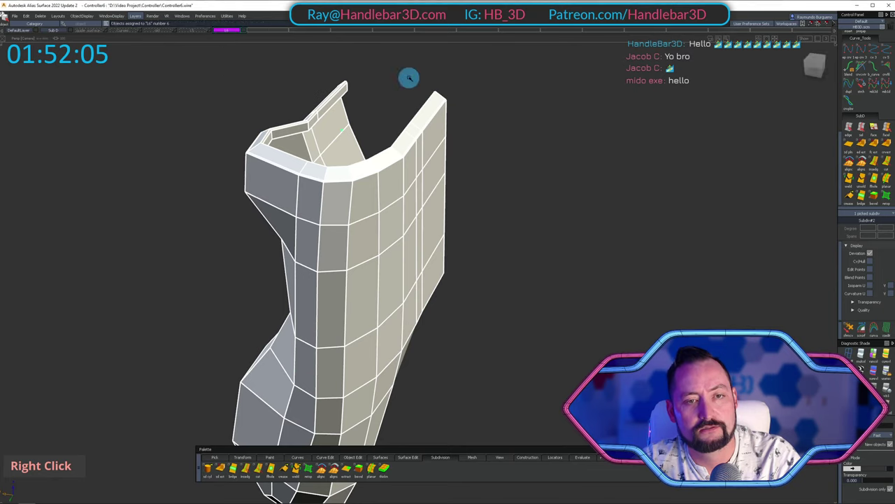
Unhide the working body, hide the duplicate's new layer and make DefaultLayer active again.
left_click(370, 88, "ctrl+shift")
left_click_drag(369, 87, 350, 150, "alt+shift")
left_click(494, 149, "ctrl+shift")
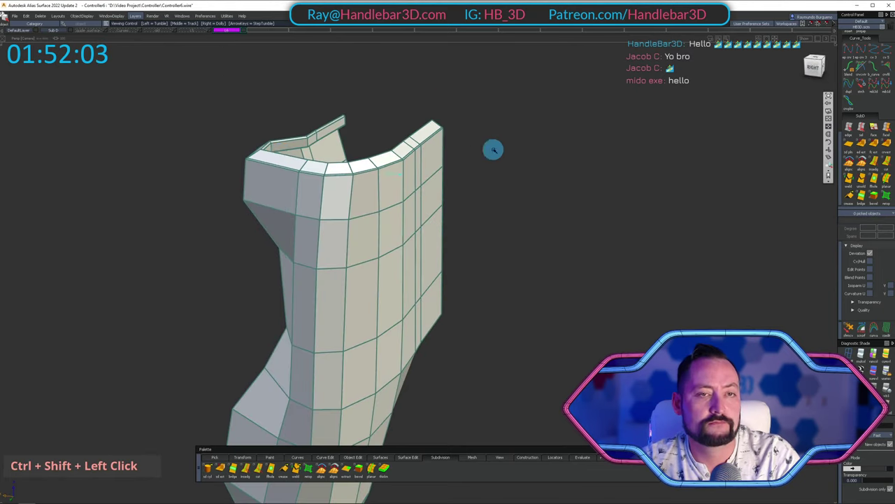
right_click_drag(494, 149, 293, 137, "alt+shift")
left_click_drag(293, 136, 249, 130, "alt+shift")
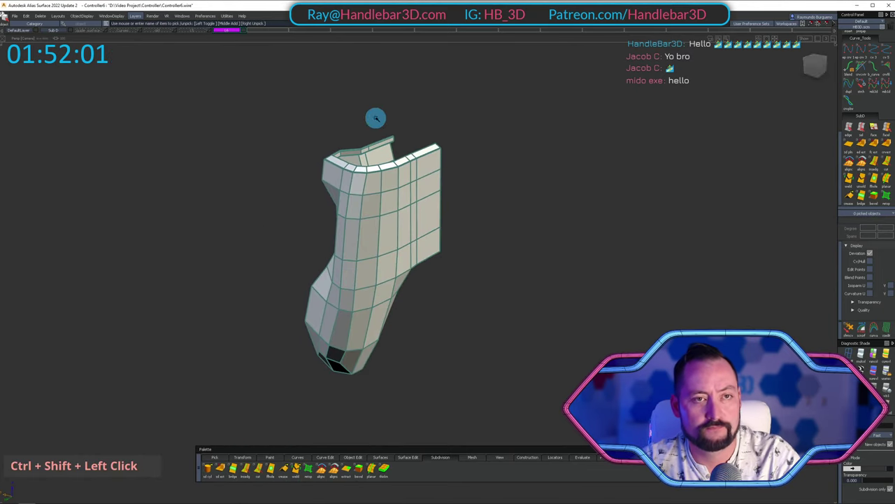
key("Tab")
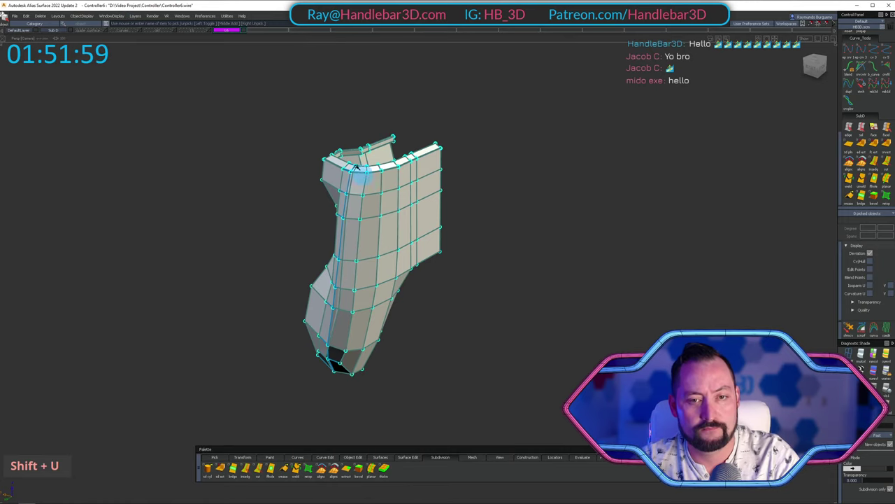
left_click_drag(114, 88, 160, 26, "ctrl+shift")
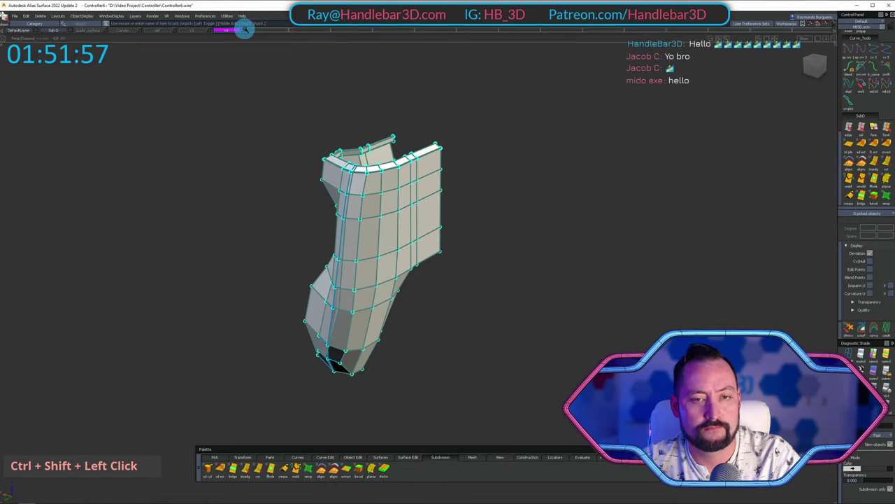
Examine the working body's control cage around its upper rim, side and grip.
right_click_drag(371, 150, 560, 189, "alt+shift")
left_click_drag(560, 189, 769, 182, "alt+shift")
right_click_drag(769, 182, 533, 146, "alt+shift")
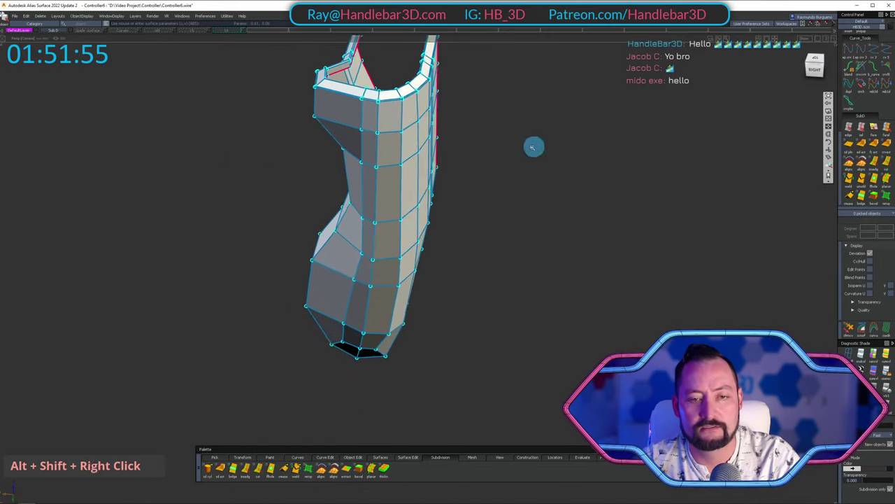
left_click_drag(533, 146, 404, 132, "alt+shift")
middle_click_drag(403, 132, 296, 114, "alt+shift")
left_click_drag(295, 114, 326, 91, "alt+shift")
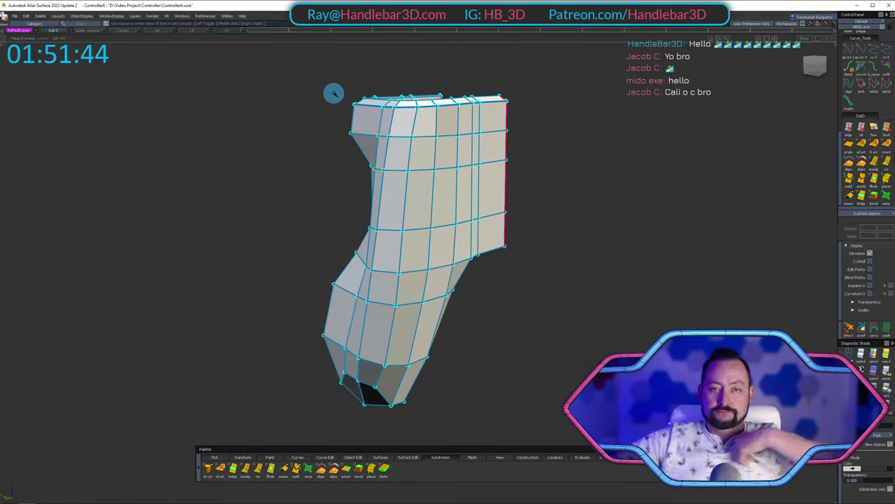
middle_click_drag(333, 93, 392, 126, "alt+shift")
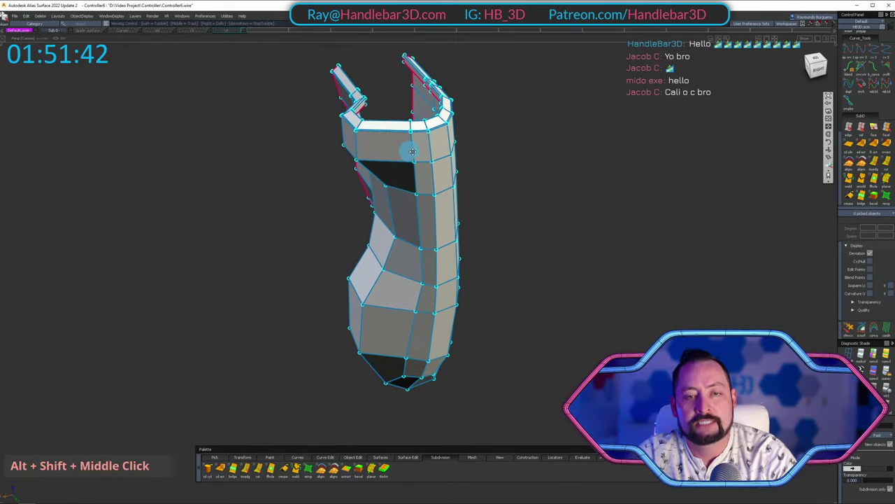
right_click_drag(392, 126, 474, 132, "alt+shift")
left_click_drag(474, 132, 396, 171, "alt+shift")
left_click_drag(396, 175, 443, 183, "ctrl+shift")
left_click_drag(391, 125, 476, 189, "shift")
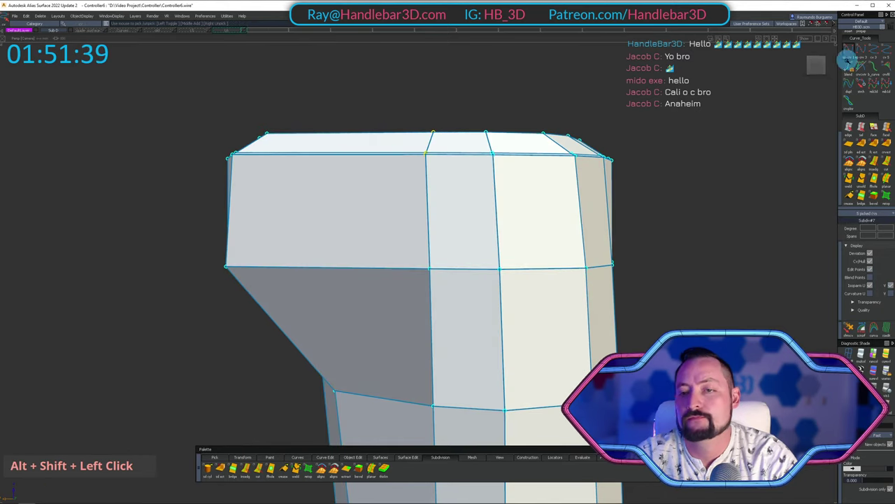
left_click_drag(591, 93, 485, 190, "alt+shift")
right_click_drag(485, 189, 502, 161, "alt+shift")
left_click_drag(503, 161, 498, 155, "alt+shift")
middle_click_drag(498, 155, 464, 226, "alt+shift")
left_click_drag(288, 104, 212, 35, "ctrl+shift")
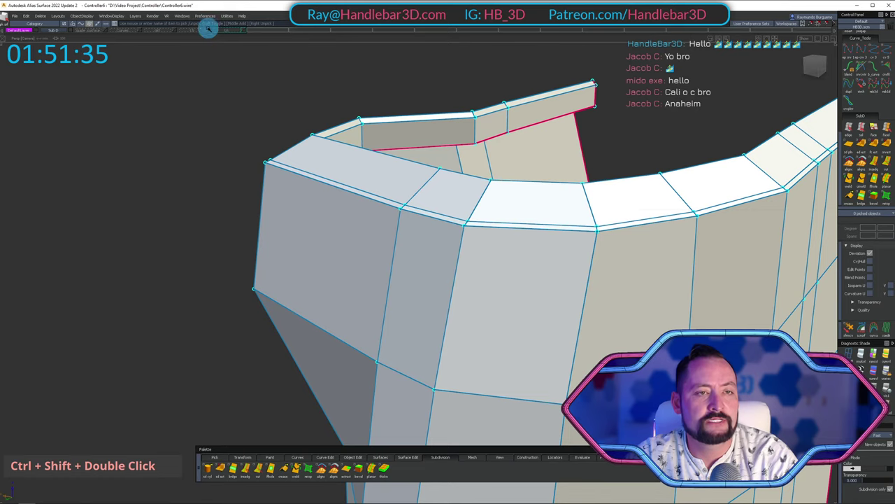
Show the guide surface layer and move its upper skin surface slightly down towards the body's upper rim.
right_click_drag(144, 79, 286, 182, "alt+shift")
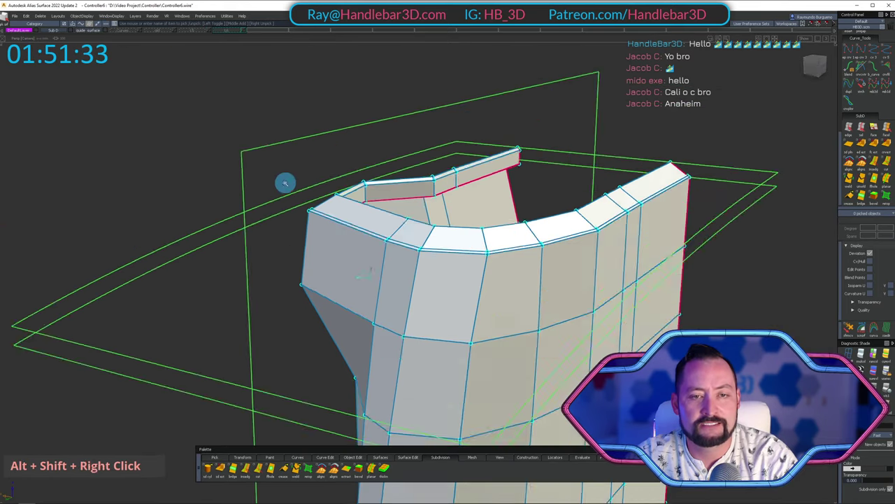
left_click_drag(286, 182, 245, 172, "alt+shift")
left_click(224, 241, "ctrl+shift")
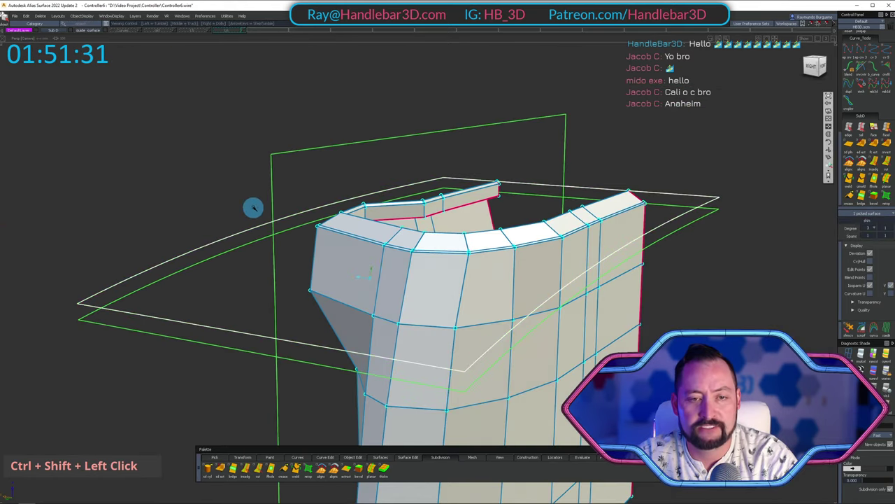
middle_click_drag(270, 202, 262, 158, "ctrl+shift")
right_click_drag(251, 138, 251, 142)
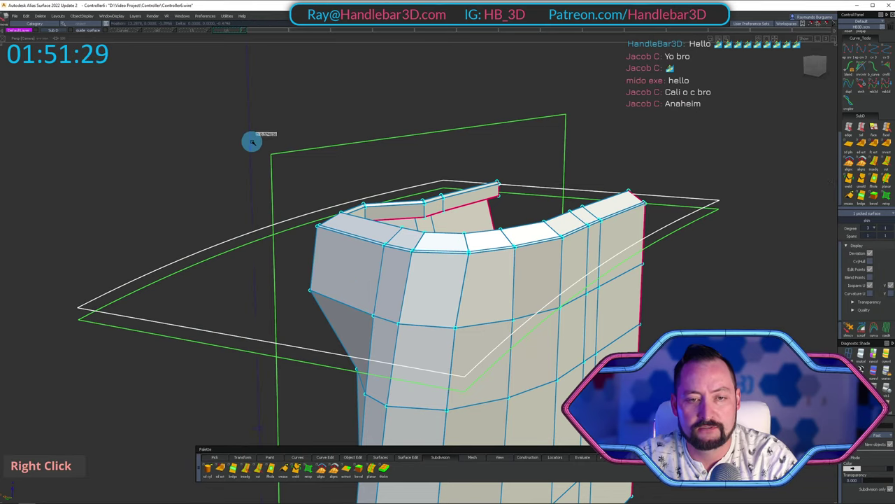
Examine how the working body's upper rim sits against the curved upper guide surfaces, in cage and smooth display.
right_click_drag(456, 252, 506, 247, "alt+shift")
left_click_drag(506, 247, 436, 236, "alt+shift")
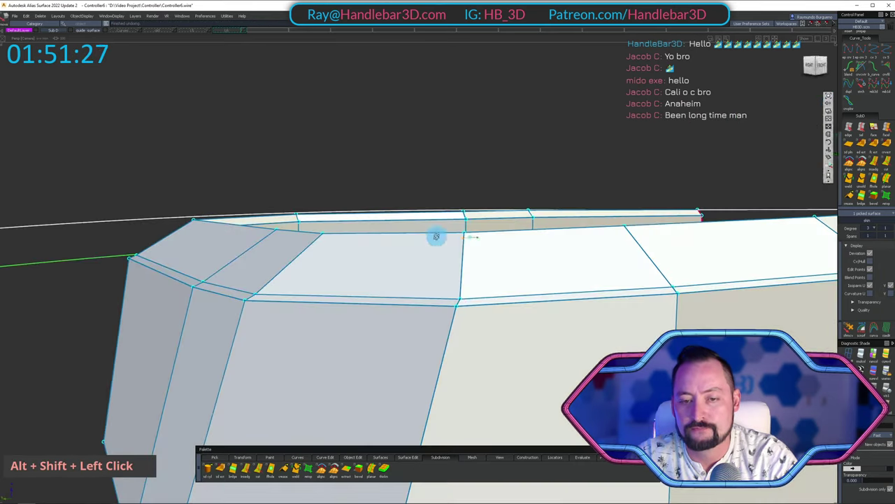
left_click(510, 203, "ctrl+shift")
left_click_drag(510, 203, 572, 228, "alt+shift")
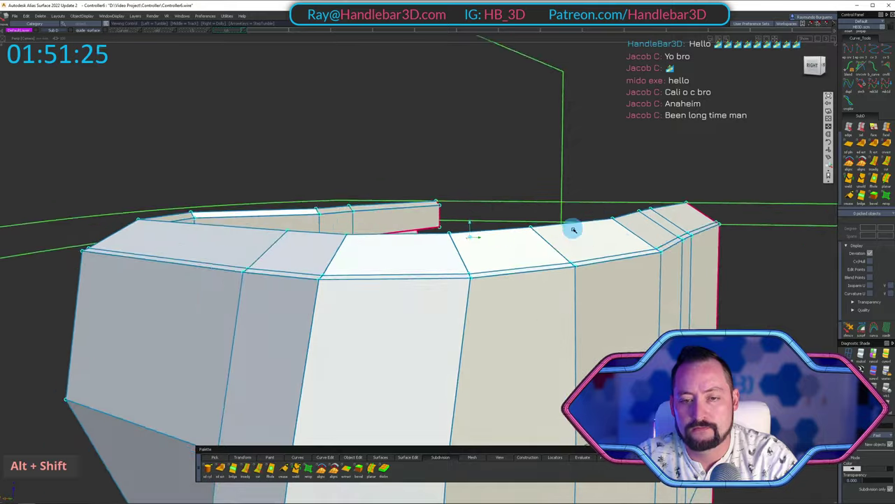
mouse_move(572, 228)
right_mouse_down("alt+shift")
mouse_move(569, 242)
mouse_move(590, 233)
right_mouse_up("alt+shift")
key("h")
left_click_drag(685, 254, 695, 207, "alt+shift")
Try to move the lower of the two upper guide surfaces vertically.
left_click_drag(694, 208, 694, 257, "ctrl+shift")
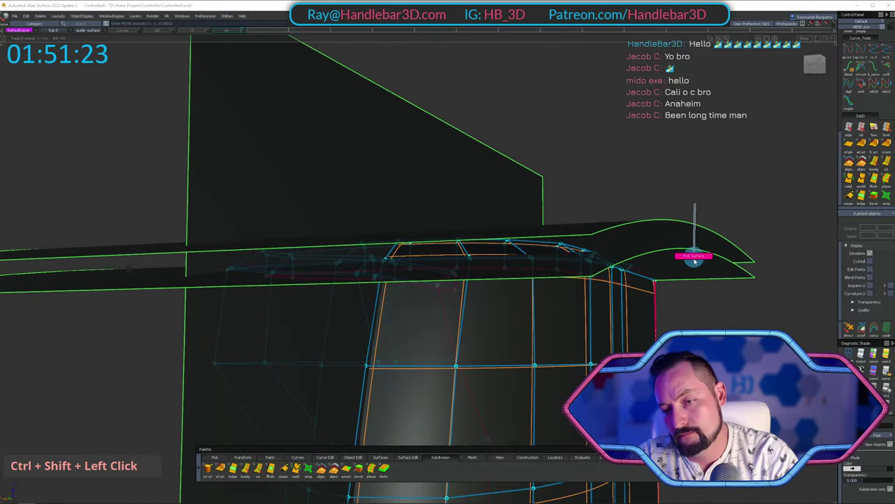
left_click(728, 257)
right_click_drag(741, 251, 736, 162, "ctrl+shift")
right_click_drag(736, 163, 743, 172)
key("ctrl+z")
left_click_drag(679, 126, 592, 206, "alt+shift")
key("ctrl+z")
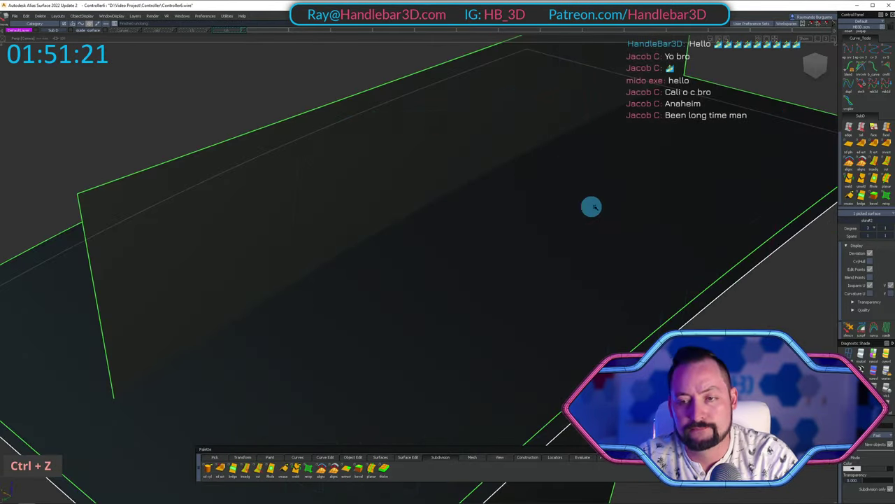
right_click_drag(617, 208, 594, 205, "alt+shift")
left_click_drag(594, 204, 596, 130, "alt+shift")
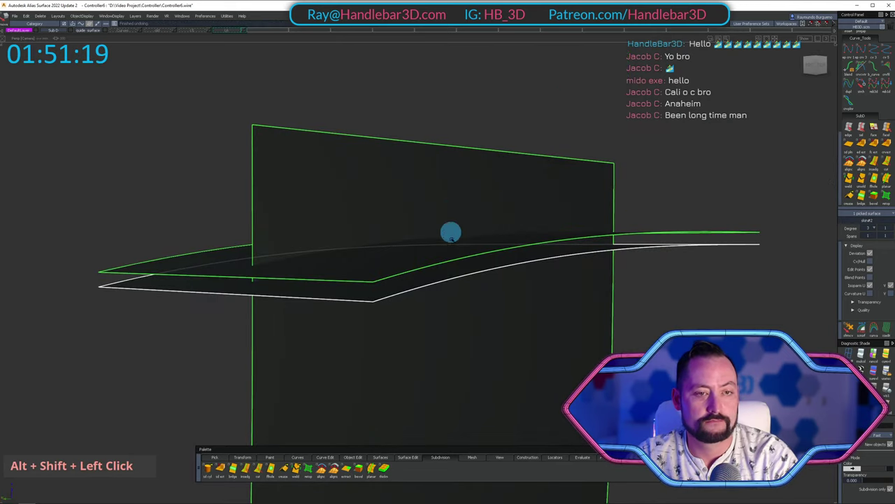
Deselect the guide surface, bring the body back into view and hide the guide surface layer.
left_click_drag(451, 238, 450, 188, "ctrl+shift")
key("h")
scroll(502, 223, "down", 3)
left_click_drag(502, 222, 475, 322, "alt+shift")
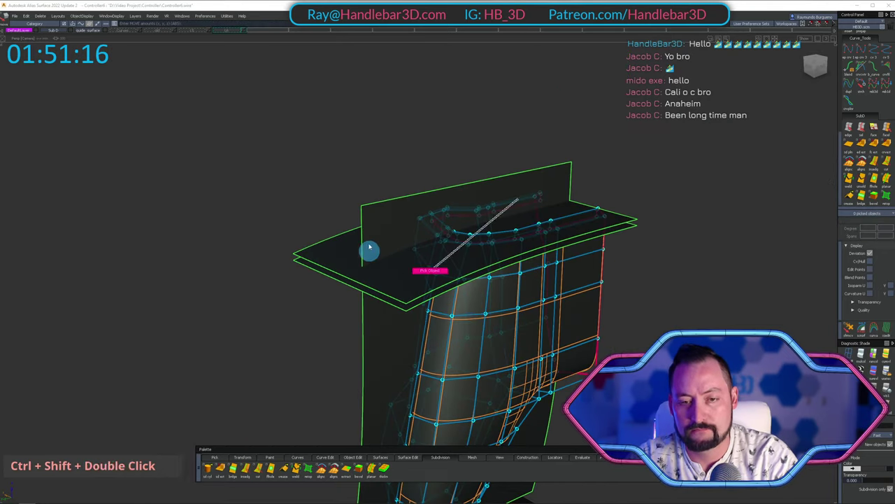
left_click(163, 40, "ctrl+shift")
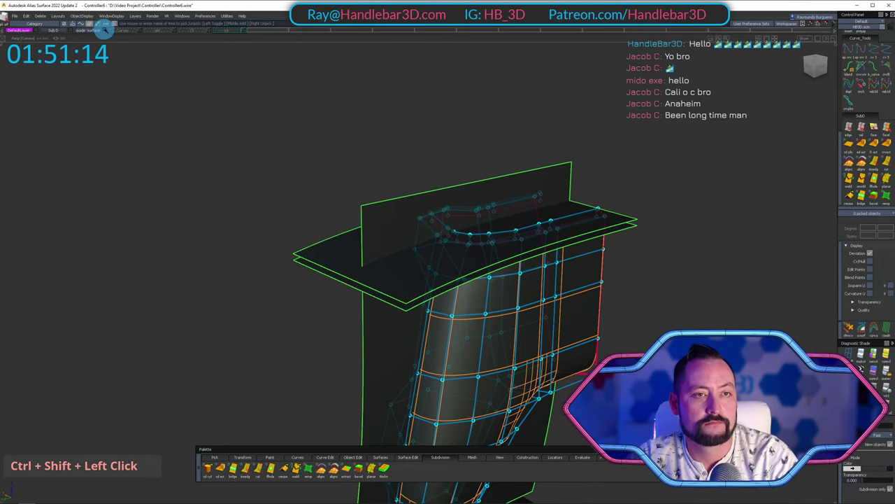
left_click(105, 30)
Examine the smooth body's upper rim, side, grip joint and open red boundary from all around.
left_click_drag(361, 208, 777, 232, "alt+shift")
middle_click_drag(777, 232, 822, 184, "alt+shift")
right_click_drag(822, 183, 572, 210, "alt+shift")
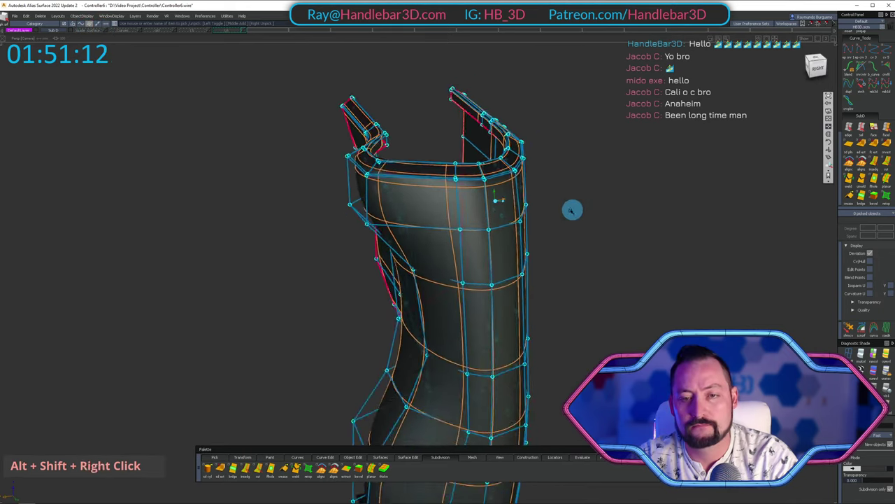
left_click_drag(571, 210, 393, 182, "alt+shift")
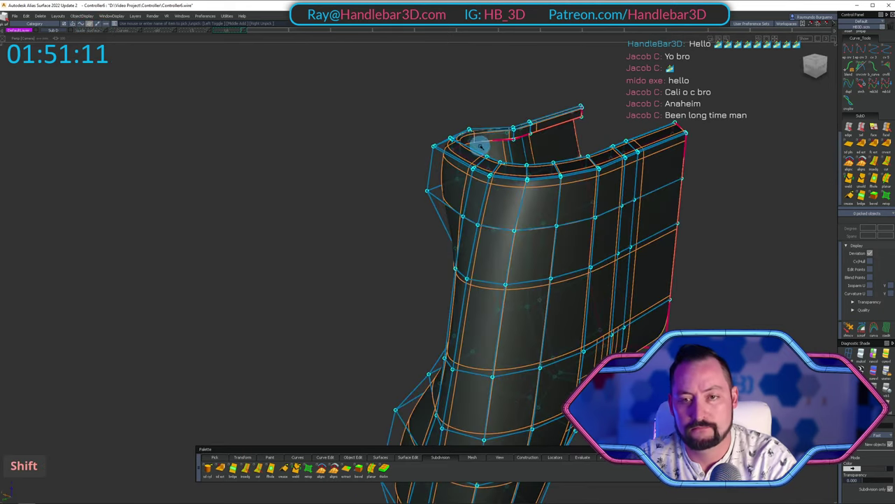
left_click_drag(517, 176, 368, 192, "alt+shift")
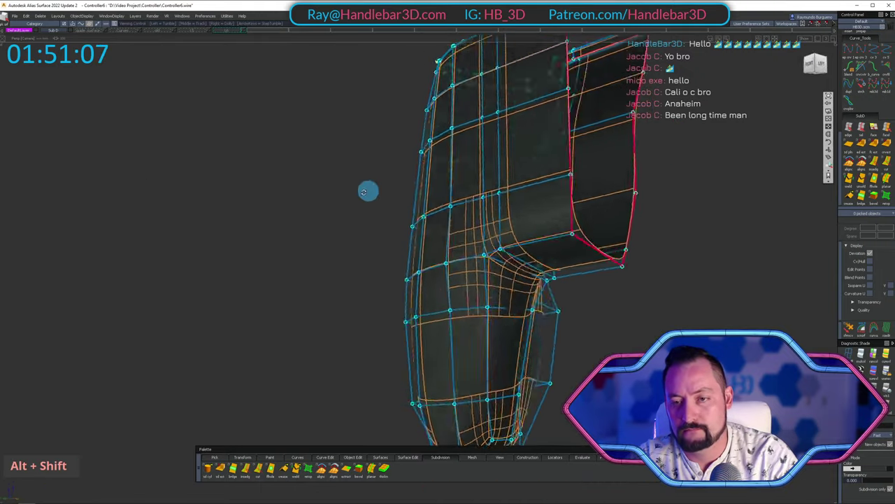
middle_click_drag(237, 217, 393, 200, "alt+shift")
left_click_drag(394, 200, 154, 254, "alt+shift")
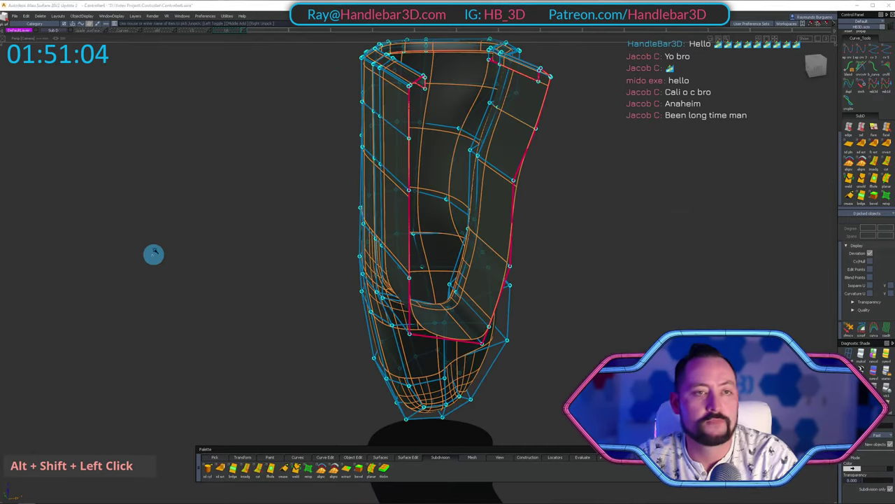
Show the guide surface layer and compare the body's side and grip with the vertical guide surface.
double_click(105, 30)
right_click_drag(451, 253, 476, 268, "alt+shift")
left_click_drag(475, 267, 459, 300, "alt+shift")
middle_click_drag(459, 301, 461, 240, "alt+shift")
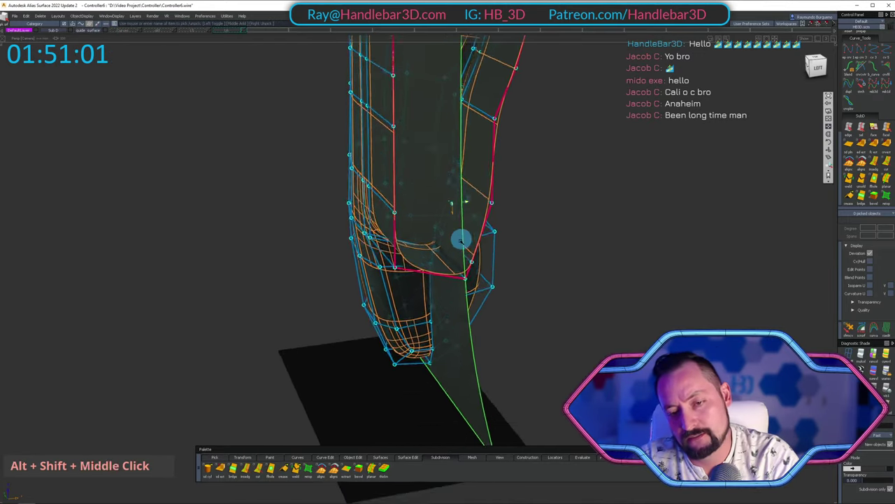
left_click_drag(461, 240, 268, 102, "alt+shift")
right_click_drag(431, 191, 535, 221, "alt+shift")
mouse_move(535, 220)
left_mouse_down("alt+shift")
mouse_move(346, 334)
mouse_move(522, 209)
left_mouse_up("alt+shift")
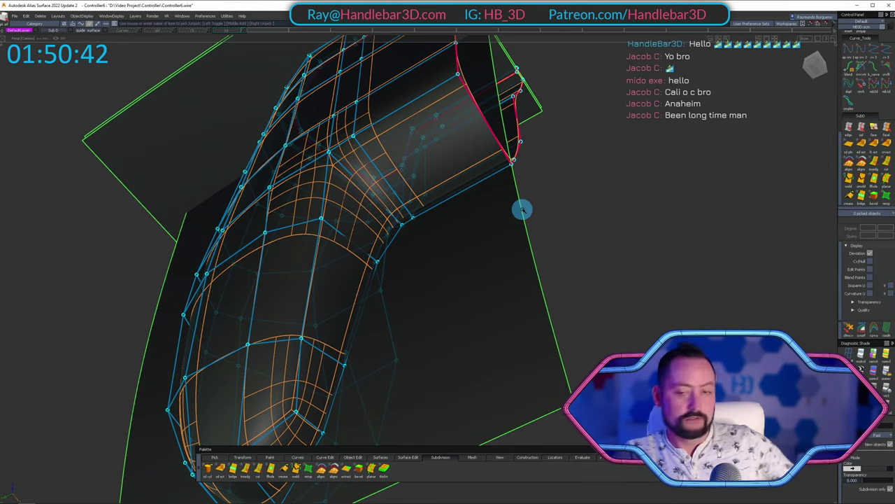
left_click_drag(310, 140, 464, 306, "alt+shift")
right_click_drag(463, 305, 461, 175, "alt+shift")
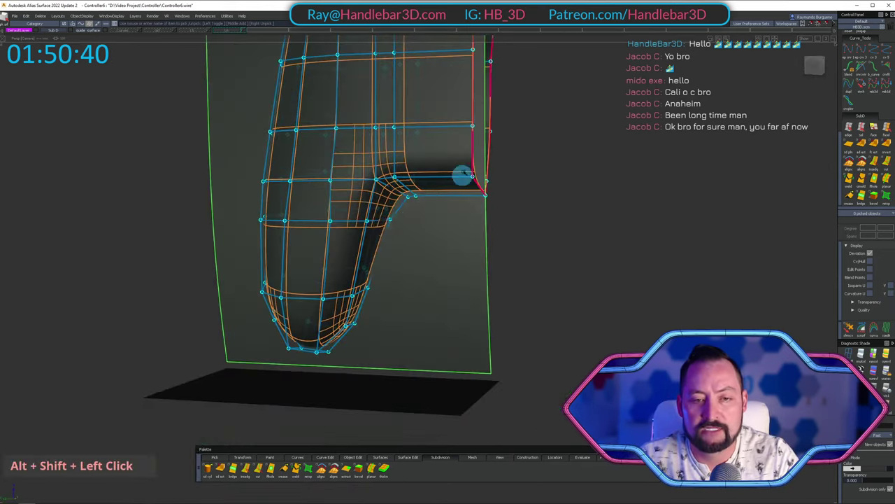
Isolate the working subdivision body by hiding all other objects, and deselect it.
left_click_drag(378, 220, 378, 200, "ctrl+shift")
left_click(380, 198)
key("shift+h")
right_click_drag(373, 265, 432, 179, "alt+shift")
double_click(432, 179, "ctrl+shift")
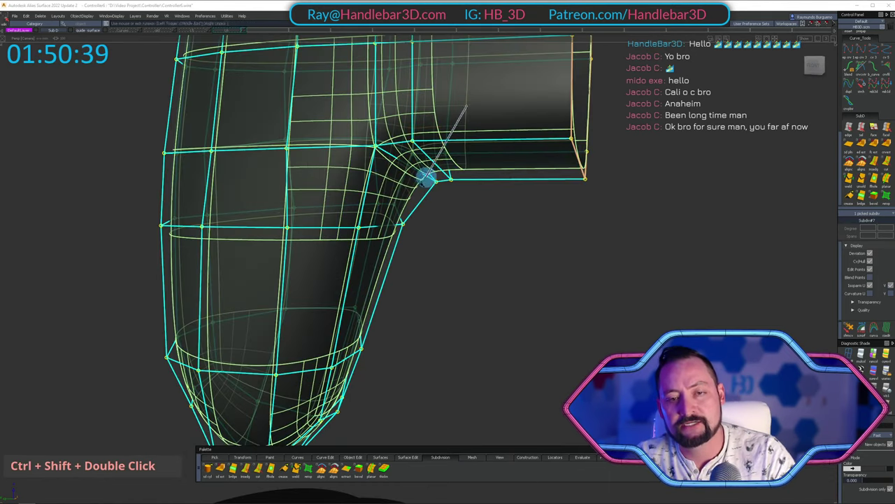
key("space")
Examine the isolated body's control cage from the upper rim down to the grip joint.
left_click_drag(475, 365, 571, 196, "alt+shift")
right_click_drag(571, 196, 541, 196, "alt+shift")
left_click_drag(343, 112, 379, 89, "alt+shift")
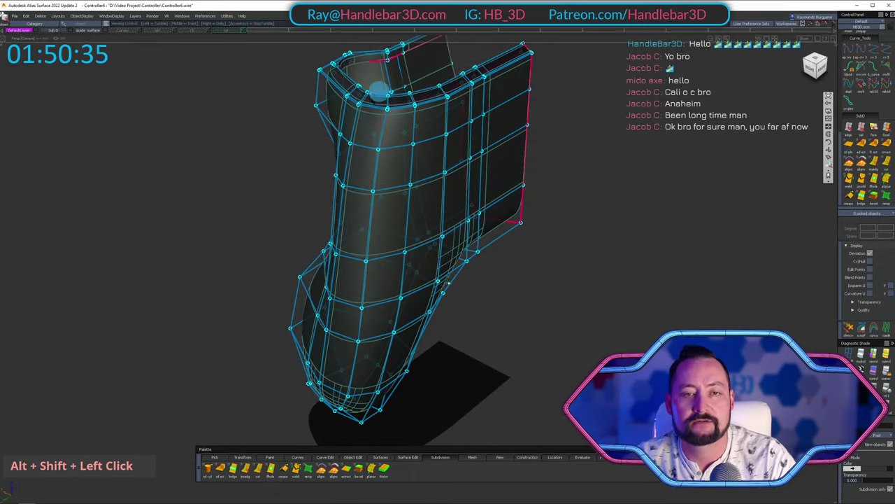
right_click_drag(537, 282, 553, 230, "alt+shift")
middle_click_drag(553, 230, 322, 196, "alt+shift")
left_click_drag(322, 196, 486, 195, "alt+shift")
middle_click_drag(486, 196, 588, 140, "alt+shift")
left_click_drag(587, 140, 507, 299, "alt+shift")
Pick the control vertices along the lower edge where the body meets the inner side of the grip.
left_click_drag(589, 279, 533, 300, "shift")
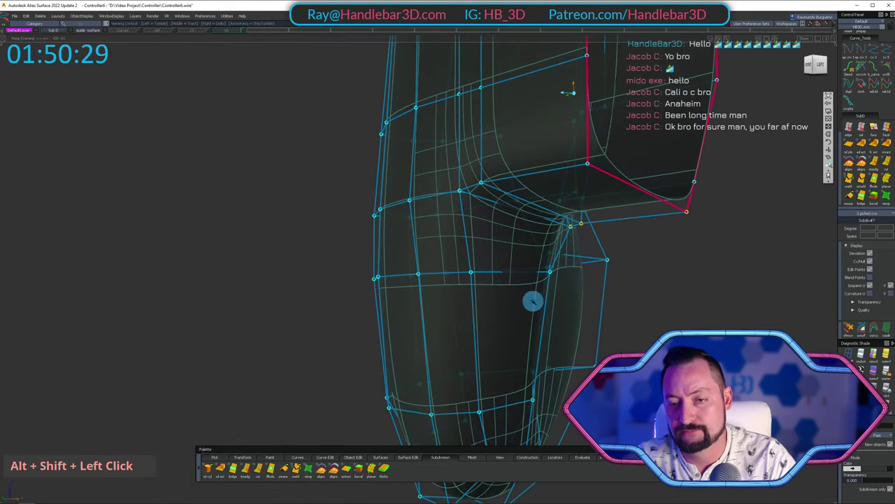
left_click(549, 272, "shift")
left_click_drag(664, 257, 503, 247, "alt+shift")
middle_click_drag(406, 207, 390, 218, "ctrl+shift")
left_click_drag(475, 217, 563, 246, "alt+shift")
middle_click_drag(580, 237, 568, 214, "alt+shift")
In the left orthographic view, move the inner grip's lower control vertex sideways towards the grip's outer edge.
left_click(818, 75)
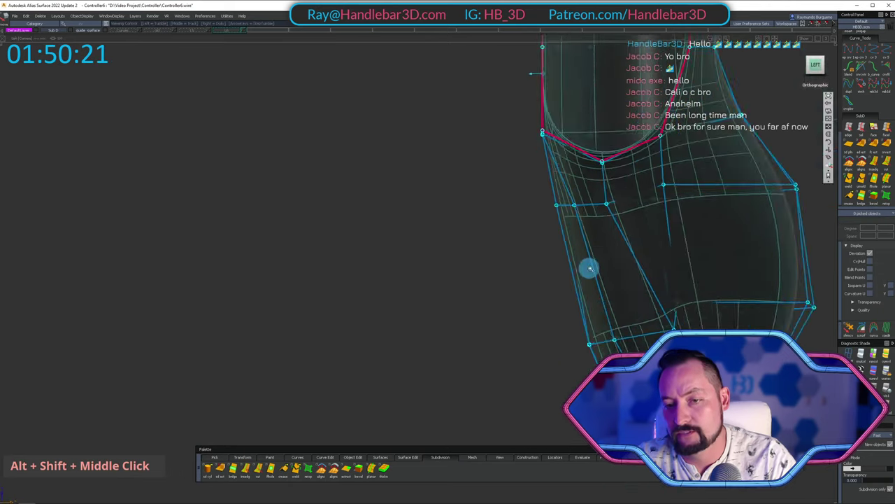
right_click_drag(587, 268, 592, 460, "alt+shift")
double_click(595, 448, "ctrl+shift")
middle_click_drag(611, 358, 583, 292, "alt+shift")
left_click(583, 291, "ctrl+shift")
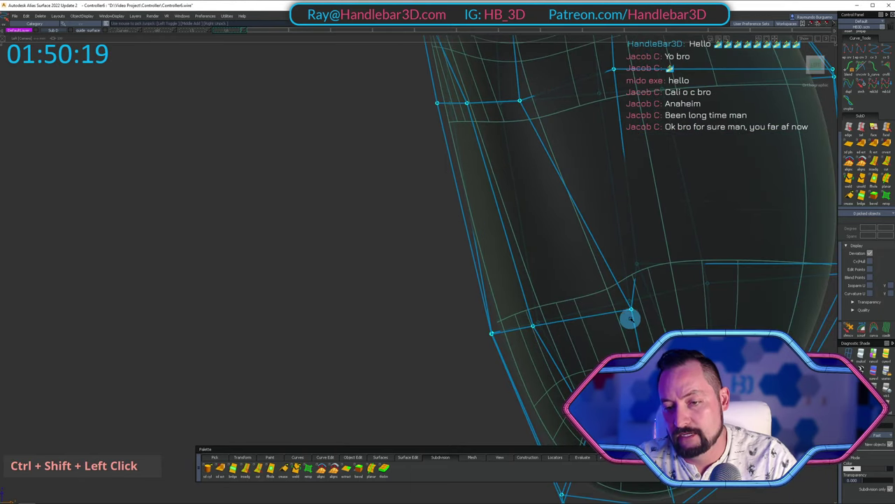
middle_click_drag(590, 259, 547, 254)
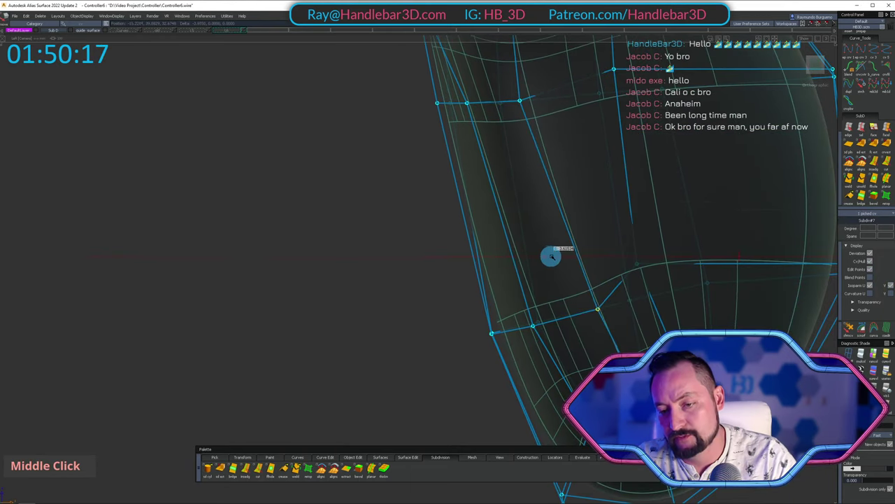
right_click_drag(686, 249, 639, 226, "alt+shift")
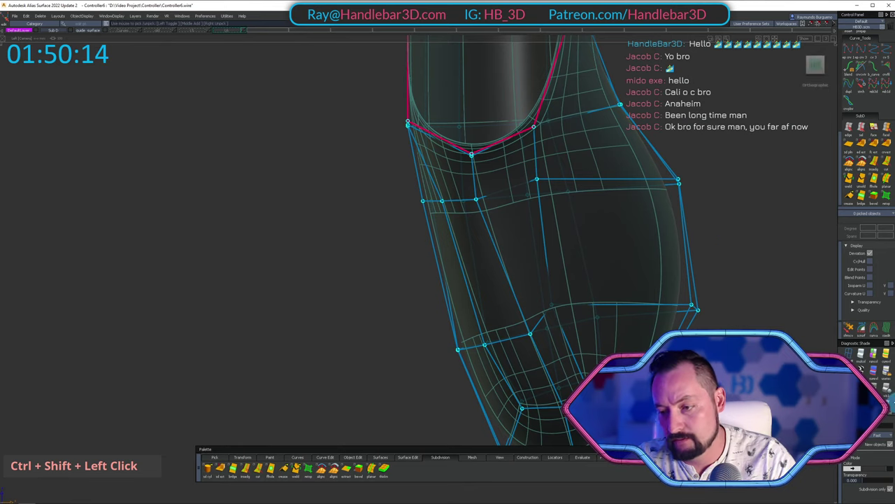
Display the body as its flat-faced control cage and make the shading semi-transparent.
left_click(889, 407)
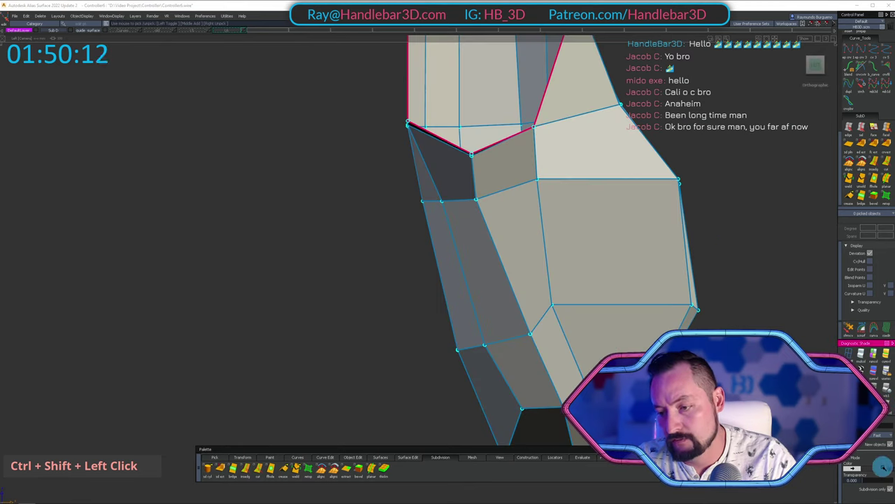
double_click(876, 481)
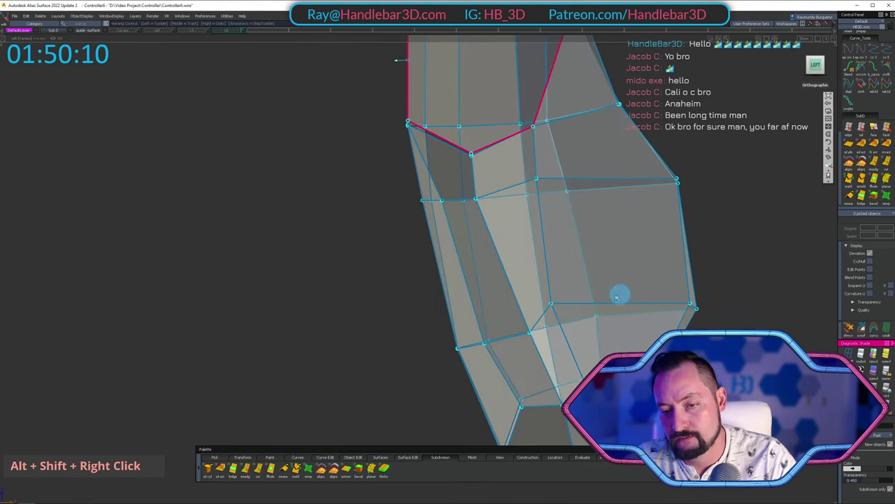
right_click_drag(620, 294, 583, 272, "alt+shift")
middle_click_drag(583, 272, 579, 226, "alt+shift")
left_click_drag(580, 226, 520, 197, "alt+shift")
right_click_drag(515, 197, 569, 202, "alt+shift")
middle_click_drag(569, 202, 600, 112, "alt+shift")
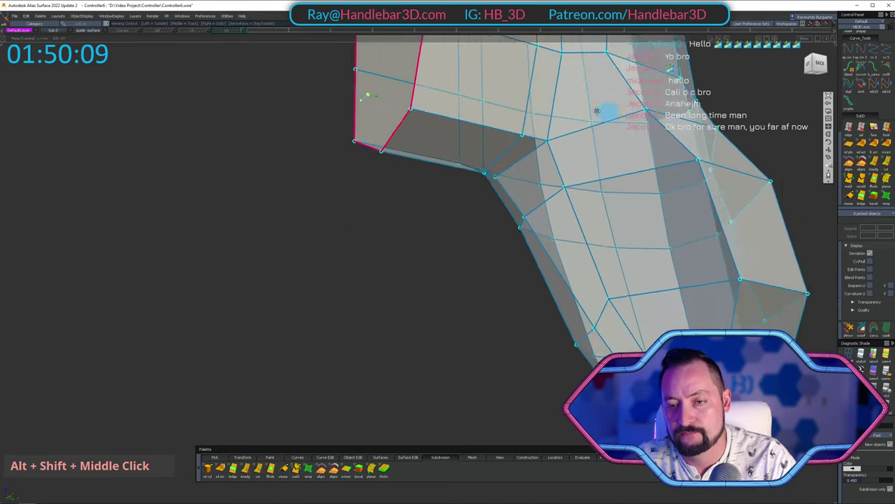
left_click_drag(599, 112, 560, 149, "alt+shift")
left_click_drag(560, 149, 565, 185, "ctrl+shift")
left_click_drag(565, 185, 518, 200, "alt+shift")
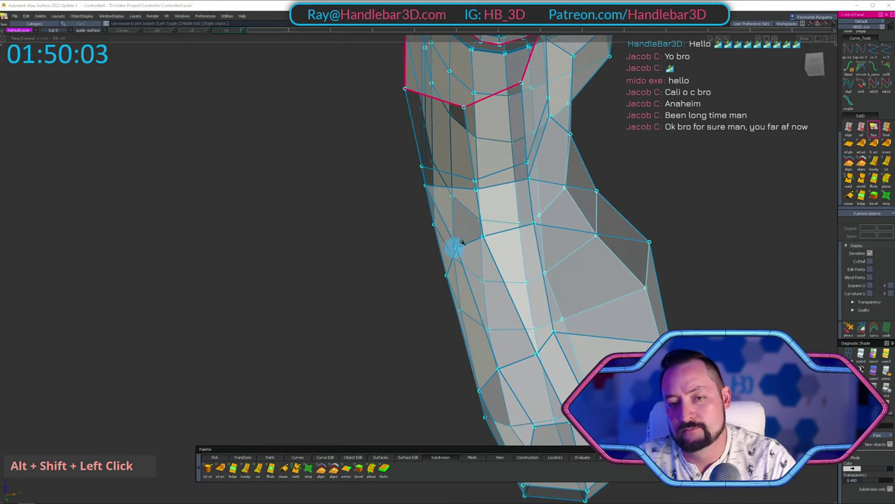
left_click_drag(672, 158, 480, 208, "alt+shift")
double_click(492, 220)
left_click(497, 236)
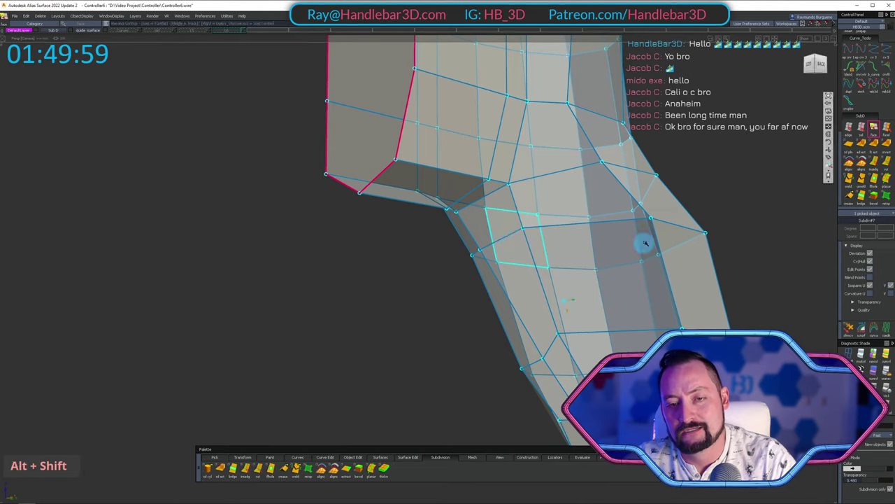
left_click_drag(644, 242, 538, 208, "alt+shift")
left_click_drag(537, 208, 486, 229, "ctrl+shift")
Highlight the strip of faces running from the open edge down the inner side of the grip.
left_click_drag(487, 229, 487, 218, "alt+shift")
left_click(490, 220)
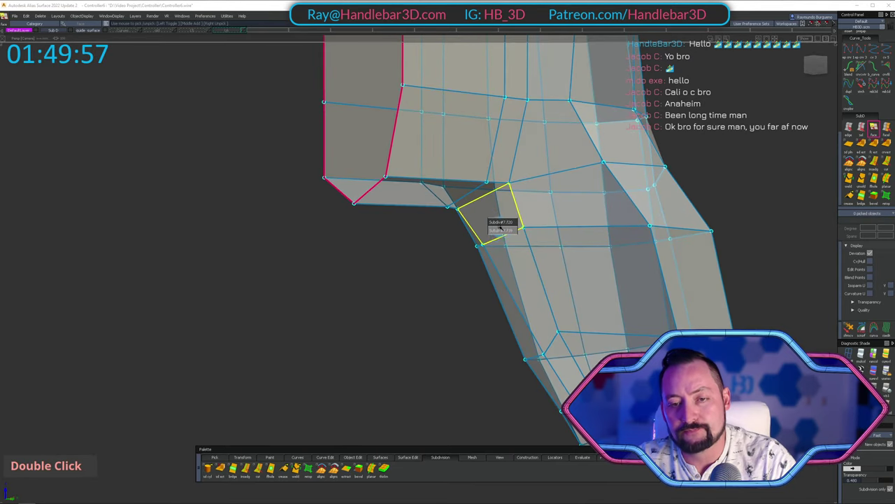
left_click_drag(494, 259, 501, 255, "alt+shift")
double_click(511, 264)
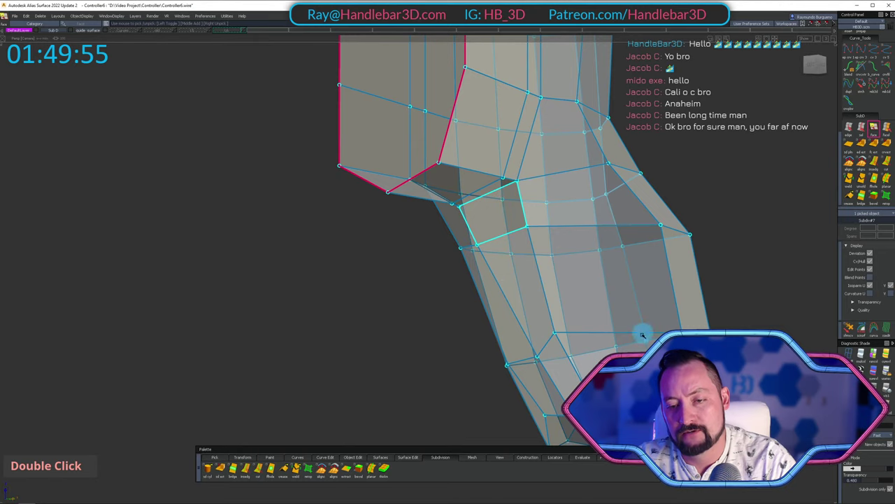
left_click(564, 368, "shift")
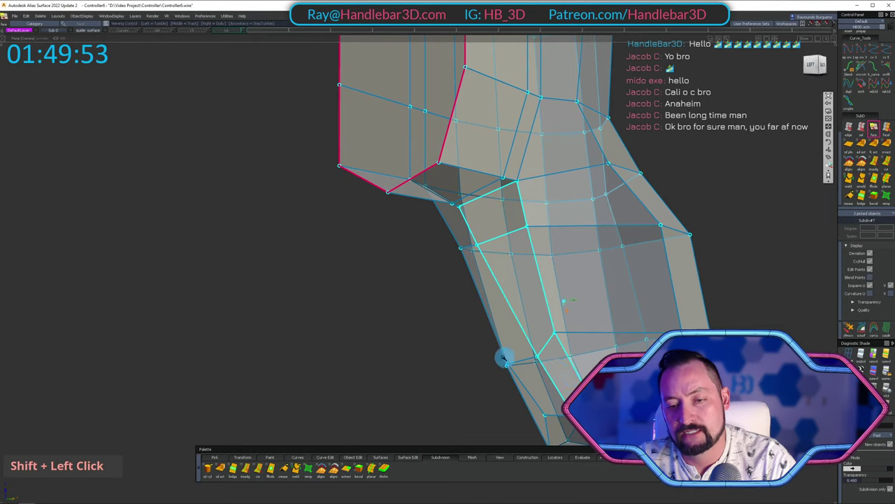
left_click_drag(503, 356, 622, 234, "alt+shift")
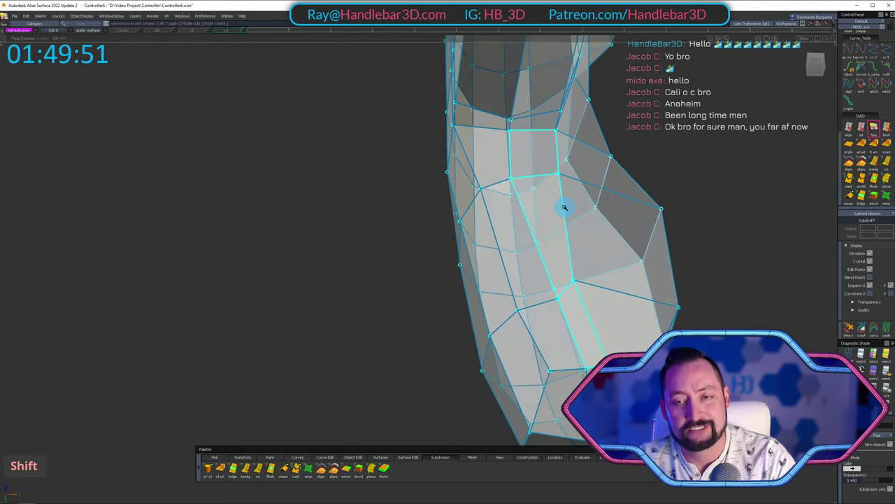
Unhide all hidden objects and view the highlighted face strip against the side guide surface from the left.
key("shift+h")
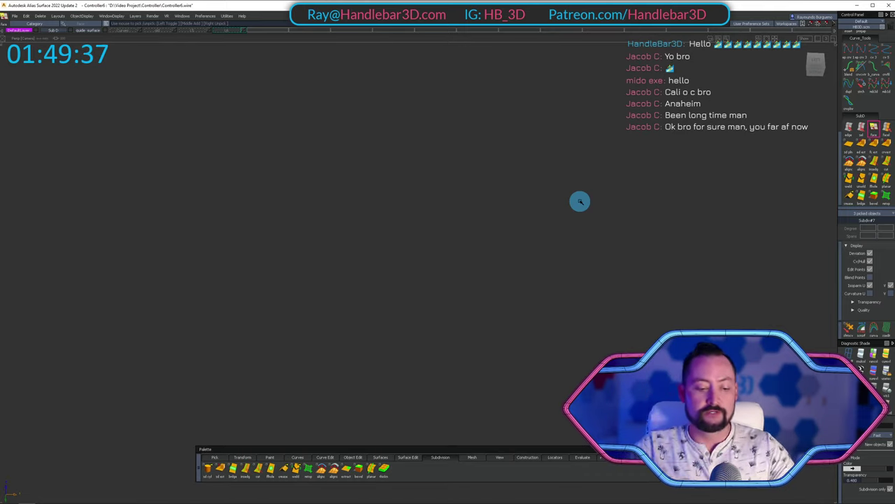
key("shift+u")
left_click_drag(451, 126, 560, 274, "alt+shift")
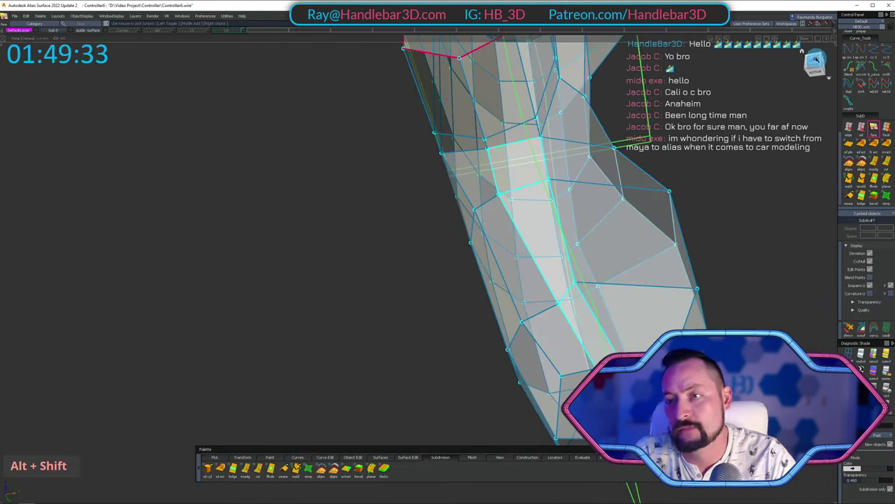
middle_click_drag(560, 273, 485, 115, "alt+shift")
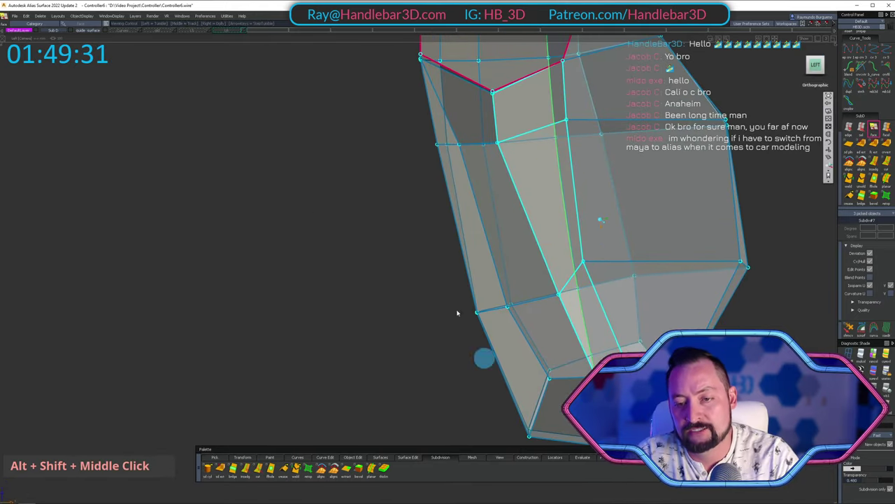
middle_click_drag(526, 300, 537, 323, "alt+shift")
Clear the face selection and, in the left orthographic view, move the inner grip's upper control vertex horizontally to the cage's front edge.
left_click_drag(500, 187, 595, 199, "ctrl+shift")
left_click_drag(575, 151, 533, 188, "ctrl+shift")
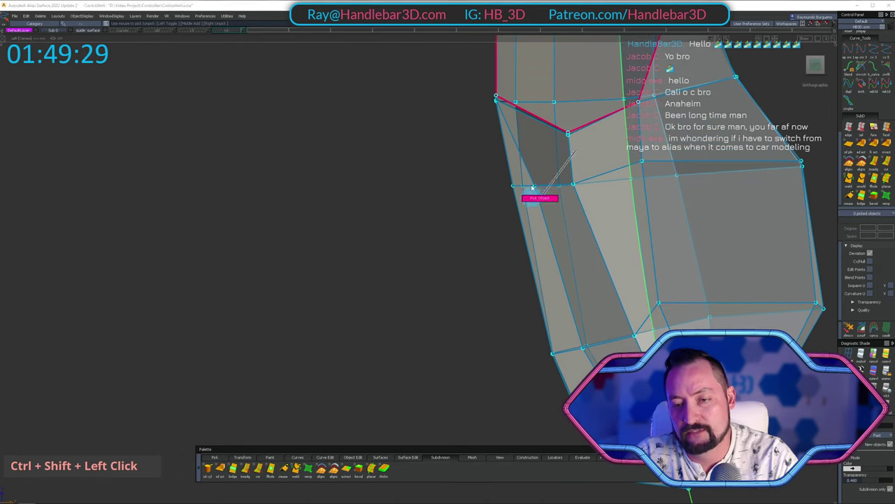
mouse_move(535, 153)
left_mouse_down("ctrl+shift")
mouse_move(513, 179)
mouse_move(810, 205)
mouse_move(545, 241)
left_mouse_up("ctrl+shift")
left_click_drag(580, 183, 572, 196, "alt+shift")
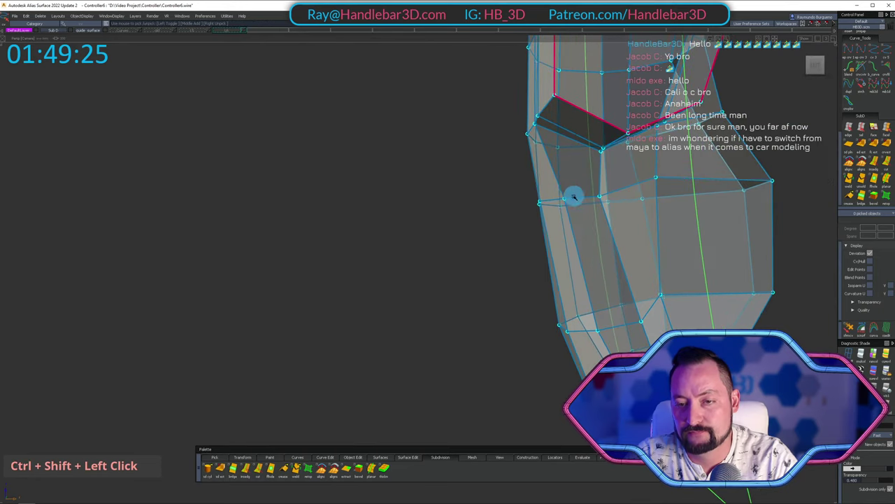
double_click(563, 199)
left_click(814, 65)
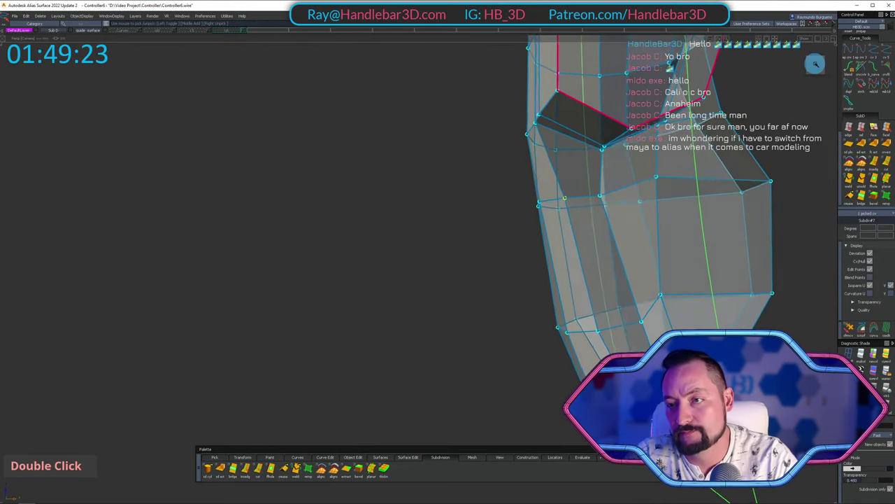
right_click_drag(677, 259, 759, 207, "alt+shift")
middle_click_drag(759, 207, 754, 228, "alt+shift")
middle_click_drag(413, 203, 390, 203)
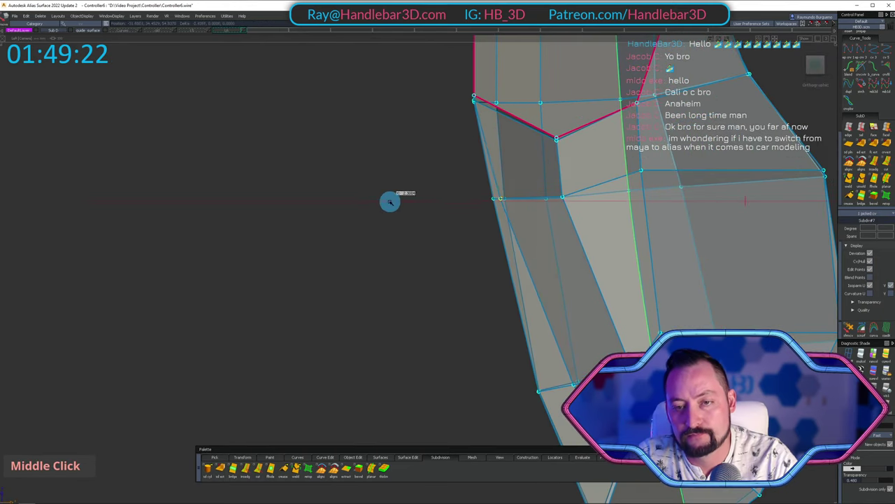
Shift the adjacent upper vertex and the lower vertex on the inner grip's edge line slightly towards the front.
double_click(474, 231, "ctrl+shift")
middle_click(427, 239)
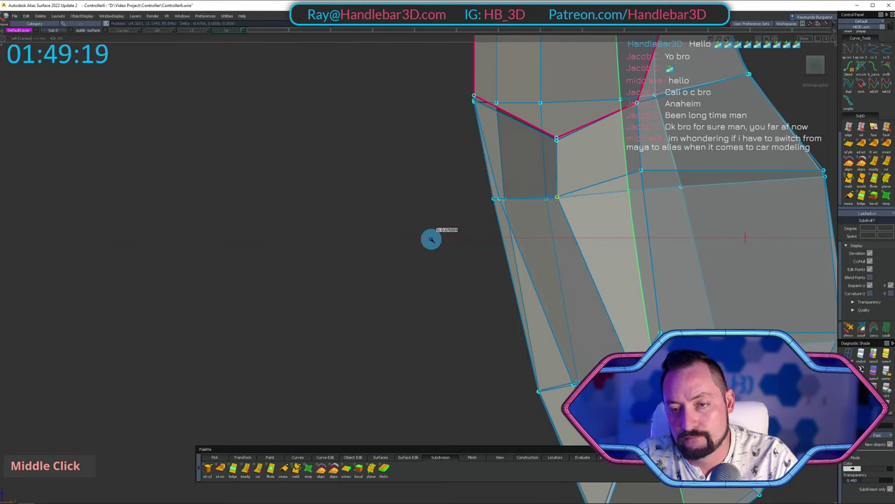
middle_click_drag(428, 240, 565, 247, "alt+shift")
double_click(573, 304, "ctrl+shift")
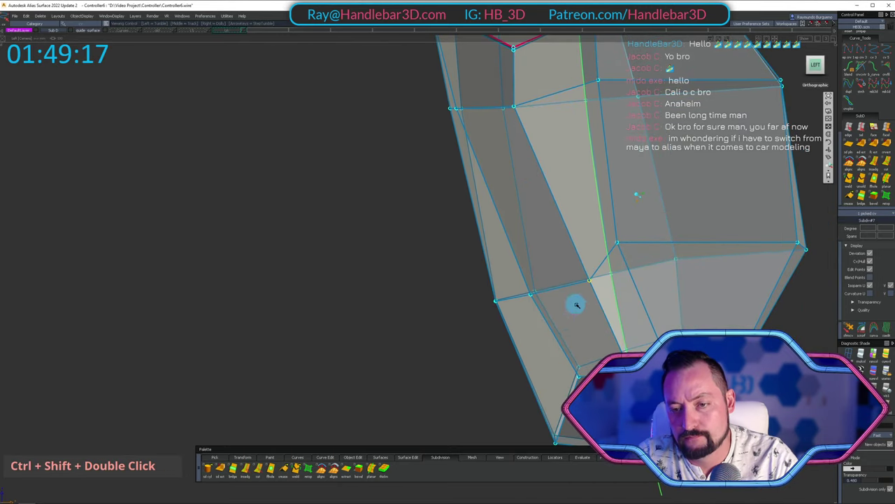
middle_click_drag(574, 304, 592, 366, "alt+shift")
middle_click(379, 326)
middle_click(384, 303, "ctrl+shift")
middle_click_drag(384, 303, 574, 306)
Move the neighbouring lower vertex behind the side guide surface slightly towards the back, then clear the selection.
double_click(567, 259, "ctrl+shift")
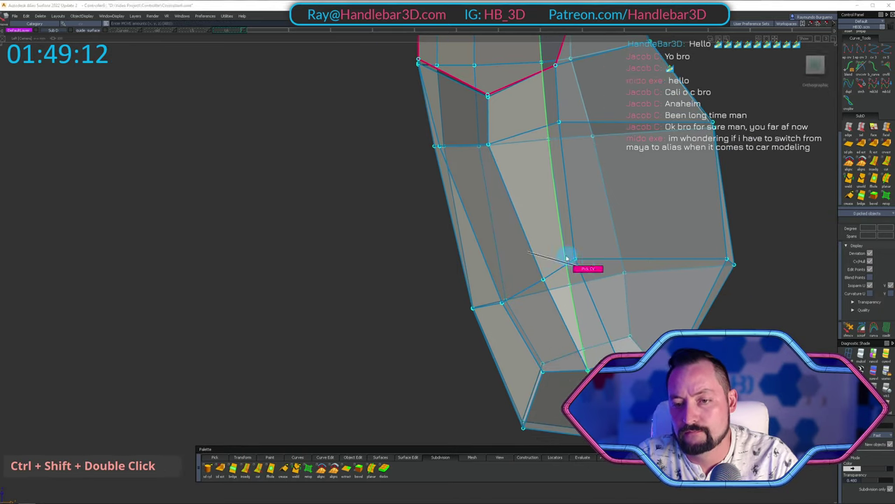
middle_click_drag(617, 243, 617, 242, "ctrl+shift")
middle_click_drag(617, 242, 633, 261)
left_click_drag(628, 263, 626, 214, "ctrl+shift")
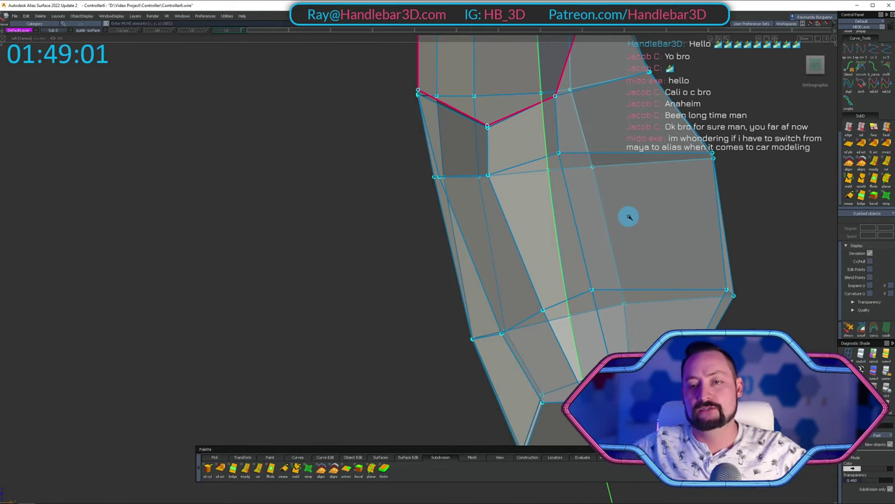
Examine the face flow along the inner grip and its tip against the side guide surface from several angles.
left_click_drag(612, 198, 605, 176, "alt+shift")
right_click_drag(661, 183, 654, 226, "alt+shift")
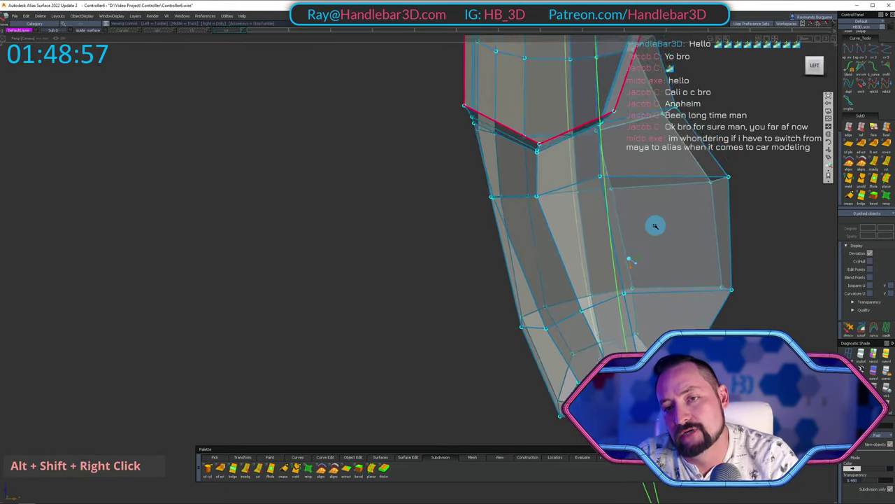
left_click_drag(654, 226, 350, 170, "alt+shift")
left_click(471, 145, "ctrl+shift")
left_click_drag(471, 145, 768, 233, "alt+shift")
middle_click_drag(768, 233, 630, 229, "alt+shift")
left_click(805, 62, "alt+shift")
left_click(815, 63)
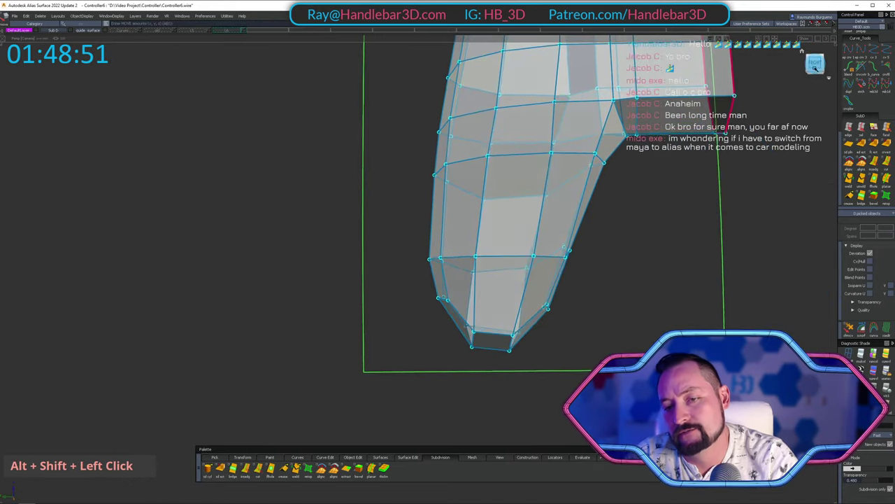
right_click_drag(581, 300, 740, 256, "alt+shift")
middle_click_drag(740, 256, 641, 248, "alt+shift")
left_click_drag(640, 247, 255, 309, "alt+shift")
right_click_drag(255, 309, 508, 266, "alt+shift")
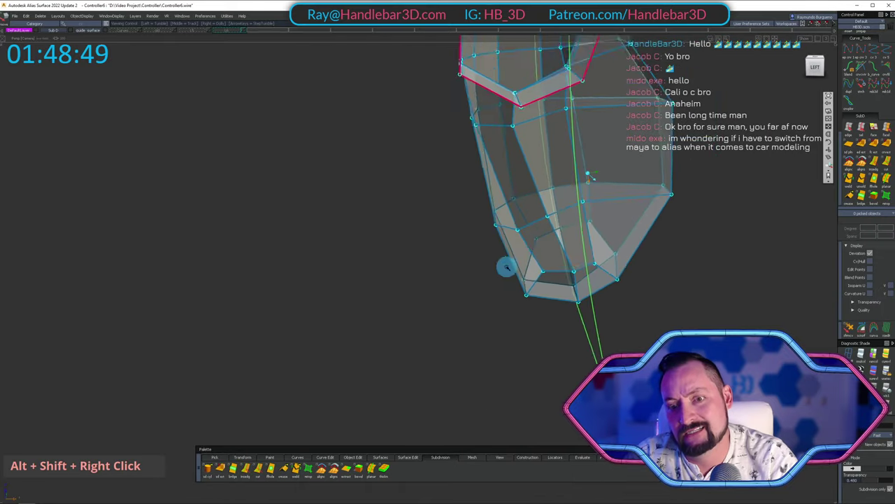
middle_click_drag(507, 266, 571, 210, "alt+shift")
left_click_drag(572, 209, 587, 172, "alt+shift")
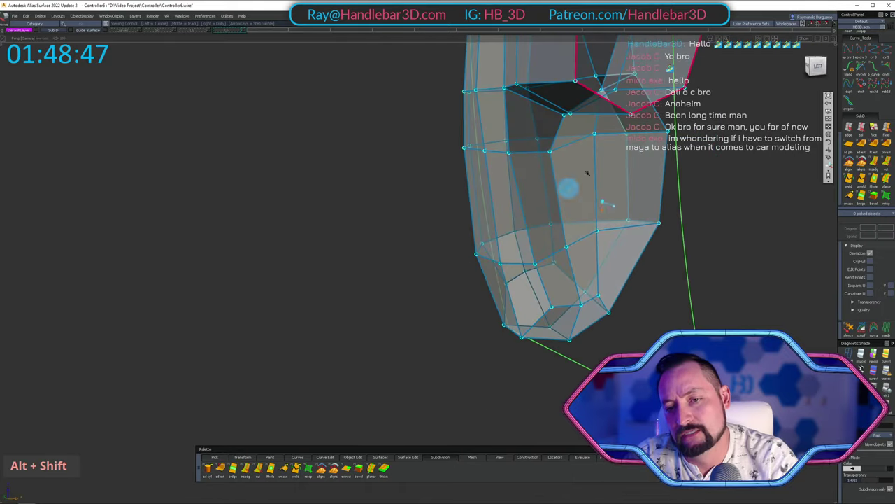
In the left orthographic view, lower the inner grip's control vertex just in front of the side guide surface.
right_click_drag(670, 202, 494, 270, "alt+shift")
middle_click_drag(493, 270, 500, 244, "alt+shift")
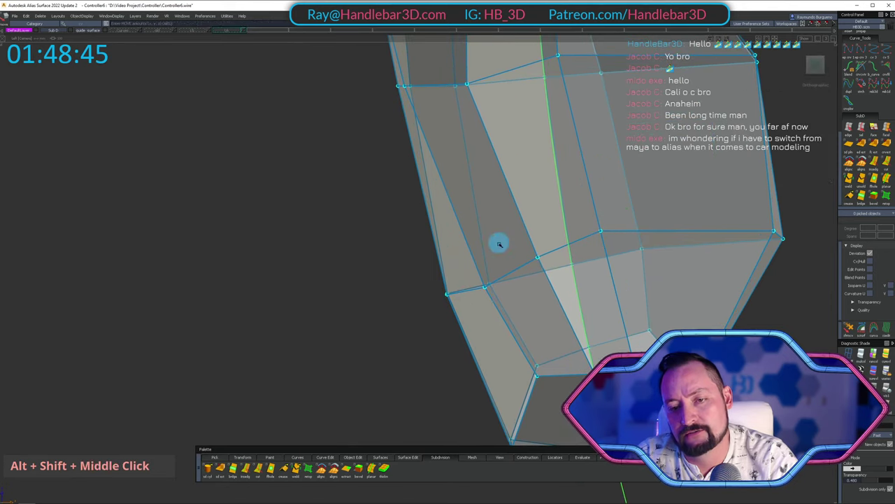
right_click_drag(558, 268, 604, 296, "alt+shift")
middle_click_drag(603, 296, 475, 324, "alt+shift")
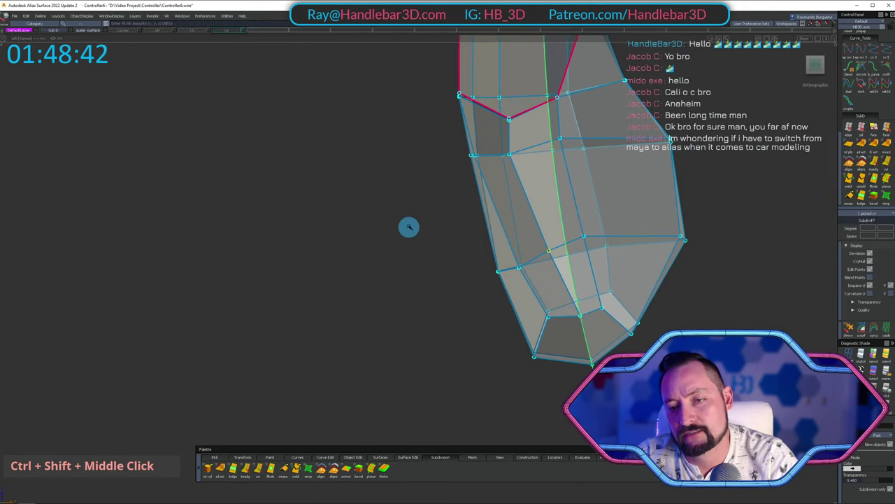
right_click_drag(573, 292, 476, 244, "alt+shift")
left_click_drag(483, 288, 612, 294, "ctrl+shift")
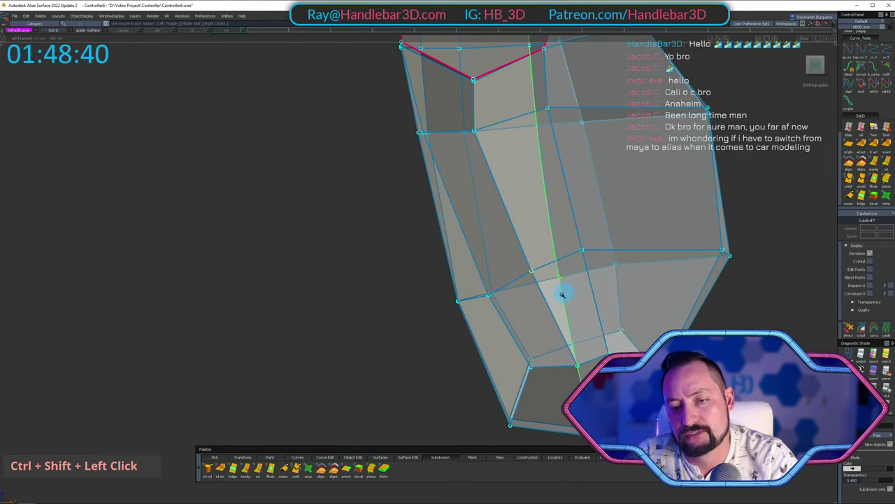
left_click_drag(498, 259, 497, 255, "ctrl+shift")
left_click_drag(509, 247, 546, 295, "shift")
middle_click_drag(436, 311, 427, 242, "ctrl+shift")
right_click_drag(435, 245, 437, 254)
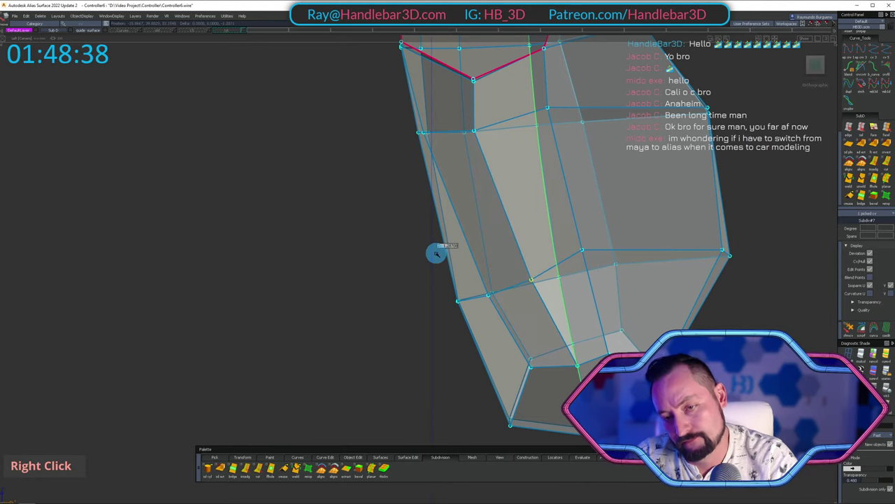
Lower the neighbouring control vertex behind the side guide surface on the same row of the inner grip.
left_click_drag(594, 307, 504, 235, "ctrl+shift")
left_click_drag(504, 234, 578, 244, "ctrl+shift")
middle_click_drag(648, 242, 646, 212, "ctrl+shift")
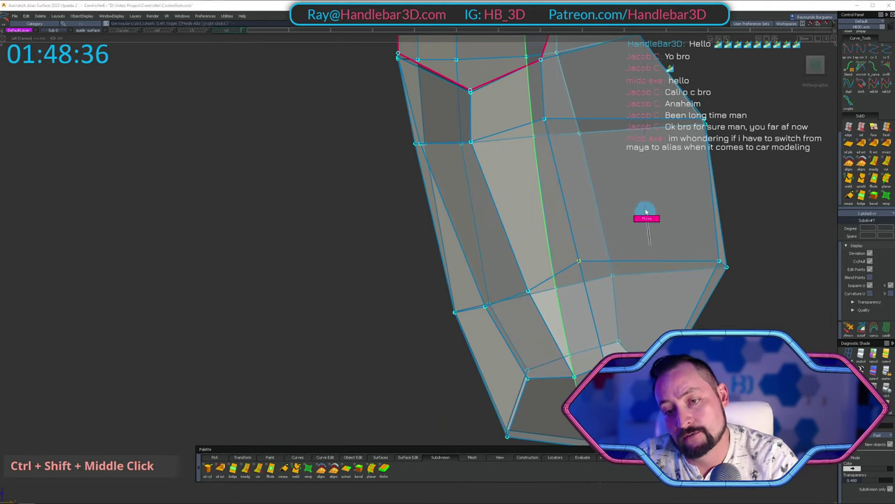
mouse_move(646, 212)
right_mouse_down()
mouse_move(649, 223)
mouse_move(606, 250)
right_mouse_up()
mouse_move(606, 250)
left_mouse_down("alt+shift")
mouse_move(503, 266)
mouse_move(689, 240)
left_mouse_up("alt+shift")
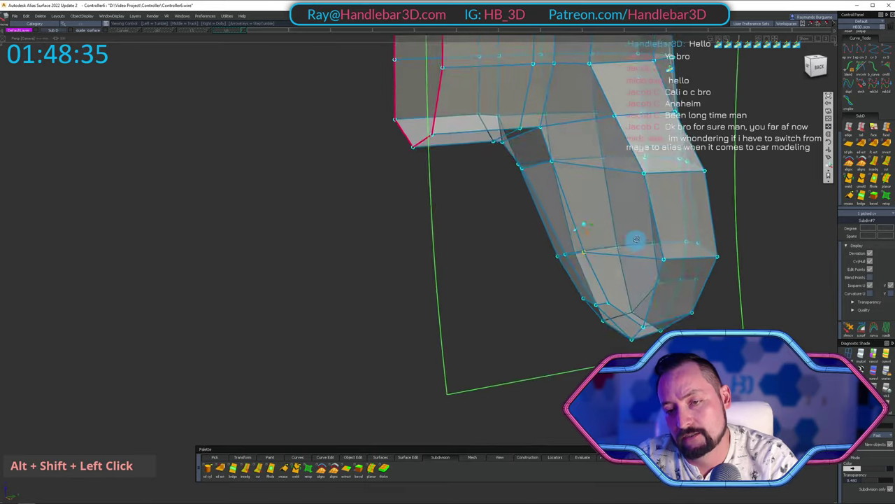
right_click_drag(690, 240, 669, 234, "alt+shift")
left_click_drag(670, 233, 769, 242, "alt+shift")
left_click(815, 65, "alt+shift")
Set the shading transparency to 0 and shift the lower vertex beside the grip's inner corner towards the symmetry plane.
left_click_drag(424, 250, 621, 252, "ctrl+shift")
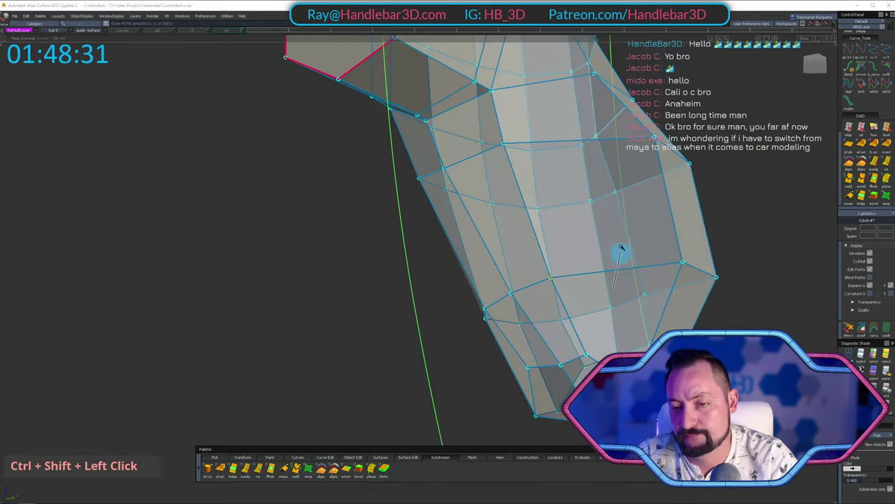
mouse_move(882, 480)
left_mouse_down()
mouse_move(894, 481)
mouse_move(858, 480)
left_mouse_up()
left_click_drag(630, 312, 594, 144, "alt+shift")
middle_click_drag(594, 144, 591, 197, "alt+shift")
left_click_drag(591, 198, 600, 274, "alt+shift")
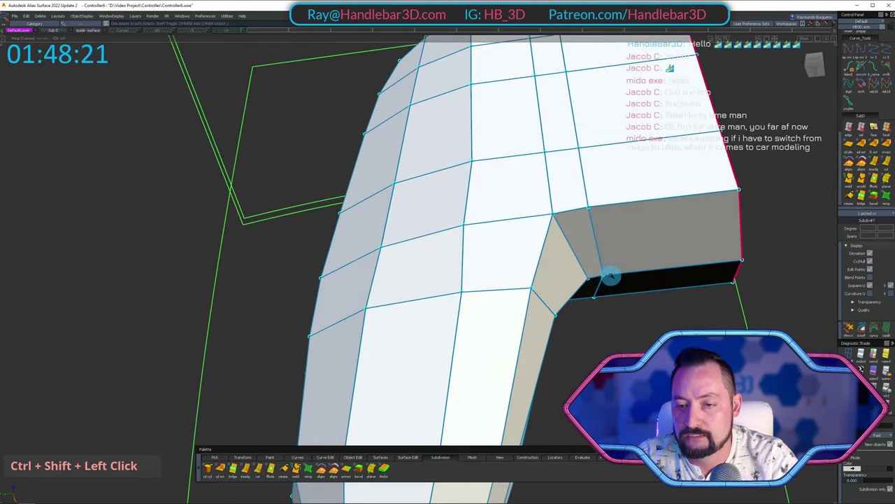
key("z")
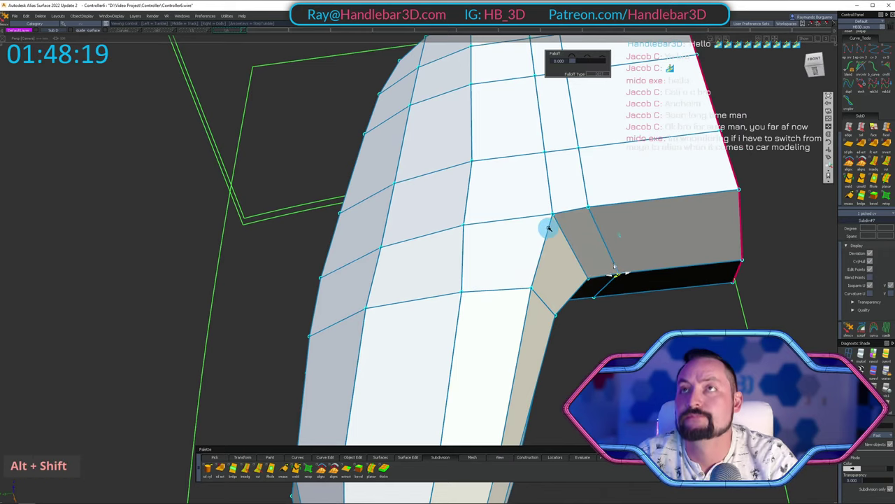
Examine the edge flow of the opaque cage down the front face of the grip.
right_click_drag(546, 226, 524, 200, "alt+shift")
middle_click_drag(524, 200, 504, 230, "alt+shift")
left_click_drag(503, 230, 436, 235, "alt+shift")
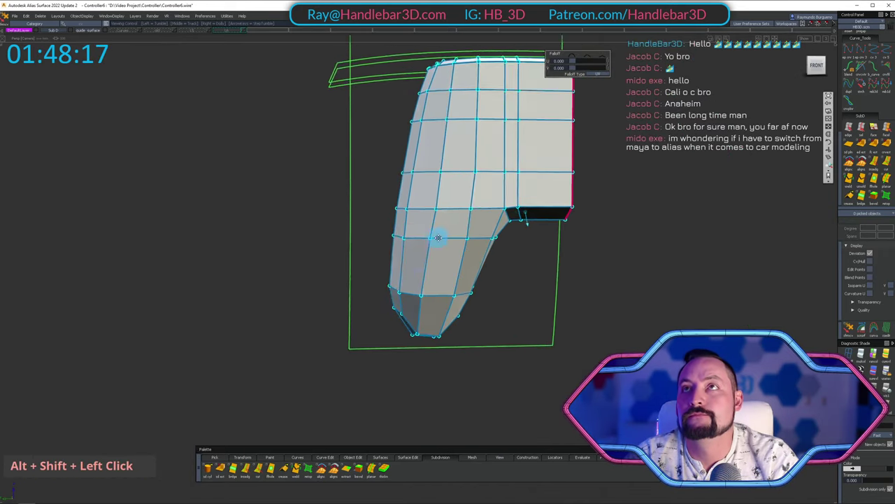
right_click_drag(436, 235, 468, 220, "alt+shift")
middle_click_drag(468, 220, 463, 243, "alt+shift")
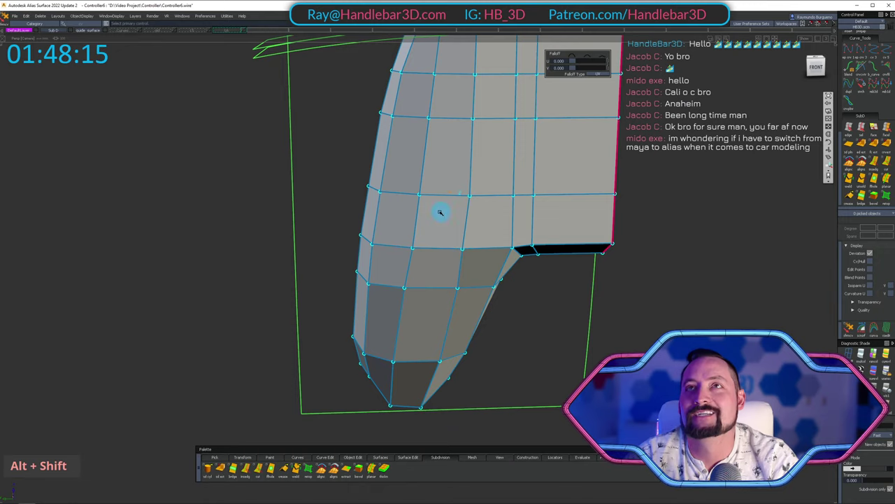
left_click_drag(465, 222, 537, 213, "alt+shift")
middle_click_drag(538, 213, 510, 176, "alt+shift")
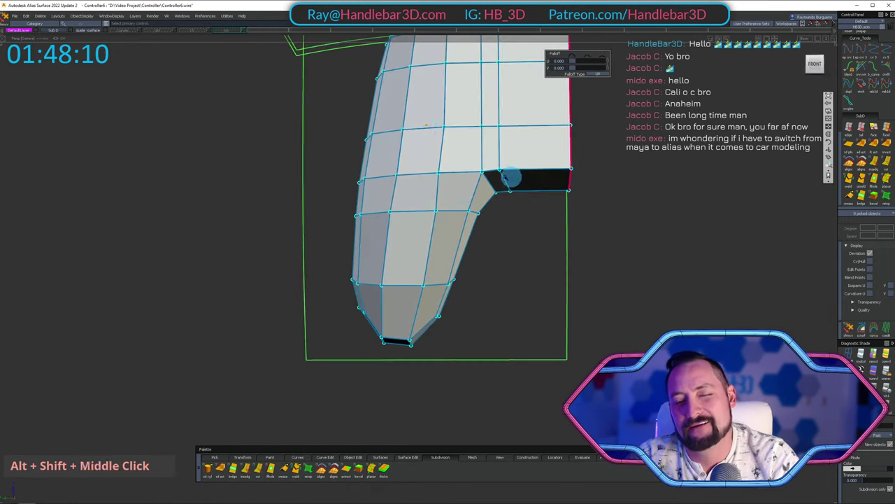
right_click_drag(510, 176, 464, 200, "alt+shift")
left_click(815, 64, "alt+shift")
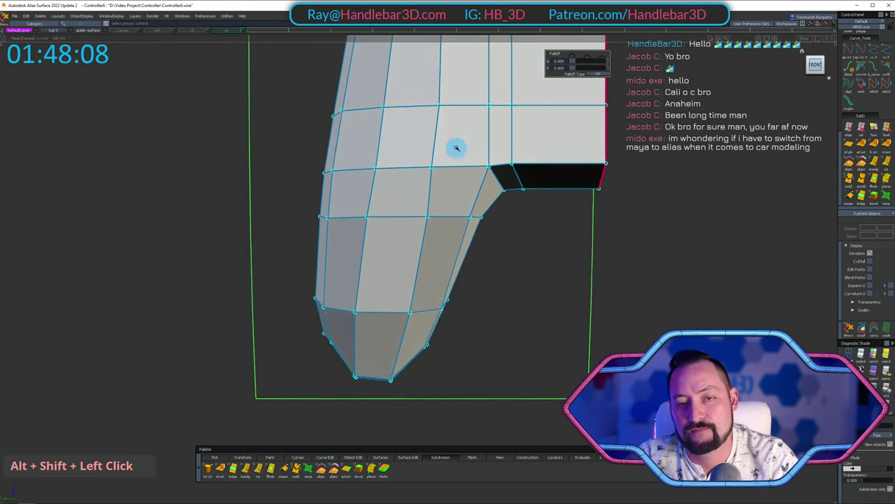
In the front orthographic view, nudge the front face's inner-column vertex on the row above the grip slightly outwards.
middle_click_drag(455, 148, 453, 235, "alt+shift")
left_click_drag(453, 235, 483, 219, "ctrl+shift")
right_click_drag(483, 216, 465, 203, "alt+shift")
left_click(461, 185)
left_click_drag(483, 216, 479, 236, "ctrl+shift")
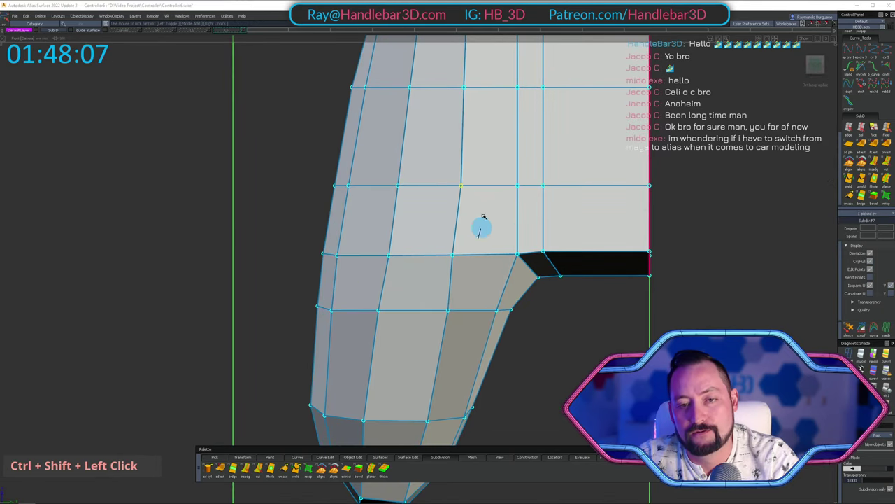
double_click(460, 186)
middle_click(493, 156)
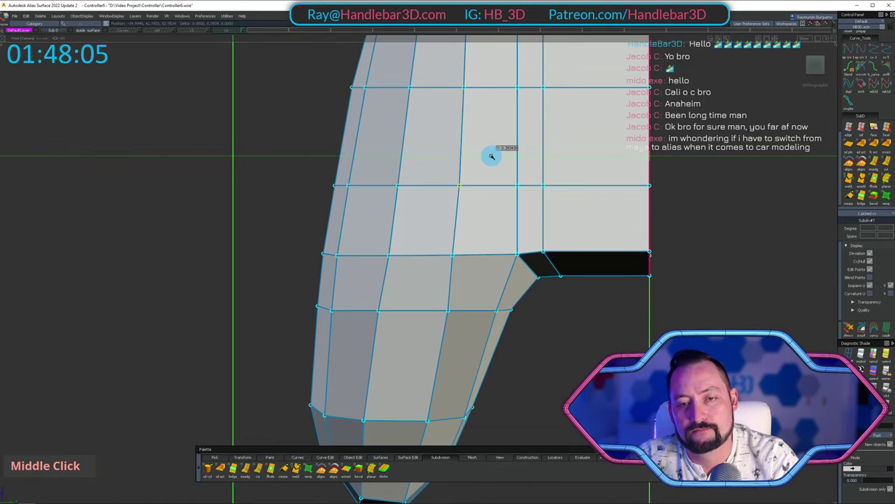
Shift two vertices further down the same front-face column outwards, at the upper grip row and the row above the tip.
middle_click_drag(490, 157, 493, 182, "alt+shift")
right_click_drag(493, 182, 525, 206, "alt+shift")
double_click(503, 231, "ctrl+shift")
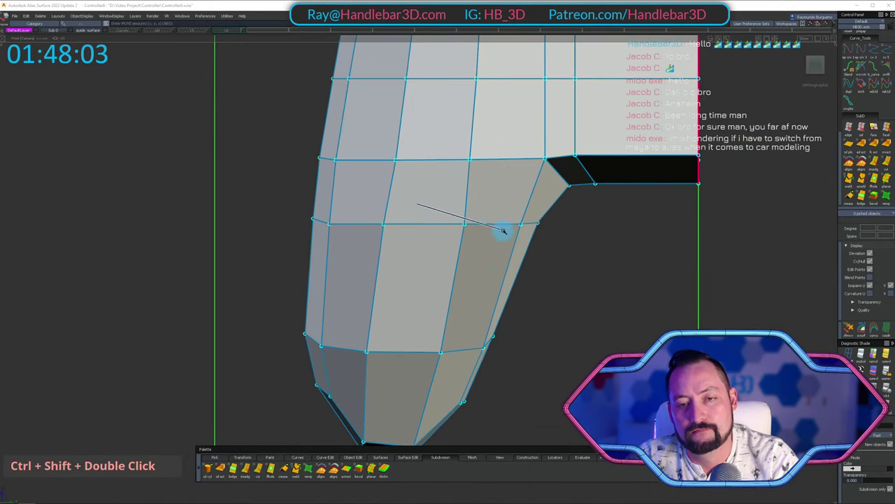
middle_click(479, 194)
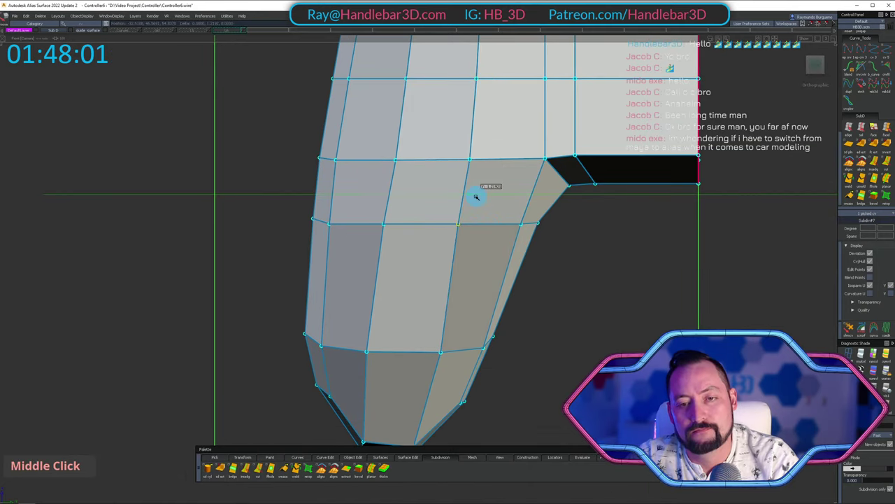
middle_click_drag(479, 194, 513, 96, "alt+shift")
double_click(503, 247, "ctrl+shift")
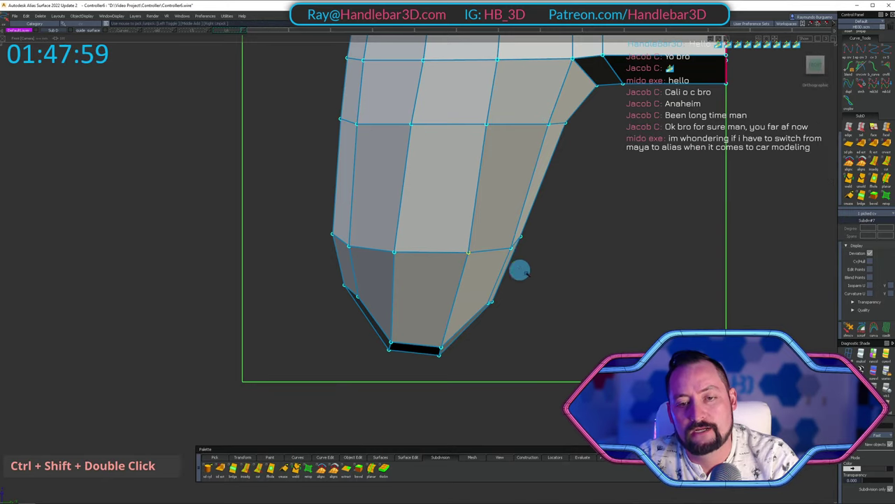
middle_click(585, 230)
middle_click_drag(595, 247, 601, 203)
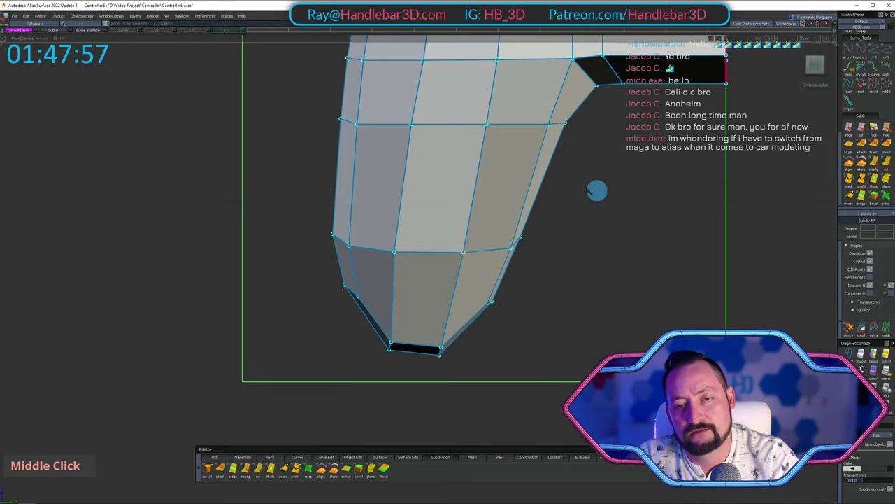
Move the vertices of the adjacent outer column slightly inwards, at the row above the tip and the upper grip row.
middle_click_drag(420, 314, 491, 336, "alt+shift")
left_click_drag(469, 347, 466, 254, "ctrl+shift")
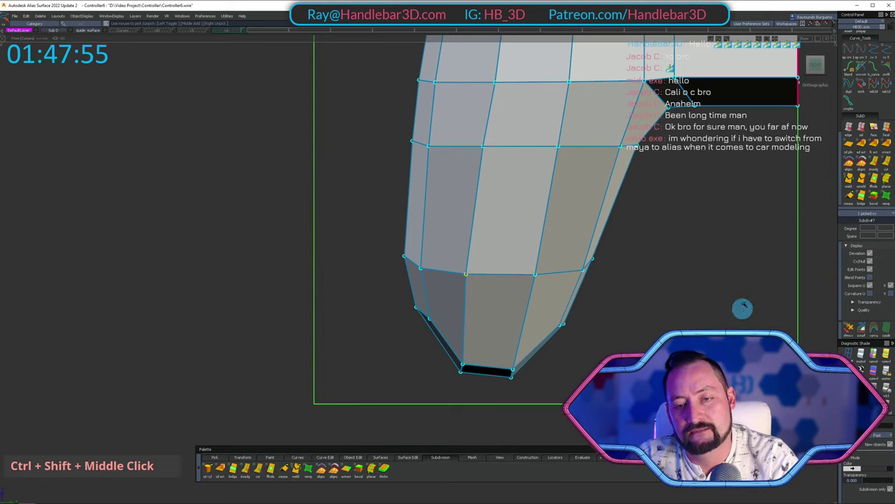
middle_click_drag(730, 253, 736, 254)
right_click_drag(736, 253, 586, 220, "alt+shift")
middle_click_drag(585, 220, 525, 325, "alt+shift")
right_click_drag(525, 325, 608, 298, "alt+shift")
left_click_drag(515, 315, 512, 273, "ctrl+shift")
left_click_drag(419, 262, 451, 264, "ctrl+shift")
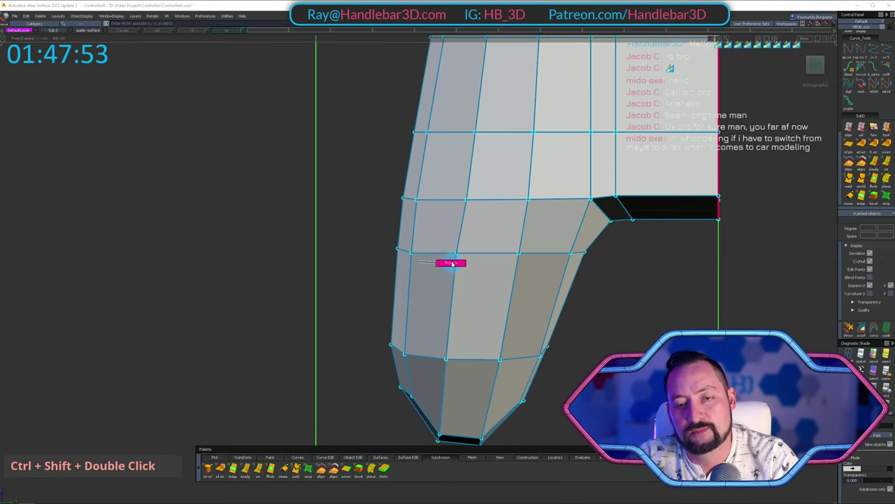
middle_click_drag(651, 329, 659, 300)
Examine the outer side of the body and grip from the right and clear the vertex selection.
right_click_drag(616, 281, 448, 273, "alt+shift")
middle_click_drag(448, 273, 410, 278, "alt+shift")
left_click_drag(410, 277, 482, 259, "alt+shift")
right_click_drag(483, 259, 537, 228, "alt+shift")
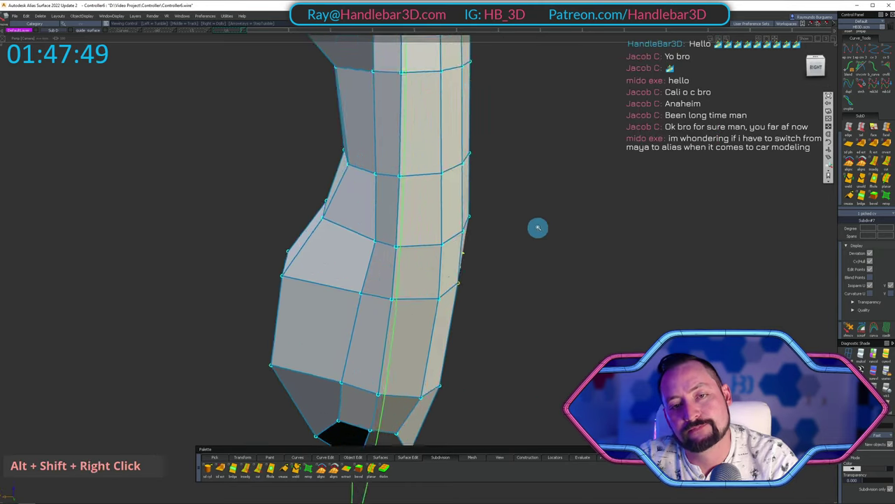
left_click_drag(538, 228, 547, 178, "alt+shift")
right_click_drag(548, 179, 555, 164, "alt+shift")
left_click_drag(555, 164, 406, 199, "alt+shift")
middle_click_drag(405, 199, 420, 160, "alt+shift")
left_click_drag(507, 139, 475, 143, "ctrl+shift")
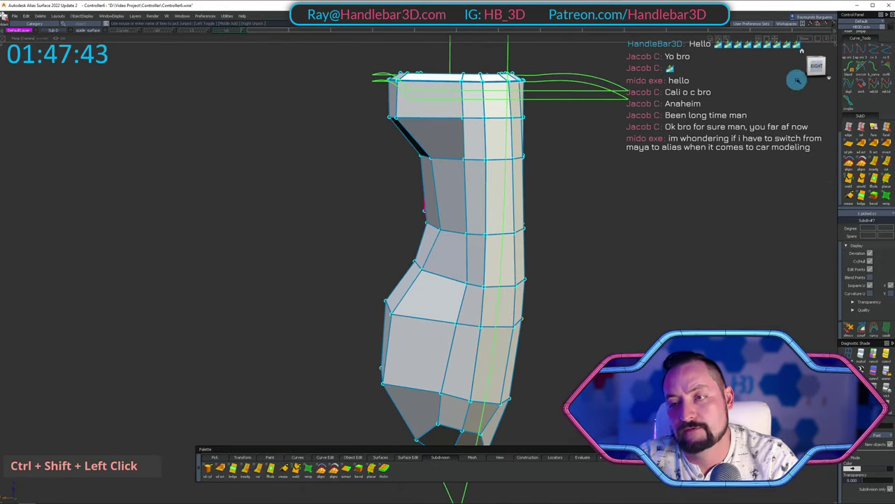
Delete the support edge loop running along the outer edge of the body's top rim.
left_click(823, 65)
right_click_drag(412, 105, 482, 99, "alt+shift")
middle_click_drag(483, 99, 486, 203, "alt+shift")
right_click_drag(486, 202, 560, 140, "alt+shift")
middle_click_drag(559, 140, 543, 204, "alt+shift")
left_click_drag(542, 203, 551, 226, "alt+shift")
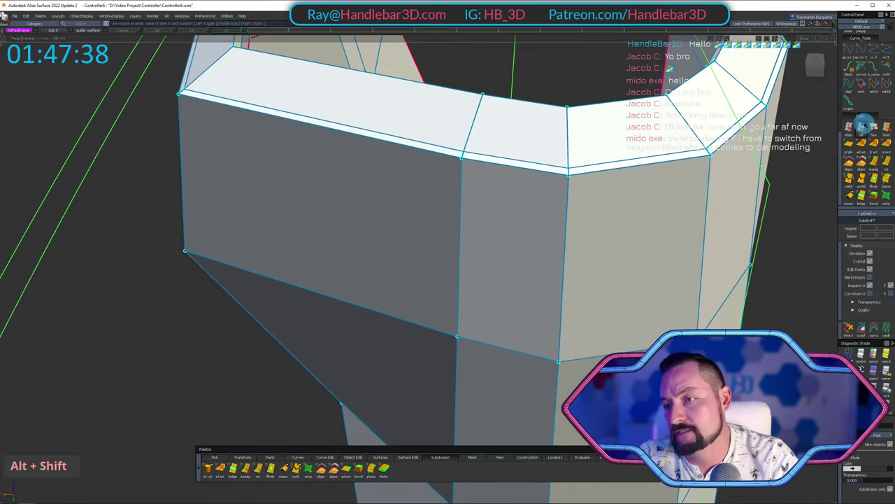
left_click(550, 166)
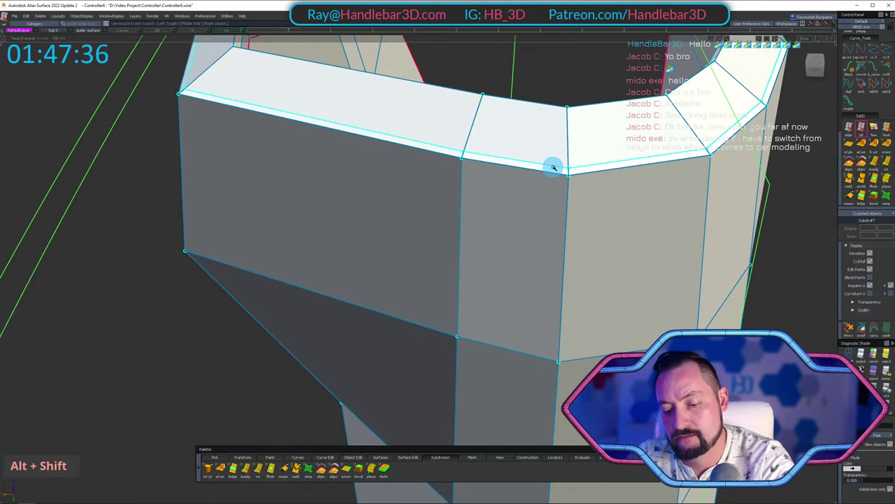
key("Return")
Examine the top rim and the body's outer side from the right, including the right orthographic view.
right_click_drag(599, 176, 475, 154, "alt+shift")
left_click_drag(476, 154, 391, 210, "alt+shift")
right_click_drag(392, 210, 363, 200, "alt+shift")
left_click_drag(364, 200, 413, 223, "alt+shift")
right_click_drag(414, 224, 441, 214, "alt+shift")
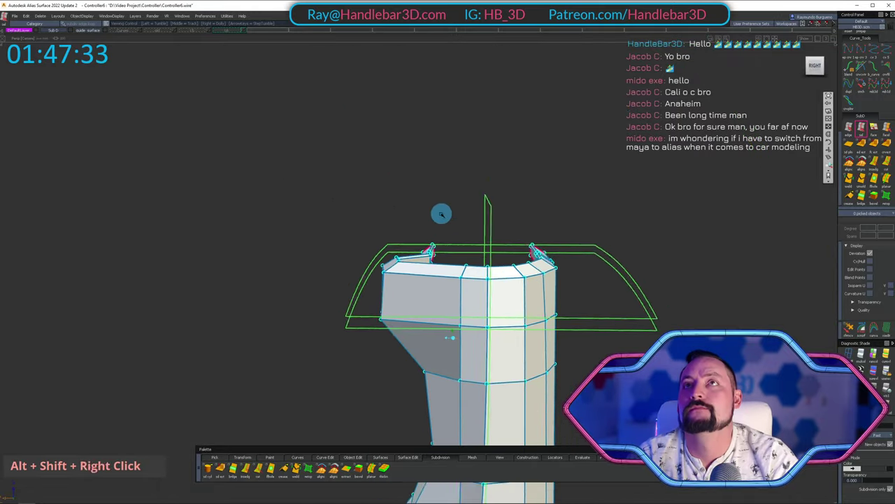
left_click_drag(441, 214, 462, 140, "alt+shift")
left_click(820, 66)
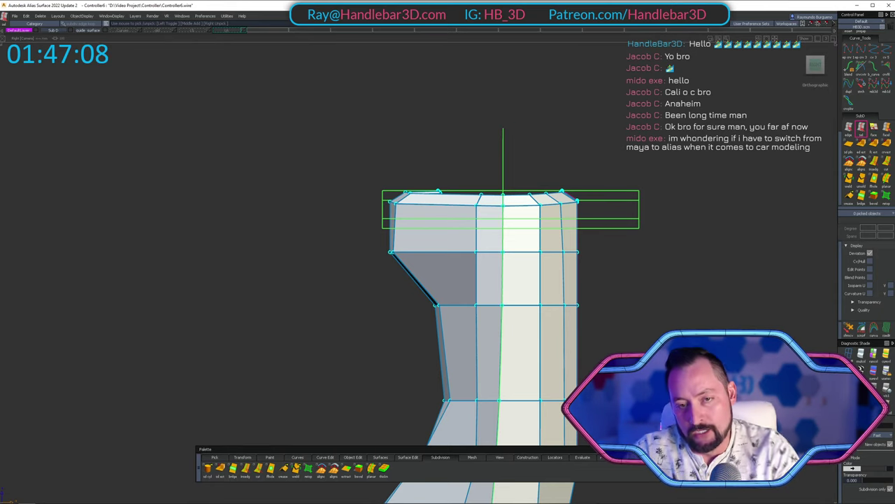
left_click_drag(564, 133, 776, 45, "alt+shift")
Examine the top rim and front face from the front and from raised oblique angles.
left_click(816, 66)
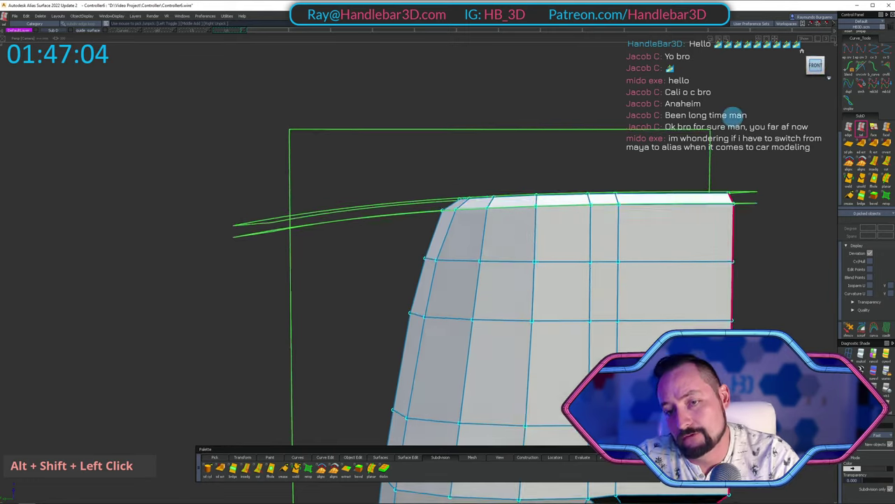
right_click_drag(607, 162, 650, 165, "alt+shift")
middle_click_drag(651, 165, 450, 205, "alt+shift")
right_click_drag(449, 205, 420, 179, "alt+shift")
left_click_drag(419, 180, 529, 261, "alt+shift")
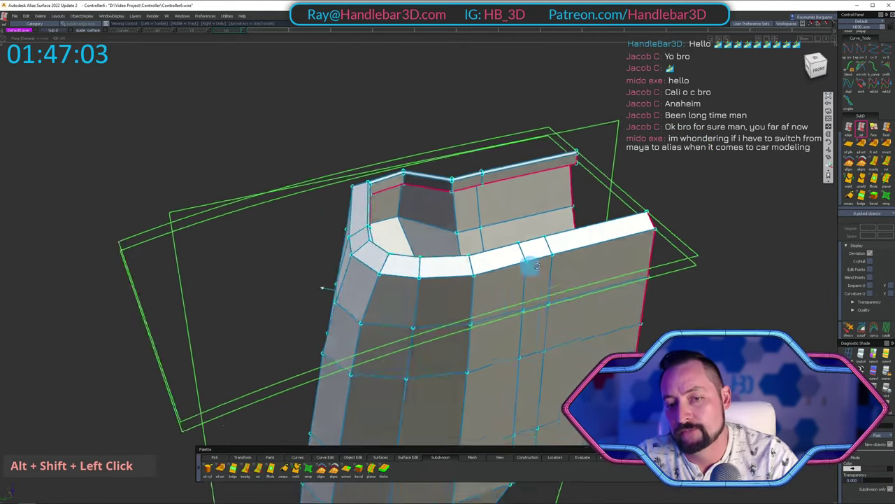
middle_click_drag(529, 262, 539, 224, "alt+shift")
left_click_drag(539, 224, 571, 226, "alt+shift")
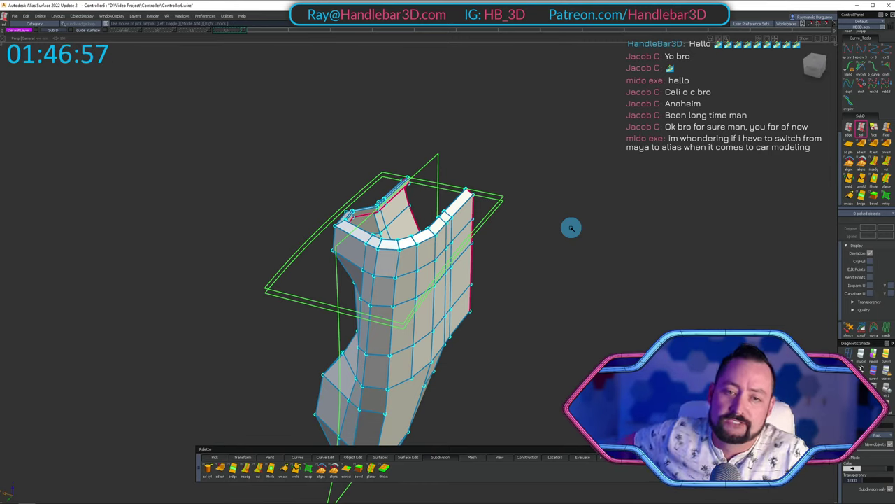
left_click_drag(408, 245, 601, 215, "alt+shift")
right_click_drag(600, 215, 438, 186, "alt+shift")
left_click_drag(438, 186, 347, 219, "alt+shift")
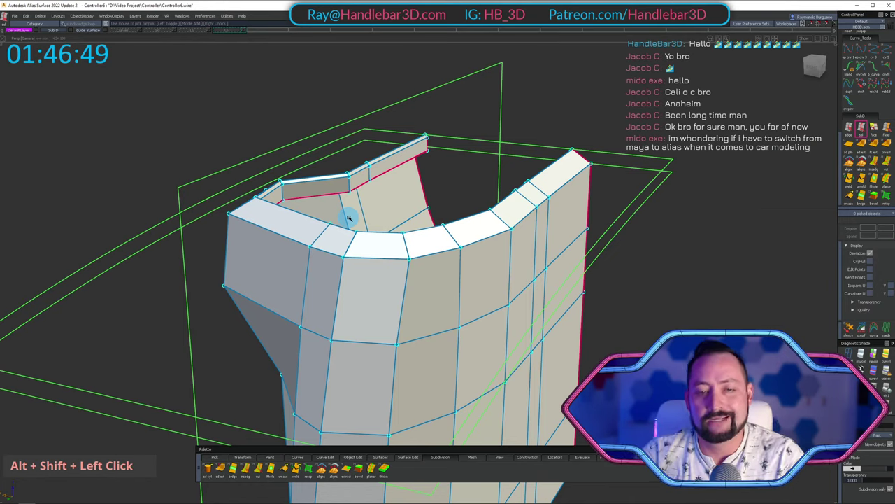
left_click_drag(369, 259, 782, 104, "alt+shift")
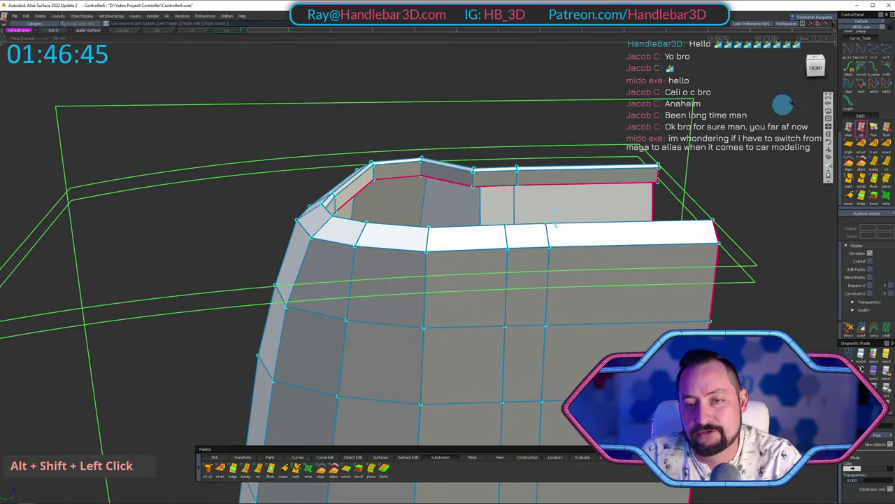
Examine the rim outline and the body's open interior from above, including the top orthographic view.
right_click_drag(815, 72, 604, 226, "alt+shift")
left_click_drag(604, 226, 636, 258, "alt+shift")
middle_click_drag(520, 146, 478, 188, "alt+shift")
left_click_drag(477, 189, 544, 250, "alt+shift")
middle_click_drag(544, 250, 476, 258, "alt+shift")
left_click_drag(475, 257, 378, 269, "alt+shift")
middle_click_drag(378, 270, 336, 273, "alt+shift")
left_click_drag(336, 273, 371, 280, "alt+shift")
middle_click_drag(370, 280, 349, 285, "alt+shift")
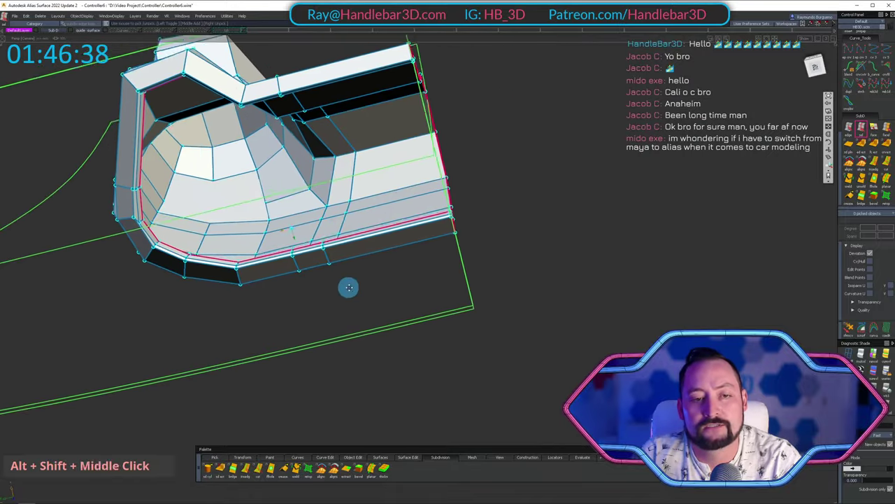
left_click_drag(348, 286, 377, 190, "alt+shift")
middle_click_drag(376, 190, 434, 210, "alt+shift")
left_click_drag(434, 210, 456, 183, "alt+shift")
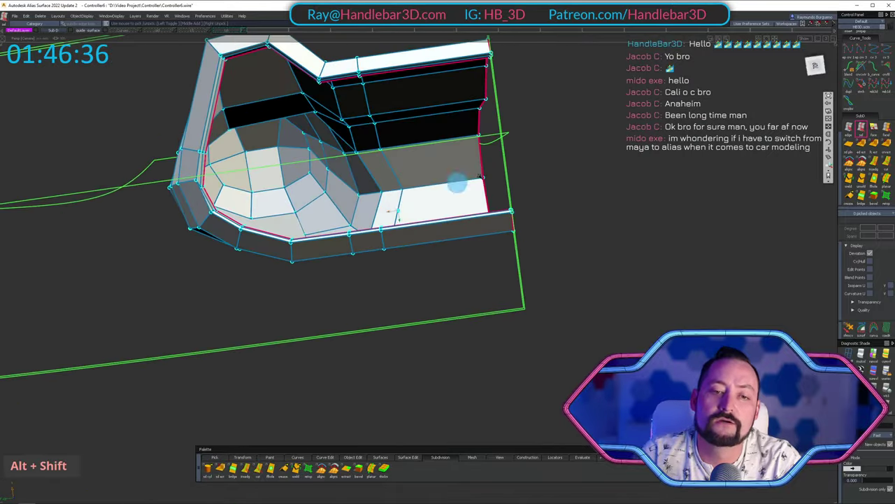
left_click(815, 68)
right_click_drag(396, 210, 340, 188, "alt+shift")
middle_click_drag(340, 187, 368, 210, "alt+shift")
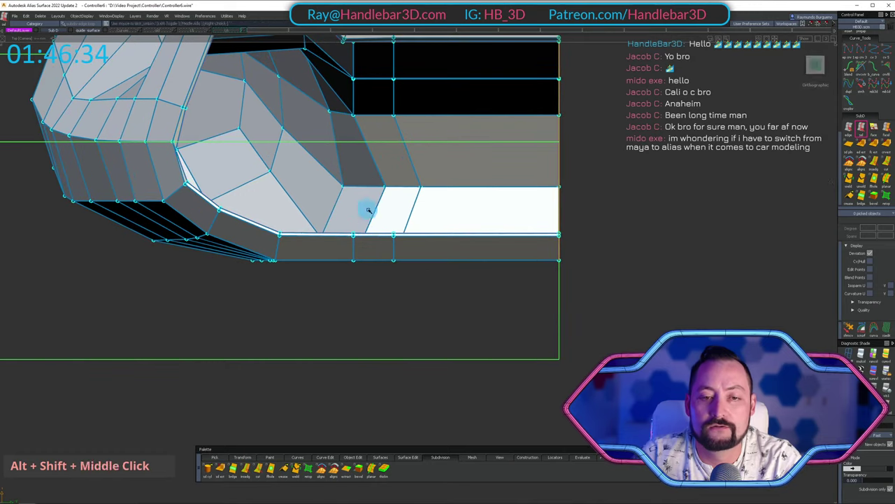
Examine the face flow on the front of the body and down the grip to its tip.
left_click_drag(411, 221, 394, 124, "alt+shift")
right_click_drag(394, 123, 354, 180, "alt+shift")
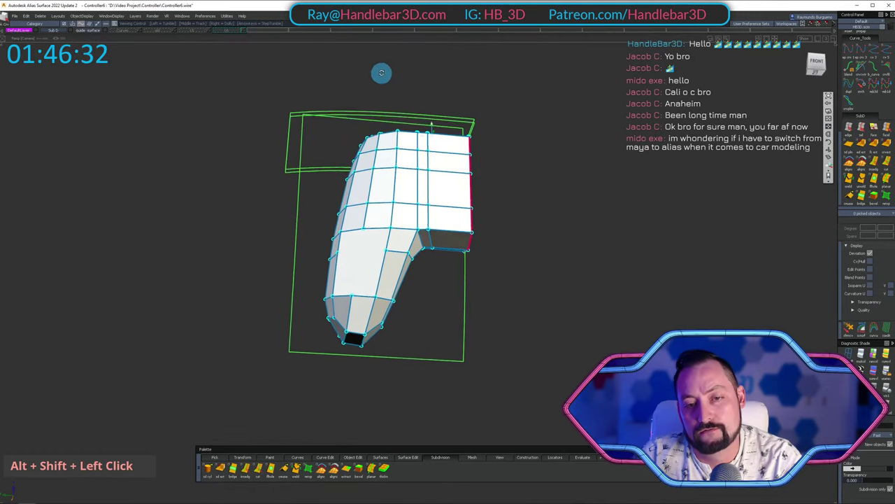
right_click_drag(415, 229, 427, 280, "alt+shift")
mouse_move(427, 280)
left_mouse_down("alt+shift")
mouse_move(390, 300)
mouse_move(420, 278)
left_mouse_up("alt+shift")
right_click_drag(420, 279, 369, 244, "alt+shift")
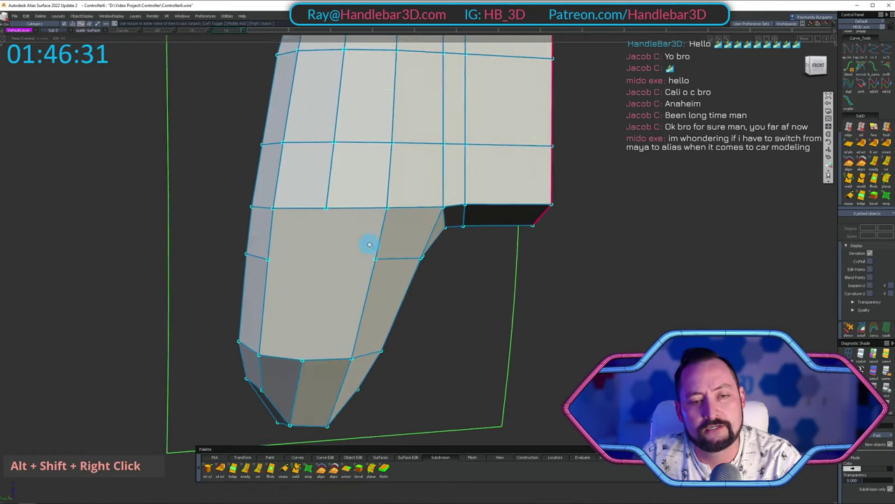
left_click_drag(369, 244, 343, 267, "alt+shift")
middle_click_drag(342, 267, 396, 254, "alt+shift")
right_click_drag(396, 254, 420, 231, "alt+shift")
left_click_drag(420, 231, 340, 258, "alt+shift")
middle_click_drag(341, 259, 484, 237, "alt+shift")
left_click_drag(483, 238, 413, 300, "alt+shift")
middle_click_drag(414, 300, 434, 290, "alt+shift")
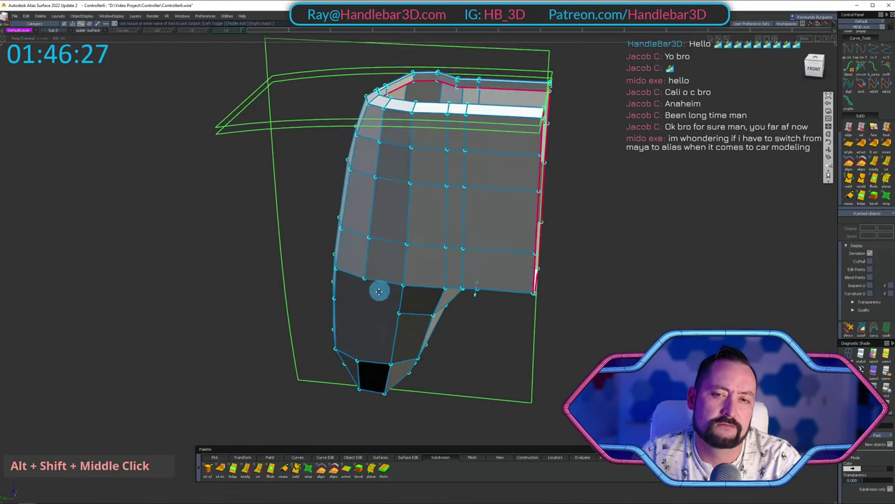
Undo the last edge loop deletion.
left_click_drag(433, 290, 468, 300, "alt+shift")
left_click_drag(493, 127, 501, 164, "alt+shift")
middle_click_drag(500, 164, 502, 138, "alt+shift")
key("ctrl+z")
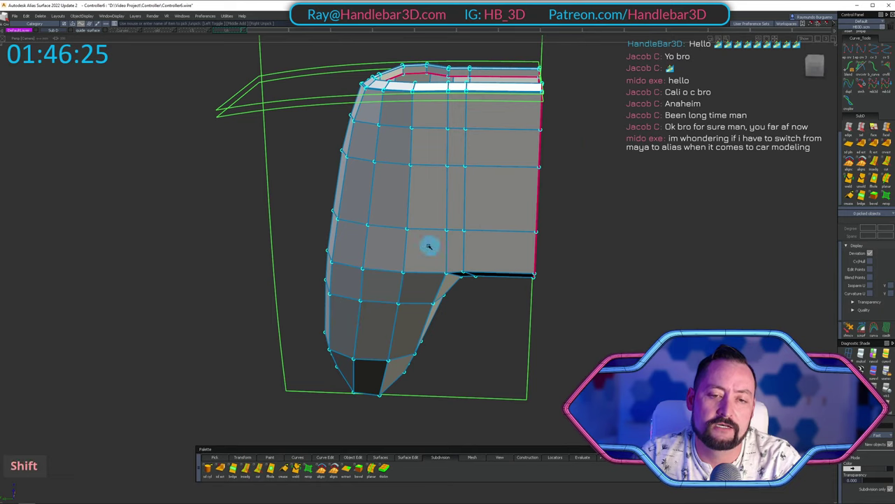
Select only the support edge loop along the outer edge of the top rim and delete it.
middle_click_drag(429, 246, 427, 235, "alt+shift")
right_click_drag(458, 181, 509, 211, "alt+shift")
left_click_drag(509, 211, 536, 250, "alt+shift")
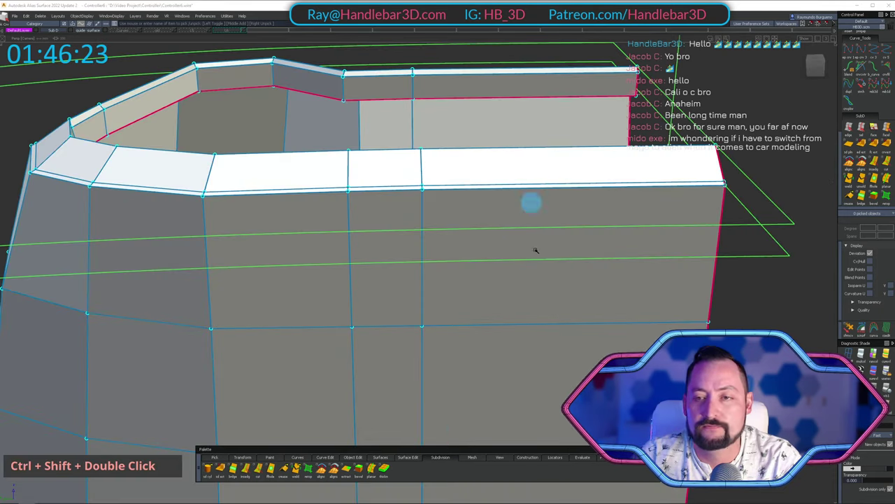
left_click(857, 129)
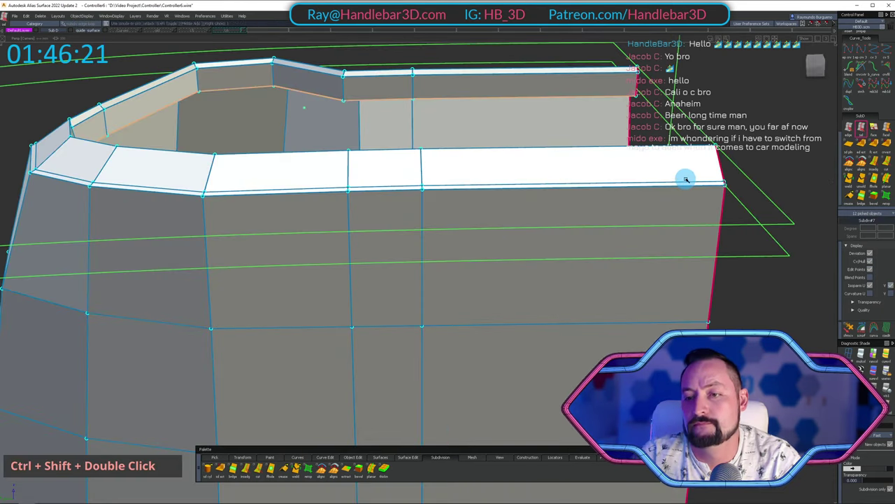
right_click_drag(686, 180, 655, 180, "alt+shift")
left_click_drag(655, 180, 526, 198, "alt+shift")
middle_click_drag(526, 198, 552, 207, "alt+shift")
left_click(627, 174, "ctrl+shift")
right_click_drag(624, 172, 648, 183, "alt+shift")
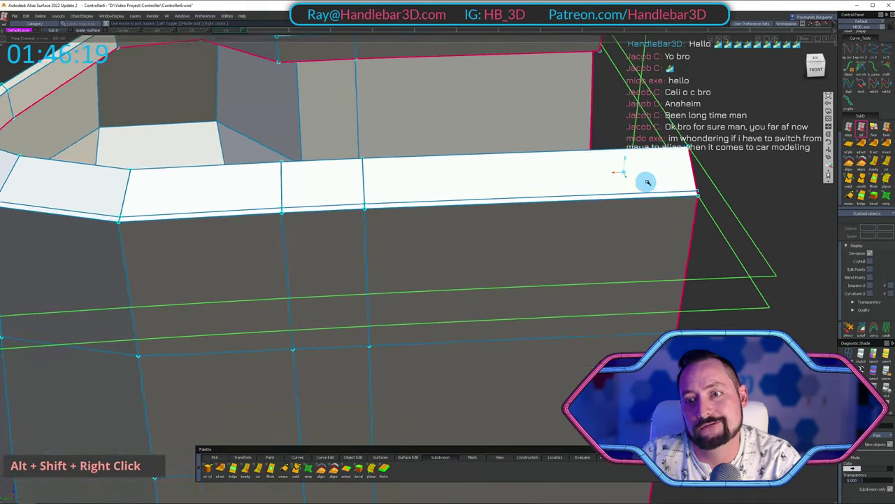
left_click_drag(647, 182, 627, 177, "alt+shift")
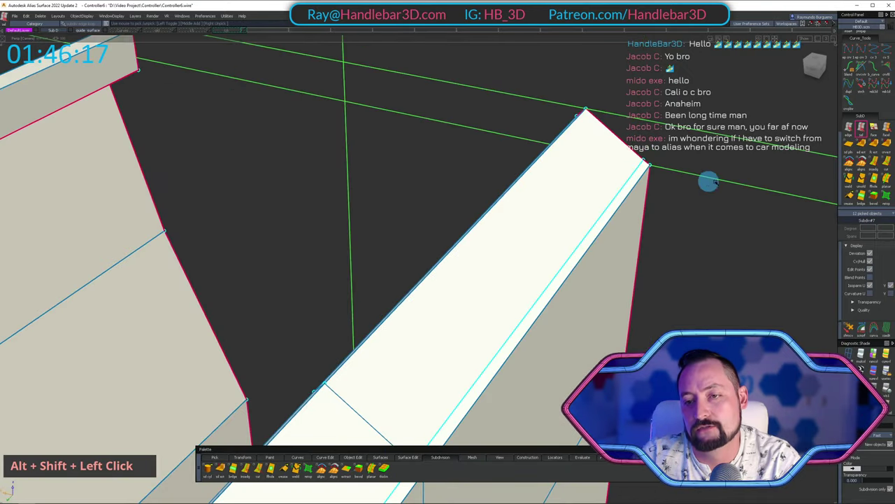
right_click_drag(708, 181, 629, 203, "alt+shift")
left_click_drag(629, 203, 569, 221, "alt+shift")
key("Delete")
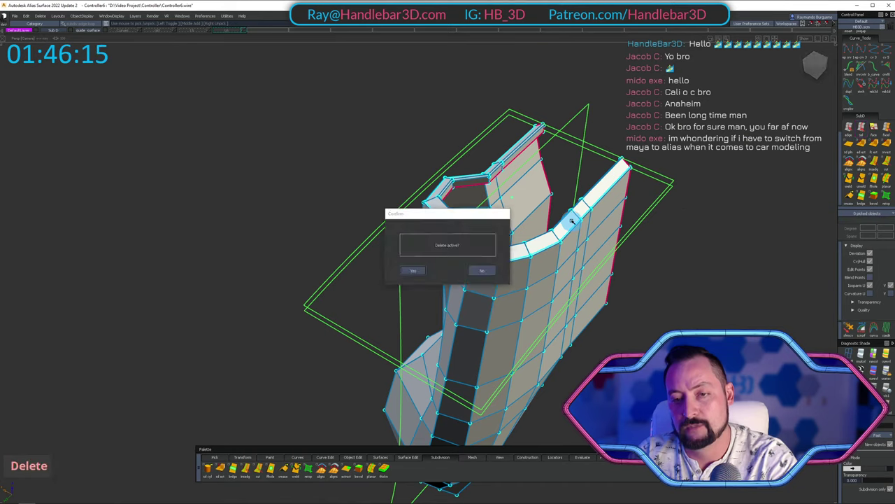
Examine the rim and front face from oblique angles and in the front orthographic view.
left_click_drag(624, 175, 670, 161, "alt+shift")
right_click_drag(669, 160, 616, 160, "alt+shift")
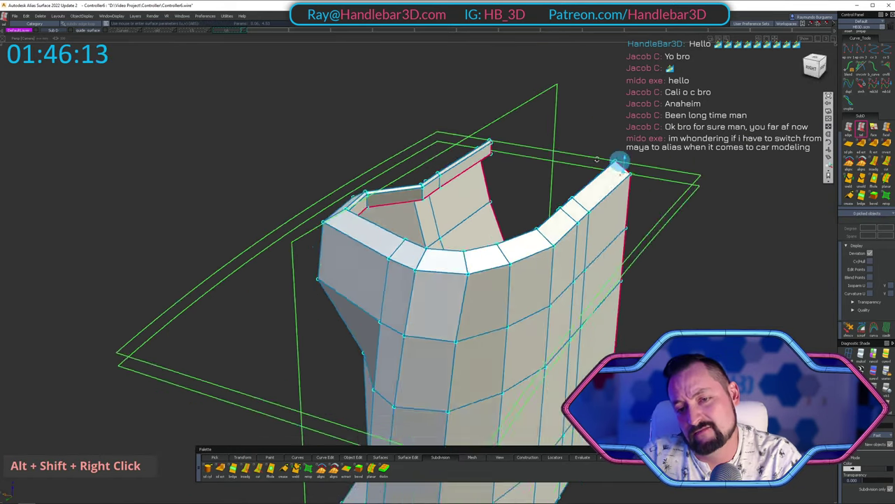
left_click_drag(615, 160, 443, 46, "alt+shift")
middle_click_drag(443, 45, 455, 132, "alt+shift")
left_click_drag(455, 132, 535, 175, "alt+shift")
left_click(546, 193, "ctrl+shift")
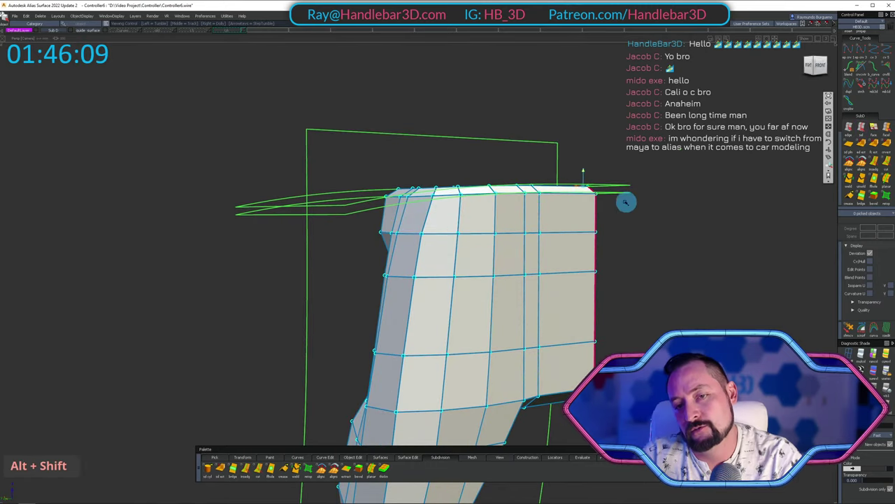
left_click_drag(626, 200, 498, 179, "alt+shift")
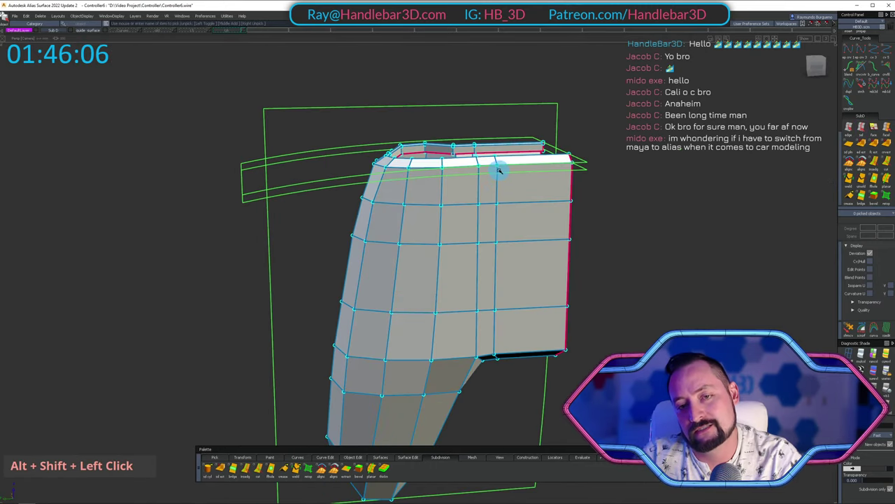
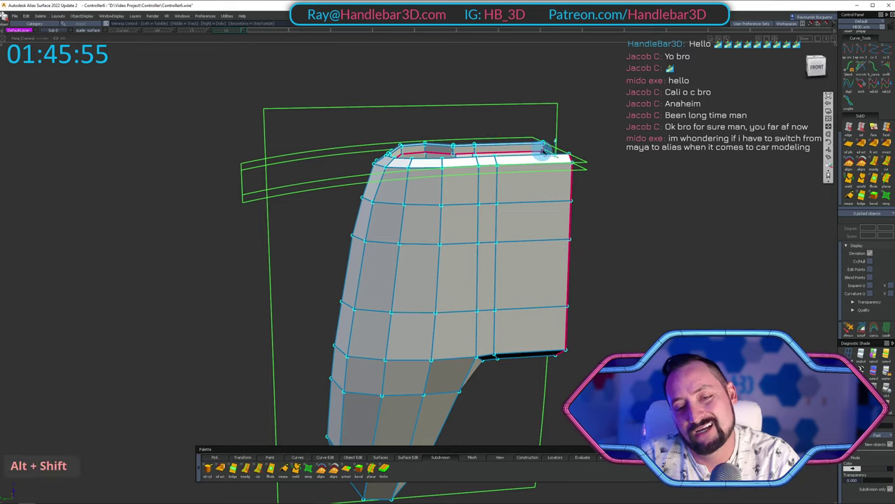
left_click_drag(490, 128, 460, 164, "alt+shift")
right_click_drag(460, 163, 534, 176, "alt+shift")
left_click_drag(534, 176, 811, 65, "alt+shift")
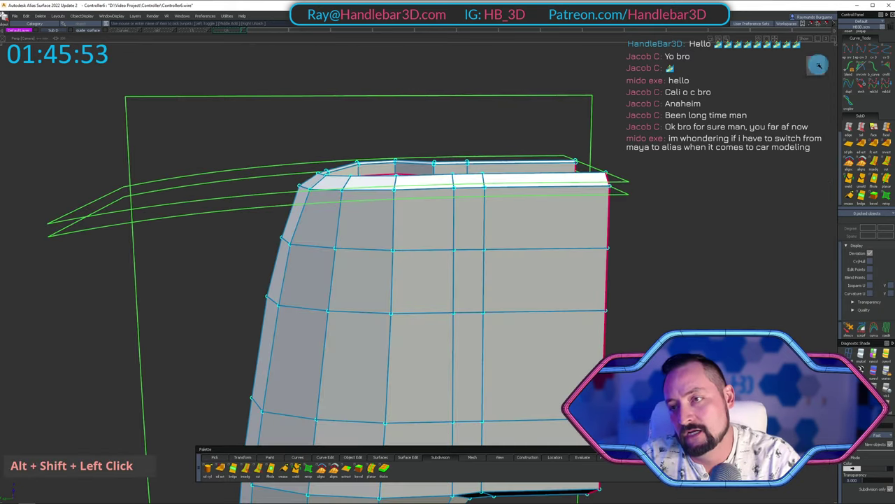
left_click(819, 65)
middle_click_drag(529, 184, 528, 158, "alt+shift")
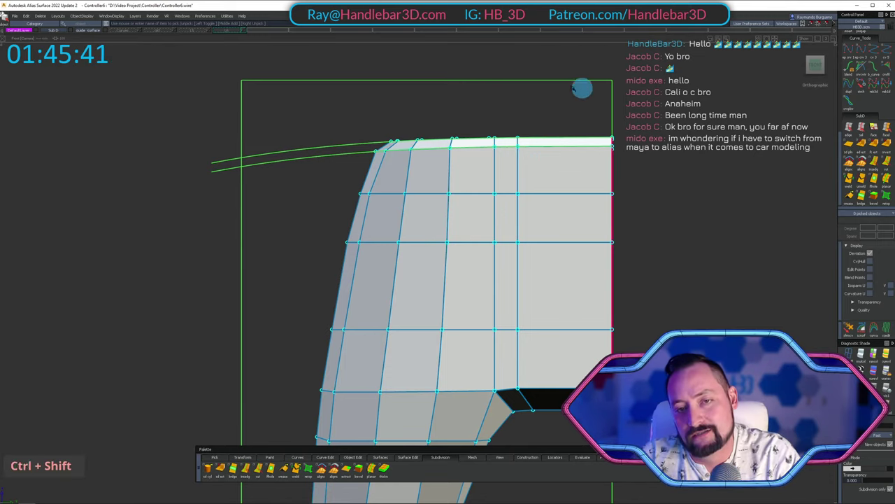
Move the front face's vertical column of vertices nearest the symmetry plane slightly towards that plane.
left_click_drag(580, 88, 399, 180, "alt+shift")
middle_click_drag(400, 180, 410, 202, "alt+shift")
left_click_drag(499, 170, 446, 104, "alt+shift")
middle_click_drag(446, 104, 314, 184, "alt+shift")
left_click_drag(315, 184, 408, 128, "alt+shift")
right_click_drag(408, 128, 451, 119, "alt+shift")
mouse_move(451, 119)
left_mouse_down("alt+shift")
mouse_move(443, 84)
mouse_move(442, 124)
left_mouse_up("alt+shift")
middle_click_drag(442, 125, 440, 119, "alt+shift")
left_click_drag(440, 119, 385, 122, "alt+shift")
double_click(370, 72, "ctrl+shift")
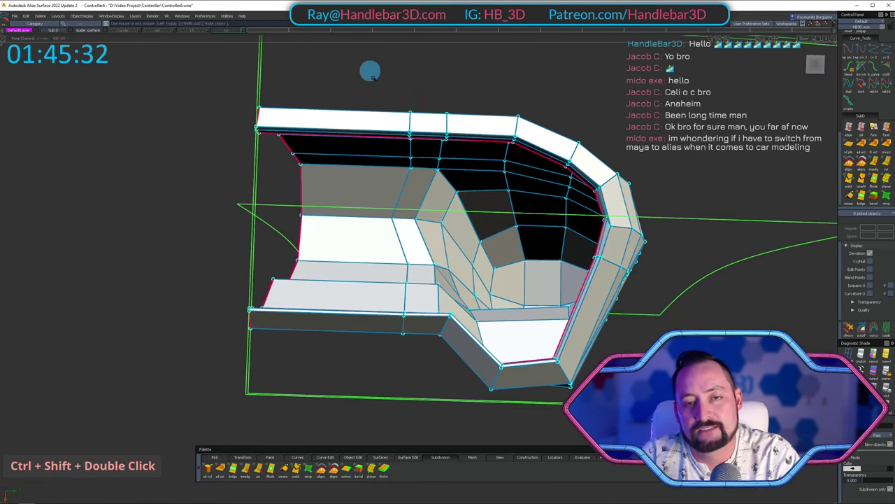
left_click_drag(421, 186, 420, 185, "ctrl+shift")
left_click_drag(430, 157, 438, 88, "alt+shift")
middle_click(438, 89, "ctrl+shift")
middle_click_drag(438, 88, 431, 89)
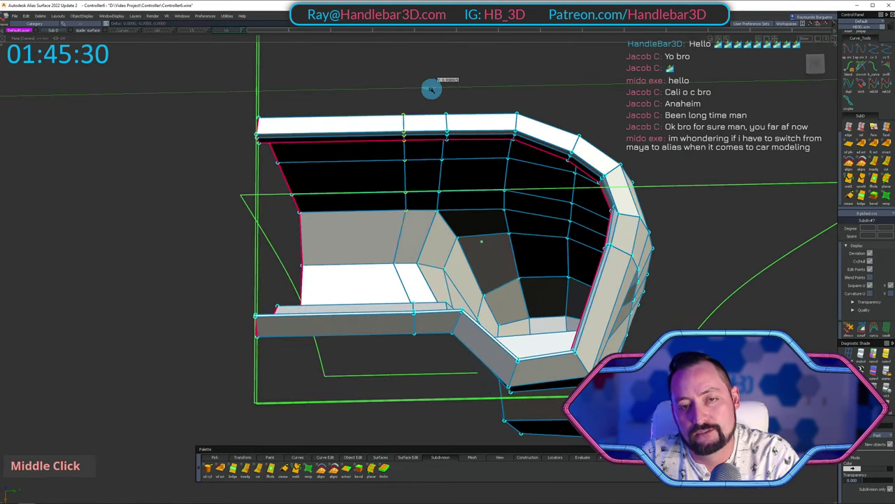
middle_click_drag(426, 170, 439, 126)
left_click(443, 119, "ctrl")
key("ctrl+z")
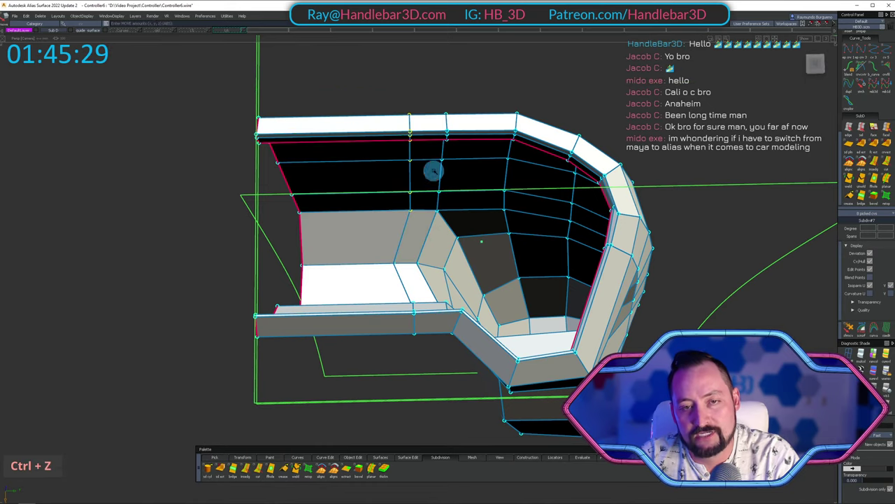
middle_click_drag(454, 193, 444, 60)
right_click_drag(442, 61, 373, 132, "alt+shift")
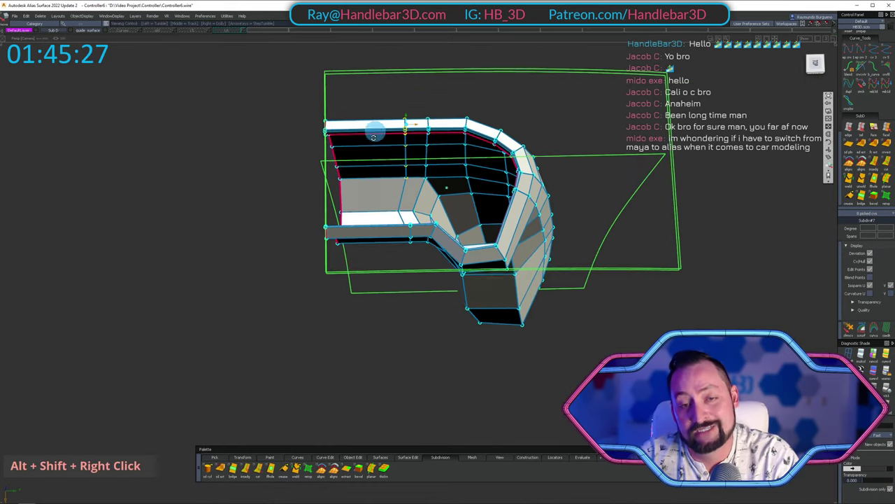
Move the back wall and rim's vertical column of vertices nearest the symmetry plane towards that plane.
left_click_drag(374, 133, 377, 151, "alt+shift")
right_click_drag(378, 151, 355, 170, "alt+shift")
middle_click_drag(355, 170, 383, 164, "alt+shift")
left_click_drag(383, 163, 342, 152, "alt+shift")
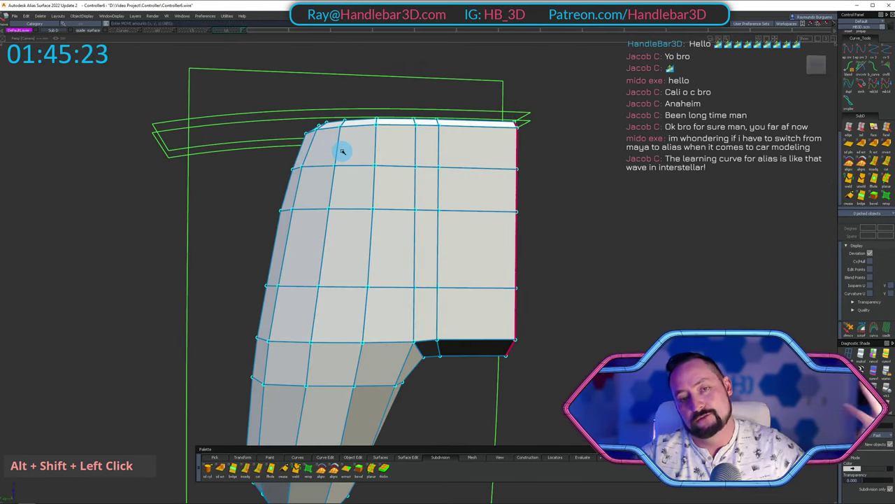
left_click_drag(426, 104, 474, 149, "alt+shift")
right_click_drag(440, 72, 473, 76, "alt+shift")
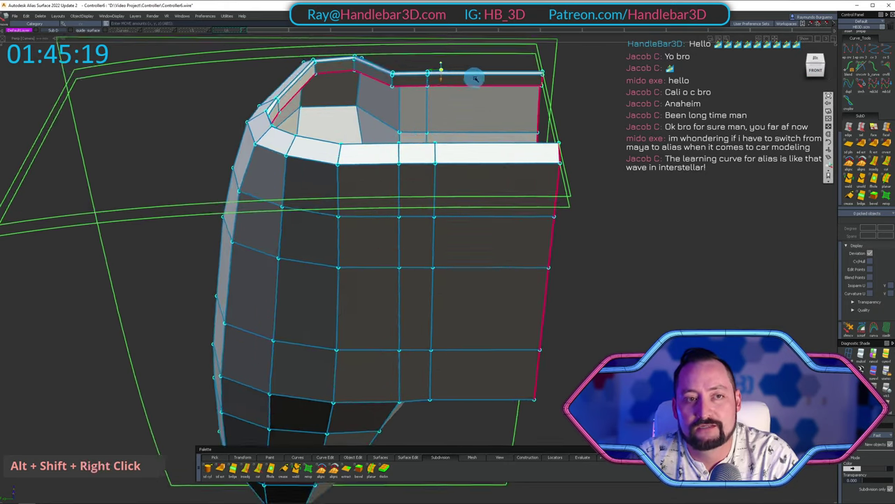
middle_click_drag(474, 76, 459, 168, "alt+shift")
left_click_drag(460, 168, 464, 312, "alt+shift")
right_click_drag(463, 312, 445, 179, "alt+shift")
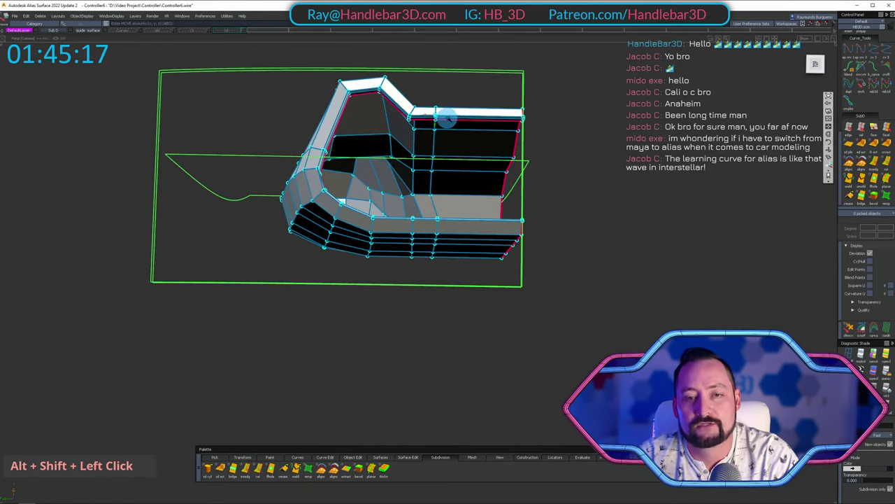
right_click_drag(446, 118, 422, 111, "alt+shift")
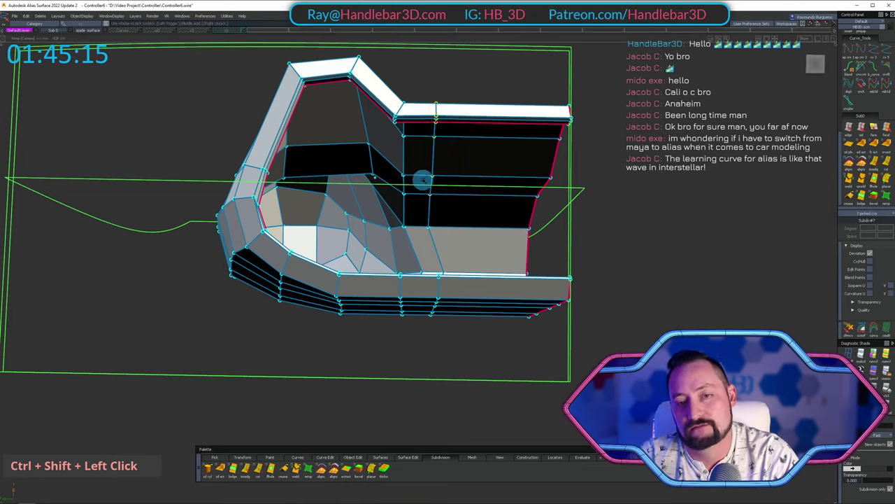
left_click(421, 219, "shift")
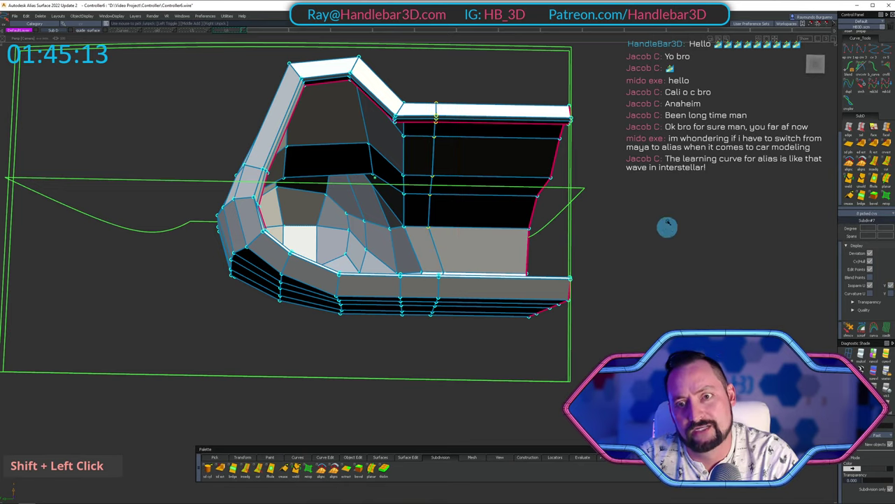
middle_click_drag(667, 226, 691, 193)
left_click(682, 210, "ctrl+shift")
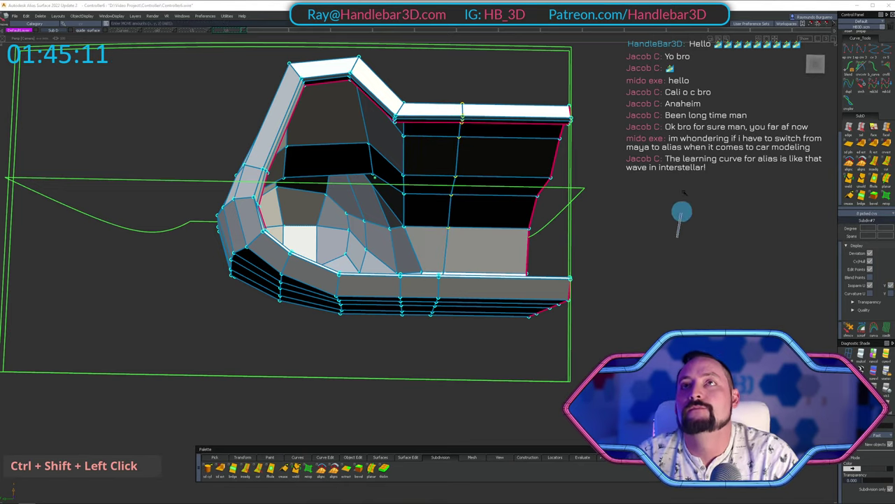
Examine the spacing of the front face columns and the rim from oblique angles.
left_click_drag(494, 231, 482, 160, "alt+shift")
right_click_drag(482, 160, 478, 168, "alt+shift")
middle_click_drag(478, 168, 440, 168, "alt+shift")
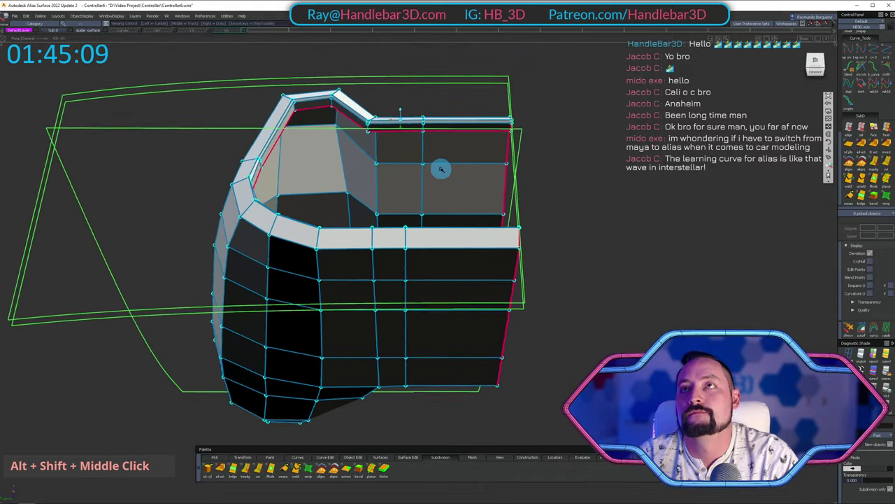
left_click_drag(440, 168, 394, 146, "alt+shift")
right_click_drag(394, 147, 401, 151, "alt+shift")
middle_click_drag(384, 186, 400, 216, "alt+shift")
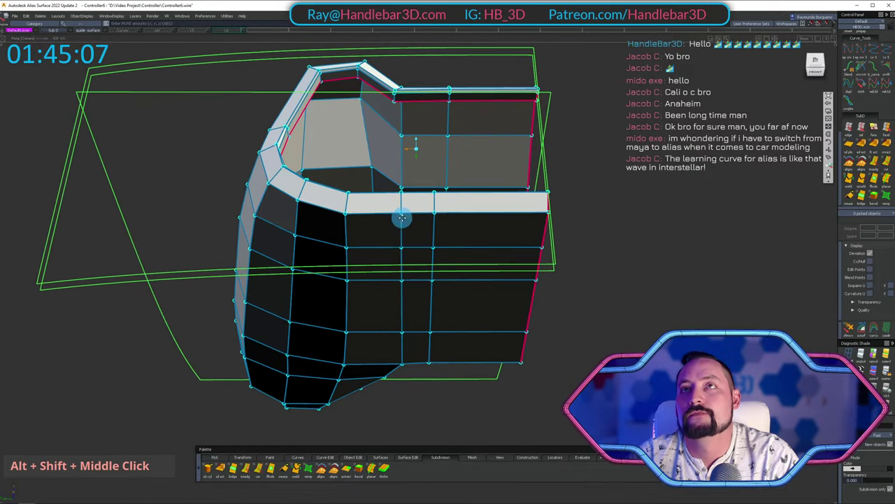
mouse_move(399, 216)
left_mouse_down("alt+shift")
mouse_move(422, 190)
mouse_move(392, 200)
left_mouse_up("alt+shift")
right_click_drag(391, 200, 412, 195, "alt+shift")
left_click_drag(413, 194, 424, 165, "alt+shift")
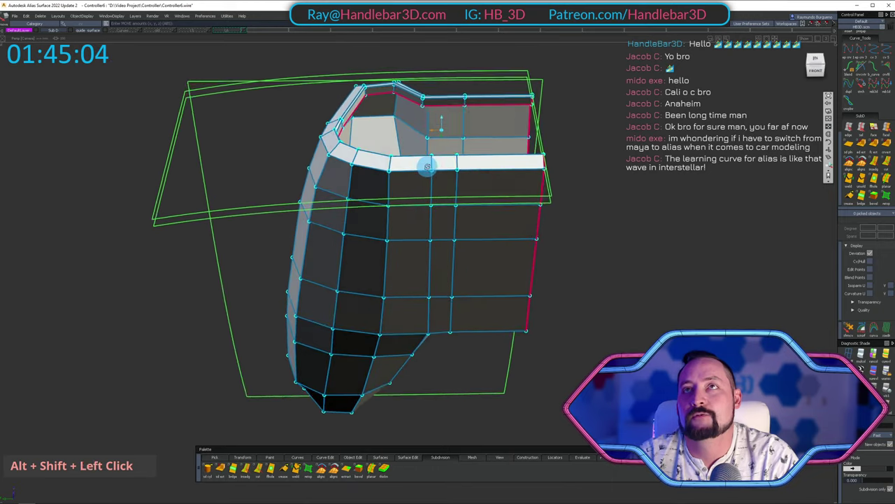
middle_click_drag(424, 166, 376, 170, "alt+shift")
left_click_drag(376, 170, 414, 144, "alt+shift")
right_click_drag(415, 144, 436, 160, "alt+shift")
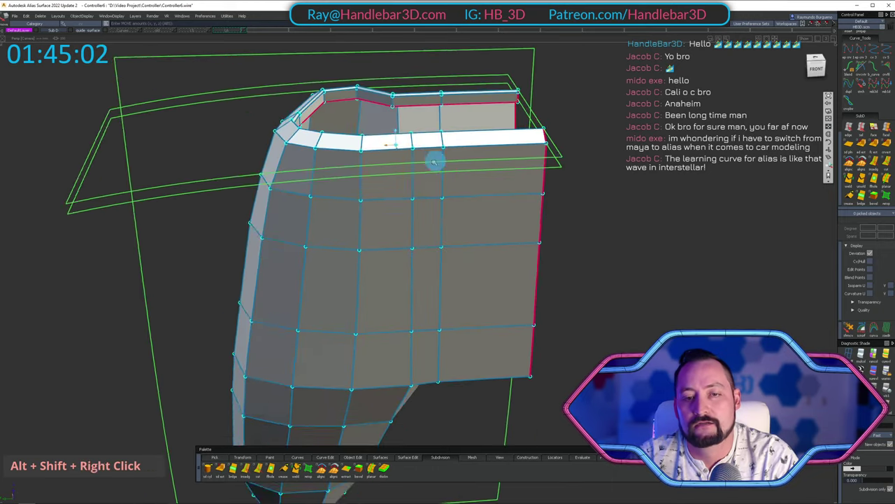
left_click_drag(436, 160, 504, 179, "alt+shift")
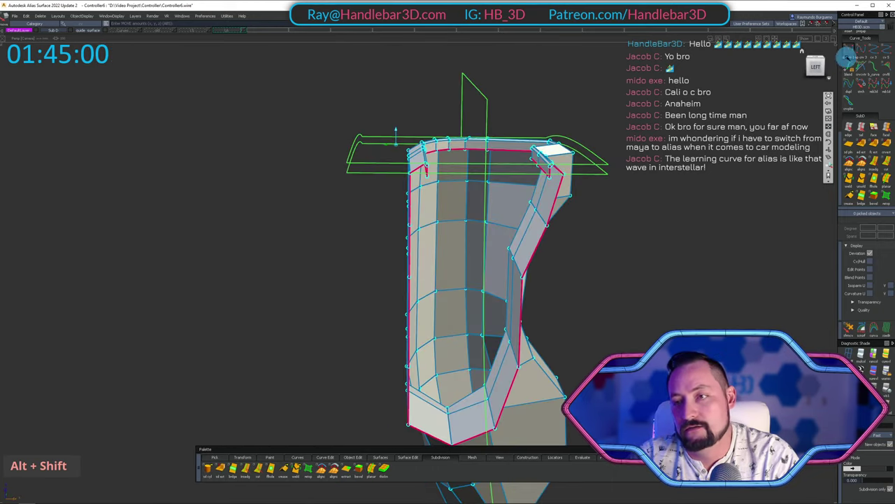
Select the back wall vertices in the row below the rim near the symmetry plane and reposition them in the left orthographic view.
left_click(818, 67, "alt+shift")
right_click_drag(515, 164, 620, 168, "alt+shift")
middle_click_drag(620, 168, 536, 156, "alt+shift")
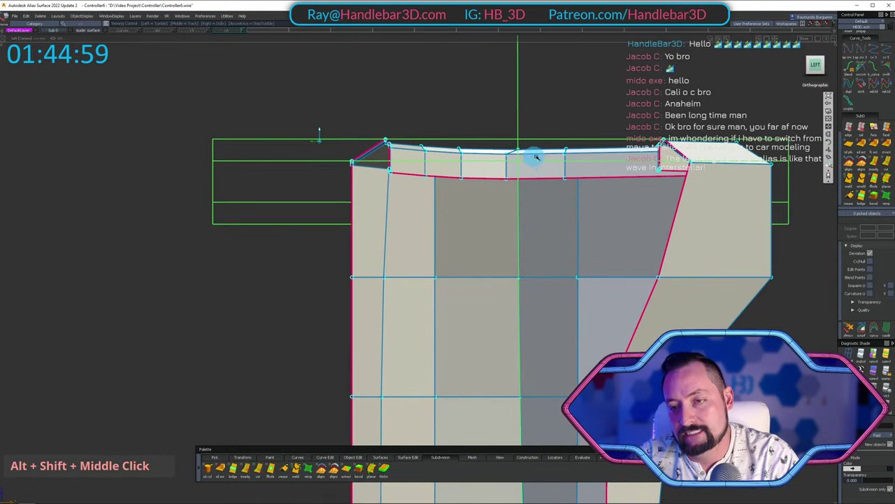
middle_click_drag(601, 237, 529, 222, "alt+shift")
left_click(594, 257, "ctrl+shift")
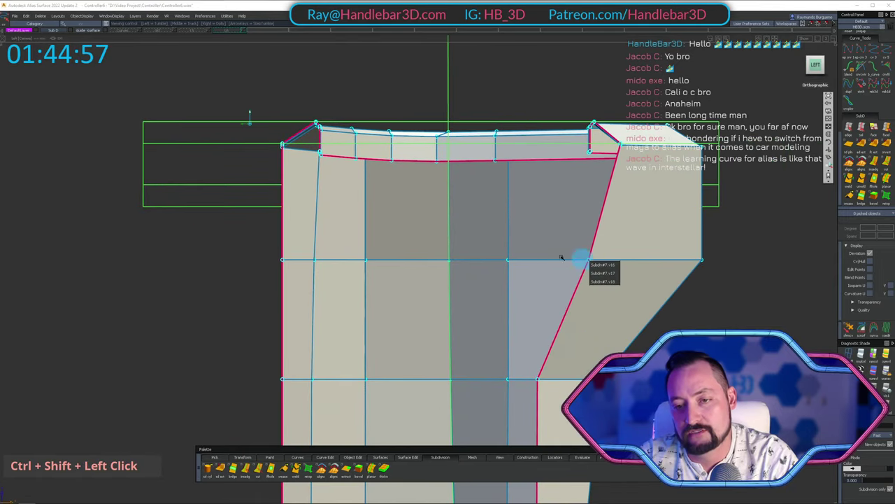
left_click_drag(561, 257, 674, 235, "alt+shift")
middle_click_drag(673, 236, 552, 260, "alt+shift")
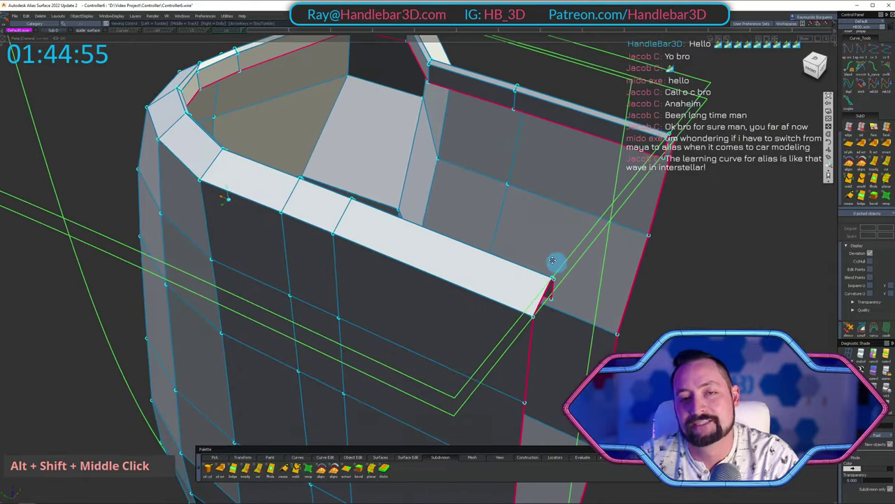
mouse_move(552, 260)
left_mouse_down("alt+shift")
mouse_move(639, 176)
mouse_move(296, 172)
mouse_move(253, 308)
left_mouse_up("alt+shift")
left_click_drag(253, 309, 330, 333, "ctrl+shift")
left_click(250, 310, "shift")
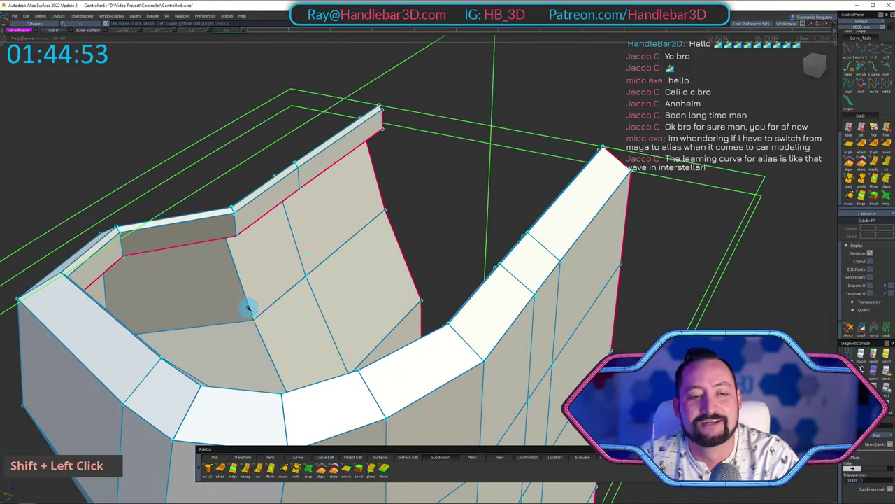
left_click_drag(393, 232, 395, 235, "shift")
left_click_drag(395, 235, 49, 199, "alt+shift")
middle_click_drag(49, 200, 354, 176, "alt+shift")
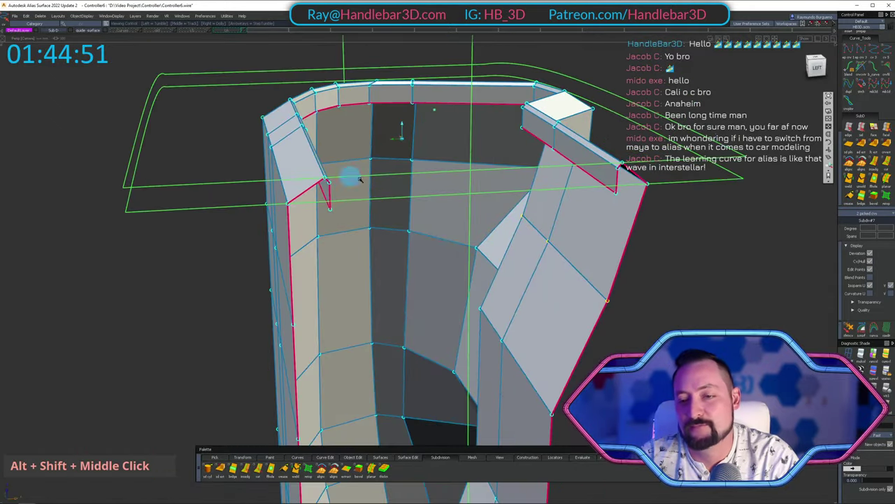
left_click(819, 69)
mouse_move(674, 329)
middle_mouse_down("ctrl+shift")
mouse_move(676, 283)
mouse_move(770, 288)
middle_mouse_up("ctrl+shift")
Examine the back wall and the outer side of the grip from several angles.
right_click_drag(751, 292, 589, 255, "alt+shift")
mouse_move(587, 252)
left_mouse_down("ctrl+shift")
mouse_move(592, 165)
mouse_move(180, 200)
mouse_move(438, 230)
mouse_move(505, 115)
mouse_move(664, 245)
left_mouse_up("ctrl+shift")
right_click_drag(664, 245, 575, 274, "alt+shift")
left_click_drag(575, 273, 448, 265, "alt+shift")
right_click_drag(447, 266, 421, 252, "alt+shift")
left_click_drag(422, 252, 463, 152, "alt+shift")
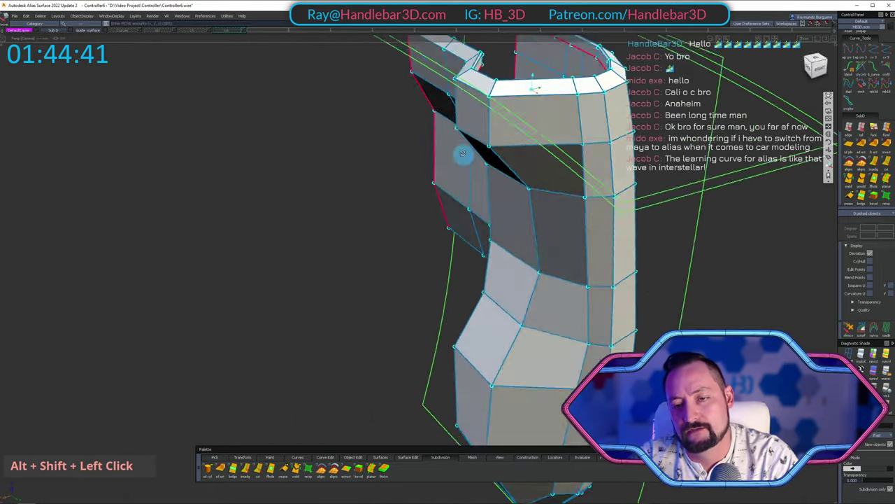
right_click_drag(464, 152, 504, 172, "alt+shift")
middle_click_drag(503, 172, 417, 155, "alt+shift")
In the right orthographic view, move the grip side column's vertex at the start of the flare towards the back.
left_click(815, 65)
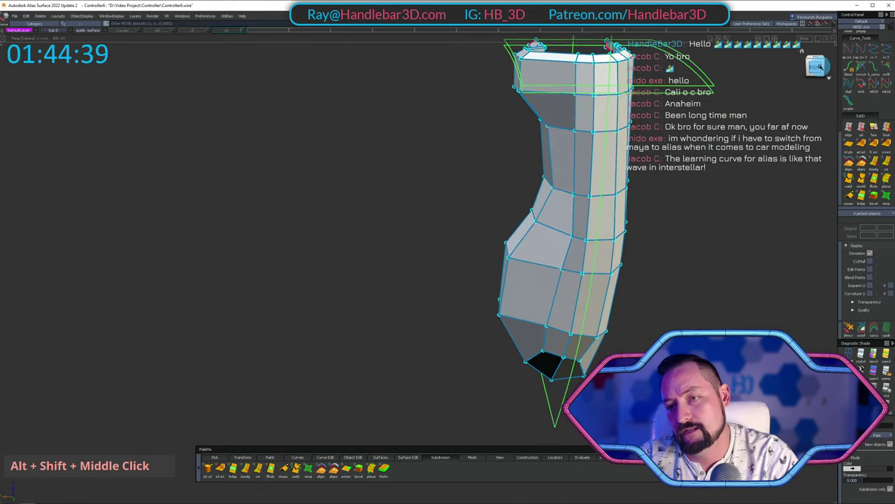
scroll(544, 166, "up", 5)
middle_click_drag(572, 246, 582, 125, "alt+shift")
left_click_drag(547, 175, 608, 220, "ctrl+shift")
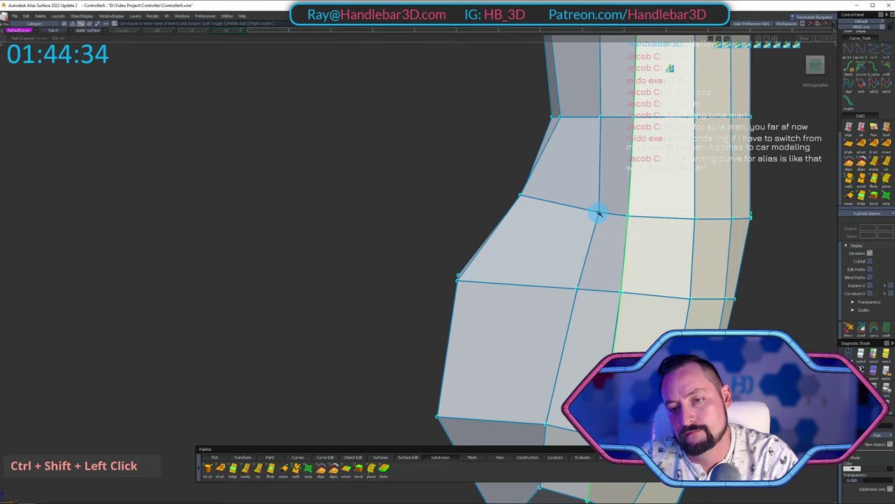
left_click_drag(638, 221, 579, 222, "ctrl+shift")
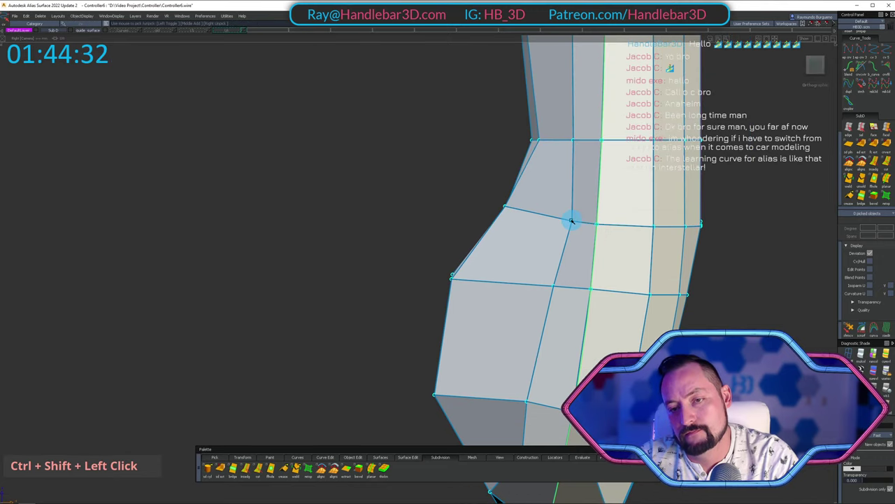
middle_click_drag(572, 222, 573, 242, "alt+shift")
right_click_drag(709, 182, 729, 209, "alt+shift")
middle_click_drag(568, 335, 572, 293, "alt+shift")
left_click_drag(571, 294, 606, 188, "ctrl+shift")
middle_click_drag(606, 189, 606, 271, "alt+shift")
left_click_drag(533, 320, 553, 256, "ctrl+shift")
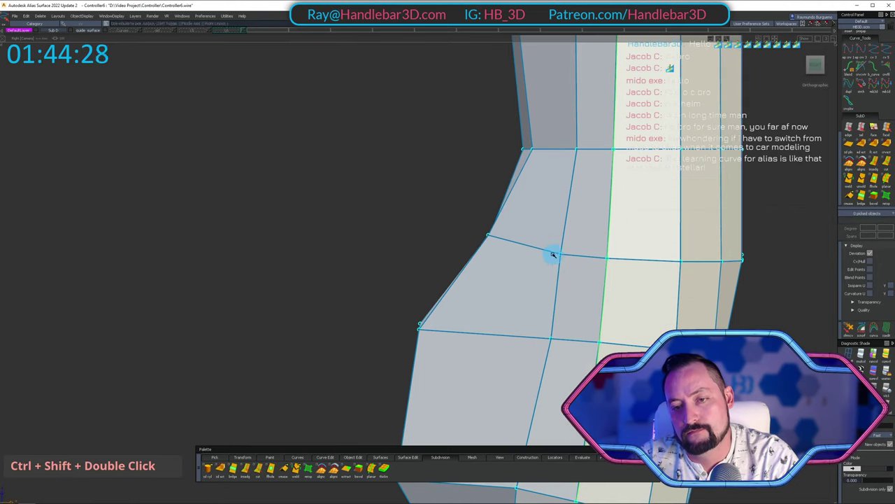
middle_click_drag(801, 237, 782, 212, "ctrl+shift")
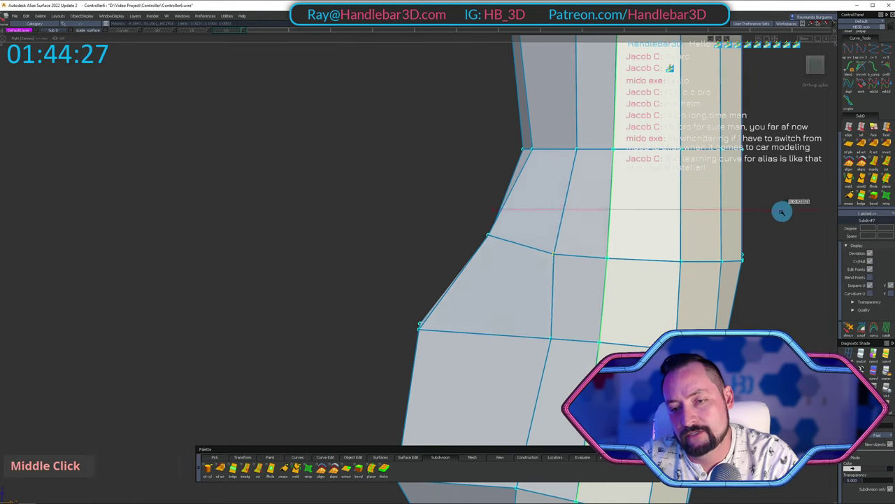
right_click_drag(782, 212, 781, 210)
Move the next vertex down the grip side column, level with the widest bulge, towards the back.
middle_click_drag(598, 323, 614, 282, "alt+shift")
left_click_drag(564, 373, 566, 297, "ctrl+shift")
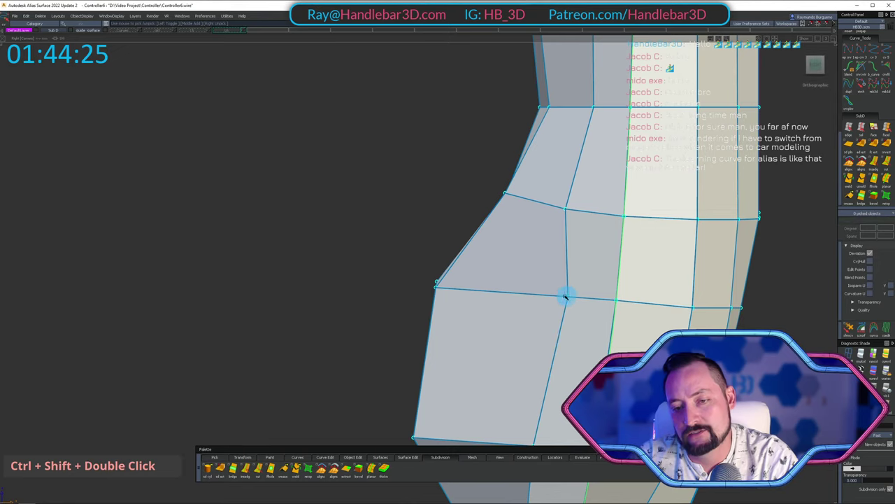
left_click(567, 298)
middle_click_drag(674, 328, 660, 282, "alt+shift")
middle_click_drag(739, 299, 746, 264, "ctrl+shift")
middle_click_drag(750, 264, 568, 349)
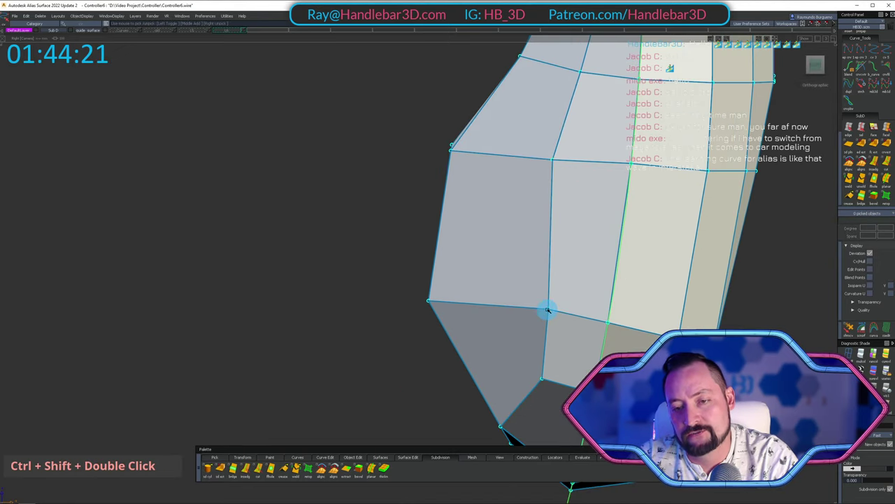
Move the grip side column's vertex just above the lower tip towards the back to even out the face widths.
middle_click_drag(756, 285, 593, 276)
left_click(524, 304, "ctrl+shift")
middle_click_drag(524, 304, 579, 279, "alt+shift")
left_click_drag(530, 327, 553, 281, "ctrl+shift")
middle_click_drag(764, 326, 773, 296, "ctrl+shift")
right_click_drag(773, 296, 776, 291)
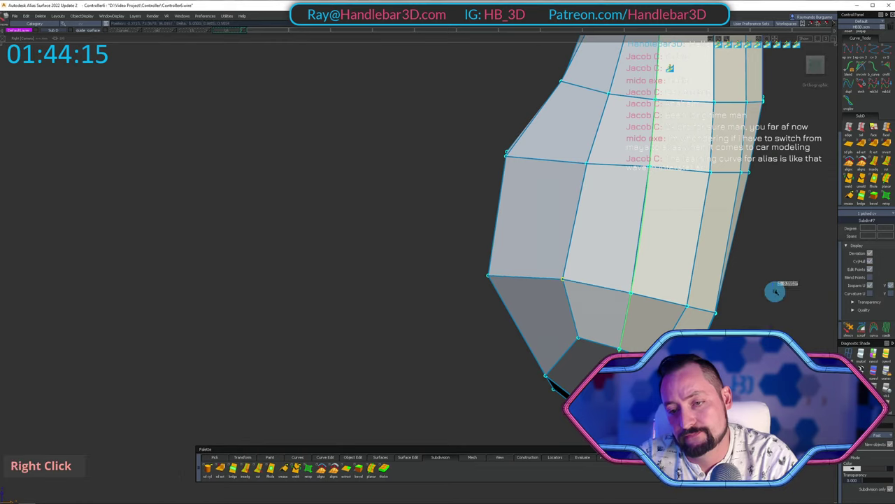
Select the vertices at the grip's lower tip and reposition them to continue the side column's flow.
middle_click_drag(542, 352, 586, 348, "alt+shift")
left_click_drag(528, 353, 536, 304, "ctrl+shift")
left_click_drag(472, 254, 600, 279, "ctrl+shift")
left_click_drag(497, 238, 549, 289)
middle_click_drag(478, 353, 505, 283, "ctrl+shift")
right_click_drag(505, 286, 499, 270)
middle_click_drag(500, 270, 487, 309, "alt+shift")
In the back orthographic view, move the grip's inner column vertex below the inside corner slightly away from the symmetry plane.
left_click_drag(485, 336, 486, 235, "ctrl+shift")
left_click_drag(495, 205, 587, 222, "ctrl+shift")
left_click_drag(546, 195, 570, 203, "alt+shift")
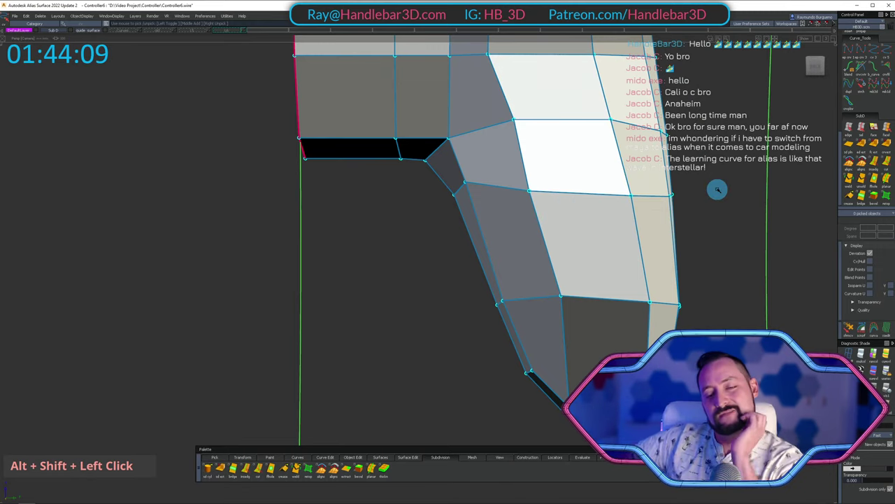
left_click(815, 63)
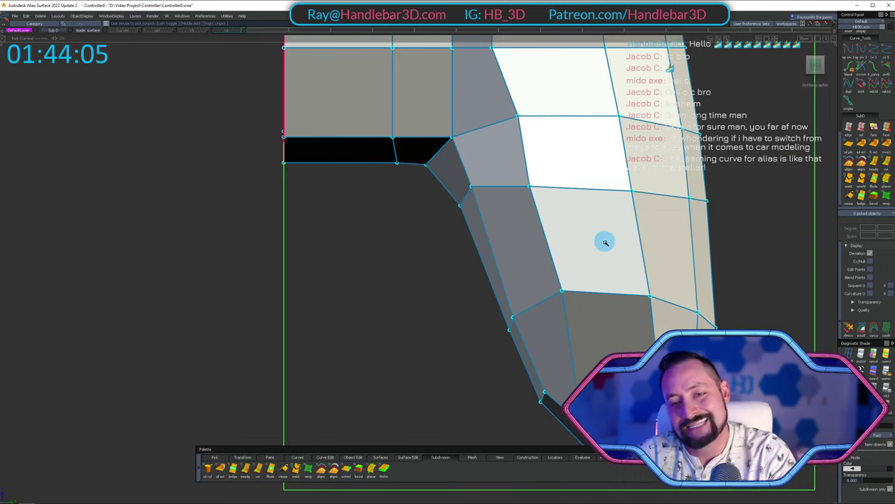
left_click_drag(544, 186, 528, 184, "ctrl+shift")
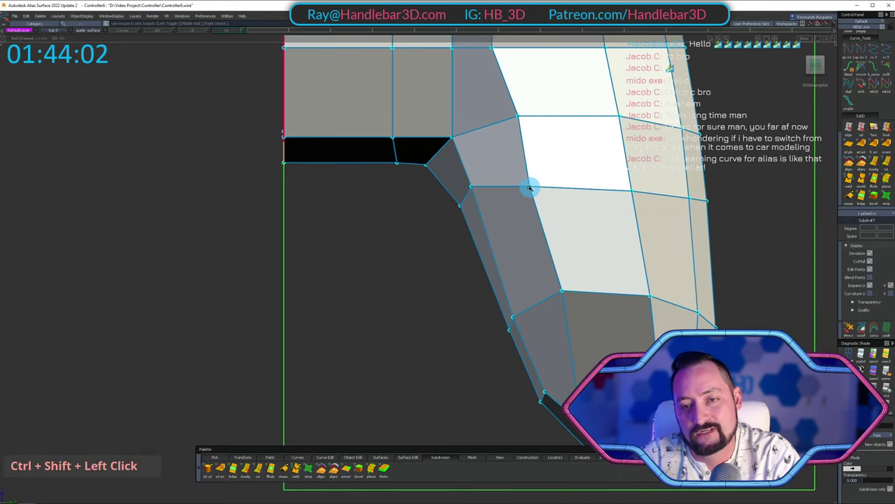
middle_click_drag(352, 290, 356, 291)
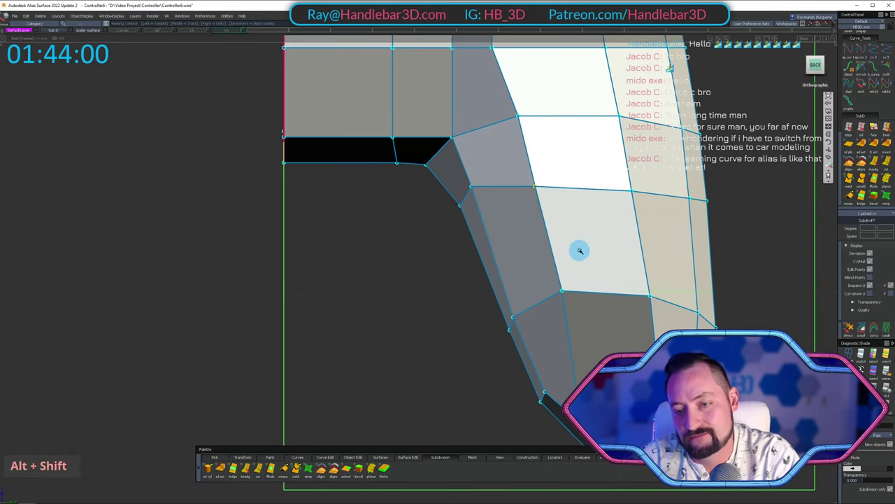
Move the next vertex down the grip's inner column slightly down and outward, level with its outer neighbour.
middle_click_drag(580, 249, 567, 239, "alt+shift")
left_click_drag(590, 313, 593, 248, "ctrl+shift")
left_click_drag(588, 284, 553, 284, "ctrl+shift")
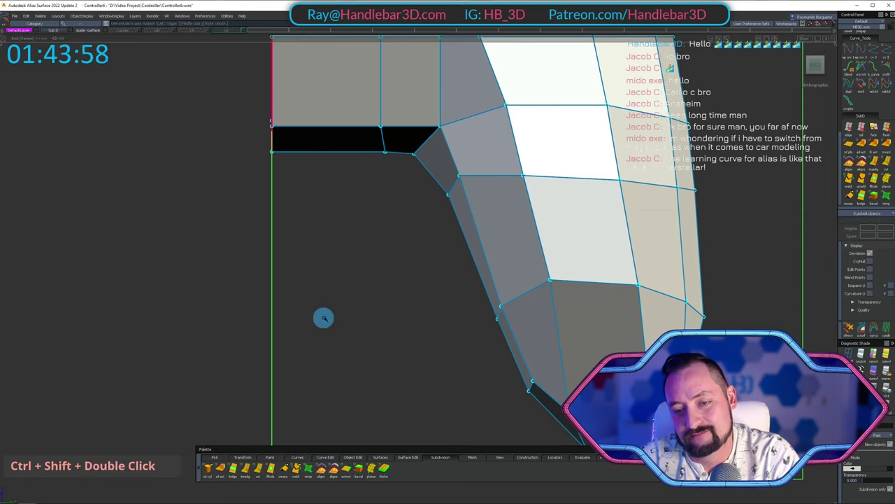
left_click(552, 279, "ctrl+shift")
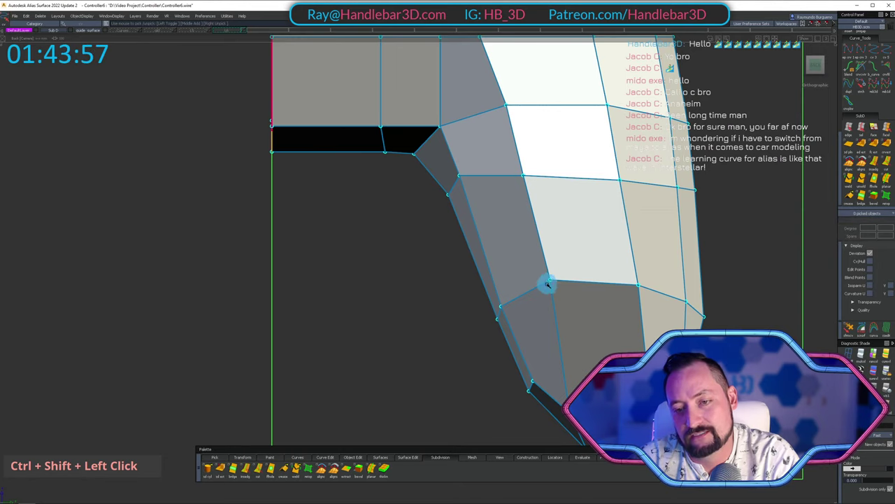
left_click(550, 281)
middle_click_drag(261, 308, 260, 285, "ctrl+shift")
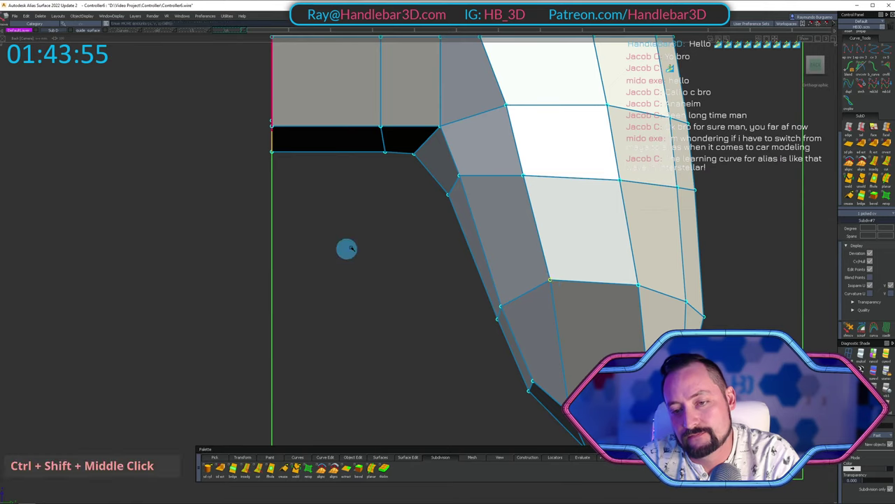
mouse_move(351, 248)
right_mouse_down()
mouse_move(529, 240)
mouse_move(370, 336)
right_mouse_up()
Move the inner column's vertex just above the grip's tip outward, away from the symmetry plane.
left_click(370, 336, "ctrl+shift")
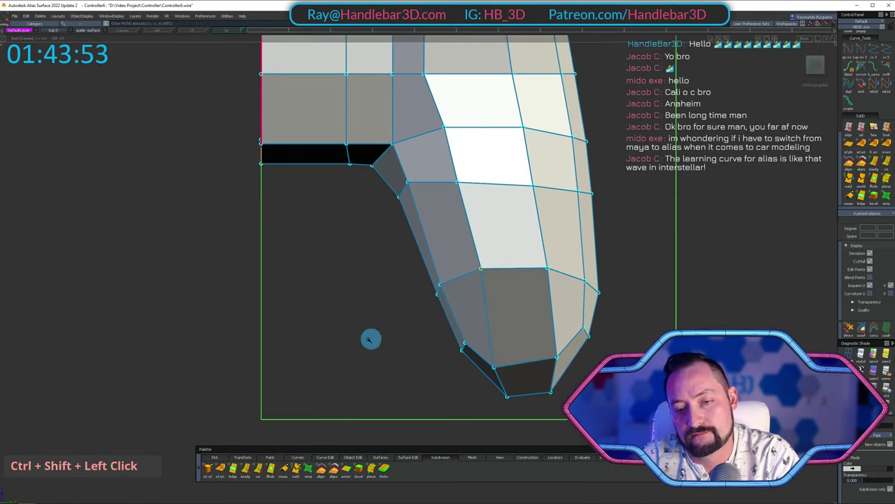
double_click(493, 368, "ctrl+shift")
middle_click(394, 352)
middle_click(401, 323, "ctrl+shift")
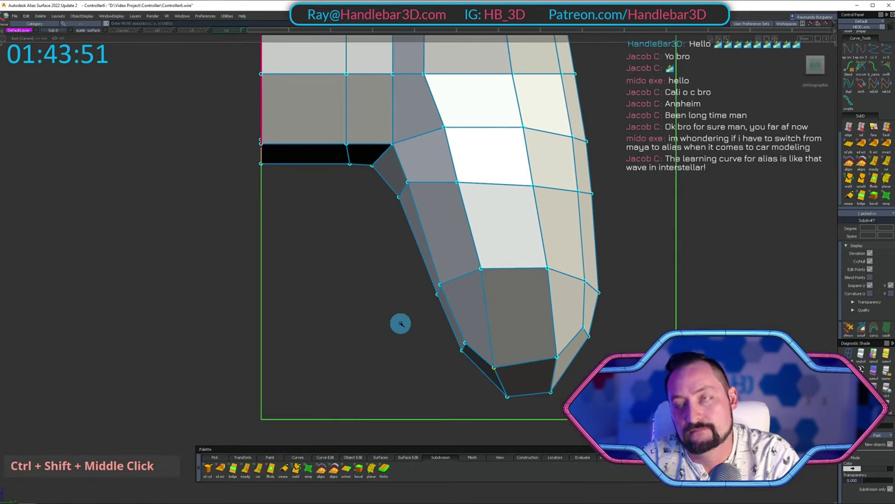
middle_click(399, 315)
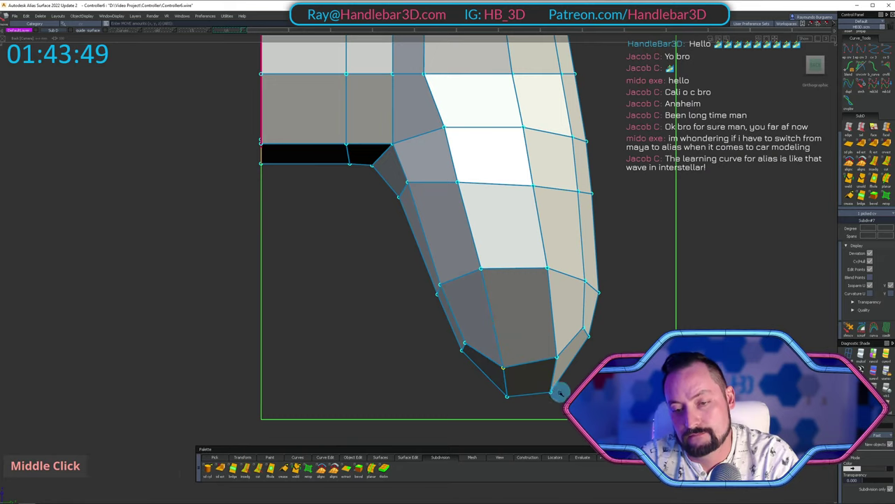
Lower the outer vertex just above the grip's tip so it sits level with its inner neighbour.
double_click(573, 358, "ctrl+shift")
double_click(557, 358)
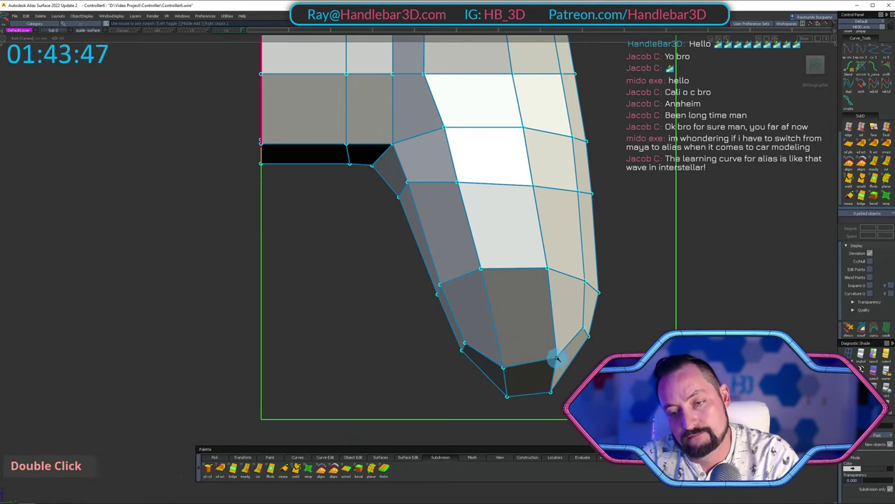
middle_click_drag(644, 274, 636, 275)
right_click_drag(637, 275, 507, 239)
Move the vertex at the outer end of the edge between the grip's two white faces slightly outward.
middle_click_drag(507, 240, 517, 272, "alt+shift")
middle_click_drag(399, 196, 418, 289, "alt+shift")
left_click_drag(417, 288, 389, 232, "ctrl+shift")
left_click_drag(389, 231, 461, 256, "ctrl+shift")
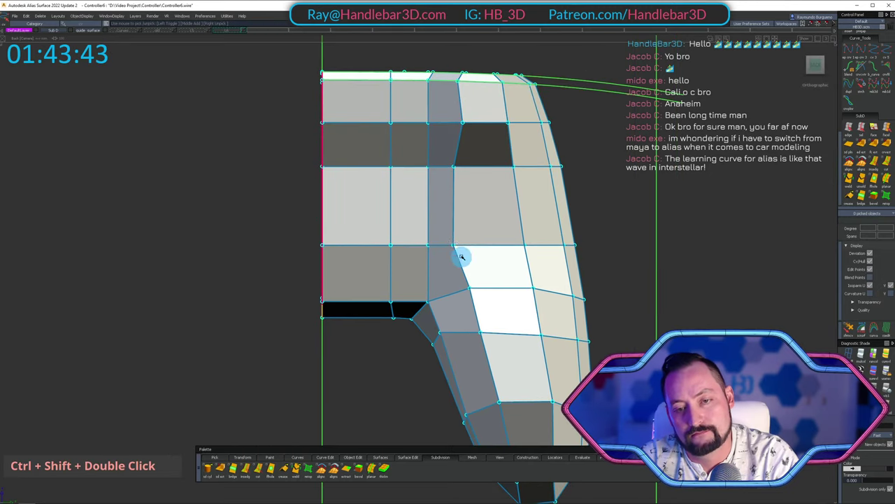
middle_click_drag(461, 282, 479, 183, "alt+shift")
right_click_drag(479, 183, 498, 194, "alt+shift")
left_click_drag(542, 183, 554, 199, "ctrl+shift")
middle_click(514, 160, "ctrl+shift")
middle_click(514, 160)
From the right view, adjust the vertex where the side guide curve crosses the grip's upper row, using the falloff transform tool.
left_click(816, 62, "alt+shift")
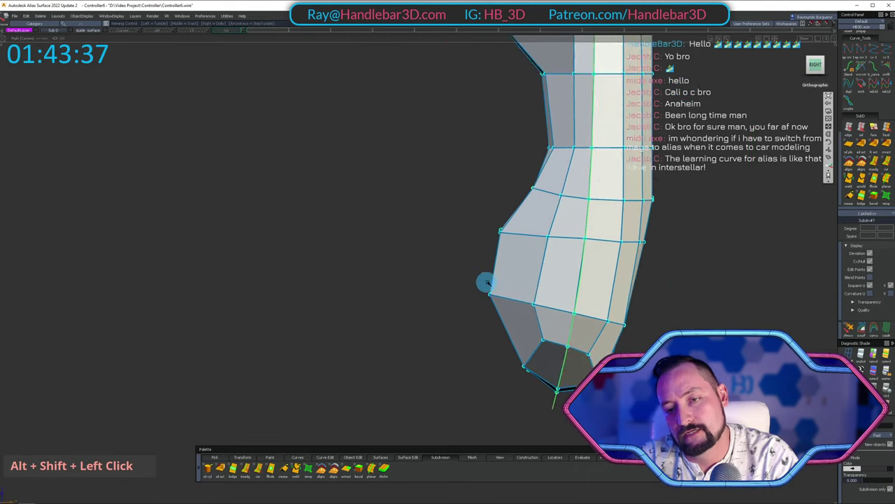
middle_click_drag(486, 282, 417, 259, "alt+shift")
right_click_drag(418, 260, 506, 248, "alt+shift")
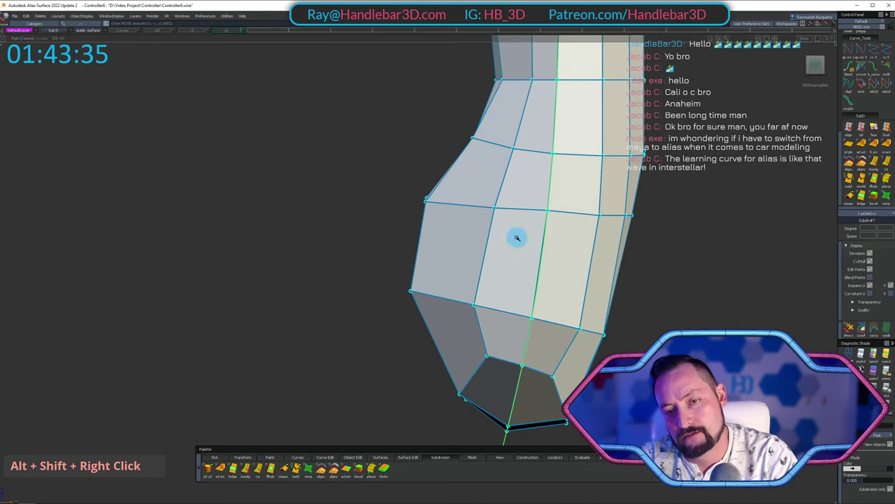
middle_click_drag(517, 238, 424, 222, "alt+shift")
left_click(526, 211, "ctrl+shift")
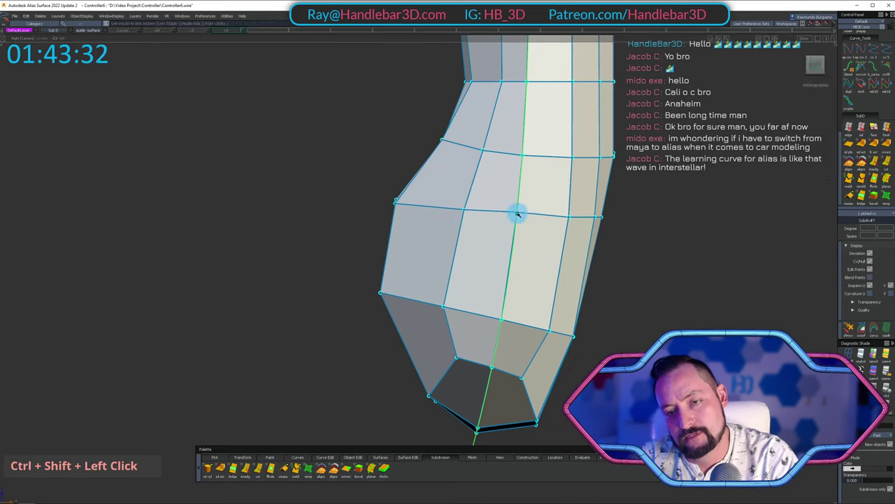
left_click(518, 214, "ctrl+shift")
key("z")
key("space")
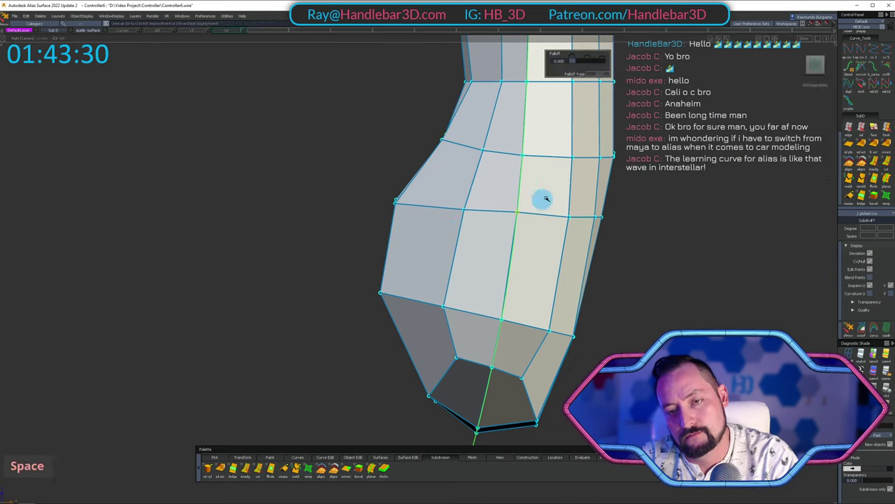
left_click_drag(546, 199, 408, 238, "alt+shift")
key("z")
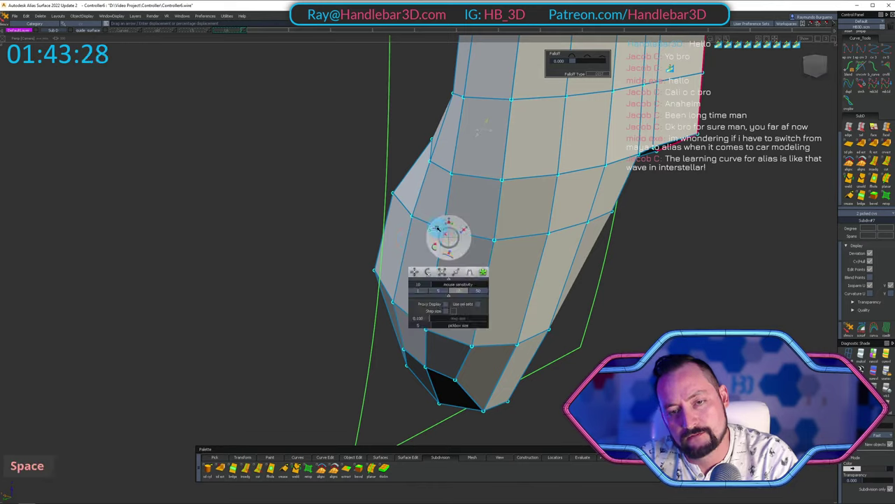
left_click(437, 229)
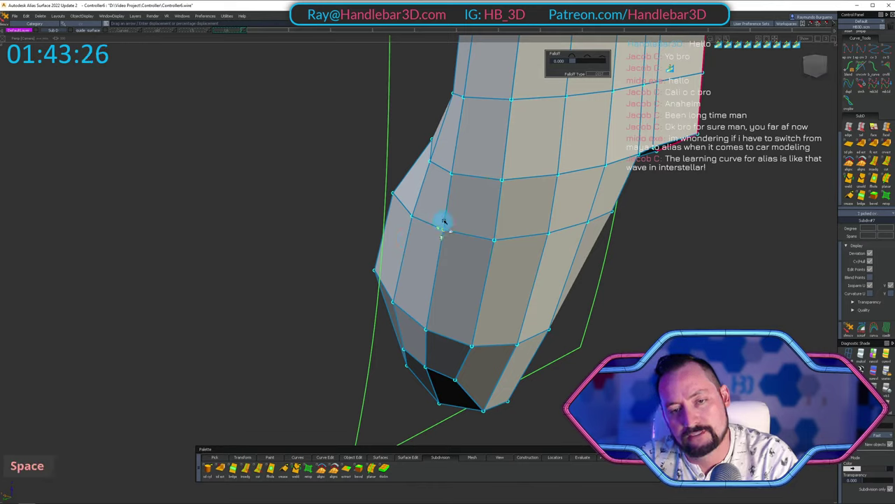
left_click_drag(442, 239, 639, 201, "alt+shift")
In the right orthographic view, reposition the back-edge vertices above the grip, shifting the lower one slightly toward the back.
left_click(814, 66)
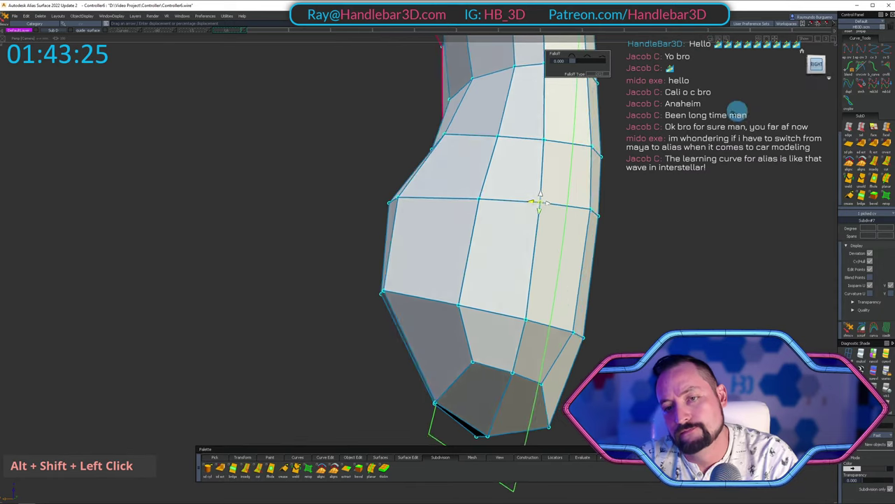
middle_click_drag(632, 197, 516, 260, "alt+shift")
mouse_move(515, 259)
right_mouse_down("alt+shift")
mouse_move(569, 284)
mouse_move(441, 256)
right_mouse_up("alt+shift")
middle_click_drag(415, 285, 404, 320, "alt+shift")
right_click_drag(408, 269, 448, 211, "alt+shift")
left_click_drag(445, 209, 459, 215, "ctrl+shift")
left_click(463, 329, "ctrl+shift")
left_click(462, 330)
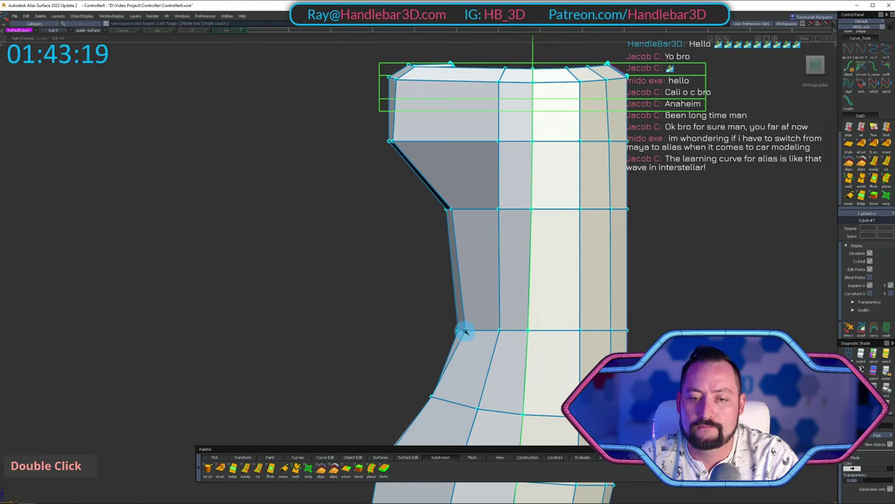
middle_click_drag(428, 339, 402, 235, "ctrl+shift")
double_click(483, 232, "ctrl+shift")
middle_click(422, 254, "ctrl+shift")
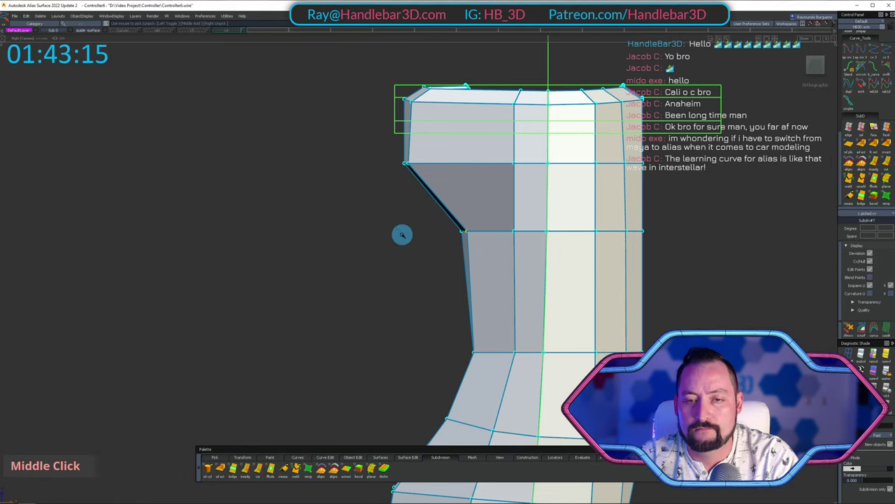
Examine the control cage's open inner side, back profile and front face flow from several angles.
right_click_drag(403, 218, 349, 246, "alt+shift")
left_click_drag(353, 249, 507, 266, "alt+shift")
right_click_drag(411, 135, 493, 115, "alt+shift")
left_click_drag(493, 115, 539, 109, "alt+shift")
right_click_drag(538, 109, 479, 186, "alt+shift")
left_click_drag(480, 186, 741, 137, "alt+shift")
left_click(815, 65)
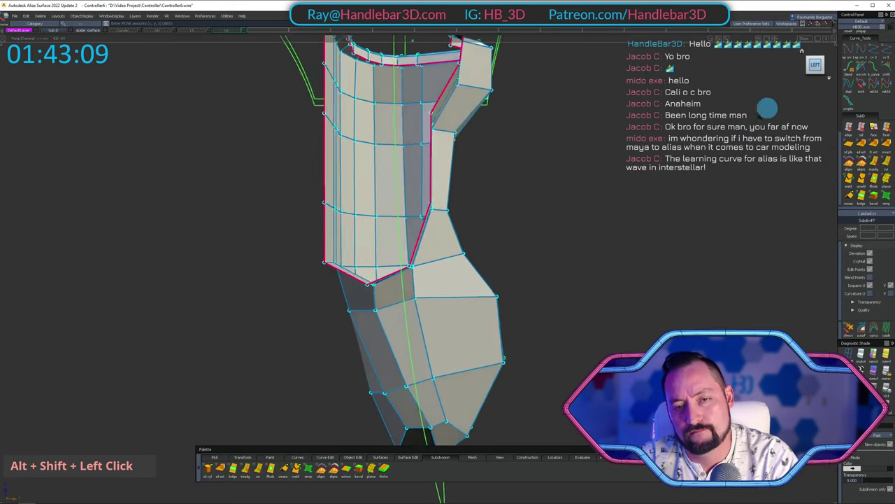
middle_click_drag(478, 154, 507, 150, "alt+shift")
left_click_drag(507, 150, 673, 178, "alt+shift")
middle_click_drag(672, 178, 599, 196, "alt+shift")
left_click_drag(598, 196, 618, 174, "alt+shift")
right_click_drag(475, 168, 549, 156, "alt+shift")
left_click_drag(549, 155, 602, 143, "alt+shift")
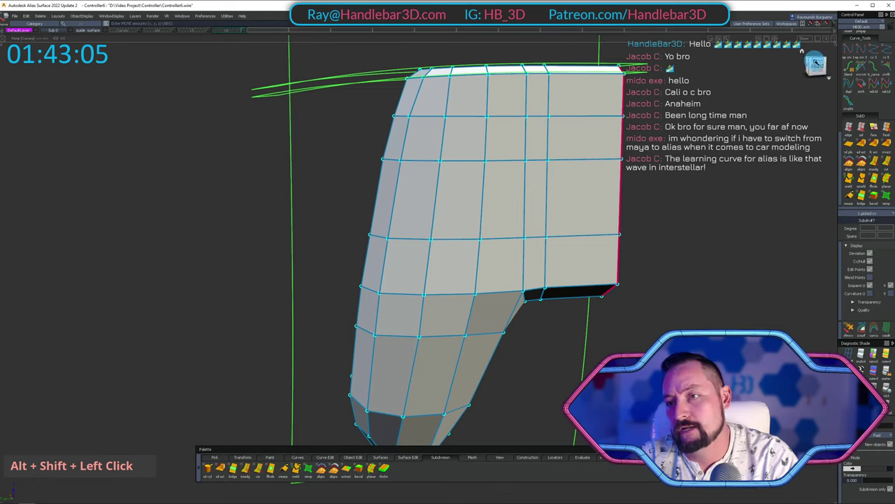
In the front orthographic view, move the outer-edge vertex just above the grip's tip down and slightly inward.
left_click(815, 62)
middle_click_drag(394, 273, 420, 226, "alt+shift")
right_click_drag(420, 226, 424, 315, "alt+shift")
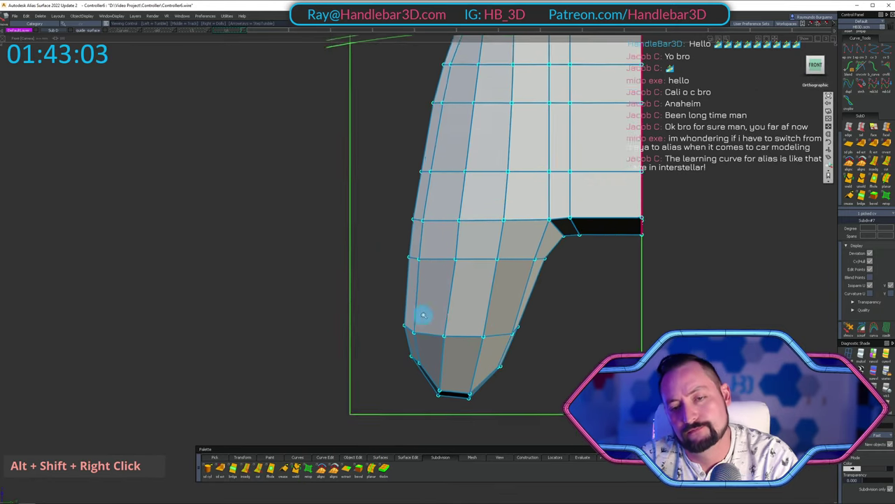
middle_click_drag(423, 315, 442, 238, "alt+shift")
right_click_drag(411, 254, 444, 277, "alt+shift")
middle_click_drag(444, 278, 454, 275, "alt+shift")
right_click_drag(454, 275, 477, 290, "alt+shift")
mouse_move(432, 305)
left_mouse_down("ctrl+shift")
mouse_move(475, 318)
mouse_move(477, 341)
left_mouse_up("ctrl+shift")
middle_click_drag(476, 341, 459, 335, "ctrl+shift")
right_click_drag(459, 328, 459, 337)
middle_click_drag(459, 337, 436, 348)
Lower the outer-edge vertex of the next row up to bring it closer in line with its neighbour.
left_click_drag(410, 247, 445, 272, "ctrl+shift")
middle_click_drag(449, 285, 432, 280, "ctrl+shift")
right_click_drag(372, 212, 383, 242)
middle_click_drag(383, 242, 388, 240)
Slide the vertex at the inner end of that same row down along its edge, nearly level with its neighbour.
right_click_drag(401, 237, 384, 240, "alt+shift")
middle_click_drag(383, 240, 344, 299, "alt+shift")
left_click_drag(563, 309, 563, 336, "ctrl+shift")
left_click(631, 306, "ctrl+shift")
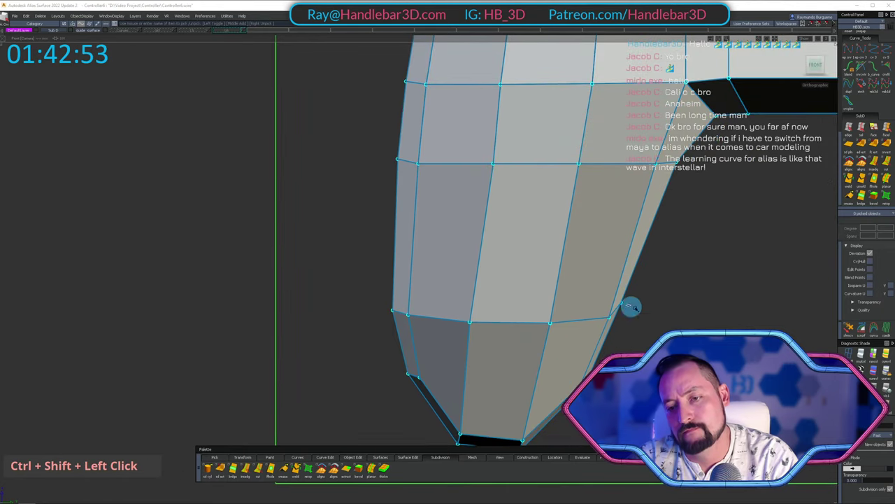
middle_click(648, 303, "ctrl+shift")
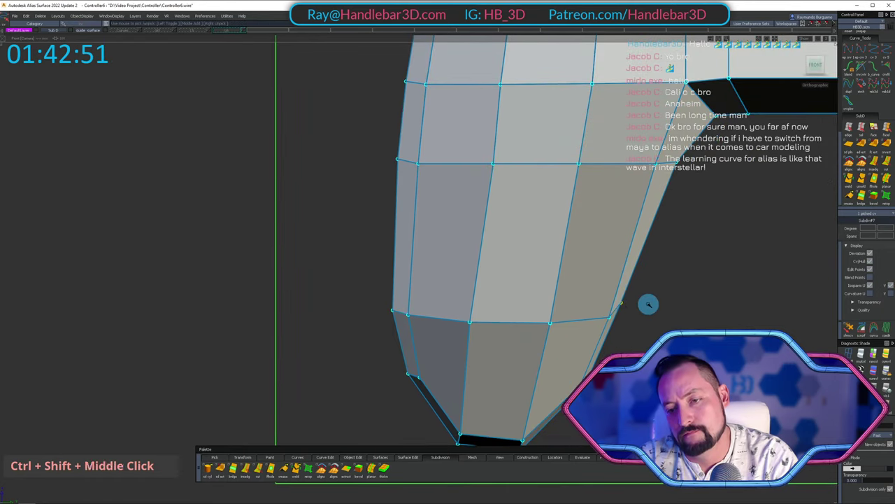
key("z")
left_click_drag(686, 237, 685, 240, "ctrl+shift")
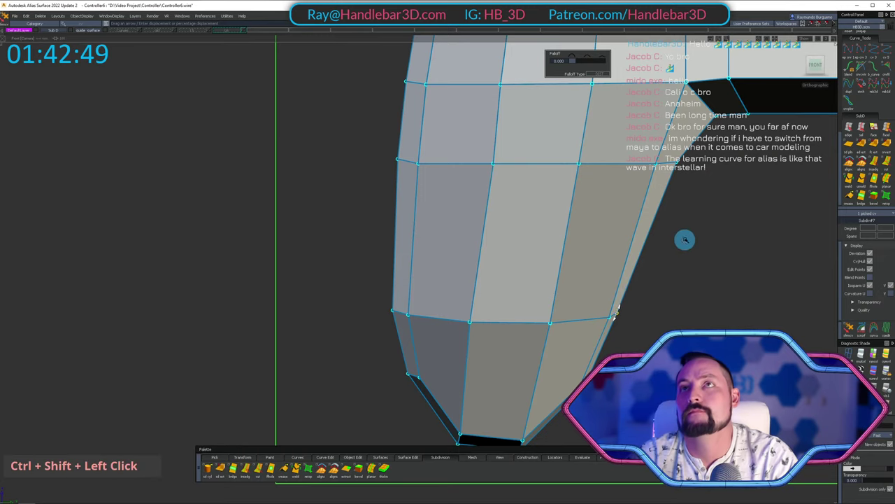
In the left orthographic view, slide the vertex just in front of the guide curve on the grip's lower row slightly upward.
right_click_drag(685, 240, 664, 251, "alt+shift")
left_click_drag(663, 252, 485, 286, "alt+shift")
right_click_drag(485, 286, 507, 279, "alt+shift")
left_click_drag(507, 279, 424, 252, "alt+shift")
middle_click_drag(423, 252, 473, 232, "alt+shift")
left_click_drag(473, 232, 701, 243, "alt+shift")
left_click(818, 66, "alt+shift")
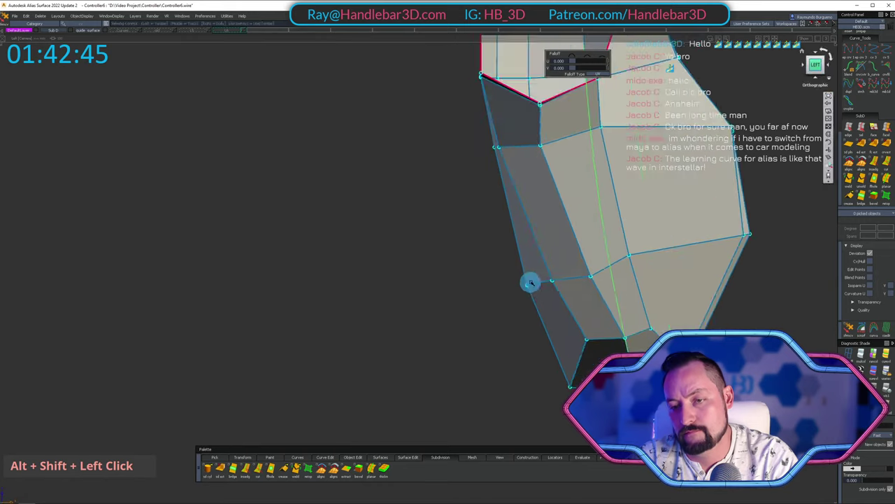
right_click_drag(529, 282, 591, 276, "alt+shift")
middle_click_drag(591, 277, 517, 245, "alt+shift")
left_click_drag(537, 252, 595, 256, "ctrl+shift")
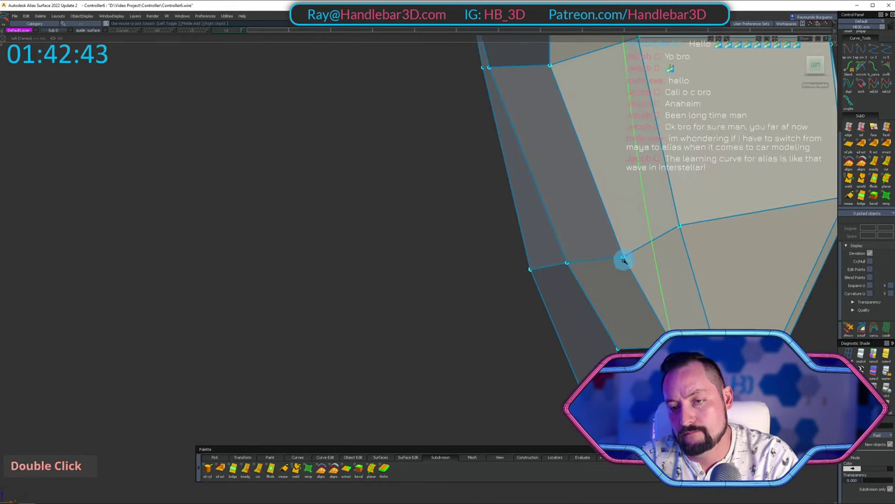
key("z")
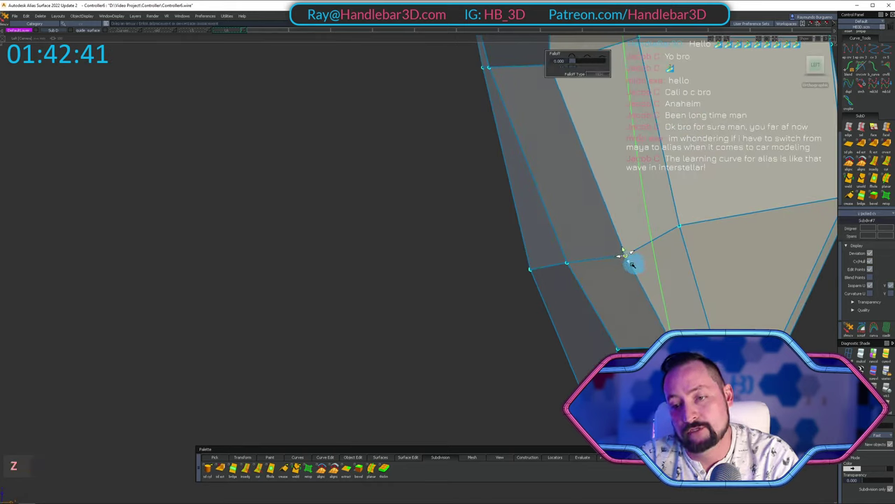
Slide the row's vertex just behind the guide curve down its edge to straighten the row.
right_click_drag(636, 188, 581, 226, "alt+shift")
middle_click_drag(581, 225, 558, 256, "alt+shift")
mouse_move(553, 256)
left_mouse_down("ctrl+shift")
mouse_move(521, 262)
mouse_move(612, 274)
left_mouse_up("ctrl+shift")
middle_click_drag(509, 270, 508, 246, "alt+shift")
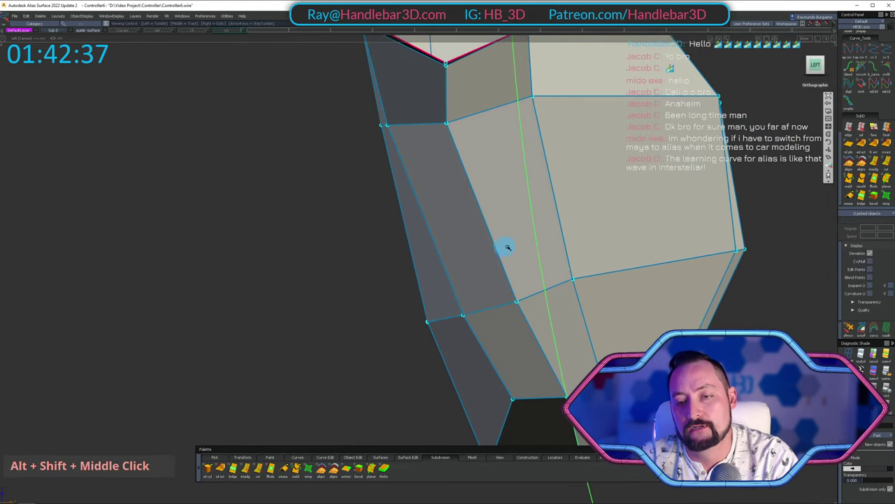
left_click(587, 279, "ctrl+shift")
key("z")
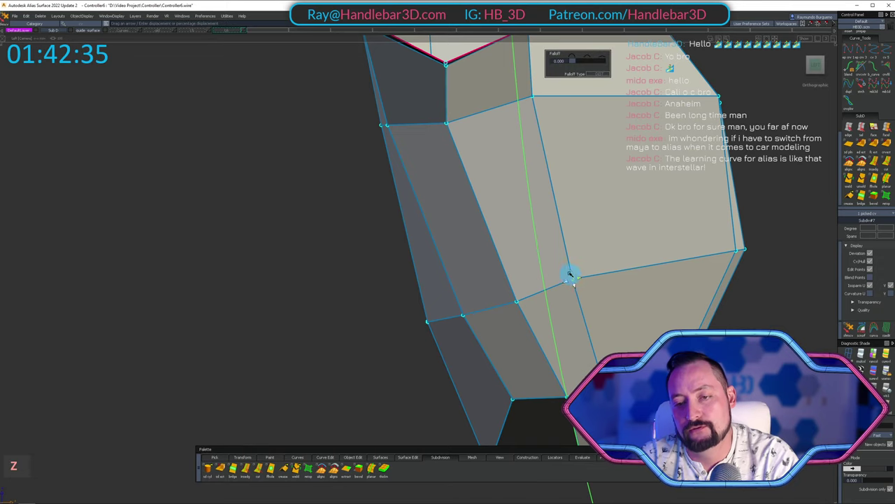
Snap the vertex at the row's rear end onto its neighbour so the two coincide in the left view.
middle_click_drag(720, 265, 703, 290, "alt+shift")
left_click_drag(703, 291, 719, 165, "ctrl+shift")
middle_click_drag(703, 291, 676, 338, "alt+shift")
mouse_move(666, 326)
left_mouse_down("ctrl+shift")
mouse_move(657, 266)
mouse_move(681, 315)
left_mouse_up("ctrl+shift")
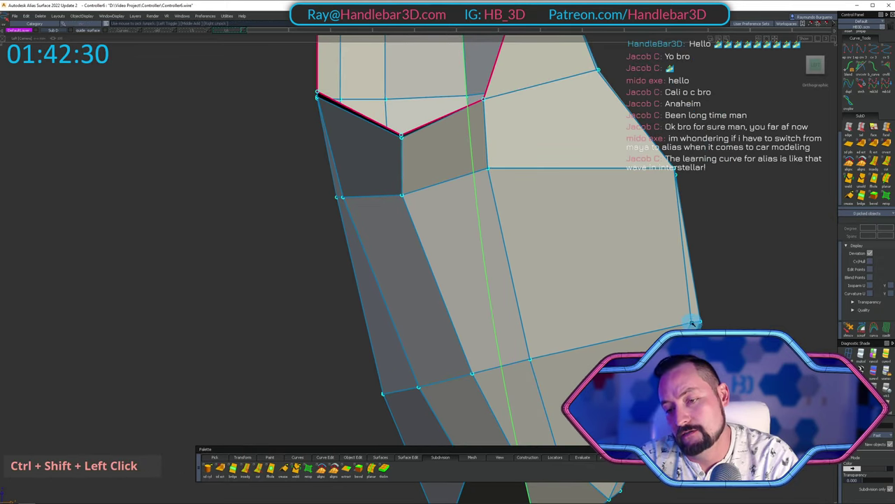
middle_click(709, 319, "ctrl")
middle_click_drag(705, 323, 724, 316, "ctrl+shift")
right_click(724, 312, "ctrl")
Snap the rear vertex just above the grip's tip vertically and horizontally to its neighbour in the left view.
right_click_drag(764, 253, 753, 189, "alt+shift")
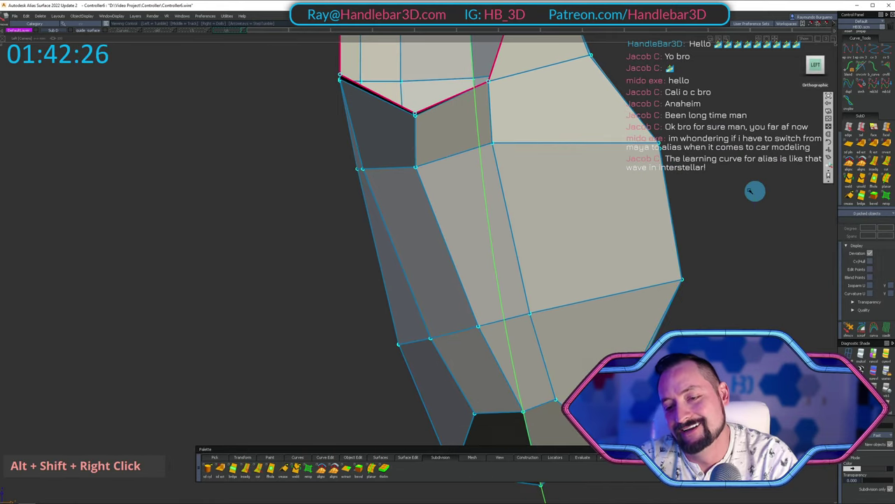
middle_click_drag(754, 190, 630, 280, "alt+shift")
left_click(494, 359, "ctrl+shift")
middle_click_drag(494, 359, 574, 271, "alt+shift")
left_click(553, 355, "ctrl+shift")
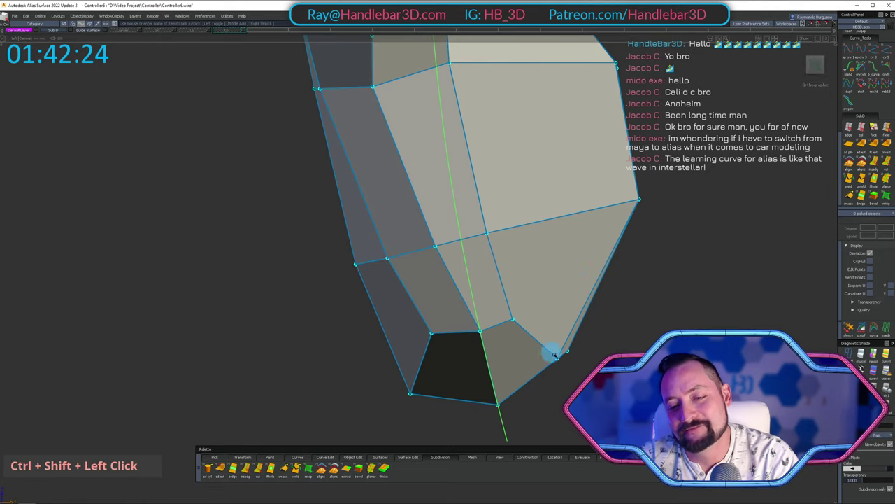
right_click(598, 350, "ctrl")
middle_click(598, 349, "ctrl")
In the back orthographic view, move the dark face's lower outer vertex outward and up, nearly level with its inner neighbour.
right_click_drag(598, 350, 639, 264, "alt+shift")
left_click_drag(640, 264, 432, 267, "alt+shift")
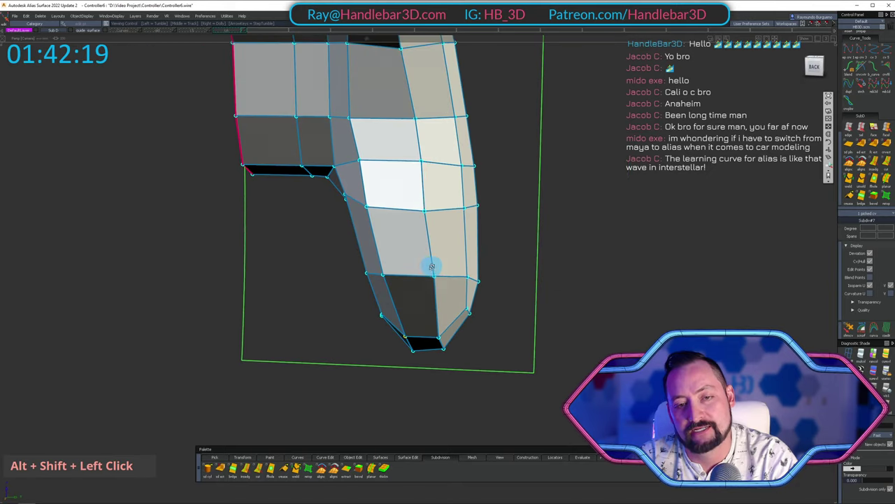
left_click(815, 68, "alt+shift")
middle_click_drag(425, 210, 431, 273, "alt+shift")
right_click_drag(431, 273, 464, 223, "alt+shift")
middle_click_drag(464, 224, 470, 332, "alt+shift")
left_click(440, 236, "ctrl+shift")
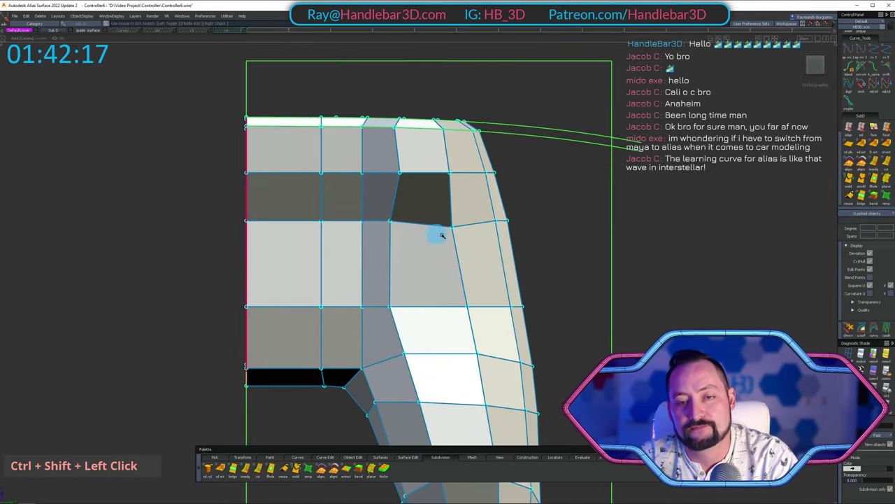
right_click_drag(612, 250, 637, 256, "alt+shift")
middle_click_drag(638, 256, 638, 227, "ctrl+shift")
right_click_drag(638, 226, 646, 219)
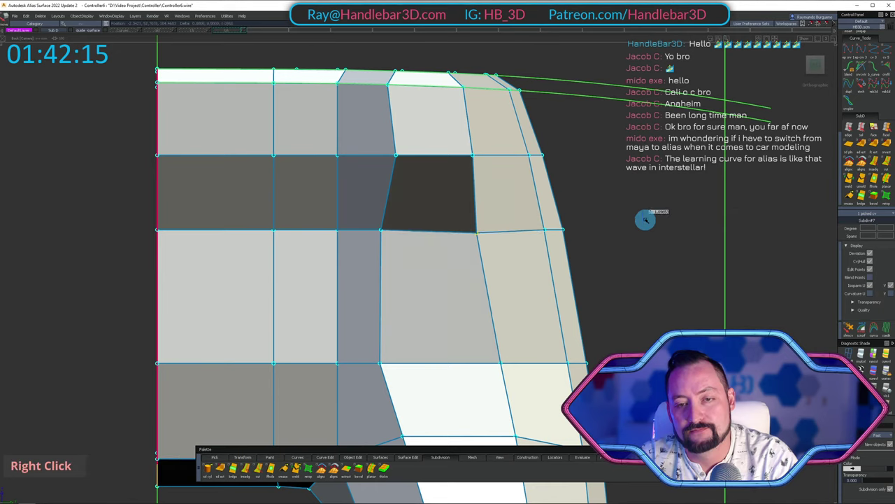
middle_click_drag(646, 220, 669, 212)
Select the next vertex down that column on the back side and move it outward in the back view.
right_click_drag(670, 213, 606, 107, "alt+shift")
middle_click_drag(606, 106, 474, 216, "alt+shift")
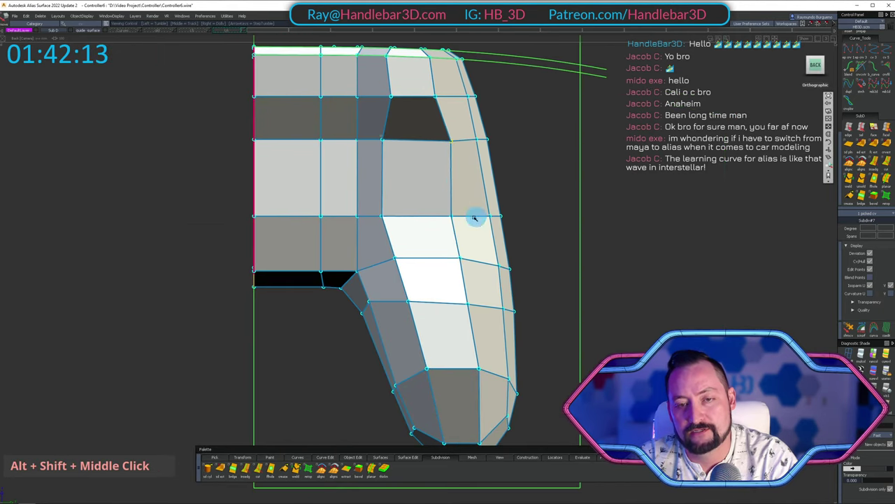
double_click(502, 202, "ctrl+shift")
double_click(449, 217, "ctrl+shift")
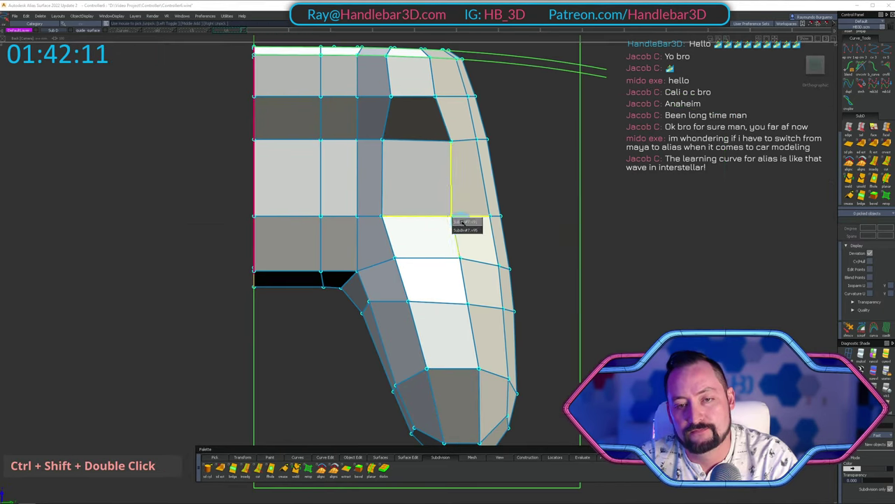
left_click_drag(499, 164, 419, 238, "alt+shift")
left_click_drag(418, 239, 470, 242, "ctrl+shift")
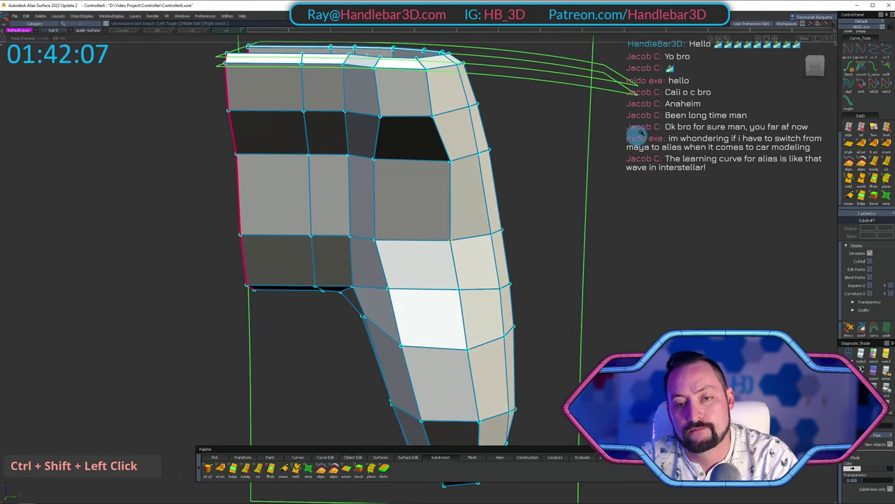
left_click(816, 64)
mouse_move(696, 171)
middle_mouse_down("ctrl+shift")
mouse_move(682, 182)
mouse_move(689, 181)
middle_mouse_up("ctrl+shift")
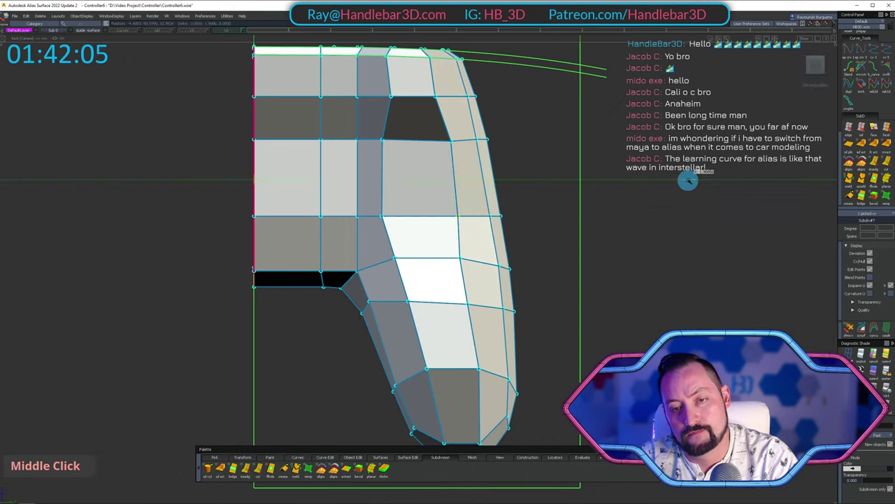
Move the column's vertex between the two white faces further outward to even out the column's flow.
right_click_drag(689, 181, 496, 221, "alt+shift")
left_click(496, 221, "ctrl+shift")
double_click(505, 267, "ctrl+shift")
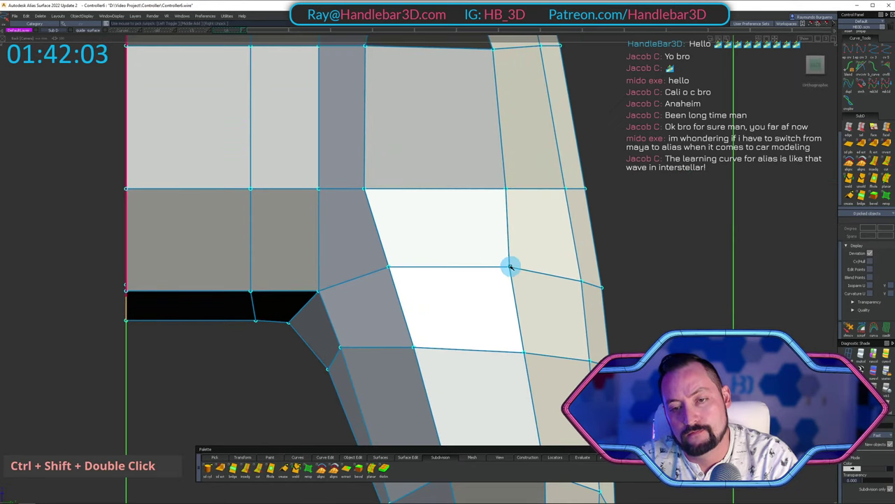
right_click_drag(511, 266, 606, 206, "alt+shift")
middle_click(606, 205, "ctrl+shift")
middle_click(617, 205)
Move the vertex at the lower white face's bottom outer corner slightly outward in the back view.
left_click(528, 234, "ctrl+shift")
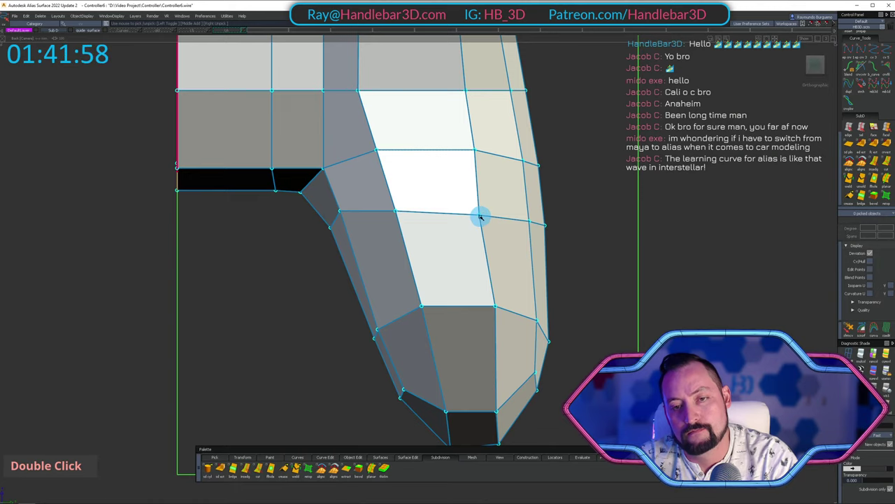
middle_click(595, 217, "ctrl+shift")
middle_click(603, 200)
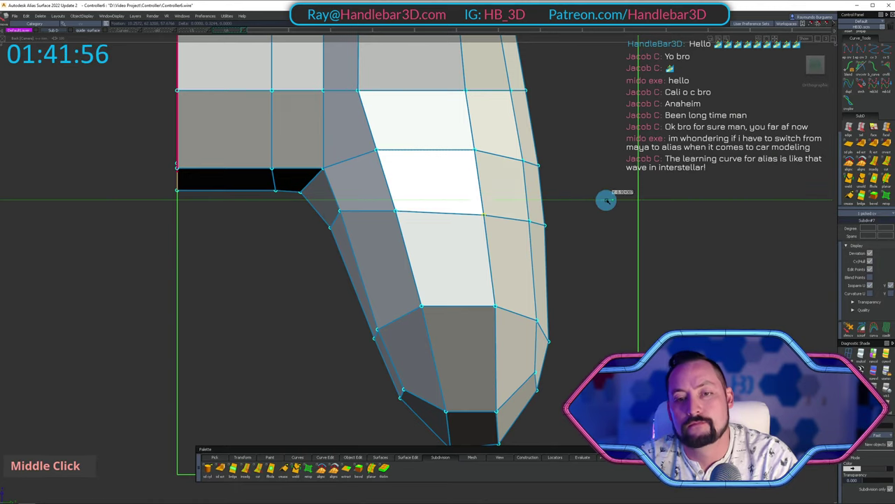
Slide the two stacked inner-rim vertices at the crest of the top opening along their edges.
right_click_drag(606, 201, 457, 196, "alt+shift")
left_click_drag(457, 196, 524, 206, "alt+shift")
right_click_drag(524, 206, 462, 215, "alt+shift")
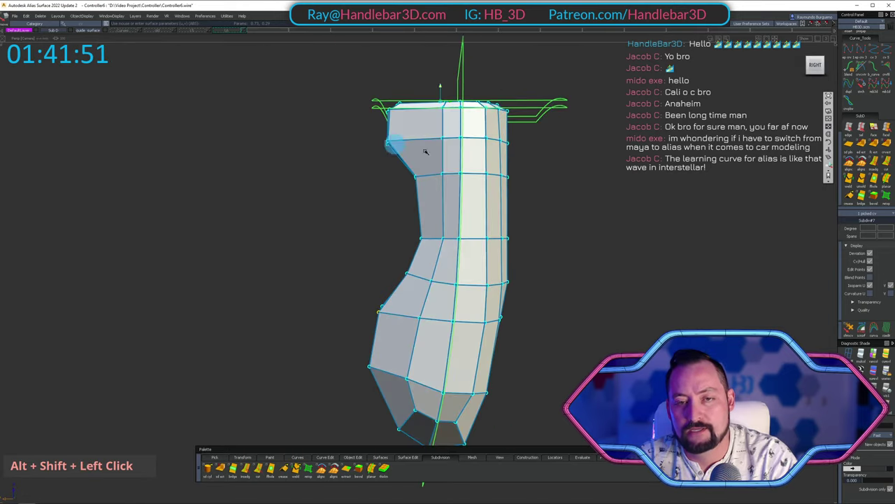
right_click_drag(456, 164, 425, 160, "alt+shift")
middle_click_drag(425, 160, 467, 118, "alt+shift")
left_click_drag(492, 83, 473, 79, "alt+shift")
right_click_drag(473, 80, 509, 129, "alt+shift")
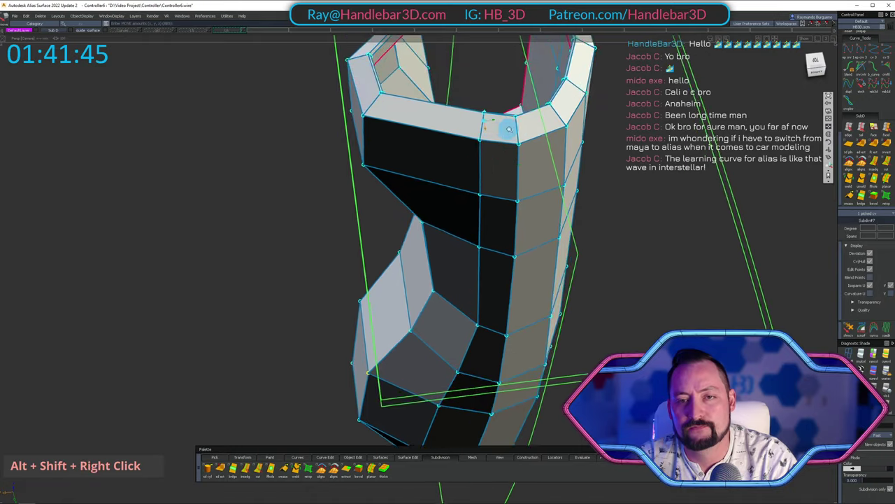
left_click_drag(508, 129, 593, 90, "alt+shift")
right_click_drag(594, 90, 601, 140, "alt+shift")
left_click_drag(601, 140, 467, 103, "alt+shift")
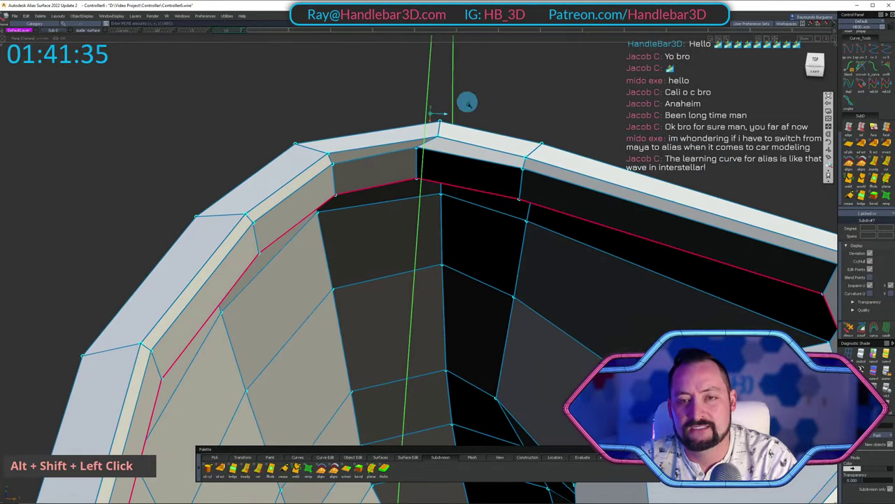
left_click_drag(417, 158, 422, 158, "ctrl+shift")
key("z")
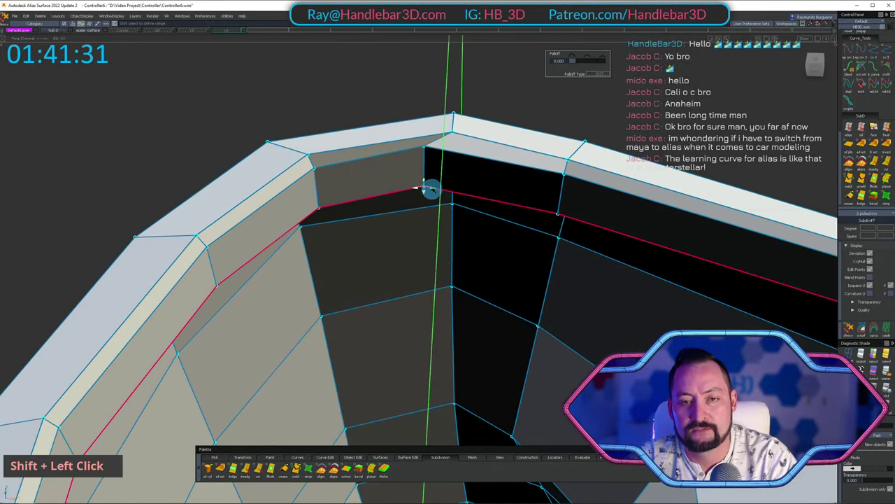
In the top view, move the pair of inner-rim vertices at the opening's outer bend horizontally to even out the rim.
left_click_drag(487, 127, 828, 46, "alt+shift")
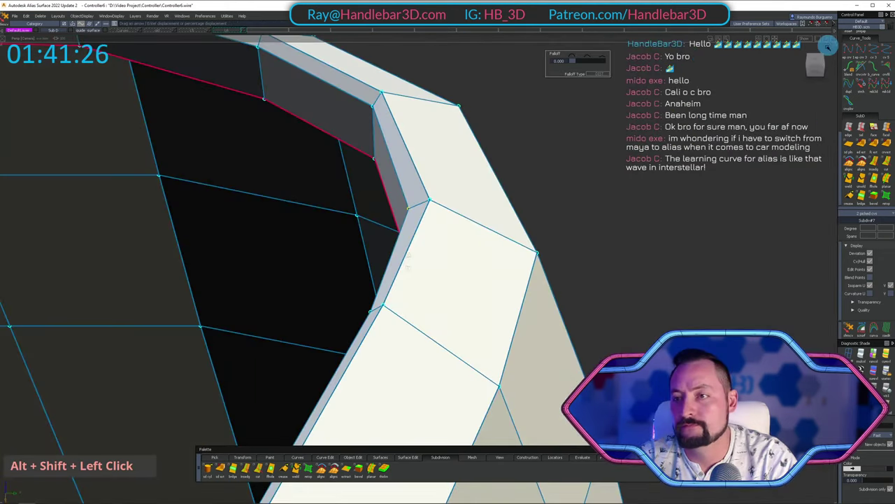
left_click(816, 59, "alt+shift")
middle_click_drag(629, 138, 648, 182, "alt+shift")
right_click_drag(650, 184, 280, 245, "alt+shift")
middle_click_drag(600, 315, 659, 295, "alt+shift")
middle_click_drag(760, 219, 781, 100, "ctrl+shift")
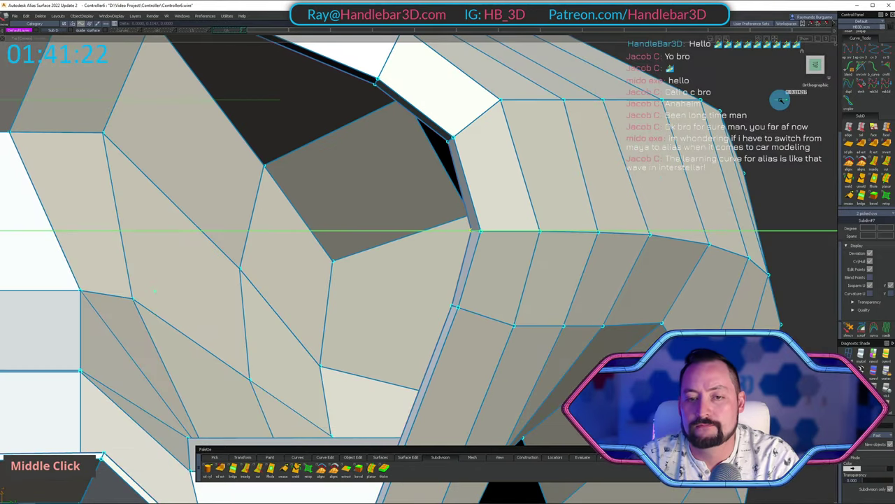
Display the smooth subdivision body and examine how it follows the guide surfaces from several angles.
left_click_drag(596, 220, 568, 144, "ctrl+shift")
right_click_drag(568, 144, 429, 185, "alt+shift")
middle_click_drag(428, 185, 459, 196, "alt+shift")
mouse_move(420, 242)
left_mouse_down("alt+shift")
mouse_move(393, 217)
mouse_move(465, 218)
left_mouse_up("alt+shift")
mouse_move(465, 218)
right_mouse_down("alt+shift")
mouse_move(579, 222)
mouse_move(483, 223)
right_mouse_up("alt+shift")
mouse_move(482, 223)
left_mouse_down("alt+shift")
mouse_move(695, 186)
mouse_move(514, 186)
mouse_move(460, 168)
mouse_move(511, 192)
mouse_move(578, 207)
mouse_move(536, 151)
mouse_move(574, 147)
mouse_move(436, 163)
mouse_move(562, 136)
mouse_move(492, 137)
mouse_move(455, 108)
left_mouse_up("alt+shift")
key("h")
right_click_drag(455, 107, 483, 84, "ctrl+shift")
right_click_drag(483, 84, 538, 56, "alt+shift")
left_click_drag(539, 56, 560, 40, "alt+shift")
right_click_drag(560, 40, 483, 105, "alt+shift")
left_click_drag(483, 105, 483, 213, "alt+shift")
left_click_drag(408, 142, 409, 142, "ctrl+shift")
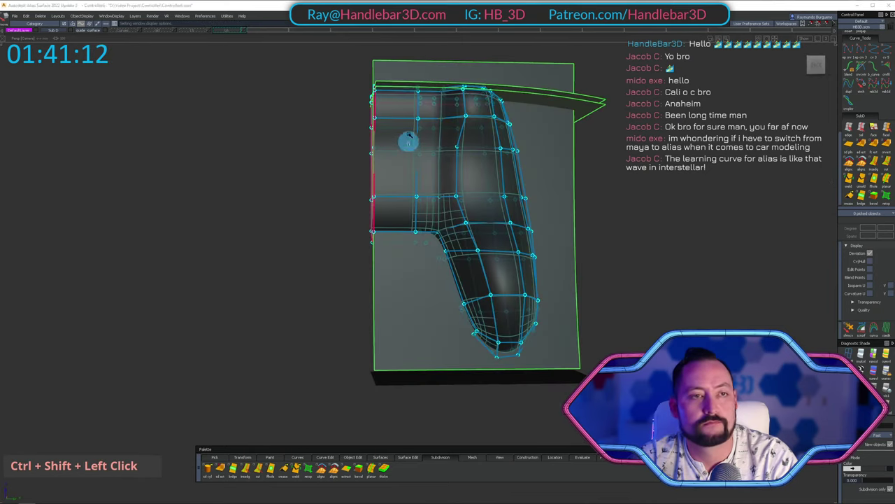
Hide the guide surface layer and save the model as Controller7.
left_click(105, 31)
middle_click_drag(483, 100, 475, 120, "alt+shift")
left_click_drag(476, 120, 217, 165, "alt+shift")
left_click(15, 15)
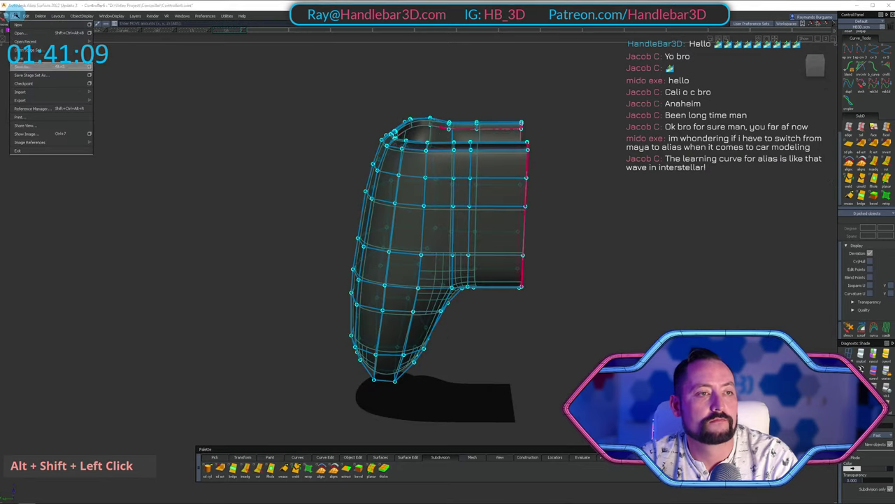
left_click(27, 58)
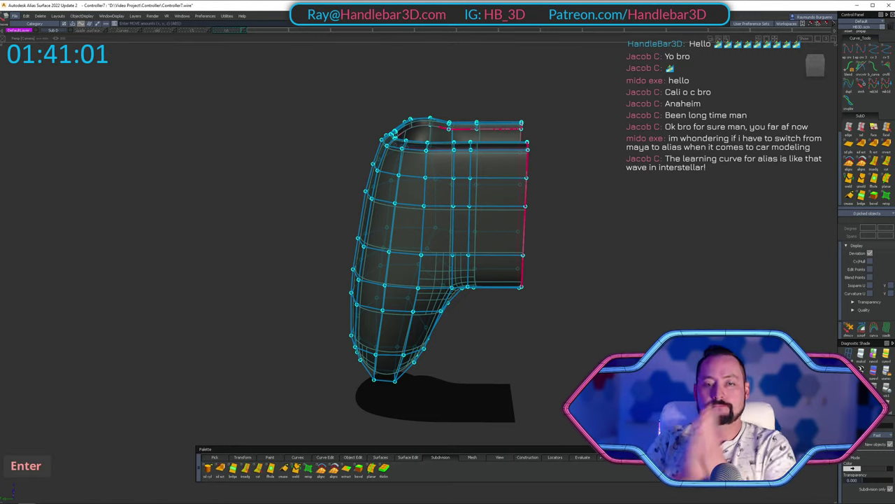
Examine the smoothed grip's back side and the rim around the top opening.
left_click_drag(475, 143, 375, 156, "alt+shift")
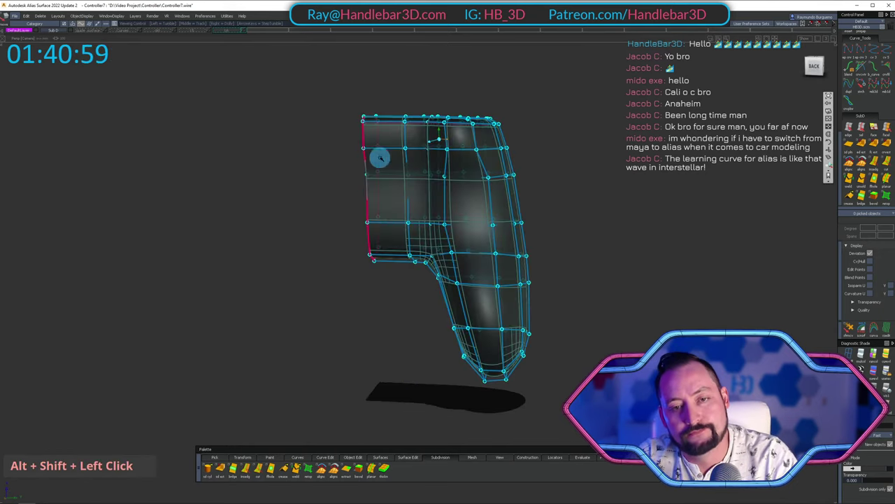
right_click_drag(376, 156, 426, 138, "alt+shift")
scroll(485, 140, "up", 2, "alt+shift")
left_click_drag(485, 140, 406, 140, "alt+shift")
right_click_drag(406, 140, 424, 126, "alt+shift")
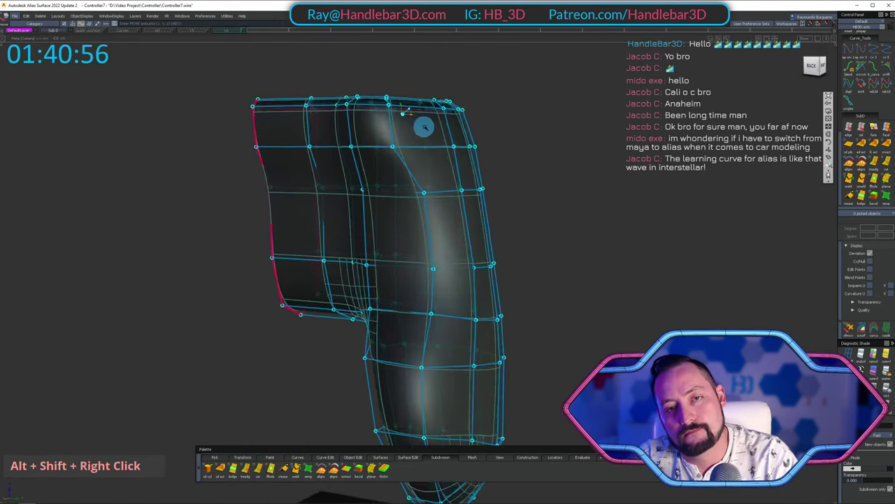
middle_click_drag(424, 126, 448, 174, "alt+shift")
left_click_drag(447, 175, 509, 116, "alt+shift")
left_click_drag(408, 100, 326, 88, "alt+shift")
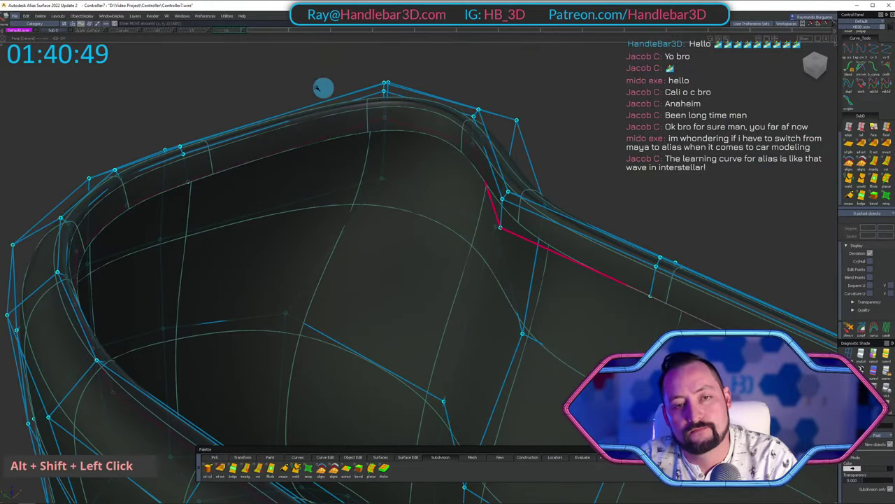
Select the four rim vertices at the opening's upper outer corner and shift them horizontally in the top view.
right_click_drag(371, 182, 464, 221, "alt+shift")
left_click_drag(463, 222, 760, 87, "alt+shift")
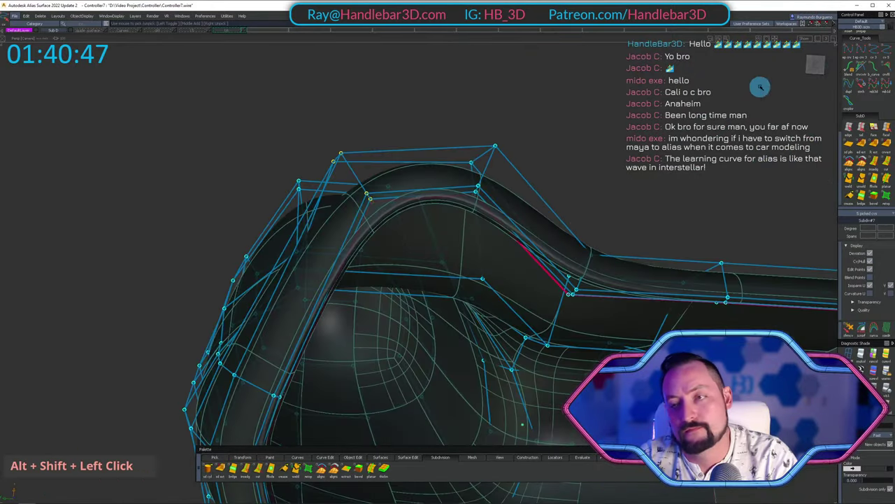
left_click(818, 63, "alt+shift")
right_click_drag(609, 144, 496, 164, "alt+shift")
middle_click_drag(496, 164, 473, 148, "alt+shift")
middle_click_drag(473, 147, 470, 103, "ctrl+shift")
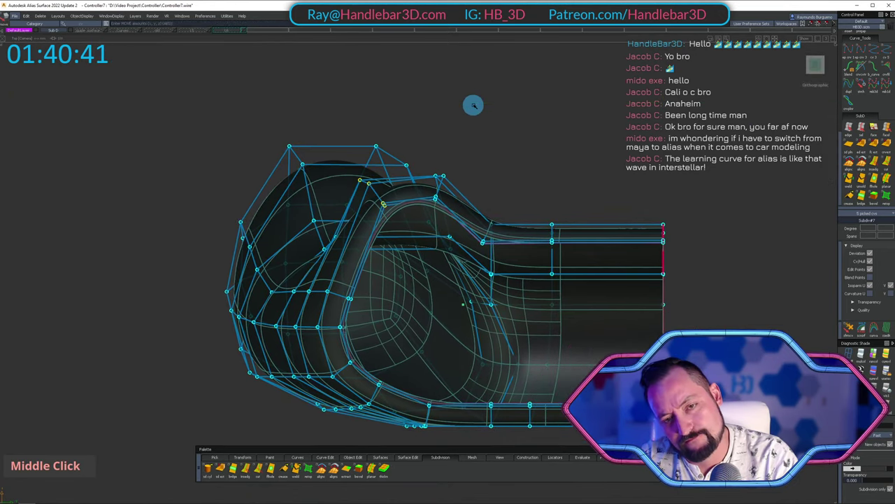
right_click_drag(479, 103, 466, 124, "alt+shift")
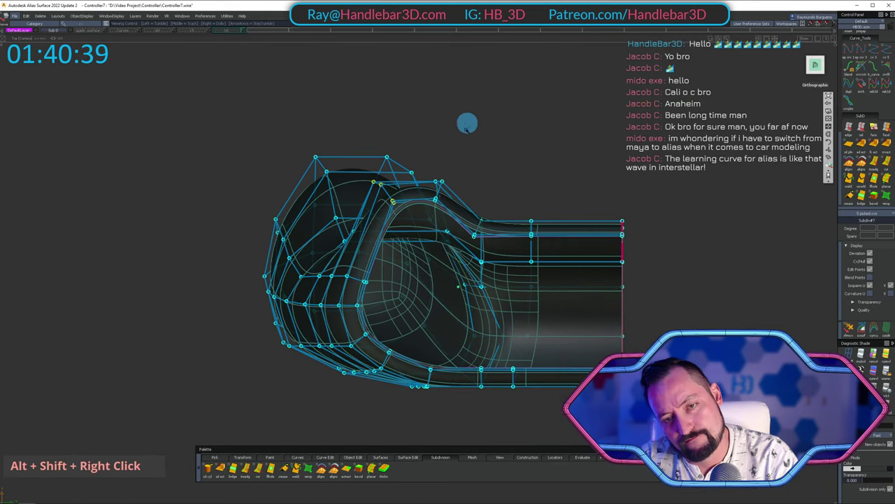
left_click_drag(470, 140, 486, 195, "ctrl+shift")
Examine the smoothed grip's side profile and surface flow from several angles.
right_click_drag(522, 158, 516, 163, "alt+shift")
middle_click_drag(516, 163, 476, 127, "alt+shift")
left_click_drag(463, 197, 560, 178, "alt+shift")
middle_click_drag(560, 178, 350, 105, "alt+shift")
left_click_drag(350, 105, 311, 202, "alt+shift")
right_click_drag(308, 202, 359, 174, "alt+shift")
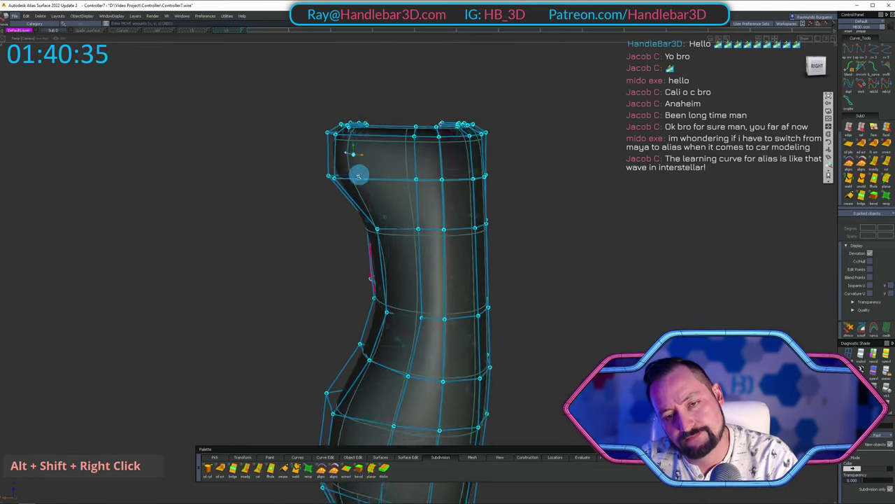
middle_click_drag(359, 174, 393, 210, "alt+shift")
left_click_drag(394, 209, 356, 141, "alt+shift")
In the left view, move the vertex just below the red boundary's lowest point horizontally toward the grip's bulging side.
middle_click_drag(356, 143, 362, 163, "alt+shift")
left_click(814, 62)
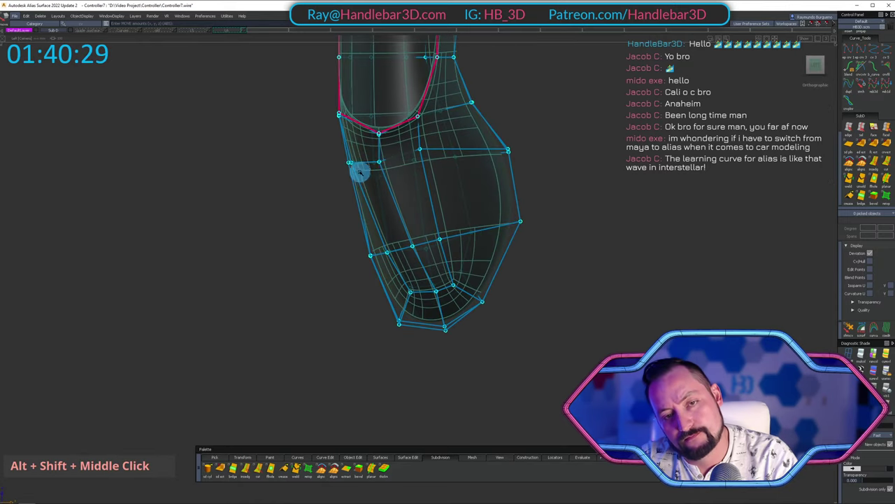
left_click_drag(360, 172, 419, 176, "ctrl+shift")
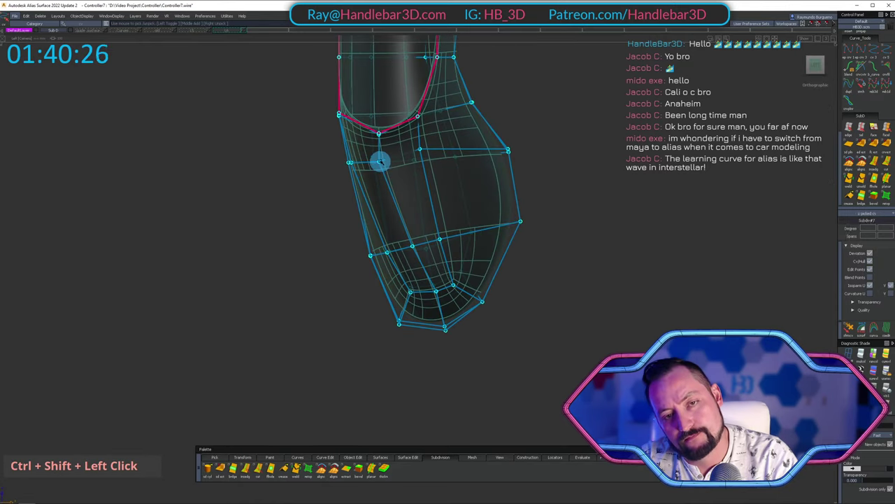
middle_click_drag(260, 201, 267, 203)
right_click_drag(279, 228, 374, 184, "alt+shift")
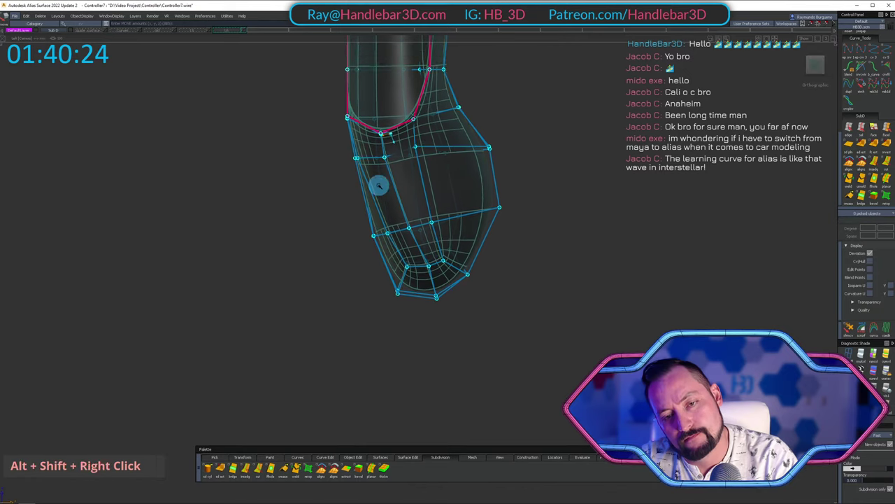
Select the tip's lower corner vertices on the grip's straighter side and move them horizontally inward in the left view.
middle_click_drag(374, 184, 332, 179, "alt+shift")
left_click_drag(319, 265, 370, 319, "ctrl+shift")
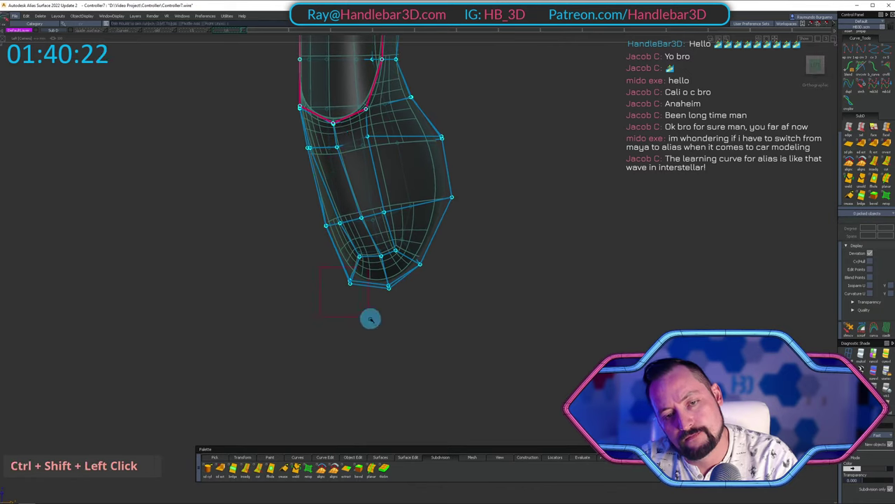
middle_click_drag(349, 317, 356, 345)
right_click_drag(356, 346, 423, 218, "alt+shift")
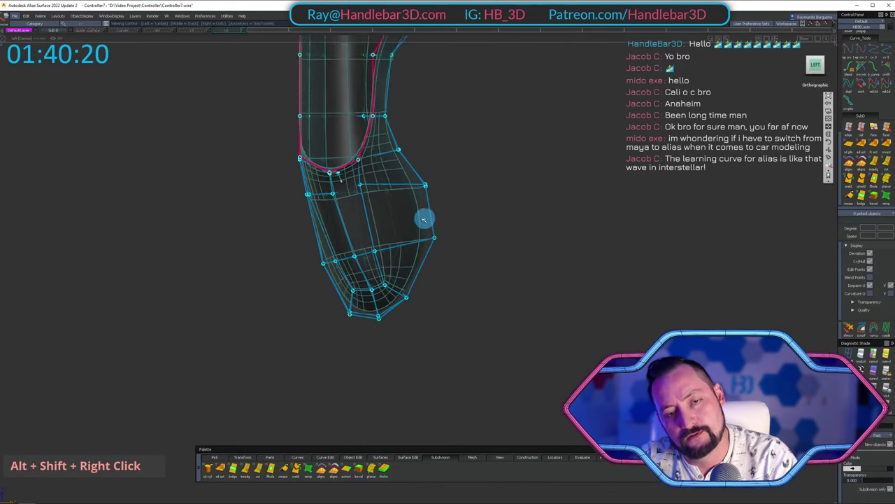
middle_click_drag(423, 217, 290, 266, "alt+shift")
right_click_drag(290, 266, 440, 260, "alt+shift")
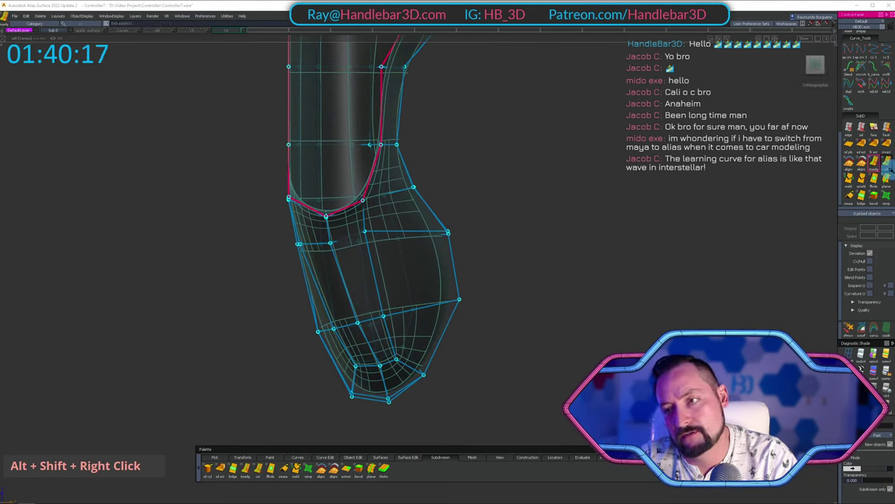
Insert an edge loop around the grip about midway between the two vertex rows above the tip.
double_click(887, 162)
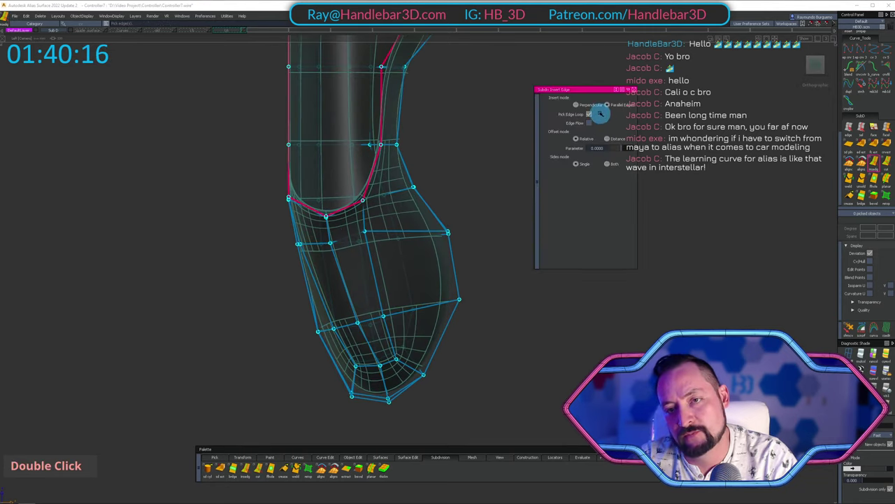
left_click(632, 89)
left_click_drag(377, 260, 387, 277)
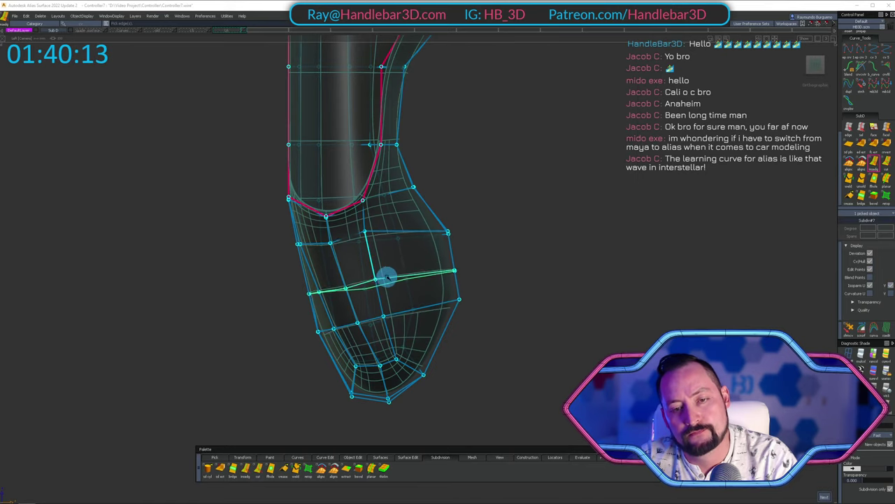
middle_click_drag(485, 276, 525, 290, "alt+shift")
Show the faceted control cage and move the new row's vertices on the bulging side outward in the left view.
left_click(887, 371, "ctrl+shift")
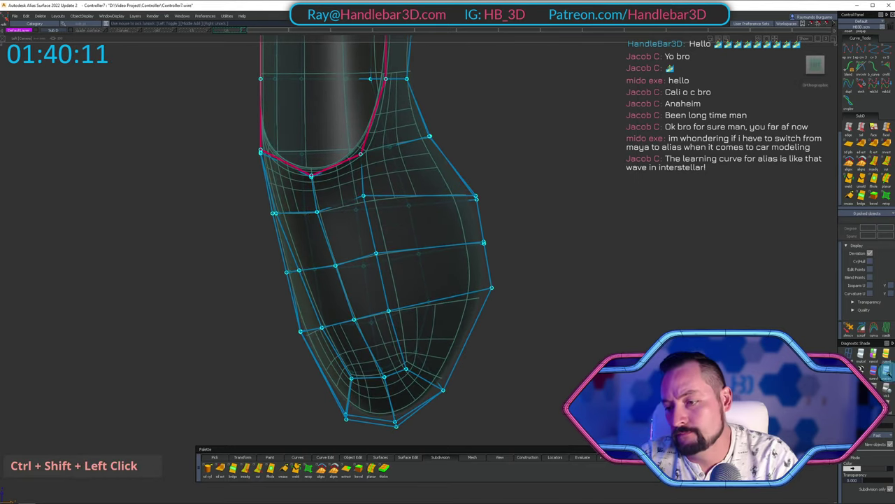
key("alt+b")
middle_click_drag(489, 219, 499, 222, "alt+shift")
left_click_drag(489, 235, 514, 245, "shift")
middle_click_drag(533, 236, 554, 234, "ctrl+shift")
Move the new row's three vertex columns on the grip's straighter side slightly outward in the left view.
left_click_drag(321, 337, 293, 262, "ctrl+shift")
left_click_drag(269, 247, 356, 288, "shift")
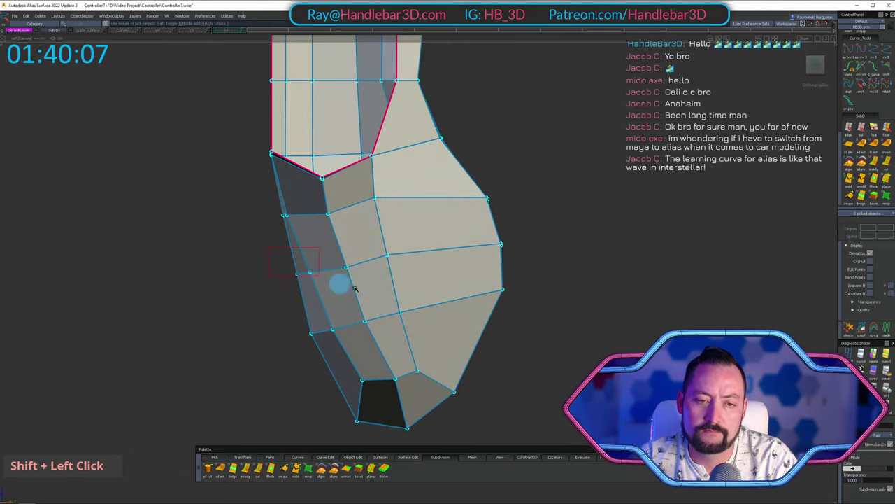
middle_click(236, 272)
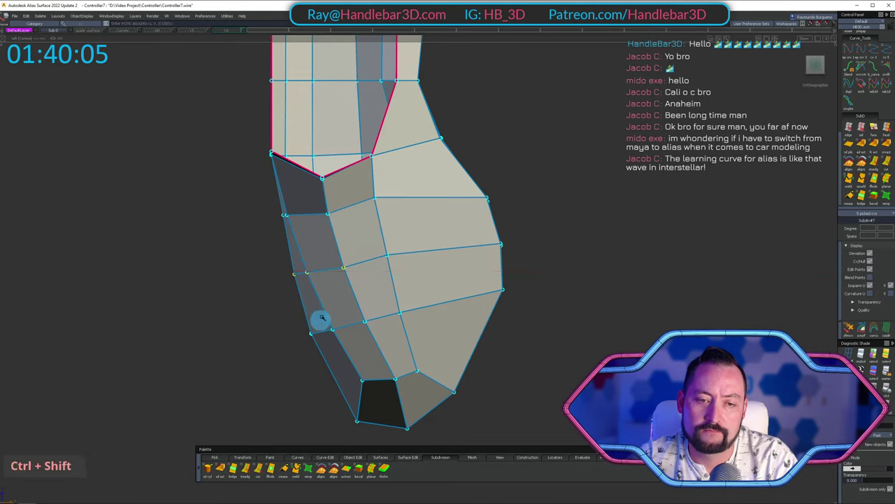
Slide the new row's middle vertex on the grip's outer side up along its edge to even out the row.
middle_click_drag(321, 319, 378, 240, "alt+shift")
left_click(378, 240, "ctrl+shift")
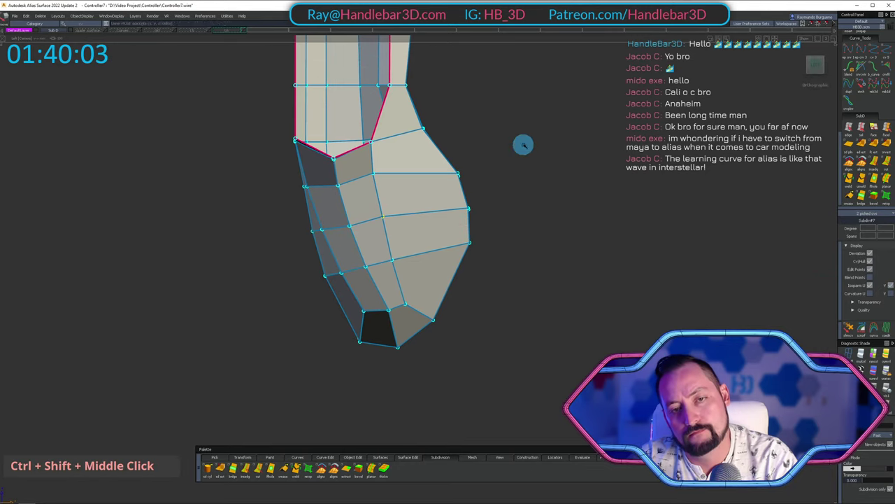
left_click_drag(524, 144, 273, 210, "alt+shift")
left_click(294, 236, "ctrl+shift")
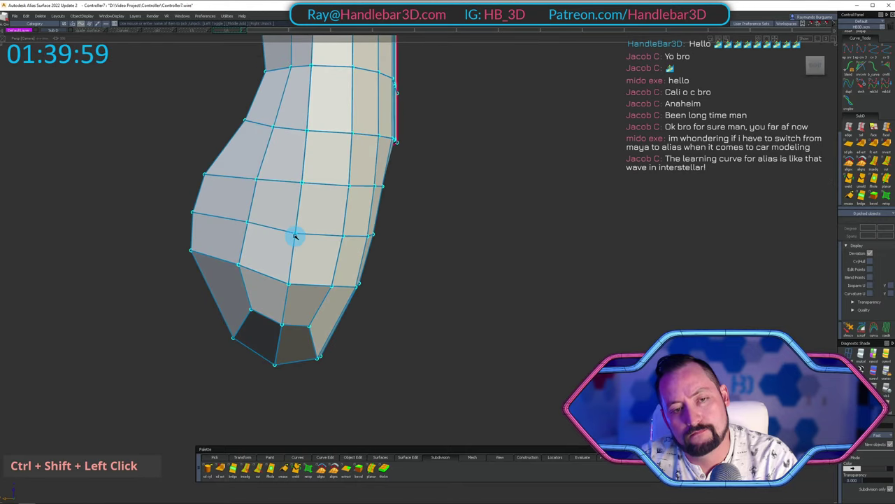
key("z")
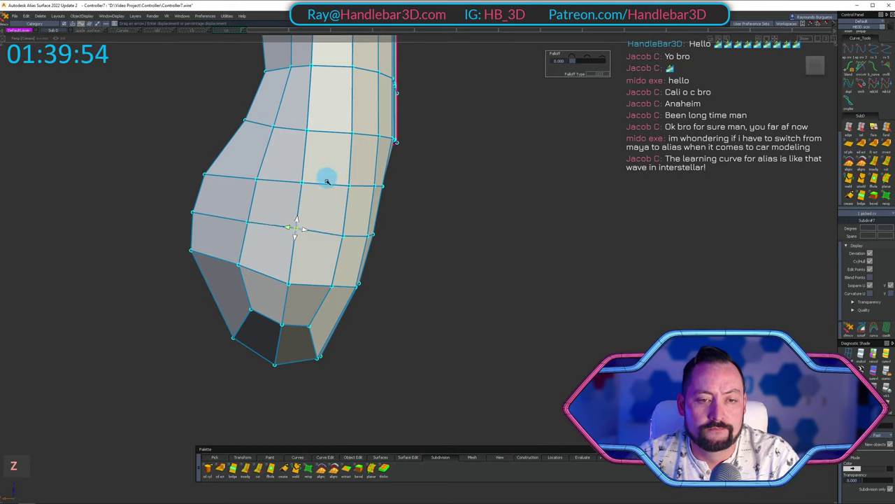
Examine the adjusted vertex rows around the grip from several angles and in the back view.
right_click_drag(326, 194, 373, 176, "alt+shift")
middle_click_drag(373, 175, 280, 254, "alt+shift")
left_click_drag(280, 254, 256, 284, "alt+shift")
middle_click_drag(256, 284, 329, 230, "alt+shift")
left_click_drag(330, 230, 349, 210, "alt+shift")
right_click_drag(349, 210, 370, 196, "alt+shift")
middle_click_drag(371, 195, 494, 228, "alt+shift")
left_click_drag(494, 228, 466, 175, "alt+shift")
right_click_drag(466, 176, 472, 278, "alt+shift")
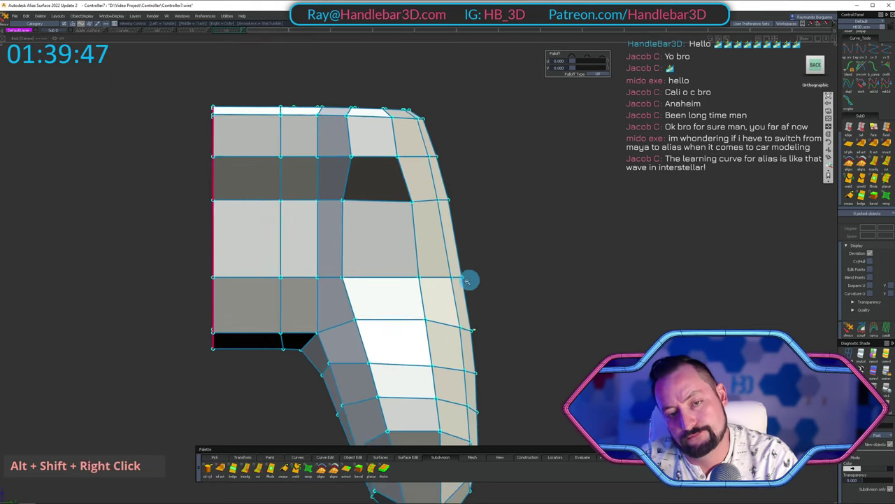
In the back view, move the dark face's upper inner vertex inward, nearly in line with the vertex below it.
middle_click_drag(472, 277, 361, 182, "alt+shift")
right_click_drag(362, 182, 412, 191, "alt+shift")
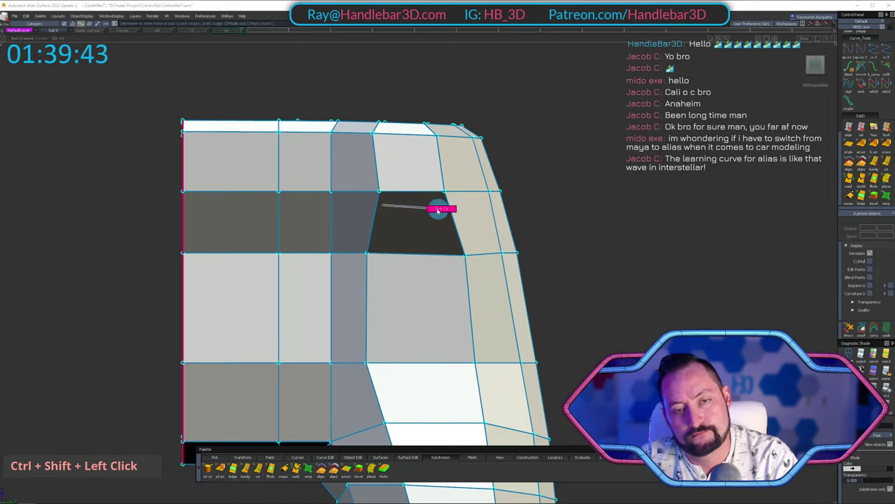
middle_click_drag(557, 200, 568, 162, "ctrl+shift")
middle_click_drag(580, 150, 588, 145)
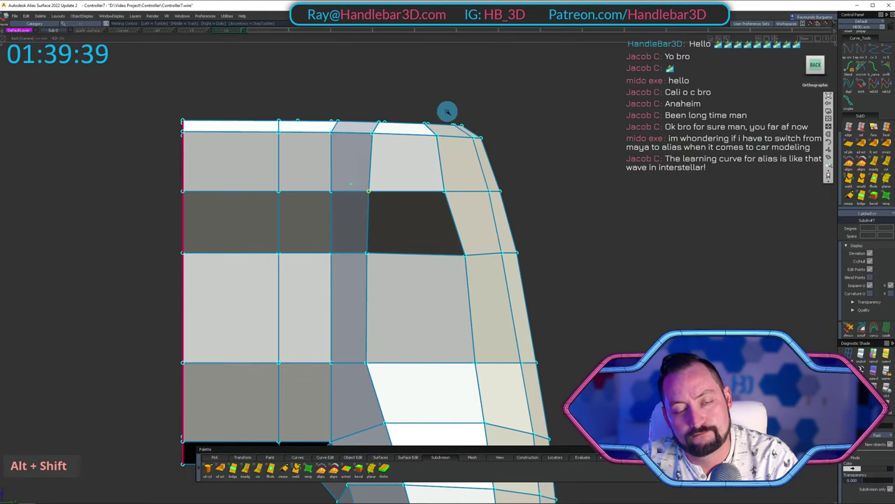
In the back view, move the three vertices on the outer edge of the face above the dark face slightly outward.
mouse_move(448, 112)
left_mouse_down("alt+shift")
mouse_move(408, 188)
mouse_move(537, 201)
mouse_move(346, 162)
mouse_move(392, 189)
mouse_move(268, 174)
mouse_move(397, 123)
mouse_move(387, 86)
left_mouse_up("alt+shift")
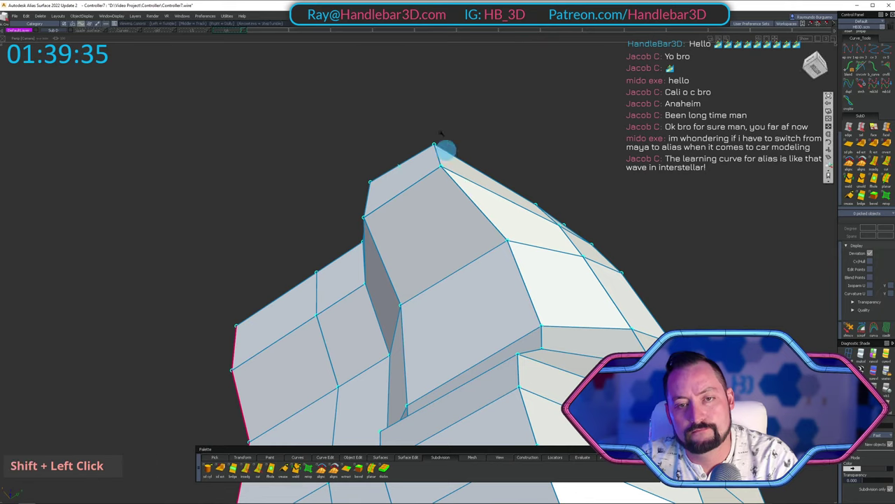
mouse_move(444, 147)
left_mouse_down("alt+shift")
mouse_move(415, 260)
mouse_move(422, 122)
left_mouse_up("alt+shift")
left_click_drag(459, 186, 461, 166, "ctrl+shift")
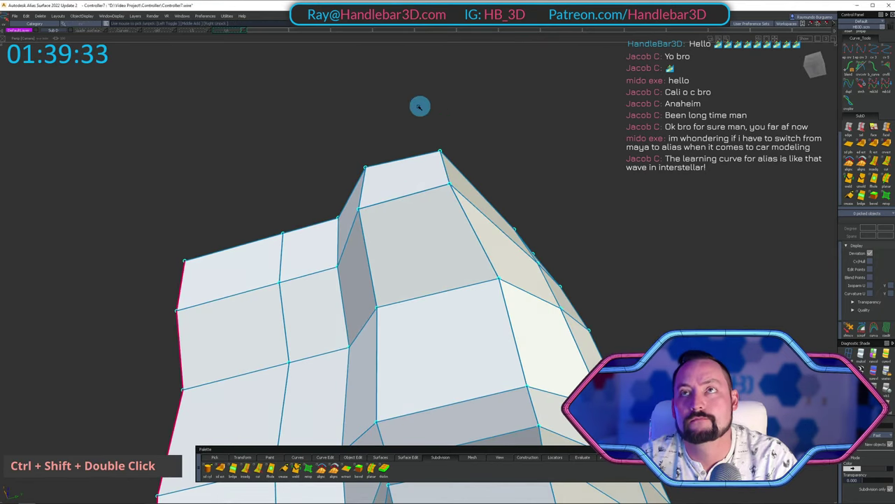
left_click_drag(408, 98, 485, 228)
left_click_drag(448, 126, 540, 164, "alt+shift")
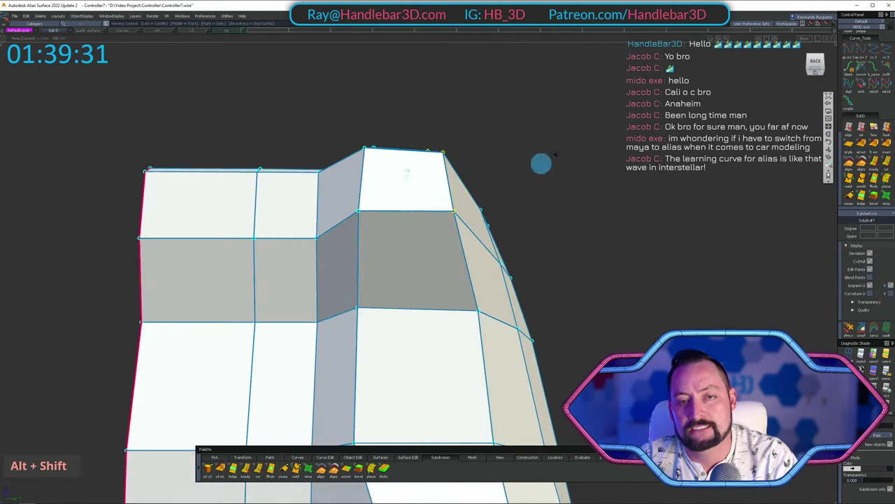
middle_click_drag(765, 94, 644, 176, "alt+shift")
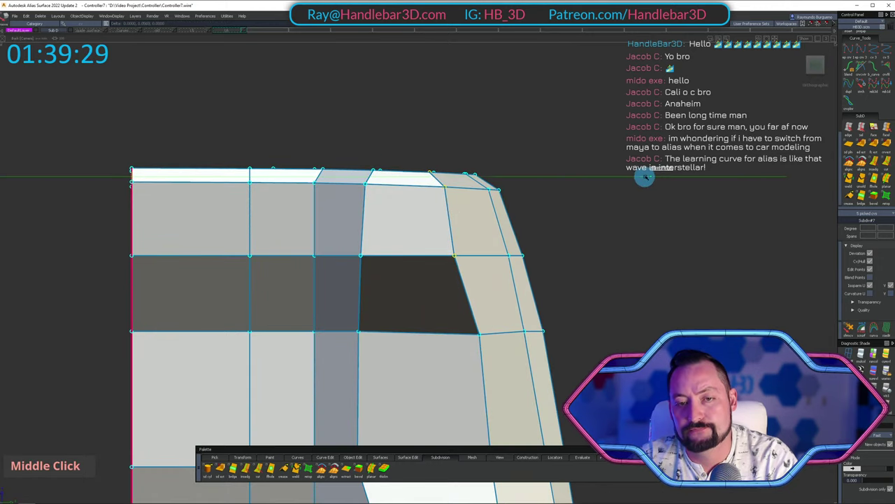
right_click_drag(652, 178, 556, 135, "alt+shift")
middle_click_drag(555, 136, 529, 104, "alt+shift")
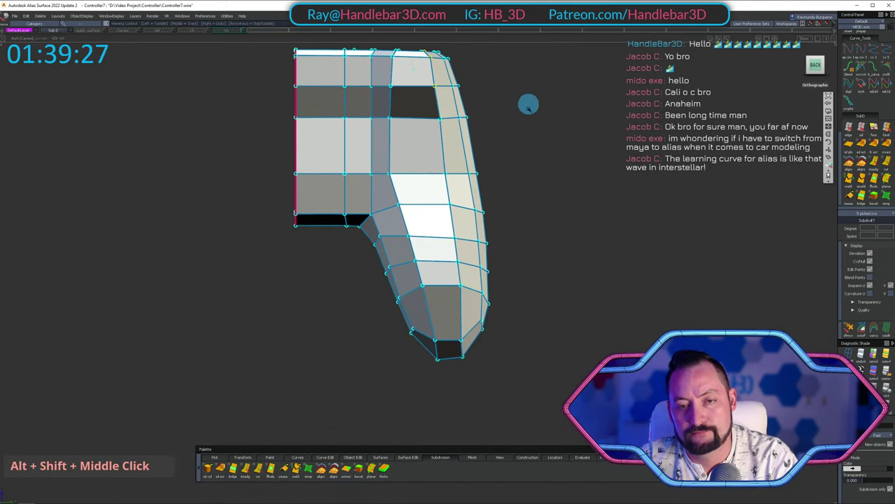
In the right view, select the vertices of the slanted row just above the faces that close the grip's tip.
mouse_move(529, 104)
left_mouse_down("alt+shift")
mouse_move(101, 133)
mouse_move(420, 156)
left_mouse_up("alt+shift")
left_click_drag(420, 155, 424, 131, "ctrl+shift")
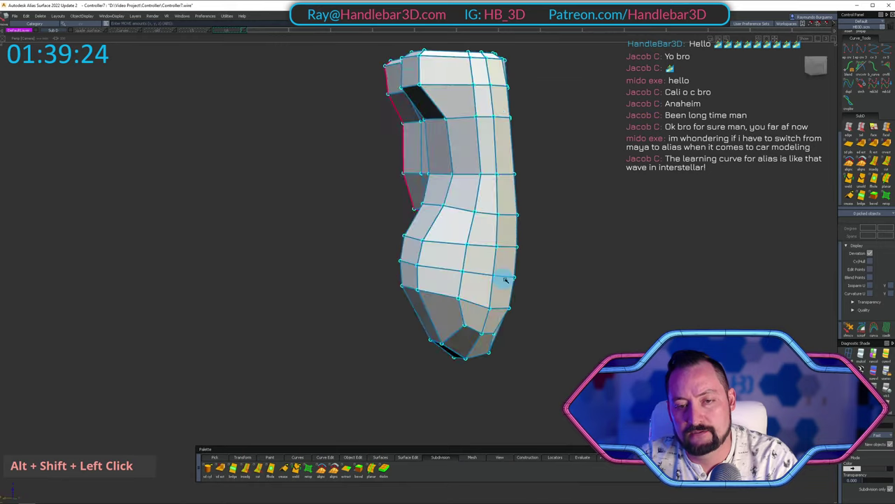
left_click_drag(630, 175, 651, 188, "alt+shift")
left_click(813, 68, "alt+shift")
middle_click_drag(503, 266, 536, 212, "alt+shift")
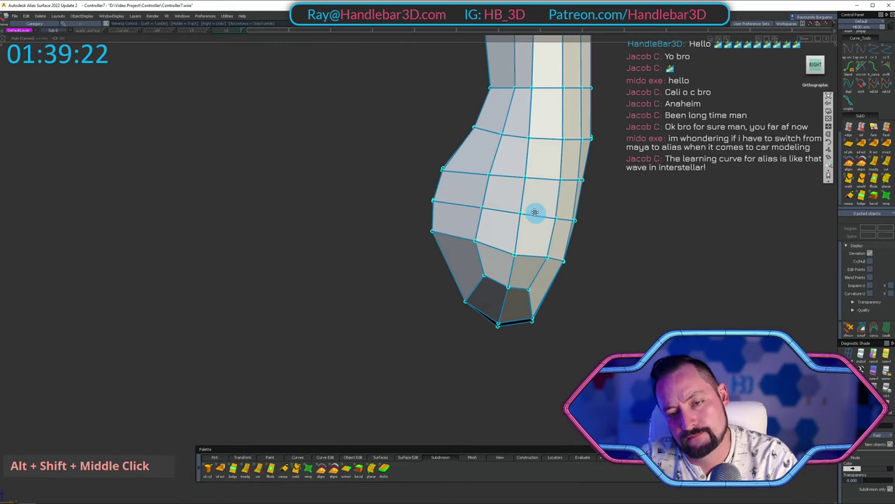
left_click_drag(533, 213, 475, 242, "ctrl+shift")
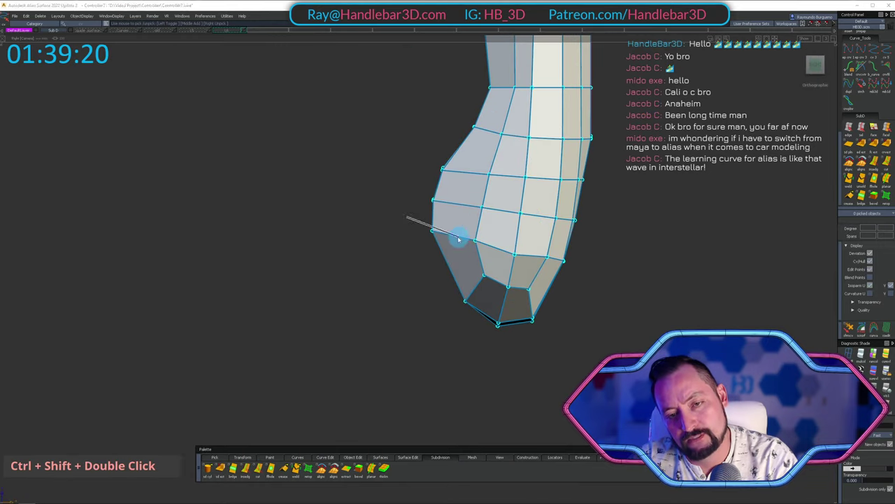
Shift three successive rows of vertices along the lower grip's bulging outer edge slightly inward, toward the body.
middle_click_drag(370, 250, 381, 251)
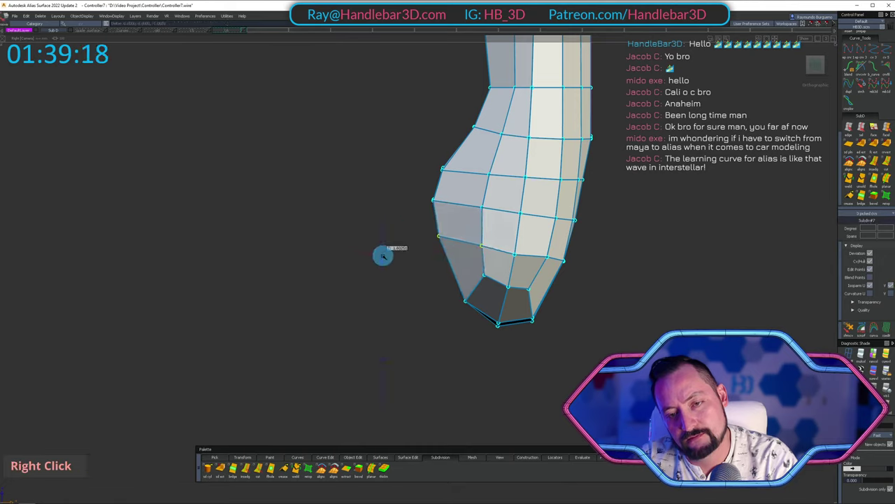
left_click_drag(405, 278, 458, 210, "ctrl+shift")
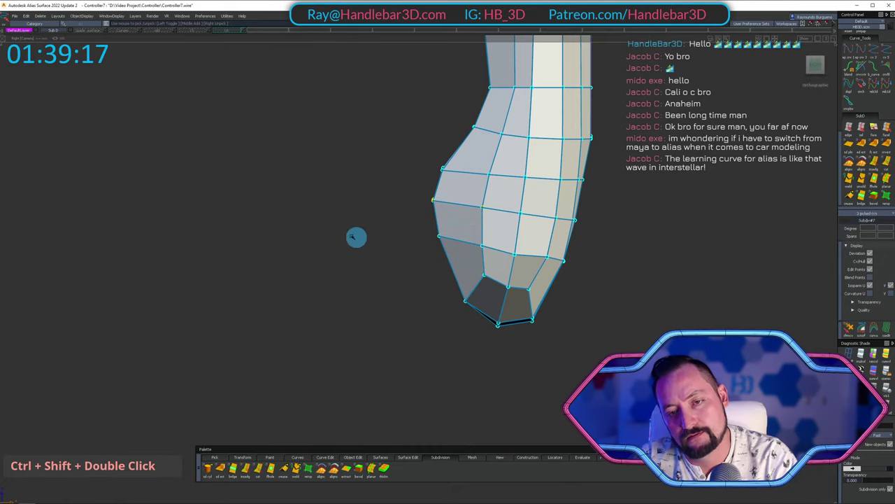
middle_click_drag(361, 200, 356, 242)
left_click_drag(363, 249, 371, 203, "ctrl+shift")
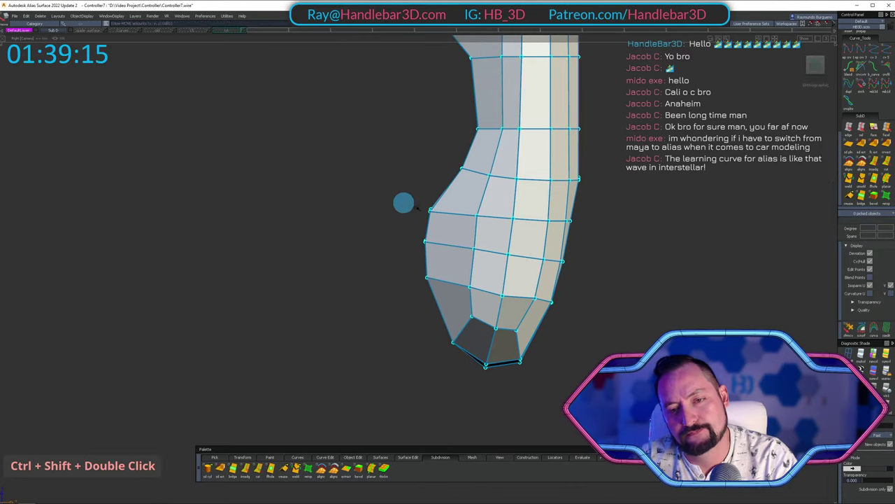
left_click_drag(491, 225, 492, 226)
middle_click_drag(374, 213, 374, 193, "ctrl+shift")
middle_click_drag(375, 193, 379, 194)
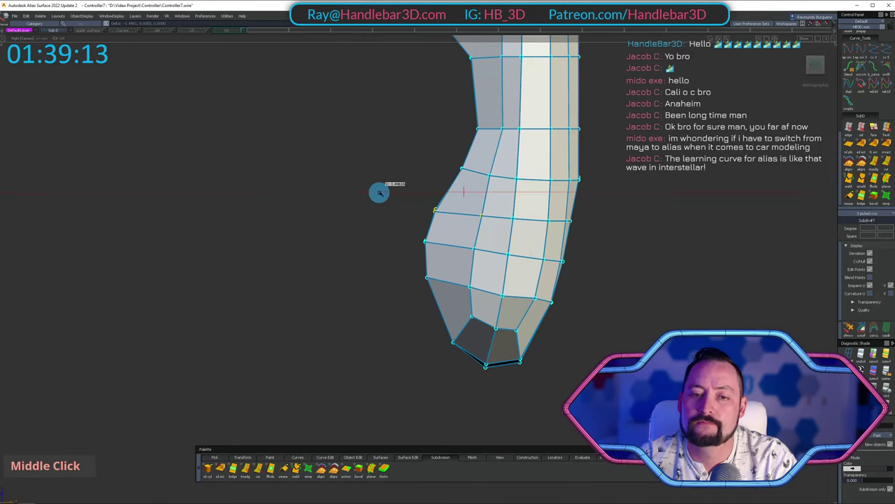
right_click_drag(427, 201, 370, 214, "alt+shift")
middle_click_drag(379, 225, 352, 274, "alt+shift")
right_click_drag(384, 204, 485, 200, "alt+shift")
middle_click_drag(486, 200, 491, 265, "alt+shift")
left_click_drag(385, 188, 388, 143, "ctrl+shift")
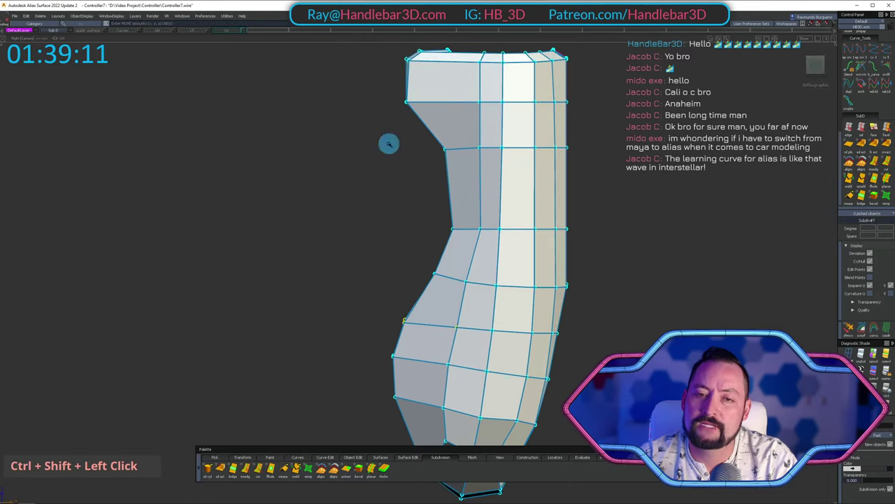
double_click(423, 136, "ctrl+shift")
middle_click_drag(408, 193, 412, 156)
key("ctrl+z")
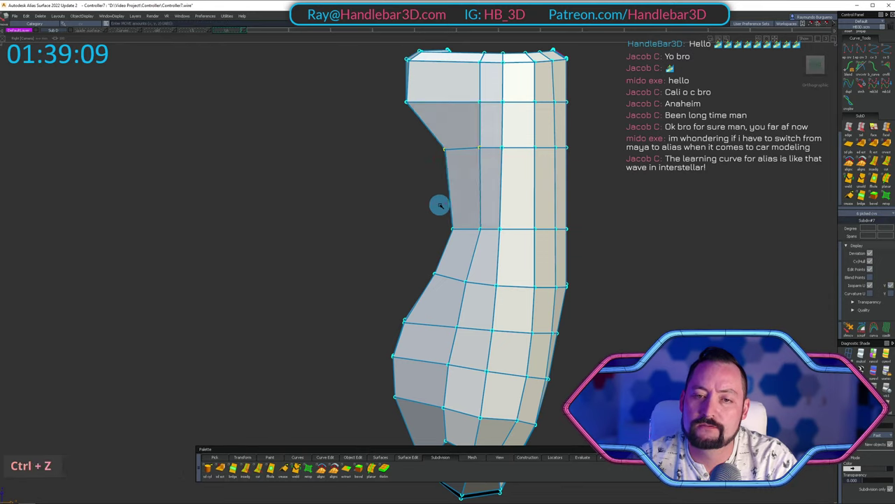
Move the outer edge vertices at the upper end of the narrow neck slightly inward.
double_click(413, 160, "ctrl+shift")
left_click_drag(446, 170, 446, 170)
middle_click_drag(400, 191, 401, 160, "ctrl+shift")
middle_click_drag(401, 162, 405, 163)
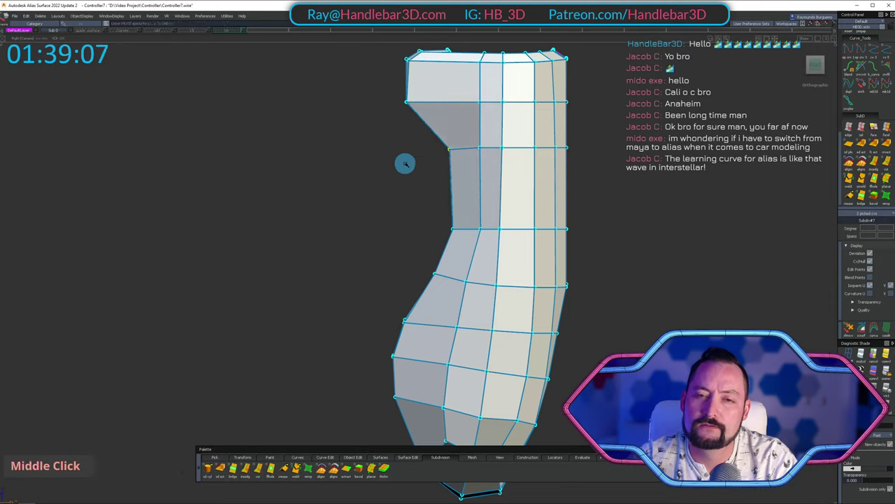
In the right side view, move the vertices at the top flange's lower outer corner inward to turn the step into a slope.
right_click_drag(404, 160, 358, 155, "alt+shift")
middle_click_drag(357, 156, 374, 220, "alt+shift")
left_click_drag(374, 220, 376, 200, "ctrl+shift")
left_click_drag(417, 149, 657, 126, "alt+shift")
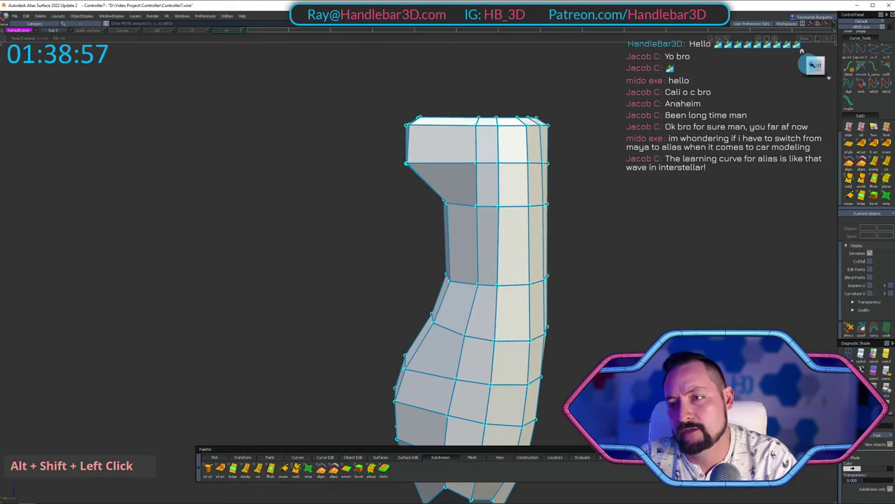
left_click(812, 65, "alt+shift")
right_click_drag(356, 161, 403, 172, "alt+shift")
middle_click_drag(404, 172, 452, 182, "alt+shift")
left_click_drag(382, 169, 450, 198, "ctrl+shift")
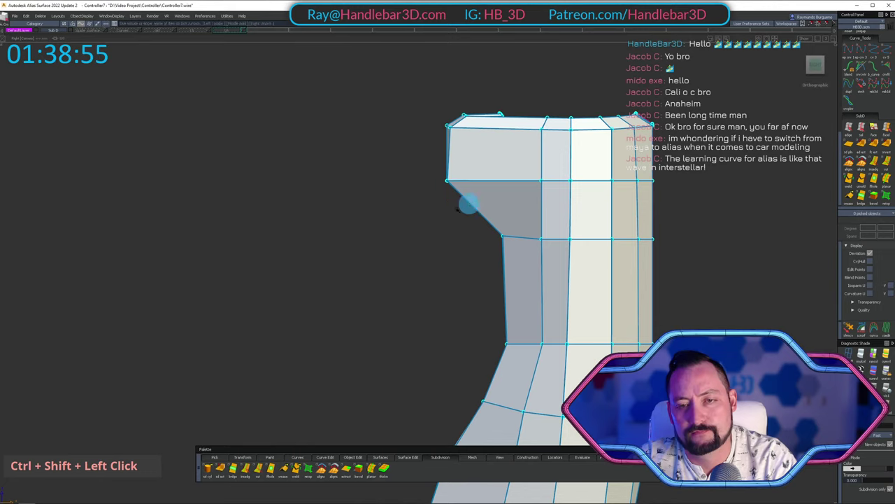
middle_click(406, 195)
left_click_drag(407, 173, 498, 212, "ctrl+shift")
middle_click_drag(494, 211, 406, 207, "ctrl+shift")
middle_click_drag(387, 207, 392, 207)
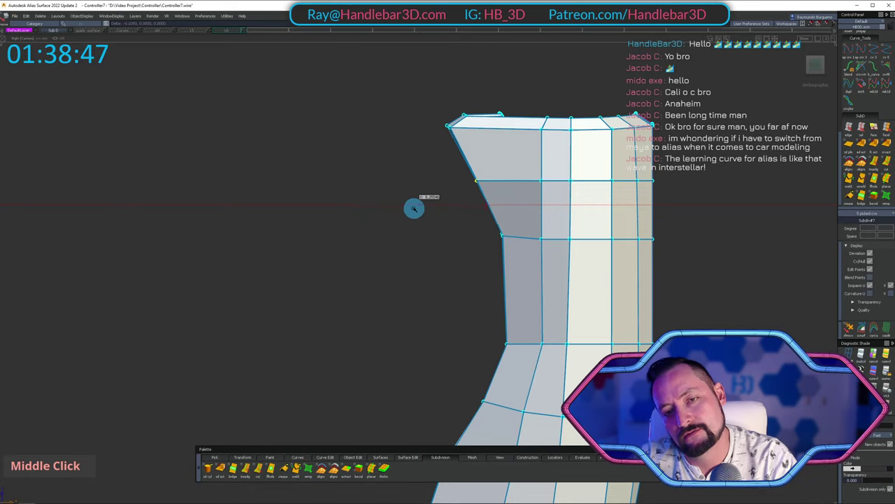
Examine the sloped top flange from the inside, the back and the side.
left_click_drag(409, 208, 727, 218, "alt+shift")
right_click_drag(728, 218, 631, 225, "alt+shift")
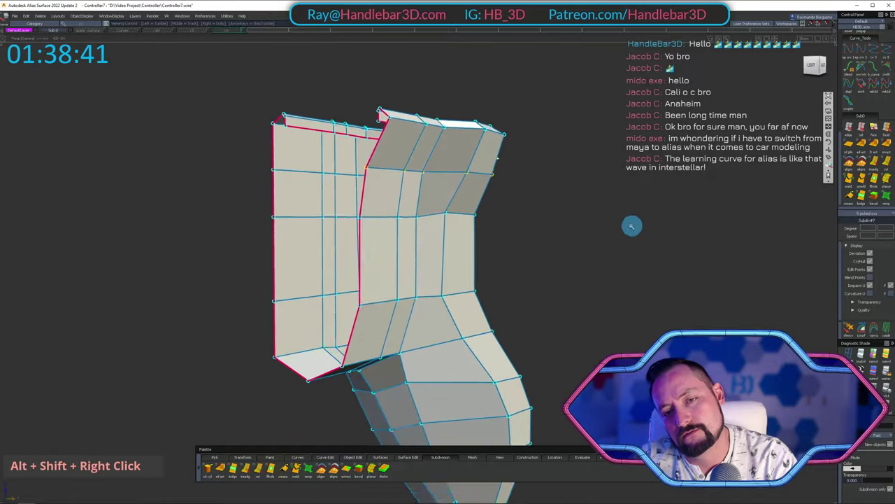
left_click_drag(632, 226, 102, 225, "alt+shift")
right_click_drag(69, 225, 380, 214, "alt+shift")
left_click_drag(379, 214, 324, 184, "alt+shift")
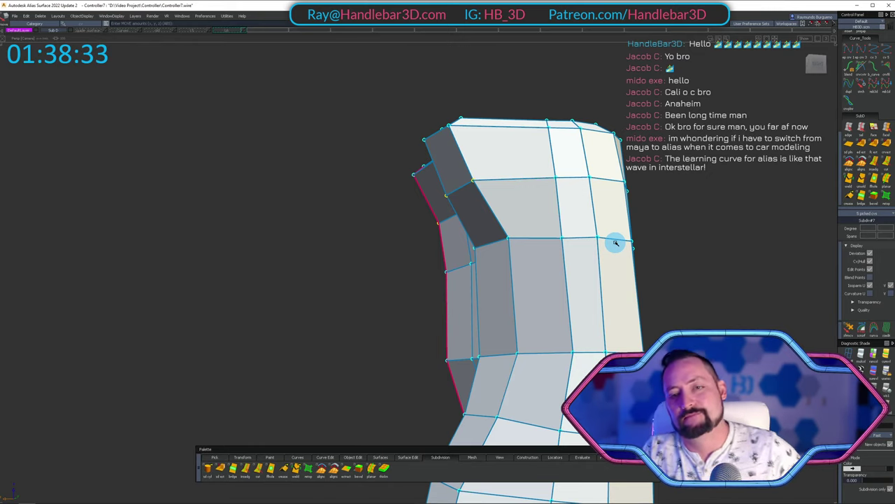
left_click_drag(441, 194, 549, 202, "alt+shift")
left_click_drag(546, 203, 474, 179, "ctrl+shift")
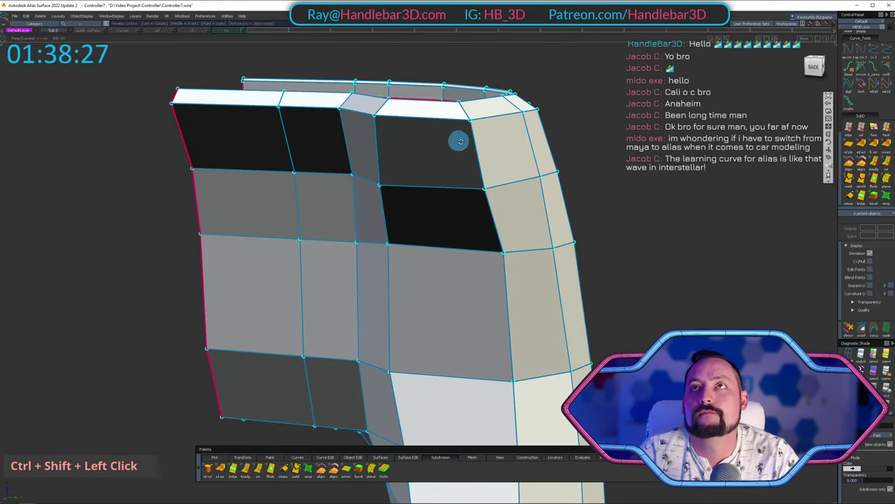
left_click_drag(457, 142, 481, 200, "alt+shift")
right_click_drag(483, 194, 538, 205, "alt+shift")
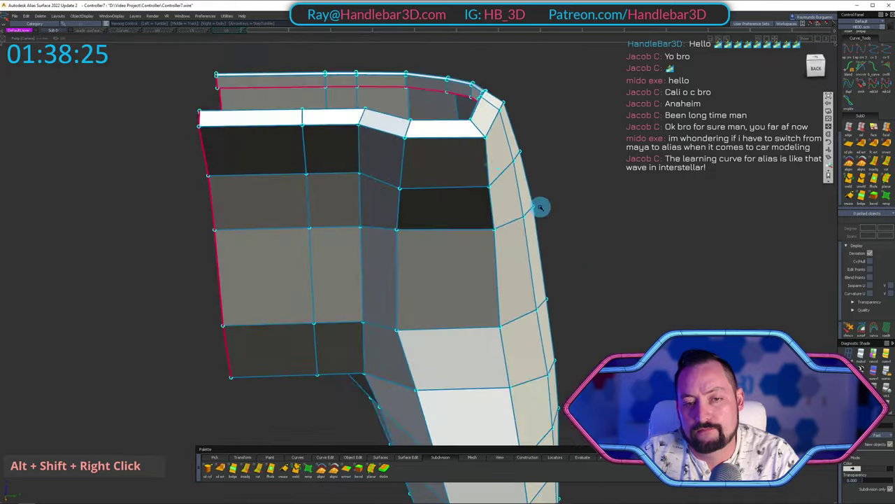
middle_click_drag(538, 206, 446, 150, "alt+shift")
left_click_drag(446, 150, 420, 151, "alt+shift")
left_click_drag(822, 64, 782, 108, "alt+shift")
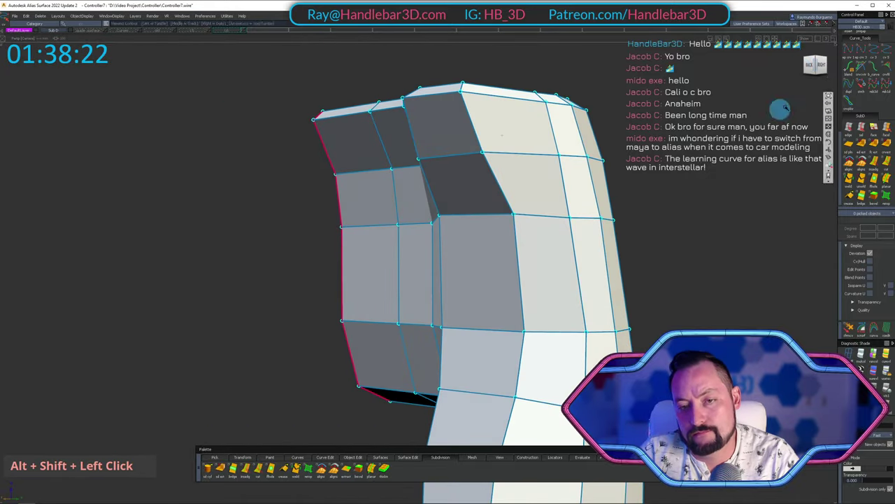
Return to the right side view and move the same edge vertices below the top flange further inward in wireframe.
left_click(809, 64)
right_click_drag(545, 177, 495, 183, "alt+shift")
mouse_move(489, 170)
left_mouse_down("alt+shift")
mouse_move(326, 190)
mouse_move(519, 150)
mouse_move(426, 180)
left_mouse_up("alt+shift")
mouse_move(426, 179)
middle_mouse_down("alt+shift")
mouse_move(477, 175)
mouse_move(472, 156)
middle_mouse_up("alt+shift")
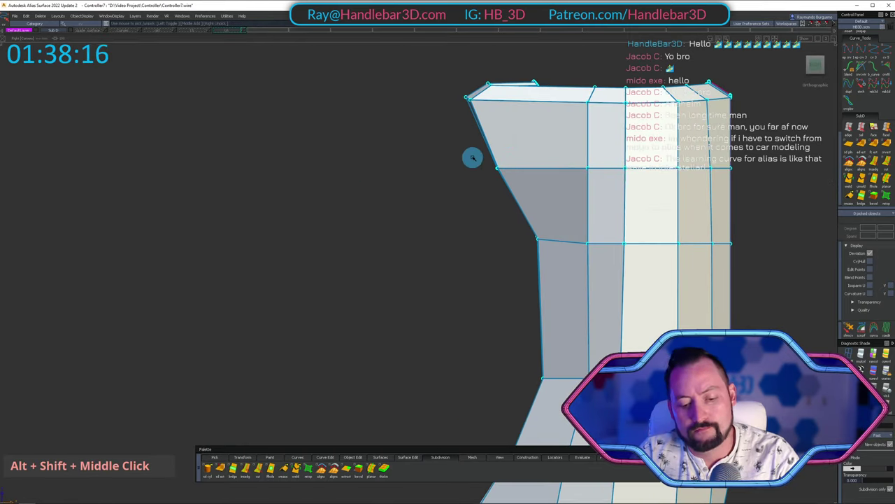
key("h")
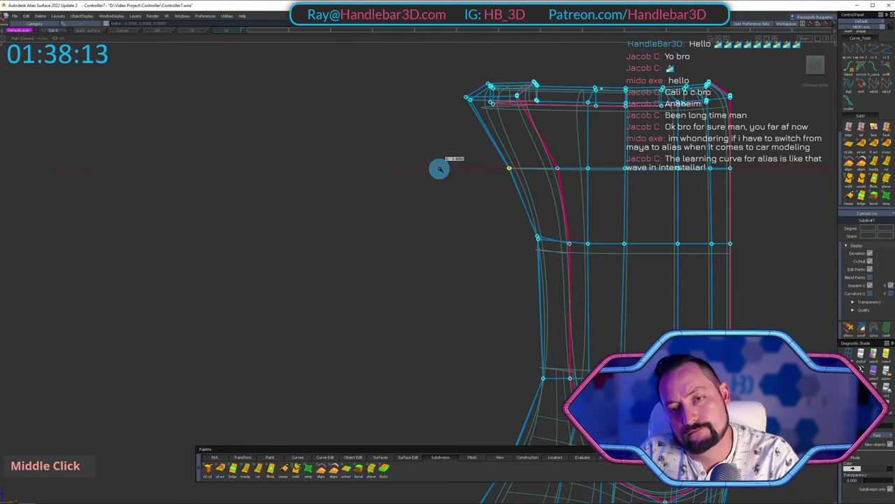
Inspect the smooth-shaded shell's side silhouette with the control cage hidden.
right_click_drag(441, 168, 358, 160, "alt+shift")
middle_click_drag(357, 160, 370, 184, "alt+shift")
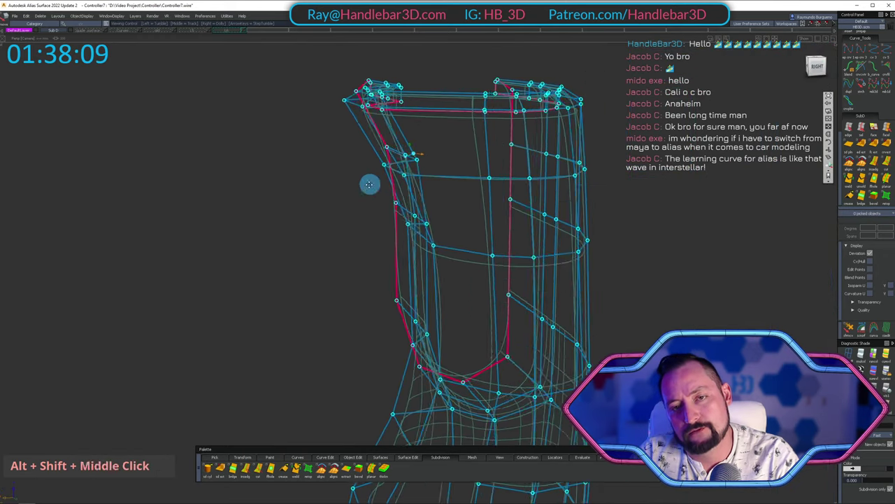
left_click_drag(369, 185, 412, 194, "alt+shift")
key("h")
left_click_drag(405, 118, 572, 144, "alt+shift")
right_click_drag(571, 144, 489, 147, "alt+shift")
mouse_move(489, 147)
left_mouse_down("alt+shift")
mouse_move(454, 145)
mouse_move(306, 86)
left_mouse_up("alt+shift")
right_click_drag(305, 86, 277, 168, "alt+shift")
left_click_drag(278, 168, 336, 189, "alt+shift")
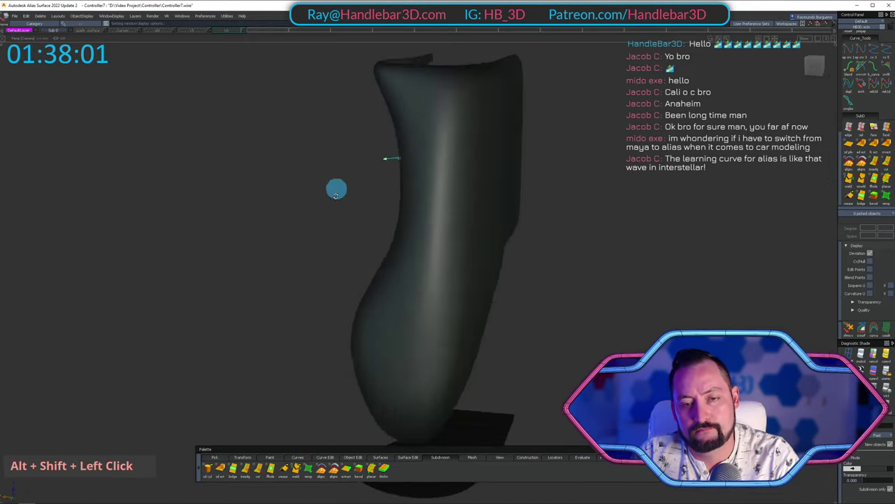
Examine the smooth surface with the control cage overlaid from above, the side, below and the open inner side.
middle_click_drag(336, 190, 494, 240, "alt+shift")
right_click_drag(494, 240, 463, 184, "alt+shift")
left_click_drag(464, 184, 326, 152, "alt+shift")
right_click_drag(326, 152, 344, 185, "alt+shift")
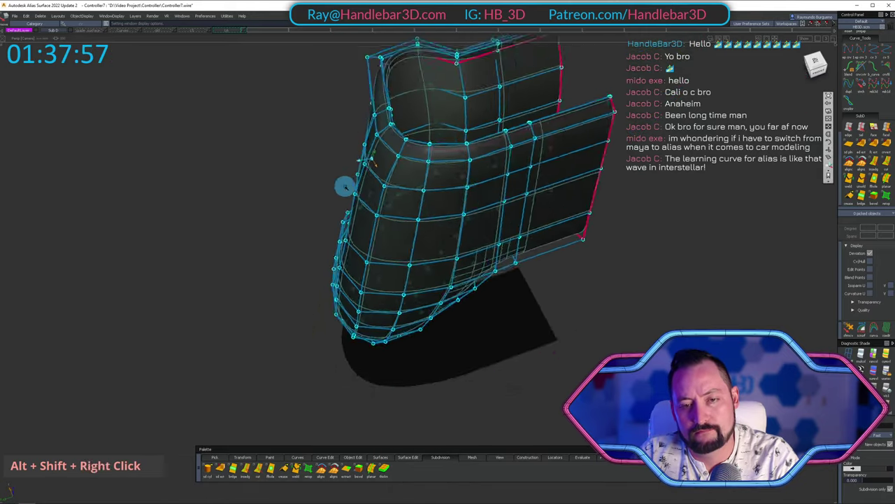
middle_click_drag(344, 186, 426, 150, "alt+shift")
left_click_drag(426, 149, 475, 125, "alt+shift")
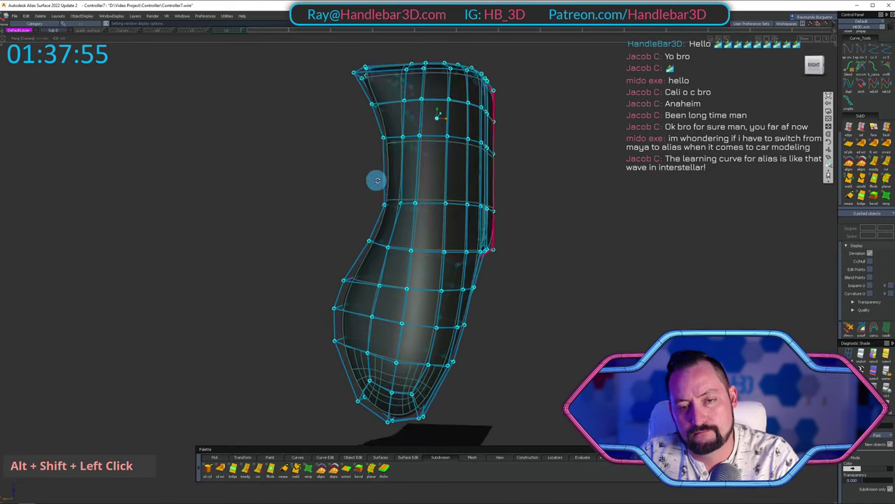
middle_click_drag(440, 149, 503, 168, "alt+shift")
mouse_move(520, 97)
left_mouse_down("alt+shift")
mouse_move(398, 191)
mouse_move(533, 95)
left_mouse_up("alt+shift")
middle_click_drag(528, 85, 566, 146, "alt+shift")
left_click_drag(566, 146, 458, 105, "alt+shift")
right_click_drag(458, 105, 488, 88, "alt+shift")
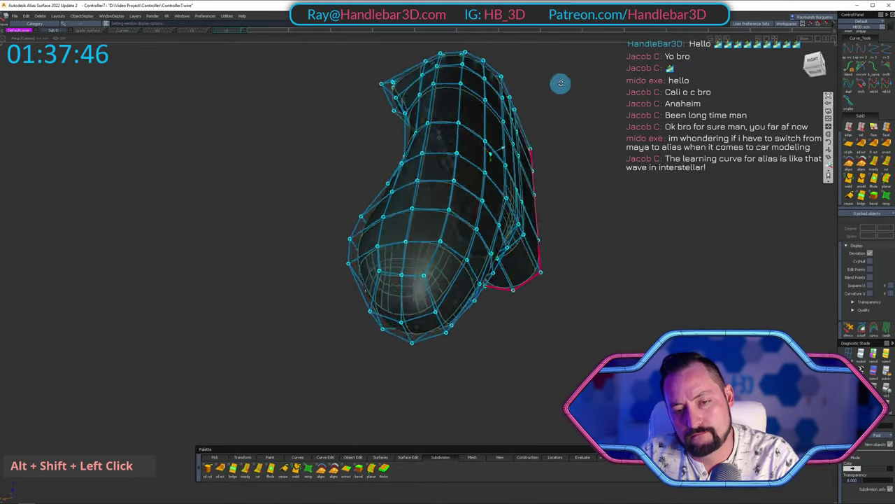
left_click_drag(561, 83, 251, 164, "alt+shift")
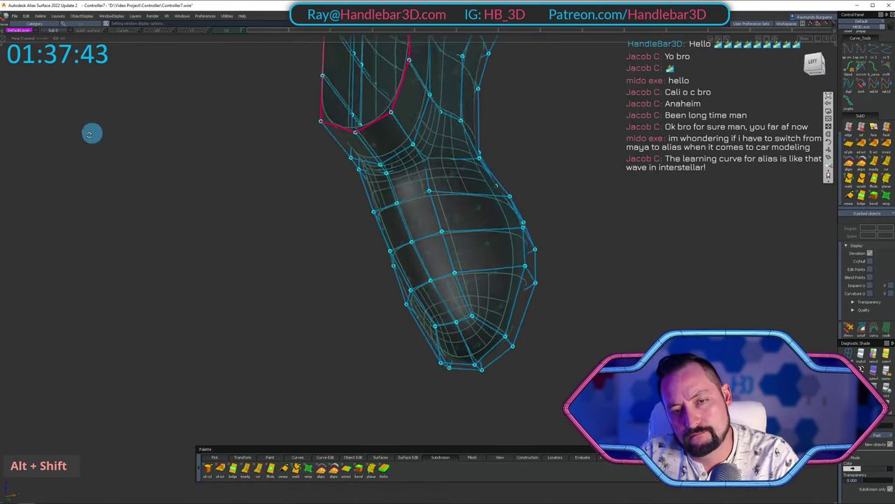
left_click_drag(89, 134, 112, 179, "alt+shift")
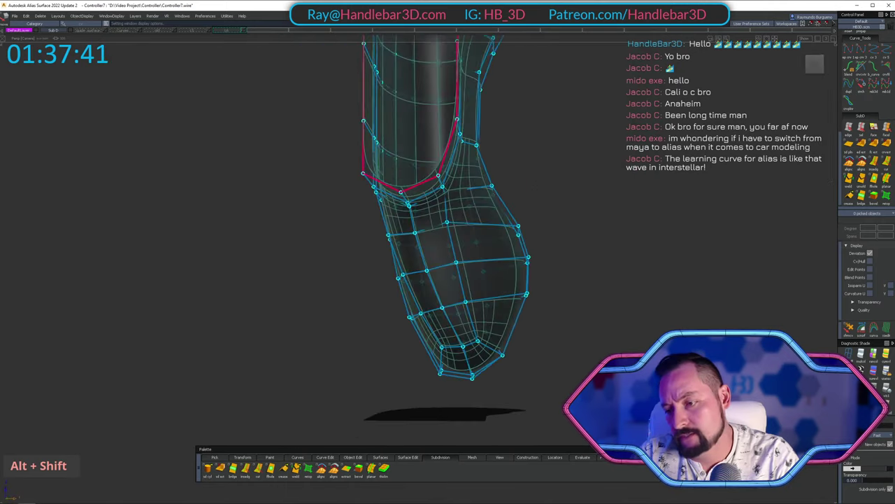
Inspect the faceted cage of the lower grip and its junction with the upper body from the left side and below.
right_click_drag(462, 242, 485, 228, "alt+shift")
middle_click_drag(485, 228, 508, 194, "alt+shift")
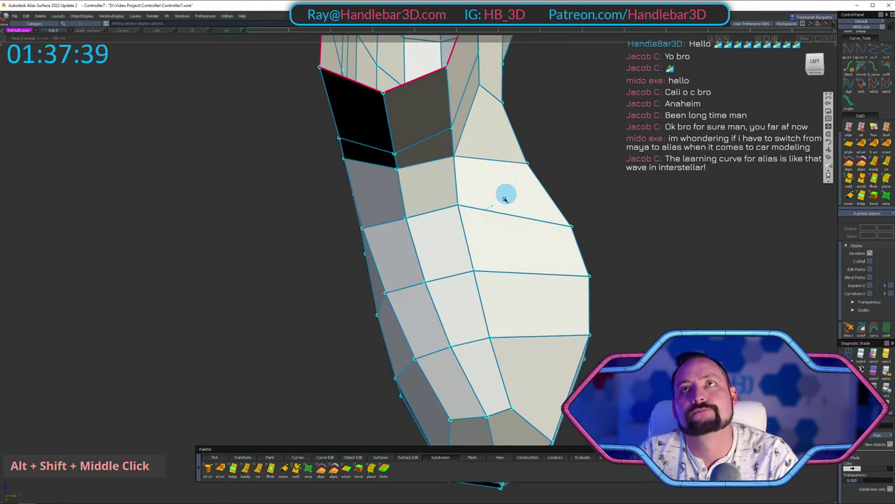
right_click_drag(508, 194, 406, 208, "alt+shift")
left_click_drag(405, 208, 516, 123, "alt+shift")
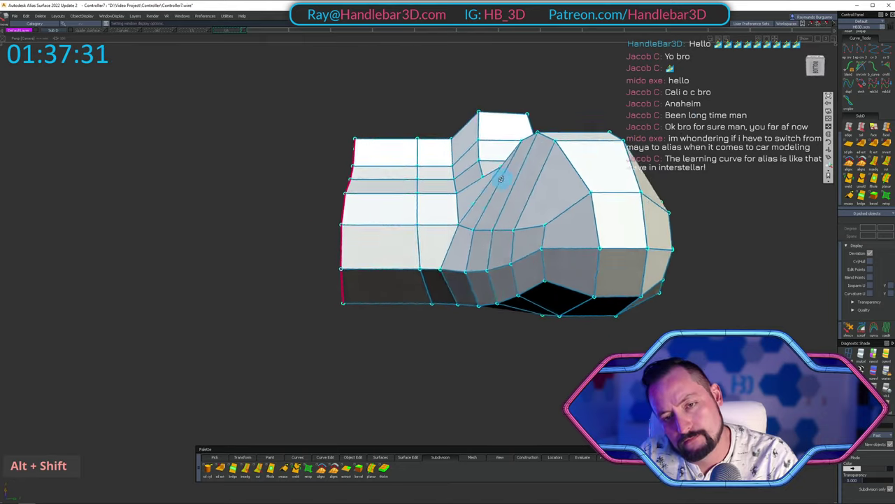
left_click_drag(356, 217, 499, 180, "alt+shift")
right_click_drag(499, 180, 539, 160, "alt+shift")
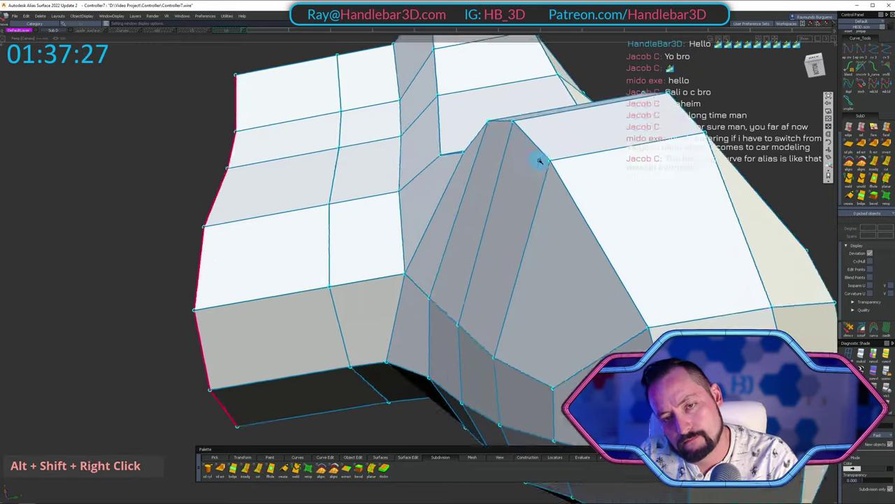
middle_click_drag(540, 160, 515, 190, "alt+shift")
left_click_drag(515, 189, 340, 175, "alt+shift")
middle_click_drag(340, 175, 354, 158, "alt+shift")
left_click_drag(353, 157, 454, 165, "alt+shift")
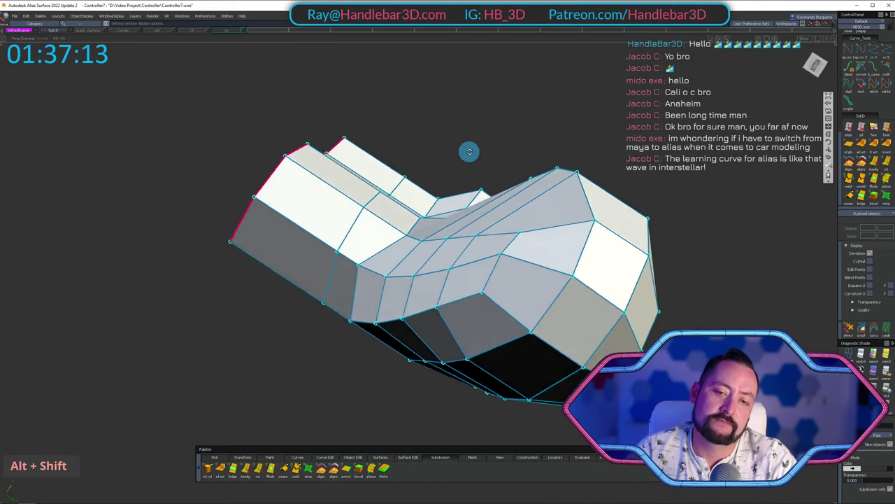
Pick a single vertex in the notch between the upper body and the lower grip and move it with the Move tool.
left_click_drag(510, 194, 562, 201, "ctrl+shift")
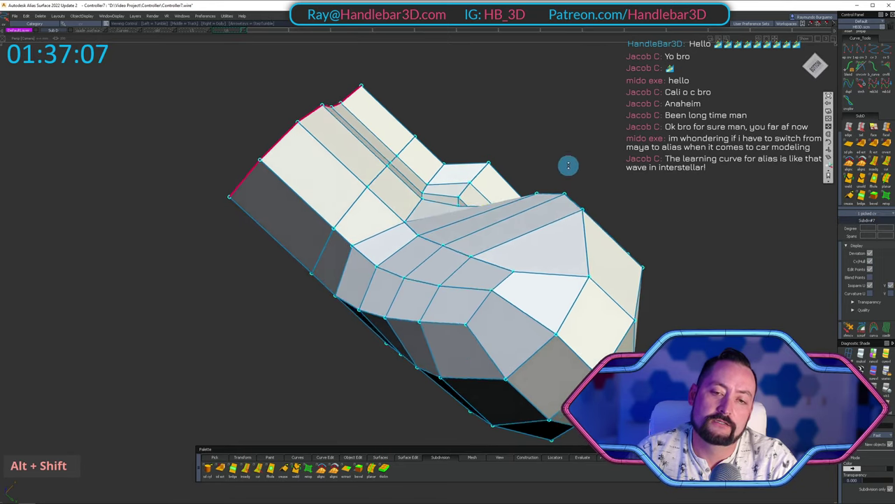
left_click_drag(568, 165, 522, 186, "alt+shift")
middle_click(603, 164, "ctrl+shift")
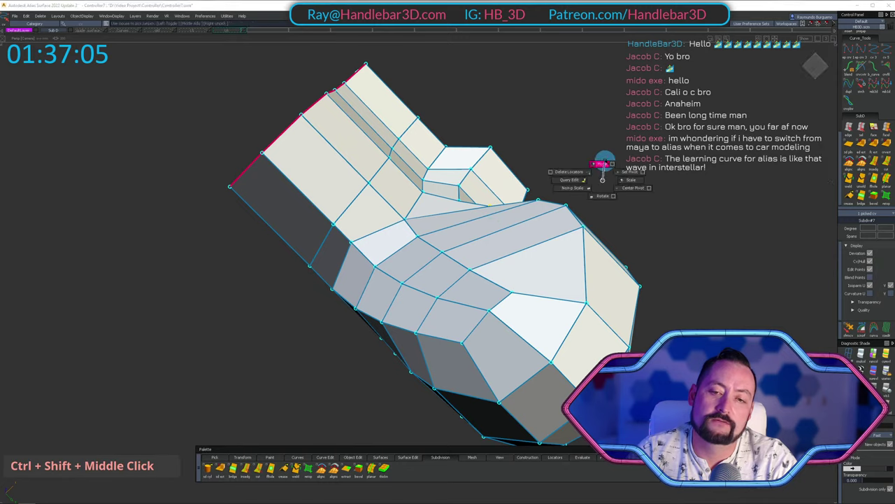
middle_click(617, 171)
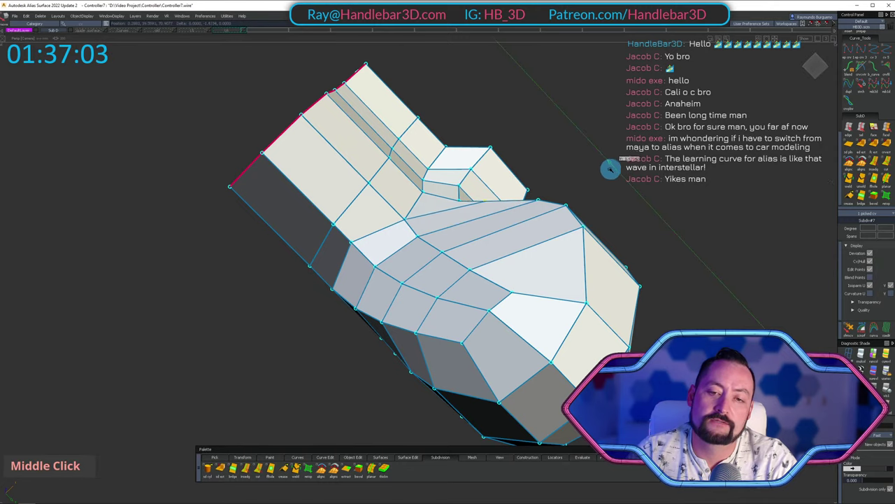
mouse_move(604, 166)
left_mouse_down("alt+shift")
mouse_move(457, 222)
mouse_move(301, 246)
mouse_move(336, 178)
mouse_move(347, 171)
mouse_move(379, 188)
mouse_move(396, 160)
mouse_move(429, 222)
mouse_move(394, 163)
mouse_move(429, 245)
left_mouse_up("alt+shift")
middle_click(347, 171)
Reposition the vertex at the inner corner where the neck meets the lower grip.
double_click(468, 193, "ctrl+shift")
mouse_move(430, 245)
left_mouse_down("ctrl+shift")
mouse_move(447, 202)
mouse_move(589, 346)
mouse_move(494, 242)
mouse_move(415, 189)
left_mouse_up("ctrl+shift")
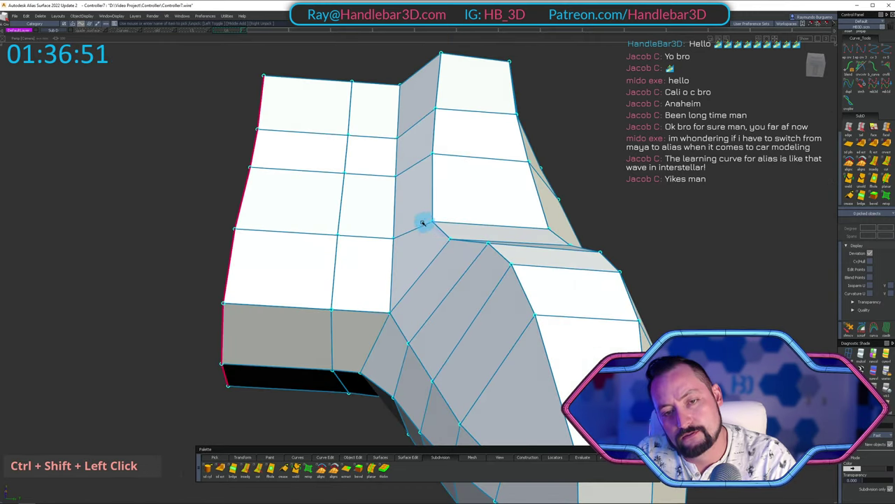
left_click_drag(607, 217, 614, 165, "alt+shift")
middle_click_drag(613, 164, 613, 155, "ctrl+shift")
left_click_drag(608, 156, 573, 280, "alt+shift")
middle_click_drag(573, 279, 441, 238, "alt+shift")
right_click_drag(441, 238, 419, 194, "alt+shift")
left_click_drag(419, 195, 419, 224, "alt+shift")
middle_click_drag(419, 224, 409, 263, "alt+shift")
left_click_drag(408, 263, 399, 280, "alt+shift")
In the left side view, select the outer edge vertices at the upper end of the narrow neck and adjust their position.
left_click(811, 66, "alt+shift")
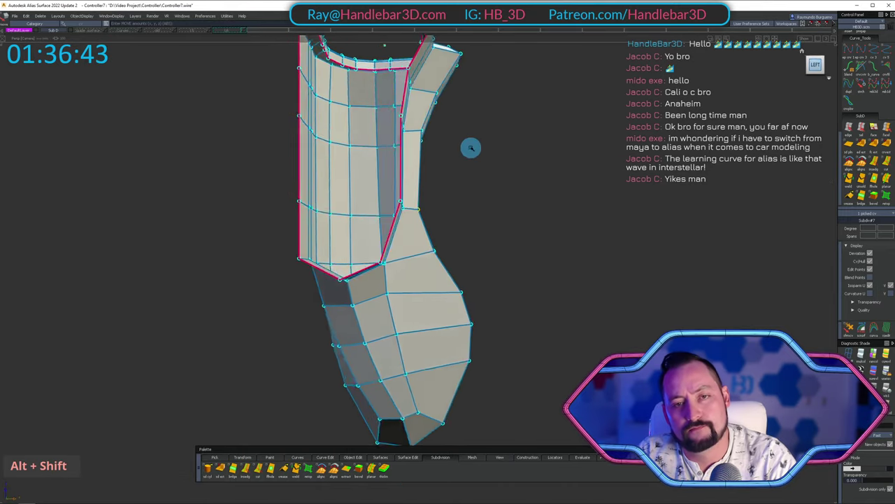
right_click_drag(472, 146, 546, 149, "alt+shift")
middle_click_drag(545, 148, 586, 203, "alt+shift")
middle_click_drag(518, 42, 489, 241, "alt+shift")
left_click_drag(469, 253, 436, 182, "ctrl+shift")
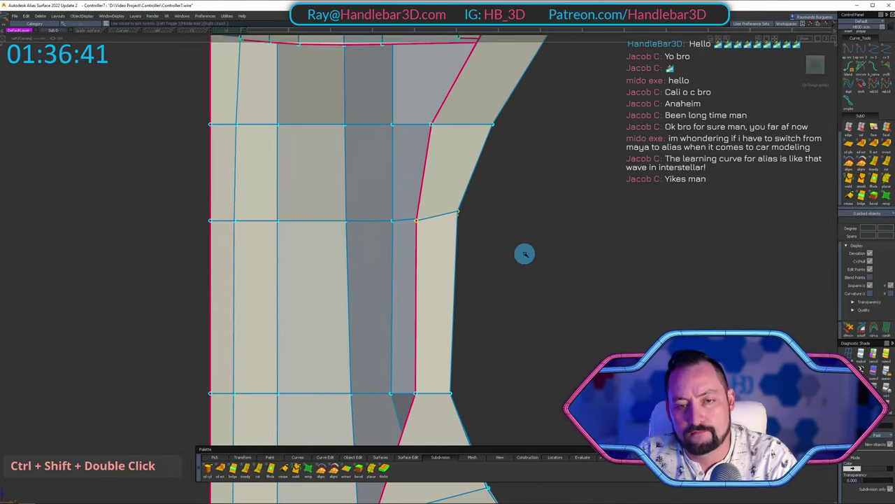
left_click_drag(485, 286, 485, 226, "ctrl+shift")
left_click_drag(450, 192, 482, 219, "shift")
middle_click_drag(518, 219, 520, 194, "ctrl+shift")
right_click_drag(521, 194, 503, 193)
middle_click_drag(502, 194, 503, 116, "alt+shift")
right_click_drag(529, 179, 509, 180, "alt+shift")
left_click_drag(509, 180, 555, 287, "alt+shift")
middle_click_drag(554, 287, 504, 205, "alt+shift")
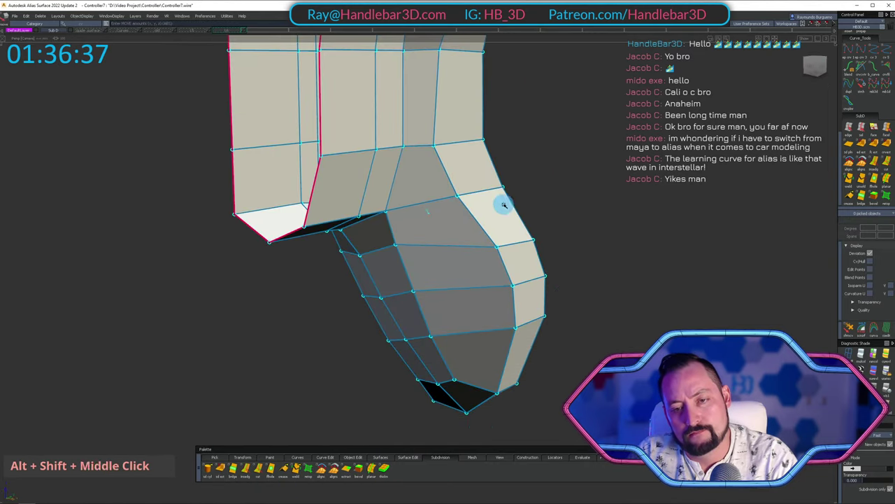
In the left side view, pick the lower corner vertex at the grip's blunt tip and move it.
left_click_drag(504, 205, 343, 218, "alt+shift")
right_click_drag(344, 217, 454, 180, "alt+shift")
left_click_drag(454, 180, 511, 271, "alt+shift")
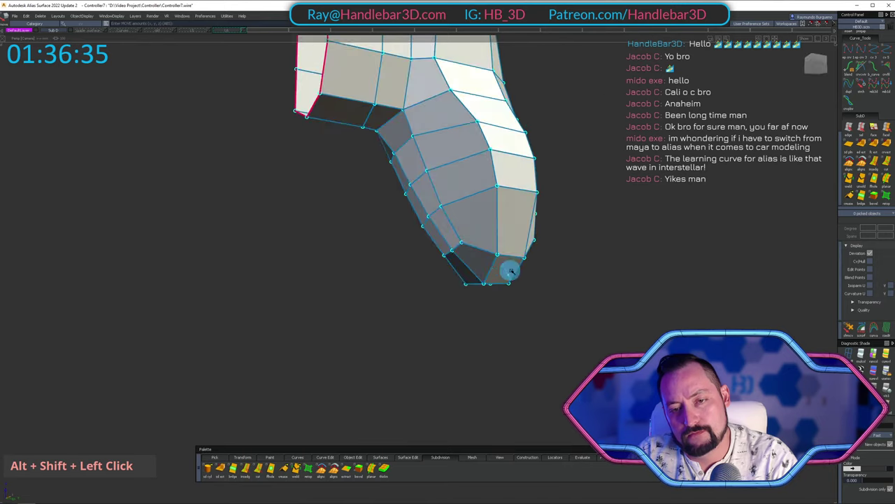
middle_click_drag(510, 272, 492, 194, "alt+shift")
left_click_drag(492, 193, 845, 62, "alt+shift")
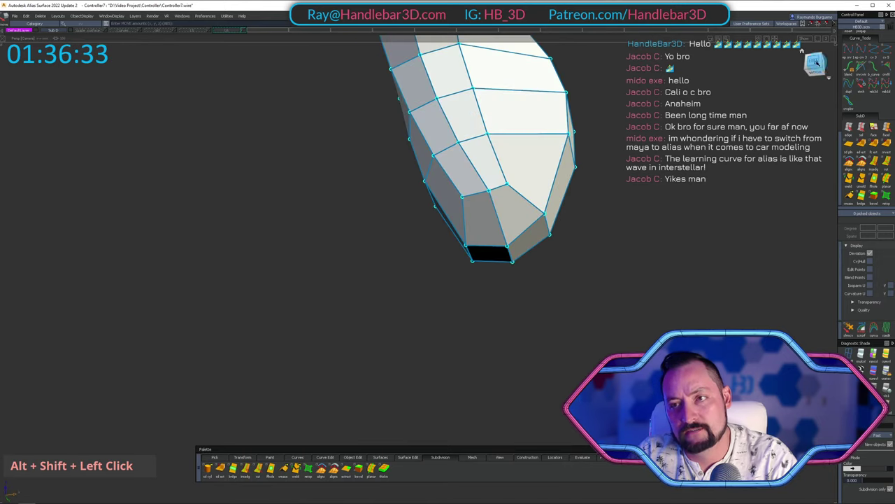
left_click(817, 63, "alt+shift")
middle_click_drag(446, 252, 459, 218, "alt+shift")
left_click_drag(451, 217, 405, 215, "ctrl+shift")
left_click_drag(396, 215, 425, 251)
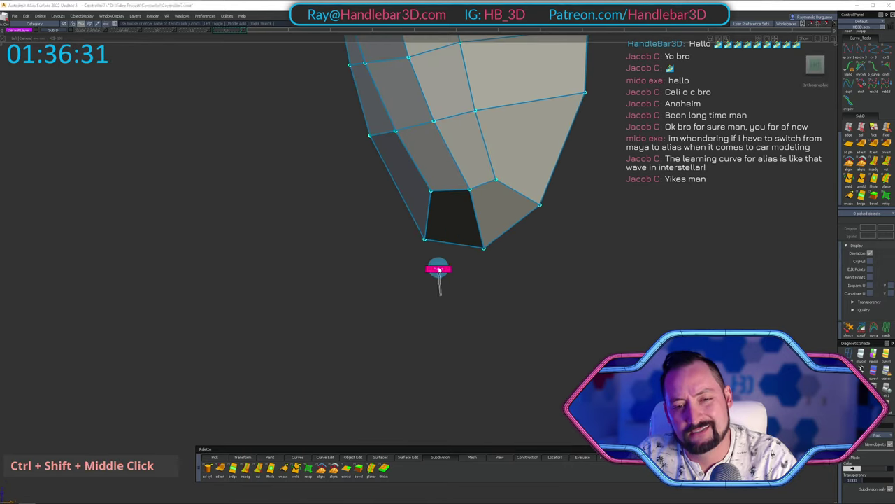
middle_click_drag(439, 269, 439, 267, "ctrl+shift")
middle_click_drag(441, 272, 456, 276)
Reposition the inner and outer corner vertices of the grip tip together with the vertex just above the tip face.
left_click_drag(455, 273, 420, 270, "ctrl+shift")
left_click_drag(410, 234, 438, 256, "shift")
middle_click_drag(446, 284, 490, 301, "ctrl+shift")
left_click_drag(490, 301, 515, 239, "ctrl+shift")
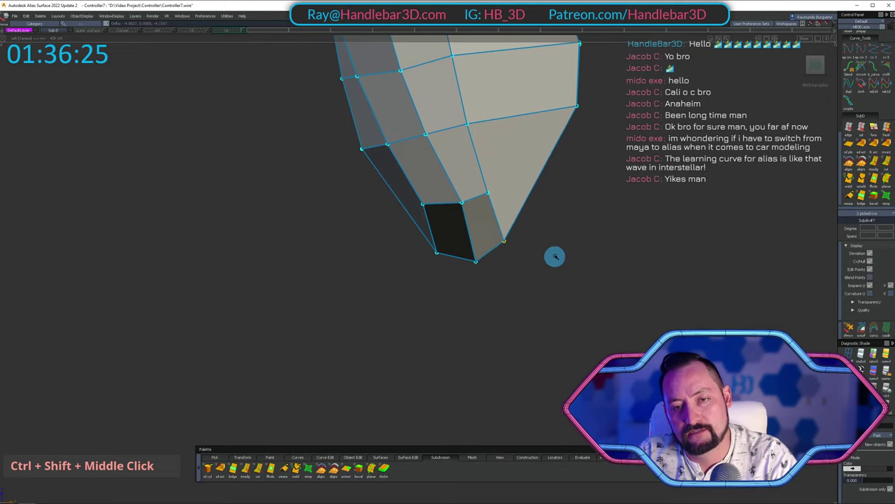
middle_click_drag(557, 233, 555, 242, "alt+shift")
left_click(473, 217, "ctrl+shift")
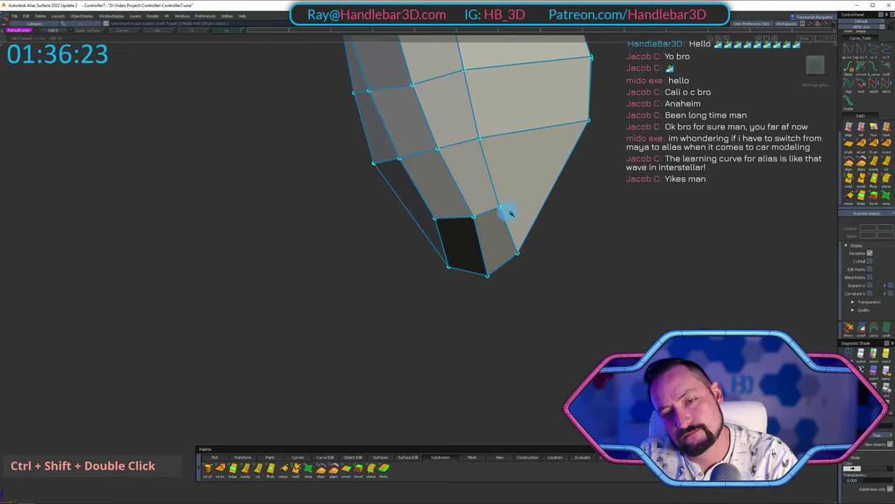
middle_click(597, 200)
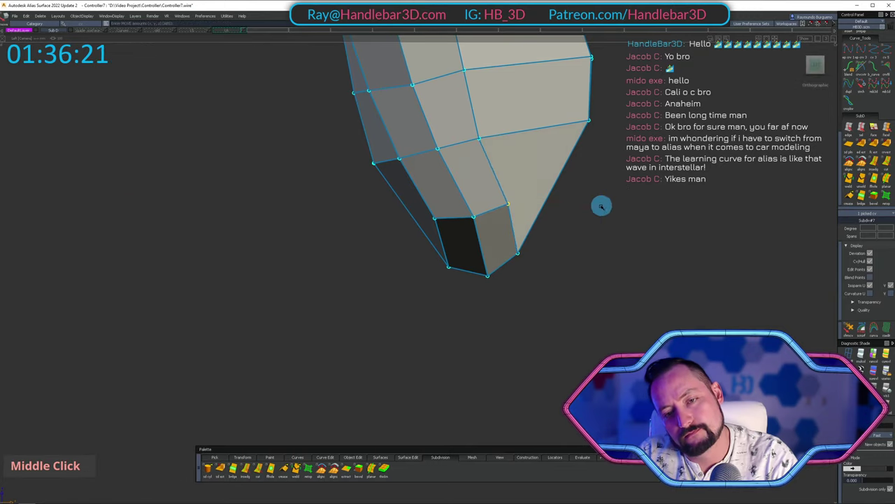
Pull the outer edge vertices at the widest part of the lower grip inward in the left side view.
left_click_drag(601, 205, 767, 96, "alt+shift")
middle_click_drag(768, 96, 492, 188, "alt+shift")
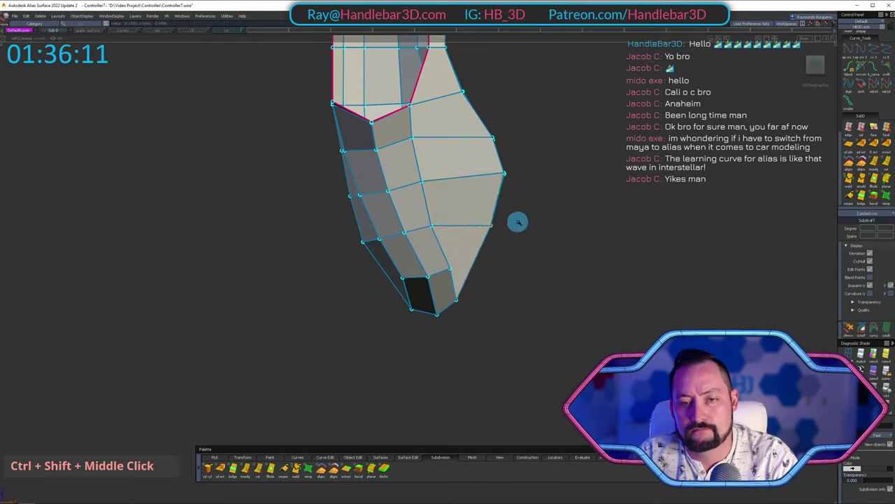
middle_click_drag(519, 216, 504, 292, "alt+shift")
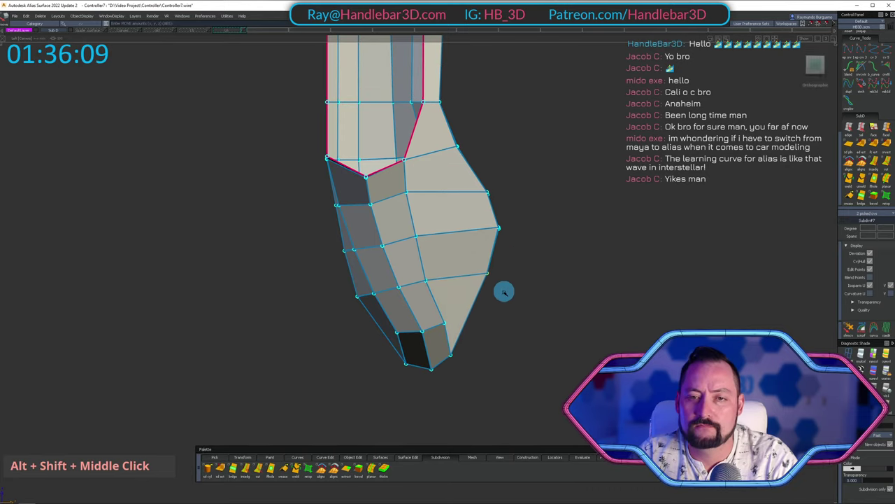
left_click_drag(488, 219, 513, 238)
middle_click_drag(534, 234, 530, 214, "ctrl+shift")
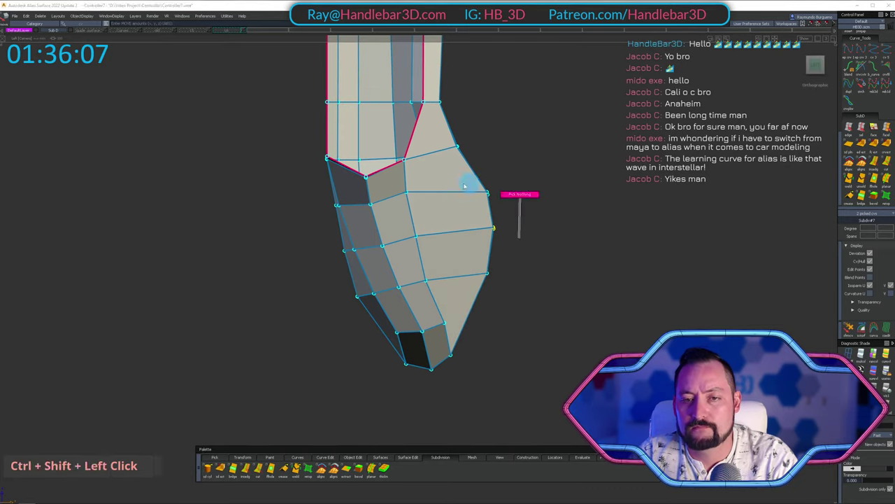
left_click_drag(536, 240, 536, 238, "ctrl+shift")
middle_click(535, 201)
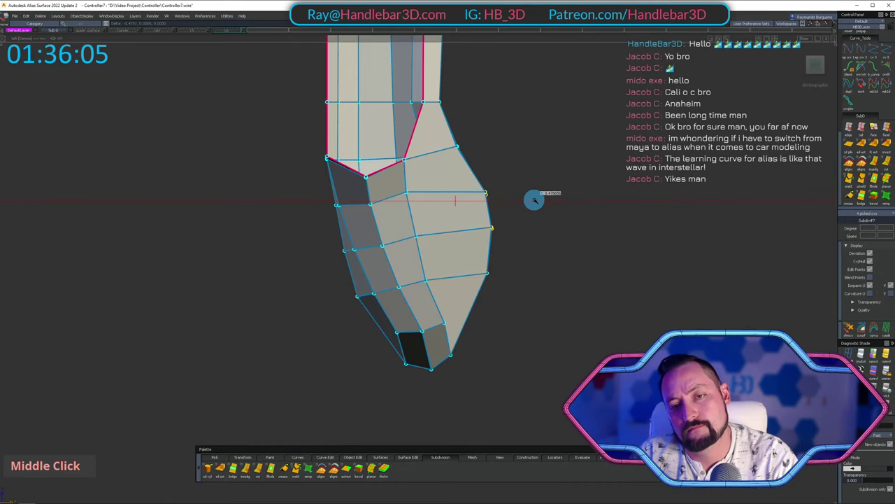
Inspect the cage from the back, the underside of the grip tip and the open upper rim.
left_click_drag(630, 188, 286, 164, "alt+shift")
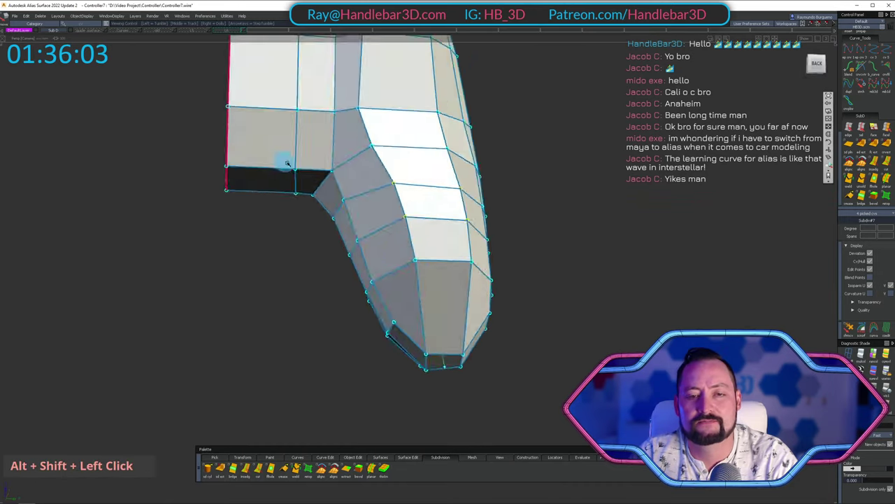
right_click_drag(286, 163, 344, 198, "alt+shift")
left_click_drag(345, 197, 358, 142, "ctrl+shift")
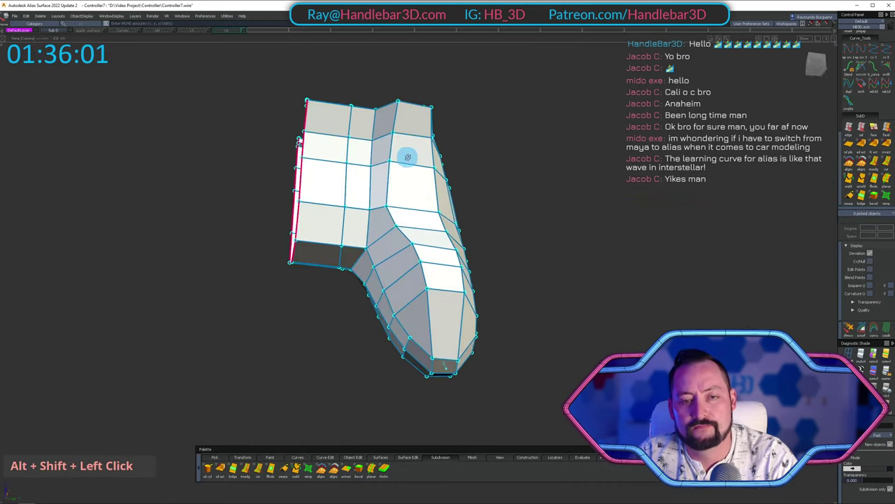
left_click_drag(89, 229, 481, 84, "alt+shift")
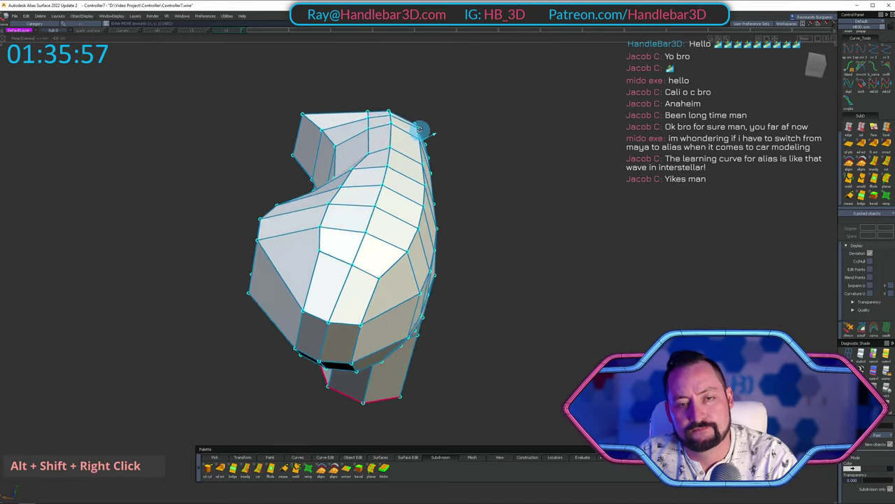
left_click_drag(418, 171, 474, 167, "alt+shift")
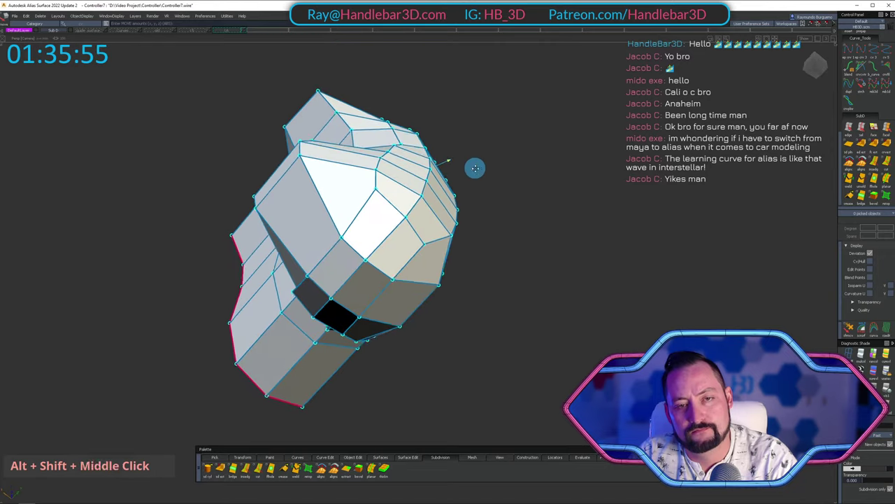
left_click_drag(416, 151, 466, 375, "alt+shift")
middle_click_drag(456, 84, 452, 184, "alt+shift")
left_click_drag(452, 184, 441, 154, "alt+shift")
middle_click_drag(440, 153, 436, 168, "alt+shift")
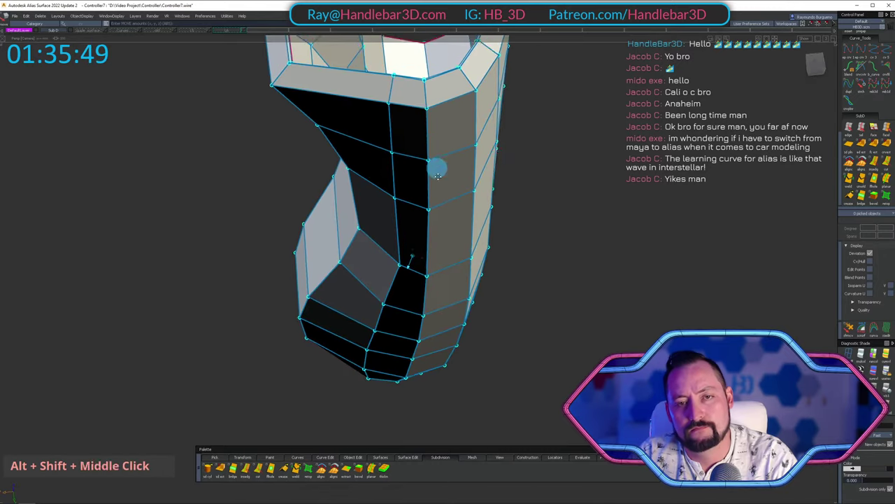
left_click_drag(436, 167, 406, 216, "alt+shift")
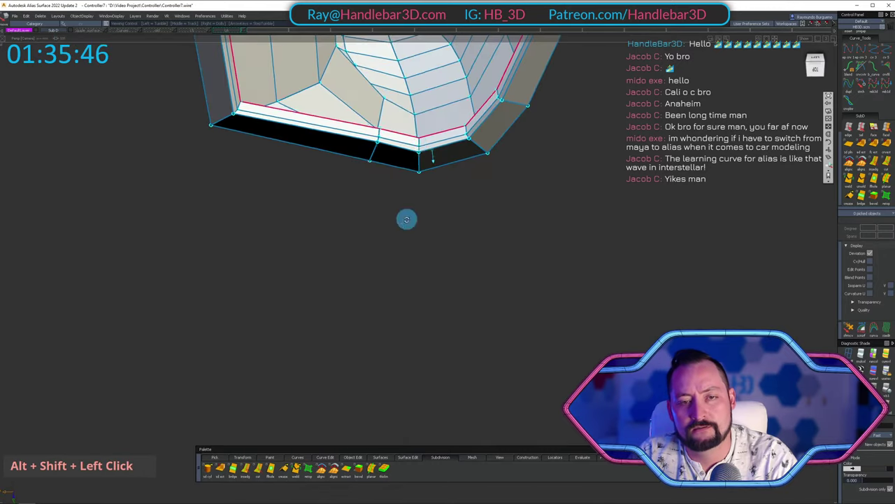
right_click_drag(405, 216, 432, 139, "alt+shift")
left_click_drag(432, 139, 433, 121, "alt+shift")
right_click_drag(432, 121, 424, 140, "alt+shift")
left_click_drag(424, 140, 428, 199, "alt+shift")
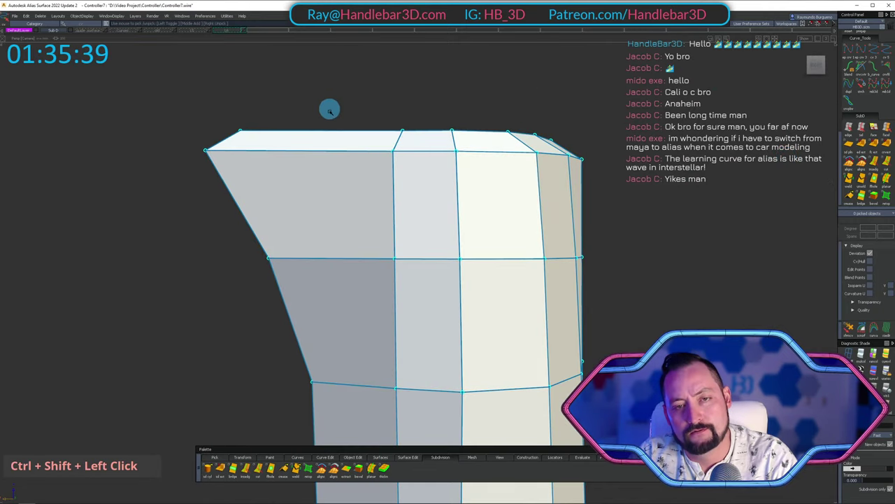
Pick the inner rim vertices beside the corner of the open upper end and shift them in the top view.
left_click_drag(397, 158, 502, 211, "alt+shift")
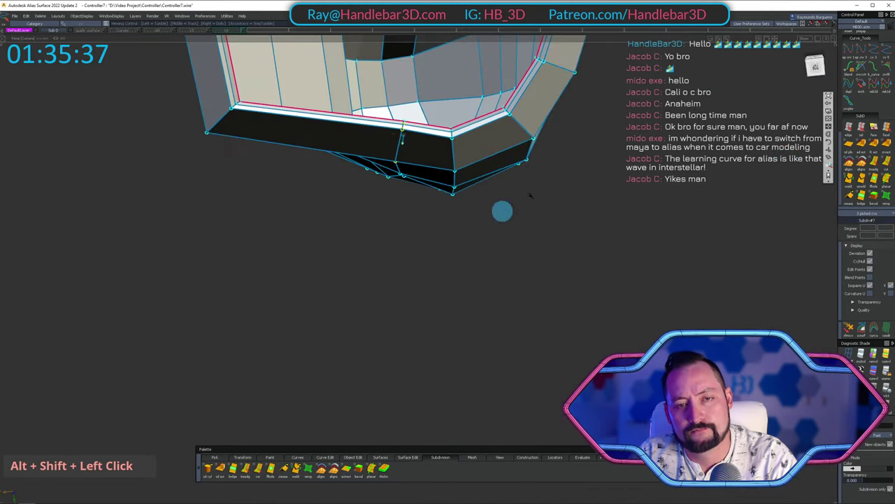
left_click_drag(332, 155, 387, 131, "alt+shift")
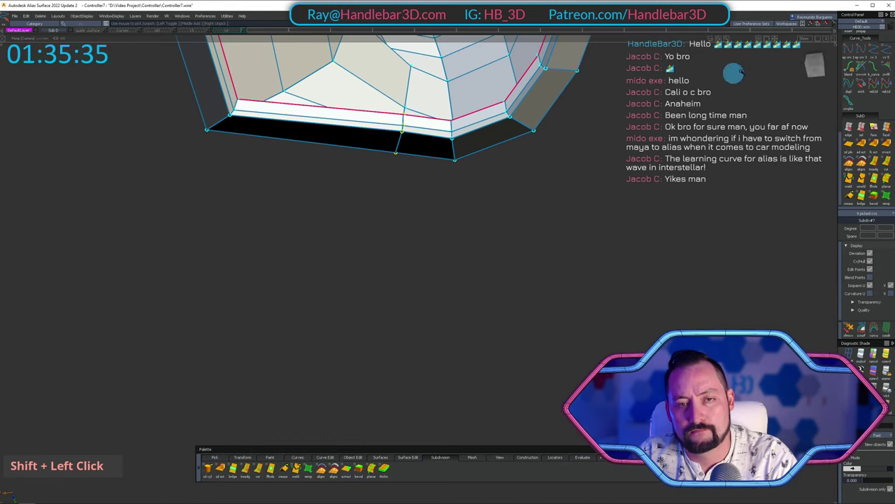
left_click_drag(733, 73, 613, 138, "alt+shift")
right_click_drag(613, 138, 582, 136, "alt+shift")
middle_click_drag(581, 135, 562, 207, "alt+shift")
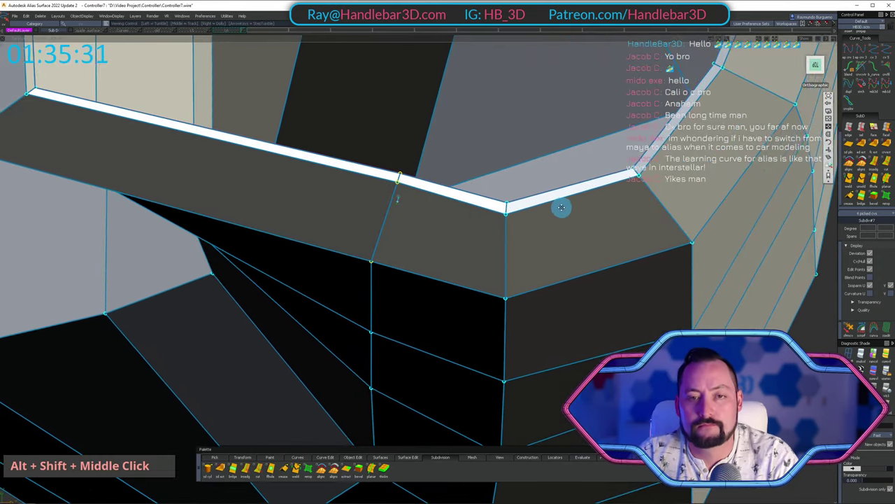
right_click_drag(562, 207, 542, 202, "alt+shift")
middle_click_drag(541, 202, 510, 245, "alt+shift")
middle_click_drag(646, 266, 653, 219, "ctrl+shift")
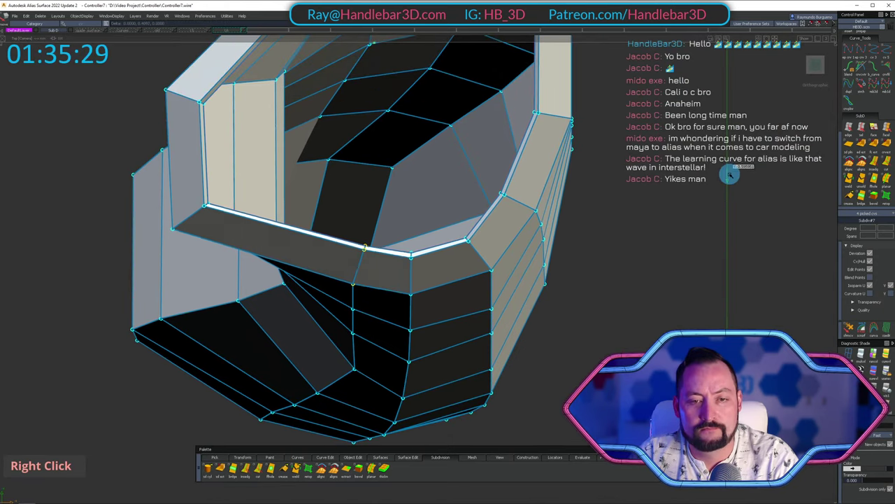
Add the matching outer rim vertex to the selection and move the rim edge sideways, away from the corner.
right_click_drag(727, 178, 366, 260, "alt+shift")
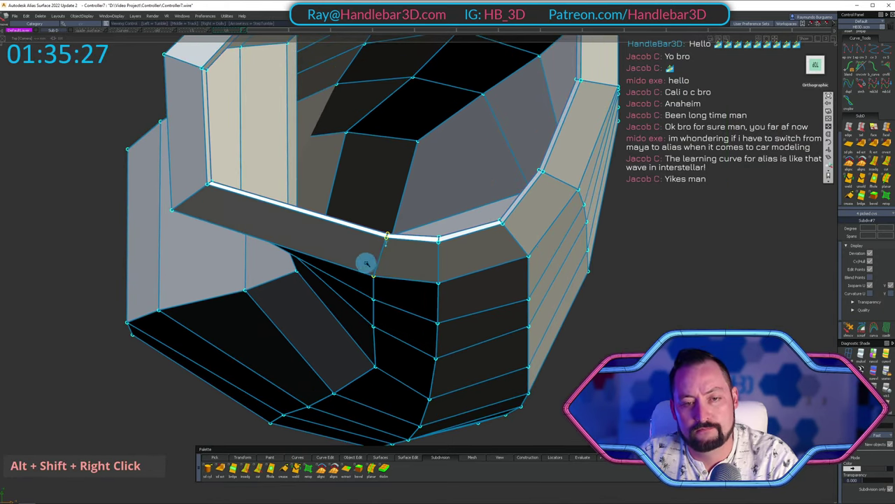
left_click_drag(366, 260, 403, 264, "alt+shift")
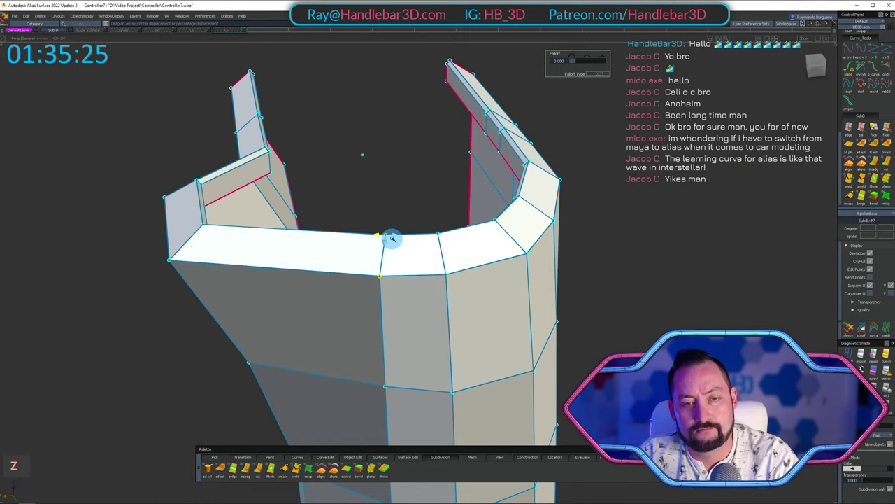
left_click_drag(442, 208, 383, 252, "alt+shift")
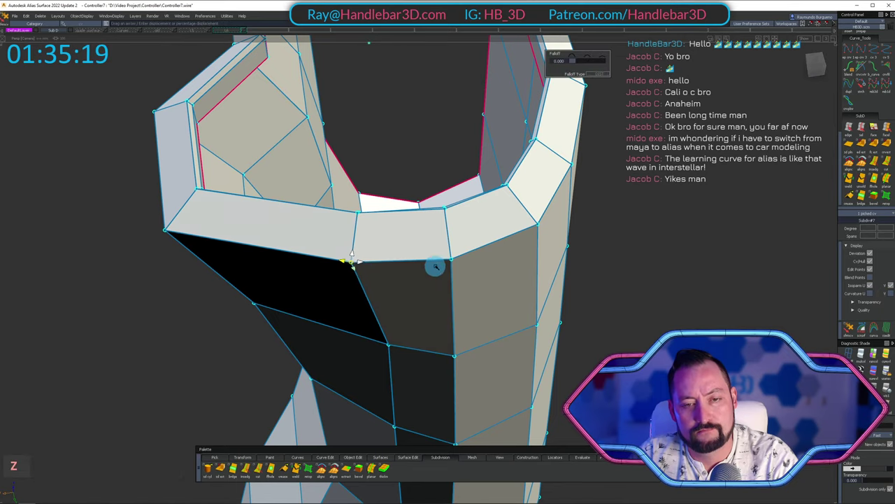
Adjust the vertex in the row just below the upper rim with the transform manipulator, then clear the selection.
middle_click_drag(435, 266, 417, 254, "alt+shift")
right_click_drag(418, 254, 406, 245, "alt+shift")
left_click_drag(406, 244, 450, 292, "alt+shift")
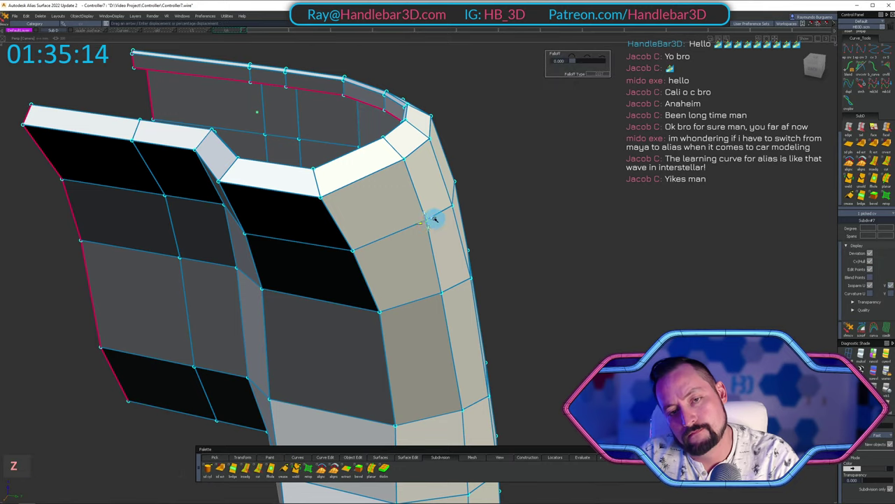
right_click_drag(403, 231, 536, 235, "alt+shift")
left_click_drag(535, 236, 328, 191, "ctrl+shift")
In the front view, pick the single vertex inside the first row below the junction of body and lower grip.
right_click_drag(329, 191, 400, 190, "alt+shift")
left_click_drag(399, 189, 340, 158, "alt+shift")
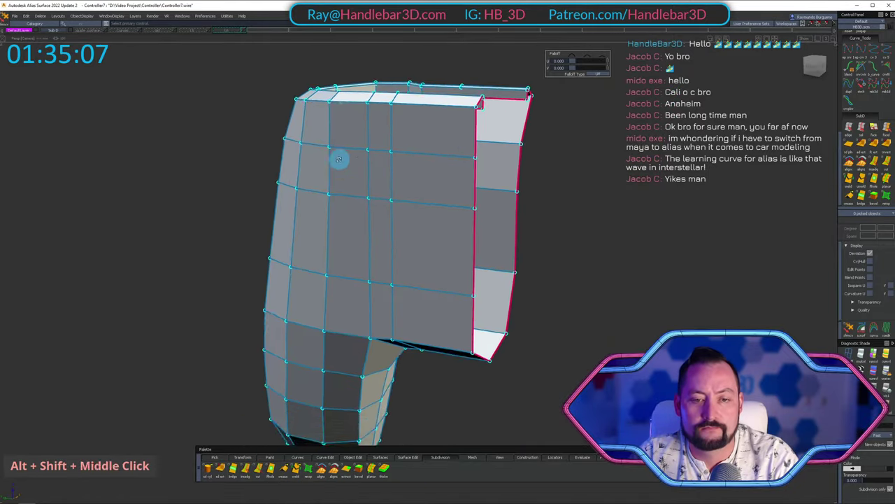
middle_click_drag(340, 158, 424, 115, "alt+shift")
left_click_drag(423, 115, 301, 210, "alt+shift")
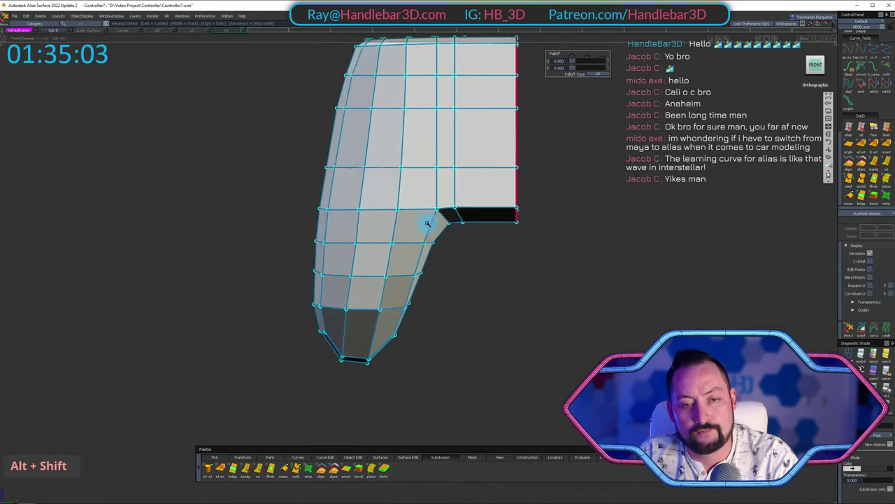
middle_click_drag(427, 222, 324, 196, "alt+shift")
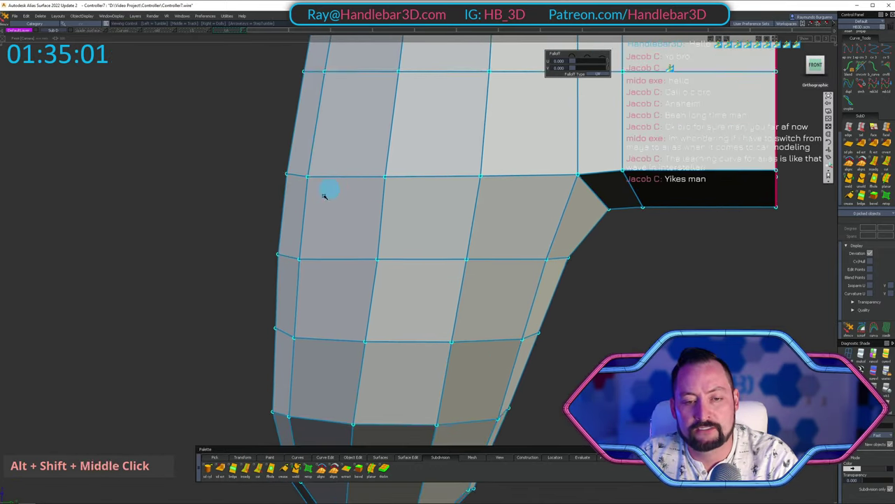
right_click_drag(323, 195, 334, 228, "alt+shift")
middle_click_drag(333, 228, 356, 194, "alt+shift")
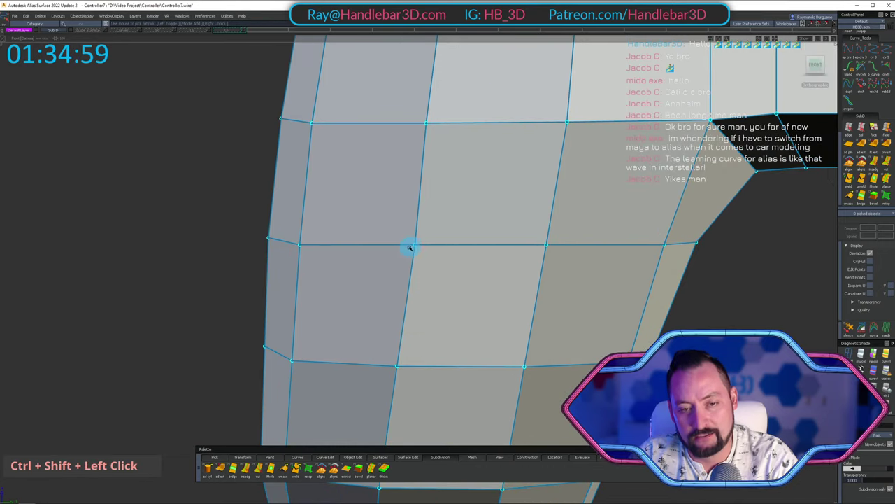
middle_click_drag(501, 215, 732, 320, "alt+shift")
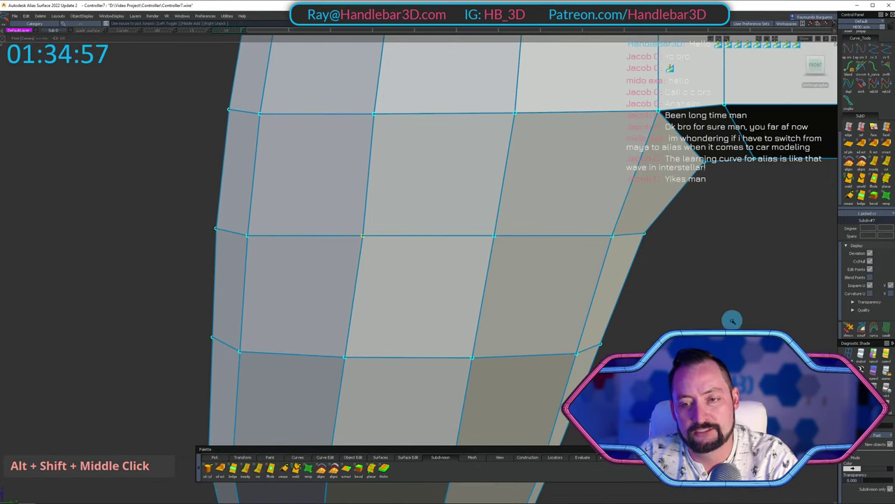
Inspect the lower grip's faceted surface and side silhouette around the picked vertex from several angles.
right_click_drag(733, 259, 392, 224, "alt+shift")
left_click_drag(392, 224, 370, 253, "alt+shift")
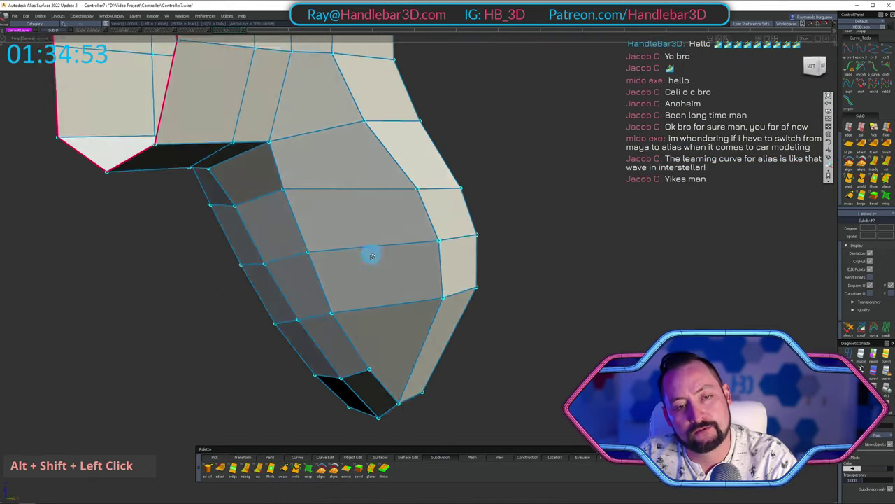
right_click_drag(370, 254, 252, 154, "alt+shift")
left_click_drag(252, 154, 352, 253, "alt+shift")
middle_click_drag(351, 254, 318, 201, "alt+shift")
left_click_drag(318, 200, 405, 161, "alt+shift")
right_click_drag(405, 161, 392, 188, "alt+shift")
left_click_drag(392, 188, 369, 245, "alt+shift")
middle_click_drag(369, 245, 383, 256, "alt+shift")
left_click_drag(383, 256, 285, 235, "alt+shift")
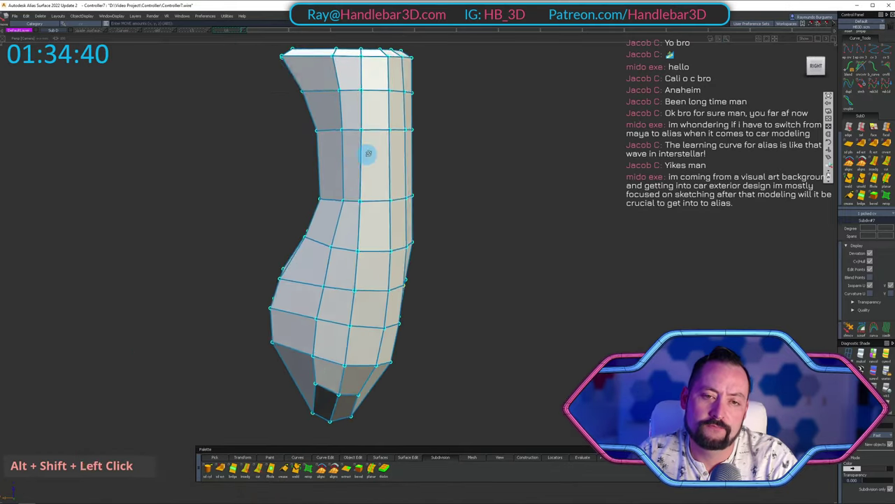
Examine the whole grip shell from the right and front, including the smoothed subdivision surface inside its cage.
left_click_drag(344, 166, 103, 166, "alt+shift")
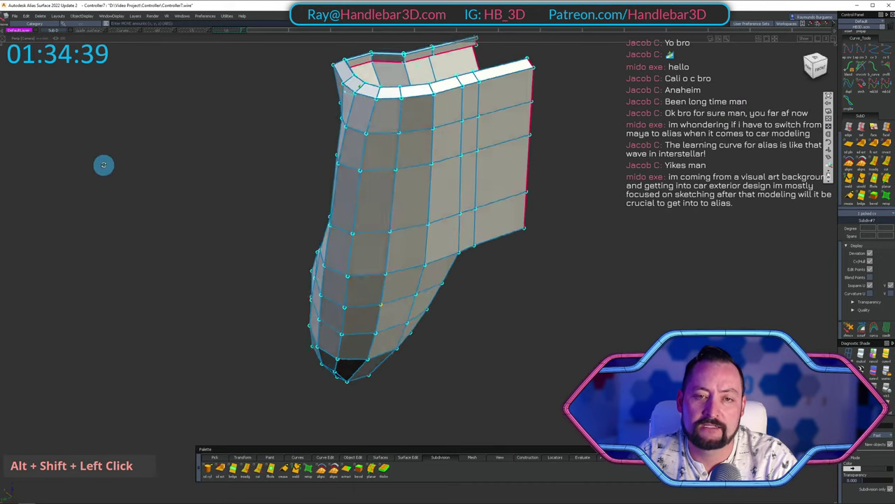
right_click_drag(102, 166, 399, 194, "alt+shift")
left_click_drag(400, 194, 273, 154, "alt+shift")
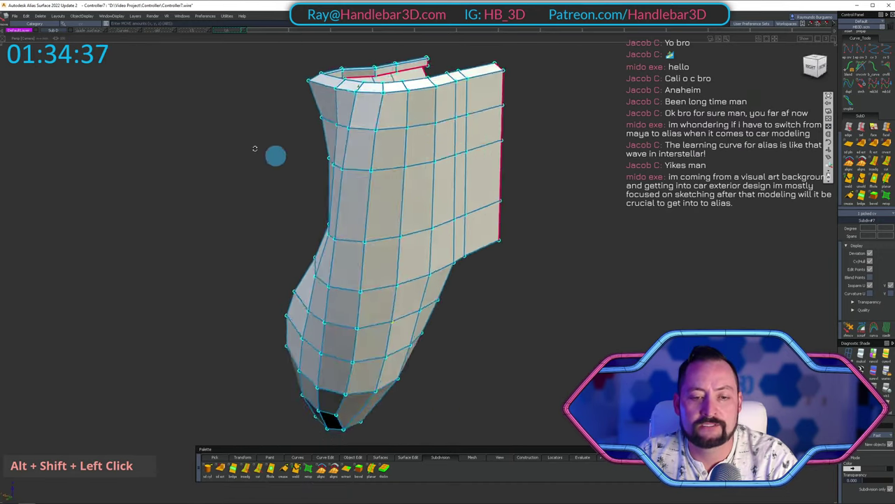
middle_click_drag(274, 154, 385, 136, "alt+shift")
left_click_drag(385, 136, 378, 180, "alt+shift")
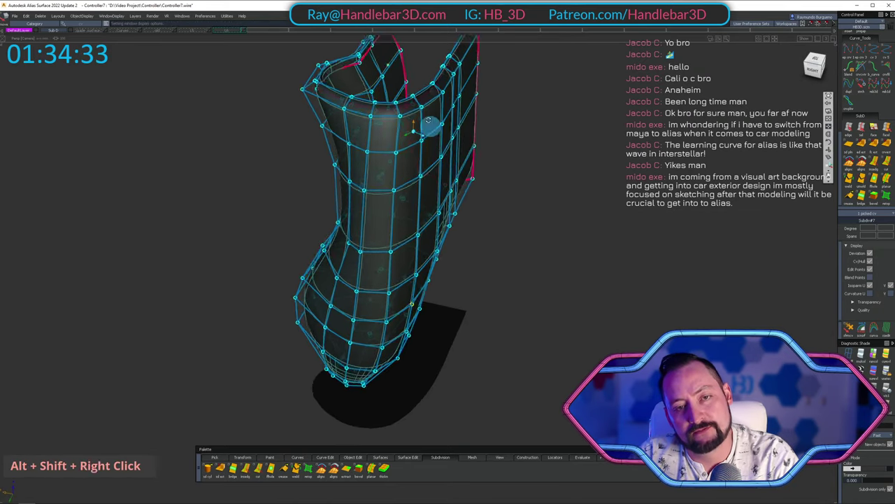
Pick the outer edge loop running along the upper rim of the grip shell.
left_click_drag(428, 120, 463, 100, "alt+shift")
right_click_drag(464, 100, 444, 123, "alt+shift")
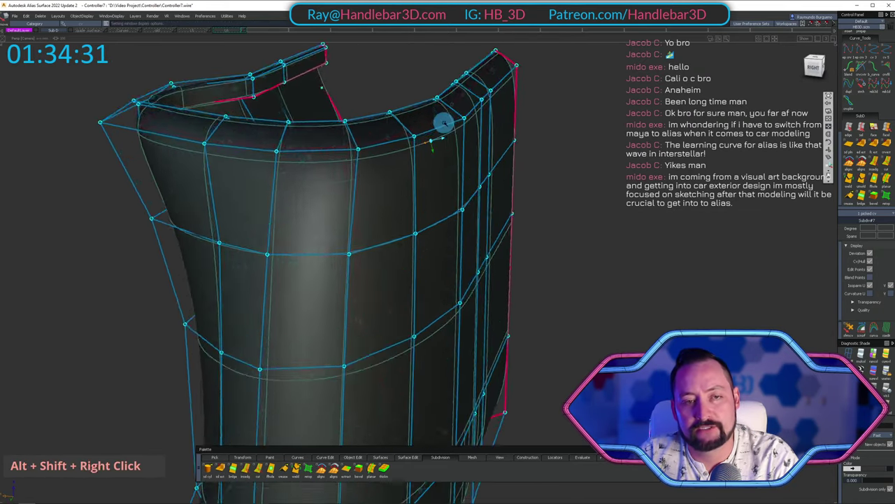
left_click_drag(444, 123, 391, 117, "alt+shift")
middle_click_drag(392, 116, 356, 180, "alt+shift")
left_click_drag(356, 180, 392, 161, "alt+shift")
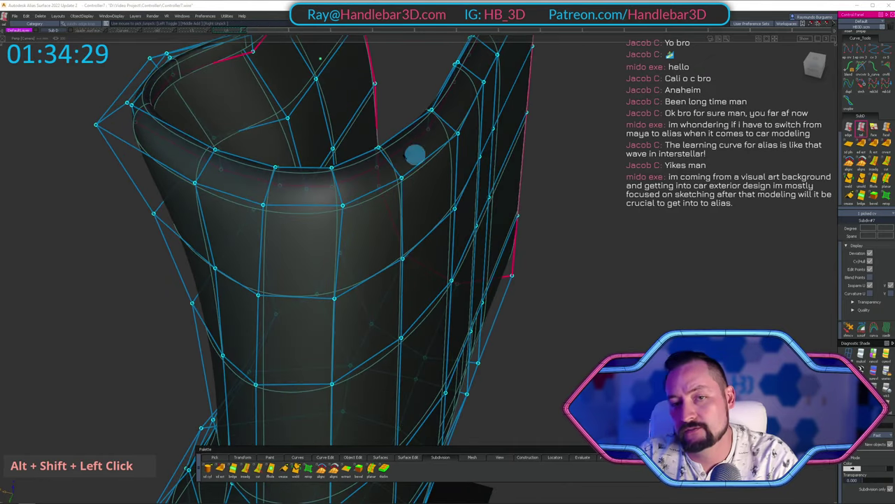
left_click_drag(562, 184, 581, 179, "alt+shift")
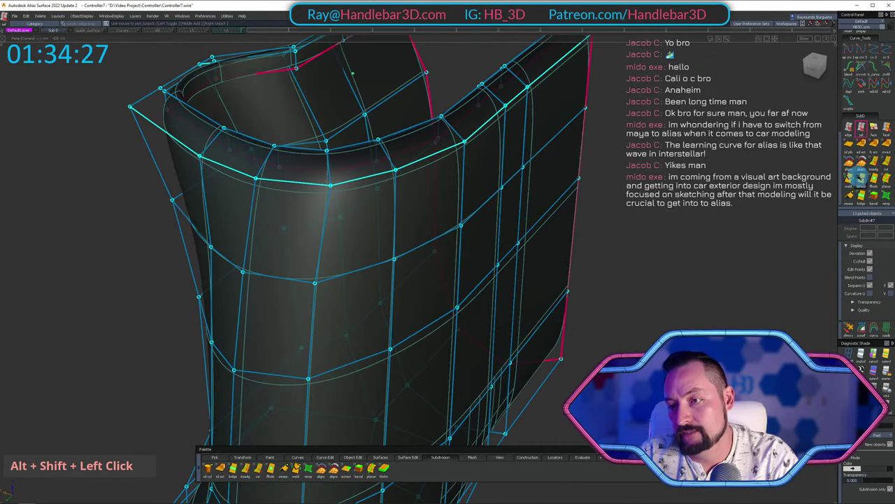
Try creasing the picked rim edges, checking the shaded rim and cage from several sides.
left_click(850, 196)
right_click_drag(715, 188, 633, 116, "ctrl+shift")
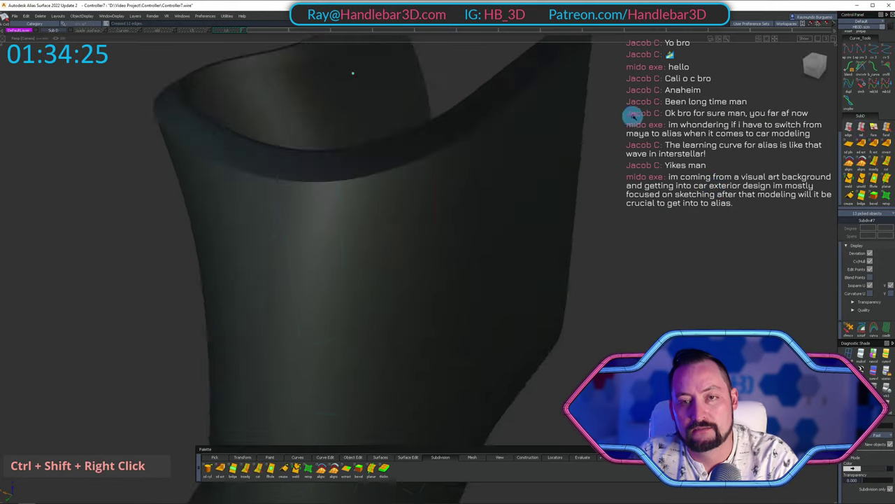
left_click_drag(423, 156, 704, 175, "alt+shift")
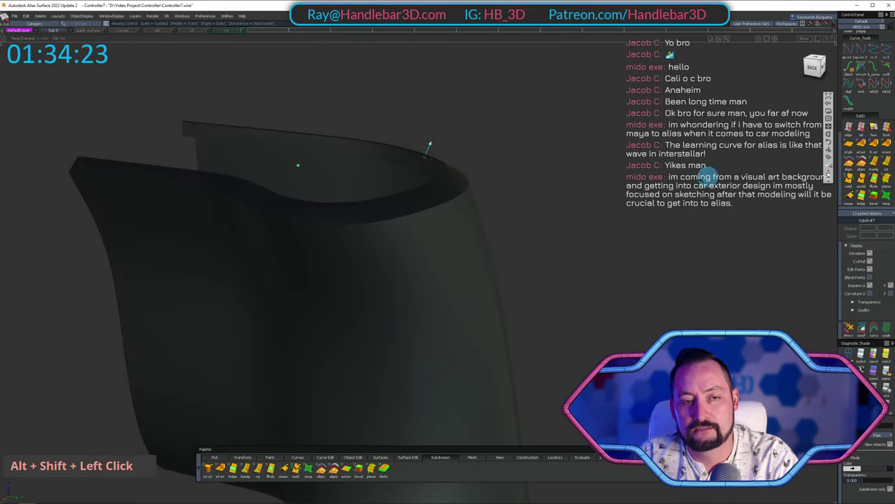
right_click_drag(703, 176, 410, 217, "alt+shift")
left_click_drag(410, 217, 261, 352, "alt+shift")
middle_click_drag(261, 352, 424, 223, "alt+shift")
left_click_drag(424, 222, 520, 114, "alt+shift")
right_click_drag(520, 114, 482, 130, "alt+shift")
left_click_drag(482, 130, 377, 67, "alt+shift")
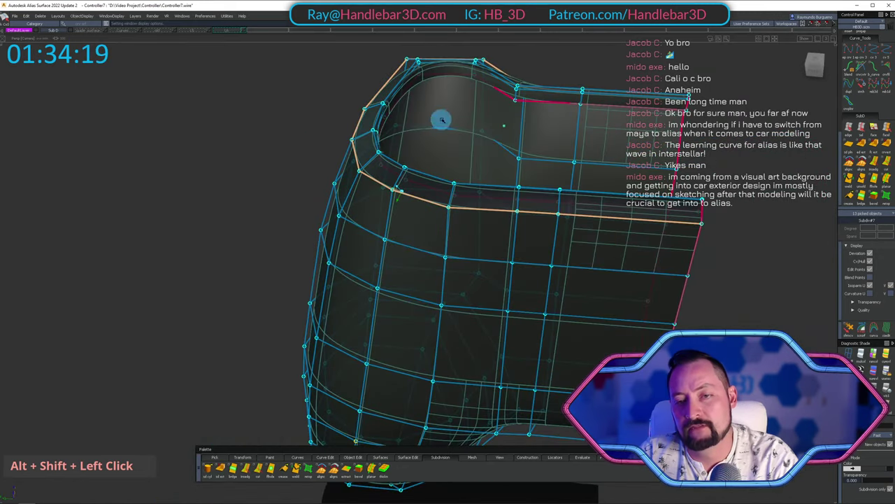
left_click_drag(441, 119, 352, 170, "alt+shift")
right_click_drag(352, 170, 329, 186, "alt+shift")
left_click_drag(329, 186, 478, 256, "alt+shift")
right_click_drag(477, 256, 600, 237, "alt+shift")
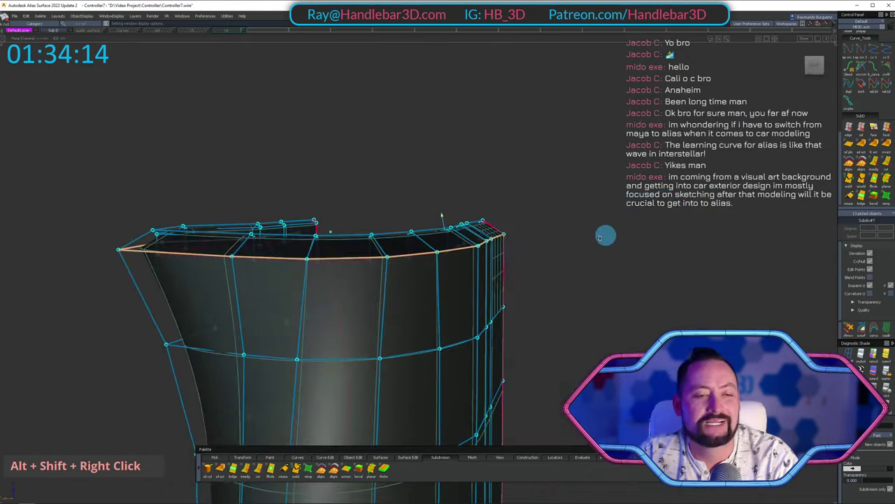
left_click_drag(599, 237, 558, 282, "alt+shift")
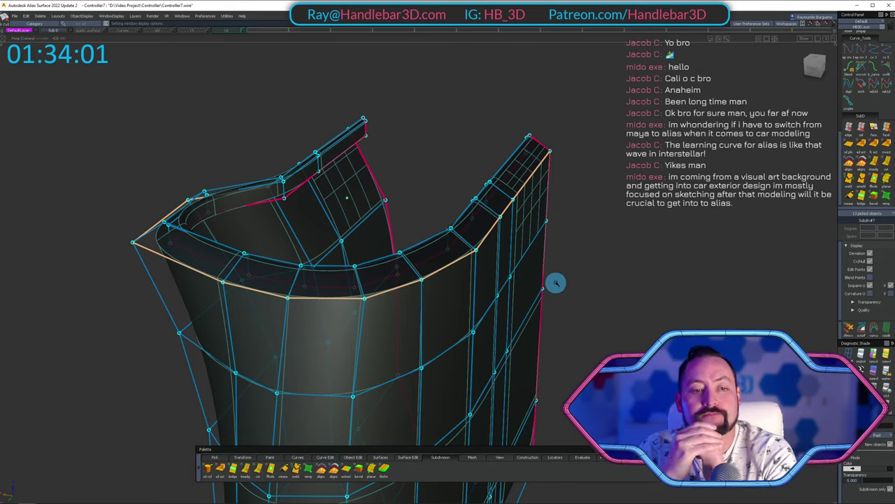
key("ctrl+z")
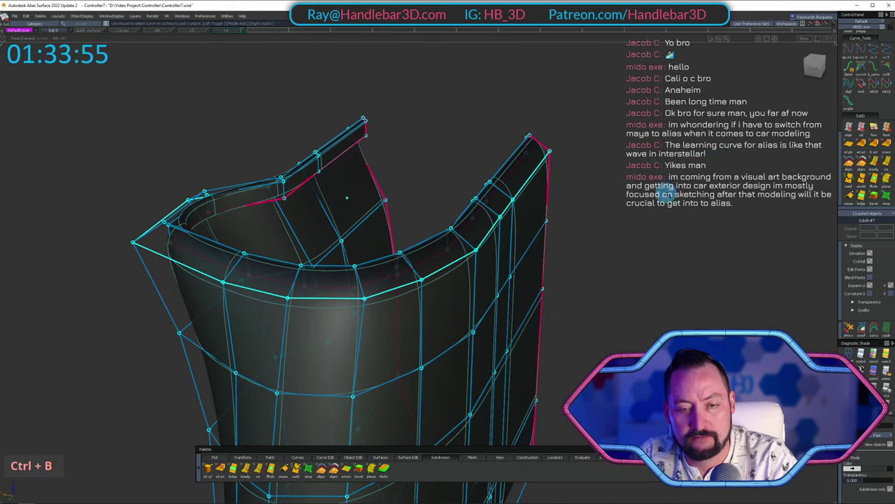
Bevel the outer edge loop of the upper rim into a narrow double row.
key("alt+b")
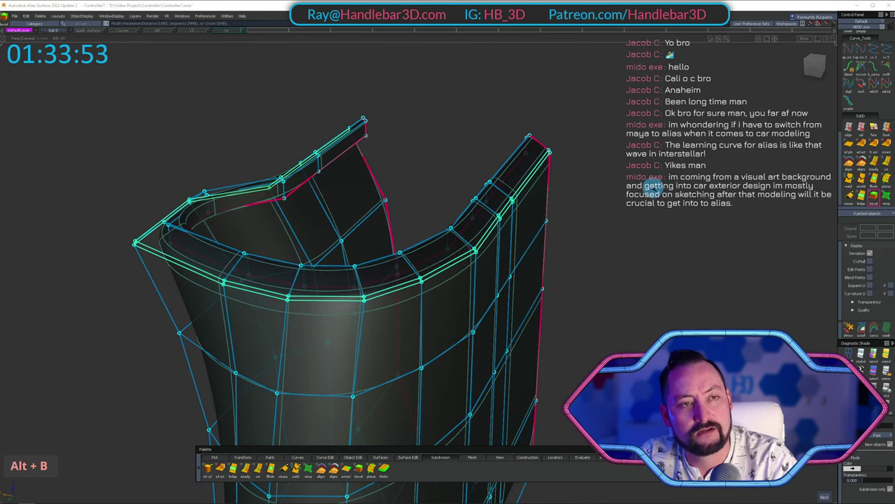
right_click_drag(653, 185, 530, 202, "alt+shift")
left_click_drag(529, 203, 616, 201, "alt+shift")
right_click_drag(616, 202, 600, 154, "alt+shift")
Examine the beveled rim and the complete grip shell from the back and side.
left_click_drag(599, 154, 305, 194, "alt+shift")
right_click_drag(306, 193, 338, 202, "alt+shift")
left_click_drag(338, 202, 597, 223, "alt+shift")
middle_click_drag(598, 223, 342, 200, "alt+shift")
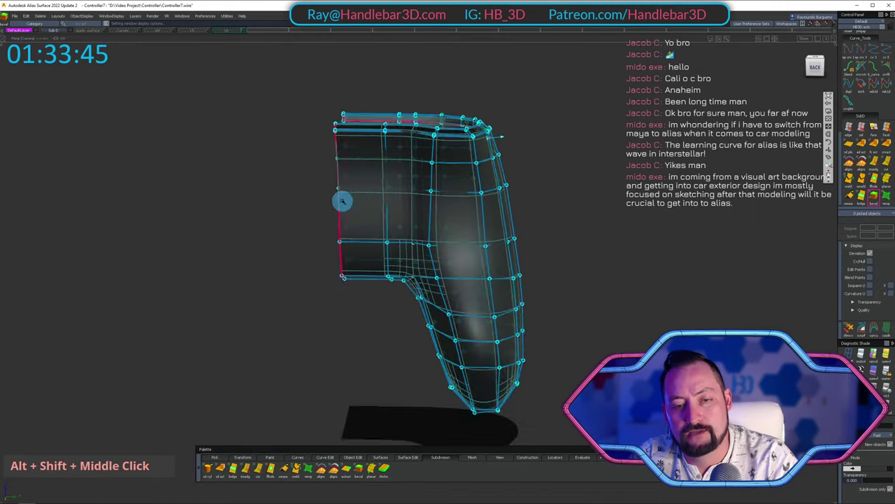
left_click_drag(342, 200, 497, 191, "alt+shift")
middle_click_drag(497, 191, 392, 181, "alt+shift")
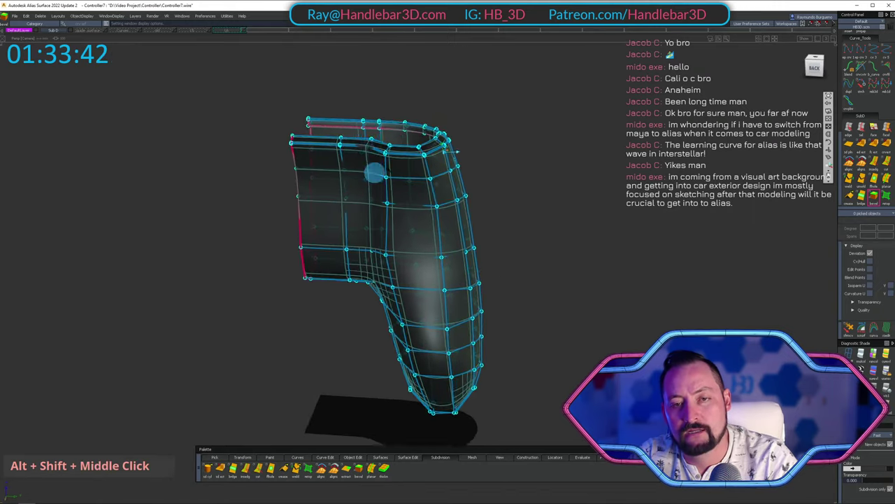
left_click_drag(392, 182, 410, 250, "alt+shift")
right_click_drag(410, 249, 426, 192, "alt+shift")
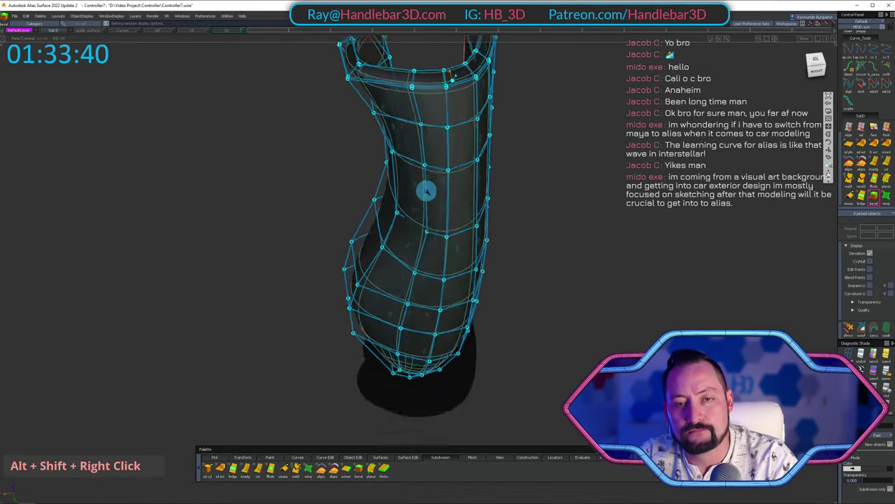
Insert a vertical edge loop through the rim and down the grip, close beside the existing column at the side corner.
left_click_drag(426, 191, 381, 134, "alt+shift")
mouse_move(381, 135)
right_mouse_down("alt+shift")
mouse_move(396, 133)
mouse_move(378, 136)
right_mouse_up("alt+shift")
middle_click_drag(377, 136, 302, 231, "alt+shift")
left_click_drag(302, 232, 424, 171, "alt+shift")
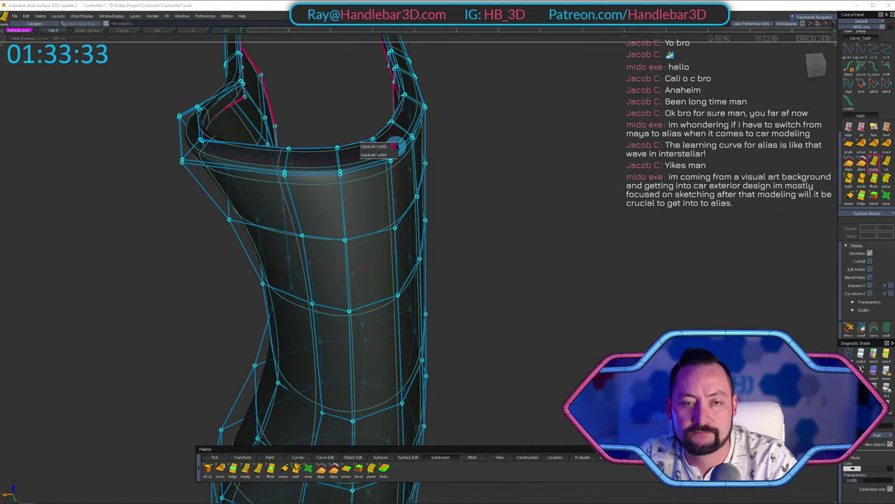
left_click_drag(369, 170, 366, 173)
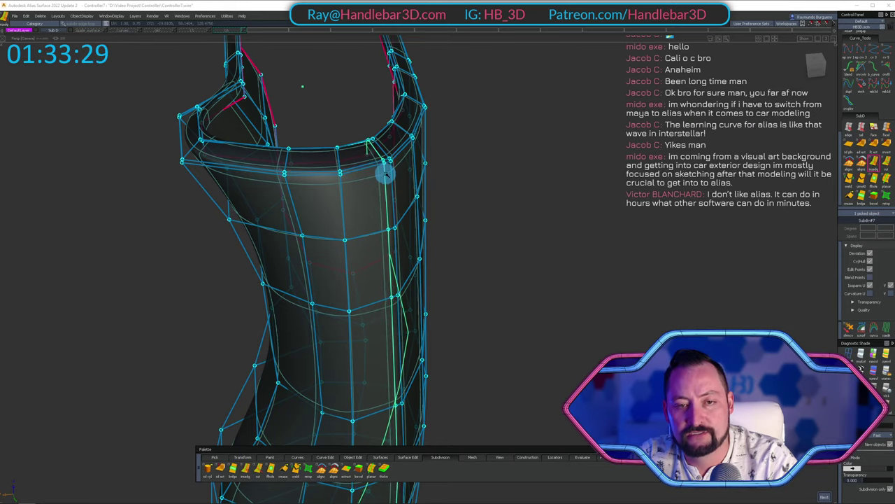
left_click_drag(385, 174, 336, 112, "alt+shift")
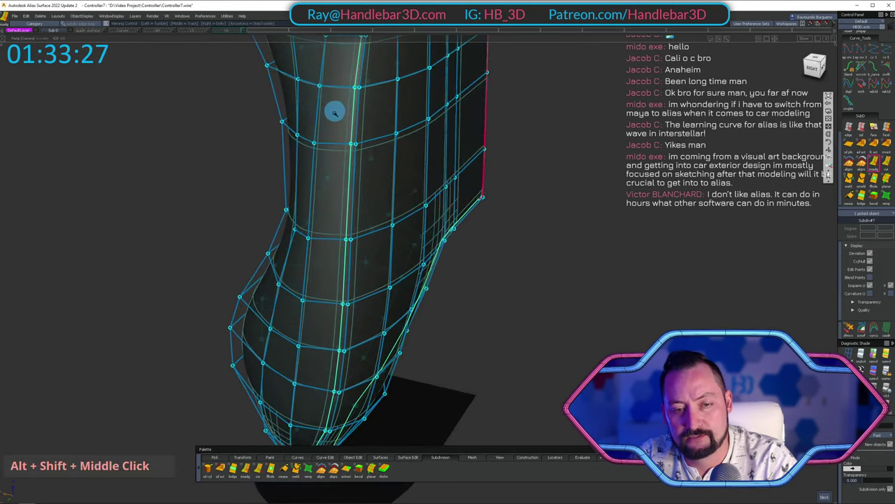
middle_click_drag(335, 112, 396, 203, "alt+shift")
Inspect the smooth surface without its cage around the inserted edge loop, from the rim to the grip tip.
right_click_drag(416, 183, 382, 131, "ctrl+shift")
mouse_move(381, 130)
left_mouse_down("alt+shift")
mouse_move(272, 134)
mouse_move(304, 170)
left_mouse_up("alt+shift")
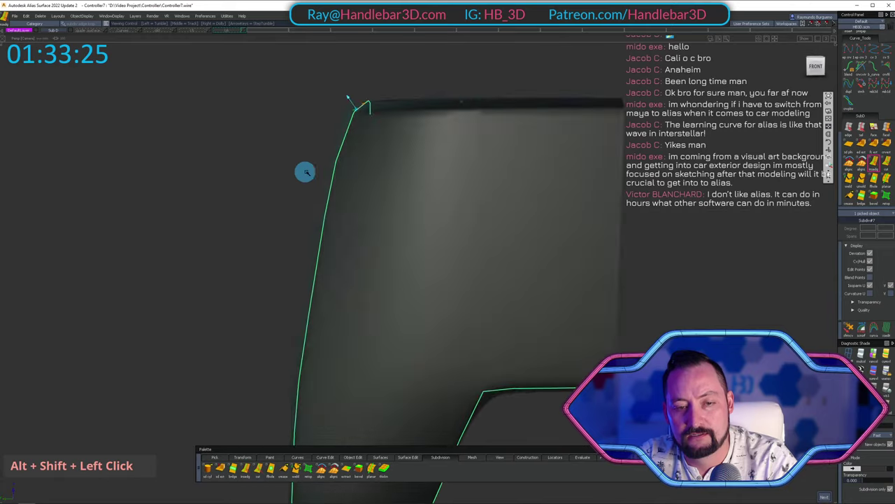
right_click_drag(303, 170, 310, 142, "alt+shift")
mouse_move(310, 142)
left_mouse_down("alt+shift")
mouse_move(340, 116)
mouse_move(410, 175)
mouse_move(623, 226)
mouse_move(436, 92)
mouse_move(354, 164)
mouse_move(205, 214)
mouse_move(192, 240)
mouse_move(472, 192)
mouse_move(518, 146)
left_mouse_up("alt+shift")
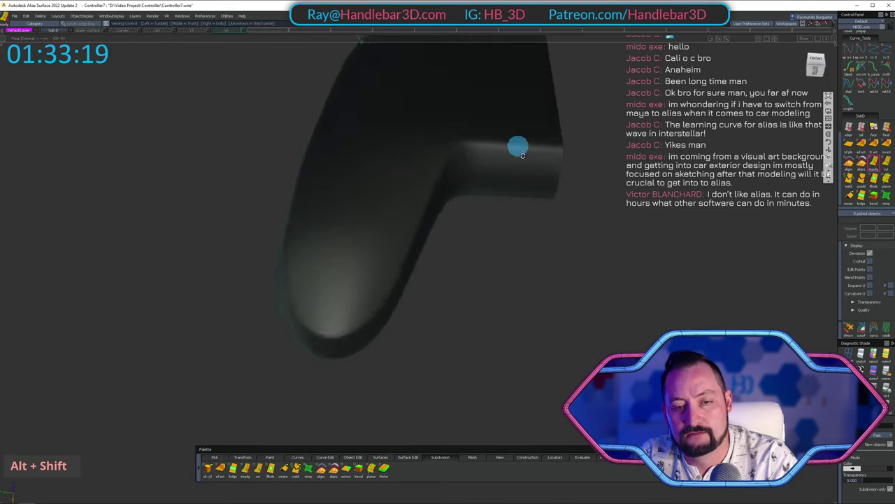
middle_click_drag(518, 146, 444, 270, "alt+shift")
left_click_drag(443, 270, 577, 278, "alt+shift")
right_click_drag(577, 278, 589, 287, "alt+shift")
mouse_move(588, 286)
left_mouse_down("alt+shift")
mouse_move(578, 231)
mouse_move(360, 237)
mouse_move(363, 140)
left_mouse_up("alt+shift")
middle_click_drag(362, 140, 365, 176, "alt+shift")
left_click_drag(365, 176, 370, 283, "alt+shift")
right_click_drag(370, 283, 323, 234, "ctrl+shift")
left_click_drag(329, 231, 411, 200, "alt+shift")
middle_click_drag(402, 318, 398, 248, "alt+shift")
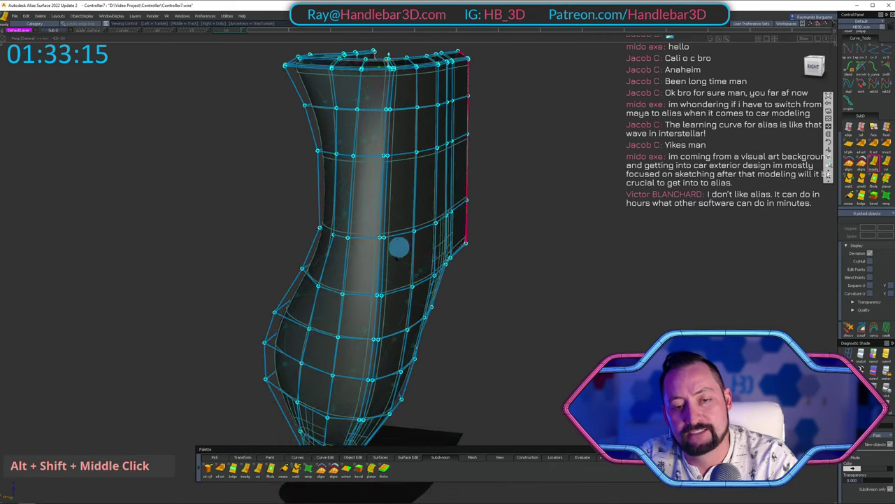
right_click_drag(389, 291, 430, 273, "alt+shift")
left_click_drag(430, 273, 372, 248, "alt+shift")
right_click_drag(372, 248, 350, 245, "alt+shift")
left_click_drag(350, 244, 326, 315, "alt+shift")
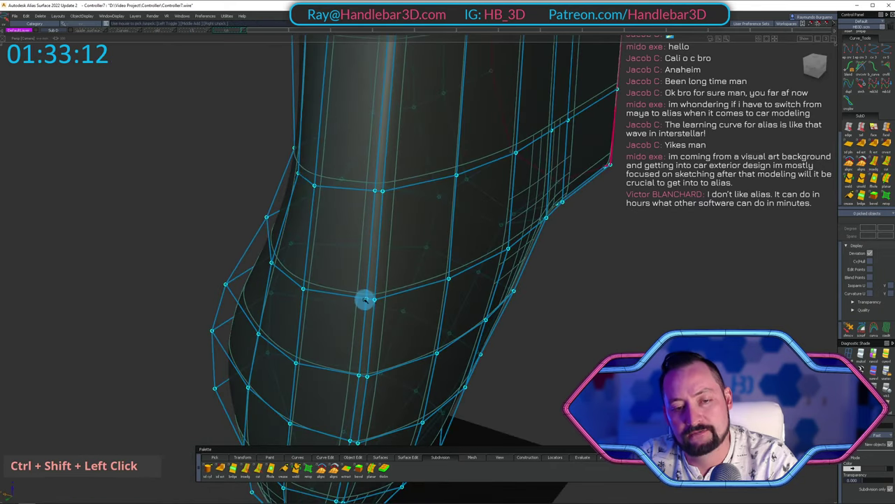
middle_click_drag(366, 299, 361, 348, "alt+shift")
left_click_drag(362, 347, 377, 294, "alt+shift")
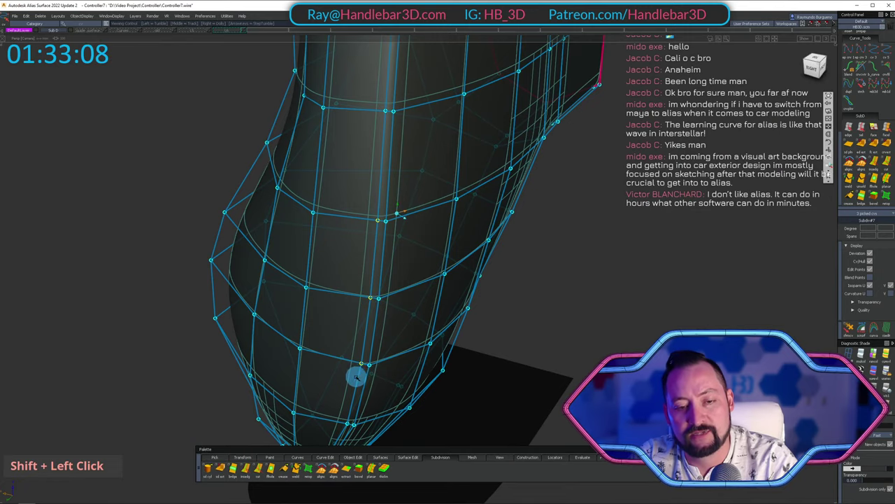
Examine the highlight running down the lower grip's shaded surface with the control cage hidden.
right_click_drag(356, 376, 424, 365, "alt+shift")
left_click_drag(424, 366, 426, 238, "alt+shift")
right_click_drag(426, 238, 431, 164, "ctrl+shift")
mouse_move(432, 164)
middle_mouse_down("alt+shift")
mouse_move(225, 249)
mouse_move(480, 290)
middle_mouse_up("alt+shift")
mouse_move(480, 289)
left_mouse_down("alt+shift")
mouse_move(492, 240)
mouse_move(370, 262)
left_mouse_up("alt+shift")
right_click_drag(370, 262, 397, 260, "alt+shift")
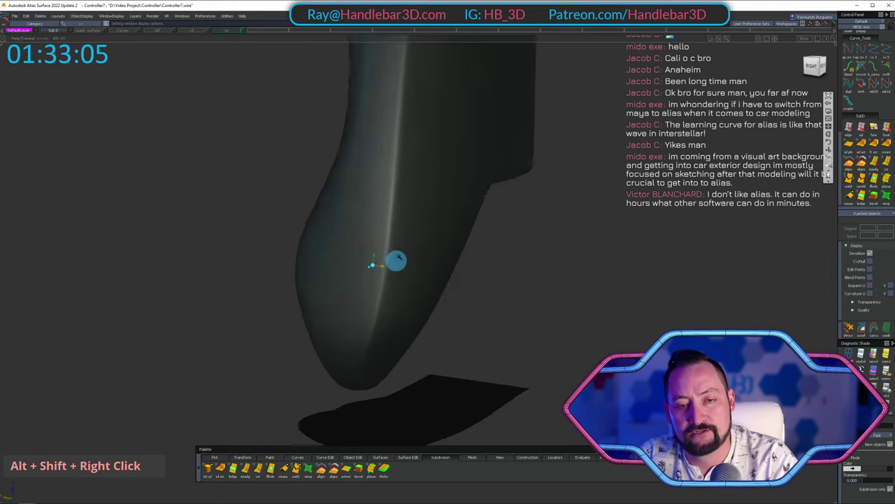
mouse_move(396, 260)
left_mouse_down("alt+shift")
mouse_move(538, 232)
mouse_move(373, 249)
left_mouse_up("alt+shift")
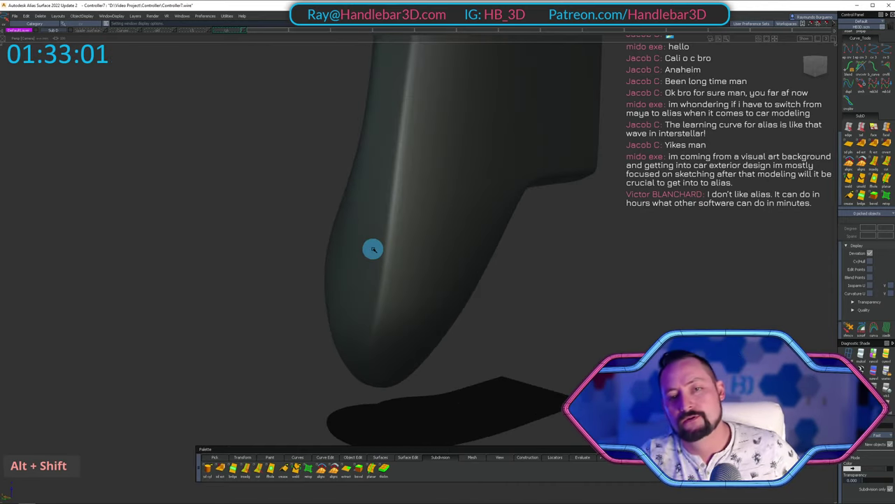
right_click_drag(462, 233, 408, 147, "ctrl+shift")
Pick the six lower-grip vertices of the inserted edge column and shift them away from the adjacent original column.
left_click_drag(407, 147, 577, 272, "alt+shift")
middle_click_drag(578, 272, 438, 259, "alt+shift")
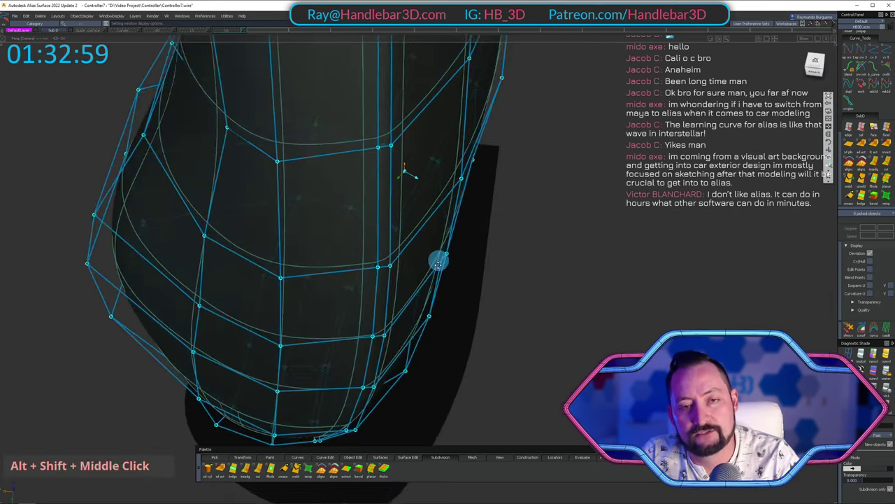
left_click_drag(438, 260, 385, 205, "alt+shift")
right_click_drag(385, 205, 402, 301, "alt+shift")
middle_click_drag(402, 301, 394, 286, "alt+shift")
right_click_drag(393, 287, 410, 266, "alt+shift")
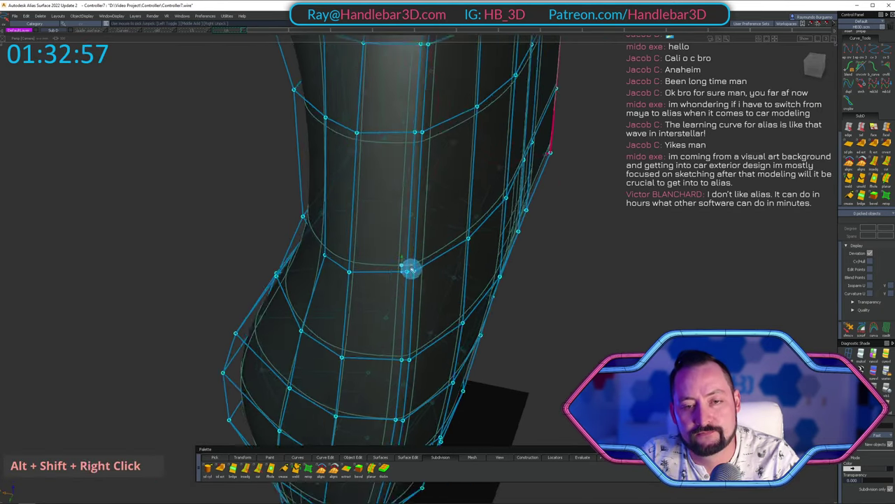
mouse_move(410, 266)
left_mouse_down("alt+shift")
mouse_move(535, 246)
mouse_move(384, 282)
left_mouse_up("alt+shift")
left_click_drag(383, 283, 421, 286, "ctrl+shift")
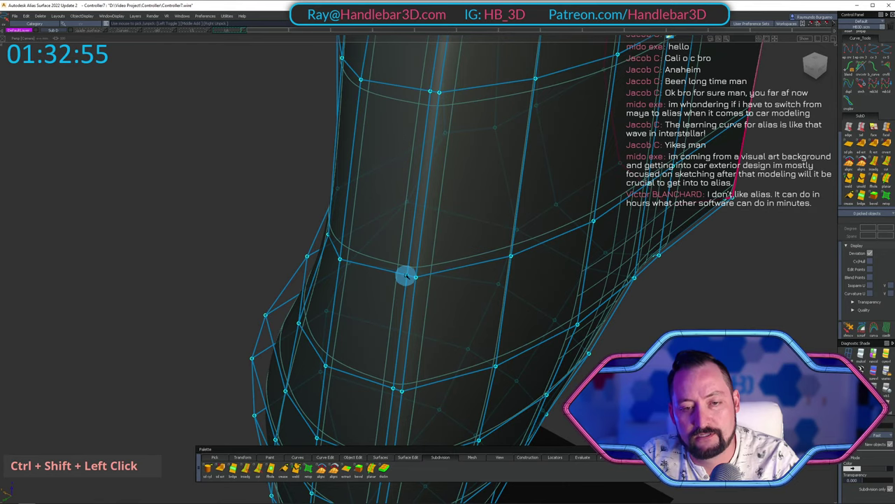
right_click_drag(405, 275, 408, 303, "alt+shift")
left_click_drag(408, 303, 428, 291, "alt+shift")
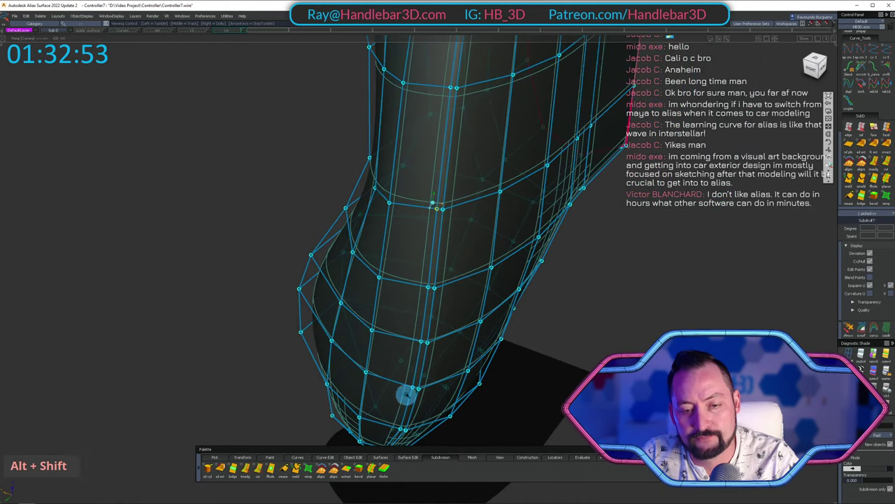
left_click_drag(406, 393, 405, 355, "alt+shift")
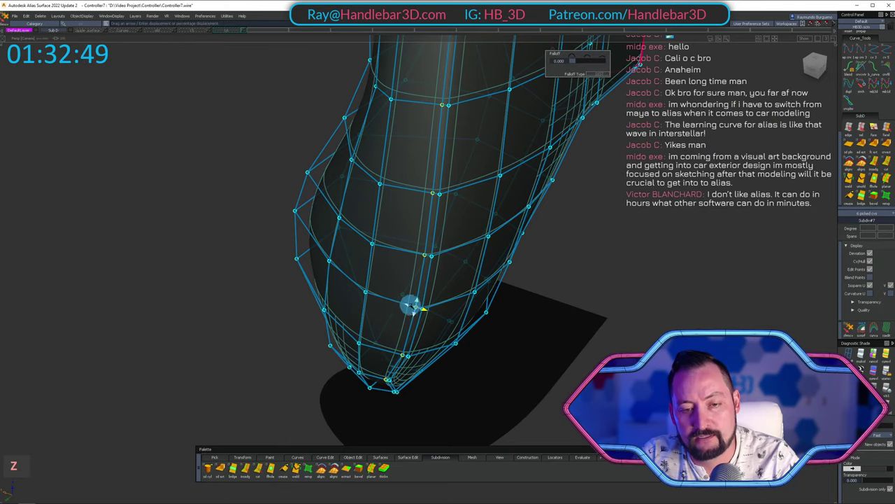
middle_click_drag(275, 293, 320, 266, "alt+shift")
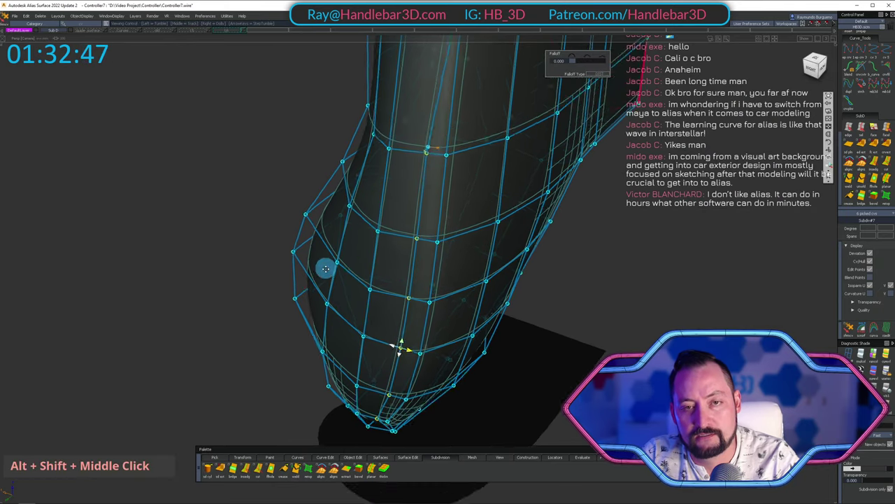
left_click_drag(320, 266, 382, 161, "alt+shift")
Shift the picked column vertices until they sit roughly midway between the neighbouring columns, then clear the selection.
right_click_drag(415, 189, 370, 287, "alt+shift")
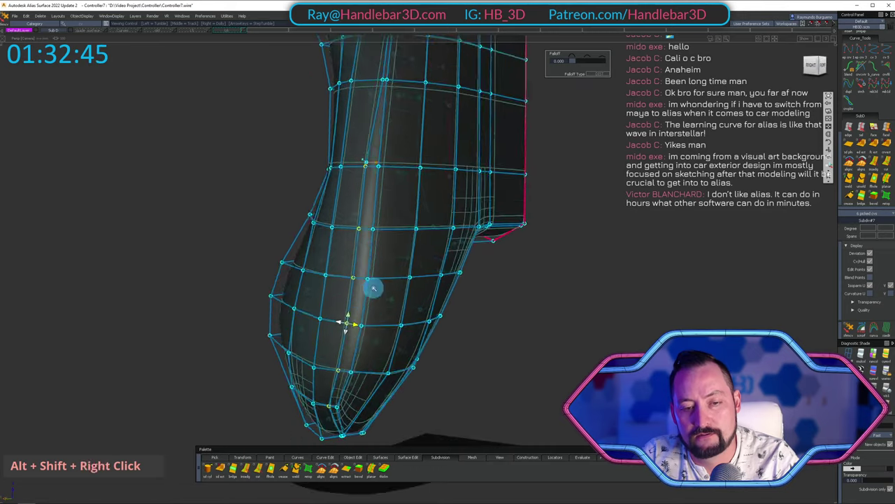
middle_click_drag(370, 287, 462, 210, "alt+shift")
left_click_drag(461, 210, 359, 263, "alt+shift")
middle_click_drag(360, 264, 354, 389, "alt+shift")
left_click_drag(363, 258, 377, 217, "ctrl+shift")
Review the grip's shaded highlight flow from several angles, then examine the lower grip with its control cage shown.
right_click_drag(391, 209, 409, 191, "ctrl+shift")
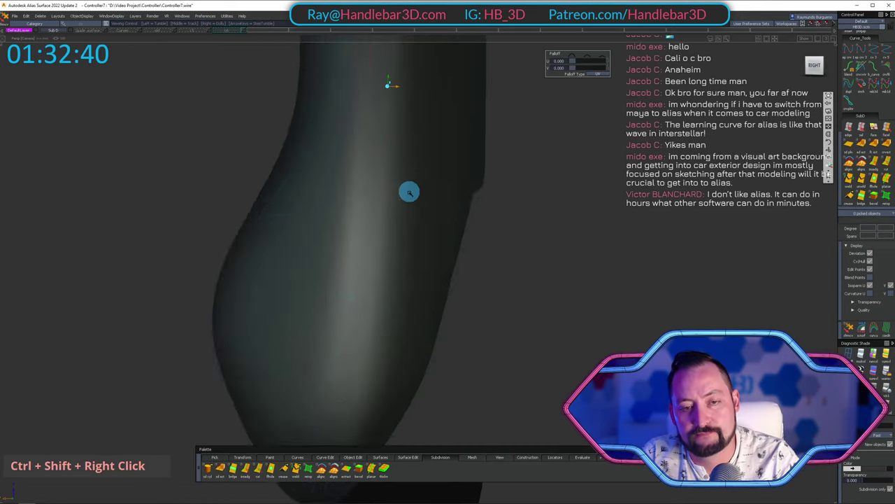
left_click_drag(409, 191, 233, 210, "alt+shift")
middle_click_drag(233, 210, 335, 282, "alt+shift")
left_click_drag(336, 281, 364, 299, "alt+shift")
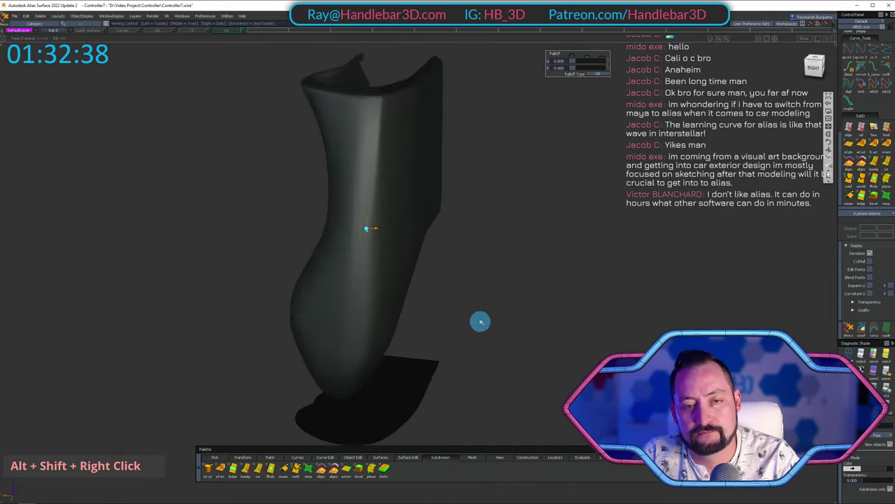
left_click_drag(456, 389, 415, 261, "alt+shift")
middle_click_drag(416, 261, 461, 165, "alt+shift")
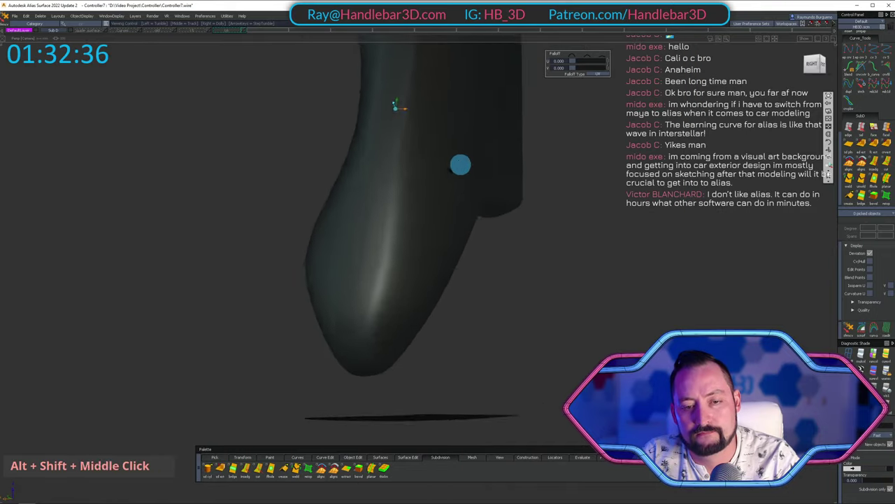
left_click_drag(573, 95, 400, 92, "alt+shift")
middle_click_drag(399, 92, 424, 145, "alt+shift")
left_click_drag(424, 144, 424, 324, "alt+shift")
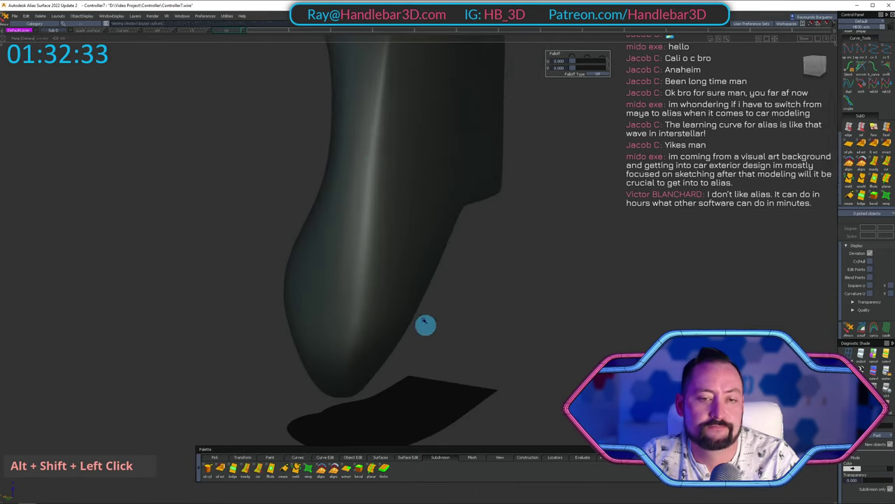
key("alt+t")
right_click_drag(384, 288, 385, 288, "alt+shift")
left_click_drag(386, 289, 424, 226, "alt+shift")
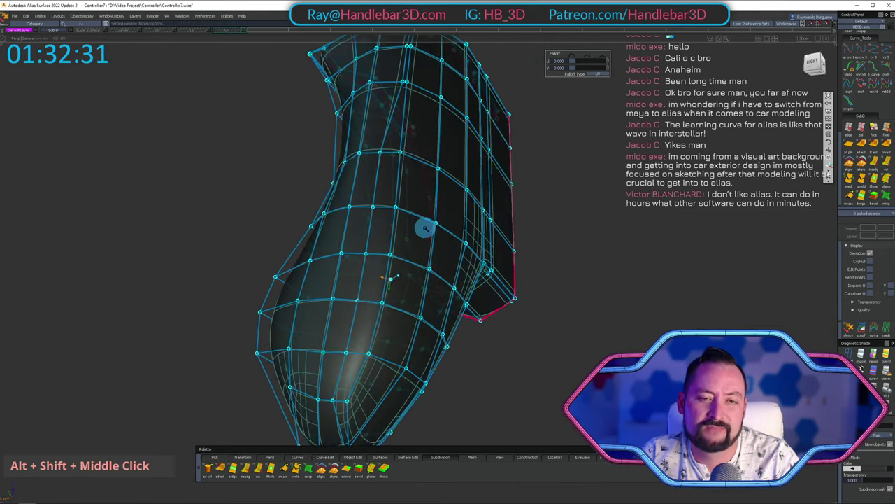
Undo the last shift of the inserted vertex column on the lower grip.
middle_click_drag(424, 226, 443, 199, "alt+shift")
left_click_drag(444, 199, 468, 252, "alt+shift")
key("ctrl+z")
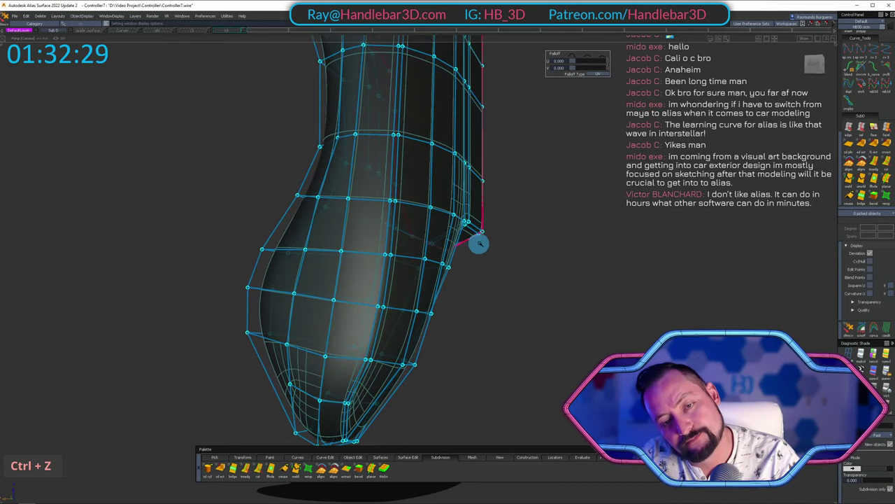
right_click_drag(480, 243, 464, 263, "alt+shift")
left_click_drag(463, 263, 470, 214, "ctrl+shift")
right_click_drag(470, 214, 433, 192, "alt+shift")
left_click_drag(434, 192, 468, 214, "alt+shift")
right_click(401, 276, "ctrl+shift")
mouse_move(401, 275)
left_mouse_down("alt+shift")
mouse_move(458, 281)
mouse_move(445, 281)
mouse_move(511, 268)
mouse_move(332, 193)
left_mouse_up("alt+shift")
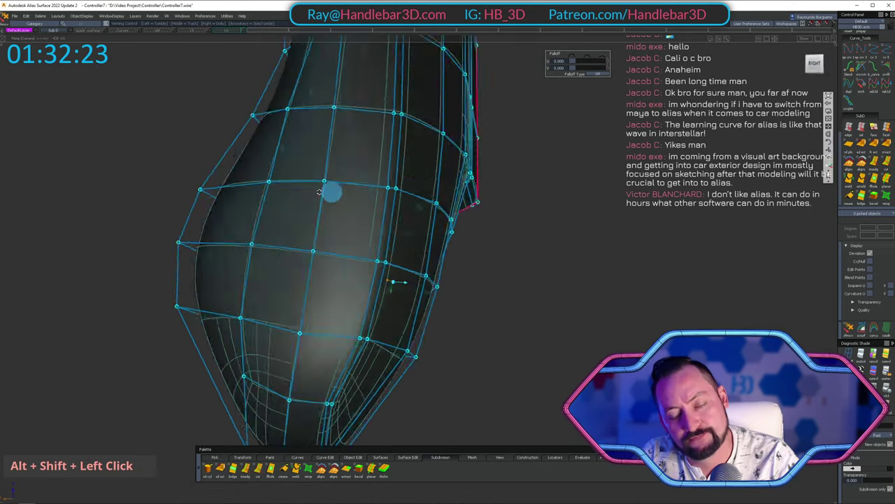
Try nudging the two adjacent column vertices near the grip's lower end, then check the shading from the Right view with the cage hidden.
middle_click_drag(331, 194, 426, 214, "alt+shift")
mouse_move(426, 214)
left_mouse_down("alt+shift")
mouse_move(285, 214)
mouse_move(426, 188)
mouse_move(531, 252)
mouse_move(451, 266)
mouse_move(339, 266)
mouse_move(366, 354)
mouse_move(490, 366)
left_mouse_up("alt+shift")
middle_click_drag(517, 336, 523, 285, "ctrl+shift")
middle_click(514, 283)
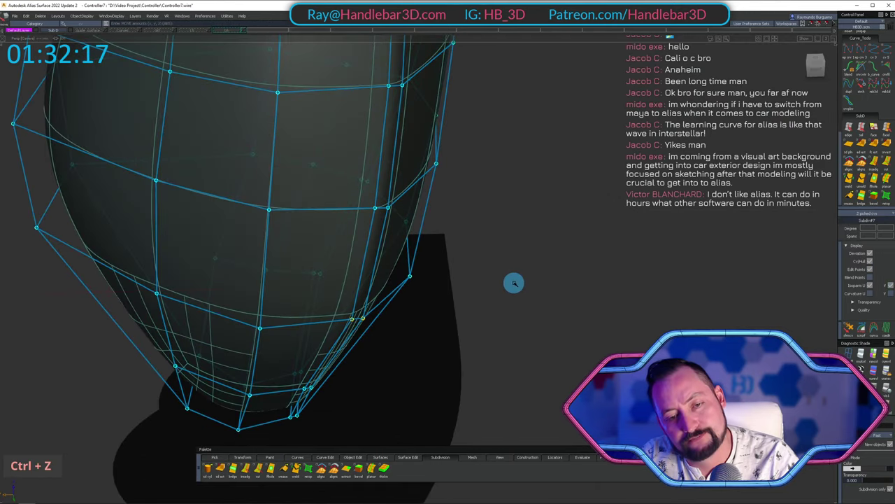
left_click_drag(516, 295, 518, 195, "ctrl+shift")
left_click(815, 66, "alt+shift")
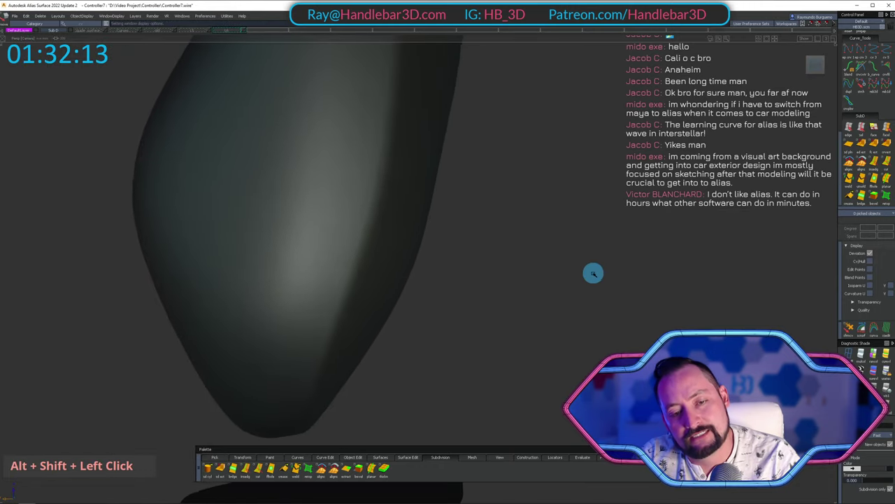
Show the cage again, pick the same vertex pair near the grip's lower end and nudge it toward the shell's inner side.
middle_click(597, 252)
right_click_drag(608, 254, 570, 219, "ctrl+shift")
middle_click_drag(544, 292, 537, 241, "ctrl+shift")
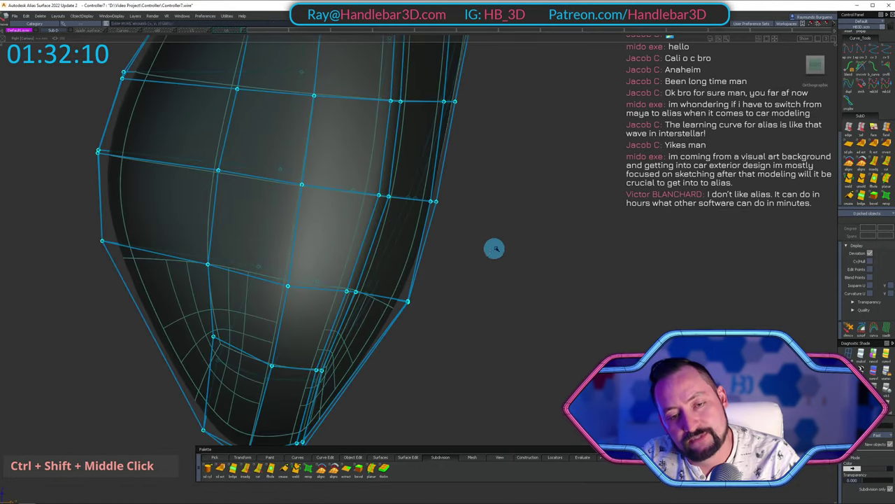
left_click_drag(494, 248, 340, 278, "alt+shift")
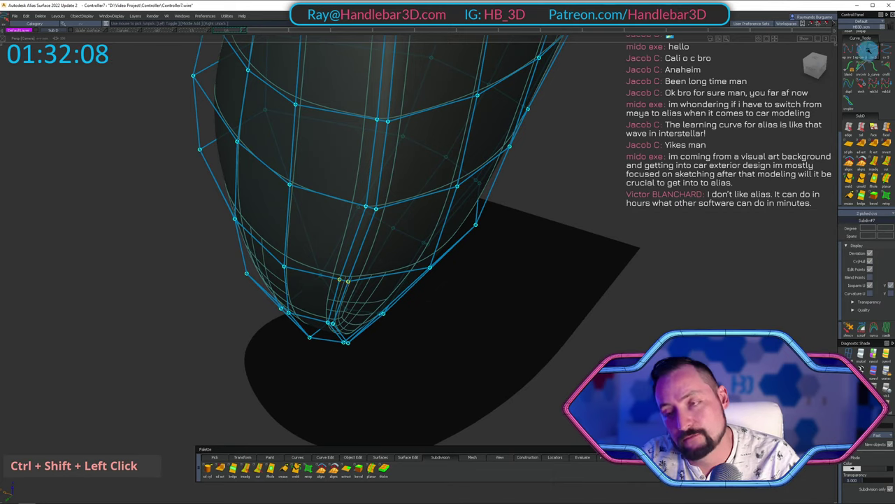
left_click(814, 69)
middle_click_drag(506, 292, 509, 259, "ctrl+shift")
left_click_drag(516, 290, 532, 226, "ctrl+shift")
right_click_drag(595, 202, 483, 227, "alt+shift")
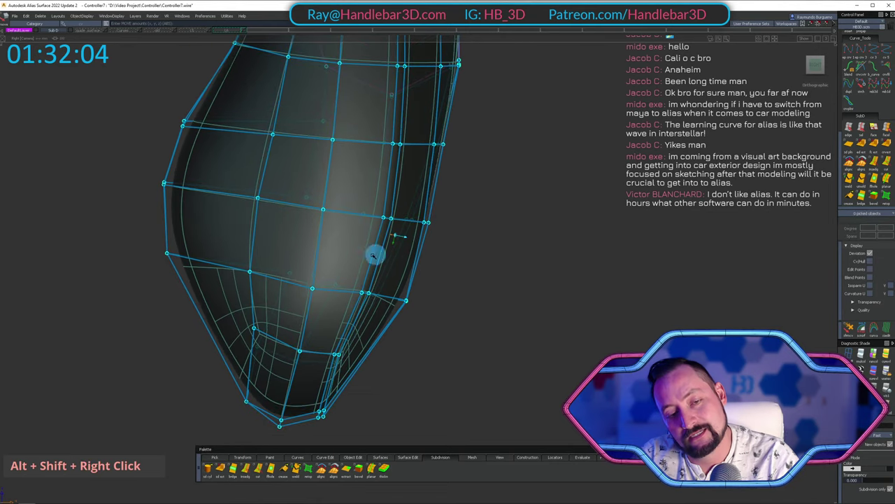
Pick the neighbouring column's vertex on the same low grip row and nudge it slightly upward in the Right view.
left_click_drag(287, 275, 300, 284, "ctrl+shift")
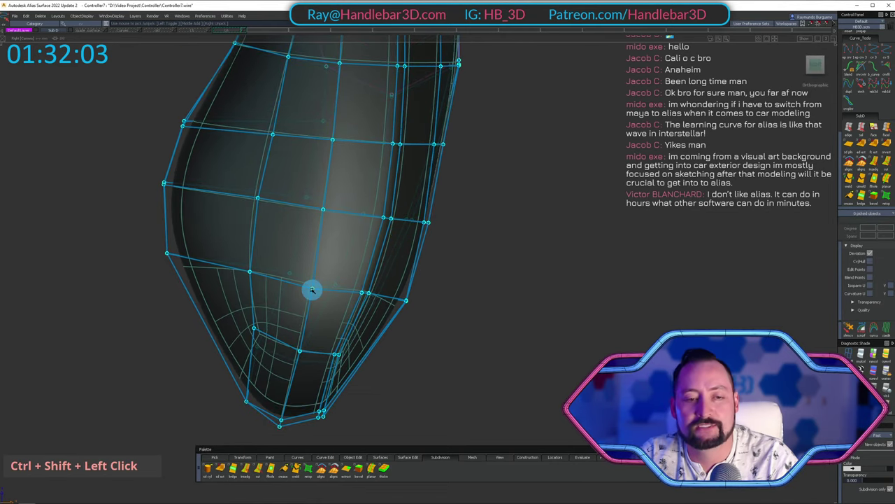
right_click_drag(489, 347, 494, 306)
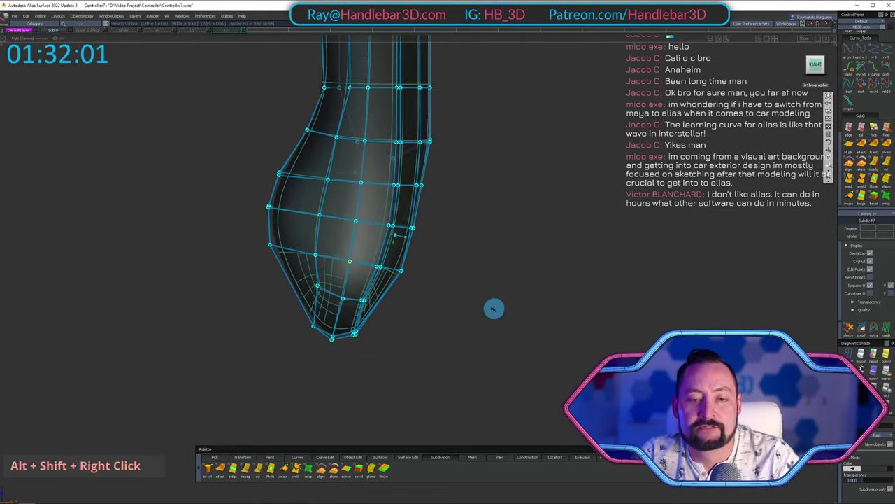
left_click_drag(494, 306, 507, 181, "alt+shift")
middle_click_drag(507, 181, 358, 198, "alt+shift")
left_click_drag(359, 198, 443, 284, "alt+shift")
middle_click_drag(443, 284, 370, 259, "alt+shift")
left_click_drag(370, 259, 316, 235, "alt+shift")
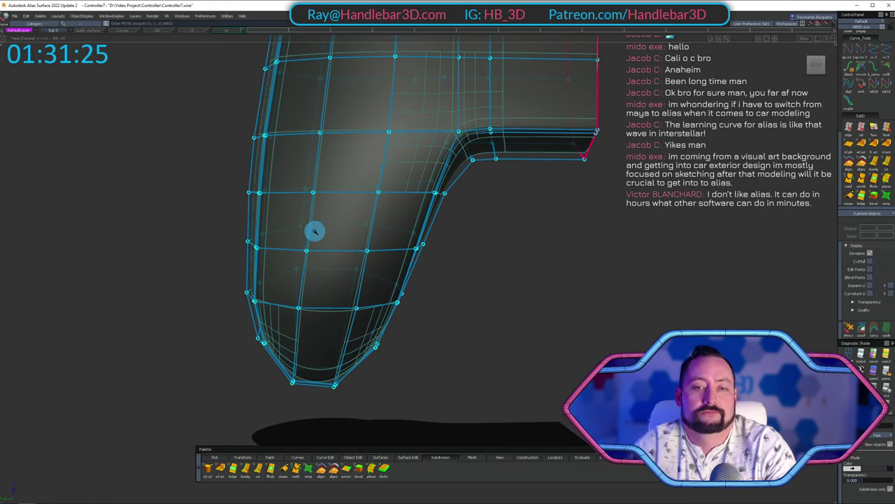
Examine the row and column spacing of the whole grip shell's control cage from several angles.
middle_click_drag(458, 142, 470, 138, "alt+shift")
left_click_drag(469, 138, 296, 340, "alt+shift")
right_click_drag(296, 340, 416, 189, "alt+shift")
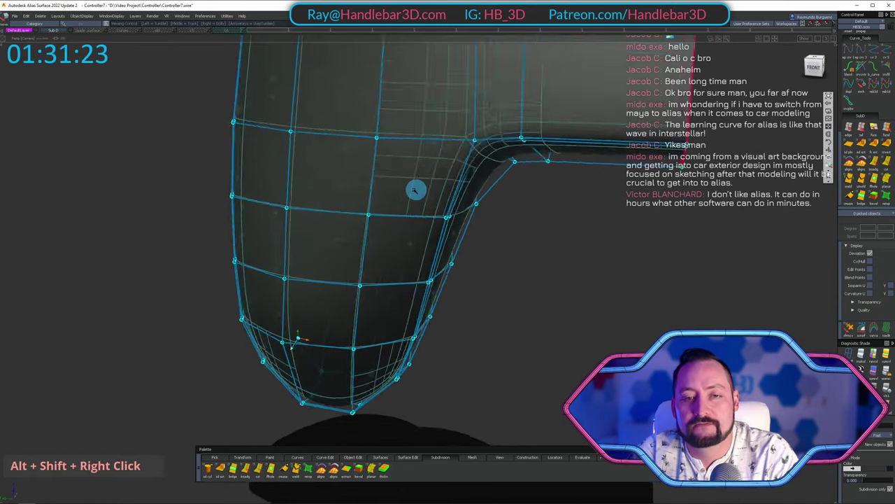
left_click_drag(416, 189, 378, 187, "alt+shift")
right_click_drag(377, 188, 416, 190, "alt+shift")
left_click_drag(415, 190, 380, 104, "alt+shift")
right_click_drag(380, 105, 398, 76, "alt+shift")
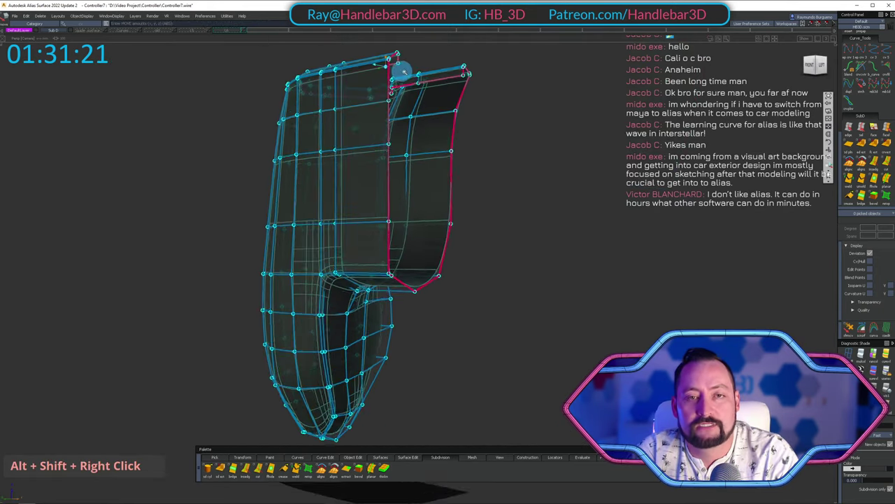
middle_click_drag(398, 76, 390, 189, "alt+shift")
left_click_drag(389, 189, 441, 191, "alt+shift")
In the Front view, pick the 14 vertices of the second row below the upper rim, lower the row slightly and clear the selection.
left_click(815, 65)
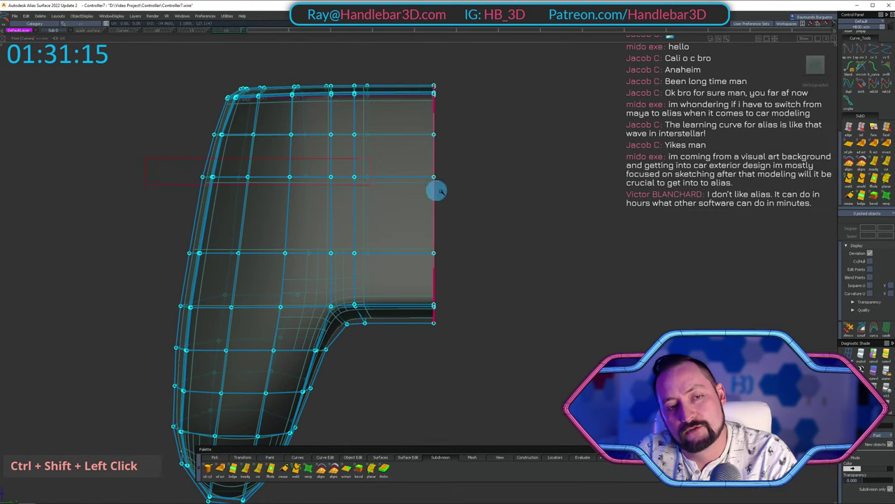
left_click_drag(532, 197, 535, 199, "ctrl+shift")
right_click_drag(535, 199, 474, 245, "alt+shift")
middle_click_drag(474, 245, 478, 200, "alt+shift")
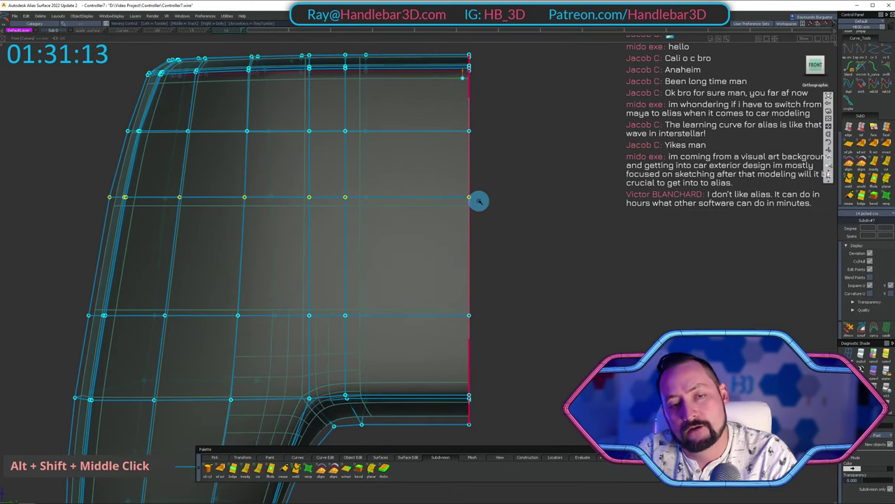
key("z")
left_click_drag(110, 205, 60, 318)
middle_click_drag(337, 217, 396, 210, "alt+shift")
left_click_drag(396, 210, 375, 271, "ctrl+shift")
middle_click_drag(210, 196, 266, 196, "alt+shift")
right_click_drag(267, 197, 196, 212, "alt+shift")
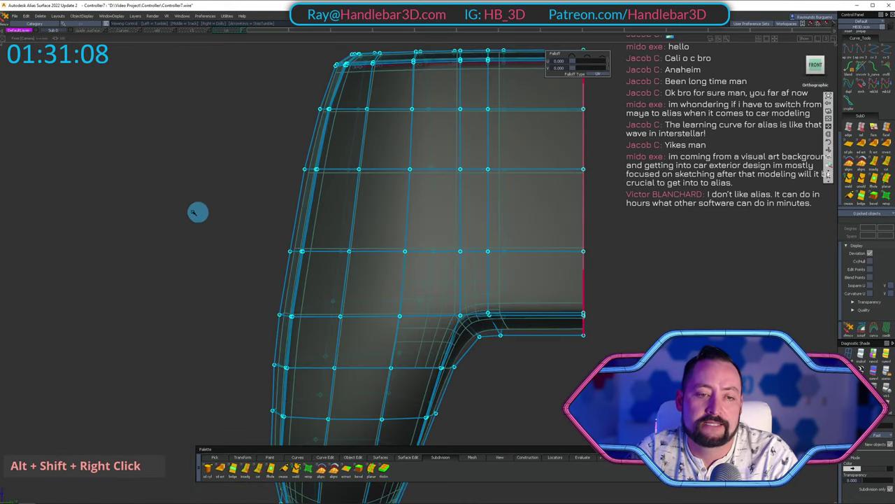
Nudge the four outer-edge vertices of the lowered row outward, then do the same for the row directly beneath it.
left_click_drag(265, 137, 323, 186, "ctrl+shift")
right_click_drag(272, 170, 241, 138, "alt+shift")
middle_click_drag(241, 138, 244, 198, "alt+shift")
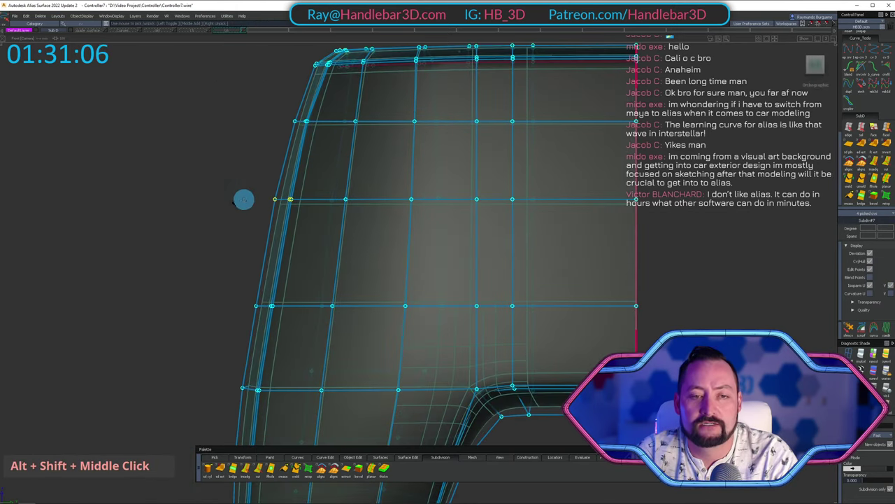
middle_click_drag(204, 176, 226, 89)
left_click(226, 210, "ctrl+shift")
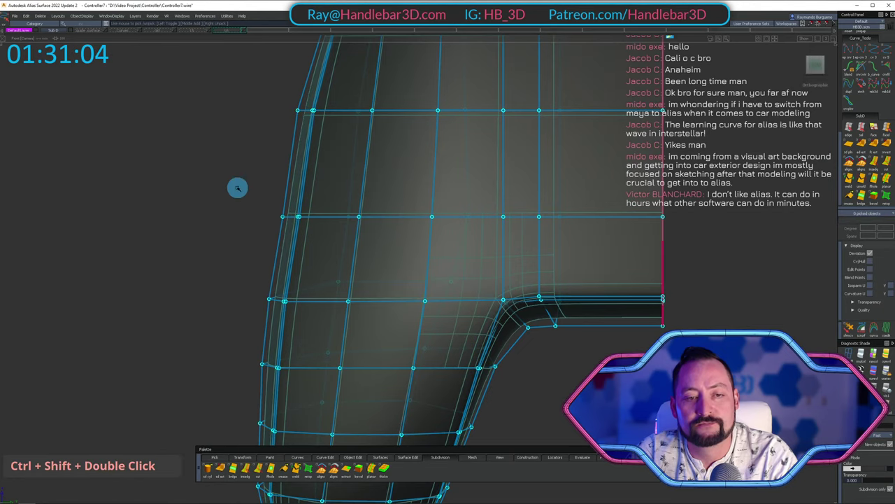
middle_click_drag(237, 206, 248, 130)
left_click(221, 198, "ctrl+shift")
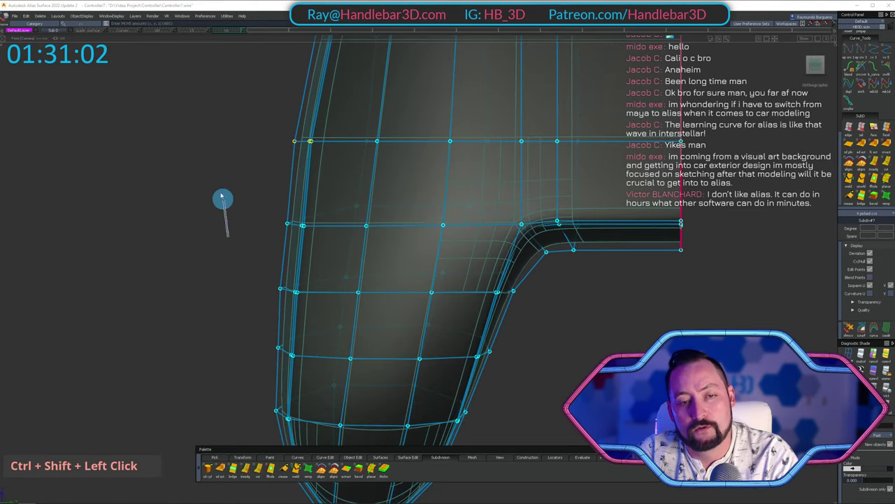
Nudge the outer-edge vertices of the next rows down the grip outward one row at a time to smooth the silhouette.
left_click_drag(269, 198, 315, 241, "ctrl+shift")
middle_click_drag(274, 279, 254, 198, "ctrl+shift")
left_click_drag(226, 220, 380, 260, "ctrl+shift")
left_click_drag(278, 231, 329, 264, "ctrl+shift")
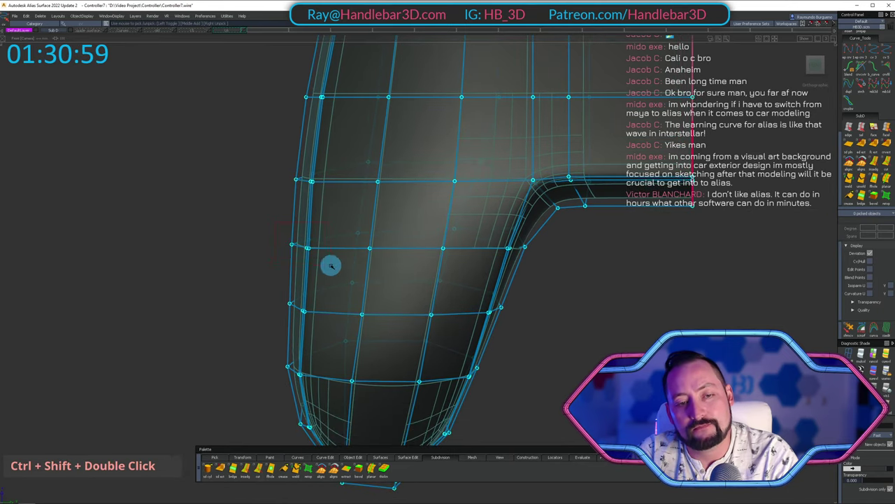
right_click_drag(303, 261, 320, 244, "alt+shift")
middle_click_drag(320, 244, 325, 220, "alt+shift")
middle_click_drag(227, 206, 221, 206)
left_click_drag(223, 276, 266, 300, "ctrl+shift")
left_click_drag(227, 250, 264, 290, "ctrl+shift")
middle_click(220, 260)
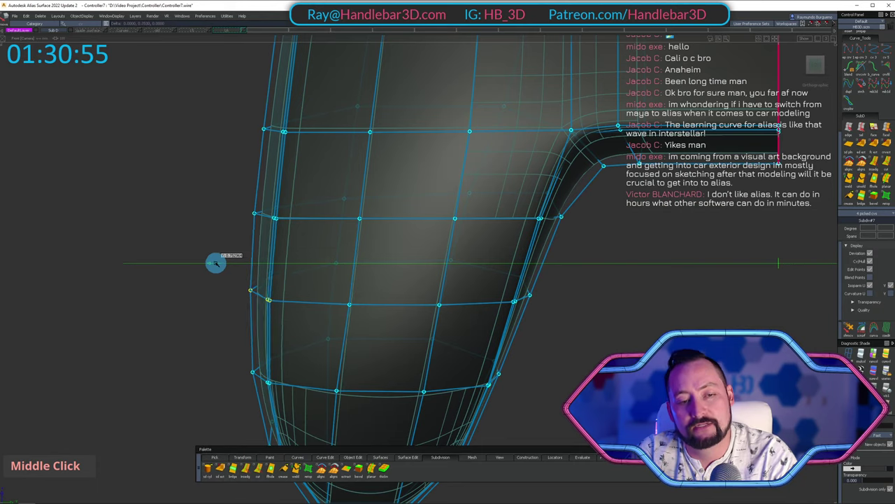
Examine the upper rim and its corner from several angles with the cage shown, then closely with only the shaded surface.
middle_click_drag(214, 259, 324, 230, "alt+shift")
right_click_drag(324, 230, 417, 250, "alt+shift")
middle_click_drag(417, 250, 392, 180, "alt+shift")
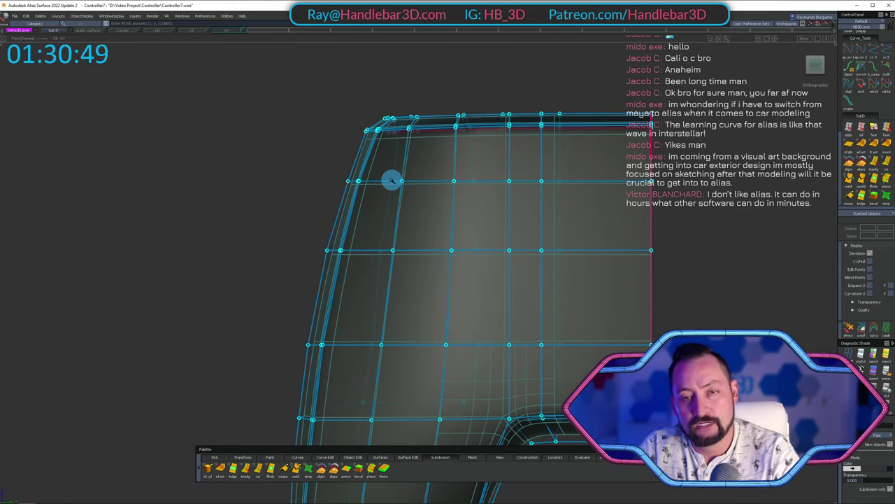
left_click_drag(392, 181, 521, 198, "alt+shift")
right_click_drag(522, 198, 511, 196, "alt+shift")
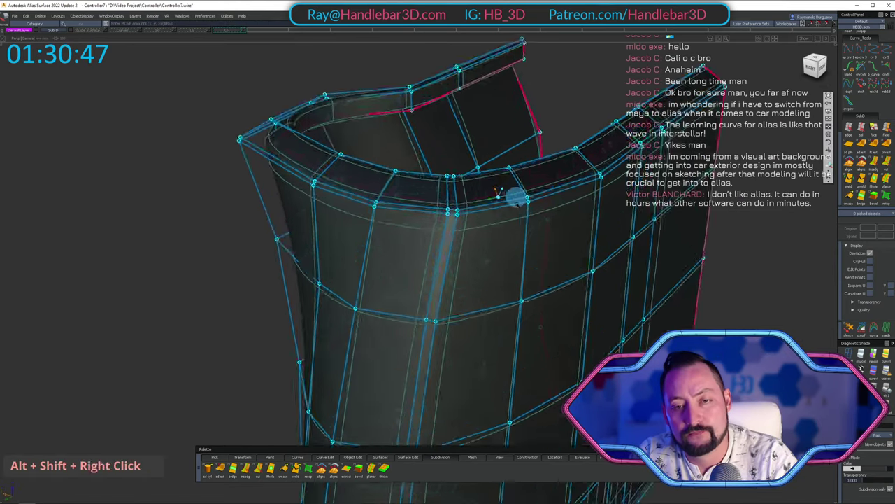
left_click_drag(512, 196, 510, 98, "alt+shift")
right_click_drag(510, 98, 409, 174, "alt+shift")
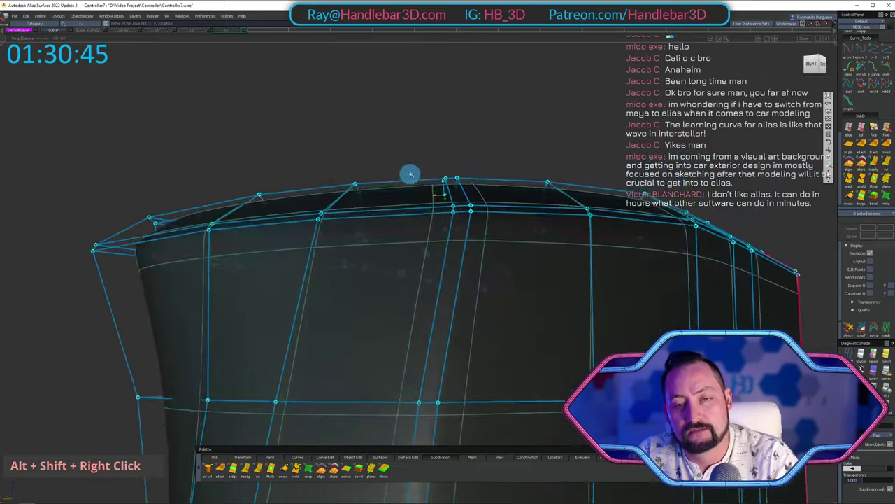
mouse_move(410, 175)
left_mouse_down("alt+shift")
mouse_move(480, 388)
mouse_move(464, 424)
mouse_move(444, 196)
left_mouse_up("alt+shift")
right_click_drag(443, 196, 460, 196, "alt+shift")
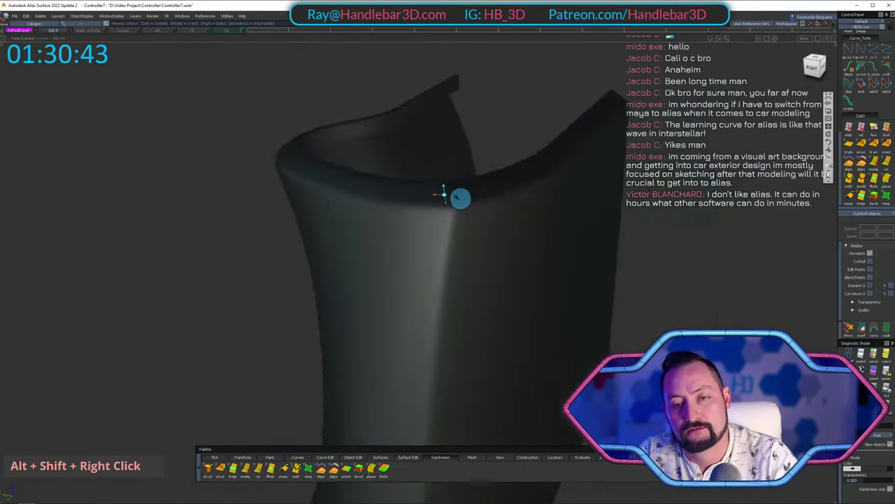
left_click_drag(460, 195, 15, 204, "alt+shift")
right_click_drag(21, 201, 172, 303, "alt+shift")
mouse_move(172, 304)
left_mouse_down("alt+shift")
mouse_move(352, 198)
mouse_move(431, 175)
left_mouse_up("alt+shift")
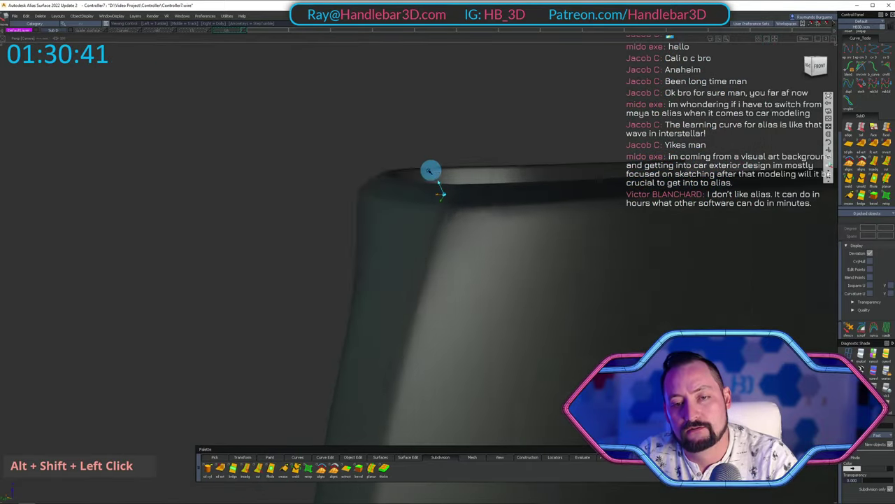
mouse_move(432, 176)
middle_mouse_down("alt+shift")
mouse_move(369, 108)
mouse_move(418, 120)
middle_mouse_up("alt+shift")
right_click_drag(417, 119, 525, 260, "alt+shift")
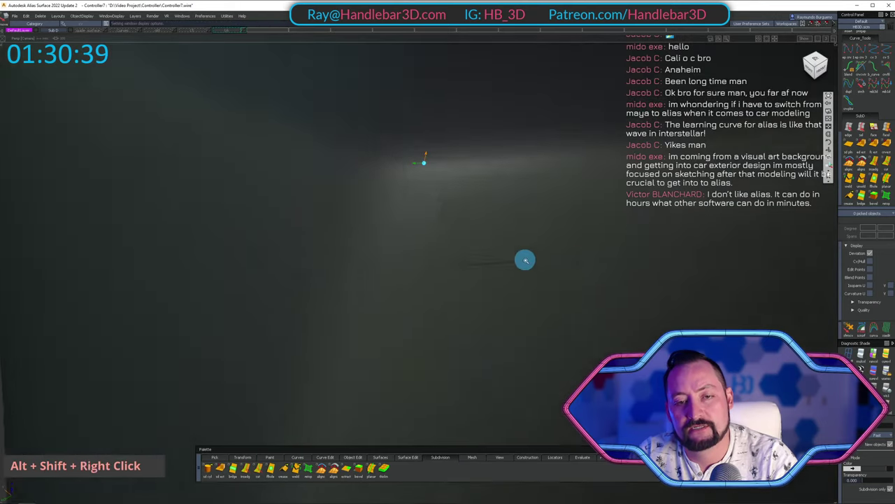
left_click_drag(525, 260, 521, 225, "alt+shift")
Open the Hardware Shade options and adjust them for a smoother shaded display of the grip surface.
right_click(137, 16)
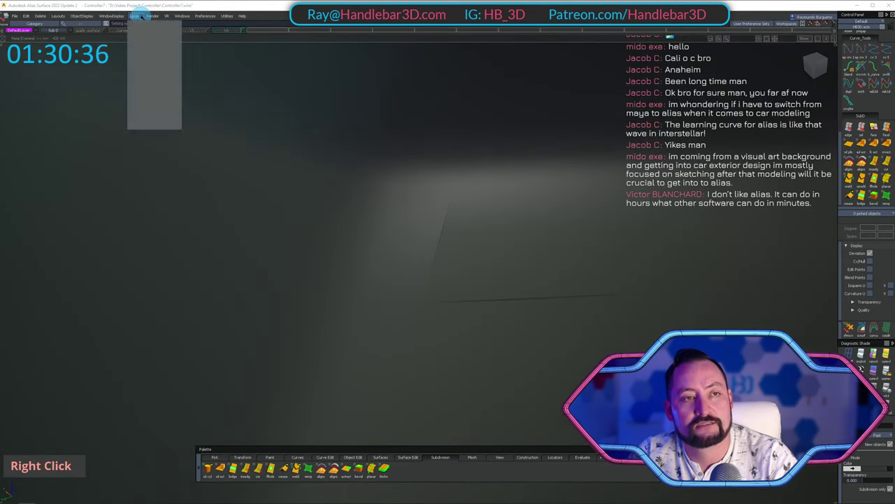
mouse_move(118, 16)
left_click(148, 42)
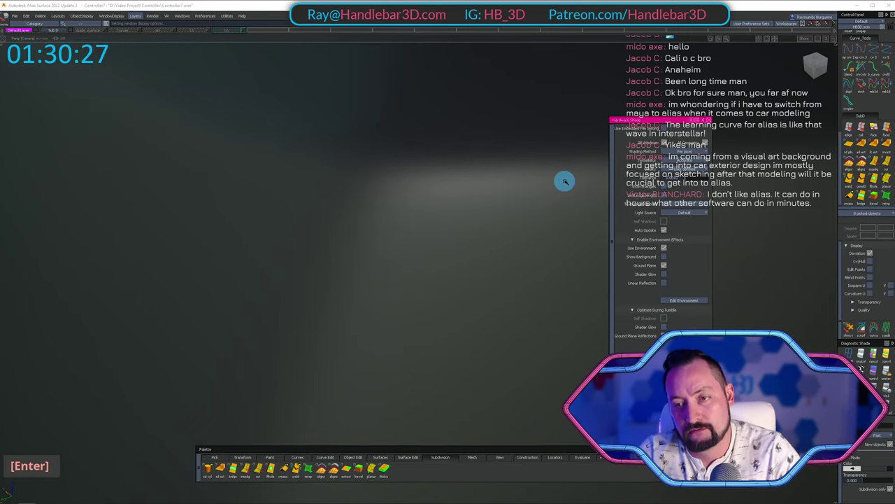
scroll(472, 178, "down", 2)
Examine the shaded highlights from the upper rim down to the grip's tip, then close the Hardware Shade options.
double_click(421, 173, "alt+shift")
mouse_move(495, 167)
left_mouse_down("alt+shift")
mouse_move(420, 202)
mouse_move(506, 240)
mouse_move(437, 335)
mouse_move(450, 214)
left_mouse_up("alt+shift")
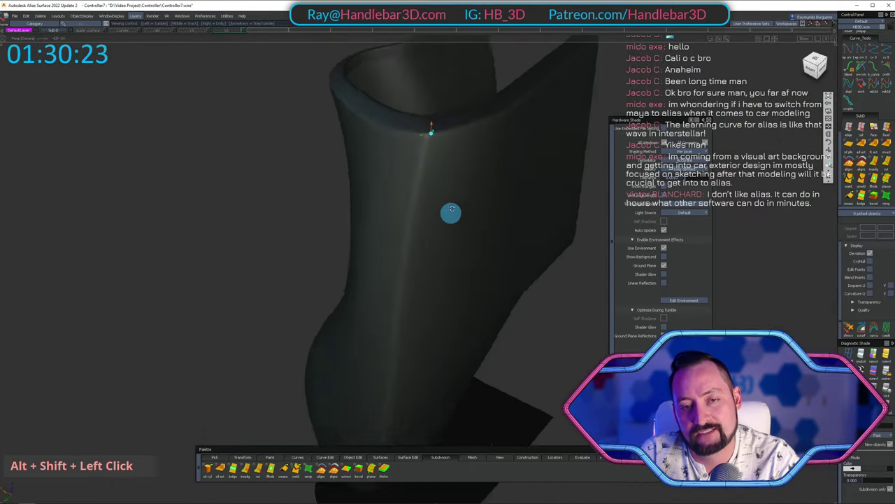
right_click_drag(450, 214, 441, 200, "alt+shift")
middle_click_drag(442, 200, 454, 187, "alt+shift")
left_click_drag(454, 187, 429, 224, "alt+shift")
right_click_drag(429, 224, 436, 219, "alt+shift")
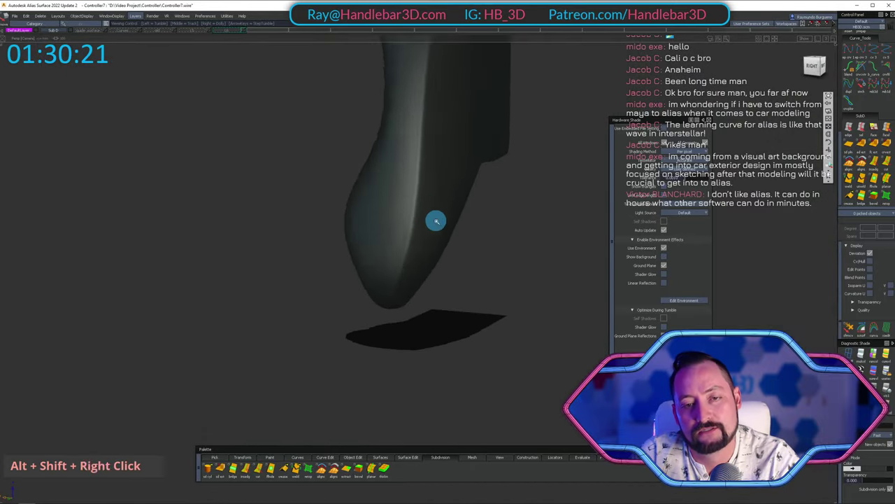
left_click_drag(436, 220, 246, 253, "alt+shift")
middle_click_drag(246, 252, 486, 151, "alt+shift")
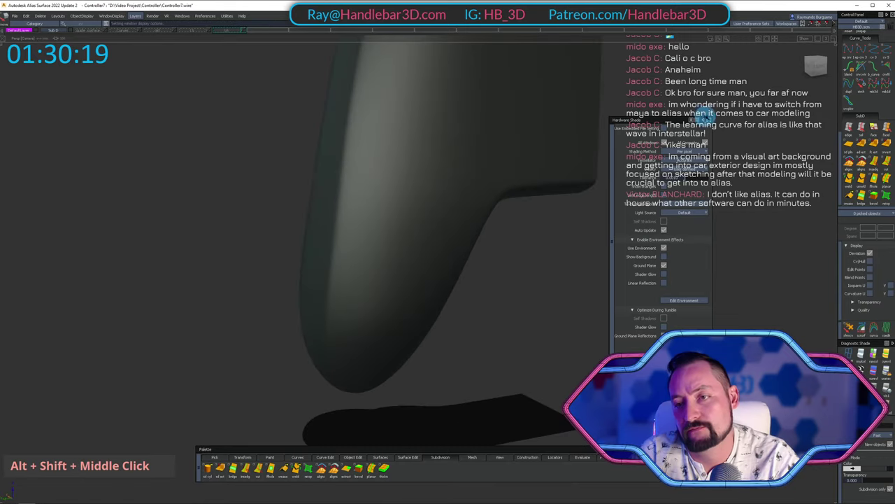
Show the control cage and examine the edge flow around the inner corner between the grip and the central body.
left_click_drag(486, 152, 609, 243, "alt+shift")
right_click_drag(610, 244, 563, 172, "ctrl+shift")
left_click_drag(563, 171, 494, 213, "alt+shift")
right_click_drag(494, 214, 521, 203, "alt+shift")
left_click_drag(521, 203, 405, 213, "alt+shift")
middle_click_drag(406, 213, 350, 224, "alt+shift")
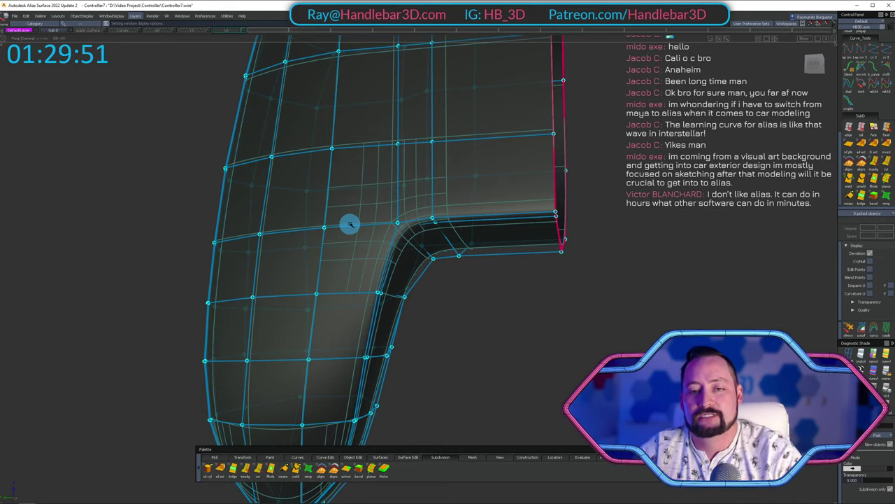
right_click_drag(422, 170, 574, 200, "alt+shift")
middle_click_drag(574, 200, 470, 112, "alt+shift")
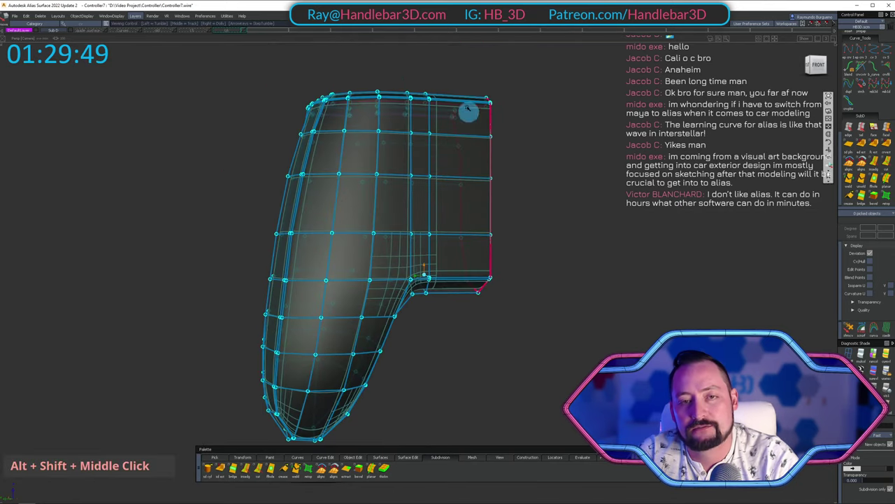
Examine the control cage's loops along the upper rim up close, then the whole shell from the front.
right_click_drag(470, 112, 486, 99, "alt+shift")
middle_click_drag(487, 99, 501, 265, "alt+shift")
right_click_drag(501, 266, 446, 152, "alt+shift")
left_click_drag(445, 152, 514, 117, "alt+shift")
right_click_drag(517, 116, 580, 112, "alt+shift")
left_click_drag(580, 111, 401, 189, "alt+shift")
right_click_drag(402, 190, 497, 181, "alt+shift")
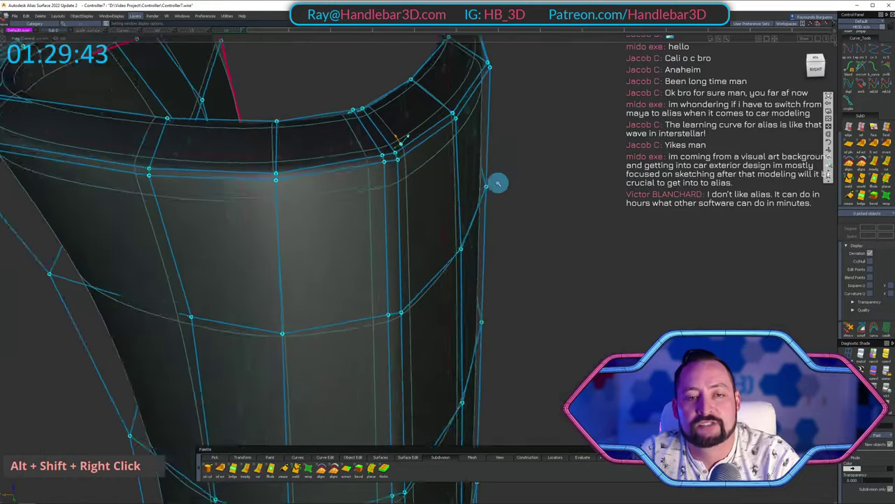
left_click_drag(497, 182, 381, 170, "alt+shift")
middle_click_drag(381, 170, 436, 150, "alt+shift")
left_click_drag(435, 150, 466, 74, "alt+shift")
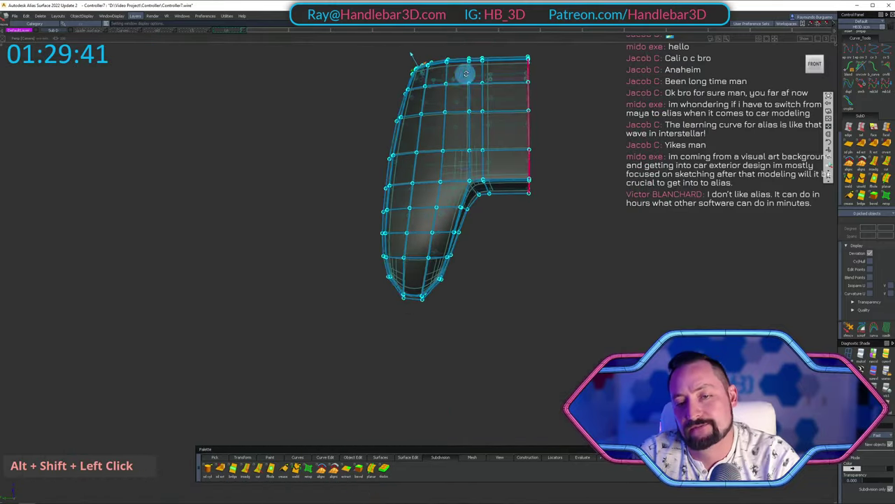
Examine the grip's control cage and its shaded highlights from the front and around the tip, then show the cage again.
left_click_drag(464, 160, 466, 156, "alt+shift")
right_click_drag(466, 156, 514, 200, "alt+shift")
middle_click_drag(513, 200, 398, 208, "alt+shift")
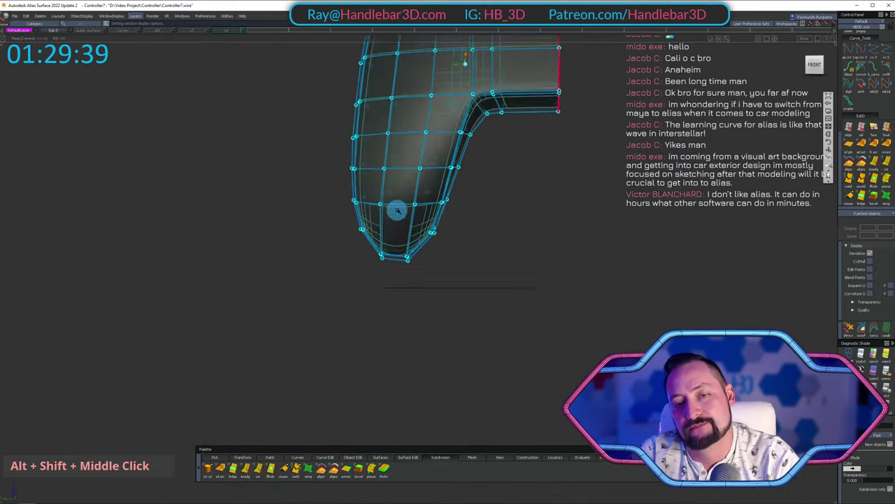
left_click_drag(398, 208, 359, 241, "alt+shift")
left_click_drag(452, 178, 337, 139, "alt+shift")
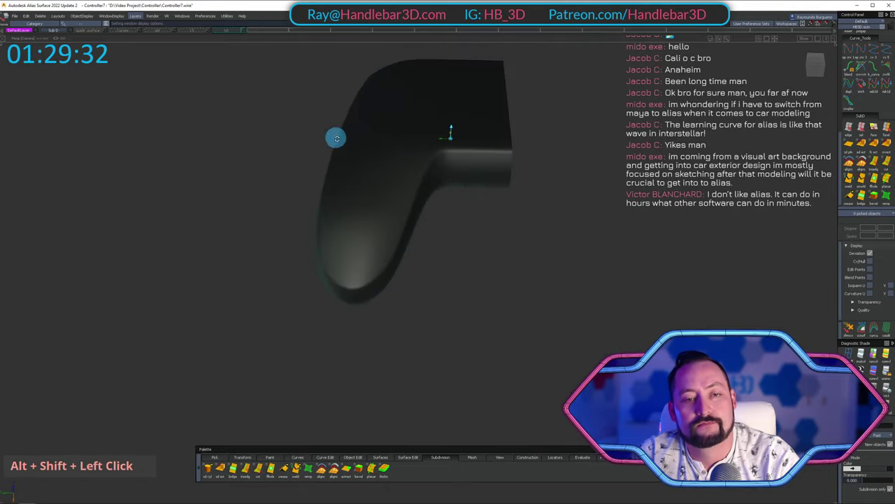
left_click_drag(492, 136, 173, 170, "alt+shift")
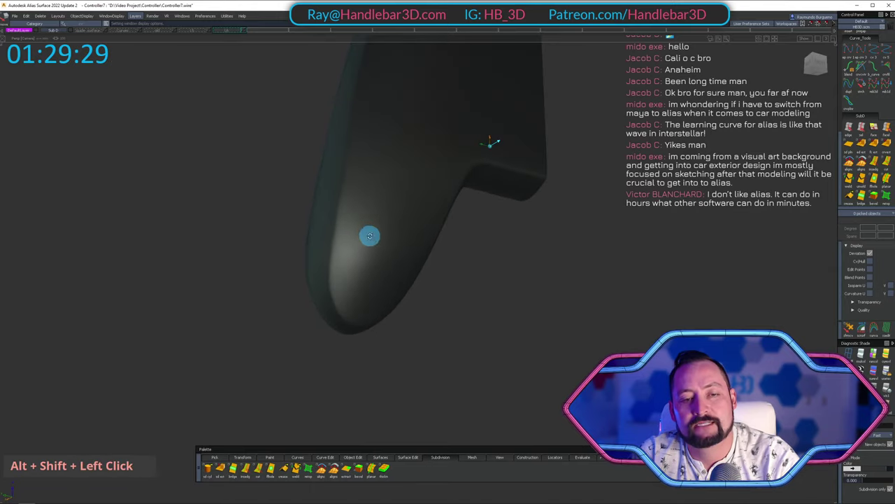
left_click_drag(369, 235, 304, 230, "alt+shift")
middle_click_drag(304, 230, 327, 257, "alt+shift")
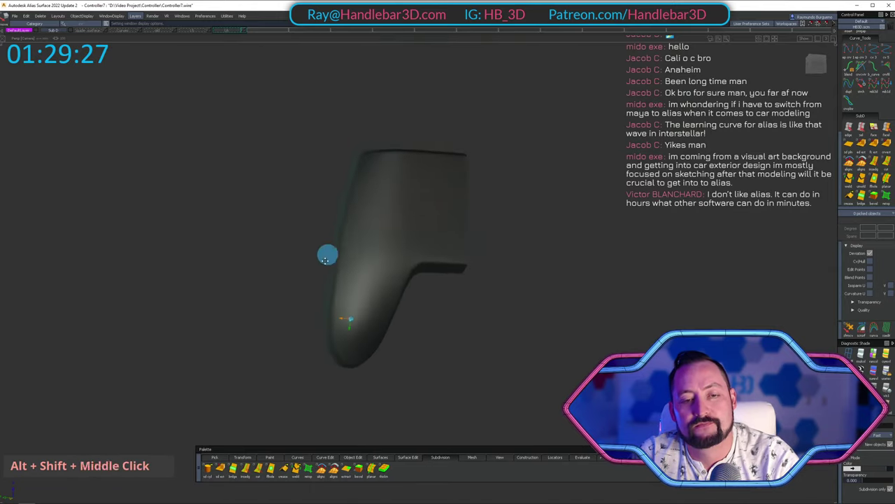
right_click_drag(325, 260, 356, 299, "alt+shift")
left_click_drag(355, 299, 455, 207, "alt+shift")
right_click_drag(454, 207, 418, 159, "ctrl+shift")
In the orthographic front view, nudge the outer silhouette vertices along the middle of the grip into a smoother outline.
double_click(368, 198, "alt+shift")
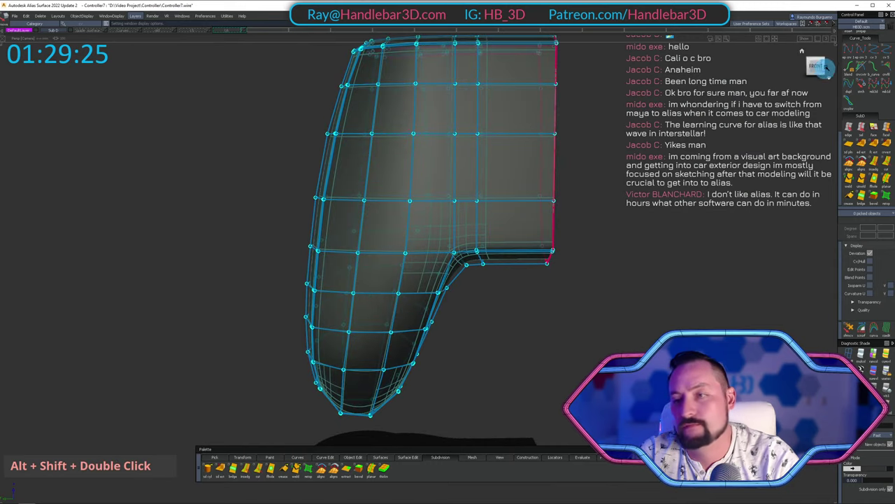
middle_click_drag(345, 206, 382, 192, "alt+shift")
right_click_drag(257, 180, 365, 317, "alt+shift")
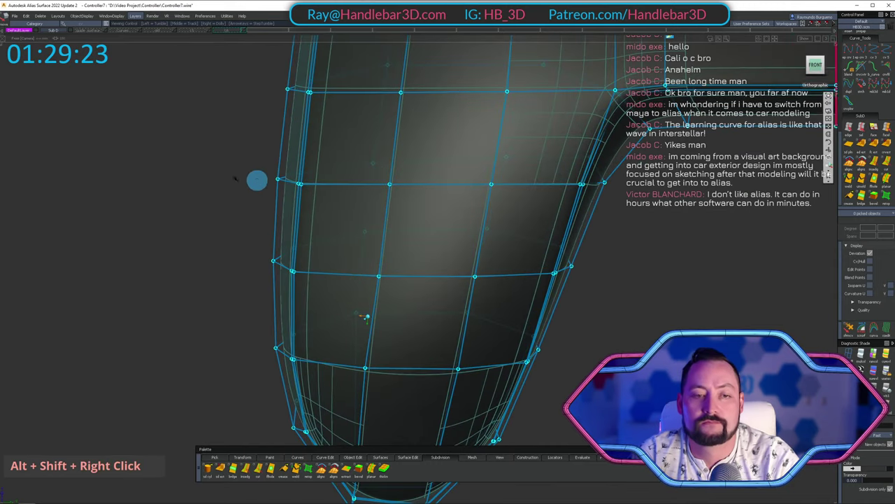
right_click_drag(207, 145, 322, 199, "alt+shift")
left_click_drag(281, 208, 353, 227, "ctrl+shift")
right_click_drag(314, 216, 259, 301, "alt+shift")
middle_click_drag(253, 305, 282, 350, "alt+shift")
left_click_drag(241, 226, 282, 193, "ctrl+shift")
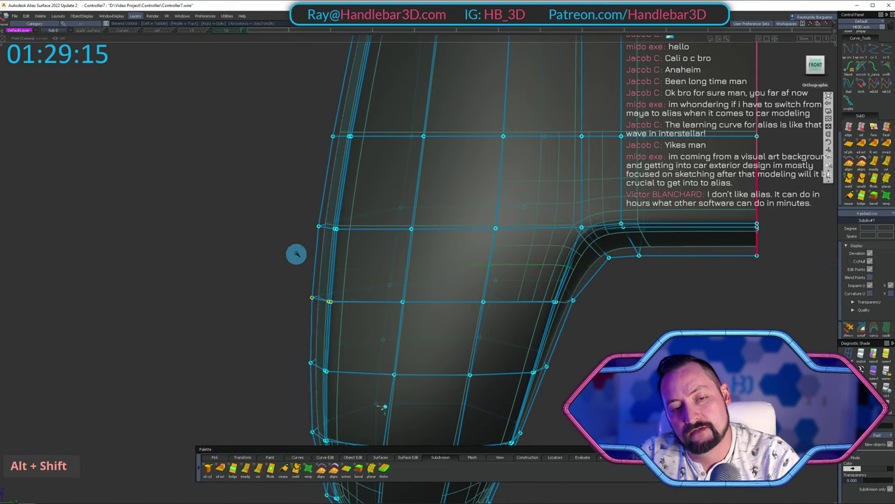
Adjust the outer silhouette vertices of the next rows up the grip's side to continue the smooth outline.
middle_click_drag(297, 254, 290, 343, "alt+shift")
left_click_drag(296, 313, 287, 240, "ctrl+shift")
middle_click_drag(272, 203, 272, 298, "alt+shift")
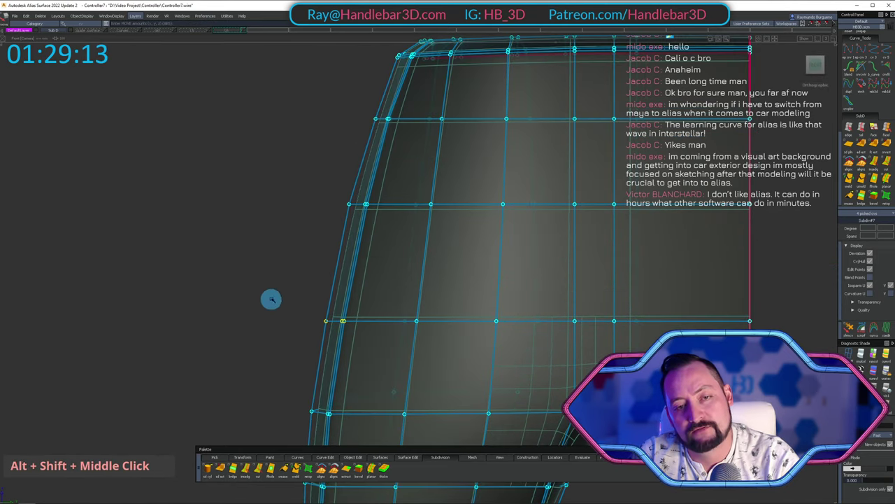
left_click_drag(271, 291, 274, 218, "ctrl+shift")
right_click_drag(279, 212, 336, 205, "alt+shift")
middle_click_drag(447, 193, 438, 133, "alt+shift")
right_click_drag(433, 118, 413, 56, "alt+shift")
middle_click_drag(406, 53, 350, 180, "alt+shift")
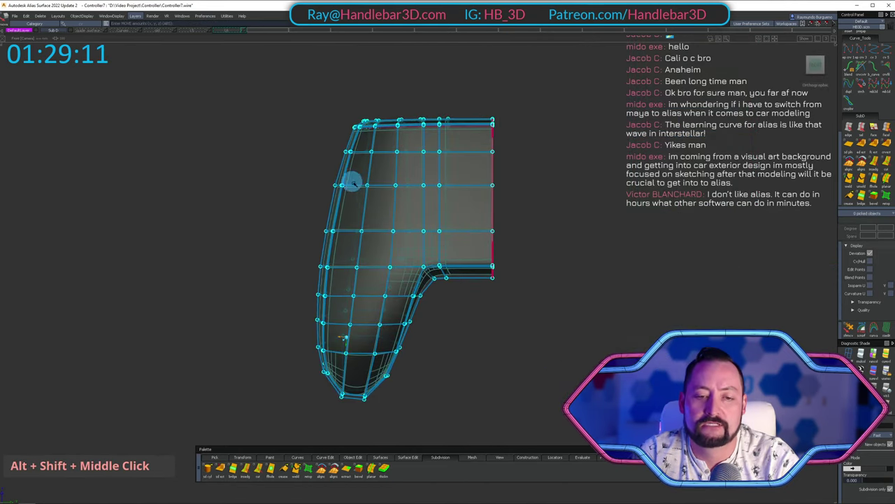
Examine the whole control cage from the back, the open centre side and the grip's inner face.
right_click_drag(350, 179, 444, 194, "alt+shift")
left_click_drag(444, 194, 538, 242, "alt+shift")
middle_click_drag(538, 242, 449, 237, "alt+shift")
left_click_drag(448, 238, 443, 162, "alt+shift")
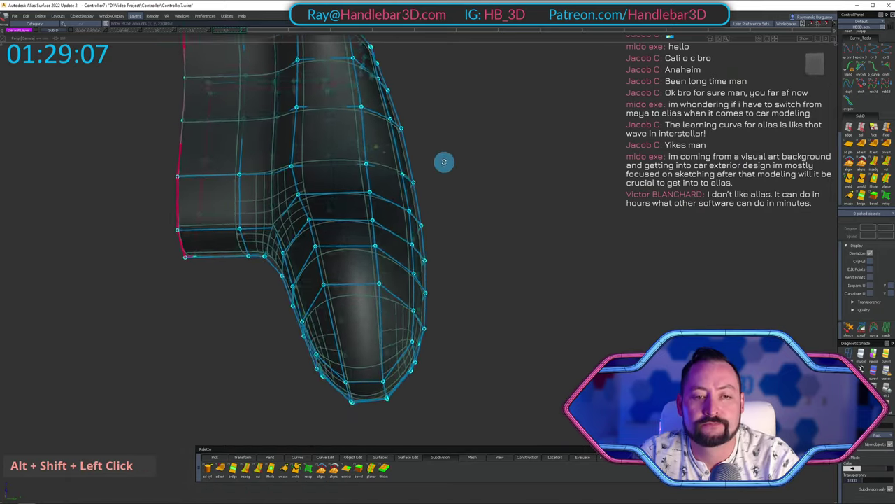
right_click_drag(443, 161, 342, 190, "alt+shift")
middle_click_drag(342, 189, 389, 343, "alt+shift")
right_click_drag(389, 344, 327, 208, "alt+shift")
left_click_drag(327, 207, 603, 200, "alt+shift")
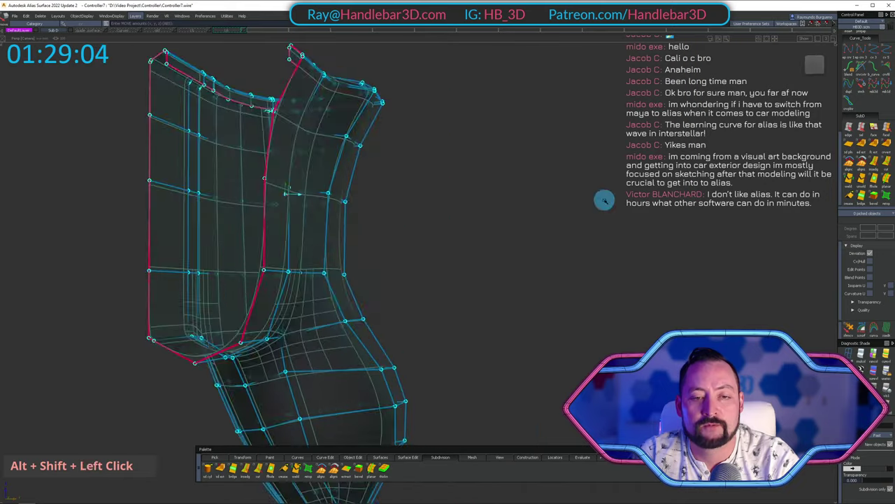
middle_click_drag(603, 200, 407, 174, "alt+shift")
left_click_drag(408, 174, 386, 371, "alt+shift")
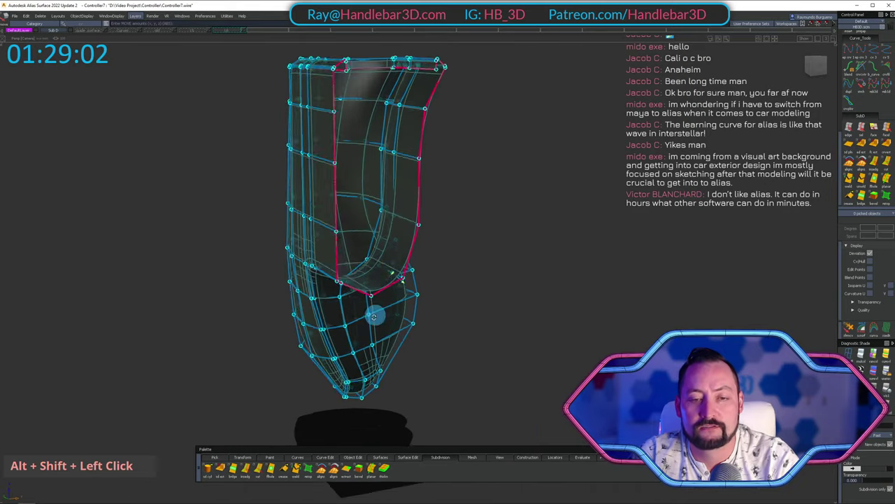
right_click_drag(386, 372, 392, 254, "alt+shift")
left_click_drag(392, 254, 335, 168, "alt+shift")
Pick the vertex row running along the shell's lower inner edge and shift it sideways toward the interior in the side view.
double_click(342, 168, "alt+shift")
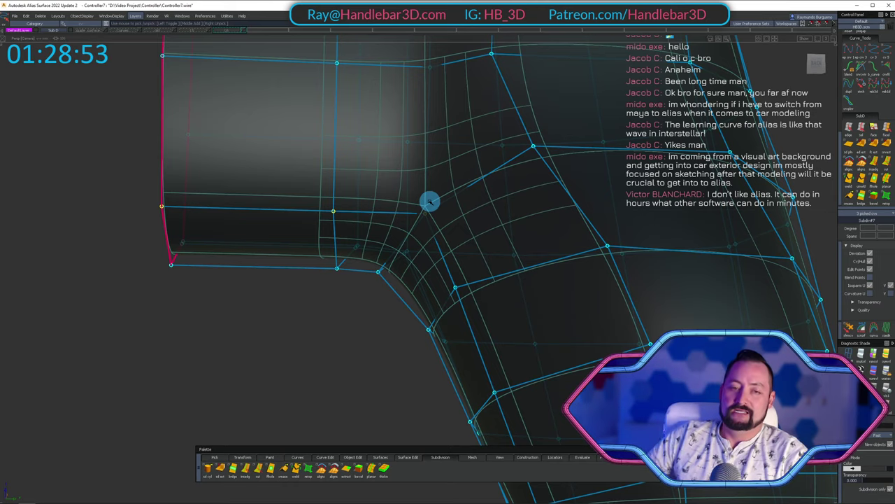
left_click_drag(168, 142, 602, 198, "alt+shift")
left_click(813, 66, "alt+shift")
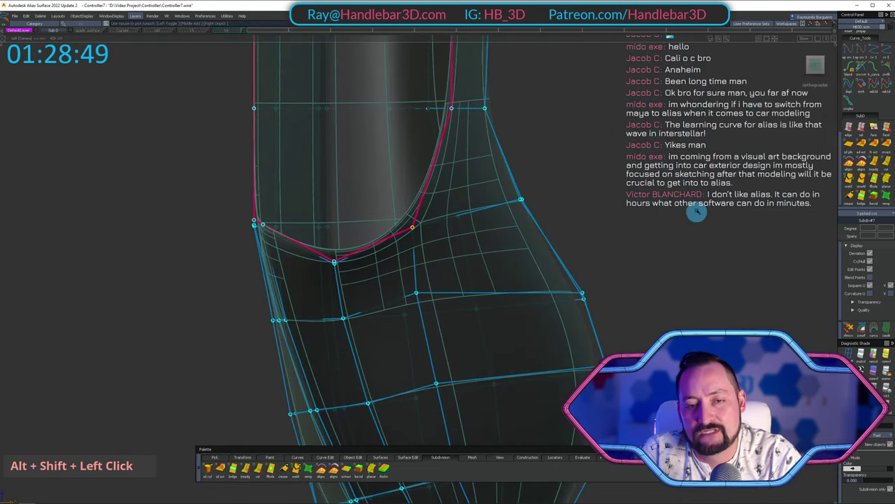
middle_click_drag(695, 195, 655, 217)
Lower the inner-face vertices of the first two grip rows below the corner in the side view to straighten both rows.
double_click(419, 291, "ctrl+shift")
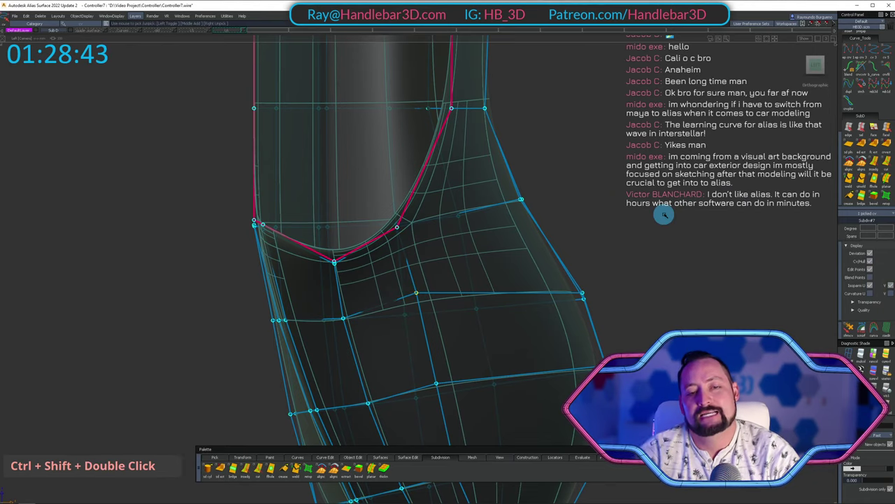
middle_click_drag(639, 204, 639, 171, "ctrl+shift")
key("z")
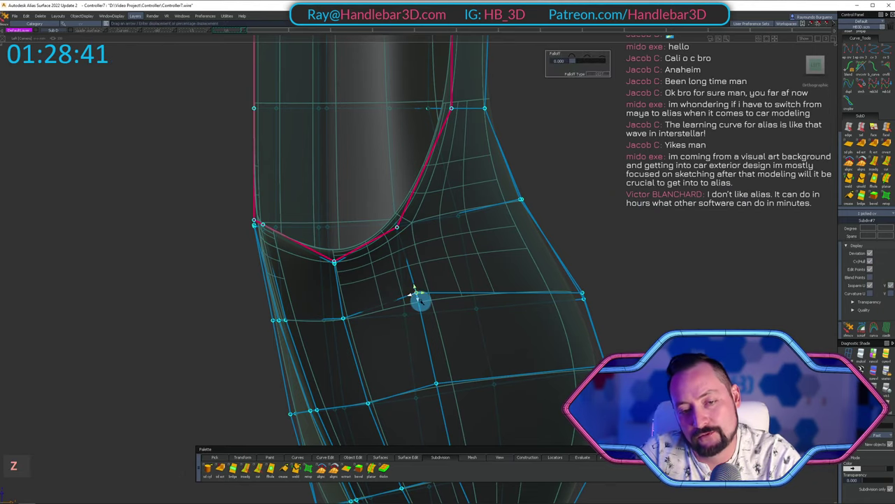
middle_click_drag(414, 294, 419, 311)
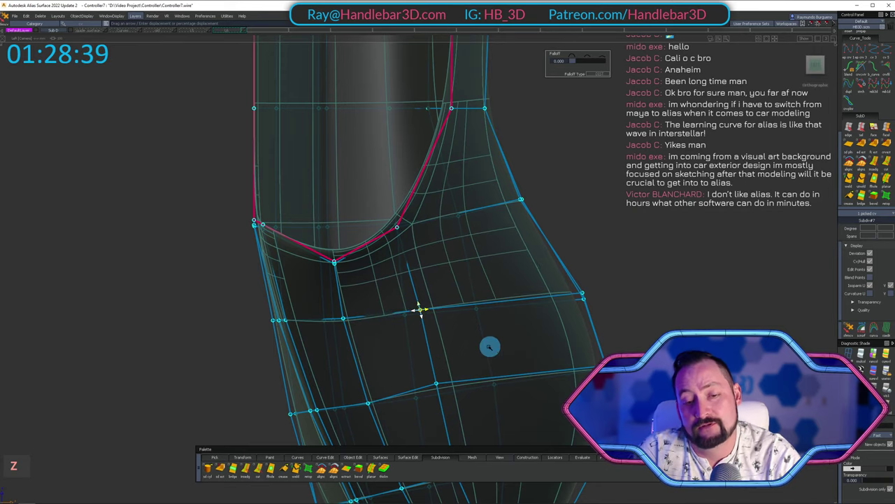
middle_click_drag(489, 346, 417, 293, "alt+shift")
double_click(436, 323, "ctrl+shift")
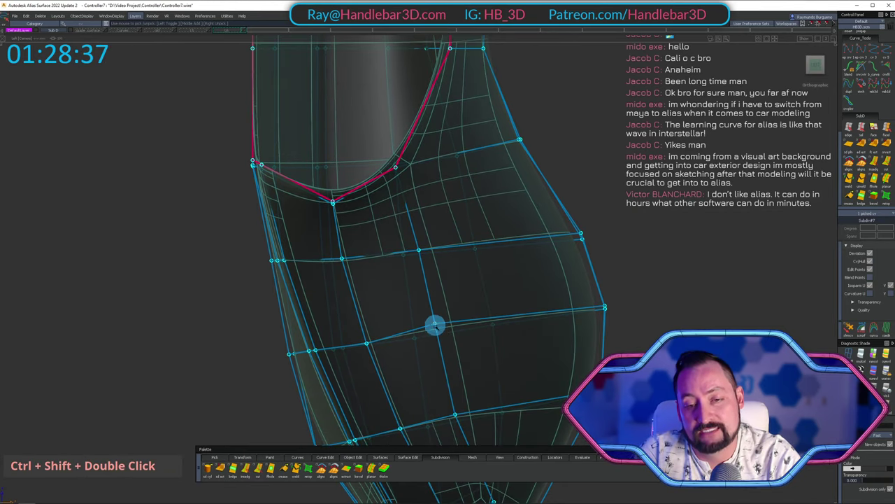
key("z")
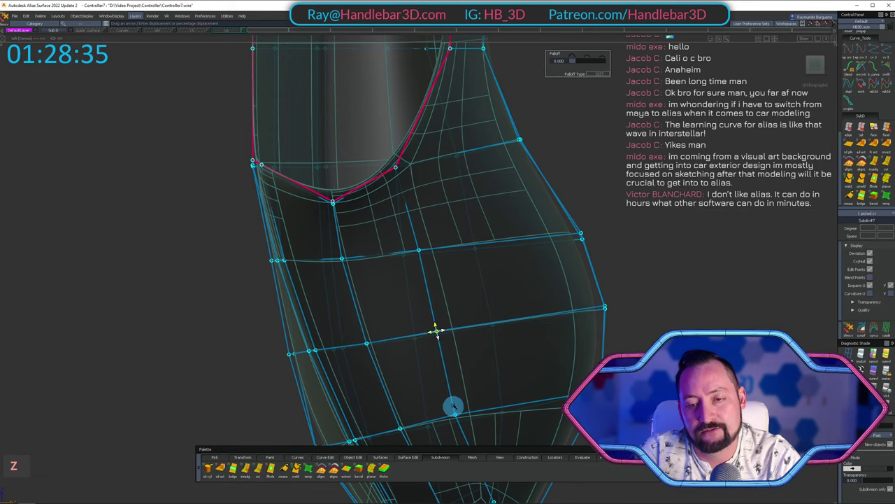
Examine the straightened rows and the surrounding control cage from the grip's tip up to the upper rim.
right_click_drag(593, 260, 539, 290, "alt+shift")
left_click_drag(539, 289, 393, 299, "alt+shift")
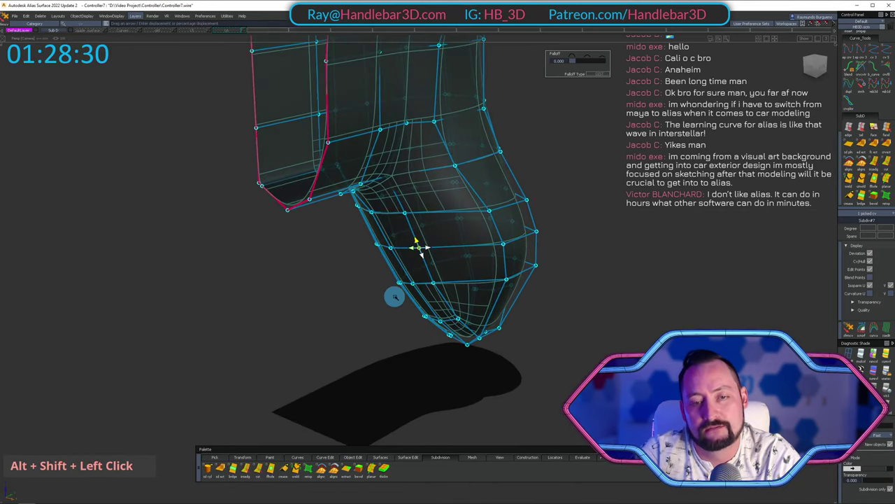
middle_click_drag(405, 244, 397, 326, "alt+shift")
right_click_drag(418, 167, 434, 167, "alt+shift")
left_click_drag(435, 168, 343, 120, "alt+shift")
middle_click_drag(344, 120, 382, 143, "alt+shift")
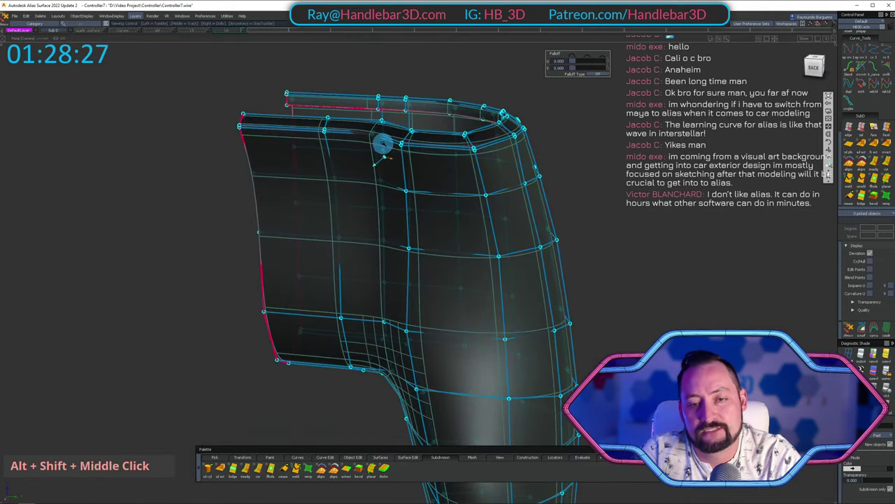
left_click_drag(375, 166, 507, 92, "alt+shift")
right_click_drag(508, 92, 381, 126, "alt+shift")
middle_click_drag(381, 126, 354, 146, "alt+shift")
left_click_drag(354, 147, 475, 238, "alt+shift")
middle_click_drag(475, 237, 420, 224, "alt+shift")
left_click_drag(475, 238, 217, 102, "alt+shift")
Hide the control cage and examine the shaded shell from the grip's flank up to the upper rim.
left_click_drag(282, 161, 283, 216, "ctrl+shift")
right_click_drag(284, 308, 292, 343, "ctrl+shift")
mouse_move(277, 189)
left_mouse_down("ctrl+shift")
mouse_move(298, 150)
mouse_move(231, 93)
mouse_move(295, 117)
mouse_move(266, 166)
mouse_move(462, 170)
mouse_move(447, 194)
left_mouse_up("ctrl+shift")
middle_click_drag(448, 194, 355, 130, "alt+shift")
left_click_drag(356, 130, 359, 235, "alt+shift")
right_click_drag(359, 234, 308, 188, "ctrl+shift")
mouse_move(308, 187)
left_mouse_down("alt+shift")
mouse_move(401, 193)
mouse_move(254, 214)
mouse_move(374, 217)
mouse_move(398, 131)
mouse_move(409, 190)
mouse_move(93, 268)
mouse_move(359, 261)
left_mouse_up("alt+shift")
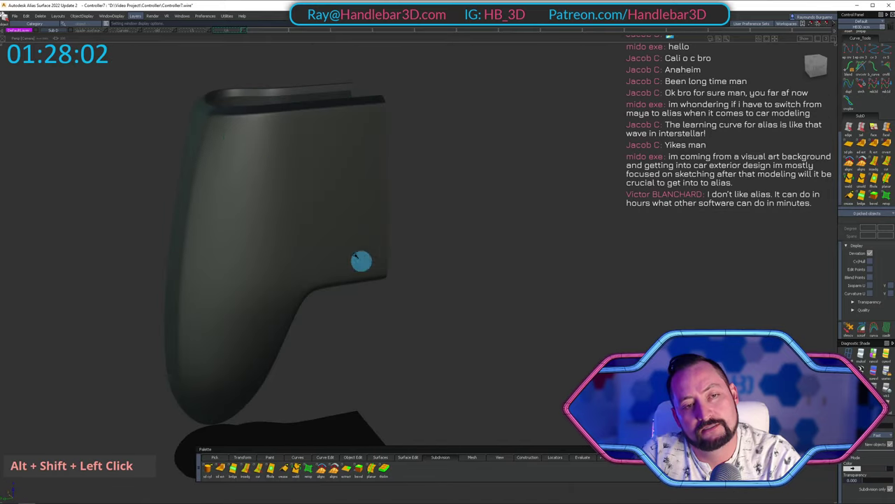
right_click_drag(360, 261, 217, 127, "ctrl+shift")
left_click_drag(217, 127, 361, 230, "alt+shift")
right_click_drag(362, 231, 284, 168, "ctrl+shift")
left_click_drag(284, 168, 276, 303, "alt+shift")
right_click_drag(276, 304, 378, 293, "alt+shift")
right_click_drag(378, 294, 307, 219, "ctrl+shift")
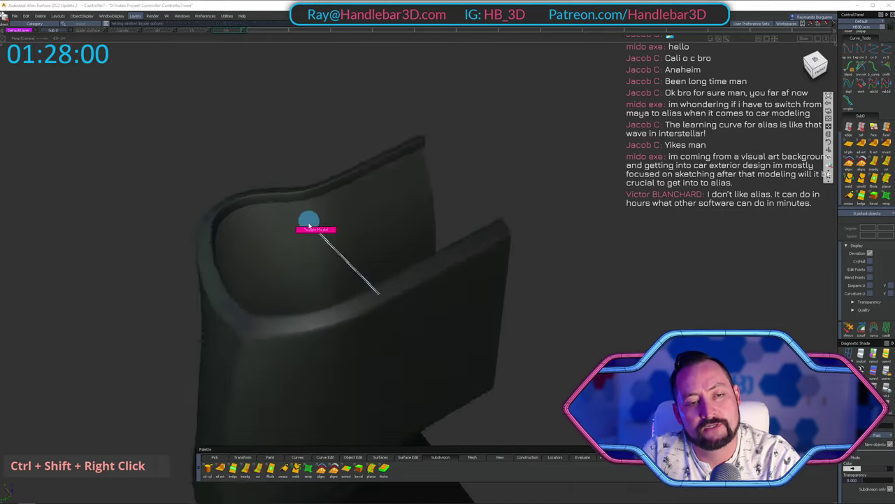
left_click_drag(308, 219, 343, 195, "alt+shift")
mouse_move(343, 196)
right_mouse_down("alt+shift")
mouse_move(362, 200)
mouse_move(350, 205)
right_mouse_up("alt+shift")
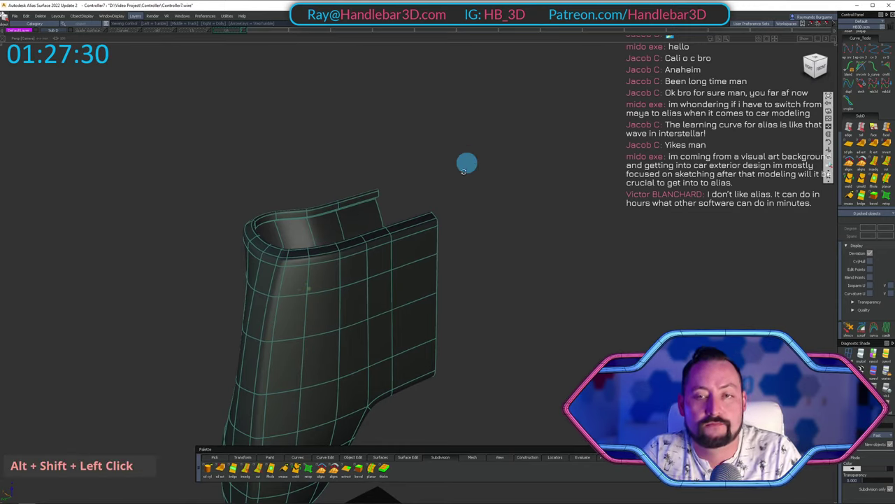
Examine the surface wireframe around the shell from the front to the back, then show the control cage again.
left_click_drag(466, 162, 352, 270, "alt+shift")
right_click_drag(352, 270, 413, 287, "alt+shift")
left_click_drag(413, 287, 444, 227, "alt+shift")
right_click_drag(444, 227, 349, 350, "alt+shift")
middle_click_drag(349, 350, 364, 222, "alt+shift")
left_click_drag(364, 222, 413, 161, "alt+shift")
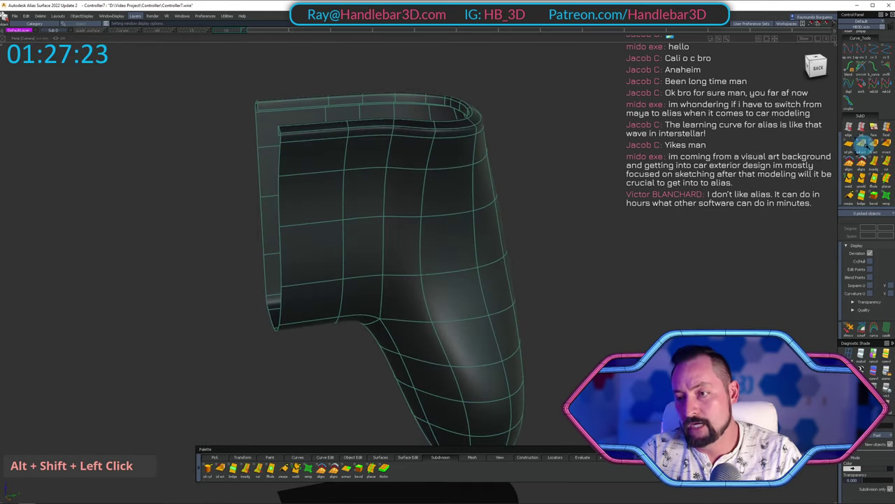
mouse_move(351, 145)
left_mouse_down("alt+shift")
mouse_move(338, 202)
mouse_move(340, 163)
left_mouse_up("alt+shift")
left_click(316, 170)
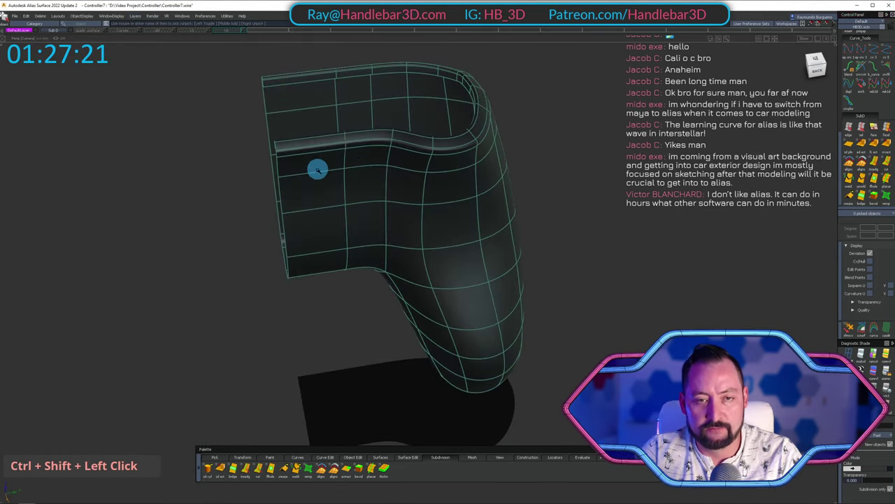
right_click_drag(317, 188, 310, 152, "ctrl+shift")
mouse_move(332, 206)
left_mouse_down("ctrl+shift")
mouse_move(312, 147)
mouse_move(320, 161)
mouse_move(296, 149)
mouse_move(363, 143)
mouse_move(314, 247)
mouse_move(345, 172)
mouse_move(338, 247)
left_mouse_up("ctrl+shift")
Examine the control cage along the upper rim's curved back edge up close from several angles.
mouse_move(355, 158)
left_mouse_down("alt+shift")
mouse_move(312, 136)
mouse_move(343, 162)
mouse_move(356, 154)
left_mouse_up("alt+shift")
right_click_drag(357, 154, 297, 139, "alt+shift")
mouse_move(297, 138)
left_mouse_down("alt+shift")
mouse_move(291, 143)
mouse_move(290, 132)
left_mouse_up("alt+shift")
left_click_drag(291, 97, 314, 100, "ctrl+shift")
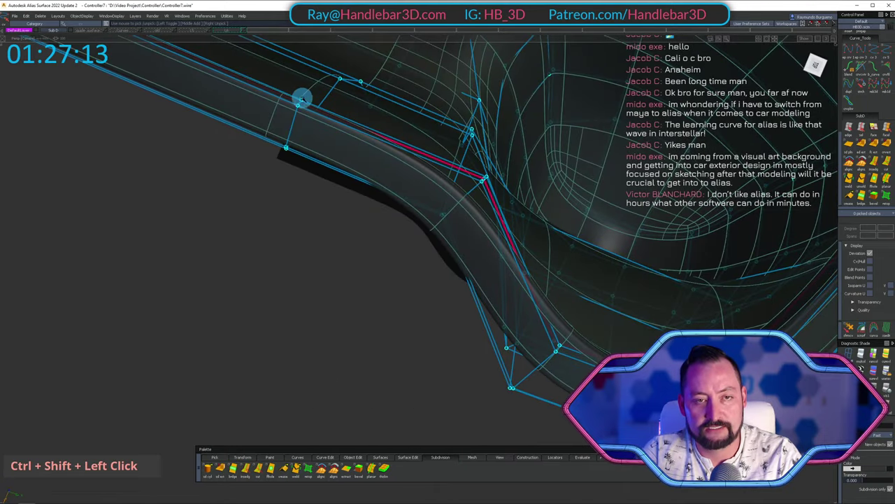
mouse_move(323, 169)
left_mouse_down("alt+shift")
mouse_move(330, 181)
mouse_move(401, 130)
mouse_move(256, 152)
left_mouse_up("alt+shift")
left_click_drag(255, 153, 309, 153, "ctrl+shift")
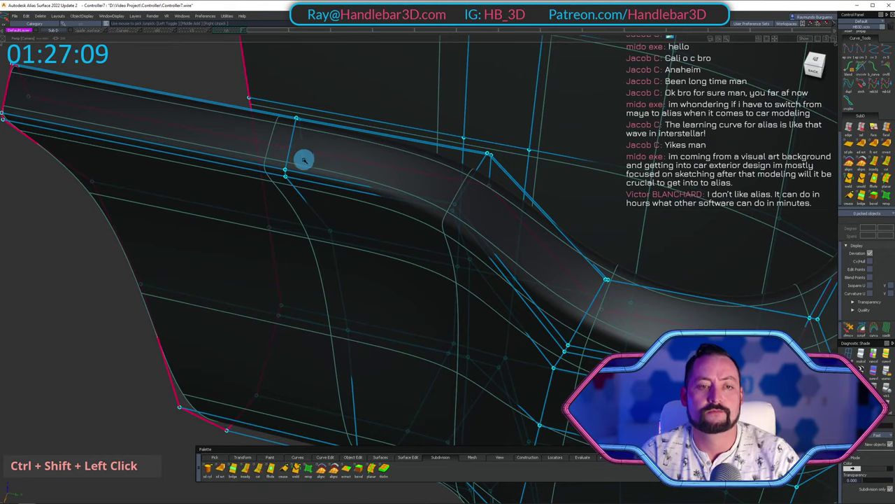
left_click_drag(415, 128, 235, 157, "alt+shift")
key("alt+Tab")
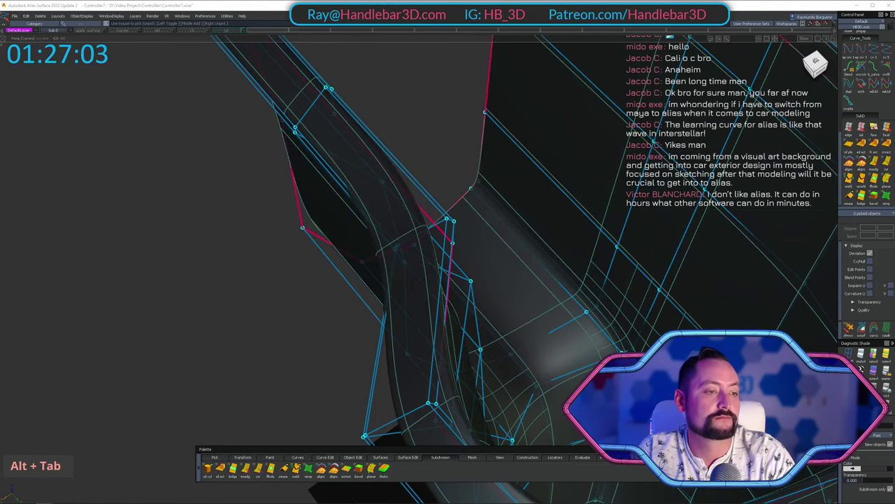
key("alt+Tab")
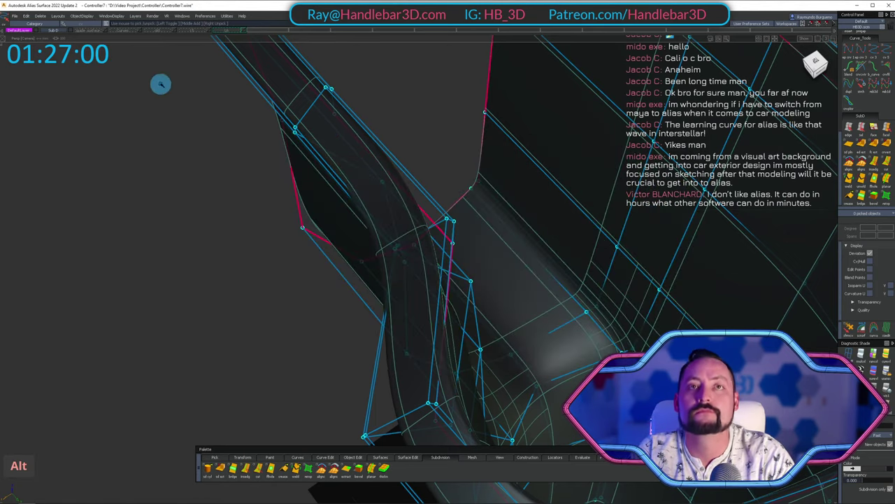
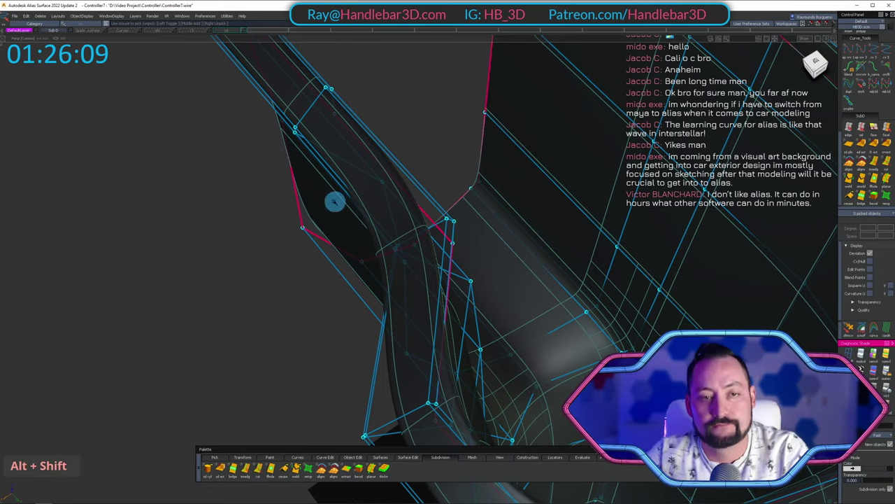
Turn on symmetry for the Sub D layer to display the mirrored half of the controller shell.
left_click_drag(334, 202, 531, 184, "alt+shift")
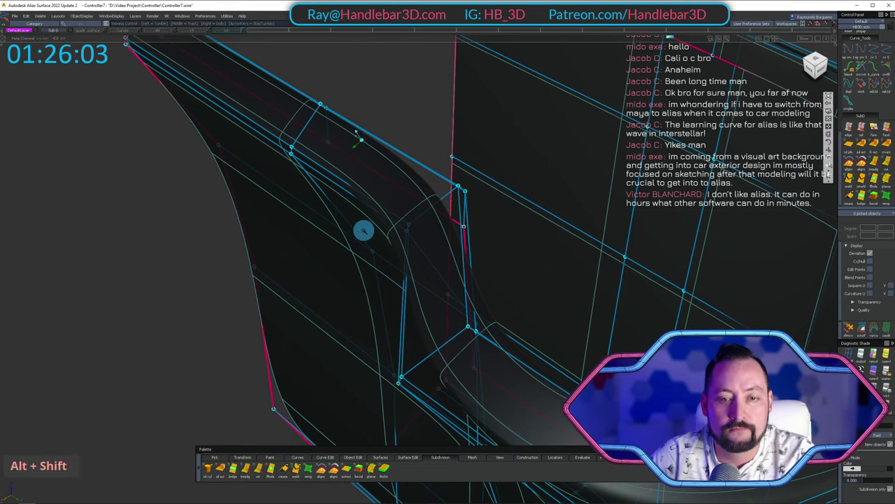
left_click_drag(364, 230, 120, 195, "alt+shift")
middle_click_drag(119, 196, 302, 155, "alt+shift")
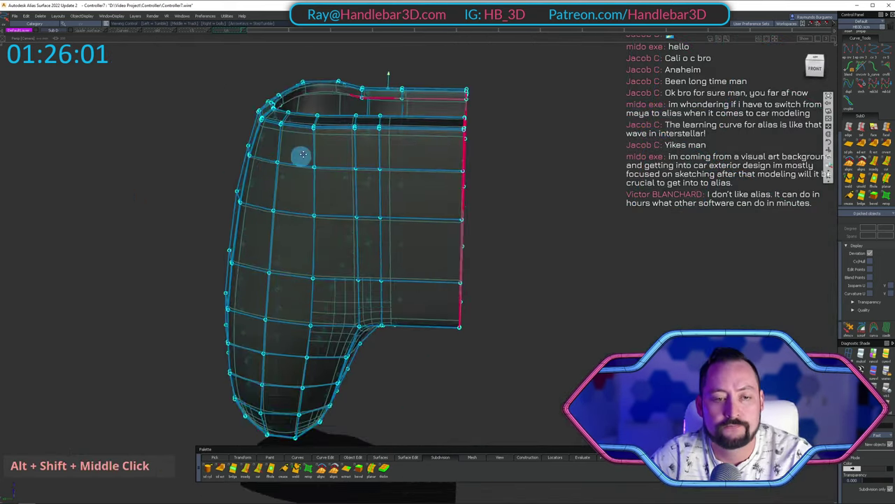
left_click_drag(302, 154, 466, 100, "alt+shift")
middle_click_drag(466, 100, 239, 171, "alt+shift")
left_click_drag(533, 104, 519, 183, "alt+shift")
right_click_drag(54, 31, 61, 59)
Examine the upper rim of the mirrored shell up close where the two halves meet at the centre.
left_click_drag(297, 157, 294, 210, "alt+shift")
right_click_drag(293, 210, 434, 182, "alt+shift")
left_click_drag(433, 182, 443, 98, "alt+shift")
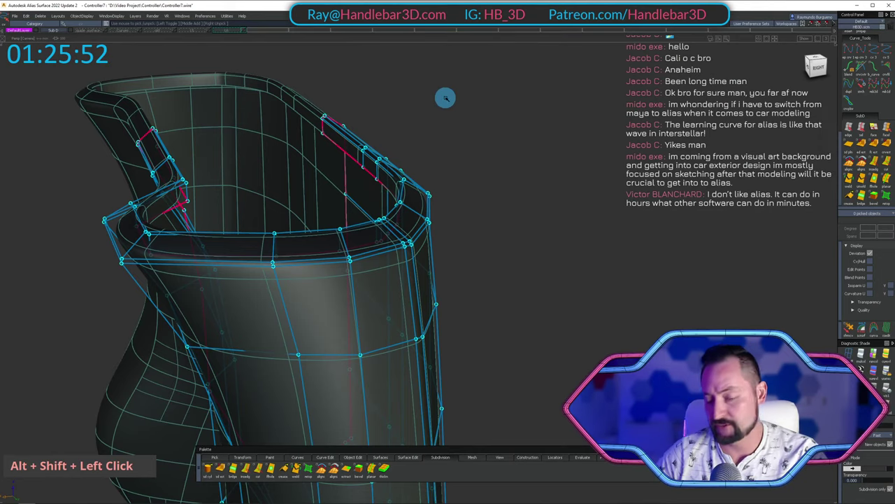
left_click_drag(214, 242, 150, 256, "alt+shift")
right_click_drag(149, 256, 186, 257, "alt+shift")
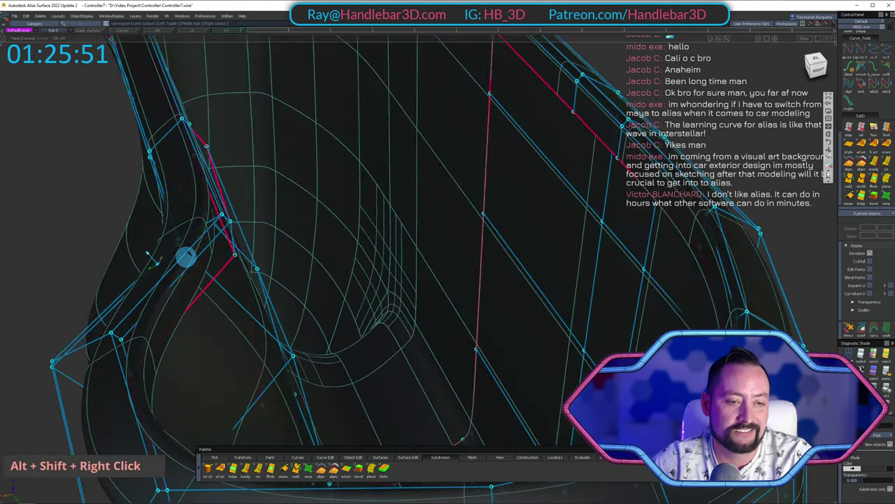
Examine the open inner border of the upper rim from the front and from the side.
left_click_drag(185, 257, 265, 208, "alt+shift")
right_click_drag(265, 207, 209, 204, "alt+shift")
left_click_drag(210, 204, 144, 210, "alt+shift")
middle_click_drag(143, 210, 130, 236, "alt+shift")
left_click_drag(130, 236, 279, 223, "alt+shift")
middle_click_drag(280, 222, 289, 213, "alt+shift")
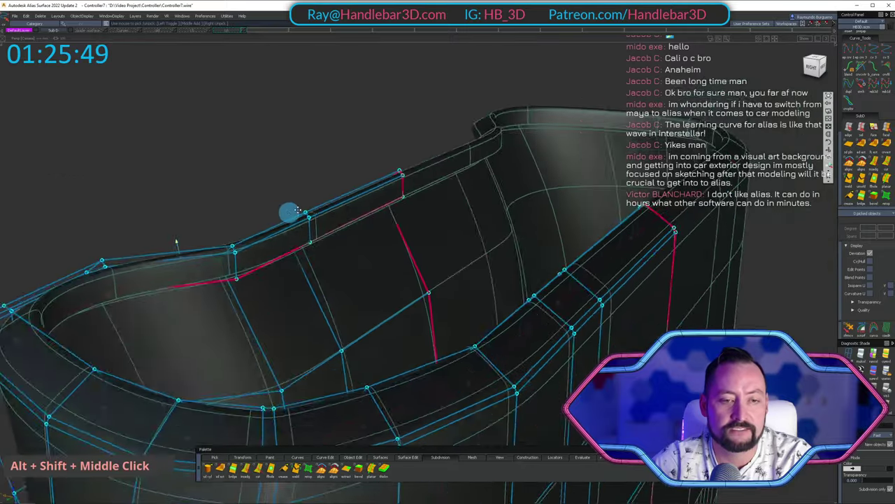
left_click_drag(298, 210, 556, 132, "alt+shift")
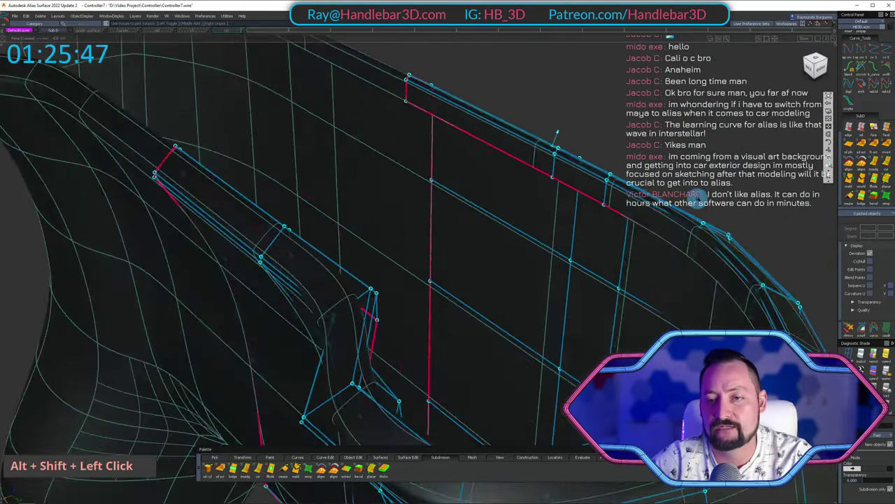
right_click_drag(697, 197, 514, 202, "alt+shift")
middle_click_drag(514, 203, 492, 166, "alt+shift")
Extrude the open border edges along the rim's inner side in the Normal direction as subdiv edges, with Weld Together enabled.
left_click_drag(519, 141, 757, 72, "ctrl+shift")
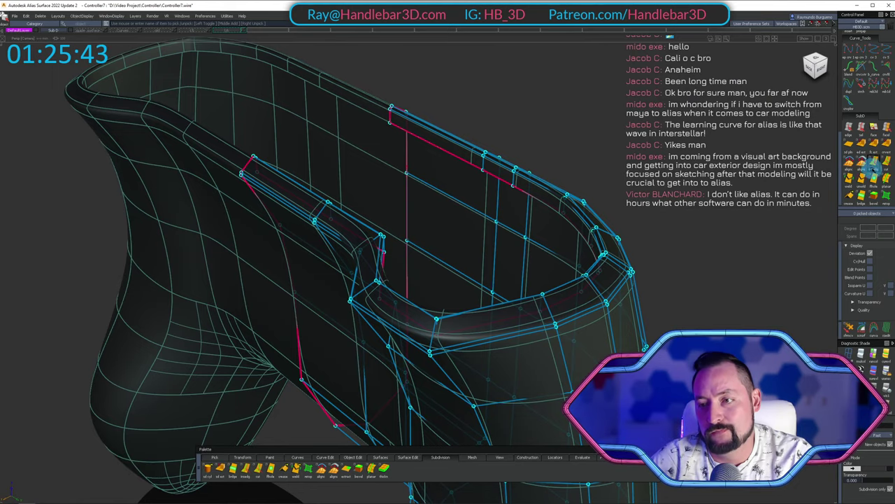
left_click_drag(420, 143, 493, 147, "alt+shift")
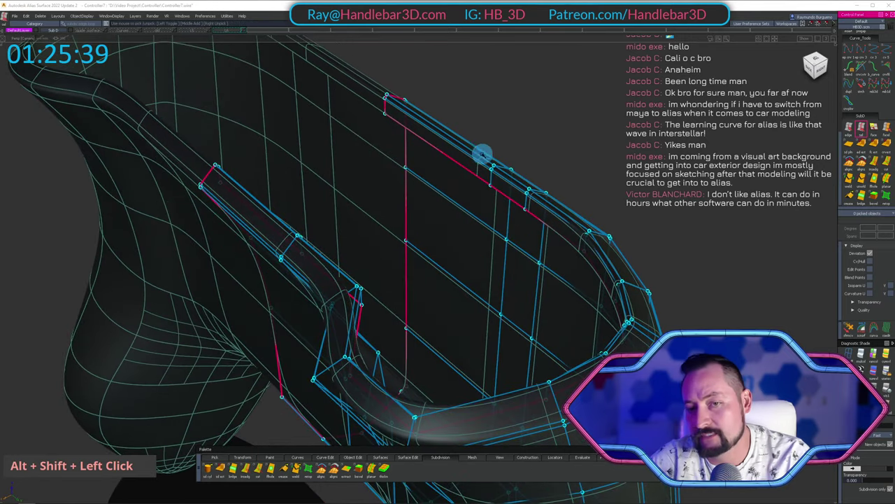
left_click_drag(446, 123, 469, 133, "alt+shift")
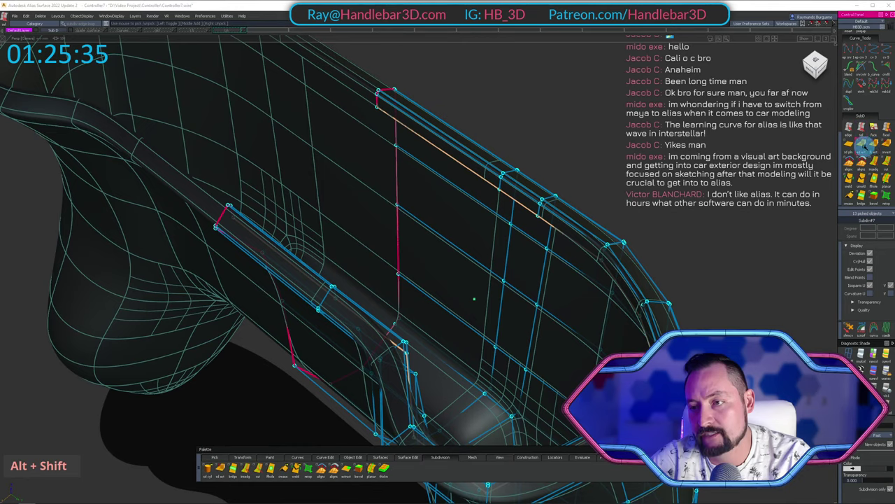
left_click_drag(455, 214, 367, 174, "alt+shift")
middle_click_drag(367, 174, 440, 315, "alt+shift")
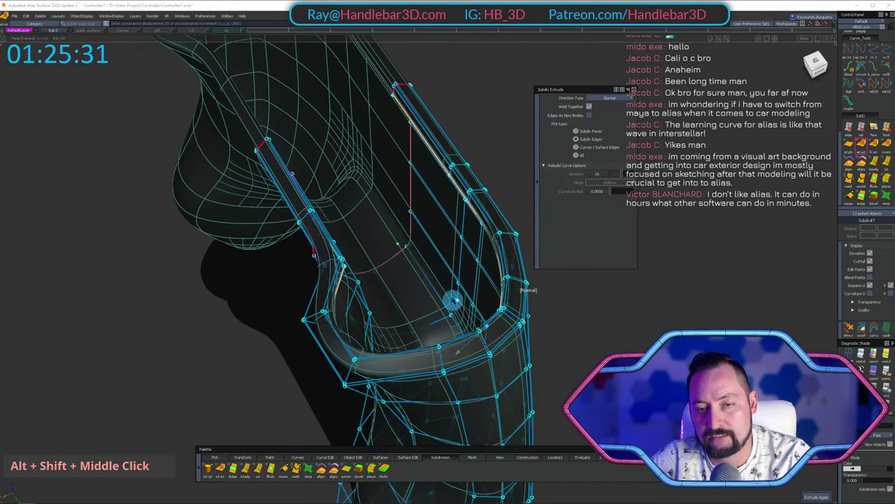
left_click_drag(468, 269, 486, 112, "alt+shift")
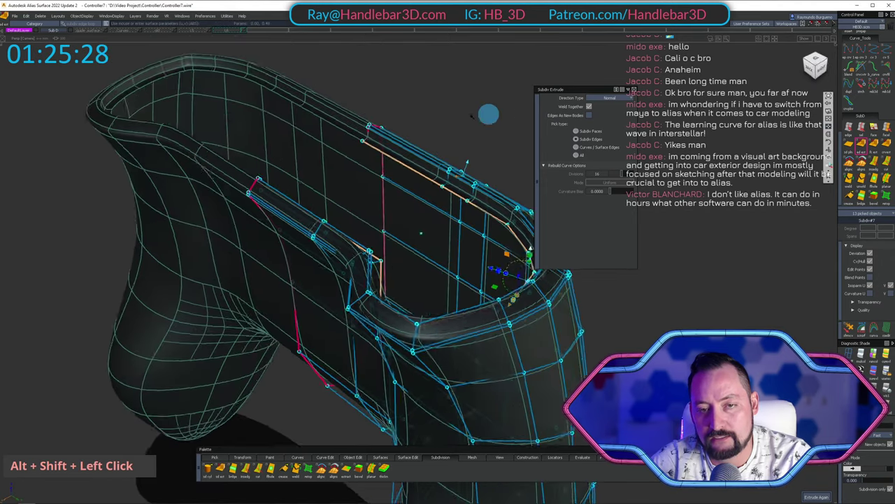
middle_click_drag(485, 112, 296, 134, "alt+shift")
left_click_drag(296, 134, 328, 150, "alt+shift")
mouse_move(328, 150)
right_mouse_down("alt+shift")
mouse_move(289, 152)
mouse_move(335, 140)
right_mouse_up("alt+shift")
mouse_move(336, 140)
left_mouse_down("alt+shift")
mouse_move(340, 56)
mouse_move(350, 168)
mouse_move(350, 133)
left_mouse_up("alt+shift")
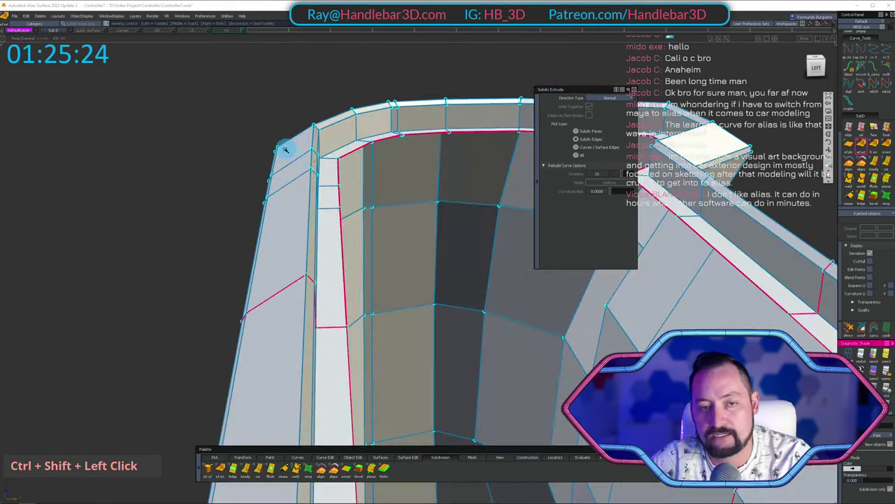
Examine the extruded inner lip on the flat-shaded cage around the rim's curved end.
left_click_drag(286, 148, 193, 228, "alt+shift")
right_click_drag(192, 228, 178, 239, "alt+shift")
middle_click_drag(178, 239, 225, 247, "alt+shift")
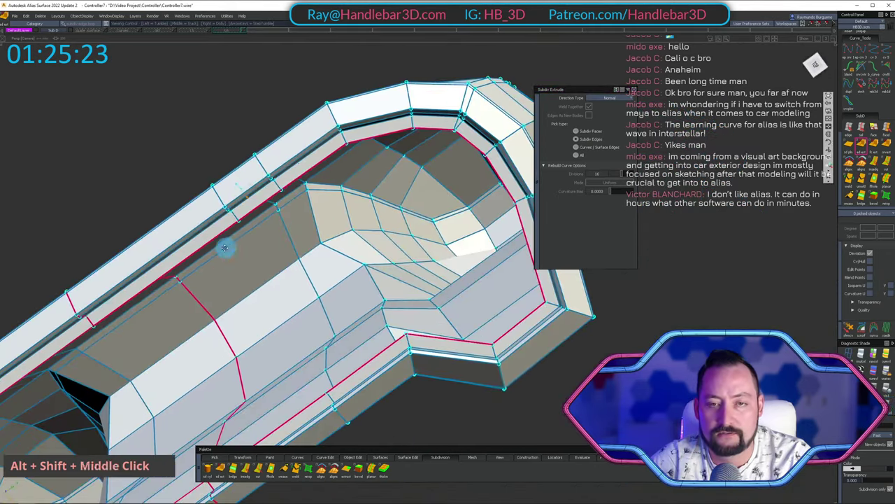
left_click_drag(226, 248, 130, 242, "alt+shift")
left_click_drag(447, 187, 366, 181, "alt+shift")
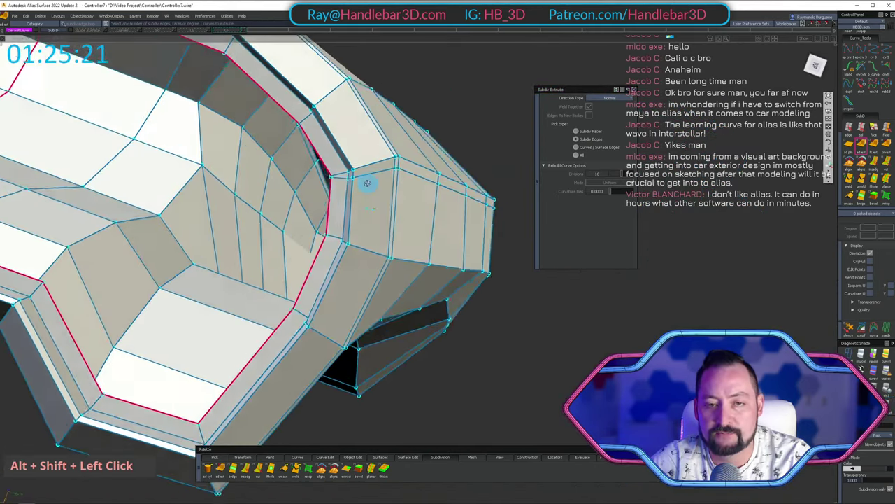
right_click_drag(366, 182, 398, 172, "alt+shift")
left_click_drag(398, 172, 357, 205, "alt+shift")
middle_click_drag(357, 205, 346, 196, "alt+shift")
mouse_move(345, 196)
left_mouse_down("alt+shift")
mouse_move(376, 172)
mouse_move(371, 289)
mouse_move(352, 194)
left_mouse_up("alt+shift")
right_click_drag(351, 194, 380, 189, "alt+shift")
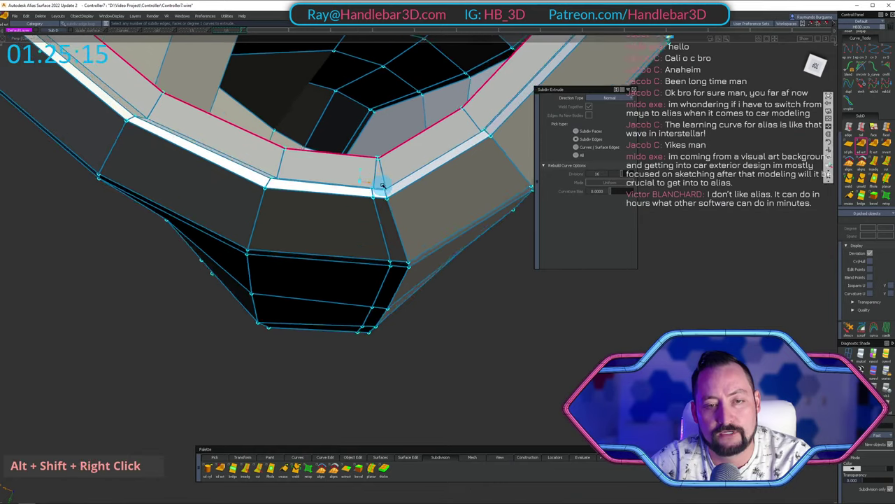
Slide the extra edge row's vertices on the inner lip, including its open-border vertex, away from the corner at the rim's curved end.
left_click_drag(380, 189, 414, 207, "alt+shift")
left_click_drag(379, 175, 405, 227, "shift")
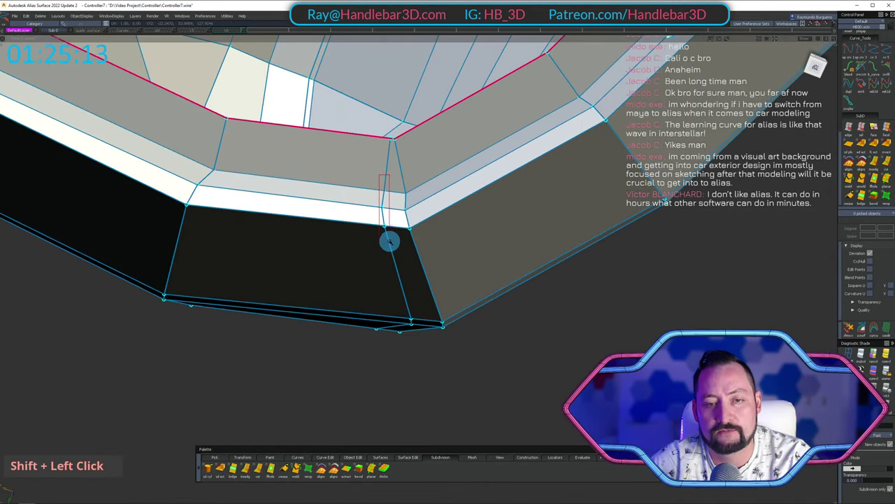
key("z")
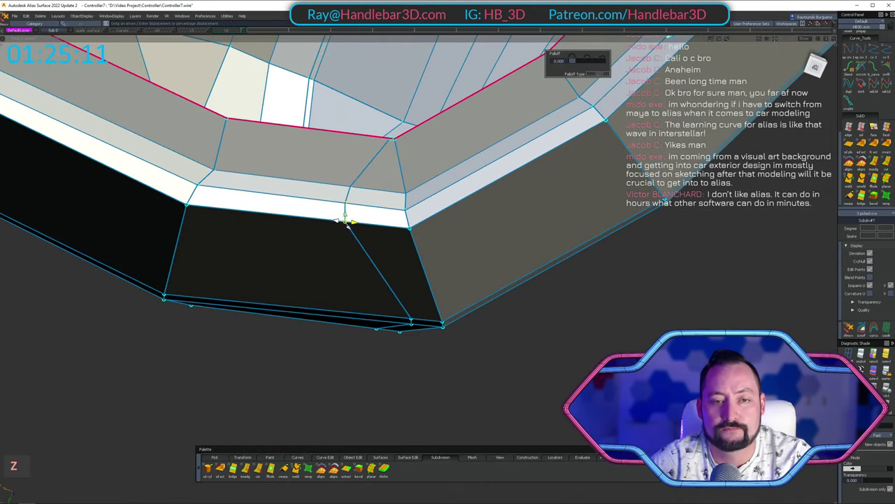
left_click(343, 136, "ctrl+shift")
double_click(392, 135, "ctrl+shift")
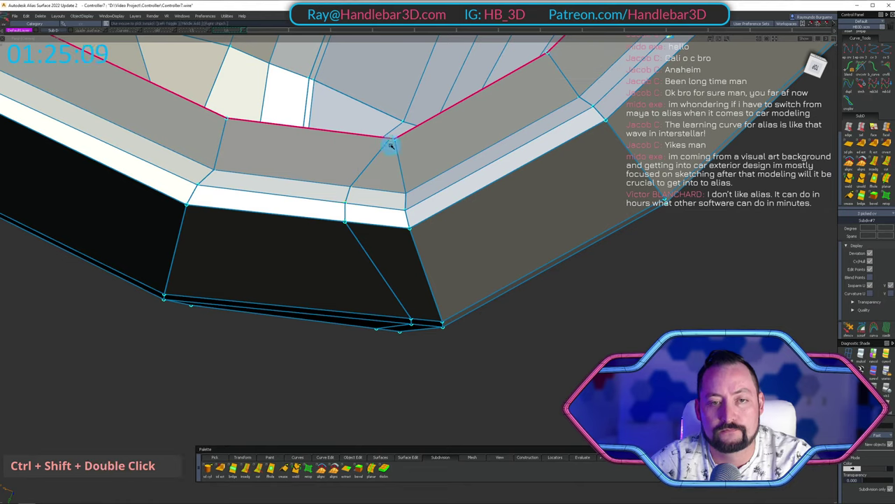
key("z")
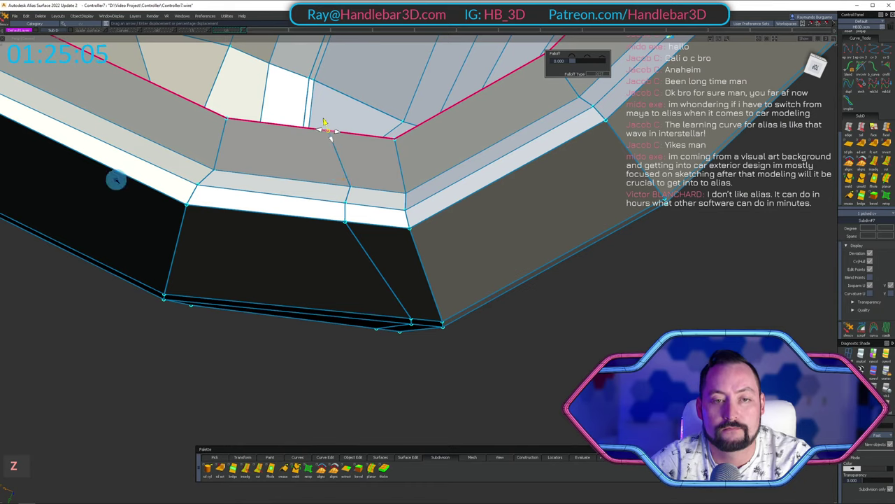
Slide the same row's vertex pair on the rim's inner bevel along the rim to line up with the lip vertices.
left_click_drag(116, 181, 311, 183, "alt+shift")
left_click(312, 183, "ctrl+shift")
double_click(313, 175, "ctrl+shift")
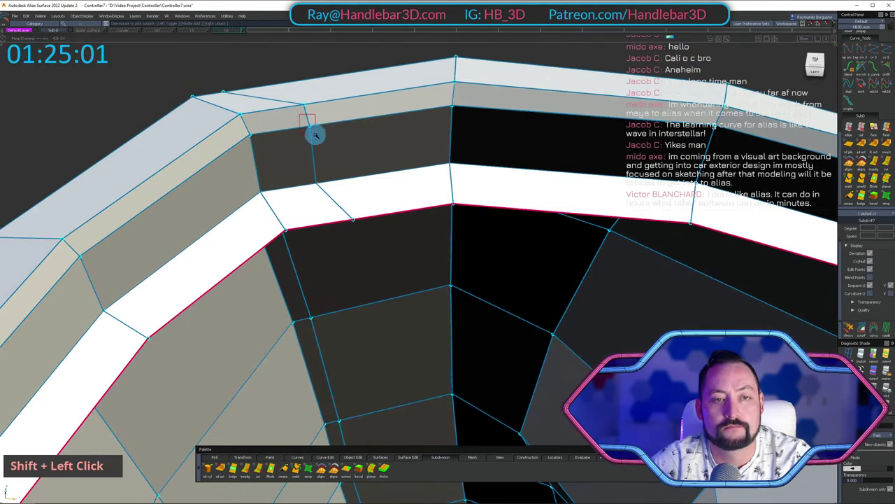
key("z")
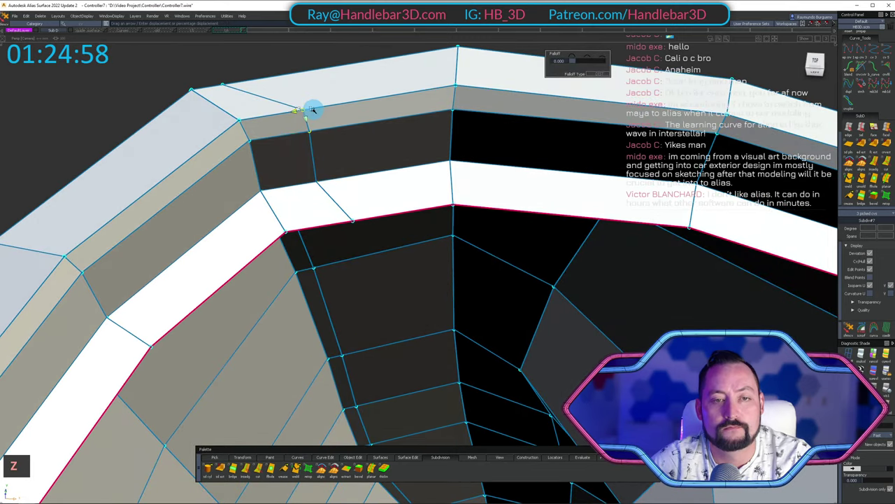
Slide the row's vertex pair on the rim's outer bevel away from the corner to continue the spacing.
left_click_drag(530, 99, 458, 123, "alt+shift")
middle_click_drag(458, 123, 444, 109, "alt+shift")
left_click(304, 222, "ctrl+shift")
double_click(370, 246, "ctrl+shift")
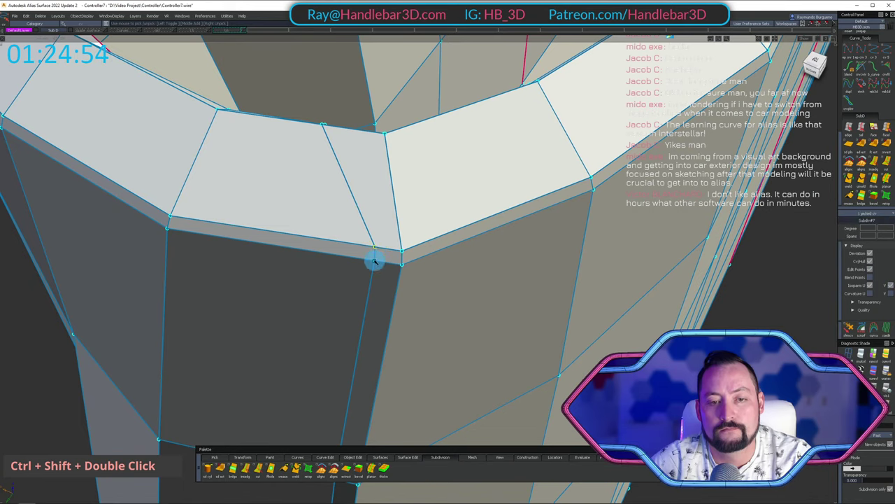
key("z")
right_click_drag(318, 253, 436, 240, "alt+shift")
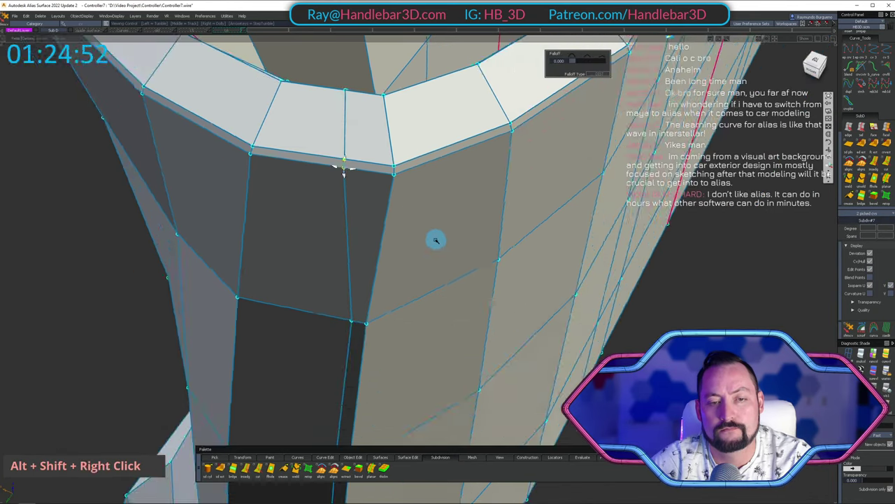
Slide the row's first vertex below the rim on the outer wall away from the corner edge.
middle_click_drag(436, 240, 400, 268, "alt+shift")
left_click_drag(400, 268, 396, 201, "alt+shift")
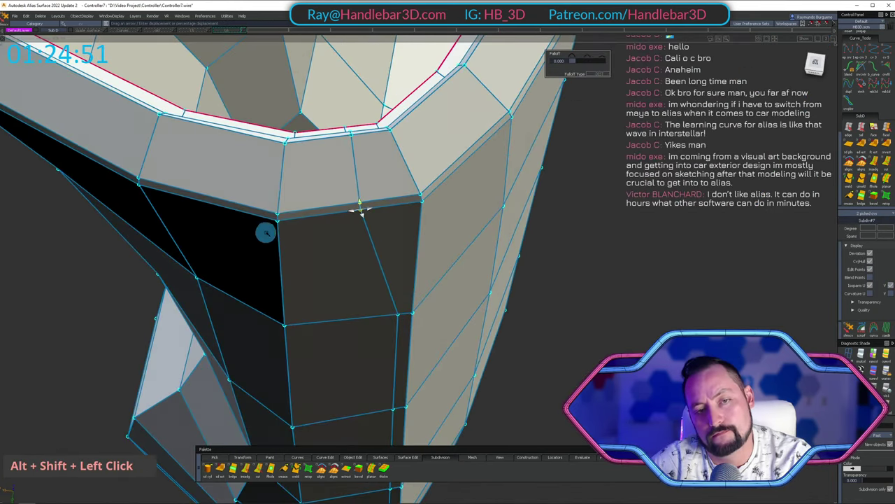
middle_click_drag(266, 233, 394, 289, "alt+shift")
left_click_drag(393, 290, 480, 138, "alt+shift")
left_click_drag(438, 292, 398, 300, "ctrl+shift")
double_click(420, 255, "ctrl+shift")
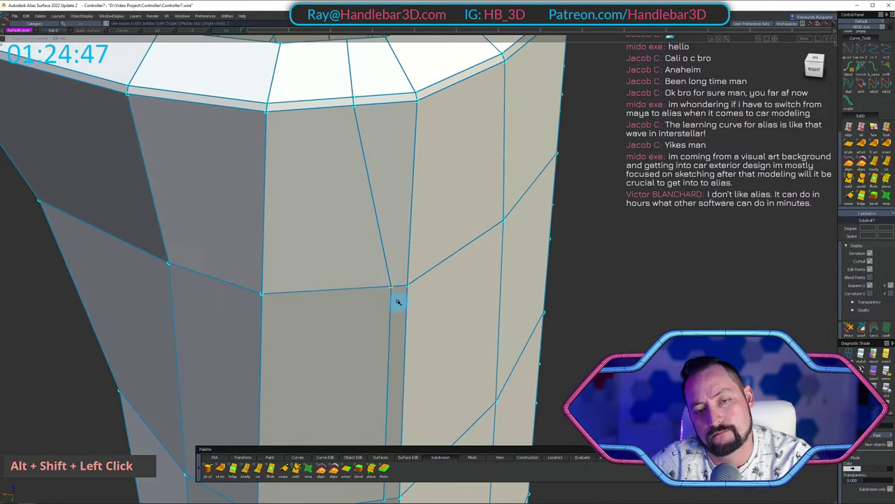
key("z")
middle_click_drag(470, 259, 419, 256, "alt+shift")
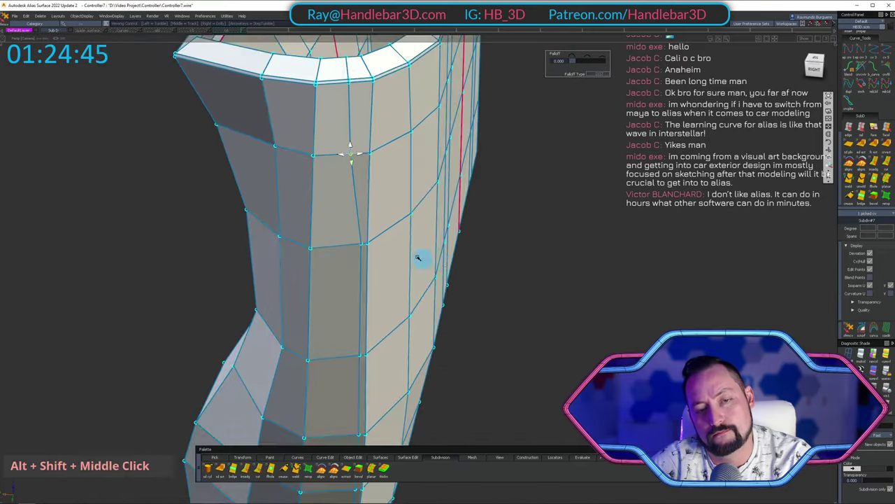
Fine-tune the first wall vertex below the rim and slide the next one down so the row tapers gradually towards the corner.
left_click_drag(420, 256, 450, 90, "alt+shift")
middle_click_drag(450, 90, 431, 107, "alt+shift")
left_click_drag(432, 106, 434, 226, "alt+shift")
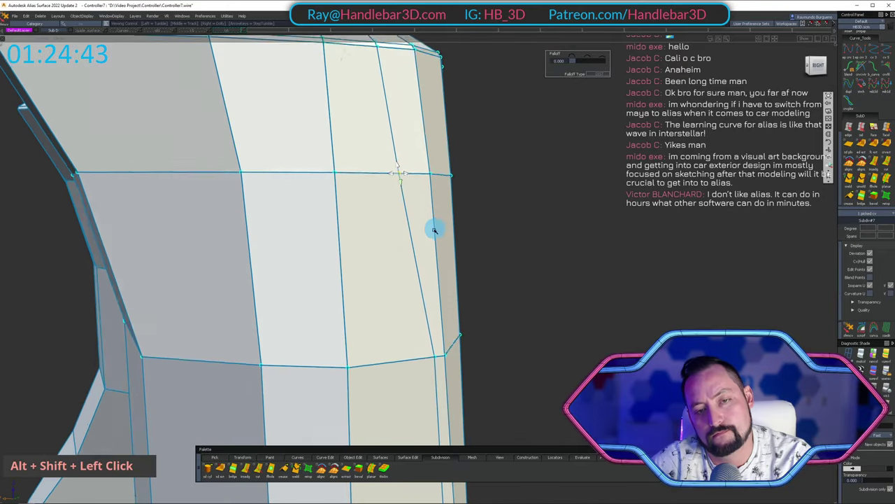
middle_click_drag(433, 226, 378, 150, "alt+shift")
left_click_drag(384, 148, 389, 149)
right_click_drag(411, 148, 381, 184, "alt+shift")
left_click_drag(381, 183, 379, 252, "alt+shift")
left_click_drag(379, 252, 384, 228, "ctrl+shift")
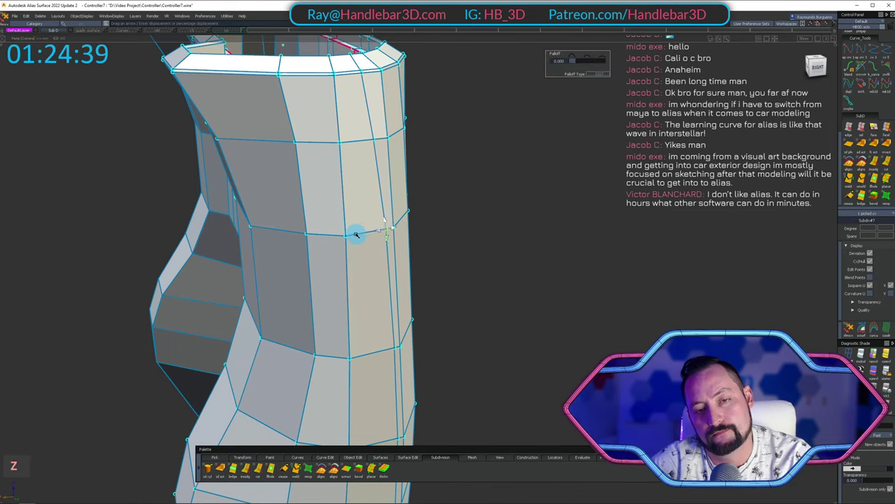
Examine the respaced edge row across the outer wall, rim and inner lip from above and below.
left_click_drag(387, 161, 390, 180, "alt+shift")
middle_click_drag(390, 180, 378, 247, "alt+shift")
right_click_drag(378, 248, 394, 260, "alt+shift")
left_click_drag(394, 260, 310, 481, "alt+shift")
left_click(815, 67)
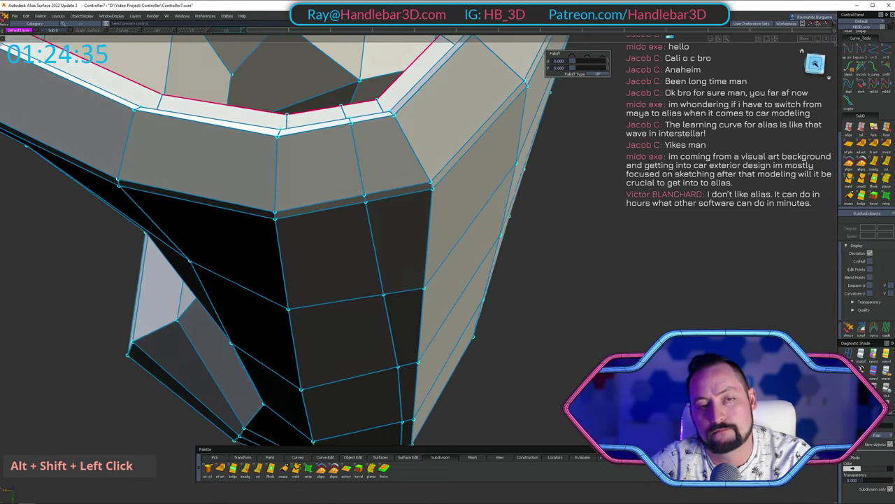
left_click_drag(339, 133, 342, 210, "alt+shift")
right_click_drag(342, 210, 391, 241, "alt+shift")
left_click_drag(392, 241, 361, 123, "alt+shift")
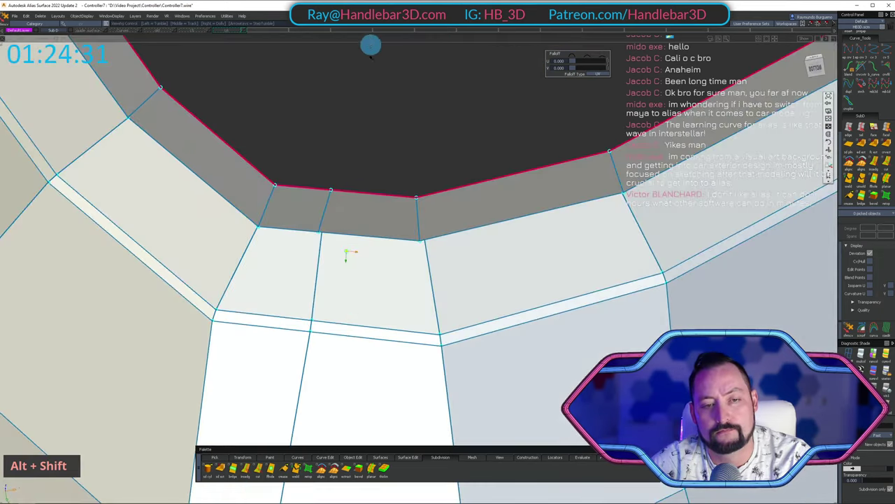
Slide the row's four vertices on the inner bevel and lip along the rim towards the middle of their segment.
left_click(284, 166, "ctrl+shift")
left_click(378, 146, "shift")
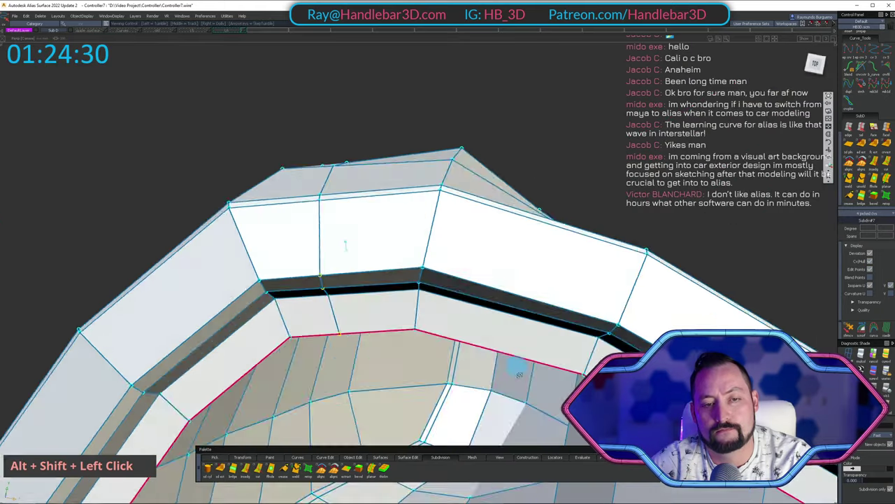
left_click_drag(519, 374, 827, 79, "alt+shift")
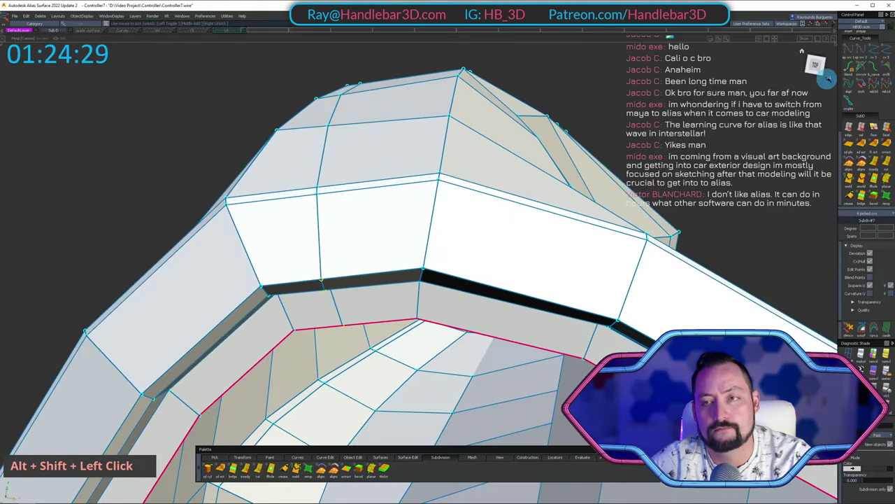
left_click(811, 65, "alt+shift")
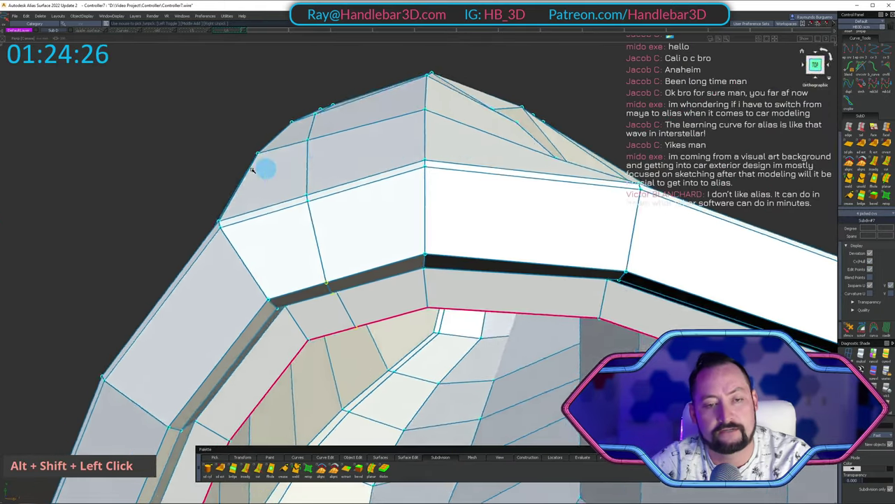
middle_click_drag(212, 148, 182, 136, "ctrl+shift")
left_click_drag(182, 136, 723, 98, "alt+shift")
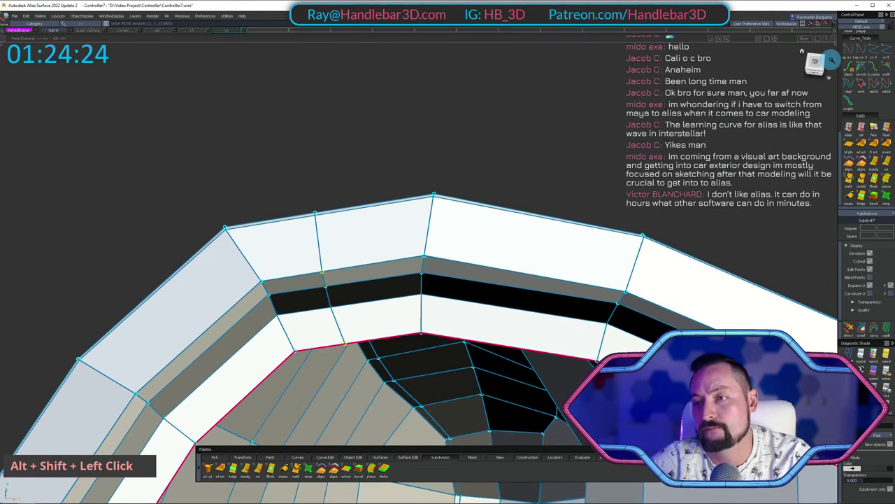
key("z")
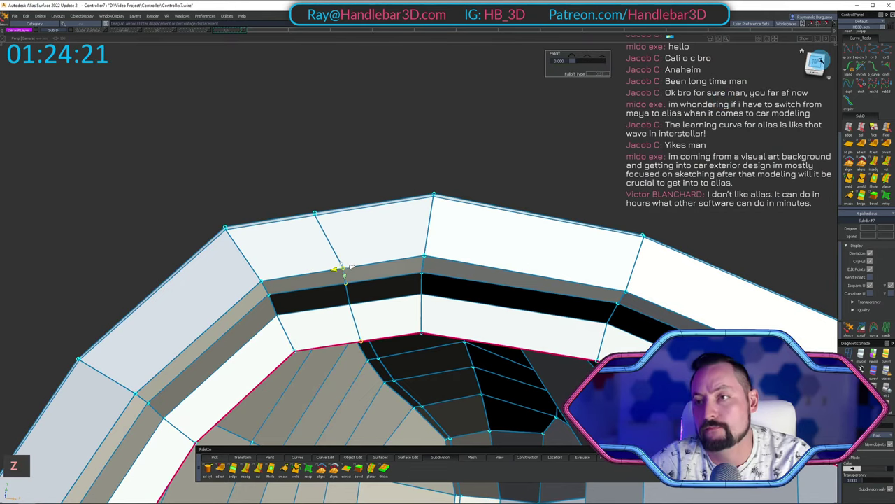
Nudge the four inner bevel and lip vertices in the top view to follow the rim's curve.
left_click(821, 61)
middle_click_drag(334, 100, 407, 170, "alt+shift")
right_click_drag(407, 170, 318, 198, "alt+shift")
middle_click_drag(199, 179, 204, 147, "ctrl+shift")
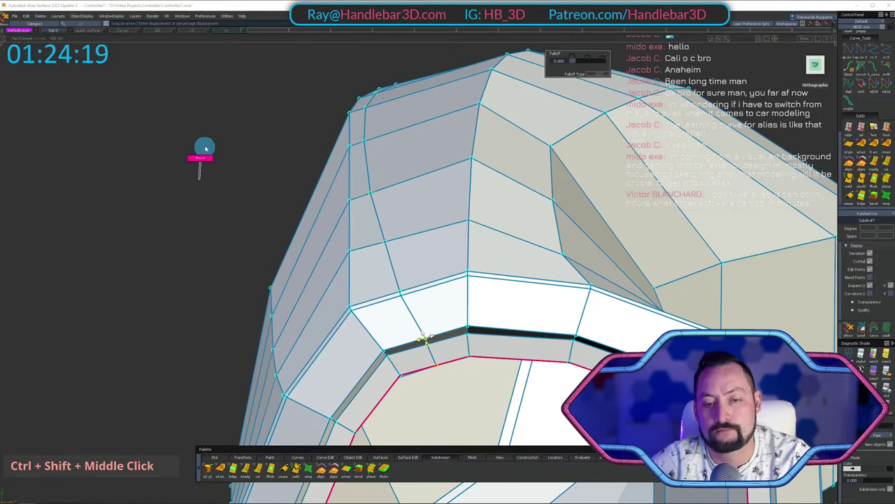
right_click(208, 141)
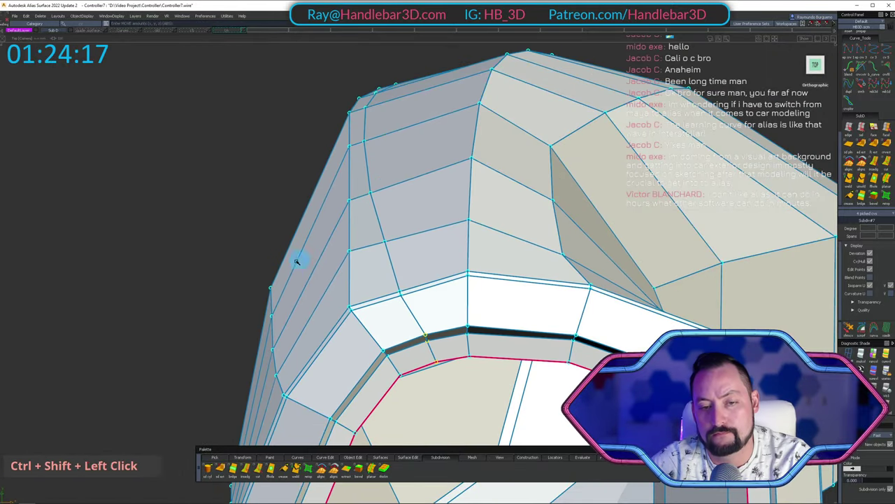
Nudge the row's vertices on the rim's outer bevel outward in the top view to round the rim outline.
double_click(401, 295, "ctrl+shift")
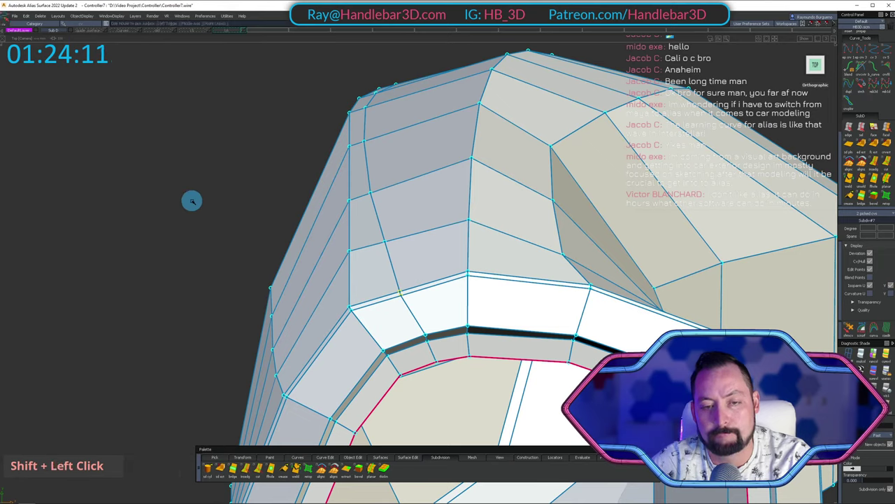
right_click(193, 147)
right_click_drag(194, 147, 165, 176, "alt+shift")
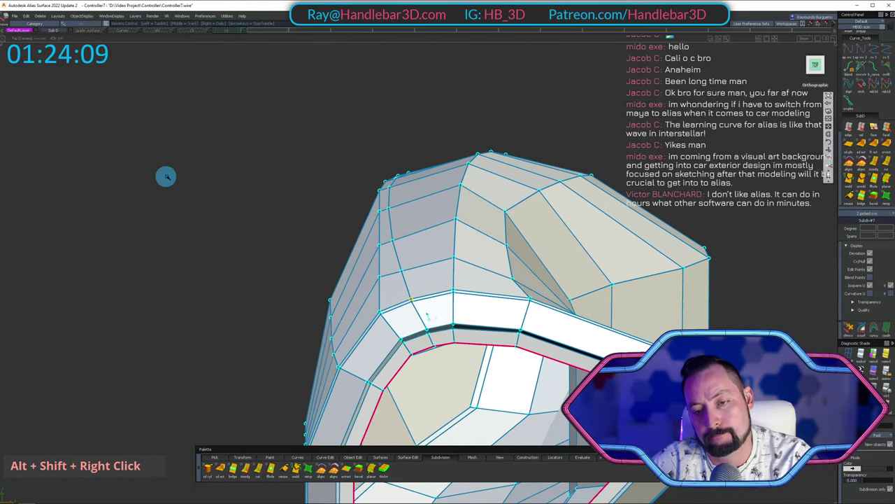
Examine the faceted cage and its rim from the back, sides and above, checking the edge flow over the grip's back.
right_click_drag(419, 234, 397, 235, "alt+shift")
middle_click_drag(605, 289, 528, 230, "alt+shift")
left_click_drag(526, 229, 202, 168, "alt+shift")
right_click_drag(202, 168, 401, 162, "alt+shift")
left_click_drag(402, 161, 136, 196, "alt+shift")
right_click_drag(136, 196, 560, 176, "alt+shift")
left_click_drag(560, 175, 352, 200, "alt+shift")
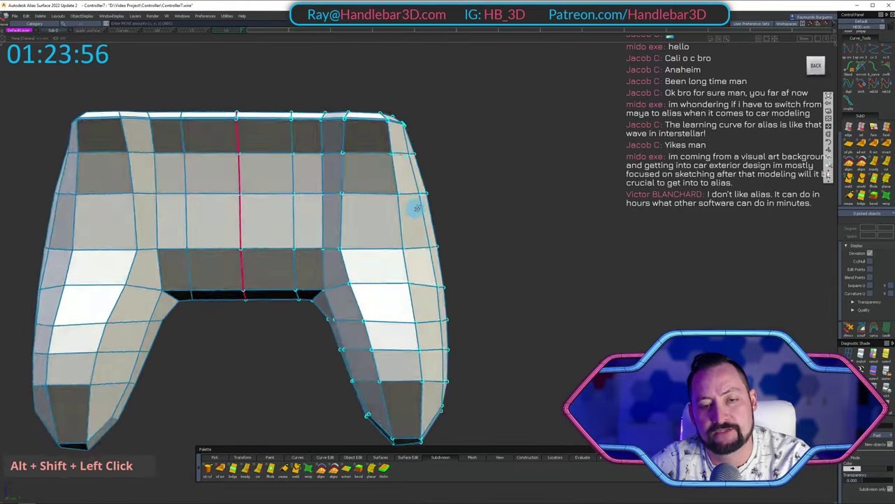
left_click_drag(483, 128, 429, 143, "alt+shift")
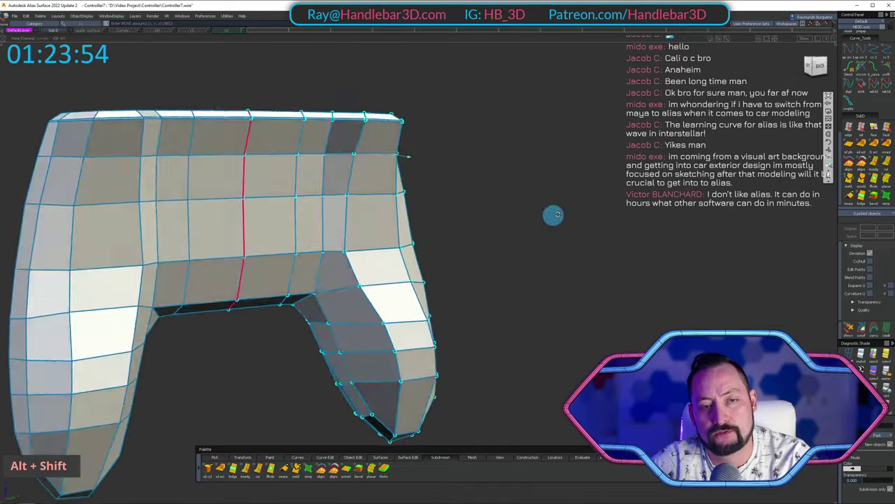
left_click_drag(554, 215, 511, 200, "alt+shift")
left_click_drag(301, 208, 394, 212, "alt+shift")
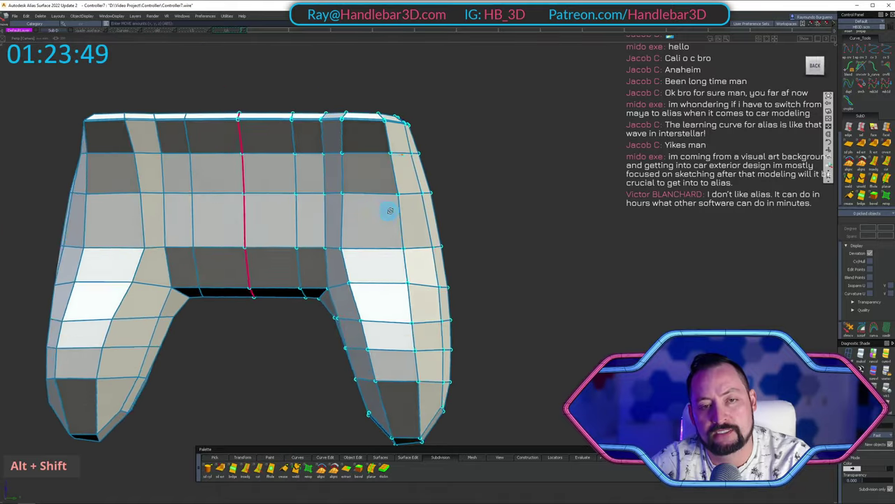
scroll(381, 165, "up", 3)
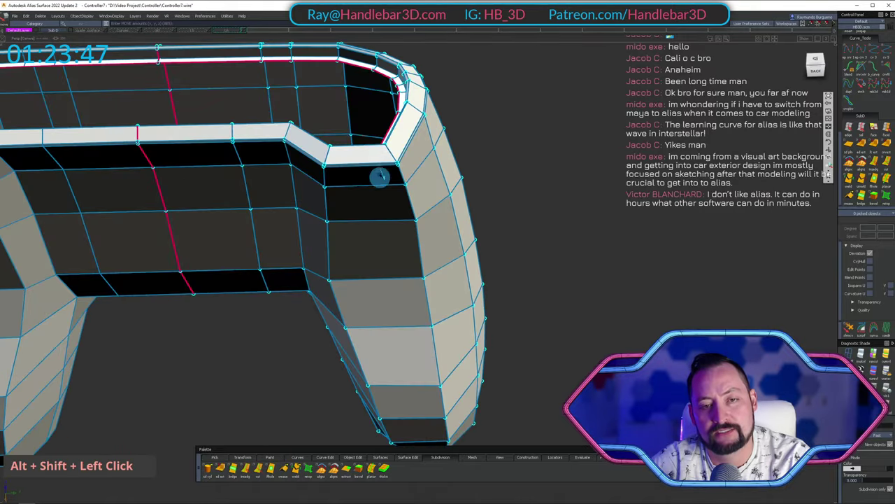
left_click_drag(493, 282, 472, 168, "alt+shift")
right_click_drag(471, 168, 502, 184, "alt+shift")
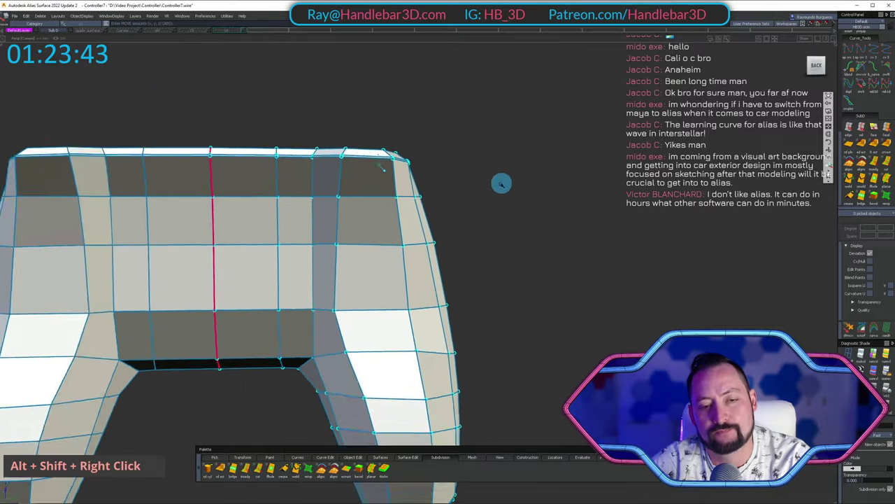
left_click_drag(502, 184, 466, 202, "alt+shift")
right_click_drag(466, 203, 580, 194, "alt+shift")
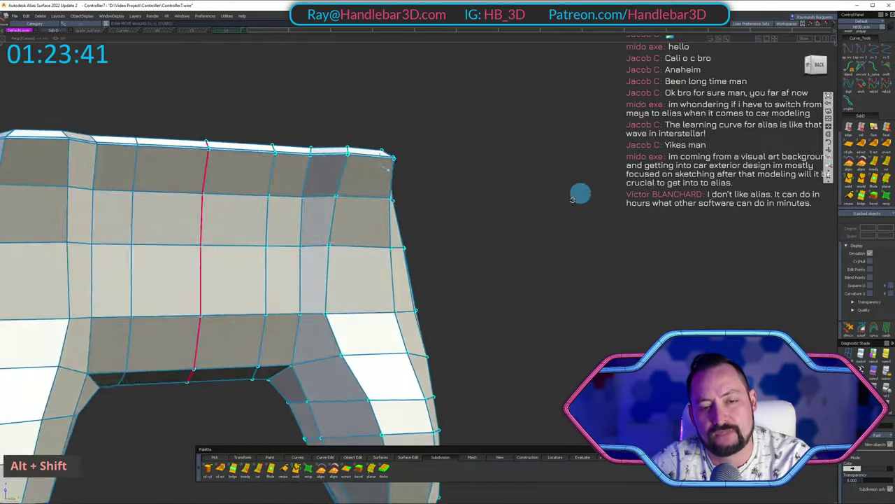
left_click_drag(580, 194, 355, 148, "alt+shift")
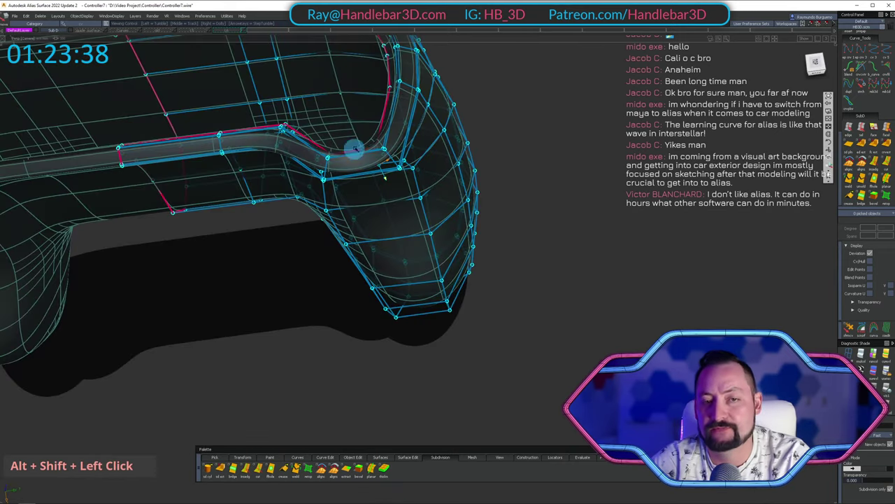
Try to pick the edges of the vertical row running from the inner lip down the inner side of the grip's back panel.
left_click(848, 128)
left_click_drag(336, 164, 362, 232, "alt+shift")
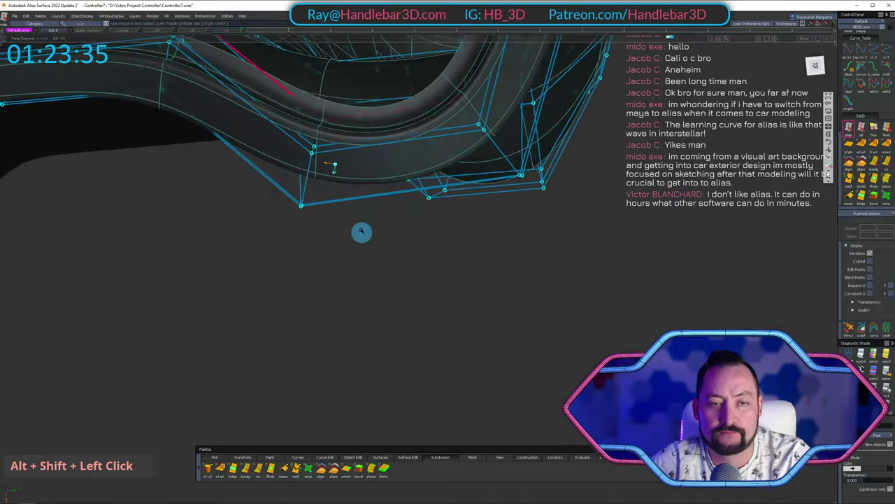
right_click_drag(361, 231, 322, 193, "alt+shift")
left_click_drag(322, 194, 319, 131, "alt+shift")
right_click_drag(318, 114, 310, 226, "alt+shift")
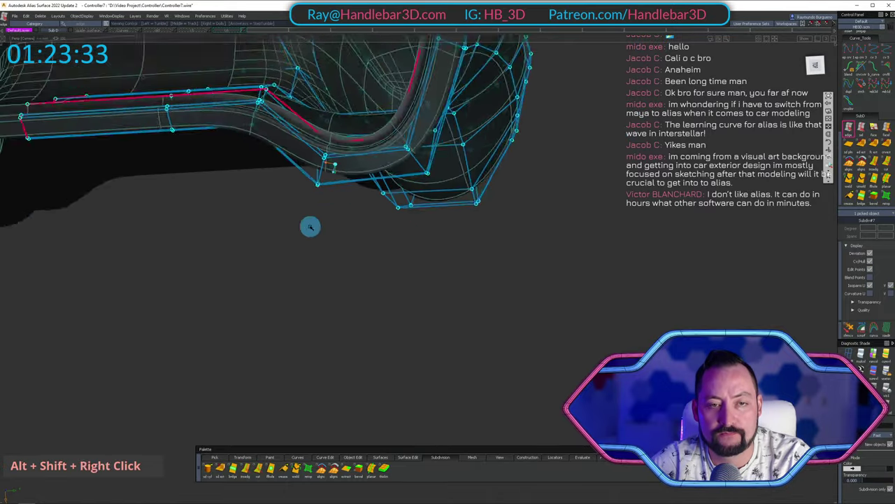
left_click_drag(310, 226, 329, 172, "alt+shift")
right_click_drag(329, 172, 329, 178, "alt+shift")
left_click_drag(329, 178, 330, 188, "alt+shift")
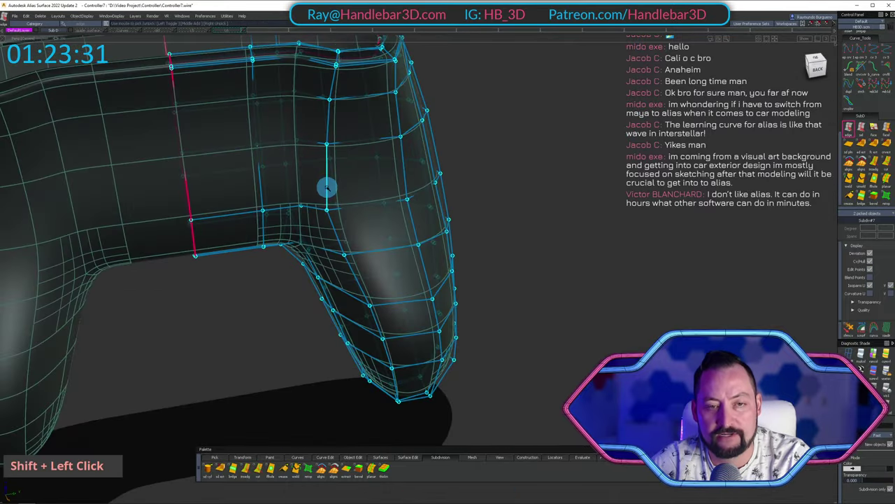
middle_click_drag(359, 143, 334, 207, "alt+shift")
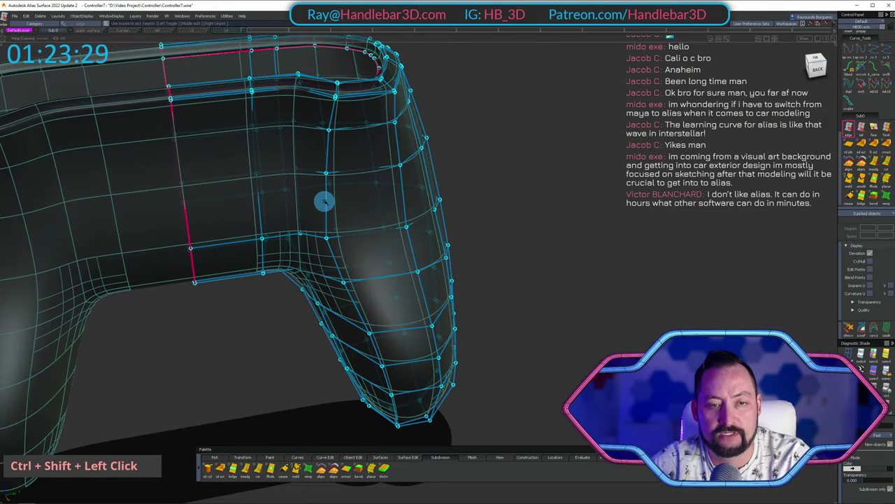
left_click_drag(323, 174, 367, 136, "alt+shift")
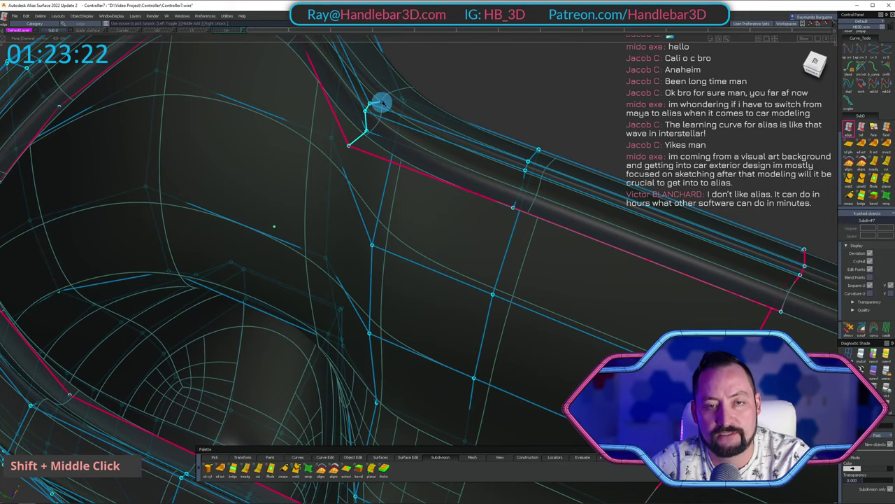
left_click_drag(378, 103, 433, 133, "alt+shift")
double_click(386, 166, "alt+shift")
left_click_drag(385, 166, 364, 171, "alt+shift")
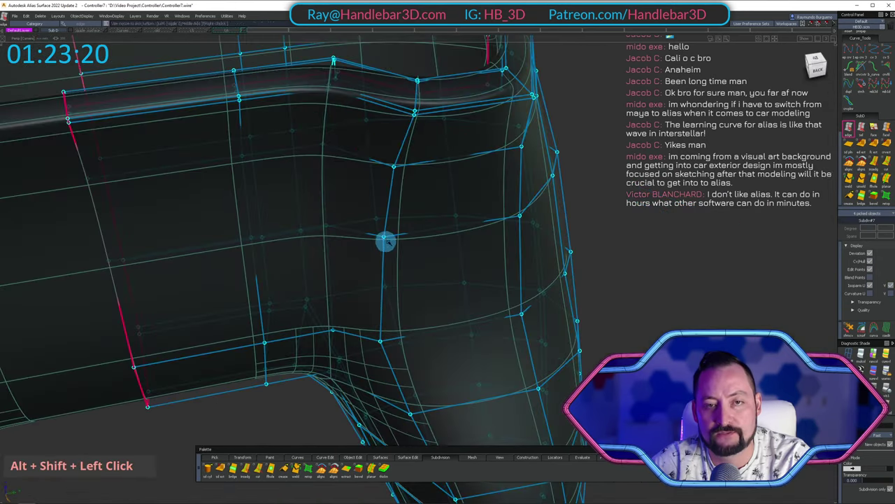
mouse_move(385, 241)
left_mouse_down("alt+shift")
mouse_move(411, 259)
mouse_move(384, 204)
mouse_move(349, 206)
mouse_move(374, 221)
mouse_move(387, 263)
left_mouse_up("alt+shift")
left_click_drag(388, 263, 393, 217, "ctrl+shift")
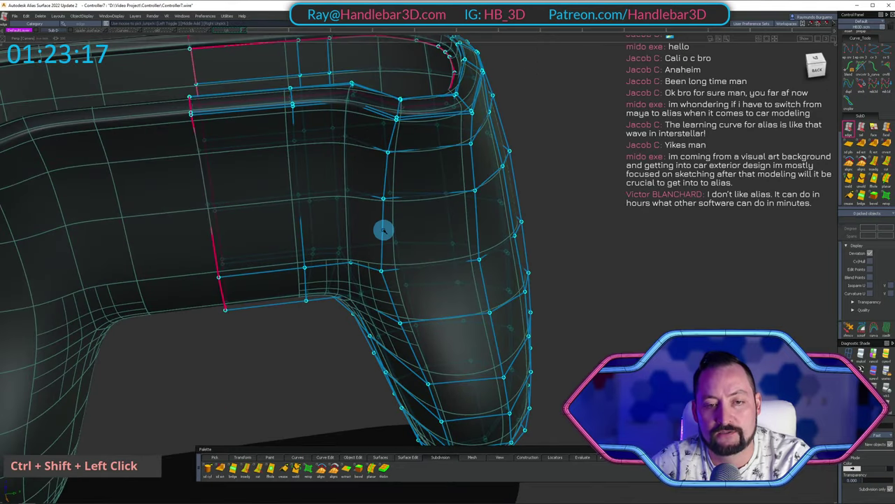
Crease the two vertical edge rows bordering the grip's back panel, from the rim down to the grip.
left_click_drag(400, 202, 402, 120, "alt+shift")
right_click_drag(401, 120, 434, 89, "alt+shift")
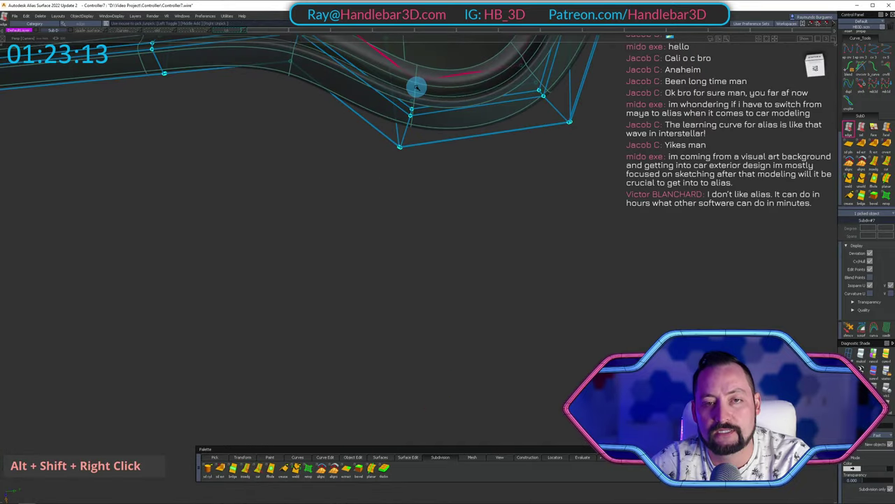
right_click_drag(397, 170, 430, 123, "alt+shift")
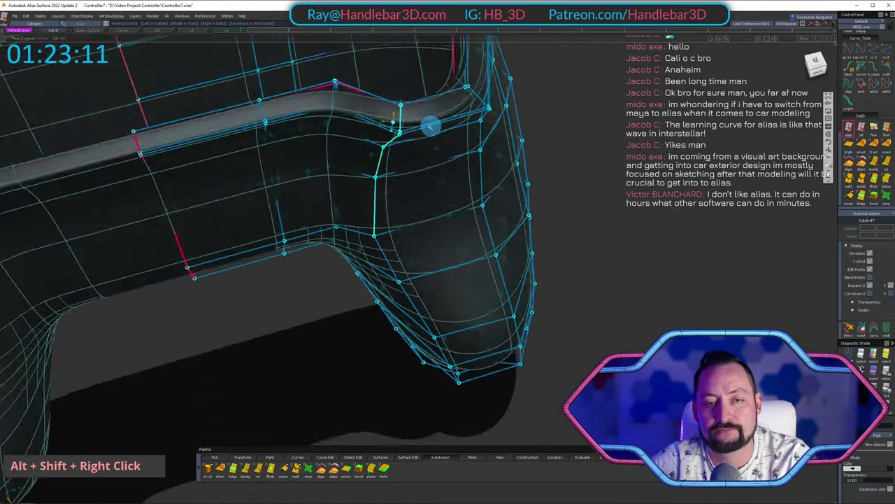
left_click_drag(429, 124, 448, 168, "alt+shift")
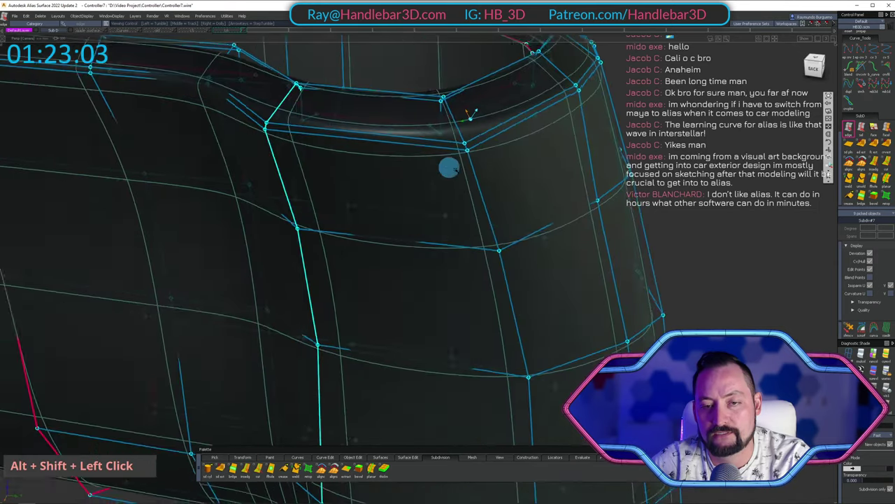
right_click_drag(447, 168, 465, 216, "alt+shift")
middle_click_drag(466, 216, 486, 230, "alt+shift")
left_click_drag(486, 230, 610, 215, "alt+shift")
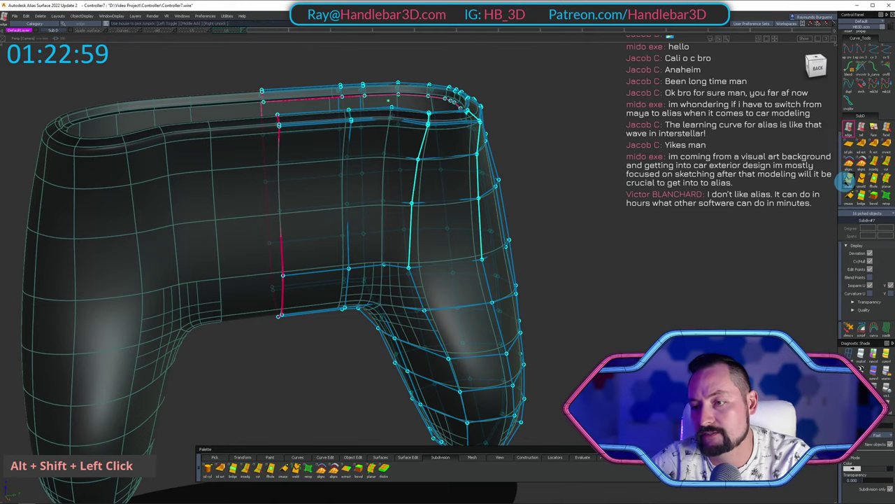
left_click(847, 197)
right_click_drag(670, 176, 646, 146, "ctrl+shift")
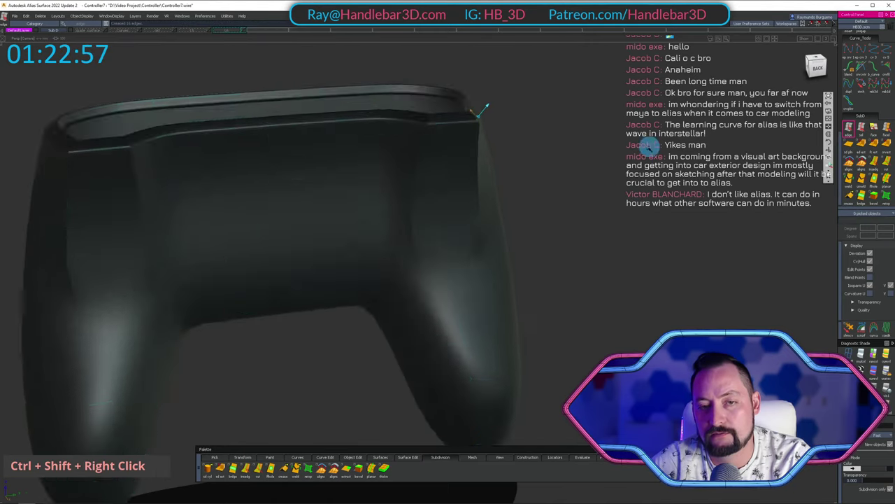
Examine the creased back panel in smooth shading and undo the crease.
mouse_move(646, 146)
left_mouse_down("alt+shift")
mouse_move(503, 116)
mouse_move(507, 48)
mouse_move(524, 47)
left_mouse_up("alt+shift")
right_click_drag(527, 60, 557, 108, "alt+shift")
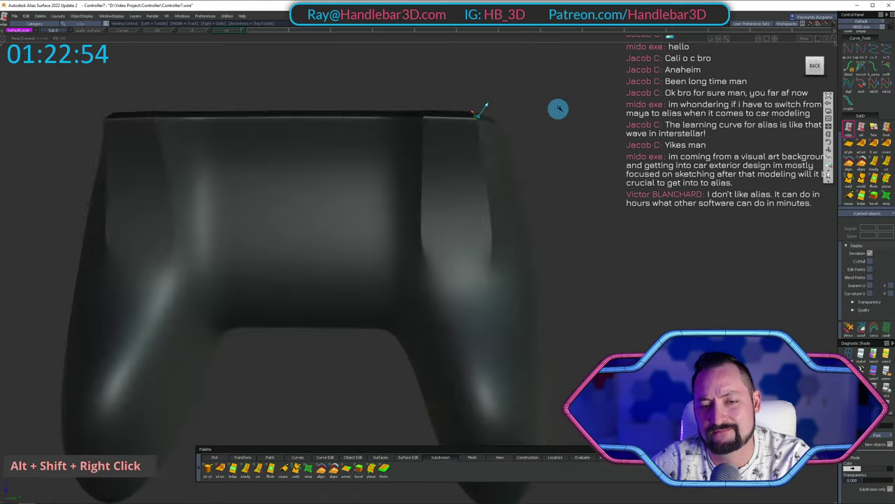
left_click_drag(557, 107, 594, 61, "alt+shift")
left_click_drag(521, 148, 549, 150, "alt+shift")
key("ctrl+z")
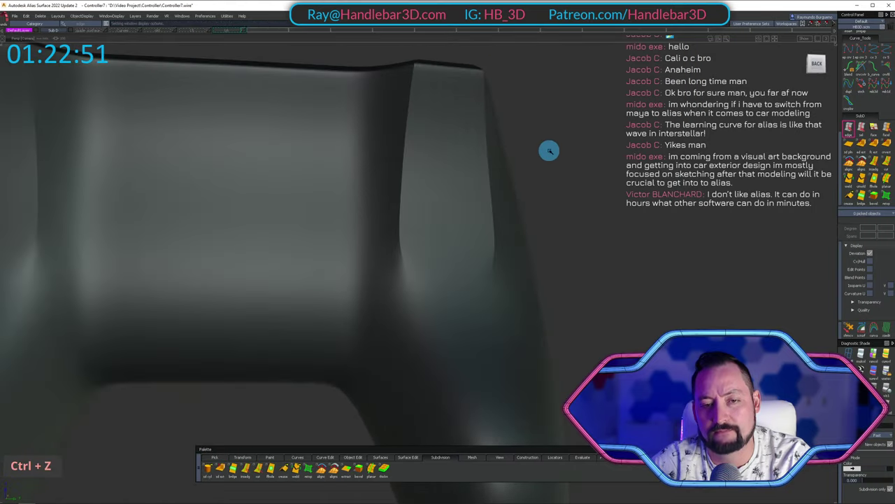
Insert a vertical edge loop through the middle of the grip's back panel, running over the rim and down to the grip tip.
right_click_drag(535, 160, 522, 187, "alt+shift")
right_click_drag(522, 188, 473, 110, "ctrl+shift")
left_click_drag(473, 110, 447, 139, "alt+shift")
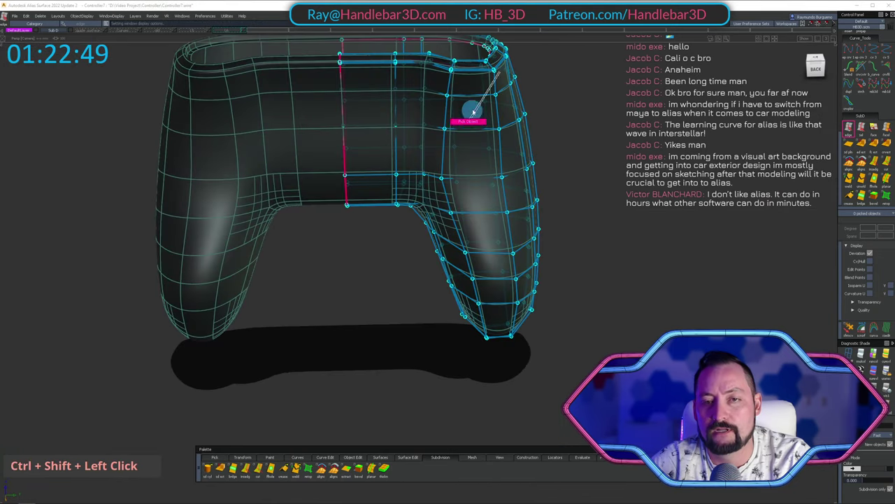
left_click(479, 91, "ctrl+shift")
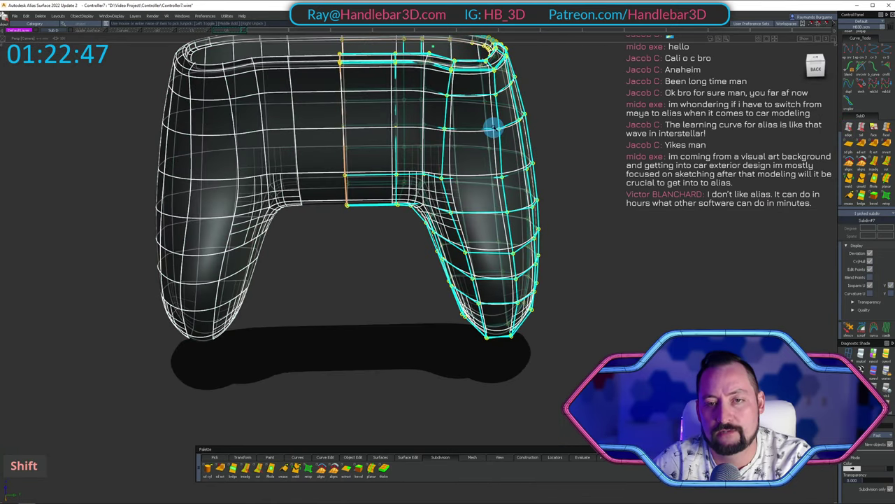
left_click_drag(505, 166, 505, 183, "ctrl+shift")
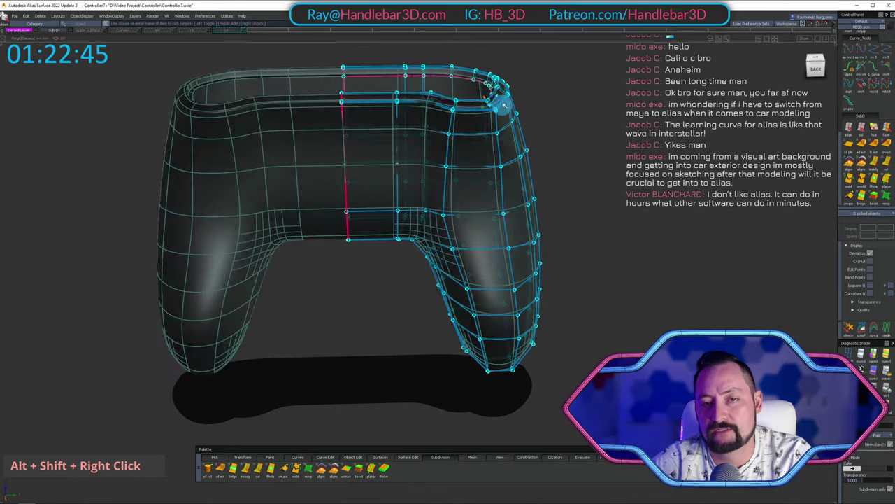
right_click_drag(490, 168, 507, 170, "alt+shift")
left_click_drag(508, 170, 521, 184, "alt+shift")
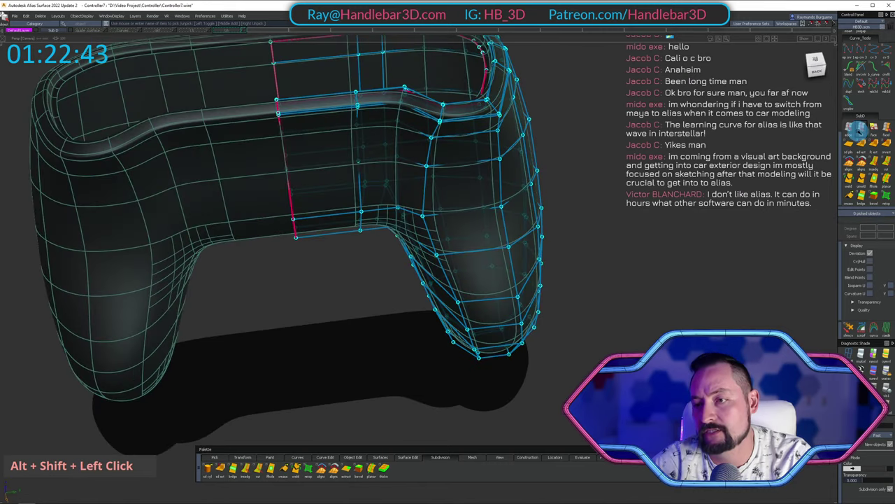
double_click(463, 119)
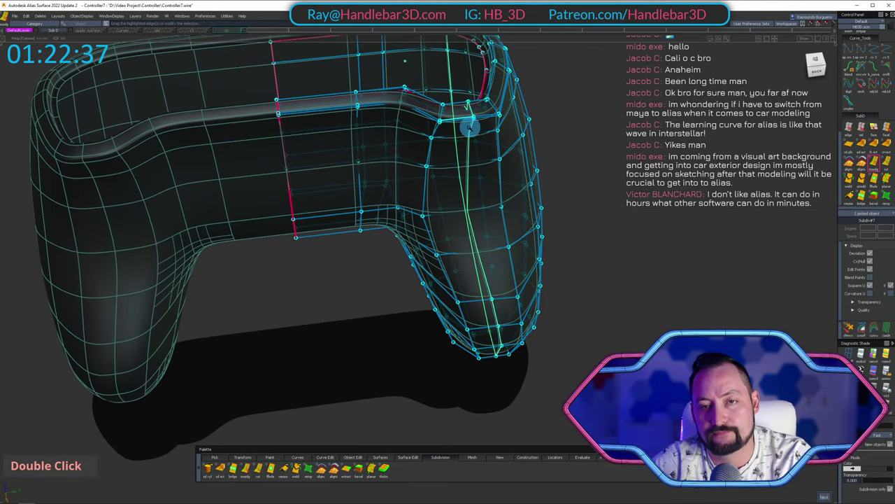
double_click(466, 105, "alt+shift")
left_click_drag(466, 104, 366, 161, "alt+shift")
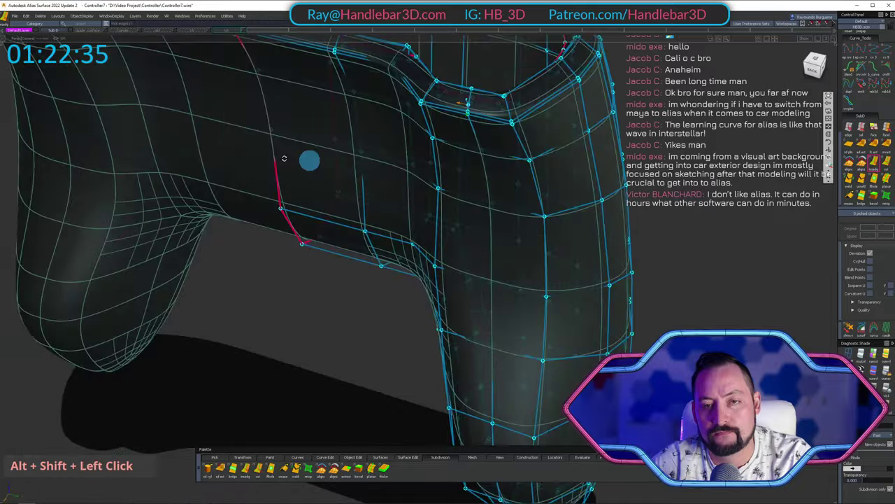
right_click_drag(366, 160, 393, 110, "alt+shift")
Bevel the inserted edge loop using the Relative offset mode with parameter 0.5 and 1 division.
left_click_drag(394, 110, 829, 87, "alt+shift")
left_click_drag(458, 106, 664, 160, "alt+shift")
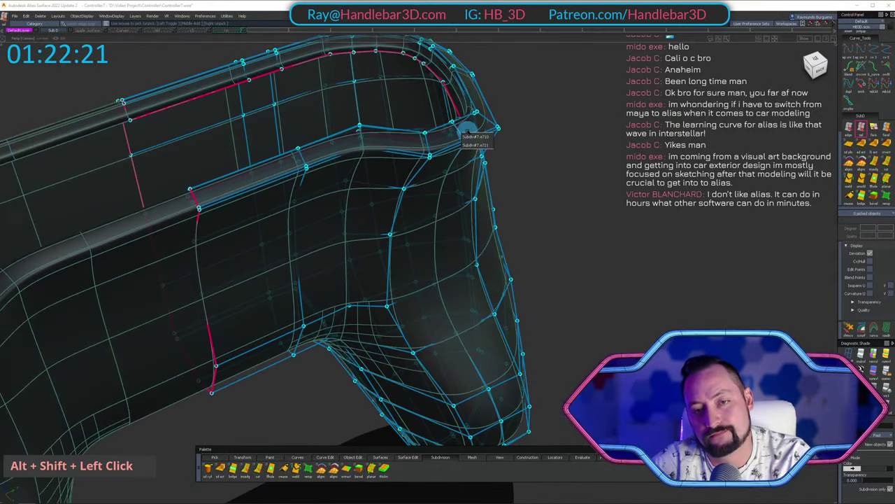
left_click_drag(525, 114, 467, 171, "alt+shift")
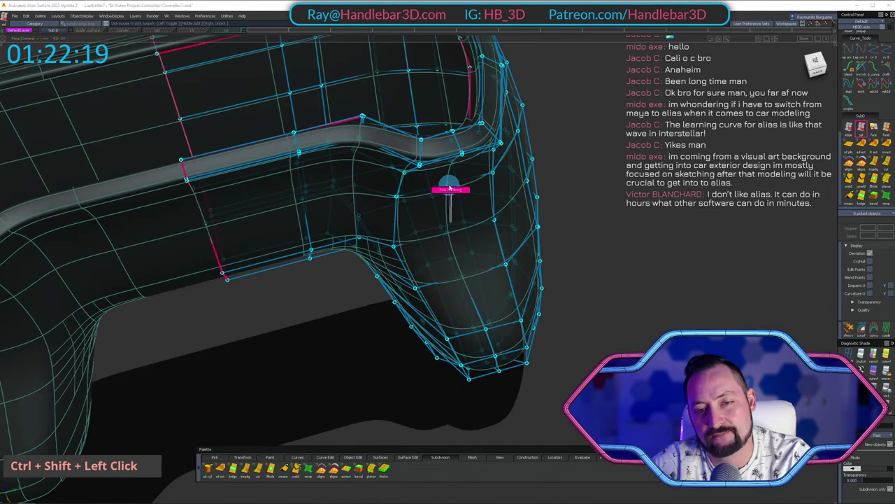
left_click_drag(458, 226, 538, 186, "alt+shift")
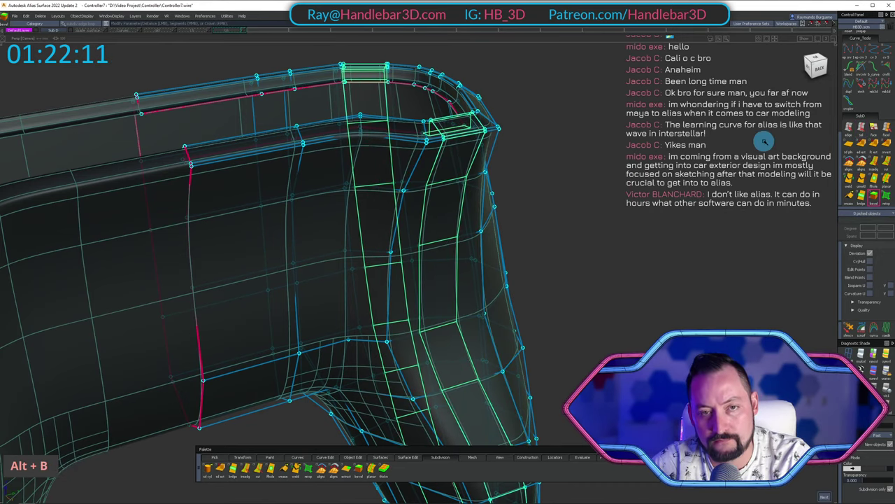
right_click_drag(738, 149, 600, 166, "alt+shift")
left_click_drag(599, 166, 473, 116, "alt+shift")
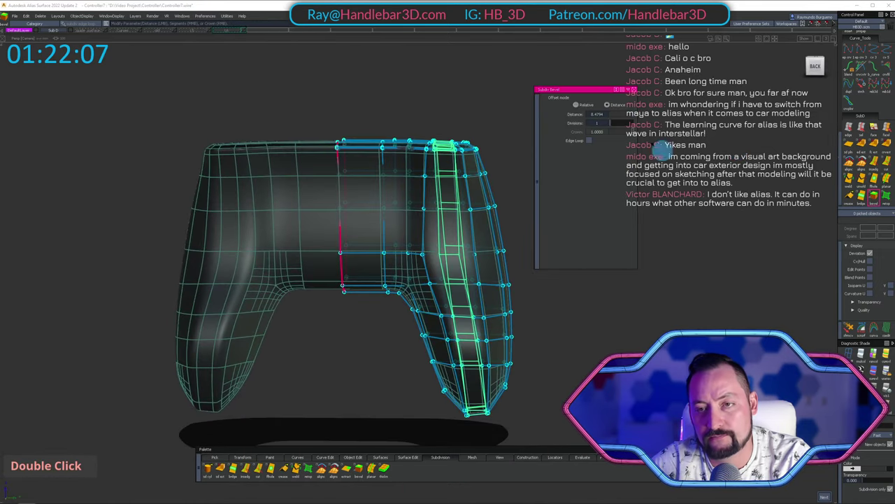
left_click_drag(465, 122, 457, 164, "alt+shift")
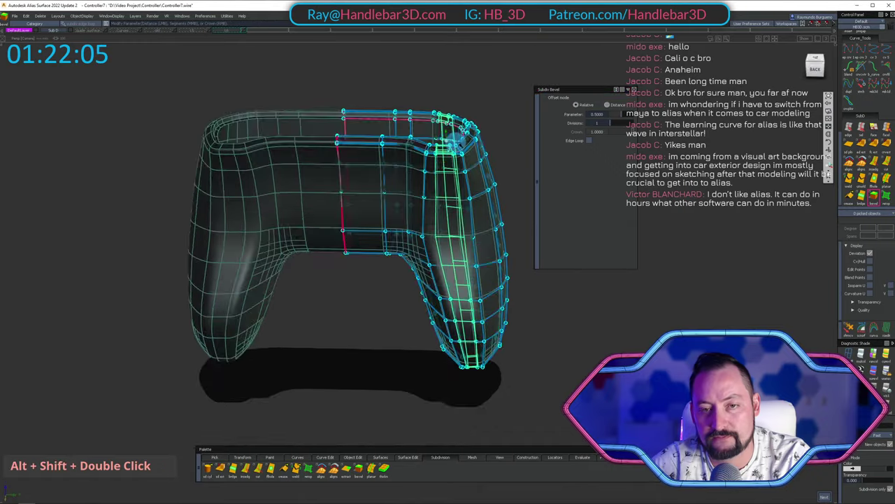
Examine the beveled shell's highlights in smooth shading from the front, side and back.
right_click_drag(456, 164, 496, 214, "alt+shift")
left_click_drag(496, 214, 501, 124, "alt+shift")
right_click_drag(502, 124, 477, 90, "alt+shift")
left_click_drag(477, 89, 468, 128, "alt+shift")
middle_click_drag(469, 128, 428, 102, "alt+shift")
right_click_drag(427, 102, 378, 140, "alt+shift")
left_click_drag(378, 140, 424, 133, "alt+shift")
right_click_drag(424, 133, 414, 112, "ctrl+shift")
left_click_drag(406, 108, 355, 132, "alt+shift")
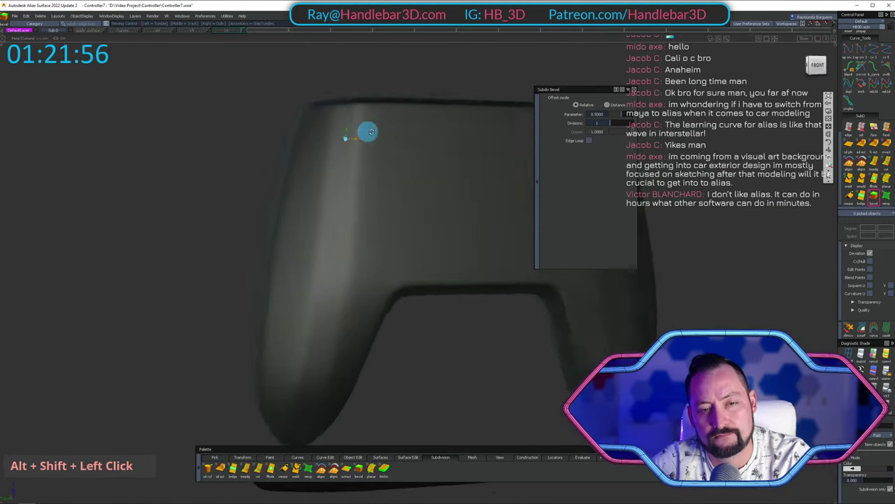
middle_click_drag(355, 132, 381, 120, "alt+shift")
left_click_drag(381, 119, 298, 128, "alt+shift")
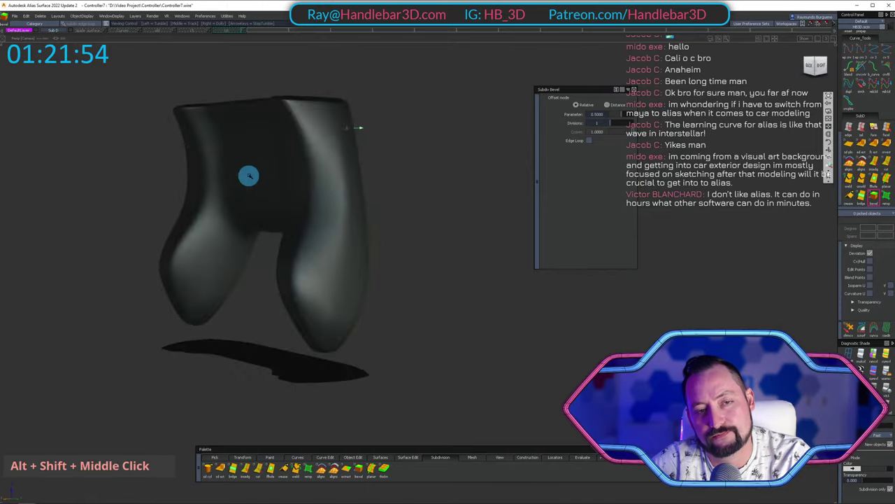
left_click_drag(248, 176, 462, 187, "alt+shift")
left_click_drag(386, 125, 373, 92, "alt+shift")
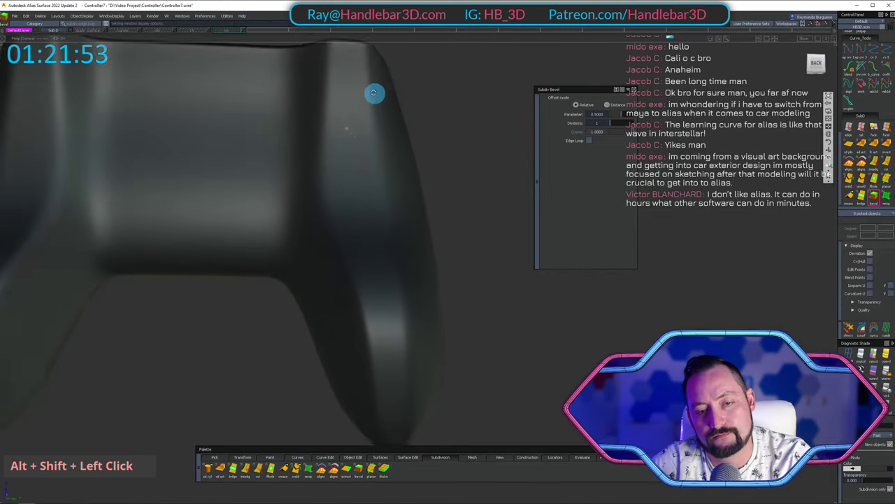
Undo the last bevel of the vertical edge loop on the grip's back panel.
middle_click_drag(373, 92, 338, 124, "alt+shift")
left_click_drag(338, 124, 198, 189, "alt+shift")
middle_click_drag(198, 189, 296, 152, "alt+shift")
left_click_drag(295, 152, 302, 188, "alt+shift")
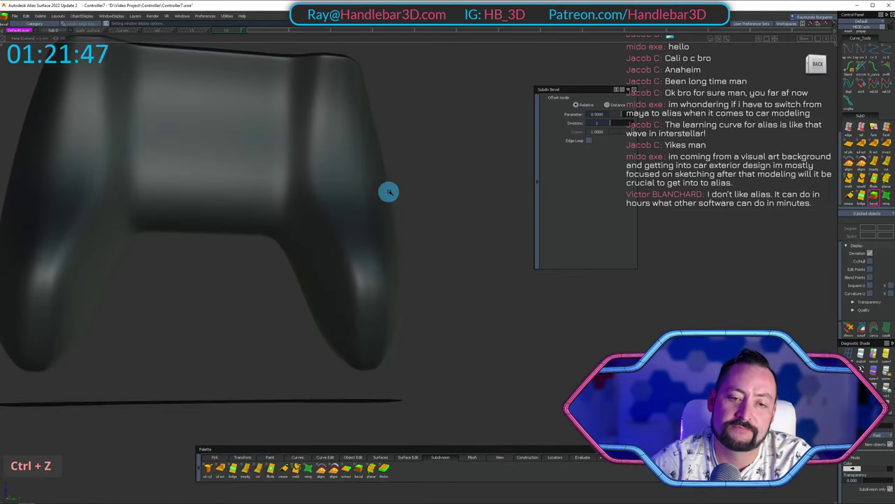
right_click_drag(390, 192, 376, 144, "ctrl+shift")
Try to select the entire vertical edge loop running from the front rim over the back panel to the grip tip.
left_click_drag(376, 144, 345, 210, "alt+shift")
middle_click_drag(345, 210, 342, 194, "alt+shift")
left_click_drag(342, 193, 289, 297, "alt+shift")
right_click_drag(288, 297, 288, 301, "alt+shift")
left_click_drag(288, 302, 278, 217, "alt+shift")
middle_click_drag(278, 217, 282, 208, "alt+shift")
left_click_drag(282, 208, 382, 235, "alt+shift")
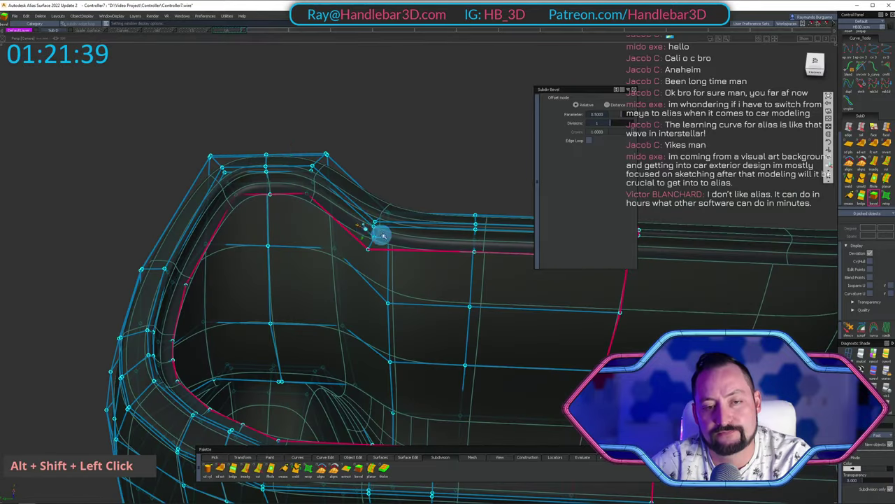
right_click_drag(382, 236, 406, 294, "alt+shift")
left_click_drag(406, 294, 441, 195, "ctrl+shift")
left_click(852, 128)
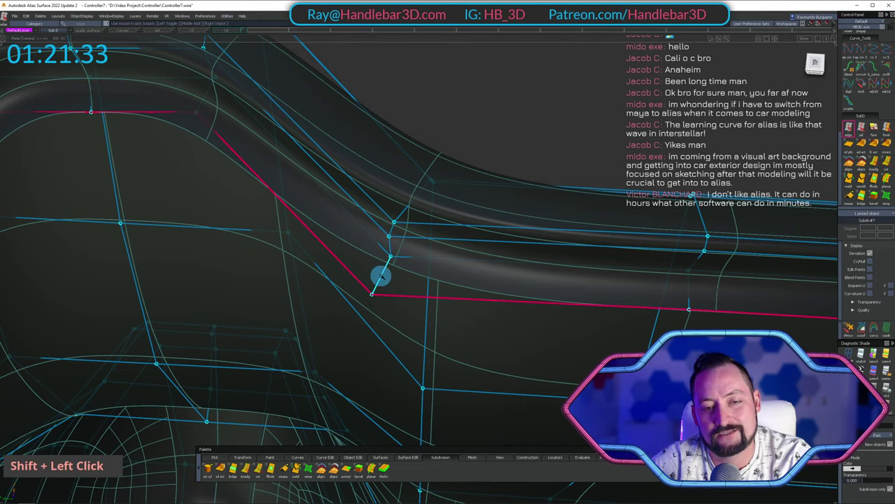
right_click_drag(494, 211, 558, 197, "alt+shift")
left_click_drag(557, 198, 413, 138, "alt+shift")
right_click_drag(414, 138, 482, 143, "alt+shift")
left_click_drag(483, 143, 446, 133, "alt+shift")
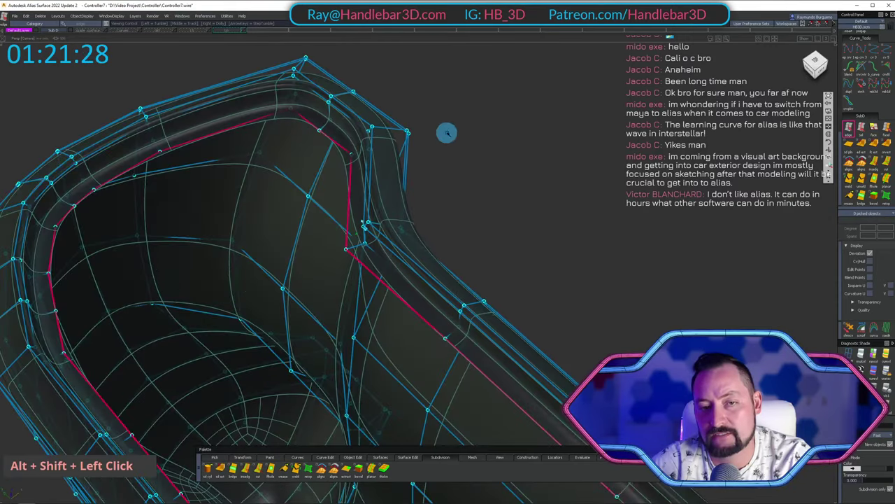
right_click_drag(446, 132, 368, 168, "alt+shift")
left_click_drag(368, 168, 413, 220, "alt+shift")
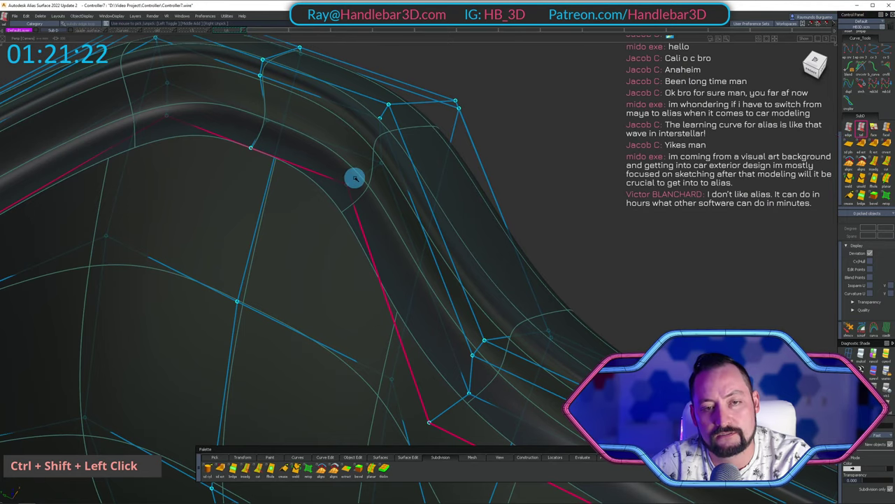
right_click_drag(490, 175, 115, 182, "alt+shift")
left_click_drag(115, 182, 280, 155, "alt+shift")
mouse_move(279, 156)
middle_mouse_down("alt+shift")
mouse_move(250, 131)
mouse_move(280, 140)
middle_mouse_up("alt+shift")
left_click_drag(280, 139, 347, 142, "alt+shift")
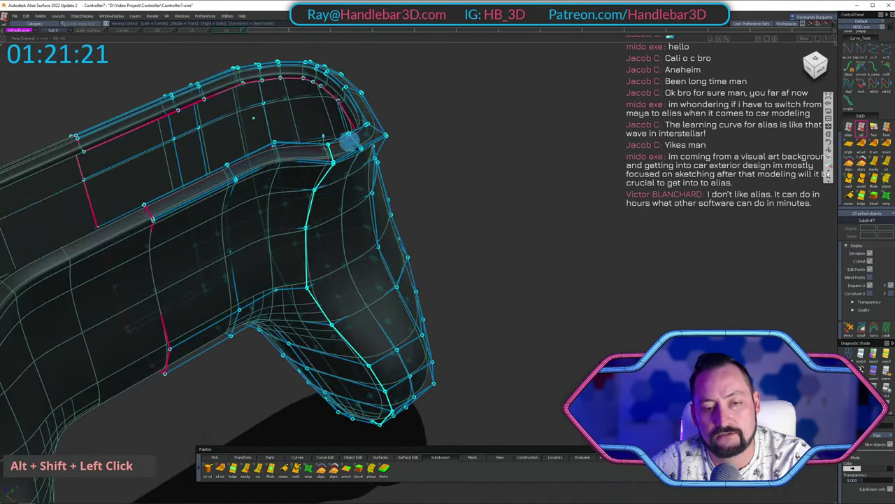
left_click_drag(313, 203, 308, 267, "alt+shift")
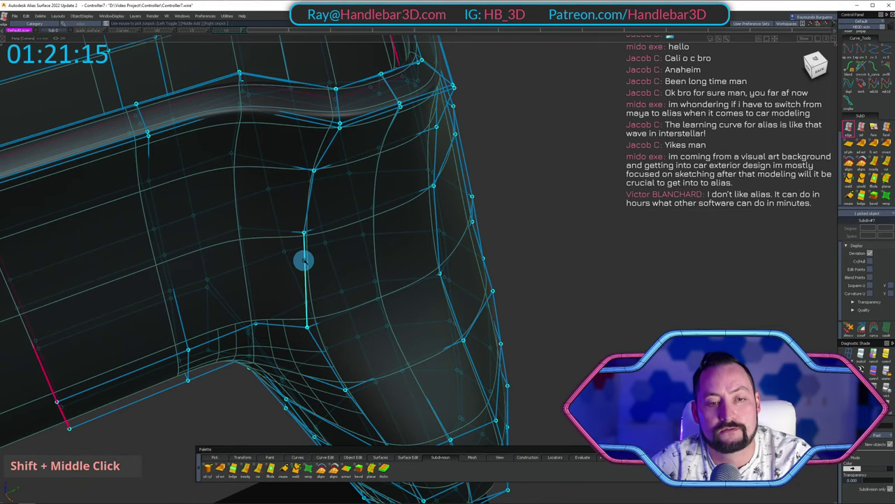
Bevel only the loop's edges from the front rim to the back panel's lower corner, using Relative offset, parameter 0.1 and 1 division.
left_click_drag(281, 97, 362, 77, "alt+shift")
right_click_drag(382, 80, 406, 85, "alt+shift")
left_click_drag(405, 85, 348, 114, "alt+shift")
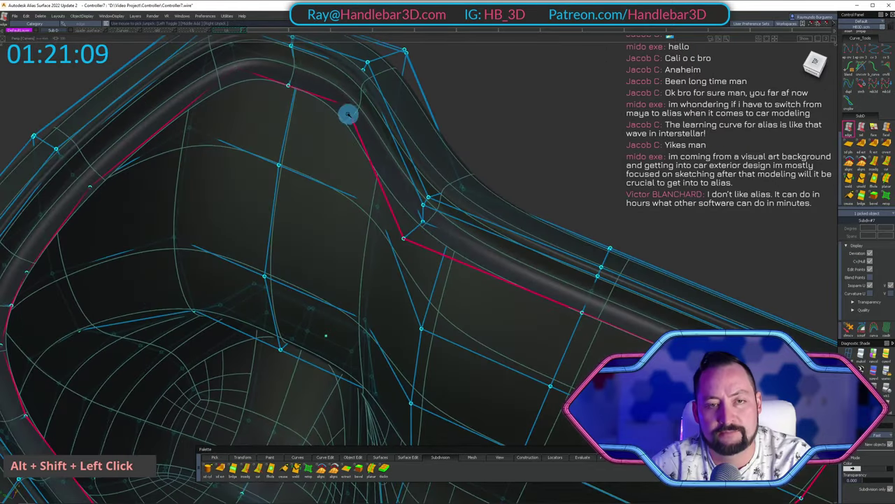
right_click_drag(441, 120, 422, 122, "alt+shift")
left_click_drag(421, 121, 378, 115, "alt+shift")
right_click_drag(378, 116, 324, 144, "alt+shift")
left_click_drag(324, 144, 333, 149, "alt+shift")
right_click_drag(348, 196, 362, 301, "alt+shift")
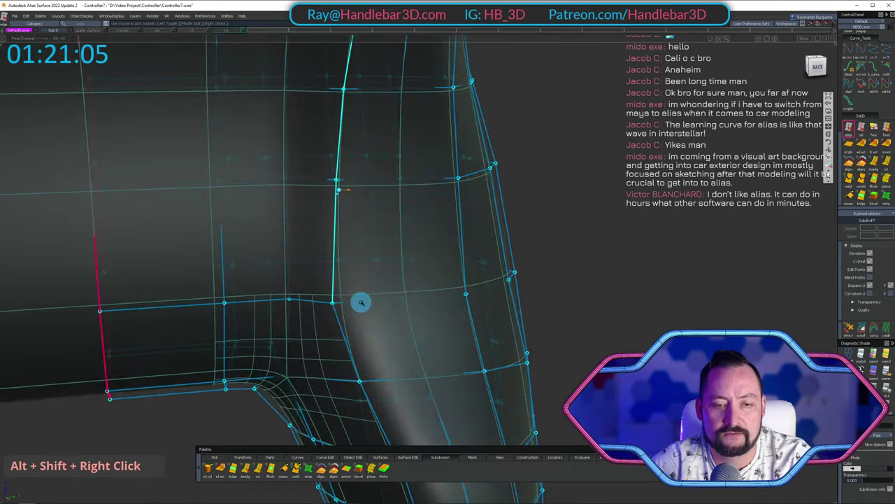
middle_click_drag(362, 301, 362, 212, "alt+shift")
right_click_drag(361, 212, 348, 228, "alt+shift")
left_click_drag(348, 228, 512, 202, "alt+shift")
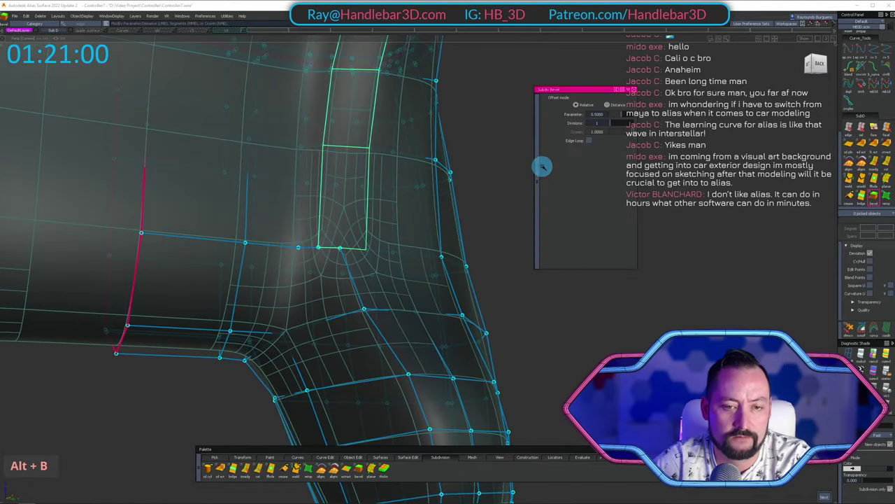
left_click_drag(481, 147, 454, 192, "alt+shift")
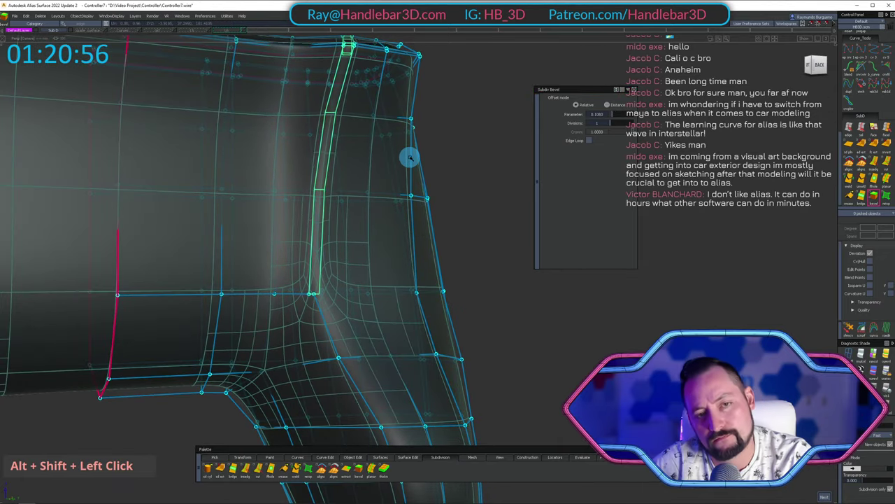
left_click_drag(381, 168, 379, 179, "alt+shift")
left_click_drag(379, 179, 378, 179, "ctrl+shift")
Examine the narrow bevel's highlights along the grip back in smooth shading, from close up and at full-controller distance.
right_click_drag(378, 180, 336, 144, "ctrl+shift")
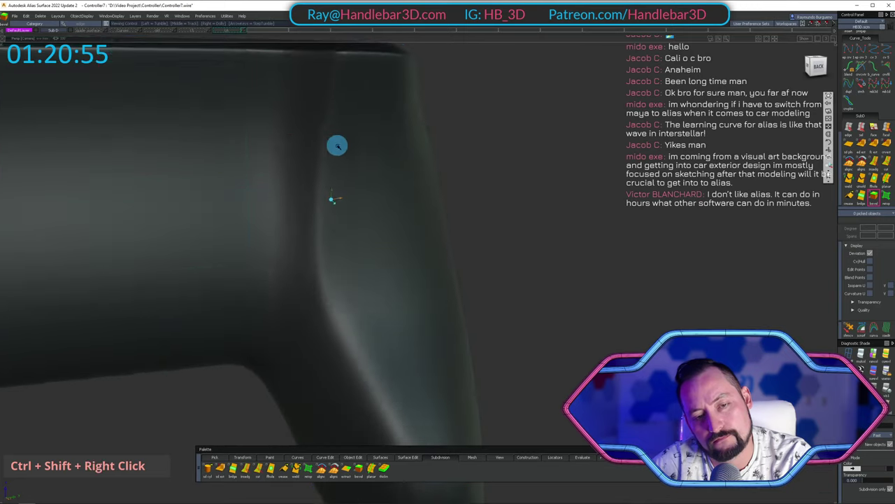
left_click_drag(336, 144, 258, 92, "alt+shift")
right_click_drag(258, 92, 322, 90, "alt+shift")
left_click_drag(169, 188, 317, 181, "alt+shift")
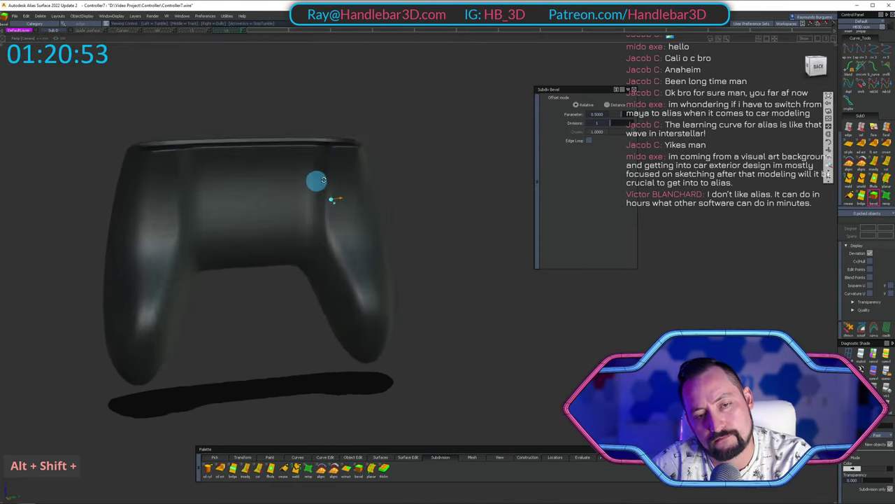
middle_click_drag(302, 176, 368, 110, "alt+shift")
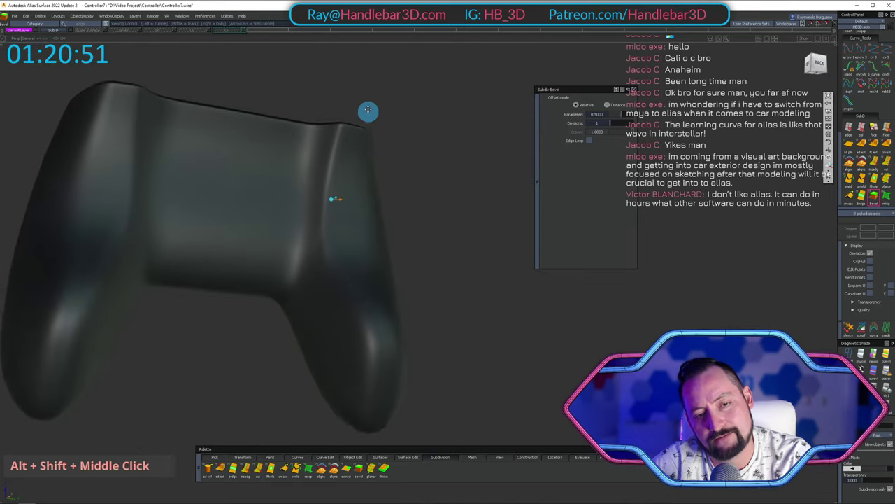
left_click_drag(368, 110, 278, 128, "alt+shift")
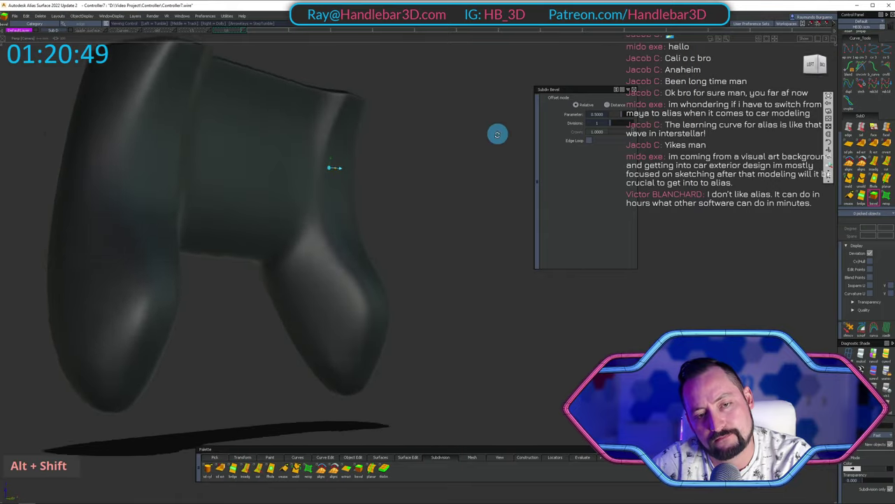
left_click_drag(496, 134, 450, 160, "alt+shift")
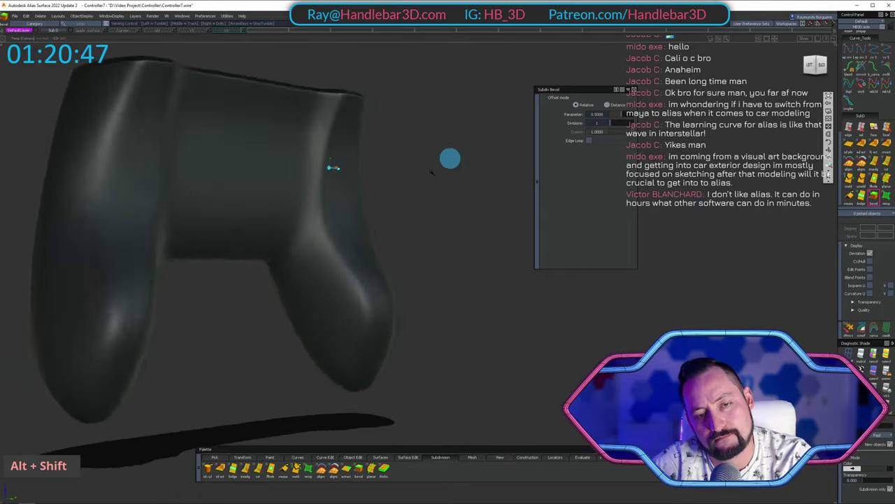
middle_click_drag(449, 160, 398, 172, "alt+shift")
right_click_drag(398, 172, 298, 224, "alt+shift")
left_click_drag(298, 223, 240, 170, "alt+shift")
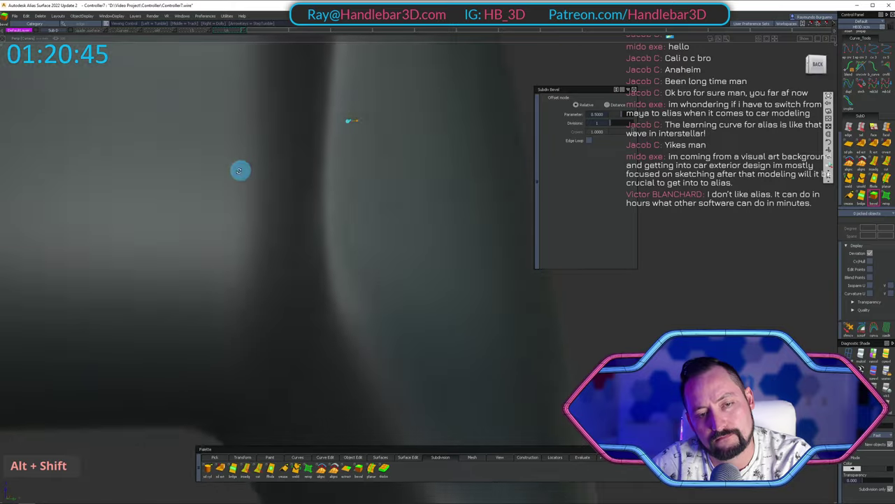
right_click_drag(240, 170, 140, 255, "alt+shift")
left_click_drag(140, 254, 123, 258, "alt+shift")
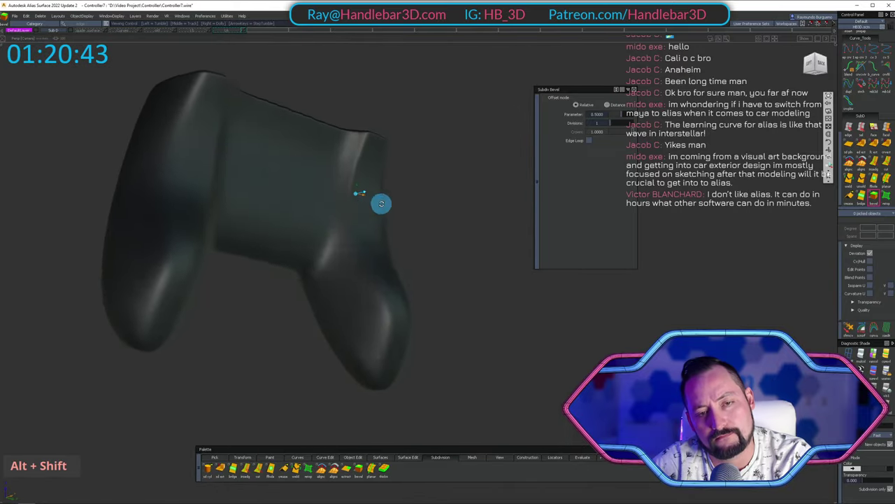
right_click_drag(299, 182, 386, 172, "alt+shift")
Examine the control cage around the beveled rows on the grip back, across the rim and at the lower corner.
right_click_drag(386, 173, 375, 117, "ctrl+shift")
left_click_drag(374, 116, 467, 127, "alt+shift")
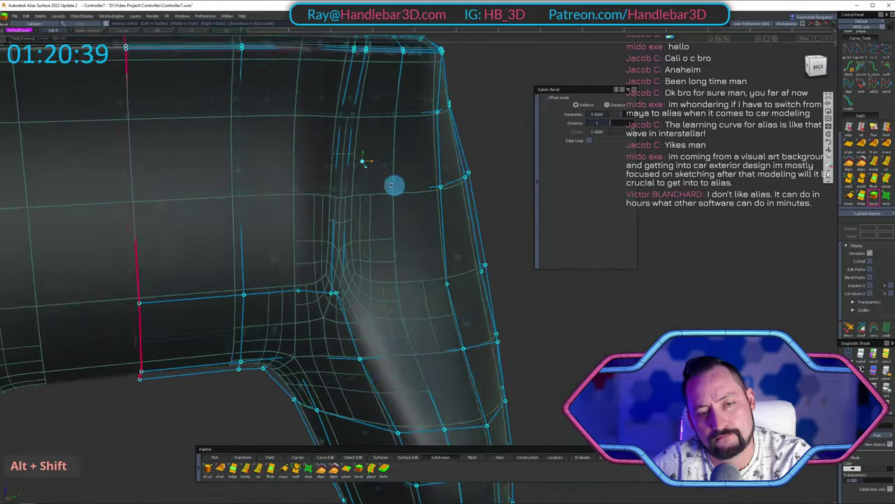
left_click_drag(393, 184, 484, 128, "alt+shift")
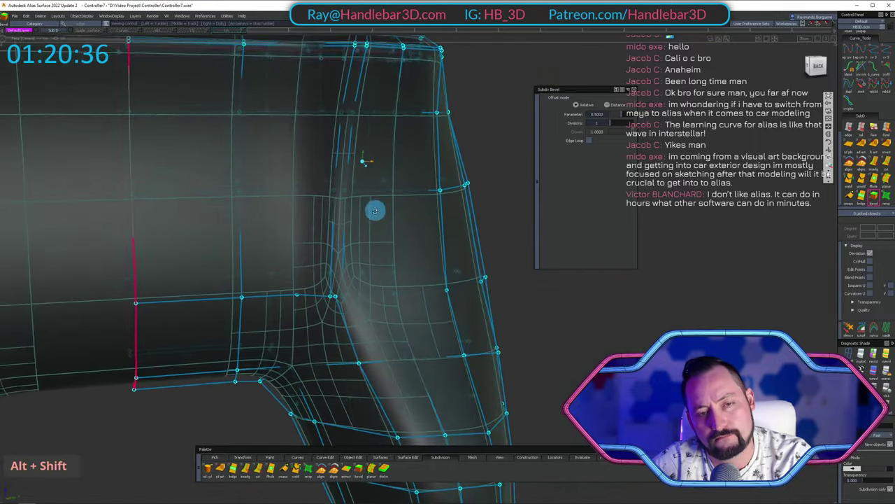
middle_click_drag(375, 211, 340, 223, "alt+shift")
left_click_drag(212, 289, 245, 303, "alt+shift")
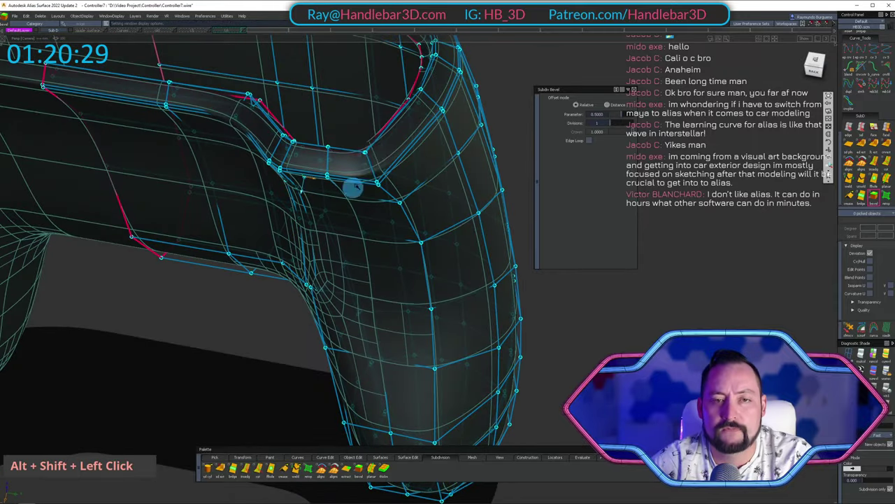
right_click_drag(355, 187, 380, 156, "alt+shift")
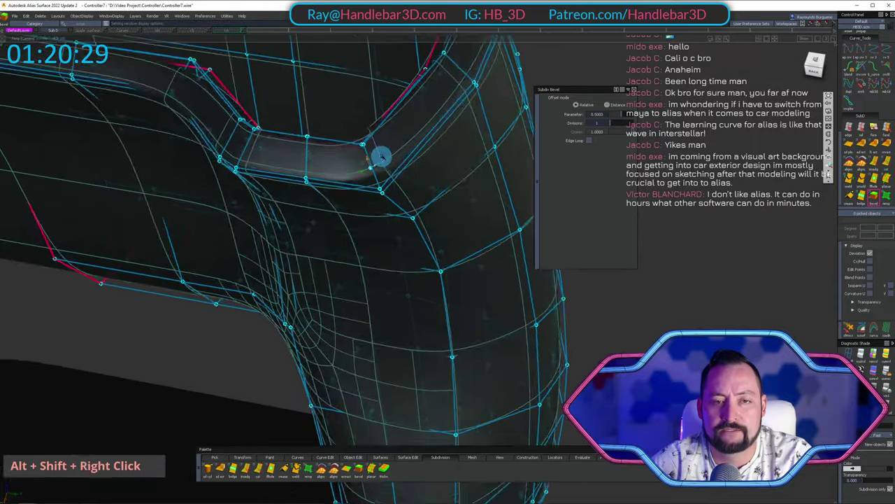
left_click_drag(380, 156, 480, 162, "alt+shift")
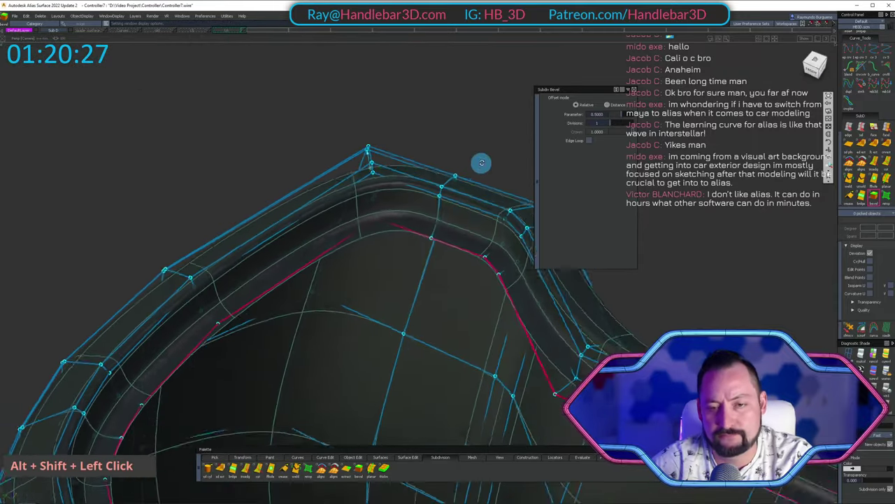
middle_click_drag(480, 162, 357, 171, "alt+shift")
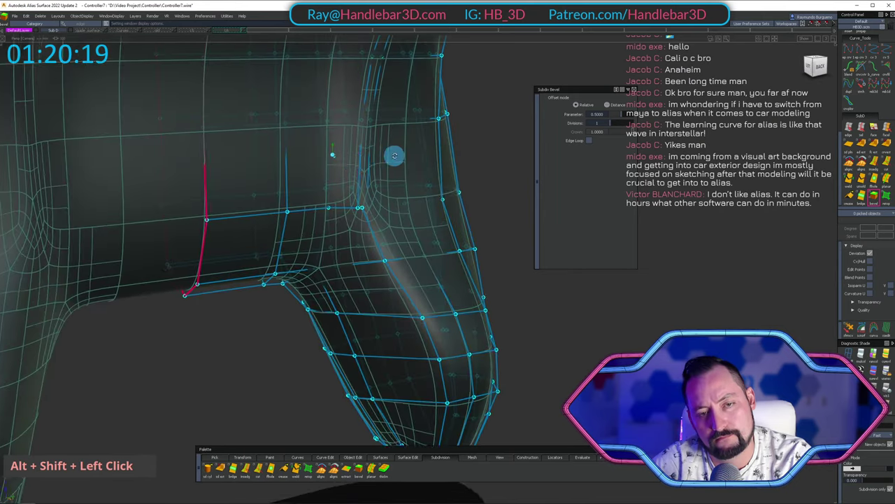
Move the CVs at the bevel's lower end, where the grip meets the body, in the left orthographic view.
mouse_move(393, 156)
left_mouse_down("alt+shift")
mouse_move(344, 138)
mouse_move(231, 192)
left_mouse_up("alt+shift")
right_click_drag(231, 192, 389, 201, "alt+shift")
middle_click_drag(390, 201, 310, 184, "alt+shift")
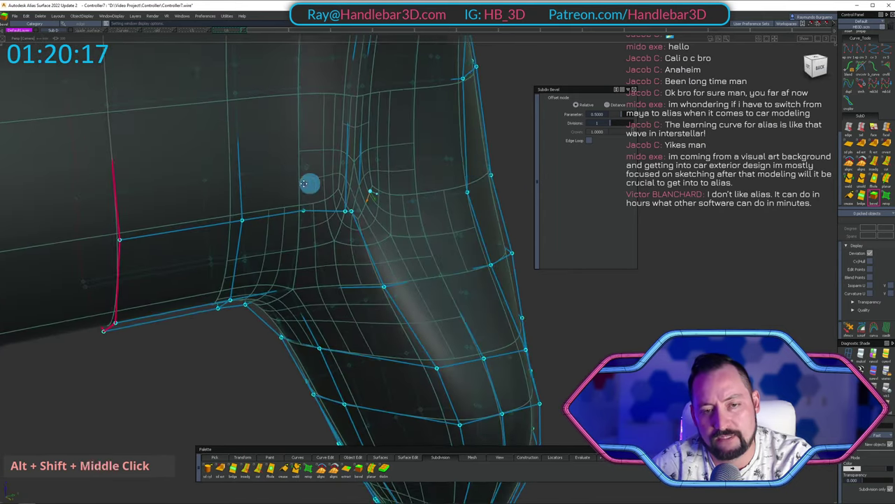
left_click_drag(310, 184, 287, 183, "alt+shift")
left_click_drag(348, 191, 270, 316, "alt+shift")
right_click_drag(270, 316, 346, 210, "alt+shift")
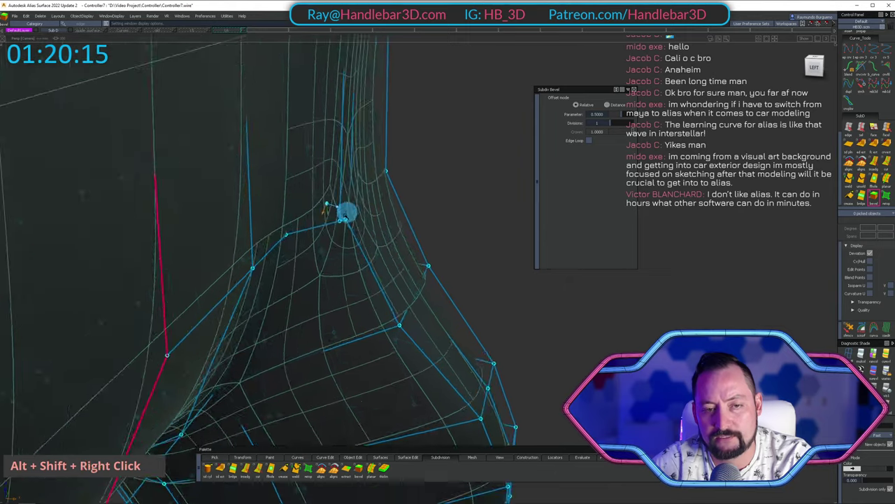
left_click_drag(346, 210, 326, 207, "alt+shift")
left_click_drag(419, 226, 415, 193, "alt+shift")
left_click_drag(473, 171, 505, 204, "alt+shift")
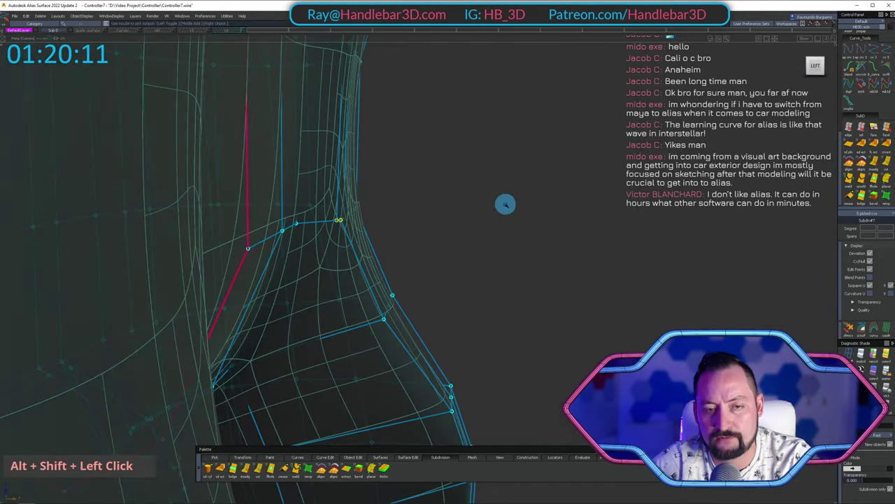
key("ctrl+z")
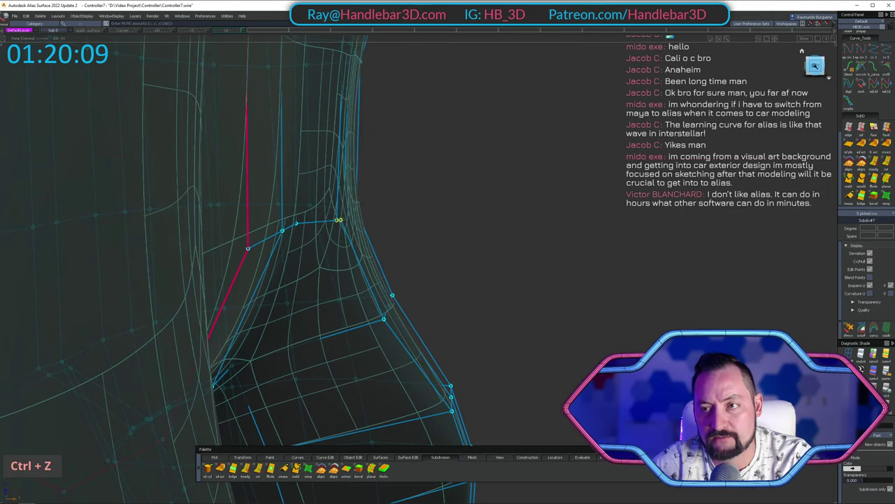
left_click(815, 65)
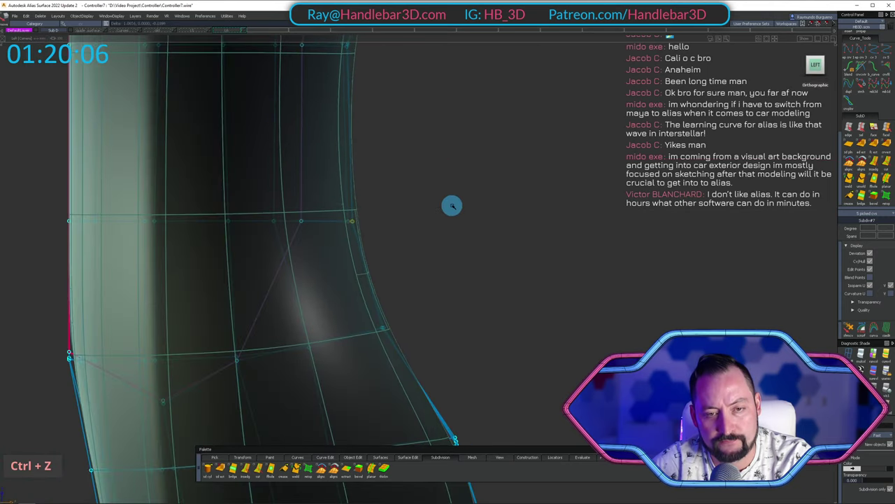
right_click_drag(451, 205, 426, 216, "alt+shift")
left_click_drag(425, 216, 364, 244, "alt+shift")
Examine the highlight transition from the back panel into the grip at the adjusted corner in smooth shading.
left_click_drag(279, 158, 332, 207, "alt+shift")
mouse_move(373, 147)
right_mouse_down("alt+shift")
mouse_move(413, 104)
mouse_move(371, 163)
right_mouse_up("alt+shift")
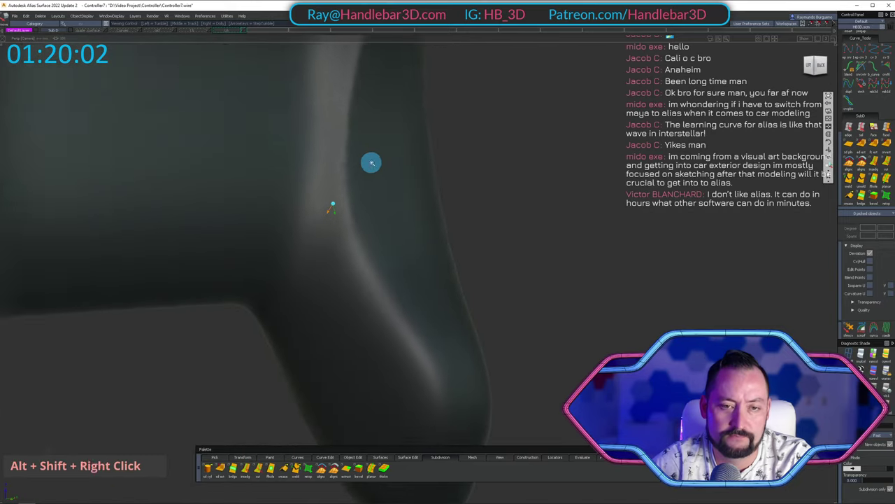
left_click_drag(282, 226, 356, 156, "alt+shift")
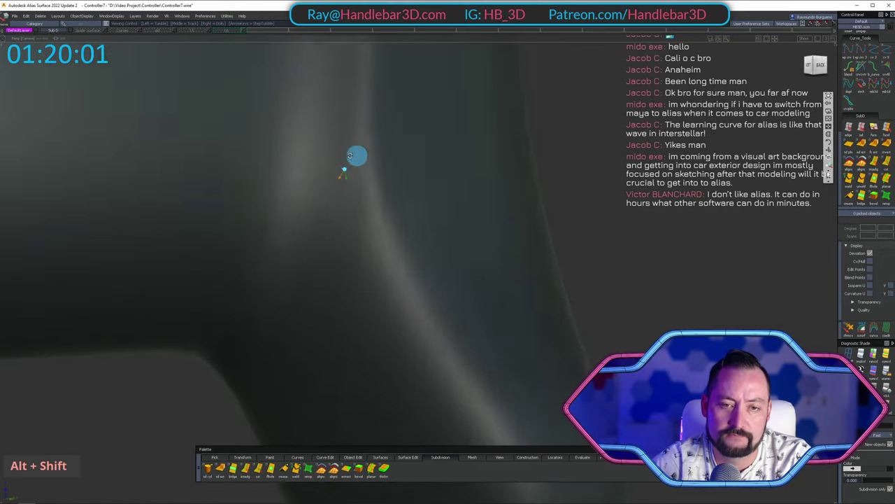
left_click_drag(244, 154, 394, 138, "alt+shift")
right_click_drag(394, 138, 378, 182, "alt+shift")
middle_click_drag(377, 182, 428, 245, "alt+shift")
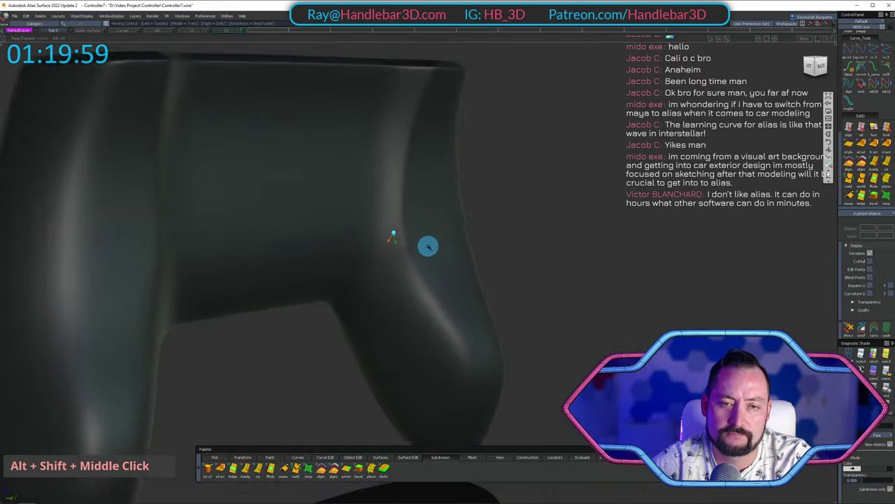
left_click_drag(427, 246, 444, 105, "alt+shift")
right_click_drag(443, 104, 494, 190, "alt+shift")
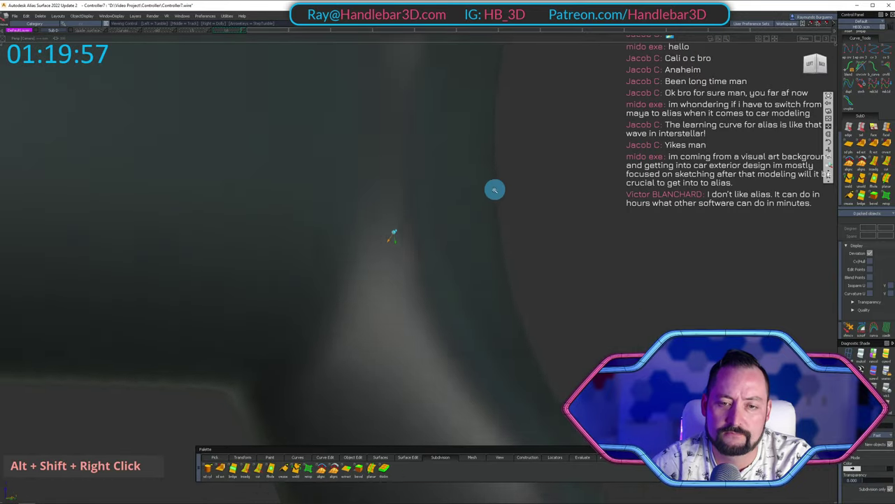
left_click_drag(494, 190, 524, 179, "alt+shift")
right_click_drag(524, 180, 443, 236, "alt+shift")
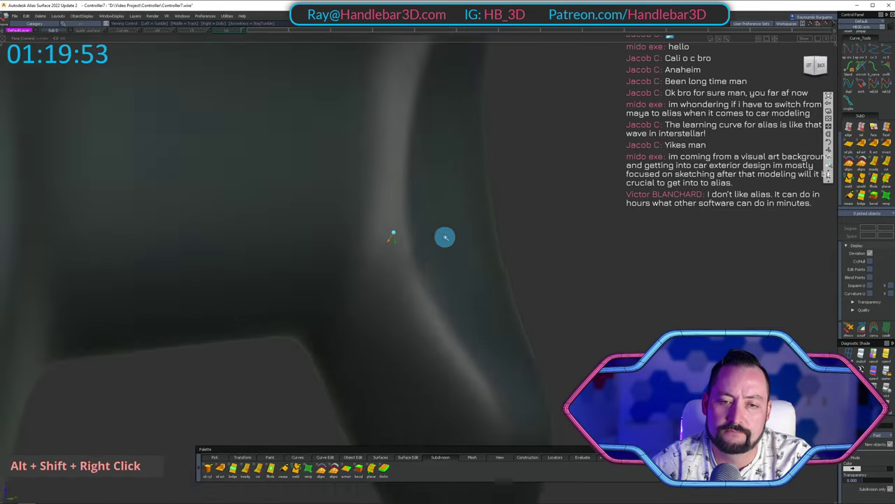
left_click_drag(443, 236, 427, 256, "alt+shift")
Adjust the CVs at the bevel's lower end, where the grip back meets the body.
right_click_drag(428, 256, 396, 156, "alt+shift")
left_click_drag(396, 156, 450, 269, "alt+shift")
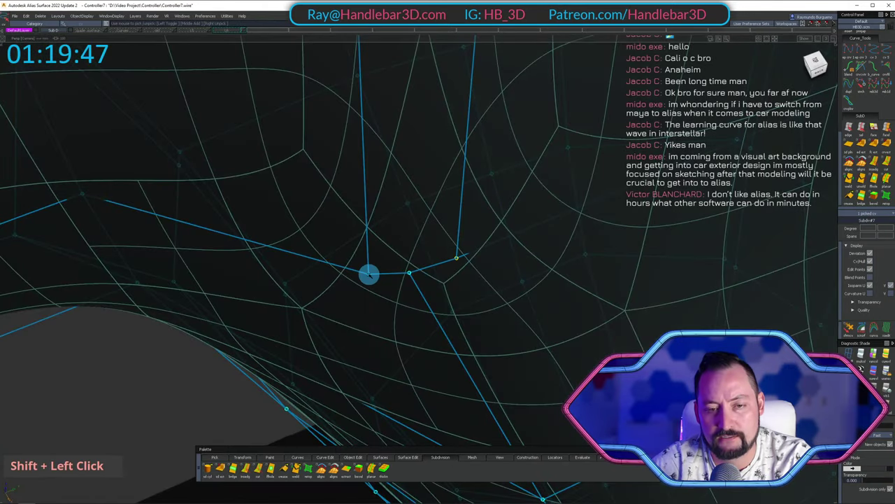
left_click_drag(370, 274, 483, 299, "alt+shift")
right_click_drag(349, 420, 367, 280, "alt+shift")
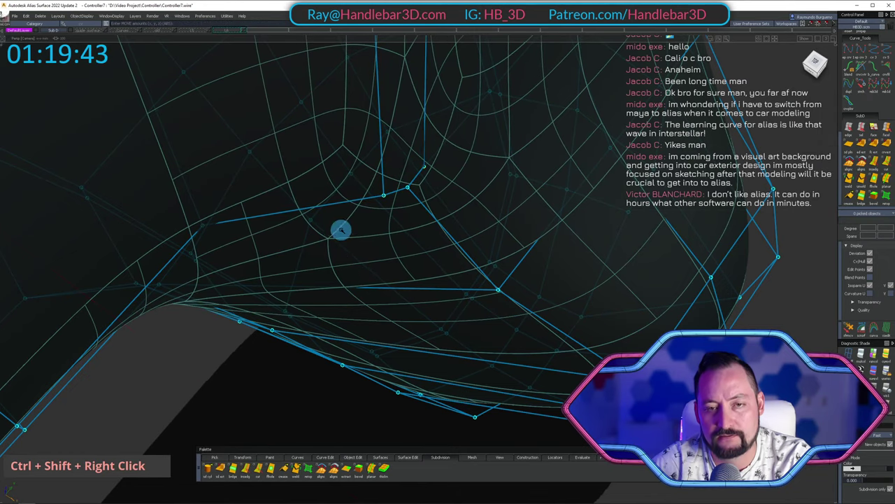
left_click_drag(342, 230, 352, 164, "alt+shift")
right_click_drag(352, 164, 328, 170, "ctrl+shift")
Examine the highlights at the adjusted corner and along the grip back up to the rim in smooth shading.
left_click_drag(328, 170, 172, 80, "alt+shift")
right_click_drag(172, 80, 180, 160, "alt+shift")
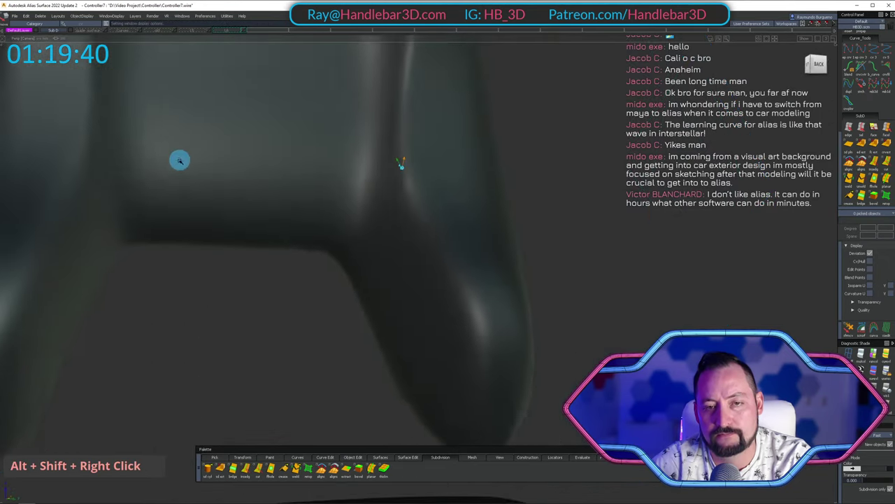
middle_click_drag(179, 161, 177, 201, "alt+shift")
mouse_move(244, 147)
left_mouse_down("alt+shift")
mouse_move(160, 146)
mouse_move(222, 218)
mouse_move(92, 212)
mouse_move(153, 148)
mouse_move(353, 201)
mouse_move(466, 214)
mouse_move(124, 236)
mouse_move(522, 173)
left_mouse_up("alt+shift")
middle_click_drag(522, 172, 416, 201, "alt+shift")
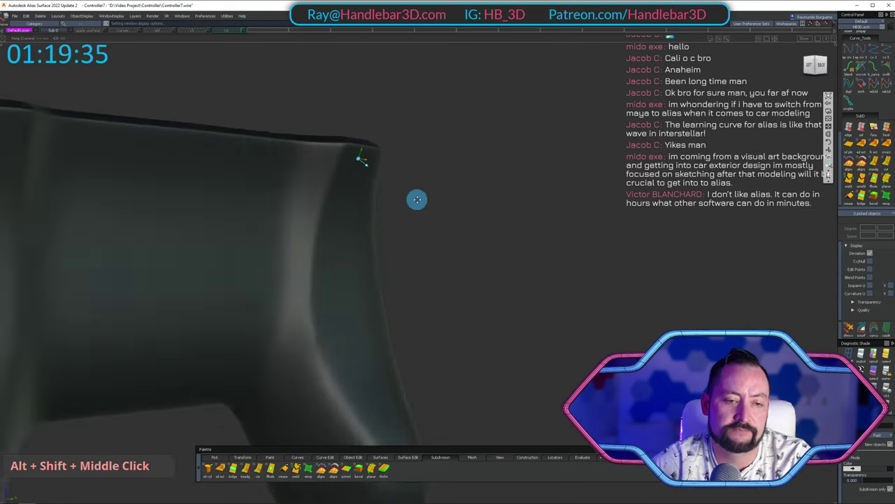
key("alt+t")
mouse_move(417, 200)
left_mouse_down("alt+shift")
mouse_move(308, 192)
mouse_move(448, 234)
mouse_move(336, 222)
left_mouse_up("alt+shift")
middle_click_drag(336, 222, 312, 220, "alt+shift")
mouse_move(312, 220)
left_mouse_down("alt+shift")
mouse_move(354, 203)
mouse_move(390, 238)
left_mouse_up("alt+shift")
middle_click_drag(390, 238, 410, 146, "alt+shift")
Delete the vertical edge row that runs over the rim and down the front of the grip shell near its outer side.
left_click_drag(409, 146, 532, 134, "alt+shift")
right_click_drag(532, 134, 517, 224, "alt+shift")
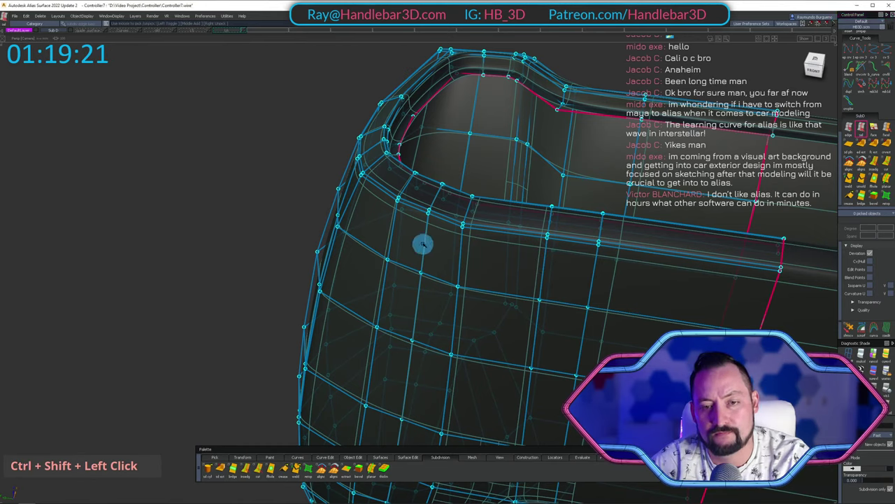
key("Delete")
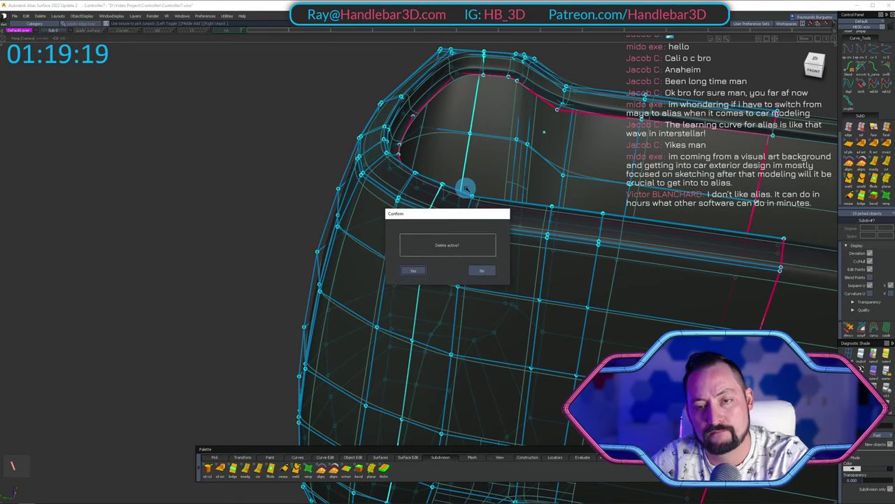
key("Return")
Examine the grip shell without the deleted row, first in the control cage, then in smooth shading from the back.
left_click_drag(415, 223, 470, 144, "alt+shift")
right_click_drag(469, 145, 426, 130, "alt+shift")
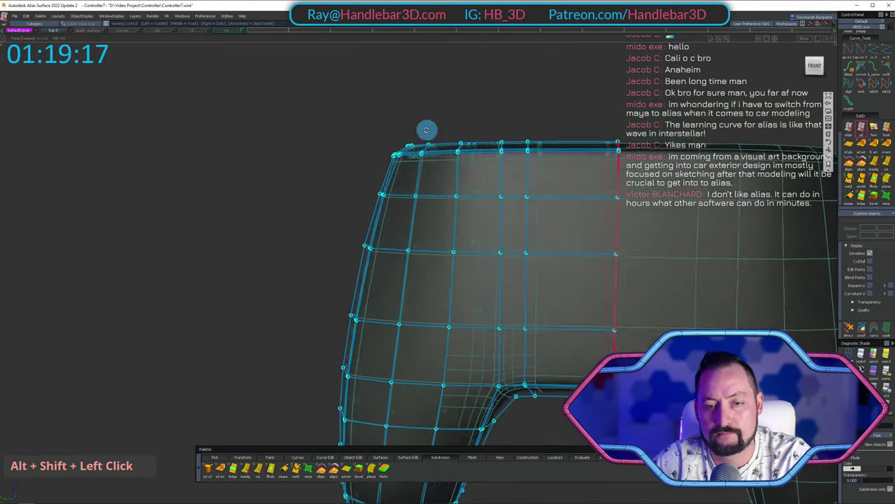
middle_click_drag(426, 130, 362, 140, "alt+shift")
right_click_drag(362, 140, 408, 202, "alt+shift")
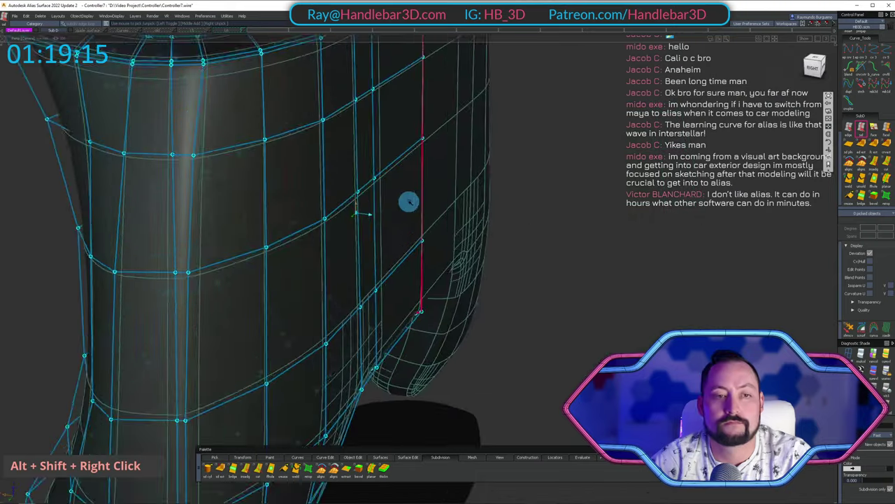
left_click_drag(408, 203, 424, 167, "alt+shift")
right_click_drag(423, 167, 486, 133, "alt+shift")
mouse_move(485, 133)
left_mouse_down("alt+shift")
mouse_move(464, 62)
mouse_move(343, 122)
mouse_move(615, 122)
mouse_move(467, 130)
left_mouse_up("alt+shift")
middle_click_drag(468, 130, 530, 117, "alt+shift")
right_click_drag(467, 168, 432, 176, "alt+shift")
middle_click_drag(431, 176, 467, 167, "alt+shift")
left_click_drag(467, 166, 525, 185, "alt+shift")
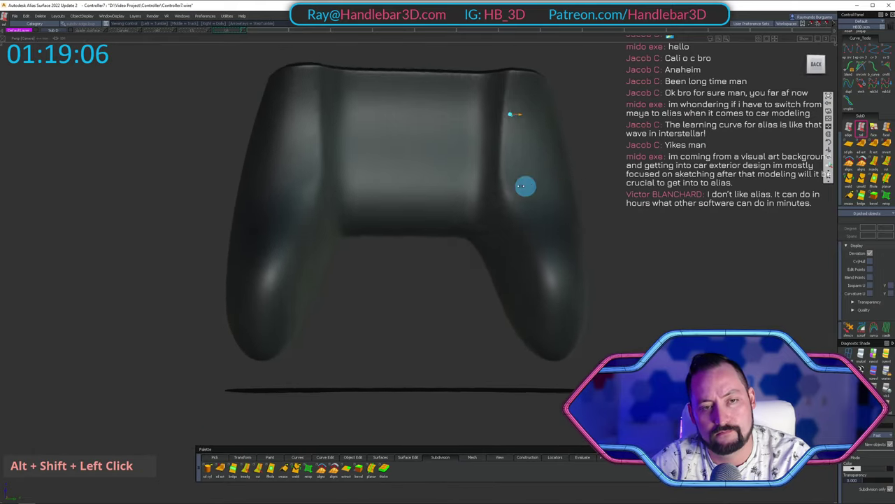
middle_click_drag(525, 185, 474, 156, "alt+shift")
left_click_drag(474, 156, 518, 158, "alt+shift")
Pick the edges of the row near the grip back's outer side, from the lower grip up and over the rim.
right_click_drag(518, 158, 497, 128, "ctrl+shift")
left_click_drag(498, 128, 407, 184, "alt+shift")
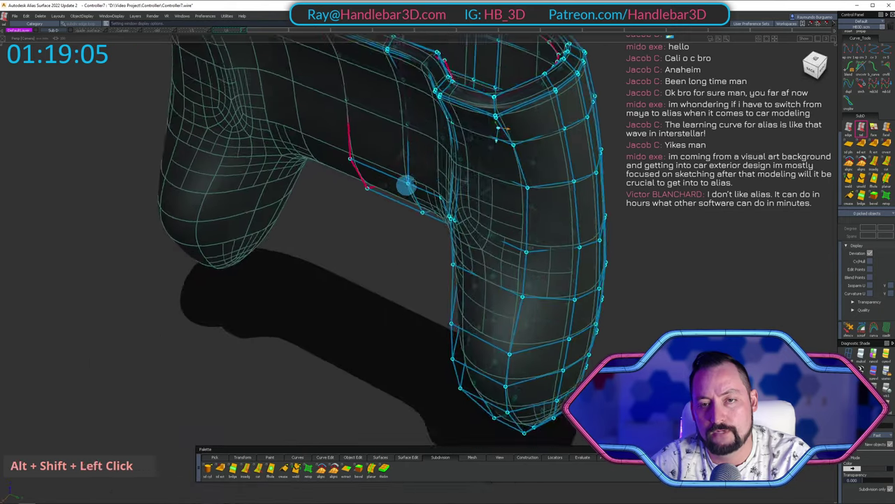
right_click_drag(407, 184, 414, 200, "alt+shift")
left_click_drag(413, 200, 517, 126, "alt+shift")
left_click(530, 153, "ctrl+shift")
right_click_drag(517, 125, 535, 144, "alt+shift")
left_click_drag(536, 144, 460, 190, "alt+shift")
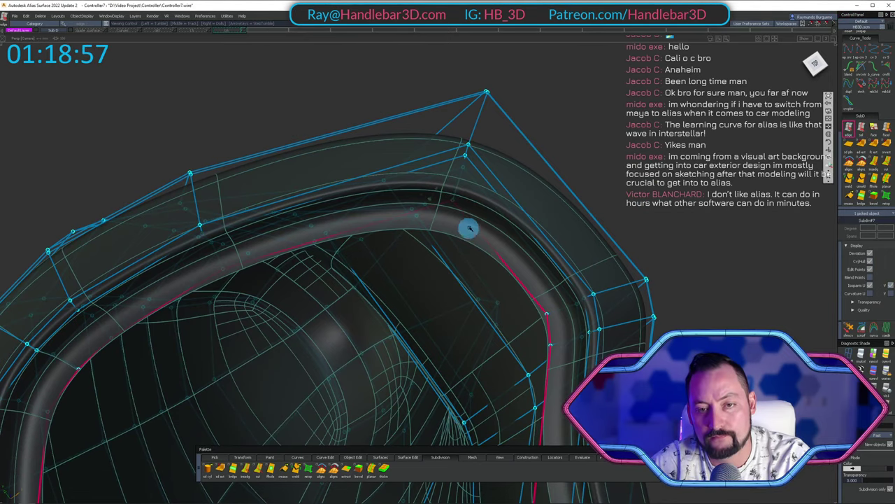
left_click_drag(470, 227, 406, 139, "alt+shift")
right_click_drag(406, 140, 356, 146, "alt+shift")
left_click_drag(356, 147, 427, 177, "alt+shift")
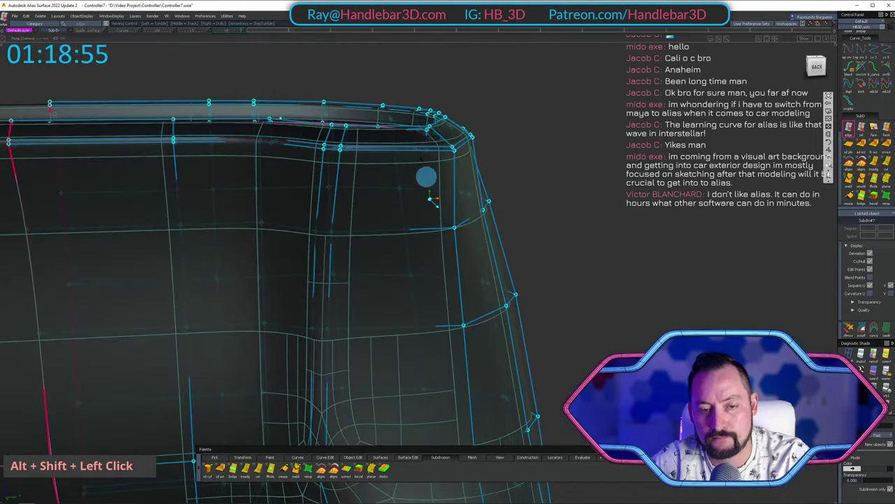
right_click_drag(427, 177, 414, 222, "alt+shift")
middle_click_drag(414, 222, 405, 238, "alt+shift")
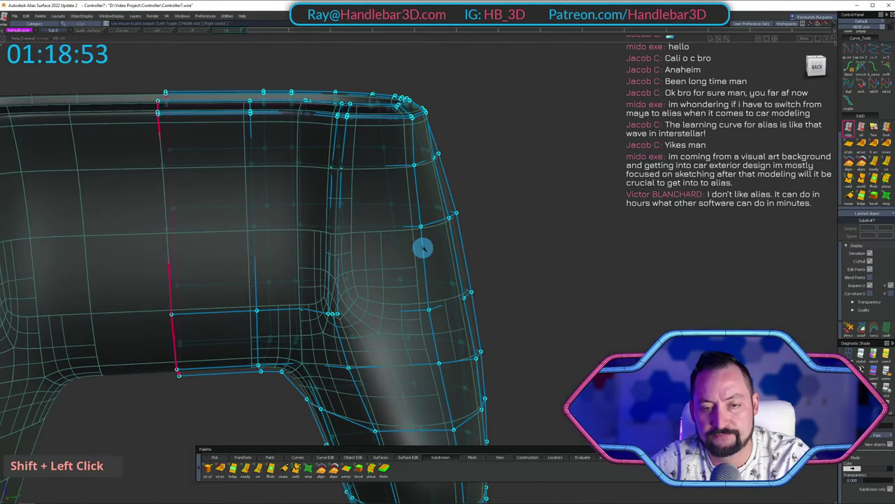
left_click_drag(435, 184, 425, 181, "alt+shift")
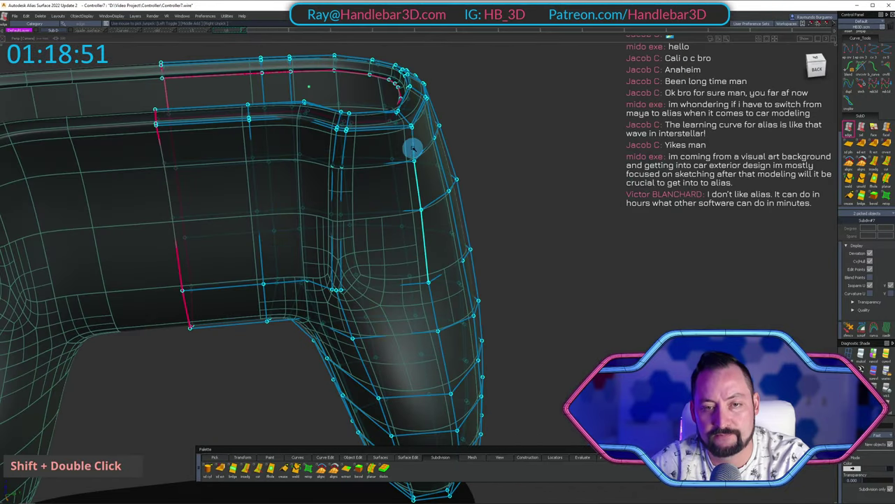
right_click_drag(414, 124, 425, 163, "alt+shift")
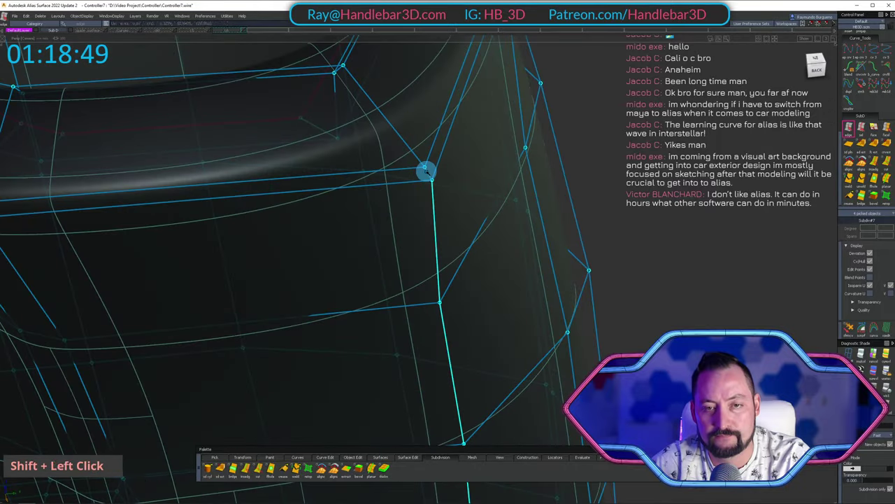
left_click_drag(393, 127, 479, 139, "alt+shift")
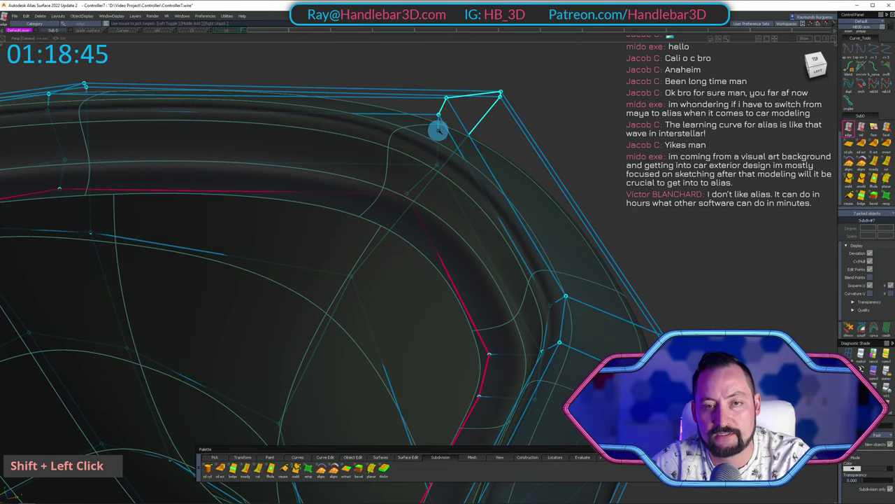
right_click_drag(438, 130, 506, 139, "alt+shift")
left_click_drag(506, 140, 395, 105, "alt+shift")
Bevel the picked edge row with a relative parameter of about 0.08 and one division.
key("alt+b")
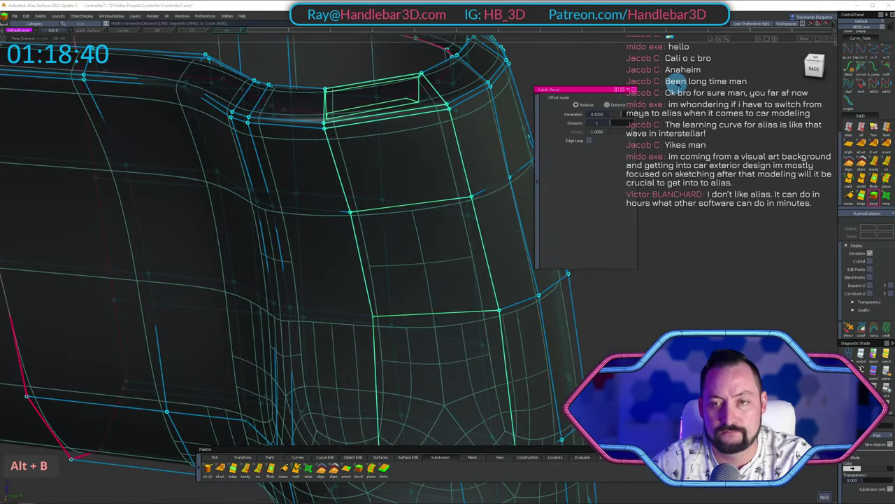
right_click_drag(693, 95, 615, 88, "alt+shift")
left_click_drag(616, 88, 489, 77, "alt+shift")
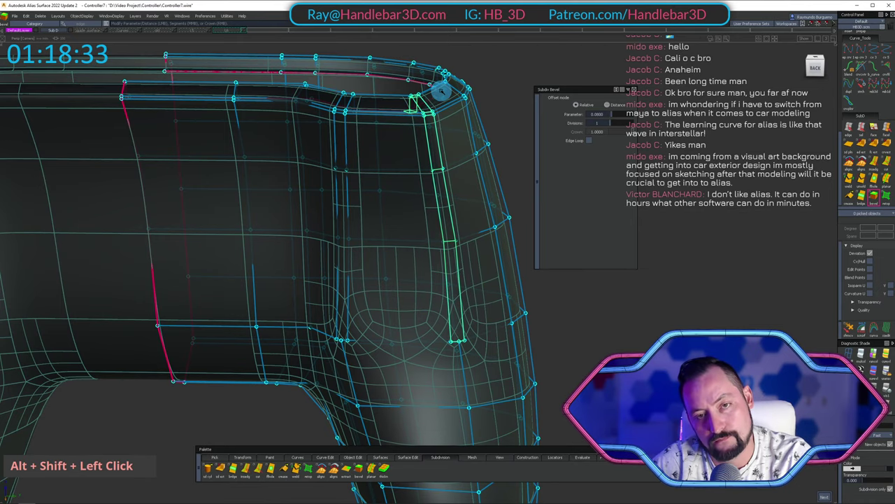
scroll(441, 92, "down", 4, "alt+shift")
left_click_drag(440, 112, 440, 180, "alt+shift")
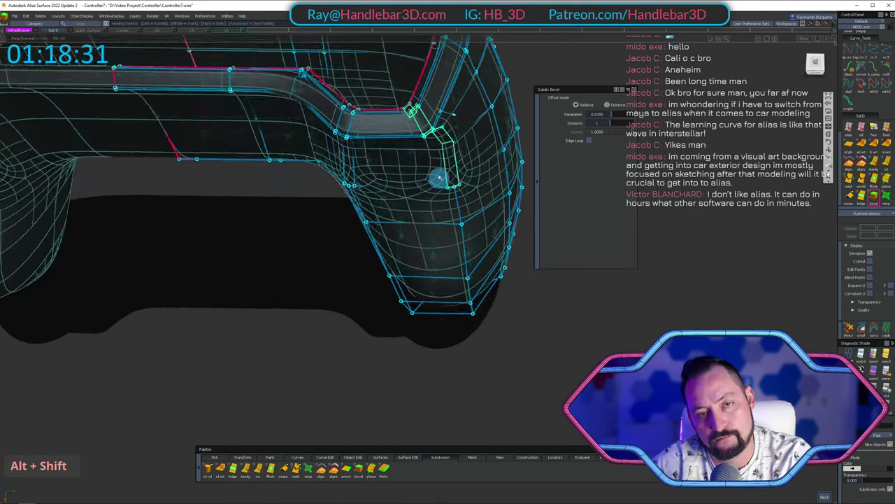
scroll(439, 133, "up", 5, "alt+shift")
left_click_drag(442, 130, 441, 161, "alt+shift")
right_click_drag(440, 161, 412, 112, "alt+shift")
Examine the new outer bevel's highlight on the grip back in smooth shading at full-controller distance.
right_click_drag(412, 112, 411, 80, "ctrl+shift")
right_click_drag(448, 105, 410, 112, "alt+shift")
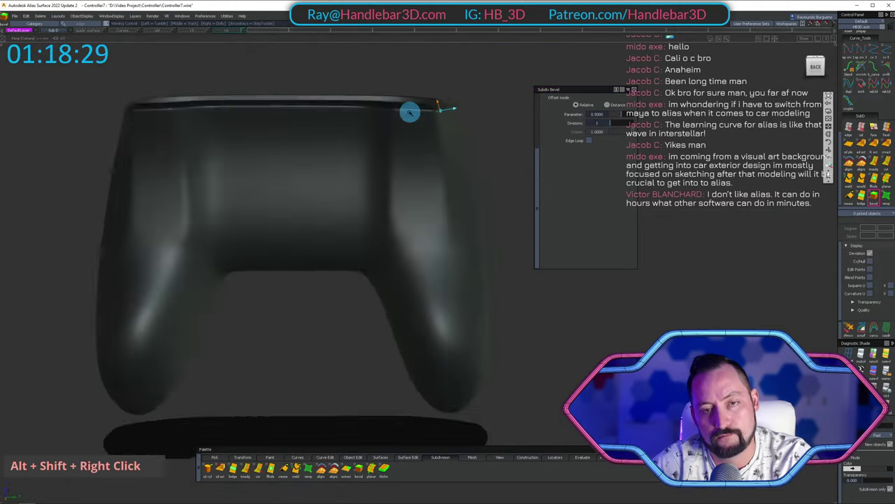
left_click_drag(384, 105, 467, 79, "alt+shift")
middle_click_drag(468, 80, 394, 102, "alt+shift")
left_click_drag(394, 102, 451, 188, "alt+shift")
Move the CVs at the lower end of the outer bevel on the grip back.
right_click_drag(451, 188, 417, 226, "ctrl+shift")
left_click_drag(417, 226, 392, 259, "alt+shift")
right_click_drag(391, 259, 390, 252, "alt+shift")
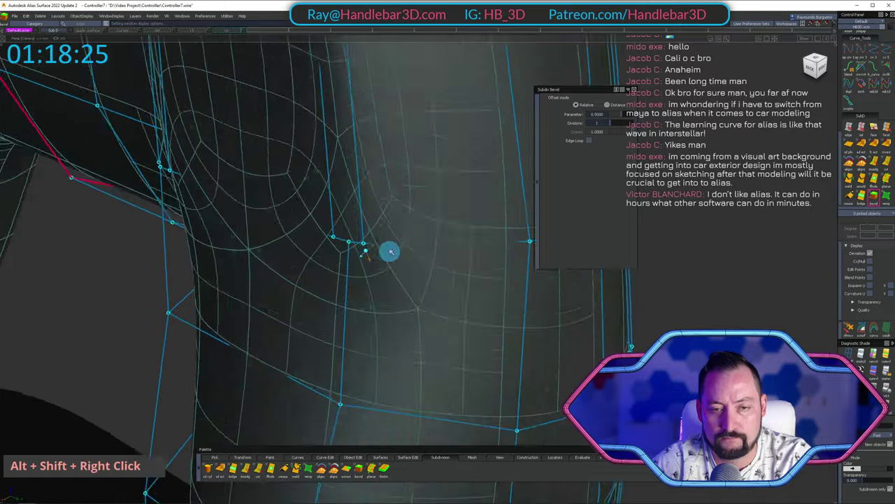
mouse_move(390, 252)
left_mouse_down("alt+shift")
mouse_move(322, 262)
mouse_move(350, 258)
mouse_move(345, 238)
mouse_move(290, 175)
mouse_move(326, 223)
left_mouse_up("alt+shift")
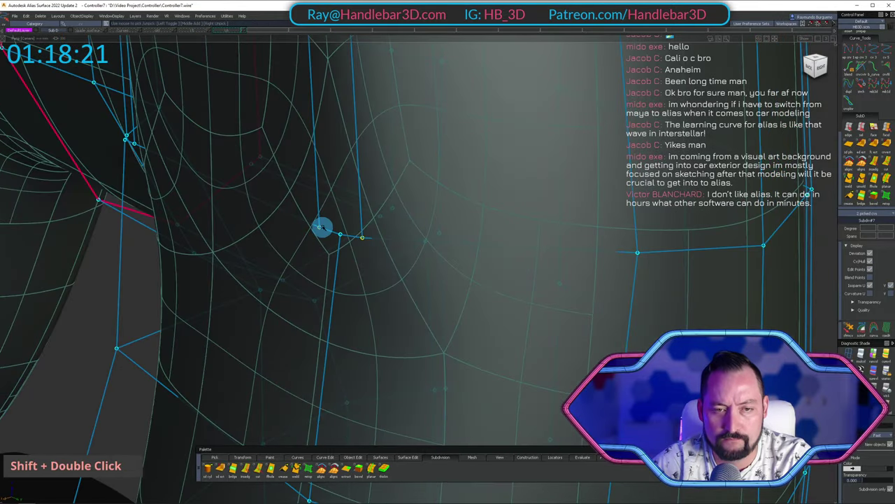
left_click_drag(320, 226, 132, 256, "alt+shift")
middle_click_drag(132, 256, 133, 236, "ctrl+shift")
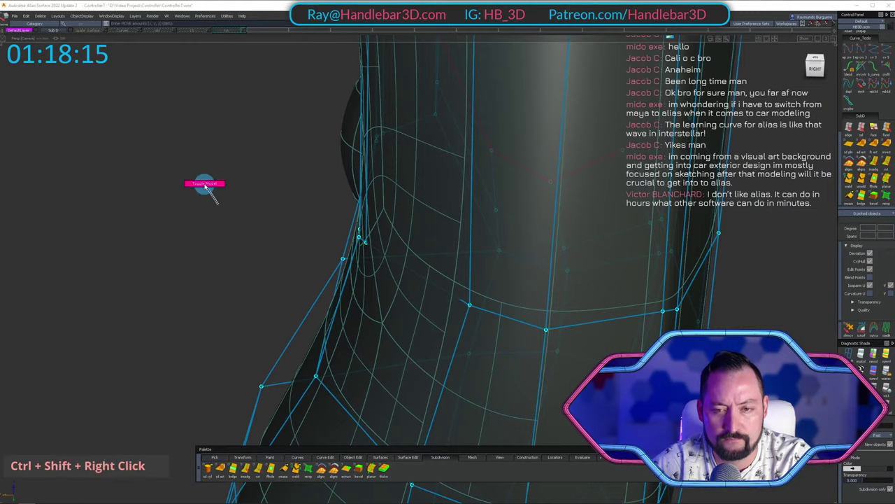
Examine how the outer bevel's highlight fades into the lower grip in smooth shading, from several angles and distances.
right_click_drag(205, 186, 204, 183, "ctrl+shift")
left_click_drag(205, 185, 542, 154, "alt+shift")
right_click_drag(542, 154, 280, 161, "alt+shift")
mouse_move(280, 161)
left_mouse_down("alt+shift")
mouse_move(154, 171)
mouse_move(301, 131)
left_mouse_up("alt+shift")
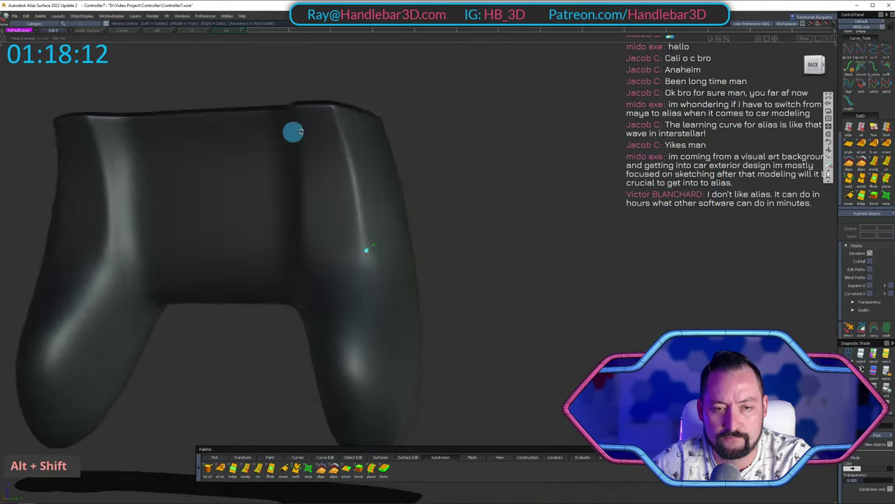
middle_click_drag(293, 132, 352, 142, "alt+shift")
mouse_move(352, 142)
left_mouse_down("alt+shift")
mouse_move(356, 196)
mouse_move(331, 178)
left_mouse_up("alt+shift")
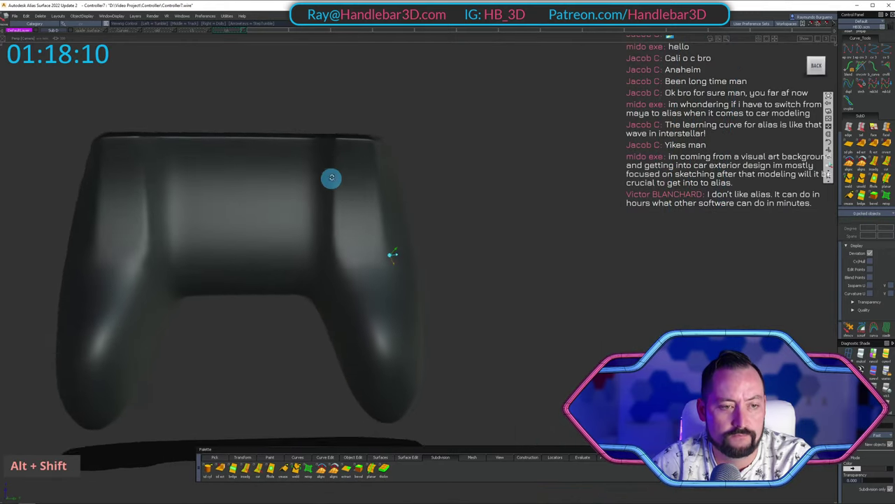
middle_click_drag(331, 178, 363, 272, "alt+shift")
mouse_move(364, 272)
left_mouse_down("alt+shift")
mouse_move(330, 280)
mouse_move(222, 214)
left_mouse_up("alt+shift")
middle_click_drag(222, 214, 288, 218, "alt+shift")
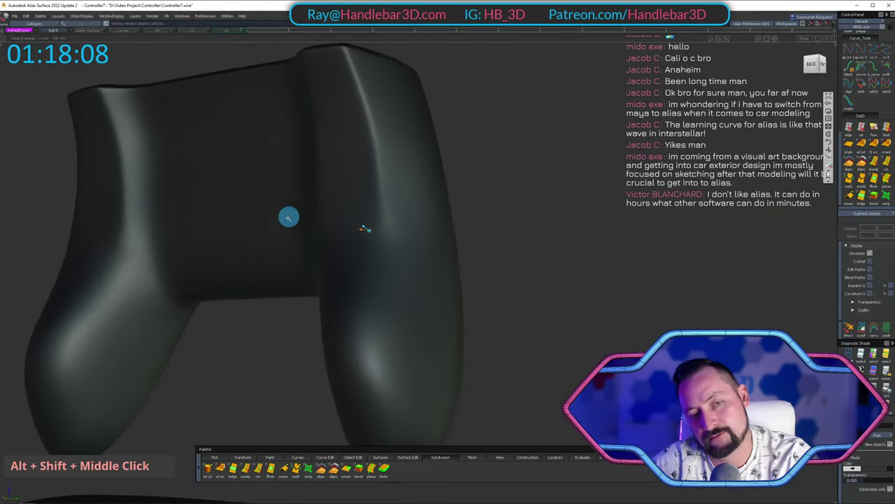
left_click_drag(288, 218, 387, 226, "alt+shift")
right_click_drag(387, 226, 199, 174, "alt+shift")
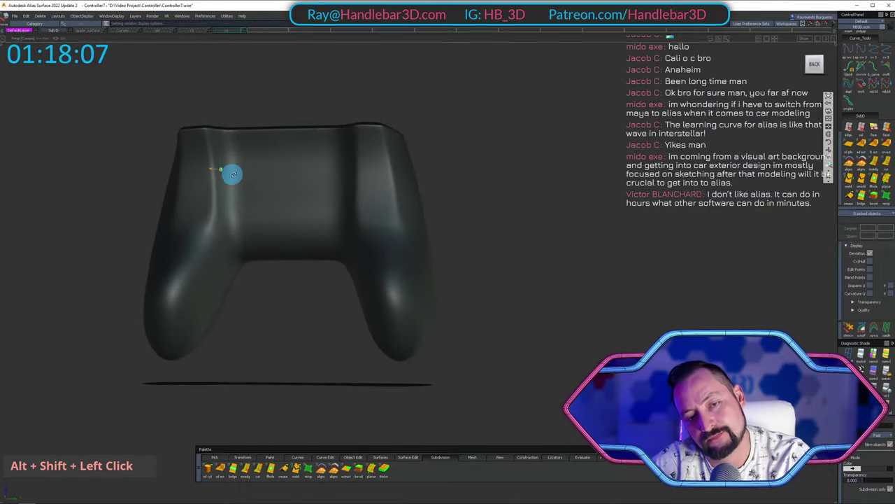
left_click_drag(233, 174, 322, 212, "alt+shift")
middle_click_drag(322, 211, 361, 206, "alt+shift")
right_click_drag(362, 205, 364, 269, "alt+shift")
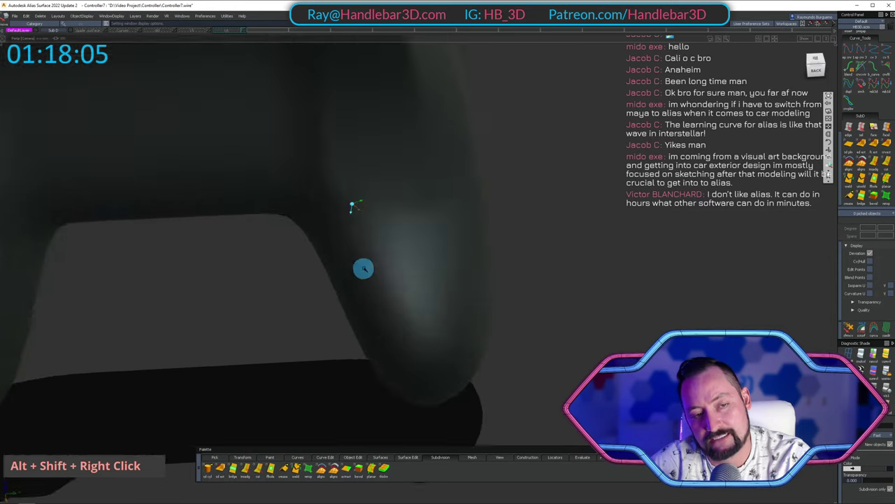
left_click_drag(364, 269, 329, 166, "alt+shift")
Examine the control cage around the lower ends of both bevels on the grip back.
right_click_drag(330, 166, 438, 163, "ctrl+shift")
left_click_drag(438, 164, 364, 172, "alt+shift")
right_click_drag(364, 172, 241, 167, "alt+shift")
middle_click_drag(434, 189, 427, 197, "alt+shift")
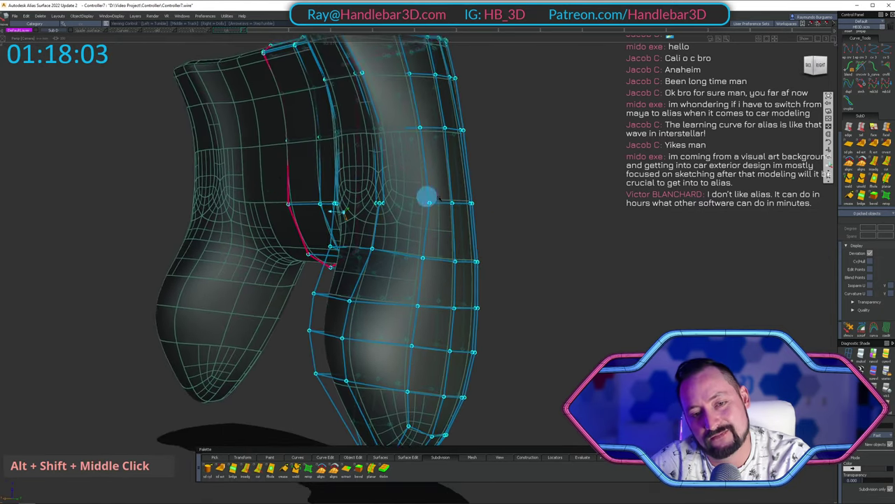
left_click_drag(428, 197, 483, 180, "alt+shift")
right_click_drag(483, 180, 380, 172, "alt+shift")
left_click_drag(380, 172, 555, 214, "alt+shift")
right_click_drag(556, 214, 497, 216, "alt+shift")
left_click_drag(497, 215, 364, 245, "alt+shift")
middle_click_drag(364, 245, 362, 266, "alt+shift")
right_click_drag(361, 266, 434, 189, "alt+shift")
left_click_drag(434, 188, 461, 167, "alt+shift")
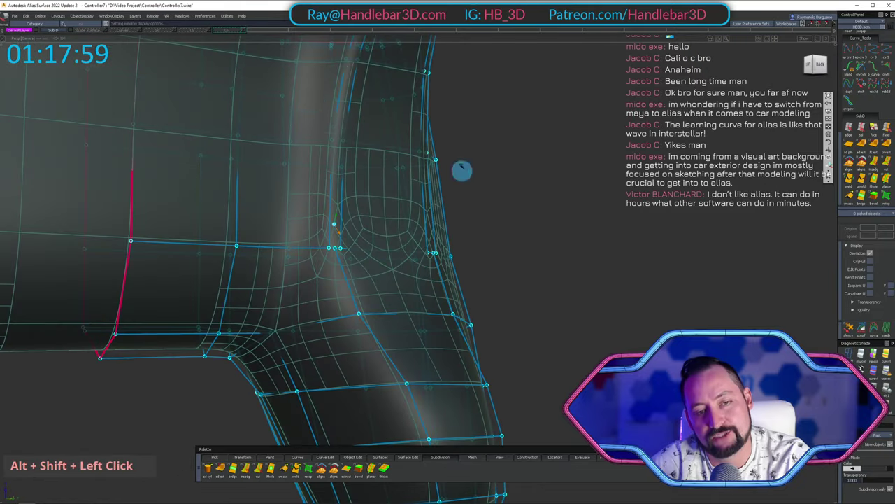
Examine the flow of the cage rows from the grip back around its outer side and down the handle.
mouse_move(467, 305)
left_mouse_down("alt+shift")
mouse_move(347, 376)
mouse_move(456, 274)
mouse_move(284, 240)
mouse_move(326, 227)
left_mouse_up("alt+shift")
right_click_drag(325, 227, 495, 236, "alt+shift")
right_click_drag(495, 236, 492, 200, "ctrl+shift")
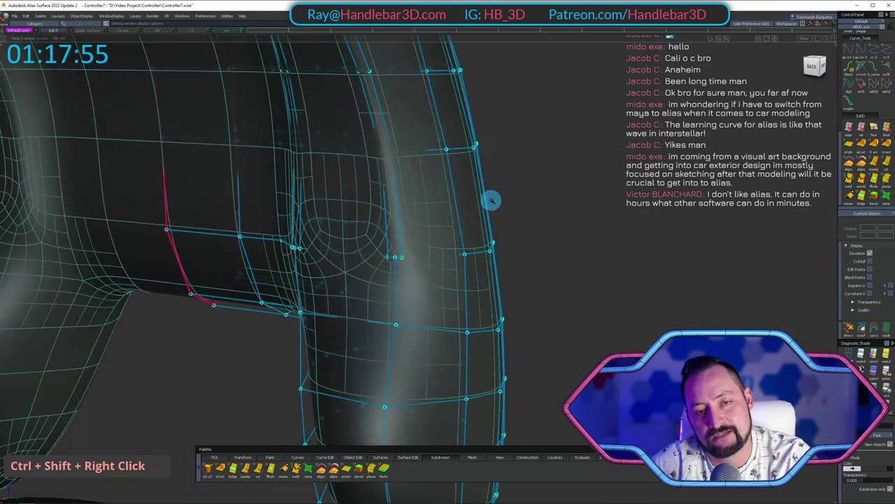
left_click_drag(492, 200, 518, 193, "alt+shift")
left_click_drag(451, 87, 444, 90, "alt+shift")
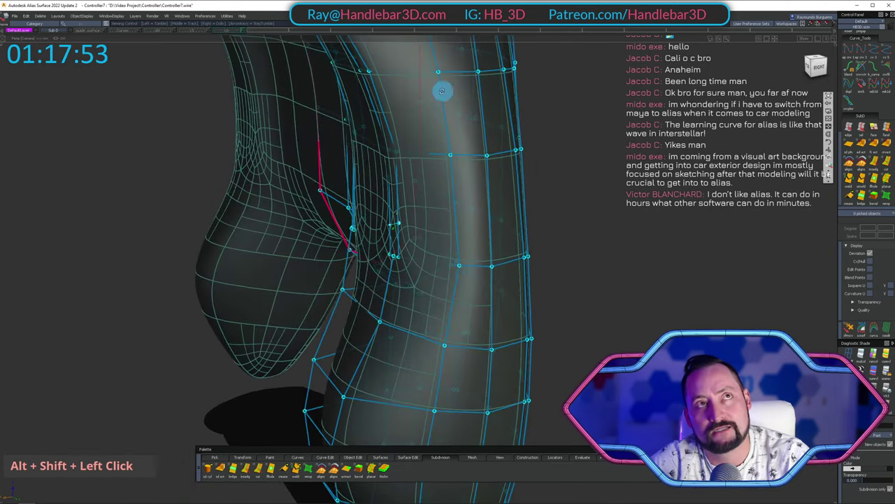
middle_click_drag(444, 90, 368, 66, "alt+shift")
left_click_drag(368, 65, 468, 54, "alt+shift")
right_click_drag(468, 54, 561, 76, "alt+shift")
left_click_drag(562, 76, 432, 156, "alt+shift")
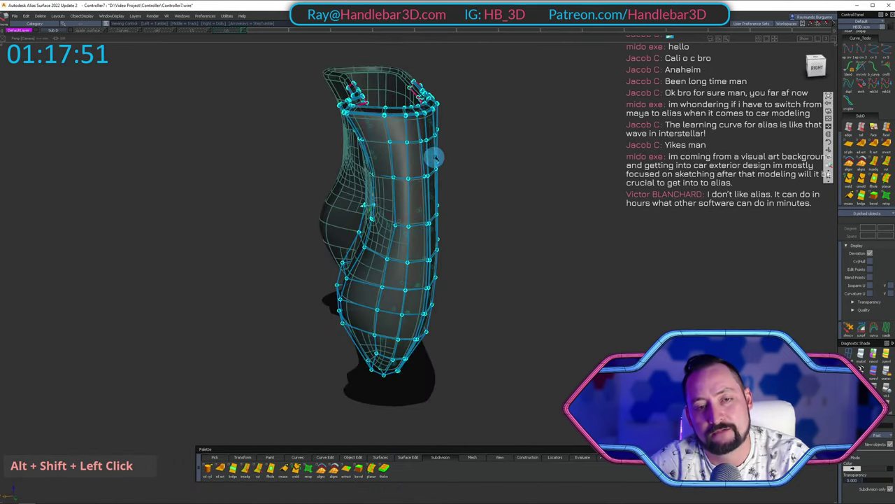
right_click_drag(432, 156, 472, 148, "alt+shift")
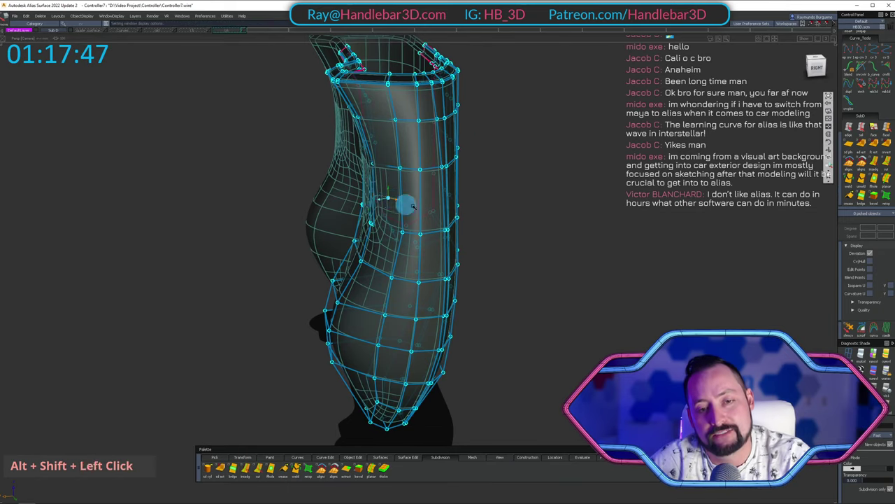
left_click_drag(406, 205, 591, 142, "alt+shift")
right_click_drag(592, 142, 520, 209, "alt+shift")
left_click_drag(520, 210, 326, 343, "alt+shift")
right_click_drag(326, 343, 489, 280, "alt+shift")
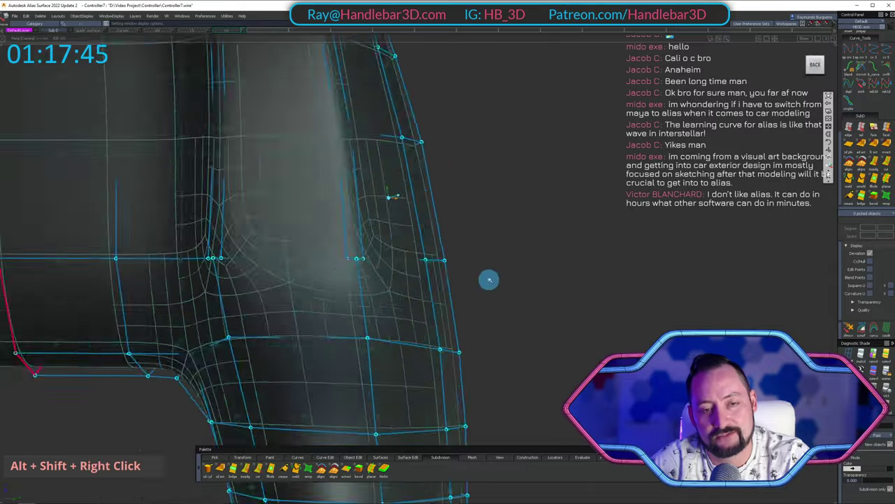
Examine the cage rows at the lower ends of the bevels from below and around the grip's outer side.
left_click_drag(489, 280, 557, 305, "alt+shift")
right_click_drag(558, 305, 469, 236, "alt+shift")
left_click_drag(469, 236, 511, 252, "alt+shift")
right_click_drag(511, 252, 379, 180, "alt+shift")
left_click_drag(380, 180, 468, 138, "alt+shift")
right_click_drag(468, 137, 484, 153, "alt+shift")
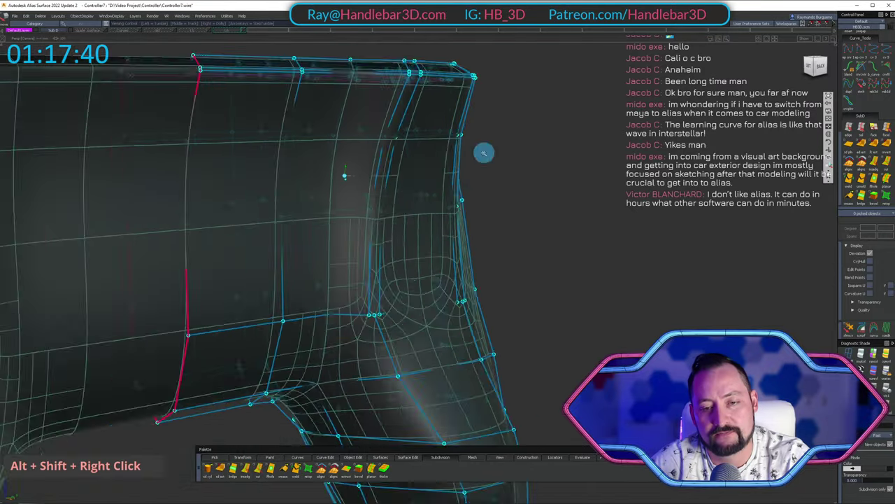
left_click_drag(483, 153, 363, 210, "alt+shift")
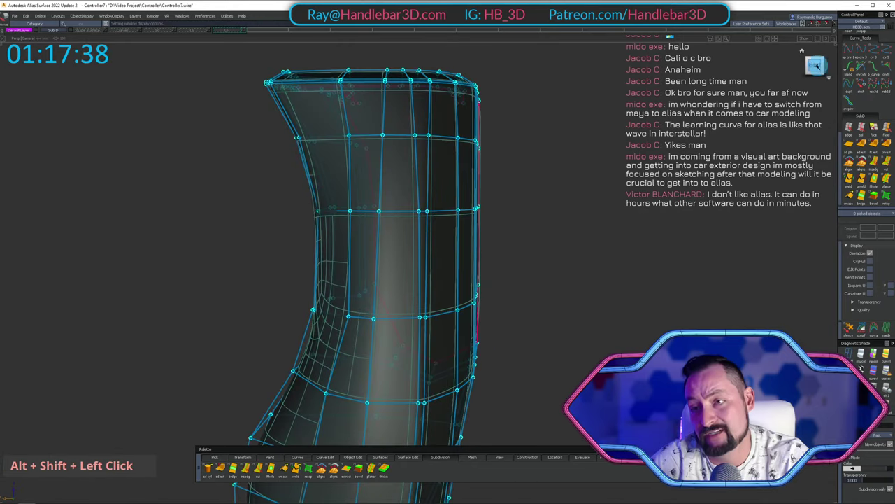
Move the back-edge CVs of the cage rows on the grip back, working in the right side view.
left_click(817, 66)
right_click_drag(384, 315, 280, 288, "alt+shift")
middle_click_drag(280, 288, 272, 294, "alt+shift")
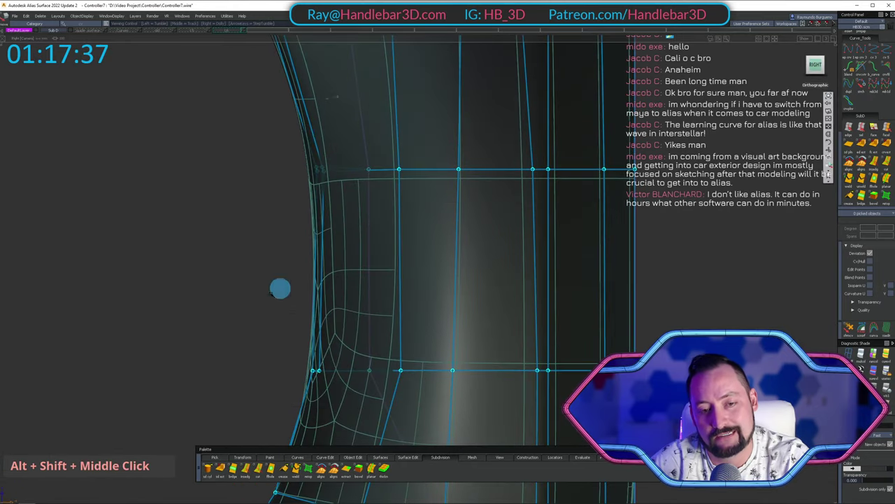
left_click(339, 378, "shift")
right_click_drag(339, 379, 284, 359, "alt+shift")
middle_click_drag(284, 360, 311, 324, "ctrl+shift")
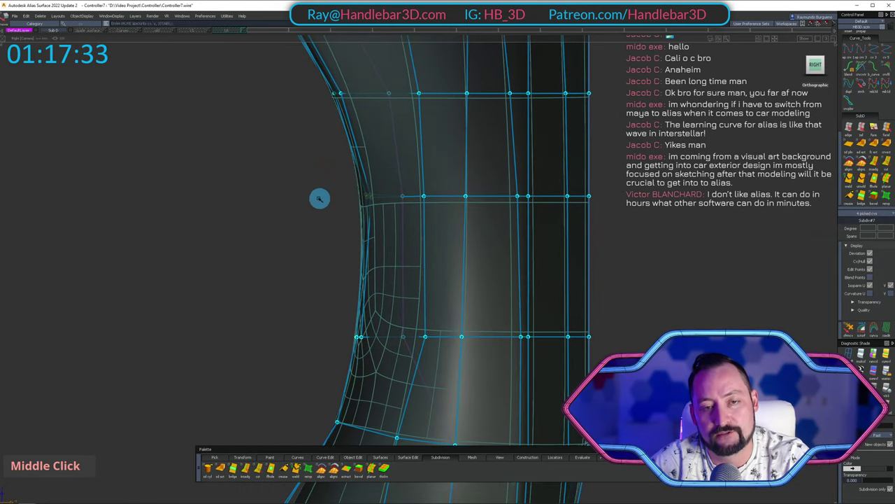
middle_click_drag(315, 215, 352, 332, "alt+shift")
left_click_drag(351, 333, 352, 239, "ctrl+shift")
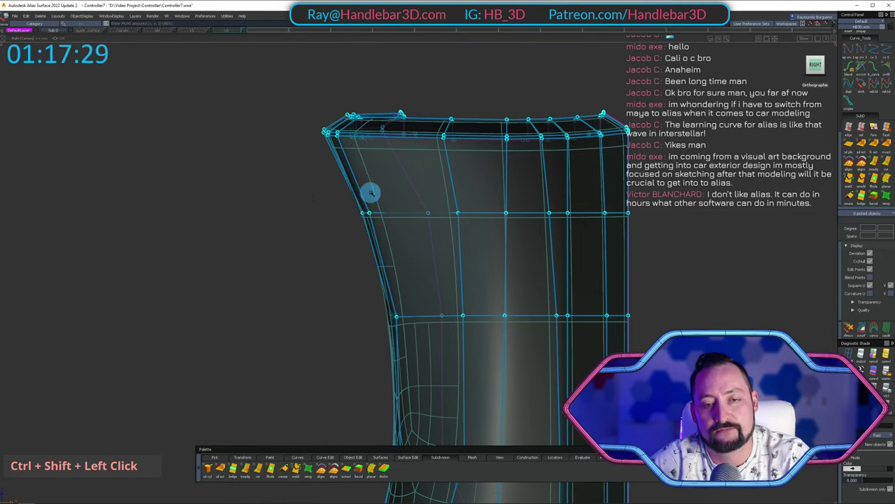
Examine the highlight transition from the grip back into the handle, in the cage display and in smooth shading.
right_click_drag(371, 192, 321, 238, "alt+shift")
left_click_drag(322, 238, 573, 247, "alt+shift")
middle_click_drag(573, 248, 480, 294, "alt+shift")
right_click_drag(480, 293, 379, 340, "alt+shift")
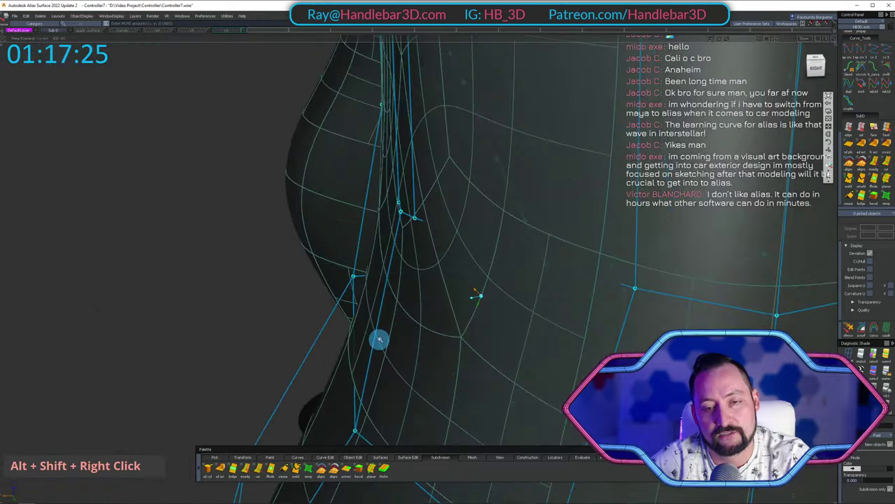
left_click_drag(380, 339, 524, 268, "alt+shift")
mouse_move(524, 268)
right_mouse_down("ctrl+shift")
mouse_move(464, 196)
mouse_move(450, 209)
right_mouse_up("ctrl+shift")
left_click_drag(450, 210, 674, 209, "alt+shift")
right_click_drag(674, 210, 503, 241, "alt+shift")
left_click_drag(503, 241, 534, 253, "alt+shift")
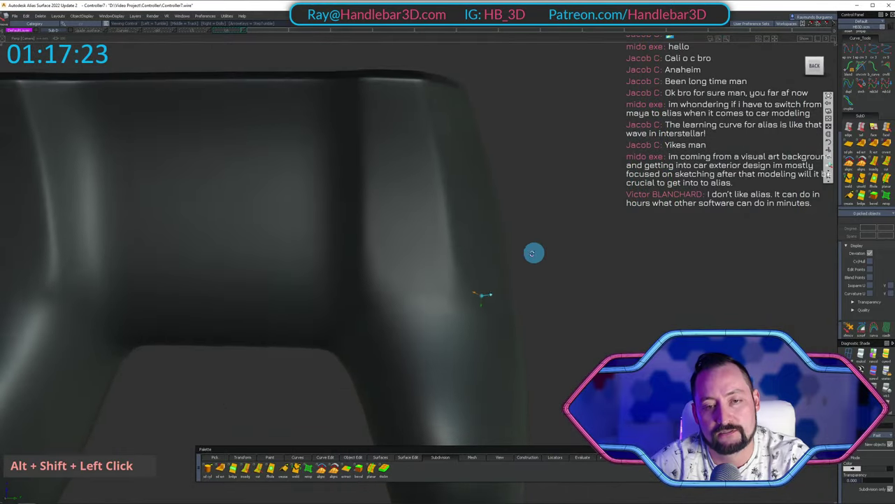
mouse_move(533, 253)
right_mouse_down("alt+shift")
mouse_move(497, 264)
mouse_move(561, 233)
right_mouse_up("alt+shift")
right_click_drag(562, 233, 512, 148, "ctrl+shift")
Shift the three CVs at the lower end of the inner bevel sideways in the back view.
left_click_drag(395, 244, 401, 252, "alt+shift")
right_click_drag(401, 252, 490, 227, "alt+shift")
left_click_drag(490, 227, 506, 217, "alt+shift")
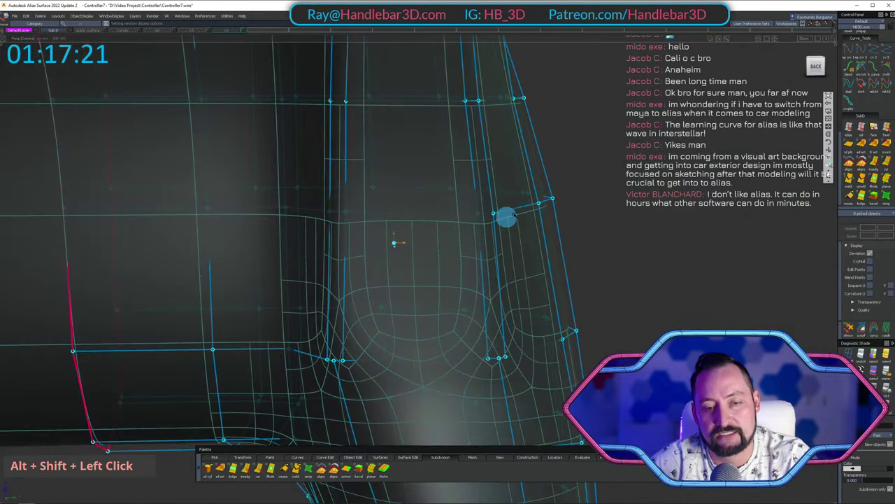
right_click_drag(507, 218, 507, 249, "alt+shift")
left_click_drag(507, 250, 556, 261, "alt+shift")
left_click(368, 321, "shift")
left_click(818, 69, "alt+shift")
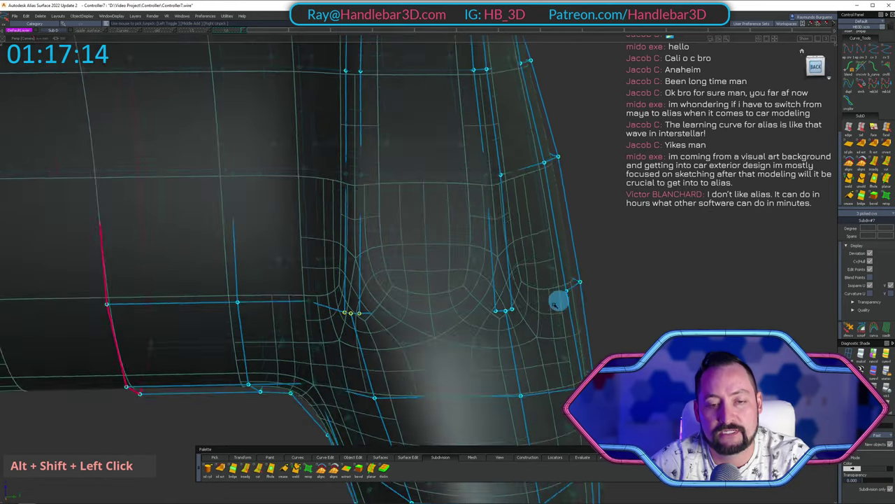
middle_click_drag(598, 266, 636, 220, "ctrl+shift")
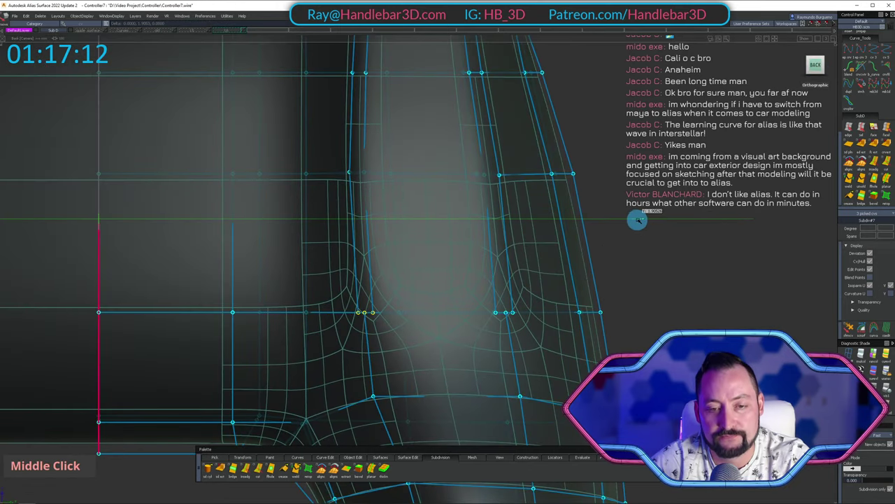
Shift the three CVs at the lower end of the outer bevel inward in the back view.
left_click_drag(533, 332, 470, 310, "alt+shift")
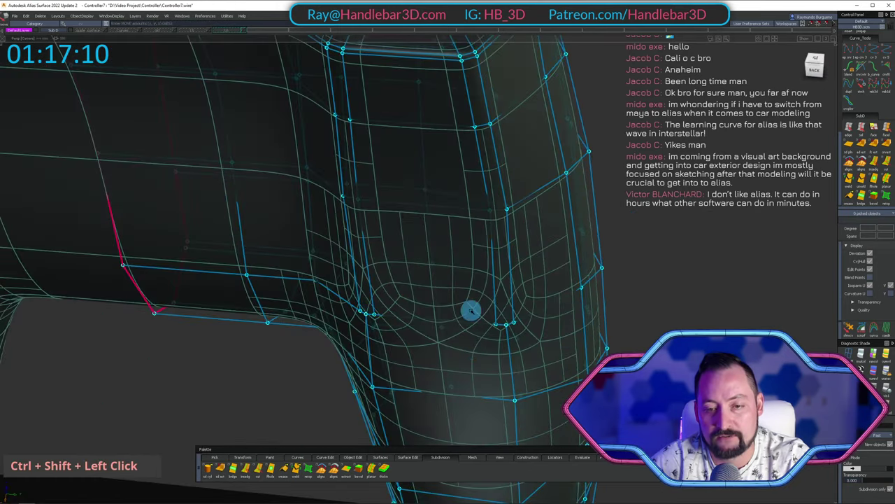
left_click_drag(537, 344, 478, 329, "alt+shift")
left_click_drag(476, 330, 512, 328, "ctrl+shift")
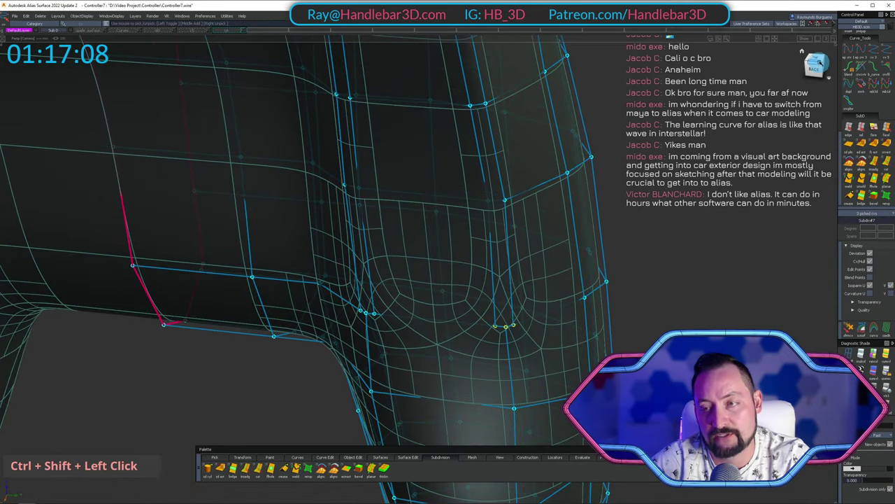
left_click(816, 68)
middle_click_drag(712, 205, 705, 183, "ctrl+shift")
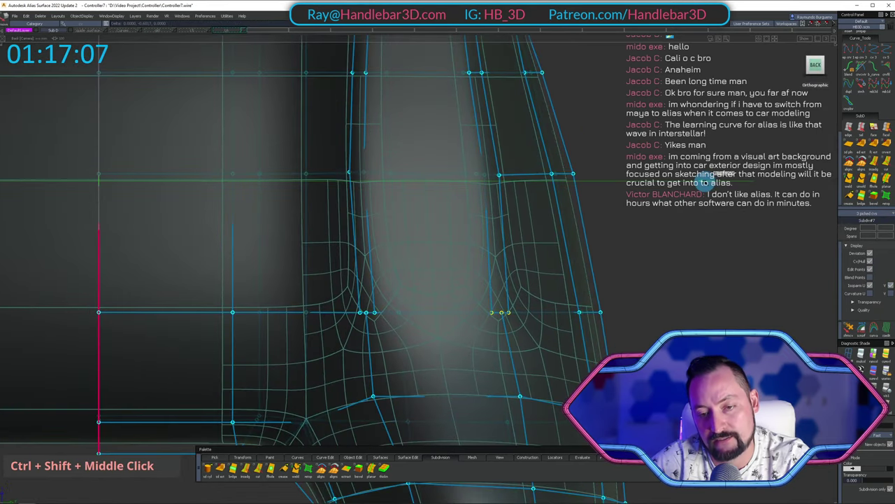
Shift the outer and inner bevel CVs one row above the lower ends sideways in the back view.
left_click_drag(559, 186, 486, 208, "alt+shift")
mouse_move(489, 208)
left_mouse_down("ctrl+shift")
mouse_move(480, 216)
mouse_move(490, 233)
left_mouse_up("ctrl+shift")
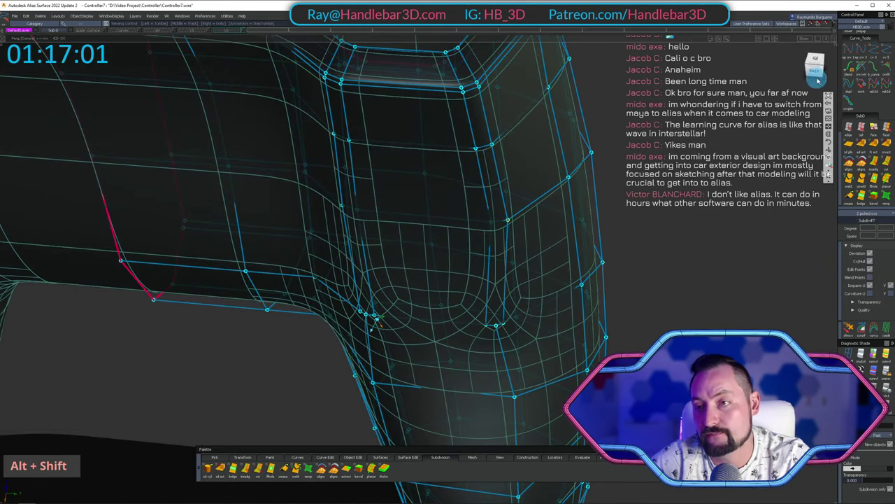
middle_click(705, 155, "ctrl+shift")
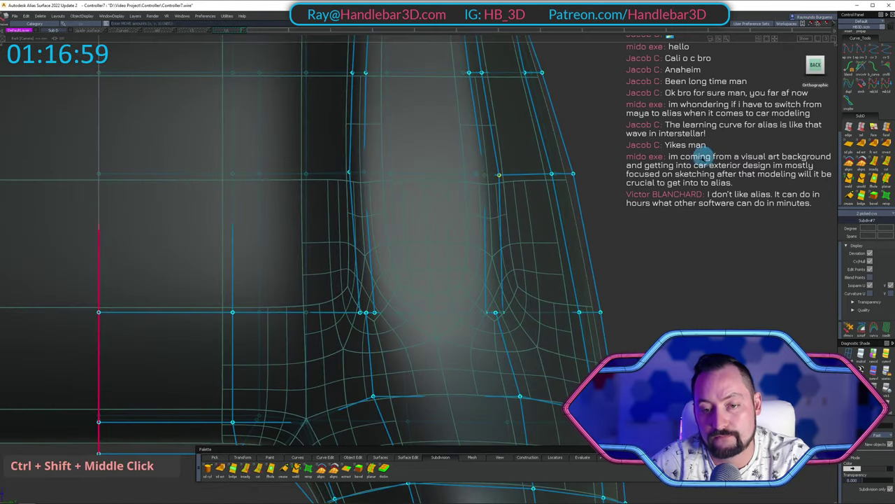
middle_click_drag(693, 147, 684, 145)
mouse_move(413, 137)
left_mouse_down("alt+shift")
mouse_move(364, 144)
mouse_move(361, 238)
left_mouse_up("alt+shift")
left_click_drag(360, 243, 360, 221, "ctrl+shift")
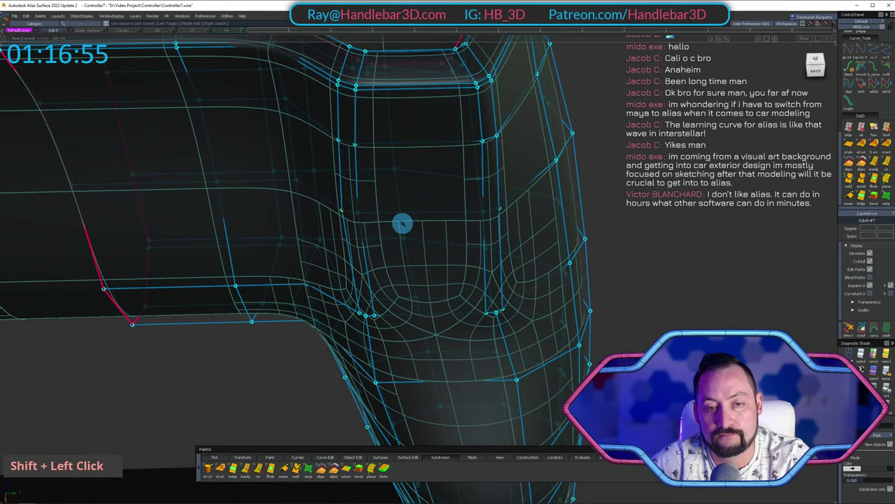
left_click(813, 73, "shift")
middle_click_drag(722, 125, 720, 126)
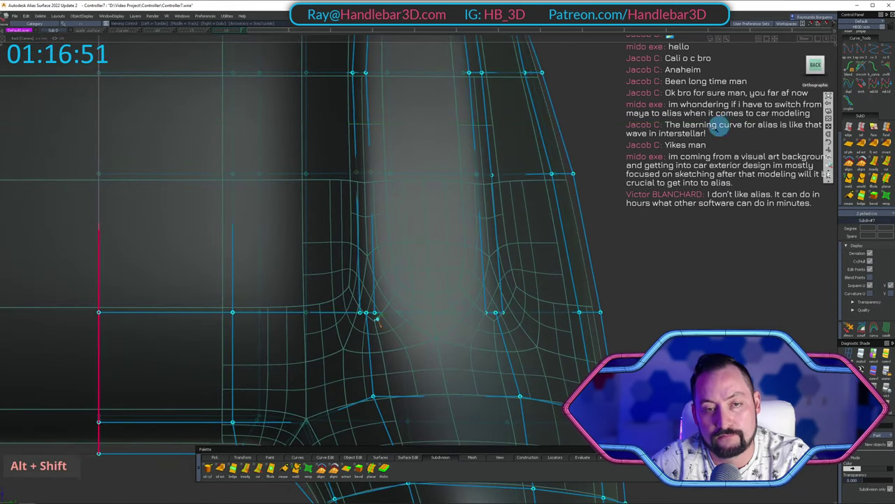
Shift the inner bevel's two CVs in the first row below the top edge sideways in the back view.
right_click_drag(720, 126, 419, 154, "alt+shift")
middle_click_drag(420, 154, 416, 214, "alt+shift")
right_click_drag(415, 214, 364, 117, "alt+shift")
middle_click_drag(364, 116, 346, 207, "alt+shift")
left_click_drag(307, 168, 301, 101, "ctrl+shift")
middle_click_drag(300, 101, 328, 183, "alt+shift")
left_click_drag(329, 183, 303, 190, "alt+shift")
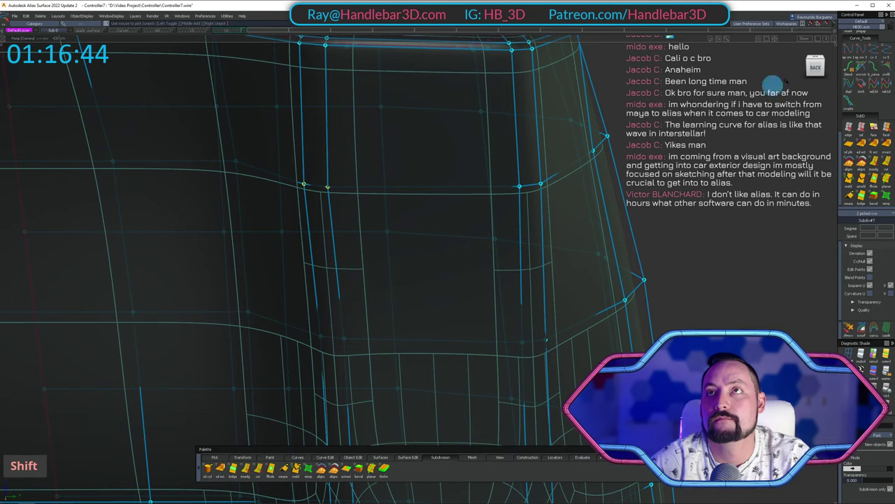
left_click(815, 68, "shift")
middle_click_drag(655, 134, 657, 118, "ctrl+shift")
middle_click_drag(657, 117, 677, 118)
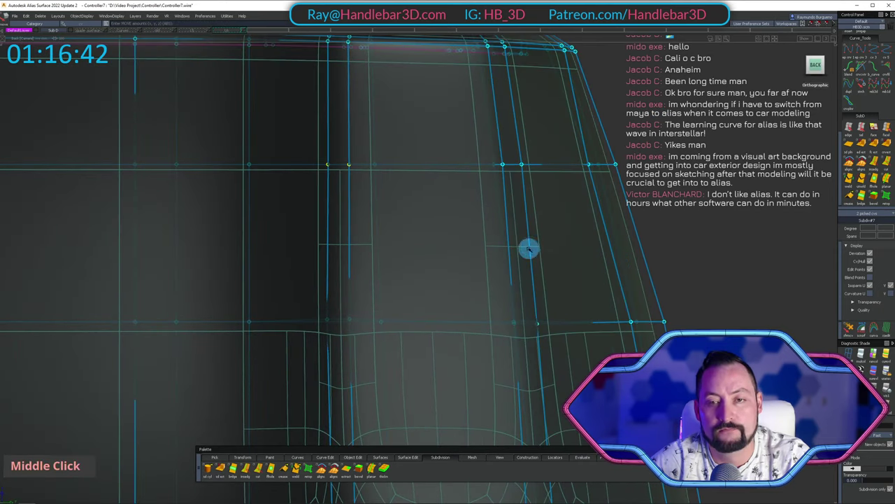
Shift the outer bevel's two CVs in the first row below the top edge sideways in the back view.
left_click_drag(515, 169, 480, 228, "alt+shift")
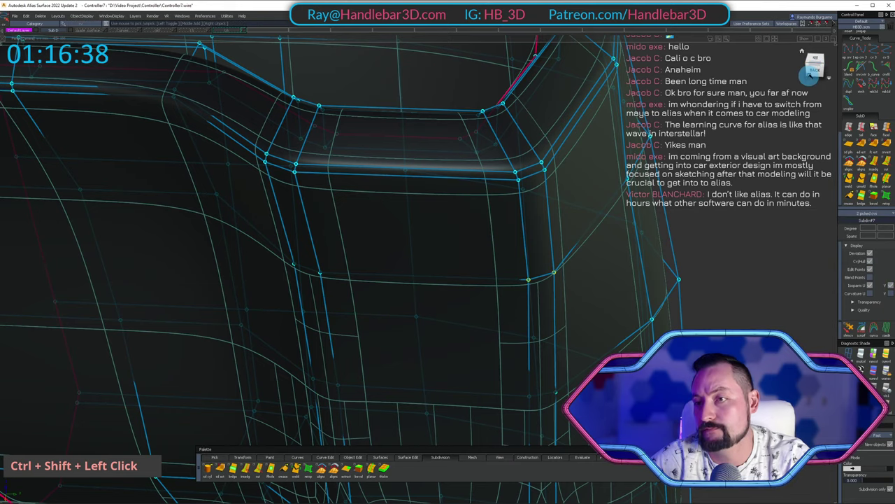
left_click(810, 75)
right_click_drag(735, 166, 639, 212, "alt+shift")
middle_click_drag(639, 212, 643, 169, "alt+shift")
middle_click_drag(649, 196, 649, 149, "ctrl+shift")
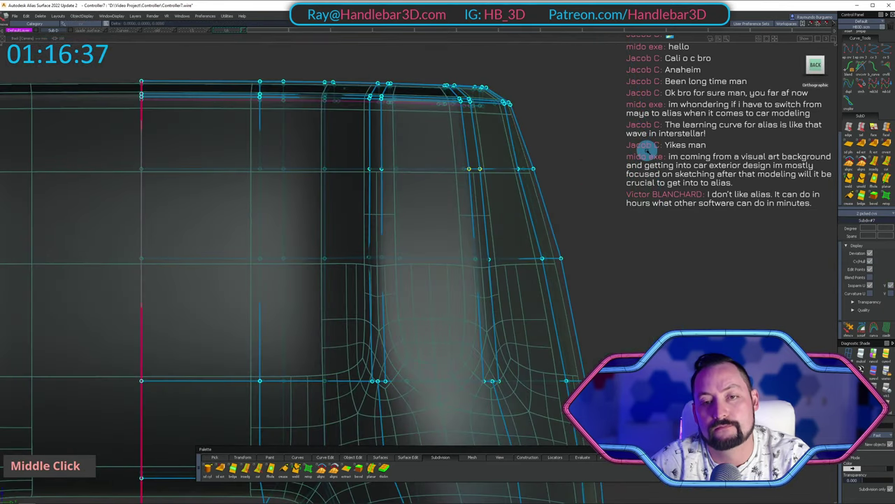
Examine the bevel highlights running down the grip back into the handle in smooth shading, from several angles.
right_click_drag(647, 149, 592, 191, "alt+shift")
middle_click_drag(587, 201, 592, 158, "alt+shift")
right_click_drag(594, 164, 565, 124, "ctrl+shift")
right_click_drag(579, 120, 550, 144, "alt+shift")
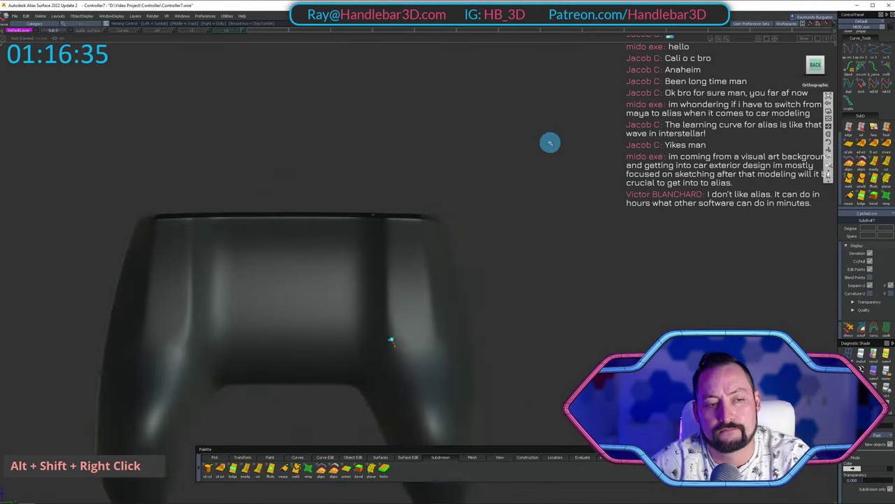
middle_click_drag(481, 142, 476, 106, "alt+shift")
left_click_drag(467, 111, 375, 193, "alt+shift")
right_click_drag(375, 194, 454, 158, "alt+shift")
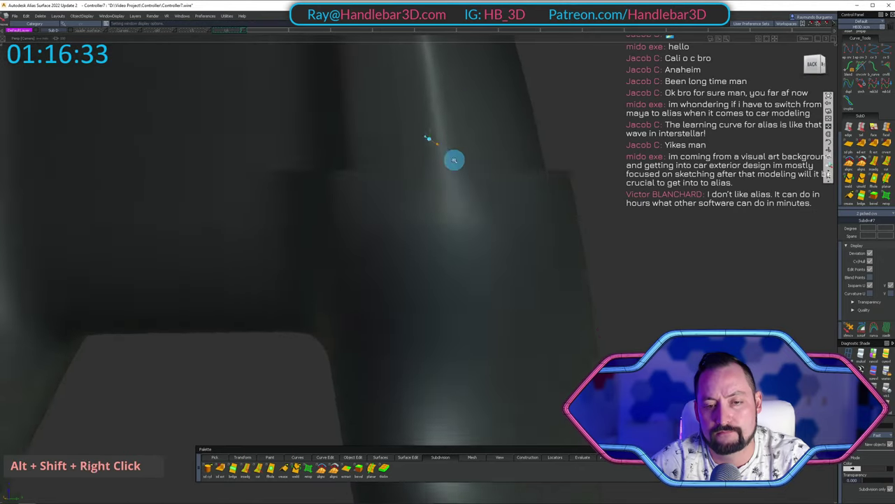
mouse_move(454, 158)
left_mouse_down("alt+shift")
mouse_move(503, 147)
mouse_move(562, 164)
mouse_move(539, 168)
left_mouse_up("alt+shift")
middle_click_drag(540, 168, 501, 174, "alt+shift")
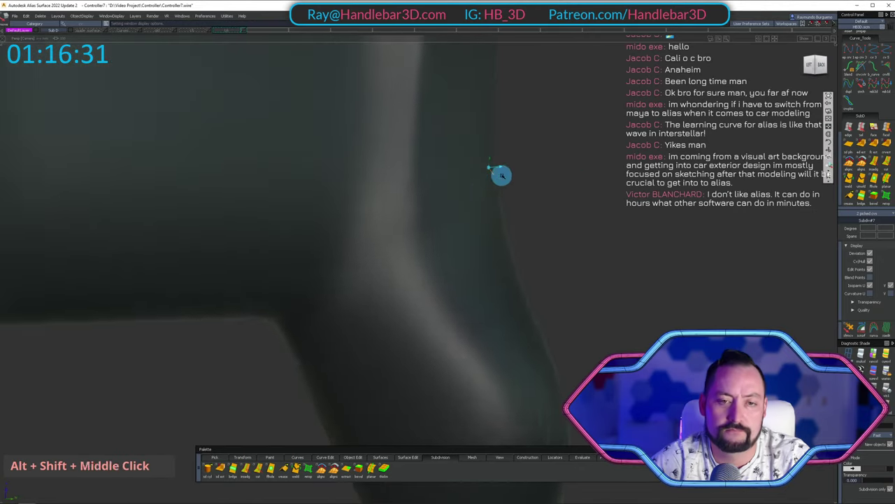
mouse_move(502, 174)
left_mouse_down("alt+shift")
mouse_move(528, 124)
mouse_move(174, 132)
mouse_move(365, 160)
mouse_move(568, 161)
mouse_move(585, 214)
left_mouse_up("alt+shift")
Move the outer corner CV at the lower end of the outer bevel with the CV transform tool.
right_click_drag(585, 214, 546, 146, "alt+shift")
left_click_drag(546, 145, 510, 266, "alt+shift")
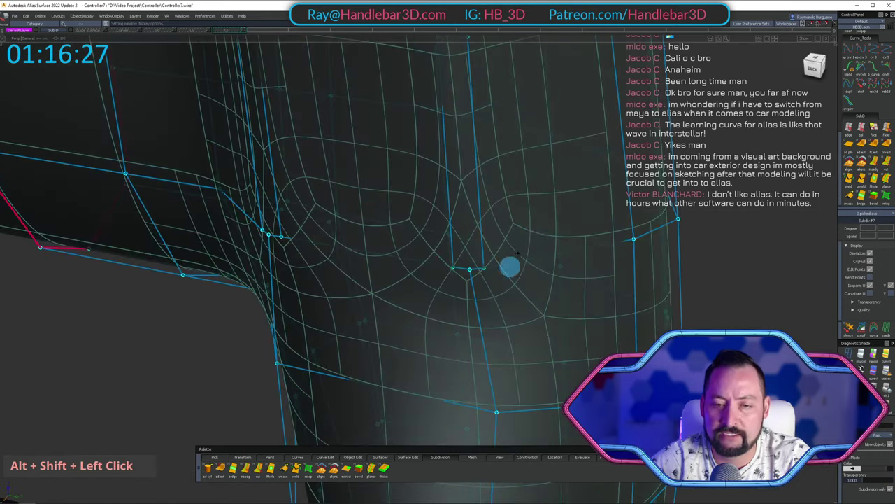
key("shift+h")
double_click(472, 266, "ctrl+shift")
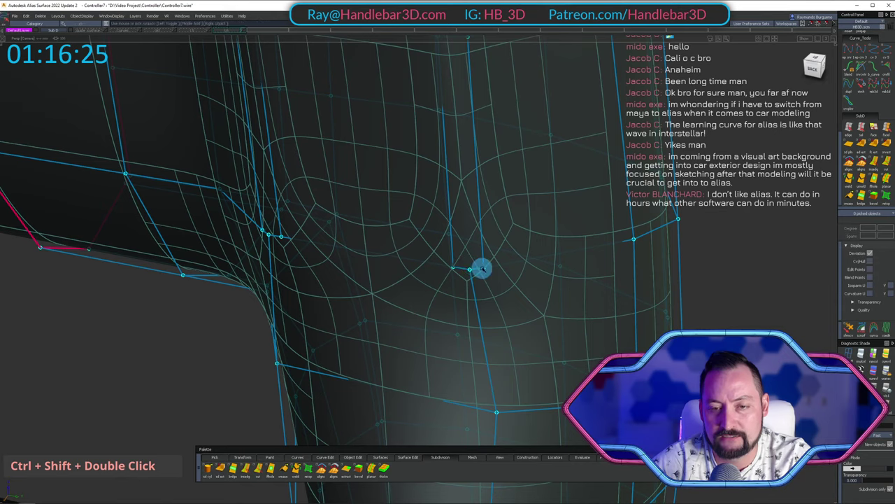
key("z")
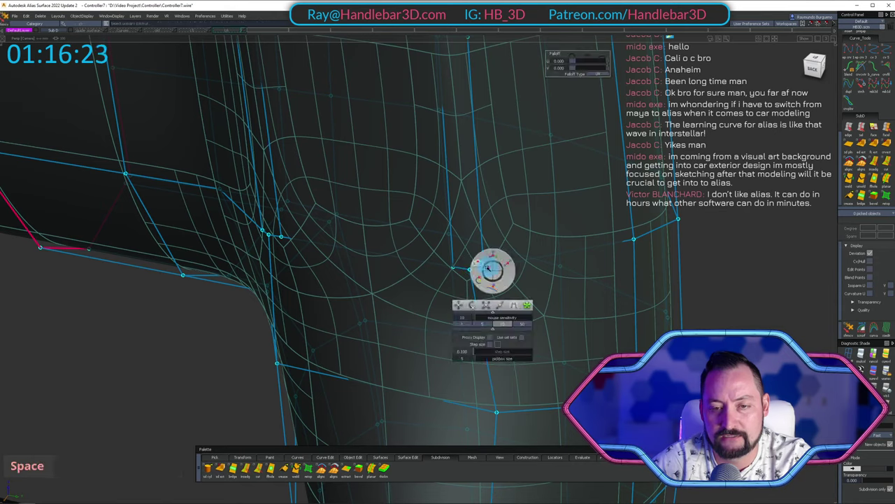
left_click_drag(775, 253, 813, 249)
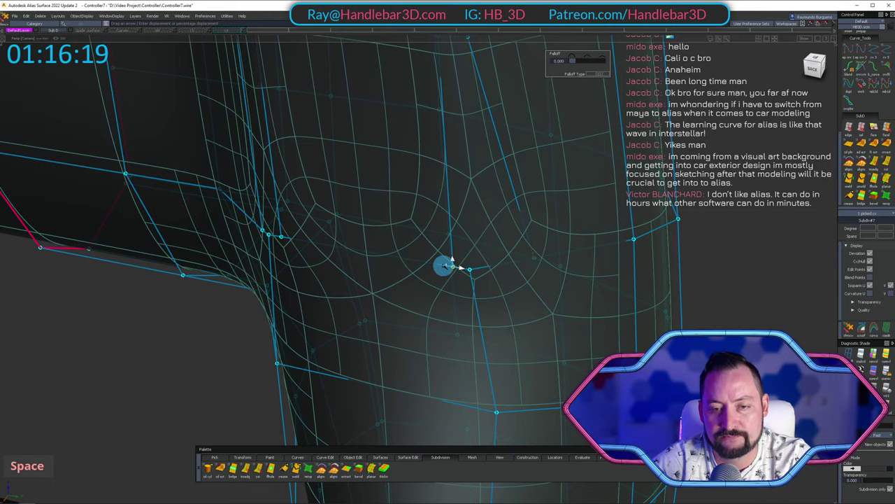
Examine the highlight below the outer bevel's lower end in smooth shading, up close and from several angles.
left_click_drag(301, 224, 512, 234, "alt+shift")
right_click_drag(511, 234, 466, 203, "alt+shift")
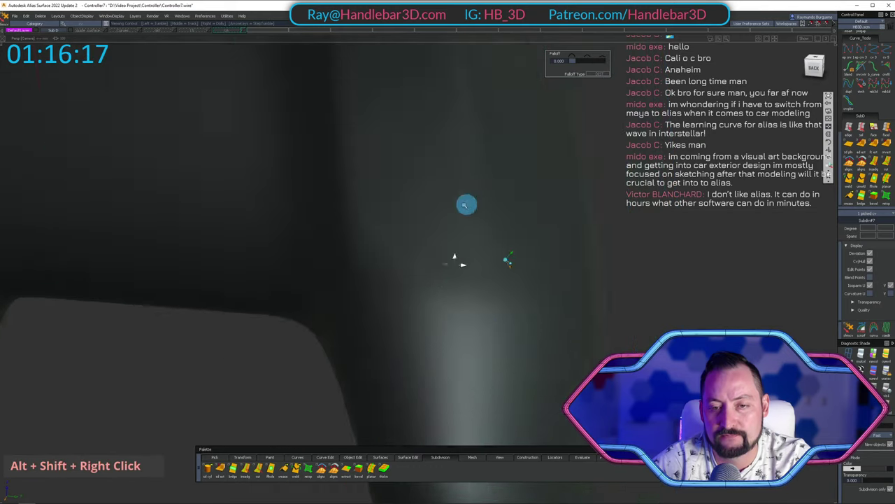
mouse_move(465, 204)
left_mouse_down("alt+shift")
mouse_move(426, 119)
mouse_move(454, 98)
mouse_move(594, 108)
mouse_move(445, 146)
mouse_move(429, 116)
left_mouse_up("alt+shift")
mouse_move(386, 144)
middle_mouse_down("alt+shift")
mouse_move(359, 148)
mouse_move(363, 189)
middle_mouse_up("alt+shift")
right_click_drag(363, 189, 482, 260, "alt+shift")
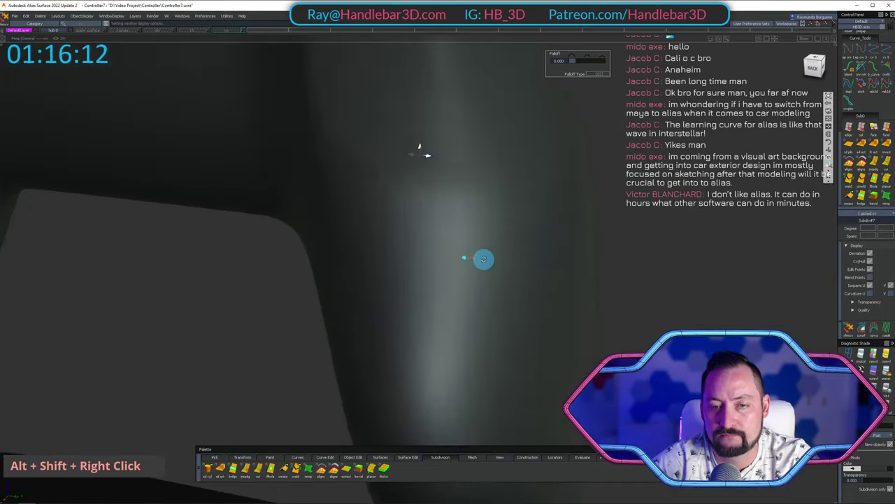
Examine the shading and highlight flow across the back of the controller's right grip and the adjoining recessed centre panel.
left_click_drag(482, 260, 442, 247, "alt+shift")
middle_click_drag(442, 247, 398, 261, "alt+shift")
left_click_drag(398, 261, 534, 295, "alt+shift")
right_click_drag(534, 296, 486, 298, "alt+shift")
left_click_drag(486, 298, 476, 301, "alt+shift")
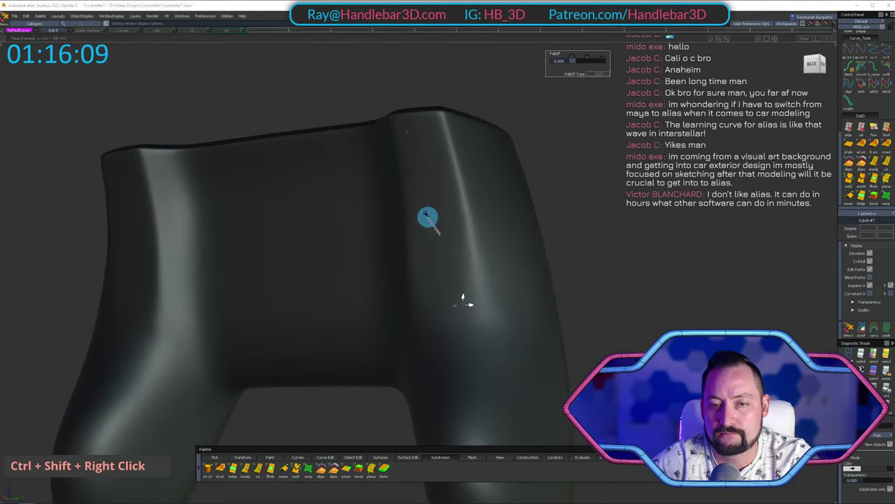
right_click_drag(428, 217, 424, 212, "ctrl+shift")
left_click_drag(424, 212, 414, 202, "alt+shift")
right_click_drag(413, 202, 592, 198, "alt+shift")
left_click_drag(592, 198, 496, 234, "alt+shift")
right_click_drag(497, 234, 520, 242, "alt+shift")
mouse_move(520, 242)
left_mouse_down("alt+shift")
mouse_move(485, 144)
mouse_move(488, 114)
mouse_move(107, 249)
left_mouse_up("alt+shift")
left_click_drag(14, 286, 662, 259, "alt+shift")
right_click_drag(661, 259, 334, 278, "alt+shift")
Spread the control vertices at the lower recess corner of the right grip apart, one towards the grip and one towards the centre panel.
left_click_drag(333, 278, 441, 295, "alt+shift")
left_click(299, 286, "ctrl+shift")
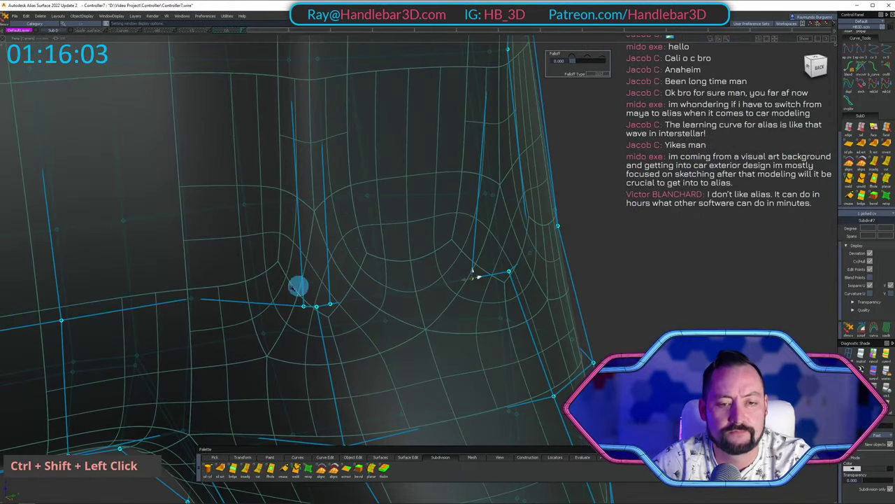
key("z")
left_click_drag(339, 302, 556, 298)
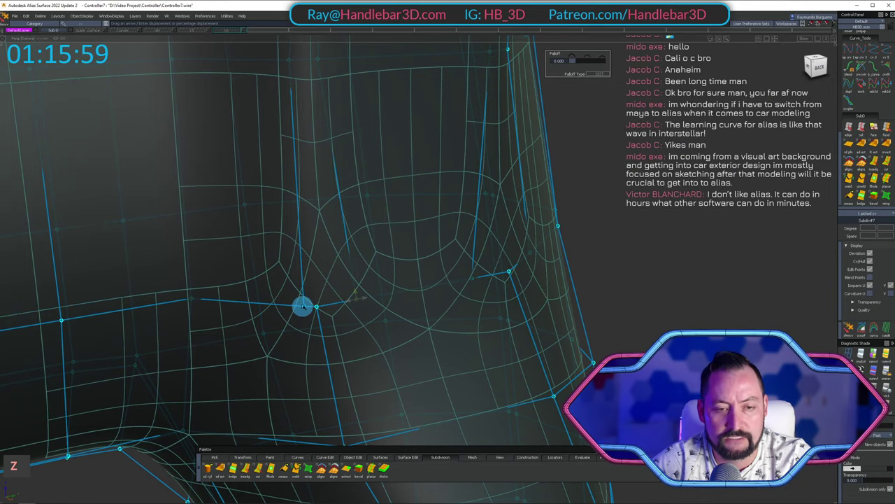
left_click_drag(301, 306, 92, 313)
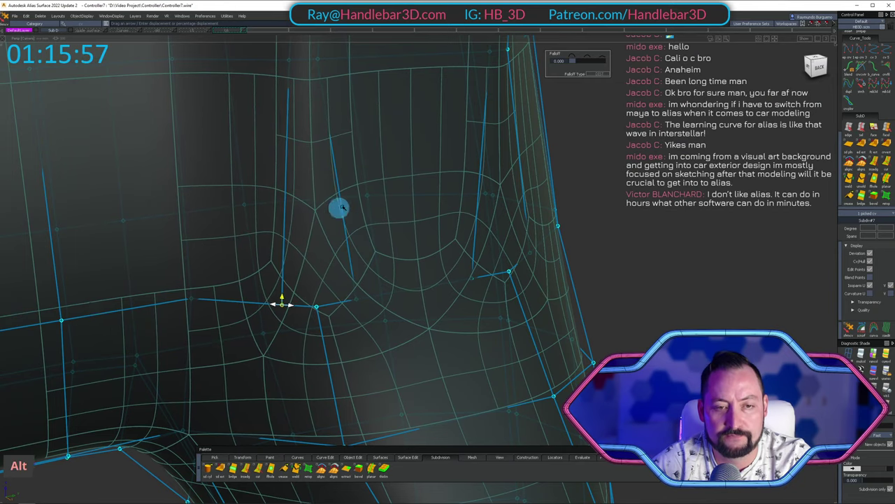
Reposition the control vertices higher along the same vertical edge between the centre panel and the right grip.
left_click_drag(342, 207, 342, 210, "alt+shift")
left_click(328, 134, "ctrl+shift")
left_click(335, 139, "ctrl+shift")
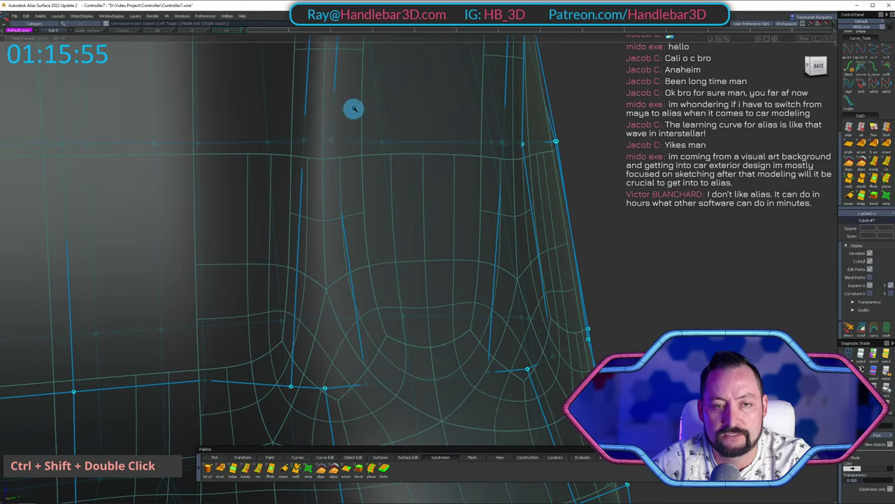
left_click_drag(354, 108, 293, 271, "alt+shift")
key("z")
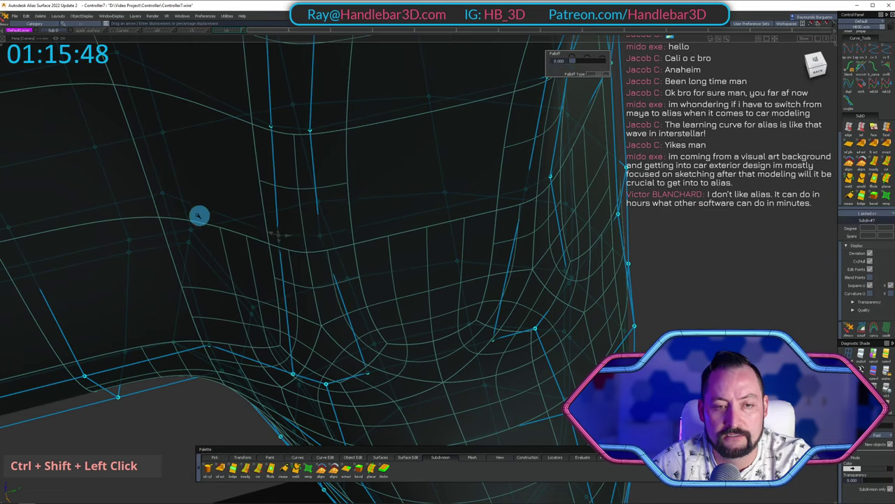
Move the control vertex on the outer vertical edge of the right grip's back face to reshape that edge.
middle_click_drag(377, 203, 398, 232, "alt+shift")
left_click_drag(398, 232, 364, 235, "alt+shift")
left_click(468, 306, "ctrl+shift")
left_click(487, 314, "ctrl+shift")
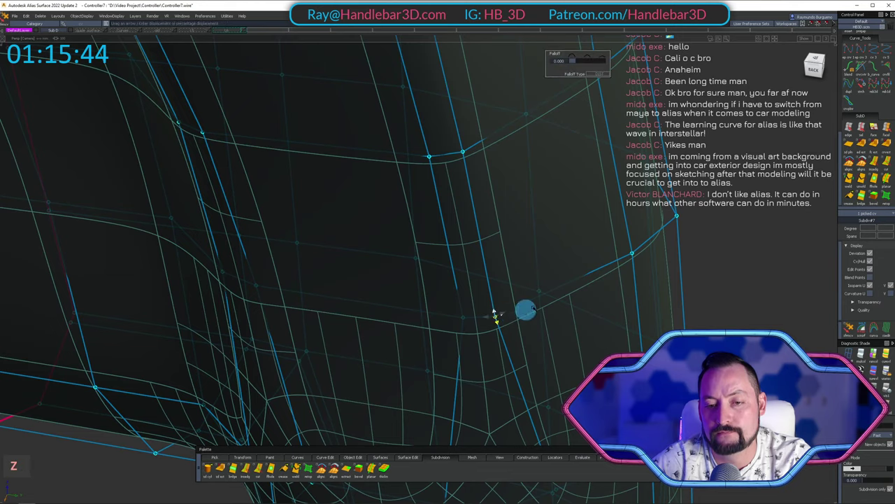
Deselect the controller body to hide its control vertices.
right_click_drag(526, 310, 530, 310, "alt+shift")
middle_click_drag(530, 310, 393, 262, "alt+shift")
left_click_drag(394, 262, 325, 316, "alt+shift")
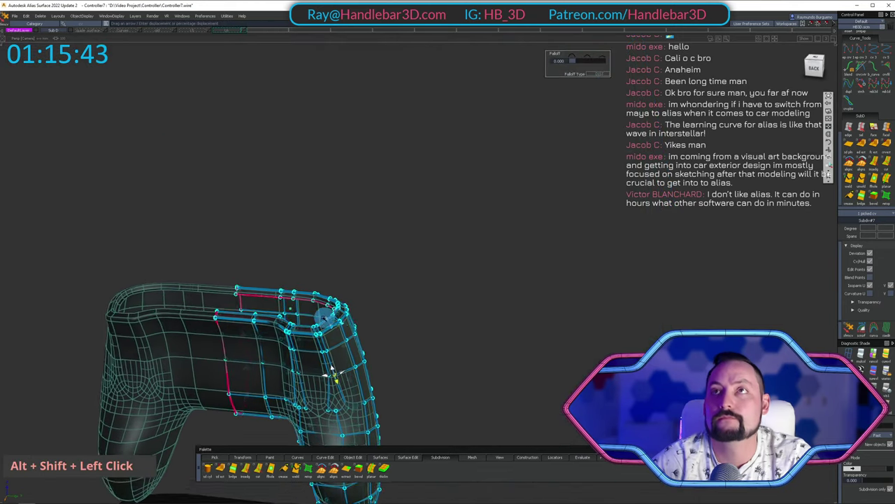
left_click_drag(331, 369, 363, 342, "alt+shift")
mouse_move(353, 282)
right_mouse_down("alt+shift")
mouse_move(352, 307)
mouse_move(364, 304)
right_mouse_up("alt+shift")
left_click_drag(413, 236, 346, 287, "ctrl+shift")
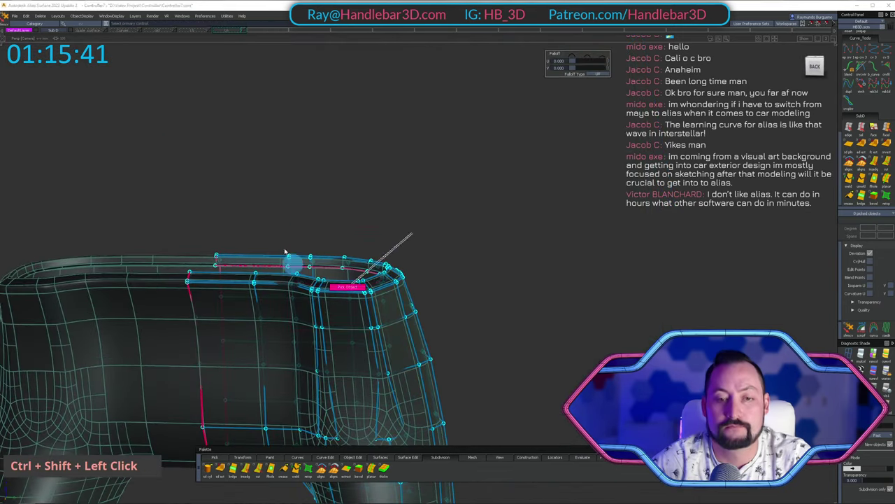
left_click(294, 261)
right_click_drag(418, 239, 413, 394, "ctrl+shift")
left_click(332, 302, "ctrl+shift")
Examine the rim's curved transition between the grip and the centre panel, including from the straight top view.
left_click_drag(333, 302, 354, 316, "alt+shift")
middle_click_drag(354, 316, 394, 247, "alt+shift")
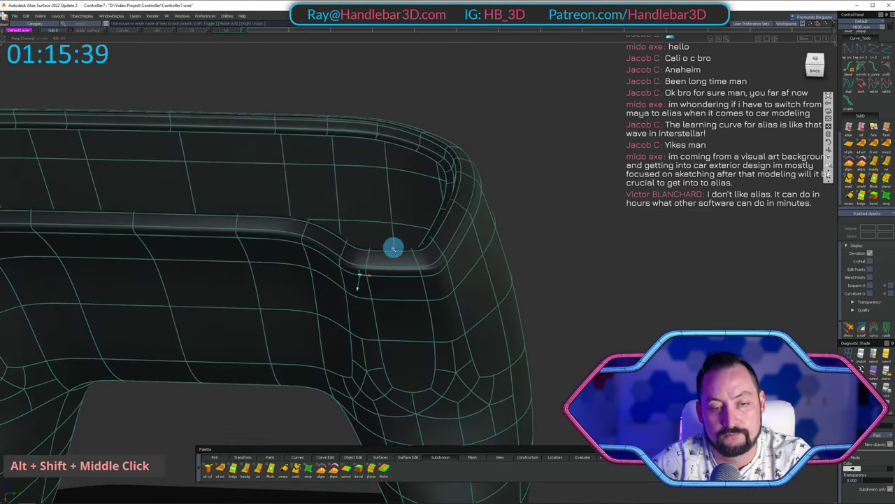
left_click_drag(393, 247, 448, 238, "alt+shift")
left_click(817, 67, "alt+shift")
right_click_drag(209, 189, 269, 148, "alt+shift")
middle_click_drag(269, 148, 234, 132, "alt+shift")
right_click_drag(234, 133, 379, 181, "alt+shift")
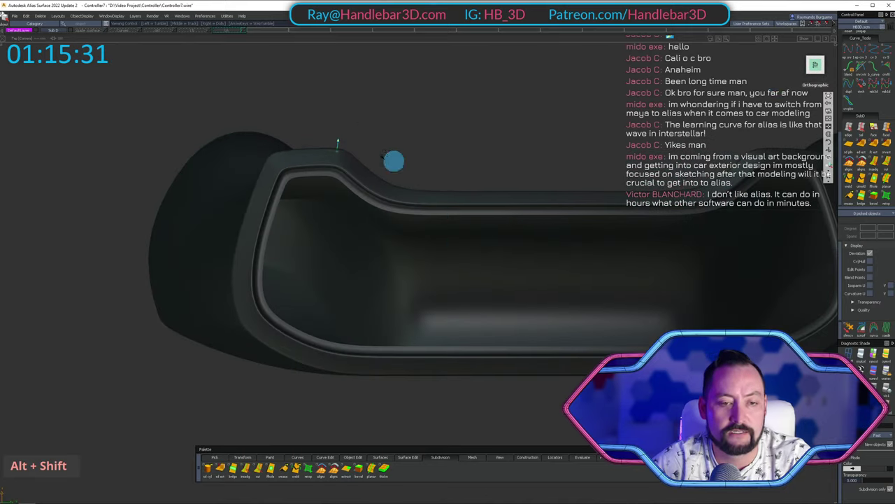
right_click_drag(438, 202, 587, 234, "alt+shift")
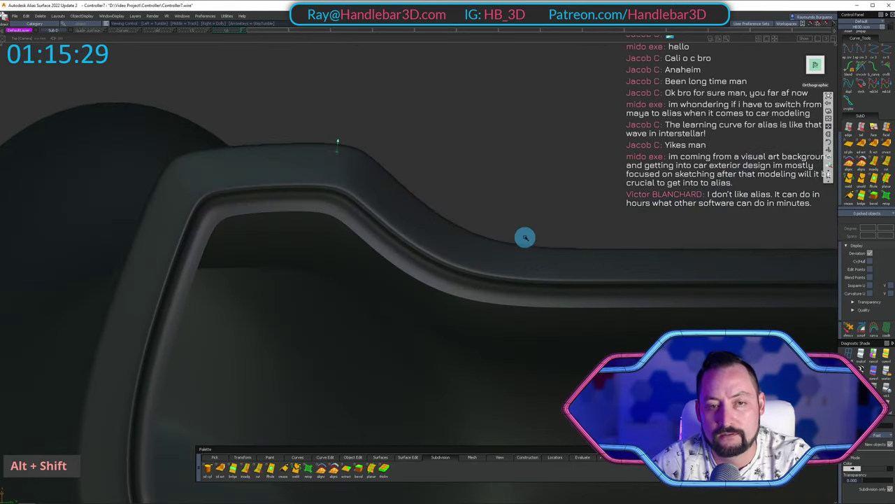
right_click_drag(525, 237, 372, 198, "alt+shift")
Show the wireframe and examine the edge flow around the rim and the right grip's recess corner from above and behind.
right_click_drag(444, 223, 496, 238, "ctrl+shift")
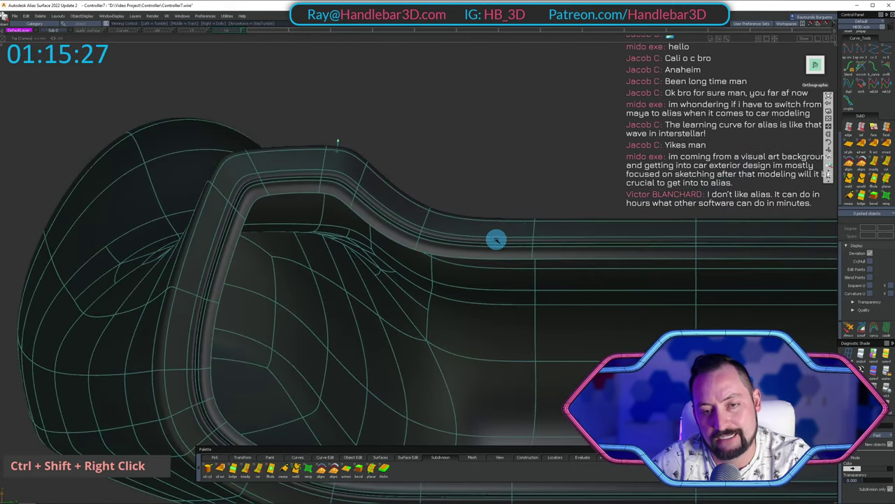
left_click_drag(496, 238, 301, 194, "alt+shift")
middle_click_drag(302, 194, 385, 208, "alt+shift")
mouse_move(386, 208)
left_mouse_down("alt+shift")
mouse_move(302, 195)
mouse_move(438, 189)
left_mouse_up("alt+shift")
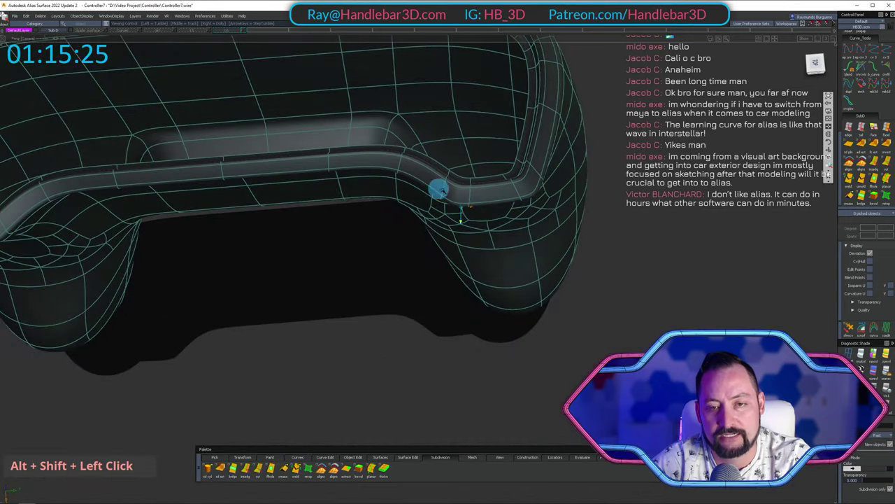
left_click_drag(527, 225, 286, 226, "alt+shift")
middle_click_drag(286, 226, 418, 266, "alt+shift")
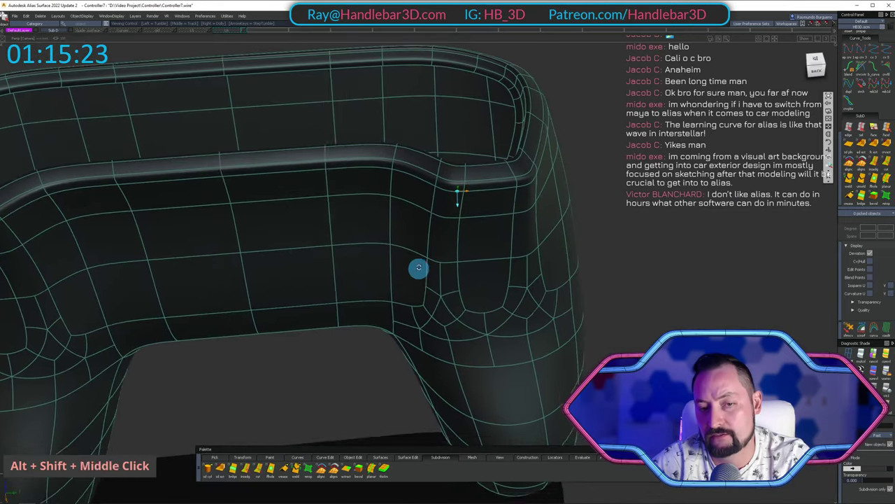
left_click_drag(418, 266, 372, 148, "alt+shift")
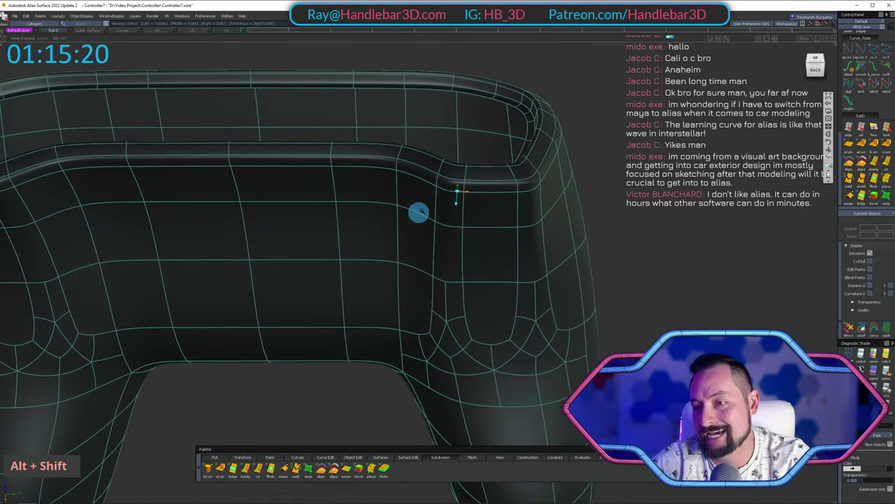
Display the body as a faceted control cage and examine the faces around the right grip's recess corner.
scroll(877, 168, "up", 2)
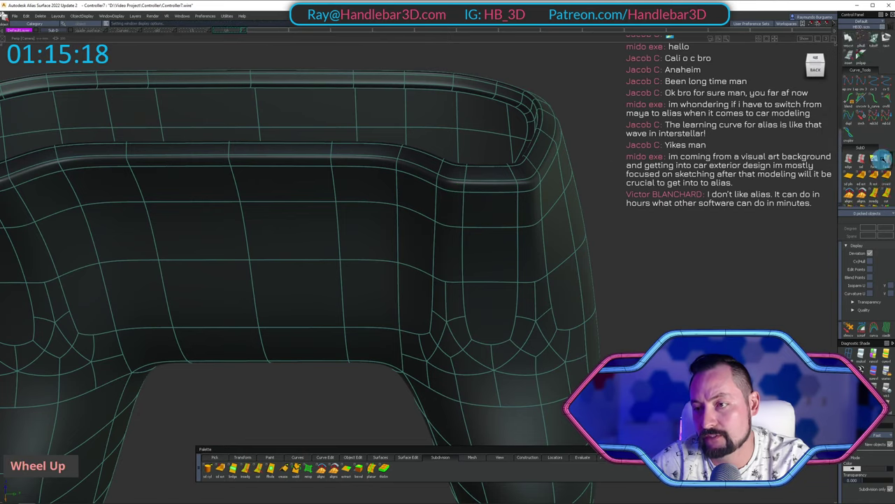
scroll(883, 131, "down", 2)
left_click(887, 395)
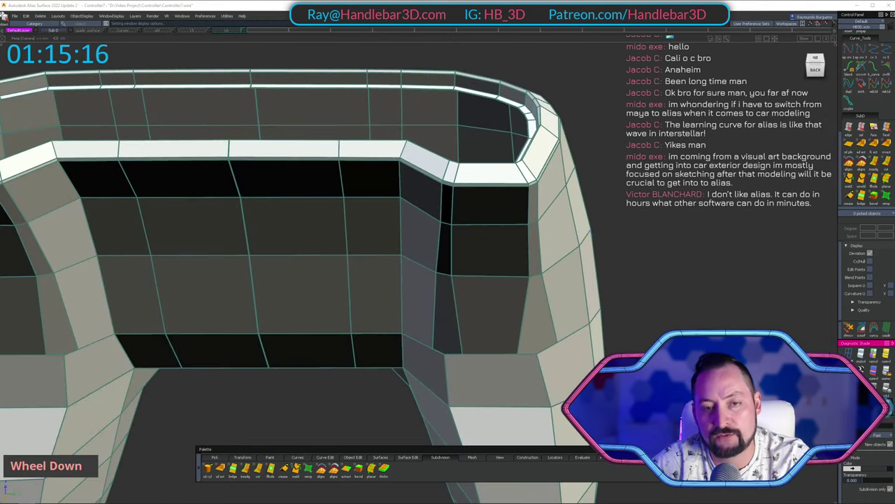
mouse_move(595, 226)
right_mouse_down("alt+shift")
mouse_move(496, 206)
mouse_move(359, 217)
right_mouse_up("alt+shift")
left_click_drag(412, 146, 350, 183, "alt+shift")
right_click_drag(350, 184, 403, 180, "alt+shift")
mouse_move(402, 181)
left_mouse_down("alt+shift")
mouse_move(394, 169)
mouse_move(418, 158)
mouse_move(445, 78)
mouse_move(448, 127)
left_mouse_up("alt+shift")
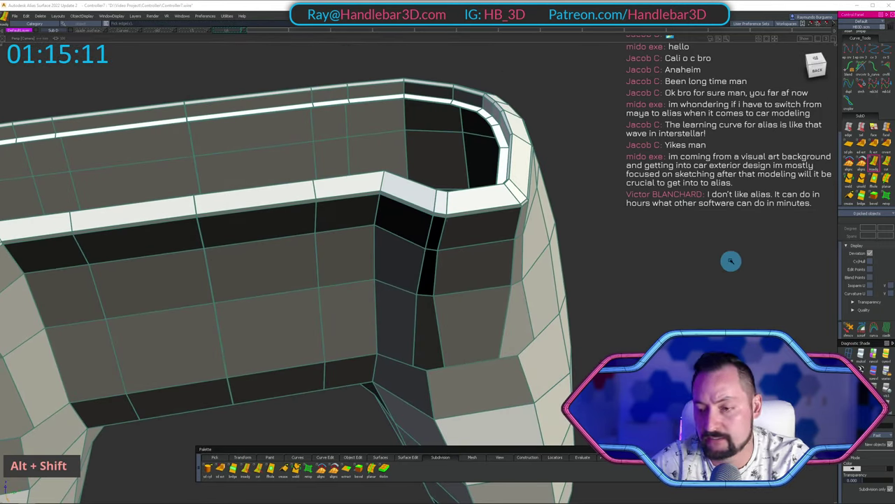
Return to the smooth display and insert an edge loop around the body in the centre panel, just before the right grip's recess corner.
key("h")
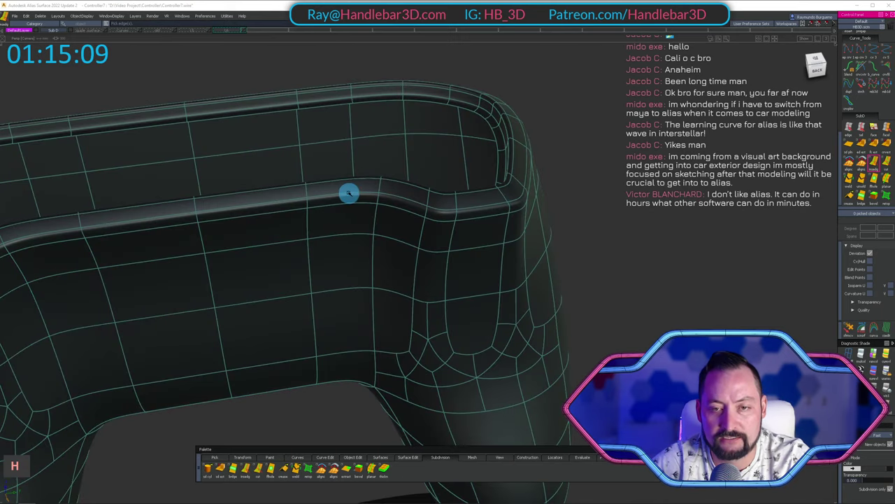
left_click(348, 194)
left_click(349, 199)
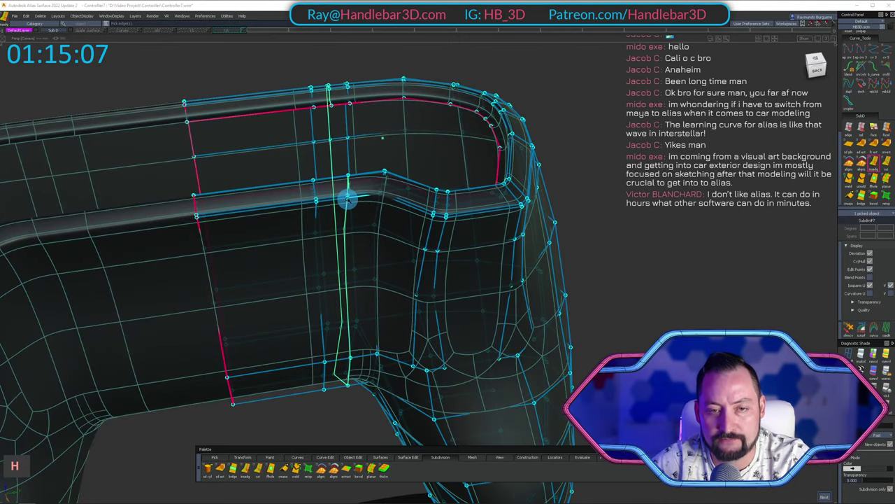
mouse_move(350, 201)
left_mouse_down()
mouse_move(364, 202)
mouse_move(355, 203)
left_mouse_up()
right_click_drag(796, 199, 704, 153, "ctrl+shift")
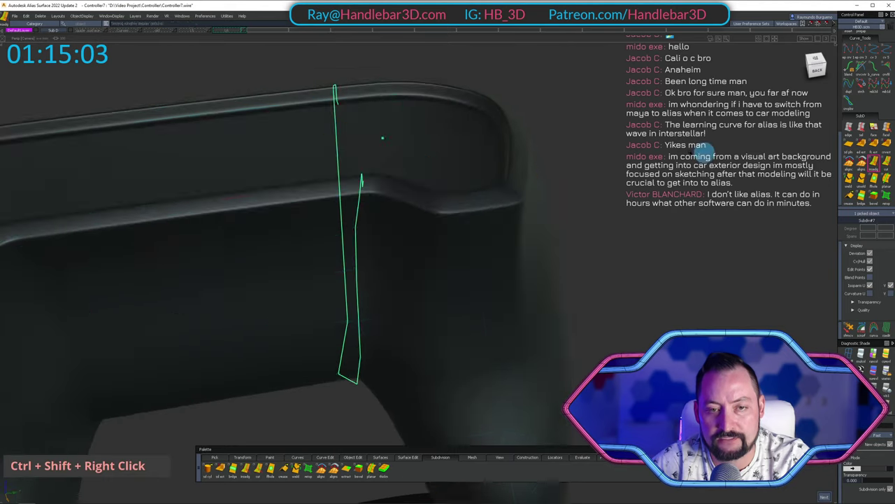
left_click_drag(702, 152, 652, 157, "alt+shift")
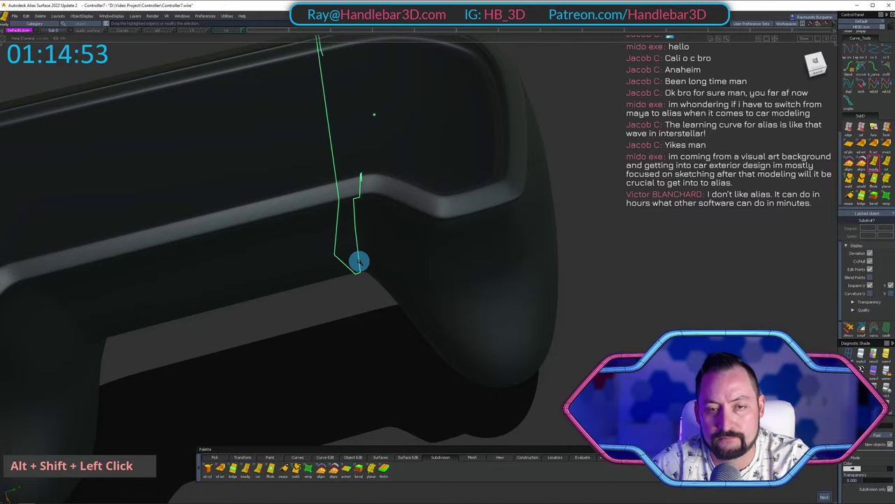
left_click_drag(374, 244, 342, 306, "alt+shift")
right_click_drag(342, 305, 358, 273, "alt+shift")
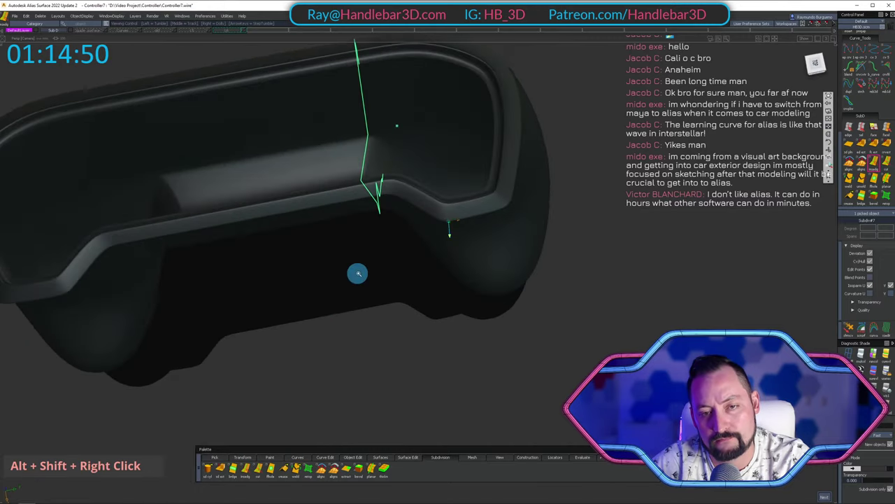
Examine the smooth body from the back, side and top to check the surface after the edge insertion.
left_click_drag(358, 273, 439, 102, "alt+shift")
middle_click_drag(395, 207, 362, 163, "alt+shift")
left_click_drag(362, 164, 418, 212, "alt+shift")
middle_click_drag(418, 212, 400, 192, "alt+shift")
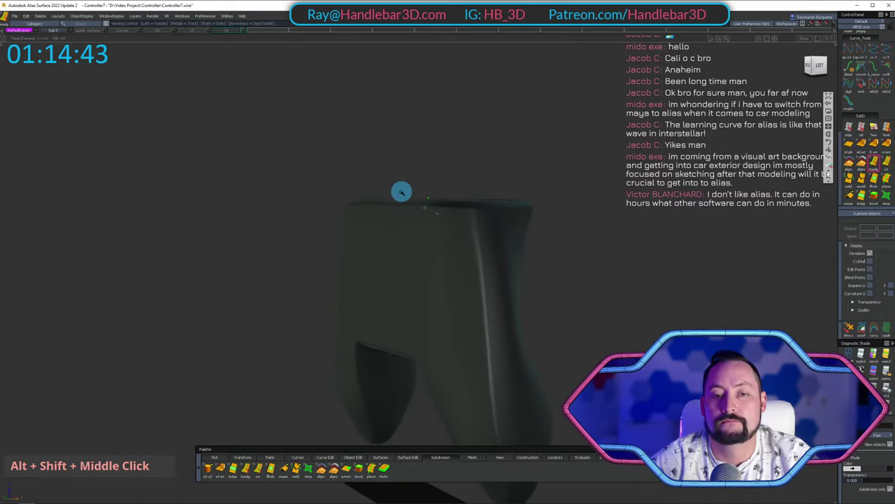
left_click_drag(399, 192, 385, 282, "alt+shift")
right_click_drag(385, 282, 444, 287, "alt+shift")
left_click_drag(444, 287, 442, 315, "alt+shift")
right_click_drag(442, 315, 446, 249, "ctrl+shift")
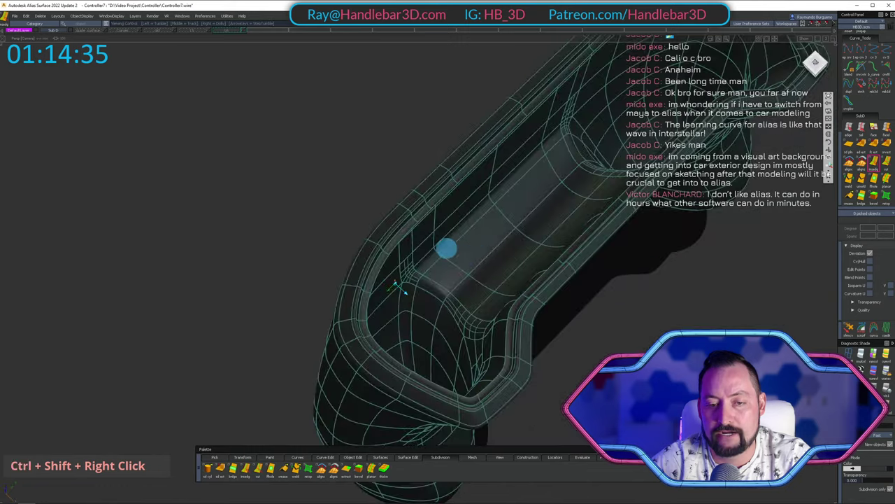
Examine the faceted control cage from above, behind and the right side to check the spacing of its edge loops.
mouse_move(446, 250)
left_mouse_down("alt+shift")
mouse_move(358, 294)
mouse_move(448, 280)
left_mouse_up("alt+shift")
middle_click_drag(448, 280, 496, 259, "alt+shift")
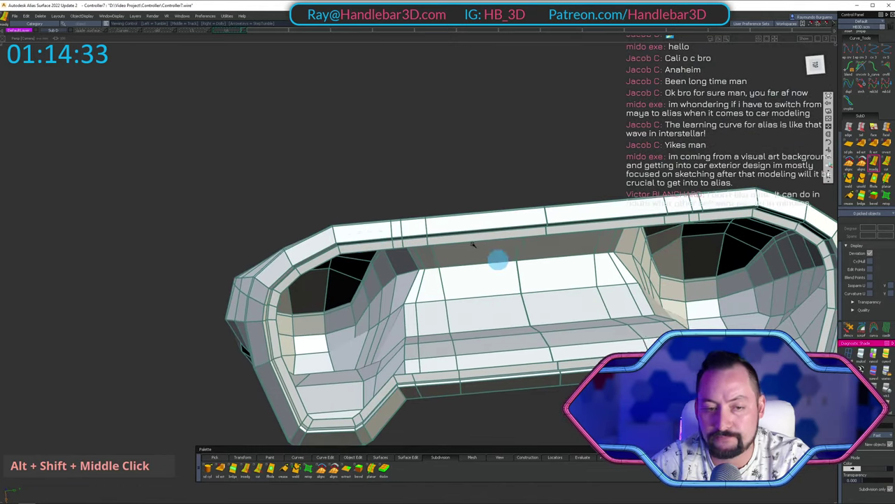
left_click_drag(496, 260, 364, 136, "alt+shift")
right_click_drag(364, 136, 438, 142, "alt+shift")
left_click_drag(438, 142, 422, 186, "alt+shift")
middle_click_drag(422, 186, 365, 168, "alt+shift")
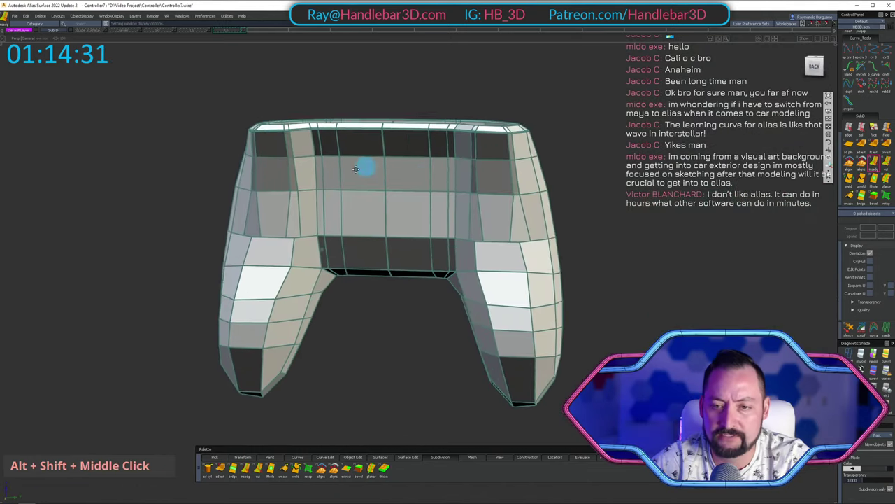
left_click_drag(366, 168, 452, 133, "alt+shift")
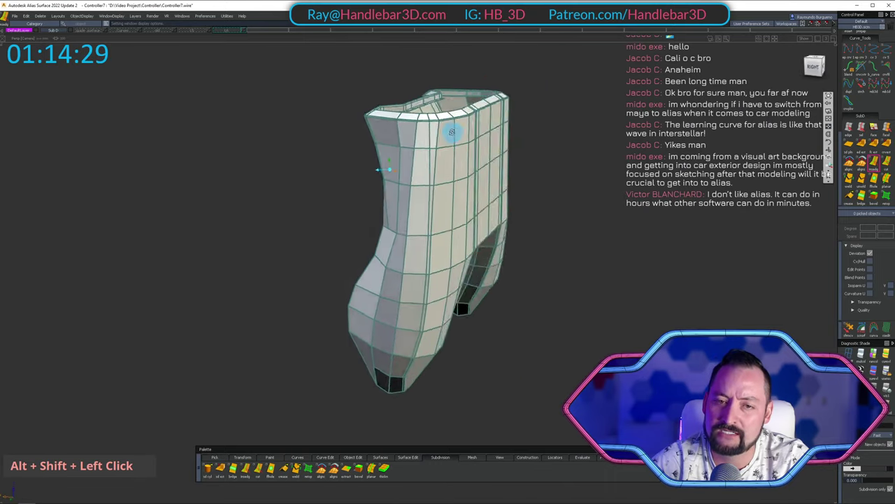
left_click_drag(496, 71, 431, 125, "alt+shift")
middle_click_drag(431, 125, 459, 205, "alt+shift")
mouse_move(460, 206)
left_mouse_down("alt+shift")
mouse_move(424, 324)
mouse_move(474, 362)
mouse_move(567, 308)
mouse_move(504, 259)
mouse_move(414, 260)
mouse_move(525, 256)
left_mouse_up("alt+shift")
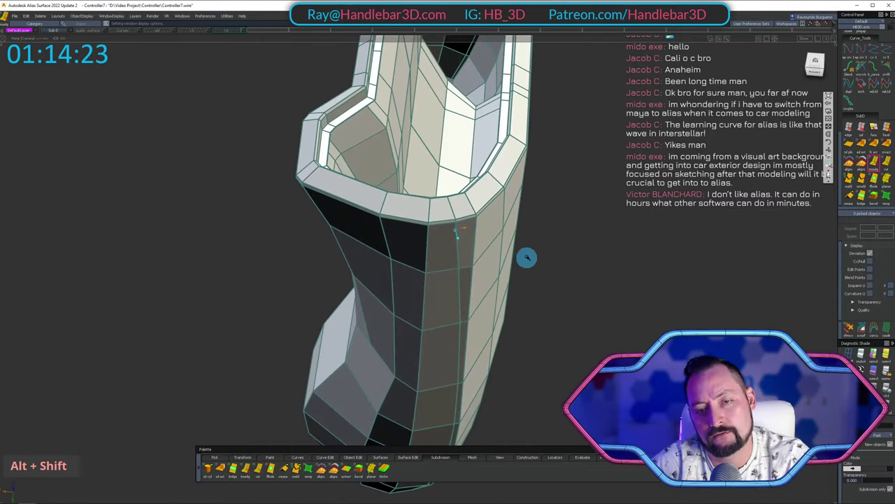
Return to the smooth display and examine the rounded end of the open rim with the wireframe shown and hidden.
key("h")
right_click_drag(558, 262, 474, 168, "ctrl+shift")
mouse_move(473, 168)
left_mouse_down("alt+shift")
mouse_move(454, 332)
mouse_move(420, 291)
left_mouse_up("alt+shift")
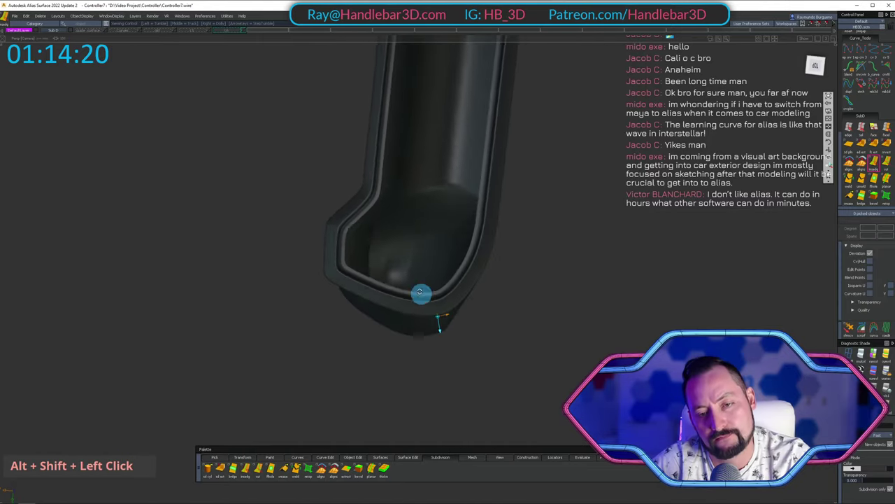
right_click_drag(547, 278, 499, 203, "ctrl+shift")
middle_click_drag(499, 203, 434, 211, "alt+shift")
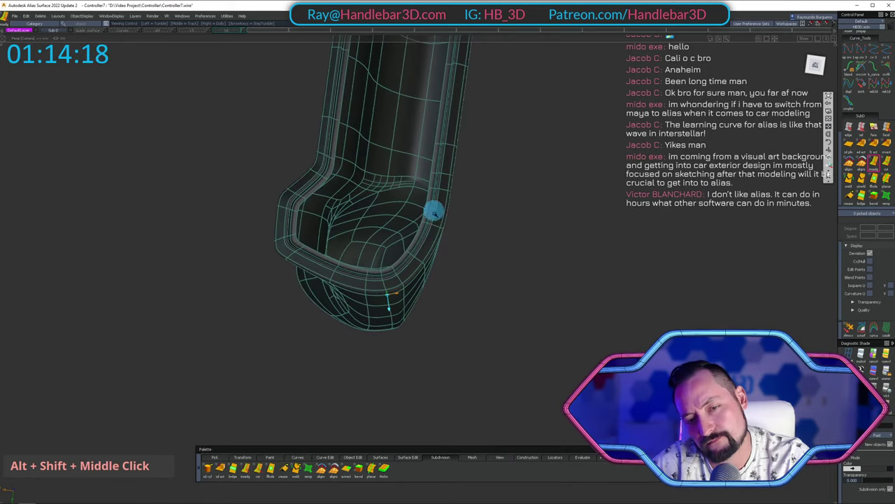
right_click_drag(450, 218, 450, 218, "ctrl+shift")
left_click_drag(450, 218, 166, 179, "alt+shift")
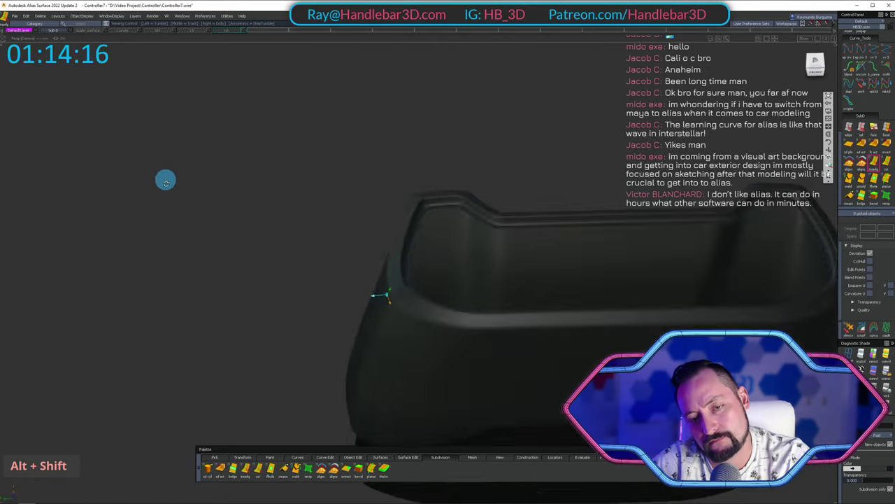
Examine the wireframe around the grip's outer wall, the cavity and the rim groove up close.
left_click_drag(191, 290, 335, 301, "alt+shift")
right_click_drag(370, 214, 370, 214, "ctrl+shift")
left_click_drag(370, 214, 442, 202, "alt+shift")
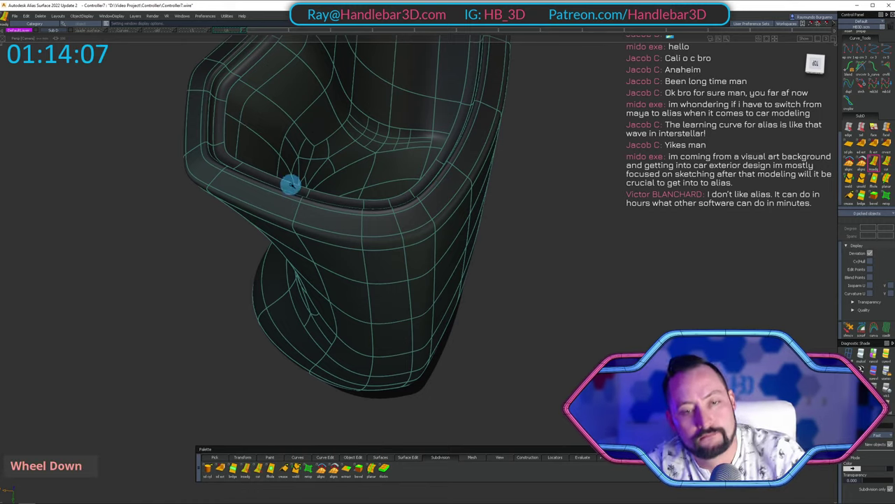
middle_click_drag(291, 184, 415, 245, "alt+shift")
left_click_drag(416, 246, 537, 144, "alt+shift")
right_click_drag(538, 144, 410, 147, "alt+shift")
middle_click_drag(410, 147, 427, 194, "alt+shift")
left_click_drag(428, 194, 401, 176, "alt+shift")
right_click_drag(401, 175, 489, 175, "alt+shift")
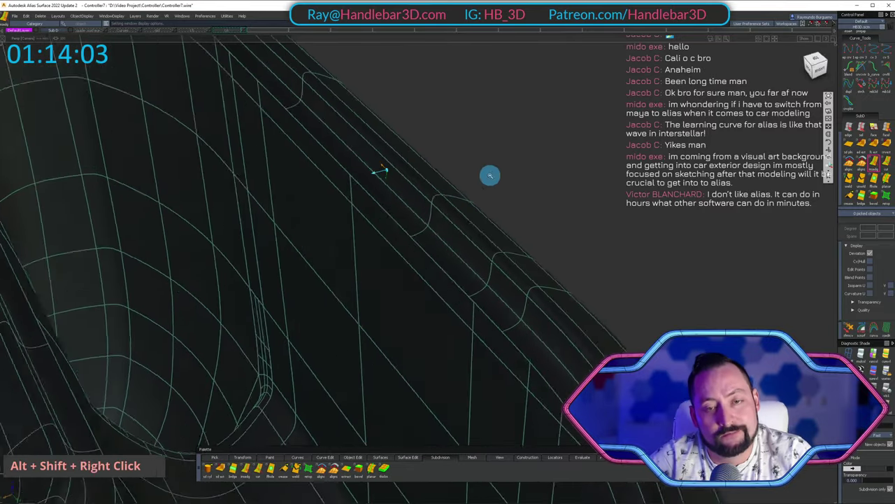
Examine the wireframe along the rim and the cavity walls from the side and from above.
left_click_drag(489, 175, 212, 168, "alt+shift")
middle_click_drag(212, 168, 284, 138, "alt+shift")
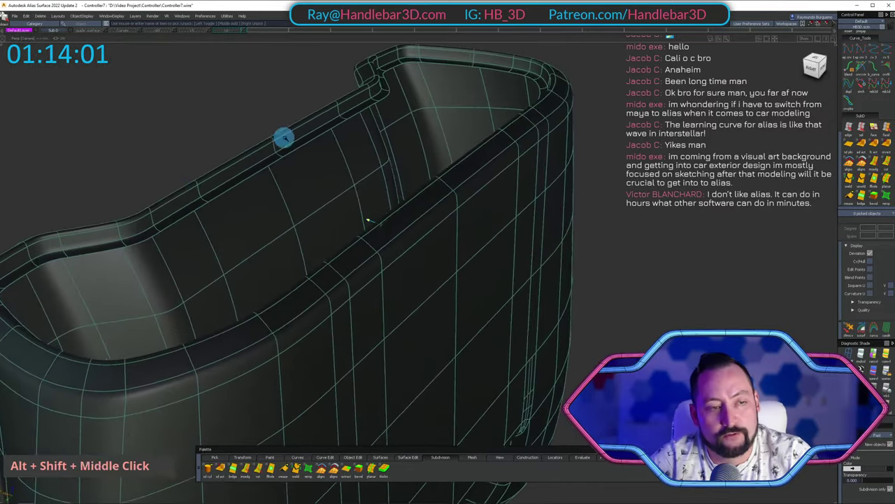
right_click_drag(284, 138, 229, 179, "alt+shift")
left_click_drag(329, 143, 195, 218, "alt+shift")
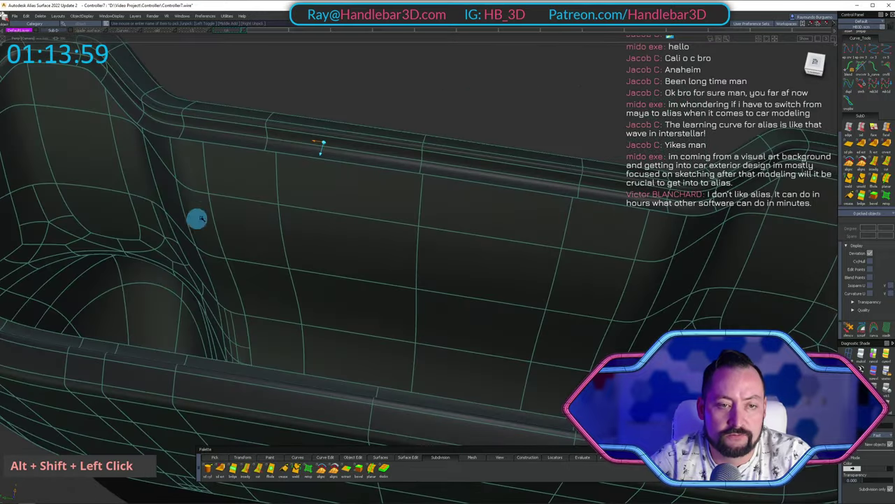
right_click_drag(196, 218, 322, 220, "alt+shift")
left_click_drag(322, 220, 373, 176, "alt+shift")
right_click_drag(373, 177, 496, 170, "alt+shift")
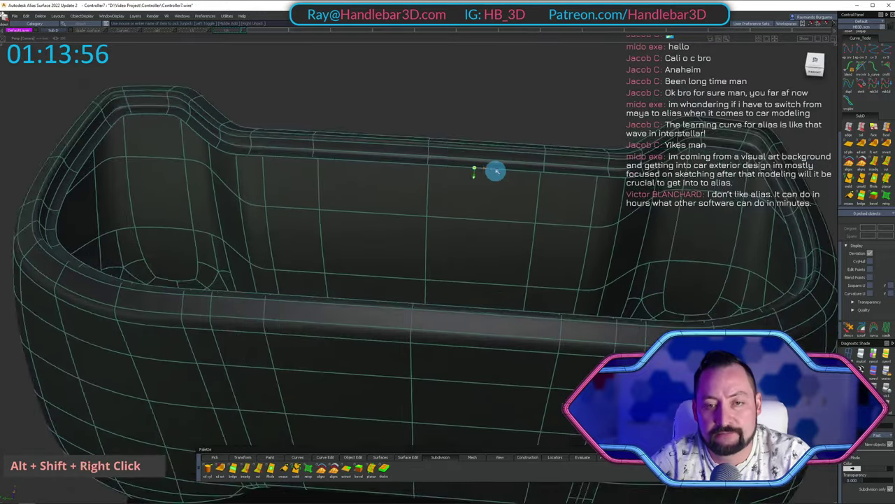
Examine the wireframe at the corner where the grip meets the lower edge of the centre body.
left_click_drag(496, 170, 554, 250, "alt+shift")
right_click_drag(578, 185, 565, 194, "alt+shift")
left_click_drag(566, 193, 490, 175, "alt+shift")
right_click_drag(489, 175, 443, 188, "alt+shift")
left_click_drag(443, 188, 346, 146, "alt+shift")
right_click_drag(409, 337, 447, 322, "alt+shift")
left_click_drag(448, 322, 393, 272, "alt+shift")
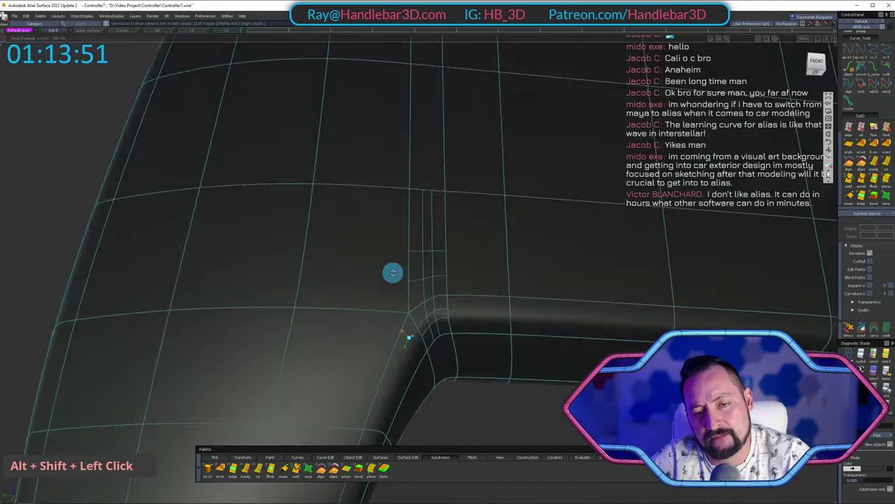
right_click_drag(394, 272, 460, 283, "alt+shift")
left_click_drag(460, 283, 439, 328, "alt+shift")
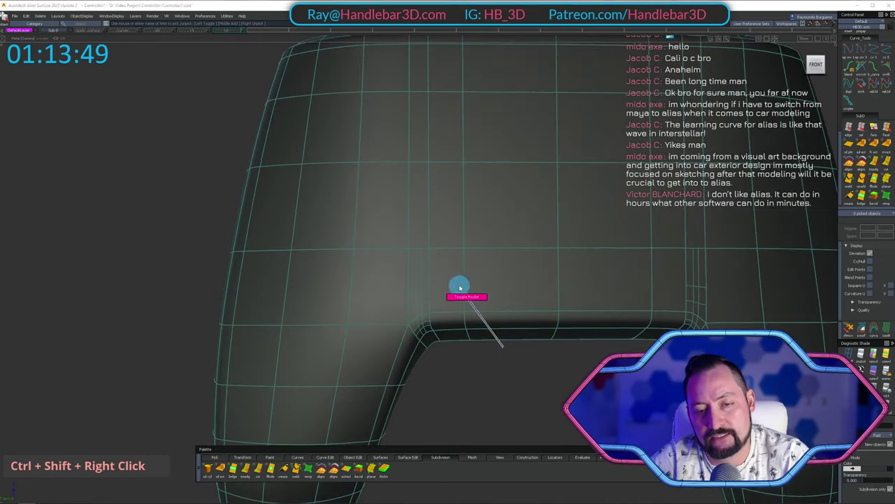
Hide and show the wireframe to check the smooth surface around the grip's inner corner from the front.
right_click_drag(460, 288, 458, 283, "ctrl+shift")
left_click_drag(459, 284, 451, 315, "alt+shift")
right_click_drag(451, 315, 453, 333, "alt+shift")
right_click_drag(454, 333, 437, 295, "ctrl+shift")
left_click_drag(437, 295, 489, 266, "alt+shift")
right_click_drag(490, 266, 470, 252, "alt+shift")
left_click_drag(469, 251, 483, 238, "alt+shift")
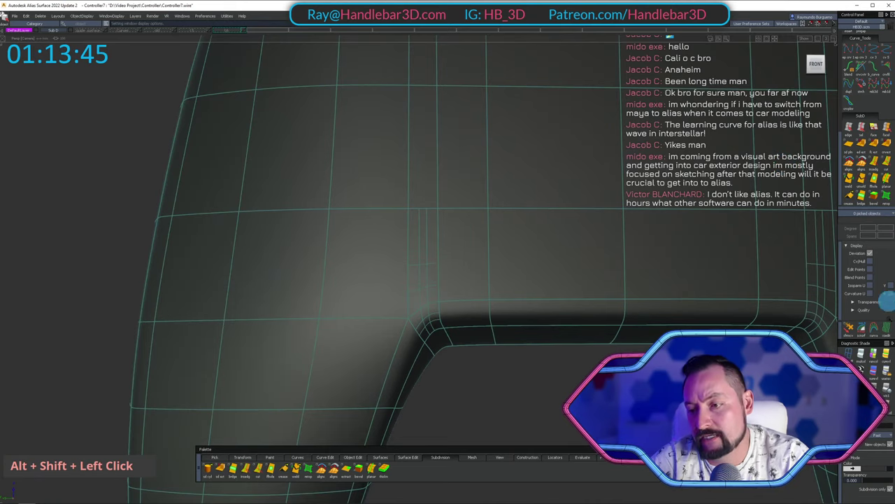
Switch to the faceted control cage display and examine the edge loops running into the grip's inner corner.
left_click(889, 407)
right_click_drag(475, 301, 458, 315, "alt+shift")
left_click_drag(458, 315, 455, 336, "alt+shift")
left_click(456, 335, "ctrl+shift")
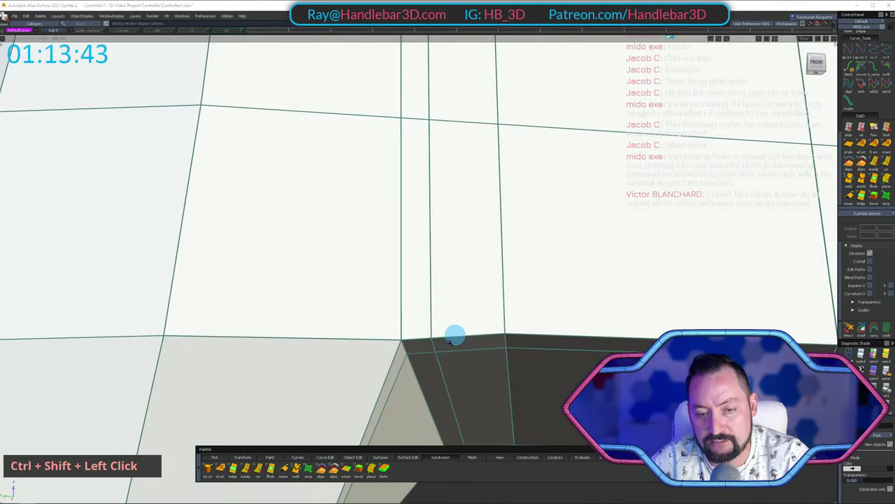
right_click_drag(456, 336, 420, 314, "alt+shift")
middle_click_drag(420, 314, 380, 254, "alt+shift")
right_click_drag(380, 254, 347, 284, "alt+shift")
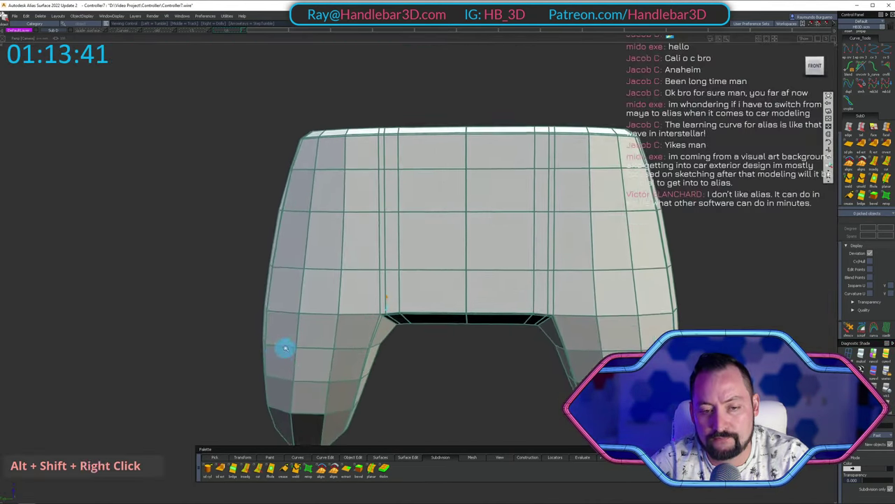
left_click_drag(285, 348, 342, 298, "alt+shift")
middle_click_drag(342, 298, 382, 300, "alt+shift")
left_click_drag(382, 300, 418, 315, "alt+shift")
Pick the body to display its control vertices and examine the cage's vertical loops from the front and above.
left_click(455, 336, "ctrl+shift")
right_click_drag(418, 315, 441, 302, "alt+shift")
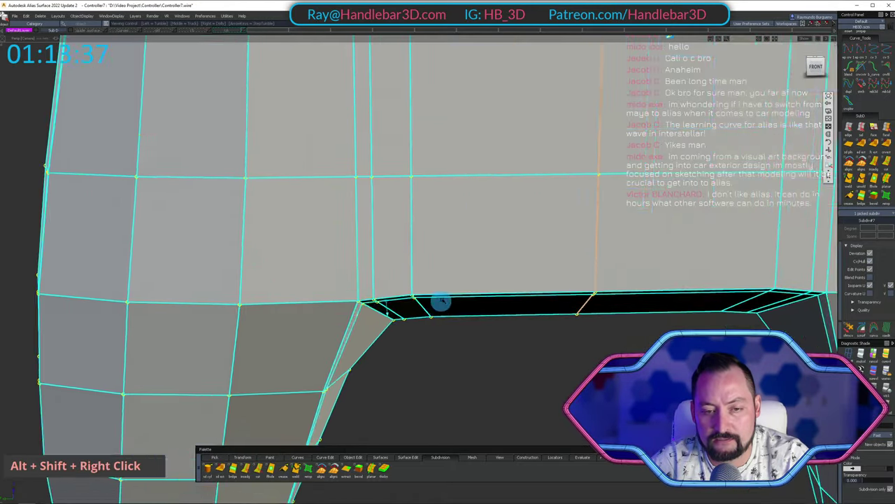
left_click_drag(441, 302, 480, 278, "alt+shift")
left_click(466, 229, "ctrl+shift")
right_click_drag(467, 228, 417, 246, "alt+shift")
left_click_drag(417, 246, 399, 192, "alt+shift")
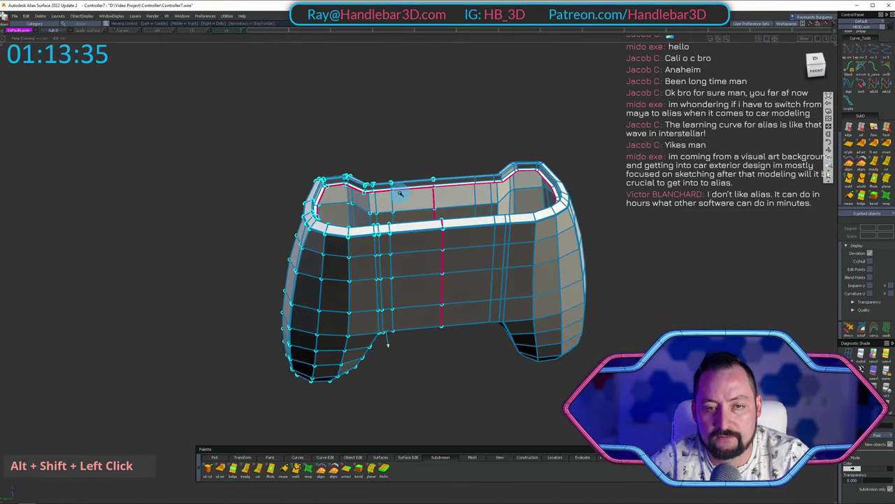
right_click_drag(399, 193, 417, 217, "alt+shift")
left_click_drag(417, 217, 390, 256, "alt+shift")
right_click_drag(390, 256, 411, 253, "alt+shift")
left_click_drag(411, 254, 352, 242, "alt+shift")
middle_click_drag(352, 242, 403, 293, "alt+shift")
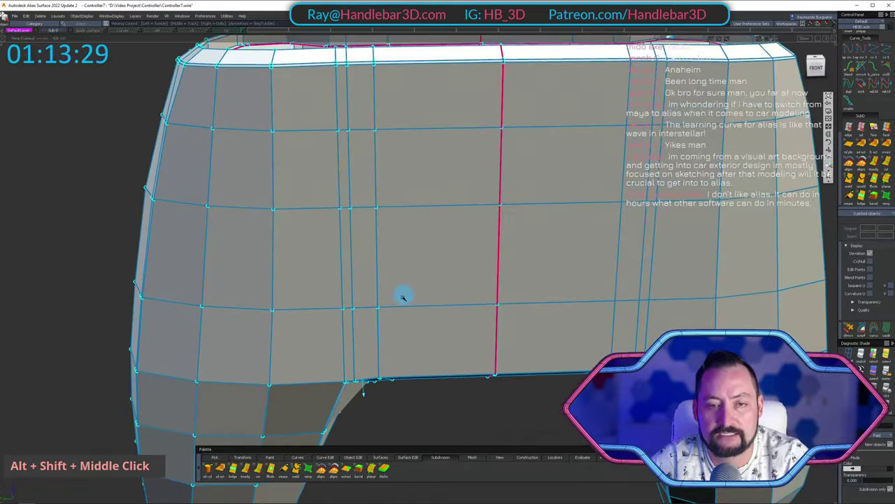
left_click_drag(404, 293, 383, 350, "alt+shift")
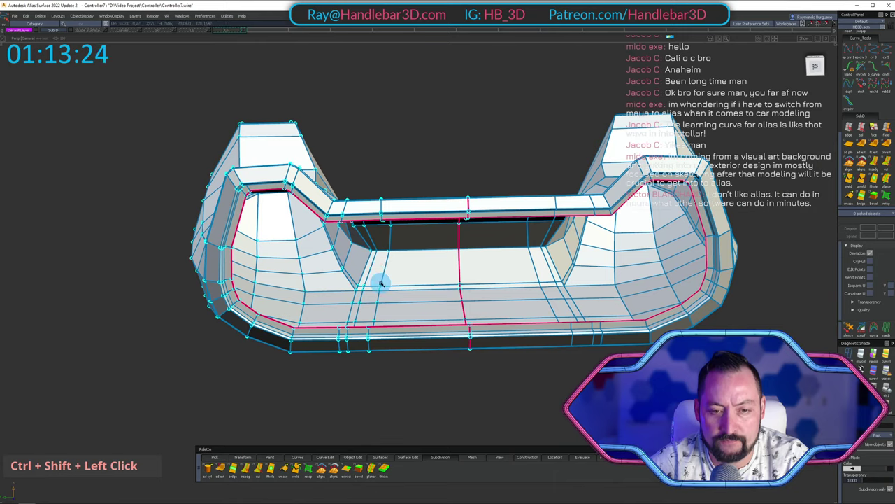
Move the front wall's vertical vertex loop farthest from the grip toward the middle of the body.
double_click(380, 291, "ctrl+shift")
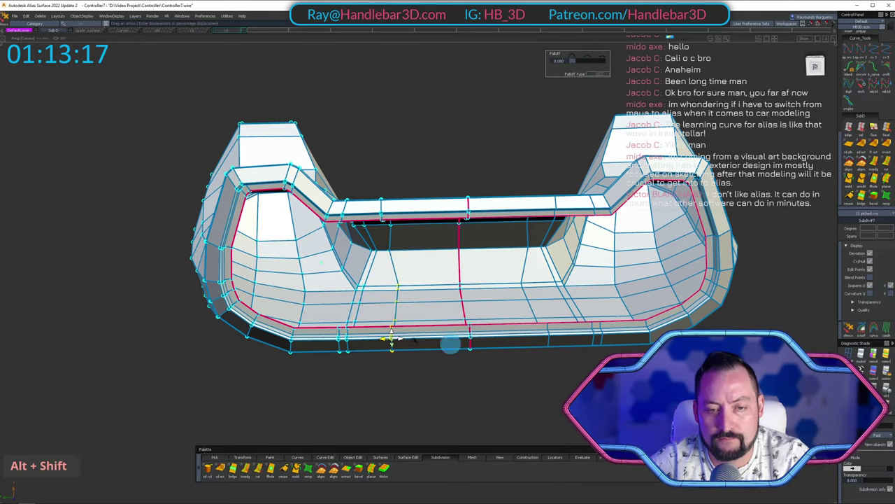
middle_click_drag(392, 339, 420, 368, "alt+shift")
mouse_move(419, 368)
left_mouse_down("alt+shift")
mouse_move(406, 366)
mouse_move(418, 374)
left_mouse_up("alt+shift")
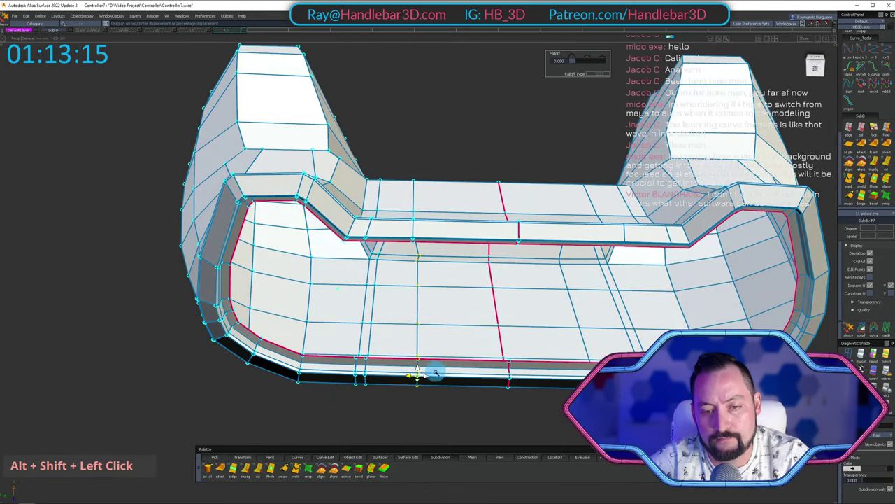
middle_click_drag(488, 384, 482, 356, "alt+shift")
left_click_drag(482, 356, 450, 273, "alt+shift")
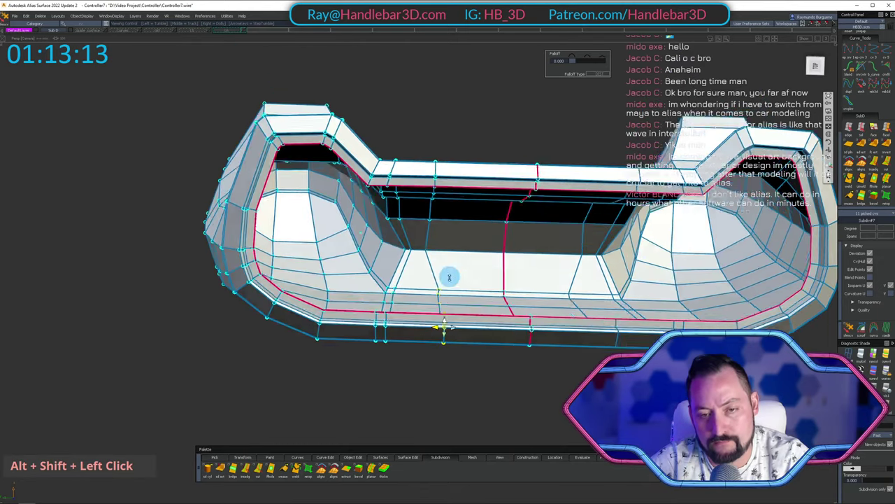
Shift the matching control vertex on the cavity floor's rear edge toward the middle to follow the moved loop.
right_click_drag(450, 273, 402, 240, "alt+shift")
double_click(428, 252, "ctrl+shift")
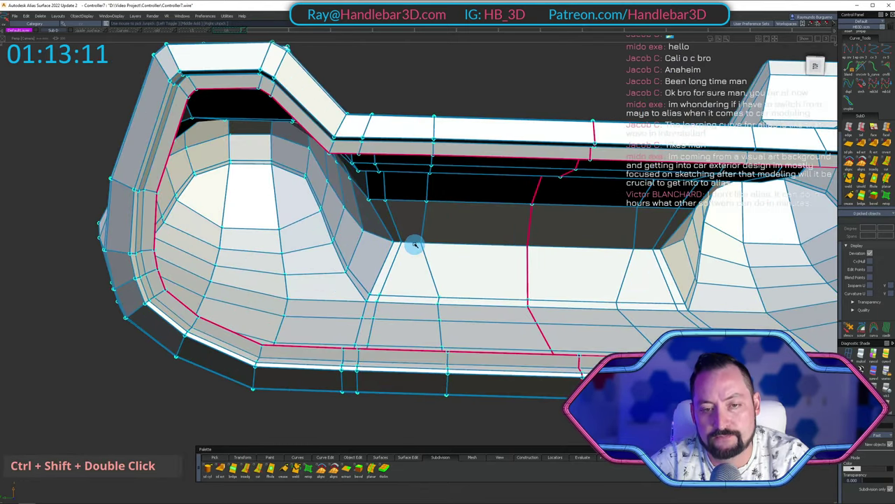
key("z")
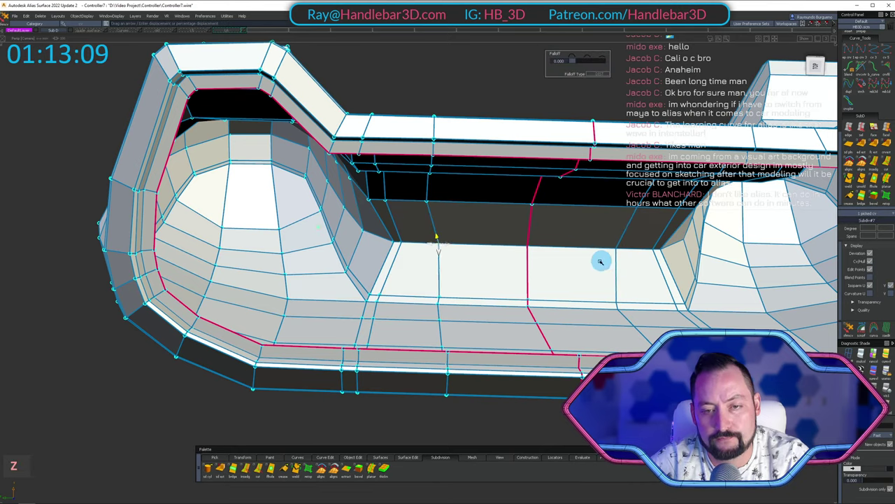
Move the middle of the three vertical vertex loops on the front wall toward the centre of the body.
middle_click_drag(600, 261, 434, 308, "alt+shift")
double_click(446, 279, "ctrl+shift")
left_click(402, 325, "ctrl+shift")
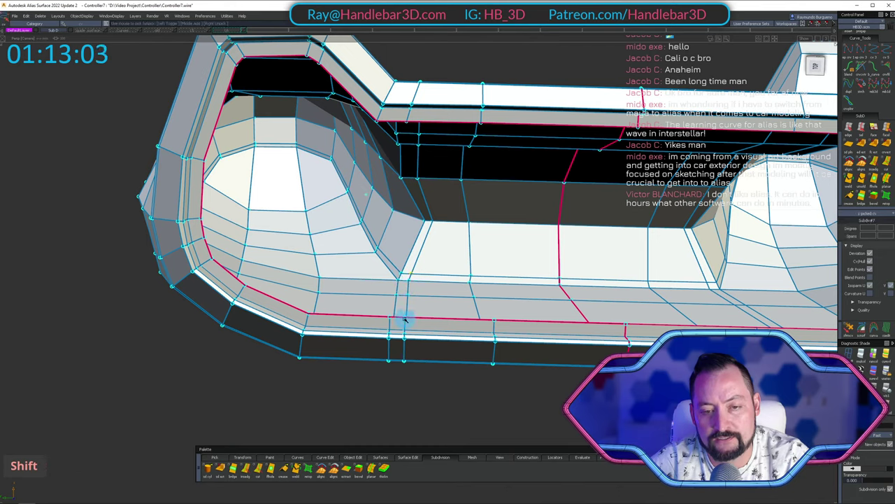
key("z")
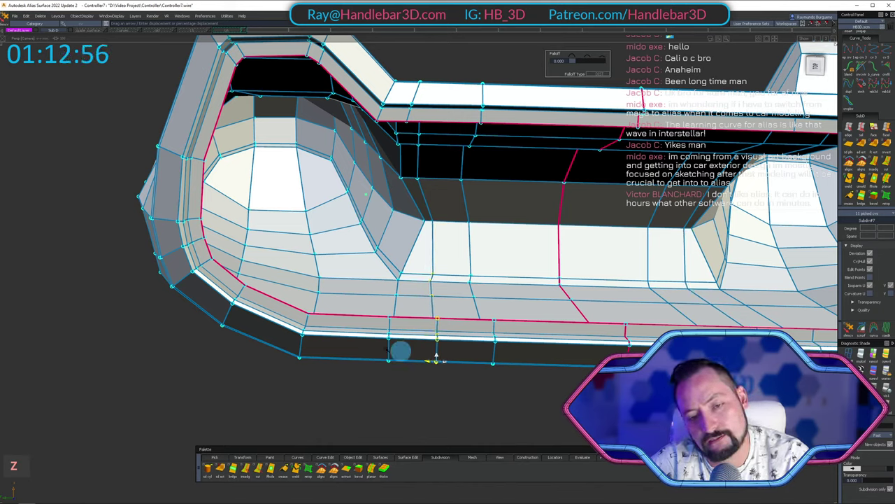
Move the grip-side vertex loop slightly toward the grip, and shift the middle loop's vertex on the cavity floor edge toward the centre.
left_click(368, 337, "ctrl+shift")
key("z")
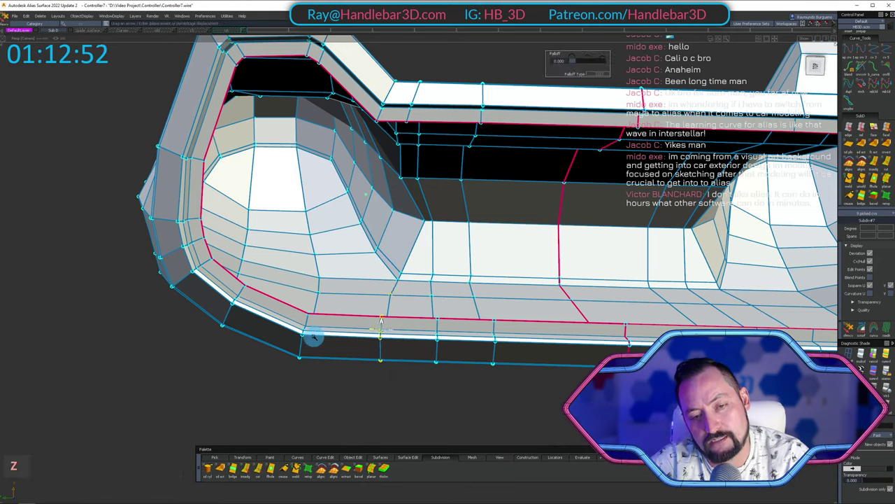
double_click(430, 265, "ctrl+shift")
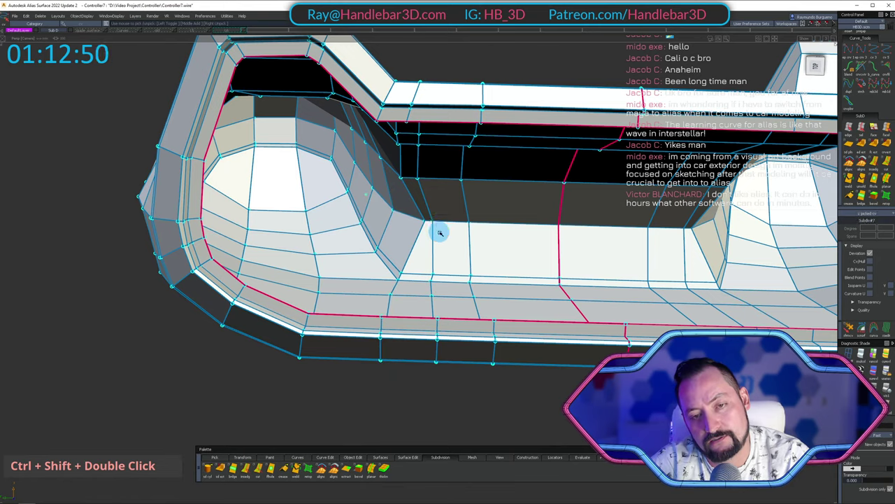
key("z")
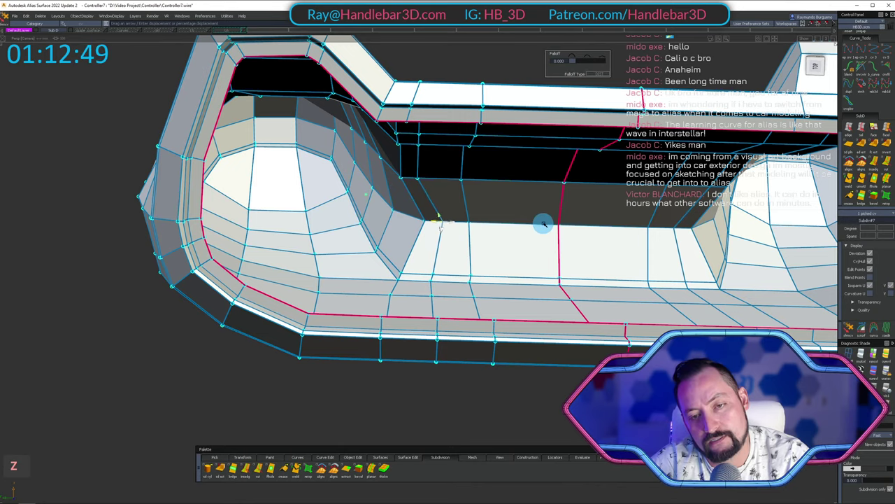
Clear the vertex selection, return to the smooth display and view the body from the back without its wireframe.
double_click(531, 248, "ctrl+shift")
right_click_drag(531, 248, 485, 246, "alt+shift")
left_click_drag(485, 246, 387, 226, "alt+shift")
left_click_drag(506, 103, 490, 232, "alt+shift")
key("h")
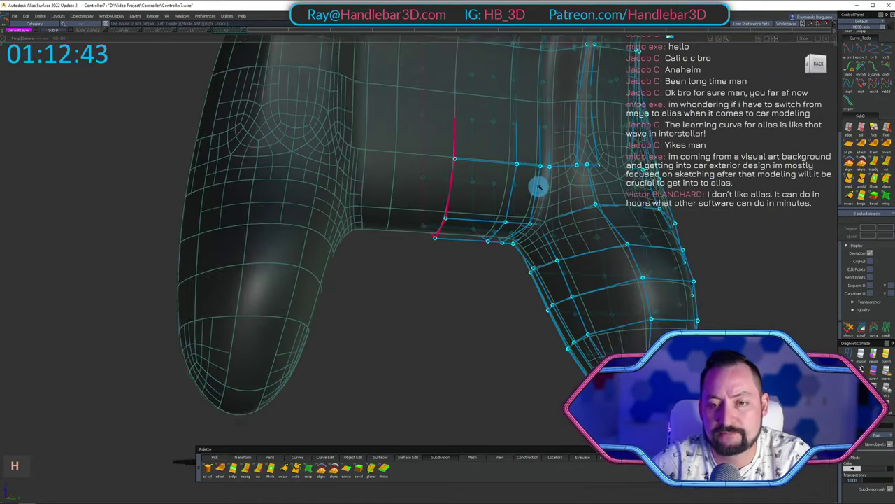
right_click_drag(538, 186, 468, 214, "ctrl+shift")
left_click_drag(468, 214, 449, 179, "alt+shift")
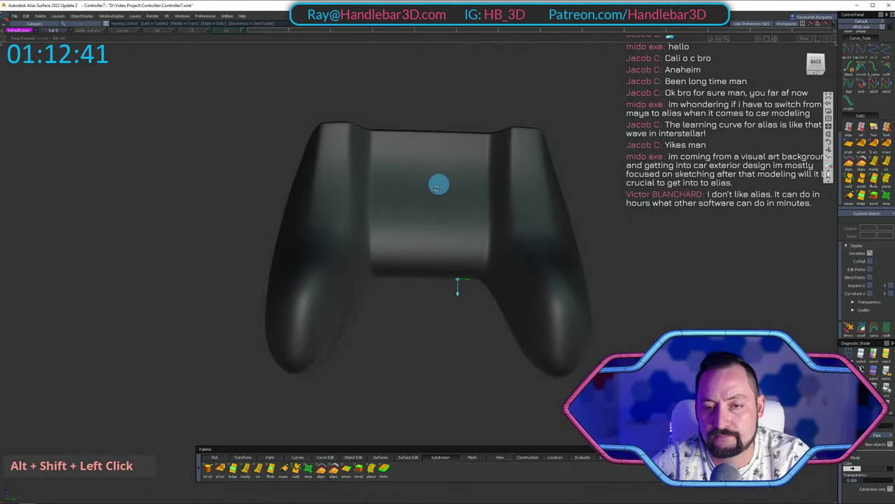
Examine the smooth body from several angles with the control cage and wireframe toggled on and off.
left_click_drag(529, 188, 479, 285, "alt+shift")
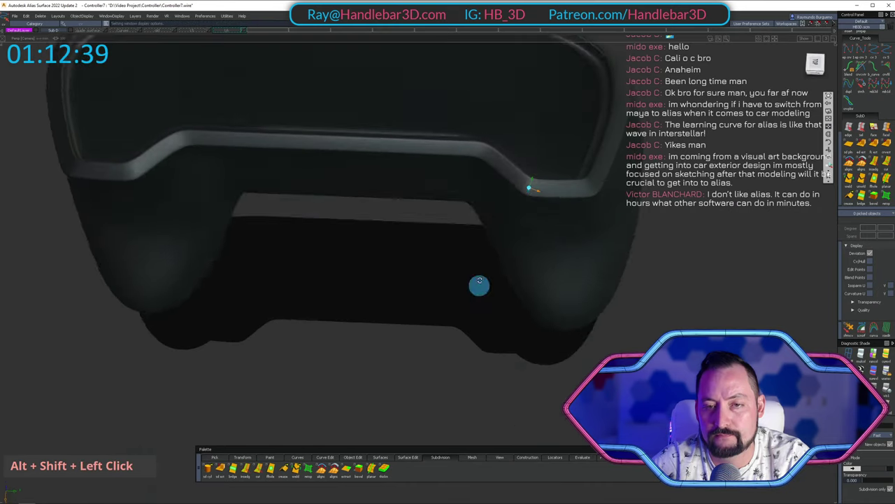
right_click_drag(479, 284, 509, 194, "ctrl+shift")
middle_click_drag(510, 194, 506, 212, "alt+shift")
mouse_move(506, 212)
left_mouse_down("alt+shift")
mouse_move(427, 315)
mouse_move(749, 284)
mouse_move(616, 266)
left_mouse_up("alt+shift")
middle_click_drag(616, 266, 494, 240, "alt+shift")
right_click_drag(494, 240, 448, 224, "ctrl+shift")
mouse_move(448, 224)
left_mouse_down("alt+shift")
mouse_move(457, 182)
mouse_move(438, 242)
left_mouse_up("alt+shift")
middle_click_drag(438, 242, 385, 258, "alt+shift")
left_click_drag(385, 258, 477, 111, "alt+shift")
middle_click_drag(478, 112, 474, 228, "alt+shift")
right_click_drag(474, 228, 401, 205, "ctrl+shift")
left_click_drag(401, 206, 406, 232, "alt+shift")
middle_click_drag(406, 232, 378, 162, "alt+shift")
left_click_drag(417, 148, 350, 191, "alt+shift")
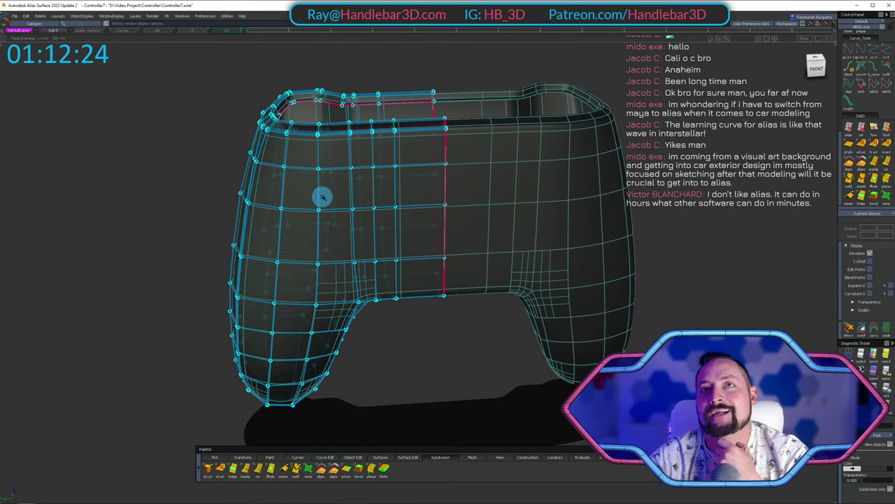
Examine the loop spacing of the control cage over the smooth body from the front, the grip side and above.
right_click_drag(365, 163, 802, 77, "alt+shift")
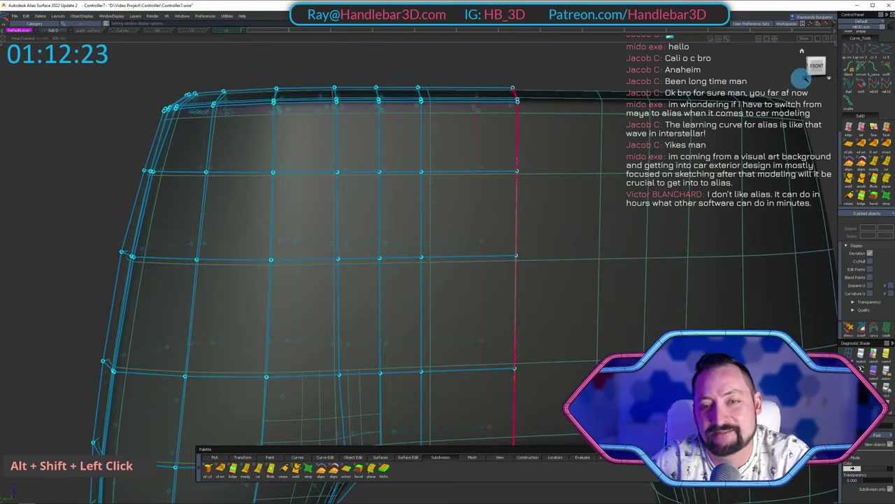
middle_click_drag(359, 100, 312, 158, "alt+shift")
left_click_drag(311, 158, 246, 286, "alt+shift")
right_click(274, 188, "ctrl+shift")
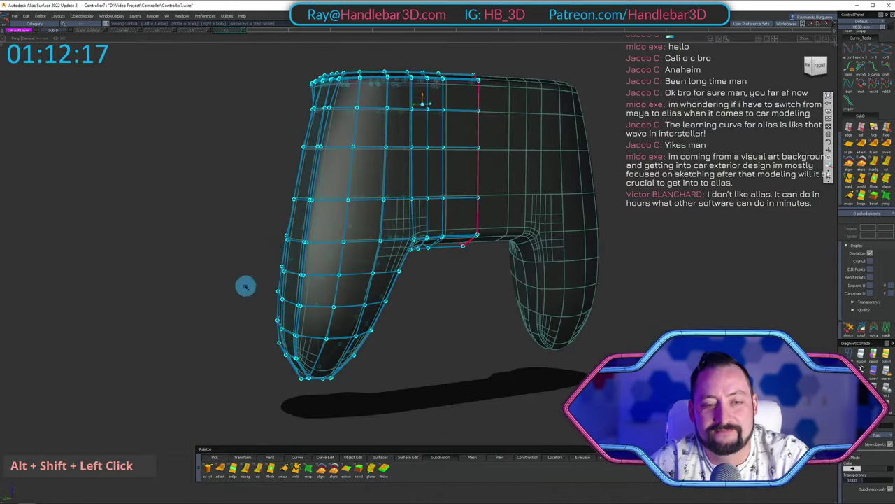
left_click_drag(282, 264, 310, 286, "alt+shift")
right_click(341, 169, "ctrl+shift")
middle_click_drag(310, 286, 283, 290, "alt+shift")
left_click_drag(283, 290, 375, 302, "alt+shift")
left_click(376, 301, "ctrl+shift")
right_click_drag(396, 162, 364, 187, "alt+shift")
left_click_drag(363, 187, 317, 381, "alt+shift")
left_click_drag(345, 68, 463, 128, "alt+shift")
right_click(467, 128, "ctrl+shift")
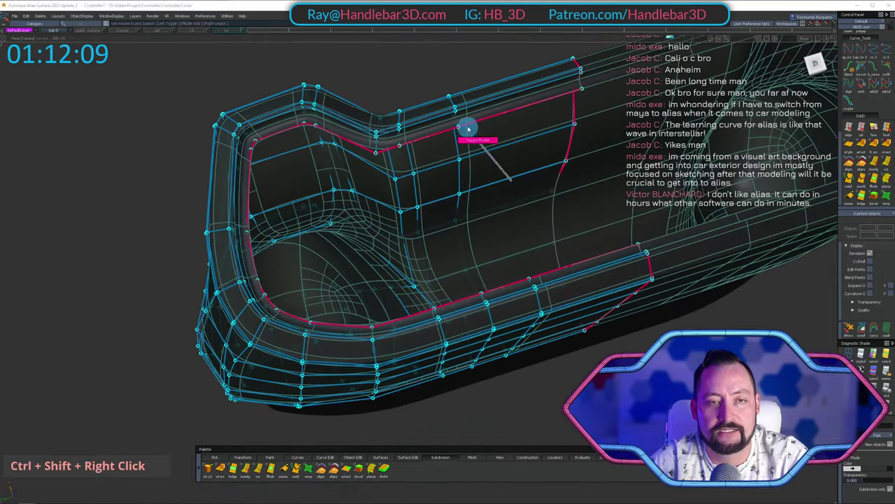
Examine the smooth body without wireframe from above, the front and the right side, including the grip's profile.
middle_click_drag(399, 169, 426, 245, "alt+shift")
right_click_drag(426, 243, 400, 240, "alt+shift")
middle_click_drag(399, 240, 380, 210, "alt+shift")
right_click_drag(380, 209, 325, 226, "alt+shift")
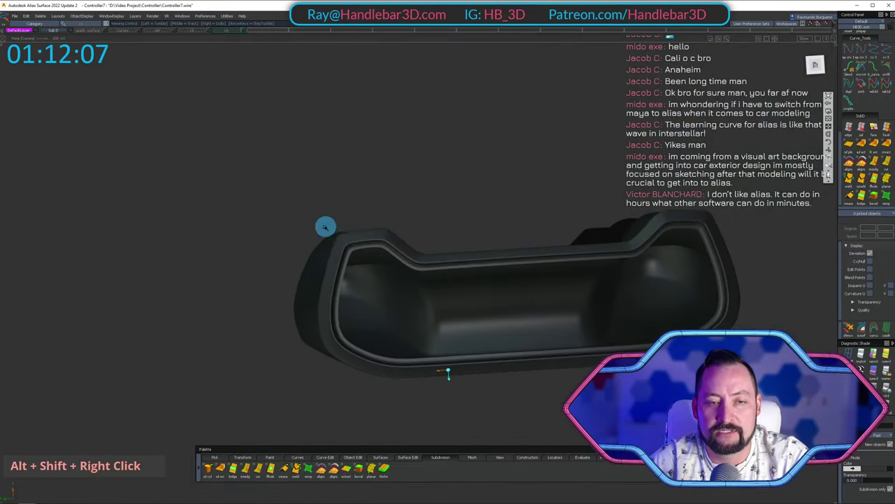
left_click_drag(397, 265, 457, 154, "alt+shift")
right_click_drag(458, 154, 539, 154, "alt+shift")
middle_click_drag(539, 154, 308, 177, "alt+shift")
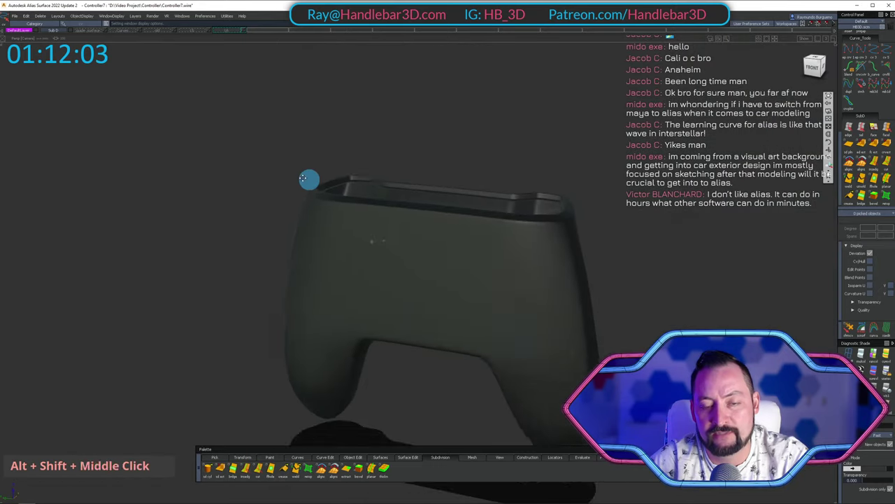
left_click_drag(308, 177, 730, 183, "alt+shift")
middle_click_drag(756, 242, 408, 220, "alt+shift")
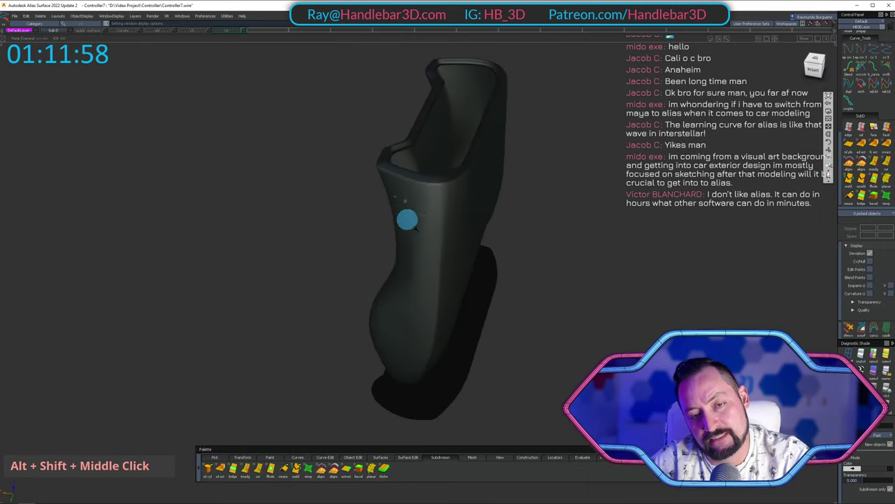
right_click_drag(408, 220, 443, 200, "alt+shift")
left_click_drag(444, 200, 553, 140, "alt+shift")
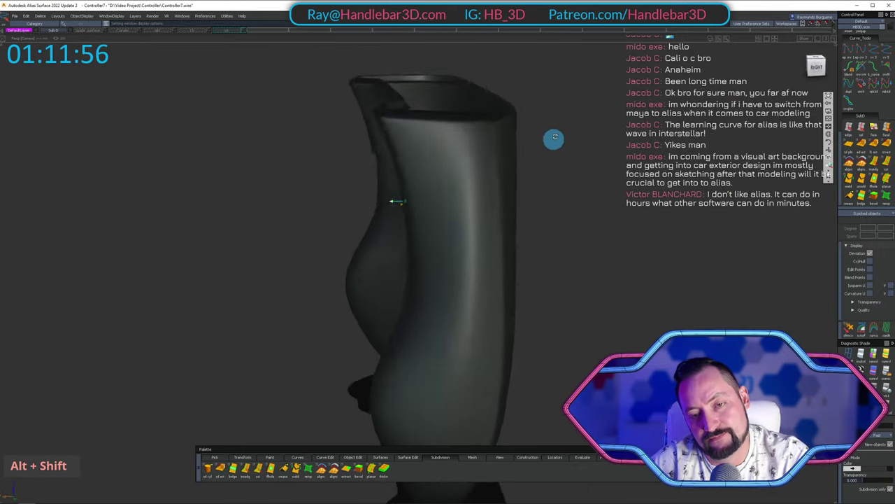
middle_click_drag(553, 139, 323, 170, "alt+shift")
left_click_drag(323, 170, 292, 192, "alt+shift")
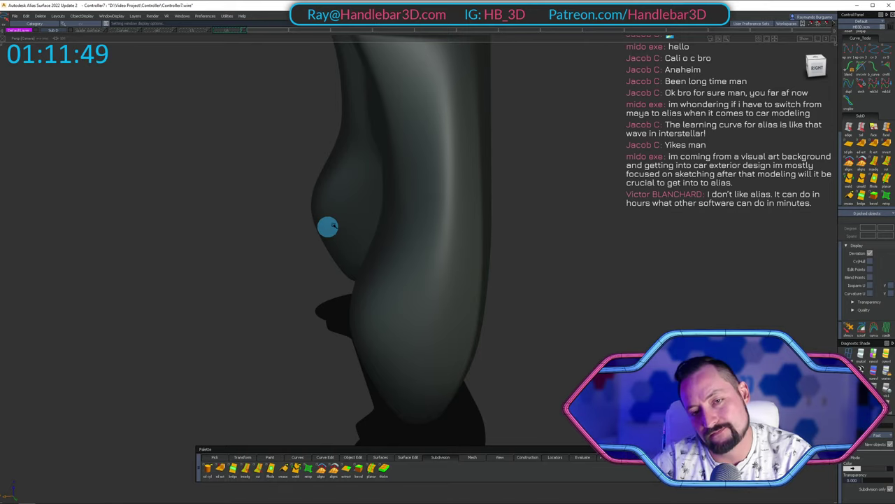
Examine the body from the side and front with the control vertices shown and hidden over the smooth surface.
left_click_drag(327, 226, 166, 191, "alt+shift")
right_click(390, 203, "ctrl+shift")
left_click_drag(392, 203, 532, 165, "alt+shift")
left_click(361, 114, "ctrl+shift")
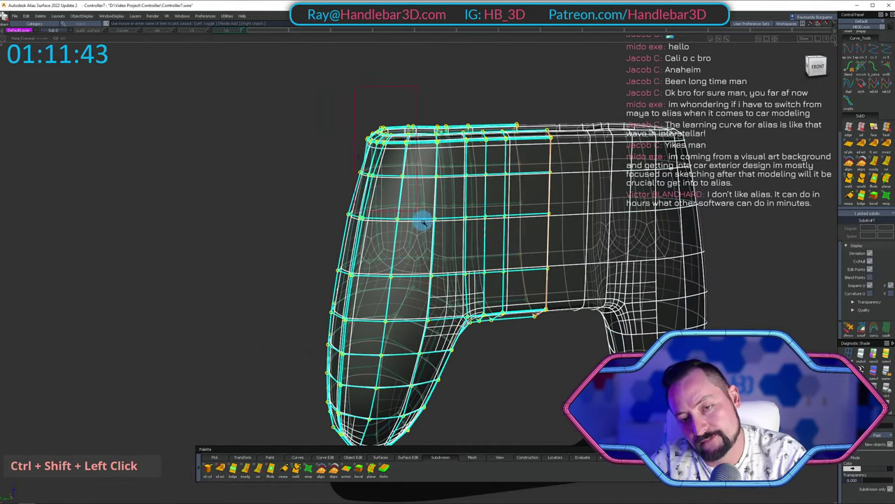
double_click(496, 158, "ctrl+shift")
right_click_drag(510, 360, 545, 242, "alt+shift")
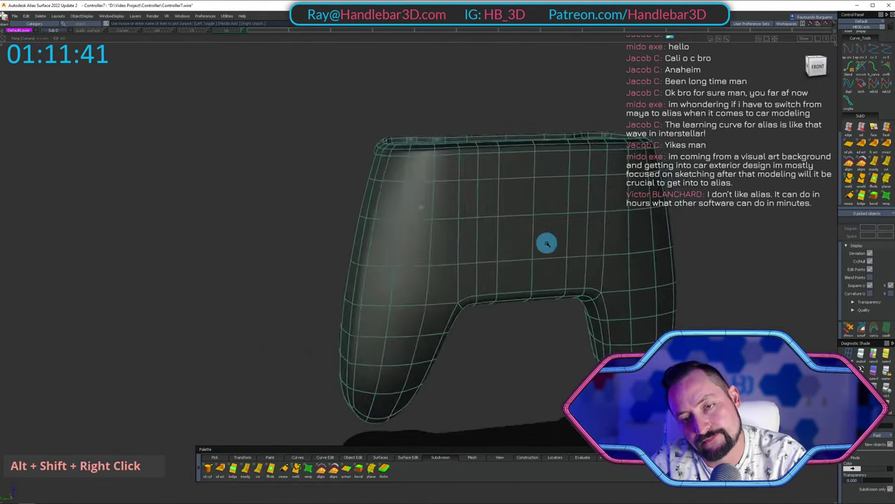
left_click_drag(545, 242, 552, 220, "alt+shift")
middle_click_drag(552, 219, 484, 229, "alt+shift")
left_click_drag(484, 230, 675, 159, "alt+shift")
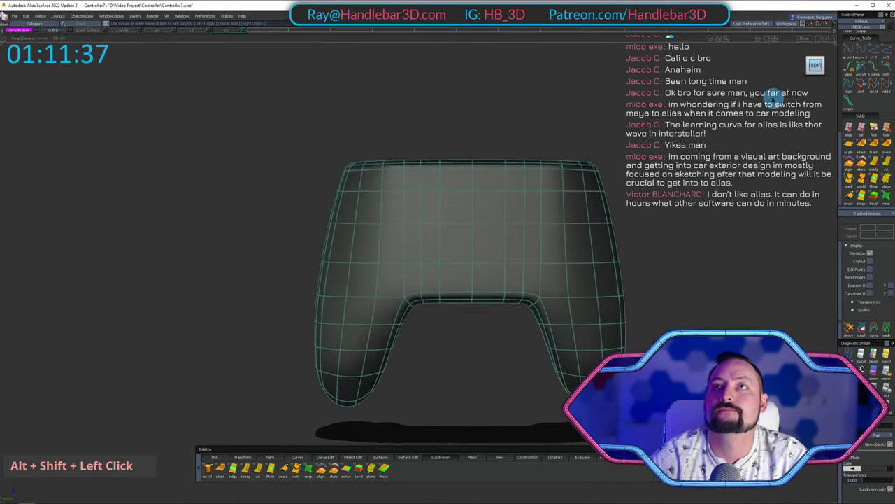
Switch to the faceted control cage display and examine the loops at the rim and front corner from several angles.
middle_click_drag(448, 181, 453, 184, "alt+shift")
right_click_drag(453, 184, 447, 210, "alt+shift")
middle_click_drag(448, 210, 484, 235, "alt+shift")
right_click_drag(484, 236, 476, 236, "alt+shift")
left_click_drag(475, 236, 349, 296, "alt+shift")
right_click_drag(349, 296, 401, 310, "alt+shift")
mouse_move(401, 310)
left_mouse_down("alt+shift")
mouse_move(420, 321)
mouse_move(682, 303)
mouse_move(350, 284)
mouse_move(313, 308)
mouse_move(70, 270)
mouse_move(66, 251)
mouse_move(209, 196)
mouse_move(531, 200)
mouse_move(597, 231)
mouse_move(366, 252)
mouse_move(399, 275)
mouse_move(350, 295)
mouse_move(321, 286)
mouse_move(380, 260)
left_mouse_up("alt+shift")
left_click(886, 405)
middle_click_drag(380, 260, 331, 339, "alt+shift")
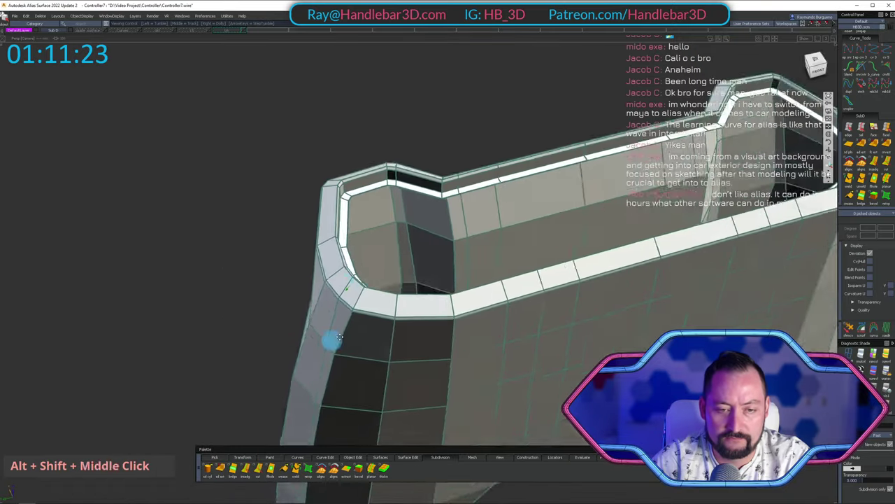
left_click_drag(331, 339, 372, 273, "alt+shift")
right_click_drag(372, 273, 434, 306, "alt+shift")
middle_click_drag(433, 305, 460, 276, "alt+shift")
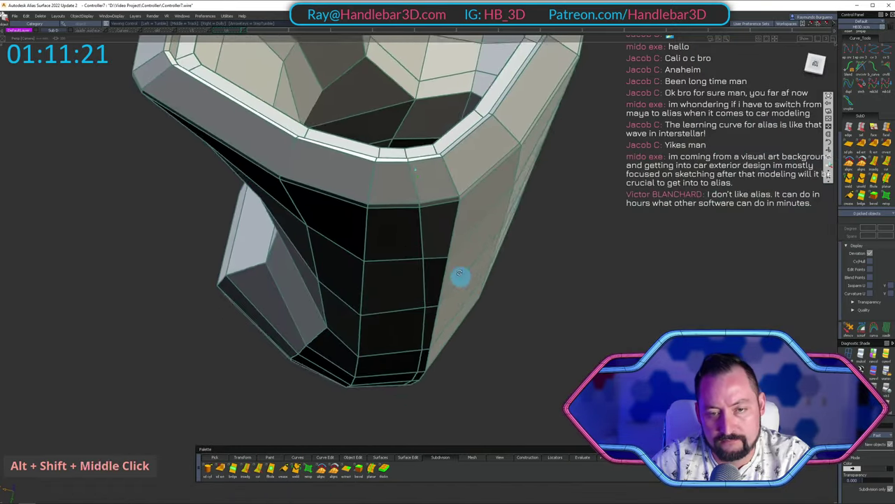
left_click_drag(459, 275, 242, 273, "alt+shift")
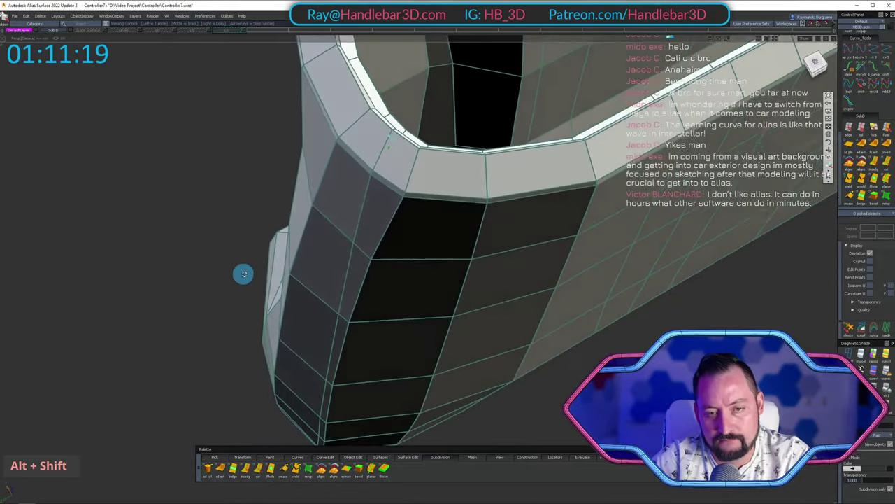
Display the body's control vertices and reposition the corner vertex one row below the outer rim.
left_click_drag(404, 226, 373, 263, "ctrl+shift")
left_click(360, 260, "ctrl+shift")
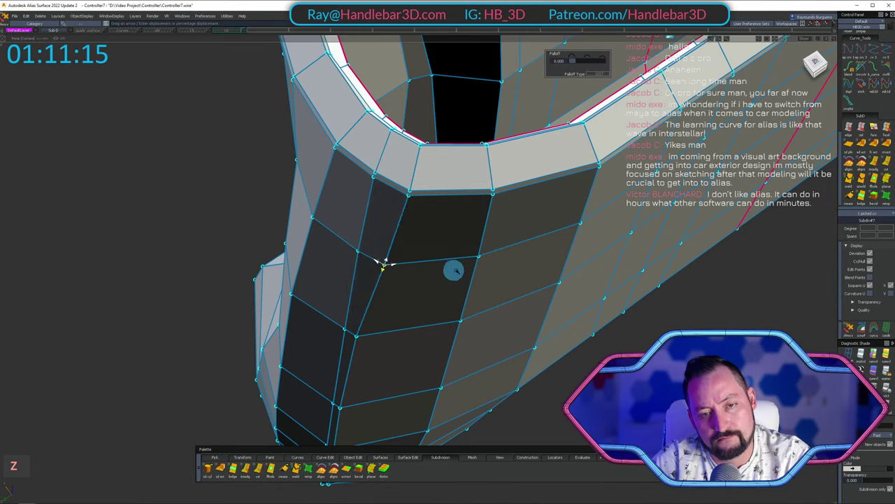
right_click_drag(454, 270, 448, 278, "alt+shift")
mouse_move(448, 278)
left_mouse_down("alt+shift")
mouse_move(359, 293)
mouse_move(396, 292)
left_mouse_up("alt+shift")
Space the vertical edge loops evenly across the front face between the grip and the centre line.
mouse_move(396, 291)
left_mouse_down("ctrl+shift")
mouse_move(408, 226)
mouse_move(512, 153)
mouse_move(417, 139)
mouse_move(434, 371)
mouse_move(424, 144)
mouse_move(81, 49)
left_mouse_up("ctrl+shift")
right_click_drag(81, 49, 319, 168, "alt+shift")
left_click_drag(320, 168, 508, 208, "alt+shift")
right_click_drag(508, 208, 500, 189, "alt+shift")
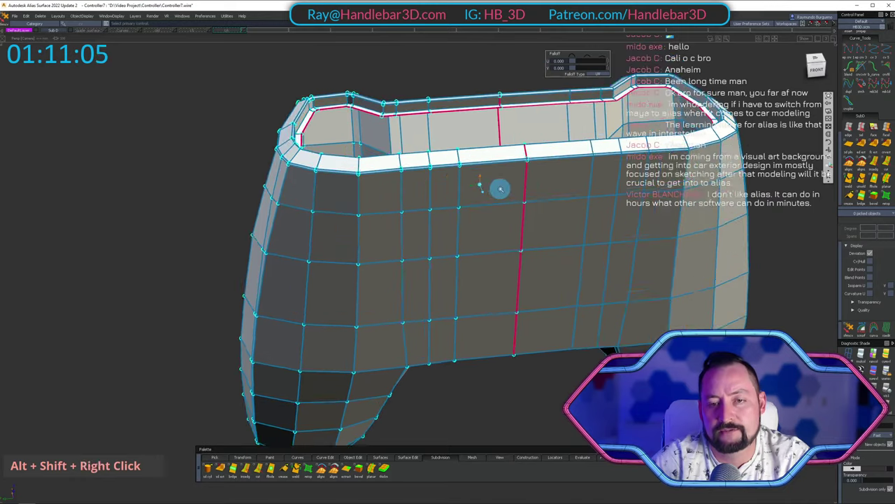
left_click_drag(499, 190, 456, 180, "alt+shift")
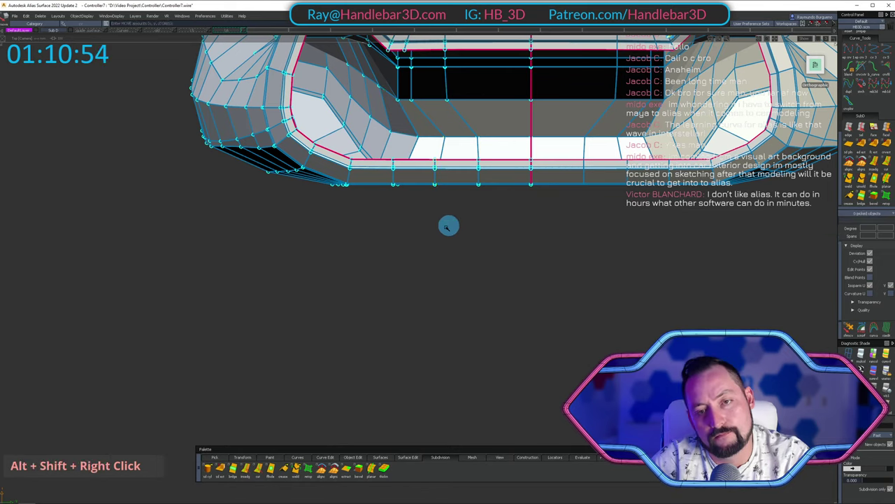
key("F8")
Examine the front loop spacing on the faceted cage and the resulting smooth body from the front and the side.
left_click_drag(448, 225, 406, 194, "alt+shift")
middle_click_drag(405, 193, 472, 177, "alt+shift")
right_click_drag(471, 178, 405, 183, "alt+shift")
left_click_drag(406, 183, 809, 191, "alt+shift")
left_click_drag(391, 225, 193, 174, "alt+shift")
middle_click_drag(194, 174, 226, 179, "alt+shift")
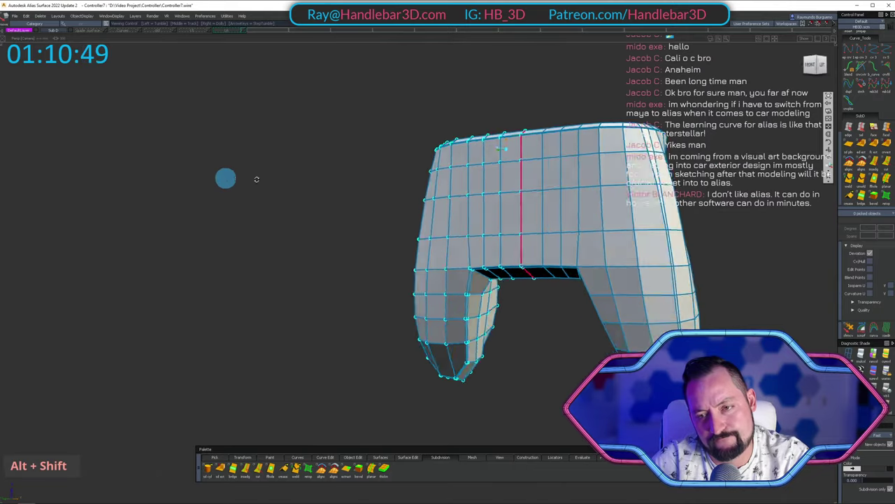
left_click_drag(225, 178, 534, 189, "alt+shift")
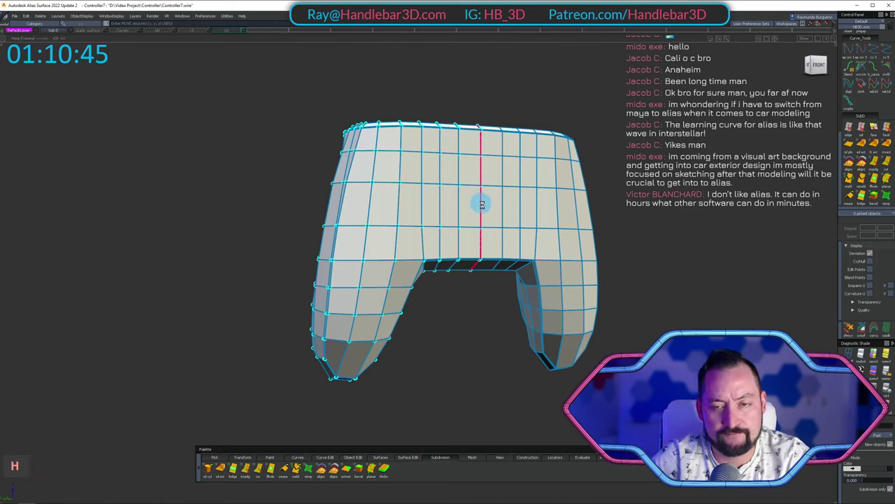
right_click_drag(481, 204, 511, 214, "ctrl+shift")
mouse_move(476, 192)
left_mouse_down("alt+shift")
mouse_move(390, 166)
mouse_move(412, 167)
mouse_move(393, 208)
left_mouse_up("alt+shift")
middle_click_drag(394, 208, 401, 213, "alt+shift")
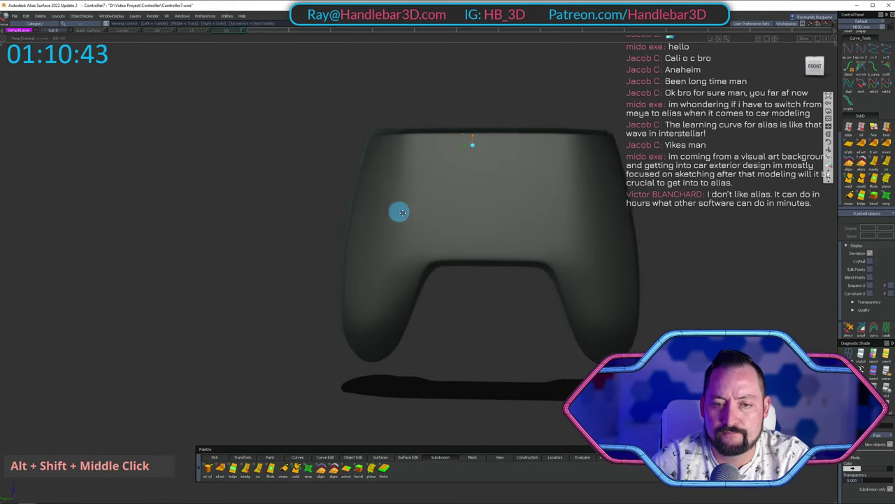
left_click_drag(399, 212, 538, 242, "alt+shift")
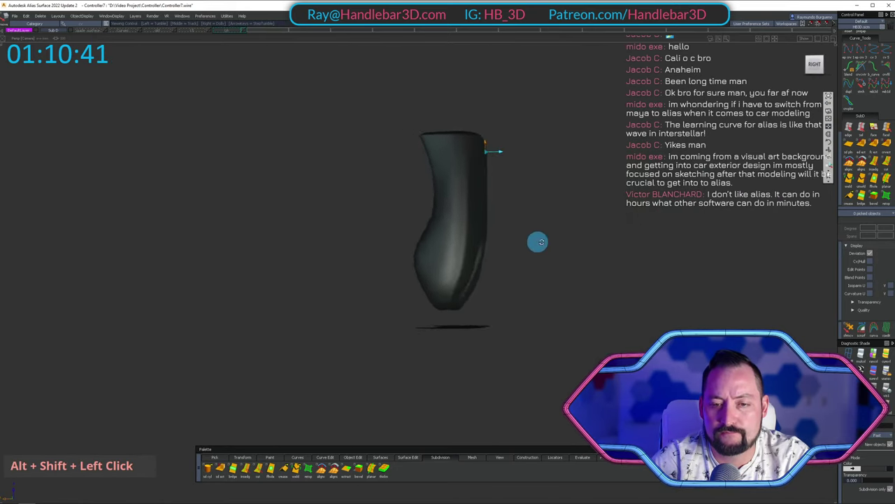
right_click_drag(334, 247, 432, 256, "alt+shift")
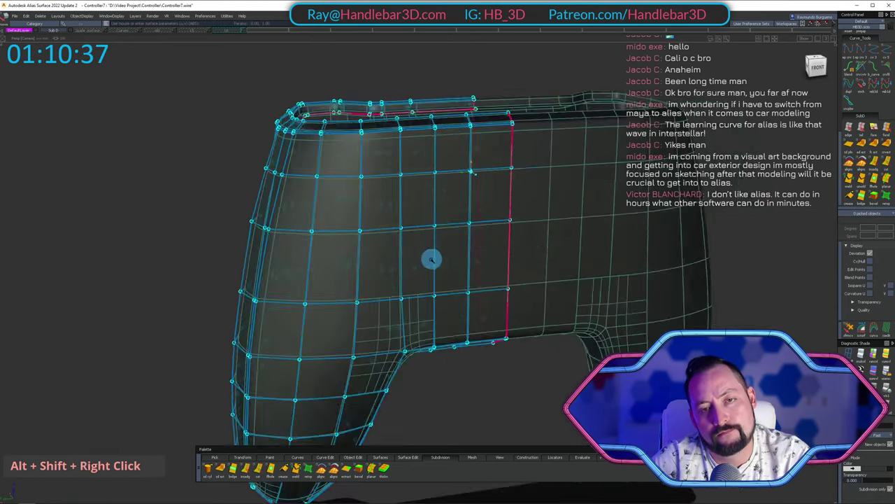
Pick the loop of faces around the cavity's inner rim and switch to the faceted cage display.
middle_click_drag(431, 256, 266, 272, "alt+shift")
left_click_drag(266, 272, 567, 152, "alt+shift")
middle_click_drag(568, 151, 525, 128, "alt+shift")
left_click_drag(525, 128, 656, 98, "alt+shift")
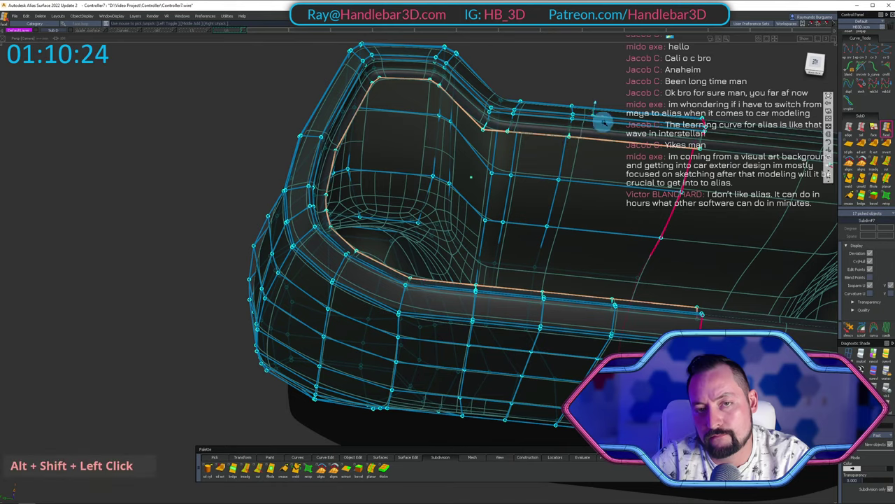
left_click_drag(603, 121, 615, 205, "alt+shift")
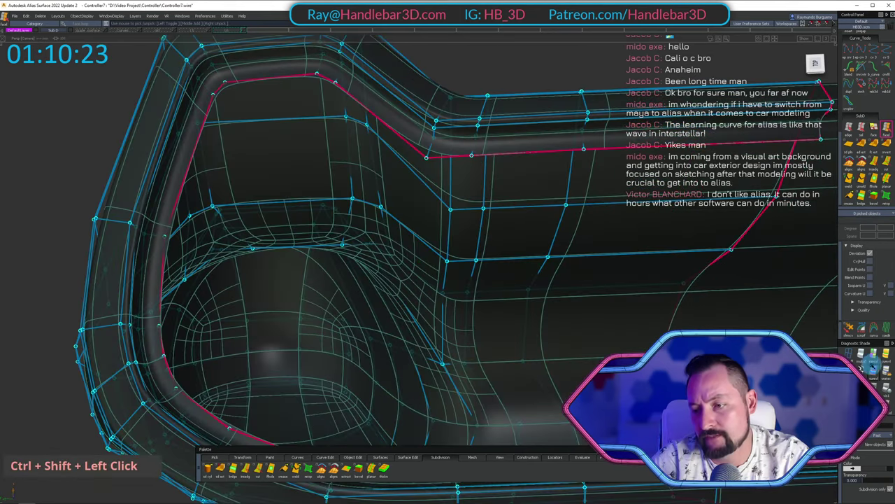
left_click(889, 409)
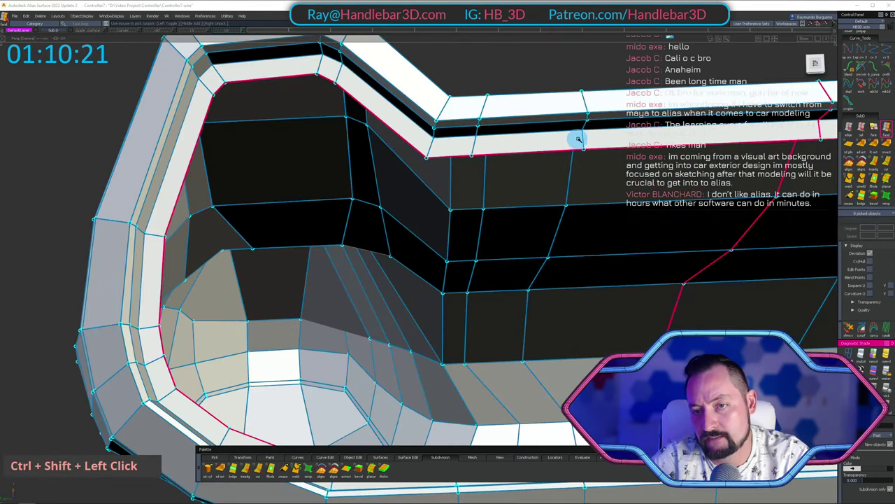
Extract the picked inner rim faces as a separate subdivision object, hide the control vertices and clear the selection.
left_click_drag(609, 144, 506, 90, "alt+shift")
middle_click_drag(506, 90, 444, 109, "alt+shift")
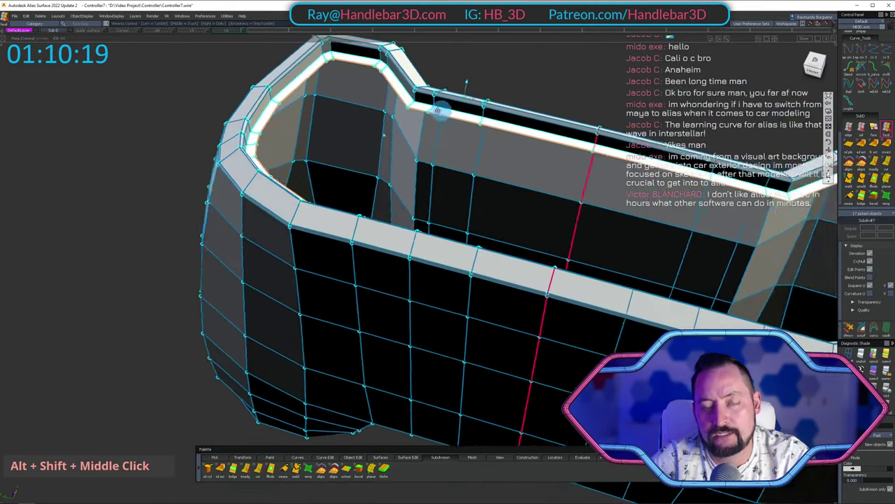
left_click_drag(444, 110, 448, 168, "alt+shift")
middle_click_drag(447, 168, 432, 161, "alt+shift")
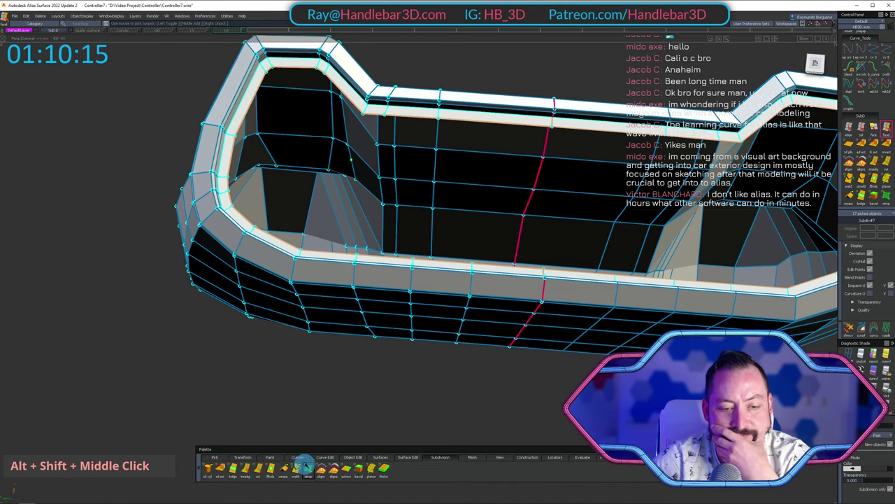
left_click(345, 473)
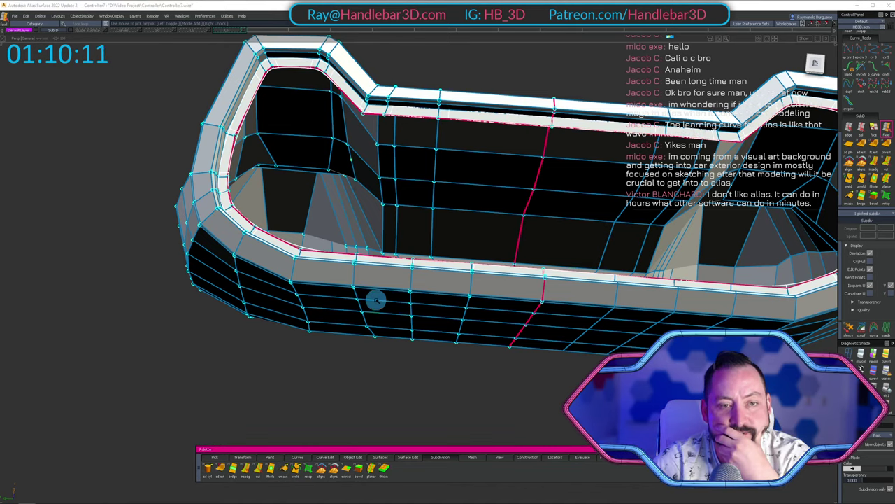
left_click_drag(441, 286, 456, 248, "alt+shift")
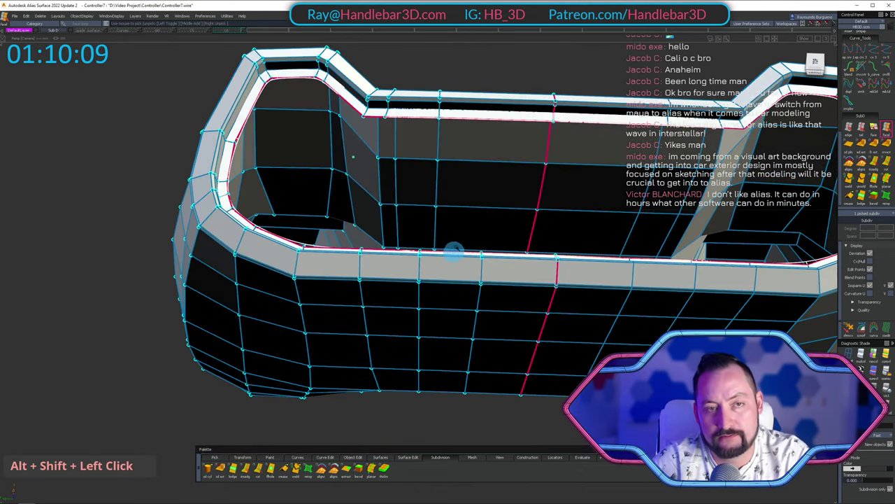
left_click(456, 79, "ctrl+shift")
right_click(436, 123, "ctrl+shift")
left_click(413, 54, "ctrl+shift")
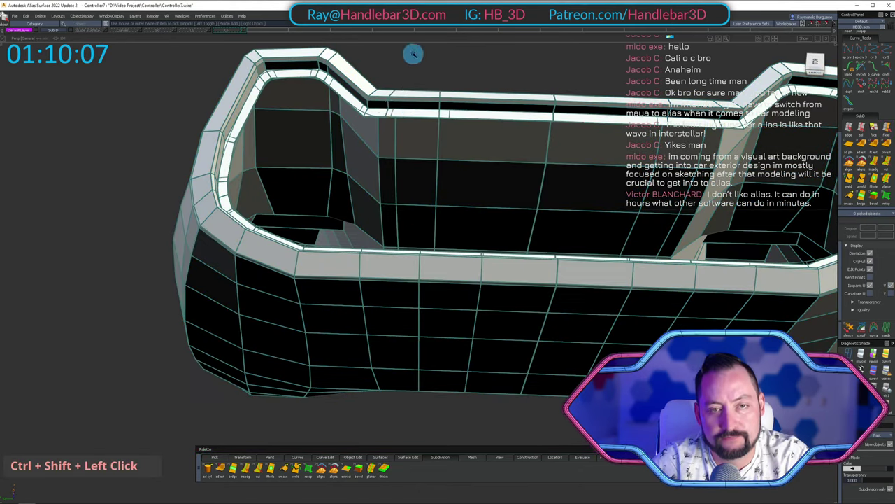
Pick the extracted rim strip, toggle its display against the body, clear the selection and save the model file.
double_click(376, 122)
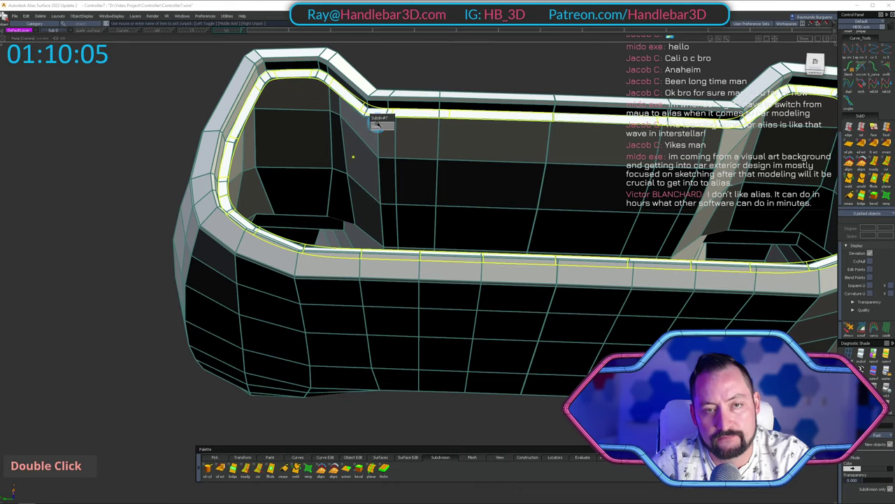
left_click_drag(348, 184, 478, 150, "alt+shift")
key("shift+h")
right_click(336, 242, "ctrl+shift")
key("shift+u")
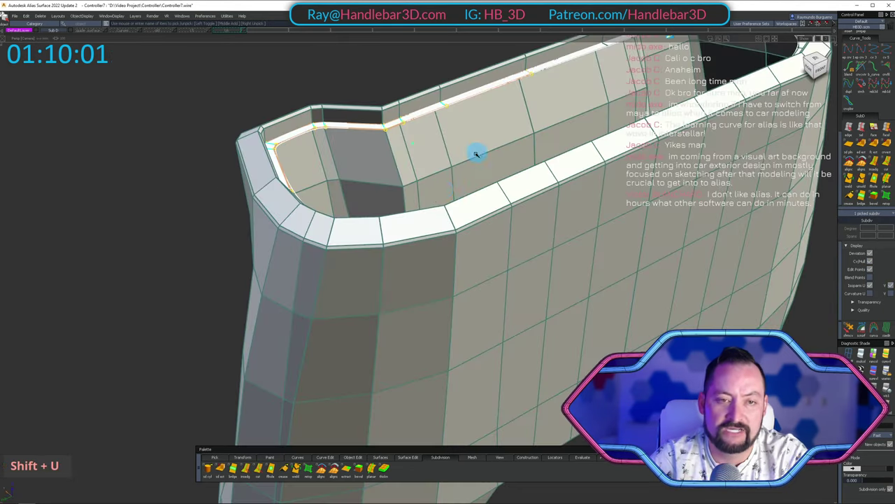
key("shift+h")
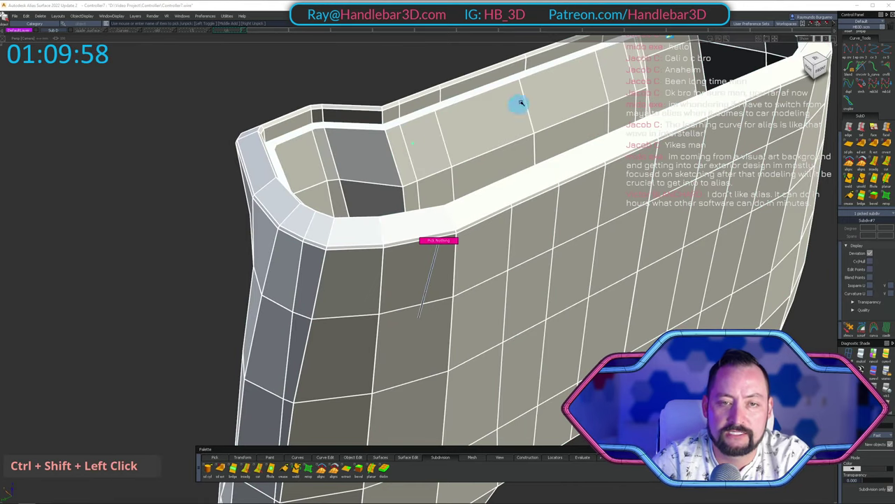
middle_click_drag(521, 104, 356, 161, "alt+shift")
left_click_drag(356, 161, 357, 270, "alt+shift")
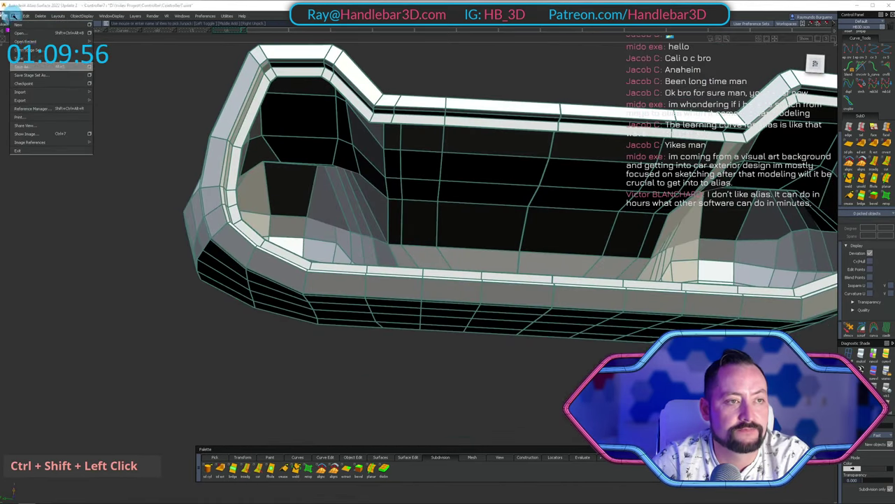
left_click(287, 94)
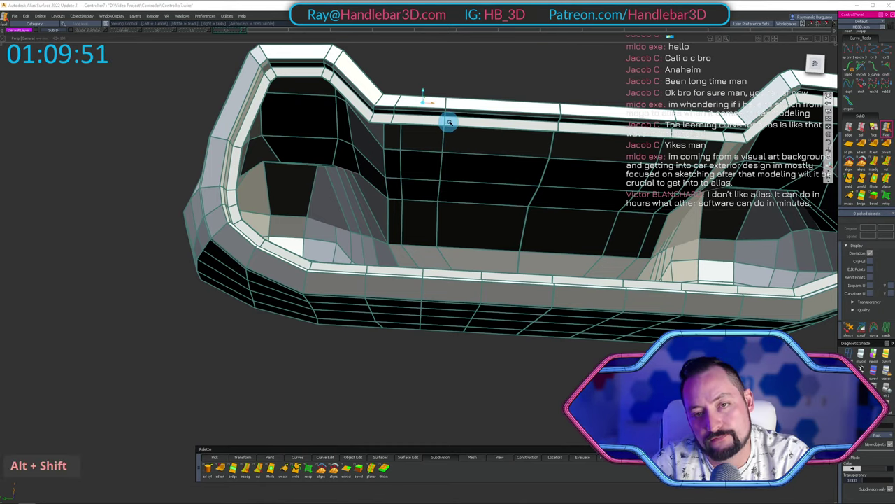
Pick the controller body and show its control vertices around the cavity rim.
left_click_drag(449, 123, 517, 123, "alt+shift")
right_click_drag(543, 100, 598, 86, "alt+shift")
left_click_drag(598, 85, 562, 75, "alt+shift")
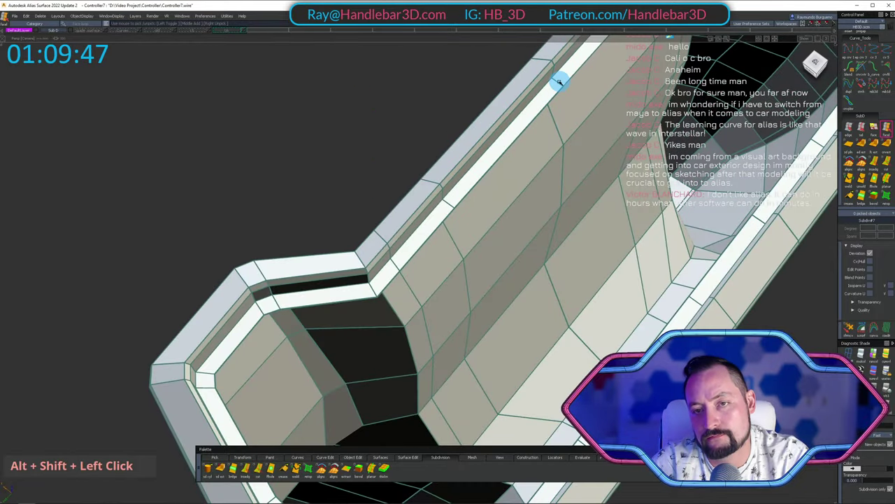
left_click_drag(465, 114, 464, 118, "ctrl+shift")
left_click(470, 171)
right_click_drag(517, 194, 516, 122, "ctrl+shift")
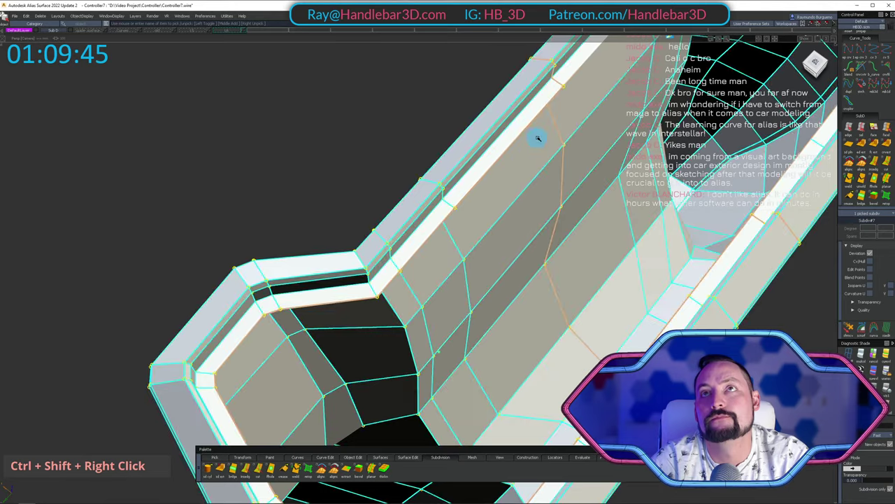
Pick the loop of faces along the cavity's inner rim on the body and delete it.
left_click_drag(538, 138, 483, 142, "alt+shift")
middle_click_drag(483, 142, 384, 157, "alt+shift")
left_click_drag(402, 143, 449, 96, "ctrl+shift")
right_click_drag(450, 94, 523, 109, "alt+shift")
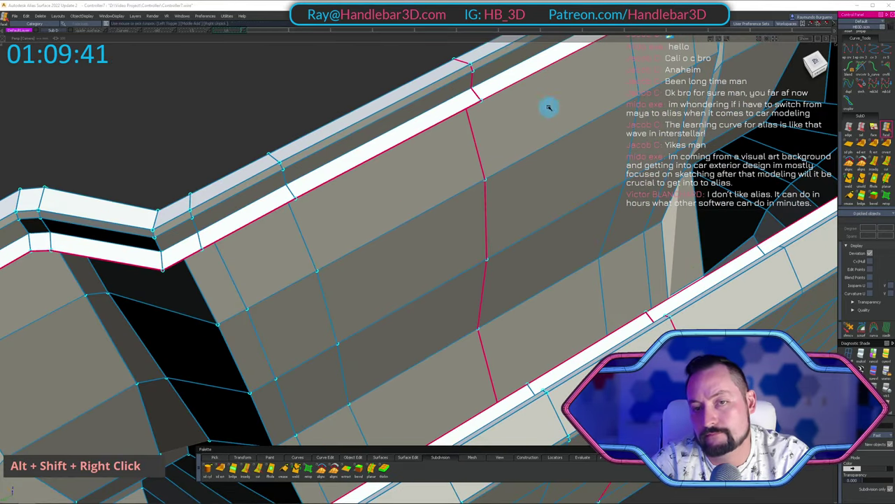
left_click(474, 92)
right_click_drag(524, 112, 426, 140, "alt+shift")
left_click_drag(426, 140, 392, 165, "alt+shift")
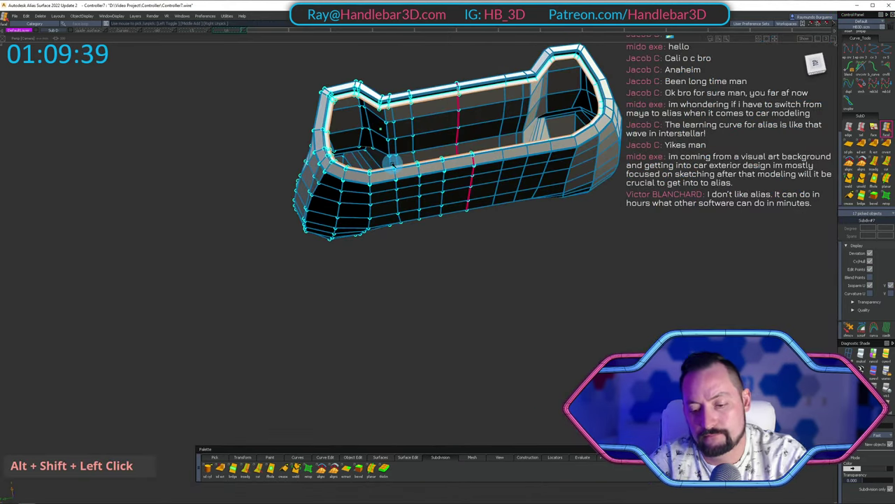
key("Delete")
key("Return")
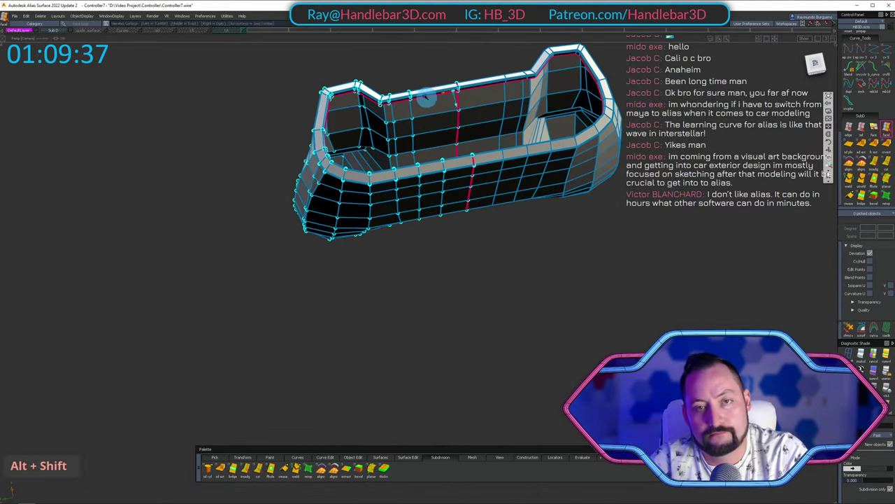
Return to the smooth display, hide the control vertices on the body and the rim strip, and clear the selection.
right_click_drag(426, 98, 443, 96, "alt+shift")
middle_click_drag(443, 96, 407, 154, "alt+shift")
left_click_drag(408, 154, 460, 61, "alt+shift")
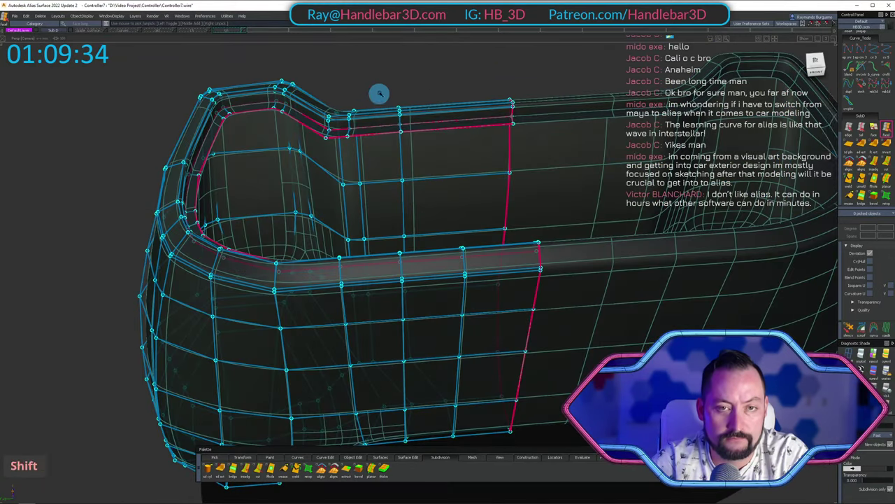
left_click_drag(367, 149, 382, 100, "ctrl+shift")
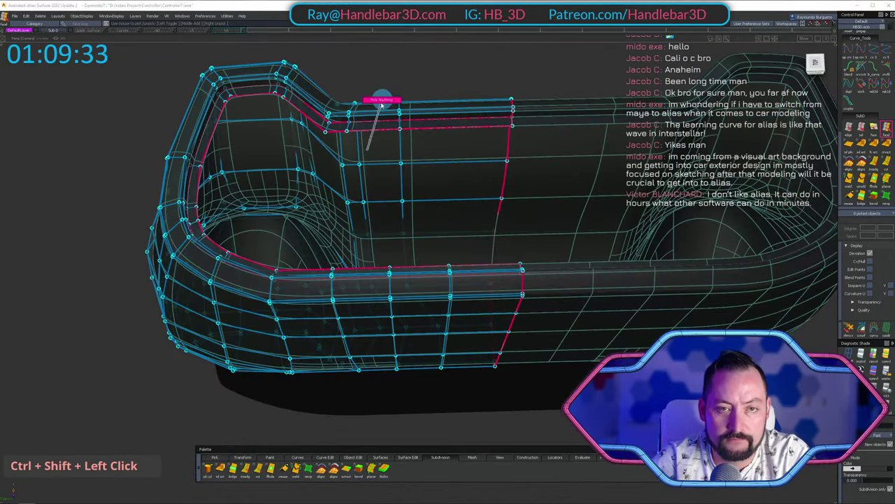
right_click_drag(405, 94, 401, 168, "ctrl+shift")
left_click_drag(380, 140, 384, 97, "ctrl+shift")
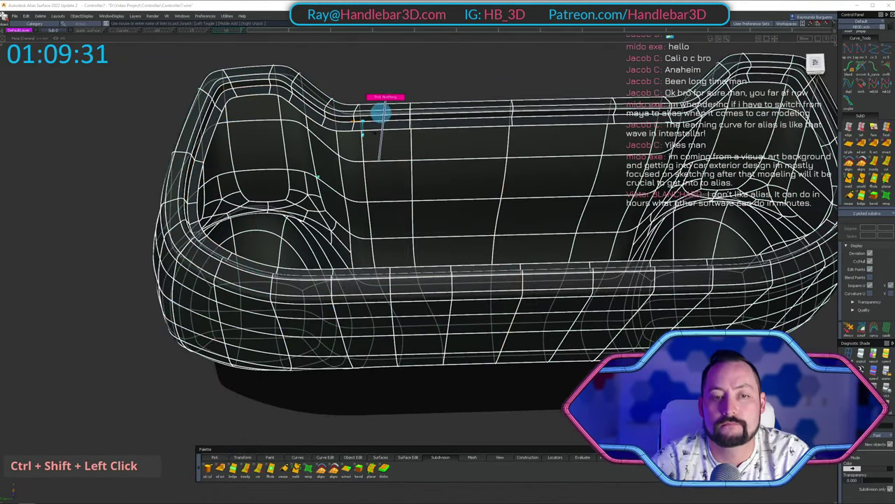
Pick the extracted rim strip, isolate it from the controller body, and clear the selection.
left_click(311, 271, "alt+shift")
right_click_drag(311, 271, 175, 216, "alt+shift")
left_click_drag(175, 216, 12, 166, "alt+shift")
right_click_drag(13, 166, 389, 164, "alt+shift")
left_click_drag(390, 164, 236, 259, "alt+shift")
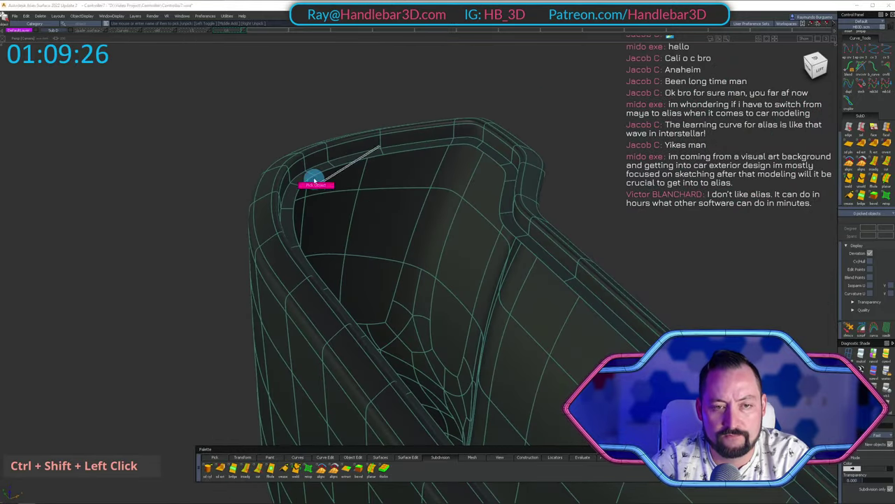
left_click_drag(254, 171, 370, 196, "alt+shift")
mouse_move(370, 195)
left_mouse_down("ctrl+shift")
mouse_move(434, 123)
mouse_move(429, 161)
mouse_move(477, 115)
left_mouse_up("ctrl+shift")
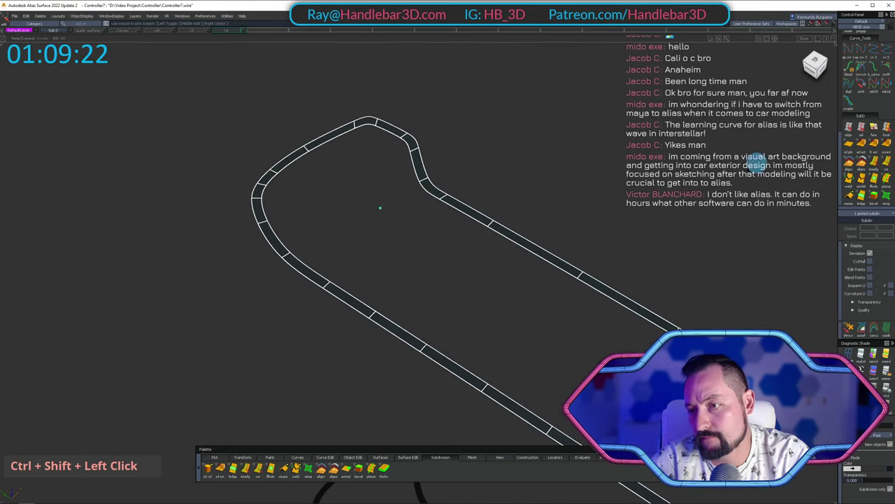
left_click_drag(738, 158, 736, 113, "ctrl+shift")
Pick the isolated rim strip, show its control vertices and edit cage, and clear the selection.
middle_click_drag(735, 114, 701, 90, "alt+shift")
scroll(875, 183, "down", 1)
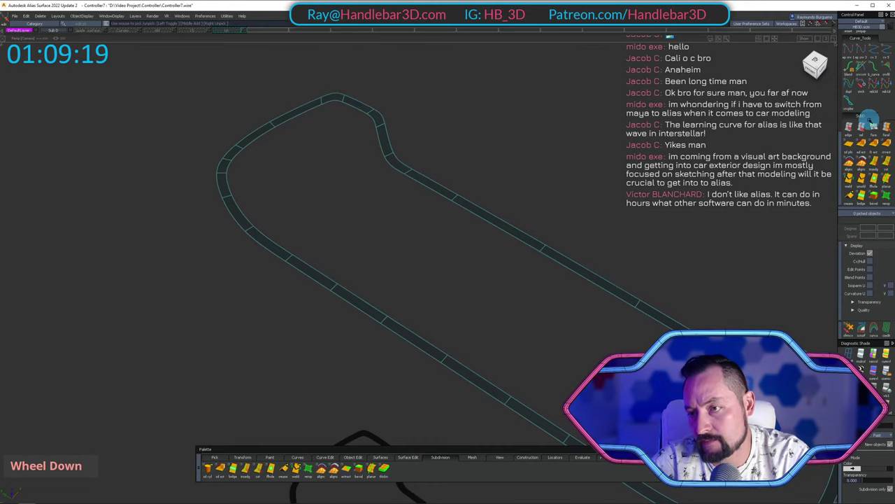
right_click_drag(565, 108, 540, 109, "alt+shift")
left_click_drag(539, 110, 660, 216, "alt+shift")
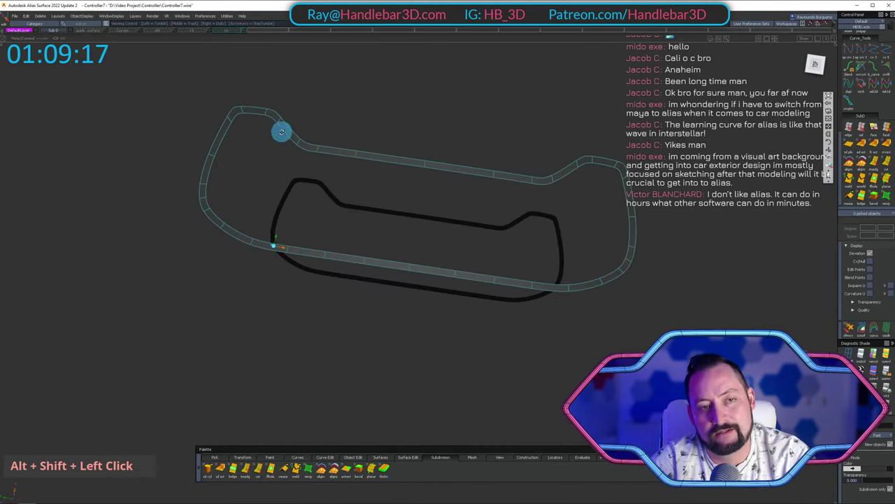
left_click_drag(307, 136, 356, 129, "alt+shift")
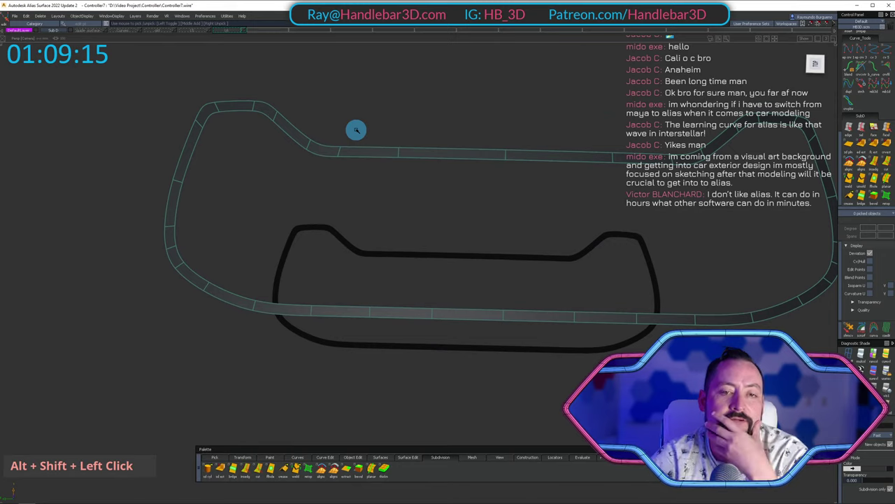
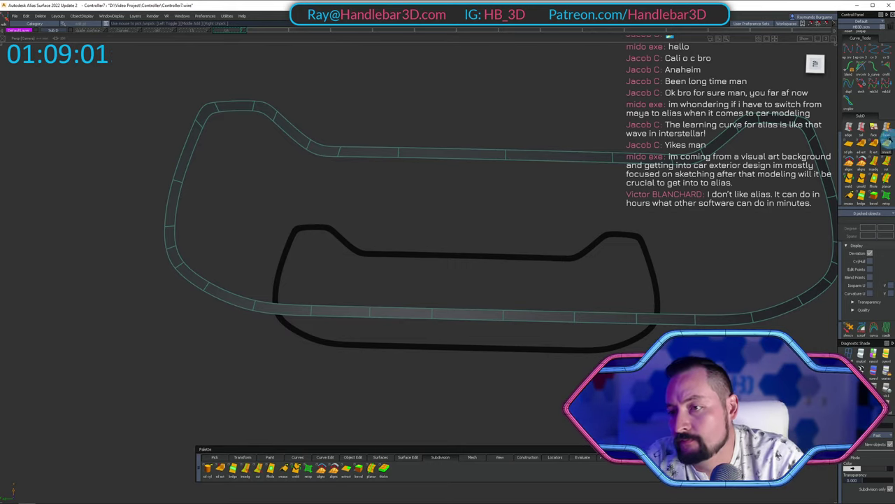
right_click(699, 153)
middle_click_drag(700, 152, 649, 167, "alt+shift")
left_click_drag(637, 158, 615, 138, "ctrl+shift")
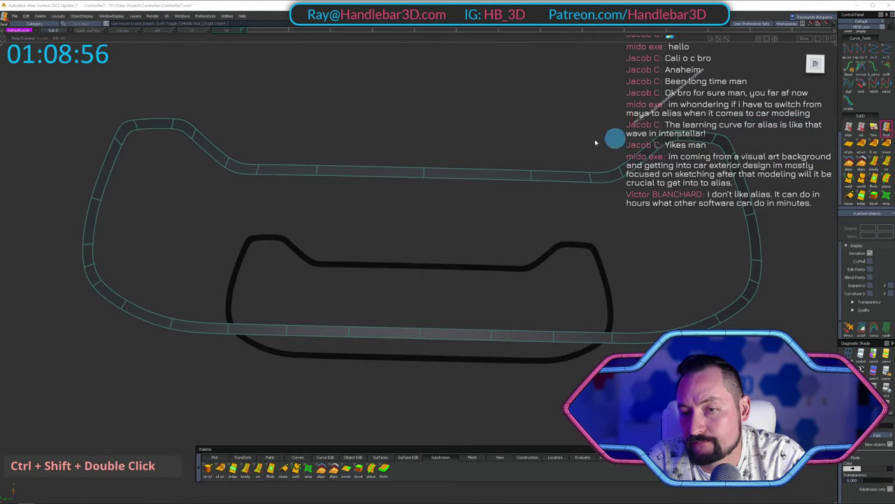
left_click(626, 165)
right_click_drag(627, 117, 675, 118, "ctrl+shift")
left_click(362, 196, "ctrl+shift")
middle_click_drag(369, 197, 428, 197, "alt+shift")
left_click_drag(425, 234, 425, 177, "ctrl+shift")
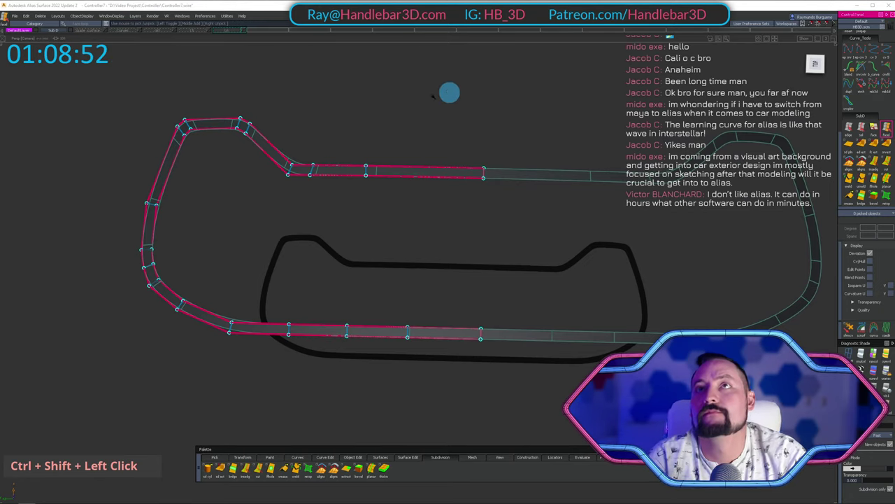
Pick the rim strip's full face loop and try to extrude it with the direction type Normal.
left_click(312, 170)
left_click_drag(314, 174, 424, 84, "alt+shift")
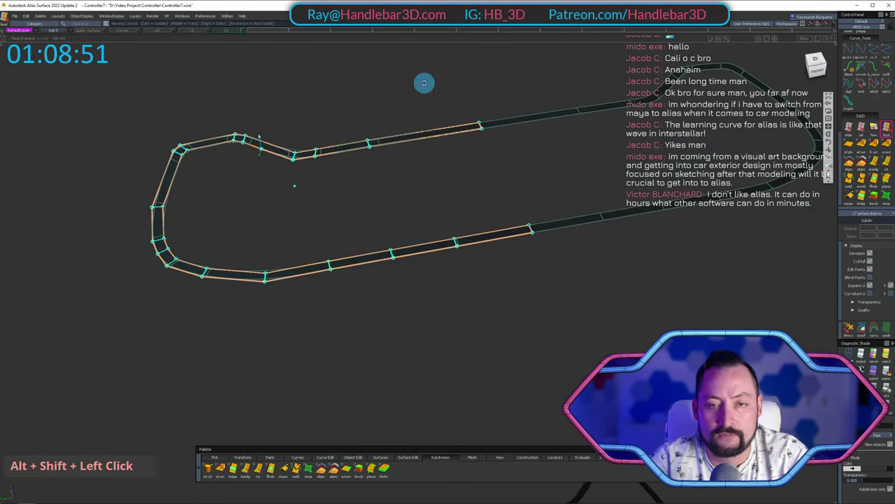
scroll(870, 147, "down", 1)
scroll(858, 181, "up", 1)
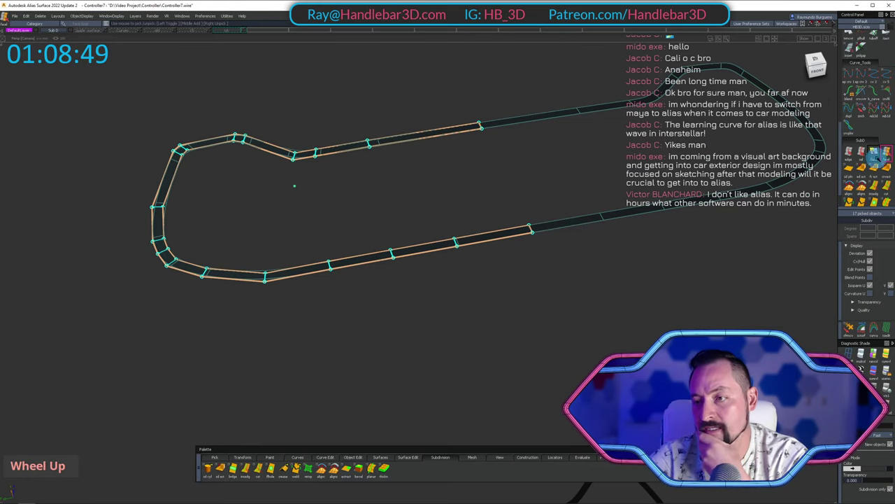
scroll(878, 155, "down", 1)
left_click(875, 143)
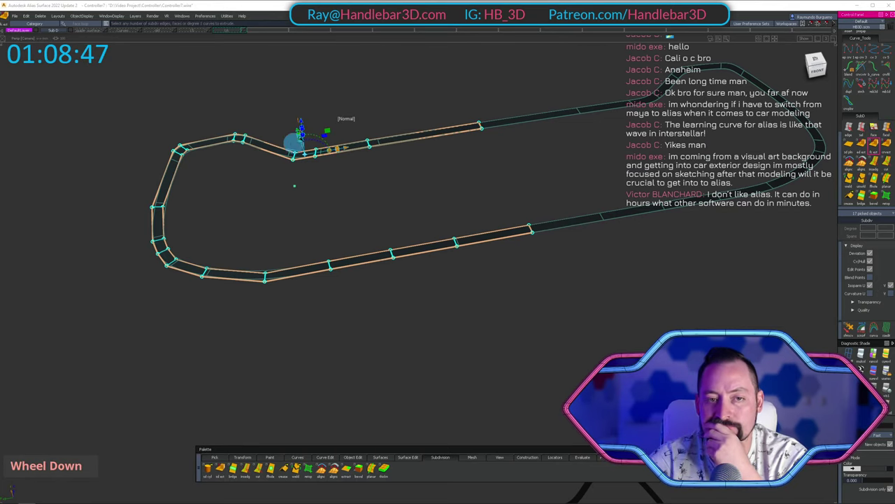
left_click_drag(301, 122, 300, 108)
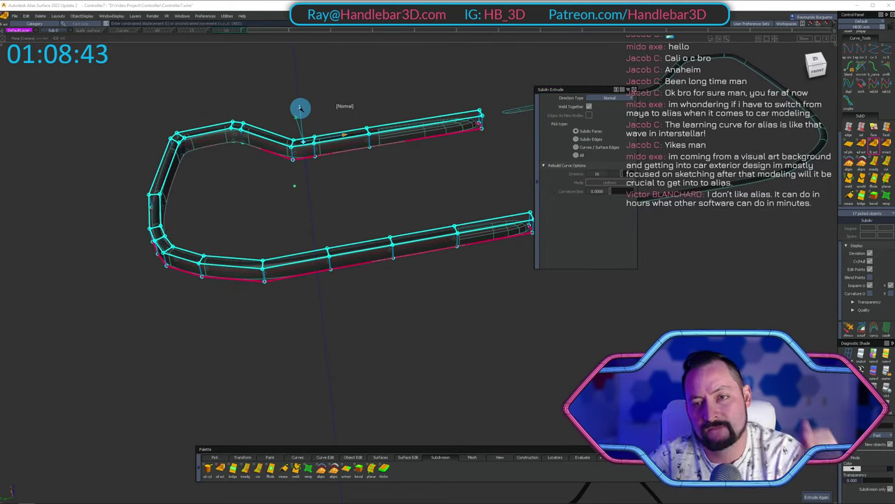
key("ctrl+z")
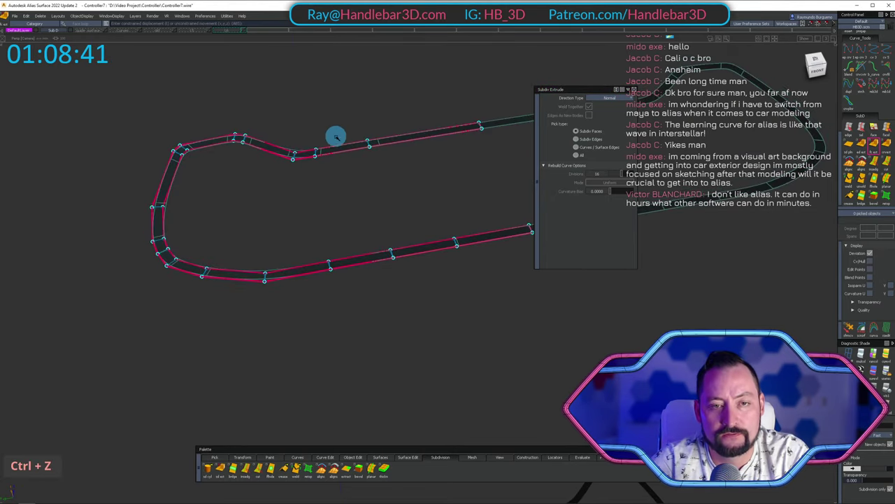
left_click(601, 98)
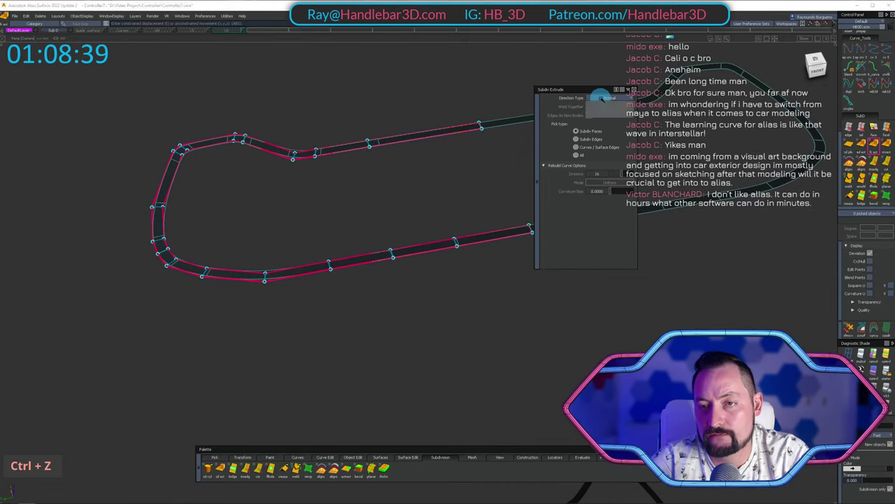
left_click(602, 99)
left_click_drag(397, 175, 373, 111, "ctrl+shift")
left_click(369, 144)
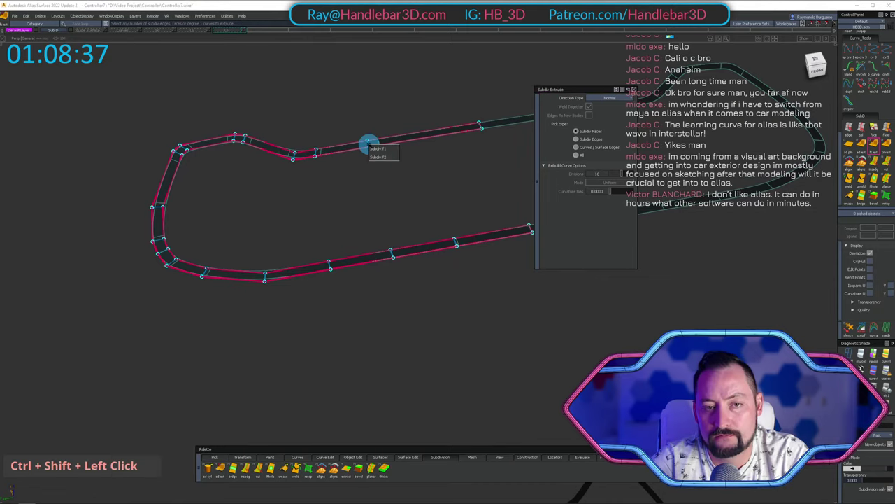
left_click(389, 158)
left_click_drag(390, 182, 373, 118, "ctrl+shift")
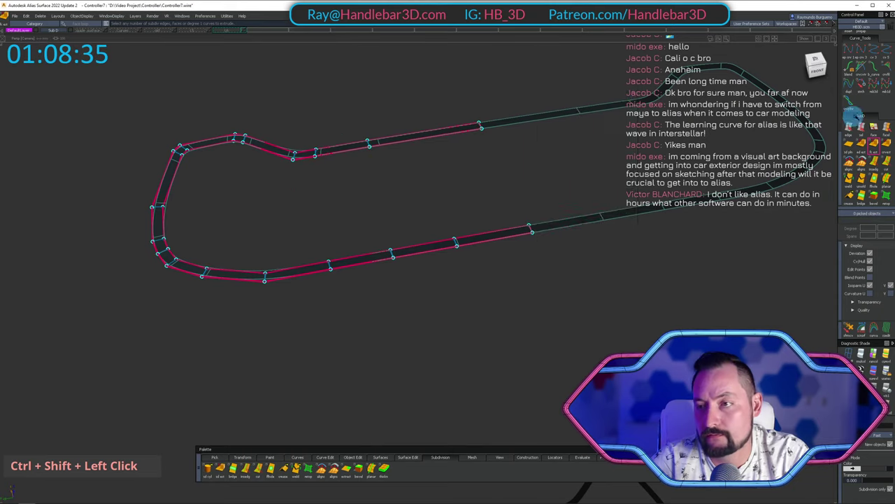
left_click(887, 126)
left_click(370, 142)
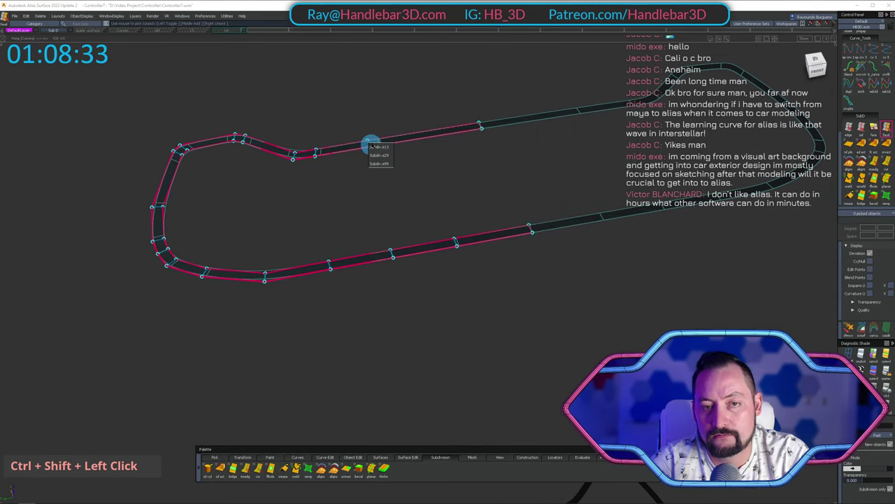
left_click(372, 145)
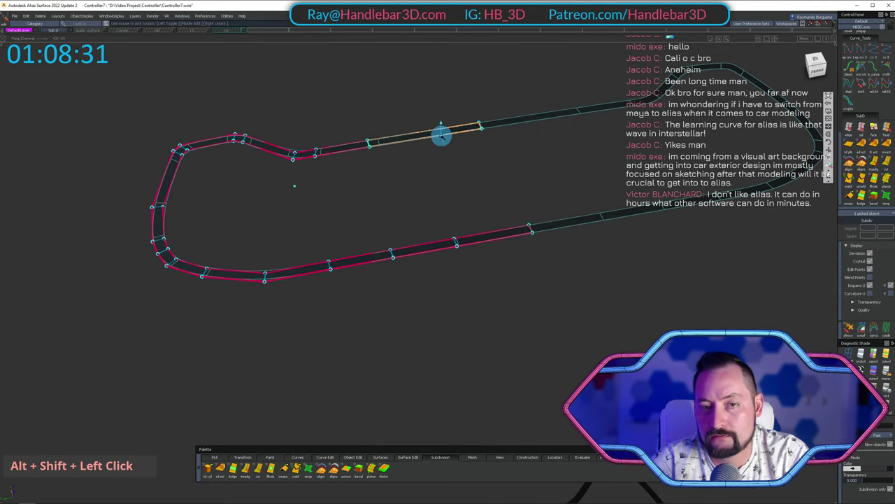
left_click_drag(440, 135, 334, 224, "alt+shift")
left_click(312, 150, "ctrl+shift")
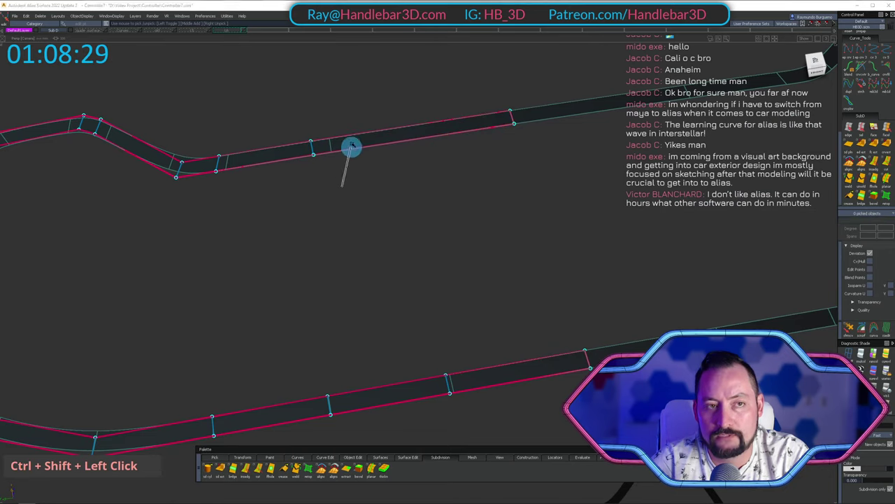
Pick the rim strip's full face loop and extrude it upward above the body with the direction type Global.
double_click(312, 149)
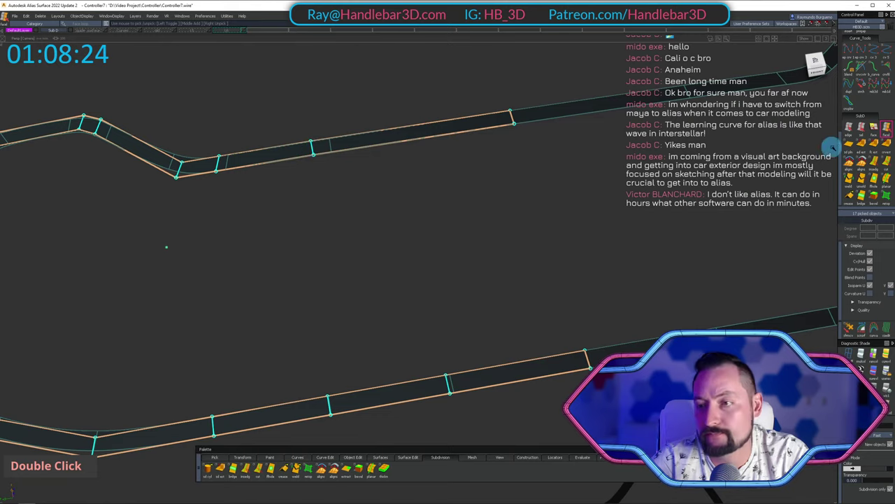
double_click(873, 143)
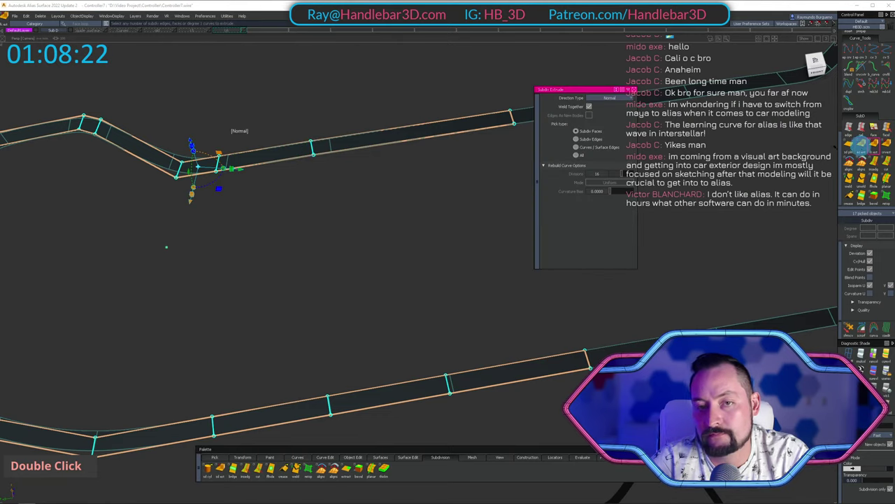
left_click_drag(349, 182, 455, 133, "alt+shift")
scroll(398, 112, "down", 3, "shift")
key("ctrl+z")
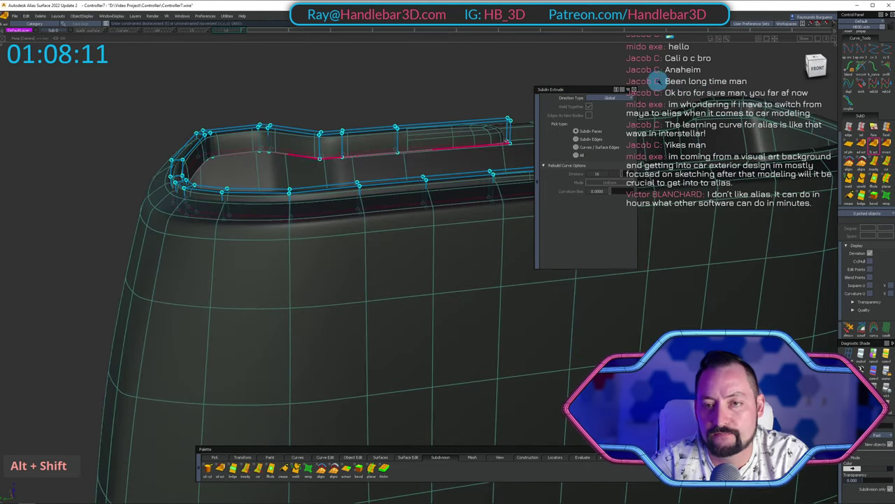
left_click(632, 89)
Pick the extruded strip, hide the controller body around it, and clear the selection.
mouse_move(490, 171)
left_mouse_down("alt+shift")
mouse_move(454, 175)
mouse_move(459, 248)
mouse_move(434, 220)
left_mouse_up("alt+shift")
mouse_move(434, 220)
right_mouse_down("alt+shift")
mouse_move(412, 192)
mouse_move(466, 127)
right_mouse_up("alt+shift")
left_click_drag(466, 127, 352, 178, "alt+shift")
left_click(327, 190, "ctrl+shift")
key("shift+h")
left_click(407, 192, "ctrl+shift")
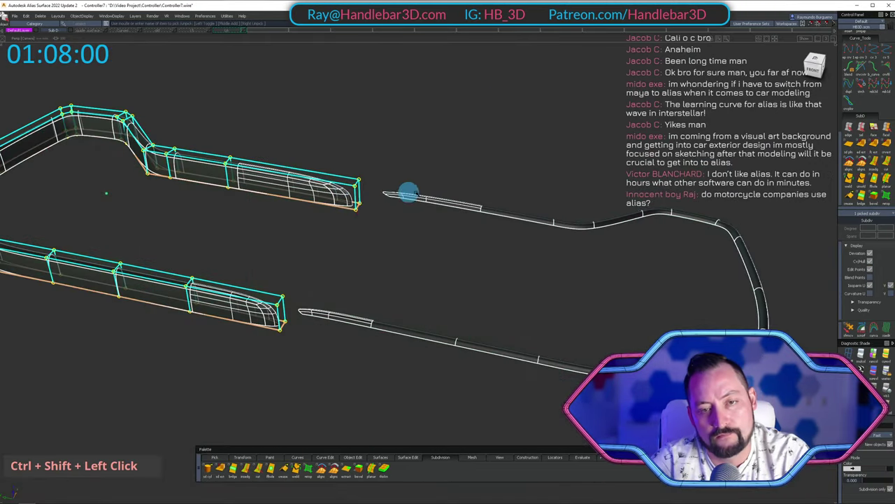
left_click_drag(408, 192, 310, 182, "alt+shift")
middle_click_drag(309, 181, 340, 172, "alt+shift")
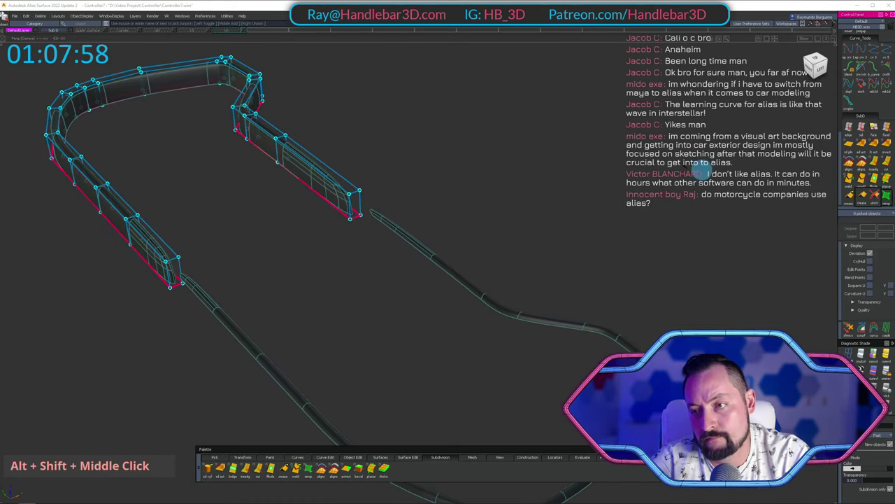
Show the extruded strip in box display and delete the two end faces at the symmetry seam.
left_click(888, 405)
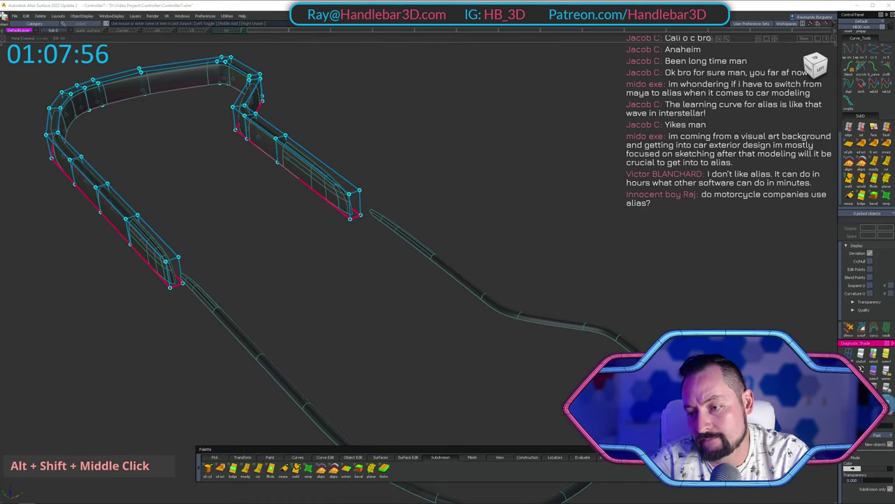
right_click_drag(344, 200, 375, 188, "alt+shift")
left_click_drag(376, 188, 428, 185, "alt+shift")
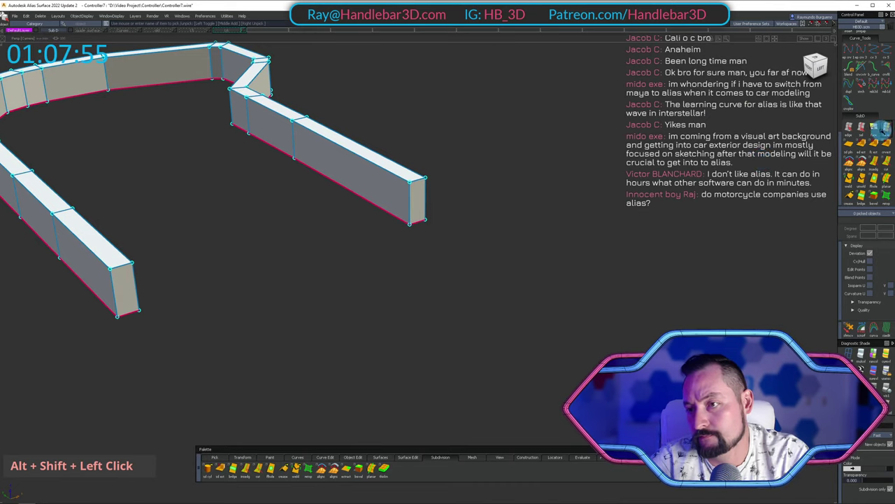
left_click(877, 131)
double_click(421, 191)
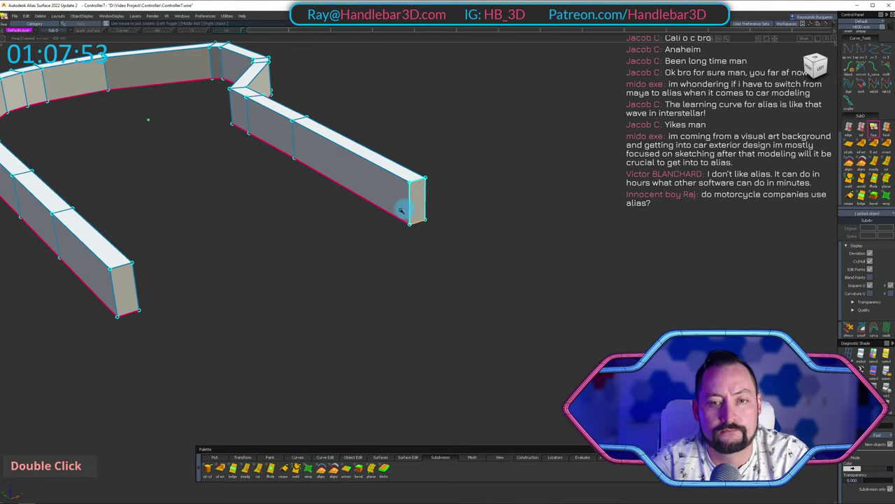
double_click(122, 289)
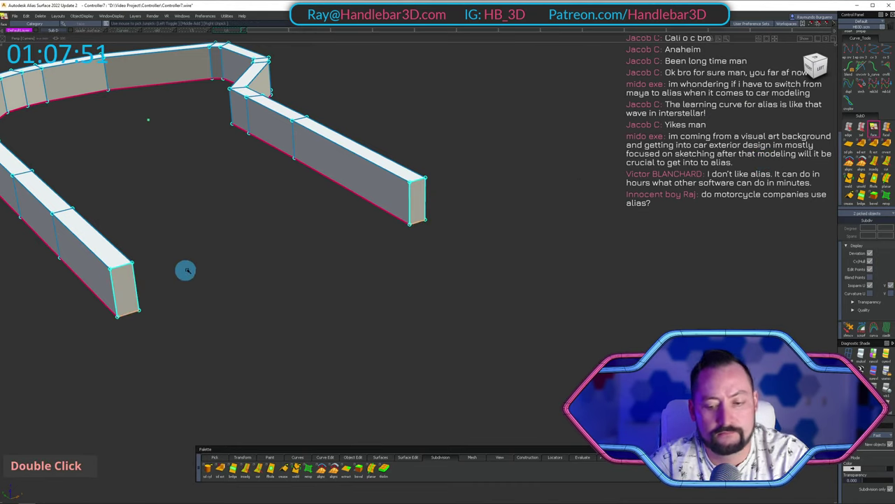
key("Delete")
key("Return")
Show the controller body again and inspect how the extruded strip sits against the cavity rim.
middle_click_drag(301, 205, 407, 214, "alt+shift")
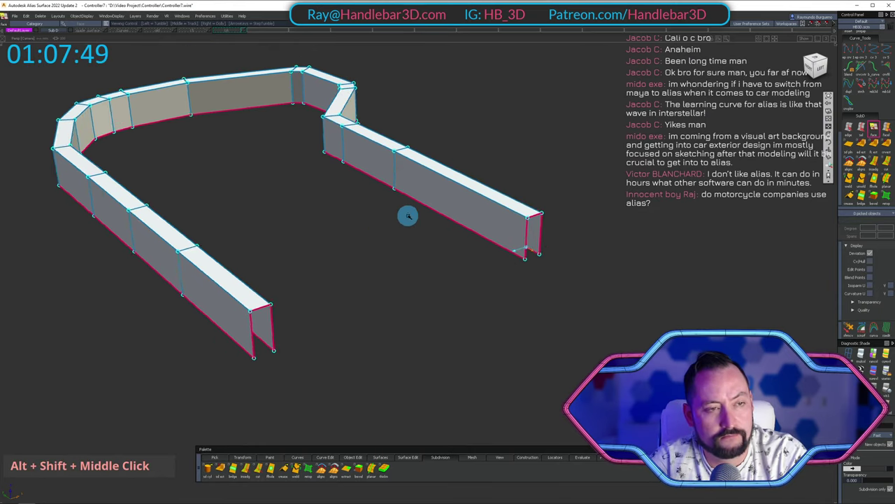
left_click_drag(407, 215, 431, 322, "alt+shift")
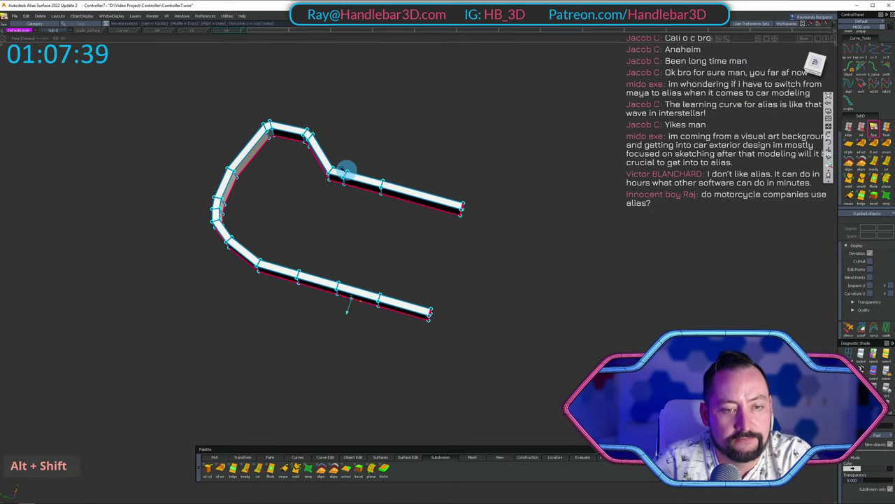
double_click(286, 150, "alt+shift")
right_click_drag(286, 150, 326, 135, "alt+shift")
middle_click_drag(326, 136, 481, 214, "alt+shift")
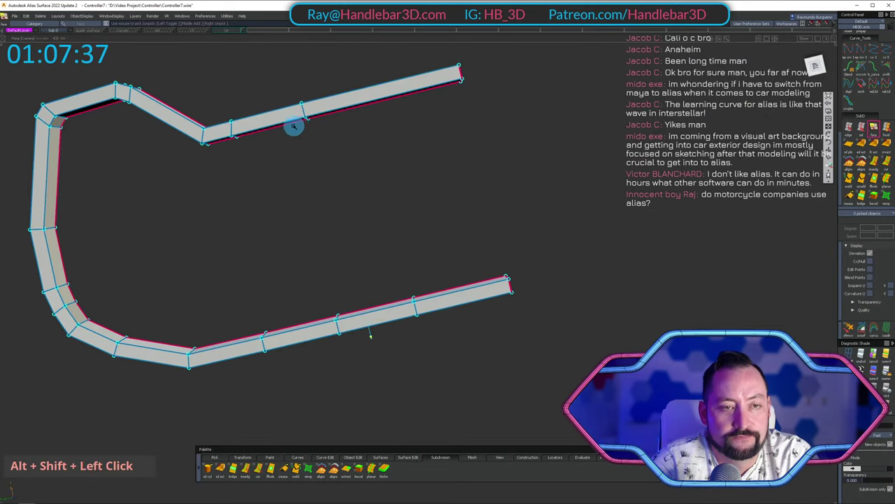
left_click_drag(293, 123, 226, 119, "alt+shift")
scroll(295, 136, "down", 3)
double_click(364, 210, "alt+shift")
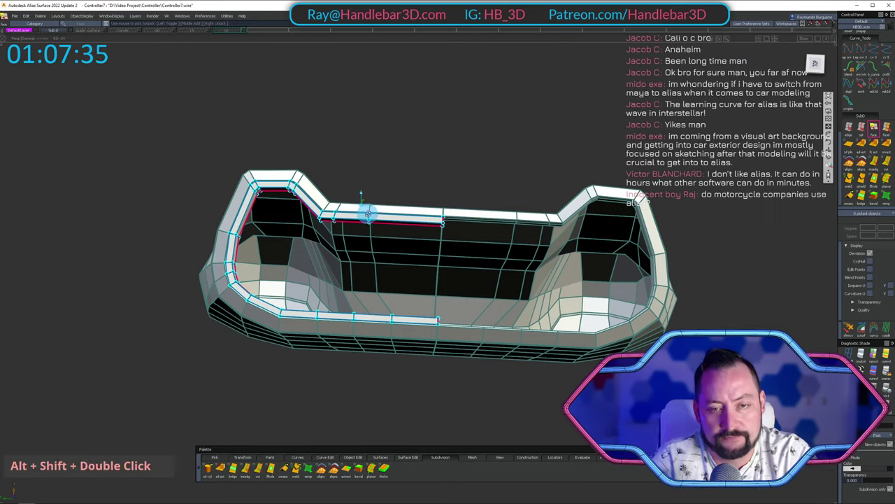
left_click_drag(368, 212, 212, 46, "alt+shift")
left_click_drag(240, 110, 276, 72, "alt+shift")
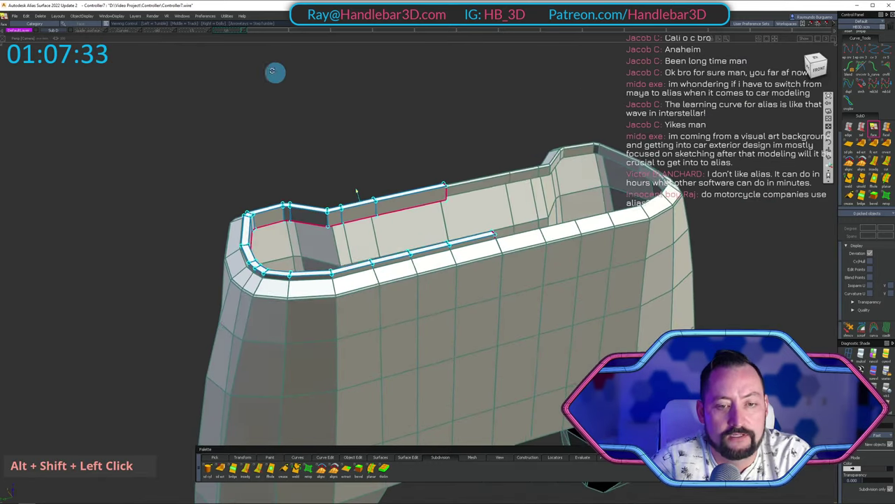
Create a new layer and rename it for the top part of the controller.
left_click(137, 15)
left_click(147, 24)
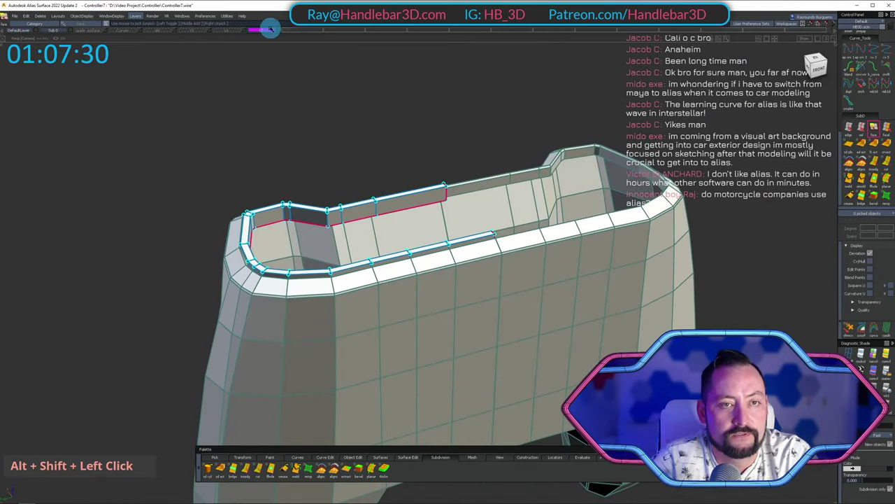
double_click(270, 28)
key("shift+t")
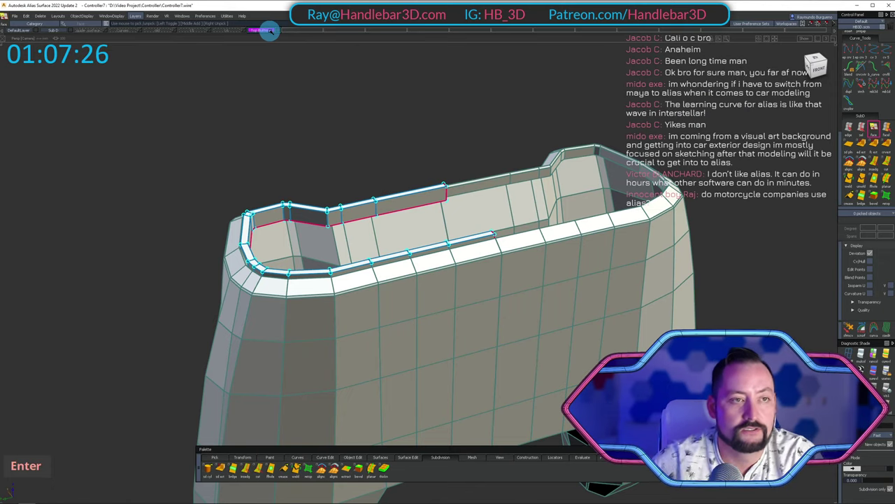
Turn on symmetry for the Top Buttons layer, assign the extruded strip to that layer, and clear the selection.
left_click(331, 136, "ctrl+shift")
double_click(277, 150, "ctrl+shift")
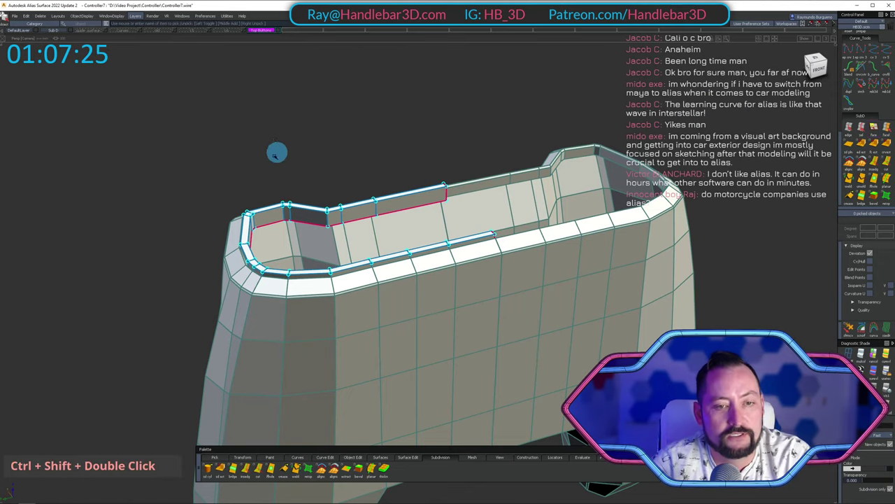
left_click(73, 30)
left_click(73, 30)
right_click_drag(260, 30, 262, 63)
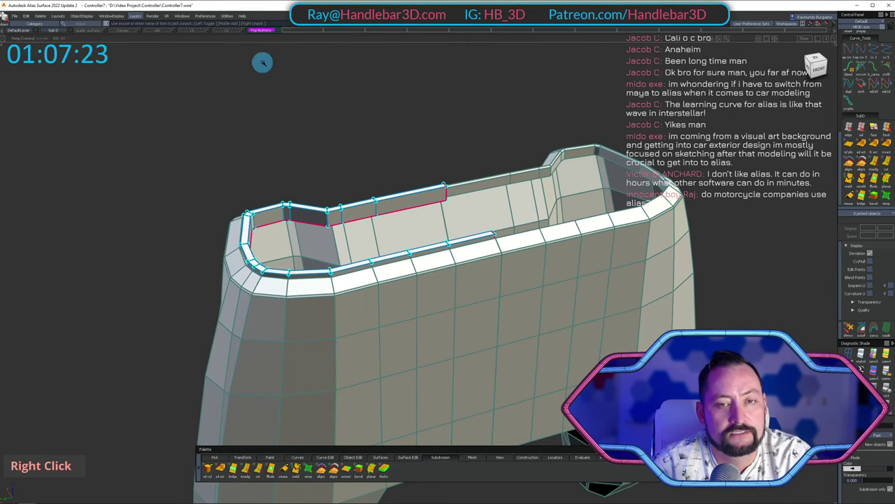
left_click(375, 201, "ctrl+shift")
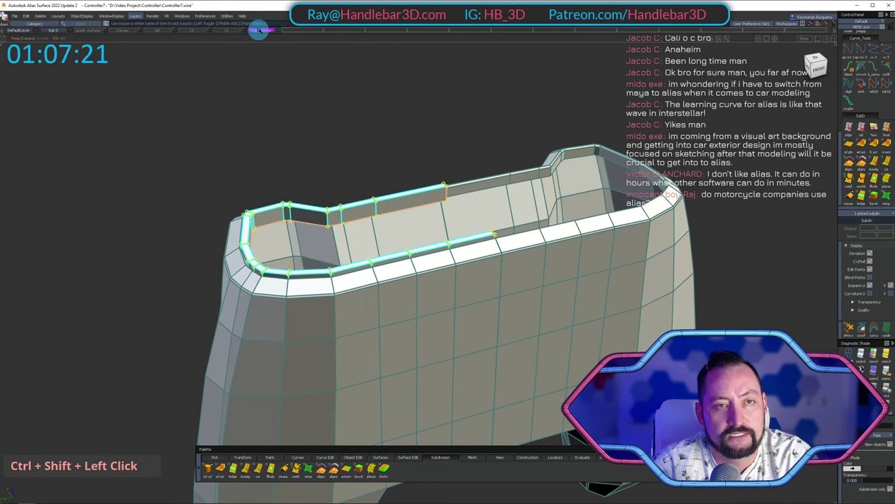
right_click_drag(259, 30, 262, 39)
left_click_drag(411, 78, 307, 166, "ctrl+shift")
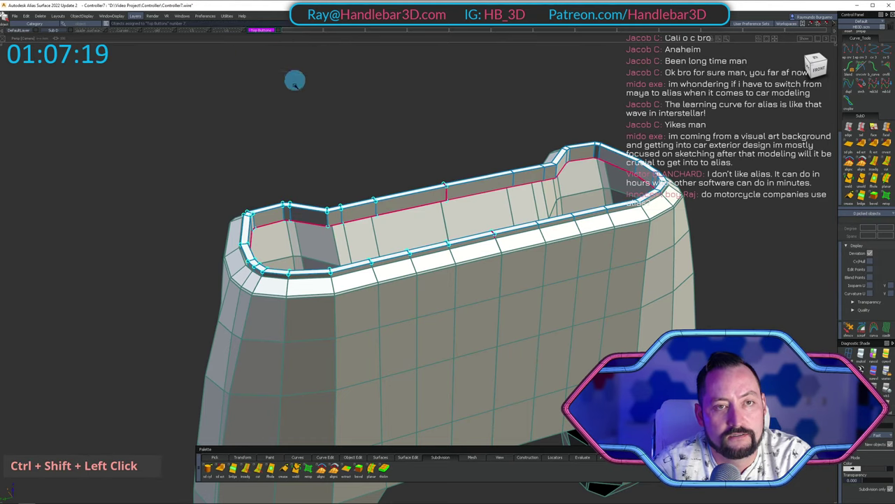
Set the Sub D layer's colour to orange and the Top Buttons layer's colour to light blue.
right_click(68, 30)
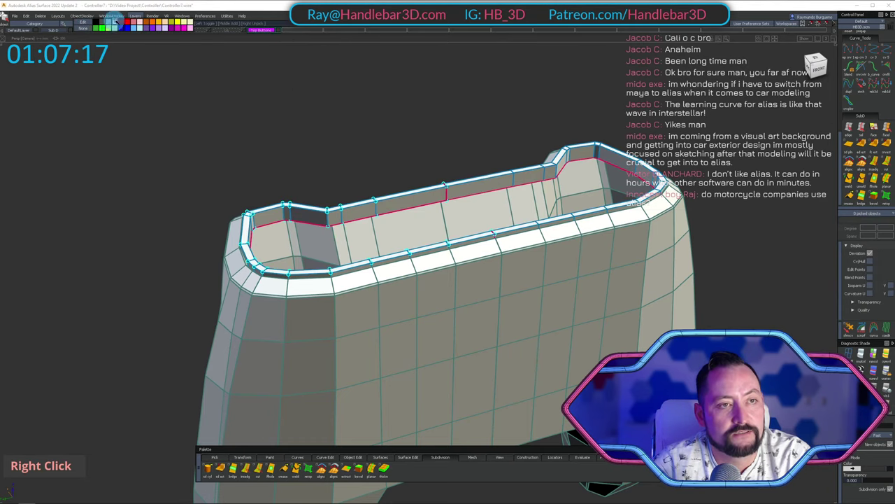
right_click(160, 22)
left_click_drag(344, 180, 295, 175, "alt+shift")
middle_click_drag(295, 174, 300, 138, "alt+shift")
left_click_drag(300, 138, 357, 137, "alt+shift")
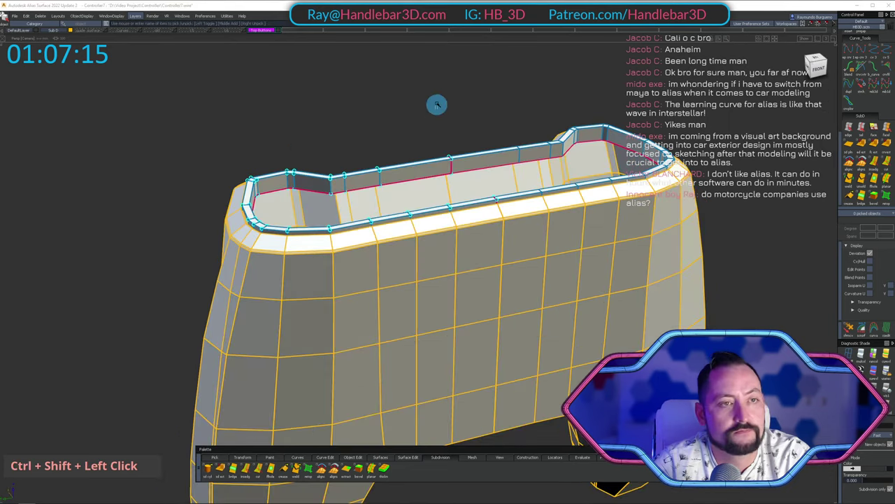
right_click(279, 31)
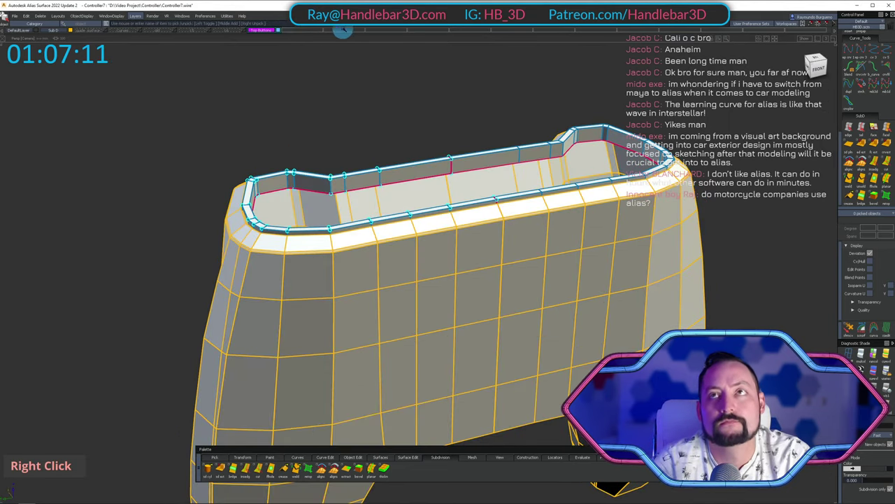
left_click(406, 114, "ctrl+shift")
Examine how the mirrored top strip follows the cavity rim along the front and back of the controller.
left_click_drag(406, 114, 392, 138, "alt+shift")
middle_click_drag(392, 138, 391, 129, "alt+shift")
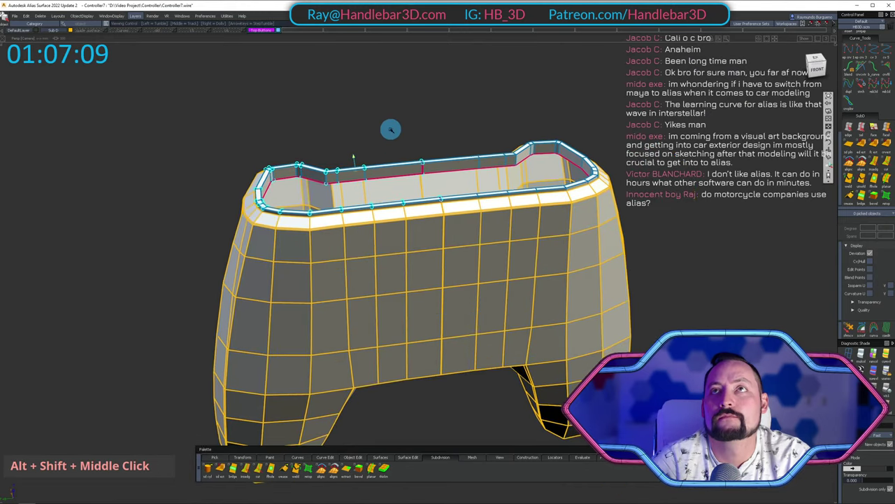
left_click_drag(391, 129, 403, 89, "alt+shift")
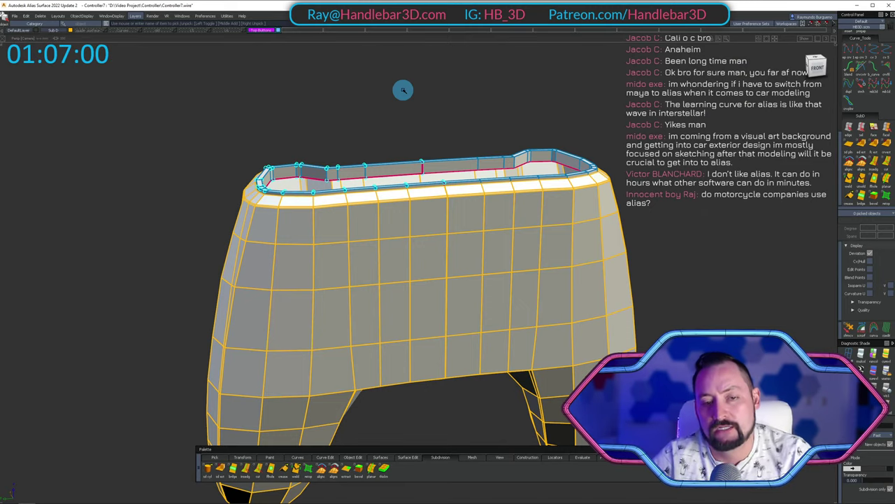
key("alt+shift")
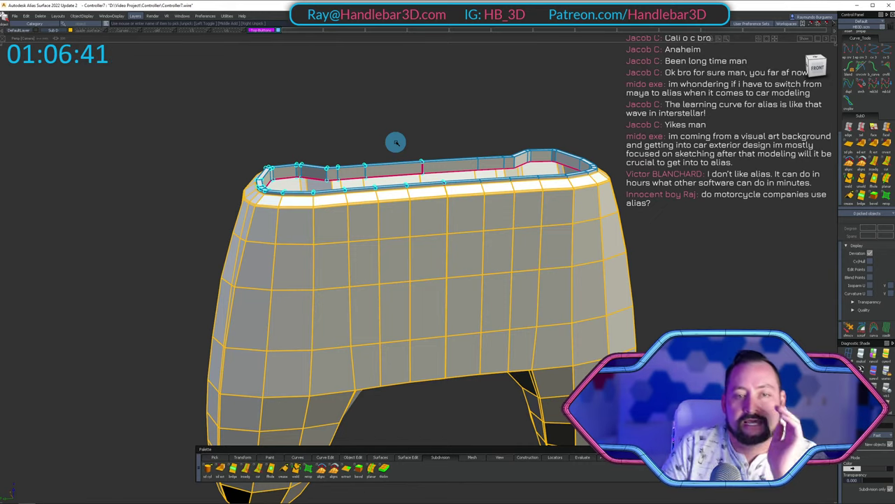
left_click_drag(395, 143, 396, 150, "alt+shift")
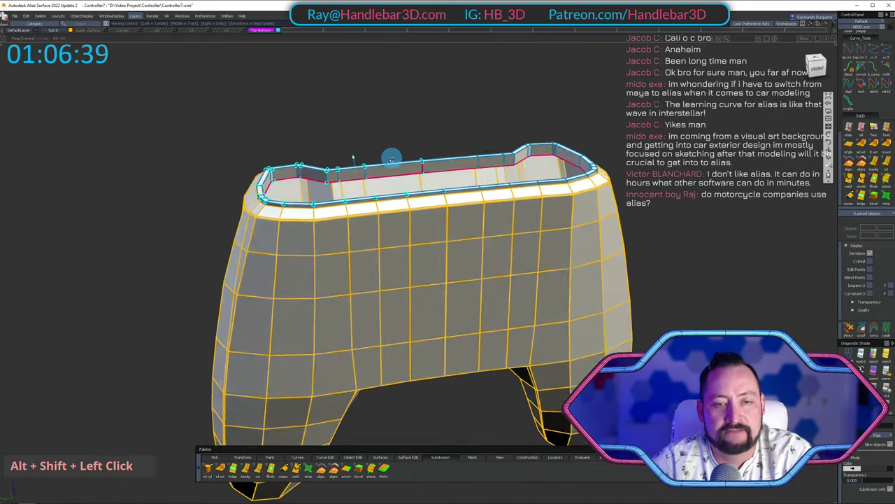
right_click_drag(396, 150, 482, 177, "alt+shift")
left_click_drag(482, 177, 488, 233, "alt+shift")
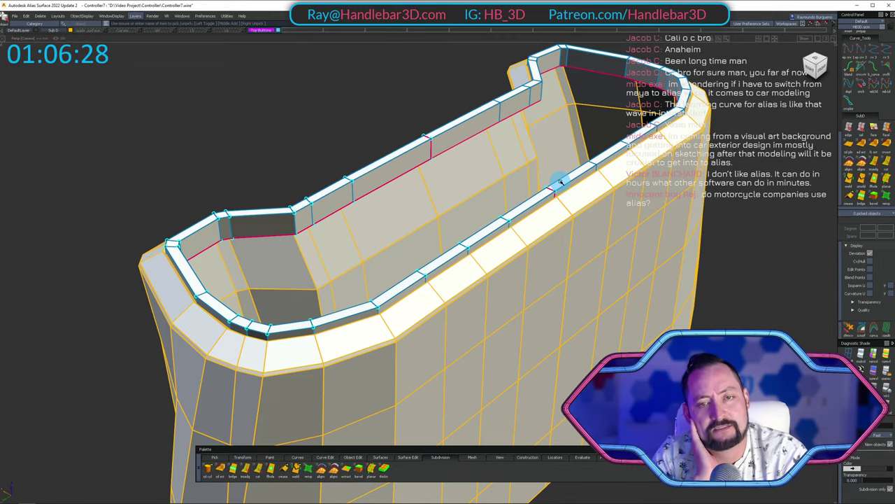
left_click_drag(560, 183, 436, 136, "alt+shift")
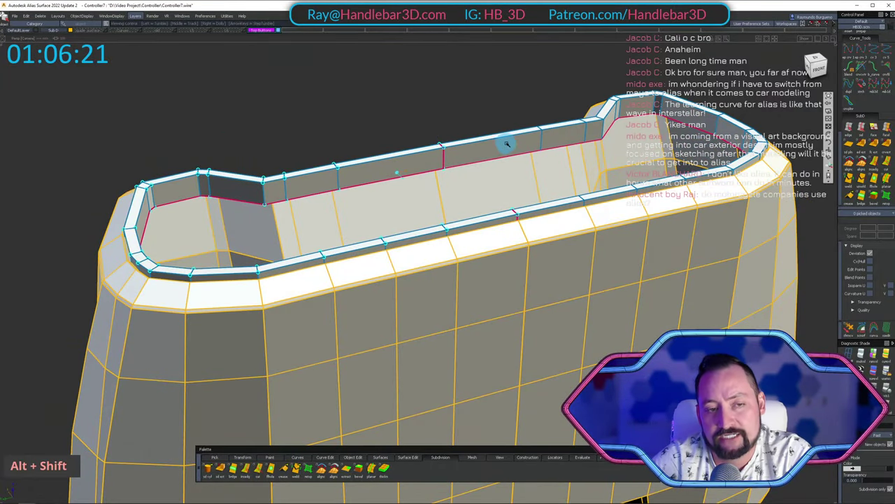
left_click_drag(505, 142, 463, 195, "alt+shift")
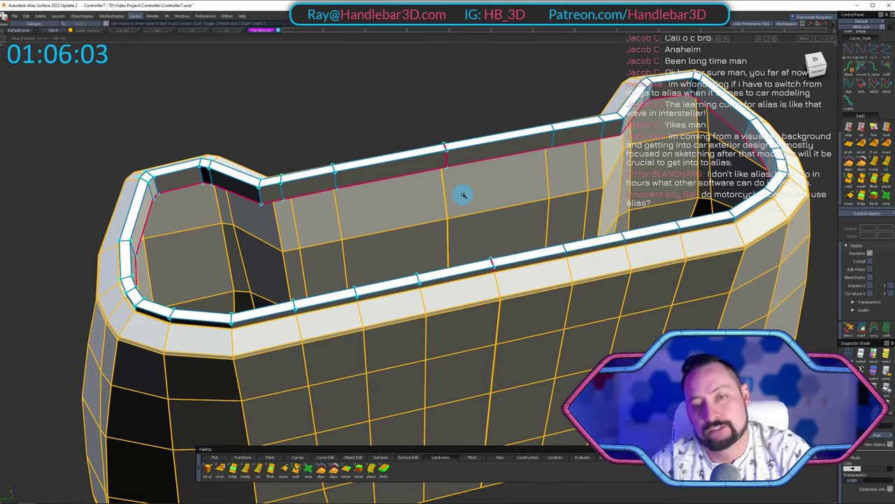
Inspect the strip's fit and topology around the notched corners at both ends of the cavity.
left_click_drag(361, 158, 550, 161, "alt+shift")
middle_click_drag(414, 168, 402, 172, "alt+shift")
right_click_drag(401, 172, 356, 186, "alt+shift")
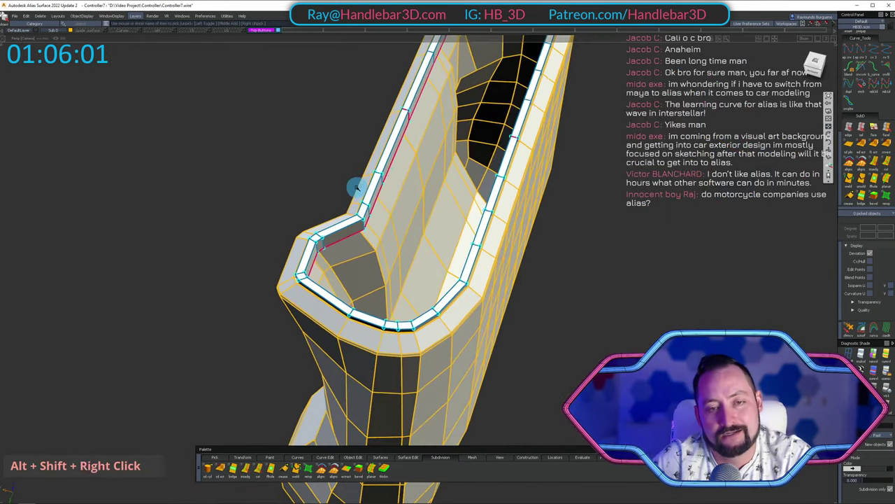
left_click_drag(356, 186, 802, 93, "alt+shift")
left_click_drag(392, 170, 454, 174, "alt+shift")
right_click_drag(455, 175, 464, 180, "alt+shift")
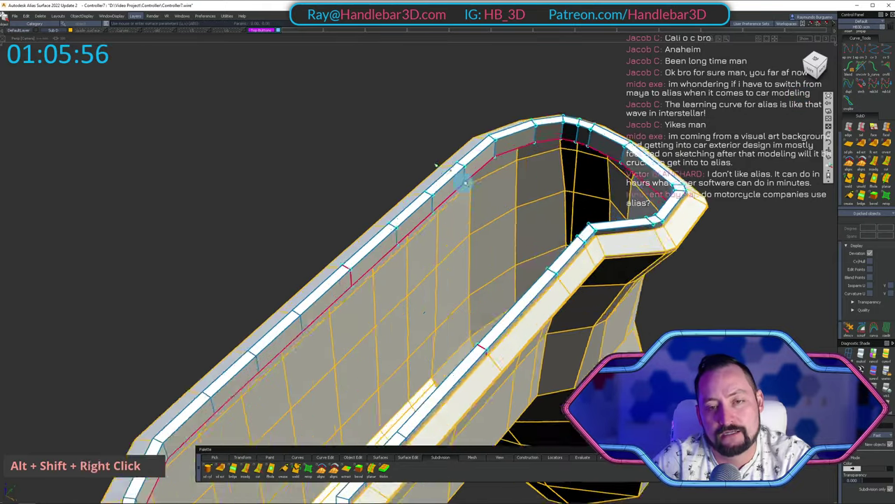
left_click_drag(463, 180, 334, 194, "alt+shift")
right_click_drag(334, 194, 466, 158, "alt+shift")
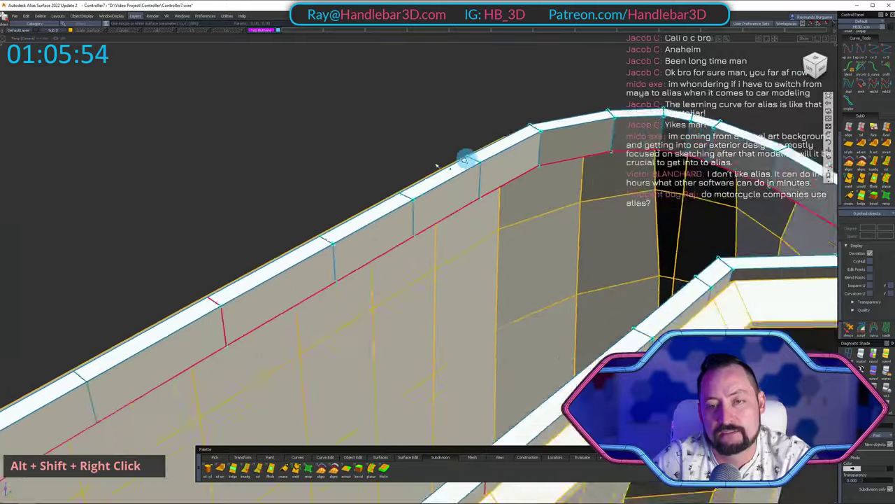
left_click_drag(466, 158, 513, 137, "alt+shift")
right_click_drag(513, 138, 536, 140, "alt+shift")
left_click_drag(536, 140, 772, 136, "alt+shift")
right_click_drag(772, 136, 464, 134, "alt+shift")
left_click_drag(464, 134, 423, 94, "alt+shift")
right_click_drag(423, 95, 430, 189, "alt+shift")
left_click_drag(429, 189, 413, 224, "alt+shift")
right_click_drag(413, 224, 499, 120, "alt+shift")
left_click_drag(500, 120, 516, 82, "alt+shift")
Hide the controller body and check the isolated top strip around its notched end.
left_click_drag(515, 83, 460, 132, "ctrl+shift")
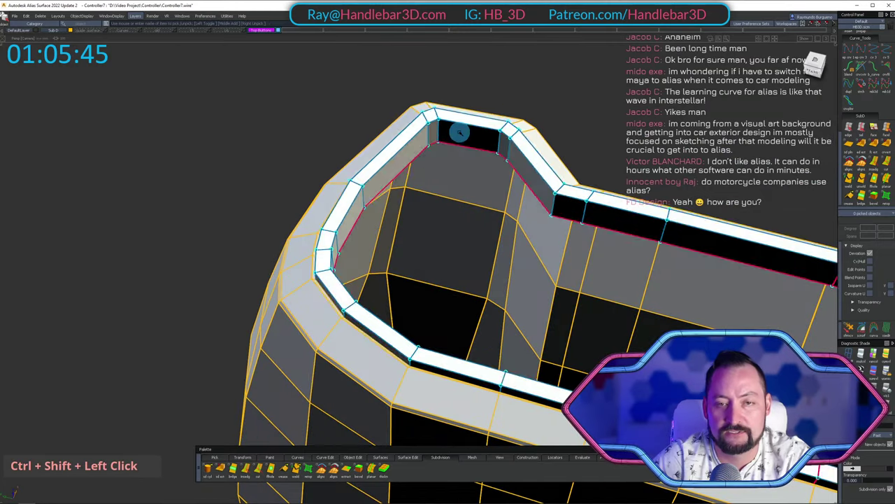
key("shift+h")
left_click_drag(462, 252, 540, 71, "alt+shift")
right_click_drag(540, 71, 491, 96, "alt+shift")
left_click_drag(492, 96, 415, 126, "alt+shift")
right_click_drag(415, 126, 450, 148, "alt+shift")
left_click_drag(450, 147, 393, 228, "alt+shift")
right_click_drag(394, 228, 536, 142, "alt+shift")
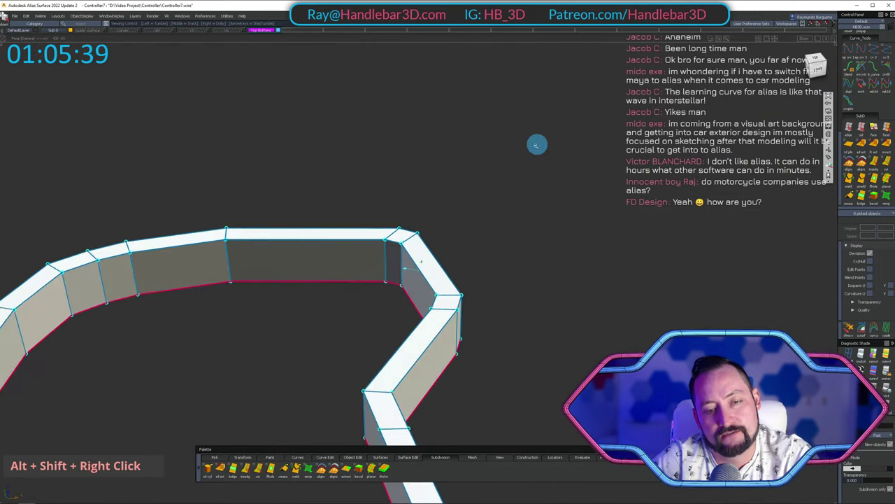
left_click_drag(536, 142, 318, 170, "alt+shift")
middle_click_drag(318, 170, 372, 205, "alt+shift")
left_click_drag(372, 206, 448, 181, "alt+shift")
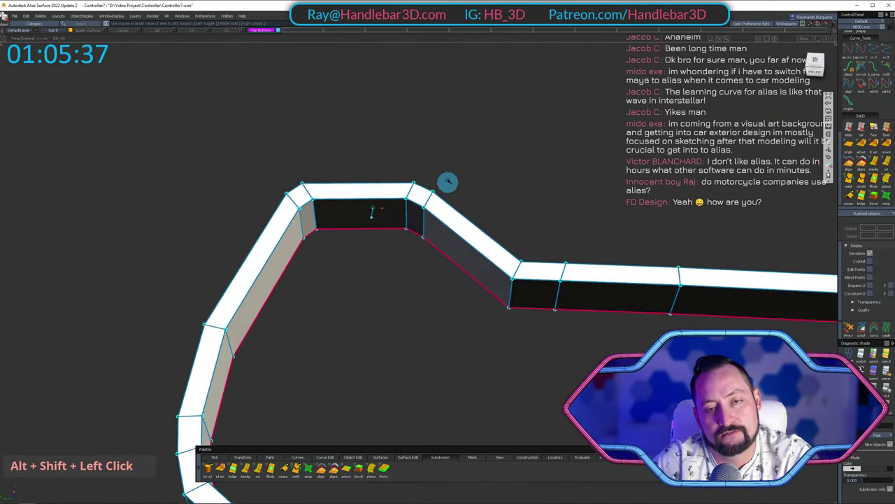
middle_click_drag(447, 182, 382, 177, "alt+shift")
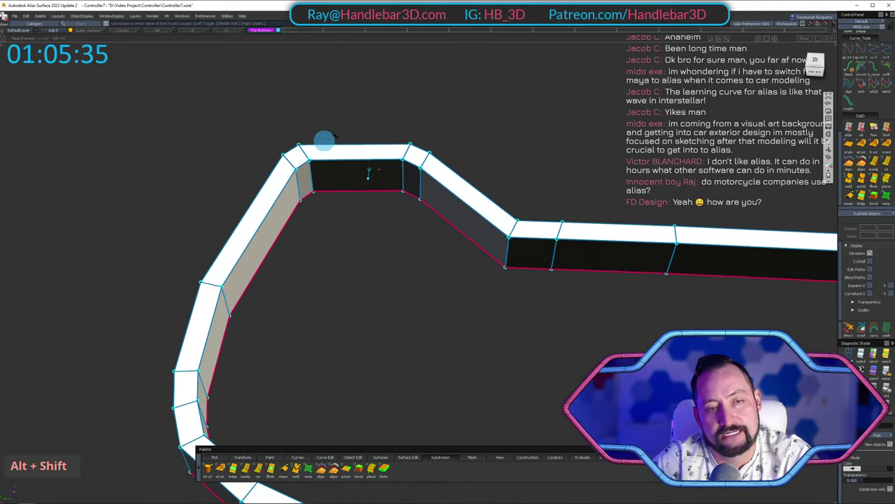
Draw a straight curve across the strip's notched end, plus two curves linking it to the inner points beside the notch.
left_click_drag(218, 283, 253, 248, "alt+shift")
left_click_drag(255, 282, 490, 193, "alt+shift")
middle_click_drag(490, 194, 418, 158, "alt+shift")
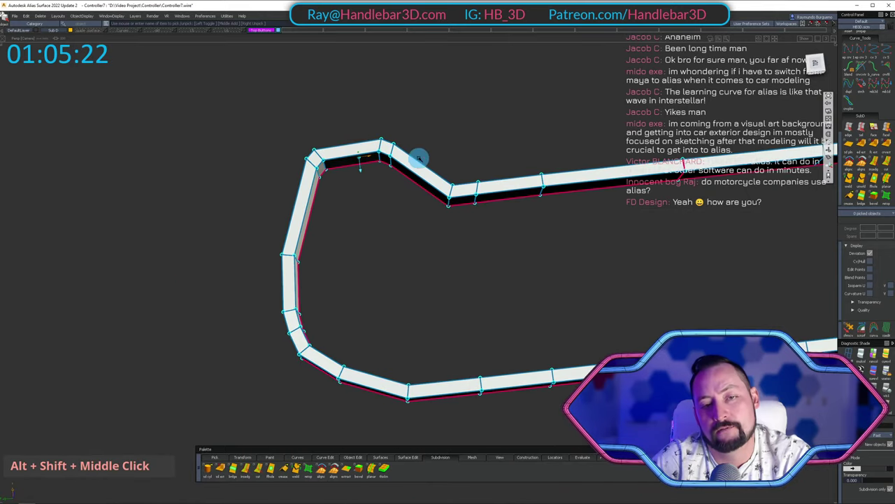
left_click_drag(448, 195, 415, 167, "alt+shift")
left_click_drag(415, 168, 382, 221, "alt+shift")
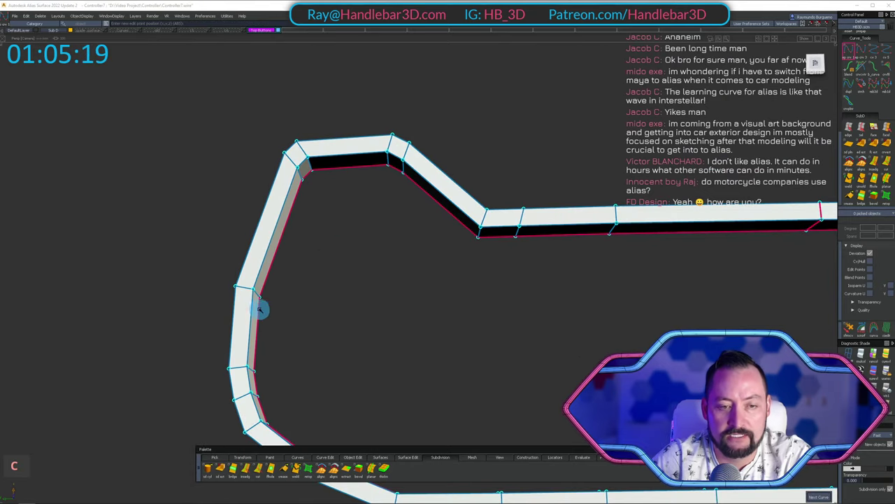
left_click_drag(283, 278, 268, 280, "alt+shift")
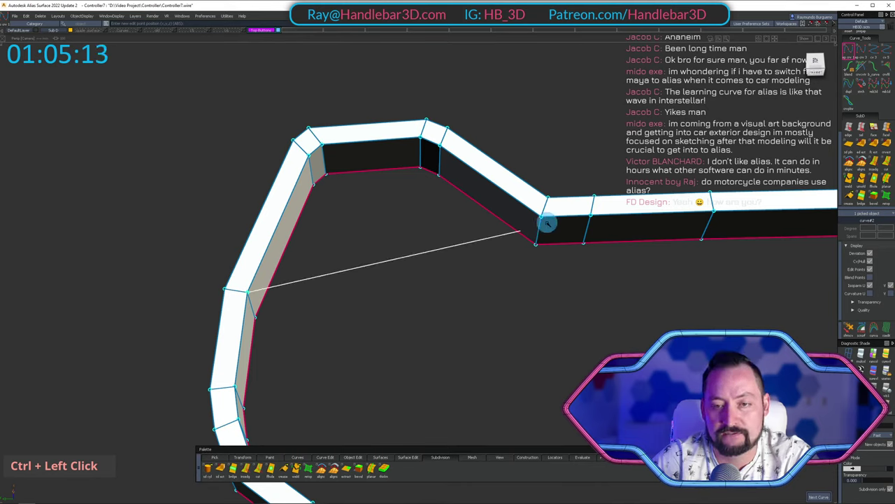
key("h")
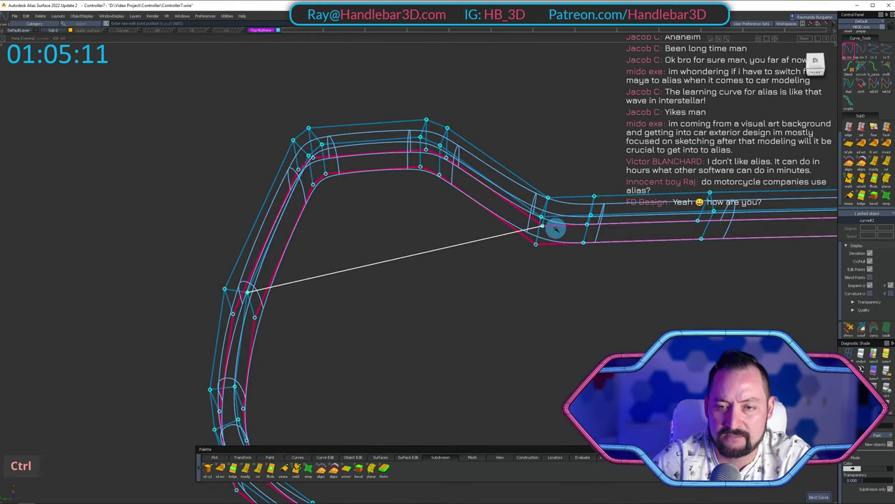
left_click_drag(534, 219, 512, 136, "ctrl+shift")
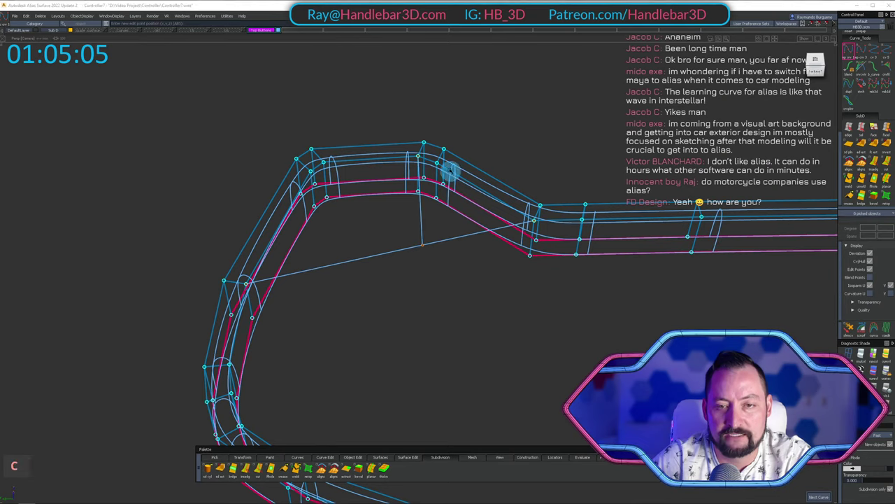
left_click_drag(443, 240, 390, 267, "alt+shift")
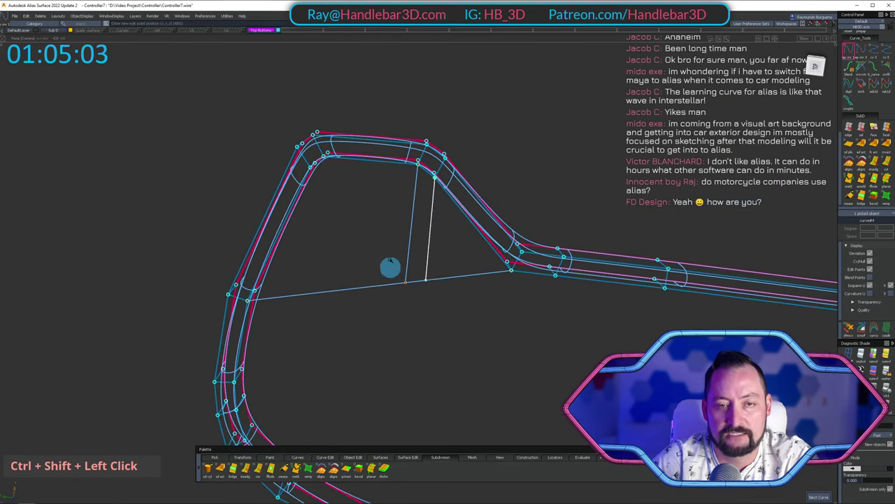
Select the strip's inner vertical face loop and delete it.
left_click_drag(332, 225, 638, 106, "alt+shift")
middle_click_drag(638, 106, 583, 164, "alt+shift")
left_click_drag(584, 164, 666, 161, "alt+shift")
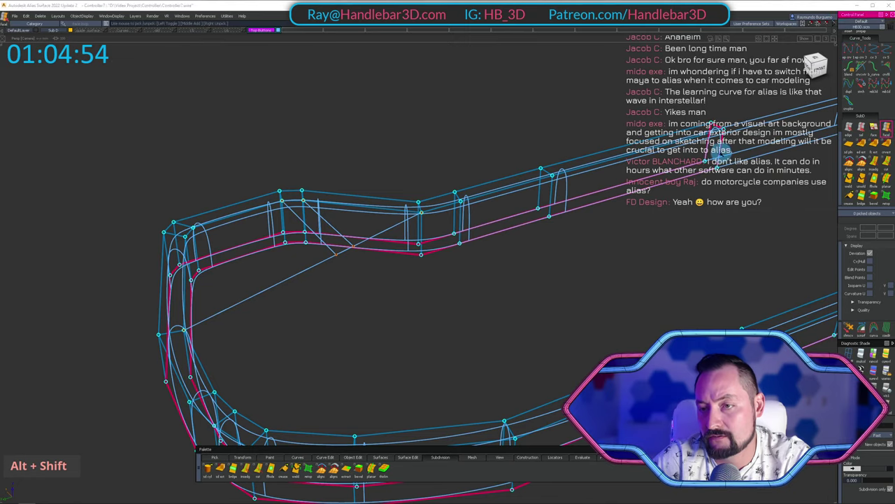
left_click(723, 147)
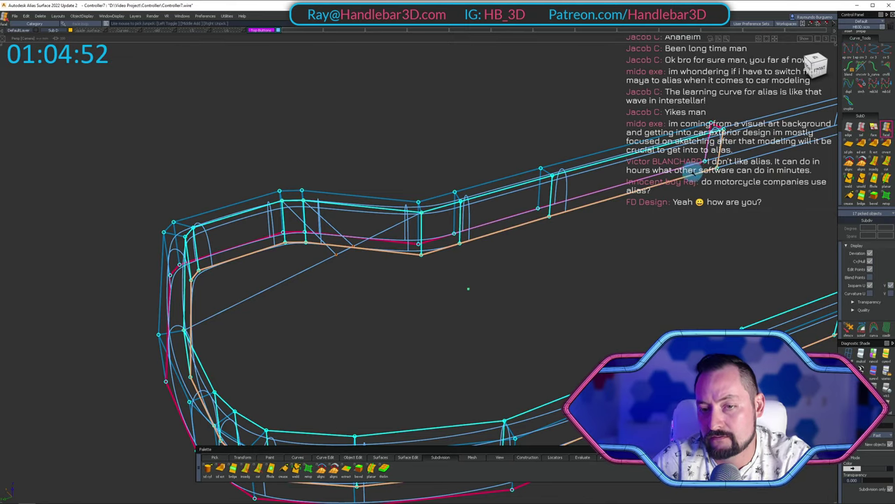
key("Return")
Draw two more curves from the inner points of the strip's outer corner to the straight curve across the end.
left_click_drag(570, 168, 489, 238, "alt+shift")
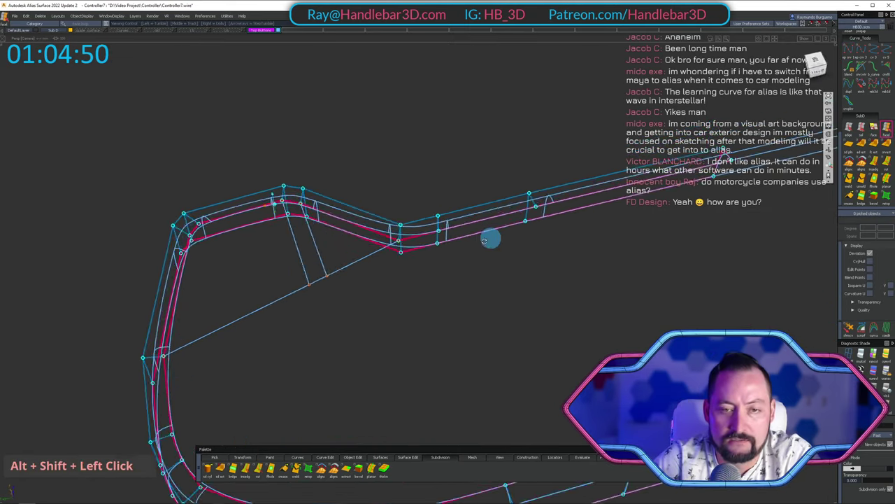
middle_click_drag(490, 238, 494, 286, "alt+shift")
left_click_drag(493, 286, 428, 294, "alt+shift")
right_click_drag(428, 293, 466, 238, "alt+shift")
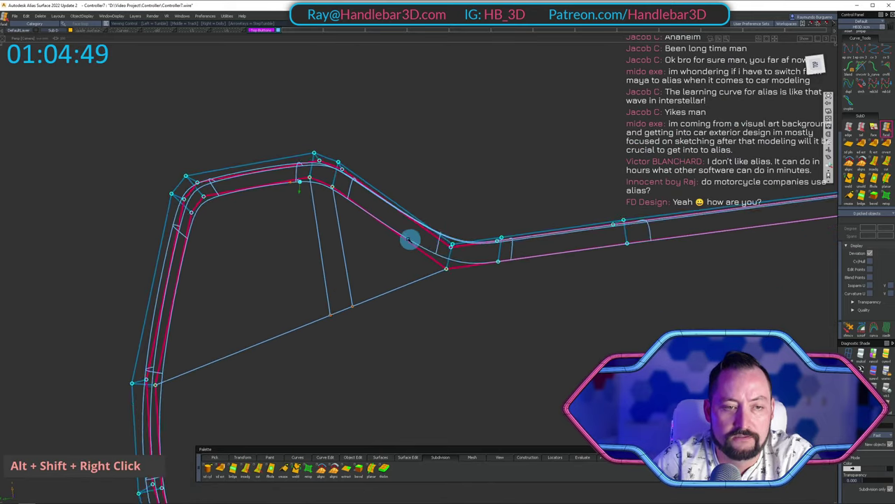
left_click_drag(465, 238, 279, 245, "alt+shift")
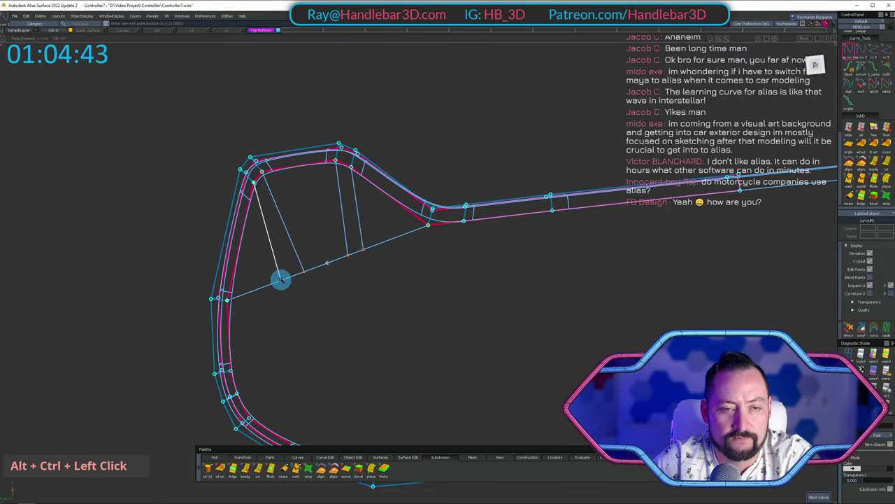
left_click_drag(317, 150, 194, 132, "alt+shift")
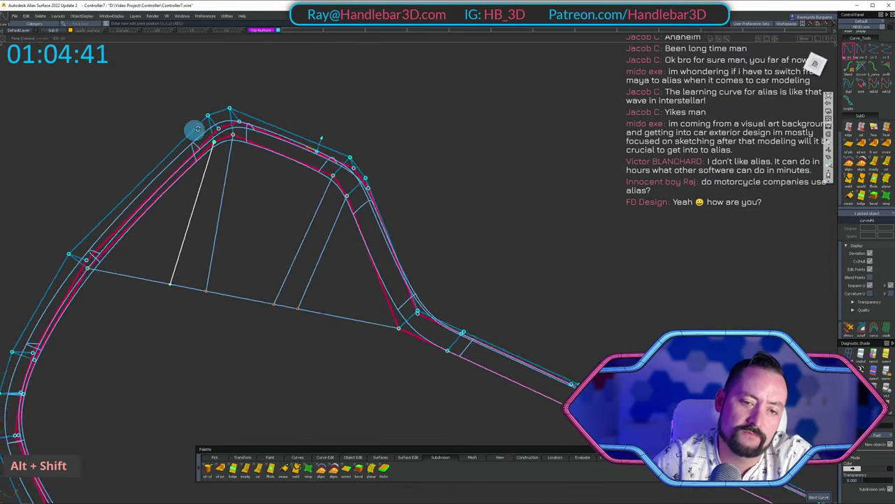
mouse_move(321, 89)
left_mouse_down("alt+shift")
mouse_move(356, 124)
mouse_move(349, 175)
mouse_move(326, 122)
mouse_move(382, 50)
mouse_move(315, 84)
left_mouse_up("alt+shift")
left_click_drag(305, 142, 309, 140, "alt+shift")
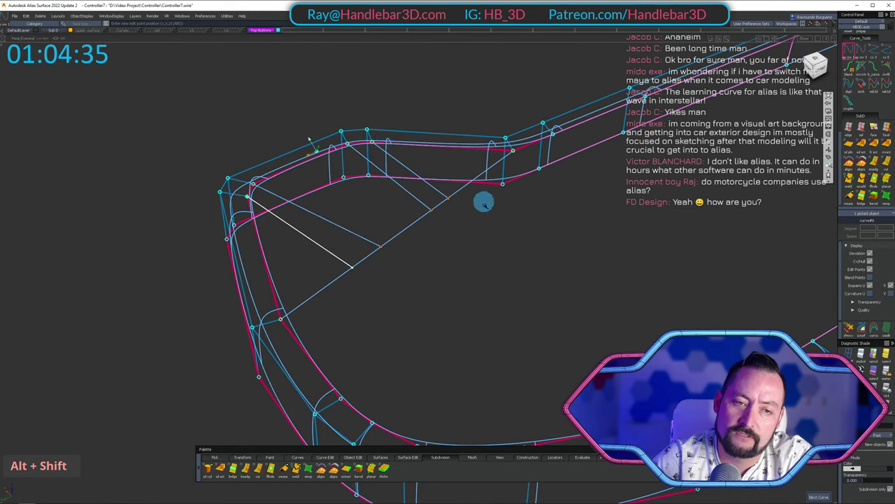
left_click_drag(484, 203, 579, 145, "alt+shift")
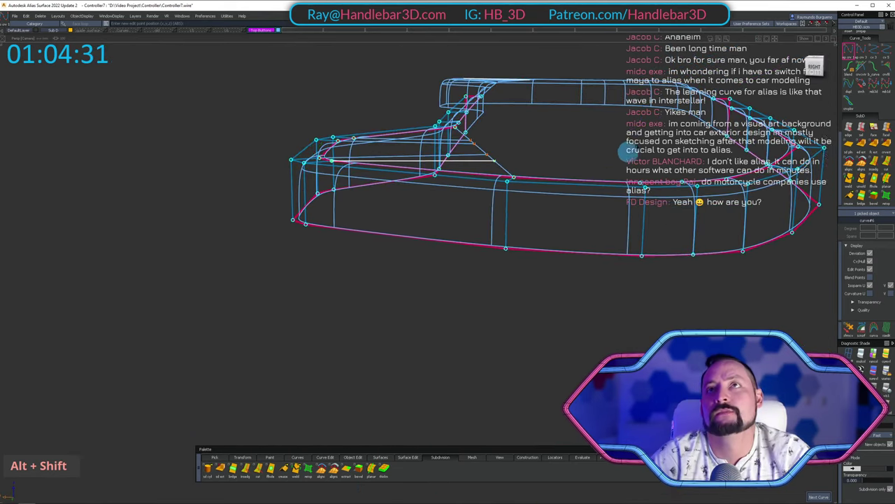
Examine the guide curves across the strip's notched end from several angles to judge the face layout.
middle_click_drag(628, 152, 529, 101, "alt+shift")
left_click_drag(530, 100, 427, 175, "alt+shift")
middle_click_drag(427, 174, 437, 176, "alt+shift")
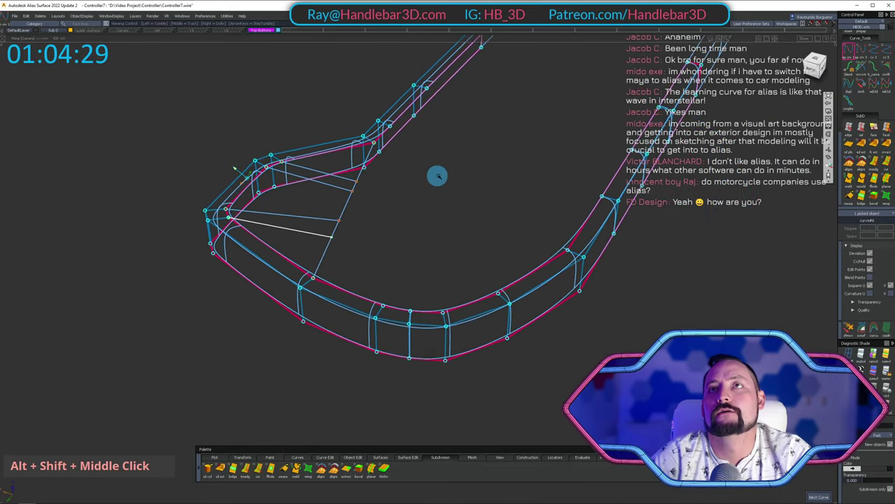
left_click_drag(437, 176, 501, 105, "alt+shift")
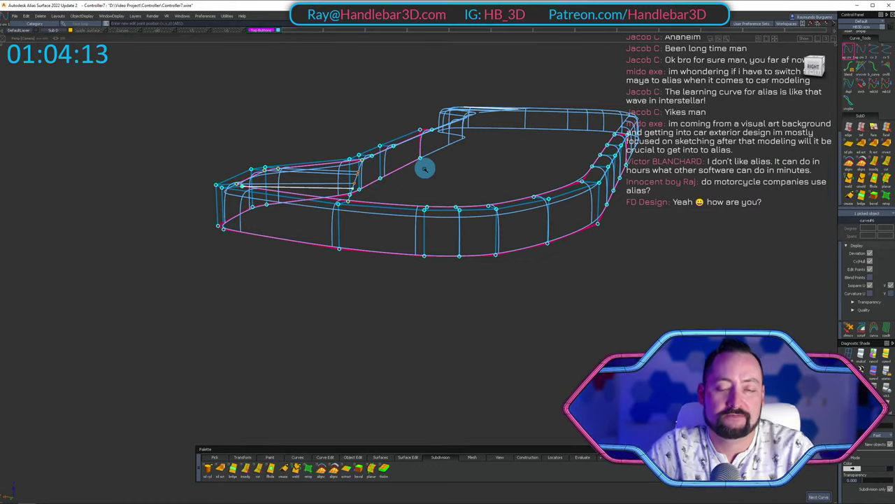
left_click_drag(446, 136, 564, 241, "alt+shift")
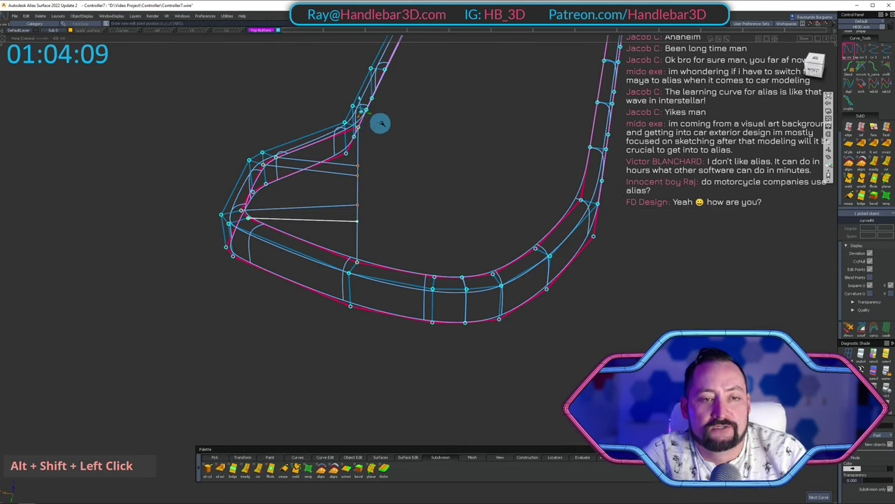
left_click_drag(381, 124, 324, 167, "alt+shift")
middle_click_drag(324, 168, 363, 128, "alt+shift")
left_click_drag(363, 128, 316, 198, "alt+shift")
right_click_drag(315, 198, 474, 126, "alt+shift")
left_click_drag(473, 126, 603, 133, "alt+shift")
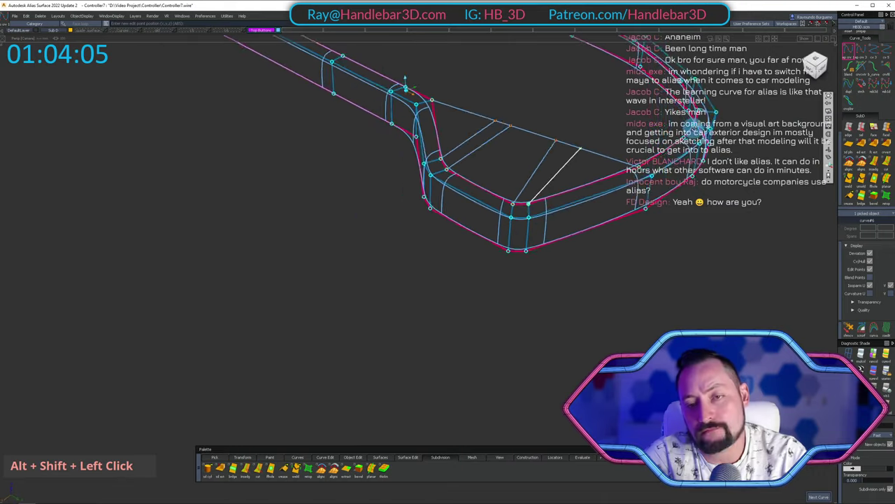
middle_click_drag(546, 135, 534, 160, "alt+shift")
left_click_drag(536, 164, 594, 158, "alt+shift")
right_click_drag(594, 157, 574, 171, "alt+shift")
left_click_drag(573, 171, 375, 120, "alt+shift")
right_click_drag(376, 120, 357, 168, "alt+shift")
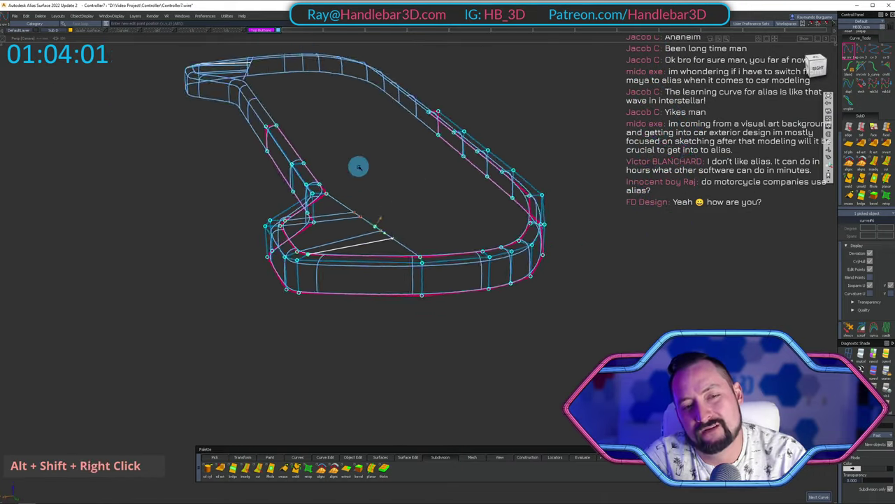
middle_click_drag(358, 168, 378, 126, "alt+shift")
left_click_drag(378, 126, 175, 214, "alt+shift")
middle_click_drag(174, 215, 180, 186, "alt+shift")
left_click_drag(180, 186, 300, 188, "alt+shift")
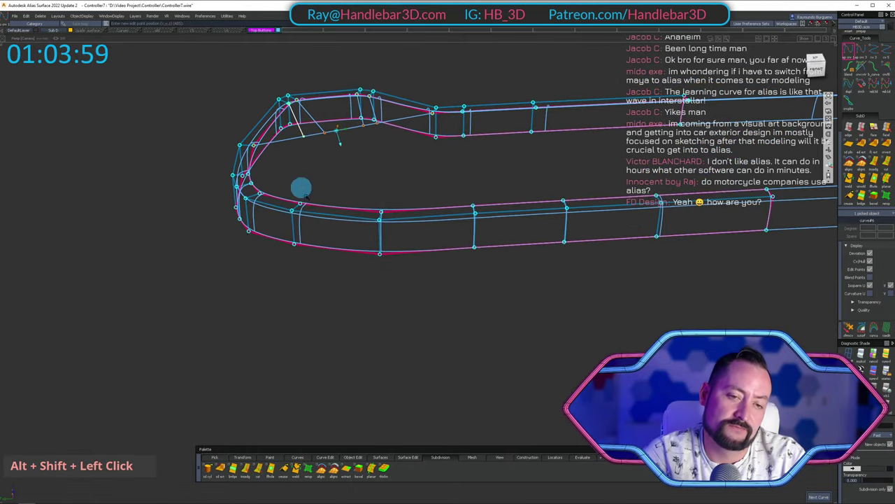
right_click_drag(300, 188, 300, 212, "alt+shift")
left_click_drag(300, 212, 259, 164, "alt+shift")
middle_click_drag(259, 163, 191, 169, "alt+shift")
left_click_drag(192, 170, 308, 201, "alt+shift")
left_click_drag(469, 202, 403, 136, "alt+shift")
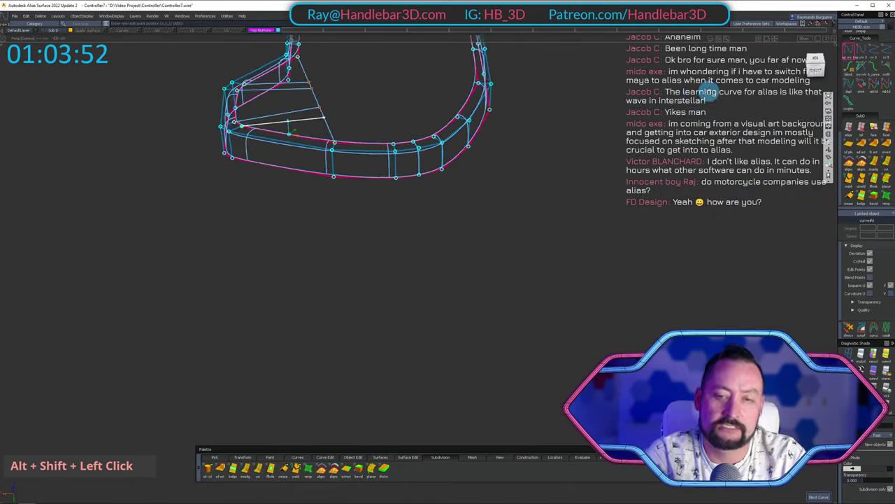
middle_click_drag(675, 102, 392, 212, "alt+shift")
left_click_drag(392, 212, 512, 44, "alt+shift")
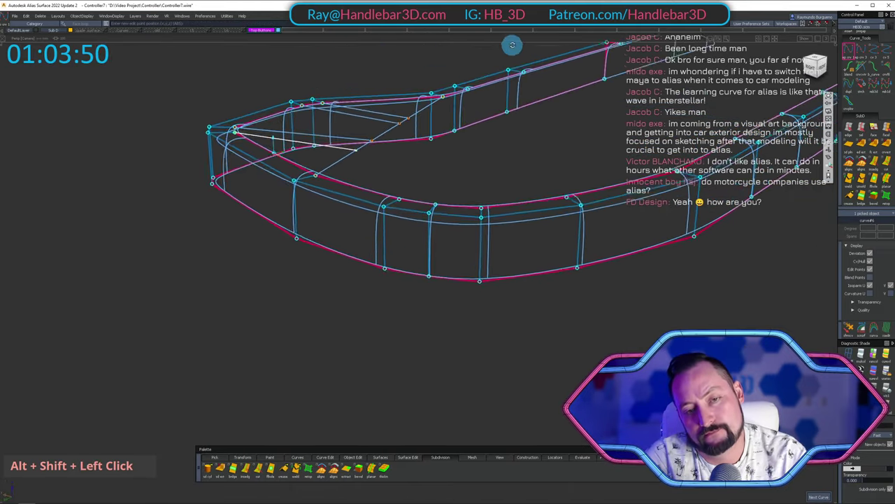
right_click_drag(511, 44, 504, 82, "alt+shift")
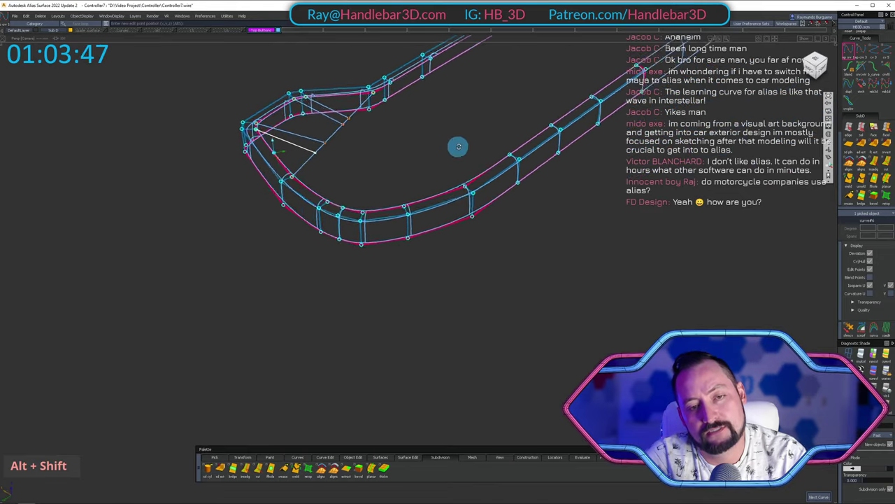
mouse_move(457, 163)
right_mouse_down("alt+shift")
mouse_move(334, 214)
mouse_move(452, 156)
right_mouse_up("alt+shift")
left_click_drag(452, 156, 373, 209, "alt+shift")
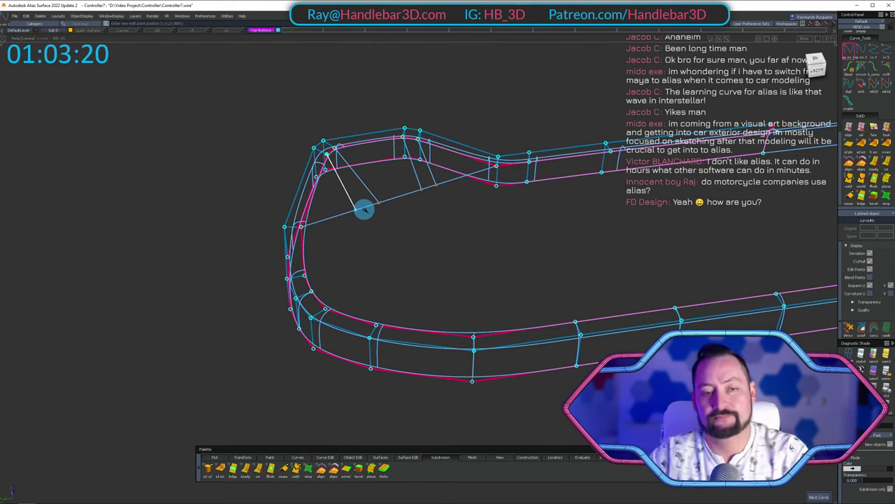
Pick the straight curve across the notched end and its four linking curves, and delete them all.
left_click_drag(388, 204, 448, 209, "alt+shift")
right_click_drag(448, 209, 480, 203, "alt+shift")
left_click_drag(394, 258, 402, 182, "ctrl+shift")
right_click_drag(390, 132, 394, 152, "alt+shift")
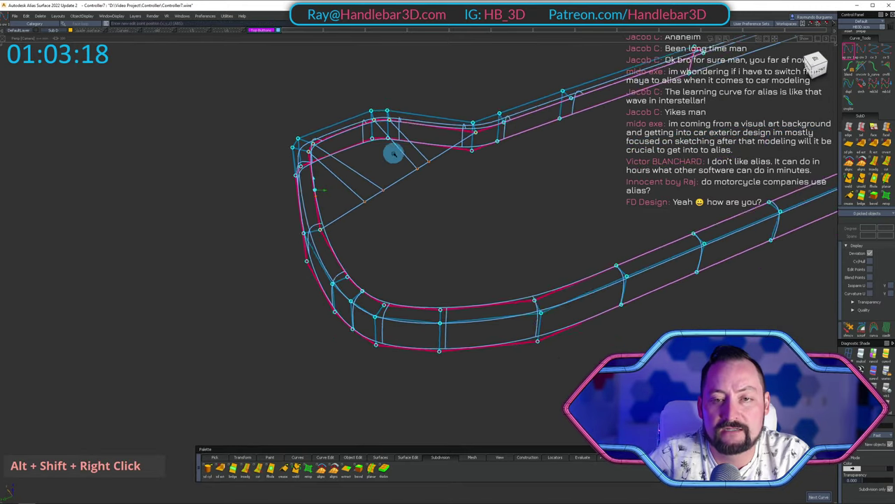
left_click_drag(394, 152, 382, 162, "alt+shift")
left_click_drag(381, 162, 434, 205, "ctrl+shift")
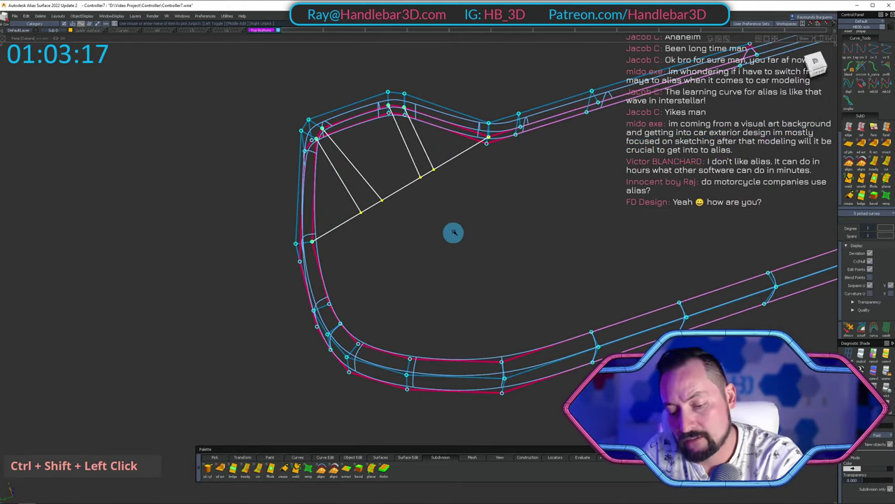
key("Return")
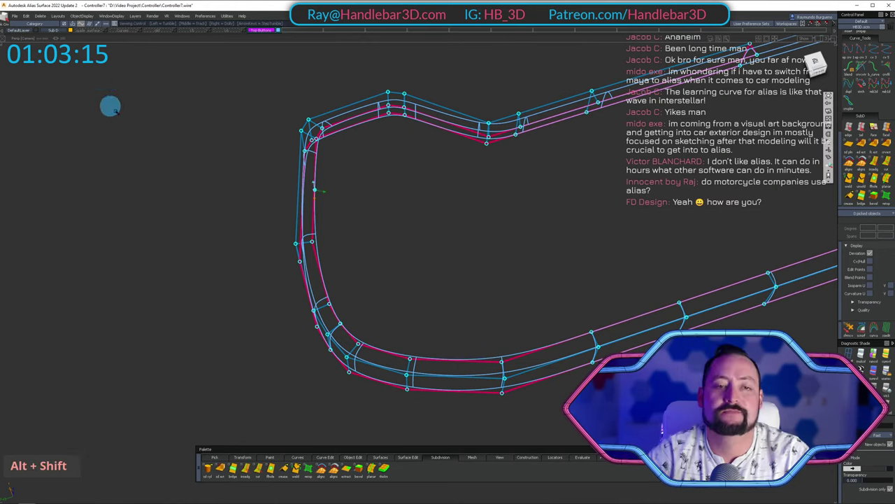
Select the strip's inner top edge loop and move its points inward to widen the top face all around.
right_click_drag(353, 172, 384, 170, "alt+shift")
left_click_drag(384, 170, 294, 192, "alt+shift")
right_click_drag(294, 192, 277, 226, "alt+shift")
left_click_drag(278, 226, 287, 241, "alt+shift")
right_click_drag(287, 241, 328, 262, "alt+shift")
left_click_drag(328, 262, 489, 195, "alt+shift")
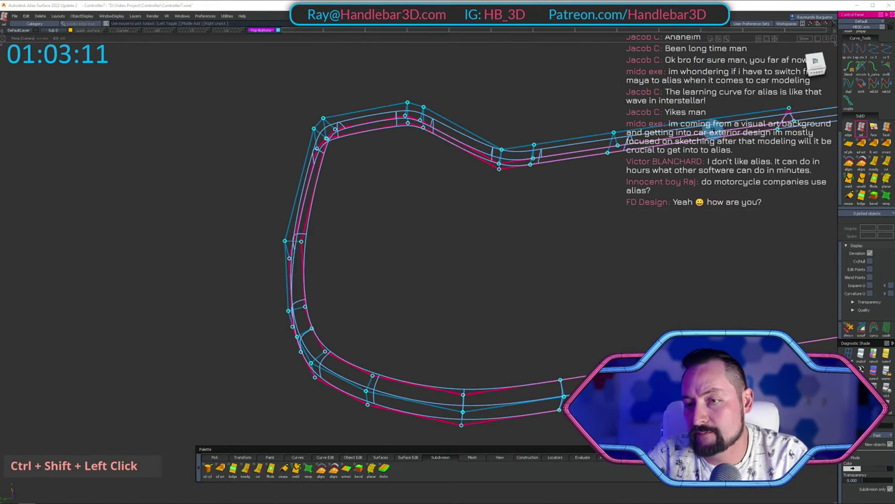
middle_click_drag(715, 131, 669, 124, "alt+shift")
left_click_drag(669, 125, 630, 170, "alt+shift")
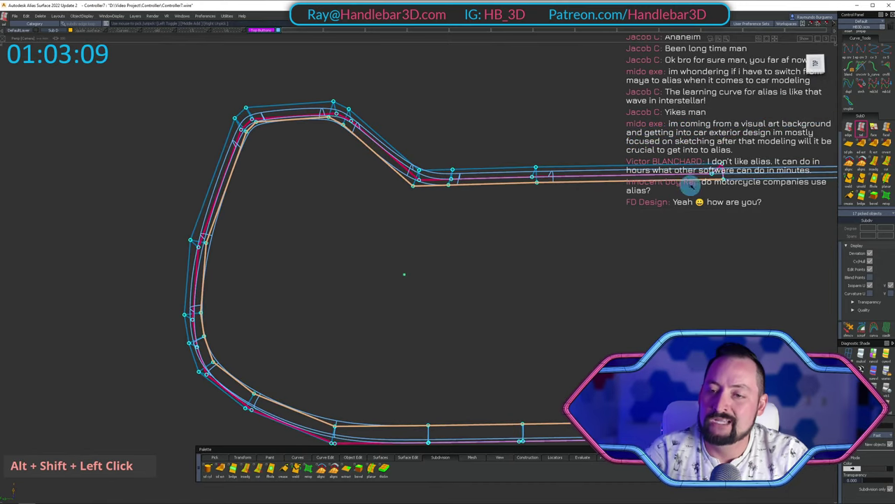
key("z")
middle_click_drag(203, 312, 446, 280, "alt+shift")
left_click_drag(445, 280, 402, 242, "alt+shift")
right_click_drag(402, 241, 343, 258, "alt+shift")
left_click_drag(343, 259, 293, 269, "alt+shift")
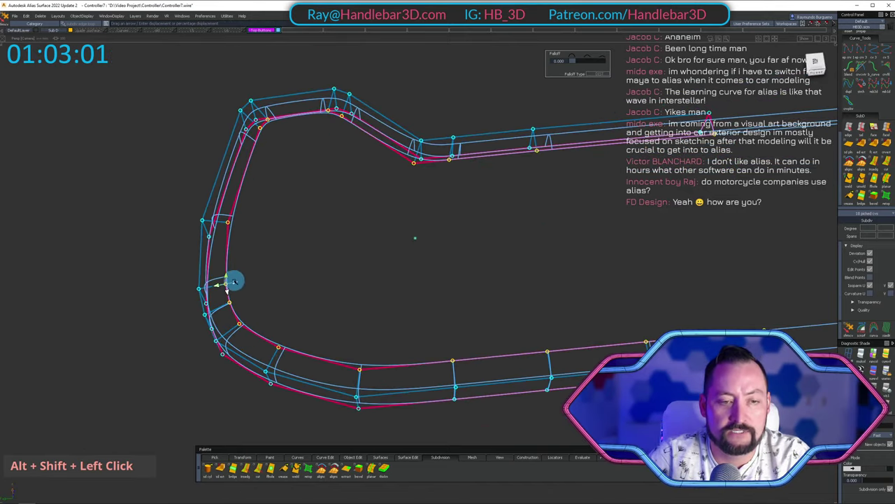
left_click_drag(233, 280, 435, 279, "alt+shift")
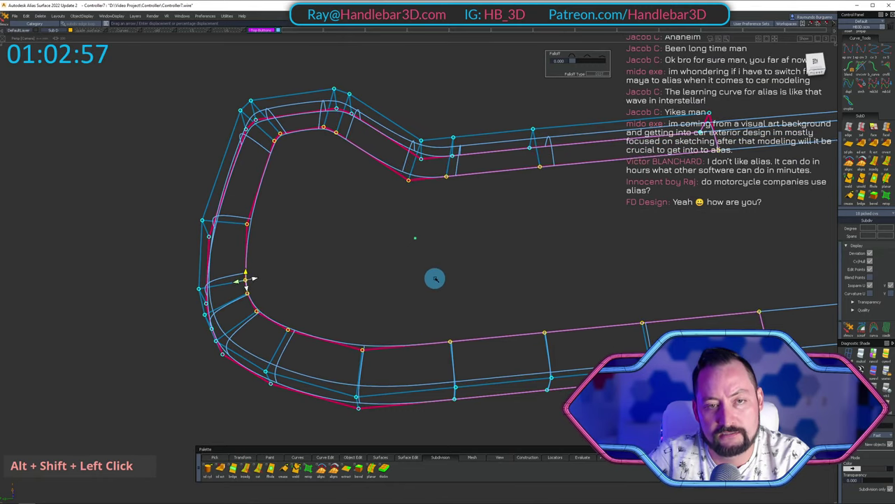
left_click_drag(346, 134, 432, 127, "alt+shift")
right_click_drag(443, 112, 446, 101, "shift")
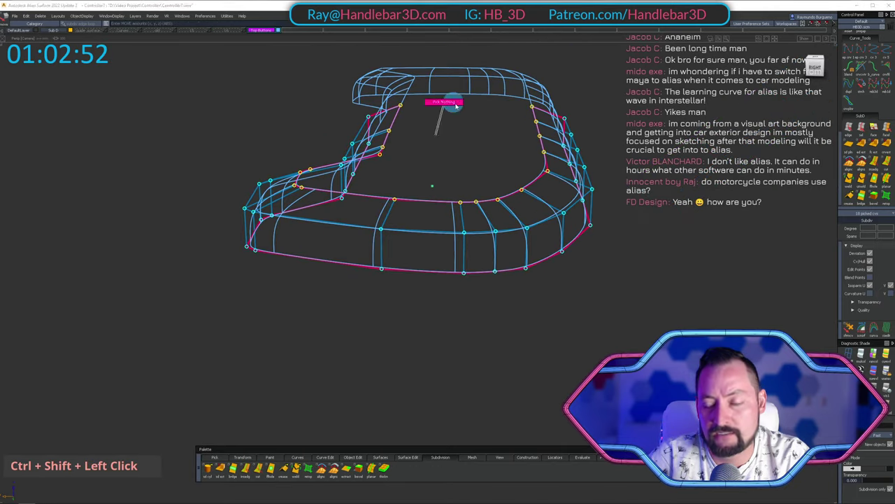
Shade the strip and check its widened top face from both ends and from above.
left_click(861, 354)
right_click_drag(539, 276, 499, 284, "alt+shift")
mouse_move(499, 284)
left_mouse_down("alt+shift")
mouse_move(424, 208)
mouse_move(641, 312)
mouse_move(530, 171)
mouse_move(510, 176)
left_mouse_up("alt+shift")
right_click_drag(510, 175, 343, 175, "alt+shift")
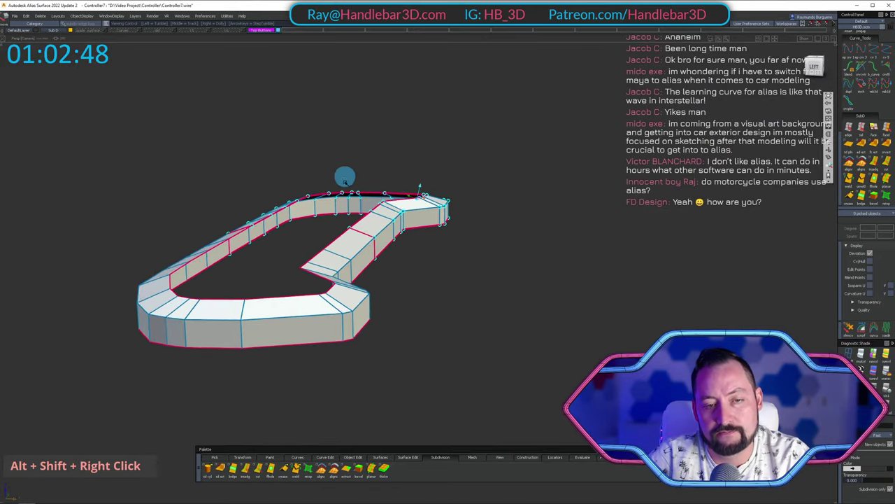
left_click_drag(344, 176, 435, 175, "alt+shift")
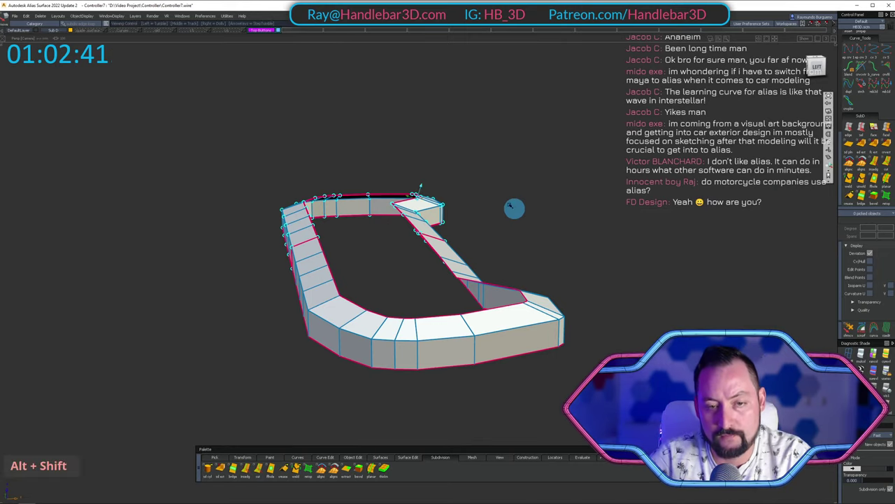
left_click_drag(514, 208, 230, 209, "alt+shift")
middle_click_drag(230, 210, 280, 210, "alt+shift")
left_click_drag(280, 210, 266, 254, "alt+shift")
right_click_drag(266, 254, 286, 335, "alt+shift")
middle_click_drag(286, 336, 330, 256, "alt+shift")
Draw three mirrored straight curves across the opening between the strip's long inner edges, spaced outward from the centre.
key("c")
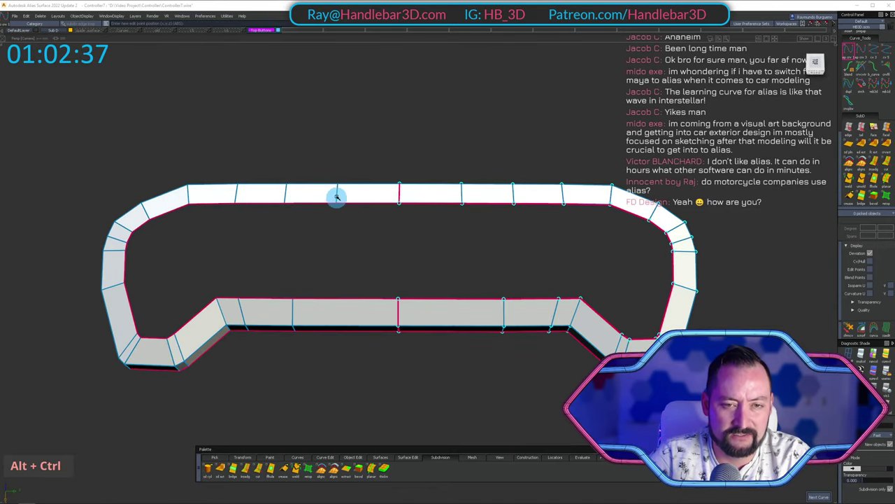
middle_click_drag(326, 237, 355, 242, "alt+shift")
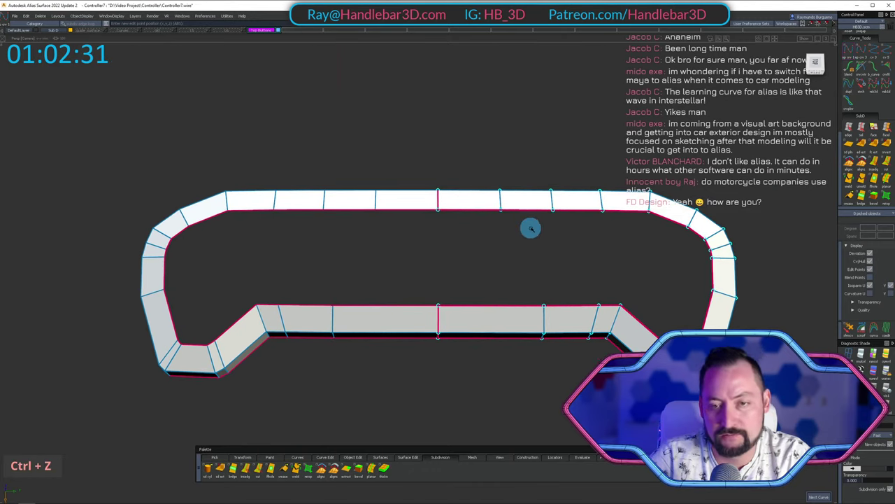
middle_click_drag(531, 228, 482, 225, "alt+shift")
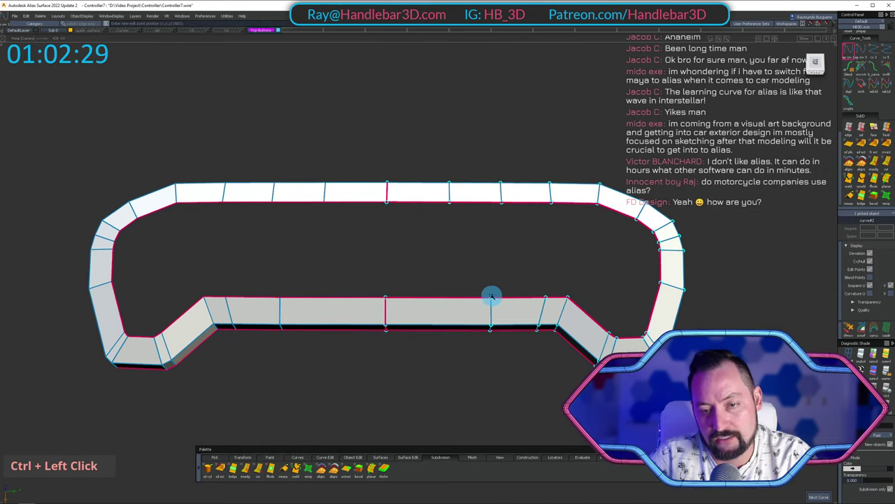
middle_click_drag(467, 293, 433, 277, "alt+shift")
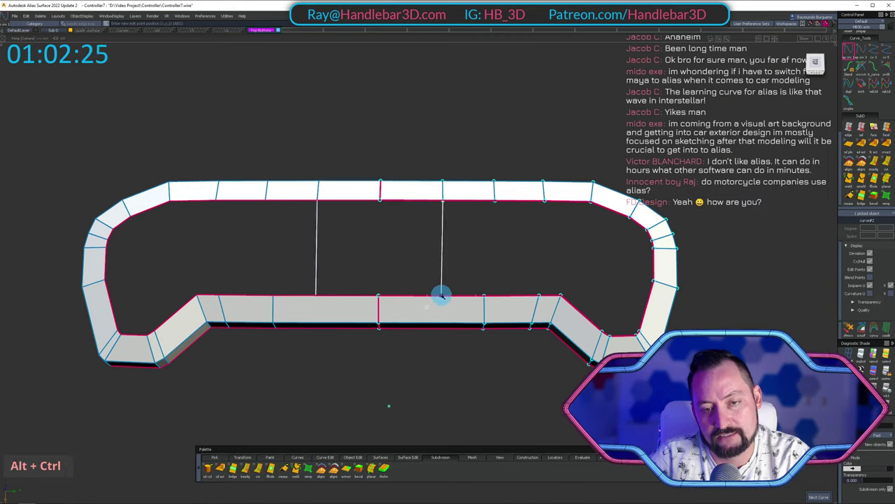
left_click_drag(506, 256, 505, 258, "ctrl+shift")
key("x")
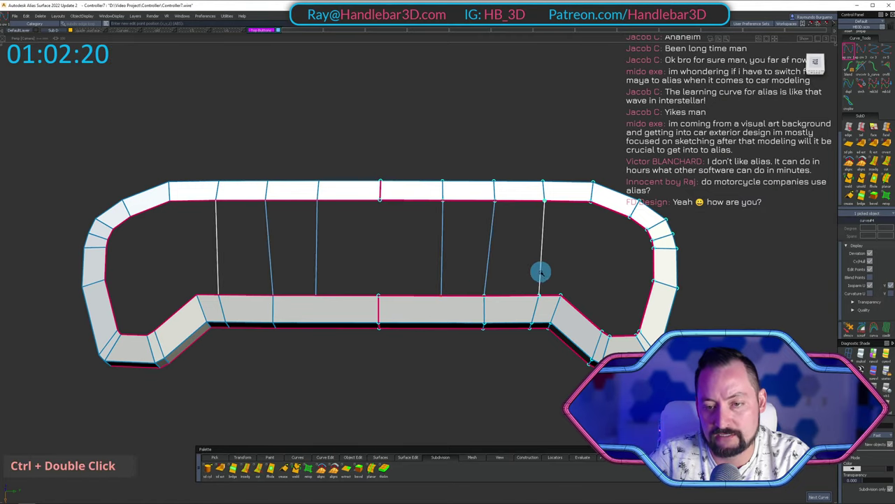
Draw two more mirrored curves from the far inner edge's rounded corner to the two inner corners of the notch's slanted side.
middle_click_drag(598, 233, 563, 209, "alt+shift")
left_click_drag(557, 260, 564, 238, "ctrl+shift")
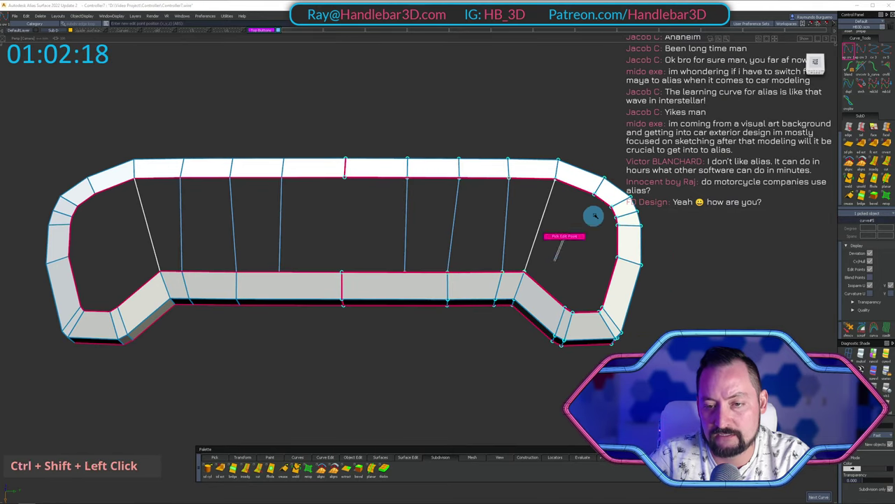
key("c")
left_click(622, 212, "alt+shift")
right_click_drag(624, 211, 649, 206, "alt+shift")
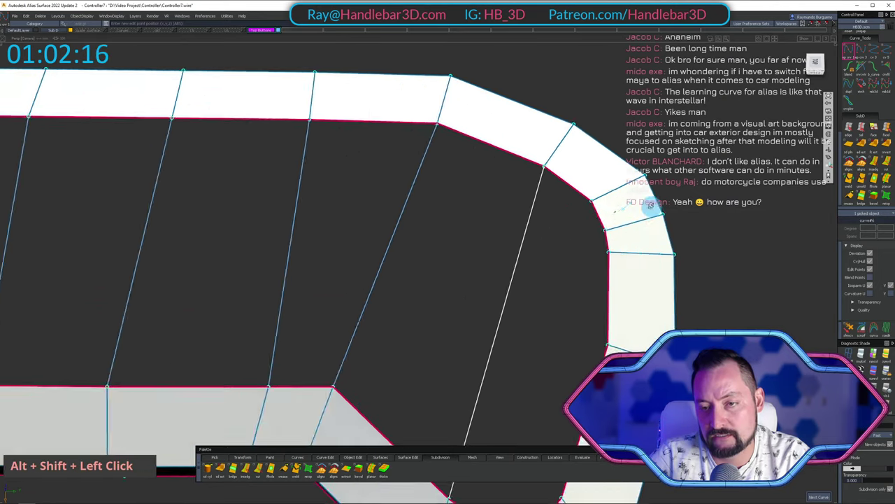
left_click_drag(649, 206, 568, 115, "alt+shift")
right_click_drag(568, 115, 552, 114, "alt+shift")
left_click_drag(552, 114, 516, 286, "alt+shift")
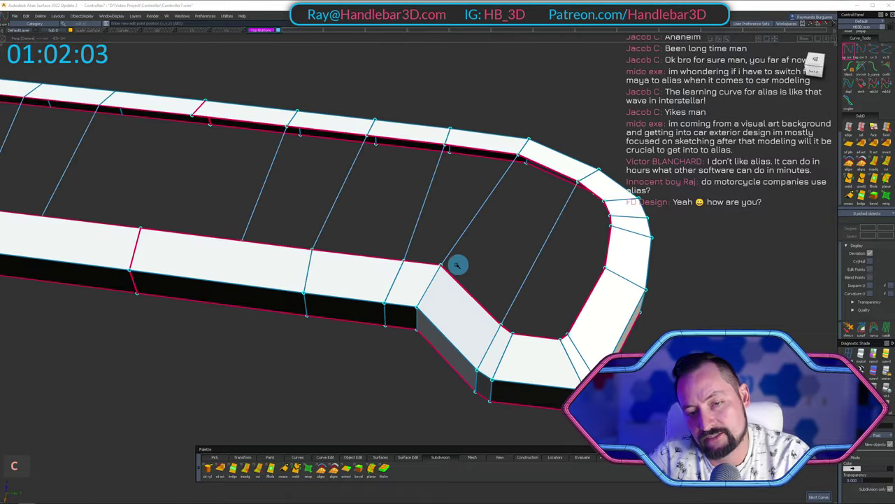
Try a curve from the notch's inner corner across to the strip's outer end, and delete it.
left_click_drag(567, 301, 559, 338, "alt+shift")
left_click_drag(559, 338, 560, 259, "ctrl+shift")
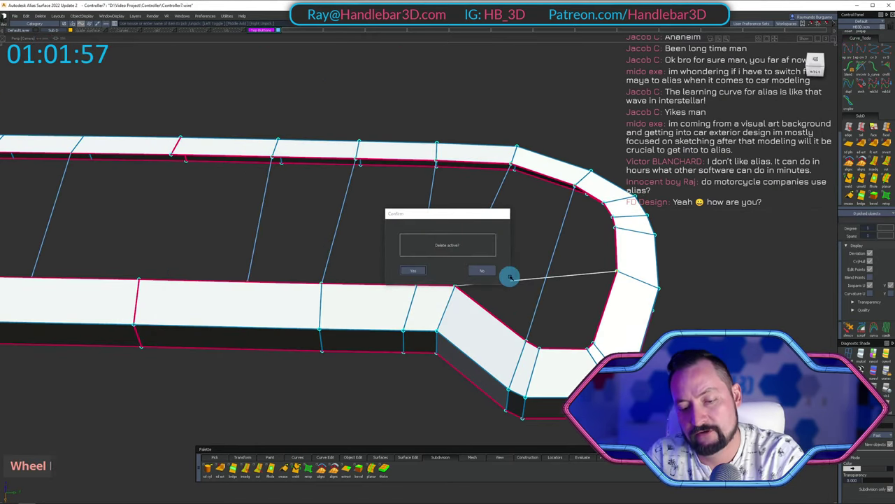
key("Return")
Check the layout of the mirrored curves across the strip's opening from both ends.
scroll(509, 263, "down", 3)
left_click_drag(508, 254, 520, 254, "alt+shift")
right_click_drag(520, 254, 477, 242, "alt+shift")
left_click_drag(477, 242, 394, 120, "alt+shift")
middle_click_drag(394, 119, 404, 120, "alt+shift")
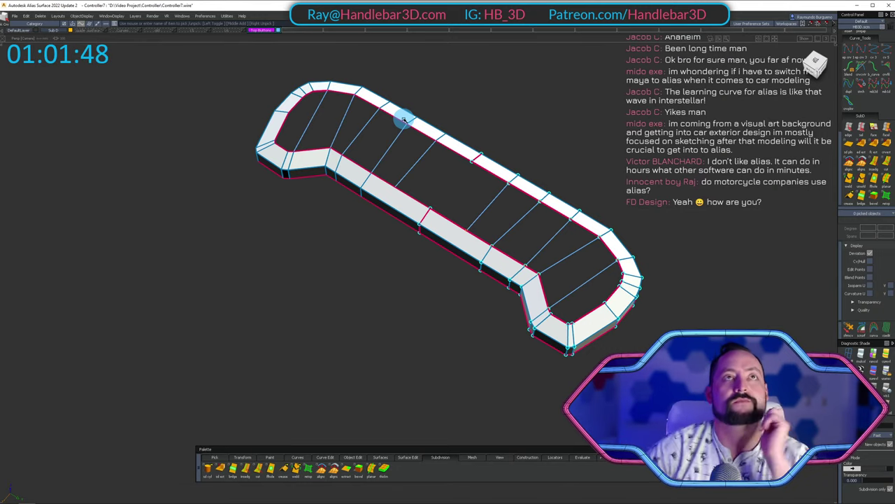
middle_click_drag(430, 156, 406, 146, "alt+shift")
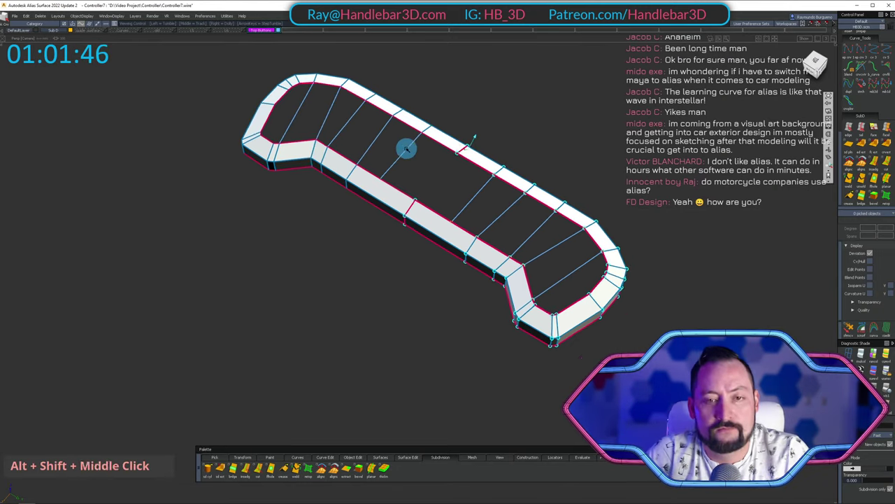
left_click_drag(406, 146, 721, 116, "alt+shift")
middle_click_drag(503, 153, 483, 154, "alt+shift")
mouse_move(483, 154)
left_mouse_down("alt+shift")
mouse_move(668, 115)
mouse_move(683, 95)
mouse_move(798, 109)
mouse_move(698, 133)
mouse_move(549, 123)
mouse_move(450, 135)
left_mouse_up("alt+shift")
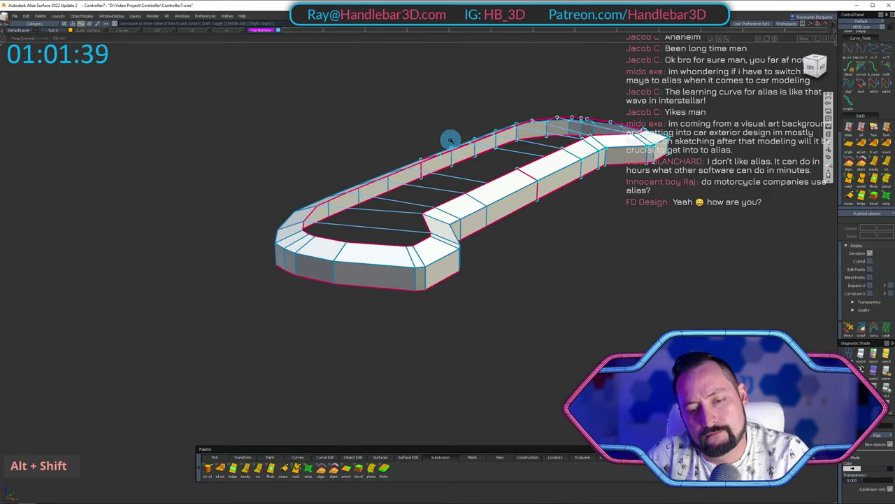
Show the strip in its smooth form and inspect how the cross curves meet its inner edge around the notched end.
key("h")
left_click_drag(500, 160, 470, 242, "alt+shift")
right_click_drag(470, 242, 490, 217, "alt+shift")
left_click_drag(490, 217, 432, 208, "alt+shift")
right_click_drag(433, 208, 439, 214, "alt+shift")
left_click_drag(440, 214, 734, 220, "alt+shift")
left_click_drag(505, 196, 657, 299, "alt+shift")
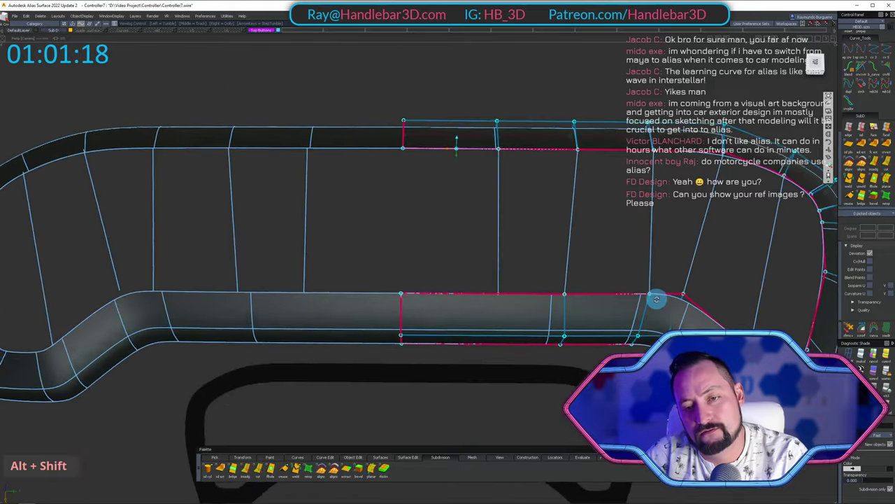
right_click_drag(656, 300, 592, 280, "alt+shift")
left_click_drag(592, 280, 446, 232, "alt+shift")
middle_click_drag(446, 231, 413, 252, "alt+shift")
left_click_drag(413, 251, 385, 238, "alt+shift")
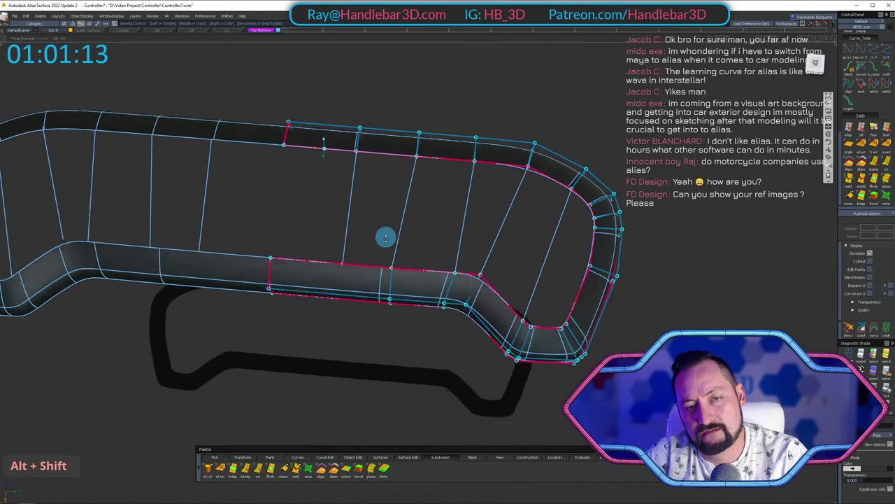
middle_click_drag(389, 233, 410, 212, "alt+shift")
left_click_drag(410, 212, 480, 300, "alt+shift")
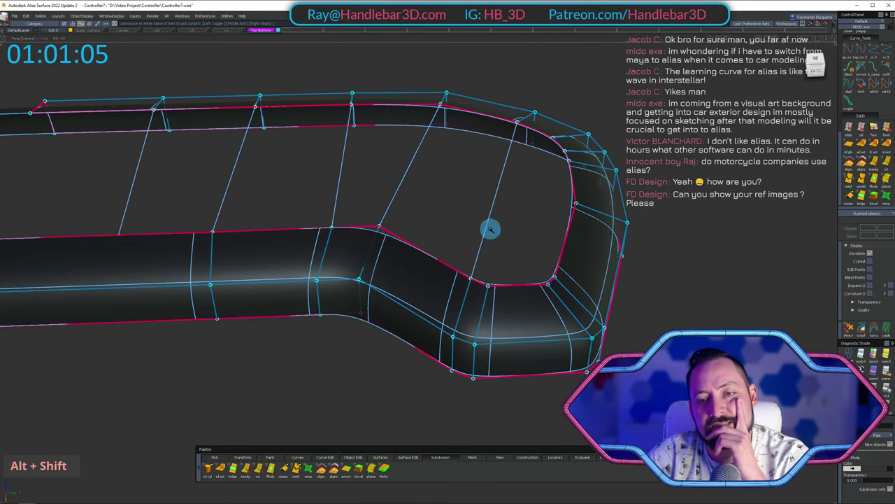
Examine the cross curves and the near strip's bend at the notch corner from above and from the side.
scroll(485, 217, "down", 2)
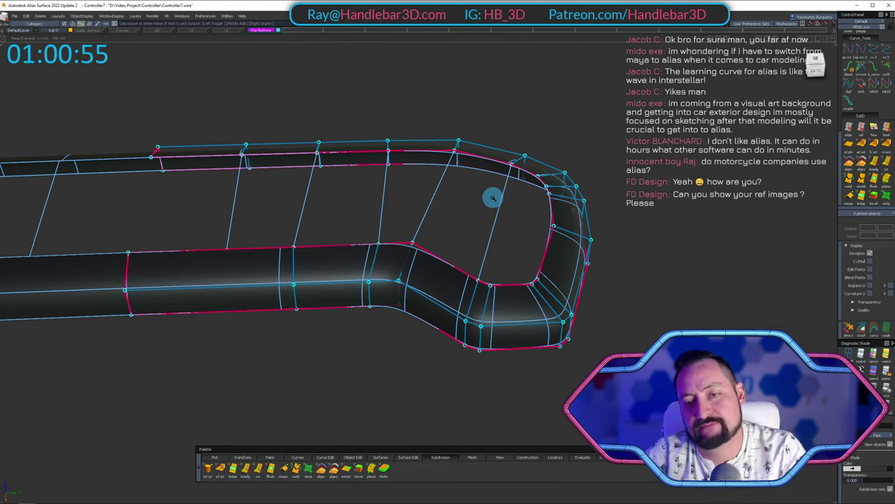
left_click_drag(513, 171, 512, 257, "alt+shift")
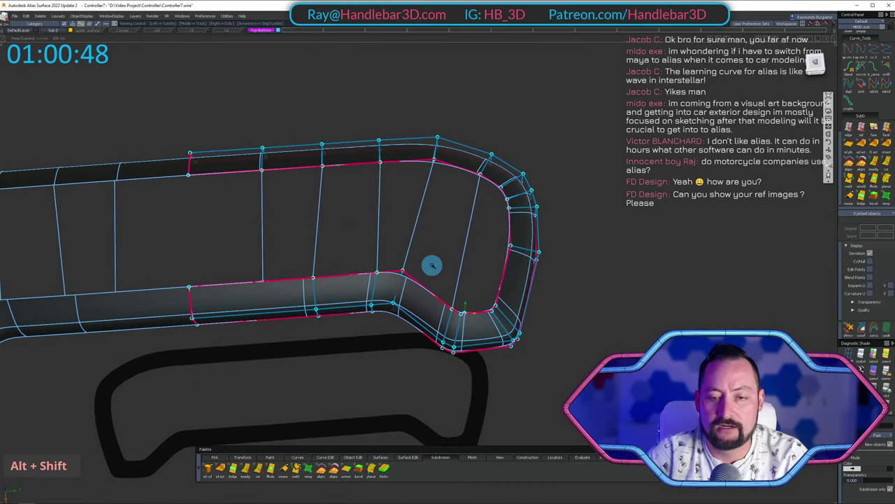
middle_click_drag(418, 262, 400, 270, "alt+shift")
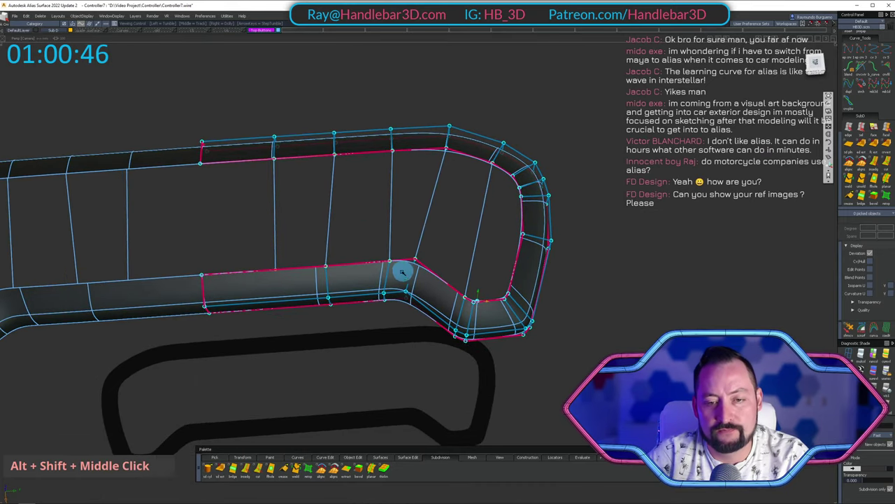
left_click_drag(399, 270, 420, 230, "alt+shift")
middle_click_drag(420, 230, 413, 186, "alt+shift")
left_click_drag(413, 186, 397, 339, "alt+shift")
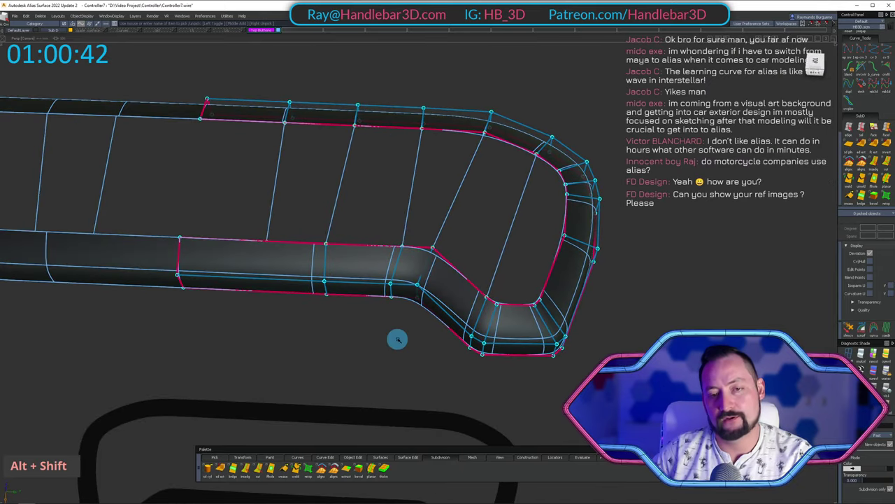
left_click_drag(402, 328, 474, 245, "alt+shift")
right_click_drag(473, 245, 394, 234, "alt+shift")
left_click_drag(394, 233, 384, 268, "alt+shift")
right_click_drag(384, 268, 380, 273, "alt+shift")
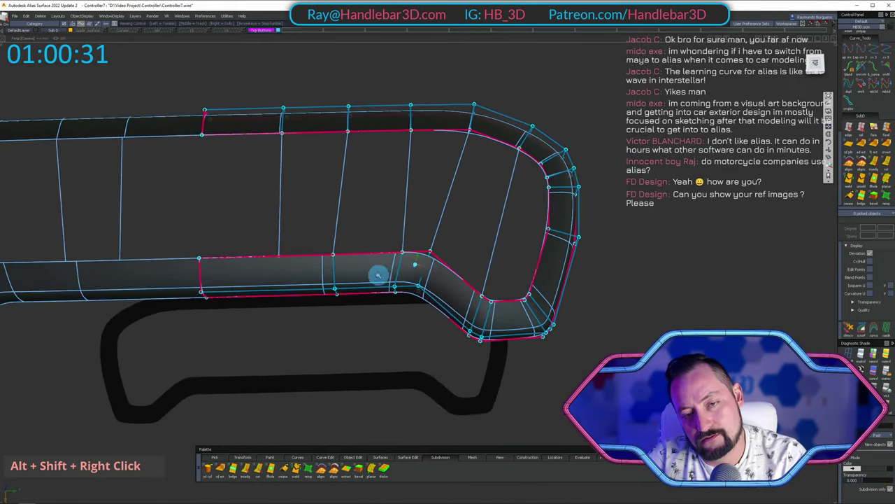
left_click_drag(380, 274, 382, 122, "alt+shift")
right_click_drag(382, 122, 412, 110, "alt+shift")
left_click_drag(412, 111, 348, 250, "alt+shift")
right_click_drag(347, 250, 378, 245, "alt+shift")
left_click_drag(378, 245, 308, 284, "alt+shift")
Delete the near strip's faces at the notch corner, between the straight run and the start of the slanted side.
left_click_drag(328, 248, 345, 294, "alt+shift")
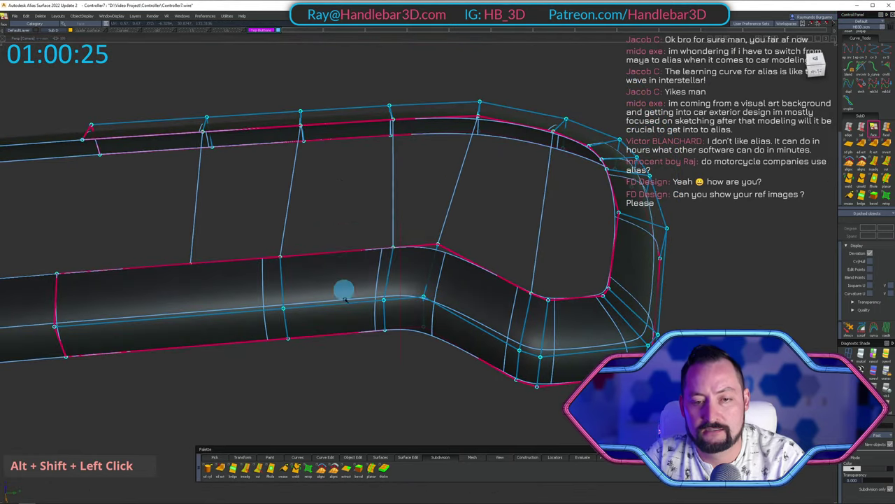
left_click_drag(400, 262, 406, 300, "alt+shift")
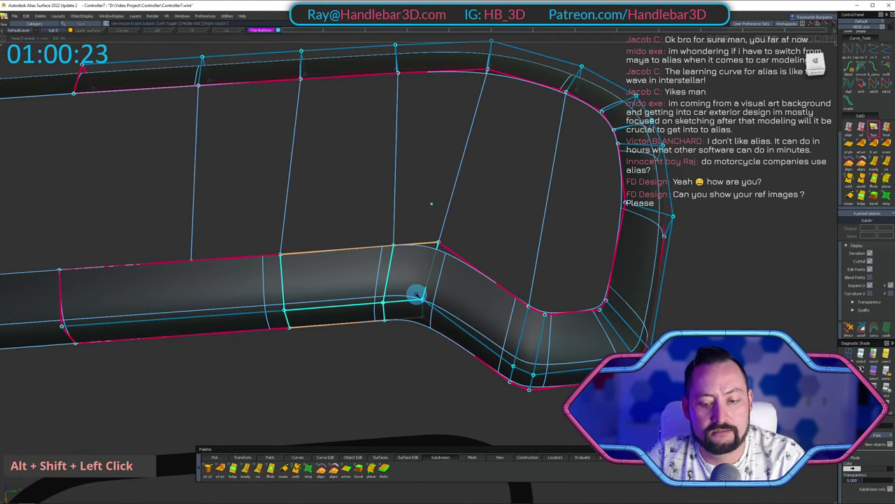
left_click_drag(441, 242, 379, 366, "alt+shift")
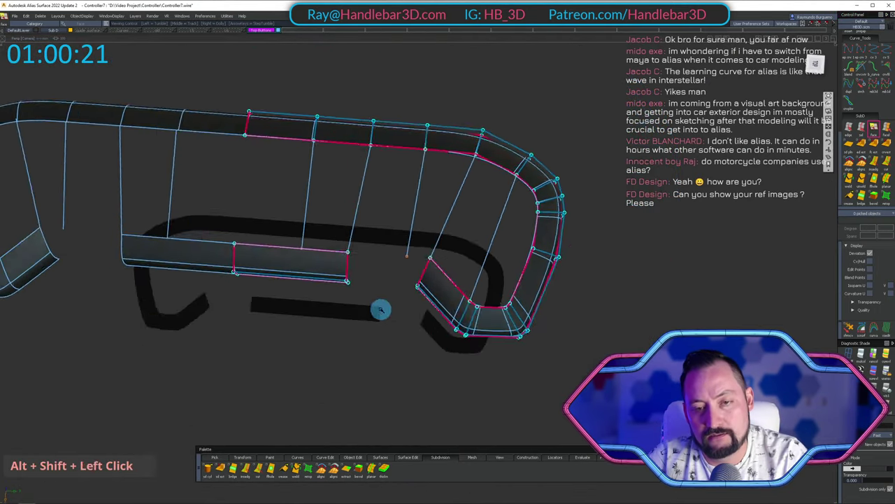
middle_click_drag(380, 366, 414, 307, "alt+shift")
right_click_drag(414, 307, 378, 294, "alt+shift")
left_click_drag(378, 295, 428, 264, "alt+shift")
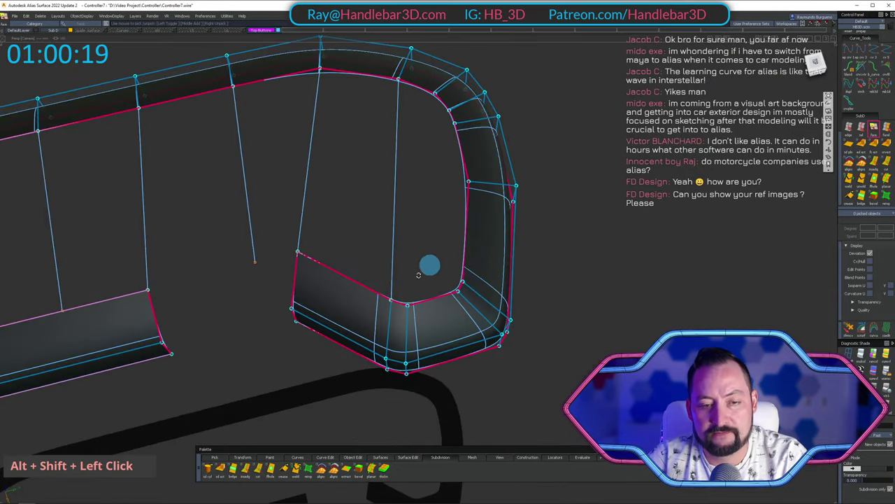
Examine the gap between the straight run and the slanted side's open end from several angles.
middle_click_drag(427, 264, 539, 316, "alt+shift")
left_click_drag(539, 316, 532, 295, "alt+shift")
right_click_drag(532, 295, 438, 319, "alt+shift")
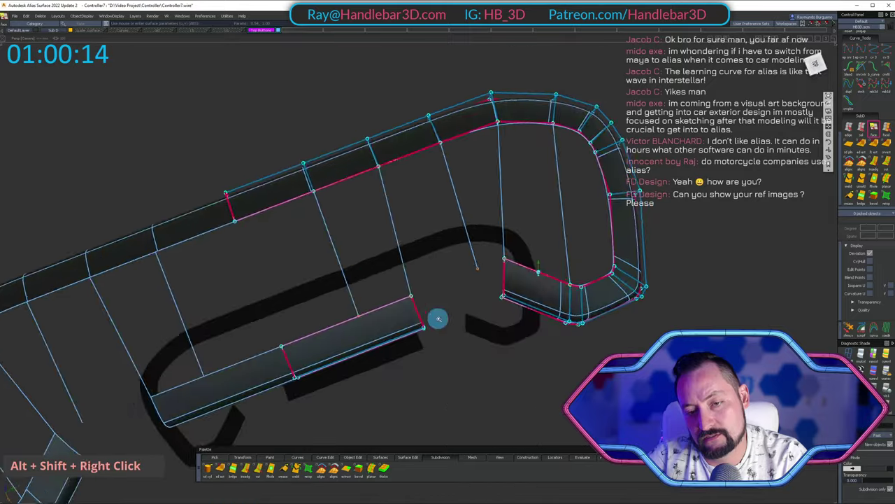
left_click_drag(438, 319, 530, 217, "alt+shift")
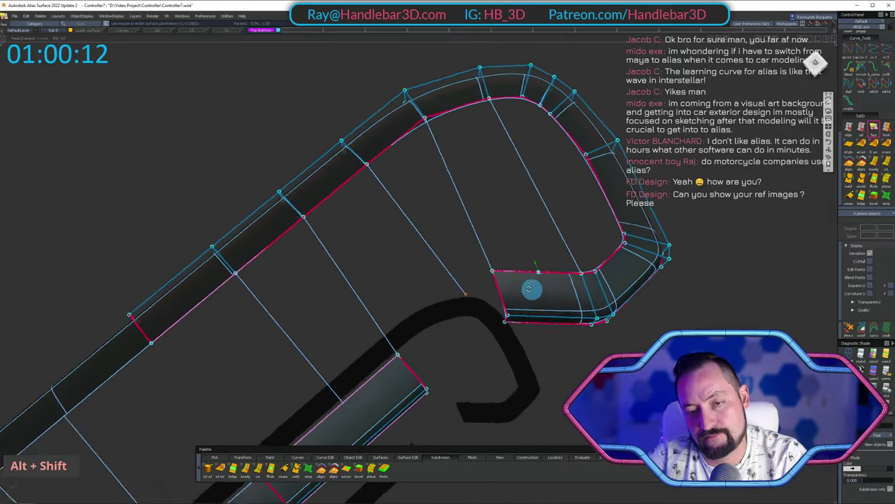
left_click_drag(529, 288, 489, 260, "alt+shift")
right_click_drag(489, 260, 542, 256, "alt+shift")
left_click_drag(541, 256, 566, 284, "alt+shift")
right_click_drag(566, 284, 469, 254, "alt+shift")
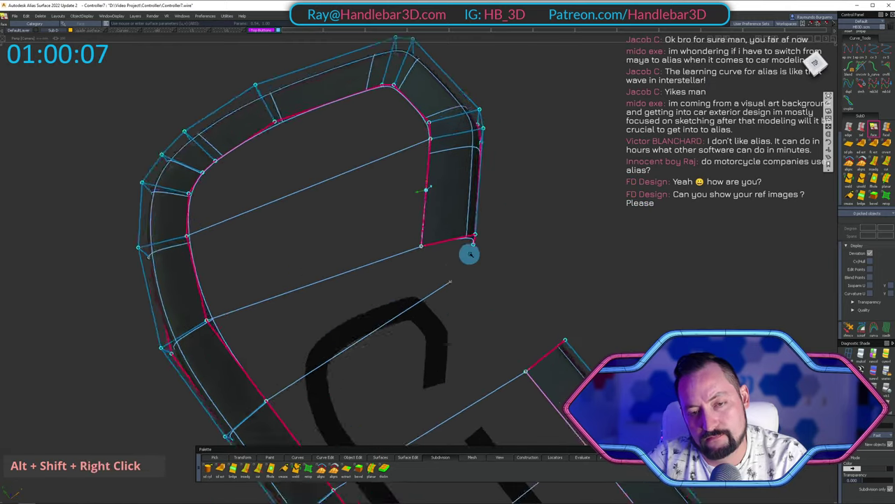
left_click_drag(469, 254, 536, 240, "alt+shift")
right_click_drag(536, 240, 458, 240, "alt+shift")
left_click_drag(457, 240, 674, 160, "alt+shift")
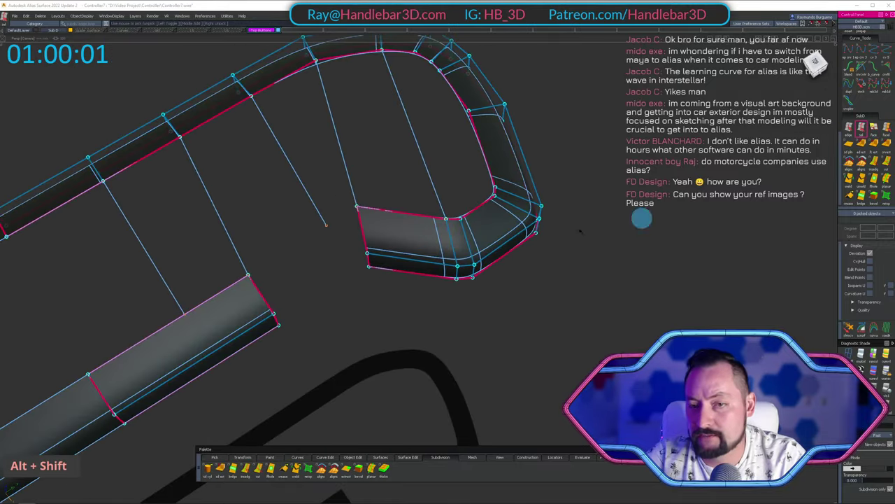
Try extruding the slanted side's open end edges toward the gap in Normal mode, and undo it.
left_click_drag(393, 286, 624, 222, "alt+shift")
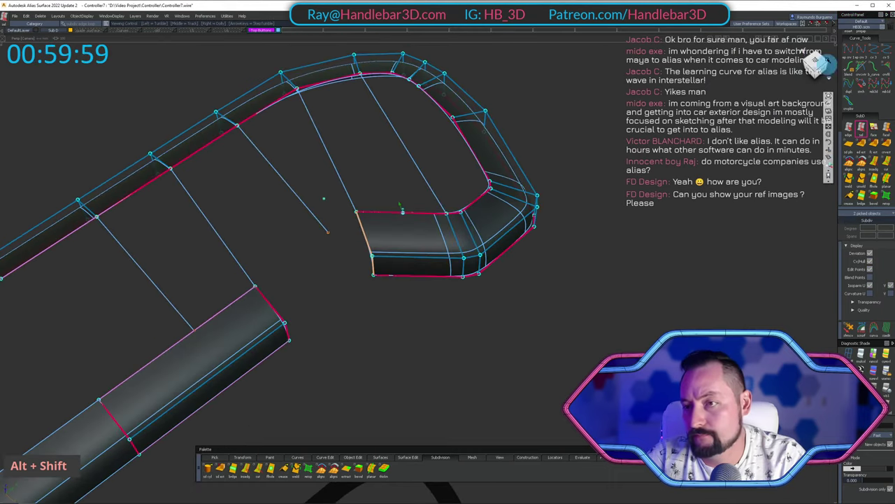
left_click(815, 60, "alt+shift")
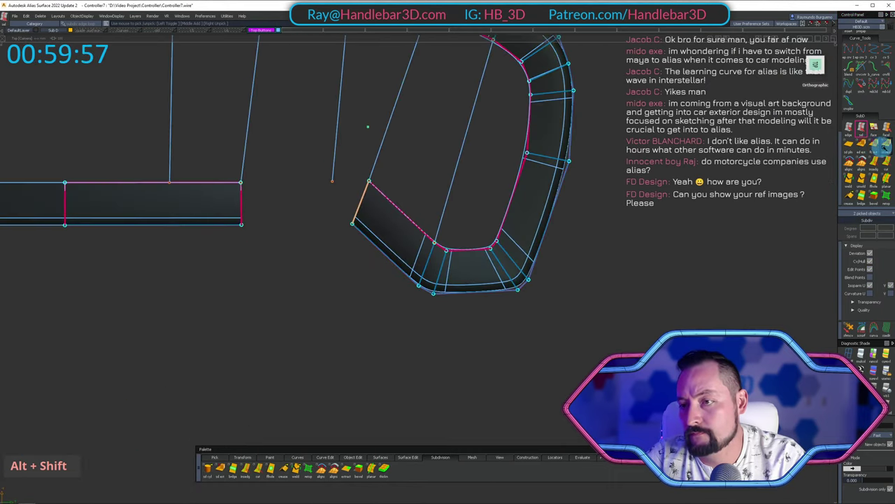
middle_click_drag(313, 171, 327, 271, "alt+shift")
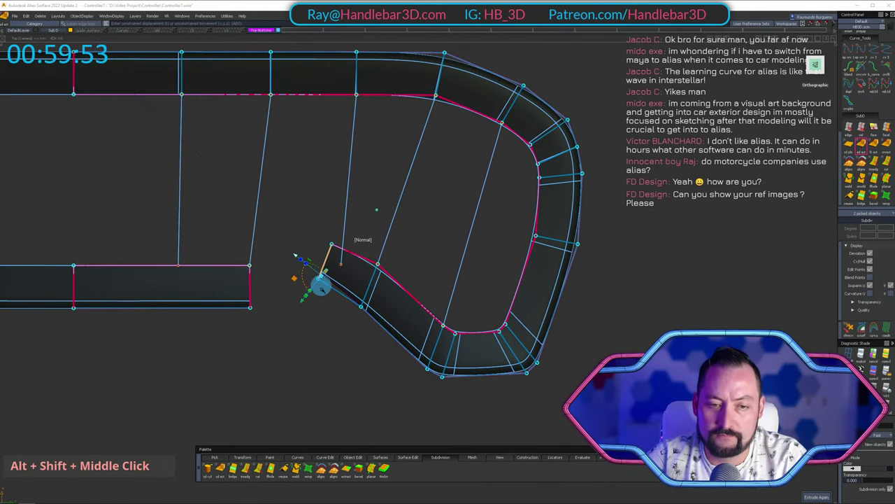
key("ctrl+z")
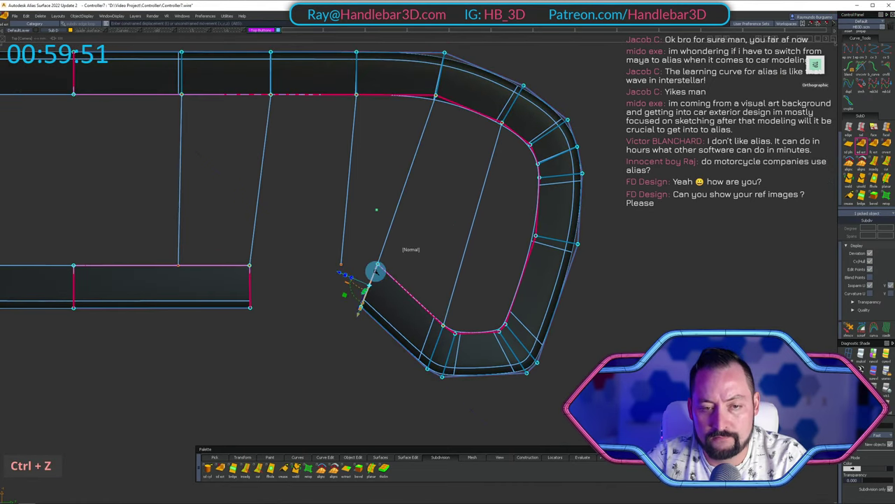
Extrude the slanted side's open end edges a short way into the gap in Global mode.
left_click_drag(341, 272, 379, 351, "alt+shift")
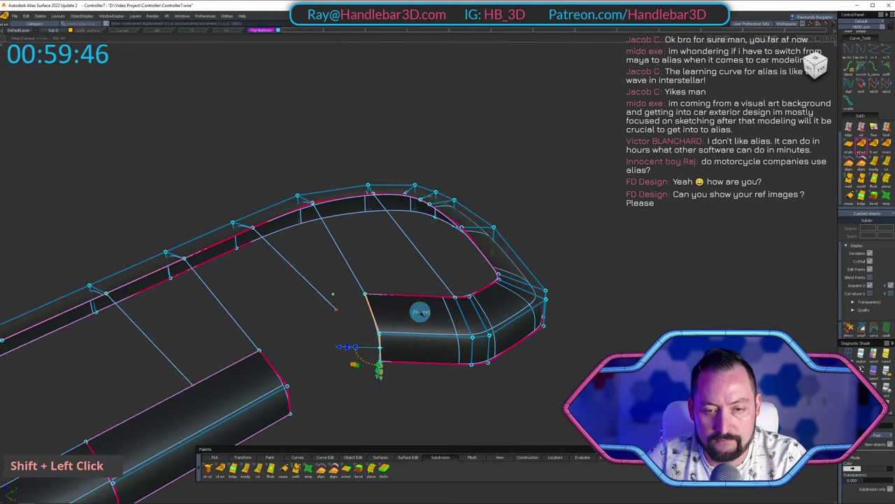
left_click_drag(422, 315, 803, 88, "alt+shift")
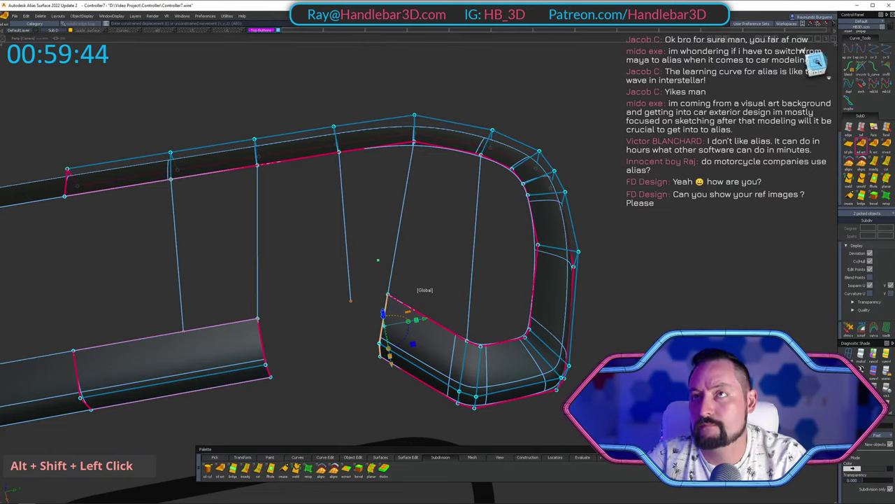
left_click(818, 63, "alt+shift")
right_click_drag(500, 180, 479, 186, "alt+shift")
middle_click_drag(479, 186, 502, 159, "alt+shift")
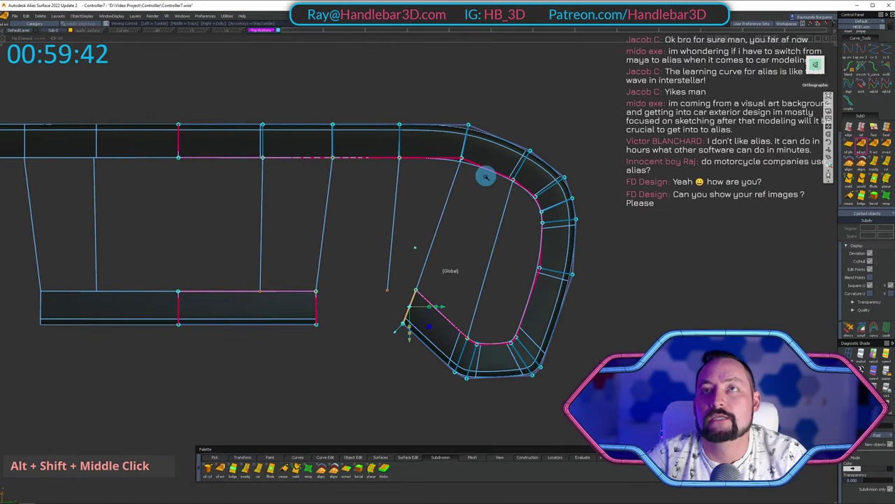
right_click_drag(486, 176, 462, 284, "alt+shift")
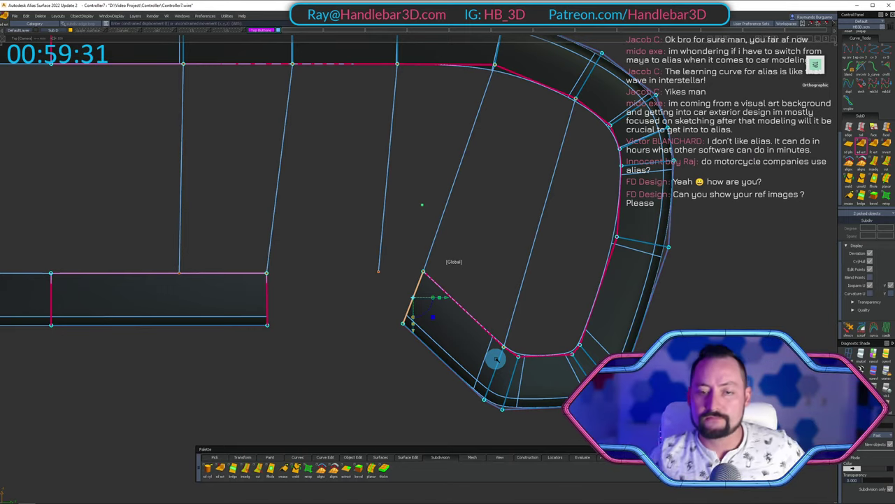
middle_click_drag(469, 335, 461, 257, "alt+shift")
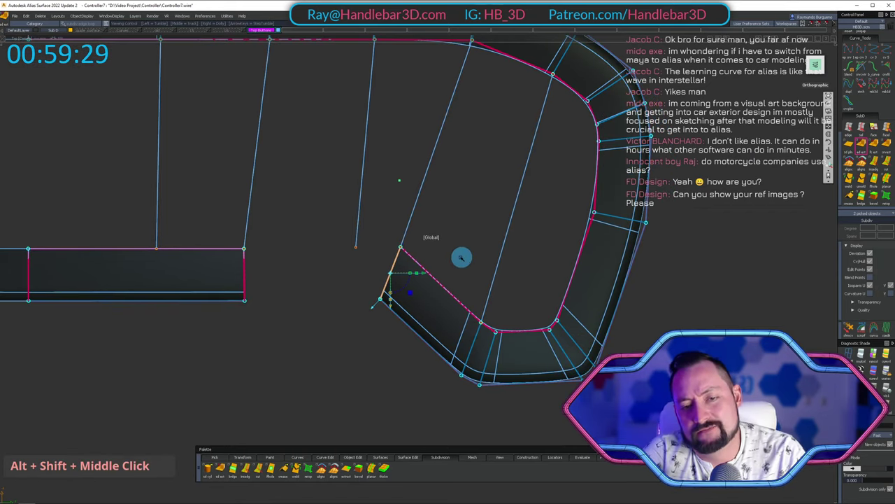
left_click_drag(408, 295, 376, 260)
right_click_drag(360, 295, 363, 308, "alt+shift")
middle_click_drag(361, 308, 417, 285, "alt+shift")
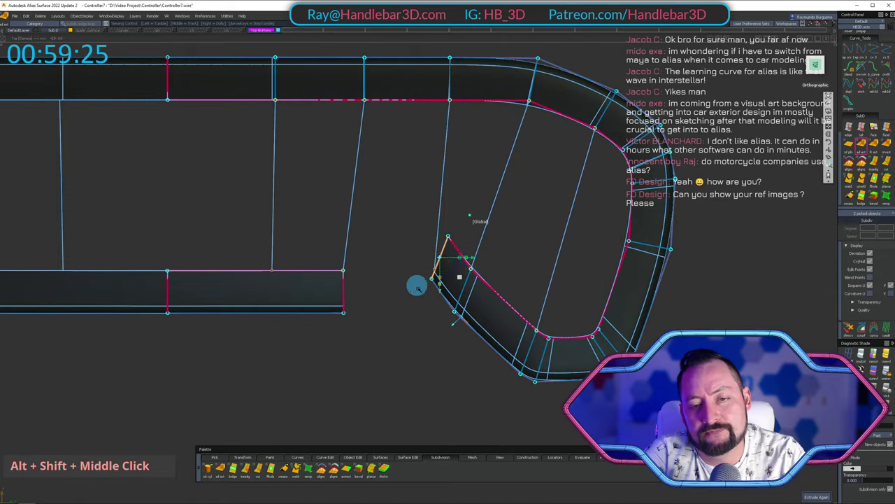
Move the extruded end's outer and inner corner vertices so its open edge leans toward the straight run.
right_click_drag(440, 267, 504, 253, "alt+shift")
middle_click_drag(504, 254, 510, 274, "alt+shift")
middle_click_drag(521, 224, 494, 187)
right_click_drag(495, 187, 528, 200, "alt+shift")
left_click_drag(434, 262, 474, 198, "ctrl+shift")
middle_click_drag(474, 198, 479, 179, "ctrl+shift")
middle_click_drag(490, 154, 526, 177)
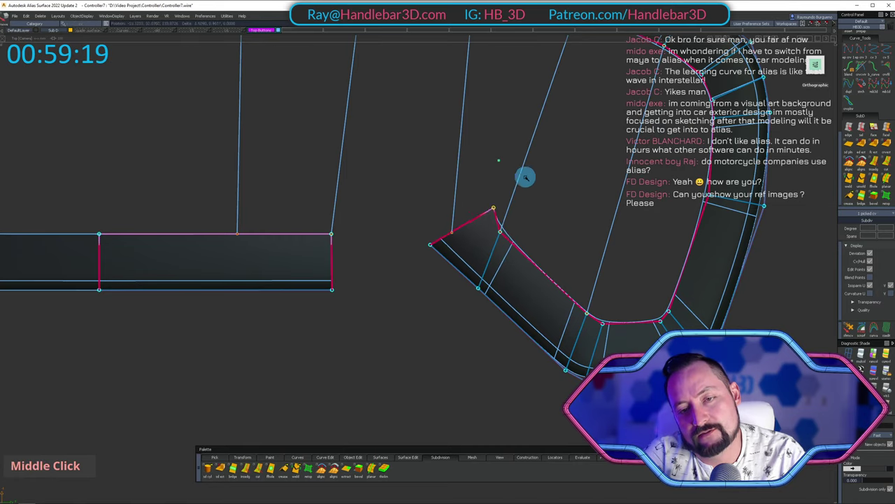
Fine-tune the outer and inner corner vertices of the extruded end, and check it against the whole strip.
left_click_drag(438, 311, 410, 240, "ctrl+shift")
left_click_drag(410, 240, 452, 256, "ctrl+shift")
left_click_drag(407, 219, 459, 276)
middle_click_drag(458, 278, 429, 207, "ctrl+shift")
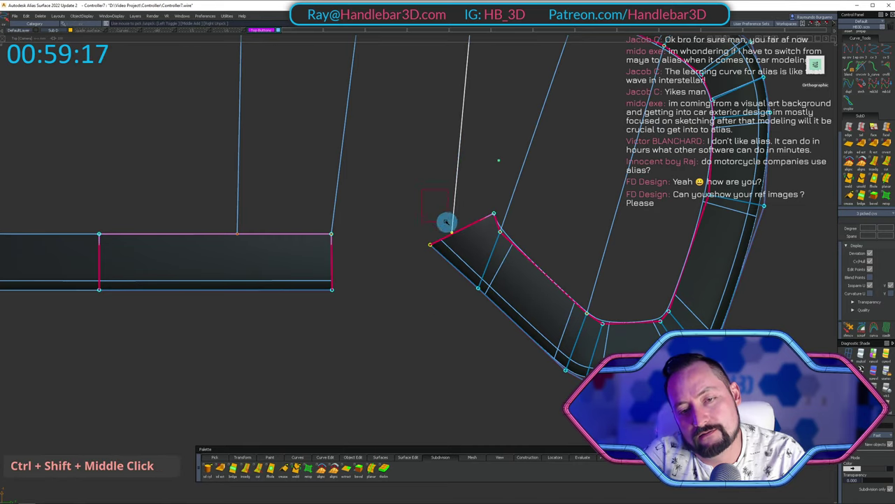
left_click_drag(423, 251, 463, 250, "ctrl+shift")
right_click_drag(463, 250, 430, 255, "alt+shift")
middle_click_drag(429, 255, 461, 266, "alt+shift")
left_click_drag(536, 280, 465, 189, "ctrl+shift")
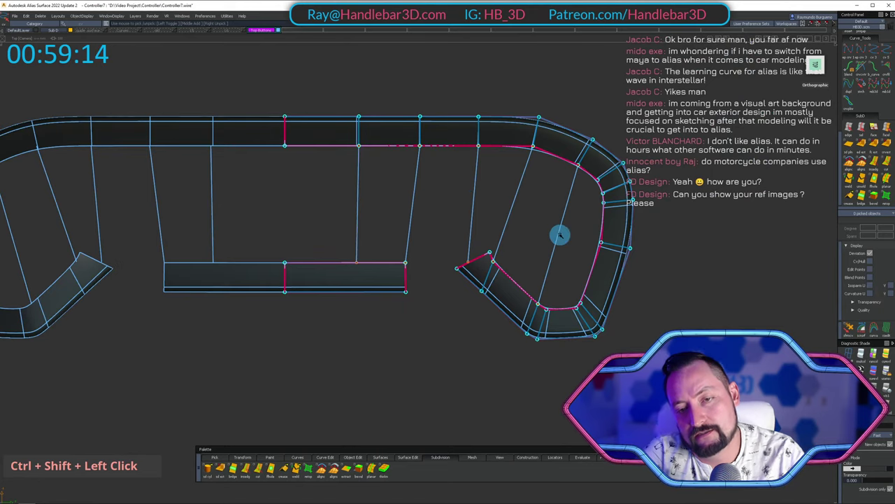
Delete the cross curve running from the far edge's rounded corner to the slanted side's inner edge near the extruded end.
right_click_drag(511, 231, 482, 245, "alt+shift")
left_click(471, 230, "ctrl+shift")
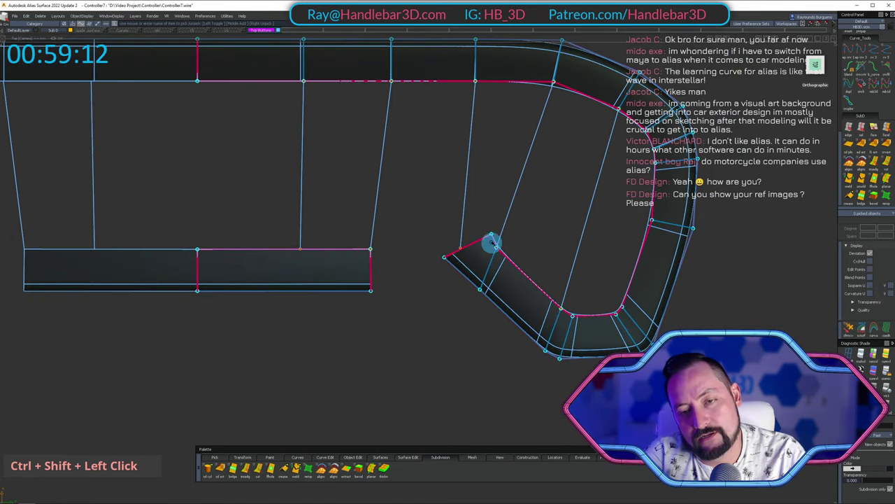
key("Delete")
key("Return")
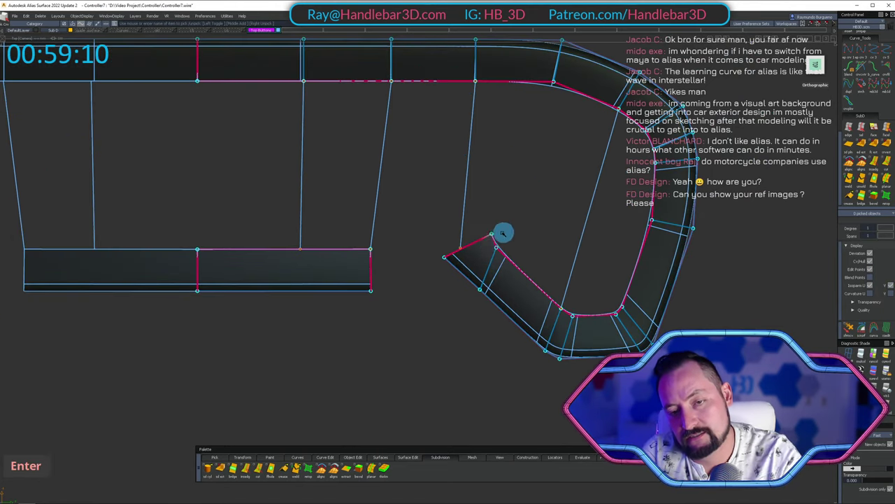
Slide the inner vertex just behind the extruded end along the slanted side to straighten its inner edge.
key("z")
left_click(501, 251, "ctrl+shift")
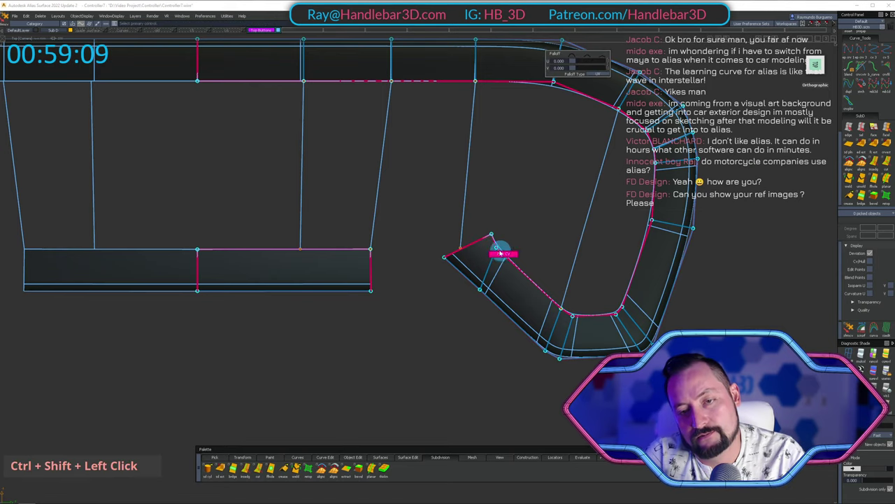
key("z")
middle_click_drag(507, 302, 522, 310, "alt+shift")
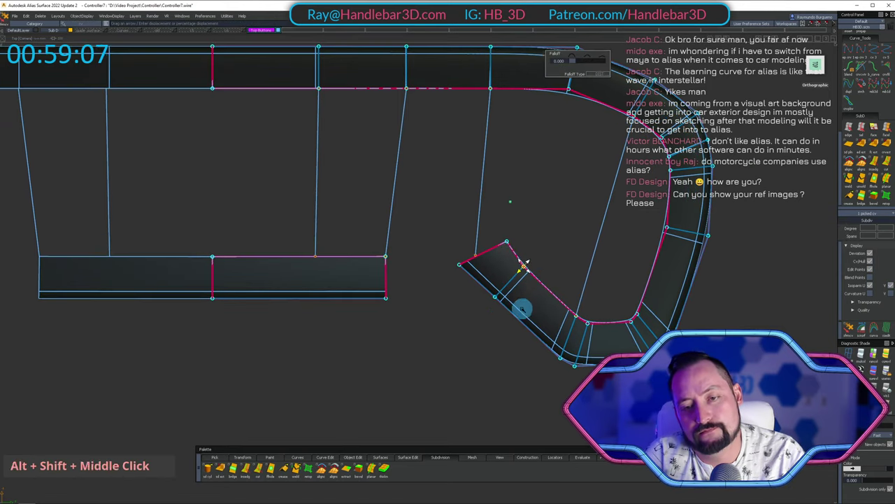
Delete the remaining cross curve that ends at the extruded end's open edge.
double_click(414, 208, "ctrl+shift")
left_click_drag(458, 193, 483, 201, "ctrl+shift")
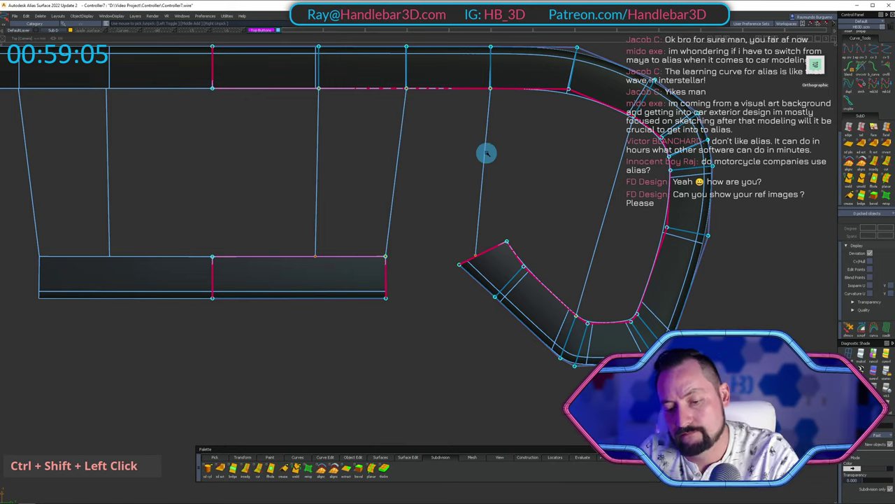
left_click_drag(462, 145, 515, 180)
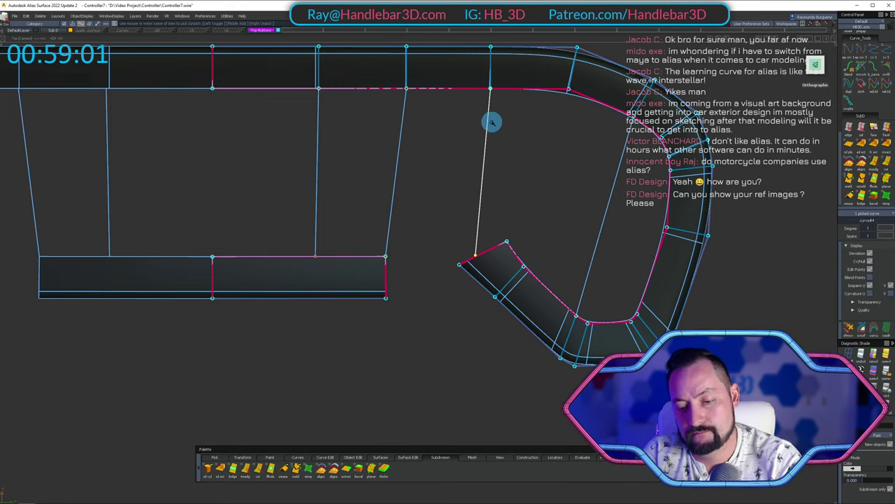
key("Delete")
key("Return")
Move the extruded end's outer and inner corner vertices horizontally, shortening the end away from the straight run.
middle_click_drag(459, 219, 370, 198, "alt+shift")
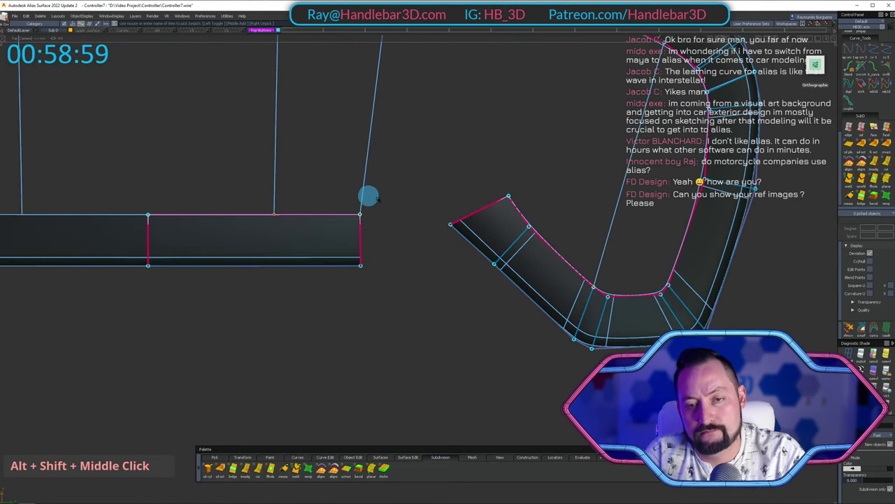
left_click(454, 226, "shift")
middle_click_drag(462, 162, 469, 161)
left_click_drag(467, 224, 545, 203, "ctrl+shift")
middle_click_drag(539, 152, 531, 152)
left_click_drag(529, 171, 526, 139, "ctrl+shift")
left_click_drag(444, 153, 539, 170, "ctrl+shift")
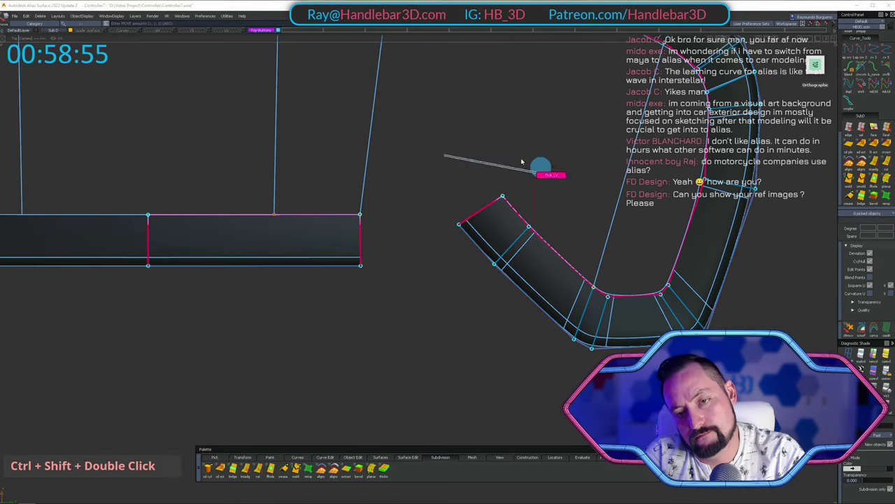
left_click_drag(420, 144, 534, 249)
middle_click_drag(517, 211, 512, 140, "ctrl+shift")
middle_click_drag(512, 141, 523, 140)
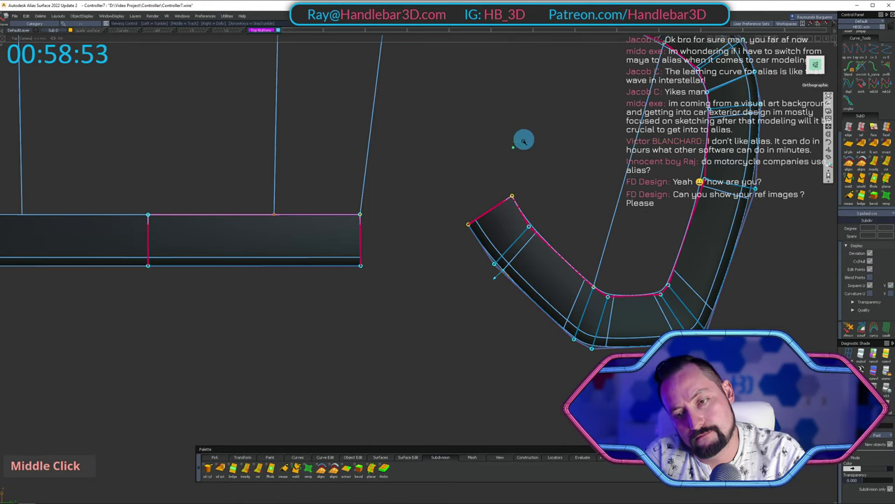
Extrude the shortened end's open edge toward the straight run to form a new leg section.
right_click_drag(523, 139, 489, 158, "alt+shift")
middle_click_drag(489, 159, 488, 192, "alt+shift")
mouse_move(525, 216)
middle_mouse_down("ctrl+shift")
mouse_move(529, 197)
mouse_move(517, 185)
mouse_move(508, 218)
middle_mouse_up("ctrl+shift")
left_click_drag(484, 239, 477, 210, "ctrl+shift")
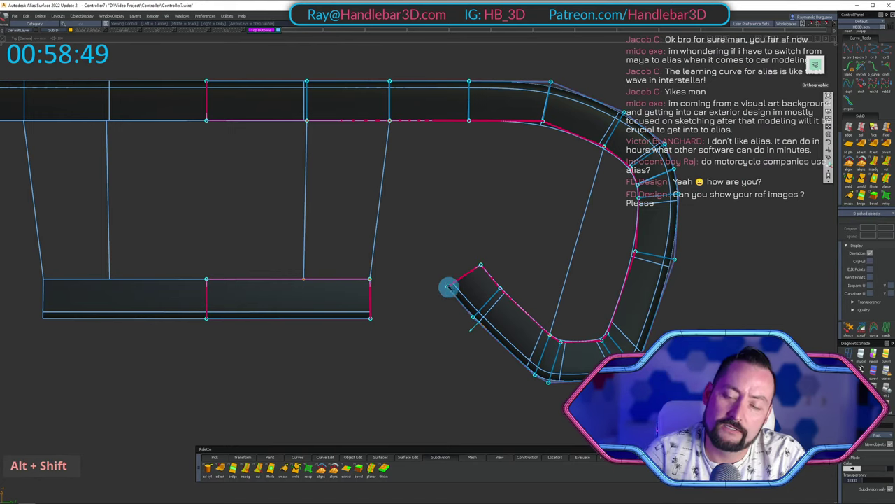
left_click(860, 128)
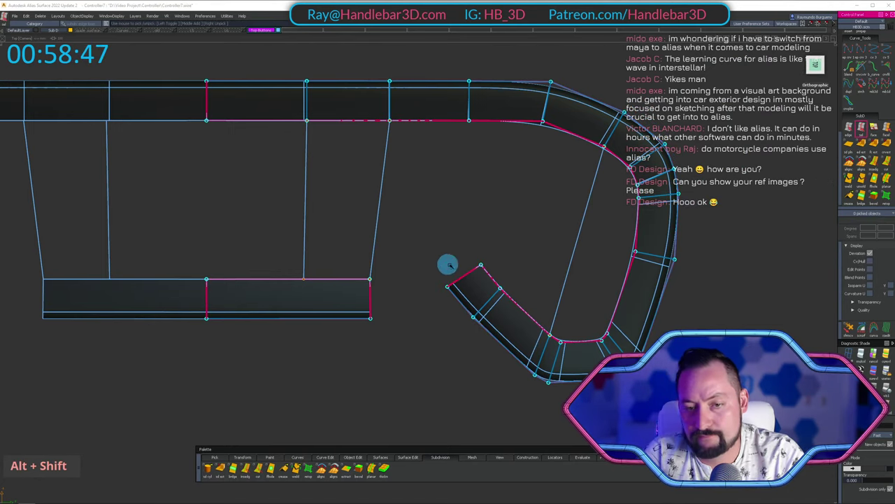
left_click(886, 159)
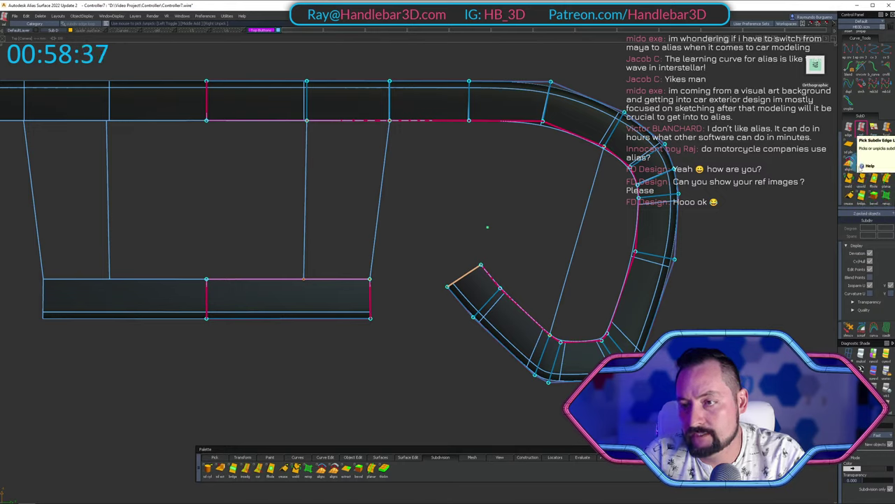
left_click(861, 149)
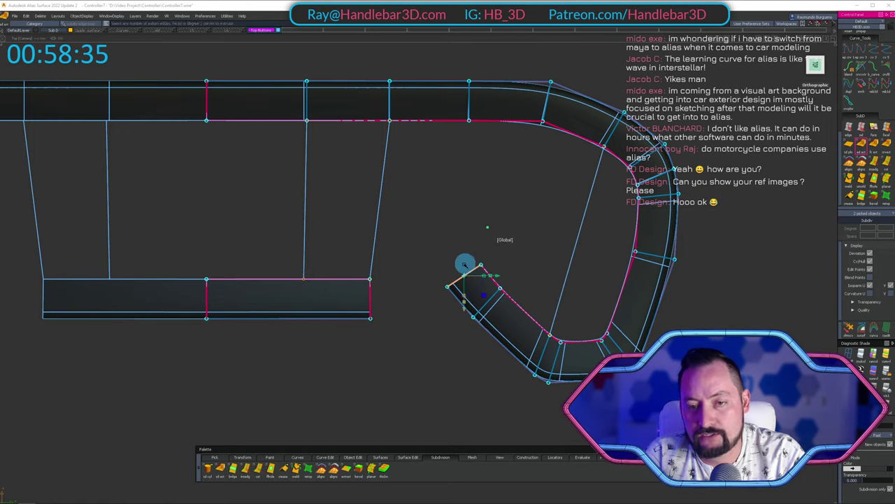
left_click_drag(459, 311, 492, 174)
left_click_drag(440, 202, 445, 192, "alt+shift")
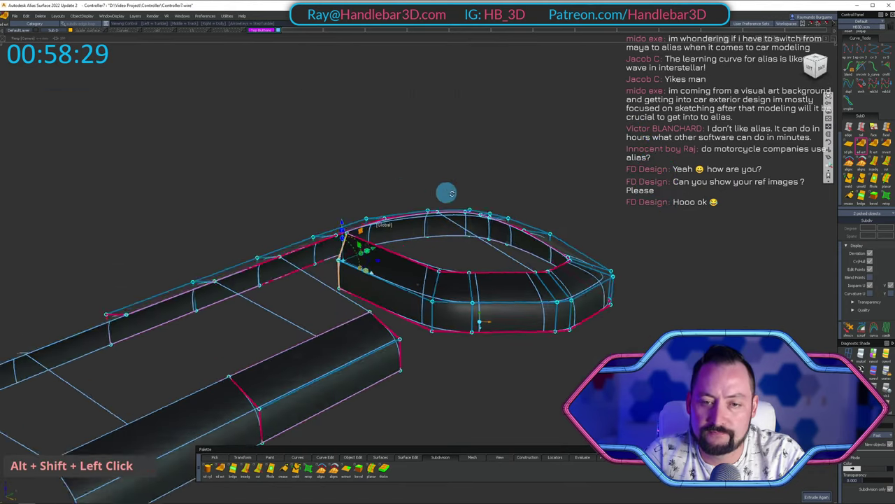
Move the outer and inner vertices at the new leg's bend diagonally back toward the slanted side.
middle_click_drag(446, 191, 539, 221, "alt+shift")
left_click_drag(540, 221, 636, 330, "alt+shift")
right_click_drag(637, 331, 476, 260, "alt+shift")
left_click_drag(476, 259, 602, 206, "alt+shift")
left_click(821, 62, "alt+shift")
right_click_drag(500, 217, 542, 295, "alt+shift")
middle_click_drag(538, 297, 523, 264, "alt+shift")
right_click_drag(533, 280, 580, 286, "alt+shift")
middle_click_drag(580, 286, 525, 290, "alt+shift")
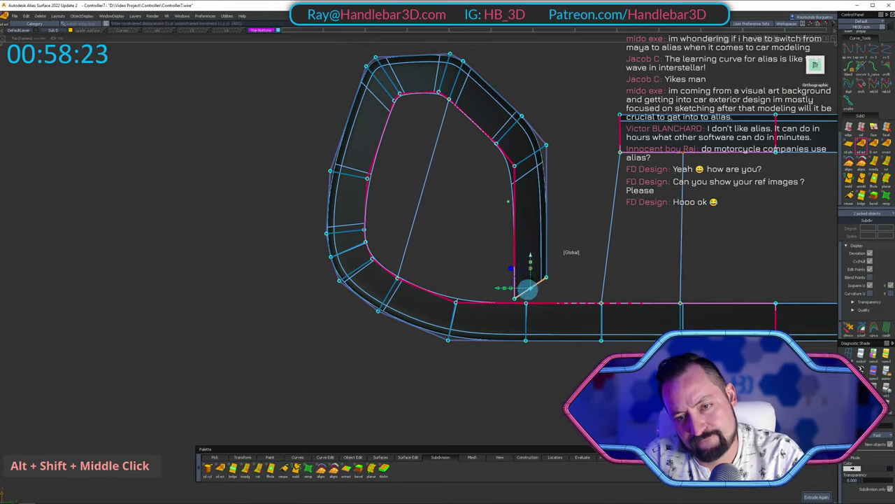
right_click_drag(526, 290, 547, 213, "alt+shift")
middle_click_drag(546, 213, 510, 189, "alt+shift")
right_click_drag(510, 189, 559, 174, "alt+shift")
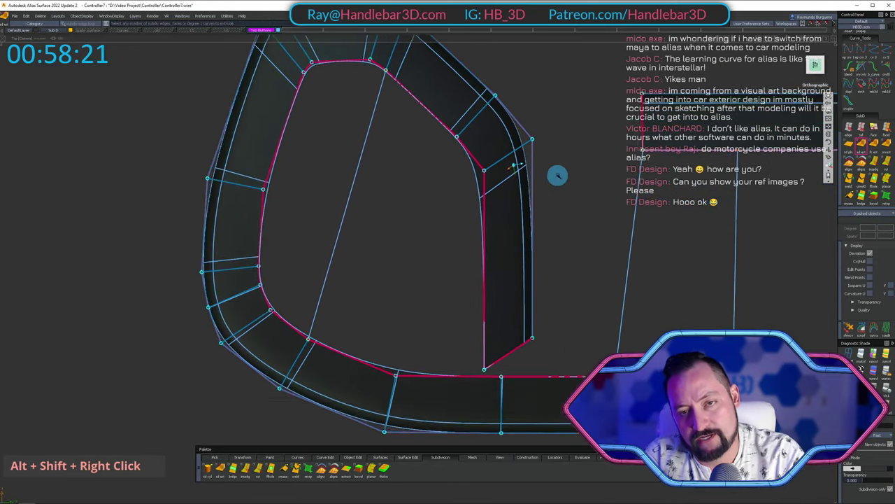
middle_click_drag(559, 174, 426, 161, "alt+shift")
left_click(557, 127, "ctrl+shift")
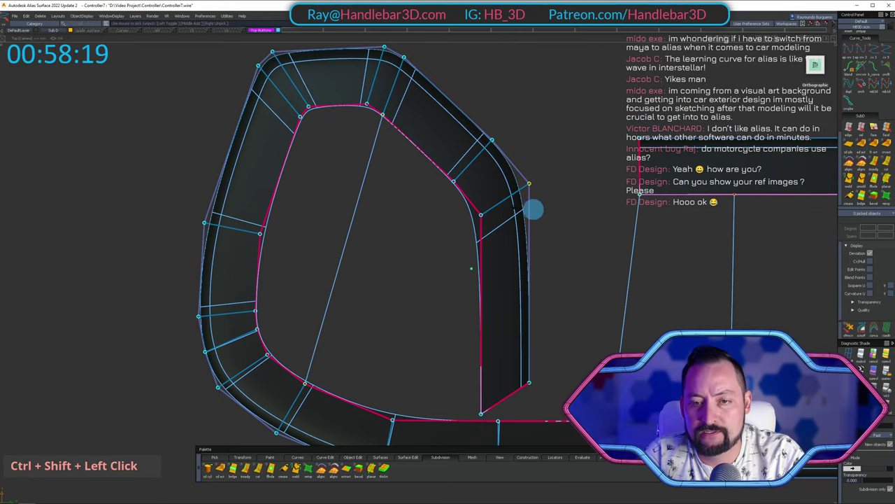
right_click_drag(513, 215, 518, 178, "alt+shift")
left_click(561, 178, "ctrl+shift")
middle_click_drag(518, 178, 580, 190, "alt+shift")
right_click_drag(580, 190, 544, 195, "alt+shift")
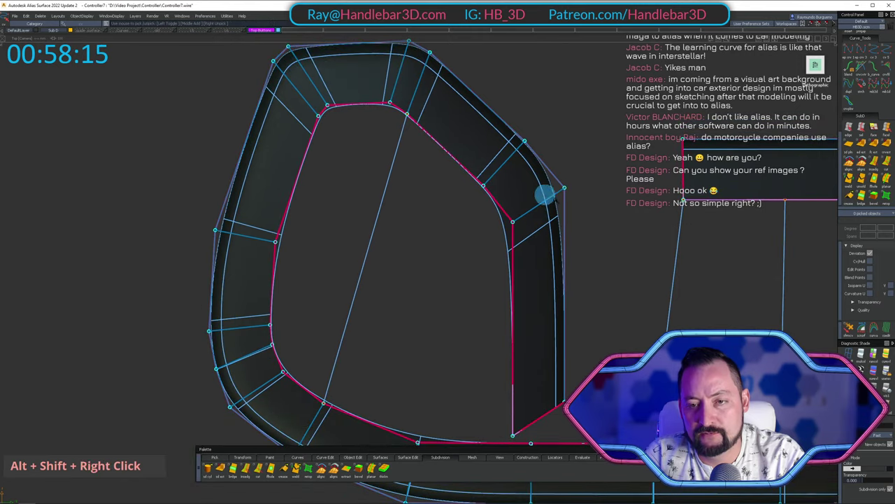
key("z")
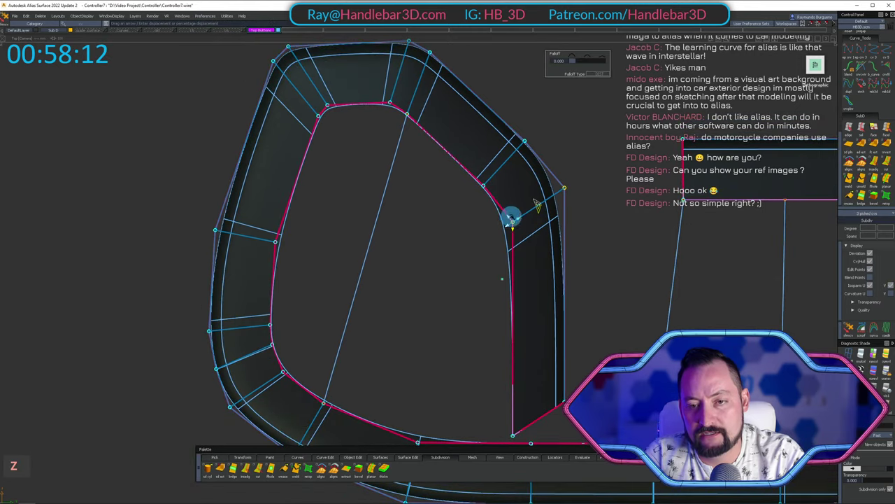
left_click_drag(535, 203, 518, 182)
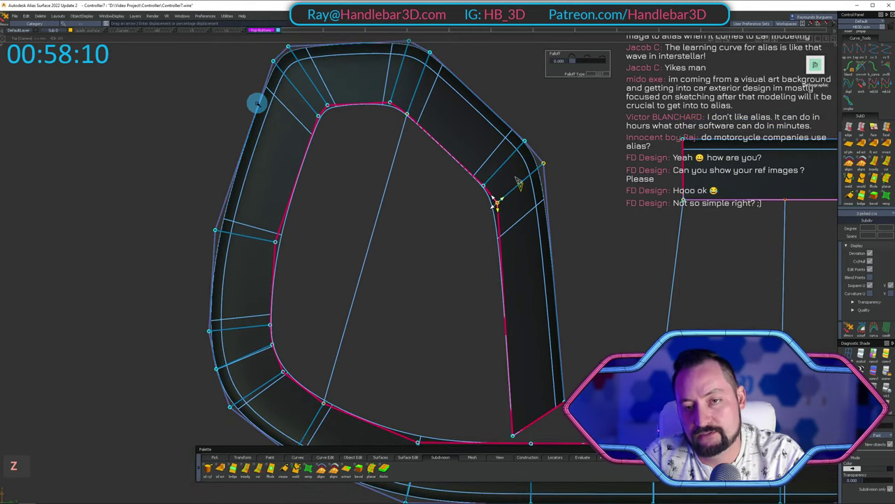
Move the inner corner vertex of the new leg's open end away from the straight run to square the end.
middle_click_drag(521, 228, 524, 232, "alt+shift")
mouse_move(524, 232)
right_mouse_down("ctrl+shift")
mouse_move(510, 201)
mouse_move(486, 238)
mouse_move(532, 238)
right_mouse_up("ctrl+shift")
right_click_drag(531, 237, 508, 199, "ctrl+shift")
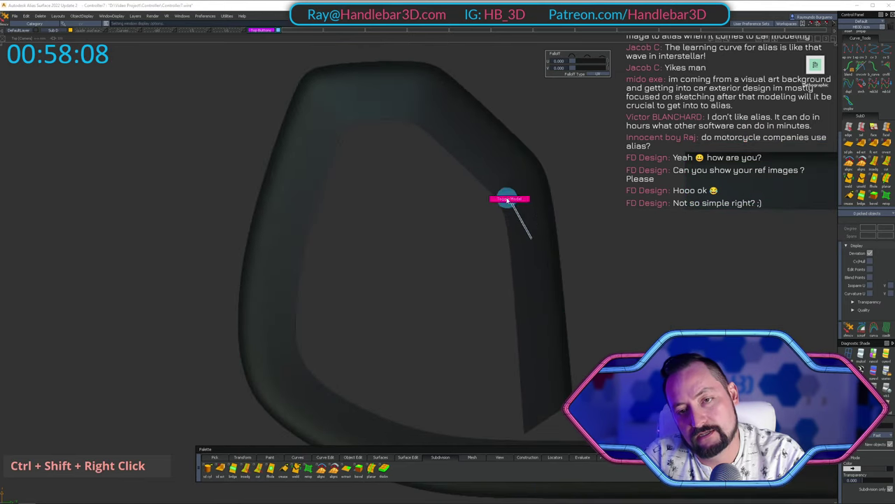
middle_click_drag(536, 248, 482, 144, "alt+shift")
left_click_drag(442, 278, 455, 320, "ctrl+shift")
left_click(476, 331)
middle_click_drag(566, 306, 574, 255, "ctrl+shift")
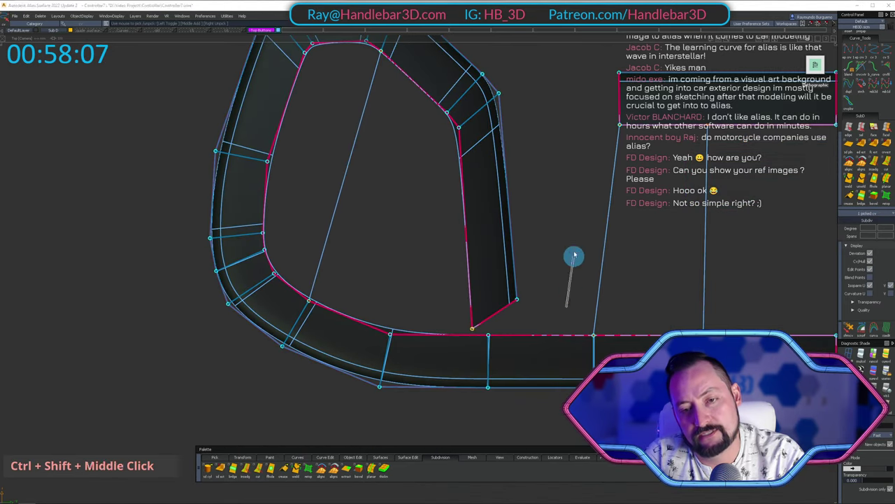
right_click_drag(573, 257, 578, 215)
double_click(409, 252, "ctrl+shift")
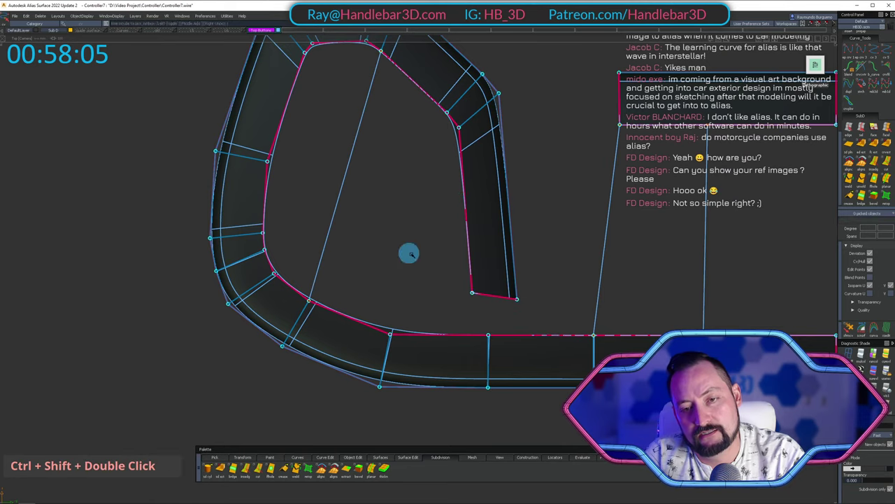
Examine from several angles how the new leg's open end sits against the straight run.
right_click_drag(555, 312, 532, 312, "alt+shift")
middle_click_drag(531, 312, 511, 266, "alt+shift")
right_click_drag(511, 302, 514, 252)
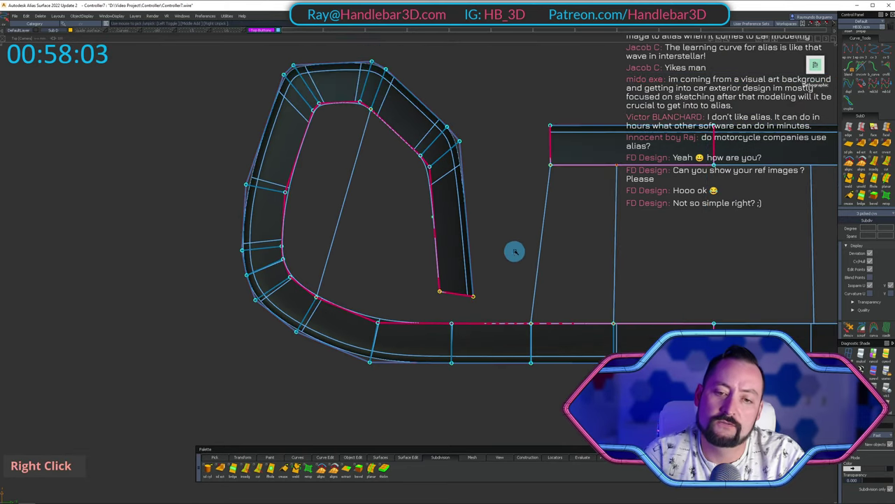
middle_click_drag(513, 263, 486, 233, "alt+shift")
right_click_drag(486, 233, 487, 292, "alt+shift")
left_click_drag(487, 292, 508, 254, "alt+shift")
right_click_drag(508, 254, 564, 253, "alt+shift")
middle_click_drag(564, 253, 574, 266, "alt+shift")
left_click_drag(574, 266, 454, 189, "alt+shift")
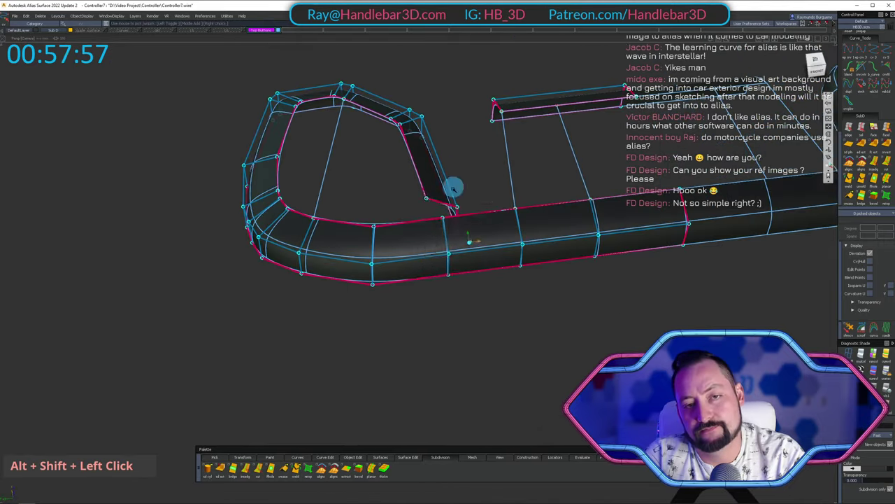
left_click(245, 272, "ctrl+shift")
right_click_drag(415, 186, 458, 208, "alt+shift")
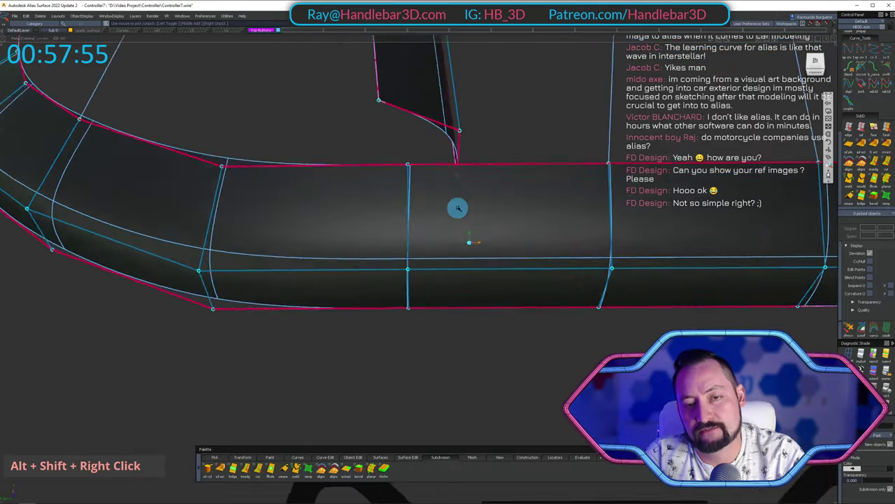
left_click_drag(458, 207, 502, 195, "alt+shift")
right_click_drag(502, 196, 460, 224, "alt+shift")
left_click_drag(460, 224, 396, 182, "alt+shift")
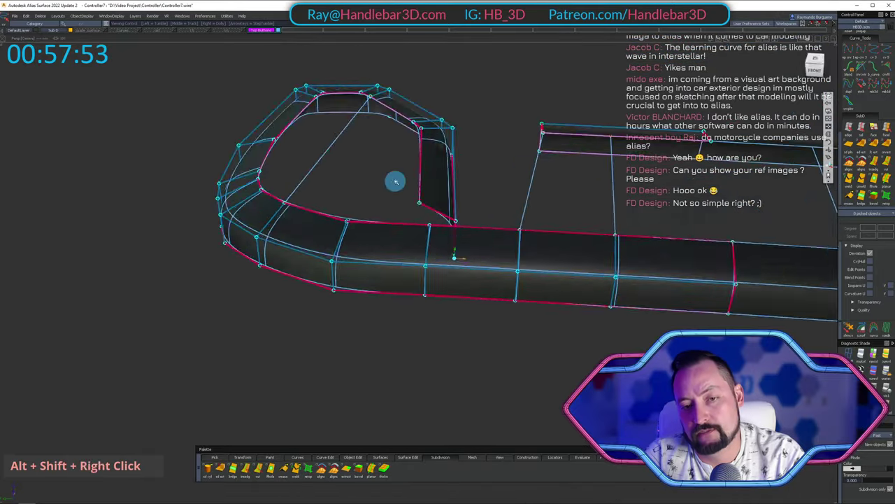
right_click_drag(396, 182, 455, 225, "alt+shift")
mouse_move(455, 225)
left_mouse_down("alt+shift")
mouse_move(448, 274)
mouse_move(443, 218)
left_mouse_up("alt+shift")
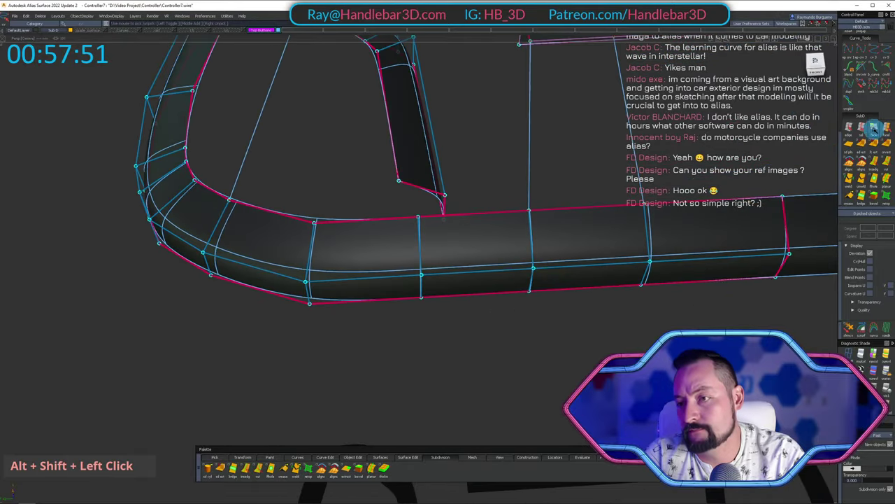
Delete the straight run's segment next to the new leg's end to separate the corner ring from the middle bar.
left_click(480, 210)
key("Delete")
key("Return")
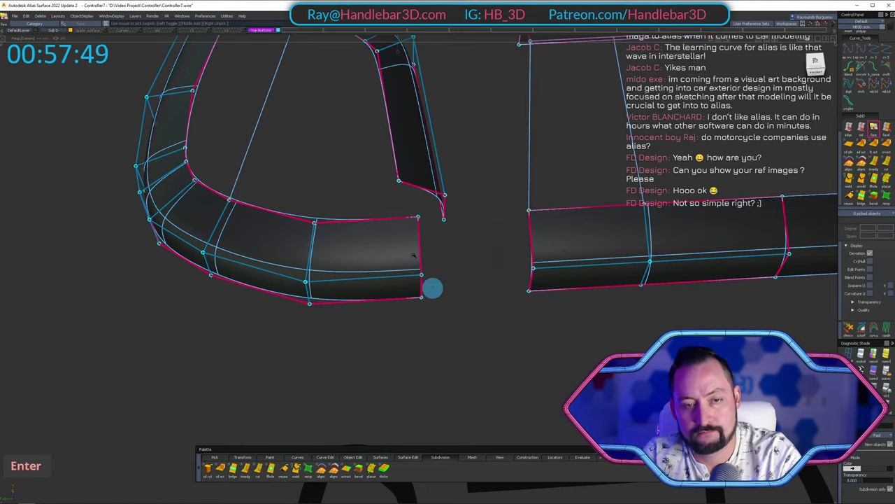
Examine the separated corner ring, middle bars and mirrored copy from several angles, with and without the wireframe.
middle_click_drag(432, 288, 394, 246, "alt+shift")
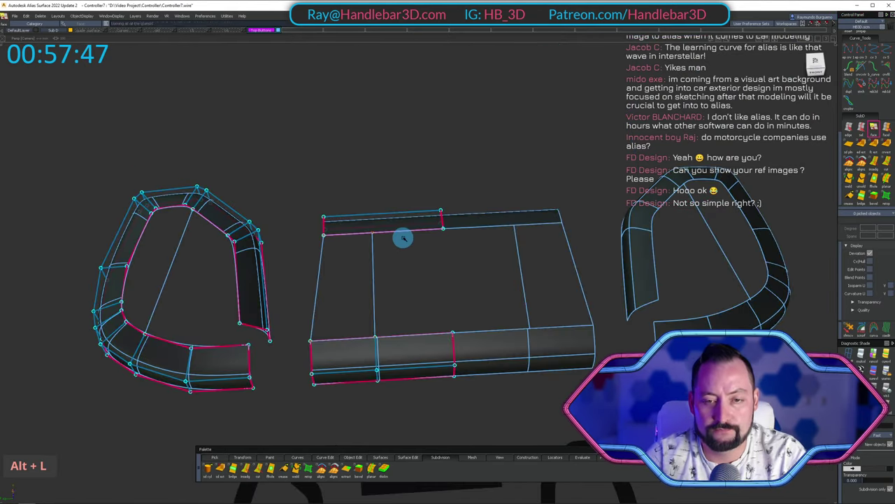
left_click_drag(401, 236, 249, 404, "alt+shift")
right_click_drag(249, 404, 306, 370, "alt+shift")
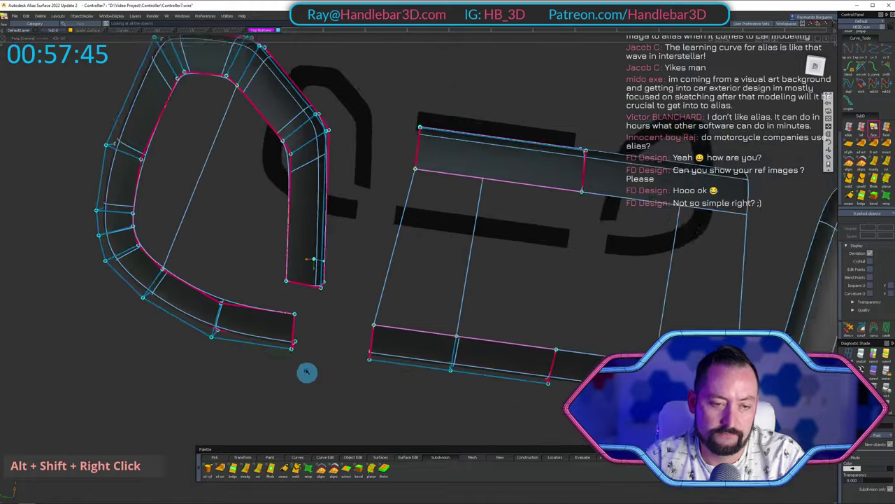
left_click_drag(305, 370, 386, 293, "alt+shift")
right_click_drag(387, 294, 290, 376, "alt+shift")
left_click_drag(290, 376, 287, 332, "alt+shift")
right_click_drag(287, 332, 331, 306, "alt+shift")
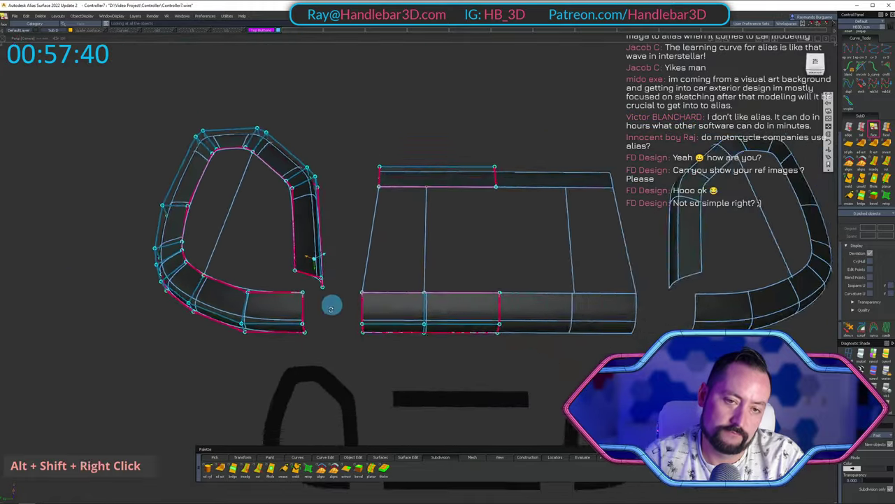
left_click_drag(332, 305, 326, 354, "alt+shift")
right_click_drag(326, 353, 350, 343, "alt+shift")
left_click_drag(350, 342, 329, 319, "alt+shift")
right_click_drag(329, 319, 274, 235, "ctrl+shift")
left_click_drag(274, 235, 289, 202, "alt+shift")
left_click_drag(284, 161, 298, 219, "alt+shift")
middle_click_drag(298, 219, 309, 205, "alt+shift")
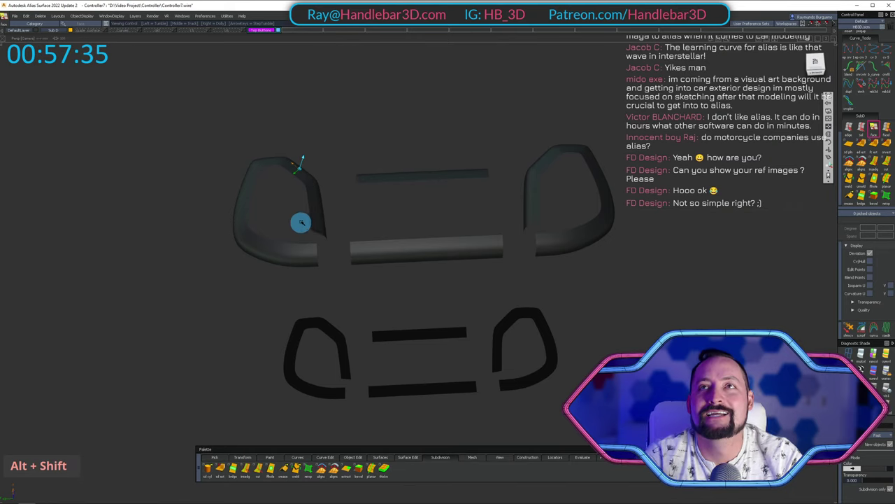
left_click_drag(321, 204, 332, 212, "alt+shift")
right_click_drag(332, 212, 360, 216, "alt+shift")
left_click_drag(359, 215, 343, 242, "alt+shift")
right_click_drag(342, 242, 287, 131, "ctrl+shift")
left_click_drag(288, 130, 334, 175, "alt+shift")
middle_click_drag(334, 175, 350, 212, "alt+shift")
right_click_drag(350, 212, 299, 203, "alt+shift")
left_click_drag(299, 202, 293, 194, "alt+shift")
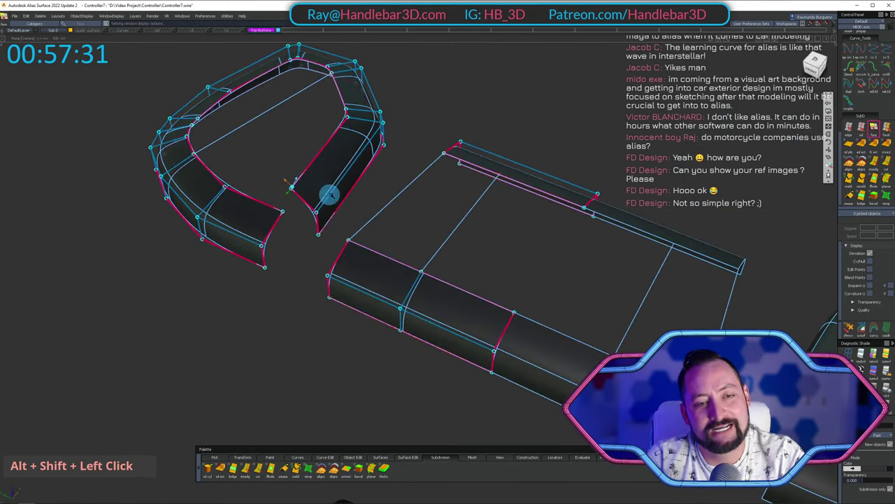
right_click_drag(329, 195, 345, 239, "alt+shift")
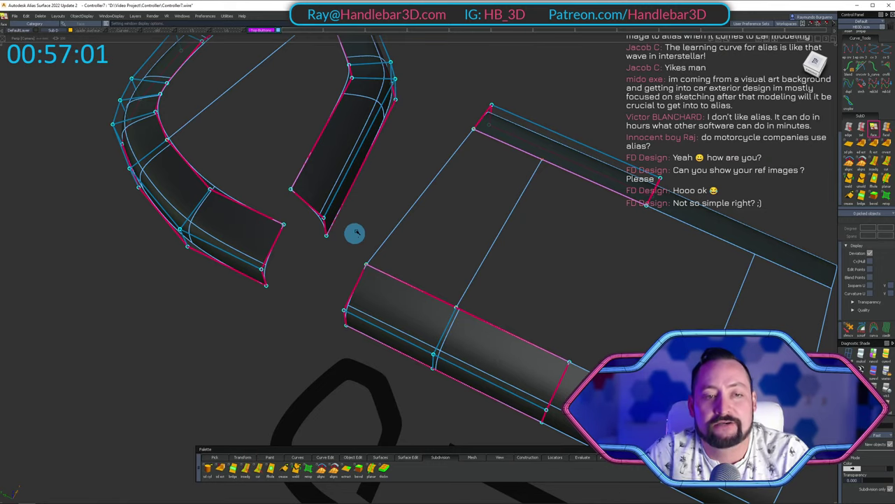
Move the outer and lower vertices of the new leg's open end toward the gap to angle its edge.
left_click_drag(403, 153, 231, 203, "alt+shift")
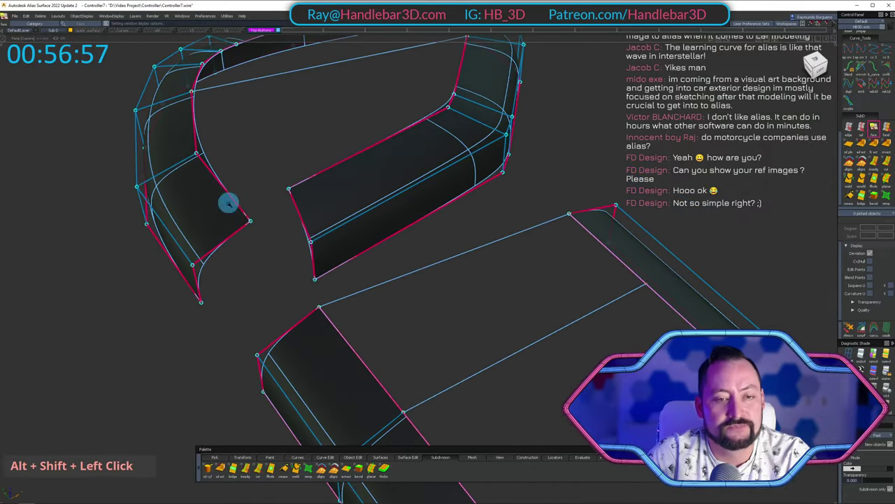
left_click_drag(282, 224, 343, 313, "shift")
left_click_drag(343, 313, 310, 307, "alt+shift")
left_click_drag(293, 252, 329, 253, "ctrl+shift")
left_click_drag(286, 224, 342, 286, "shift")
left_click_drag(341, 285, 336, 280, "alt+shift")
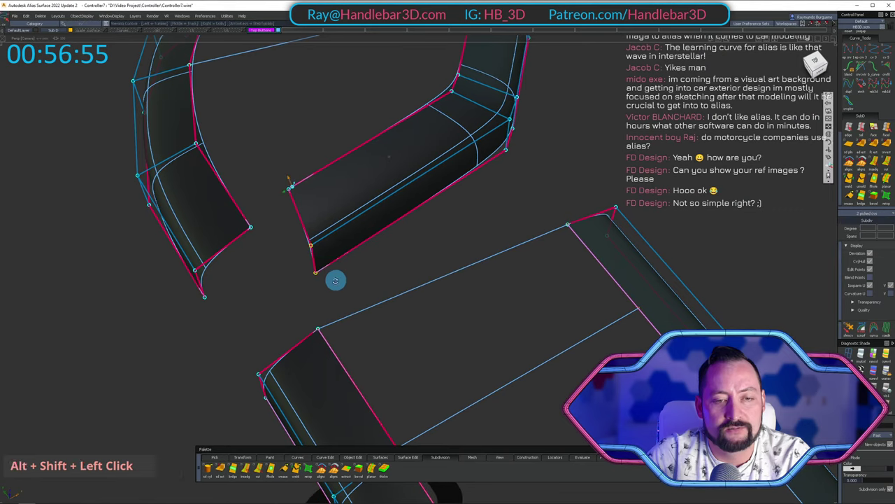
key("z")
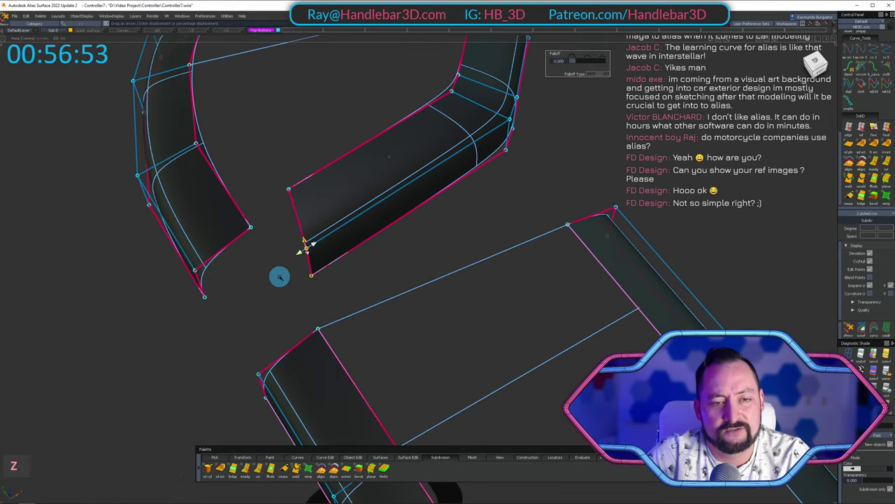
left_click_drag(252, 216, 409, 238, "alt+shift")
right_click_drag(409, 238, 359, 238, "alt+shift")
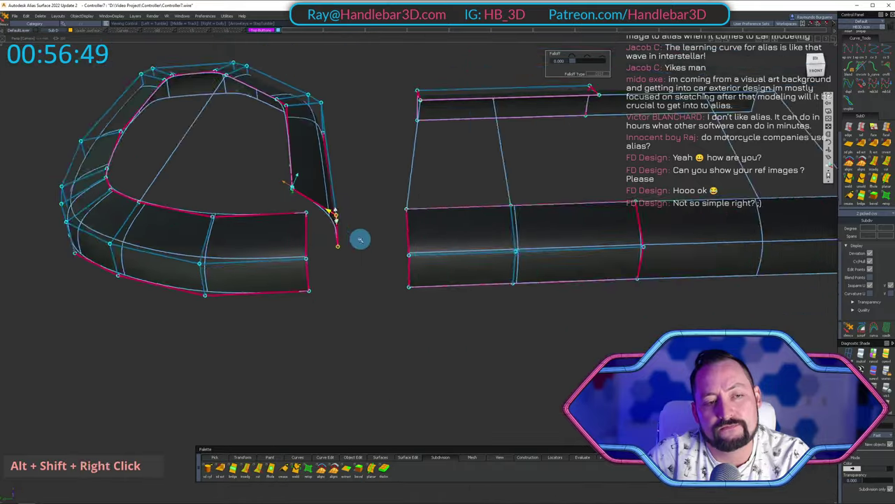
Slide the inner end vertex of the ring's straight leg back along the leg to slant its open edge.
left_click_drag(359, 237, 326, 350, "alt+shift")
left_click_drag(326, 350, 320, 273, "ctrl+shift")
right_click_drag(256, 245, 308, 252, "alt+shift")
left_click_drag(308, 252, 262, 275, "alt+shift")
key("z")
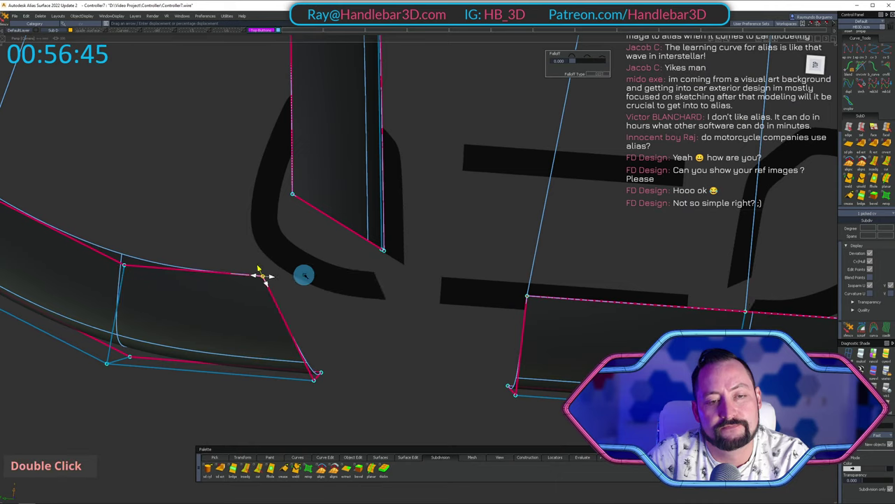
middle_click_drag(325, 274, 260, 182, "alt+shift")
right_click_drag(259, 182, 371, 256, "alt+shift")
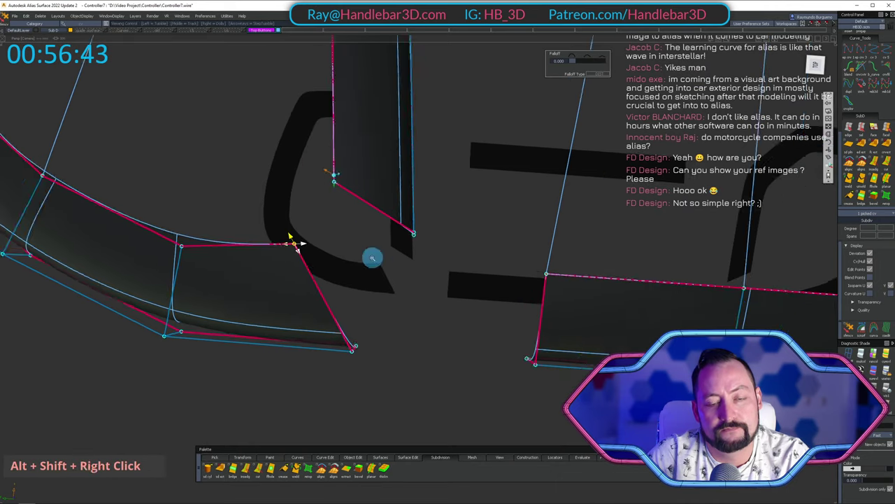
Move the outer and lower end vertices of the ring's straight leg slightly back along the leg.
left_click_drag(371, 256, 323, 216, "alt+shift")
left_click_drag(323, 217, 378, 348, "ctrl+shift")
left_click_drag(302, 326, 377, 354, "ctrl+shift")
left_click_drag(377, 354, 193, 344, "alt+shift")
key("alt+shift+z")
left_click_drag(335, 342, 259, 86, "ctrl+shift")
middle_click_drag(259, 86, 334, 189, "alt+shift")
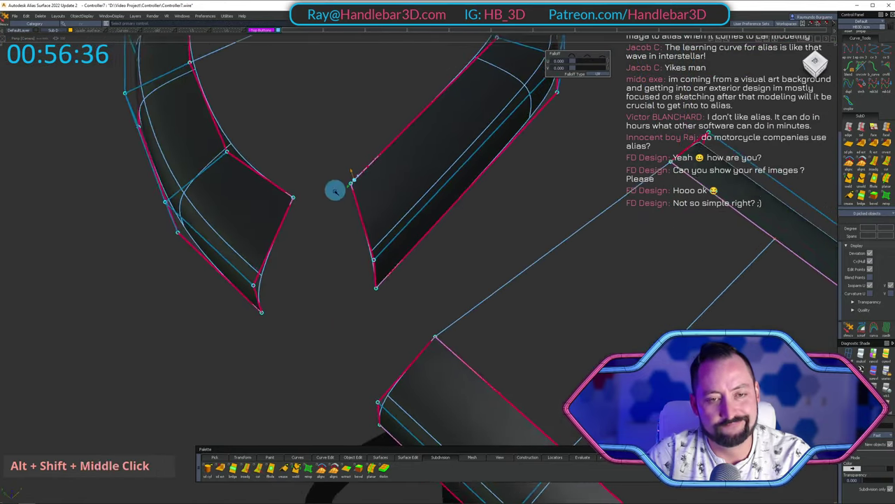
Move all the end vertices of the opposite leg together toward the gap to lengthen that leg.
mouse_move(333, 190)
left_mouse_down("alt+shift")
mouse_move(327, 202)
mouse_move(345, 213)
mouse_move(458, 242)
left_mouse_up("alt+shift")
left_click(814, 65, "alt+shift")
left_click_drag(359, 184, 449, 254, "shift")
middle_click_drag(481, 267, 427, 314, "ctrl+shift")
right_click_drag(428, 314, 401, 208, "alt+shift")
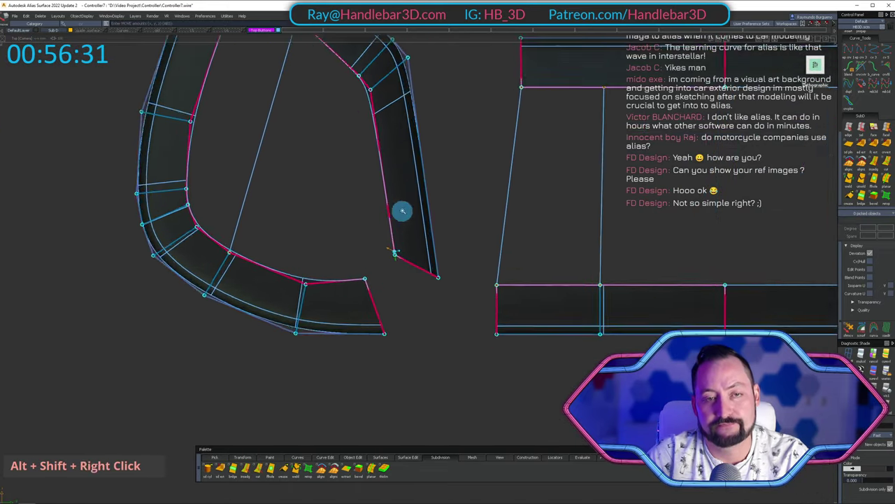
left_click_drag(401, 208, 346, 358, "alt+shift")
right_click_drag(345, 358, 396, 294, "alt+shift")
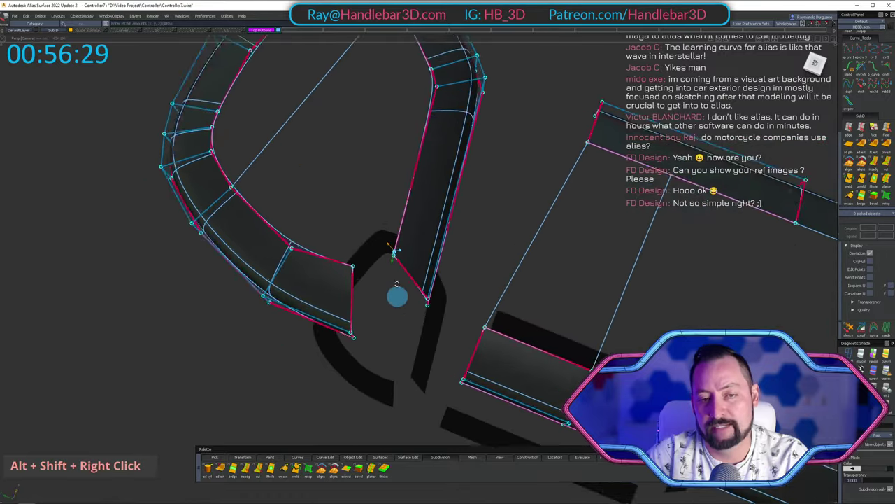
Bridge the open end edges of the ring's two legs to close the gap at the corner.
left_click_drag(396, 294, 467, 220, "alt+shift")
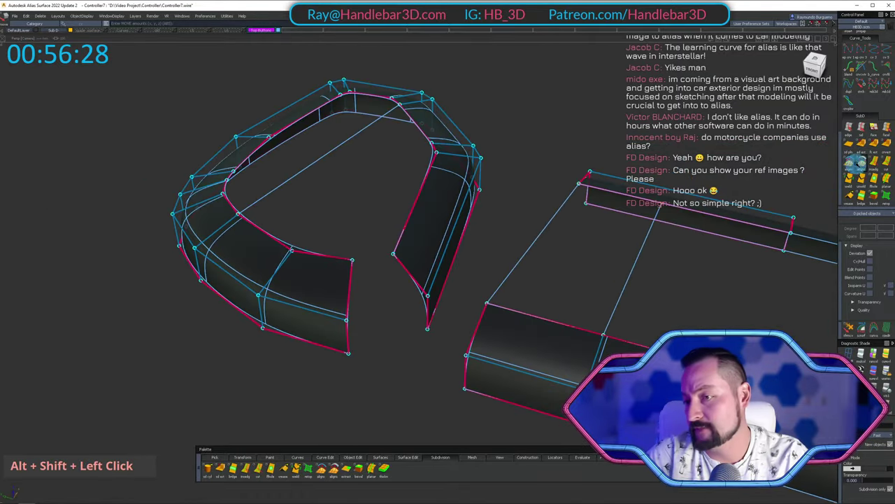
left_click(862, 128)
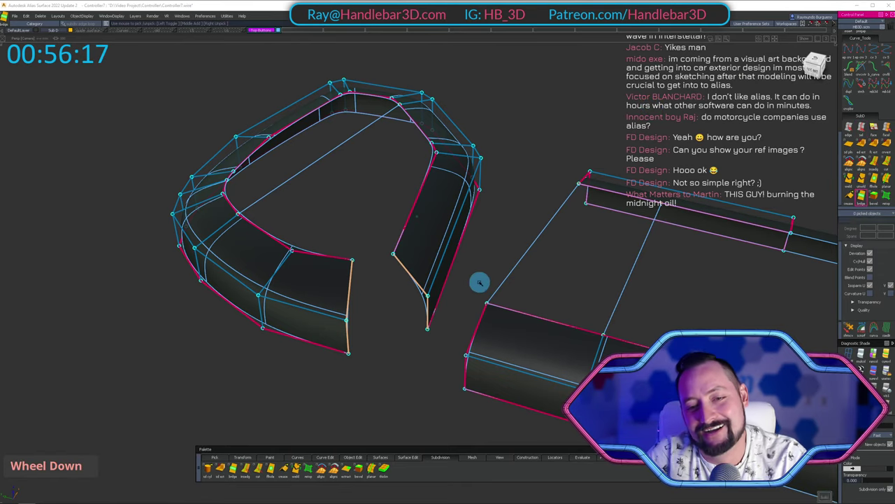
key("space")
Slide the inner end vertex of the straight leg along its edge to reshape the bridged corner.
left_click_drag(482, 152, 403, 327, "alt+shift")
left_click_drag(401, 320, 386, 242, "ctrl+shift")
left_click_drag(367, 307, 367, 241, "ctrl+shift")
left_click_drag(340, 263, 392, 265, "ctrl+shift")
left_click_drag(352, 234, 394, 216, "alt+shift")
key("z")
left_click_drag(363, 274, 3, 308)
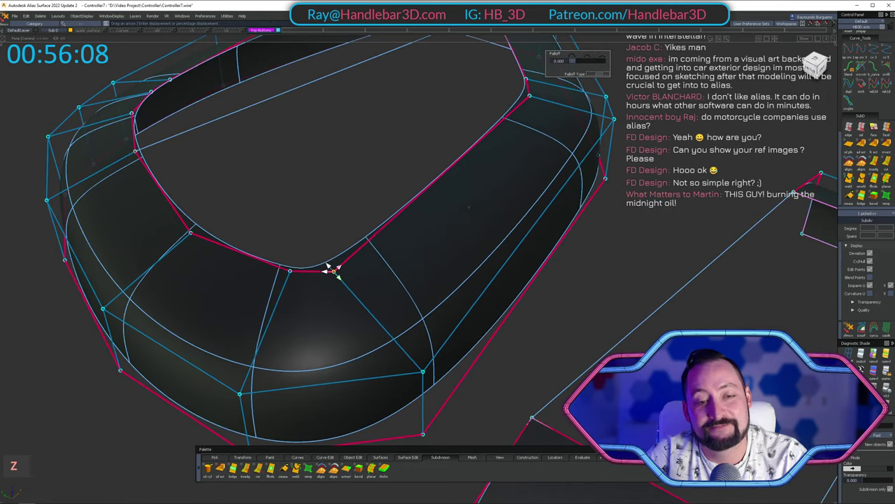
Slide the two outer end vertices of the straight leg toward the neighbouring leg to narrow the bridged section.
right_click_drag(349, 301, 305, 303, "alt+shift")
left_click_drag(306, 303, 358, 305, "alt+shift")
left_click_drag(358, 306, 32, 325, "ctrl+shift")
key("z")
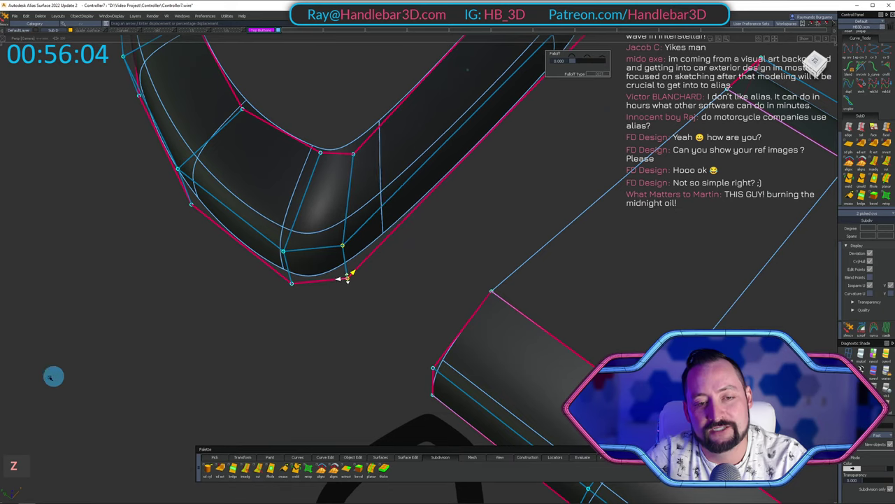
Reposition the outer vertices of the bridged corner in the top view to tighten the ring's outer outline.
left_click_drag(416, 216, 501, 256, "alt+shift")
middle_click_drag(501, 256, 486, 194, "alt+shift")
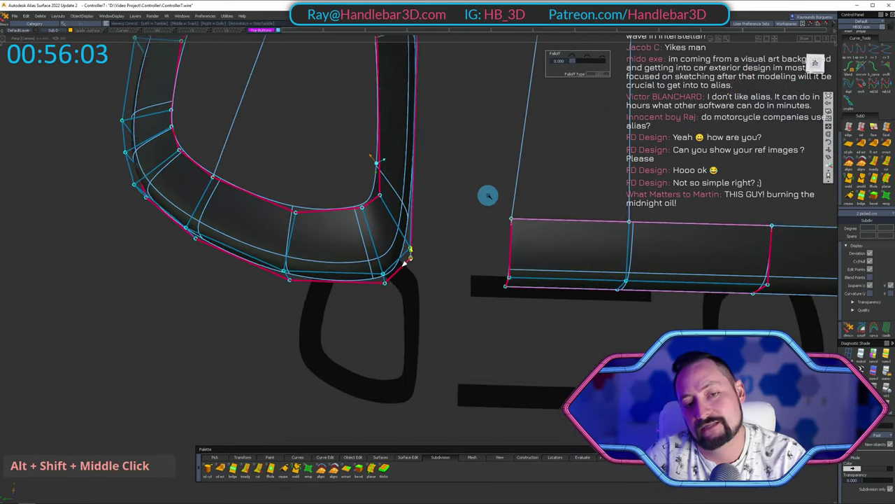
left_click_drag(486, 194, 466, 240, "alt+shift")
left_click(816, 66, "alt+shift")
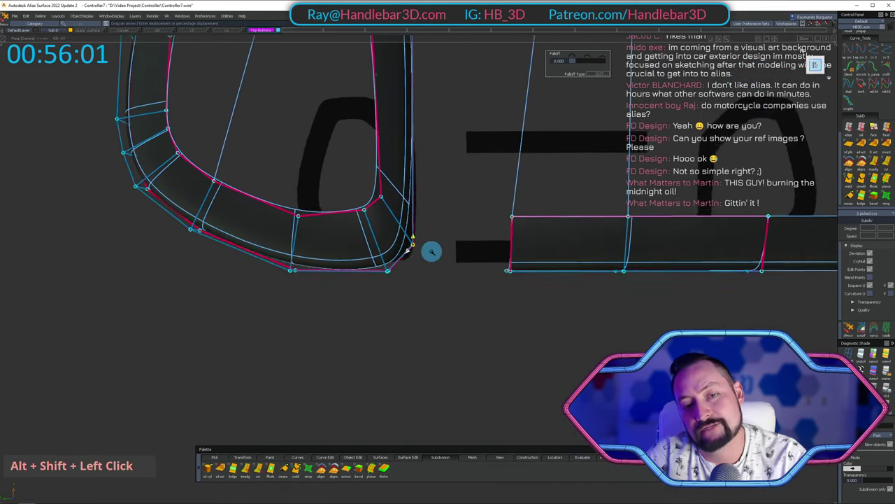
mouse_move(432, 252)
middle_mouse_down("alt+shift")
mouse_move(464, 232)
mouse_move(445, 213)
middle_mouse_up("alt+shift")
left_click_drag(416, 367, 443, 264, "ctrl+shift")
left_click_drag(388, 277, 464, 280, "ctrl+shift")
left_click_drag(400, 259, 478, 312, "shift")
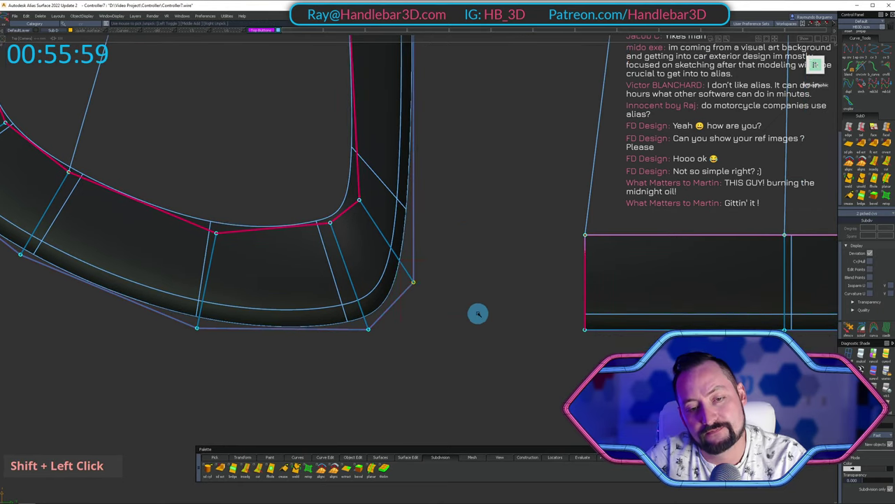
middle_click_drag(478, 312, 472, 254, "ctrl+shift")
left_click_drag(469, 268, 454, 290)
mouse_move(351, 378)
left_mouse_down("ctrl+shift")
mouse_move(328, 316)
mouse_move(382, 354)
left_mouse_up("ctrl+shift")
middle_click_drag(427, 365, 439, 334, "ctrl+shift")
Select the three inner vertices around the bridged corner and move them together in the top view.
right_click_drag(459, 366, 352, 300, "alt+shift")
middle_click_drag(352, 300, 371, 320, "alt+shift")
mouse_move(371, 319)
right_mouse_down("alt+shift")
mouse_move(365, 262)
mouse_move(343, 284)
right_mouse_up("alt+shift")
middle_click_drag(342, 285, 368, 254, "alt+shift")
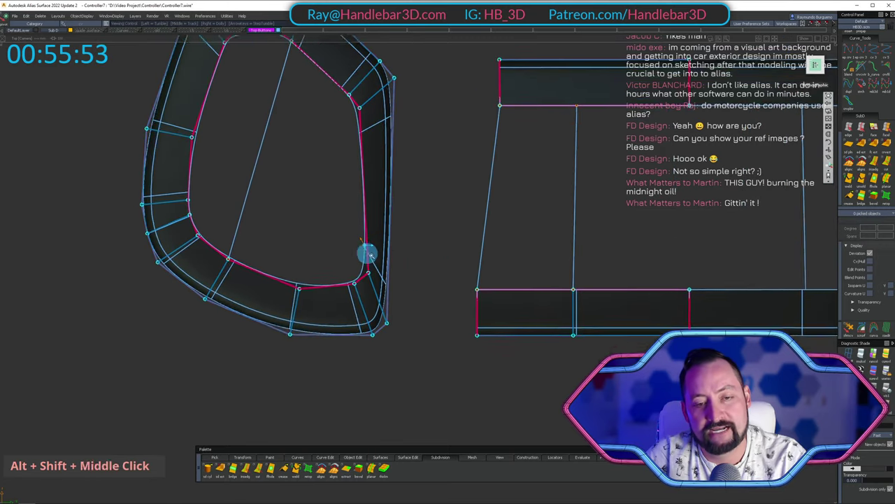
right_click_drag(368, 254, 376, 292, "alt+shift")
left_click_drag(375, 292, 320, 261, "ctrl+shift")
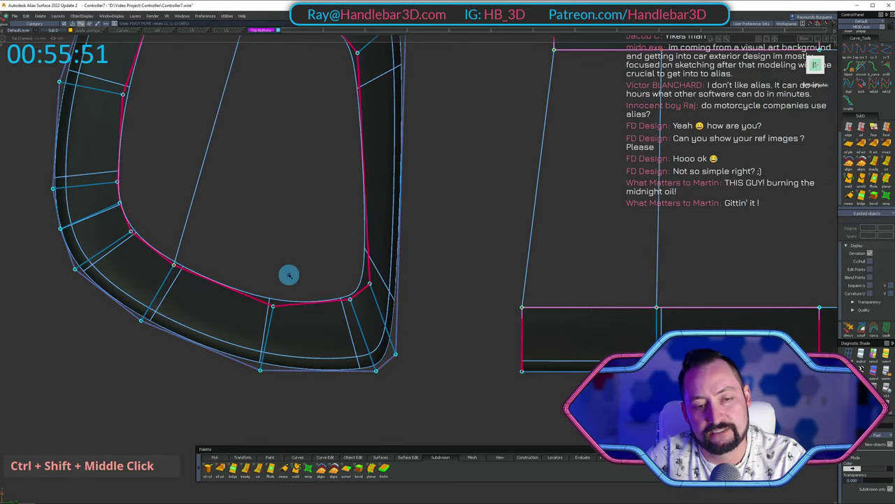
left_click_drag(239, 246, 361, 321, "shift")
middle_click(446, 213)
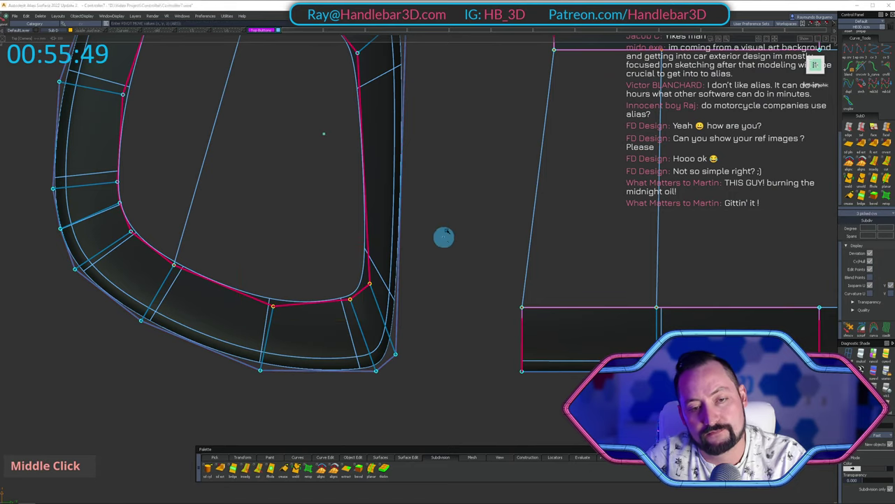
mouse_move(450, 191)
middle_mouse_down()
mouse_move(421, 190)
mouse_move(482, 268)
mouse_move(493, 268)
middle_mouse_up()
Examine the closed ring's smooth shape and its faceted, unsmoothed form from several angles.
mouse_move(499, 270)
right_mouse_down("ctrl+shift")
mouse_move(516, 230)
mouse_move(455, 256)
right_mouse_up("ctrl+shift")
mouse_move(455, 256)
left_mouse_down("alt+shift")
mouse_move(412, 172)
mouse_move(585, 181)
mouse_move(623, 270)
mouse_move(349, 312)
left_mouse_up("alt+shift")
mouse_move(350, 312)
right_mouse_down("alt+shift")
mouse_move(375, 303)
mouse_move(400, 339)
right_mouse_up("alt+shift")
left_click_drag(400, 338, 407, 251, "ctrl+shift")
mouse_move(398, 252)
left_mouse_down("alt+shift")
mouse_move(46, 199)
mouse_move(356, 102)
mouse_move(226, 230)
mouse_move(418, 315)
mouse_move(357, 365)
mouse_move(410, 164)
left_mouse_up("alt+shift")
left_click_drag(410, 210, 410, 261, "ctrl+shift")
right_click_drag(410, 261, 398, 294, "ctrl+shift")
left_click_drag(396, 308, 392, 272, "ctrl+shift")
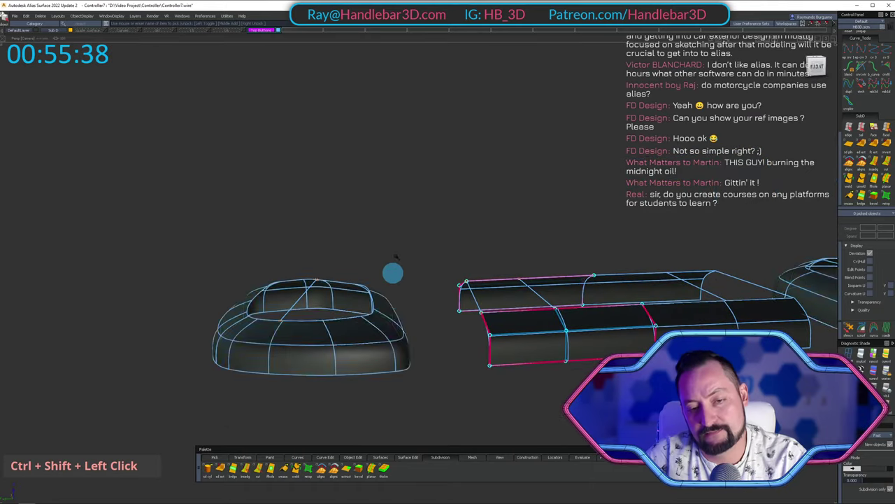
right_click_drag(391, 272, 360, 279, "alt+shift")
mouse_move(360, 279)
left_mouse_down("alt+shift")
mouse_move(405, 309)
mouse_move(359, 382)
mouse_move(261, 357)
mouse_move(154, 170)
mouse_move(257, 235)
mouse_move(475, 228)
mouse_move(108, 186)
mouse_move(287, 250)
mouse_move(542, 266)
left_mouse_up("alt+shift")
right_click_drag(543, 267, 422, 303, "alt+shift")
mouse_move(422, 304)
left_mouse_down("alt+shift")
mouse_move(366, 180)
mouse_move(405, 306)
mouse_move(360, 204)
mouse_move(392, 222)
left_mouse_up("alt+shift")
right_click_drag(392, 222, 446, 218, "ctrl+shift")
mouse_move(446, 218)
left_mouse_down("ctrl+shift")
mouse_move(392, 324)
mouse_move(373, 292)
mouse_move(527, 254)
mouse_move(374, 253)
left_mouse_up("ctrl+shift")
left_click(889, 391)
middle_click_drag(374, 253, 382, 225, "alt+shift")
left_click_drag(383, 225, 502, 290, "alt+shift")
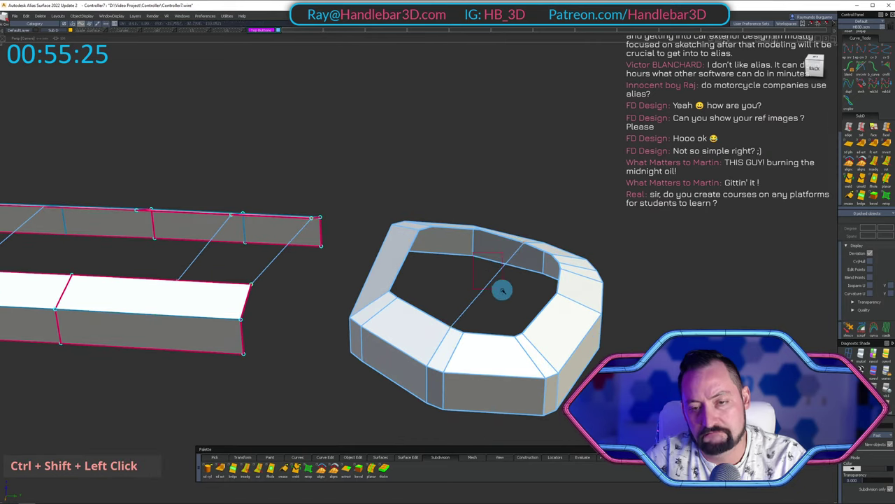
Unhide the controller body and examine how the ring sits on it with the wireframe turned off.
left_click_drag(605, 203, 248, 150, "alt+shift")
right_click_drag(248, 150, 268, 146, "alt+shift")
mouse_move(268, 146)
left_mouse_down("alt+shift")
mouse_move(149, 155)
mouse_move(108, 273)
mouse_move(260, 235)
mouse_move(300, 208)
mouse_move(337, 208)
mouse_move(352, 242)
left_mouse_up("alt+shift")
key("h")
key("shift+u")
right_click_drag(352, 242, 343, 150, "ctrl+shift")
left_click_drag(343, 150, 323, 290, "alt+shift")
right_click_drag(326, 290, 417, 283, "alt+shift")
left_click_drag(417, 283, 458, 220, "alt+shift")
right_click_drag(458, 221, 419, 213, "alt+shift")
left_click_drag(420, 213, 339, 210, "alt+shift")
right_click_drag(339, 209, 426, 261, "alt+shift")
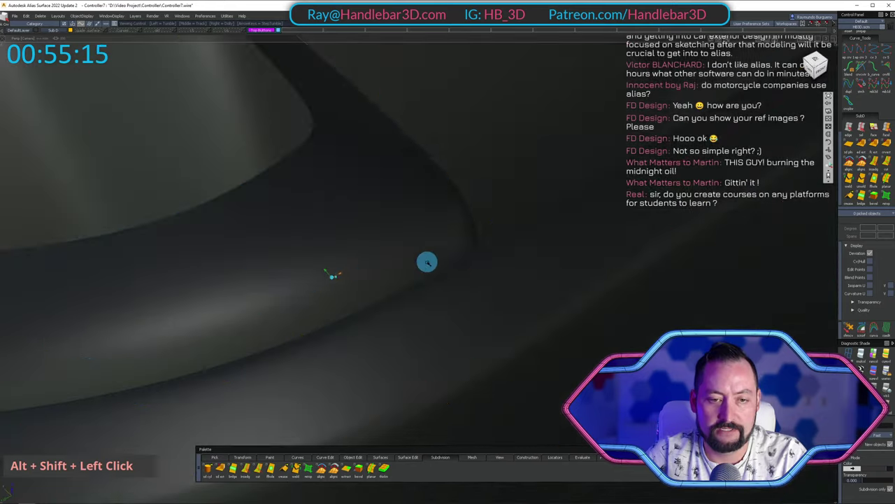
key("h")
right_click_drag(482, 182, 392, 203, "alt+shift")
left_click_drag(392, 203, 384, 217, "alt+shift")
Pick the ring and examine its height and fit on the body in the front view and from the sides.
left_click_drag(384, 217, 322, 262, "ctrl+shift")
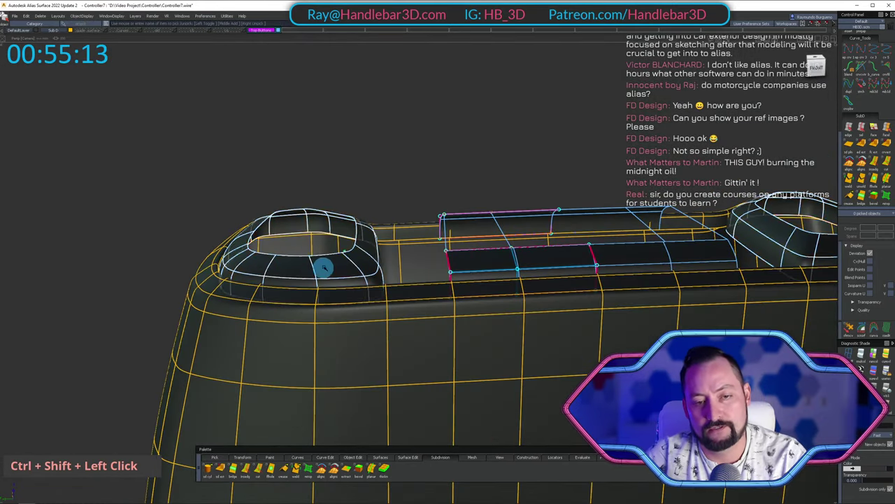
scroll(414, 230, "down", 2)
left_click(816, 68)
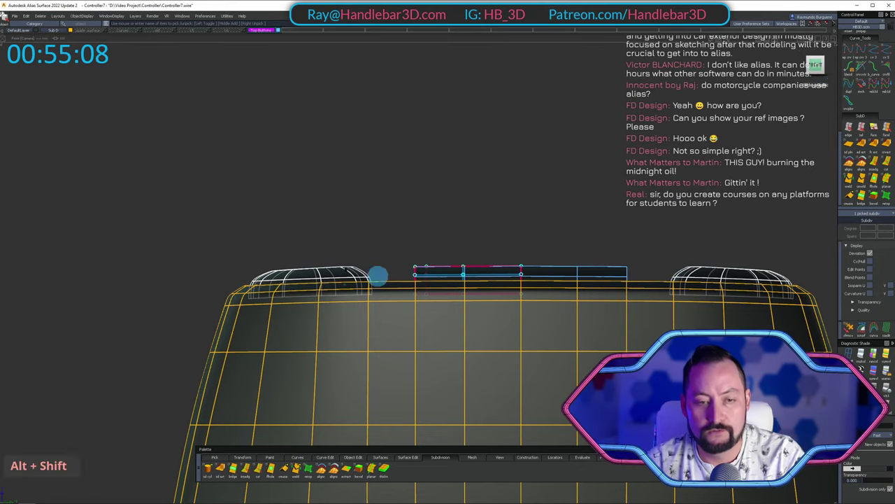
left_click_drag(377, 276, 482, 240, "alt+shift")
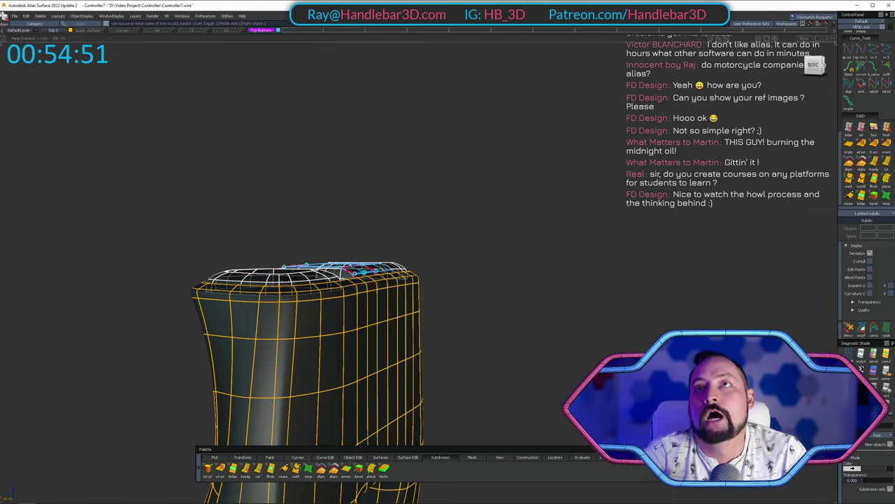
middle_click_drag(435, 252, 457, 168, "alt+shift")
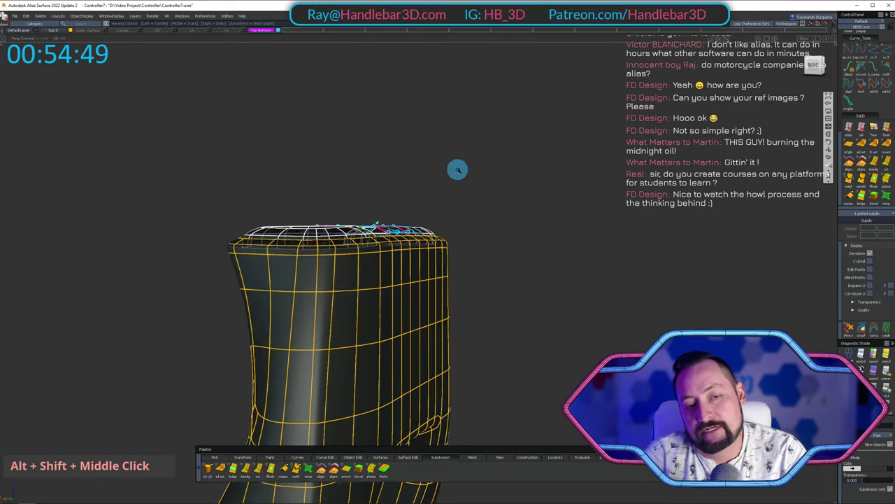
left_click_drag(458, 167, 426, 226, "alt+shift")
right_click_drag(426, 226, 423, 219, "alt+shift")
left_click_drag(424, 220, 514, 246, "alt+shift")
right_click_drag(515, 246, 567, 190, "alt+shift")
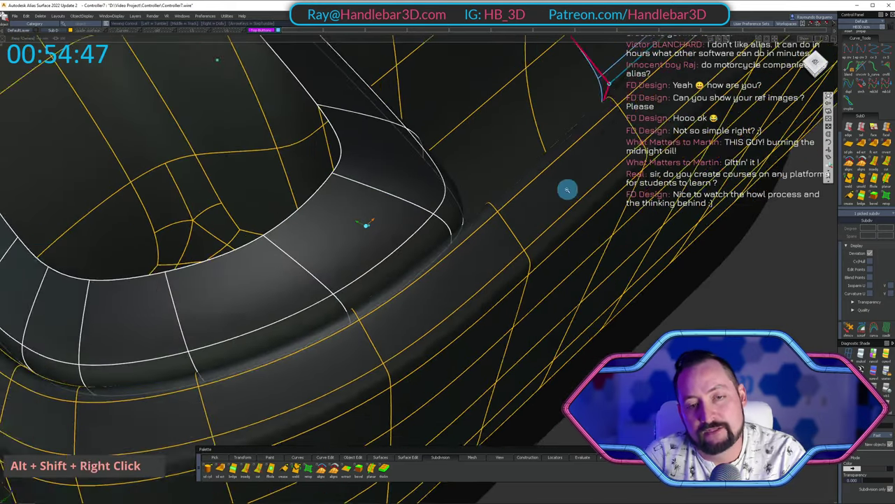
left_click_drag(567, 189, 392, 178, "alt+shift")
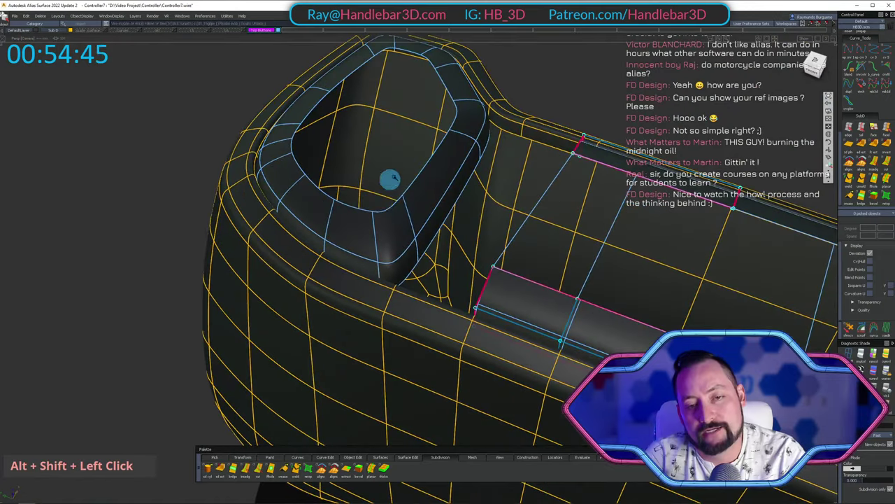
Pick the ring and hide all unselected geometry to isolate it.
left_click(386, 200, "ctrl+shift")
left_click_drag(402, 247, 436, 206, "alt+shift")
left_click(426, 149, "ctrl+shift")
middle_click_drag(436, 206, 391, 199, "alt+shift")
left_click(390, 199, "ctrl+shift")
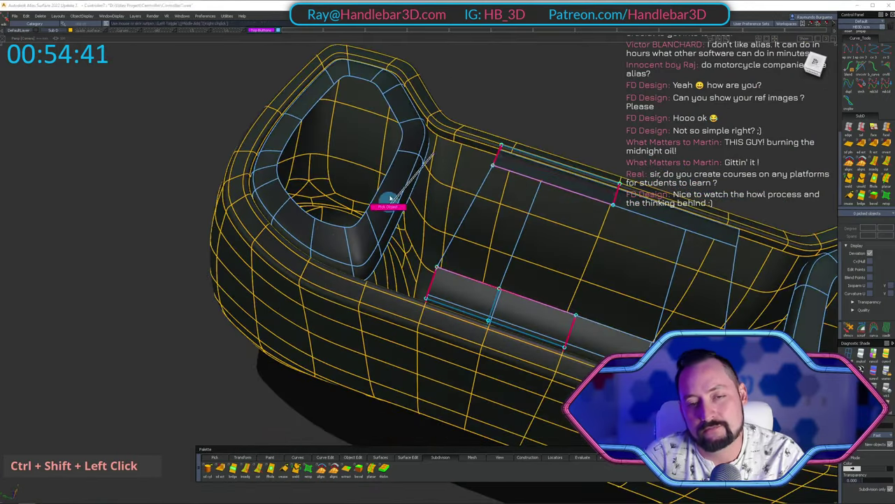
key("shift+h")
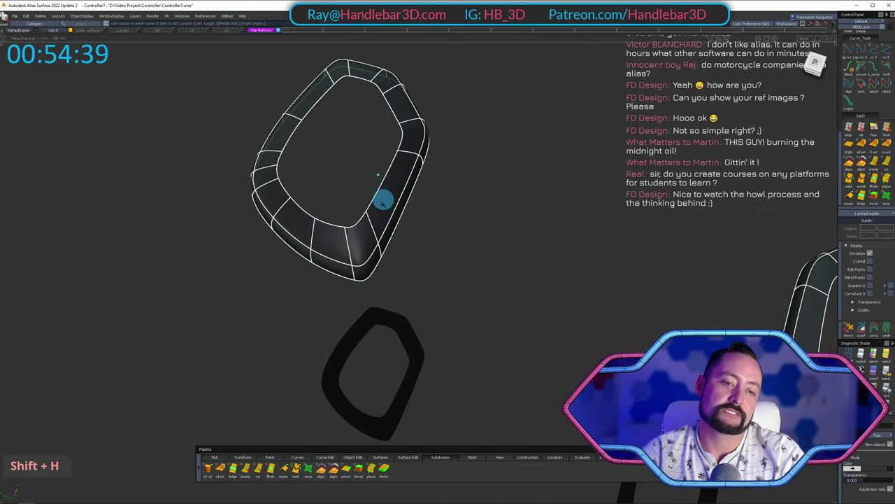
Draw a straight curve along the ring's sloped top in the orthographic front view, extending past its inner side.
left_click(373, 236, "ctrl+shift")
left_click_drag(374, 236, 424, 208, "alt+shift")
right_click_drag(424, 208, 459, 146, "alt+shift")
left_click_drag(460, 146, 104, 144, "alt+shift")
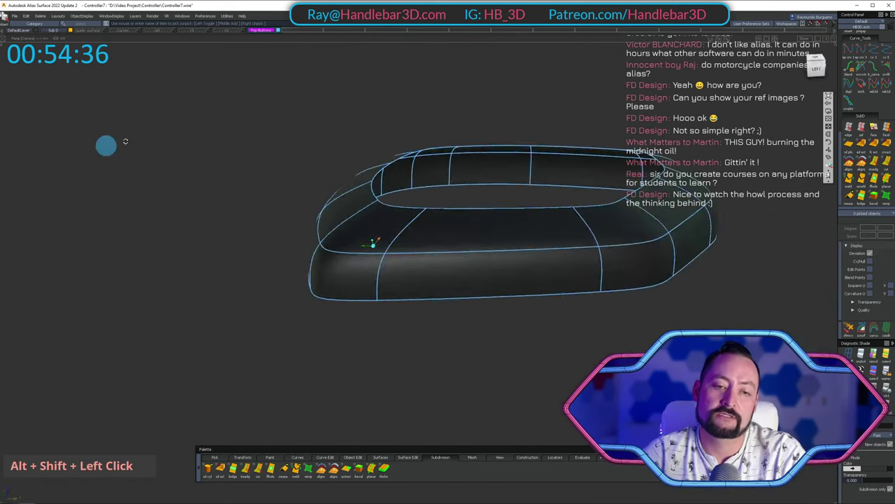
middle_click_drag(105, 144, 472, 90, "alt+shift")
left_click(823, 68)
right_click_drag(516, 138, 488, 147, "alt+shift")
middle_click_drag(489, 148, 514, 138, "alt+shift")
key("g")
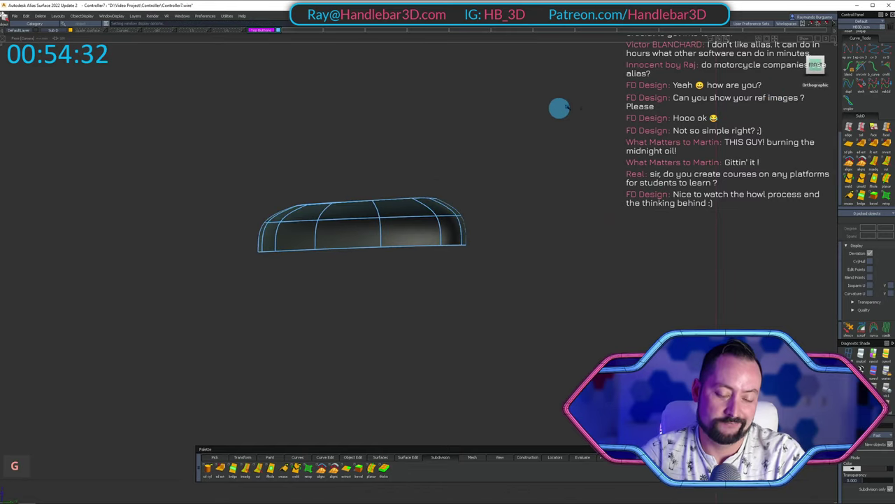
right_click_drag(559, 108, 314, 202, "alt+shift")
key("c")
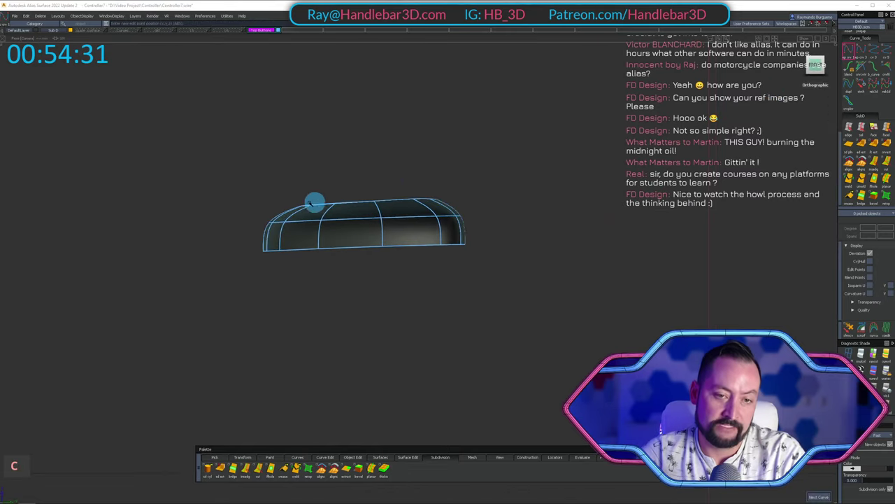
left_click(293, 208, "ctrl+alt")
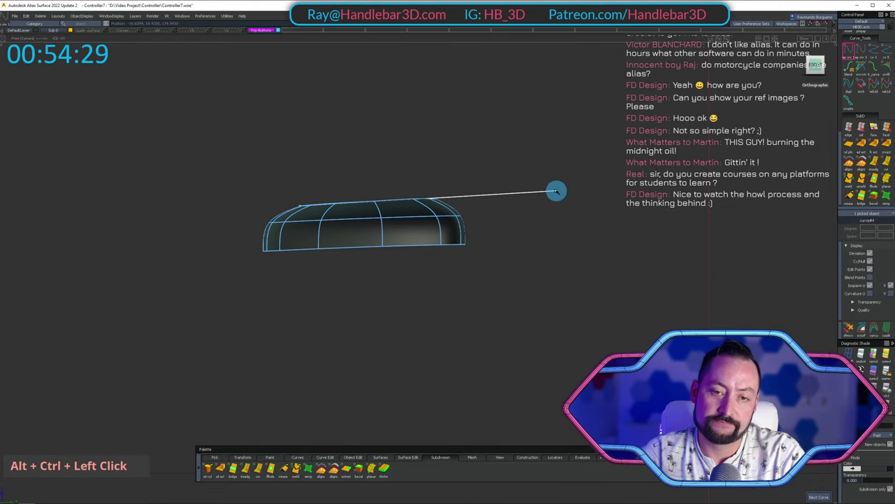
Pull the line's overhanging end point back closer to the ring.
right_click_drag(381, 188, 448, 162, "alt+shift")
middle_click_drag(448, 163, 414, 187, "alt+shift")
left_click_drag(490, 177, 506, 143, "ctrl+shift")
left_click_drag(545, 147, 676, 236)
middle_click_drag(675, 224, 665, 170, "ctrl+shift")
left_click_drag(625, 169, 486, 180)
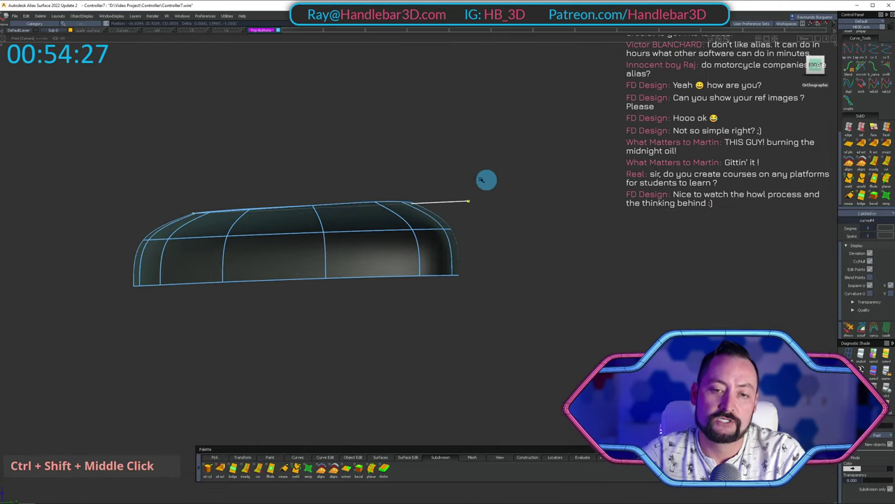
Extend the line's opposite end point outward beyond the ring's flat top.
middle_click_drag(378, 182, 404, 186, "alt+shift")
left_click_drag(234, 246, 233, 214, "ctrl+shift")
left_click_drag(145, 179, 252, 217)
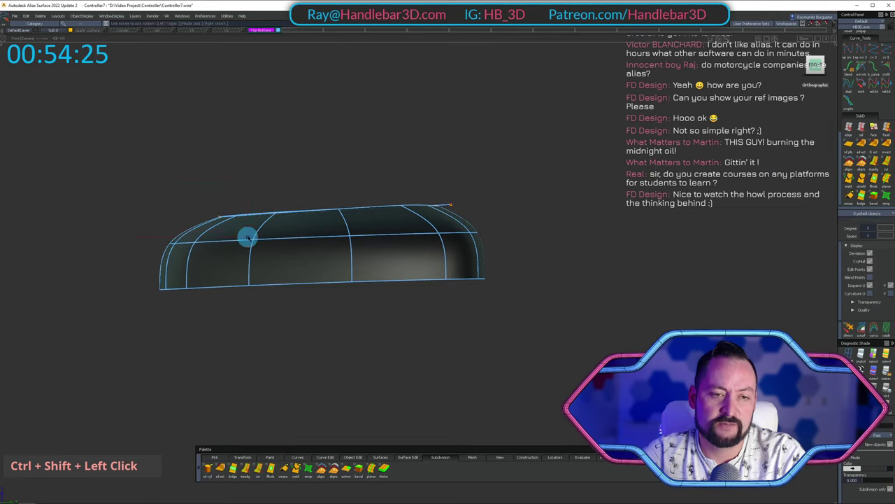
middle_click_drag(249, 237, 256, 196, "ctrl+shift")
middle_click_drag(248, 172, 222, 172)
right_click_drag(235, 174, 281, 184, "alt+shift")
middle_click_drag(280, 194, 284, 152, "ctrl+shift")
right_click_drag(288, 147, 287, 145)
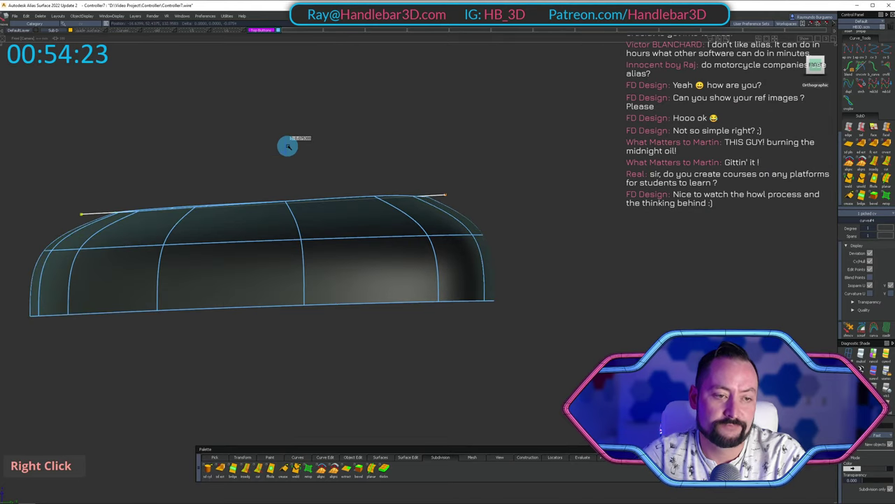
Pick the line and set its degree to 2.
left_click_drag(339, 236, 318, 139, "ctrl+shift")
double_click(393, 239, "ctrl+shift")
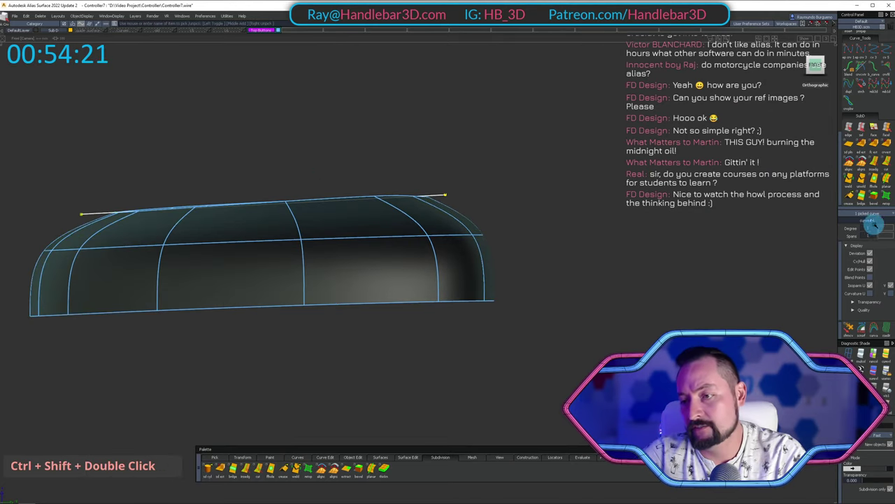
left_click(874, 263)
key("space")
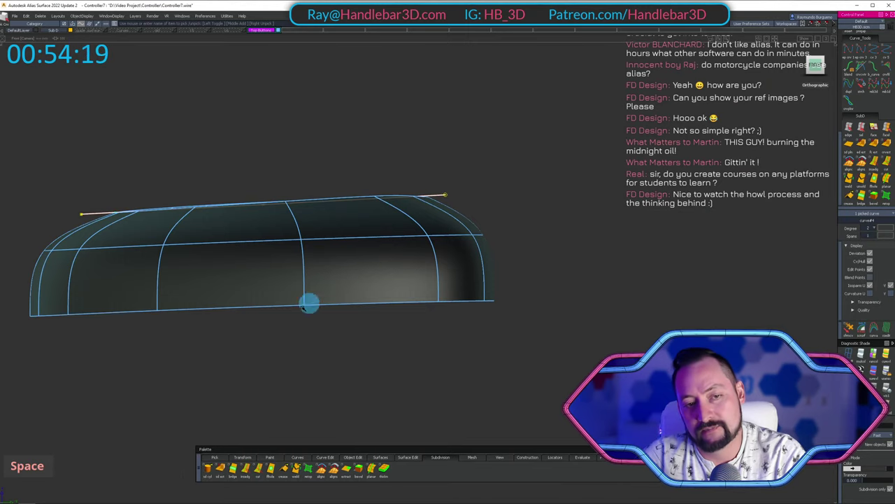
Raise the curve's middle control point slightly to give it a gentle crown.
left_click_drag(275, 315, 274, 282, "ctrl+shift")
left_click_drag(196, 181, 283, 219)
middle_click_drag(296, 238, 294, 196, "ctrl+shift")
right_click_drag(286, 174, 287, 170)
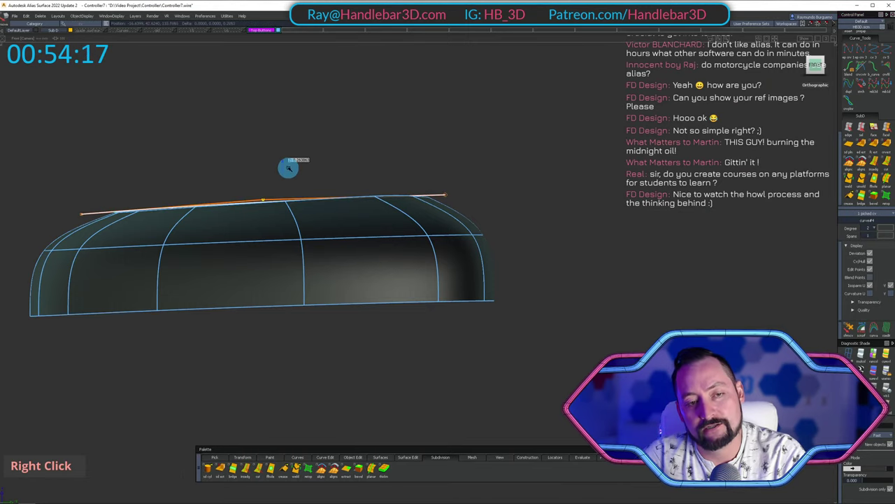
Pick the crowned curve and move it to one outer side of the ring in the right view.
left_click_drag(296, 228, 315, 151, "ctrl+shift")
mouse_move(419, 222)
left_mouse_down("alt+shift")
mouse_move(536, 270)
mouse_move(574, 219)
mouse_move(521, 188)
left_mouse_up("alt+shift")
left_click_drag(331, 164, 428, 233, "ctrl+shift")
left_click(370, 244)
left_click(814, 68)
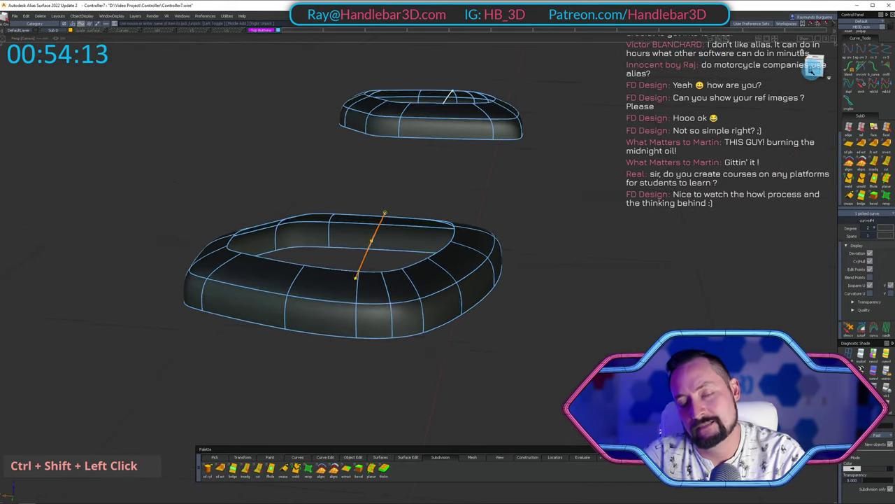
middle_click_drag(575, 224, 548, 158, "ctrl+shift")
middle_click_drag(554, 156, 622, 156)
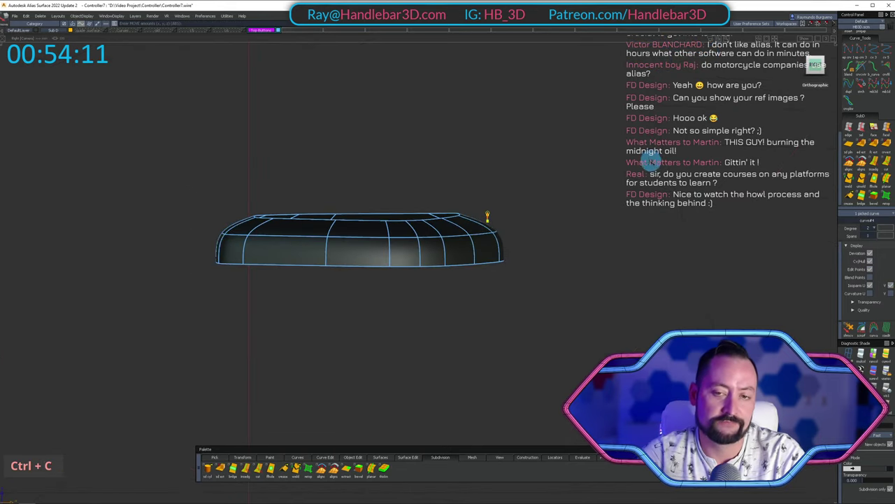
Duplicate the crowned curve and move the copy to the ring's opposite side.
key("ctrl+v")
mouse_move(637, 210)
middle_mouse_down("ctrl+shift")
mouse_move(639, 143)
mouse_move(457, 127)
middle_mouse_up("ctrl+shift")
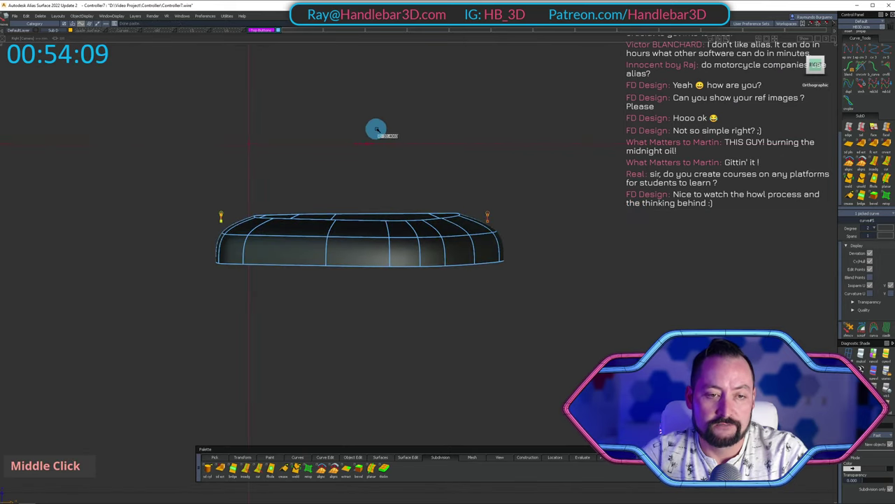
left_click_drag(376, 130, 319, 294, "alt+shift")
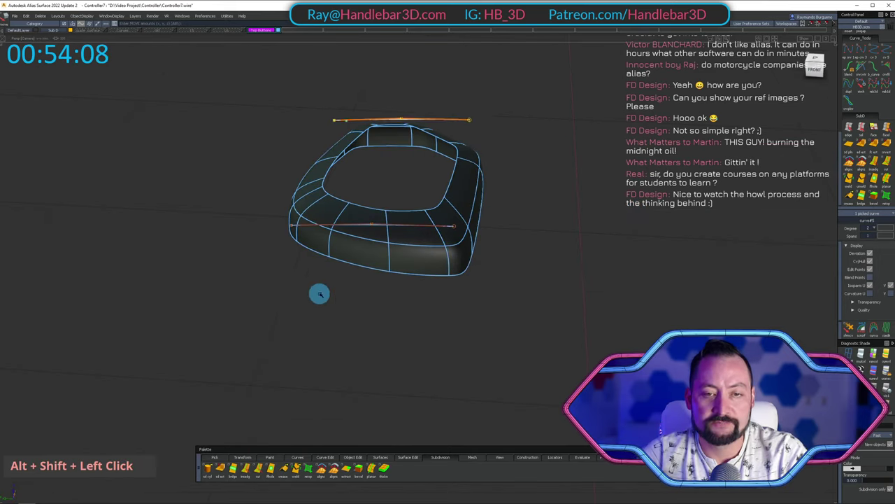
Isolate the two crowned curves and skin a surface between them.
left_click(819, 68)
right_click_drag(371, 154, 412, 161, "alt+shift")
mouse_move(297, 157)
left_mouse_down("ctrl+shift")
mouse_move(376, 228)
mouse_move(374, 259)
left_mouse_up("ctrl+shift")
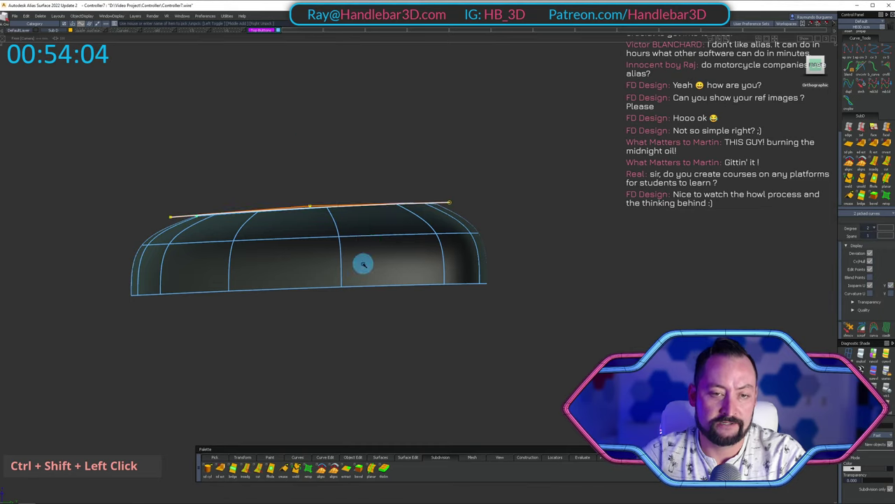
key("shift+h")
left_click_drag(327, 340, 345, 251, "ctrl+shift")
key("1")
left_click_drag(327, 146, 369, 239)
right_click_drag(369, 239, 345, 216, "alt+shift")
left_click_drag(345, 217, 436, 318, "alt+shift")
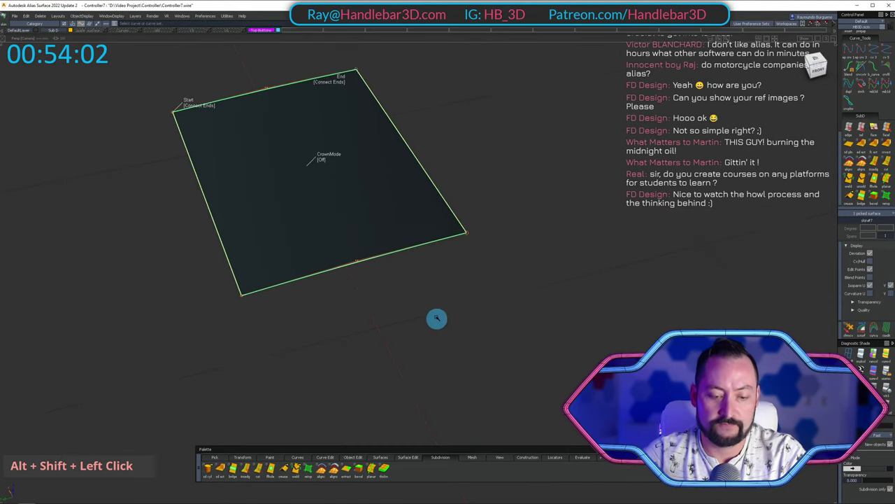
Unhide all parts, close the Skin options and check how the new surface sits over the corner ring.
key("shift+u")
left_click_drag(394, 286, 456, 202, "alt+shift")
middle_click_drag(456, 202, 299, 128, "alt+shift")
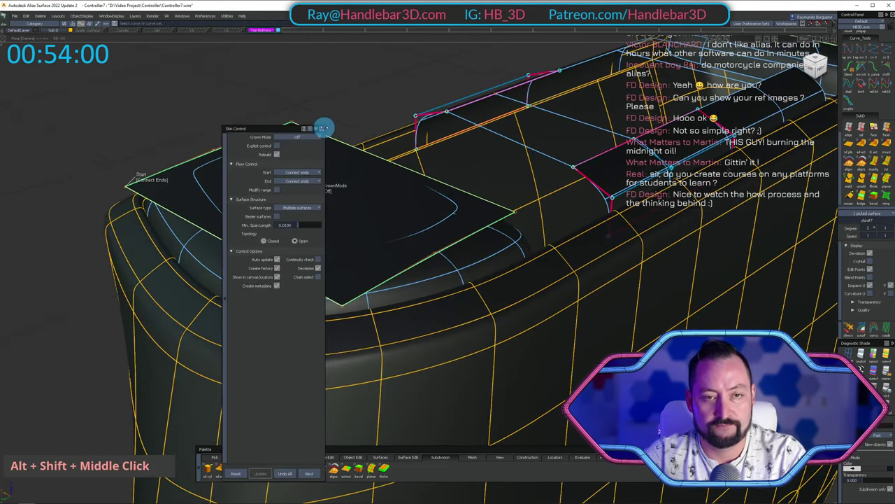
left_click(323, 128)
left_click_drag(457, 140, 455, 90, "alt+shift")
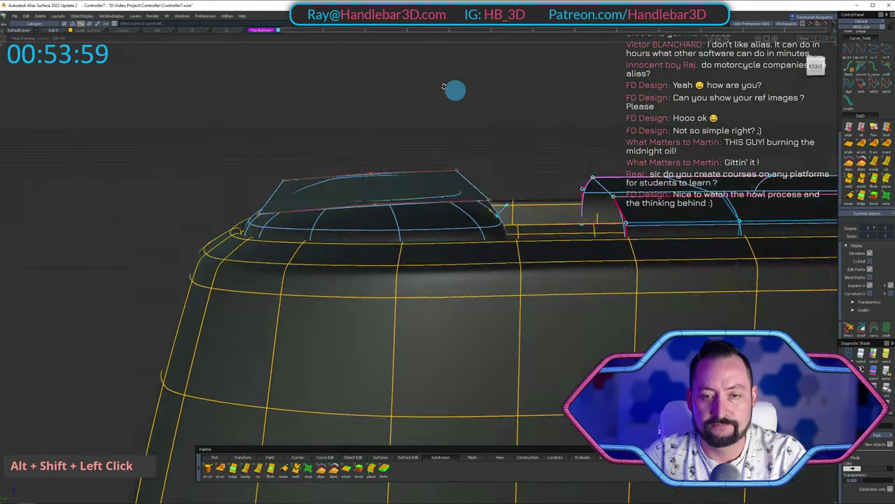
right_click_drag(456, 90, 318, 89, "alt+shift")
left_click_drag(318, 89, 490, 105, "alt+shift")
Pick the corner ring and the skin surface and hide everything else.
left_click_drag(501, 91, 501, 128, "ctrl+shift")
left_click(435, 199)
right_click_drag(435, 198, 451, 140, "alt+shift")
mouse_move(458, 92)
left_mouse_down("ctrl+shift")
mouse_move(460, 128)
mouse_move(415, 230)
mouse_move(414, 193)
left_mouse_up("ctrl+shift")
left_click(481, 104)
key("shift+h")
mouse_move(414, 193)
left_mouse_down("alt+shift")
mouse_move(374, 198)
mouse_move(455, 213)
left_mouse_up("alt+shift")
Display the ring's control vertices and pick its inner edge loop.
left_click_drag(490, 197, 439, 266, "ctrl+shift")
left_click(458, 287)
right_click_drag(468, 231, 458, 189, "ctrl+shift")
mouse_move(440, 157)
left_mouse_down("ctrl+shift")
mouse_move(424, 116)
mouse_move(434, 148)
left_mouse_up("ctrl+shift")
middle_click_drag(433, 148, 435, 173, "alt+shift")
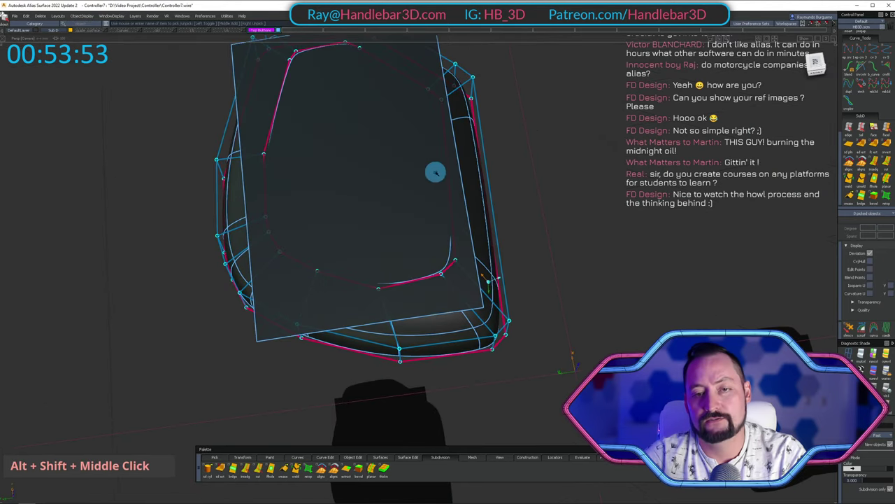
left_click(455, 241)
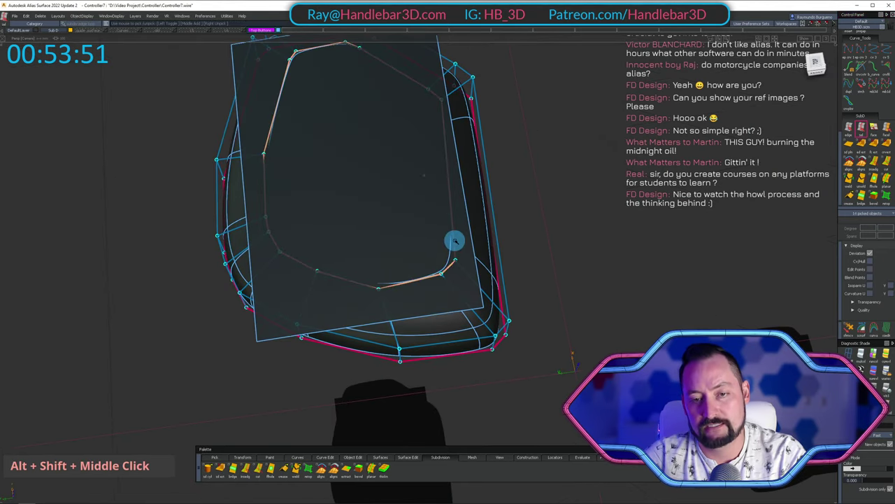
Align the control vertices around the ring's inner edge to the skin surface with Subdiv Align To Surface, projecting along the Z axis.
double_click(861, 163)
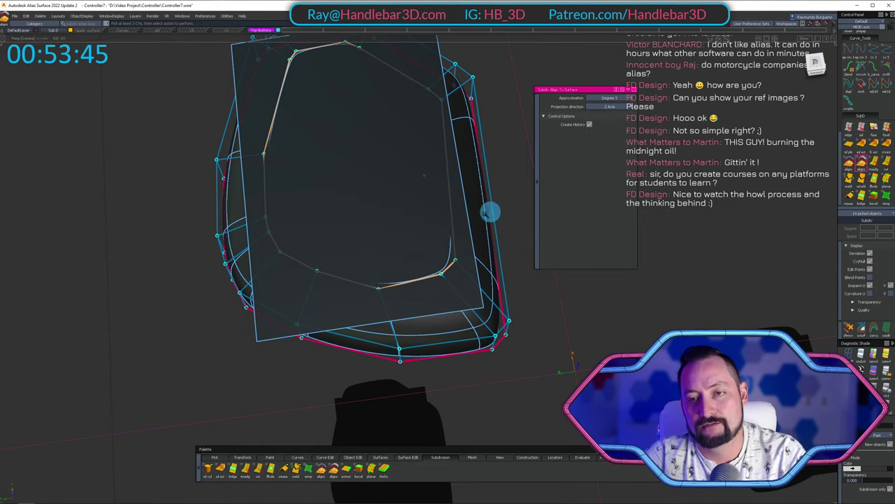
left_click_drag(489, 212, 438, 259, "alt+shift")
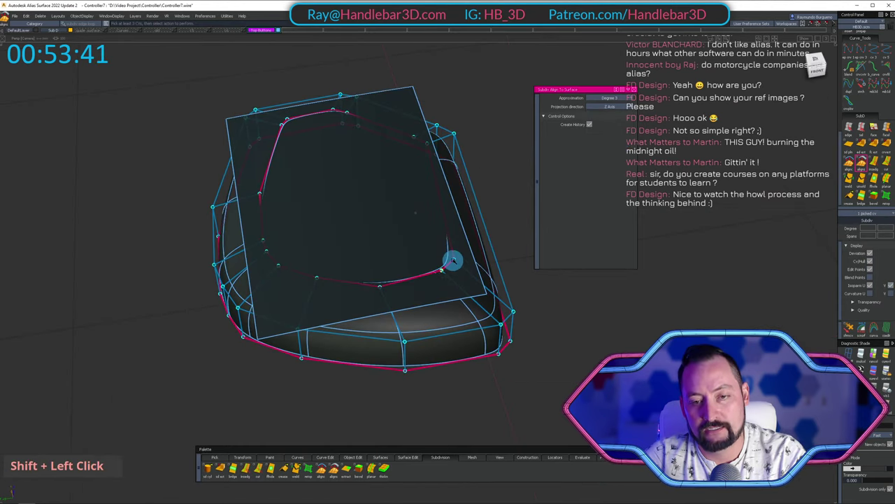
left_click_drag(415, 135, 448, 208, "alt+shift")
middle_click_drag(448, 208, 403, 161, "alt+shift")
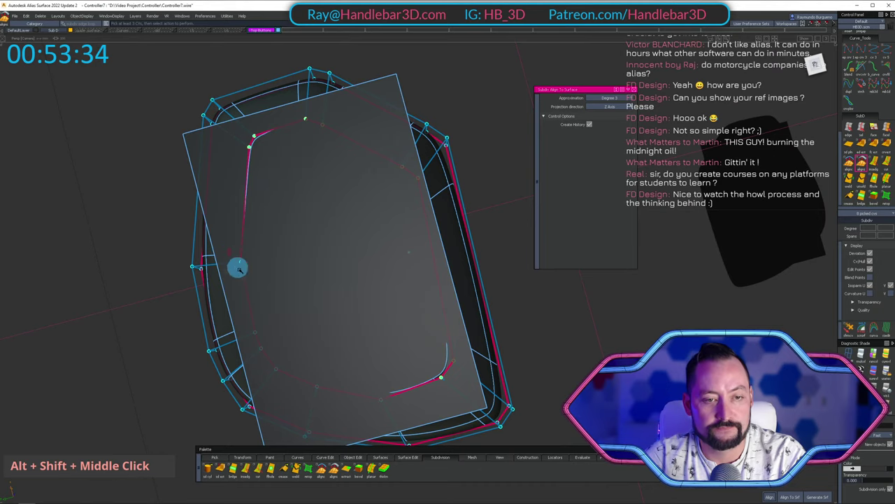
middle_click_drag(238, 268, 246, 245, "alt+shift")
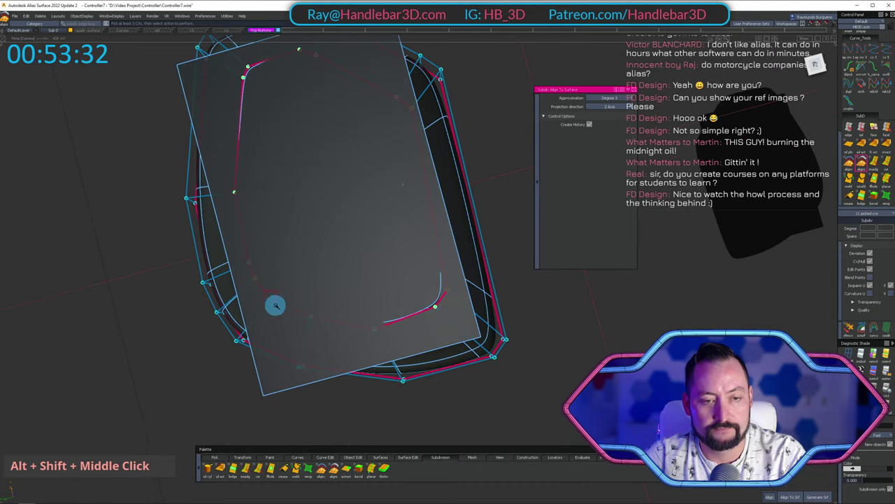
double_click(342, 327)
left_click_drag(387, 338, 386, 184, "alt+shift")
left_click(410, 226)
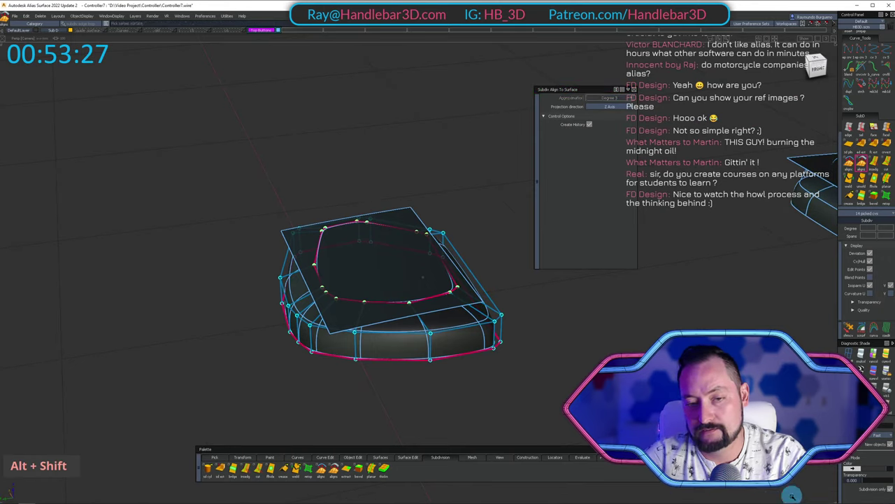
left_click(398, 211)
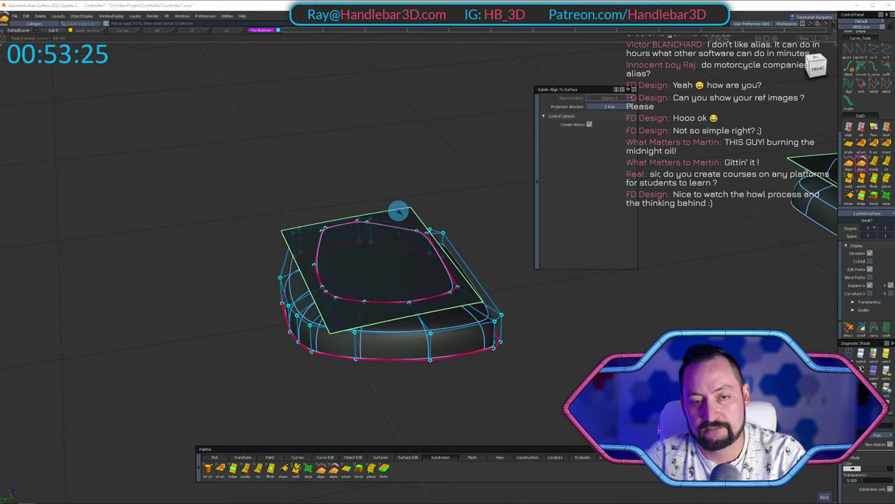
Clear the selection and hide the ring's control vertices.
right_click_drag(399, 211, 435, 236, "alt+shift")
left_click_drag(435, 237, 389, 201, "alt+shift")
left_click_drag(389, 207, 440, 262, "ctrl+shift")
left_click_drag(254, 114, 228, 96, "ctrl+shift")
left_click_drag(429, 281, 380, 356, "ctrl+shift")
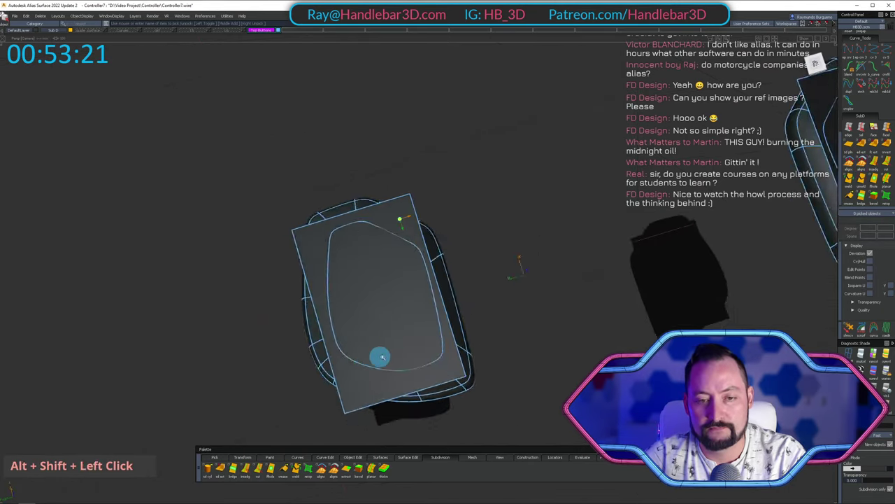
right_click_drag(380, 356, 416, 300, "alt+shift")
middle_click_drag(415, 300, 395, 278, "alt+shift")
right_click_drag(396, 278, 406, 288, "alt+shift")
left_click_drag(404, 289, 486, 246, "alt+shift")
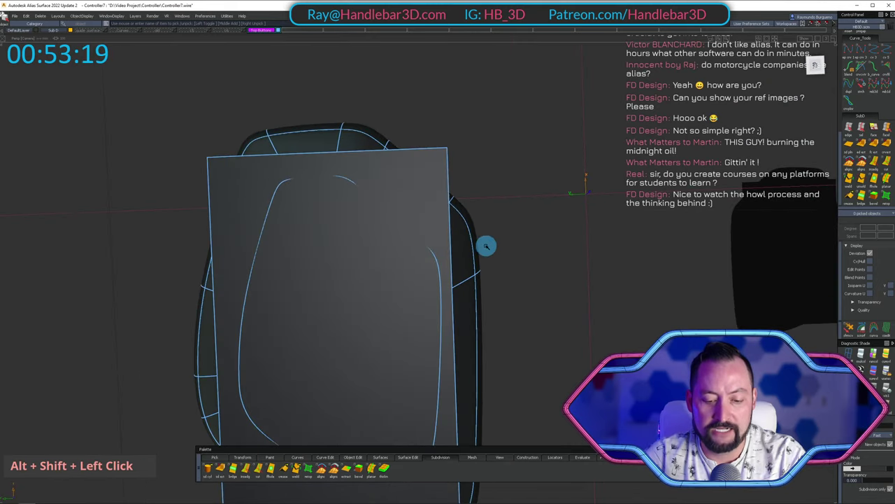
Project the ring's complete inner edge onto the skin surface in the top view.
left_click(814, 67)
scroll(315, 262, "down", 2)
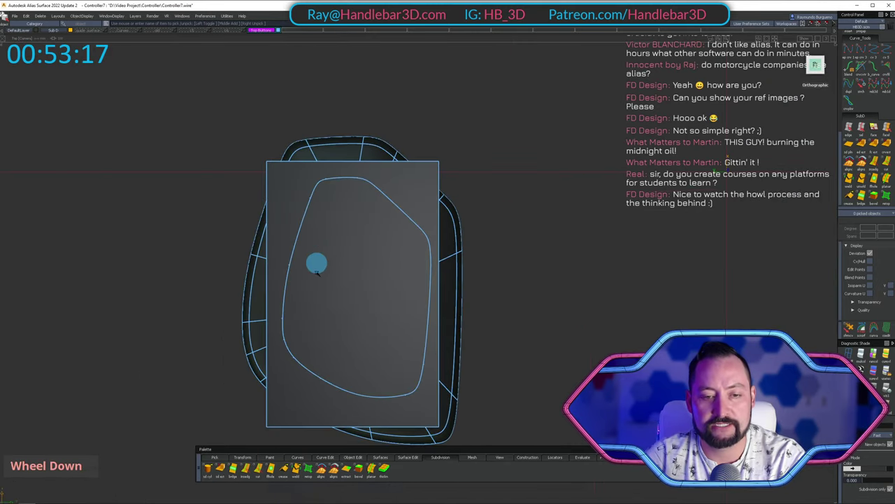
key("p")
key("space")
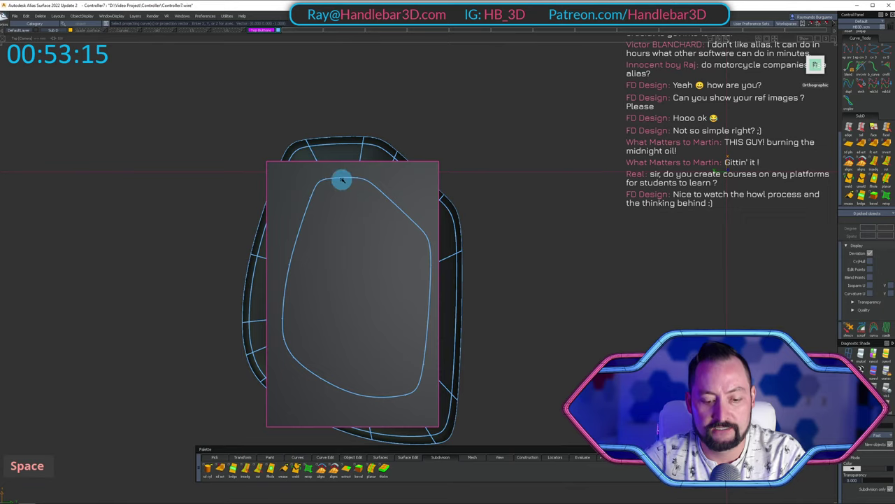
key("h")
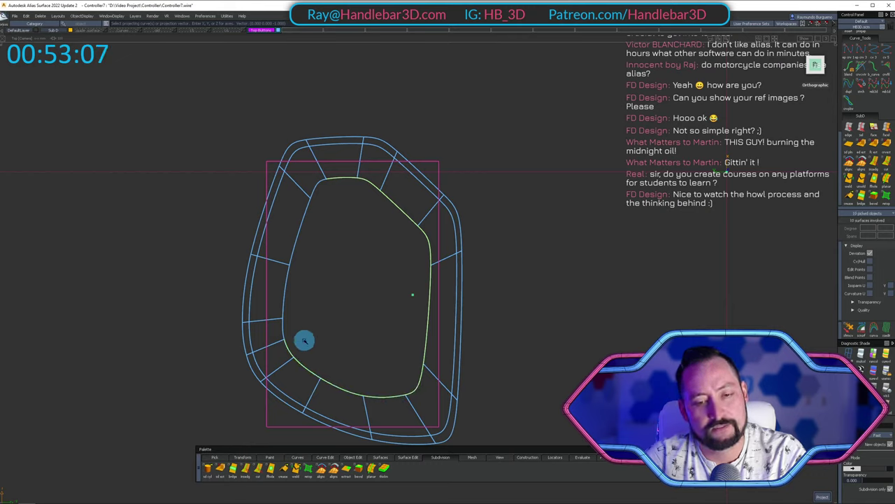
middle_click_drag(430, 347, 471, 238, "alt+shift")
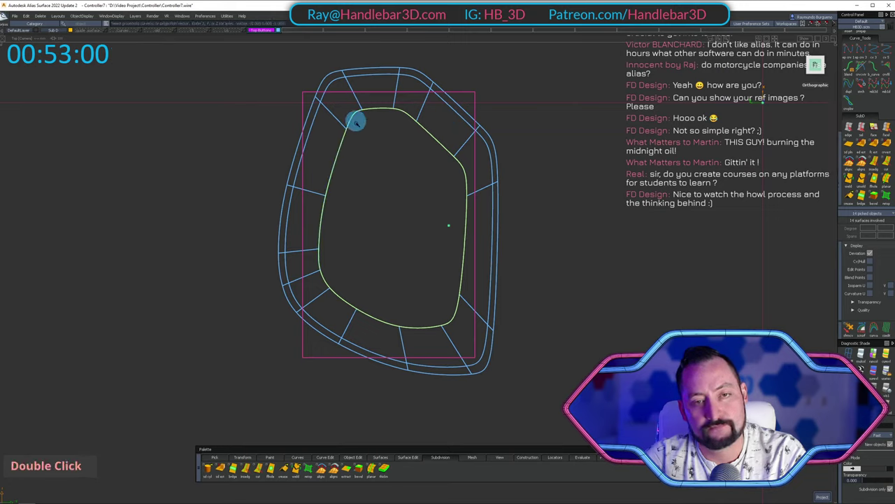
key("space")
Trim the skin surface, keeping only the region inside the projected inner edge.
key("t")
double_click(399, 214)
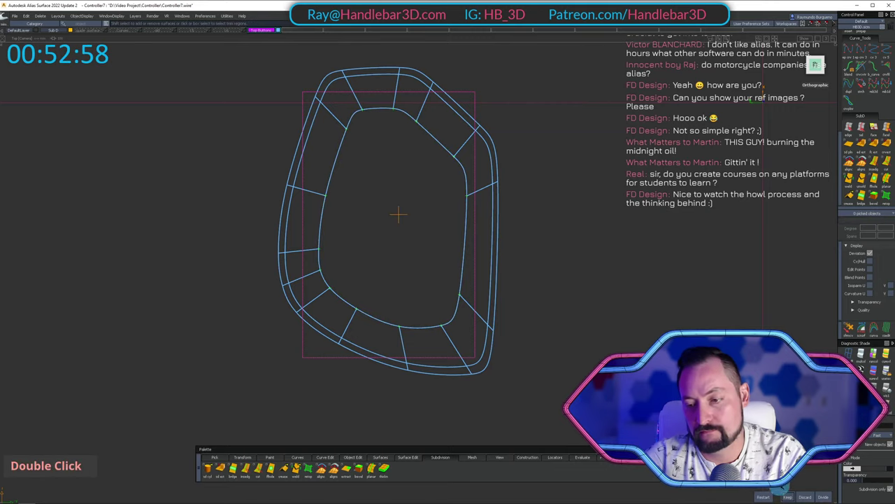
left_click(787, 496)
mouse_move(528, 216)
left_mouse_down("alt+shift")
mouse_move(439, 196)
mouse_move(479, 162)
left_mouse_up("alt+shift")
right_click_drag(479, 162, 455, 133, "ctrl+shift")
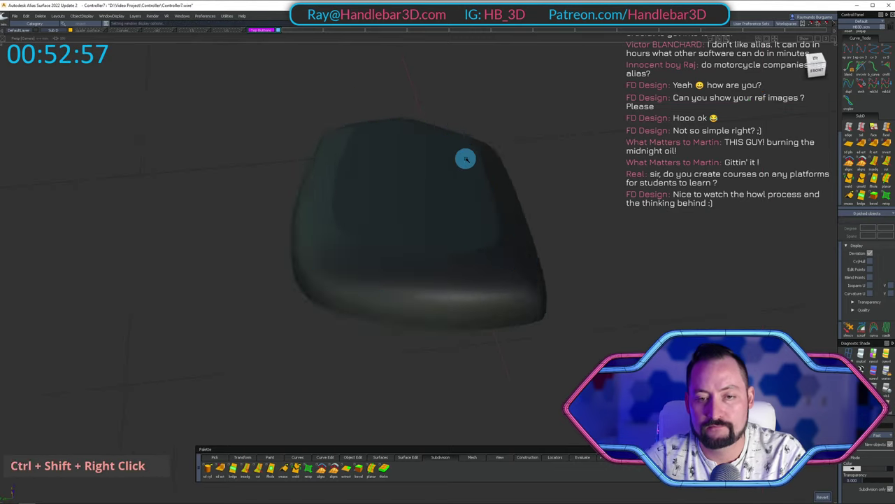
mouse_move(464, 158)
left_mouse_down("alt+shift")
mouse_move(446, 276)
mouse_move(500, 288)
left_mouse_up("alt+shift")
right_click_drag(501, 287, 466, 243, "ctrl+shift")
left_click_drag(489, 293, 481, 276, "alt+shift")
left_click_drag(481, 277, 475, 304, "ctrl+shift")
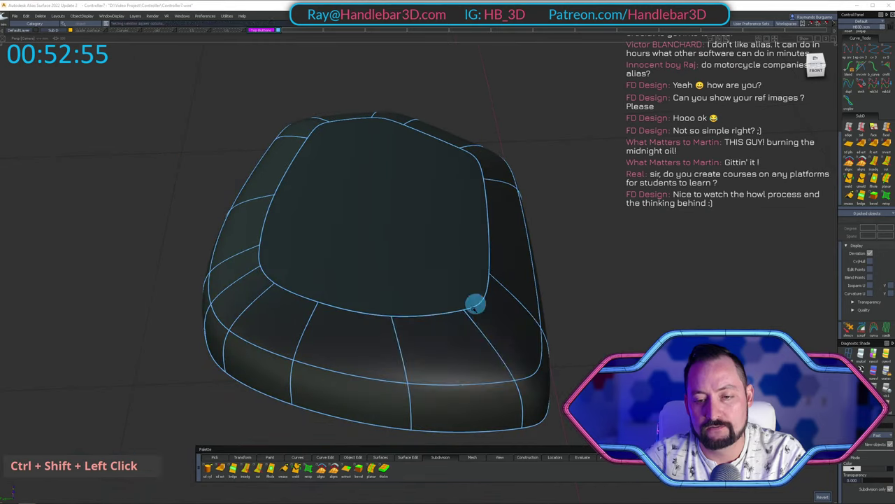
left_click(460, 350)
right_click_drag(471, 375, 470, 309, "ctrl+shift")
left_click_drag(499, 350, 500, 326, "ctrl+shift")
left_click(521, 342)
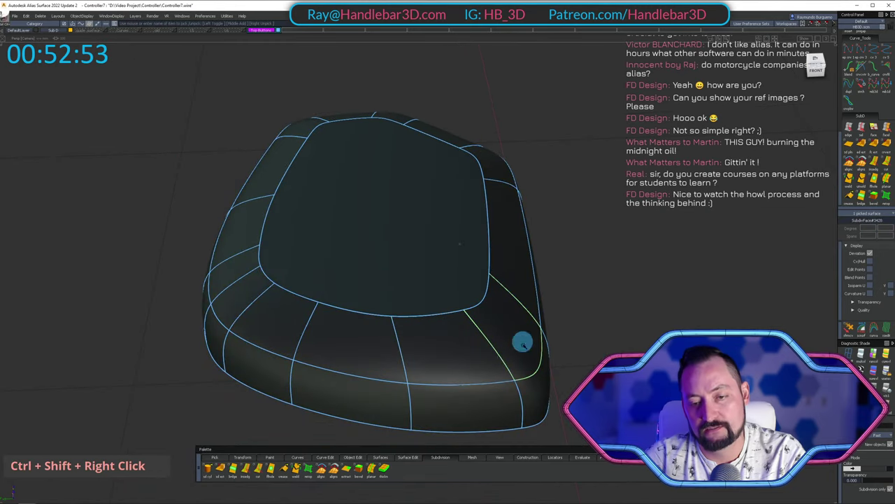
right_click_drag(522, 342, 522, 297, "ctrl+shift")
left_click_drag(523, 333, 586, 347, "ctrl+shift")
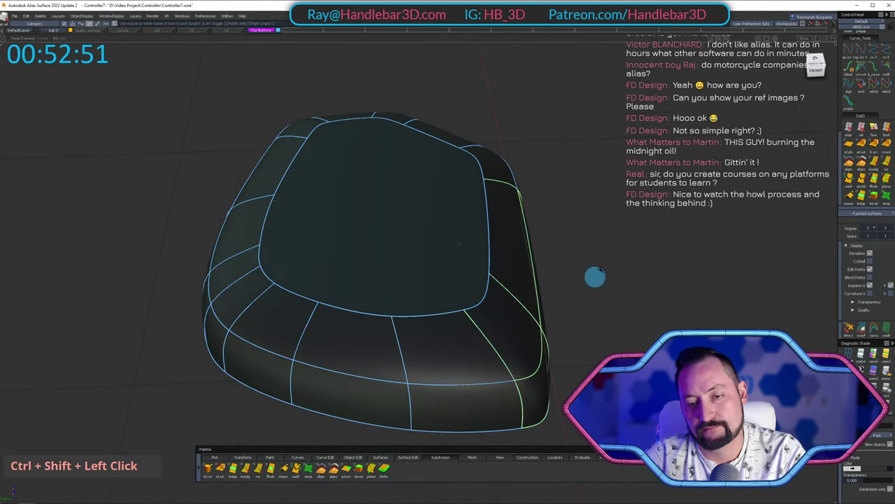
double_click(464, 301)
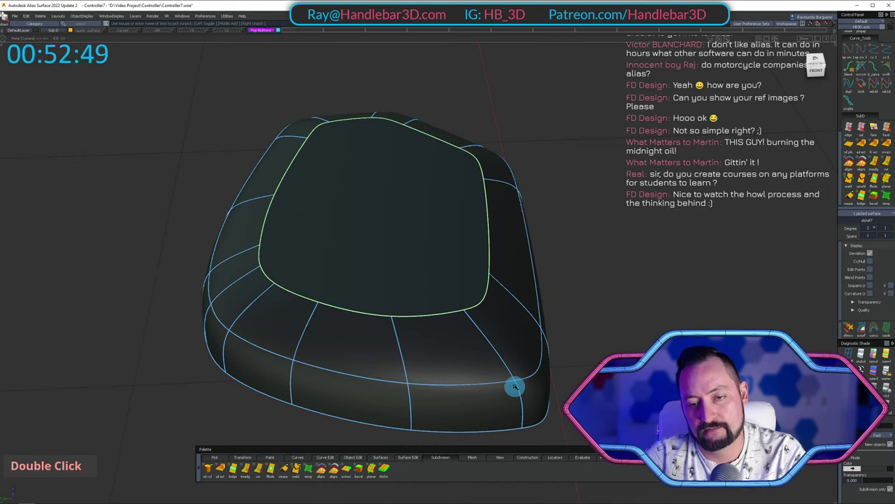
Pick the whole ring and display its control vertices.
left_click_drag(529, 240, 441, 353, "ctrl+shift")
left_click(519, 418)
right_click_drag(520, 422, 510, 286, "ctrl+shift")
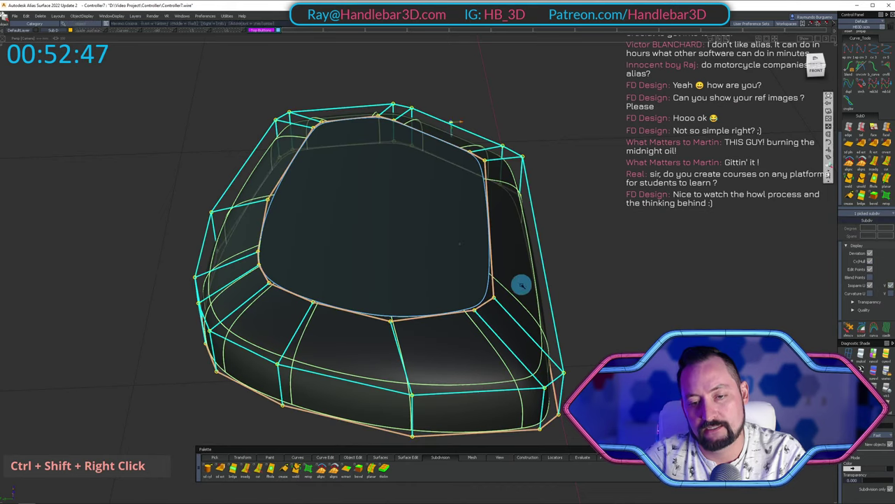
left_click_drag(554, 332, 533, 393, "ctrl+shift")
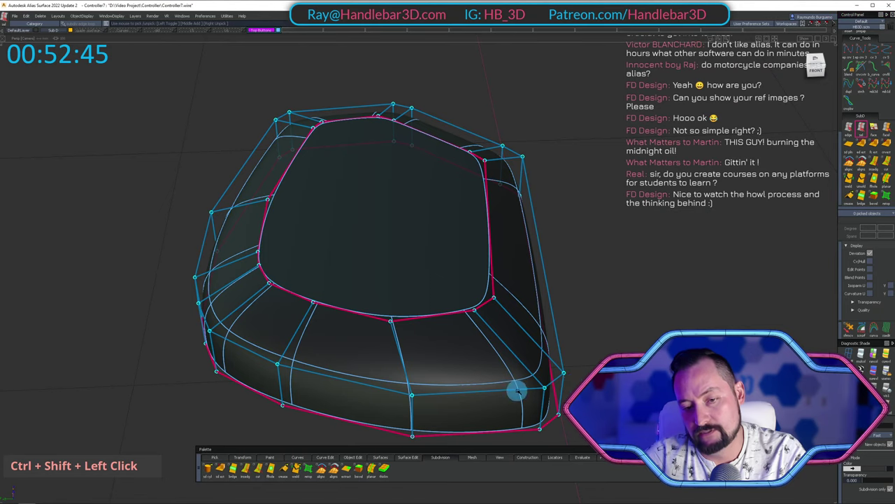
Bevel the ring's upper outer edge loop, reducing the offset parameter to make a narrow band.
left_click(517, 391, "ctrl+shift")
key("alt+b")
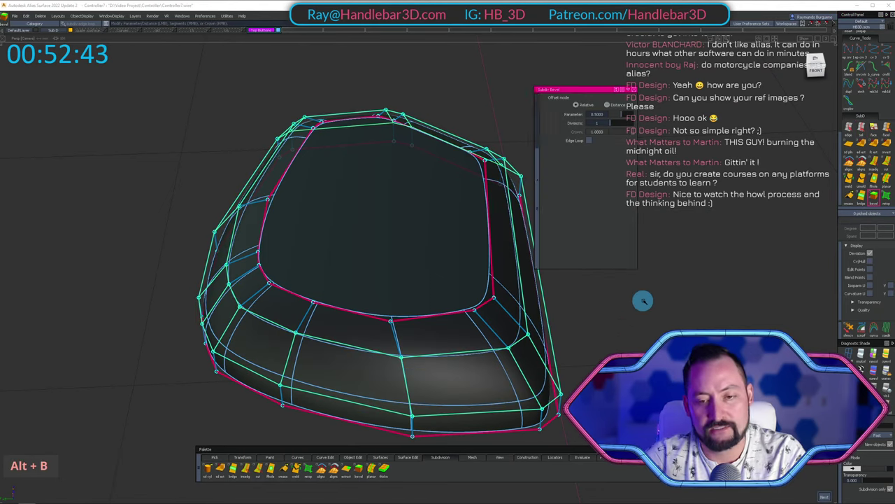
mouse_move(605, 312)
left_mouse_down()
mouse_move(588, 320)
mouse_move(598, 323)
left_mouse_up()
left_click(466, 315, "ctrl+shift")
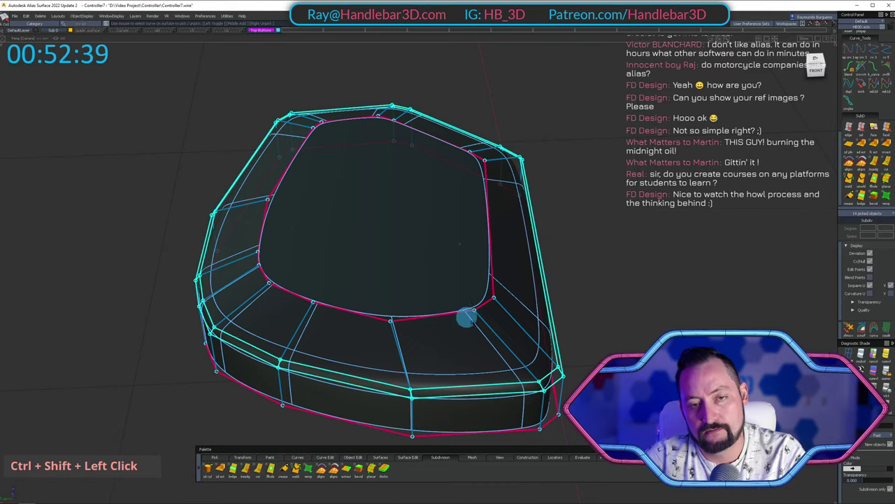
right_click_drag(466, 316, 465, 272, "alt+shift")
left_click_drag(466, 272, 611, 194, "alt+shift")
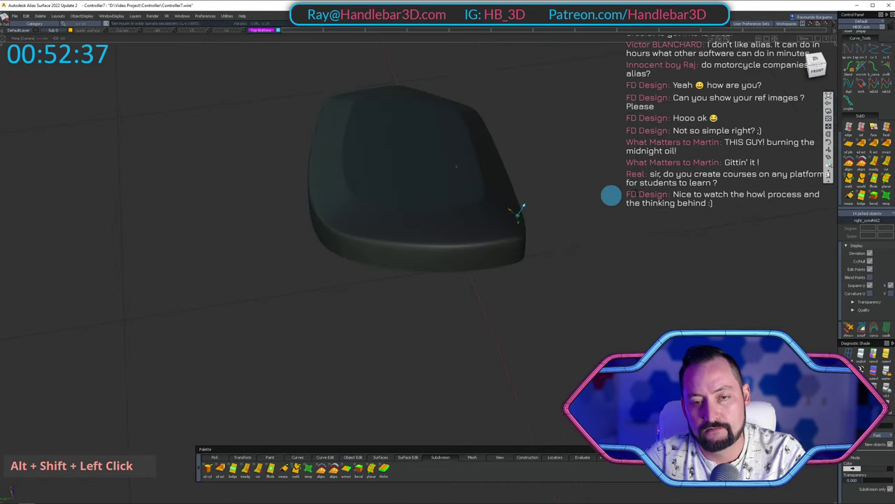
Unhide all parts and inspect how the finished top part sits on the controller.
key("shift+u")
right_click_drag(399, 244, 562, 160, "alt+shift")
left_click_drag(561, 160, 459, 418, "alt+shift")
right_click_drag(460, 417, 487, 234, "alt+shift")
left_click_drag(488, 234, 635, 119, "alt+shift")
right_click_drag(635, 120, 569, 161, "alt+shift")
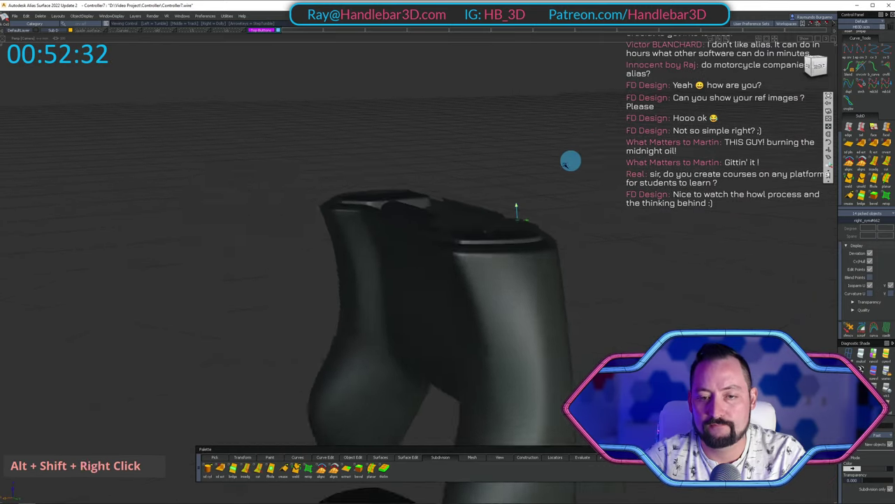
left_click_drag(569, 162, 461, 272, "alt+shift")
right_click_drag(462, 272, 494, 264, "alt+shift")
left_click_drag(494, 264, 570, 290, "alt+shift")
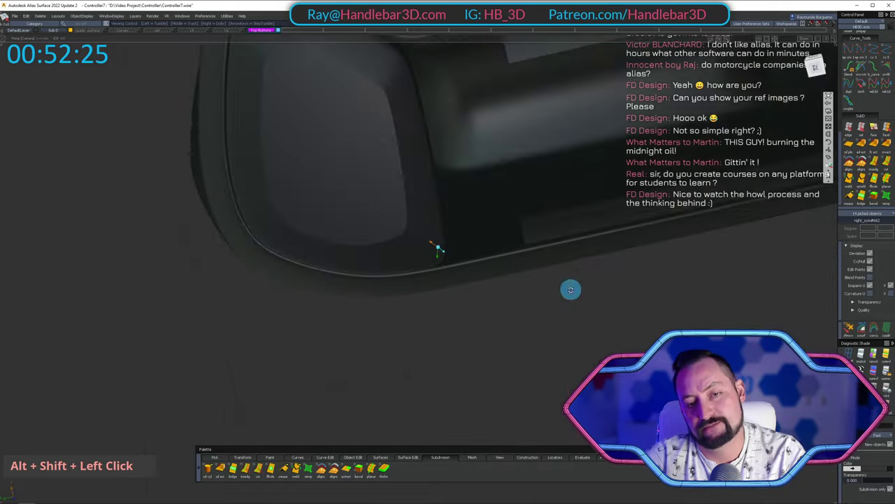
Copy the default shader and open the settings of the copy.
right_click_drag(570, 290, 562, 238, "alt+shift")
left_click_drag(562, 238, 443, 214, "alt+shift")
right_click_drag(443, 214, 464, 224, "alt+shift")
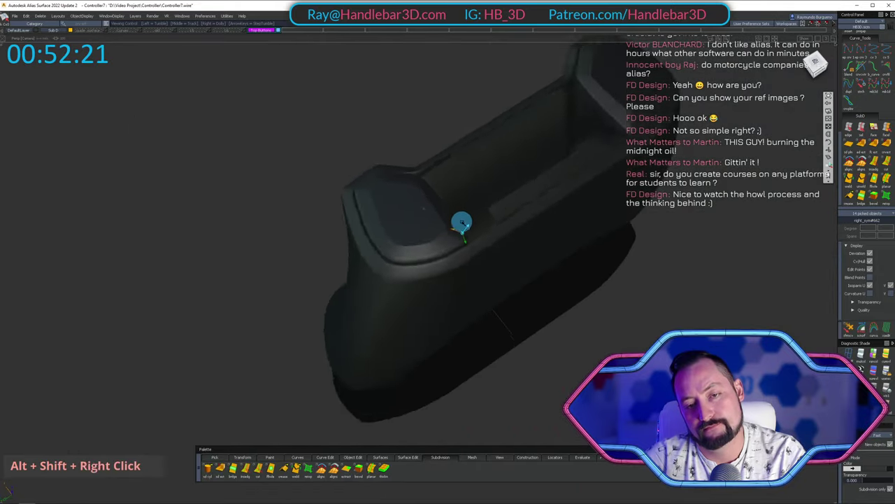
left_click_drag(464, 224, 403, 242, "alt+shift")
key("m")
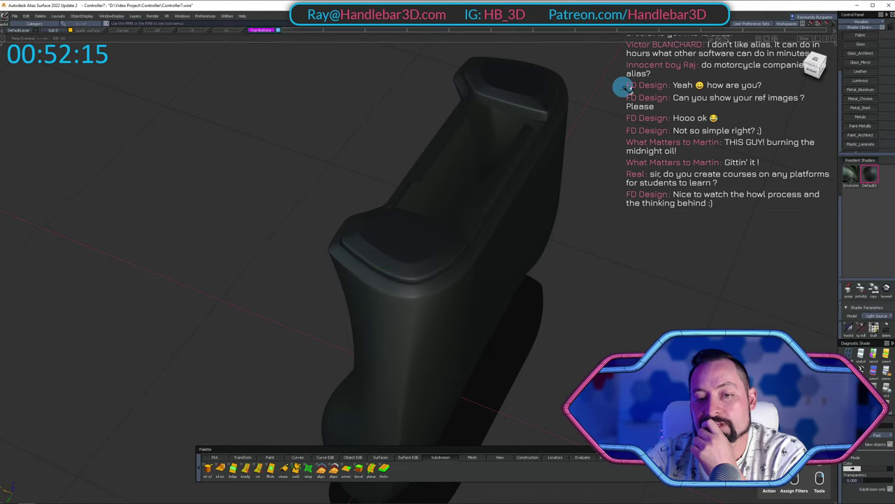
left_click_drag(810, 63, 783, 51)
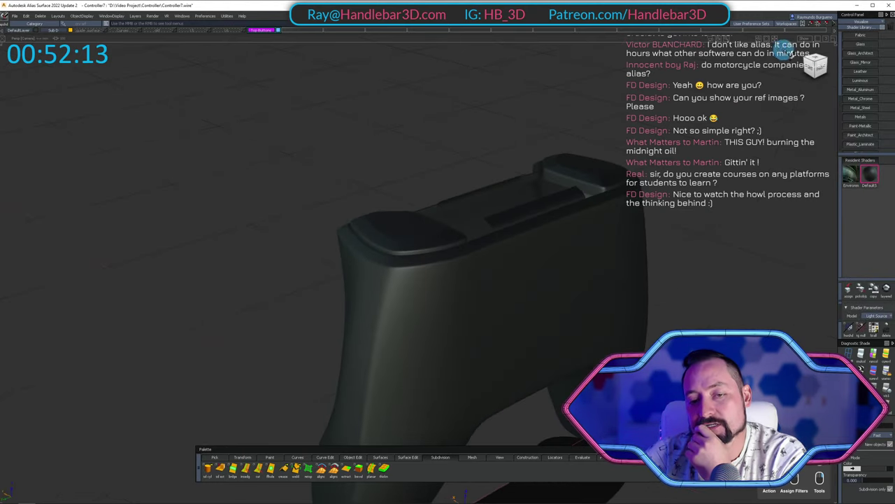
middle_click_drag(422, 258, 832, 220, "alt+shift")
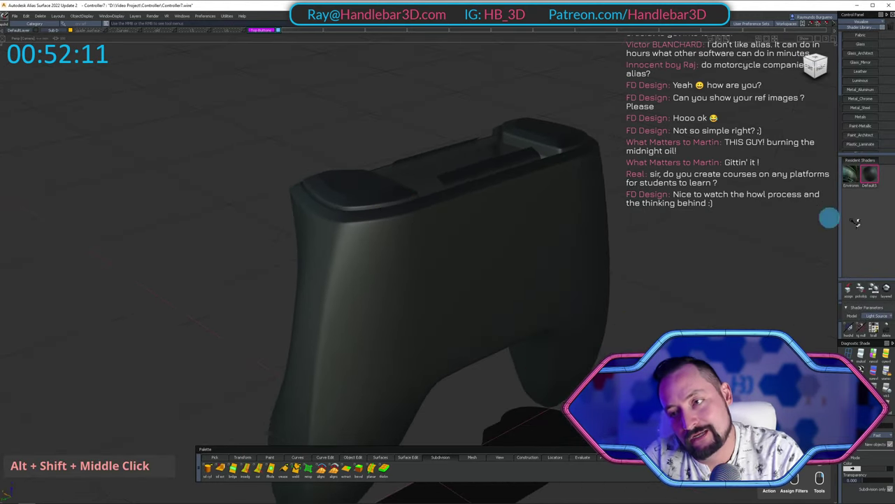
left_click(874, 290)
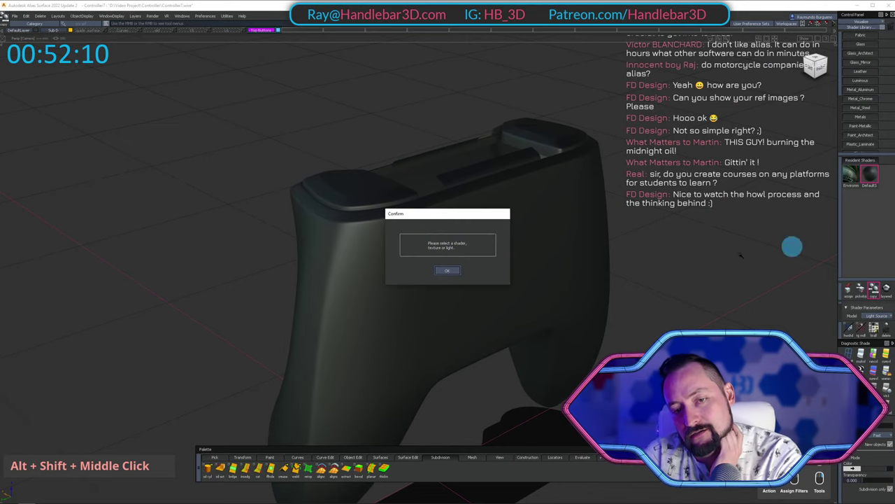
left_click(452, 272)
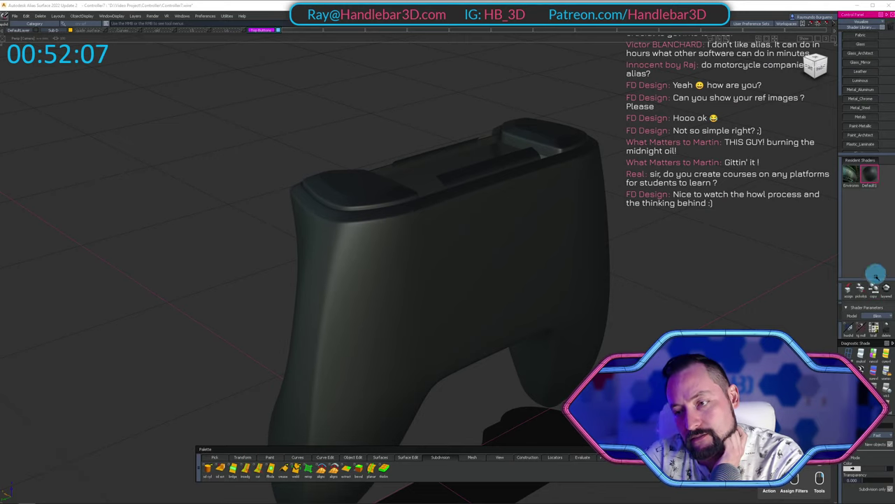
double_click(887, 175)
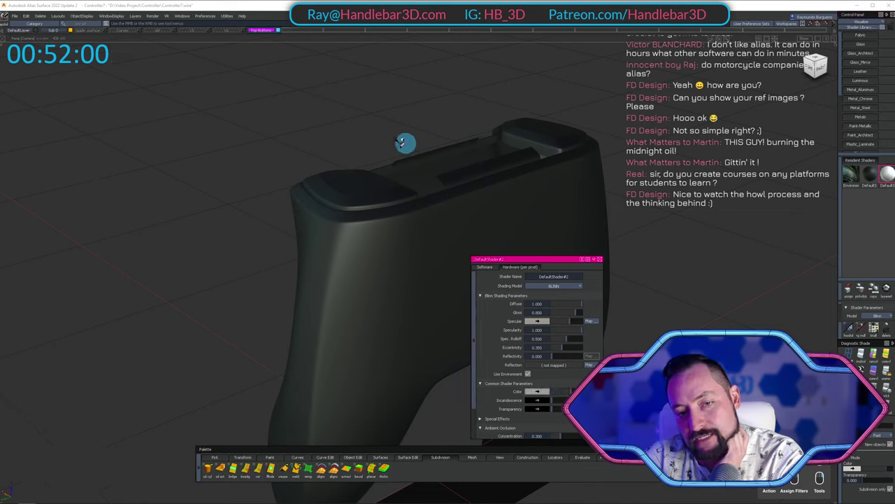
Assign the copied light shader to the controller's top buttons and close the shader settings.
middle_click(376, 121)
middle_click(348, 201)
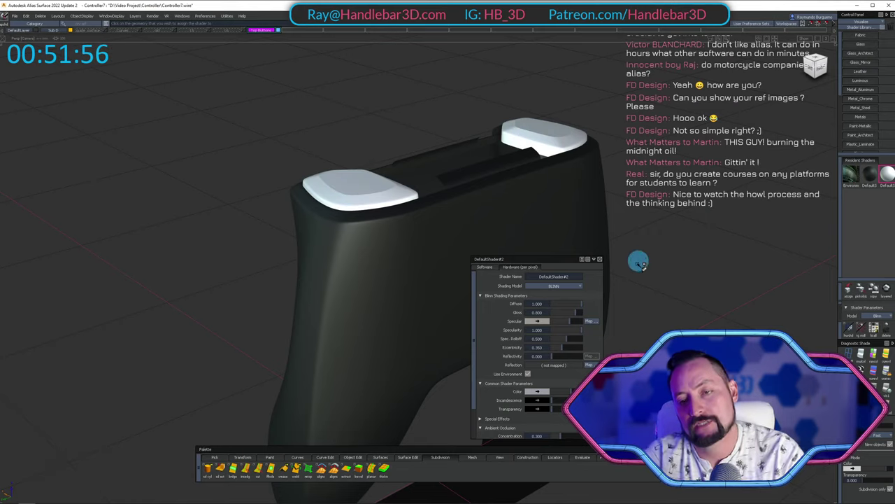
left_click(600, 259)
Select the subdivision ring of the left top button and hide its CVs and hull.
left_click_drag(590, 230, 448, 235, "alt+shift")
right_click_drag(448, 236, 366, 129, "alt+shift")
left_click_drag(366, 129, 364, 196, "alt+shift")
right_click_drag(364, 196, 414, 189, "alt+shift")
left_click_drag(414, 188, 401, 150, "alt+shift")
right_click_drag(401, 150, 393, 153, "alt+shift")
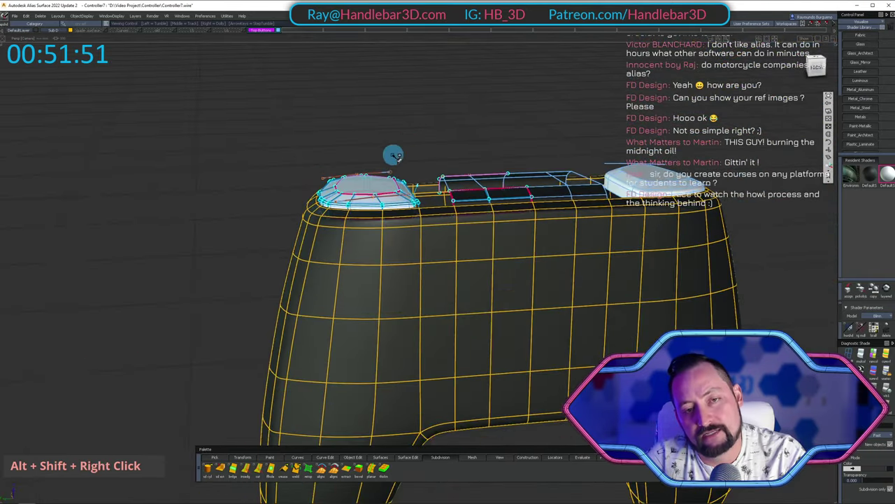
left_click_drag(322, 111, 349, 186, "ctrl+shift")
left_click(403, 345)
left_click_drag(403, 344, 426, 198, "ctrl+shift")
right_click_drag(426, 197, 158, 203, "alt+shift")
left_click_drag(157, 203, 515, 158, "alt+shift")
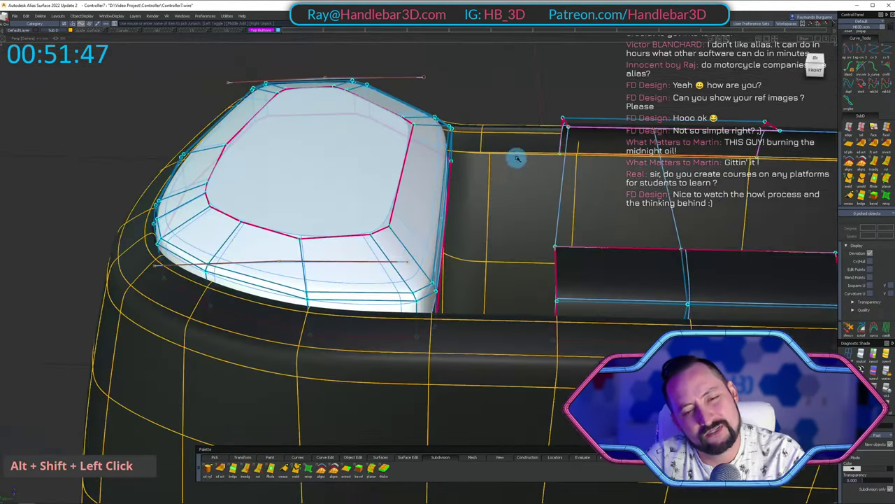
left_click_drag(411, 237, 409, 236, "ctrl+shift")
left_click(408, 247)
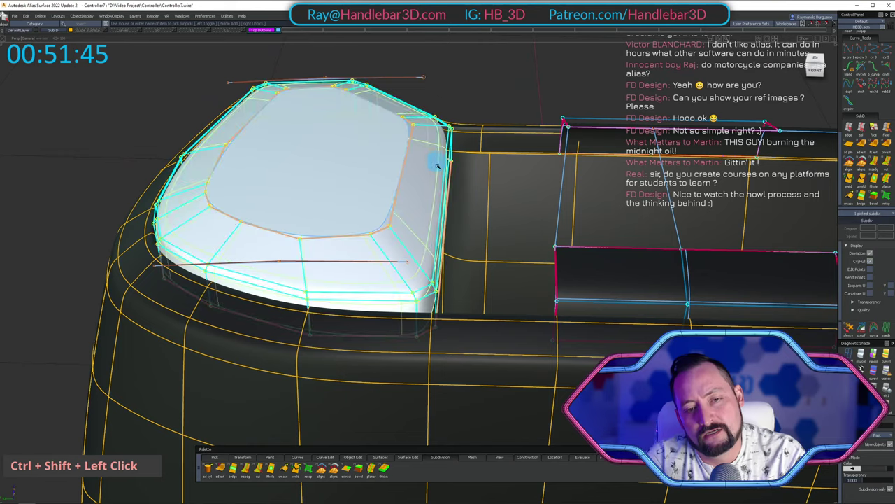
right_click_drag(436, 162, 442, 264, "ctrl+shift")
left_click_drag(442, 265, 440, 126, "ctrl+shift")
Examine the top buttons and controller body from above, from the front and at an angle.
right_click_drag(370, 164, 413, 168, "alt+shift")
left_click_drag(414, 167, 428, 242, "alt+shift")
middle_click_drag(428, 241, 434, 229, "alt+shift")
left_click_drag(434, 231, 403, 187, "alt+shift")
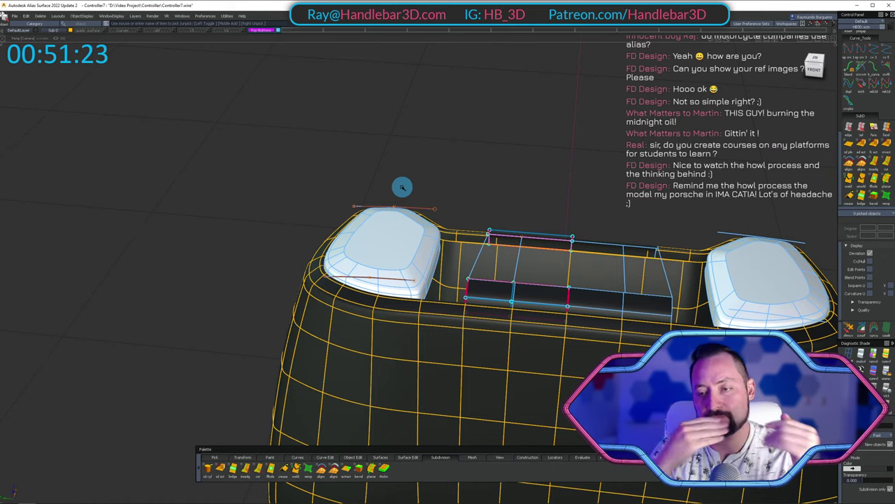
middle_click_drag(272, 118, 296, 119, "alt+shift")
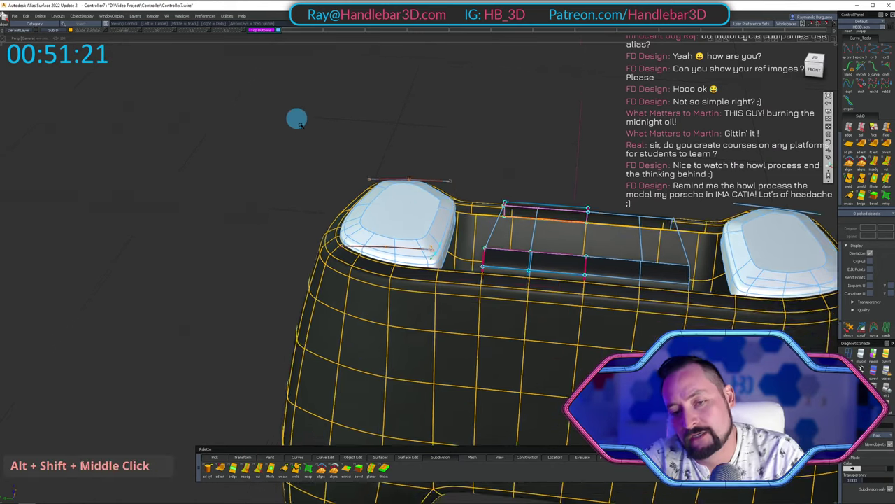
left_click_drag(296, 119, 369, 122, "alt+shift")
right_click_drag(569, 320, 486, 200, "alt+shift")
left_click_drag(485, 201, 533, 143, "alt+shift")
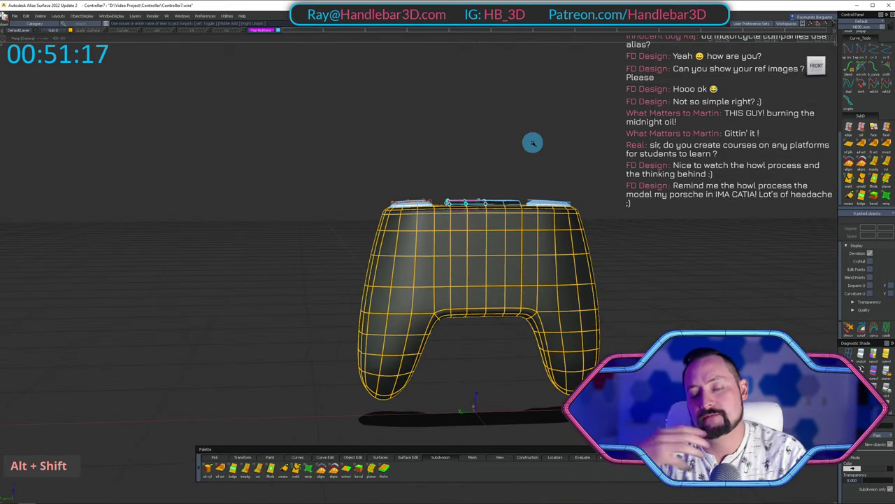
right_click_drag(531, 142, 527, 203, "alt+shift")
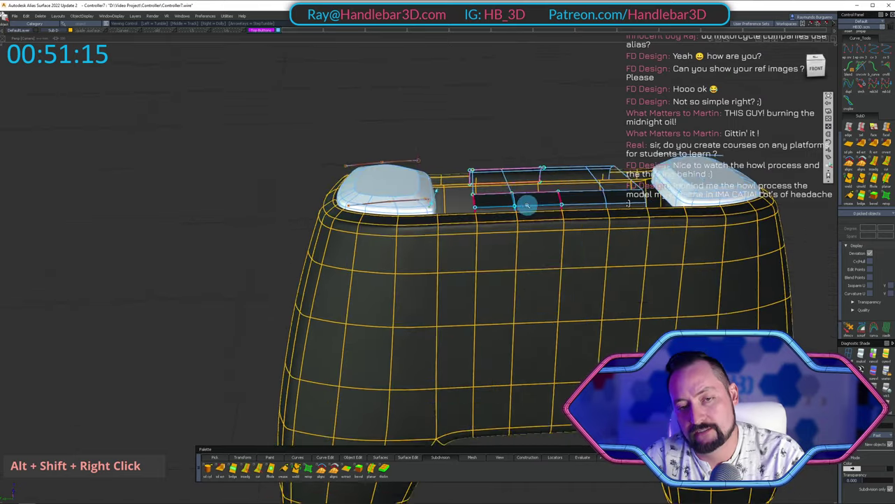
left_click_drag(527, 203, 452, 162, "alt+shift")
Select the two construction curves above the left top button and delete them.
left_click_drag(402, 146, 440, 142, "ctrl+shift")
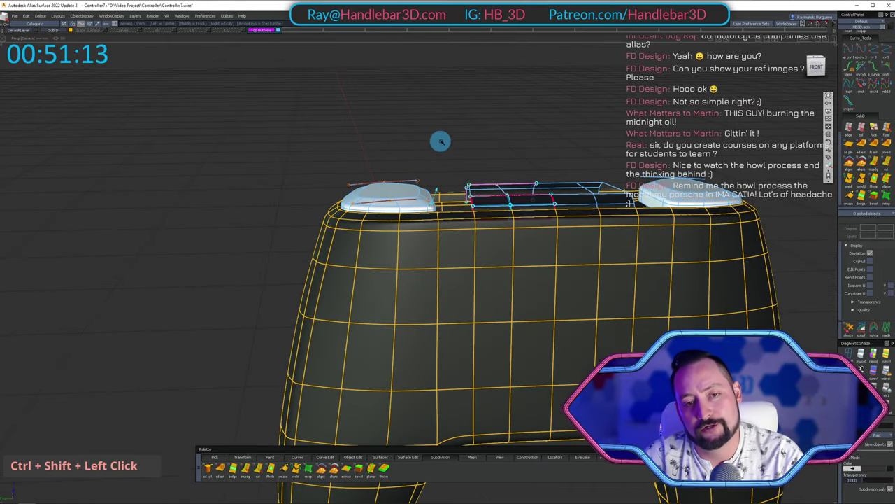
right_click_drag(440, 142, 424, 155, "alt+shift")
left_click_drag(424, 156, 396, 100, "alt+shift")
left_click_drag(349, 143, 434, 263, "ctrl+shift")
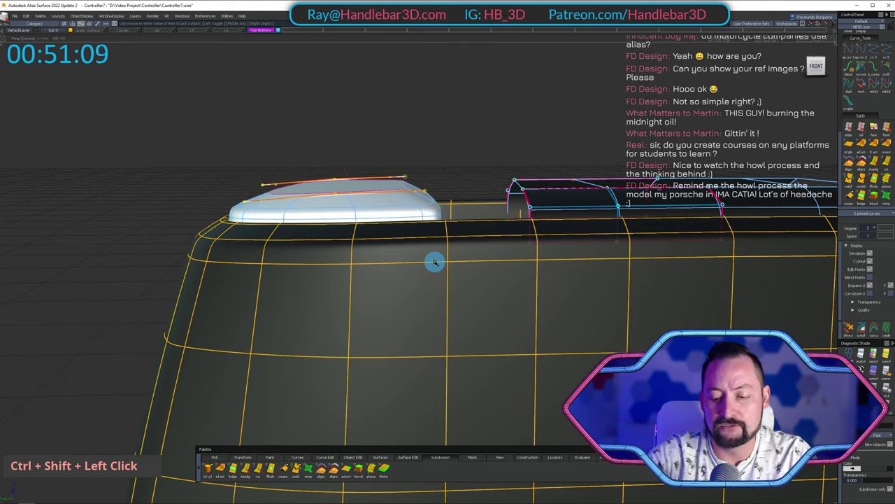
key("Delete")
key("Return")
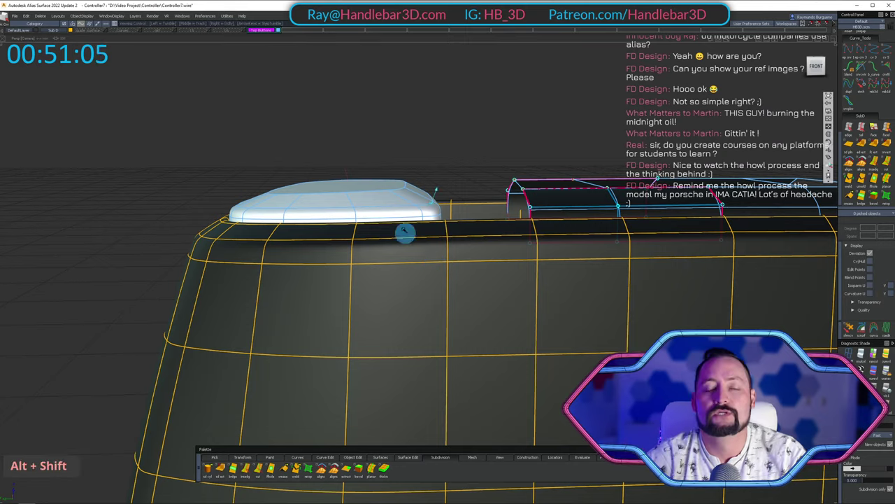
Examine the left top button's shape and highlights from several angles, including with the wireframe hidden.
right_click_drag(405, 234, 431, 292, "alt+shift")
left_click_drag(431, 291, 394, 334, "alt+shift")
right_click_drag(394, 334, 404, 207, "alt+shift")
left_click_drag(404, 208, 420, 224, "alt+shift")
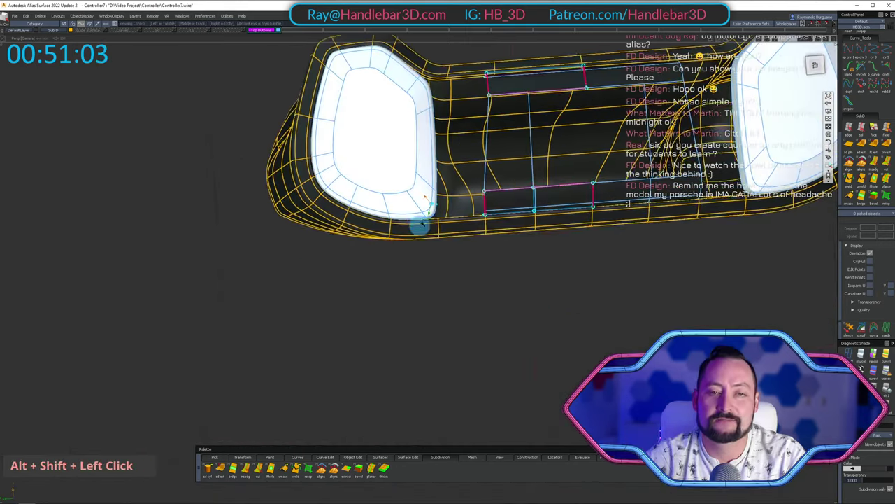
right_click_drag(420, 224, 412, 214, "alt+shift")
left_click(416, 182, "alt+shift")
right_click_drag(416, 182, 500, 168, "alt+shift")
left_click_drag(500, 168, 555, 174, "alt+shift")
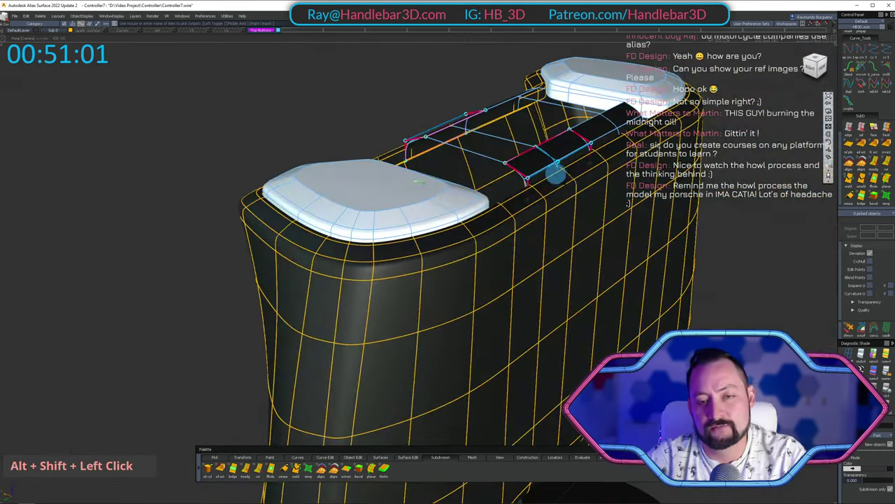
mouse_move(555, 174)
right_mouse_down("alt+shift")
mouse_move(570, 194)
mouse_move(551, 165)
right_mouse_up("alt+shift")
right_click_drag(551, 165, 549, 141, "ctrl+shift")
left_click_drag(549, 140, 369, 140, "alt+shift")
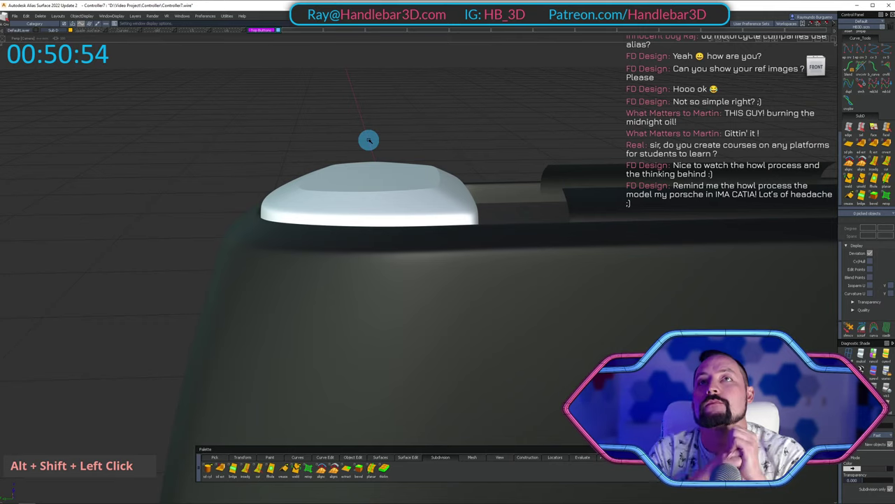
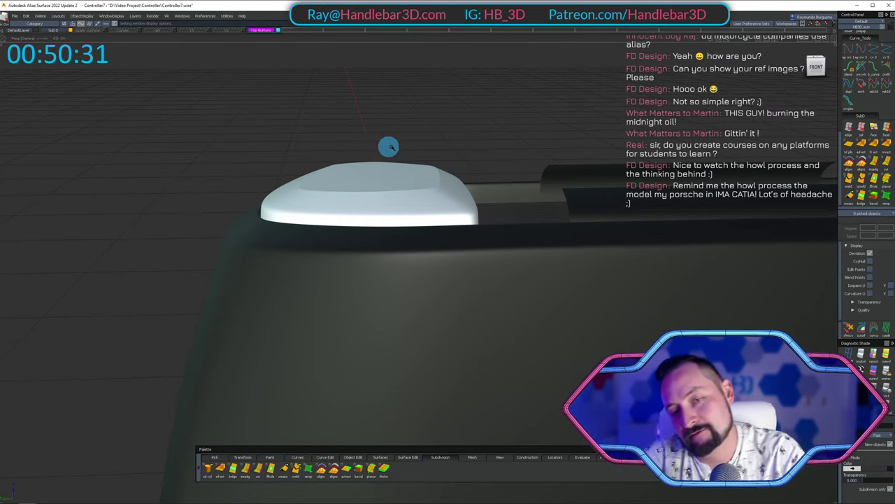
left_click_drag(390, 144, 442, 230, "alt+shift")
right_click_drag(442, 230, 458, 331, "alt+shift")
left_click_drag(458, 331, 569, 216, "alt+shift")
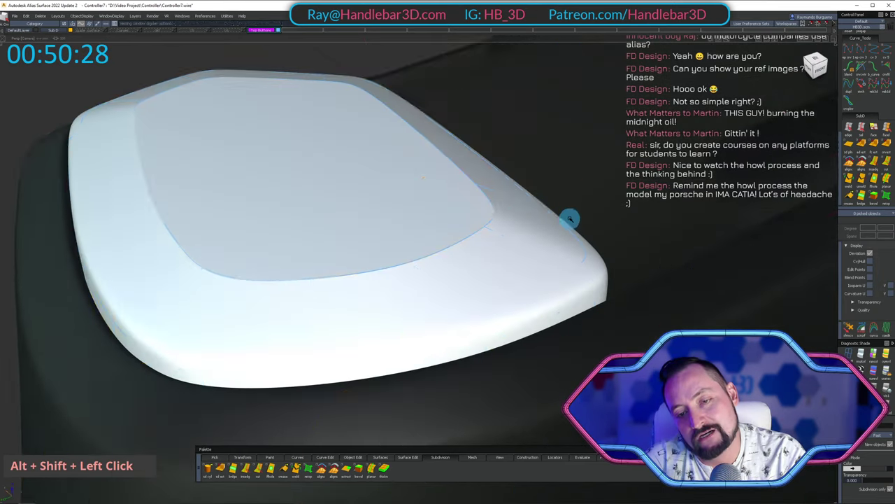
right_click_drag(570, 216, 529, 188, "alt+shift")
left_click_drag(529, 188, 390, 150, "alt+shift")
Show the CVs and hull of the skin surface forming the left button's top face.
left_click(816, 69, "alt+shift")
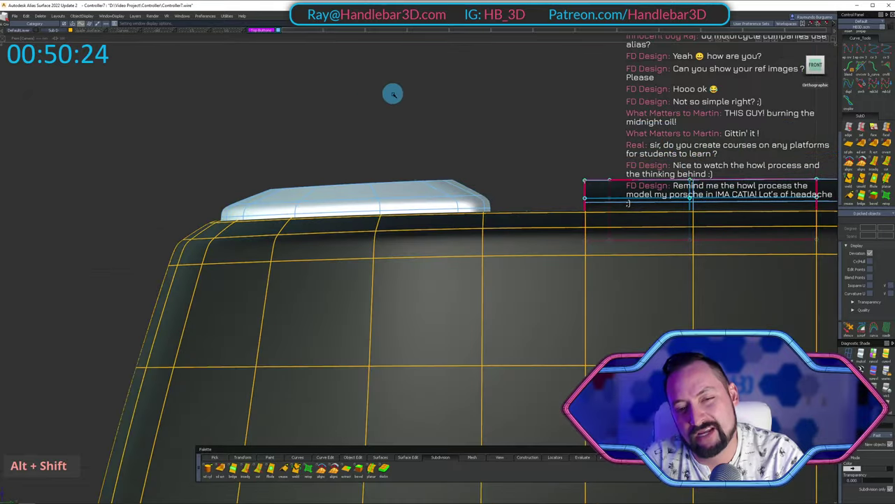
left_click_drag(392, 93, 409, 168, "alt+shift")
left_click_drag(401, 148, 405, 192, "ctrl+shift")
right_click_drag(413, 197, 424, 148, "ctrl+shift")
left_click_drag(442, 196, 783, 49, "ctrl+shift")
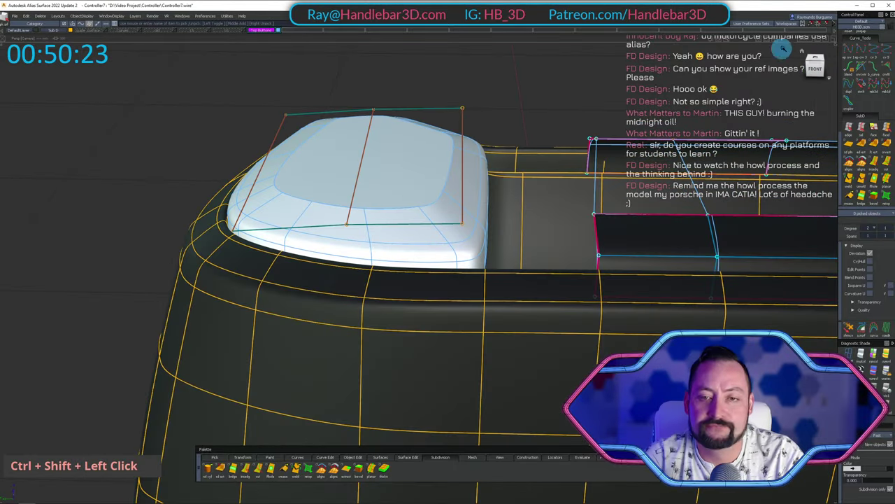
In the front view, lower the row of skin surface CVs nearest the controller's centre.
left_click(816, 69)
right_click_drag(423, 166, 450, 176, "alt+shift")
left_click_drag(442, 172, 536, 184, "ctrl+shift")
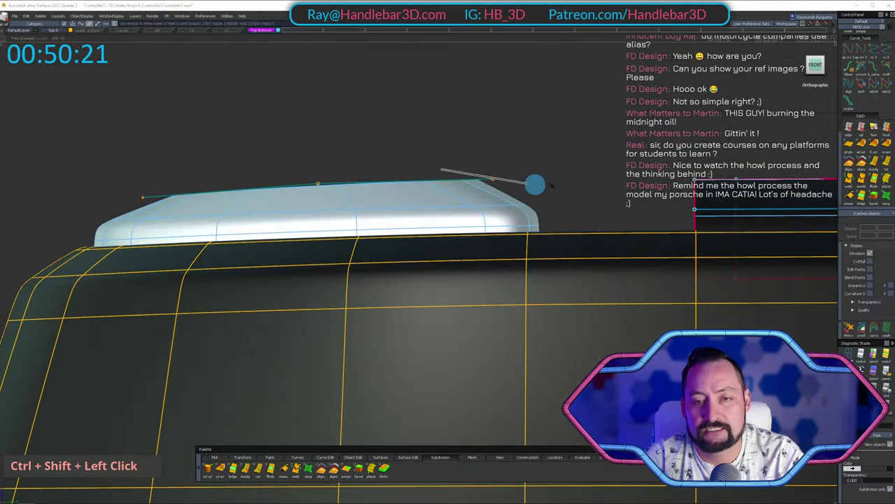
mouse_move(469, 127)
right_mouse_down("alt+shift")
mouse_move(464, 144)
mouse_move(492, 165)
right_mouse_up("alt+shift")
left_click_drag(458, 138, 568, 196, "ctrl+shift")
middle_click_drag(568, 187, 571, 150, "ctrl+shift")
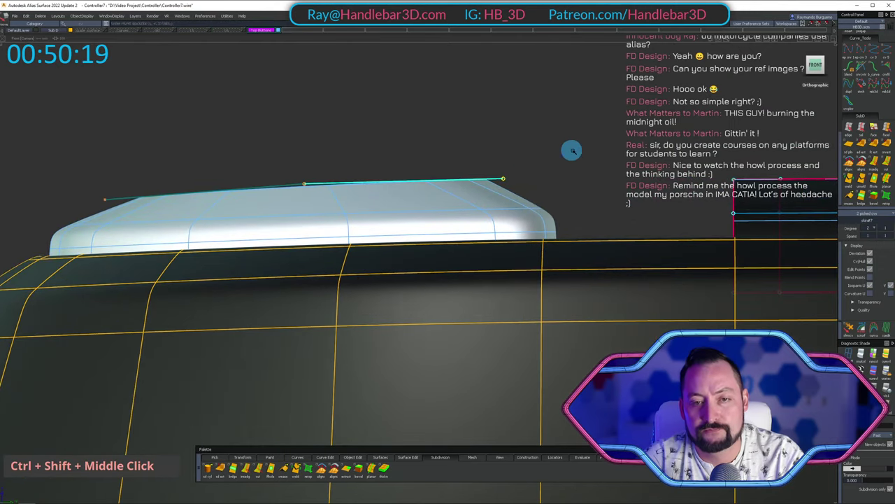
right_click_drag(574, 152, 583, 155)
Lower the middle row of the skin surface's CVs, then reselect and fine-tune the inner end row.
left_click_drag(368, 206, 362, 139, "ctrl+shift")
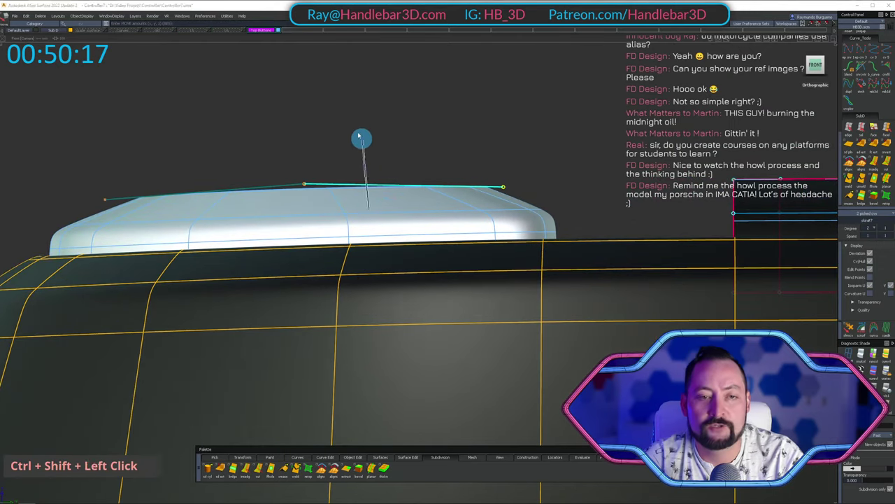
left_click_drag(288, 147, 323, 196, "ctrl+shift")
middle_click_drag(331, 188, 337, 150, "ctrl+shift")
right_click_drag(336, 150, 342, 154)
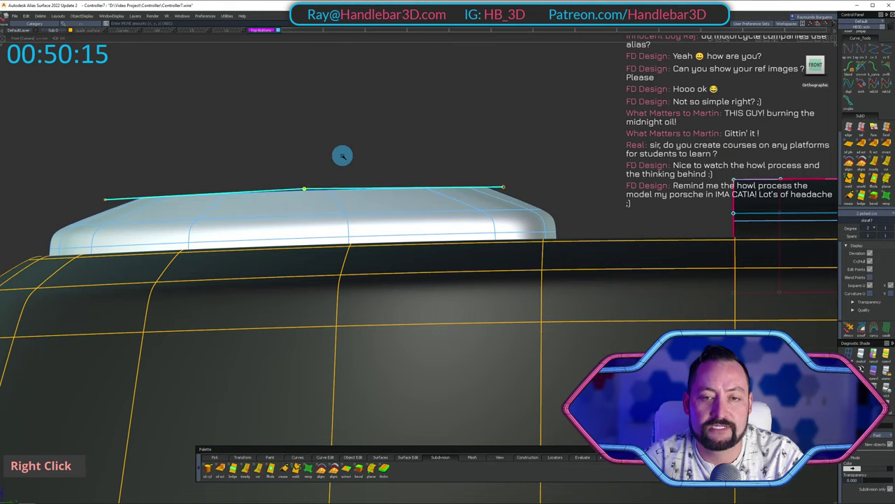
middle_click_drag(423, 161, 384, 159, "alt+shift")
left_click_drag(414, 198, 509, 194, "ctrl+shift")
right_click(510, 147)
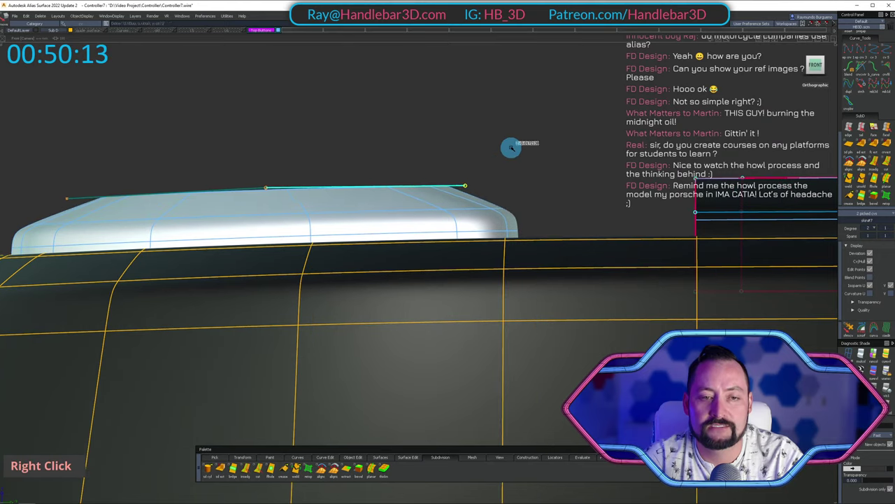
middle_click_drag(506, 150, 556, 161, "alt+shift")
right_click(571, 139)
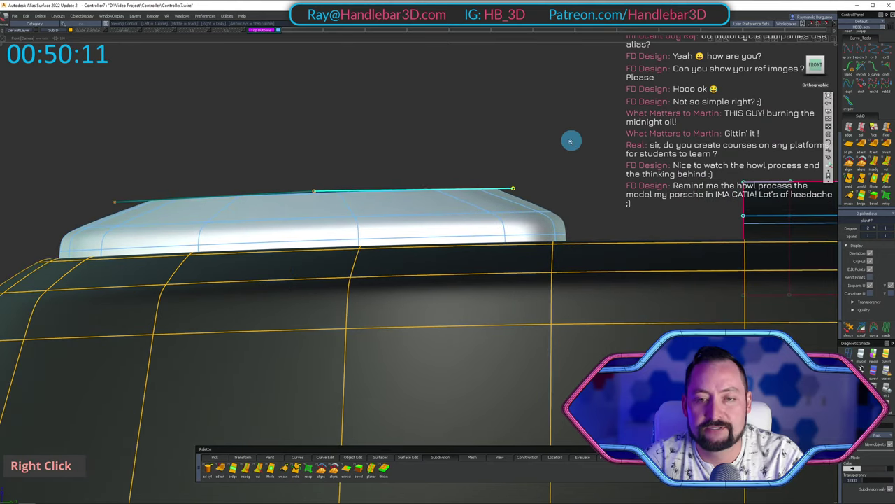
Isolate the left button's subdivision ring and its top skin surface in the orthographic top view.
left_click_drag(571, 139, 463, 197, "alt+shift")
left_click_drag(463, 197, 484, 252, "alt+shift")
left_click_drag(484, 251, 504, 220, "ctrl+shift")
left_click(507, 215)
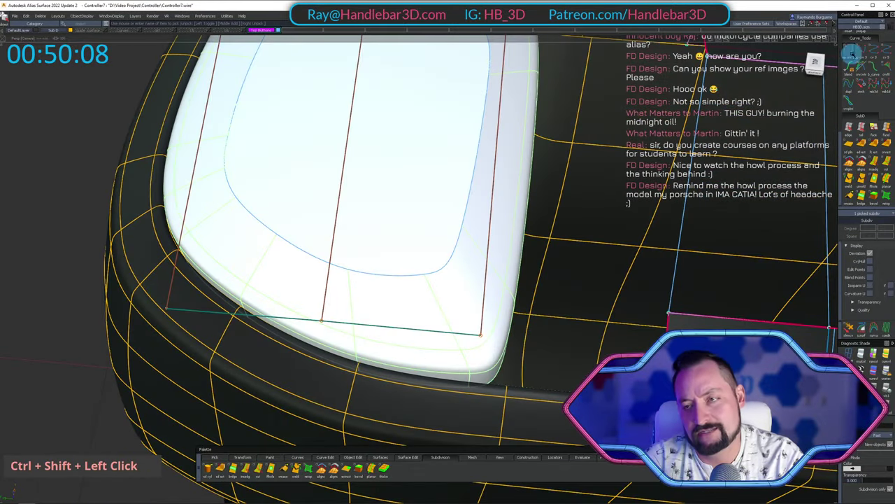
left_click(470, 159)
left_click(812, 63)
key("shift+h")
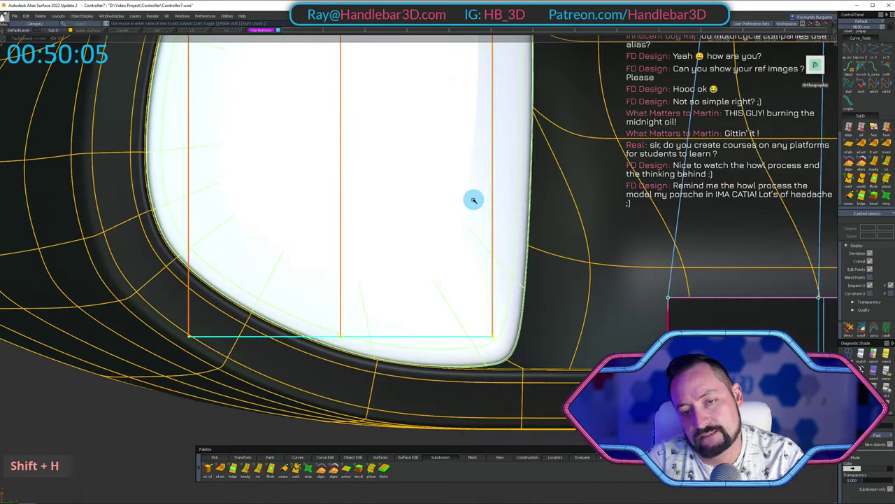
Hide the skin surface's CVs and show the CVs and hull of the subdivision ring.
left_click_drag(481, 324, 523, 146, "ctrl+shift")
left_click_drag(277, 164, 426, 294)
right_click_drag(426, 215, 400, 393, "ctrl+shift")
left_click_drag(420, 350, 481, 182, "ctrl+shift")
mouse_move(481, 182)
left_mouse_down("ctrl+shift")
mouse_move(426, 303)
mouse_move(413, 311)
left_mouse_up("ctrl+shift")
left_click(395, 342)
right_click_drag(395, 343, 406, 275, "ctrl+shift")
Move the two CVs at the sharp inner-edge corner of the ring outward toward the button's outer corner.
mouse_move(386, 360)
left_mouse_down("ctrl+shift")
mouse_move(397, 277)
mouse_move(483, 291)
left_mouse_up("ctrl+shift")
right_click_drag(516, 288, 582, 290, "alt+shift")
middle_click_drag(607, 304, 616, 238, "ctrl+shift")
right_click_drag(616, 237, 618, 256, "shift")
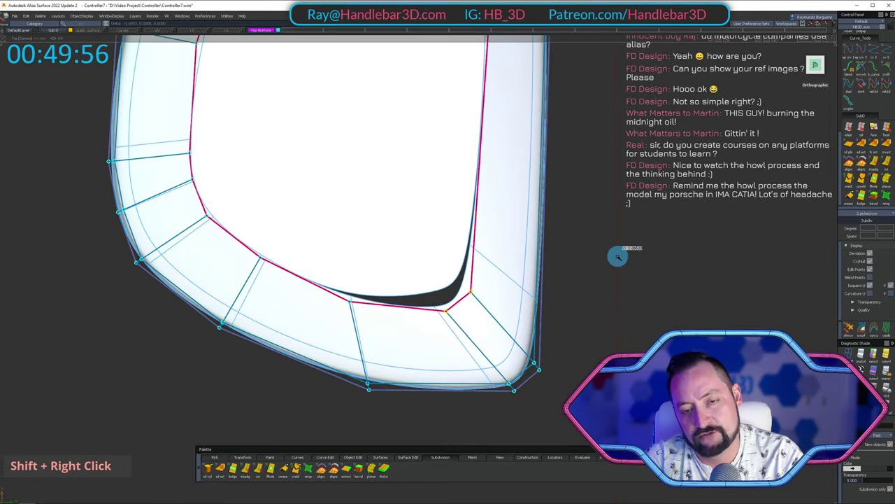
middle_click_drag(617, 258, 621, 270, "alt+shift")
right_click(627, 266)
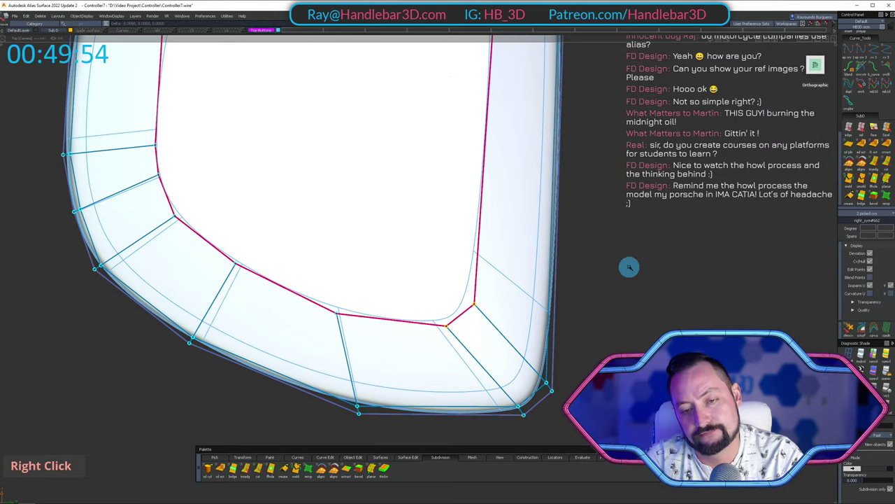
Nudge the single inner-edge CV beside the ring's sharp corner slightly toward that corner.
middle_click_drag(549, 273, 616, 254, "alt+shift")
left_click_drag(616, 254, 343, 262, "ctrl+shift")
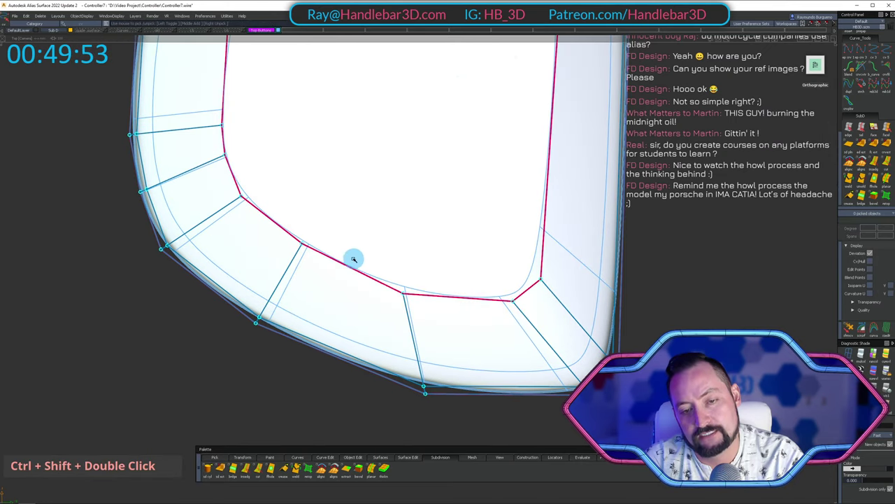
left_click(406, 293, "ctrl+shift")
key("z")
left_click_drag(488, 315, 492, 244, "ctrl+shift")
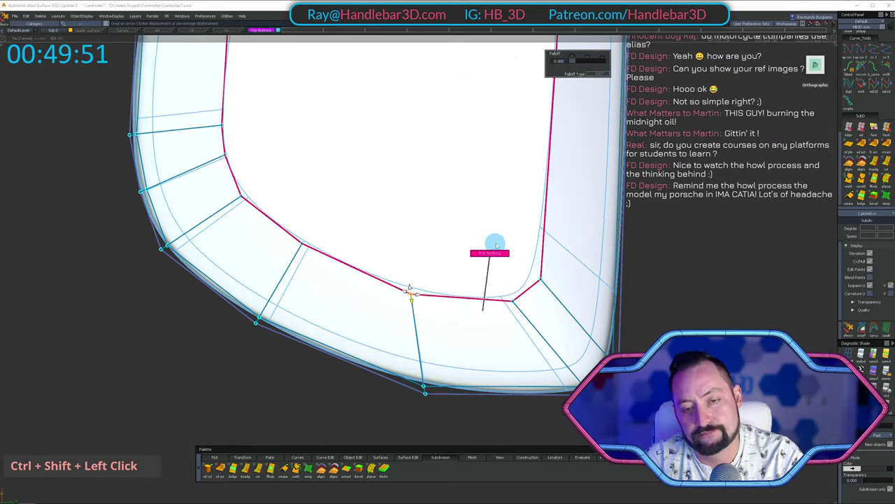
Return to the perspective view and unhide the rest of the controller around the left button.
right_click_drag(491, 244, 418, 272, "alt+shift")
middle_click_drag(417, 272, 372, 312, "alt+shift")
left_click_drag(424, 323, 416, 263, "ctrl+shift")
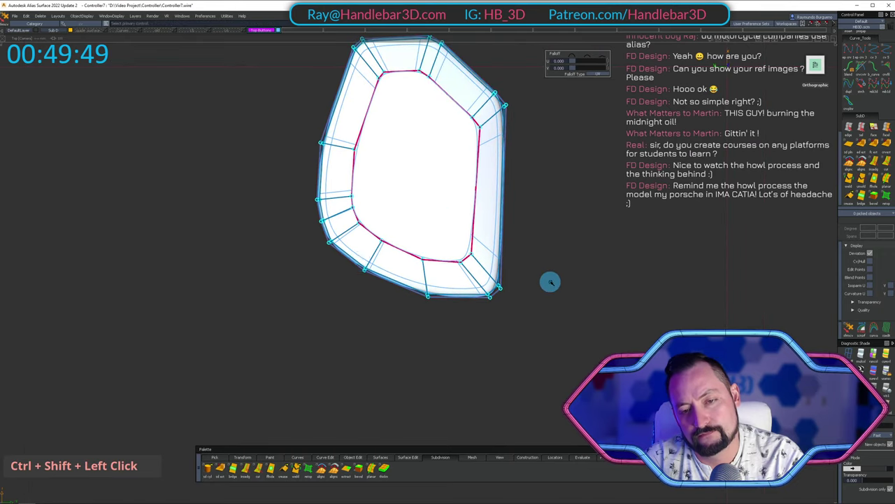
right_click_drag(551, 282, 554, 223, "ctrl+shift")
left_click_drag(553, 224, 454, 219, "alt+shift")
right_click_drag(454, 220, 445, 133, "ctrl+shift")
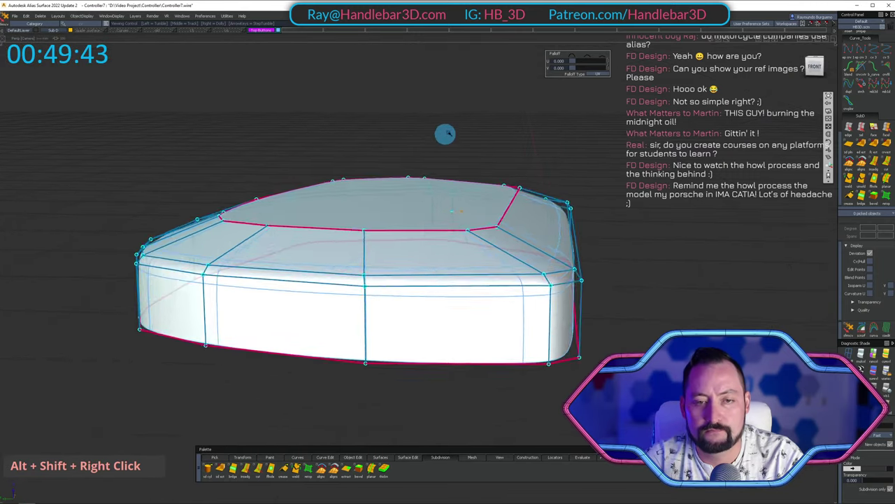
left_click_drag(446, 133, 440, 318, "alt+shift")
key("shift+u")
right_click_drag(440, 318, 459, 302, "alt+shift")
left_click_drag(460, 302, 460, 130, "alt+shift")
middle_click_drag(459, 130, 419, 132, "alt+shift")
Save the model as a new version named Controller8.
left_click(16, 17)
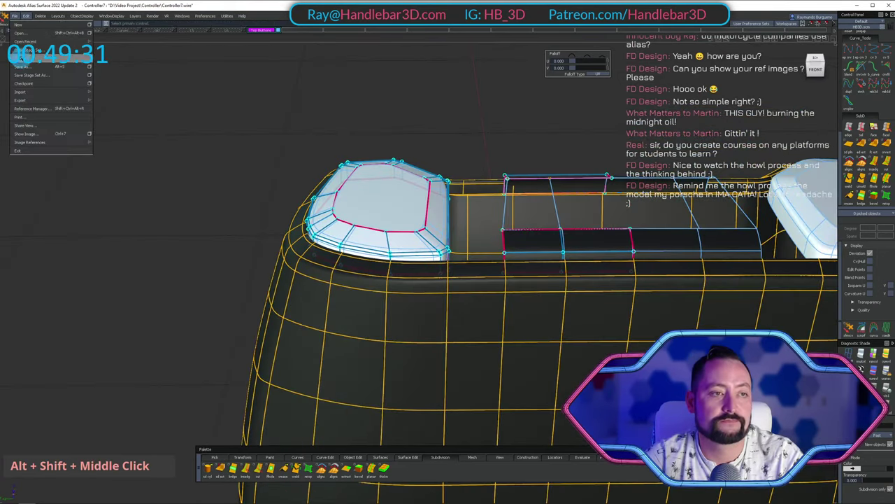
left_click(28, 66)
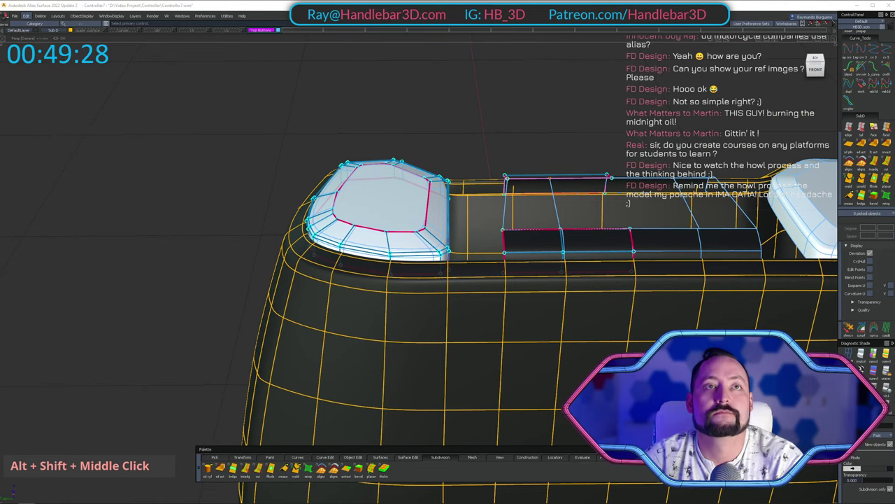
type("8")
key("Return")
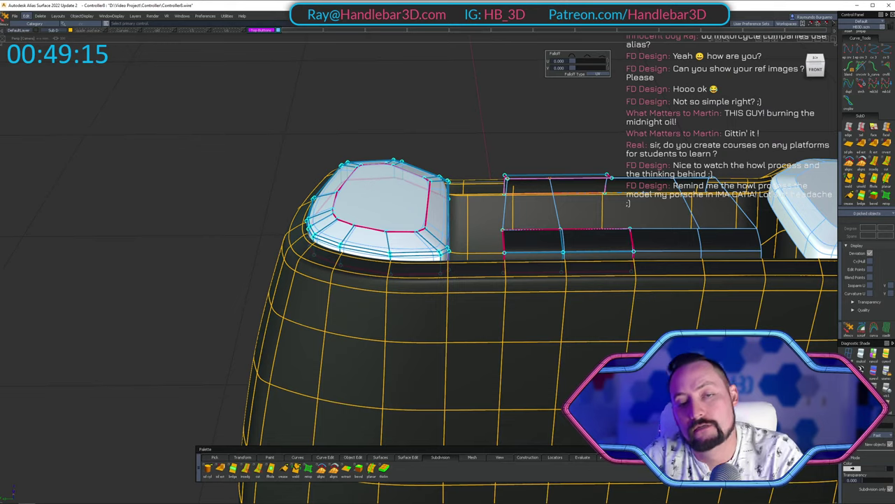
Examine how the left button sits in the controller body from above, from the front and up close.
middle_click_drag(451, 131, 450, 128, "alt+shift")
left_click_drag(450, 128, 413, 232, "alt+shift")
right_click_drag(413, 231, 441, 185, "alt+shift")
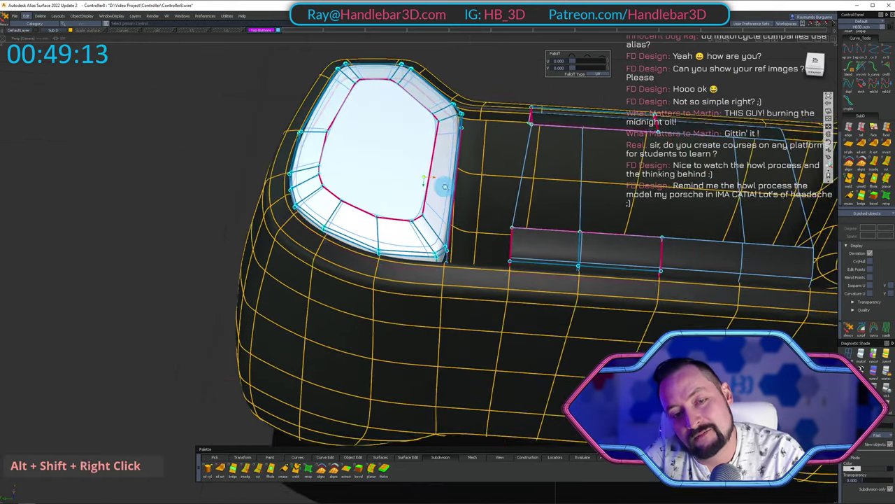
left_click_drag(442, 185, 444, 120, "alt+shift")
right_click_drag(443, 120, 420, 175, "alt+shift")
left_click_drag(420, 175, 396, 228, "alt+shift")
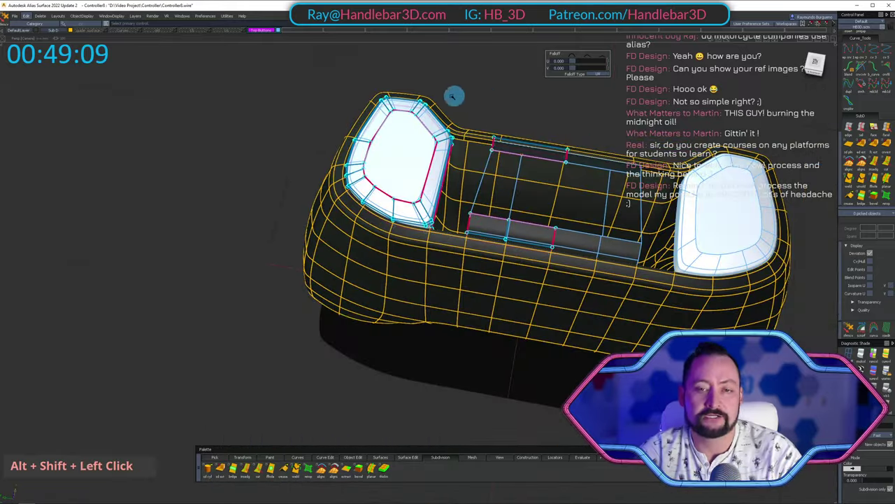
middle_click_drag(452, 96, 433, 140, "alt+shift")
right_click_drag(434, 140, 390, 206, "alt+shift")
left_click_drag(389, 206, 501, 113, "alt+shift")
middle_click_drag(431, 137, 406, 147, "alt+shift")
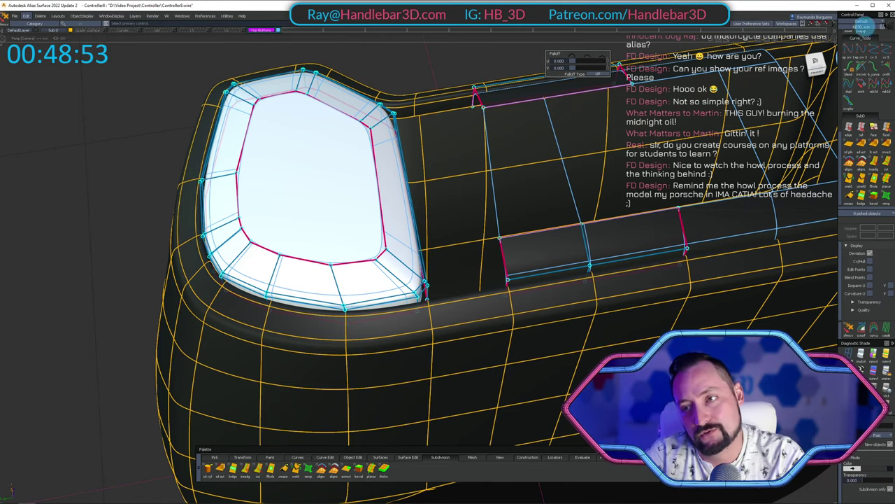
Pick the left button's subdivision ring in the top view and hide its CVs and hull.
left_click(820, 61)
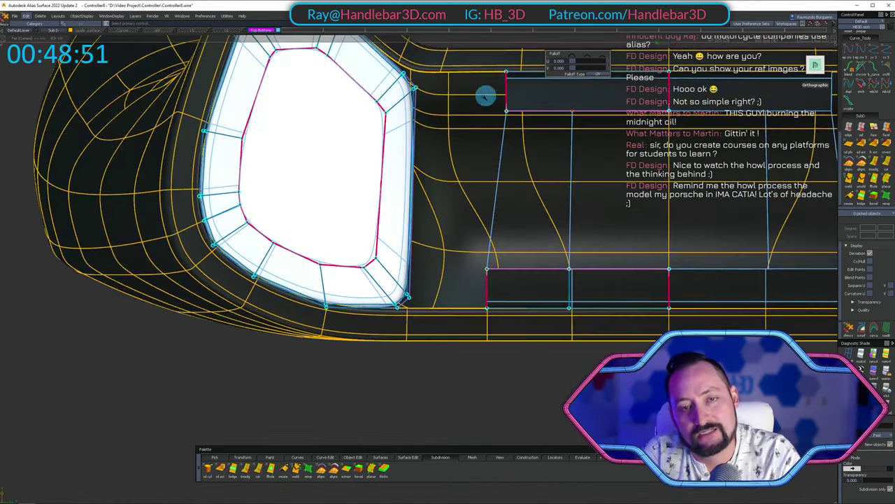
middle_click_drag(431, 144, 409, 199, "alt+shift")
left_click_drag(374, 218, 376, 218, "ctrl+shift")
left_click(393, 220)
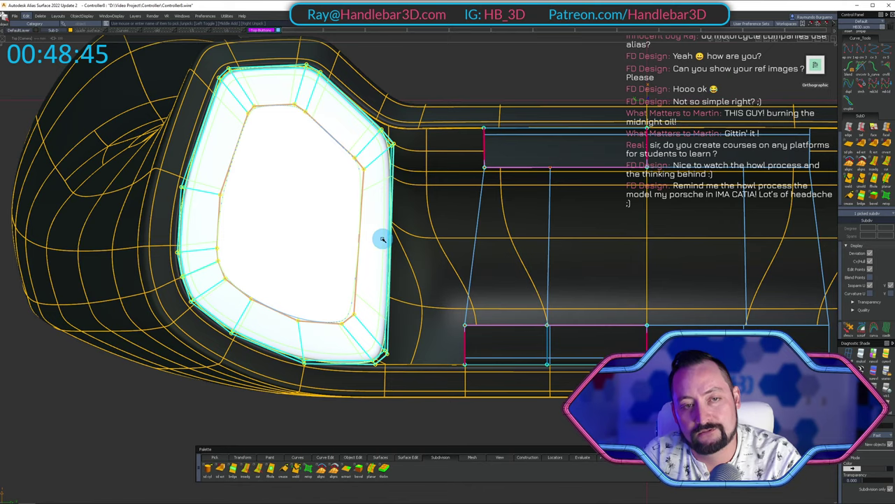
scroll(383, 239, "down", 1)
left_click_drag(359, 316, 386, 226, "alt+shift")
left_click_drag(386, 226, 377, 168, "ctrl+shift")
Pick the two curves spanning the gap between the front and rear center strips and delete them.
left_click_drag(376, 218, 134, 146, "alt+shift")
right_click_drag(134, 146, 154, 210, "alt+shift")
left_click_drag(154, 210, 413, 210, "alt+shift")
middle_click_drag(412, 210, 411, 213, "alt+shift")
left_click_drag(410, 212, 474, 208, "alt+shift")
right_click_drag(473, 208, 523, 238, "alt+shift")
left_click_drag(523, 238, 489, 282, "alt+shift")
left_click_drag(489, 282, 473, 228, "alt+shift")
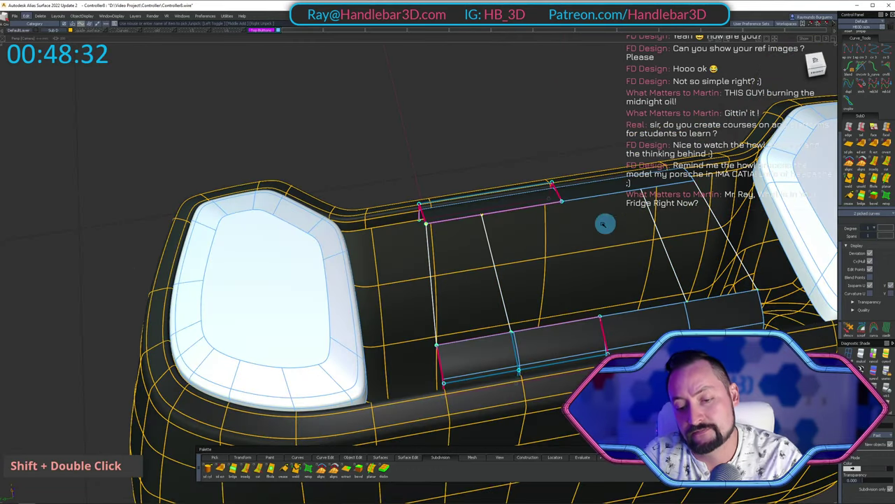
key("Delete")
key("Return")
Examine the height and shape of both top buttons against the controller body from the front, sides and above.
right_click_drag(515, 288, 510, 231, "alt+shift")
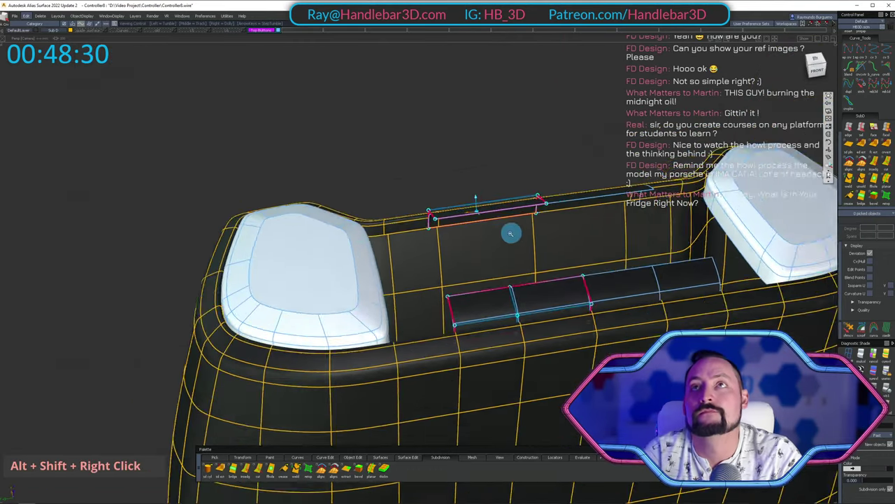
left_click_drag(510, 232, 518, 205, "alt+shift")
middle_click_drag(518, 206, 371, 196, "alt+shift")
left_click_drag(372, 196, 364, 130, "alt+shift")
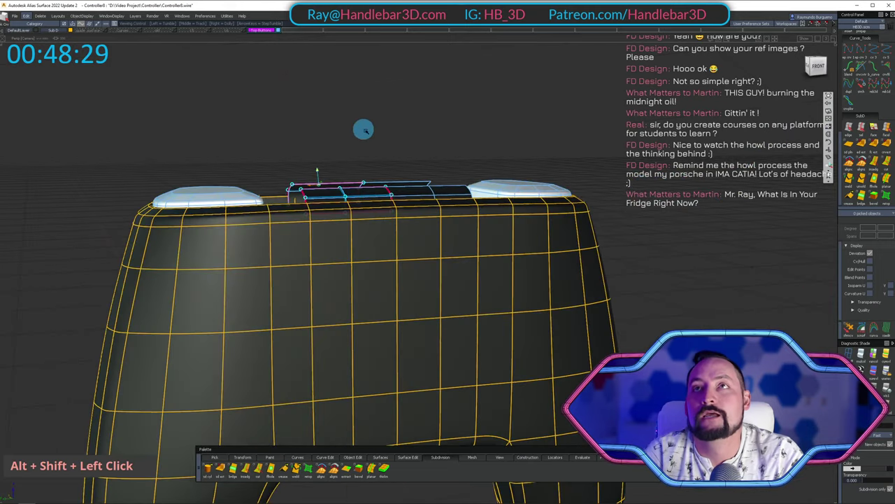
middle_click_drag(363, 130, 380, 109, "alt+shift")
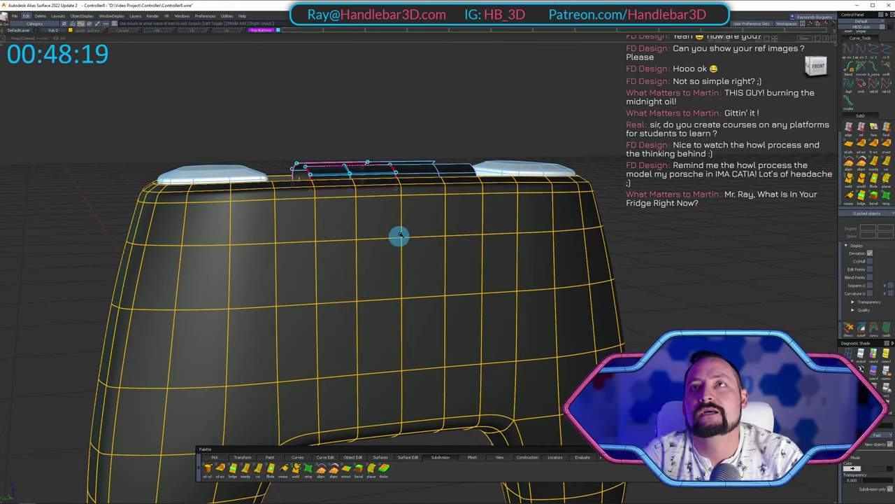
left_click_drag(493, 151, 396, 185, "alt+shift")
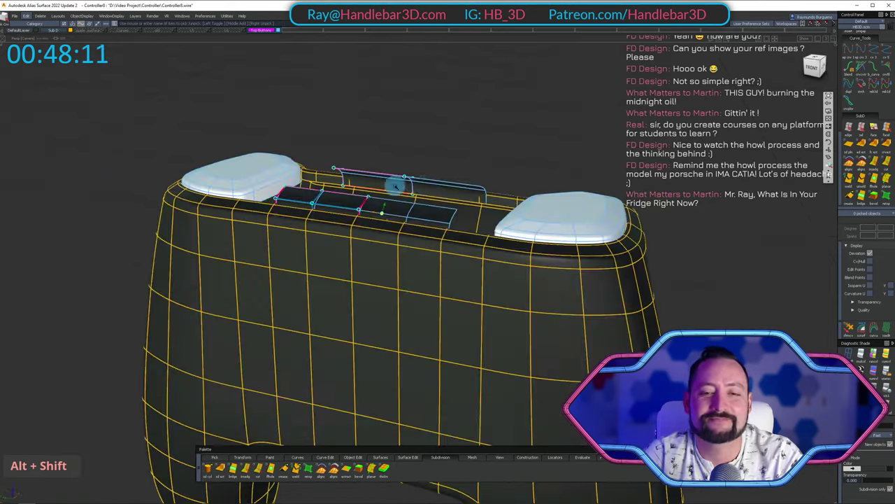
right_click_drag(395, 185, 382, 266, "alt+shift")
middle_click_drag(382, 266, 440, 196, "alt+shift")
left_click_drag(440, 196, 664, 199, "alt+shift")
right_click_drag(664, 199, 494, 198, "alt+shift")
left_click_drag(494, 198, 368, 228, "alt+shift")
right_click_drag(368, 228, 461, 164, "alt+shift")
left_click_drag(461, 164, 361, 160, "alt+shift")
middle_click_drag(362, 161, 478, 207, "alt+shift")
left_click_drag(478, 208, 713, 170, "alt+shift")
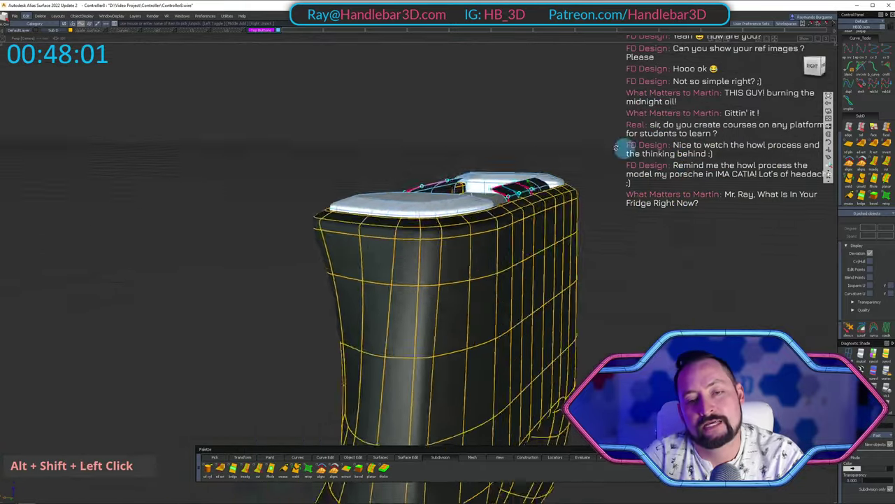
left_click_drag(617, 147, 581, 217, "alt+shift")
middle_click_drag(238, 337, 376, 284, "alt+shift")
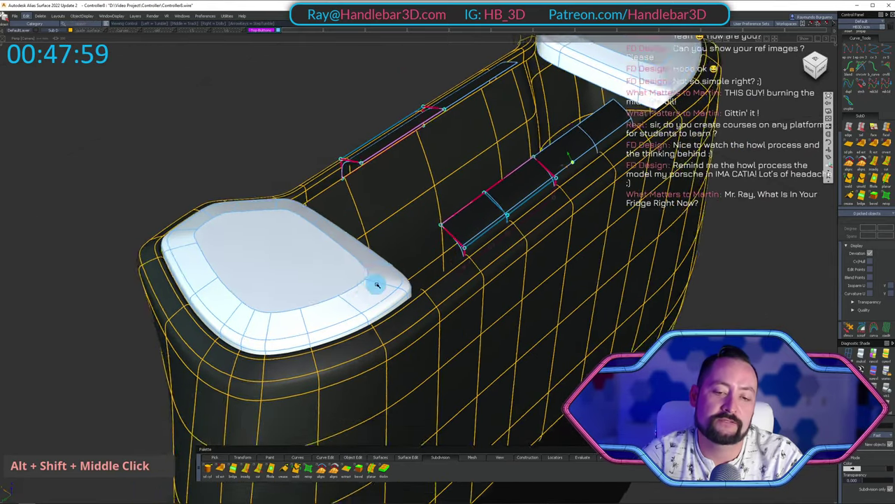
left_click_drag(376, 284, 324, 245, "alt+shift")
right_click_drag(324, 244, 452, 186, "alt+shift")
Show the CVs of the left button's subdivision ring and pick the CV loop along its outer top edge for moving.
left_click_drag(452, 186, 410, 213, "ctrl+shift")
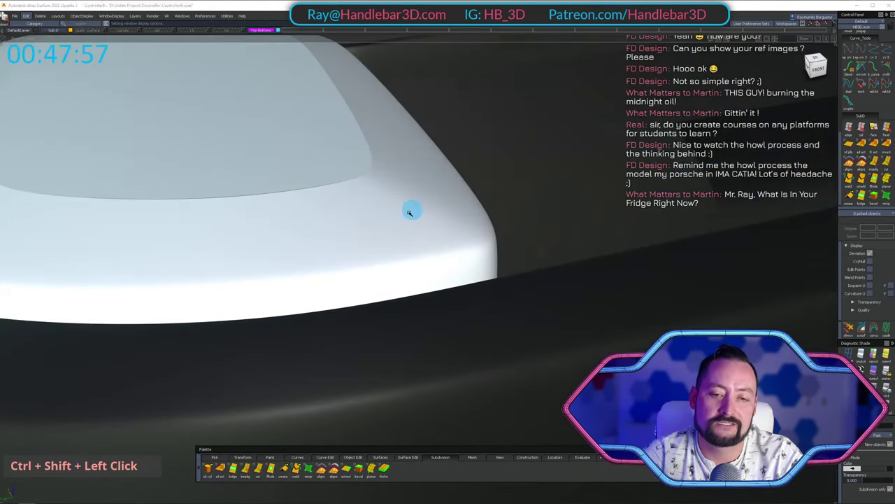
right_click_drag(425, 160, 421, 158, "ctrl+shift")
left_click_drag(421, 158, 487, 257, "alt+shift")
left_click_drag(487, 257, 490, 221, "ctrl+shift")
left_click_drag(489, 221, 523, 256, "alt+shift")
left_click(523, 256, "ctrl+shift")
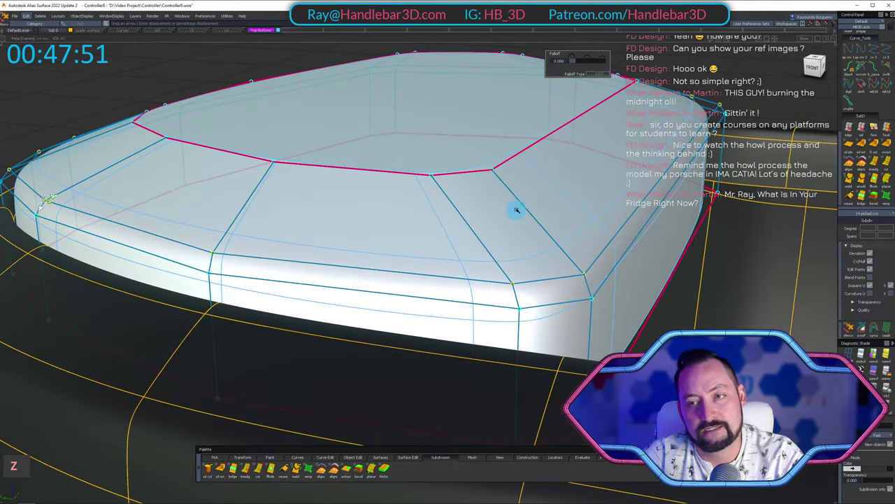
Hide the wireframe and examine the left button's outer edge and corner from the side, front and above.
left_click_drag(516, 210, 504, 231, "alt+shift")
middle_click_drag(503, 231, 499, 289, "alt+shift")
right_click_drag(499, 289, 368, 277, "alt+shift")
left_click_drag(368, 278, 393, 230, "alt+shift")
left_click_drag(409, 279, 393, 237, "alt+shift")
right_click_drag(504, 205, 504, 204, "ctrl+shift")
right_click_drag(524, 217, 466, 230, "alt+shift")
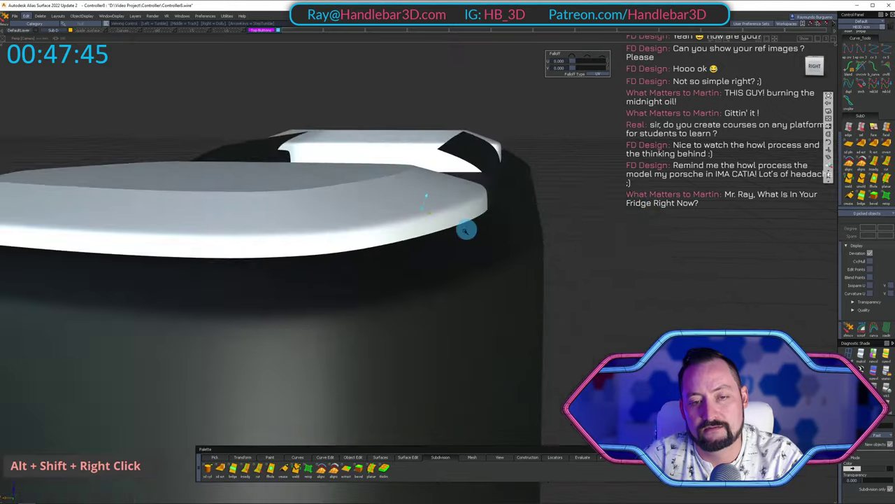
left_click_drag(448, 234, 110, 290, "alt+shift")
right_click_drag(384, 240, 332, 240, "alt+shift")
left_click_drag(331, 239, 223, 193, "alt+shift")
middle_click_drag(224, 193, 219, 168, "alt+shift")
left_click_drag(219, 167, 357, 264, "alt+shift")
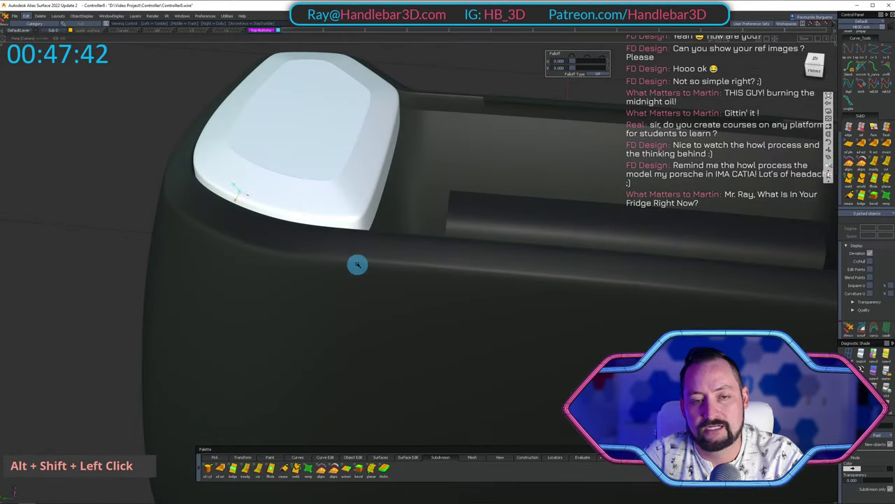
Open the buttons' light shader for editing and darken its color to a medium gray.
key("m")
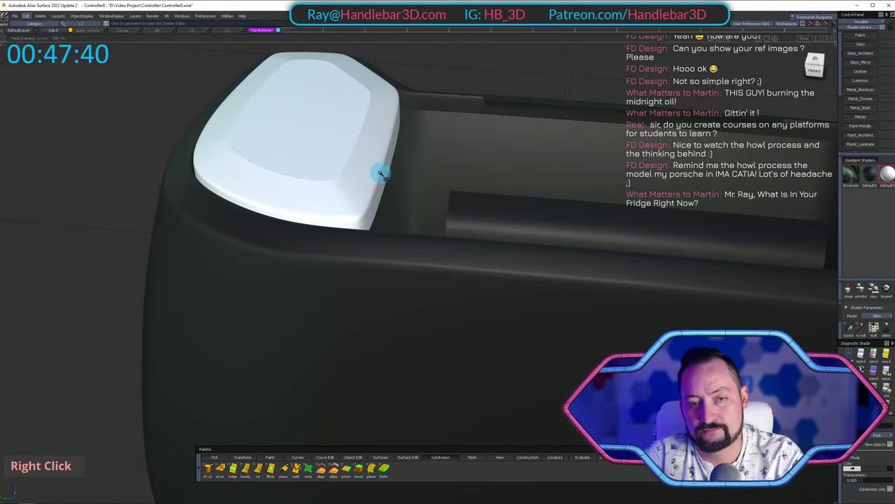
right_click_drag(379, 172, 422, 185)
double_click(565, 394)
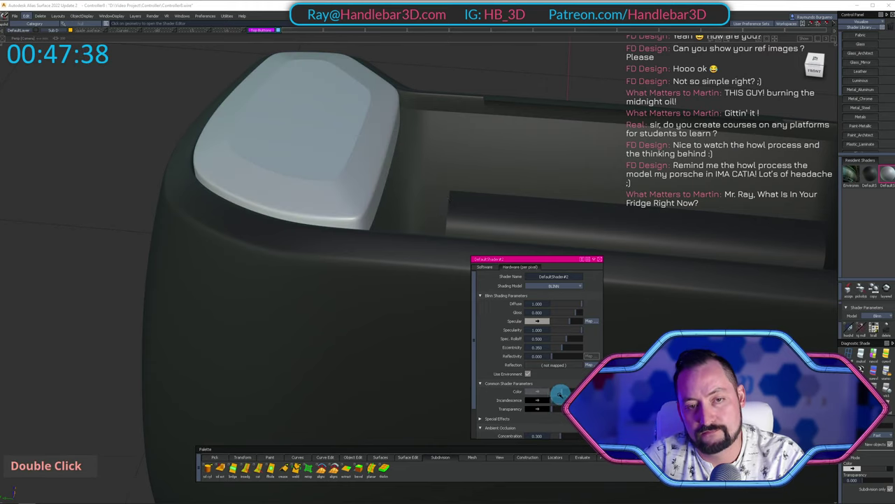
Set the button shader's specular color to white and its eccentricity to 0.050.
right_click_drag(310, 226, 532, 155, "alt+shift")
left_click_drag(518, 155, 292, 296, "alt+shift")
right_click_drag(291, 296, 350, 266, "alt+shift")
left_click_drag(350, 266, 422, 178, "alt+shift")
right_click_drag(422, 178, 315, 192, "alt+shift")
left_click_drag(314, 193, 320, 179, "alt+shift")
middle_click_drag(321, 179, 335, 133, "alt+shift")
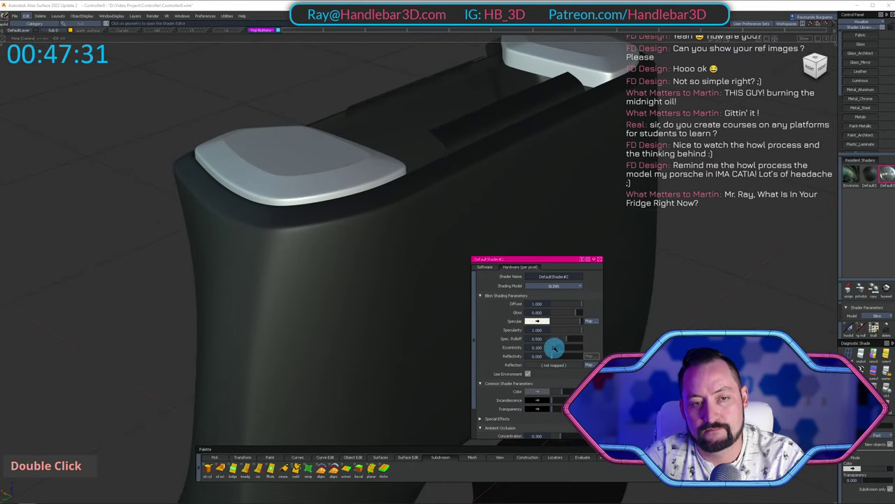
mouse_move(554, 348)
left_mouse_down()
mouse_move(565, 346)
mouse_move(556, 348)
left_mouse_up()
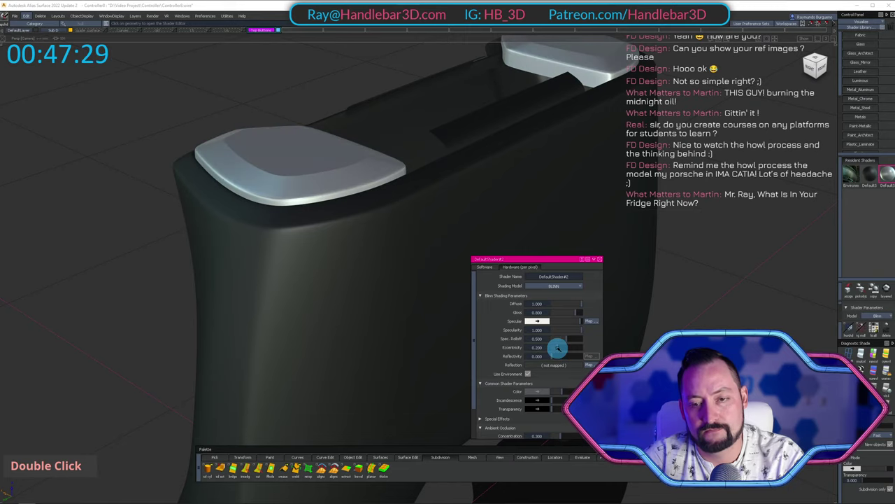
left_click_drag(424, 163, 360, 174, "alt+shift")
right_click_drag(359, 174, 290, 139, "alt+shift")
left_click_drag(290, 139, 424, 172, "alt+shift")
middle_click_drag(423, 172, 278, 132, "alt+shift")
left_click_drag(278, 132, 343, 175, "alt+shift")
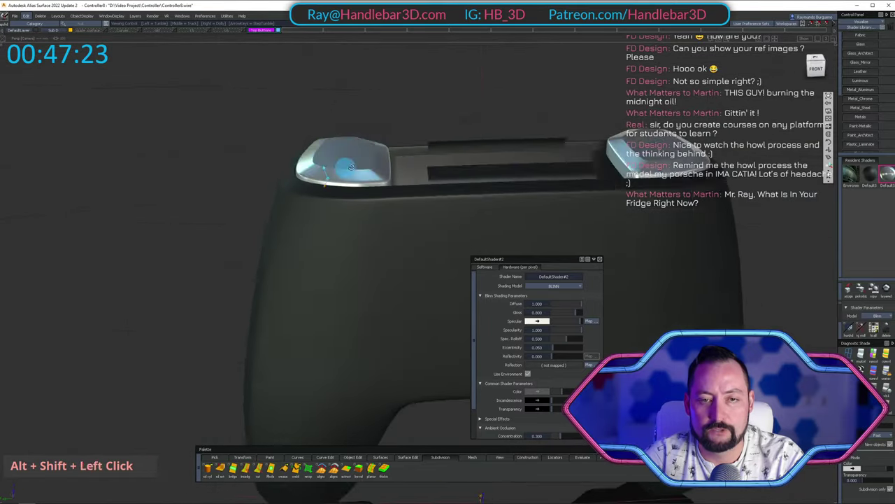
Assign the glossy button shader to the controller body as well.
middle_click_drag(343, 174, 384, 135, "alt+shift")
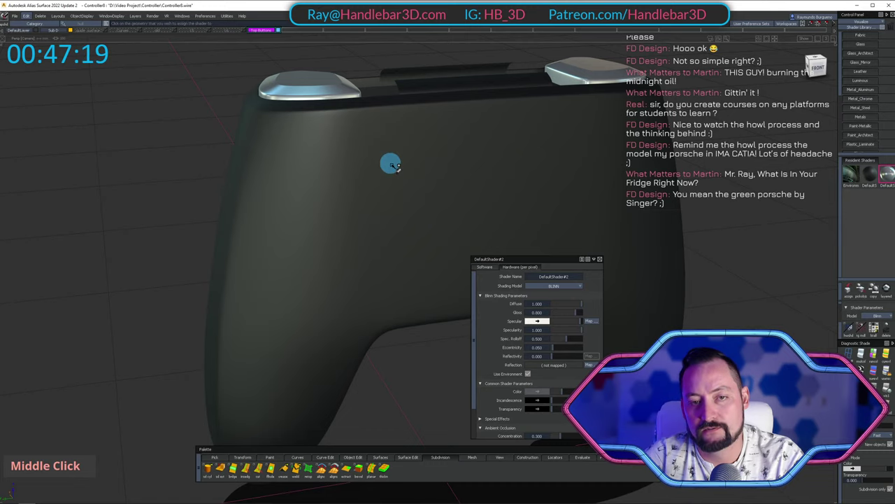
left_click_drag(390, 164, 253, 168, "alt+shift")
middle_click_drag(254, 168, 254, 162, "alt+shift")
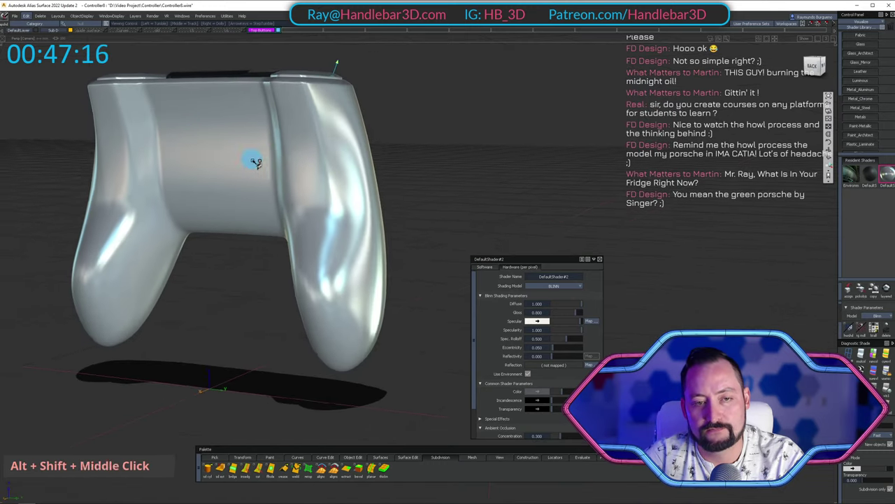
Examine the highlights flowing over the controller's grips and back from several angles.
left_click_drag(254, 163, 273, 154, "alt+shift")
middle_click_drag(273, 154, 293, 157, "alt+shift")
right_click_drag(292, 157, 372, 180, "alt+shift")
left_click_drag(372, 179, 341, 179, "alt+shift")
middle_click_drag(341, 179, 352, 187, "alt+shift")
left_click_drag(351, 187, 393, 177, "alt+shift")
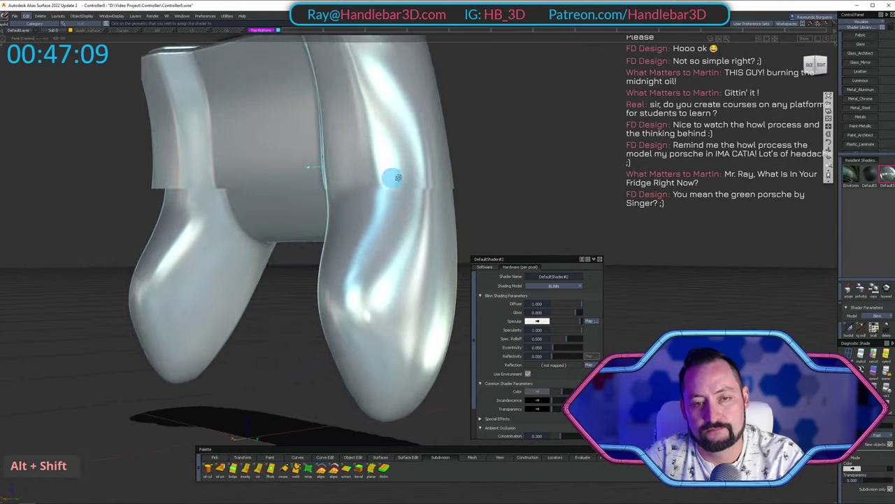
right_click_drag(394, 177, 413, 179, "alt+shift")
left_click_drag(414, 179, 93, 198, "alt+shift")
right_click_drag(94, 198, 220, 200, "alt+shift")
left_click_drag(219, 200, 484, 124, "alt+shift")
middle_click_drag(483, 124, 368, 140, "alt+shift")
left_click_drag(368, 140, 642, 221, "alt+shift")
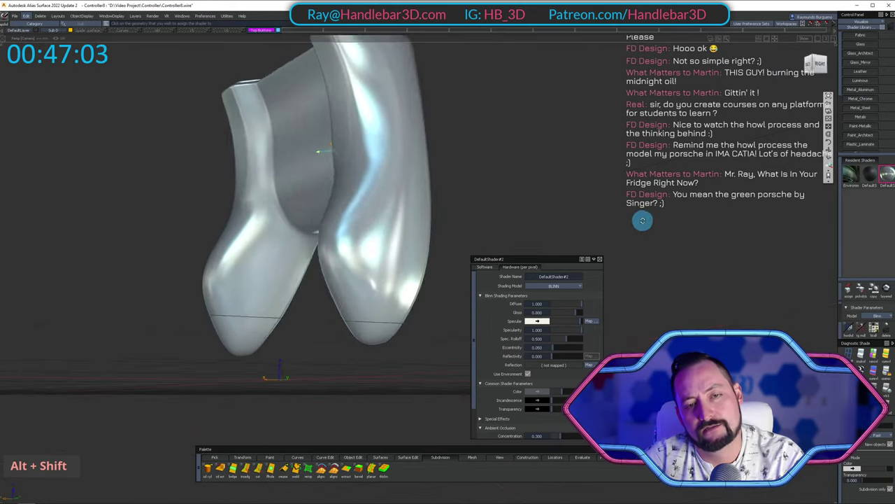
Give the controller body its own copy of the glossy shader and darken the copy's color to near black.
left_click_drag(105, 228, 377, 168, "alt+shift")
middle_click_drag(378, 168, 303, 150, "alt+shift")
left_click_drag(104, 161, 349, 196, "alt+shift")
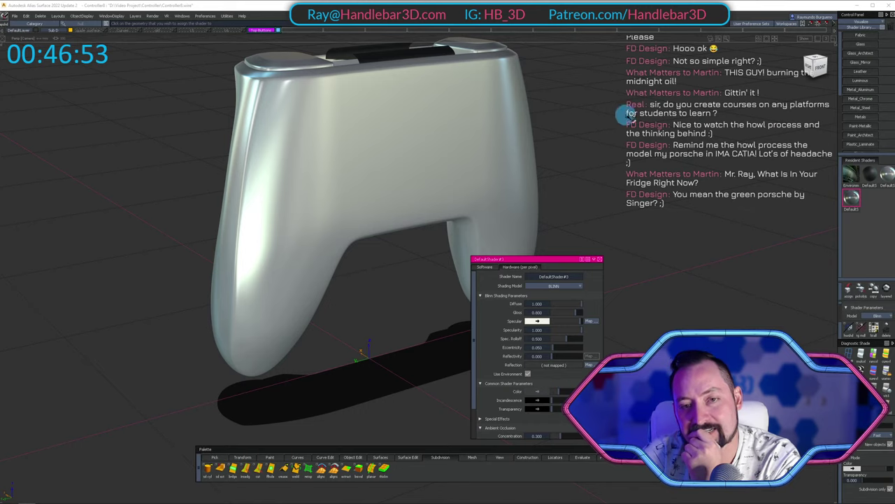
middle_click_drag(540, 169, 507, 172)
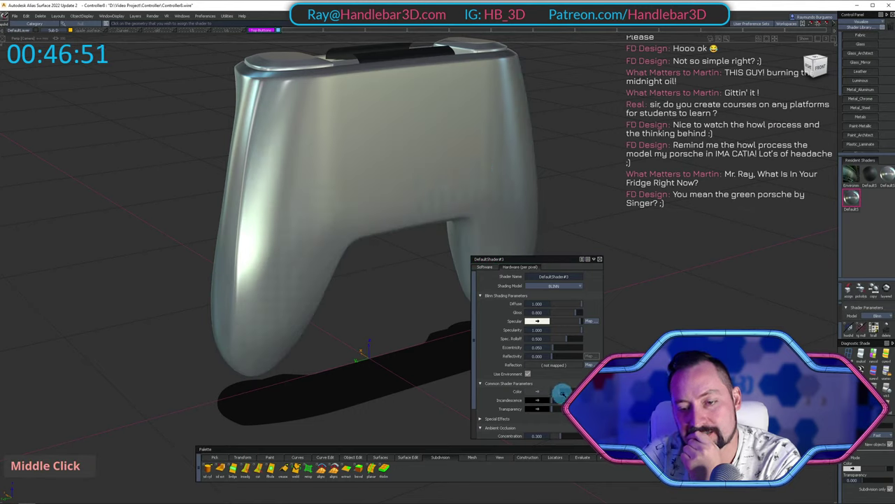
middle_click_drag(561, 394, 537, 394)
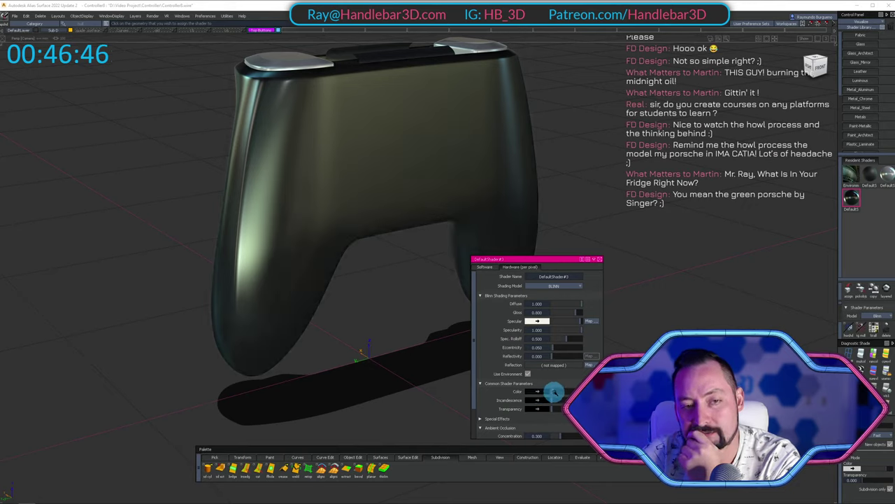
Lighten the dark body shader's color slightly and check the highlights on the controller's back and grips.
left_click_drag(556, 392, 556, 392)
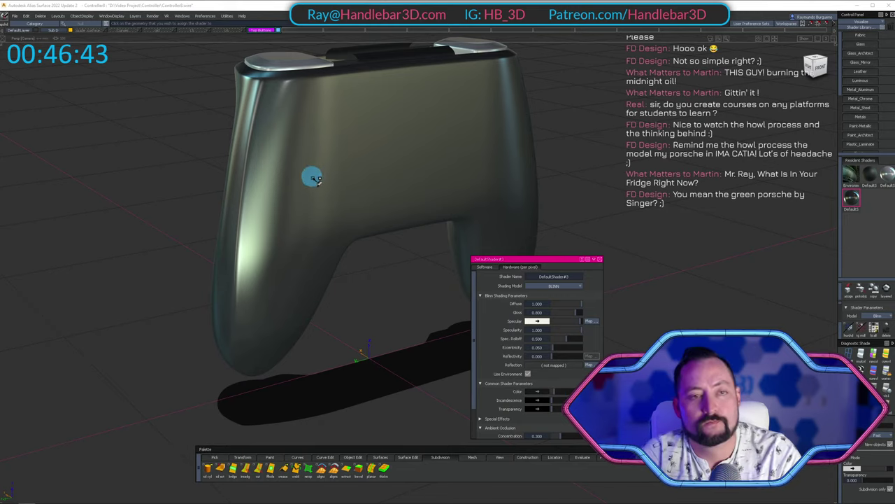
left_click_drag(313, 178, 388, 145, "alt+shift")
middle_click_drag(388, 146, 322, 140, "alt+shift")
left_click_drag(322, 140, 391, 154, "alt+shift")
middle_click_drag(369, 222, 408, 150, "alt+shift")
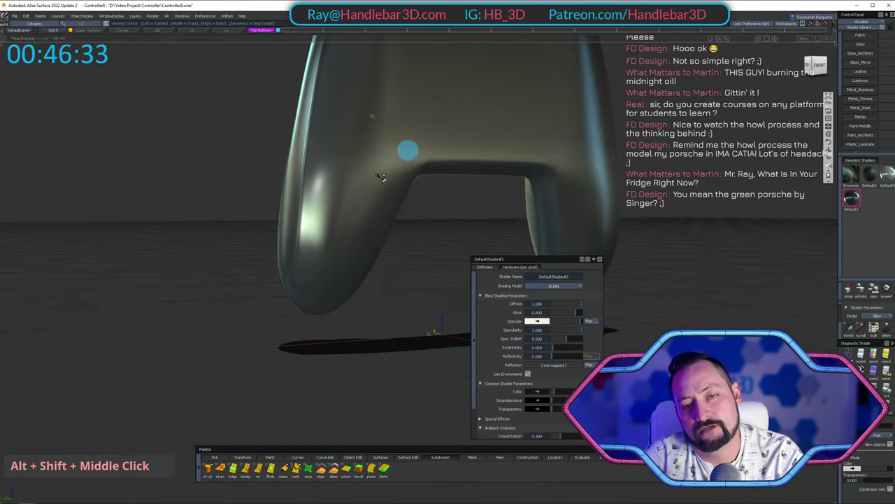
left_click_drag(381, 177, 452, 161, "alt+shift")
middle_click_drag(452, 160, 482, 129, "alt+shift")
mouse_move(482, 130)
left_mouse_down("alt+shift")
mouse_move(497, 118)
mouse_move(487, 117)
mouse_move(504, 122)
mouse_move(481, 140)
left_mouse_up("alt+shift")
Examine the cutout between the grips with its mesh edges shown, comparing the control cage with the smooth surface.
key("alt+m")
right_click_drag(481, 140, 481, 130, "alt+shift")
left_click(638, 159, "ctrl+shift")
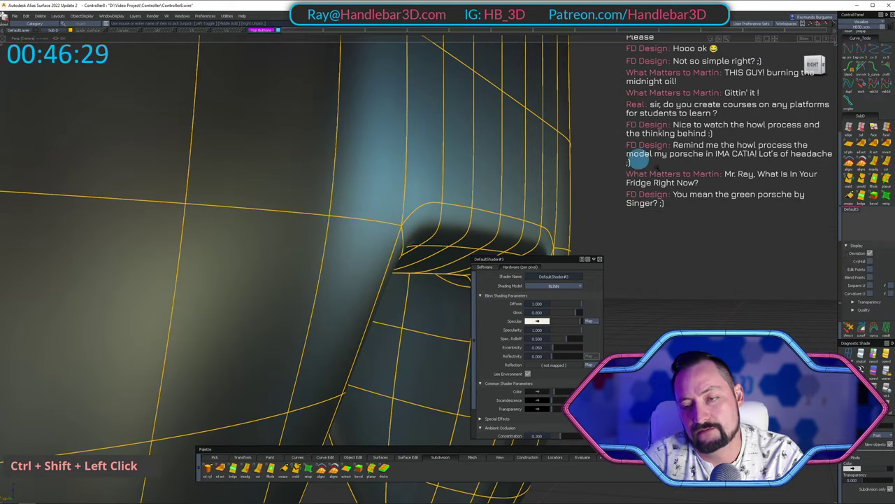
key("1")
left_click_drag(140, 158, 91, 172, "alt+shift")
middle_click_drag(314, 151, 277, 140, "alt+shift")
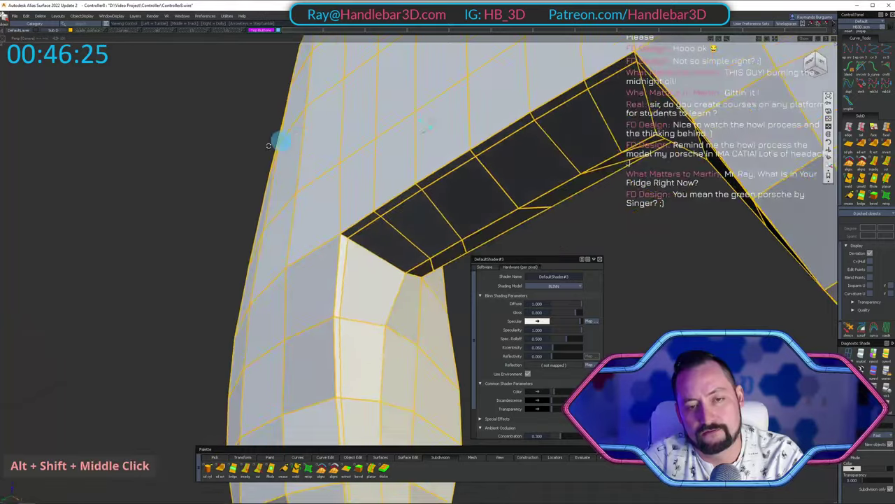
left_click_drag(277, 140, 561, 236, "alt+shift")
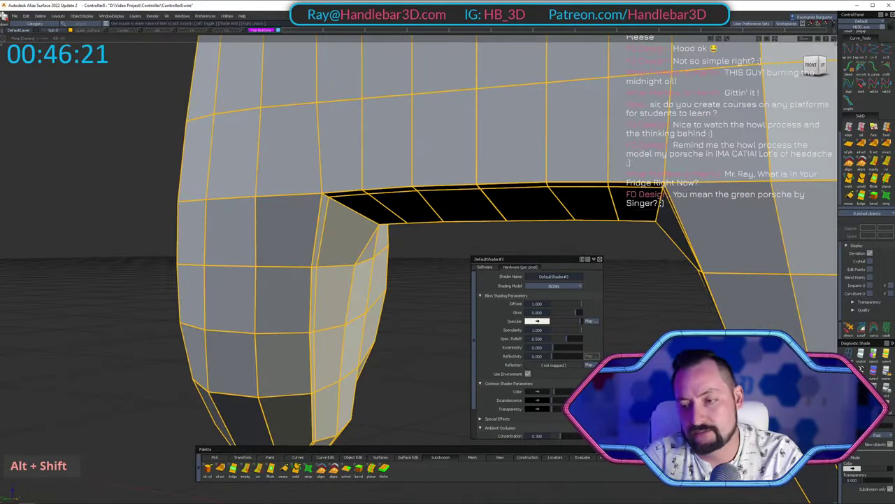
key("h")
left_click_drag(379, 183, 654, 145, "alt+shift")
right_click_drag(487, 140, 483, 121, "ctrl+shift")
left_click_drag(483, 123, 355, 180, "alt+shift")
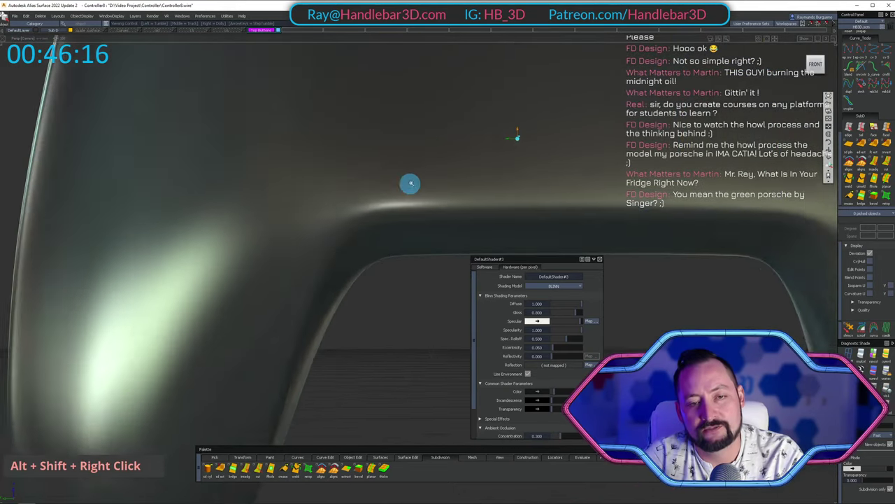
Examine the highlight running along the upper edge of the cutout and across the neighbouring grip.
right_click_drag(411, 184, 416, 180, "alt+shift")
left_click_drag(417, 180, 420, 140, "alt+shift")
right_click_drag(420, 140, 447, 168, "alt+shift")
middle_click_drag(447, 168, 448, 189, "alt+shift")
left_click_drag(447, 189, 261, 216, "alt+shift")
right_click_drag(262, 216, 262, 206, "alt+shift")
left_click_drag(261, 205, 175, 244, "alt+shift")
middle_click_drag(176, 244, 174, 265, "alt+shift")
left_click_drag(174, 266, 47, 213, "alt+shift")
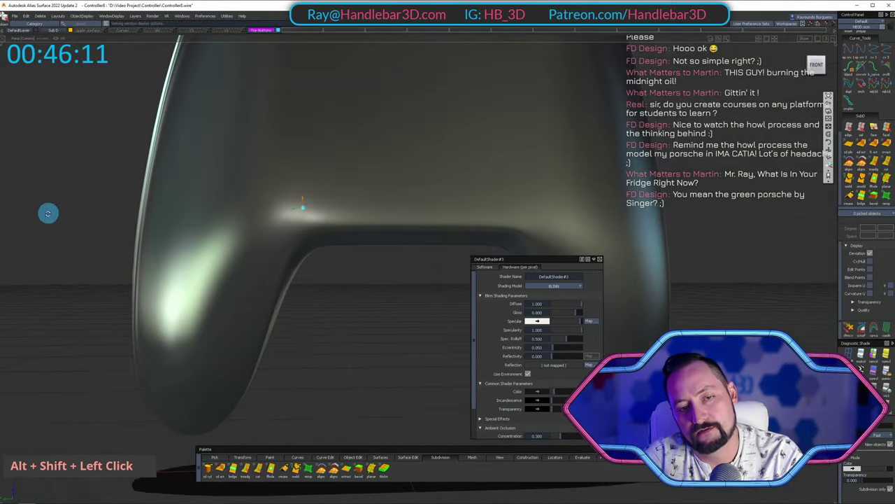
right_click_drag(47, 214, 74, 210, "alt+shift")
left_click_drag(74, 210, 147, 152, "alt+shift")
Examine close up how the surface edges meet at the left corner of the cutout.
left_click_drag(216, 172, 235, 195, "alt+shift")
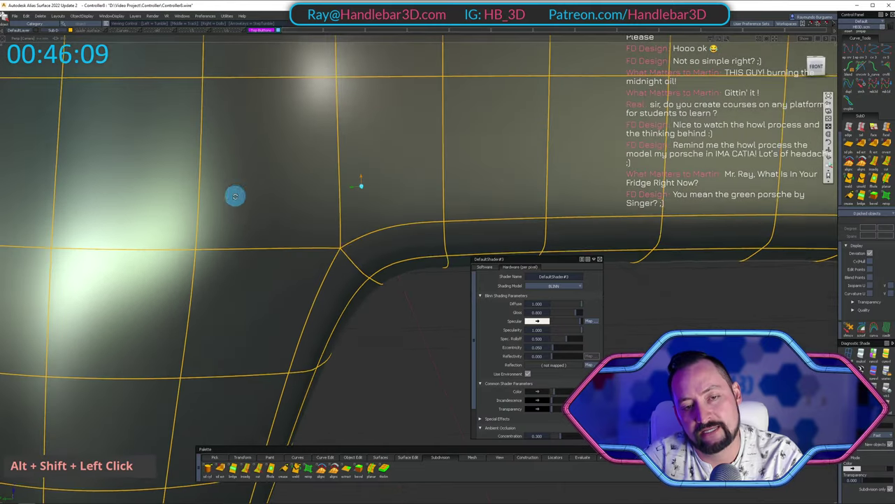
left_click_drag(358, 256, 338, 240, "alt+shift")
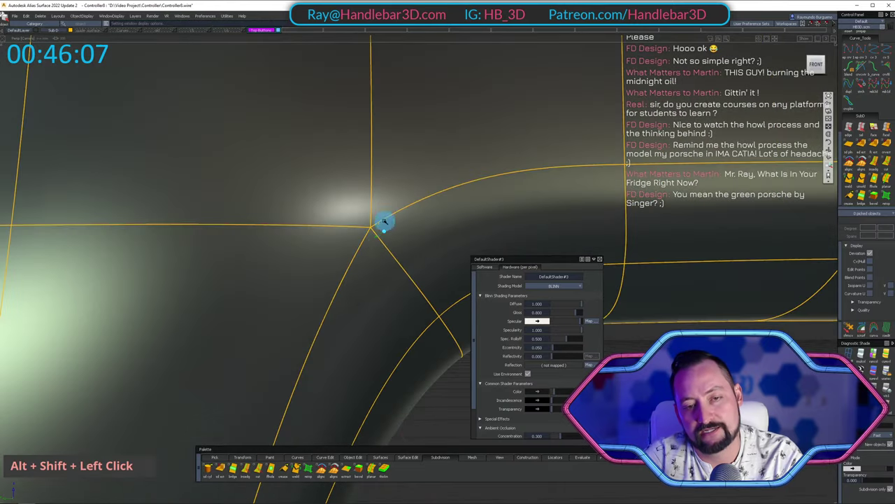
left_click_drag(384, 222, 352, 260, "alt+shift")
right_click_drag(359, 218, 341, 213, "alt+shift")
middle_click_drag(341, 213, 276, 186, "alt+shift")
right_click_drag(275, 186, 287, 193, "alt+shift")
left_click_drag(287, 193, 298, 195, "alt+shift")
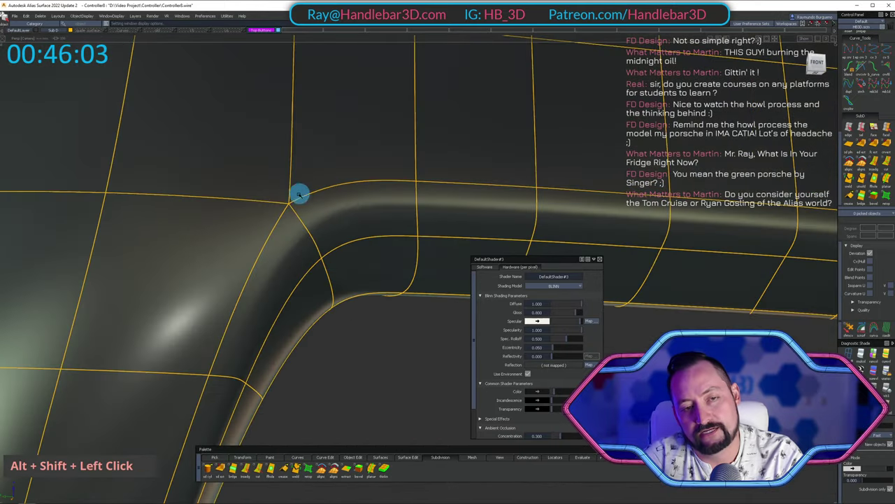
right_click_drag(351, 203, 366, 268, "alt+shift")
mouse_move(365, 268)
left_mouse_down("alt+shift")
mouse_move(426, 251)
mouse_move(378, 181)
mouse_move(398, 178)
mouse_move(365, 184)
left_mouse_up("alt+shift")
right_click_drag(365, 183, 380, 193, "alt+shift")
left_click_drag(380, 193, 336, 132, "alt+shift")
Examine how the cutout's rounded edge blends into the left grip from wider views.
middle_click_drag(335, 132, 235, 138, "alt+shift")
left_click_drag(235, 137, 130, 182, "alt+shift")
left_click_drag(157, 219, 186, 144, "alt+shift")
right_click_drag(186, 144, 176, 172, "alt+shift")
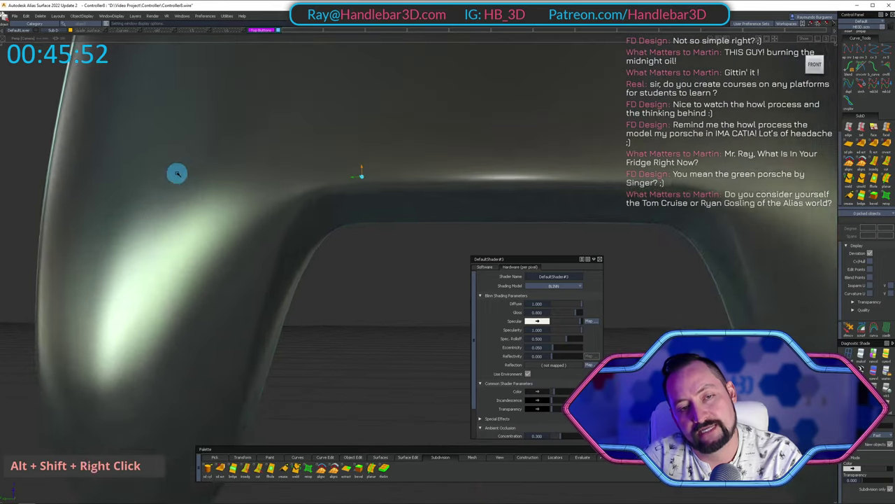
left_click_drag(176, 172, 254, 202, "alt+shift")
right_click_drag(254, 202, 260, 196, "alt+shift")
middle_click_drag(260, 196, 208, 343, "alt+shift")
left_click_drag(340, 218, 248, 262, "alt+shift")
right_click_drag(250, 261, 310, 292, "alt+shift")
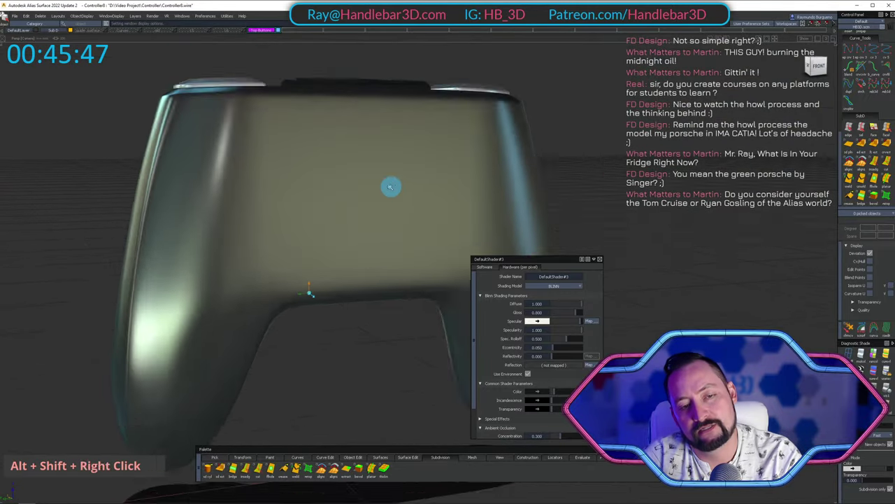
Examine the reflections over the controller's whole back and both grips from several angles.
left_click_drag(310, 292, 312, 189, "alt+shift")
middle_click_drag(312, 190, 386, 179, "alt+shift")
left_click_drag(386, 179, 846, 151, "alt+shift")
left_click_drag(280, 156, 345, 154, "alt+shift")
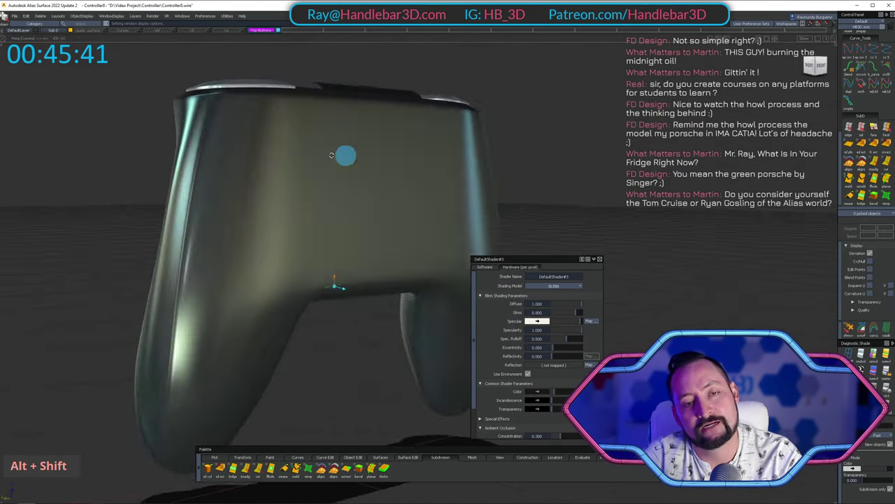
middle_click_drag(345, 153, 402, 152, "alt+shift")
right_click_drag(402, 151, 397, 163, "alt+shift")
middle_click_drag(393, 161, 444, 165, "alt+shift")
left_click_drag(443, 165, 406, 172, "alt+shift")
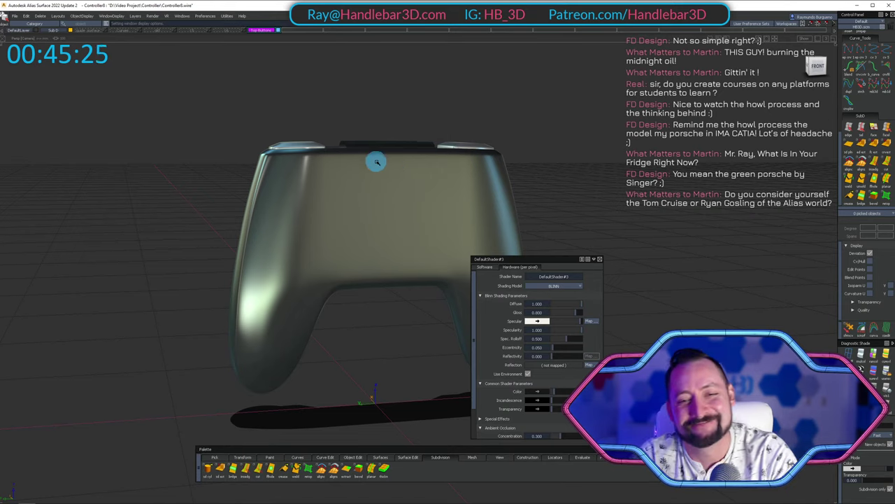
Examine the left top button's face and bevel against the surrounding body from above.
left_click_drag(405, 171, 244, 248, "alt+shift")
right_click_drag(244, 248, 405, 175, "alt+shift")
left_click_drag(406, 175, 386, 144, "alt+shift")
middle_click_drag(385, 144, 415, 184, "alt+shift")
right_click_drag(337, 155, 356, 157, "alt+shift")
middle_click_drag(357, 157, 349, 253, "alt+shift")
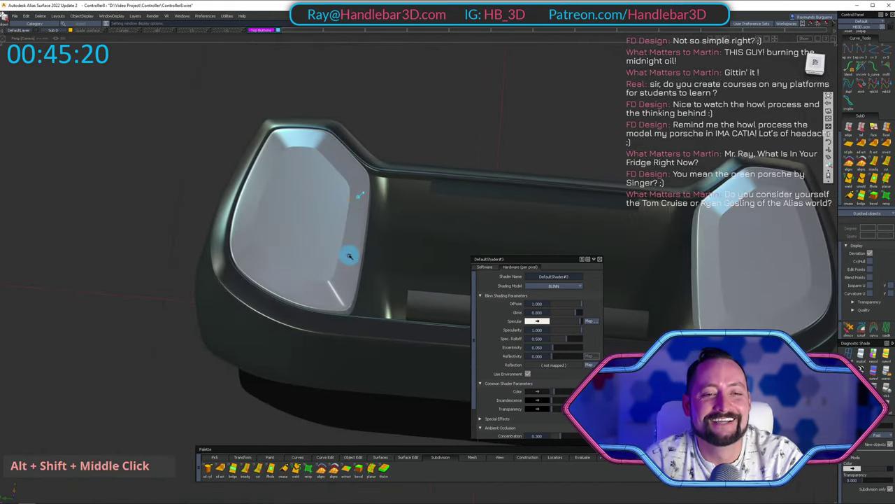
left_click_drag(340, 152, 373, 122, "alt+shift")
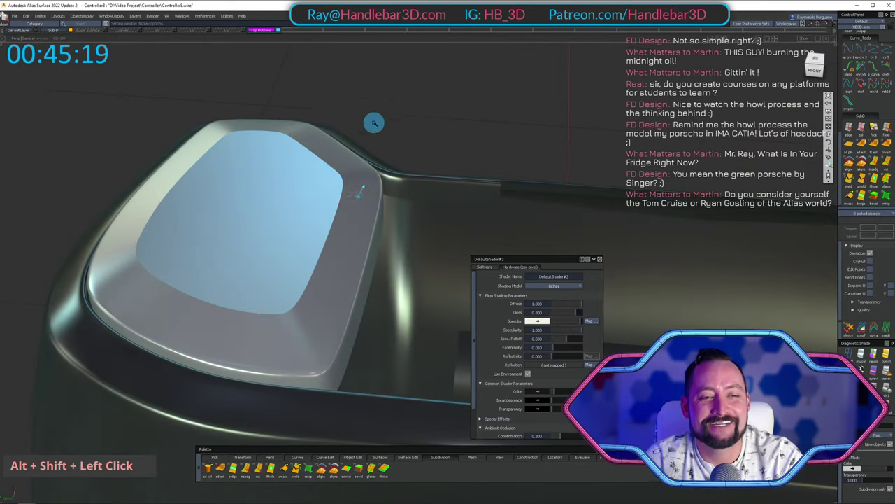
right_click_drag(333, 105, 300, 140, "ctrl+shift")
left_click_drag(300, 139, 285, 157, "alt+shift")
Isolate the left top button's surfaces by hiding all other objects.
left_click_drag(308, 111, 271, 187, "ctrl+shift")
double_click(293, 193, "ctrl+shift")
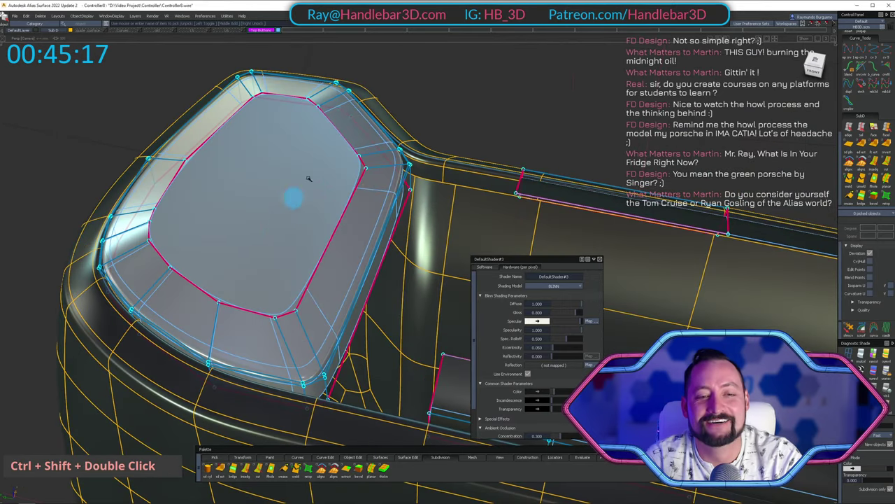
left_click(316, 184, "ctrl+shift")
key("shift+h")
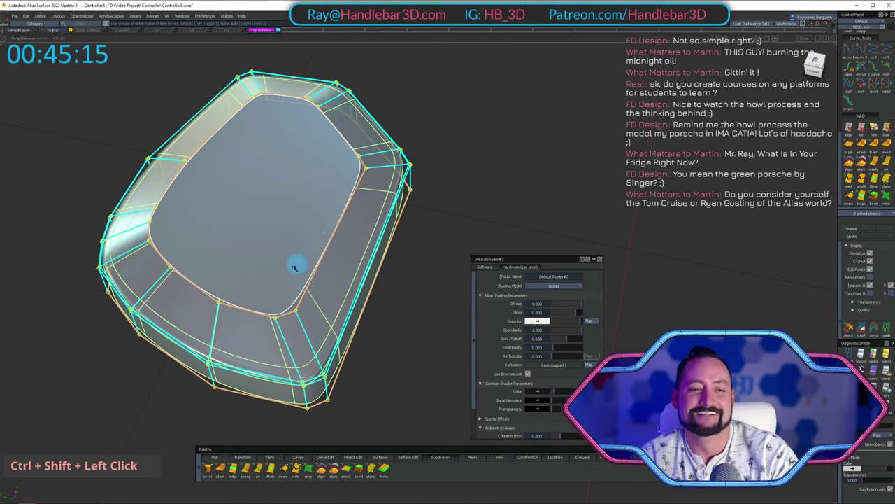
left_click(296, 261, "ctrl+shift")
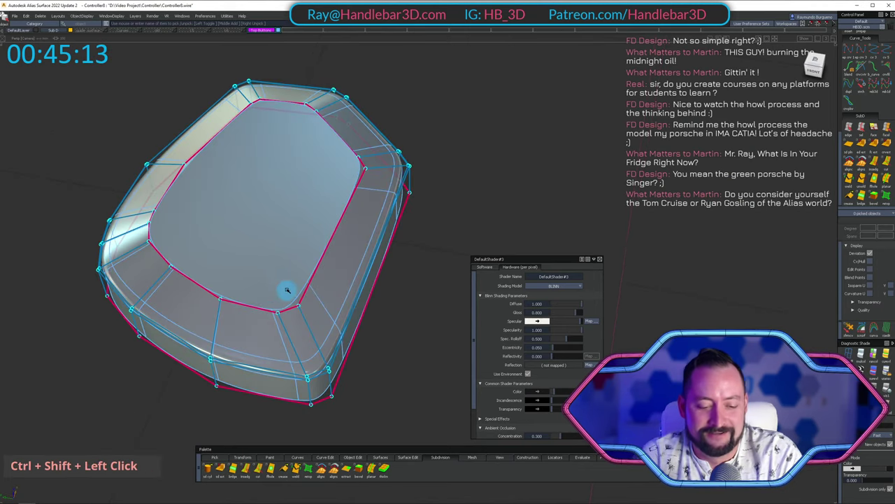
key("3")
left_click(268, 250)
left_click_drag(228, 292, 271, 312, "alt+shift")
left_click(273, 312)
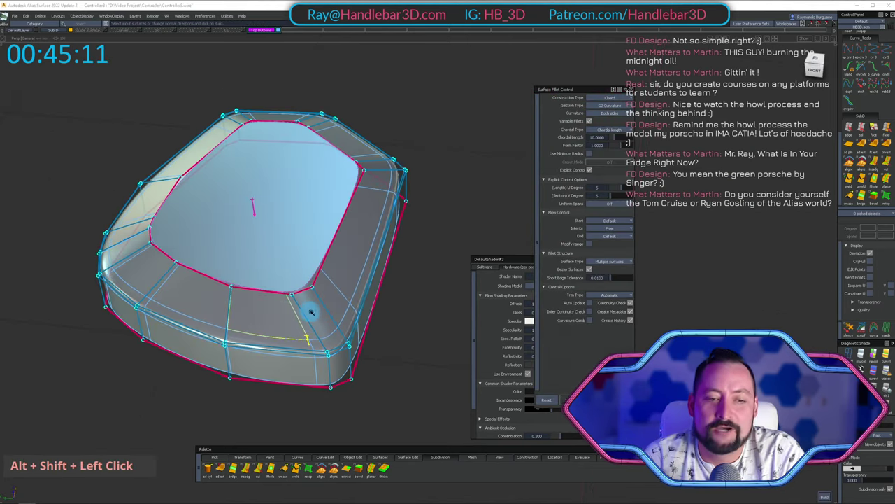
left_click(312, 311)
left_click(367, 223)
left_click(363, 238, "ctrl+shift")
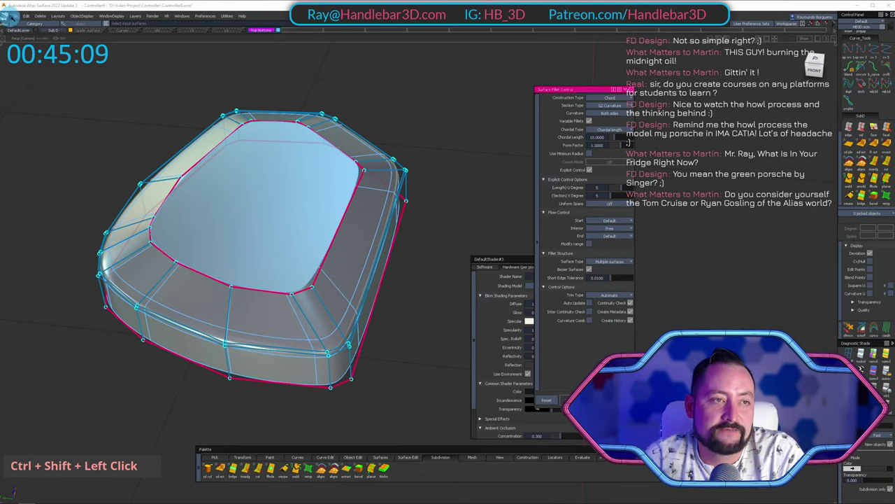
left_click(14, 15)
left_click(23, 40)
Try to build a Surface Fillet between the button's surrounding bevel faces and its flat top face.
middle_click_drag(288, 272, 310, 265, "alt+shift")
left_click_drag(310, 265, 298, 320, "alt+shift")
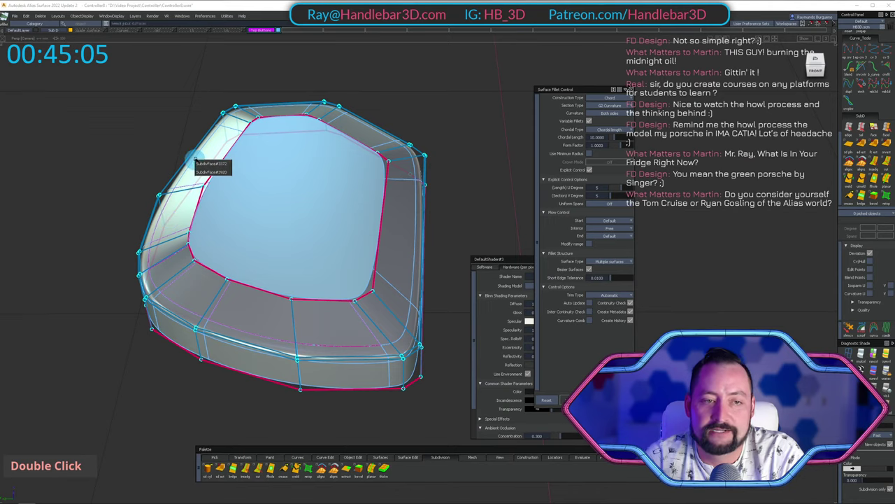
left_click_drag(398, 173, 398, 231, "alt+shift")
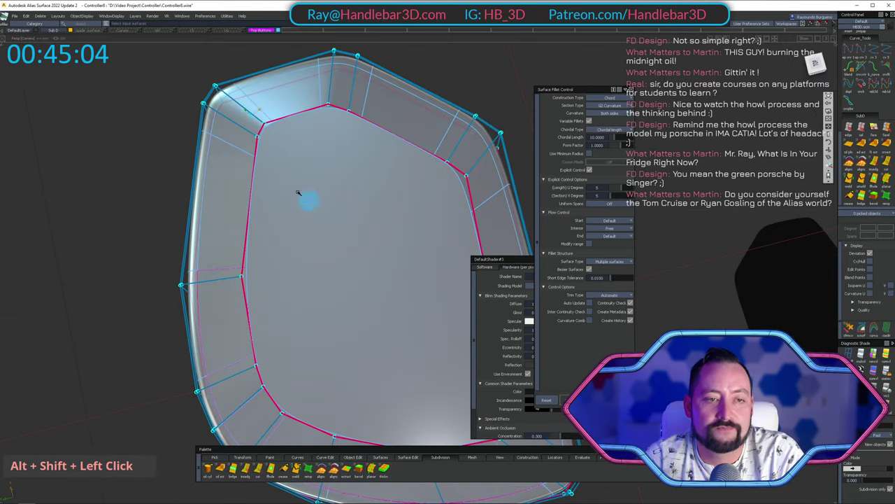
double_click(268, 103)
left_click_drag(393, 120, 380, 146, "alt+shift")
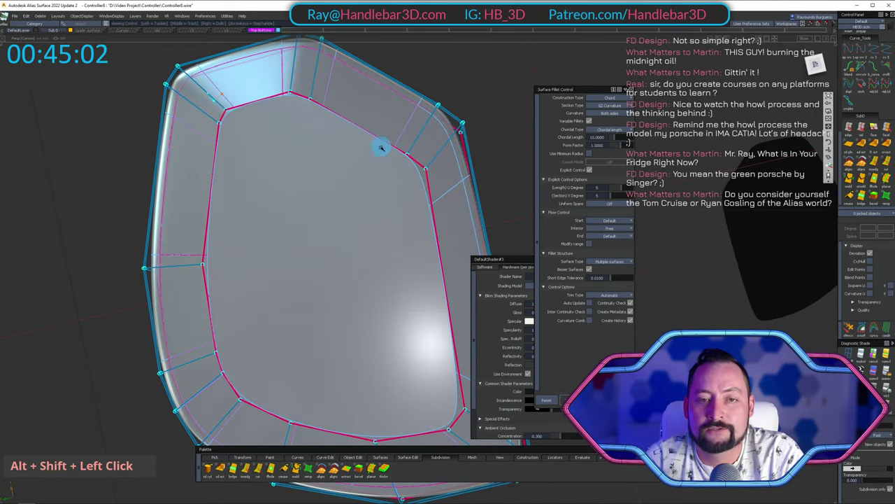
double_click(439, 195)
left_click_drag(442, 202, 413, 172, "alt+shift")
middle_click_drag(413, 172, 405, 134, "alt+shift")
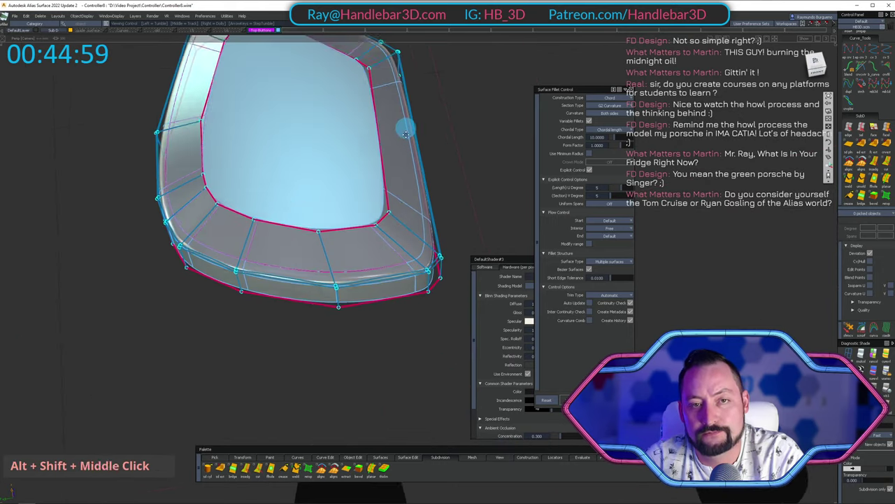
left_click_drag(405, 134, 380, 168, "alt+shift")
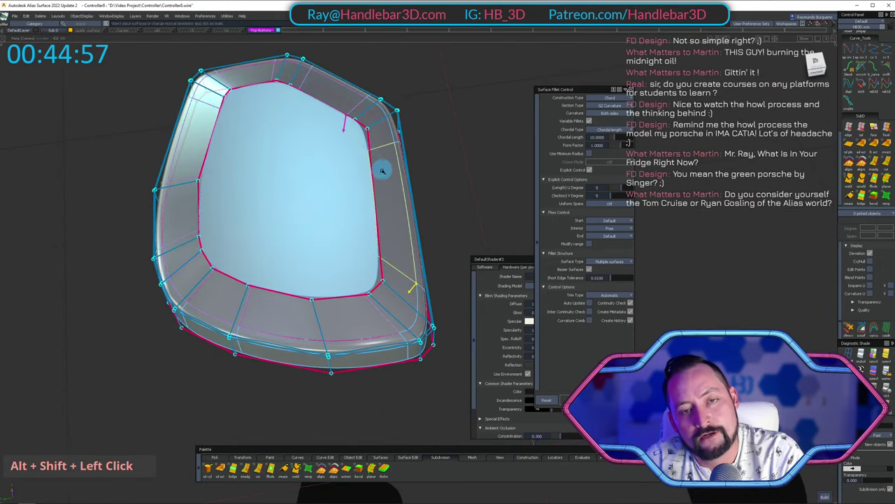
double_click(379, 180)
middle_click_drag(380, 180, 395, 234, "alt+shift")
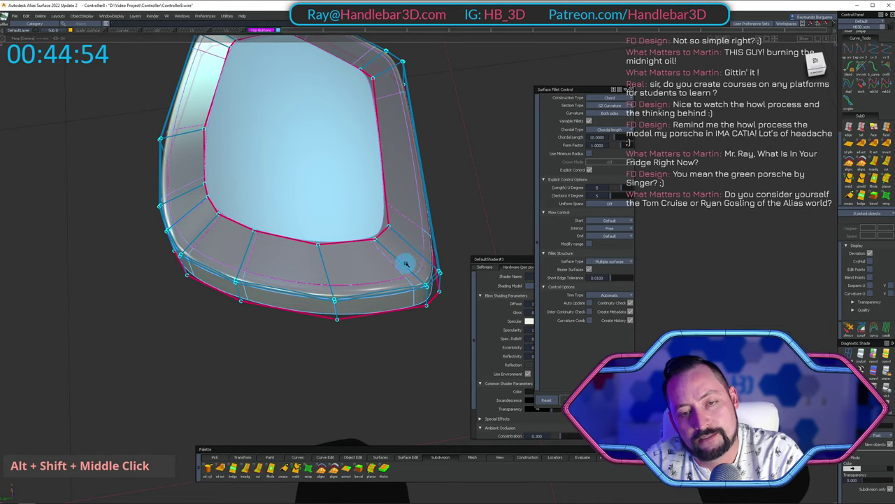
right_click_drag(340, 184, 340, 235, "alt+shift")
left_click_drag(340, 235, 479, 150, "alt+shift")
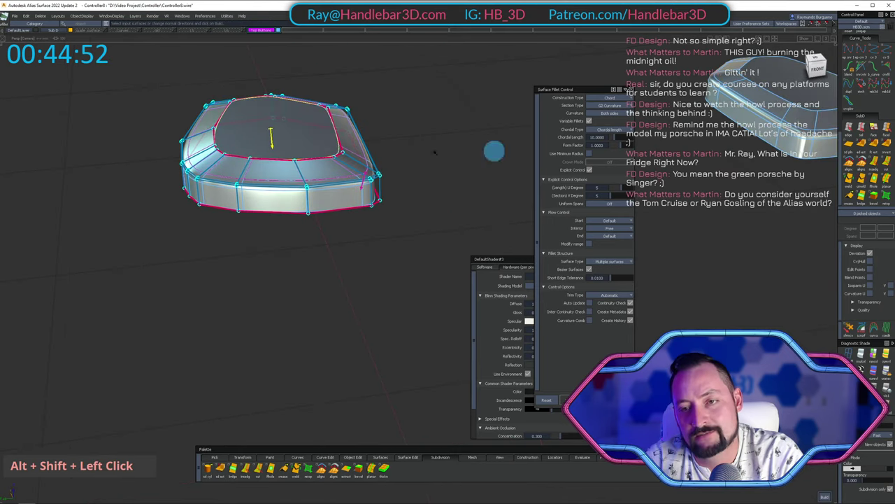
key("space")
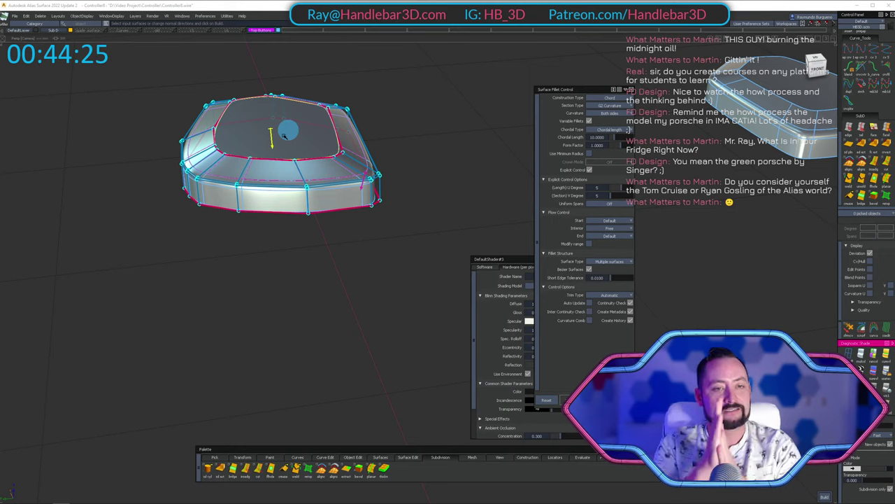
Examine the isolated button's top face and bevel from several angles.
right_click_drag(326, 119, 354, 252, "alt+shift")
left_click_drag(354, 252, 364, 244, "alt+shift")
middle_click_drag(364, 245, 368, 260, "alt+shift")
left_click_drag(368, 260, 364, 232, "alt+shift")
right_click_drag(364, 233, 380, 226, "alt+shift")
left_click_drag(380, 226, 367, 187, "alt+shift")
right_click_drag(368, 186, 338, 143, "ctrl+shift")
right_click_drag(378, 175, 389, 196, "alt+shift")
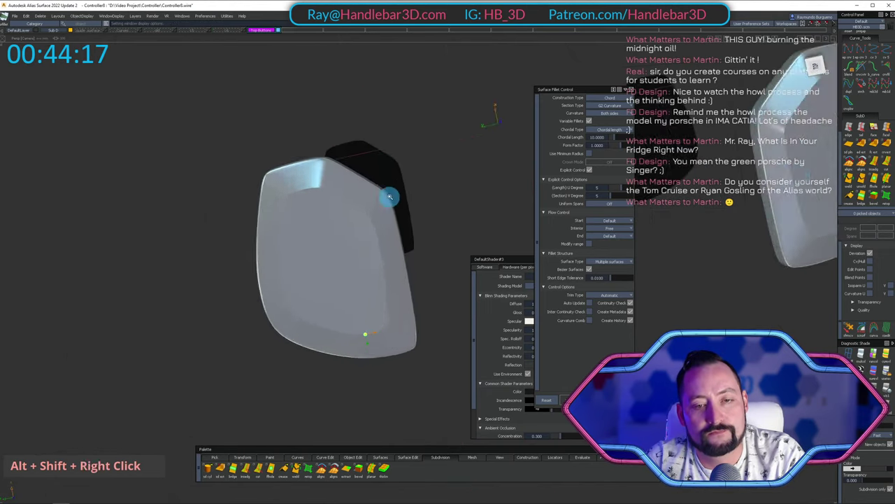
left_click_drag(390, 195, 419, 172, "alt+shift")
right_click_drag(419, 172, 362, 103, "ctrl+shift")
left_click_drag(362, 103, 377, 90, "alt+shift")
Hide the button's flat top face, leaving only the surrounding bevel ring.
left_click(353, 226, "ctrl+shift")
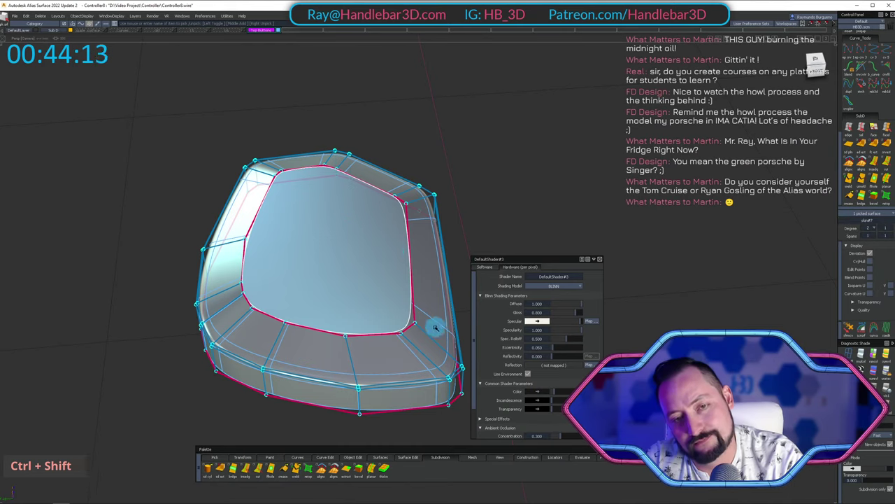
double_click(433, 266, "ctrl+shift")
key("alt+h")
left_click_drag(390, 266, 427, 312, "ctrl+shift")
left_click_drag(405, 234, 423, 230, "alt+shift")
Start a Tubular Offset and set its surface option to Tube.
scroll(878, 149, "down", 1)
scroll(874, 140, "up", 1)
scroll(860, 119, "down", 2)
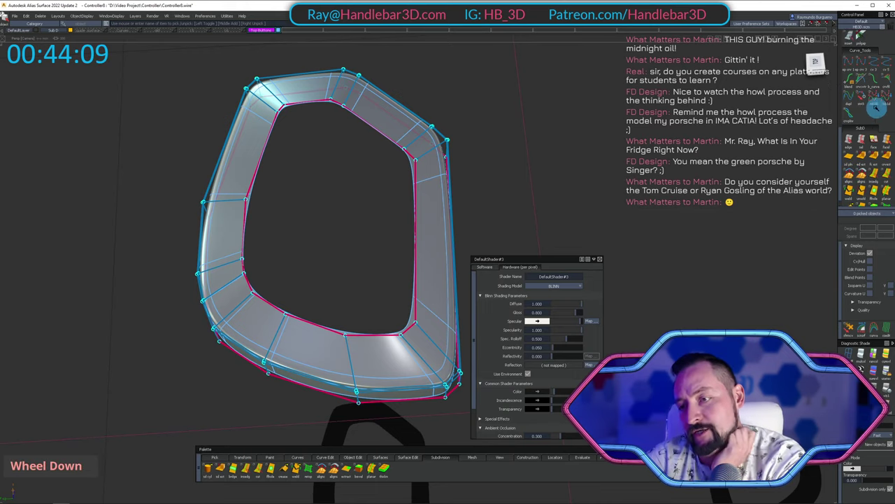
scroll(874, 102, "up", 2)
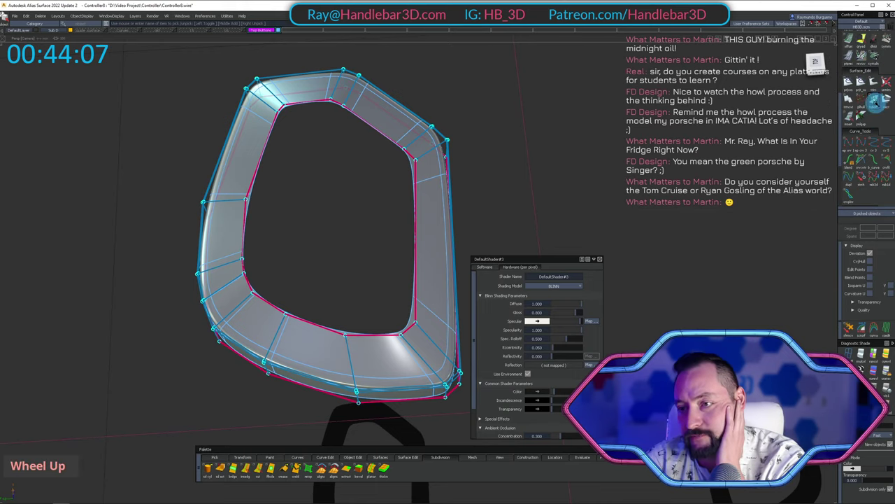
double_click(874, 101)
left_click(619, 102)
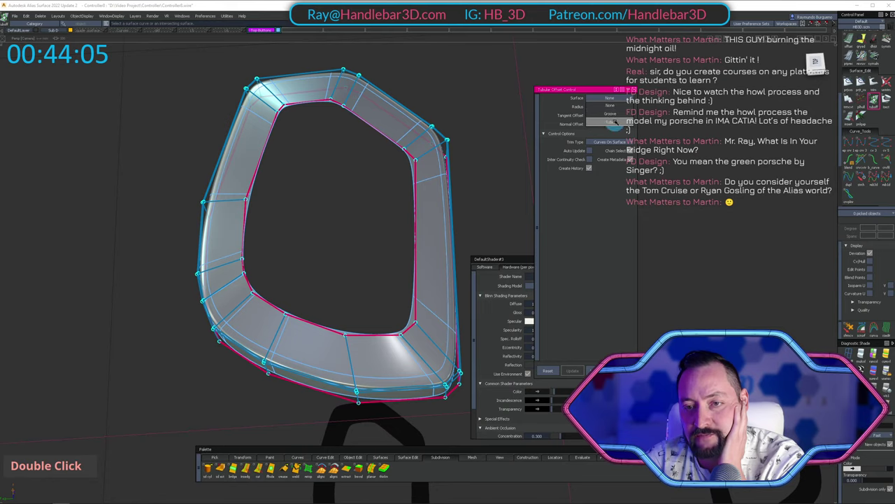
left_click(615, 117)
left_click(608, 97)
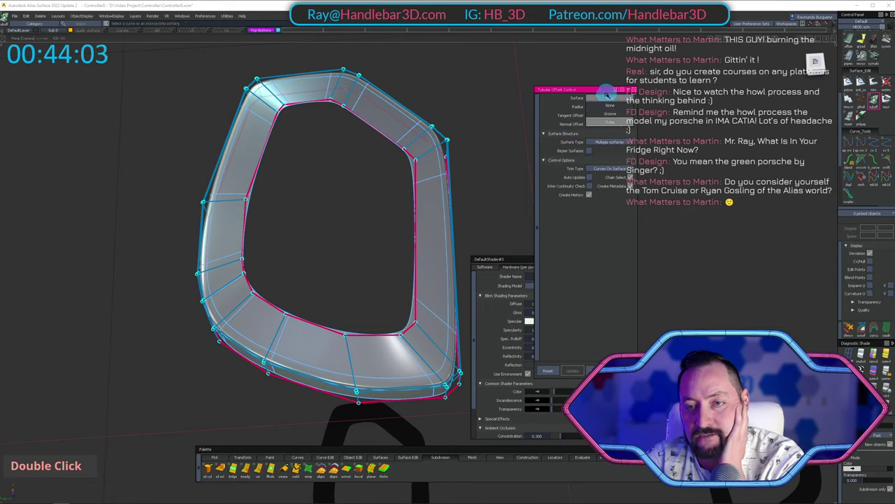
left_click(607, 96)
left_click(606, 97)
left_click(605, 100)
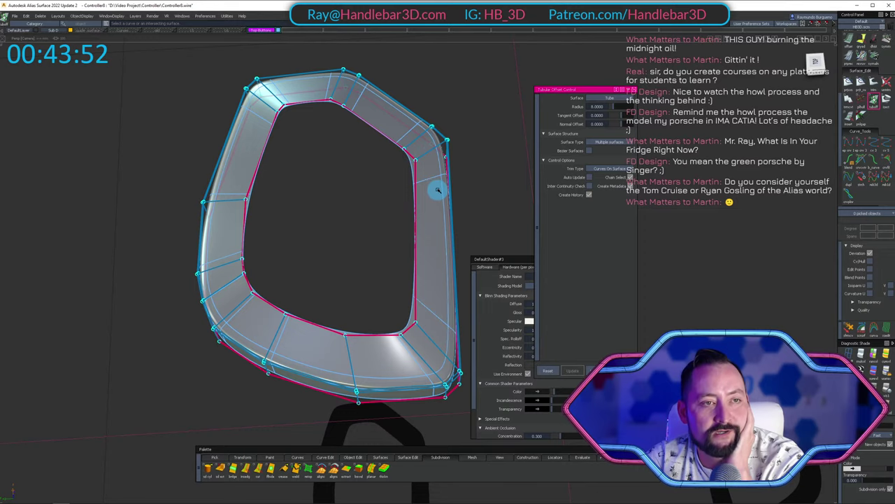
Try a tube with radius 2 along the inner edge of the button's bevel ring.
double_click(418, 174)
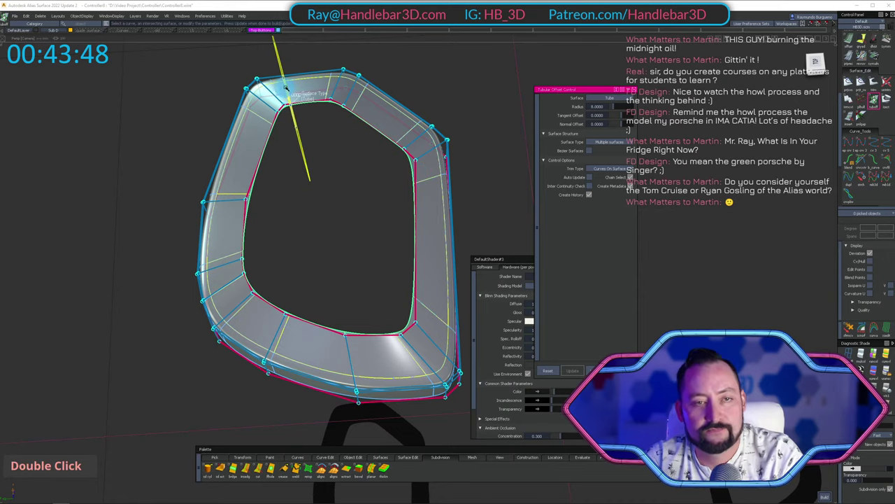
left_click_drag(271, 90, 484, 61, "alt+shift")
middle_click_drag(483, 61, 485, 88, "alt+shift")
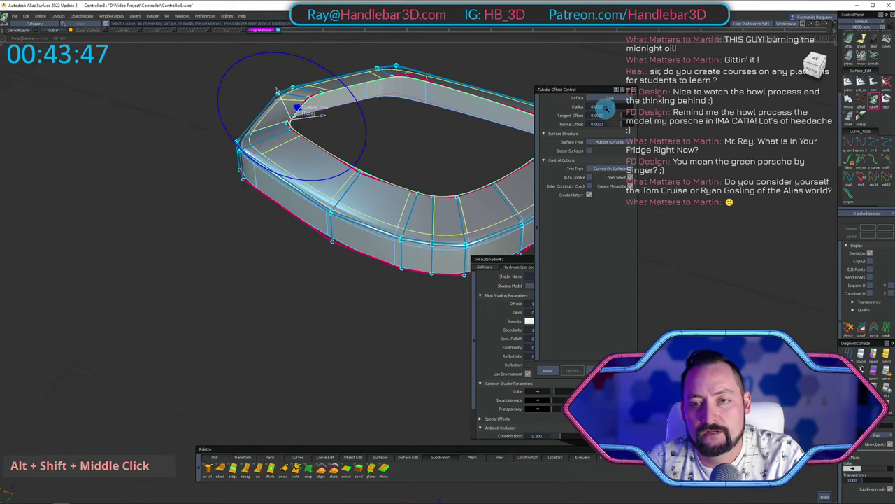
left_click_drag(605, 109, 507, 98)
type("2")
key("Return")
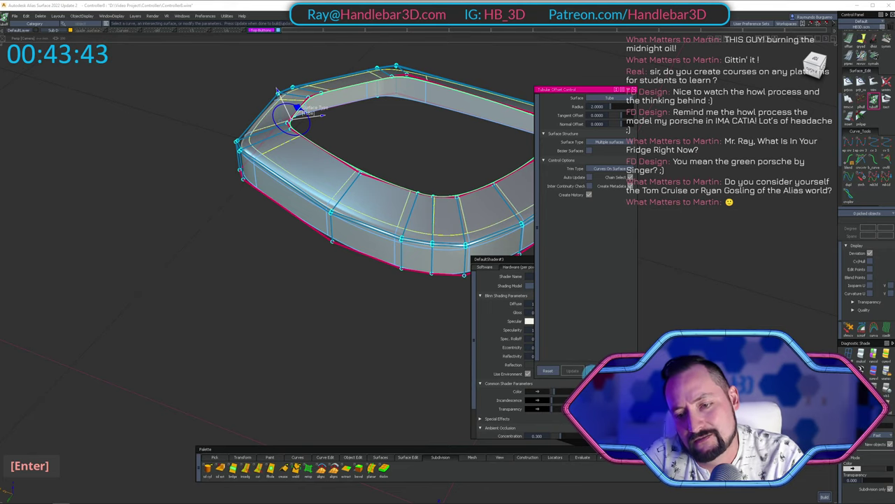
left_click(590, 371)
Unhide the objects and isolate the left top button's bevel surfaces together with its flat top face.
left_click_drag(418, 234, 435, 148, "ctrl+shift")
key("shift+u")
left_click_drag(435, 149, 454, 130, "ctrl+shift")
key("3")
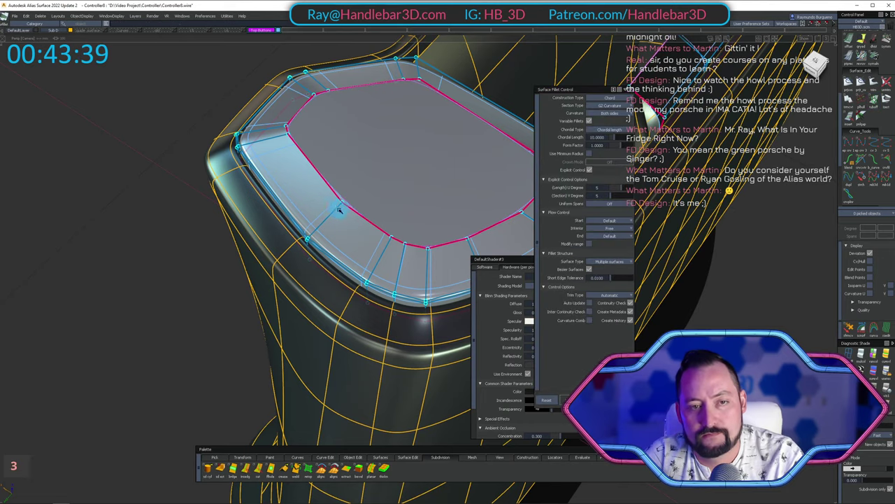
double_click(394, 156, "ctrl+shift")
double_click(290, 175)
key("shift+h")
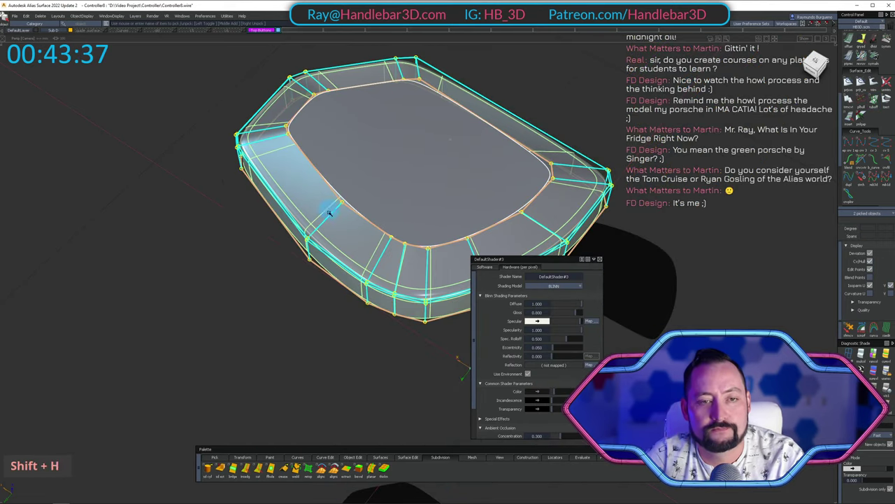
Build a G2 Surface Fillet with chordal length 1 between the button's bevel faces and its flat top face.
right_click_drag(329, 212, 350, 150, "alt+shift")
middle_click_drag(350, 149, 290, 158, "alt+shift")
double_click(289, 158, "ctrl+shift")
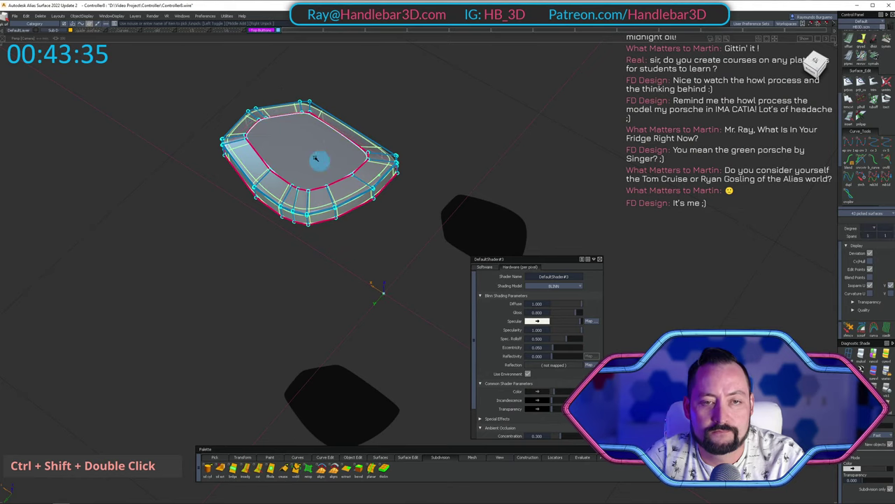
key("3")
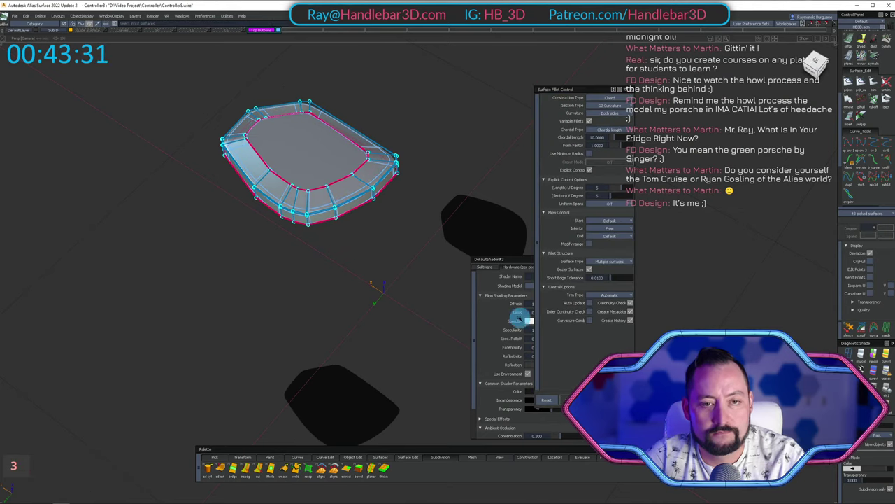
left_click_drag(364, 226, 359, 236, "alt+shift")
middle_click_drag(360, 236, 339, 267, "alt+shift")
left_click(334, 186, "ctrl+shift")
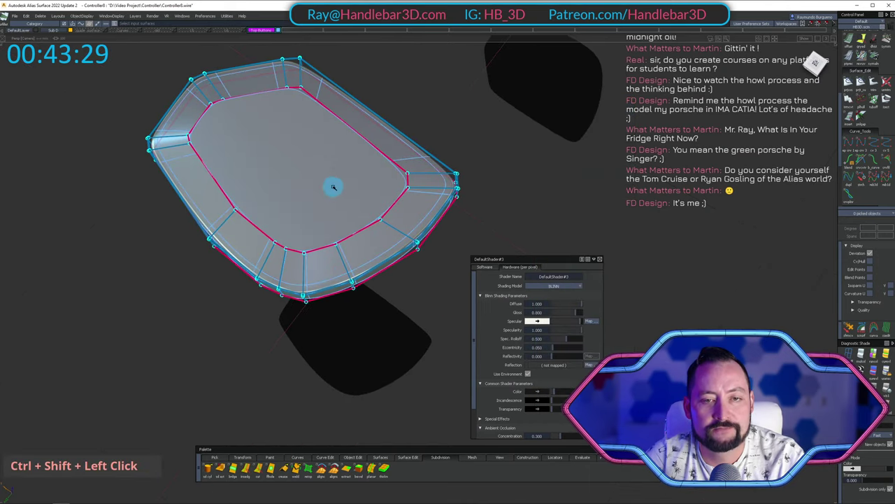
left_click_drag(333, 186, 368, 250, "alt+shift")
double_click(415, 173)
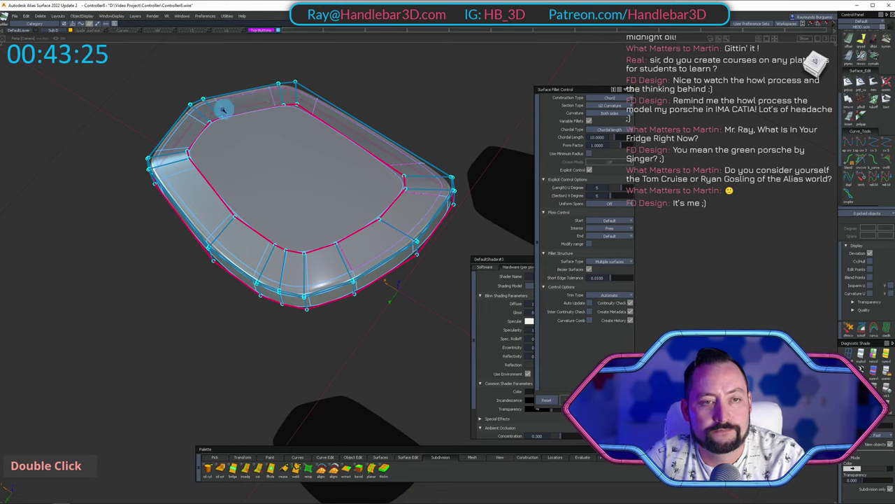
double_click(186, 180)
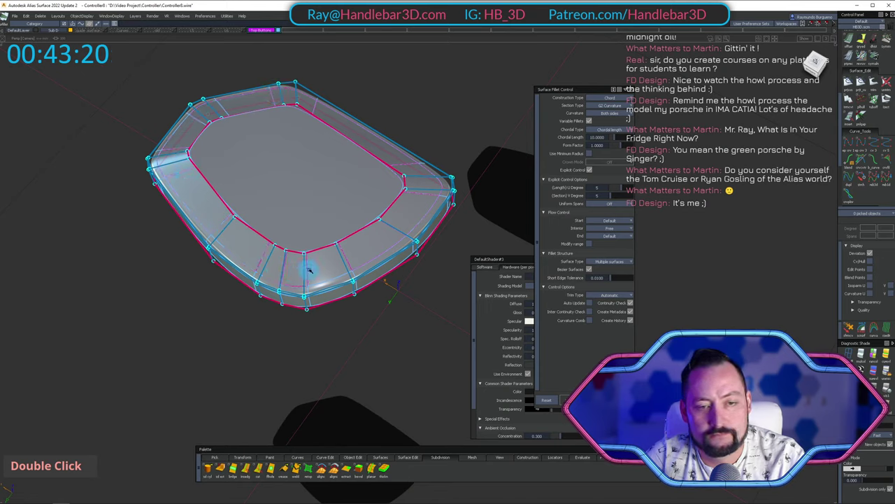
left_click(330, 192)
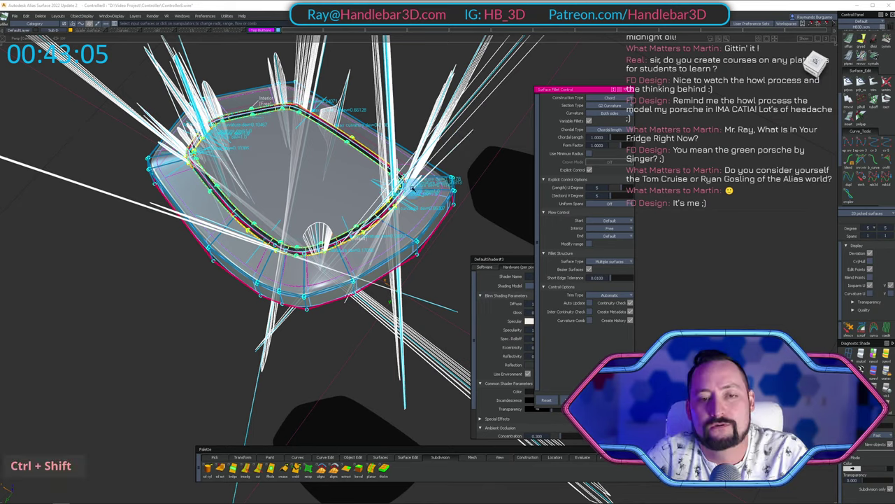
Examine the new fillet band up close and turn off the control vertices of the button's surfaces.
middle_click_drag(413, 188, 350, 194, "ctrl+shift")
right_click_drag(351, 194, 405, 212, "alt+shift")
mouse_move(405, 212)
left_mouse_down("alt+shift")
mouse_move(427, 110)
mouse_move(412, 221)
left_mouse_up("alt+shift")
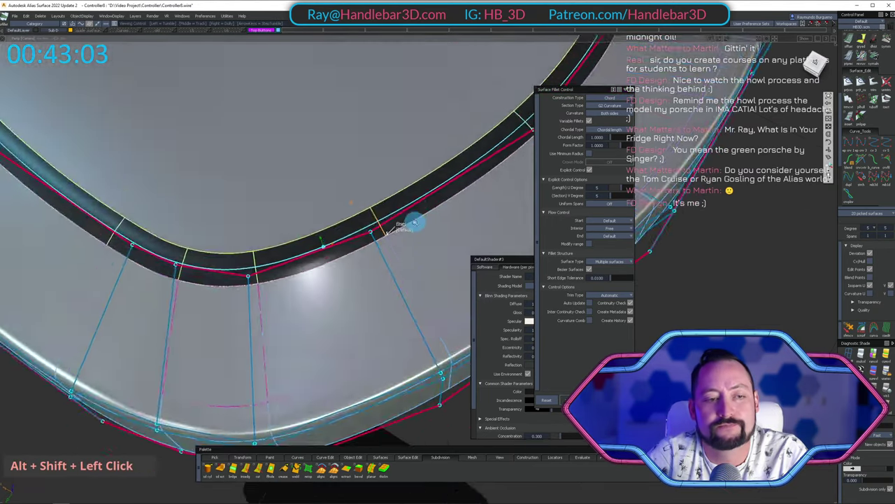
right_click_drag(412, 222, 390, 233, "alt+shift")
left_click_drag(390, 233, 399, 175, "ctrl+shift")
right_click_drag(399, 176, 427, 183, "alt+shift")
mouse_move(426, 183)
left_mouse_down("alt+shift")
mouse_move(399, 173)
mouse_move(423, 154)
left_mouse_up("alt+shift")
mouse_move(423, 155)
left_mouse_down("ctrl+shift")
mouse_move(371, 162)
mouse_move(313, 128)
left_mouse_up("ctrl+shift")
middle_click_drag(398, 136, 397, 168, "ctrl+shift")
left_click_drag(397, 168, 396, 186, "ctrl+shift")
Assign DefaultShader#2 to the dark fillet band and hide the wireframe display.
key("m")
right_click_drag(389, 268, 390, 223)
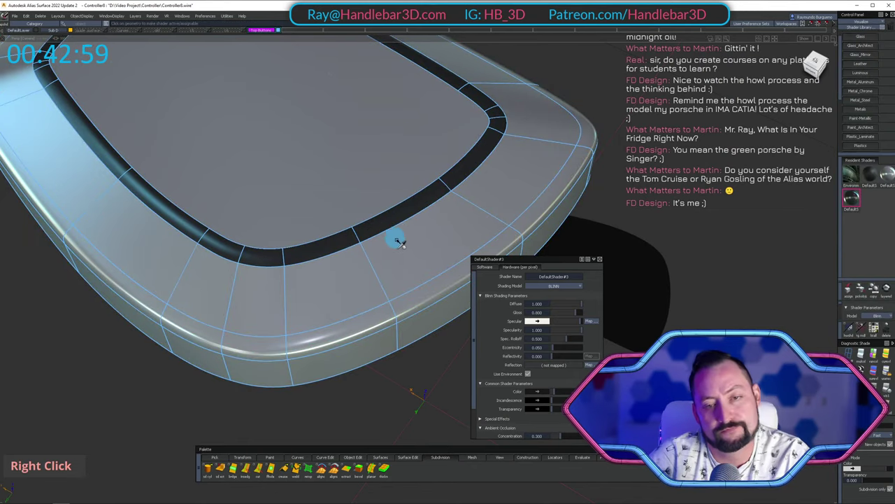
left_click(409, 155)
middle_click_drag(410, 154, 412, 196)
left_click(412, 208)
right_click_drag(465, 197, 386, 154, "alt+shift")
key("alt+m")
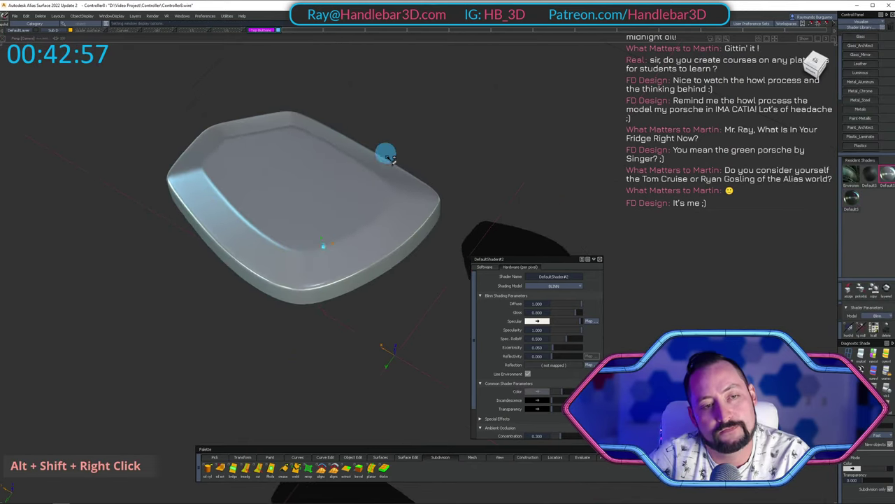
Examine the shaded transition between the button's top face and bevel from several angles.
left_click_drag(385, 154, 388, 252, "alt+shift")
right_click_drag(387, 252, 410, 198, "alt+shift")
left_click_drag(410, 198, 416, 124, "alt+shift")
middle_click_drag(416, 125, 409, 126, "alt+shift")
left_click_drag(410, 127, 389, 273, "alt+shift")
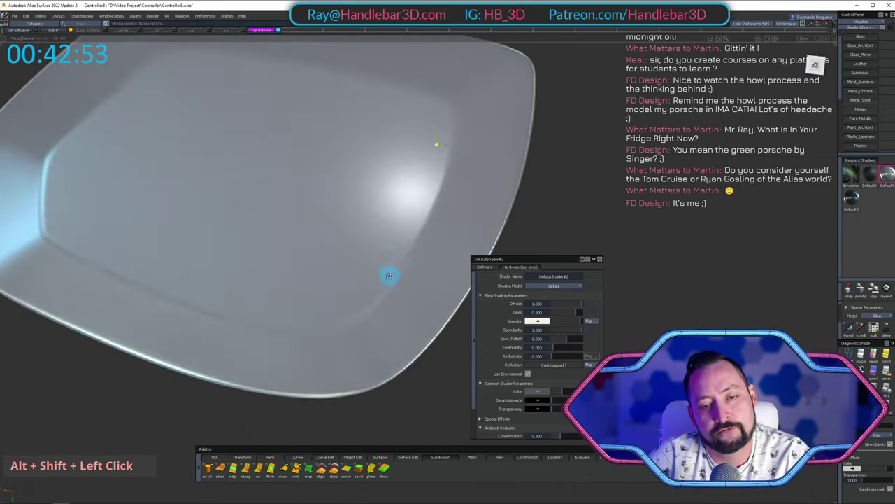
middle_click_drag(389, 274, 337, 232, "alt+shift")
right_click_drag(338, 232, 370, 235, "alt+shift")
left_click_drag(370, 236, 381, 132, "alt+shift")
right_click_drag(381, 132, 349, 157, "alt+shift")
left_click_drag(349, 157, 419, 216, "alt+shift")
Bring back the hidden controller parts and the wireframe display.
right_click_drag(419, 215, 385, 151, "ctrl+shift")
scroll(384, 154, "down", 5)
left_click_drag(381, 155, 419, 143, "alt+shift")
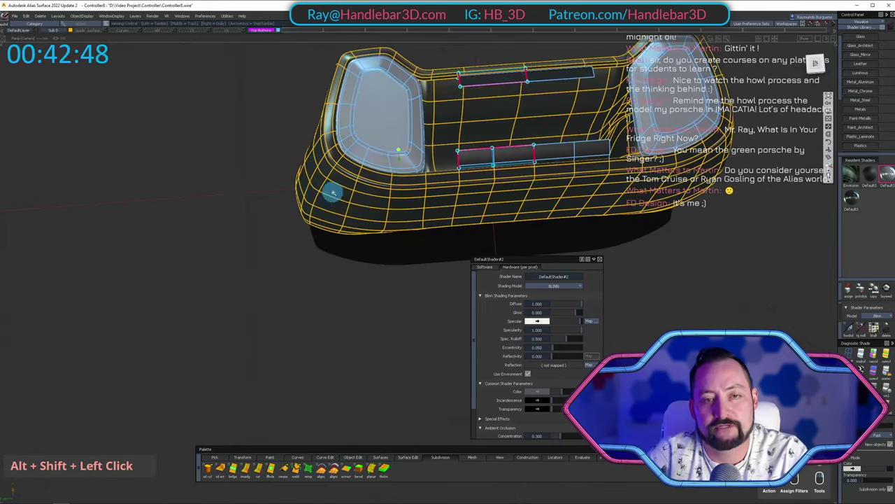
right_click_drag(420, 144, 461, 140, "alt+shift")
middle_click_drag(463, 144, 426, 213, "alt+shift")
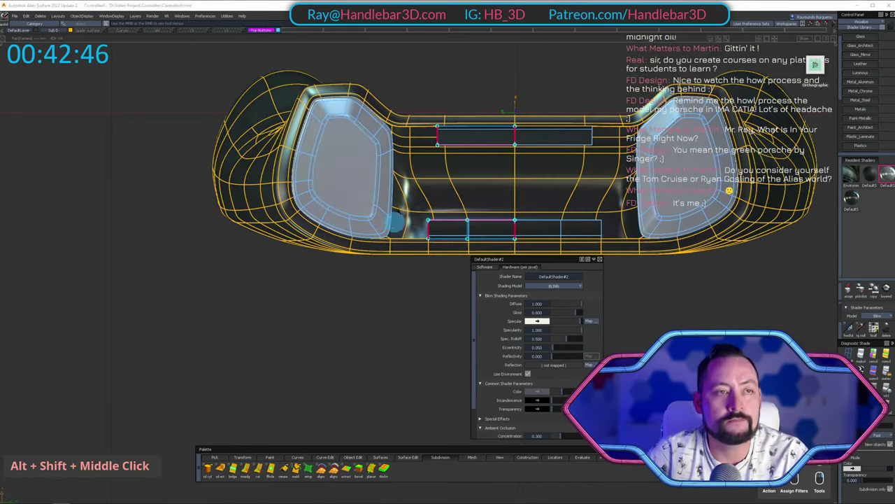
Inspect how both top buttons sit in the controller body from above and from the front.
left_click_drag(427, 209, 438, 111, "ctrl+shift")
right_click_drag(412, 112, 441, 114, "alt+shift")
right_click_drag(473, 108, 382, 133, "alt+shift")
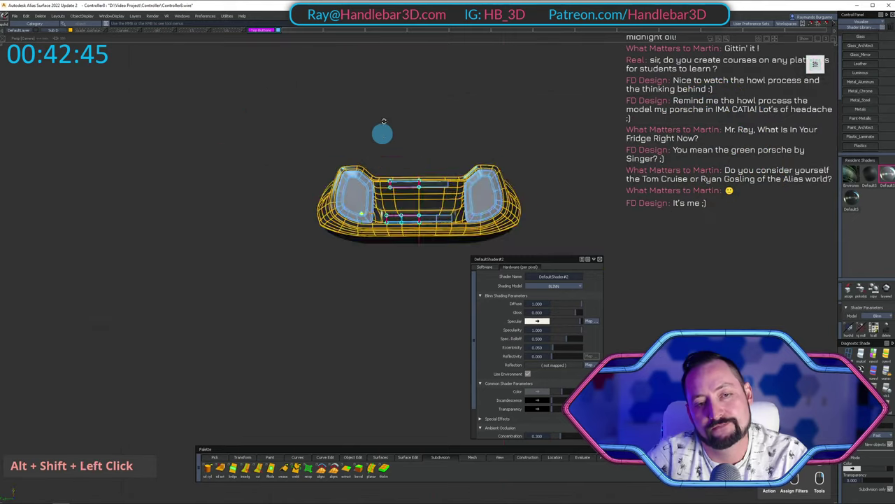
left_click_drag(381, 133, 329, 84, "alt+shift")
right_click_drag(329, 84, 338, 174, "alt+shift")
left_click_drag(339, 173, 325, 227, "alt+shift")
middle_click_drag(351, 148, 346, 172, "alt+shift")
left_click_drag(345, 172, 357, 158, "alt+shift")
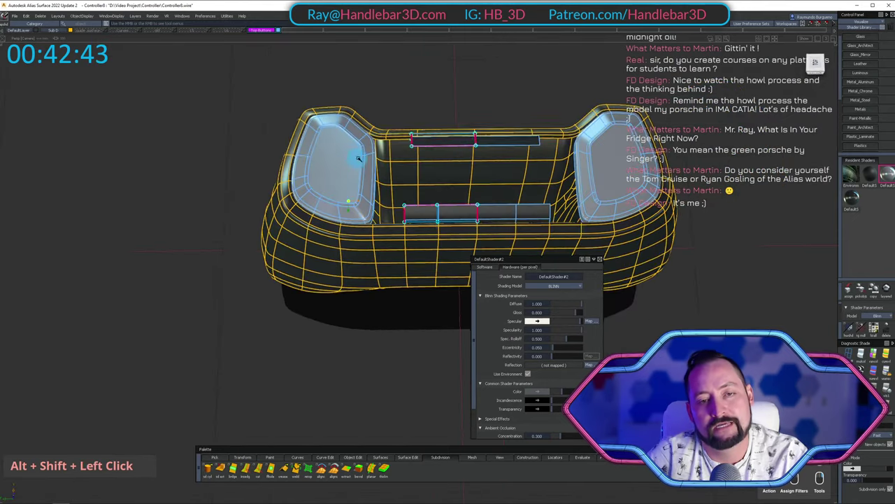
right_click_drag(356, 158, 406, 175, "alt+shift")
left_click_drag(405, 174, 429, 122, "alt+shift")
left_click_drag(371, 156, 499, 96, "ctrl+shift")
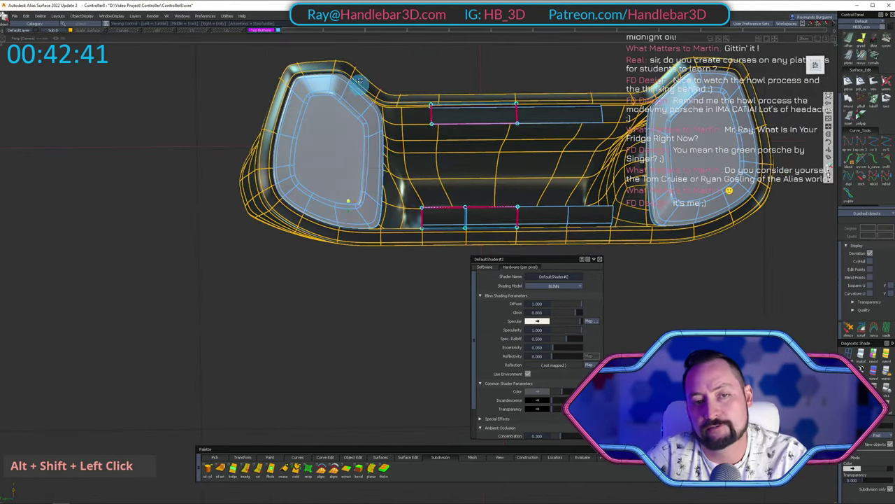
left_click_drag(418, 80, 390, 50, "alt+shift")
Switch to an orthographic top view and isolate the objects of the Top Buttons layer.
left_click(814, 63, "alt+shift")
middle_click_drag(454, 115, 439, 144, "alt+shift")
left_click_drag(438, 143, 336, 161, "ctrl+shift")
left_click(334, 161)
left_click(335, 64, "ctrl+shift")
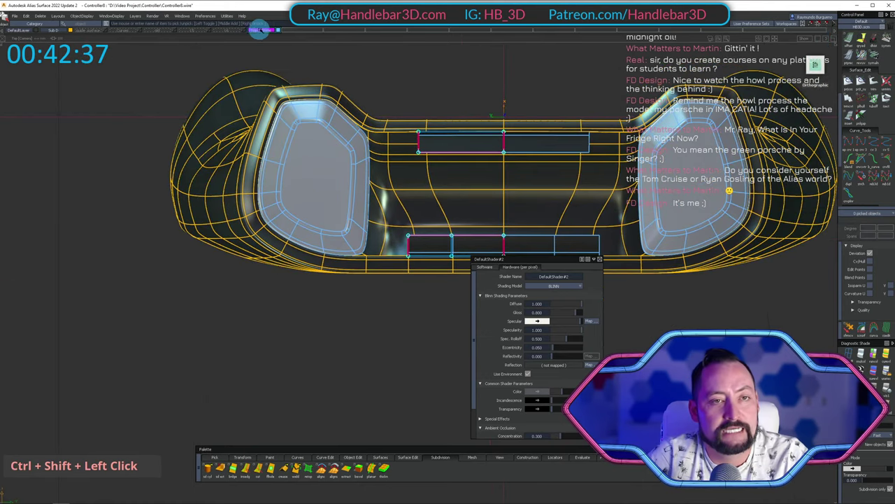
right_click_drag(260, 30, 260, 41)
key("alt+h")
left_click_drag(383, 249, 382, 210, "ctrl+shift")
right_click_drag(334, 229, 443, 130, "alt+shift")
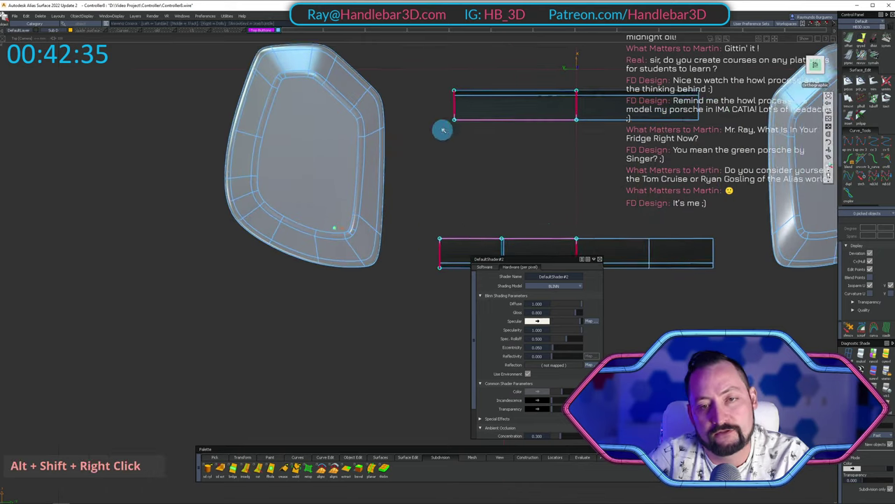
Turn off the control vertices of the two strips between the buttons, then select both strips.
left_click_drag(514, 140, 455, 226, "ctrl+shift")
left_click(444, 251)
right_click_drag(522, 167, 428, 234, "alt+shift")
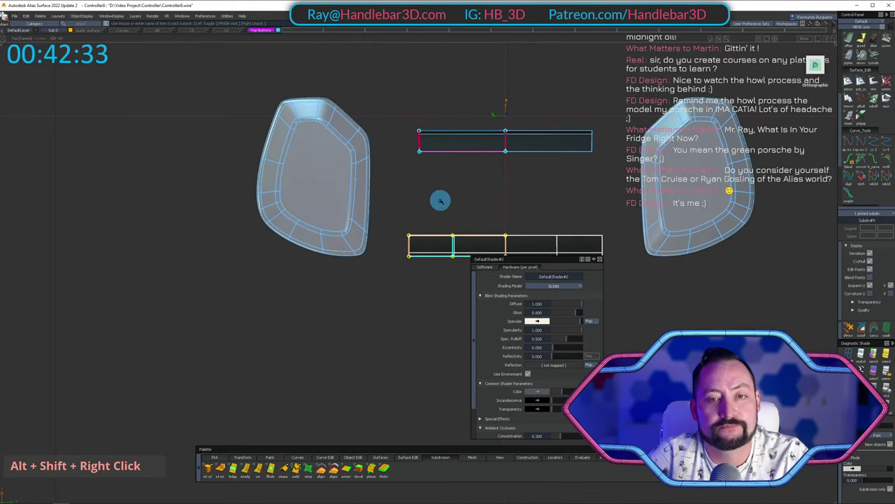
left_click_drag(440, 201, 410, 103, "ctrl+shift")
left_click_drag(439, 270, 440, 271)
right_click_drag(444, 141, 444, 249, "ctrl+shift")
left_click_drag(447, 221, 450, 133, "ctrl+shift")
middle_click_drag(473, 157, 478, 84, "alt+shift")
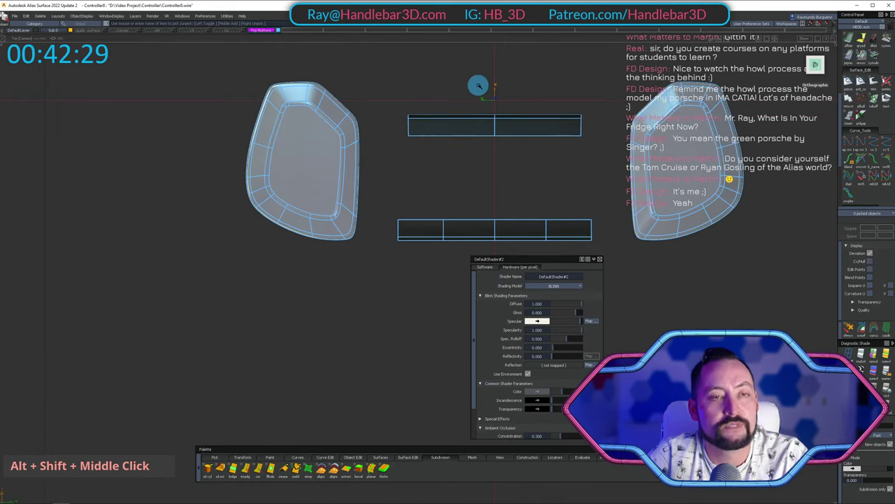
mouse_move(431, 503)
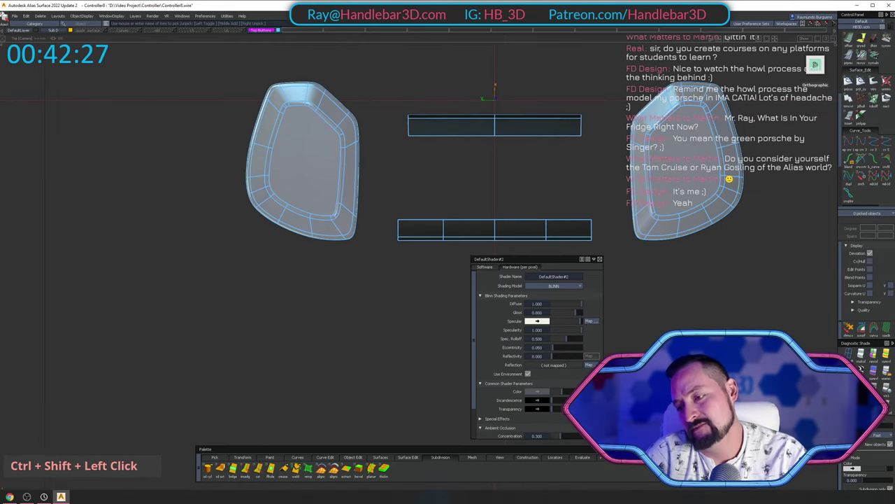
middle_click_drag(428, 109, 438, 118, "alt+shift")
left_click_drag(468, 107, 451, 270, "shift")
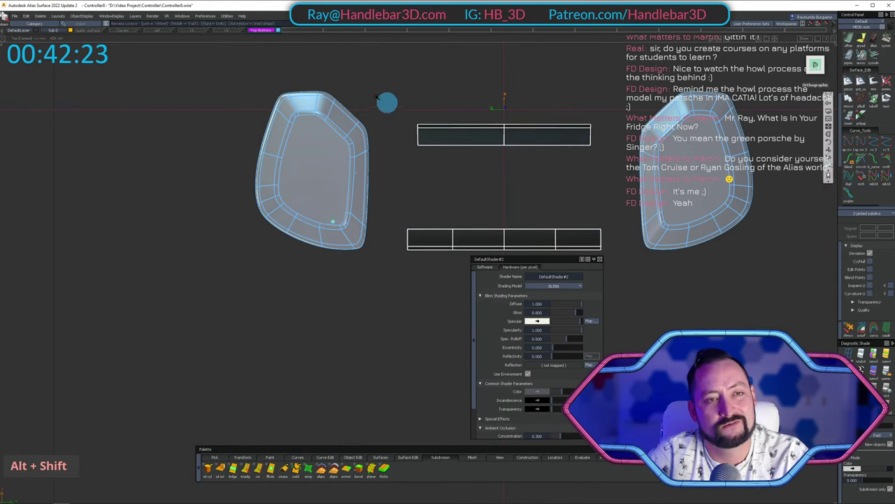
Show the layer with the left half of the controller body, rename it and hide it again.
left_click(245, 31, "ctrl+shift")
double_click(243, 30)
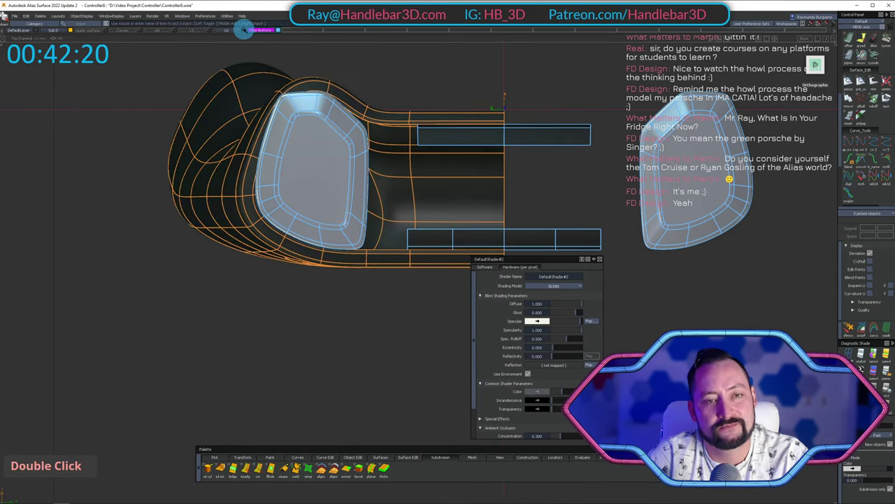
left_click_drag(244, 31, 293, 93, "alt+shift")
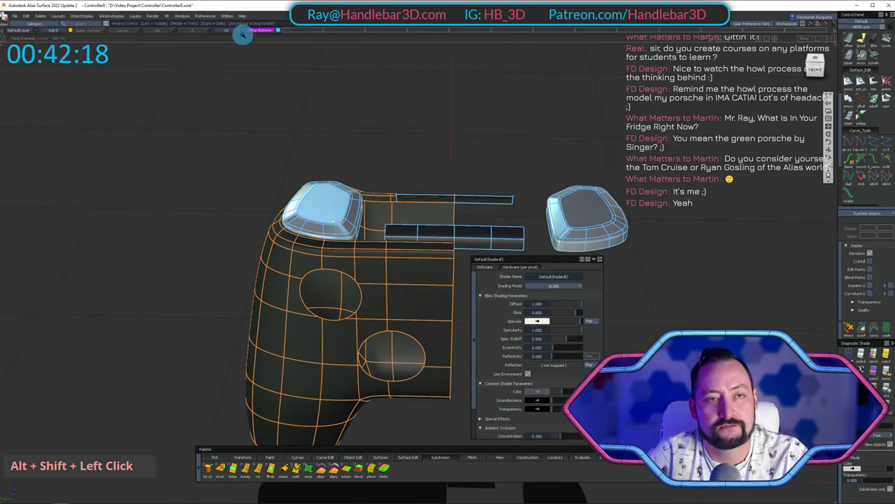
double_click(230, 30)
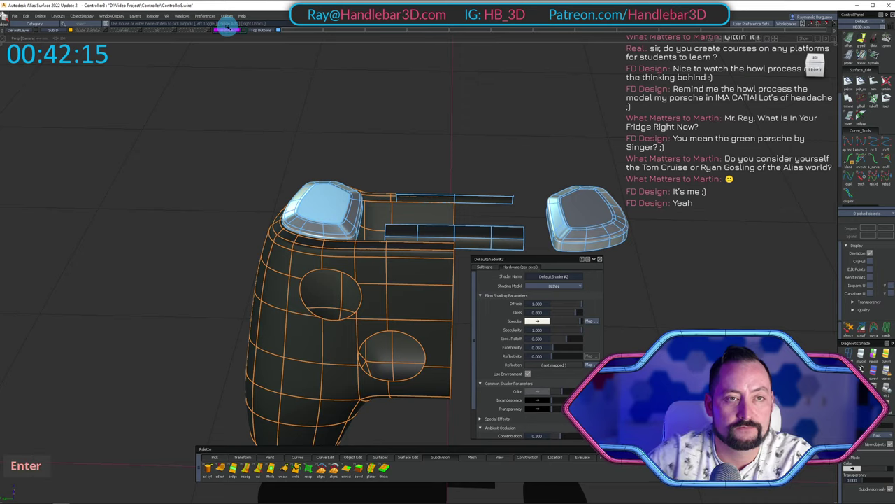
left_click(243, 30)
left_click_drag(414, 174, 437, 206, "ctrl+shift")
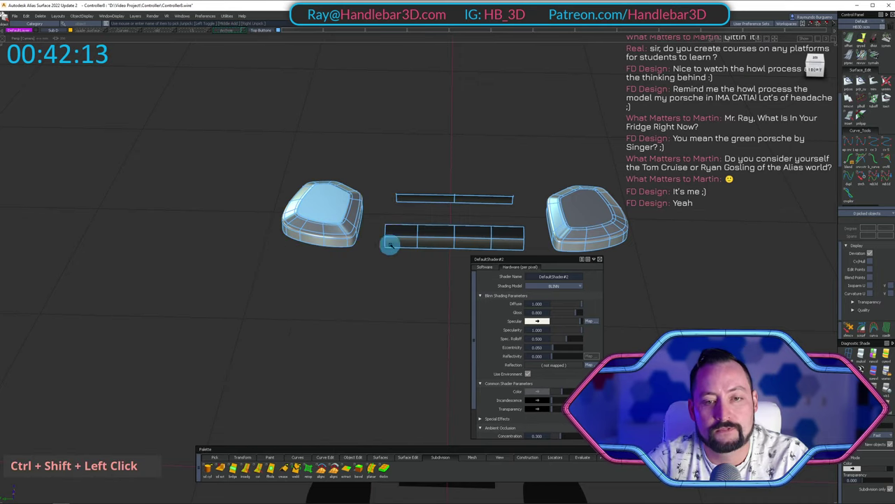
Assign the two strips between the top buttons to the Archive layer and clear the selection.
left_click(390, 244)
left_click(418, 197)
right_click_drag(224, 30, 222, 42)
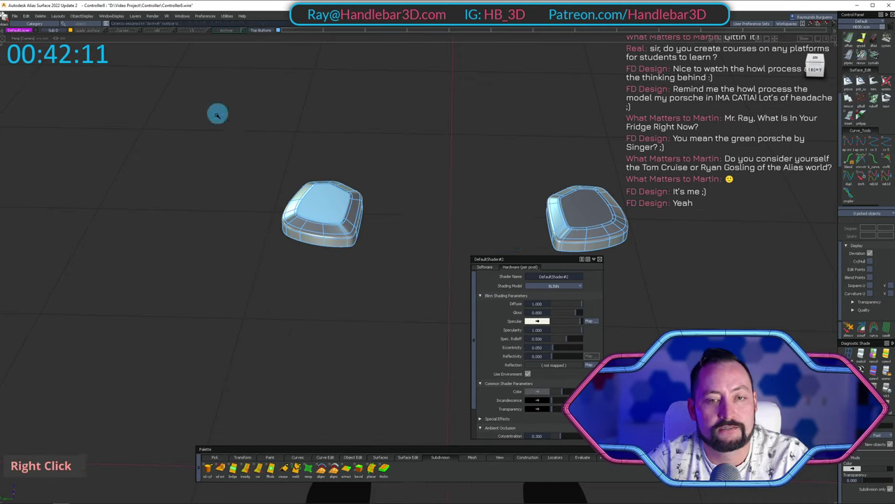
left_click_drag(213, 40, 213, 29, "ctrl+shift")
Show the components layer and place it directly after the Sub D layer.
left_click(209, 30)
left_click_drag(401, 106, 279, 73, "alt+shift")
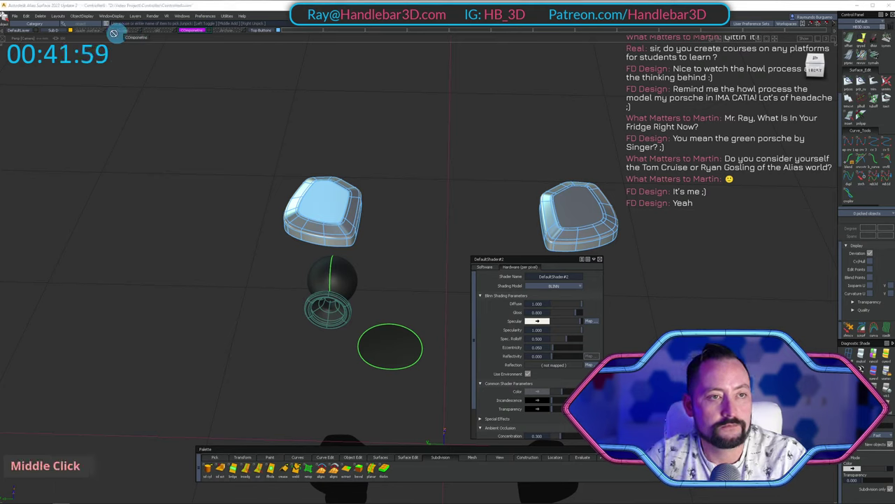
middle_click_drag(77, 31, 77, 30)
Select the thumbstick's subdivision object and isolate it from the rest of the model.
right_click_drag(329, 295, 402, 288, "alt+shift")
left_click_drag(402, 288, 443, 284, "alt+shift")
left_click(374, 300, "shift")
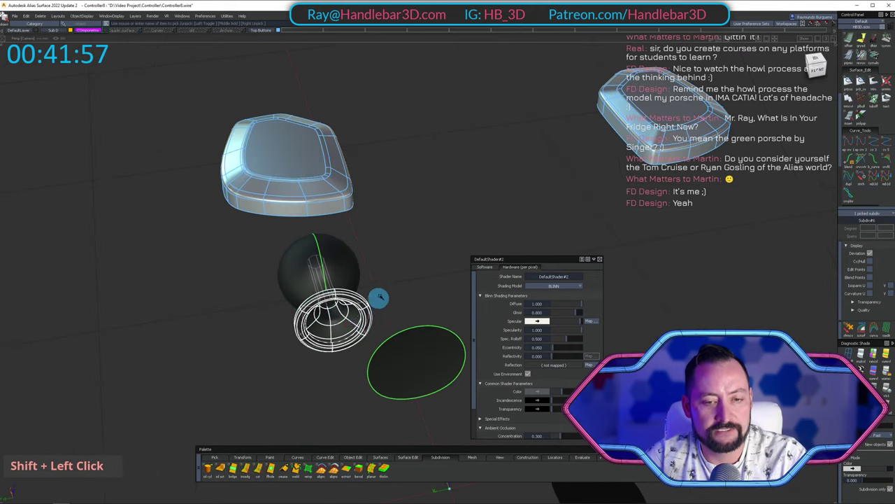
double_click(374, 304, "ctrl+shift")
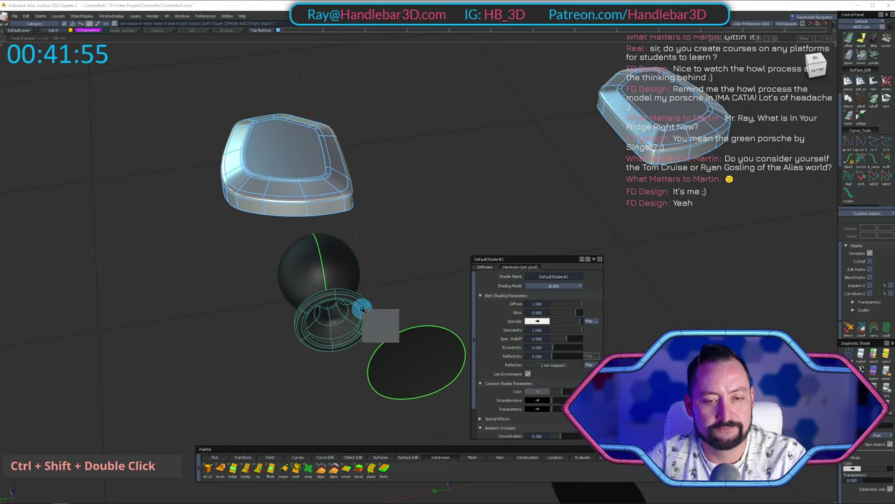
left_click(403, 299)
left_click_drag(355, 316, 513, 273, "alt+shift")
right_click(513, 274, "alt+shift")
middle_click_drag(356, 237, 388, 207, "alt+shift")
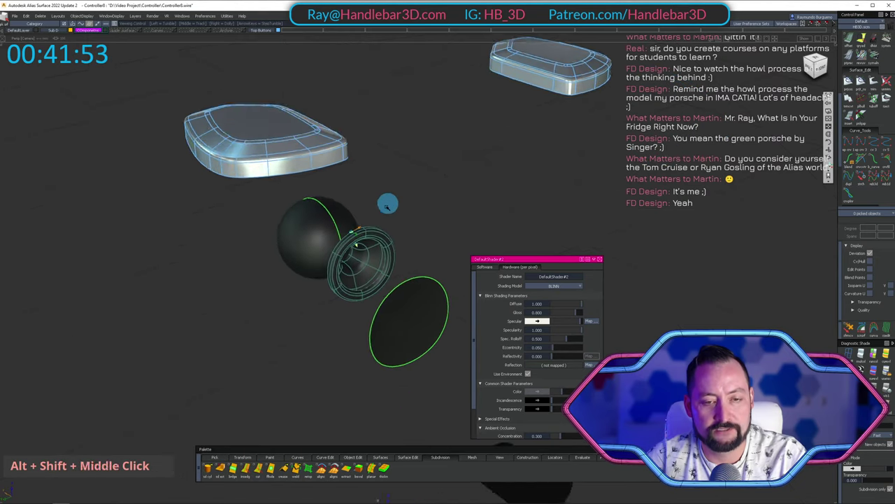
left_click_drag(388, 204, 504, 133, "alt+shift")
left_click(394, 254, "ctrl+shift")
key("shift+h")
left_click(384, 238, "ctrl+shift")
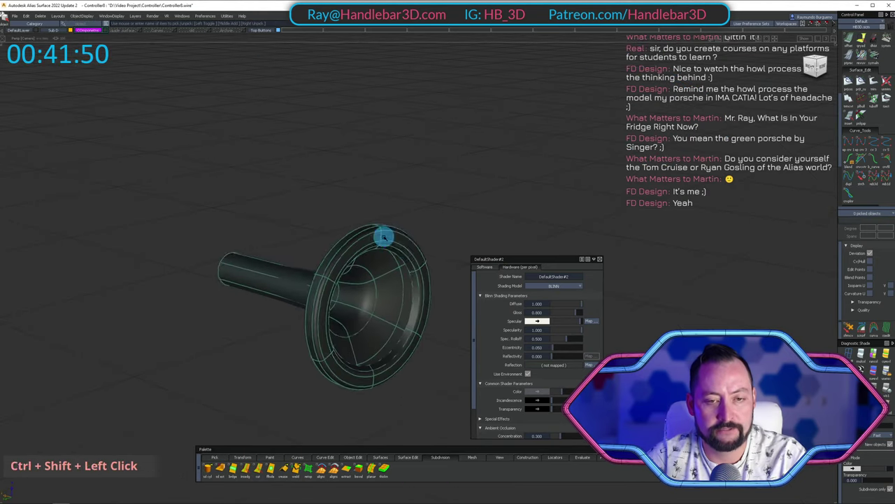
Examine the isolated thumbstick's cap, rim and stem.
left_click_drag(384, 237, 434, 175, "alt+shift")
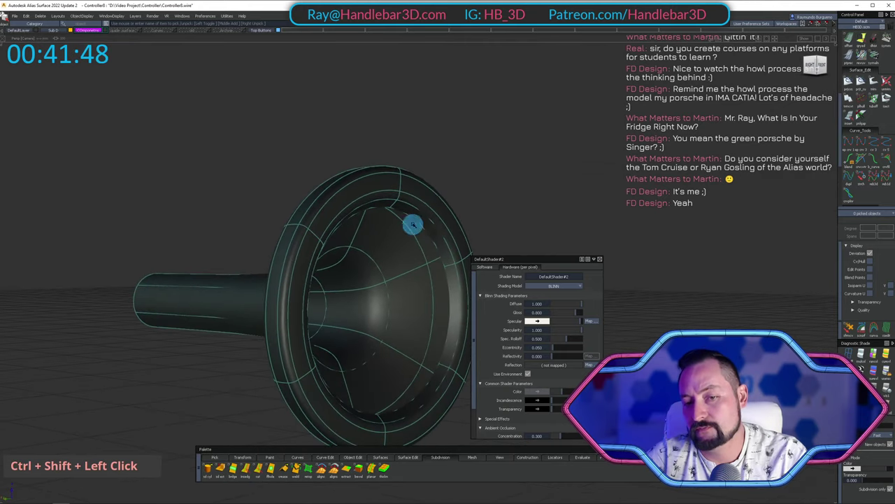
left_click_drag(413, 224, 432, 225, "alt+shift")
middle_click_drag(432, 226, 413, 186, "alt+shift")
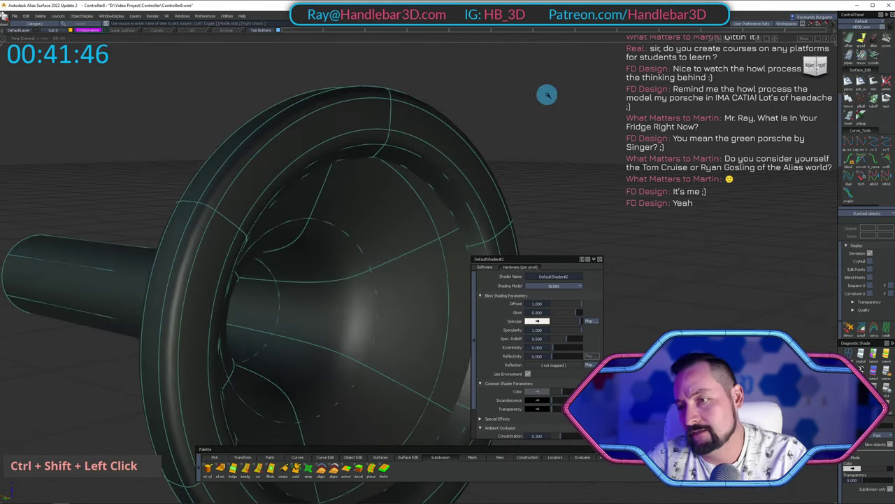
left_click_drag(433, 199, 484, 182, "alt+shift")
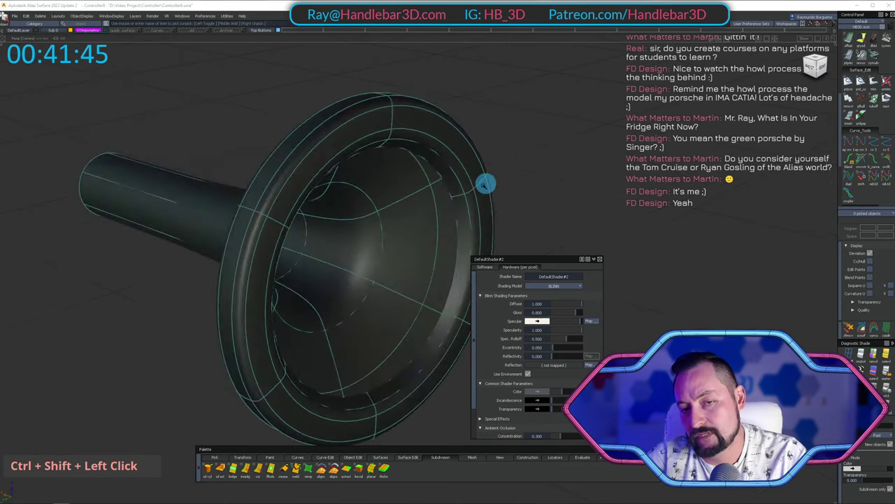
left_click(456, 191, "ctrl+shift")
right_click_drag(607, 183, 606, 179, "ctrl+shift")
left_click_drag(604, 182, 600, 124, "ctrl+shift")
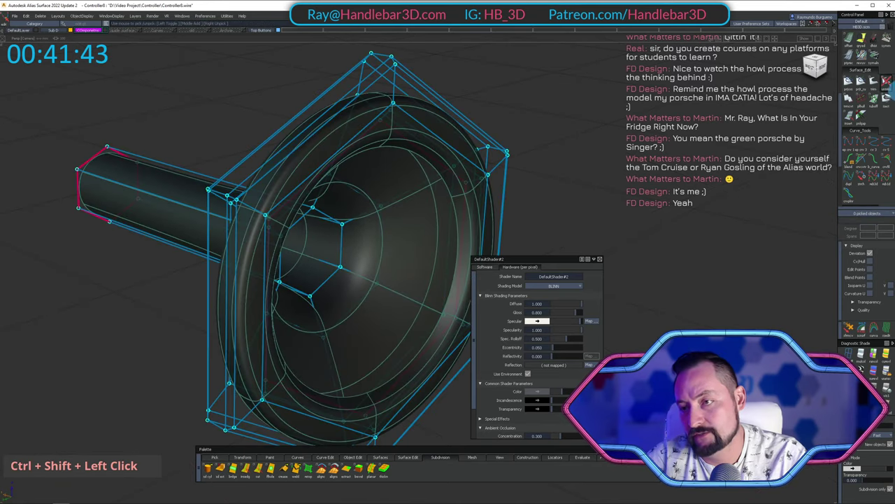
Examine the thumbstick with its control cage from several sides and bring back the hidden objects.
scroll(879, 124, "down", 5)
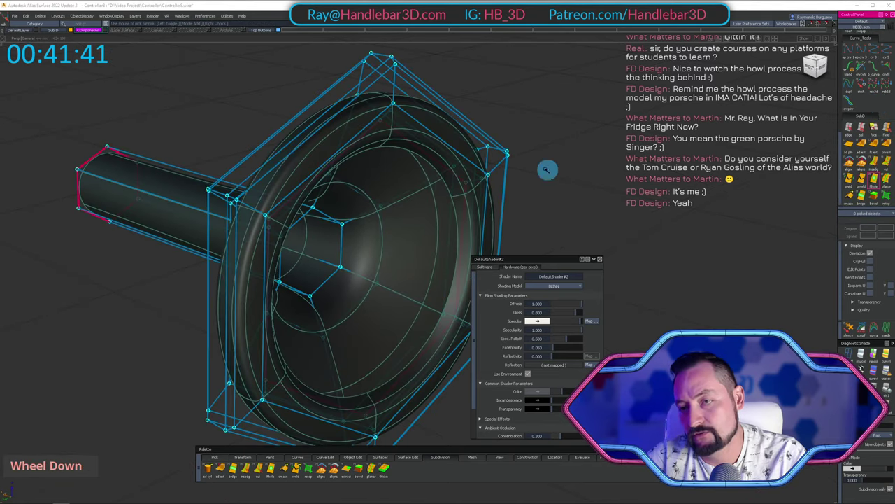
left_click(455, 168)
left_click_drag(458, 168, 367, 170, "alt+shift")
left_click_drag(367, 170, 457, 145, "ctrl+shift")
right_click_drag(450, 144, 454, 140, "alt+shift")
left_click_drag(453, 140, 543, 112, "alt+shift")
right_click_drag(544, 112, 686, 114, "alt+shift")
left_click_drag(686, 116, 408, 136, "alt+shift")
scroll(423, 168, "down", 2)
scroll(419, 147, "up", 3)
key("shift+u")
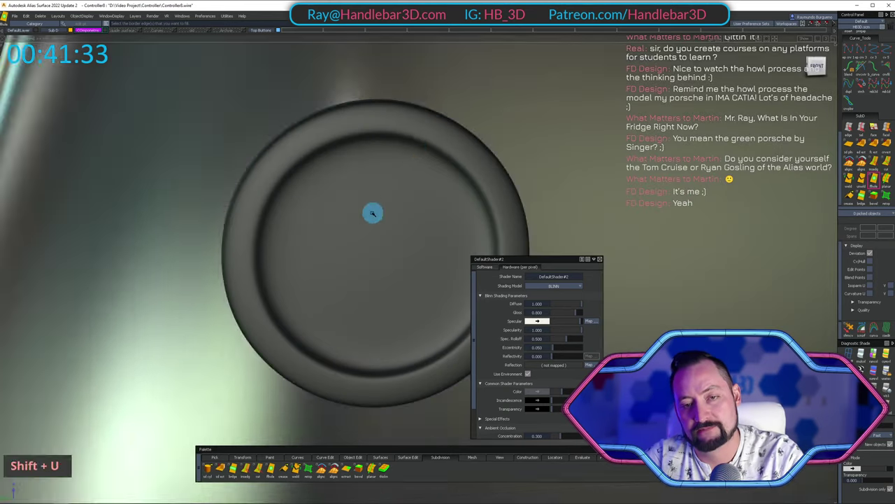
Clear the thumbstick's selection and hide the components layer.
scroll(372, 211, "down", 3)
left_click_drag(298, 176, 514, 199, "alt+shift")
right_click_drag(514, 200, 404, 183, "alt+shift")
left_click_drag(404, 183, 399, 117, "ctrl+shift")
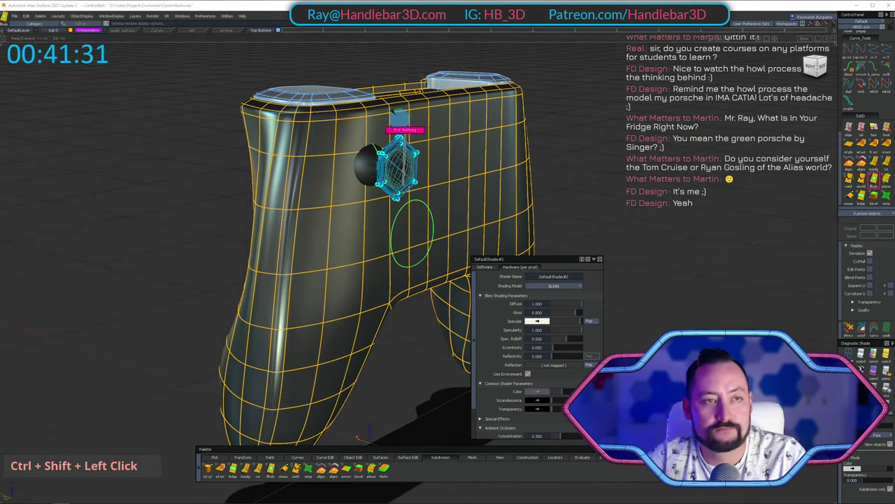
left_click(105, 31)
Switch to the orthographic top view and frame both top buttons in the controller body.
left_click_drag(419, 120, 470, 158, "alt+shift")
mouse_move(470, 158)
middle_mouse_down("alt+shift")
mouse_move(466, 145)
mouse_move(483, 159)
middle_mouse_up("alt+shift")
right_click_drag(483, 158, 560, 151, "alt+shift")
left_click_drag(560, 151, 473, 177, "alt+shift")
middle_click_drag(474, 176, 506, 214, "alt+shift")
right_click_drag(505, 214, 459, 204, "alt+shift")
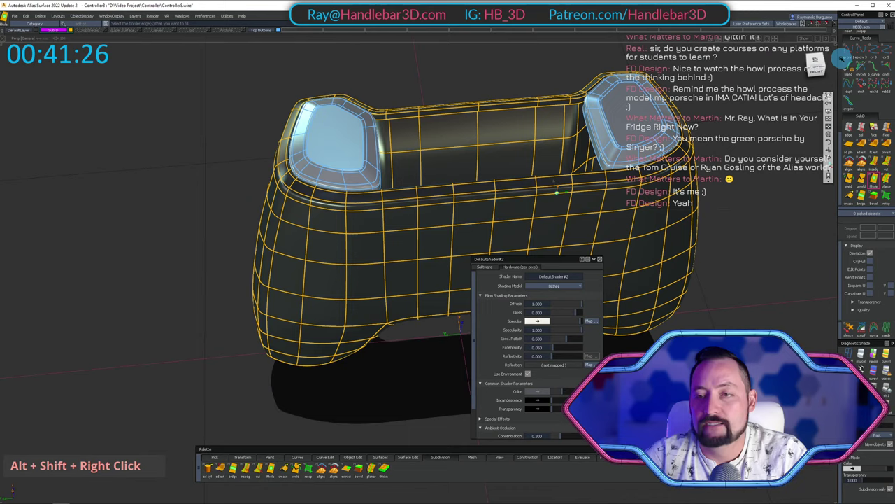
left_click(815, 58)
middle_click_drag(528, 126, 506, 174, "alt+shift")
left_click_drag(487, 197, 501, 155, "ctrl+shift")
right_click_drag(504, 152, 532, 154, "alt+shift")
middle_click_drag(533, 154, 553, 178, "alt+shift")
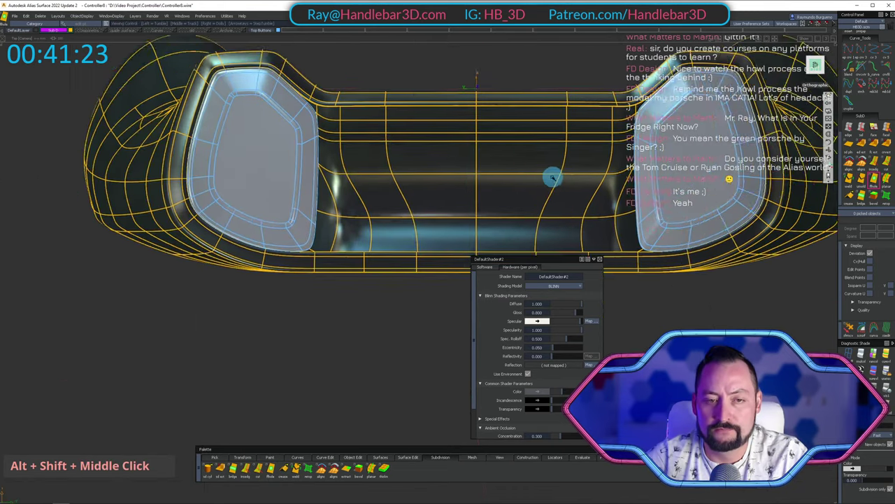
right_click_drag(552, 177, 472, 188, "alt+shift")
middle_click_drag(471, 188, 337, 268, "alt+shift")
middle_click_drag(353, 164, 307, 186, "alt+shift")
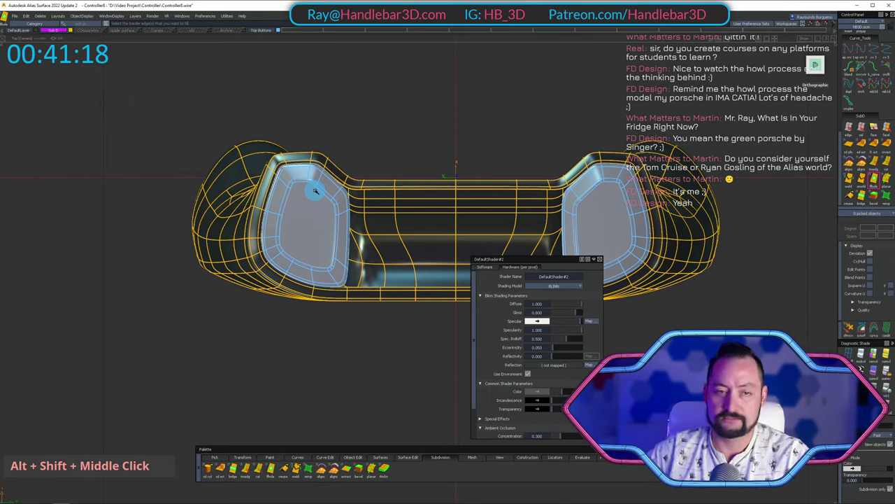
Draw a straight curve diagonally across the left top button, extending past the button on both sides.
left_click_drag(247, 202, 234, 156, "ctrl+shift")
key("c")
left_click(160, 188)
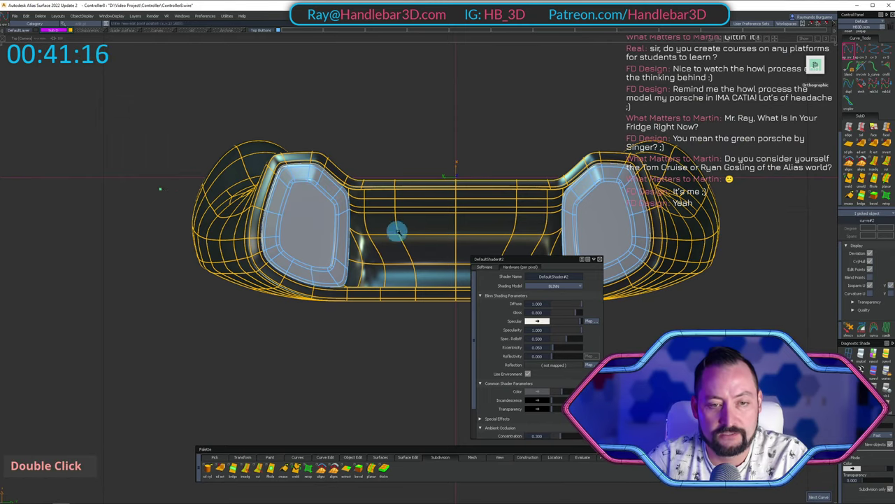
double_click(395, 265, "ctrl+shift")
left_click(425, 263, "ctrl+shift")
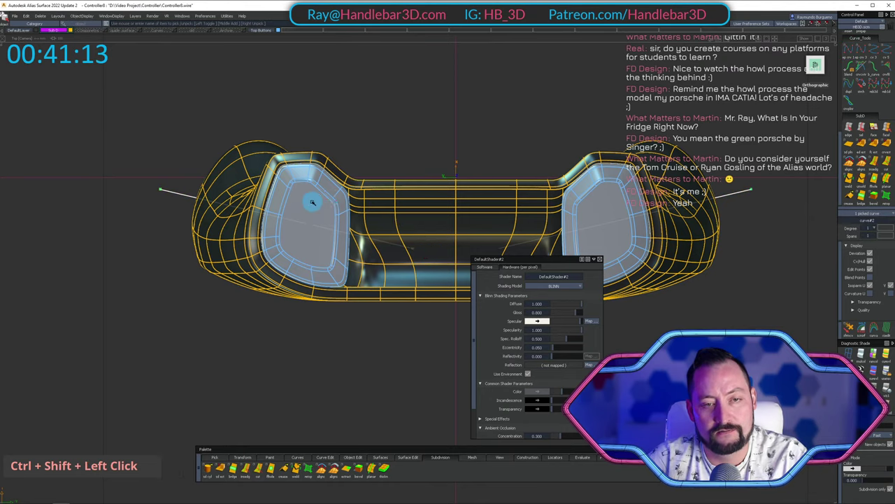
left_click_drag(312, 202, 287, 115, "ctrl+shift")
Isolate only the two buttons of the Top Buttons layer and clear the selection.
right_click_drag(269, 30, 265, 49)
key("shift+h")
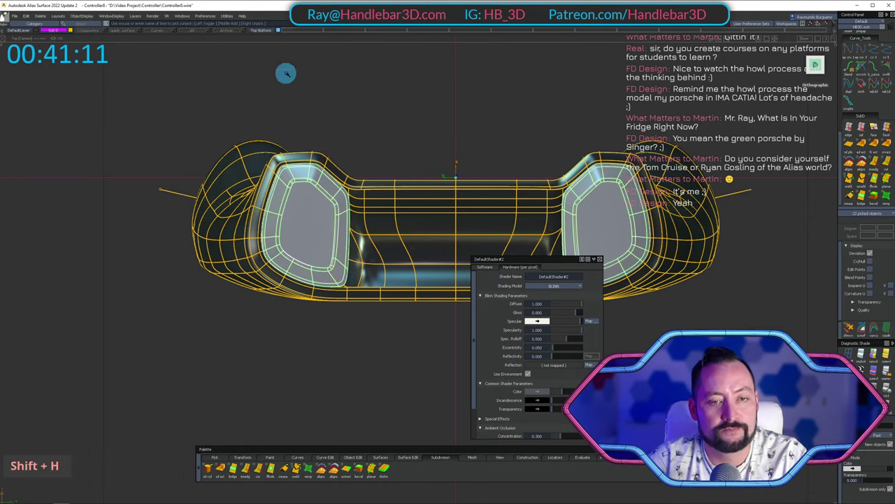
left_click_drag(319, 149, 379, 93, "ctrl+shift")
key("ctrl+g")
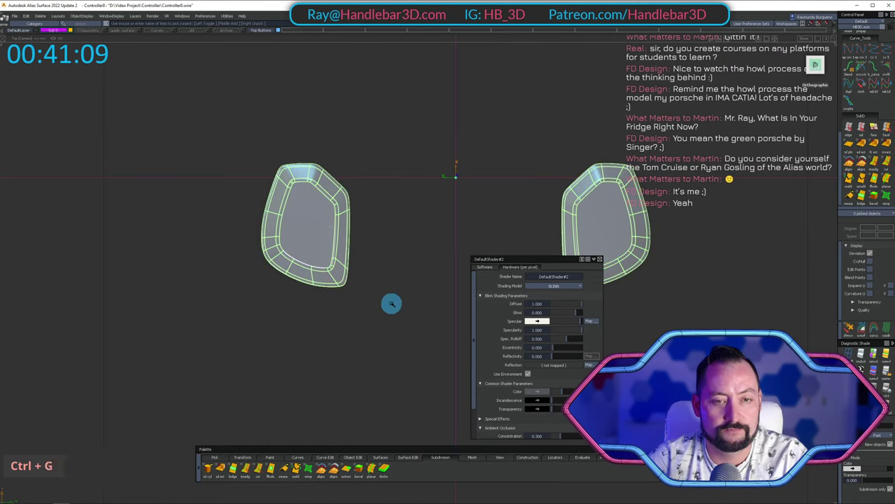
left_click_drag(388, 353, 411, 238, "ctrl+shift")
double_click(298, 226, "ctrl+shift")
left_click_drag(310, 236, 336, 116, "ctrl+shift")
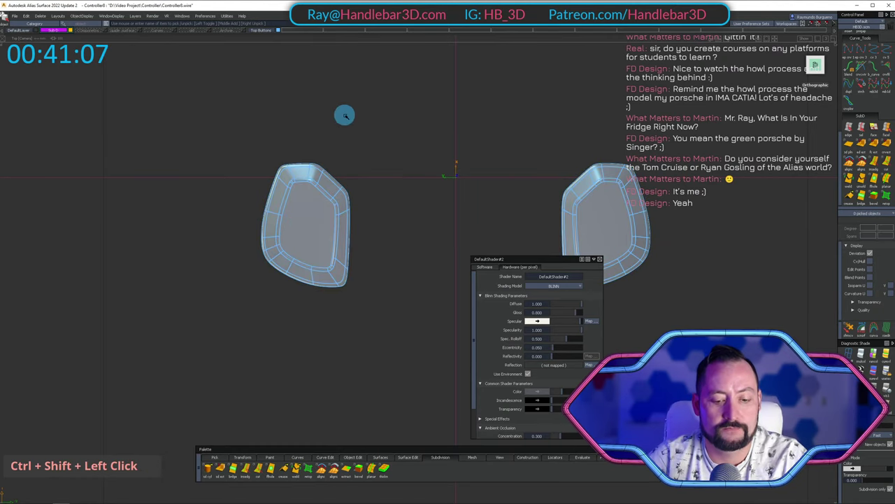
Isolate the new curve together with the top buttons and assign it to the Top Buttons layer.
key("shift+u")
left_click(321, 220)
left_click_drag(247, 165, 286, 213, "ctrl+shift")
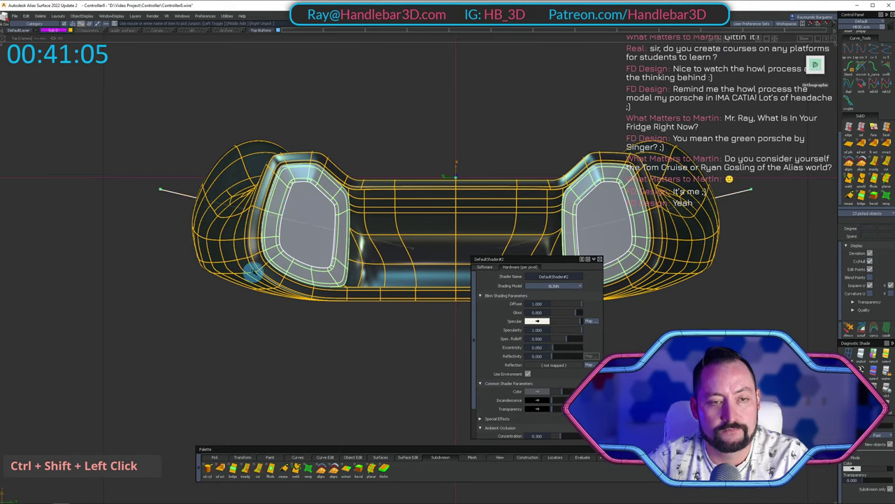
key("shift+h")
right_click_drag(265, 30, 268, 38)
Move the whole curve slightly down across the left top button and deselect it.
left_click_drag(394, 165, 432, 233, "ctrl+shift")
left_click_drag(383, 196, 409, 271, "ctrl+shift")
middle_click_drag(427, 230, 396, 295, "ctrl+shift")
left_click_drag(428, 194, 434, 210)
left_click_drag(308, 266, 271, 319, "ctrl+shift")
left_click_drag(244, 308, 210, 242, "ctrl+shift")
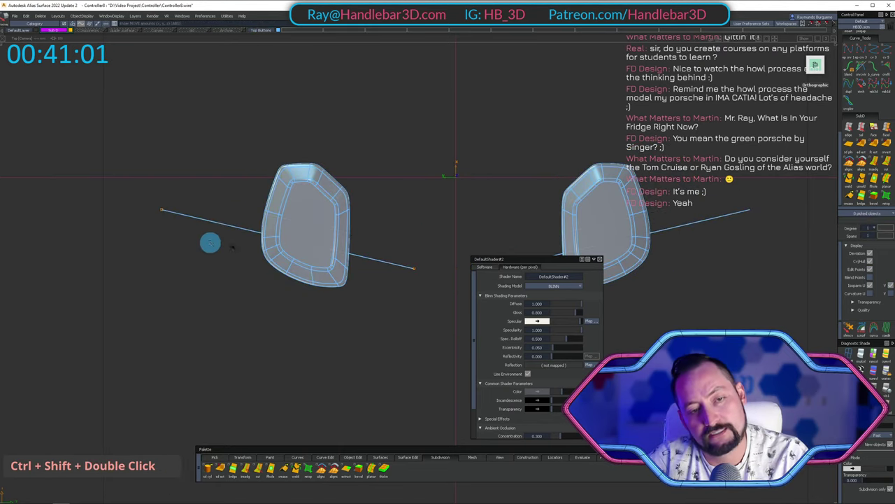
Raise the outer end of the curve slightly to steepen its slope across the button.
left_click_drag(125, 180, 188, 257)
middle_click_drag(187, 257, 187, 224, "ctrl+shift")
left_click_drag(187, 217, 188, 207)
Set the curve's degree to 2 and turn on its CV/hull display.
mouse_move(321, 309)
left_mouse_down("ctrl+shift")
mouse_move(350, 235)
mouse_move(365, 219)
left_mouse_up("ctrl+shift")
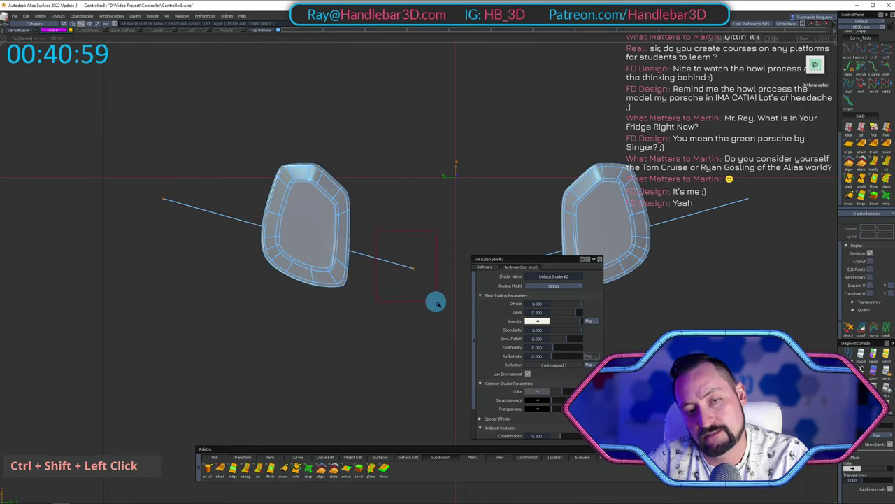
left_click(872, 259)
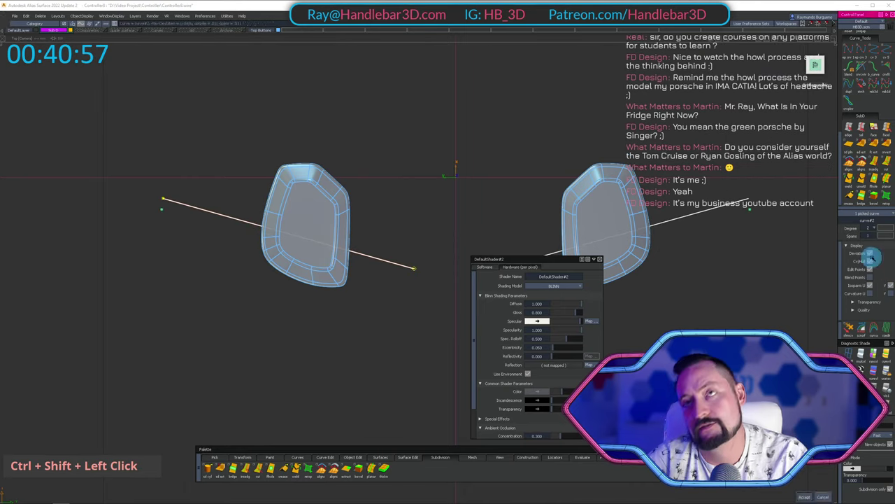
key("space")
Examine the curve across the left top button around both of its ends.
left_click_drag(453, 274, 448, 210, "ctrl+shift")
middle_click_drag(435, 166, 360, 173, "alt+shift")
left_click_drag(360, 172, 330, 92, "ctrl+shift")
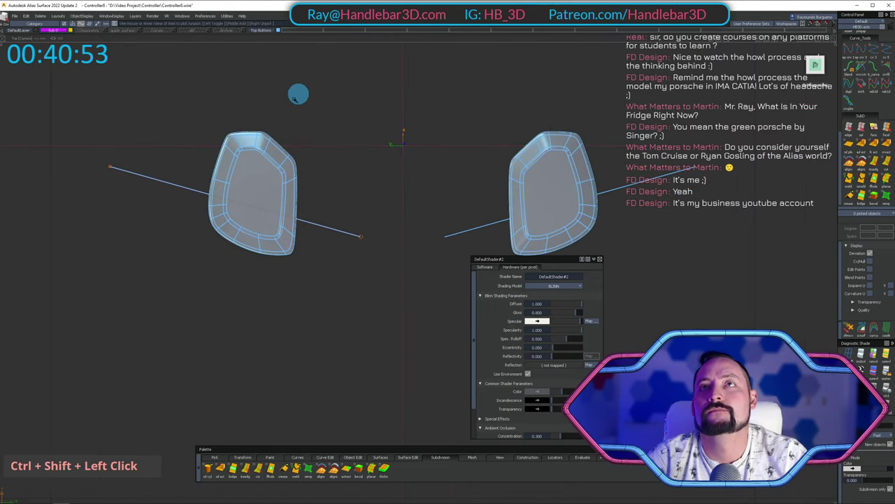
middle_click_drag(295, 128, 334, 121, "alt+shift")
right_click_drag(335, 120, 354, 136, "alt+shift")
middle_click_drag(305, 132, 346, 178, "alt+shift")
left_click(378, 234, "ctrl+shift")
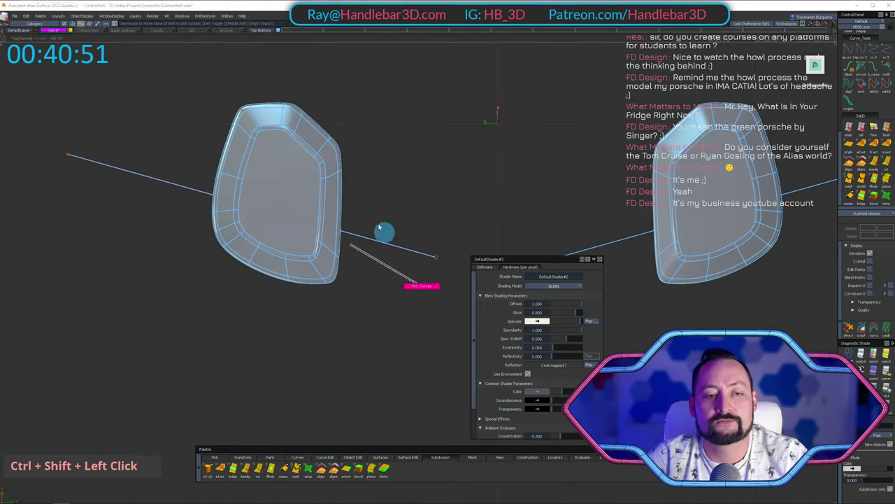
mouse_move(377, 234)
middle_mouse_down("alt+shift")
mouse_move(356, 222)
mouse_move(375, 242)
middle_mouse_up("alt+shift")
left_click(375, 241, "ctrl+shift")
left_click_drag(329, 219, 340, 224, "ctrl+shift")
middle_click_drag(341, 261, 358, 301, "alt+shift")
left_click(161, 162, "ctrl+shift")
middle_click_drag(161, 161, 217, 170, "alt+shift")
left_click_drag(168, 218, 166, 185, "ctrl+shift")
left_click_drag(97, 167, 177, 230)
middle_click_drag(177, 230, 174, 261, "alt+shift")
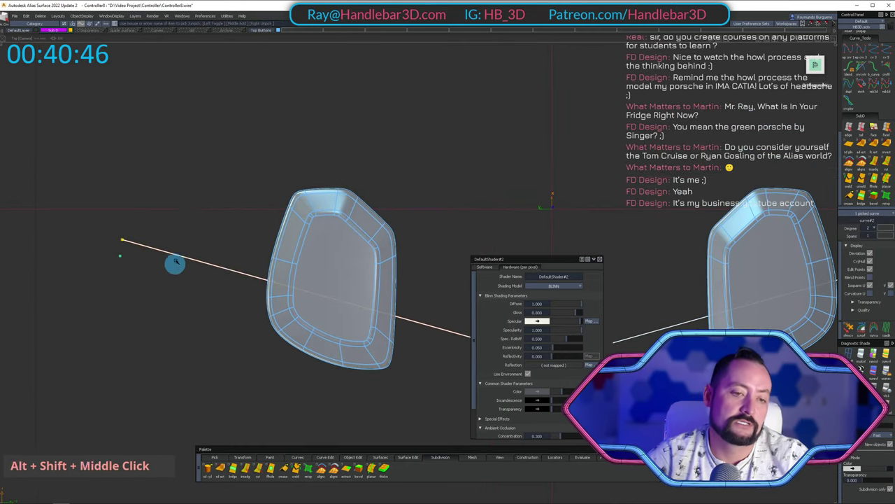
left_click_drag(177, 222, 166, 179, "ctrl+shift")
left_click_drag(78, 182, 169, 210, "ctrl+shift")
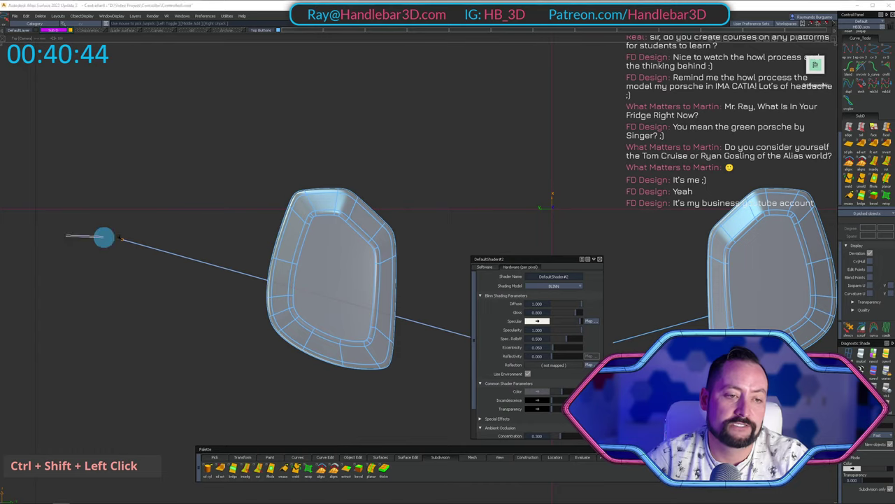
Move the control vertex at the curve's outer end up to the horizontal axis to bend the curve.
left_click_drag(104, 237, 110, 238, "ctrl+shift")
left_click_drag(93, 210, 168, 284)
middle_click_drag(168, 273, 172, 203, "ctrl+shift")
left_click_drag(173, 200, 177, 181)
right_click_drag(185, 166, 200, 181, "alt+shift")
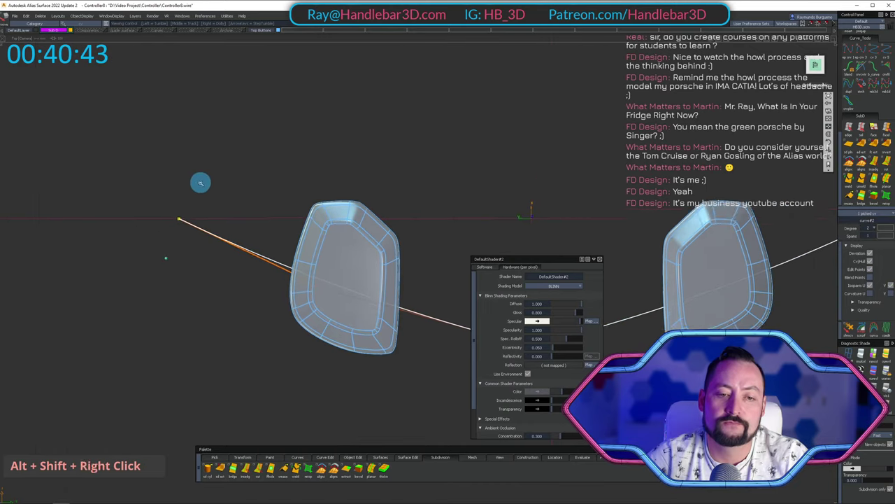
middle_click_drag(201, 182, 248, 250, "alt+shift")
left_click(258, 180, "ctrl+shift")
middle_click_drag(258, 179, 270, 125, "alt+shift")
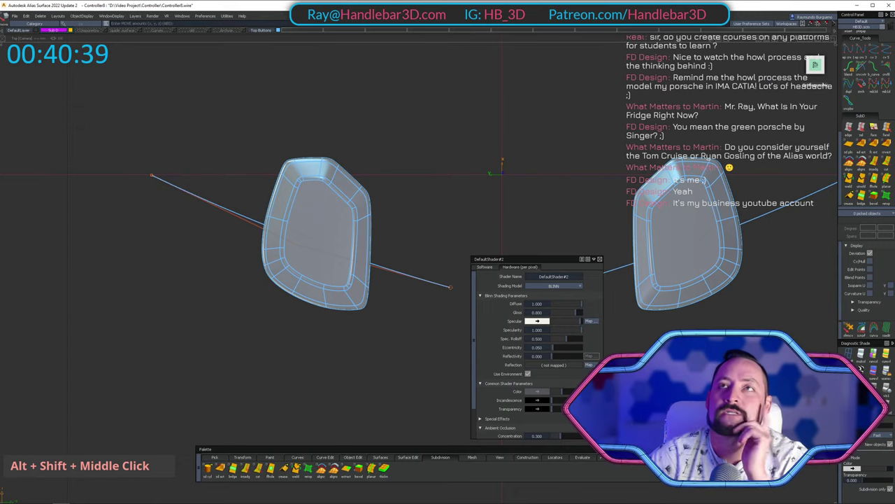
Select the bent curve, shift it slightly down across the left top button and deselect it.
middle_click_drag(166, 143, 192, 140, "alt+shift")
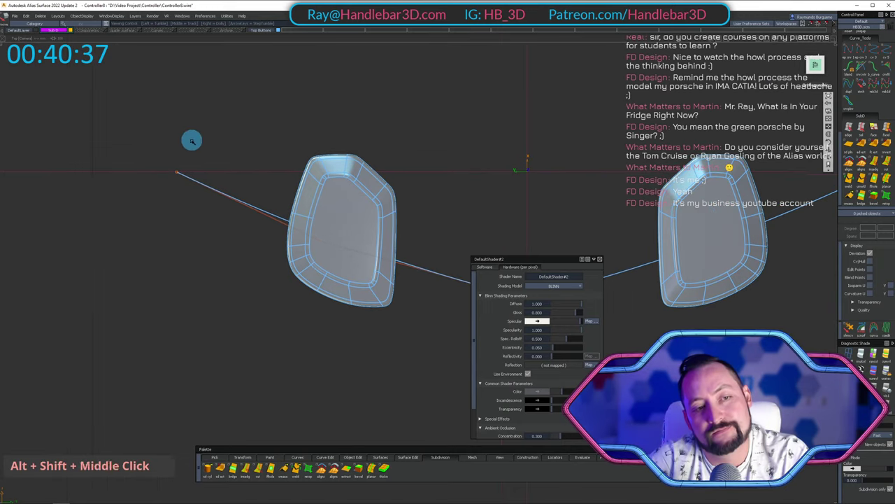
left_click_drag(148, 188, 191, 194, "ctrl+shift")
left_click(201, 186)
middle_click_drag(263, 200, 135, 159, "alt+shift")
left_click(328, 223, "ctrl+shift")
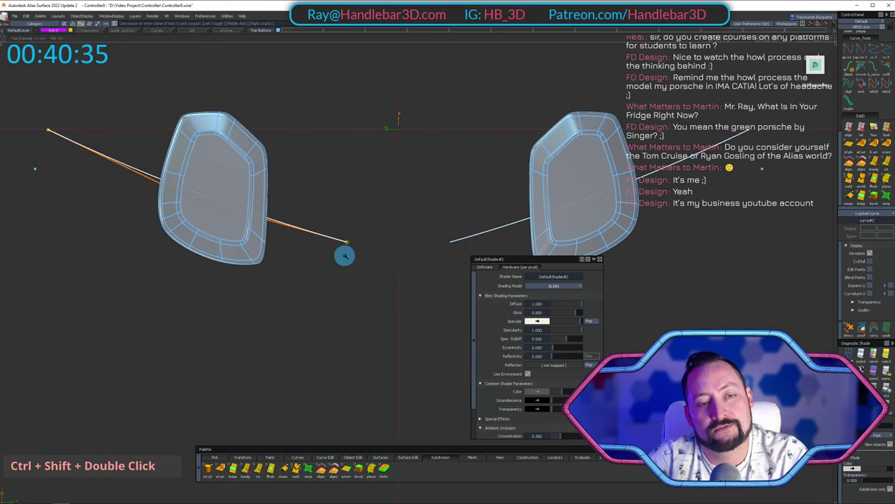
middle_click_drag(344, 255, 347, 281, "alt+shift")
middle_click_drag(340, 320, 343, 270, "ctrl+shift")
right_click_drag(387, 222, 387, 224)
left_click_drag(331, 279, 326, 199, "ctrl+shift")
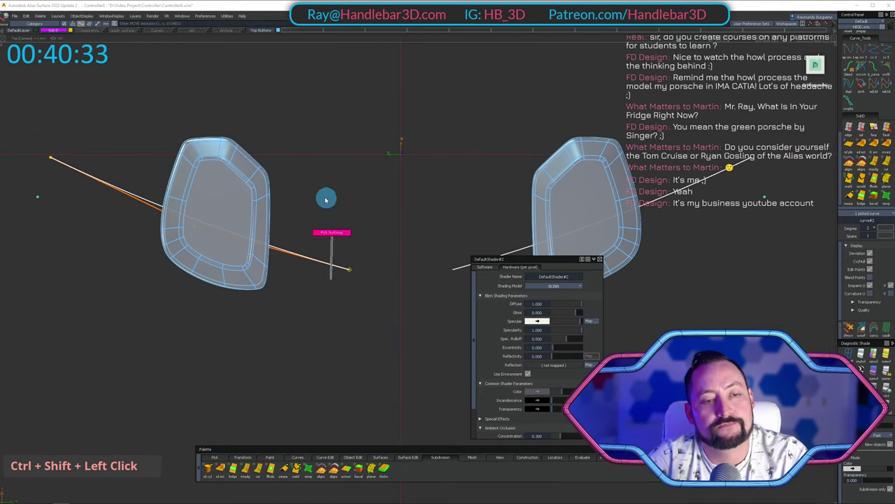
middle_click_drag(326, 203, 348, 174, "alt+shift")
key("p")
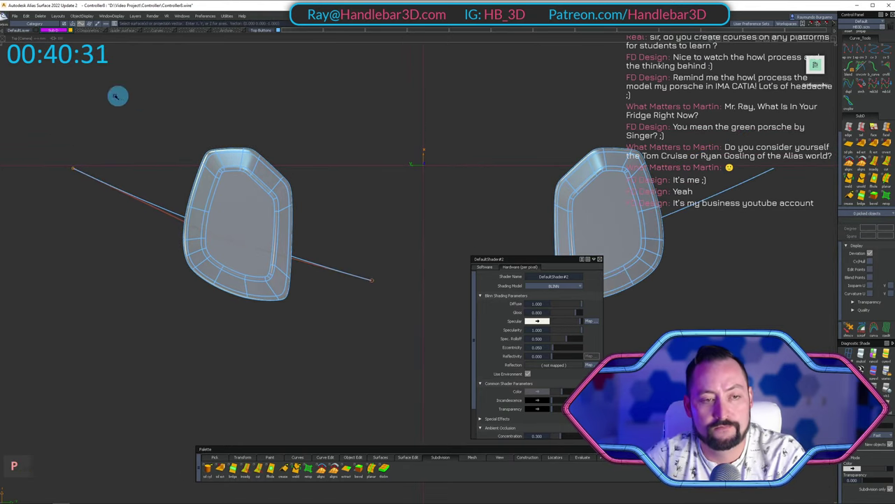
Project the bent curve from the top view onto the top button surfaces and inspect the result in perspective.
key("space")
left_click_drag(344, 346, 348, 176, "ctrl+shift")
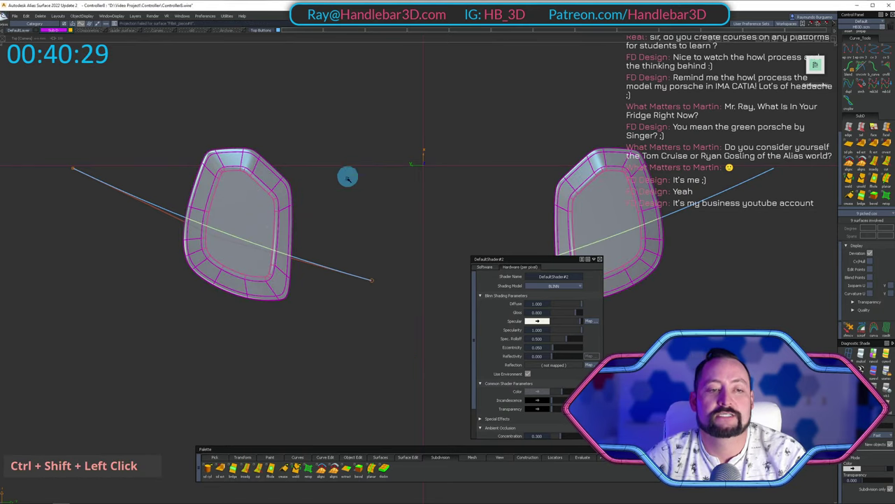
left_click_drag(377, 240, 303, 187, "alt+shift")
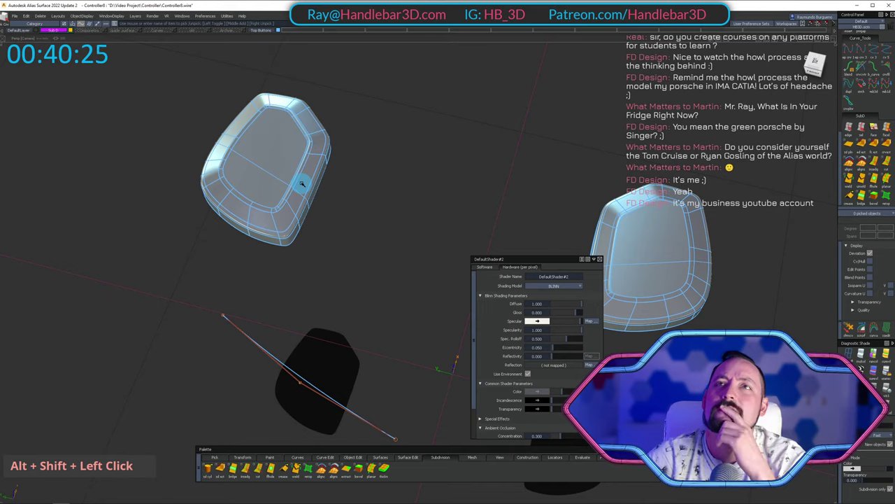
left_click_drag(316, 160, 406, 178, "alt+shift")
Select the bent curve and move it straight up in front view to just below the top buttons, then deselect it.
left_click_drag(282, 304, 320, 356, "ctrl+shift")
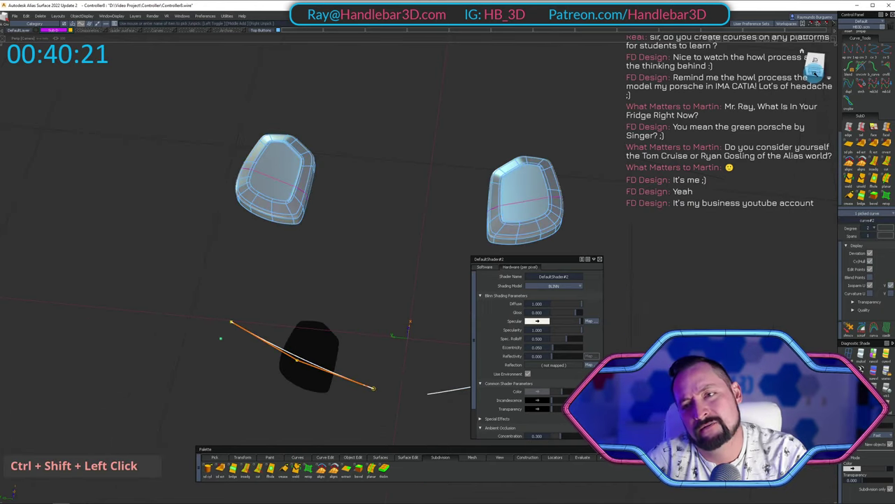
left_click(815, 72)
right_click_drag(420, 189, 342, 228, "alt+shift")
middle_click_drag(342, 228, 365, 193, "alt+shift")
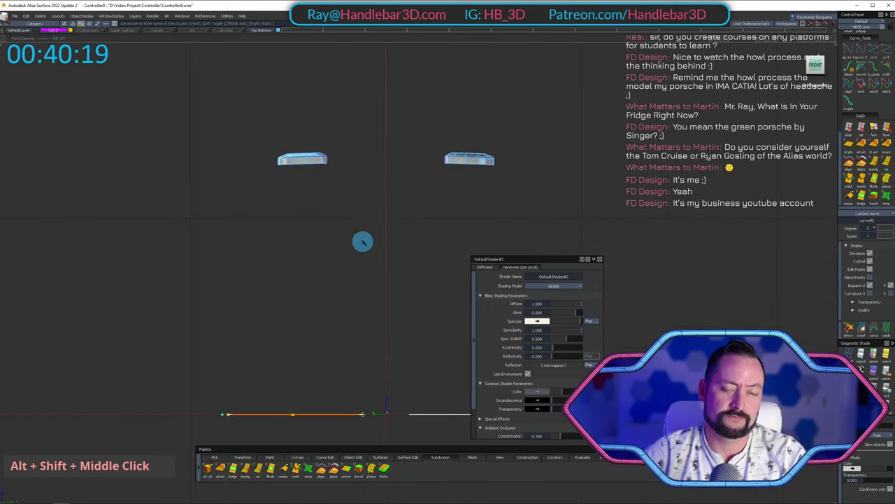
right_click_drag(363, 241, 384, 61)
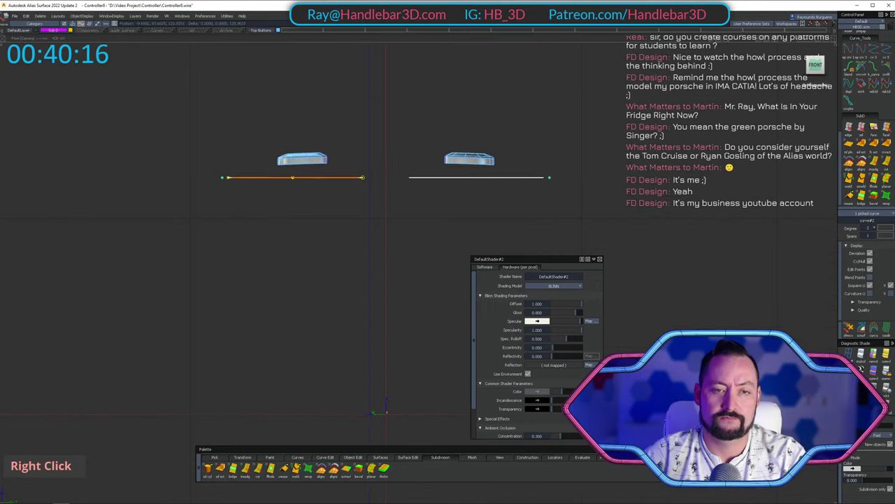
right_click_drag(299, 112, 331, 124, "alt+shift")
middle_click_drag(332, 124, 319, 152, "alt+shift")
left_click_drag(320, 201, 315, 120, "ctrl+shift")
mouse_move(345, 115)
right_mouse_down("alt+shift")
mouse_move(373, 107)
mouse_move(354, 126)
right_mouse_up("alt+shift")
mouse_move(354, 127)
left_mouse_down("alt+shift")
mouse_move(219, 233)
mouse_move(56, 229)
mouse_move(480, 184)
mouse_move(322, 259)
left_mouse_up("alt+shift")
left_click_drag(334, 343, 355, 254, "ctrl+shift")
left_click_drag(444, 289, 445, 292)
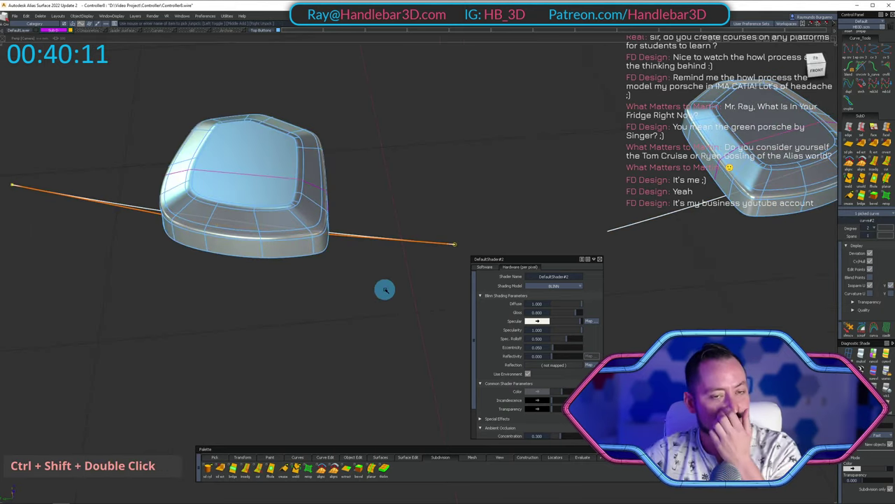
Draw a new curve across the left top button, with its ends snapped to the projected line at the button's lower edge.
right_click_drag(191, 180, 301, 193, "alt+shift")
left_click_drag(301, 192, 137, 296, "alt+shift")
left_click_drag(137, 296, 98, 236, "ctrl+shift")
key("c")
left_click(92, 251, "ctrl+alt")
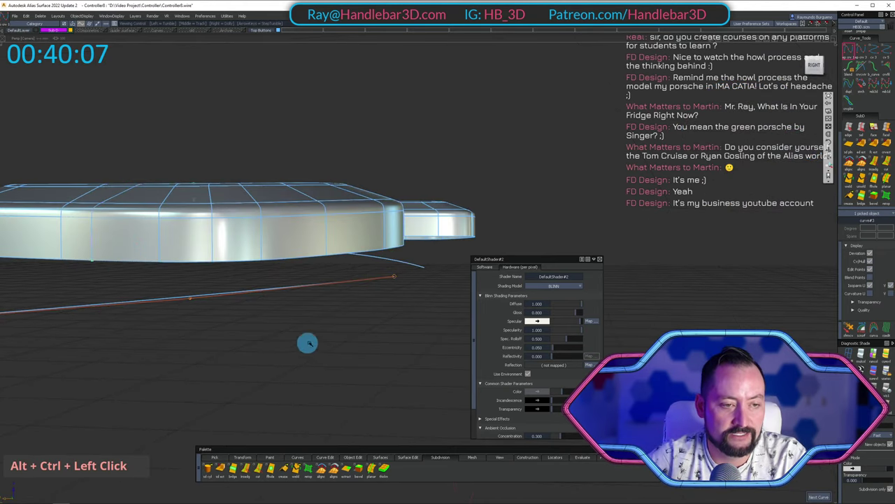
mouse_move(308, 343)
left_mouse_down("alt+shift")
mouse_move(294, 310)
mouse_move(132, 376)
left_mouse_up("alt+shift")
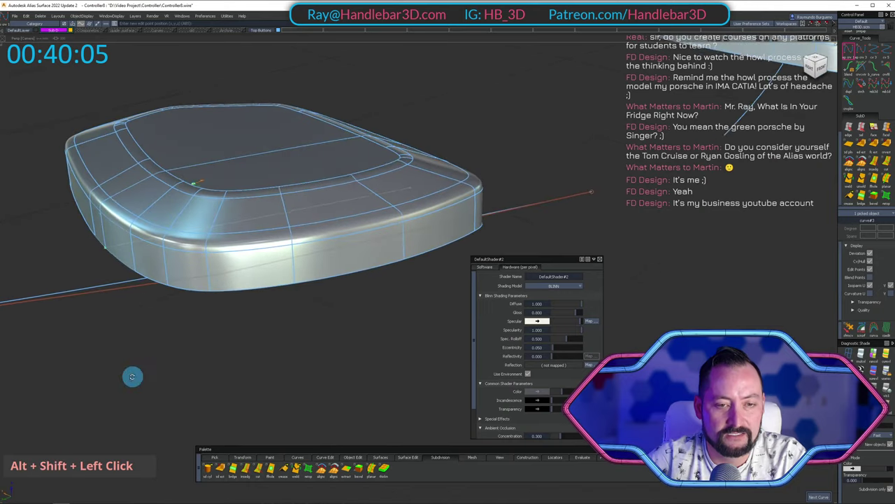
Delete the old bent curve and the projected curves-on-surface on the top buttons.
left_click_drag(284, 362, 307, 293, "ctrl+shift")
left_click_drag(531, 174, 588, 223, "ctrl+shift")
left_click_drag(575, 170, 658, 256)
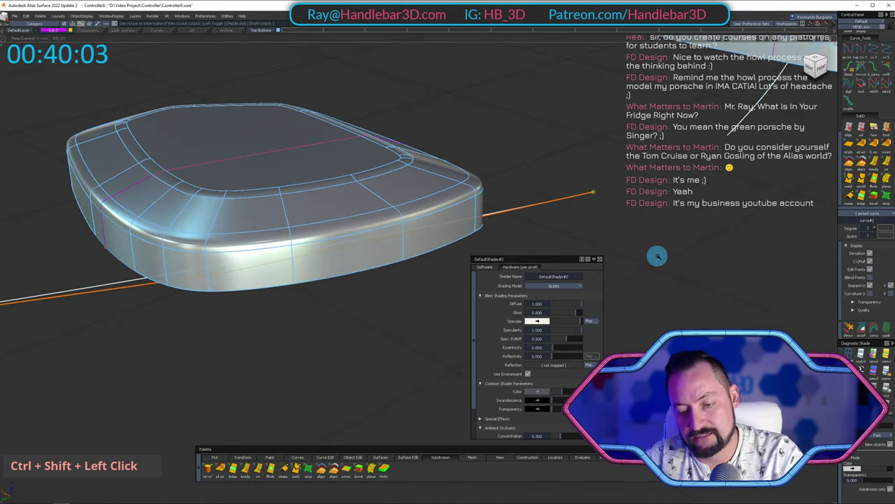
key("Return")
right_click_drag(373, 191, 408, 235, "alt+shift")
left_click_drag(408, 236, 289, 136, "ctrl+shift")
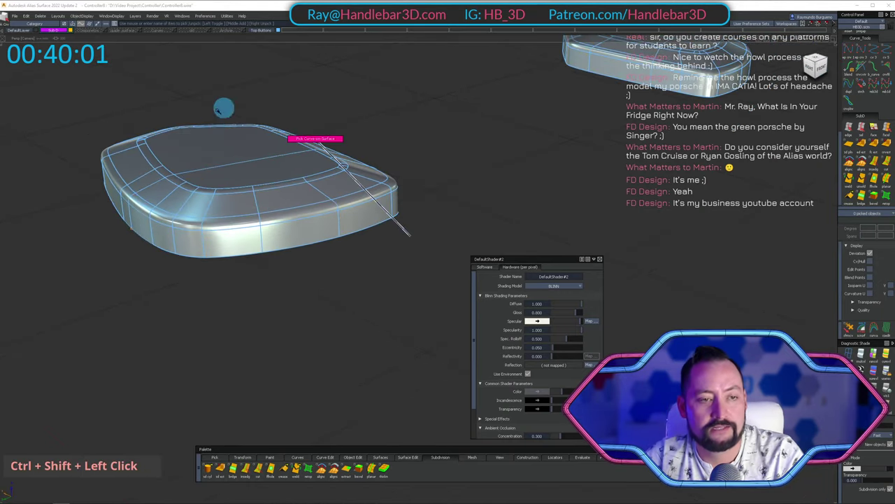
left_click_drag(86, 107, 522, 290)
key("Return")
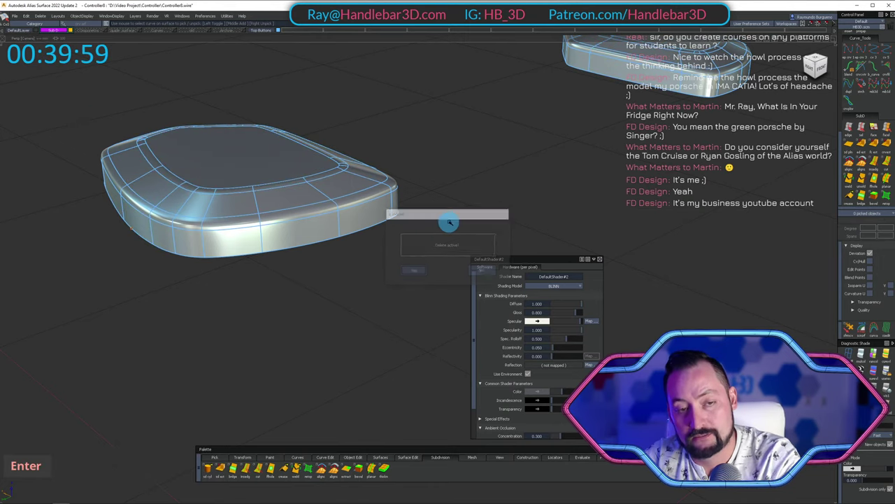
Select the new curve across the left top button in wireframe top view and set its degree to 3.
left_click_drag(483, 152, 436, 242, "alt+shift")
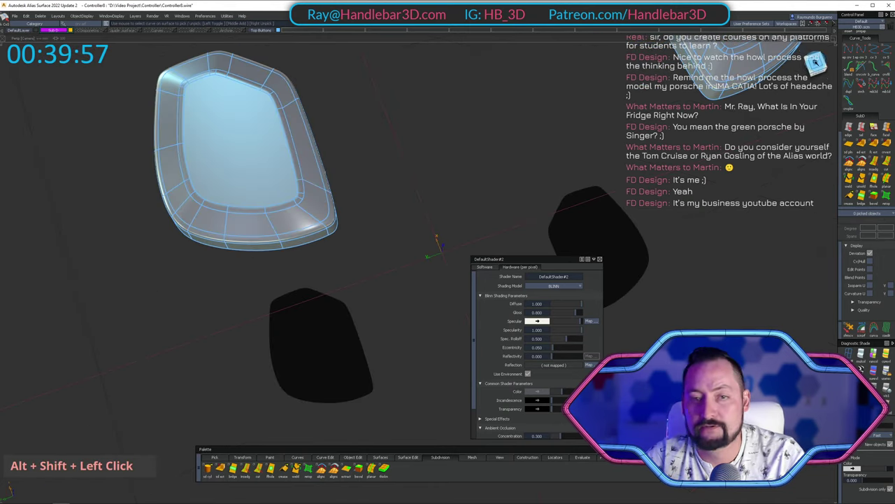
left_click(815, 63, "alt+shift")
key("h")
left_click_drag(236, 164, 234, 177, "ctrl+shift")
left_click(234, 176)
right_click_drag(237, 179, 294, 188, "alt+shift")
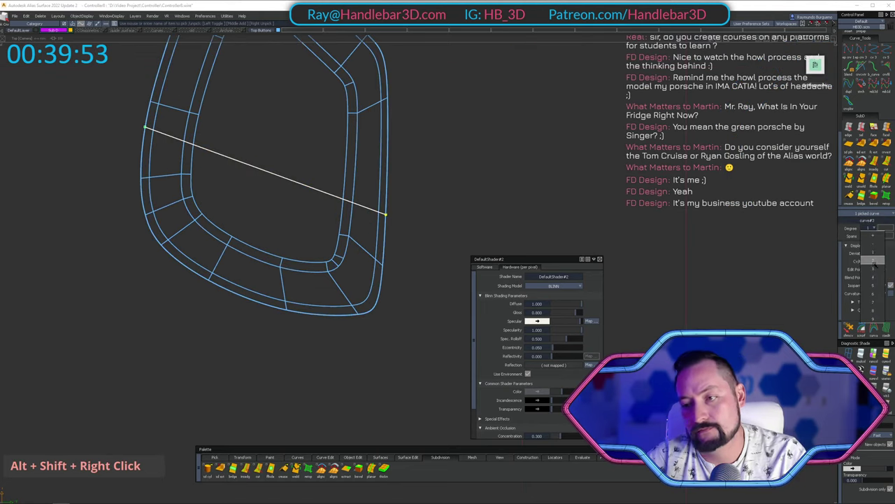
left_click(873, 269)
Move the curve's two middle control vertices slightly in top view to give it a gentle bow.
key("space")
left_click_drag(191, 194, 170, 160, "ctrl+shift")
left_click_drag(213, 138, 321, 207, "shift")
middle_click_drag(443, 212, 447, 162, "ctrl+shift")
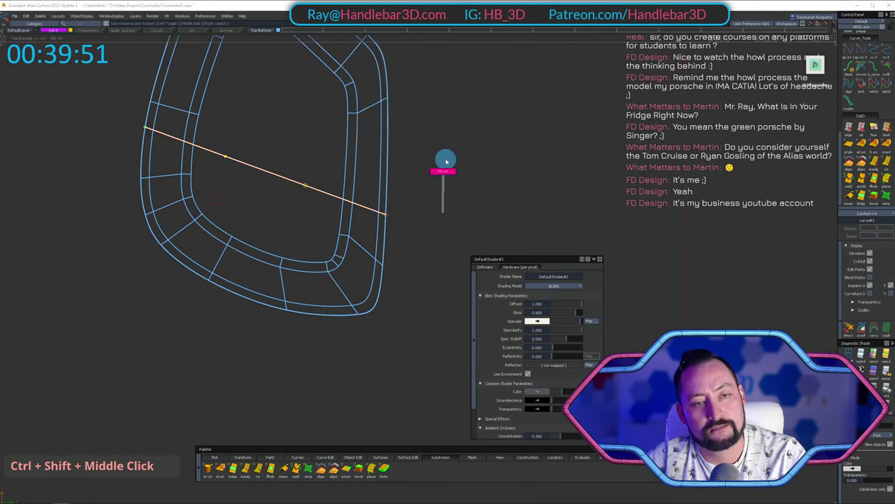
left_click_drag(446, 161, 444, 163)
right_click_drag(441, 165, 372, 213, "alt+shift")
left_click_drag(368, 214, 374, 191, "ctrl+shift")
Duplicate the bowed curve and move one copy straight up above the left top button in front view.
middle_click_drag(323, 176, 348, 182, "alt+shift")
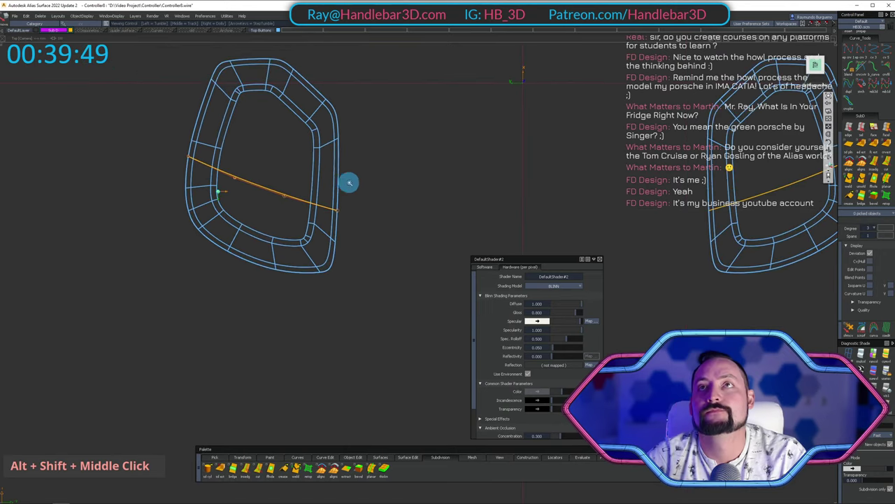
left_click_drag(348, 182, 358, 107, "alt+shift")
mouse_move(260, 161)
left_mouse_down("ctrl+shift")
mouse_move(324, 198)
mouse_move(320, 205)
mouse_move(325, 151)
left_mouse_up("ctrl+shift")
left_click(320, 215)
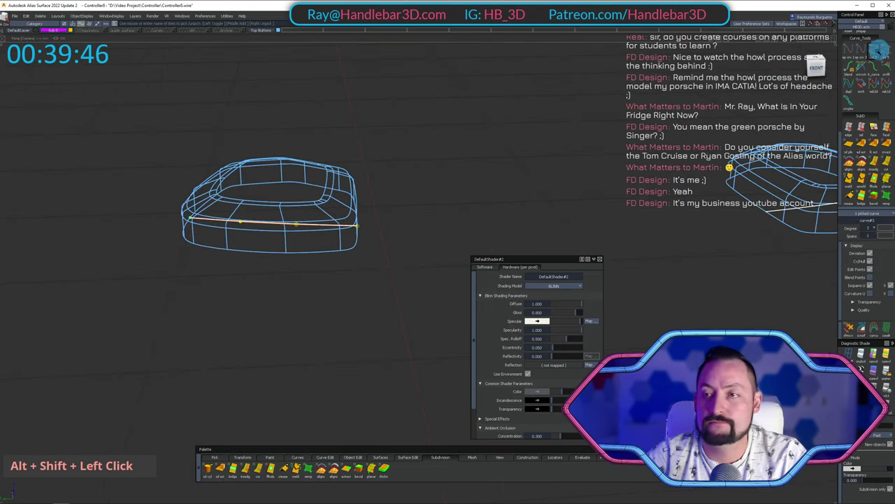
left_click(817, 67, "alt+shift")
right_click_drag(236, 184, 312, 186, "alt+shift")
key("ctrl+c")
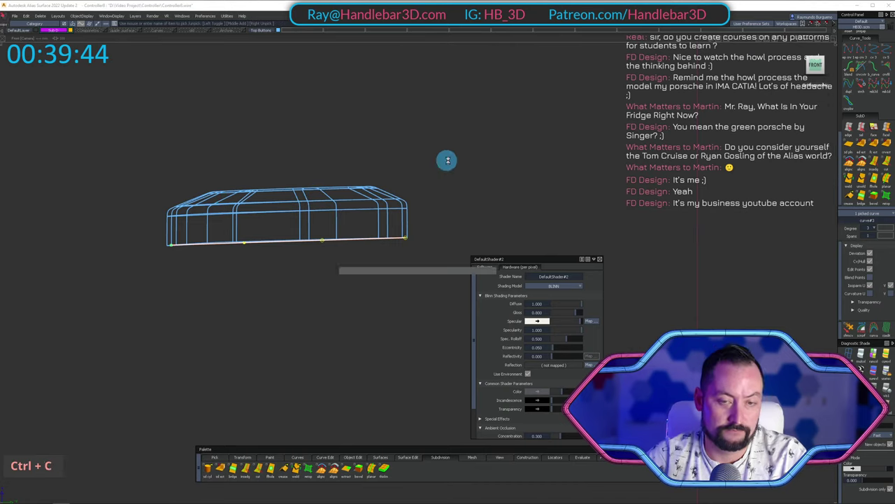
right_click_drag(483, 192, 484, 143, "ctrl+shift")
right_click_drag(484, 143, 491, 60)
Isolate the two bowed curves and create a skin surface between them.
left_click_drag(314, 98, 314, 75, "ctrl+shift")
left_click_drag(237, 66, 365, 263, "ctrl+shift")
key("shift+h")
left_click_drag(333, 325, 334, 353, "ctrl+shift")
key("1")
left_click(300, 158)
left_click(321, 240)
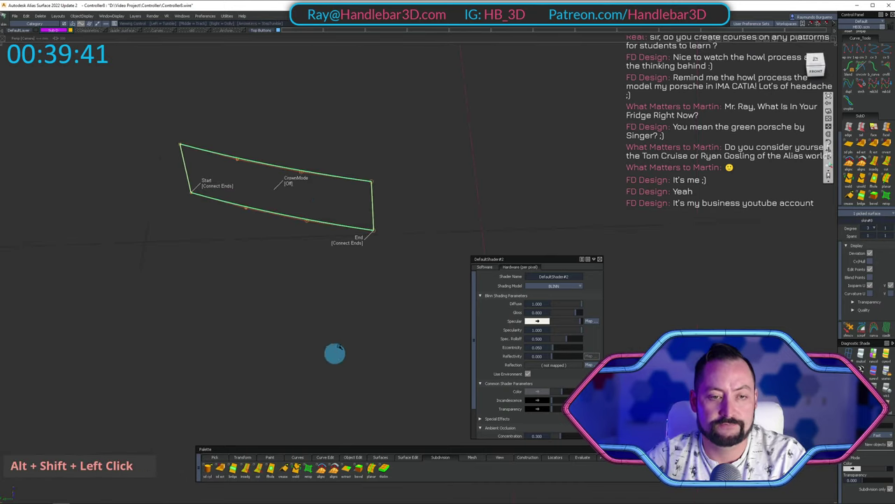
Extend both ends of the skin surface outward past the sides of the left top button.
left_click_drag(350, 295, 404, 210, "ctrl+shift")
key("e")
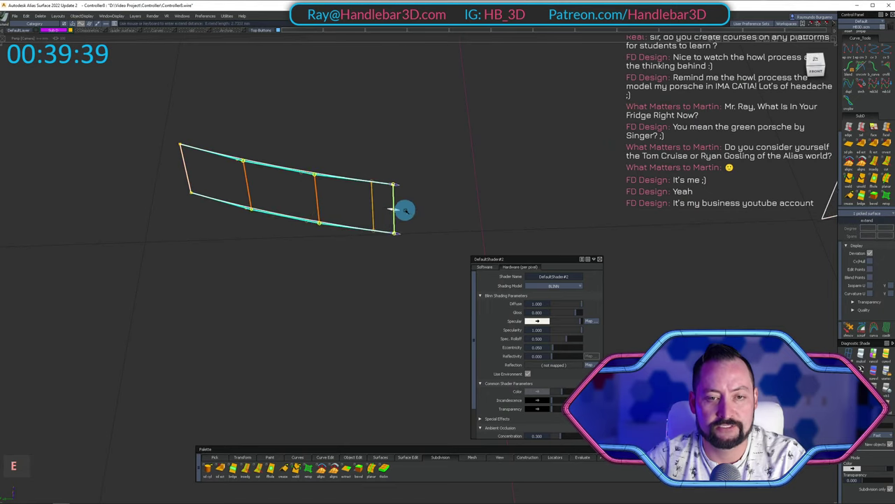
key("space")
Show all hidden geometry in shaded display, then isolate the left top button together with the skin surface.
key("shift+u")
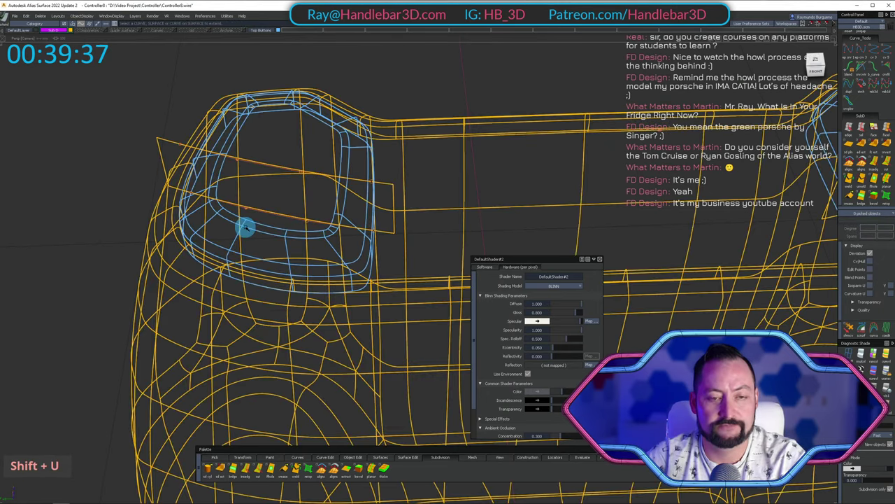
key("h")
left_click_drag(289, 244, 350, 140, "alt+shift")
left_click(294, 176, "ctrl+shift")
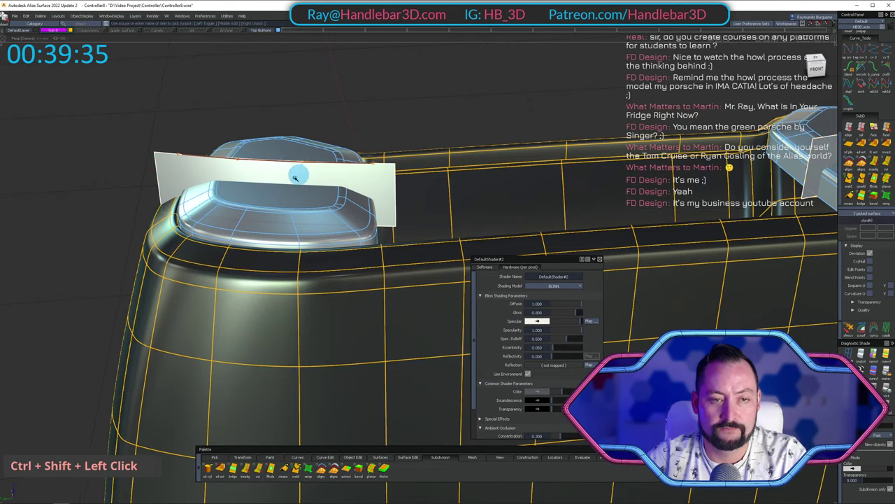
double_click(279, 199)
key("shift+h")
right_click_drag(299, 190, 317, 193, "alt+shift")
left_click_drag(317, 193, 349, 164, "alt+shift")
left_click_drag(350, 164, 425, 168, "ctrl+shift")
right_click_drag(426, 168, 460, 105, "alt+shift")
Select the skin surface crossing the left top button and start an Offset of it with a distance of 0.01.
left_click_drag(459, 105, 435, 164, "ctrl+shift")
left_click(433, 167)
right_click_drag(434, 167, 380, 184, "alt+shift")
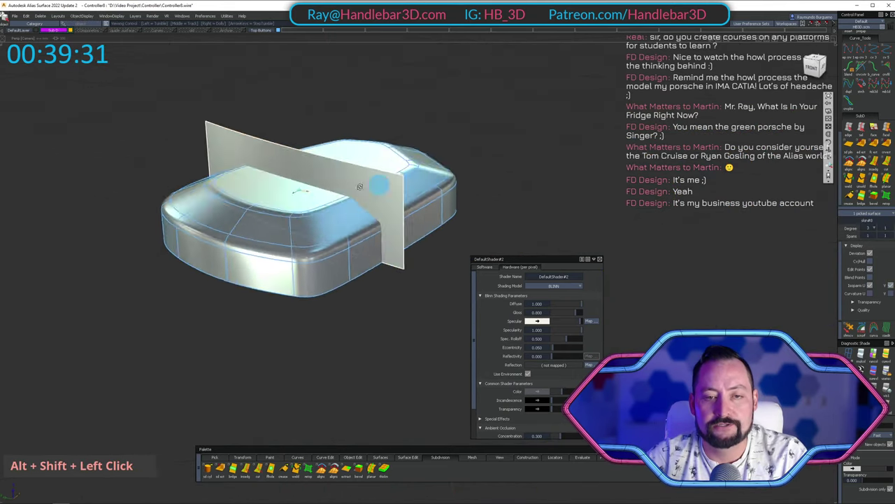
left_click_drag(380, 184, 183, 158, "alt+shift")
middle_click_drag(184, 158, 188, 159, "alt+shift")
left_click_drag(189, 160, 487, 136, "alt+shift")
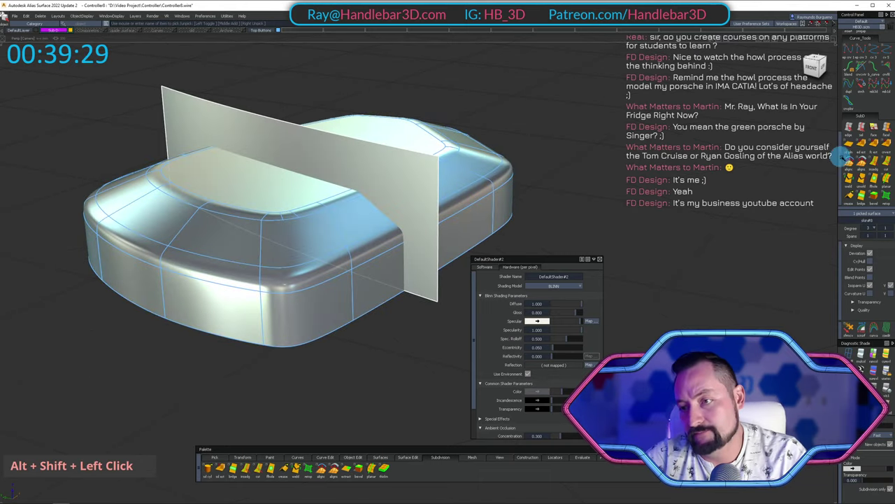
scroll(878, 141, "up", 2)
scroll(878, 142, "down", 2)
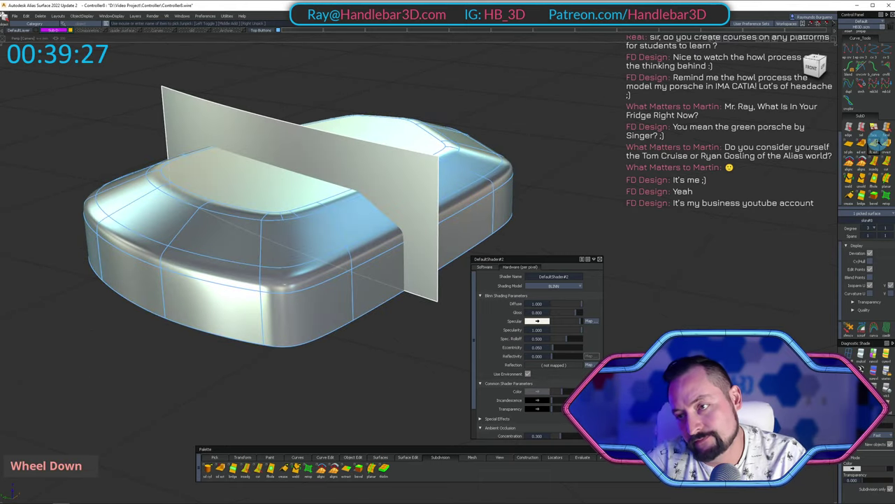
scroll(879, 158, "up", 3)
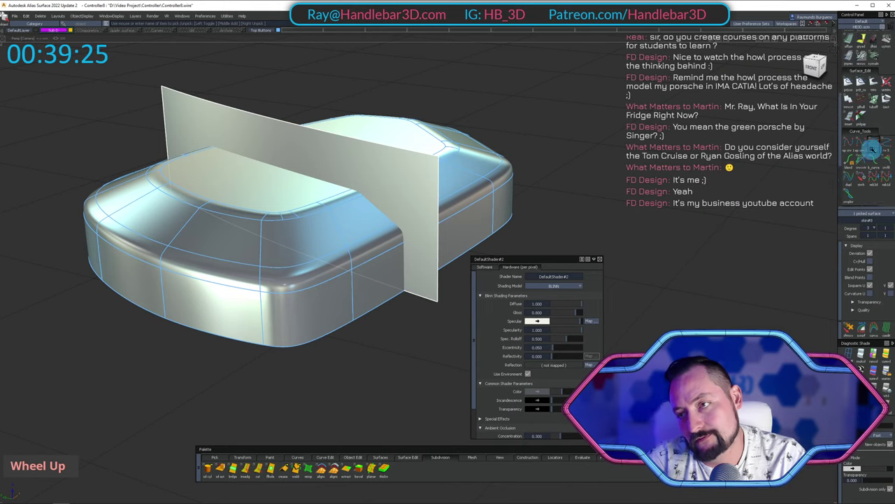
double_click(850, 61)
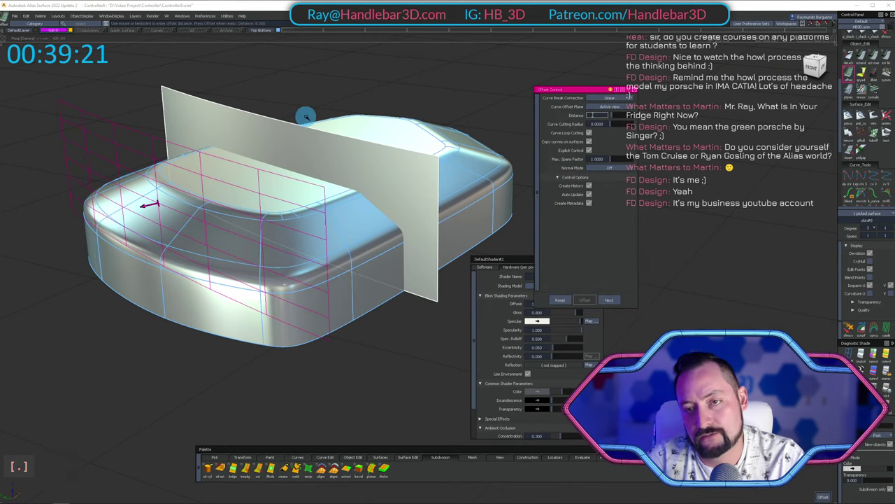
key("Return")
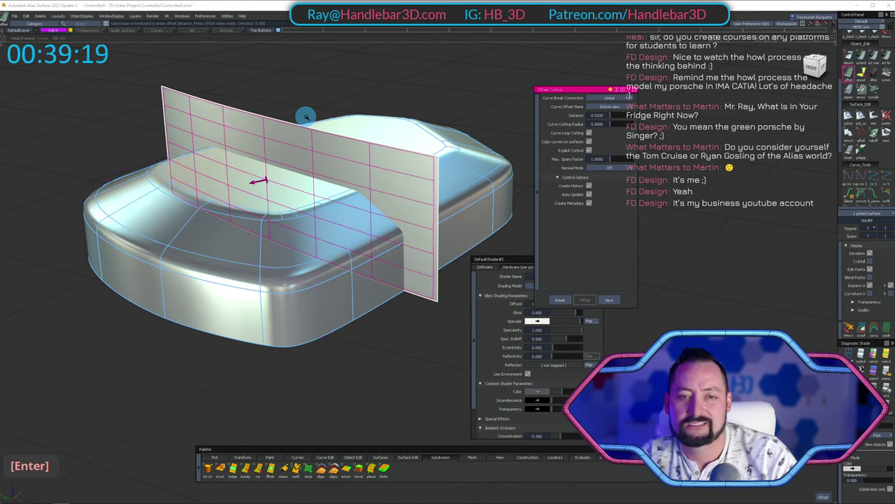
Set the offset distance to 0.1 and check the gap to the original surface up close.
left_click_drag(306, 116, 286, 204, "alt+shift")
right_click_drag(286, 204, 312, 200, "alt+shift")
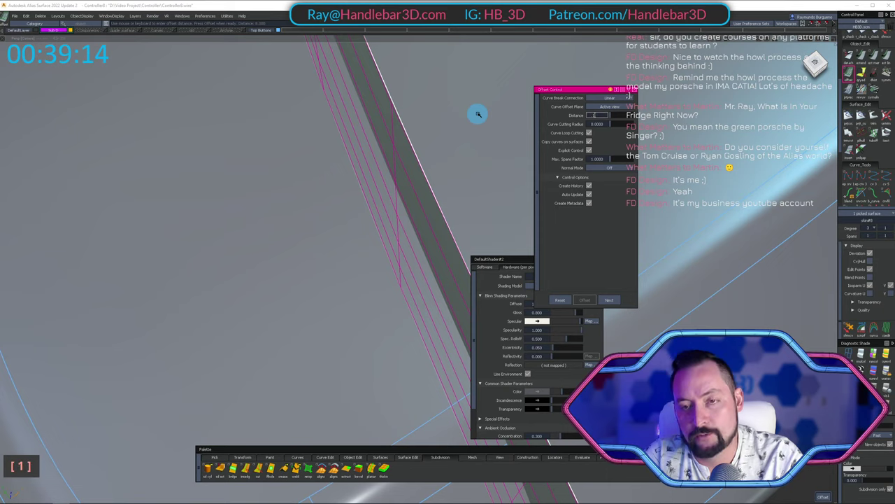
key("Return")
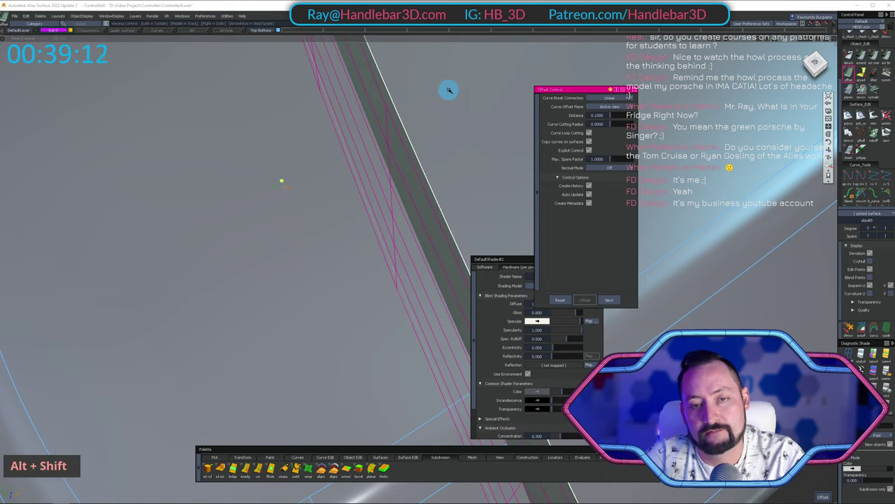
right_click_drag(450, 90, 426, 114, "alt+shift")
middle_click_drag(426, 114, 302, 104, "alt+shift")
left_click_drag(302, 104, 266, 146, "alt+shift")
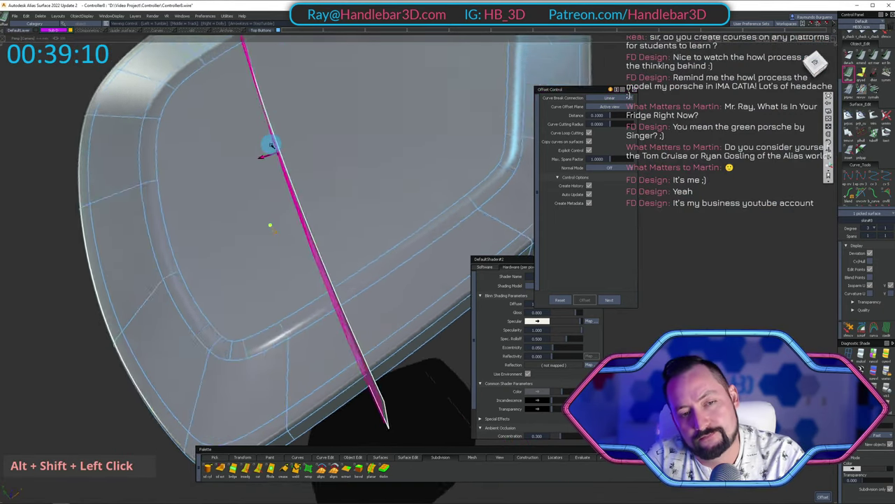
right_click_drag(266, 147, 315, 112, "alt+shift")
left_click_drag(315, 112, 238, 48, "alt+shift")
right_click_drag(233, 80, 266, 88, "alt+shift")
left_click_drag(266, 89, 286, 83, "alt+shift")
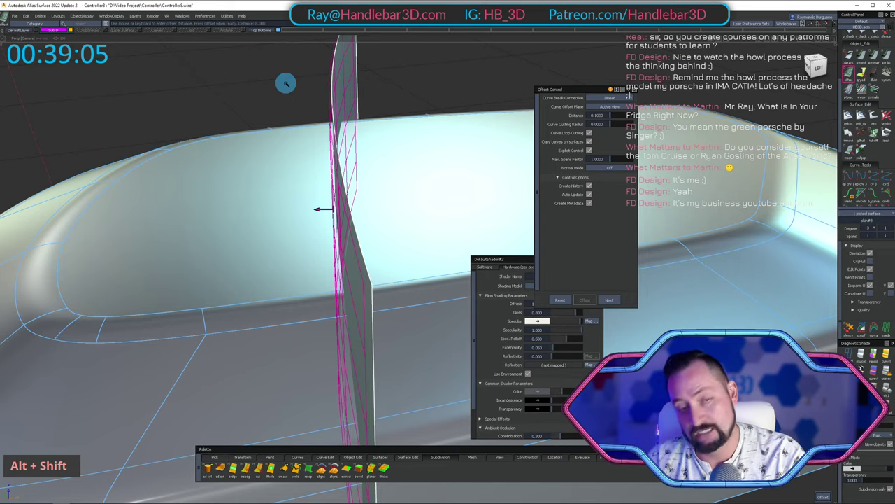
Set the offset distance to 0.25 and create the offset surface beside the original one through the left top button.
left_click(599, 114)
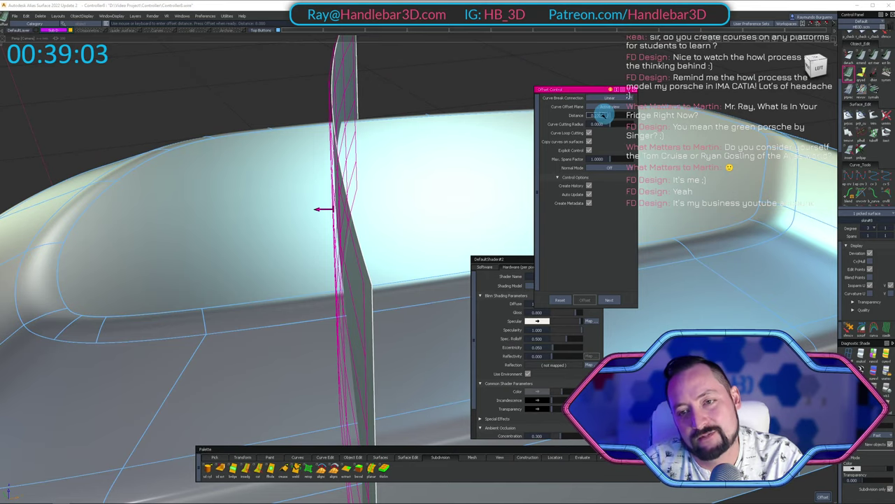
key("Return")
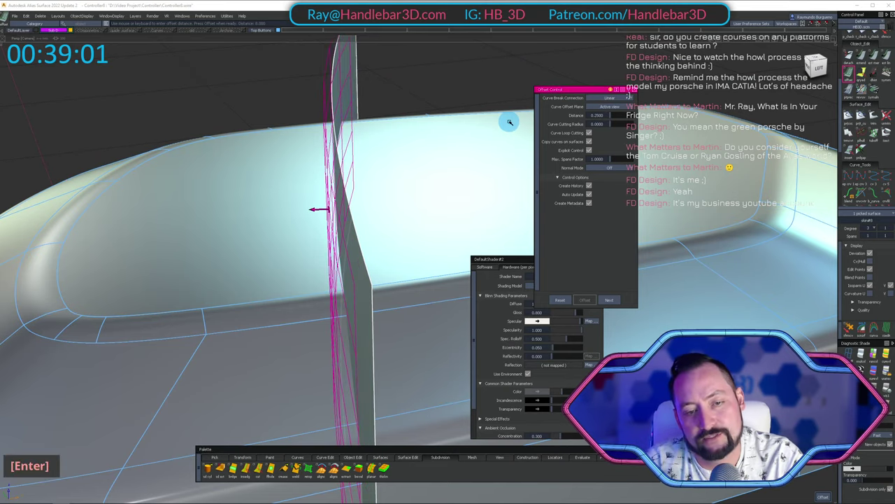
right_click_drag(457, 105, 388, 140, "alt+shift")
left_click_drag(387, 140, 445, 180, "alt+shift")
right_click_drag(446, 180, 314, 192, "alt+shift")
left_click_drag(314, 191, 374, 202, "alt+shift")
left_click_drag(373, 203, 372, 230, "ctrl+shift")
left_click(372, 230)
right_click_drag(384, 230, 370, 232, "alt+shift")
left_click_drag(370, 232, 335, 204, "alt+shift")
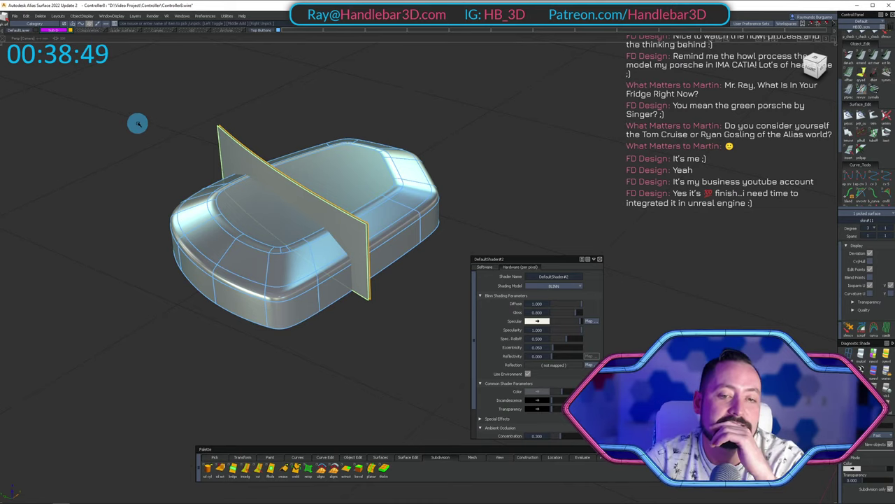
Save the controller file and select the pair of offset surfaces crossing the left top button.
left_click(15, 15)
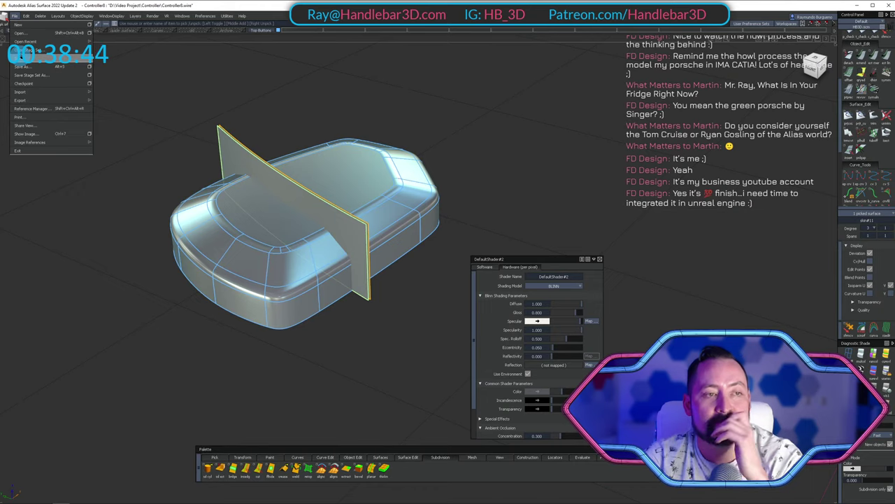
left_click(22, 58)
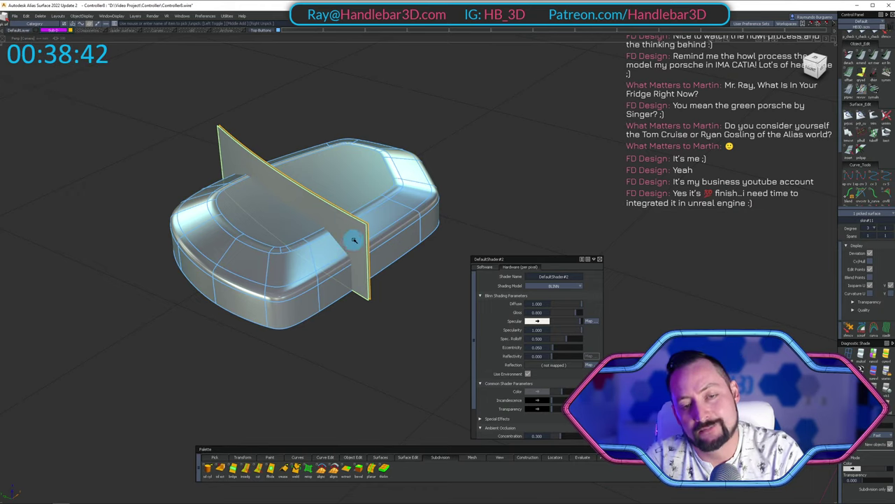
left_click_drag(354, 240, 346, 238, "alt+shift")
right_click_drag(345, 237, 415, 230, "alt+shift")
left_click(386, 293, "ctrl+shift")
left_click_drag(416, 230, 381, 249, "alt+shift")
left_click(381, 249, "ctrl+shift")
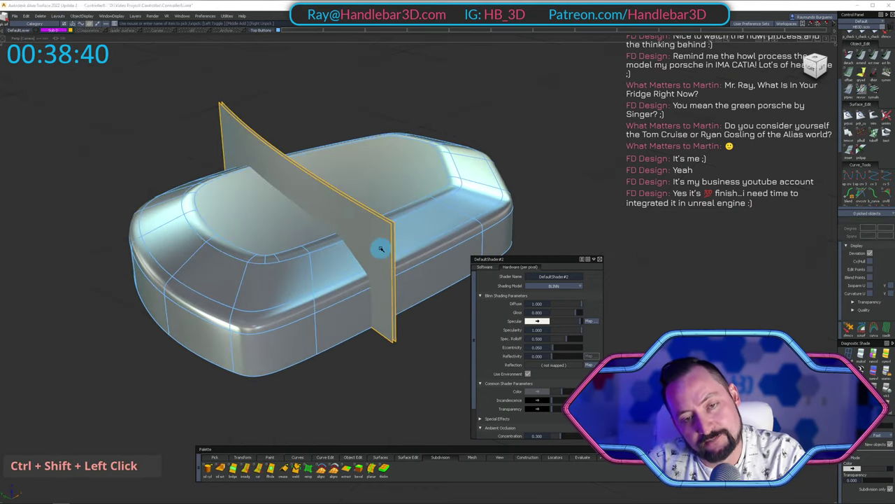
left_click(395, 240, "ctrl+shift")
right_click_drag(428, 233, 448, 220, "alt+shift")
left_click_drag(447, 220, 424, 212, "alt+shift")
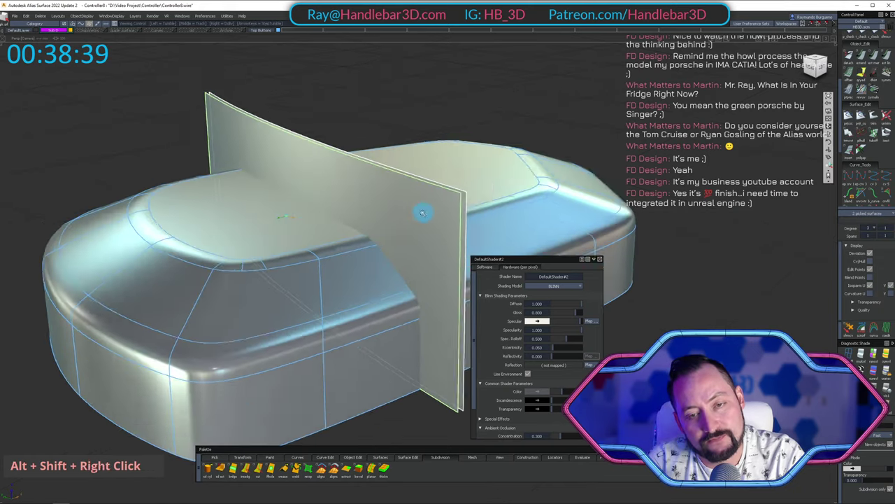
Intersect the left top button's faces with one of the two offset surfaces.
right_click_drag(424, 212, 384, 210, "alt+shift")
left_click_drag(384, 210, 384, 172, "ctrl+shift")
left_click(384, 244, "ctrl+shift")
right_click_drag(384, 244, 354, 252, "alt+shift")
left_click_drag(353, 252, 337, 277, "alt+shift")
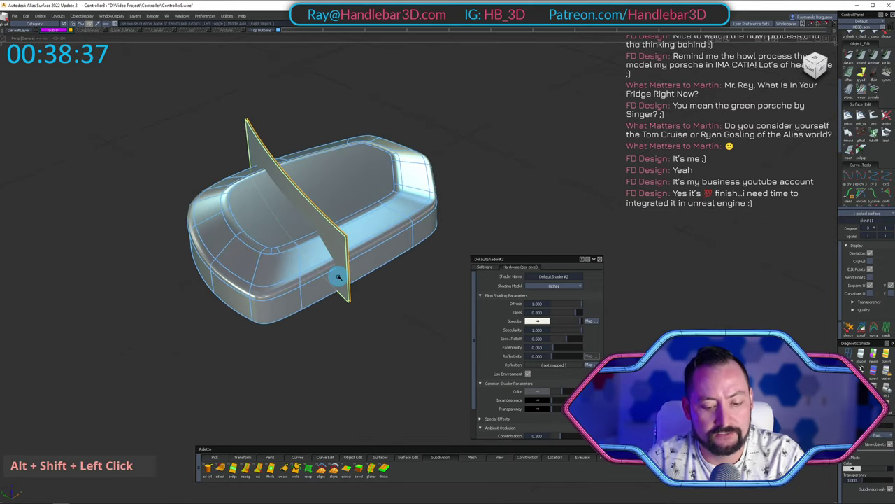
key("i")
left_click_drag(160, 118, 570, 440)
Hide the offset surfaces so that only the left top button with its intersection curves remains displayed.
left_click(340, 260, "alt+shift")
right_click_drag(340, 259, 308, 264, "alt+shift")
mouse_move(308, 264)
left_mouse_down("alt+shift")
mouse_move(292, 270)
mouse_move(299, 269)
left_mouse_up("alt+shift")
left_click(284, 280, "ctrl+shift")
key("shift+h")
left_click_drag(284, 331, 320, 222, "ctrl+shift")
right_click_drag(320, 222, 332, 224, "alt+shift")
left_click_drag(332, 224, 255, 323, "alt+shift")
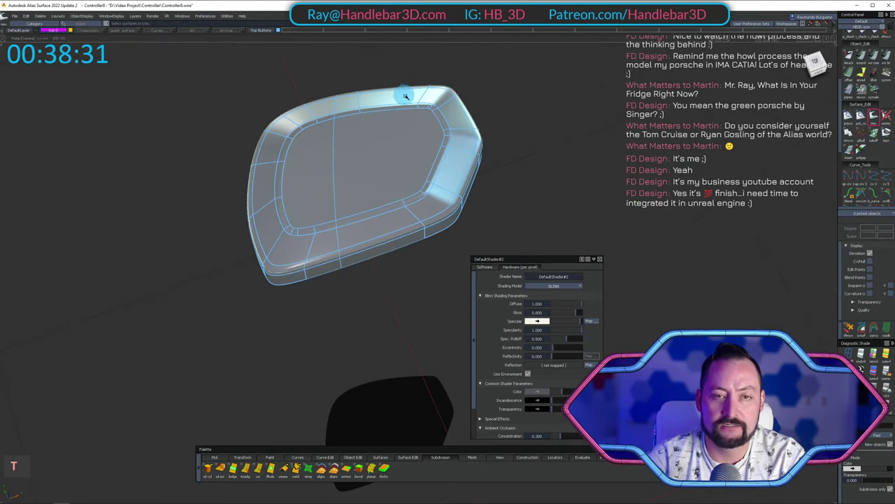
Trim the button faces crossed by the intersection curve with the Divide option, keeping both sides.
right_click_drag(468, 107, 440, 139, "alt+shift")
left_click_drag(440, 140, 374, 142, "alt+shift")
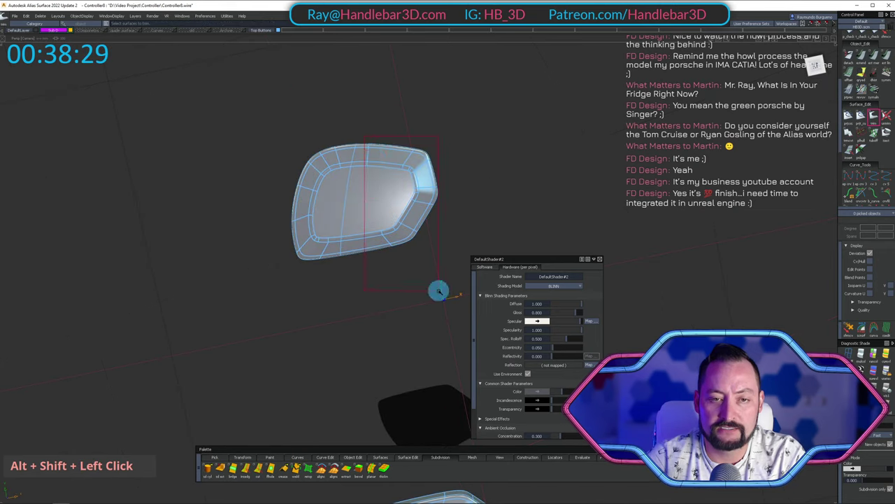
left_click(369, 163)
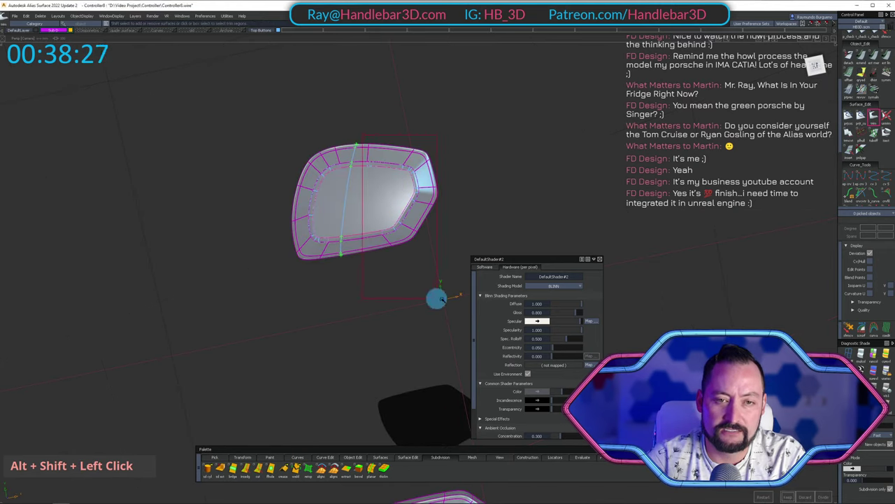
left_click_drag(438, 299, 428, 225, "alt+shift")
middle_click_drag(428, 225, 391, 209, "alt+shift")
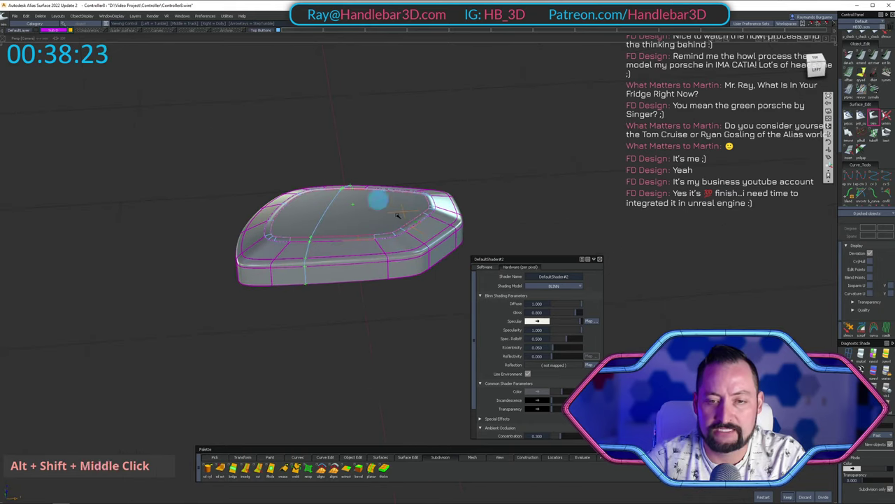
right_click_drag(383, 203, 424, 224, "alt+shift")
left_click_drag(424, 224, 385, 260, "alt+shift")
middle_click_drag(385, 261, 366, 278, "alt+shift")
right_click_drag(366, 278, 332, 280, "alt+shift")
middle_click_drag(332, 280, 337, 248, "alt+shift")
left_click_drag(338, 248, 341, 250, "alt+shift")
middle_click_drag(341, 249, 340, 232, "alt+shift")
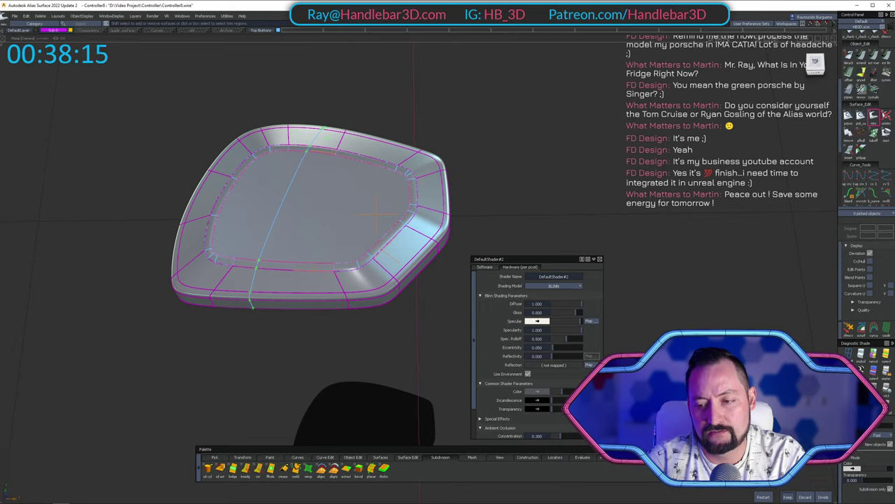
left_click(824, 496)
key("space")
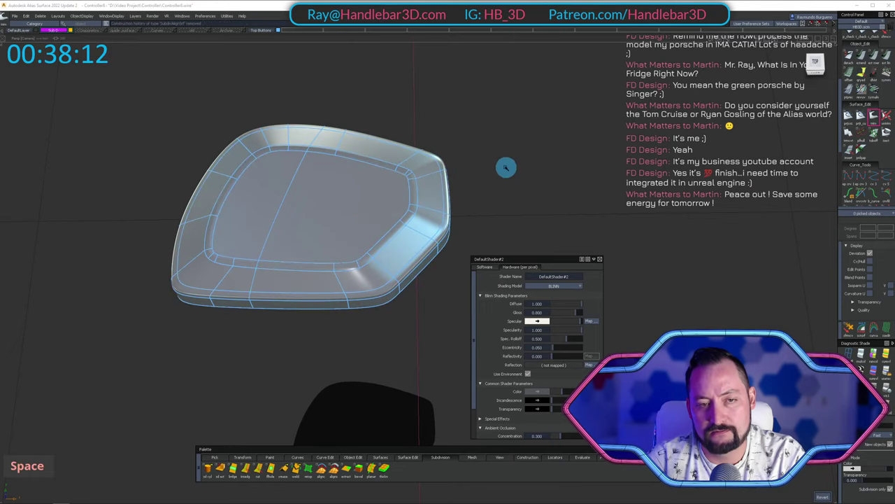
Check the division by picking the button faces on one side of the cut, and clear the selection.
left_click_drag(293, 211, 316, 219, "alt+shift")
left_click_drag(320, 255, 336, 207, "ctrl+shift")
left_click(338, 212, "ctrl+shift")
middle_click_drag(325, 228, 336, 214, "alt+shift")
right_click_drag(336, 213, 354, 250, "alt+shift")
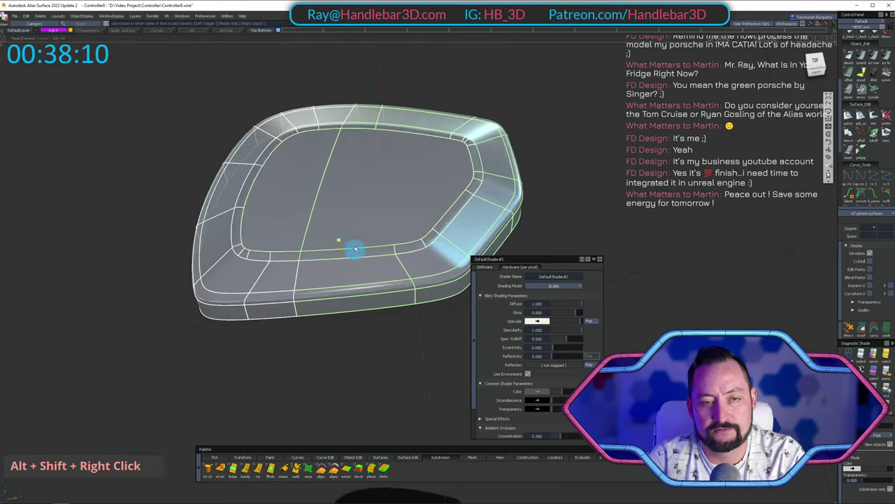
left_click_drag(354, 250, 358, 291, "alt+shift")
left_click_drag(357, 292, 361, 160, "ctrl+shift")
left_click_drag(371, 252, 380, 365)
middle_click_drag(310, 258, 317, 275, "alt+shift")
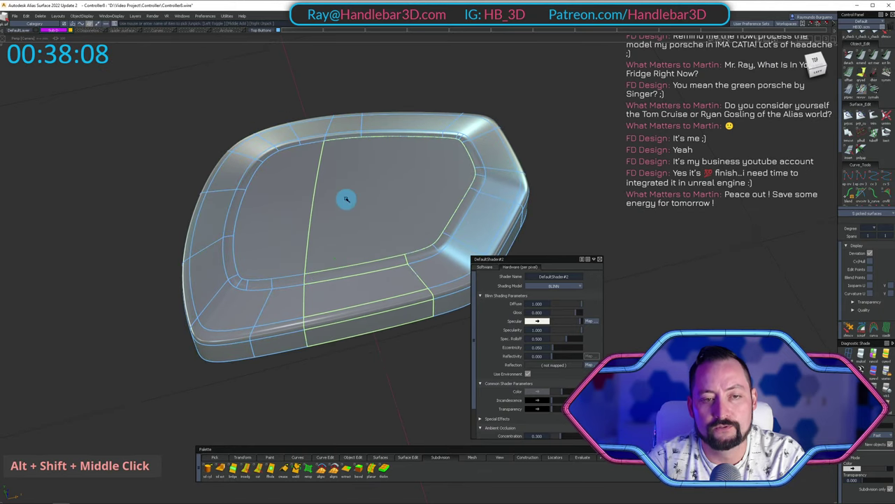
left_click_drag(345, 198, 350, 165, "ctrl+shift")
right_click_drag(350, 167, 340, 155, "alt+shift")
left_click_drag(339, 155, 366, 184, "alt+shift")
right_click_drag(366, 184, 379, 168, "alt+shift")
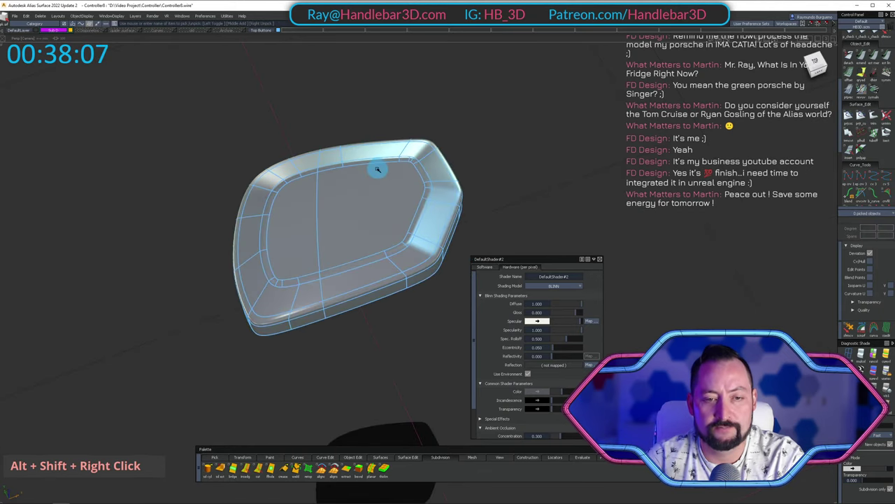
Show all hidden geometry and isolate the divided button together with the other offset surface.
key("shift+u")
left_click_drag(353, 146, 334, 168, "alt+shift")
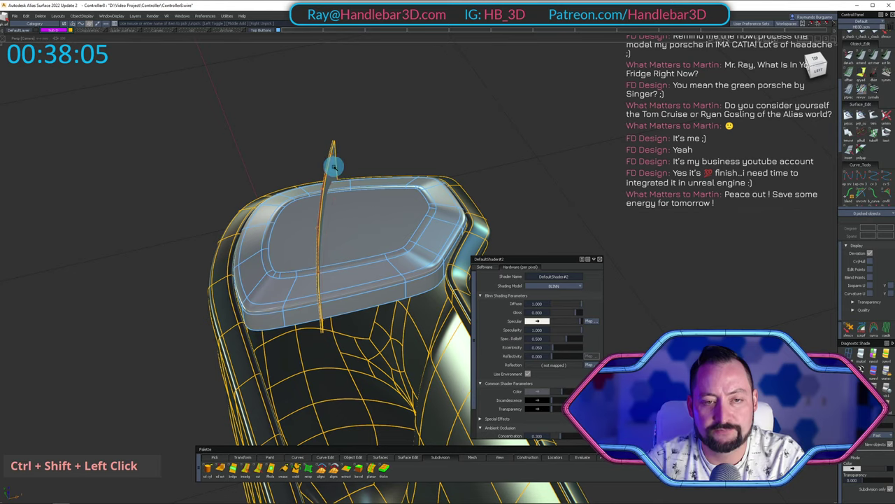
left_click(334, 168)
left_click_drag(421, 145, 473, 150, "alt+shift")
left_click_drag(473, 151, 410, 195, "ctrl+shift")
key("shift+h")
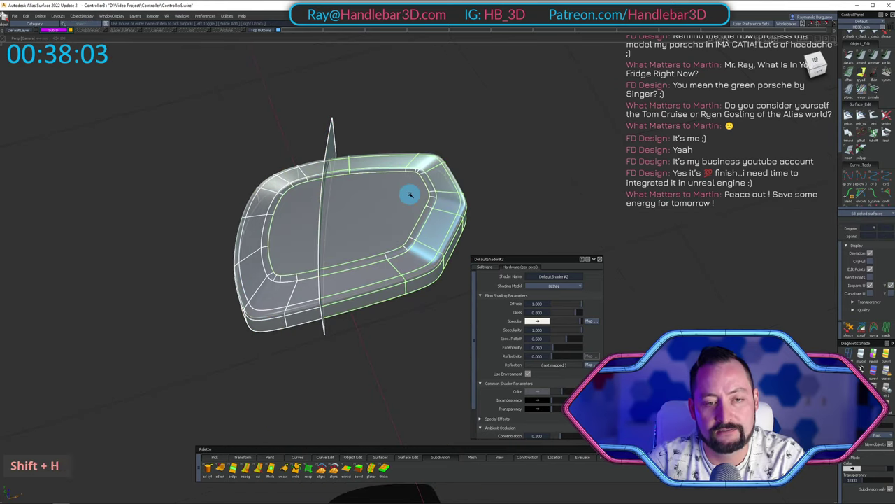
Intersect the divided button's faces with the remaining offset surface.
left_click(352, 216, "ctrl+shift")
left_click_drag(352, 216, 485, 160, "alt+shift")
right_click_drag(486, 160, 352, 194, "alt+shift")
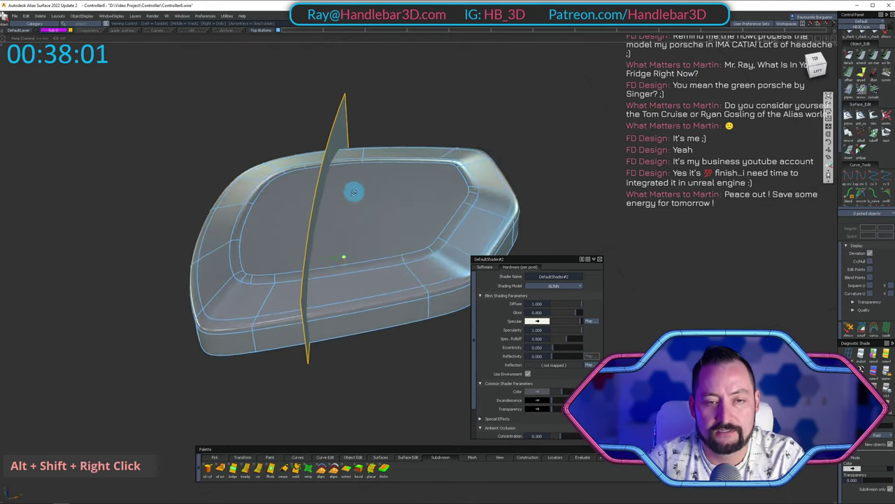
left_click_drag(352, 194, 388, 165, "alt+shift")
left_click(369, 162, "ctrl+shift")
left_click(417, 156, "ctrl+shift")
left_click_drag(329, 126, 273, 116, "alt+shift")
left_click(356, 141, "ctrl+shift")
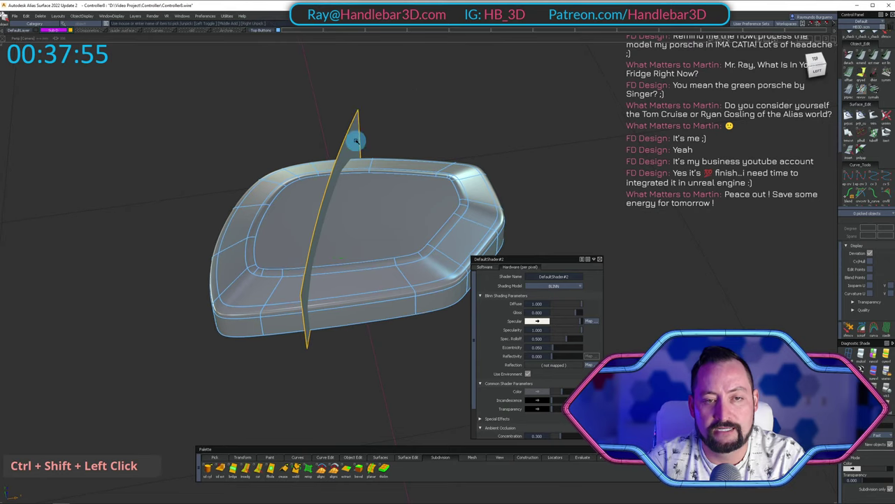
key("i")
left_click_drag(180, 98, 323, 205)
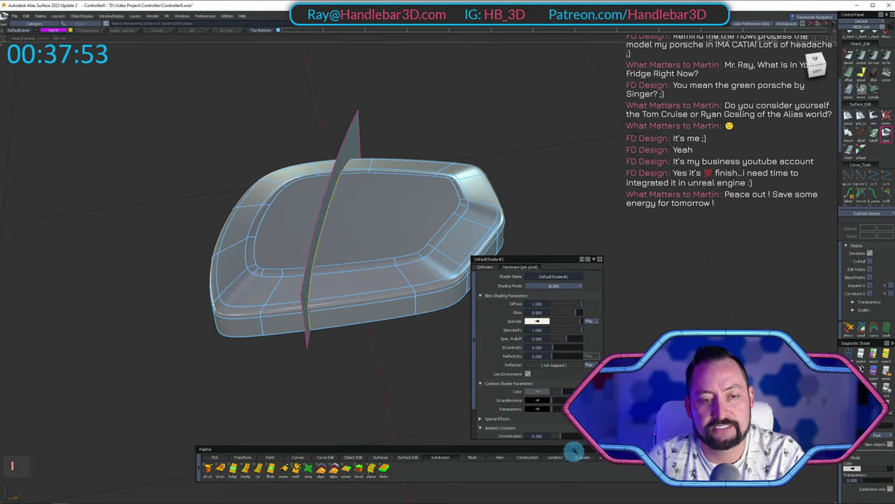
Trim the crossed button faces at the new intersection with Keep, removing the thin strip between the cuts.
left_click(358, 243, "alt+shift")
left_click_drag(384, 249, 331, 195, "alt+shift")
key("t")
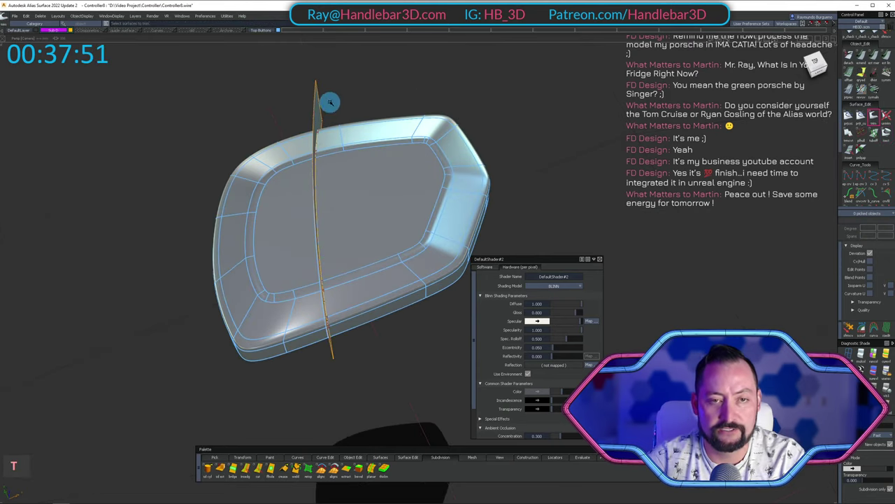
left_click_drag(390, 305, 389, 302)
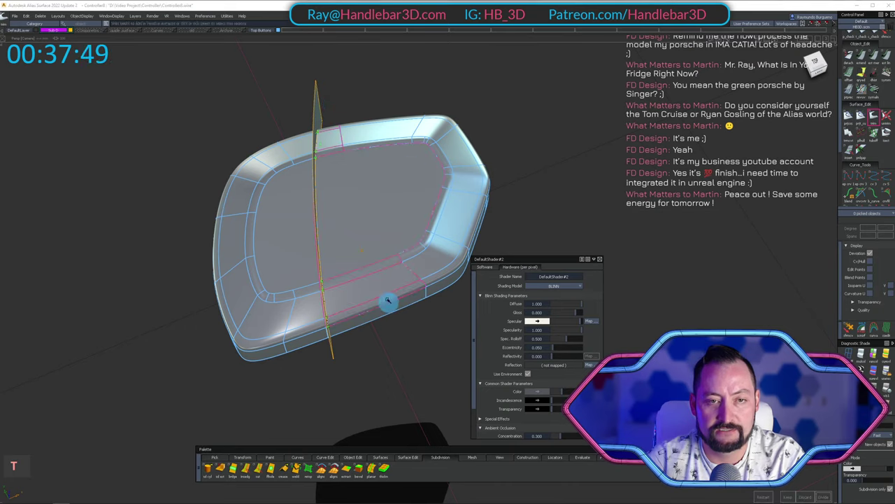
left_click_drag(349, 206, 376, 145, "alt+shift")
left_click(808, 66)
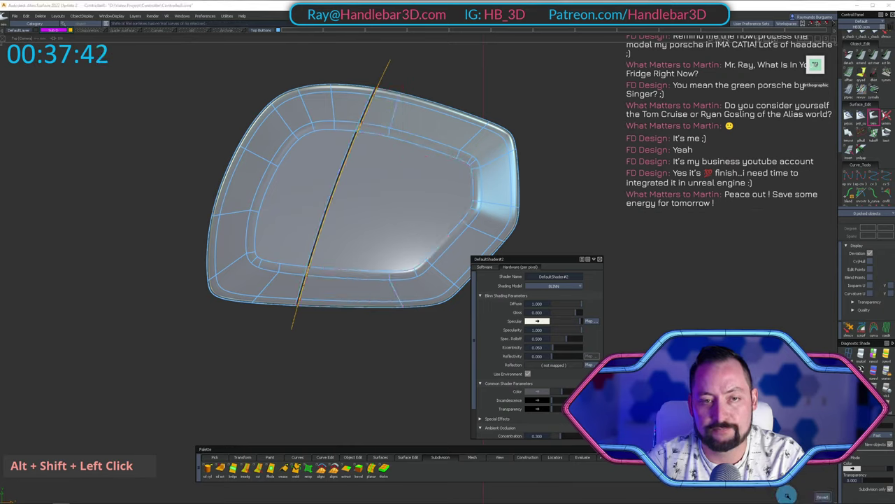
Trim the button faces that still span the gap back to the intersection edge.
left_click_drag(370, 268, 317, 275, "alt+shift")
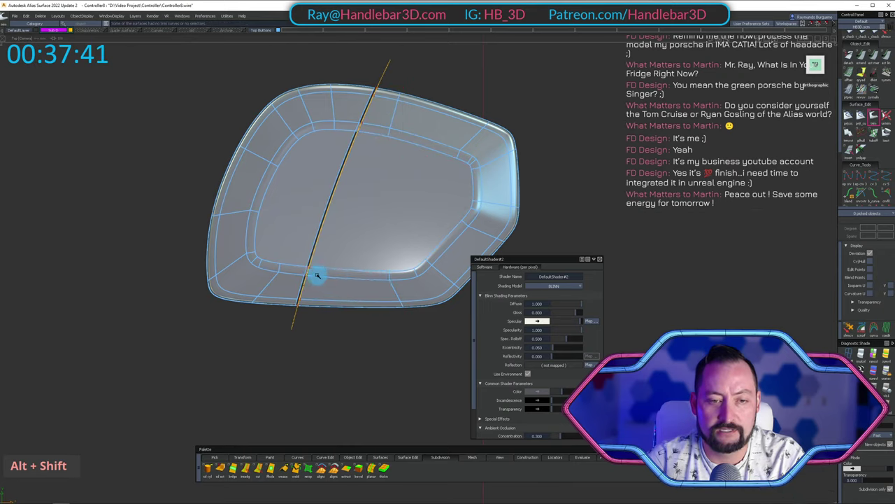
double_click(374, 124)
key("space")
right_click_drag(385, 145, 406, 157, "alt+shift")
mouse_move(406, 157)
left_mouse_down("alt+shift")
mouse_move(624, 94)
mouse_move(402, 180)
left_mouse_up("alt+shift")
left_click(416, 289, "ctrl+shift")
key("shift+h")
mouse_move(404, 351)
left_mouse_down("ctrl+shift")
mouse_move(388, 290)
mouse_move(410, 231)
mouse_move(435, 209)
left_mouse_up("ctrl+shift")
key("t")
double_click(348, 290)
key("space")
key("shift+u")
Isolate the button with its two offset surfaces and trim the surface inside the gap to the button's profile.
right_click_drag(435, 209, 337, 210, "alt+shift")
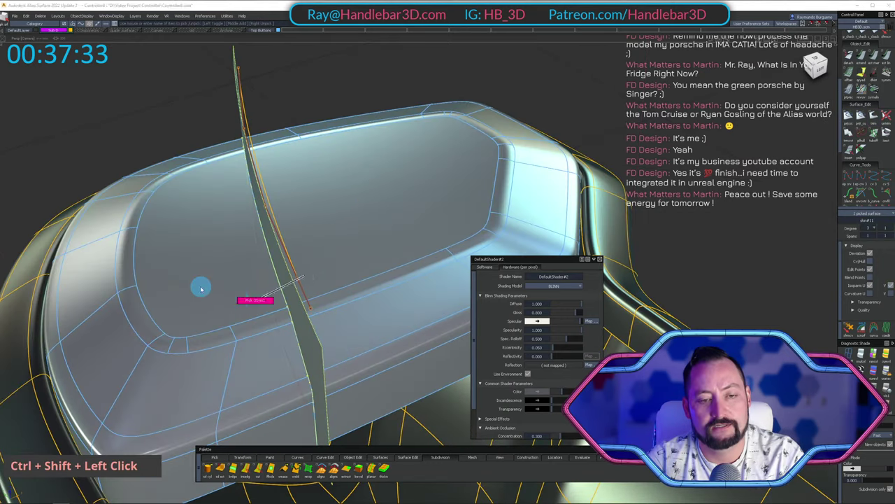
key("shift+h")
left_click_drag(202, 288, 282, 314, "alt+shift")
key("t")
double_click(311, 315)
key("space")
Trim the button's vertical side face at the cut to open the gap down to its lower edge.
right_click_drag(358, 266, 413, 266, "alt+shift")
left_click_drag(413, 266, 336, 289, "alt+shift")
right_click_drag(336, 290, 420, 280, "alt+shift")
left_click_drag(420, 280, 262, 362, "alt+shift")
right_click_drag(261, 364, 326, 365, "alt+shift")
left_click_drag(325, 366, 364, 315, "alt+shift")
key("t")
left_click(397, 332)
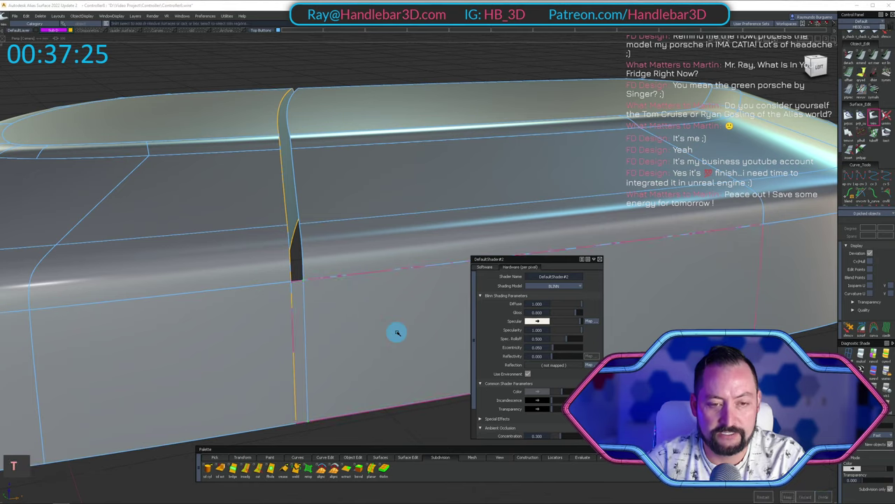
key("space")
right_click_drag(397, 333, 366, 326, "alt+shift")
left_click_drag(366, 326, 339, 345, "alt+shift")
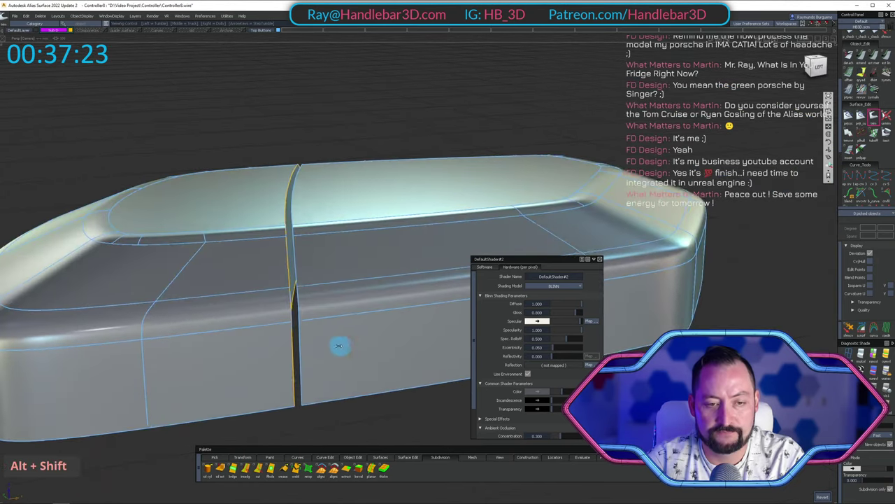
Show all hidden geometry and examine the split button within the controller body from several angles.
key("shift+u")
scroll(280, 316, "down", 3)
right_click_drag(280, 315, 333, 290, "alt+shift")
left_click_drag(334, 289, 371, 326, "alt+shift")
right_click_drag(371, 326, 300, 246, "alt+shift")
left_click_drag(300, 245, 207, 416, "alt+shift")
right_click_drag(208, 416, 307, 298, "alt+shift")
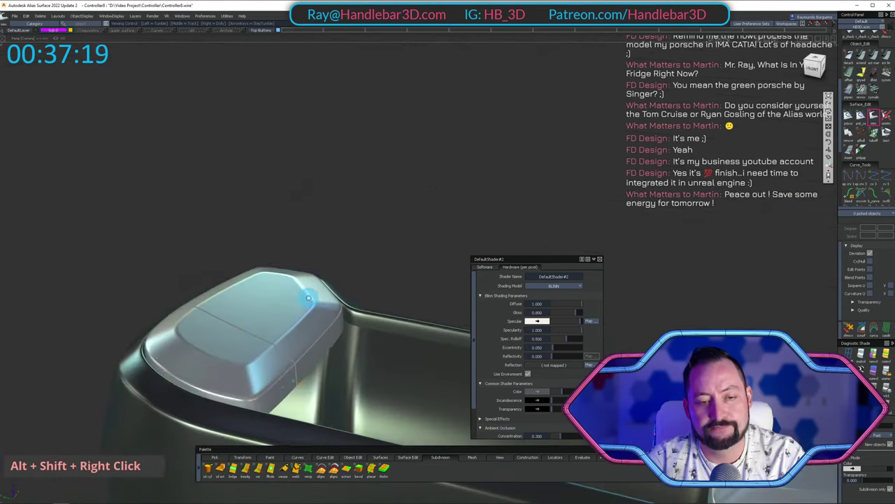
left_click_drag(308, 298, 234, 287, "alt+shift")
right_click_drag(234, 286, 248, 292, "alt+shift")
left_click_drag(247, 292, 294, 319, "alt+shift")
right_click_drag(294, 318, 258, 322, "alt+shift")
left_click_drag(258, 322, 377, 308, "alt+shift")
right_click_drag(377, 307, 448, 277, "alt+shift")
left_click_drag(308, 276, 168, 273, "alt+shift")
mouse_move(168, 272)
right_mouse_down("alt+shift")
mouse_move(214, 269)
mouse_move(179, 272)
right_mouse_up("alt+shift")
left_click_drag(179, 273, 293, 279, "alt+shift")
Select the leftover construction curves across the split button and delete them.
left_click(293, 279)
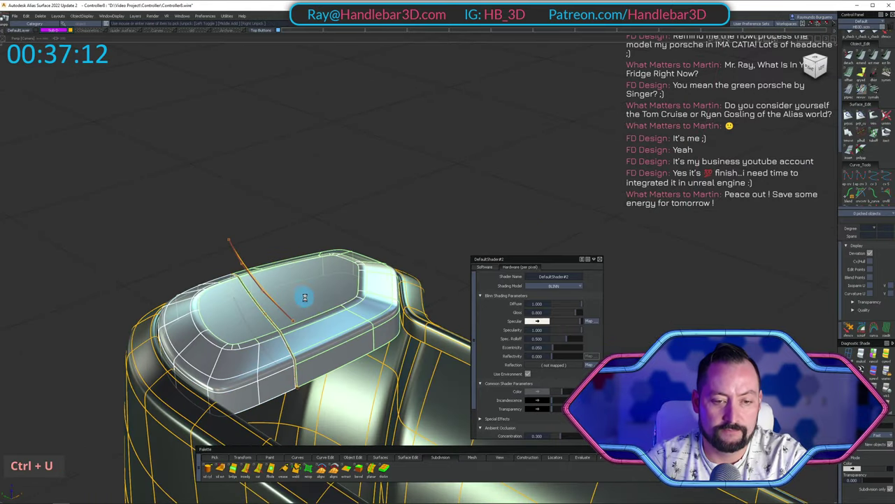
left_click_drag(355, 225, 361, 160, "ctrl+shift")
left_click_drag(355, 177, 266, 297, "ctrl+shift")
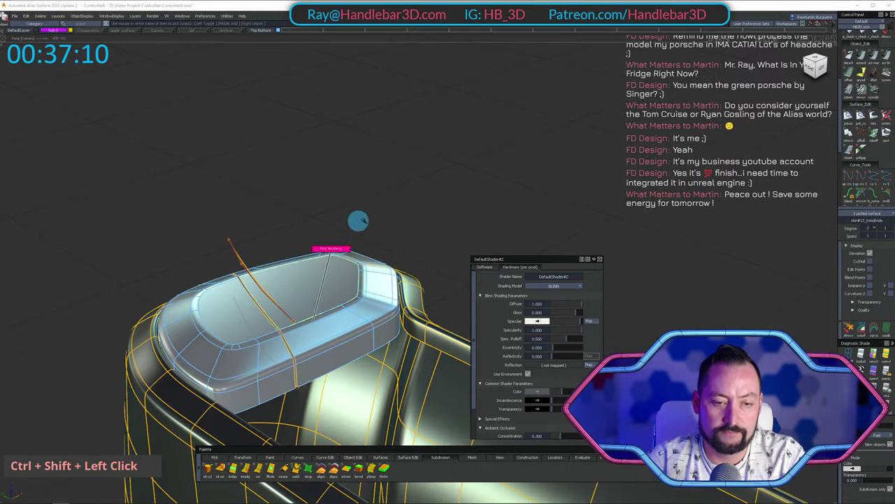
left_click_drag(357, 220, 308, 262, "alt+shift")
left_click_drag(308, 262, 372, 430, "ctrl+shift")
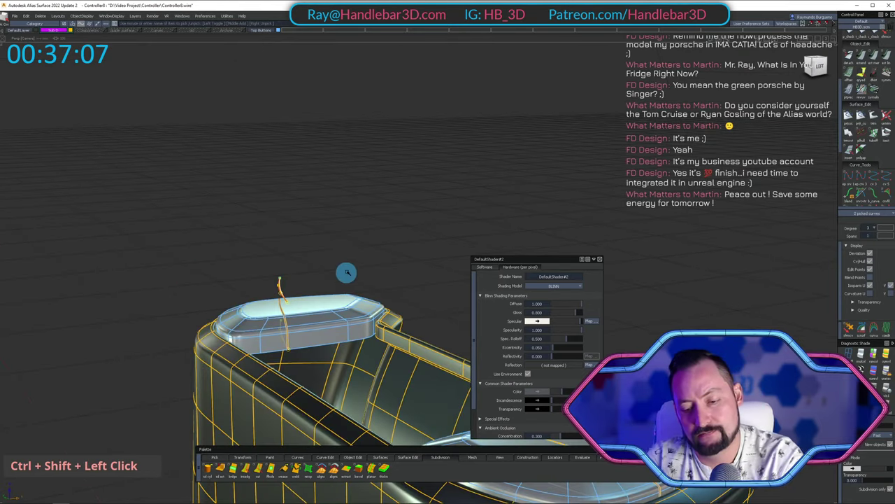
key("Delete")
key("Return")
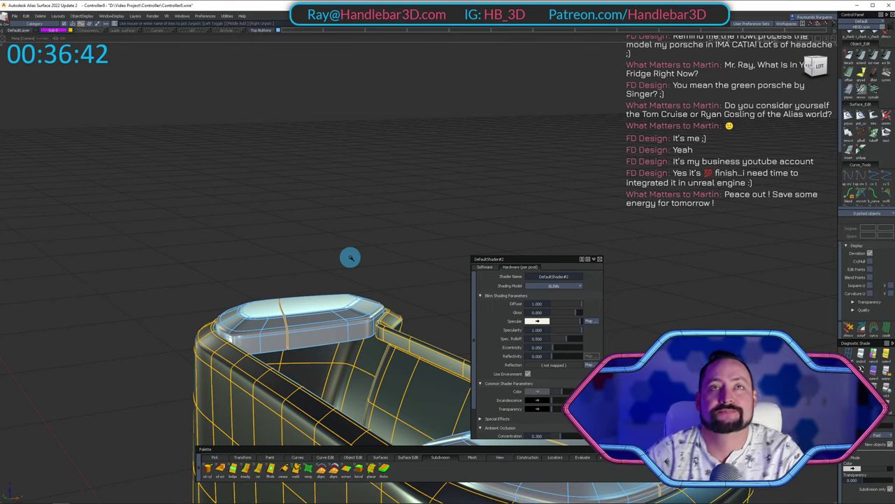
Close the shader settings window and bring the split button on the controller into close view.
middle_click_drag(405, 290, 336, 250, "alt+shift")
left_click_drag(336, 250, 366, 196, "alt+shift")
left_click(600, 259)
middle_click_drag(366, 195, 358, 222, "alt+shift")
right_click_drag(357, 221, 392, 244, "alt+shift")
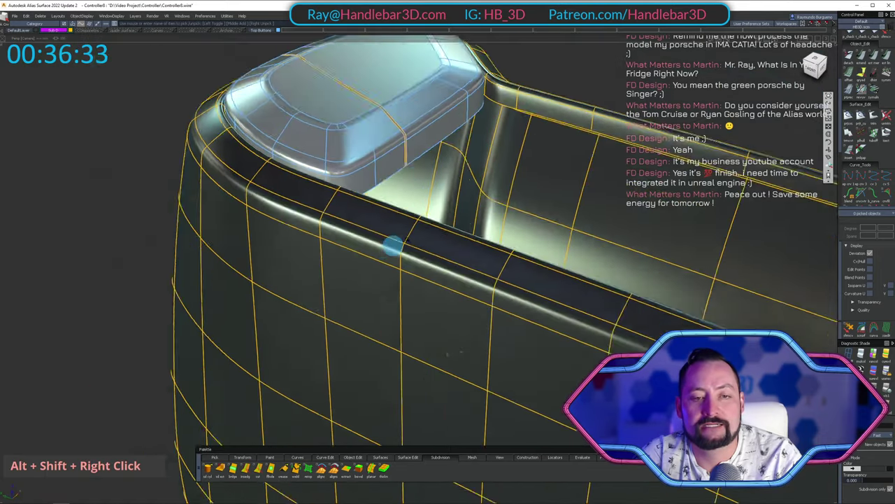
Assign the two trimmed gap walls to the Top Buttons layer and hide the Sub D layer.
left_click_drag(391, 244, 395, 188, "alt+shift")
right_click_drag(396, 188, 449, 180, "alt+shift")
left_click_drag(450, 179, 456, 183, "alt+shift")
left_click(424, 188, "ctrl+shift")
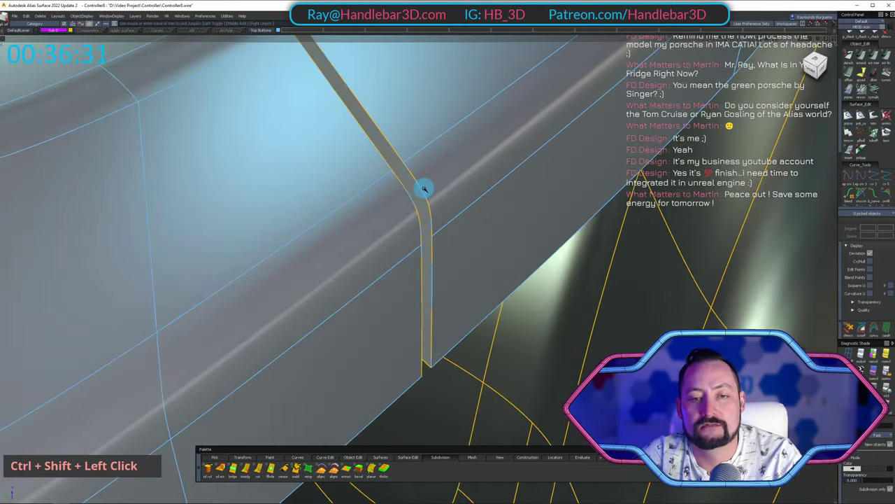
left_click(418, 192)
double_click(370, 136, "alt+shift")
left_click(388, 202, "shift")
right_click_drag(387, 202, 207, 81, "alt+shift")
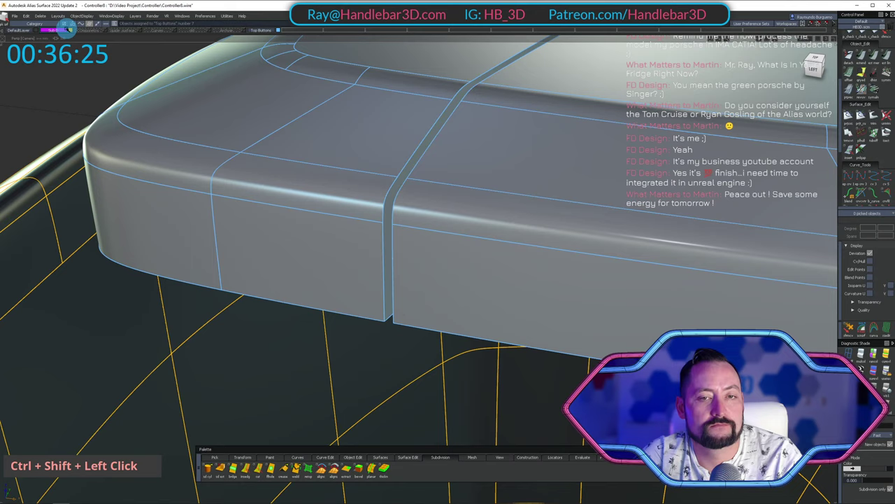
double_click(68, 30)
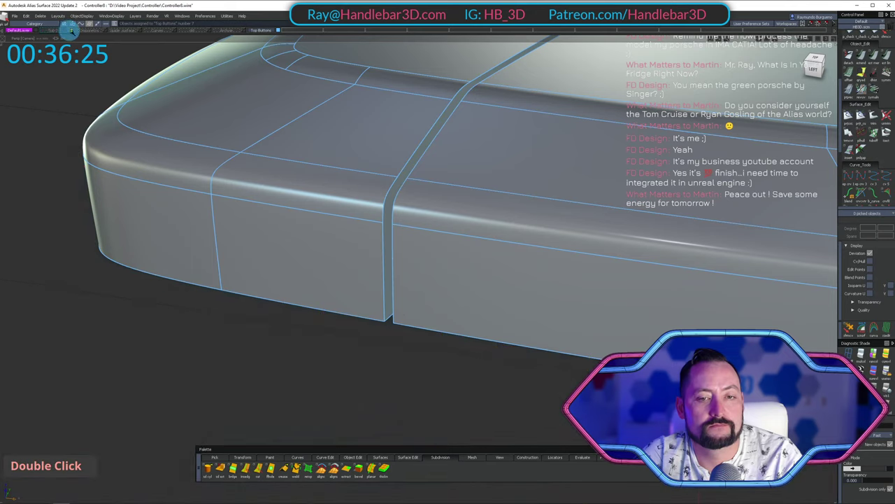
Examine the thin gap between the two button halves from the side and up close.
right_click_drag(349, 189, 280, 164, "alt+shift")
left_click_drag(280, 165, 301, 170, "alt+shift")
right_click_drag(301, 170, 368, 165, "alt+shift")
left_click_drag(368, 165, 423, 150, "alt+shift")
right_click_drag(423, 150, 381, 160, "alt+shift")
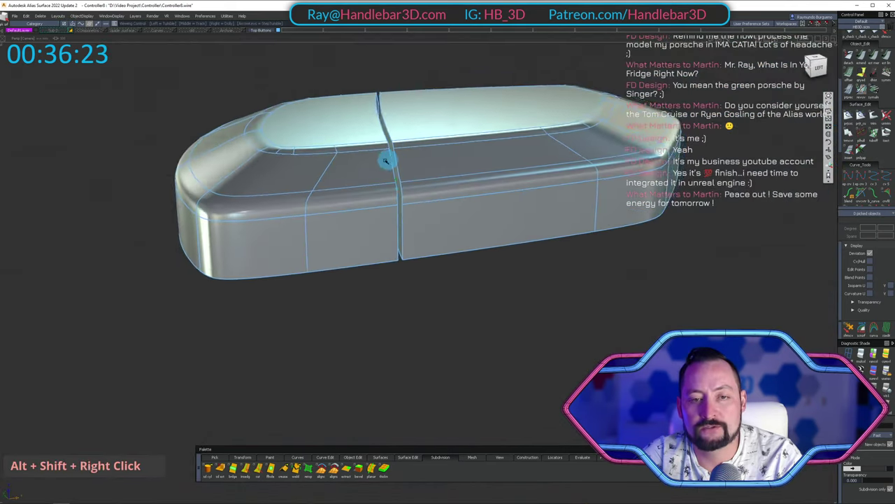
mouse_move(381, 159)
left_mouse_down("alt+shift")
mouse_move(352, 167)
mouse_move(399, 159)
left_mouse_up("alt+shift")
middle_click_drag(399, 159, 411, 151, "alt+shift")
right_click_drag(411, 151, 437, 147, "alt+shift")
left_click_drag(437, 147, 300, 180, "alt+shift")
right_click_drag(301, 181, 419, 185, "alt+shift")
left_click_drag(420, 185, 388, 183, "alt+shift")
Start Surface Fillet and pick the gap wall on the smaller button half as the first surface set.
double_click(347, 320)
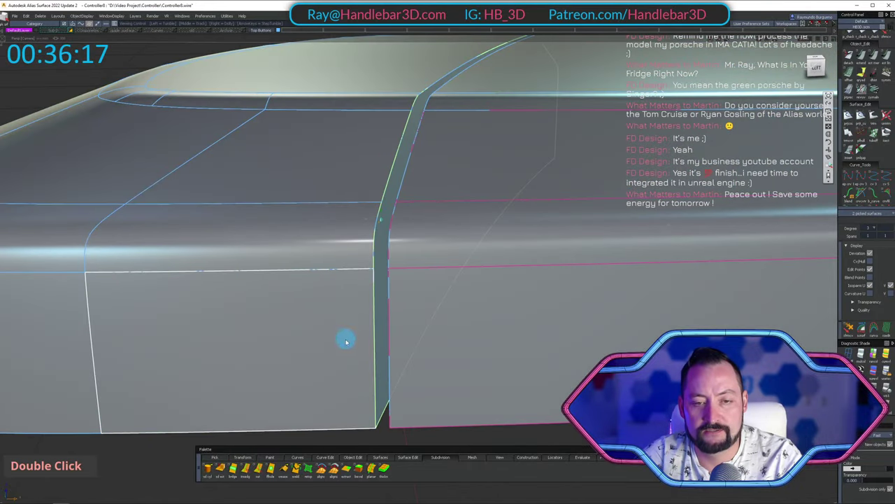
double_click(374, 289, "ctrl+shift")
key("3")
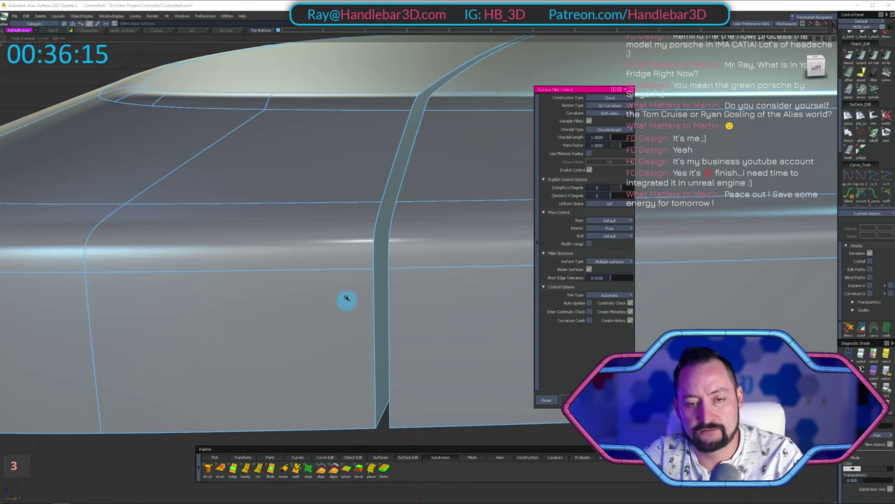
left_click(306, 335)
left_click_drag(347, 299, 365, 216, "ctrl+shift")
key("3")
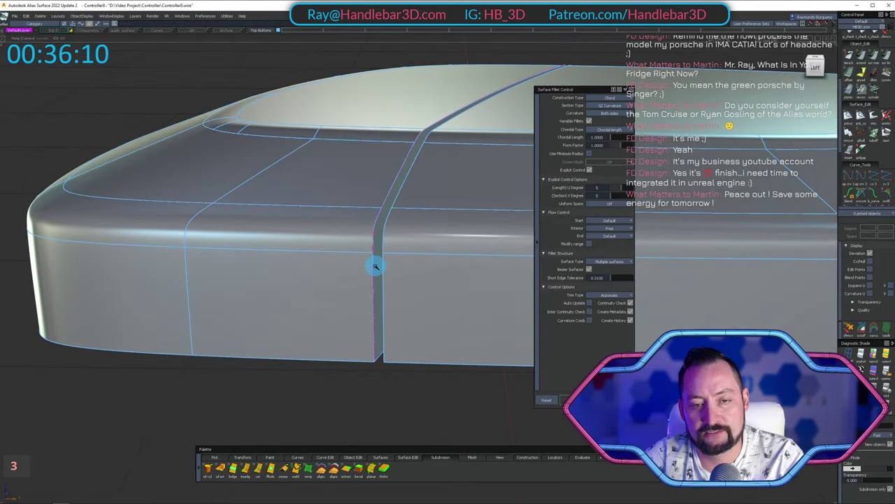
Pick the smaller half's top and side surfaces that meet the gap wall as the second fillet set.
middle_click_drag(409, 119, 320, 205, "alt+shift")
right_click_drag(320, 204, 174, 153, "alt+shift")
left_click_drag(174, 154, 320, 194, "alt+shift")
left_click(447, 256)
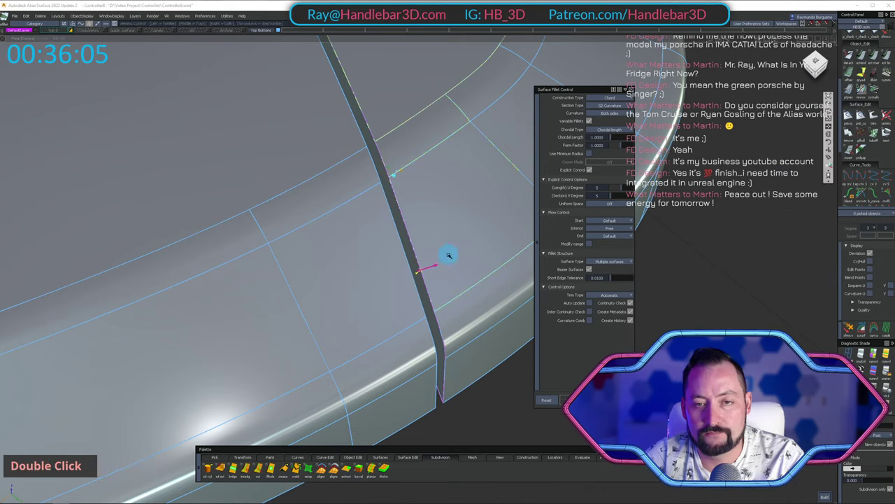
left_click_drag(448, 256, 389, 146, "alt+shift")
left_click(438, 268)
right_click_drag(438, 268, 433, 289, "alt+shift")
left_click_drag(434, 288, 385, 124, "alt+shift")
middle_click_drag(385, 124, 376, 239, "alt+shift")
left_click_drag(375, 239, 437, 244, "alt+shift")
Try chordal lengths of 0.2 and 0.5 for the fillet along the gap.
left_click(608, 138)
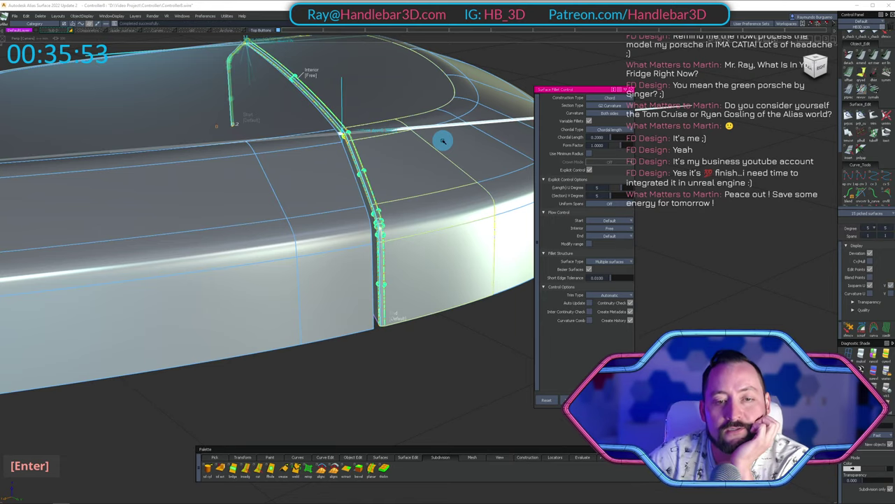
double_click(600, 139)
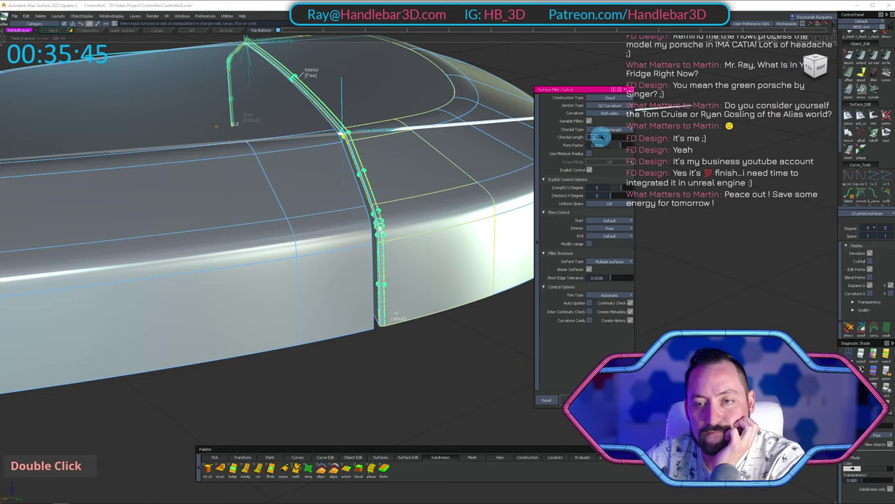
type("3")
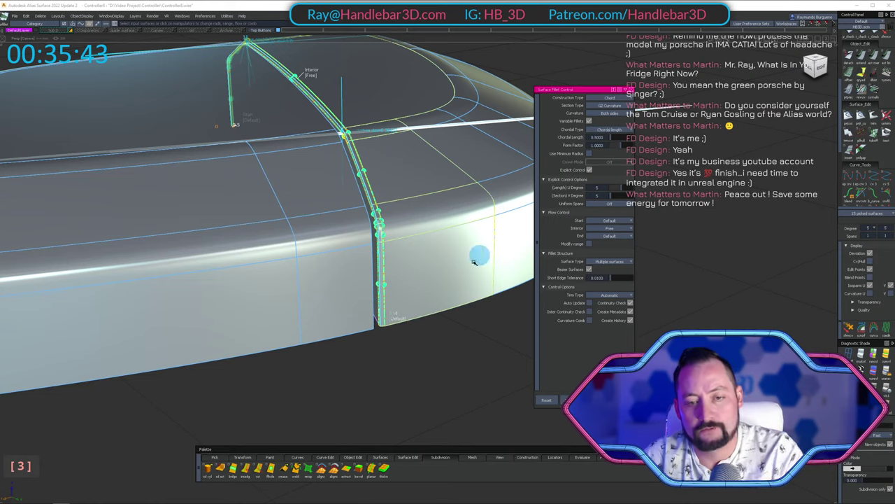
Set the fillet's start and end flow to Edge align and its chordal length to 0.4, and leave the tool.
double_click(395, 318)
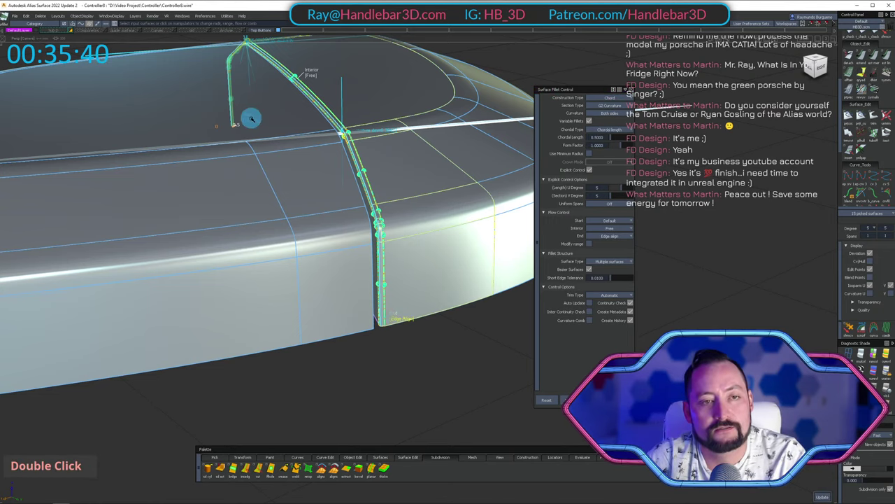
left_click(256, 124)
key("space")
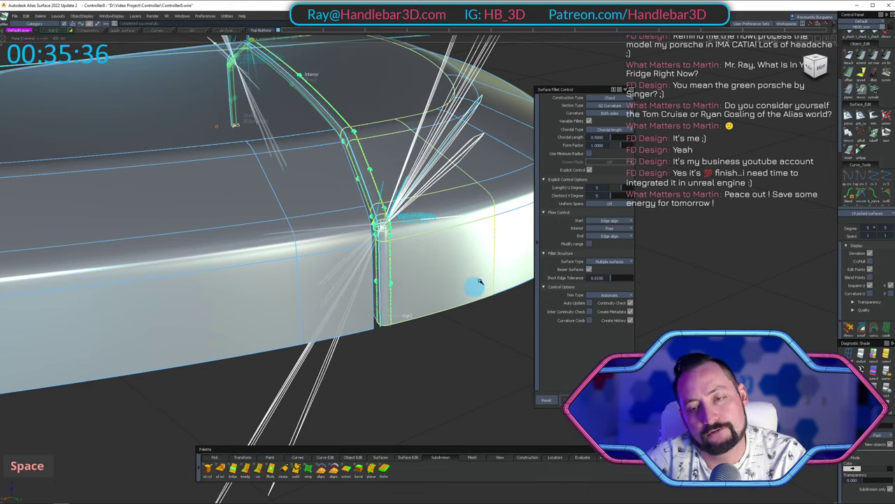
left_click_drag(472, 166, 492, 163, "alt+shift")
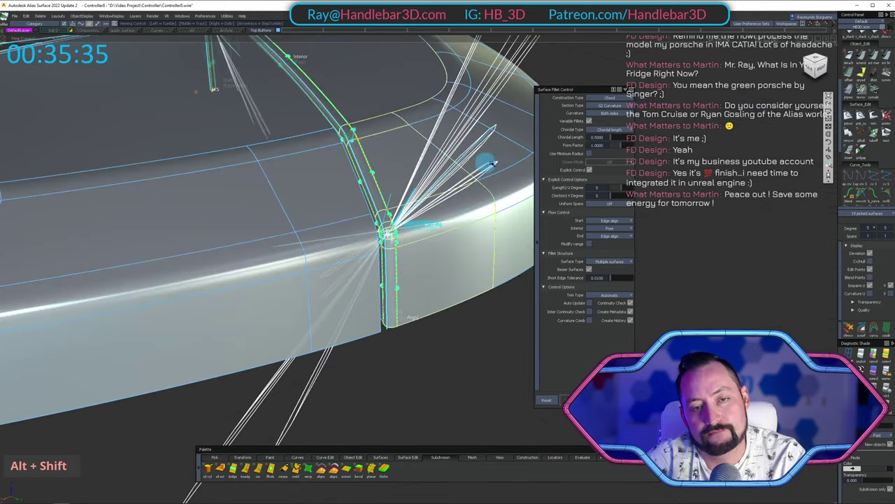
left_click(606, 137)
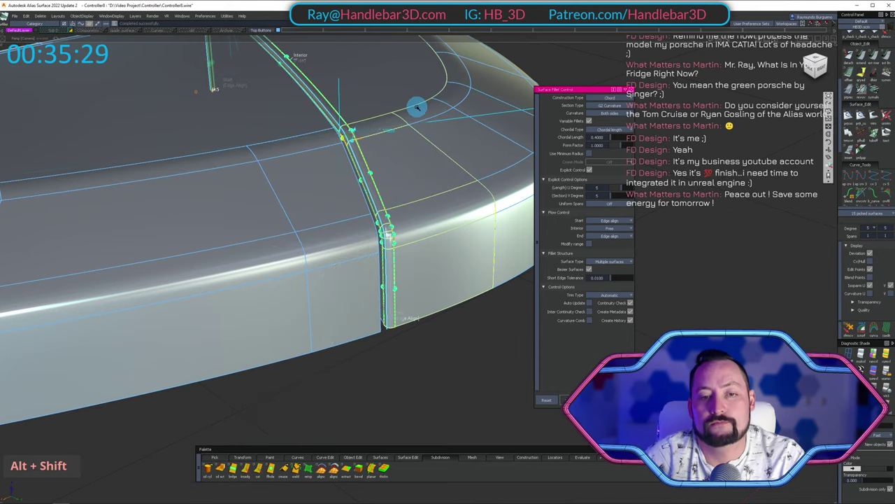
left_click_drag(417, 105, 284, 82, "ctrl+shift")
middle_click(399, 53, "ctrl+shift")
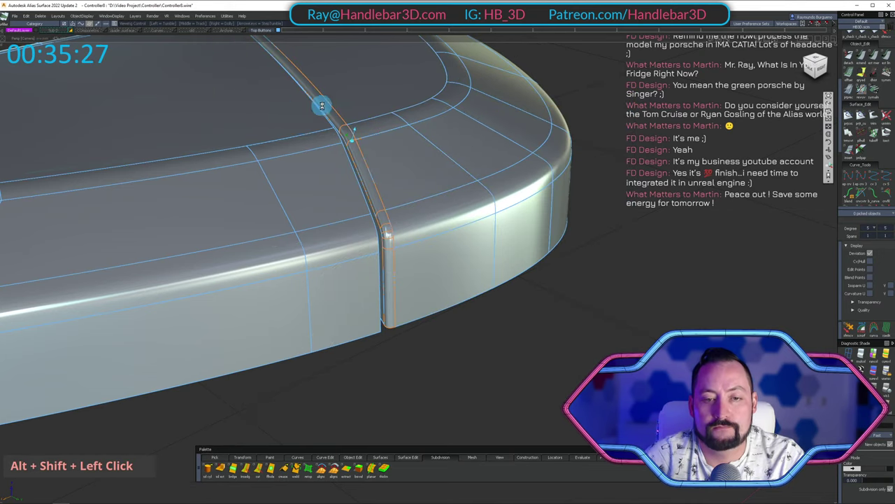
Assign the new fillet surfaces on the smaller half to the Top Buttons layer.
left_click_drag(322, 106, 374, 142, "alt+shift")
right_click_drag(375, 142, 386, 115, "alt+shift")
middle_click_drag(388, 112, 348, 65, "ctrl+shift")
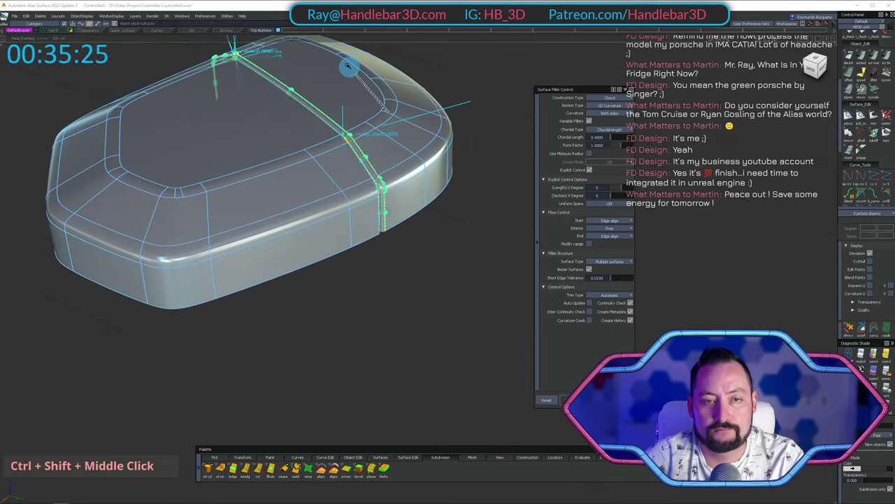
left_click_drag(348, 66, 156, 245, "alt+shift")
left_click(182, 232)
right_click_drag(261, 30, 268, 35)
left_click_drag(251, 145, 314, 116, "ctrl+shift")
Examine the filleted gap edge and the whole split button from several angles.
right_click_drag(349, 143, 344, 145, "alt+shift")
left_click_drag(344, 145, 452, 139, "alt+shift")
right_click_drag(451, 139, 398, 102, "ctrl+shift")
left_click_drag(398, 102, 298, 202, "alt+shift")
middle_click_drag(298, 202, 406, 207, "alt+shift")
left_click_drag(405, 208, 238, 179, "alt+shift")
right_click_drag(237, 180, 392, 251, "alt+shift")
left_click_drag(391, 252, 263, 105, "alt+shift")
right_click_drag(263, 106, 386, 166, "alt+shift")
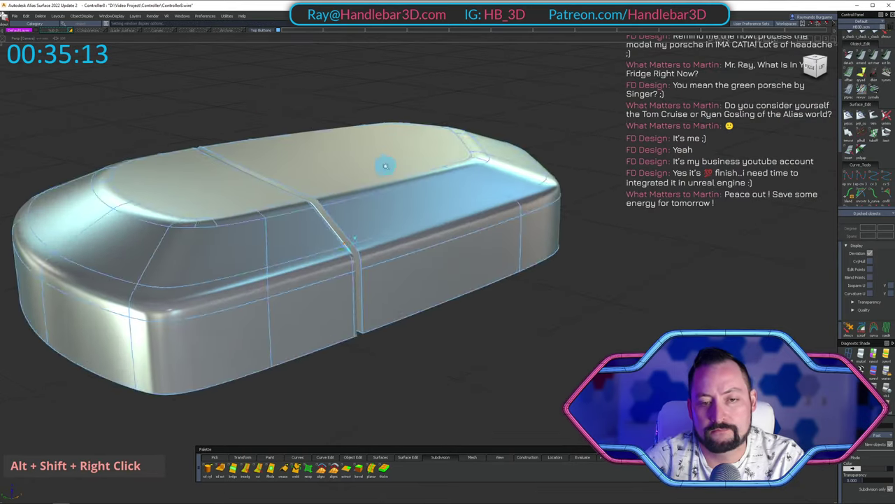
left_click_drag(385, 166, 286, 142, "alt+shift")
right_click_drag(286, 142, 392, 157, "alt+shift")
left_click_drag(391, 157, 359, 248, "alt+shift")
Select the larger half's gap wall and the adjoining surfaces along its near side and top.
double_click(359, 250)
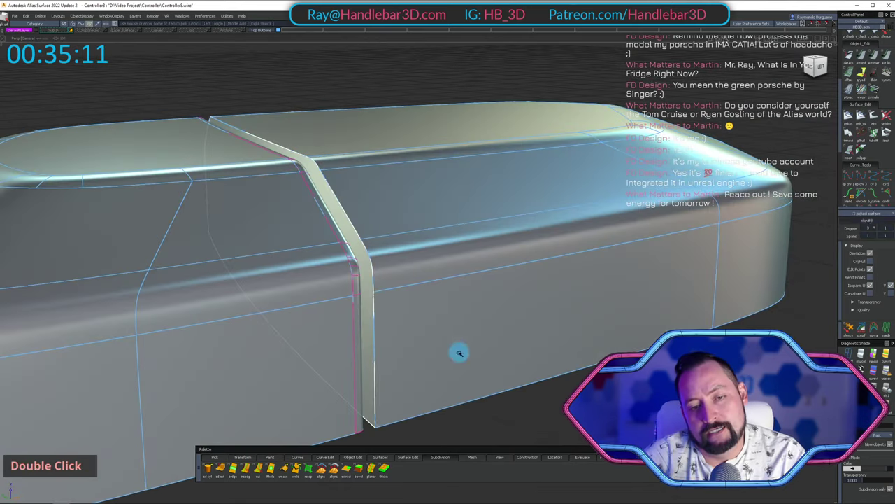
left_click(458, 353)
left_click(427, 254)
left_click(424, 185)
left_click_drag(423, 179, 413, 280, "alt+shift")
middle_click_drag(412, 280, 393, 174, "alt+shift")
left_click(394, 173, "shift")
left_click(332, 137, "shift")
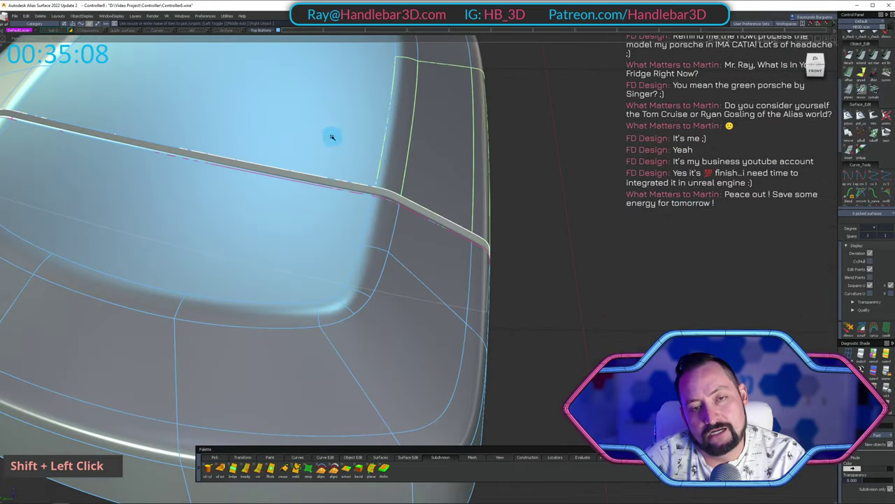
Add the adjoining surfaces on the opposite side to the selection and isolate the selected surfaces.
right_click_drag(332, 137, 314, 142, "alt+shift")
left_click_drag(314, 142, 385, 151, "alt+shift")
middle_click_drag(385, 151, 464, 108, "alt+shift")
left_click(157, 200, "shift")
left_click(119, 212, "shift")
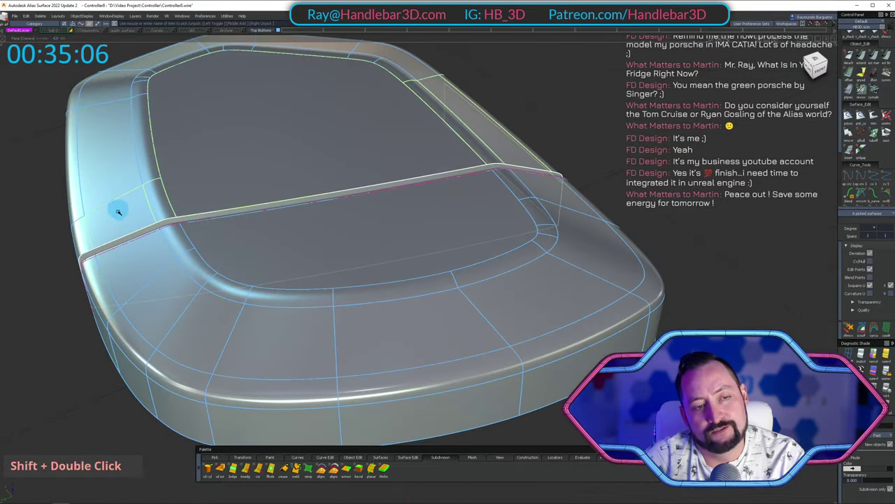
middle_click_drag(119, 212, 186, 200, "alt+shift")
right_click_drag(186, 200, 208, 202, "alt+shift")
middle_click_drag(207, 202, 167, 237, "alt+shift")
left_click(257, 214, "shift")
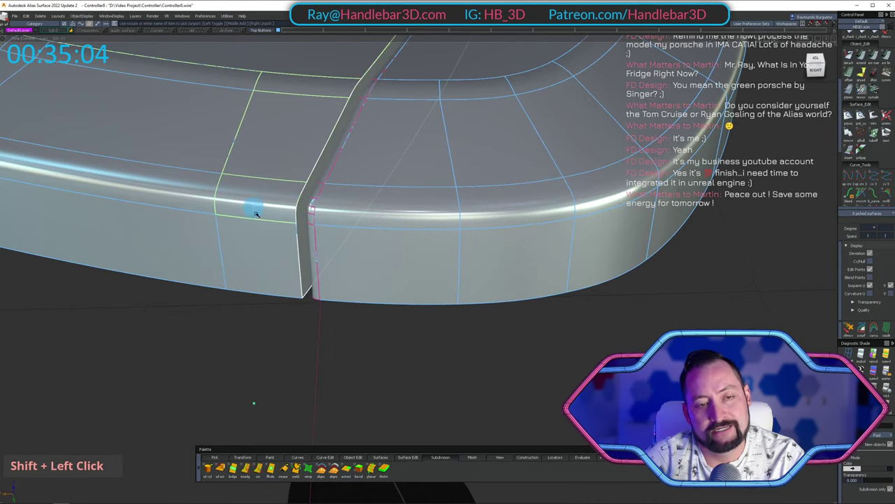
left_click_drag(336, 258, 368, 288, "ctrl+shift")
right_click_drag(368, 287, 374, 236, "alt+shift")
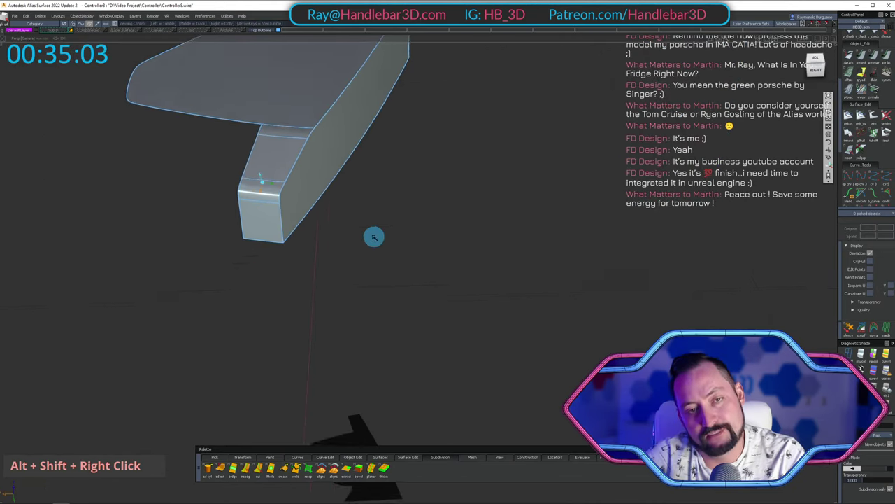
Start Surface Fillet with the larger half's gap wall as first set and pick its near-side and top surfaces as second.
middle_click_drag(374, 236, 361, 315, "alt+shift")
left_click_drag(361, 337, 375, 238, "ctrl+shift")
key("3")
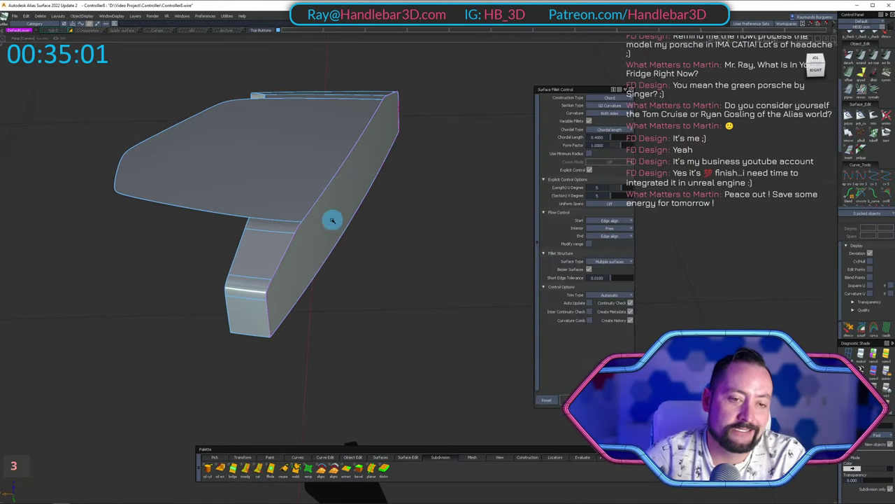
left_click(259, 318)
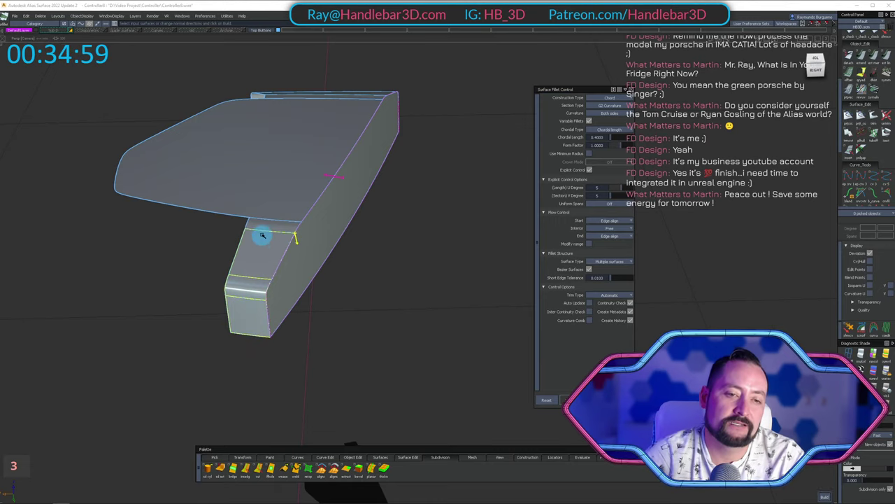
double_click(356, 126)
Add the remaining side surfaces to the second set and build the G2 curvature fillet with 0.4 chordal length.
left_click_drag(356, 126, 40, 160, "alt+shift")
middle_click_drag(40, 160, 306, 211, "alt+shift")
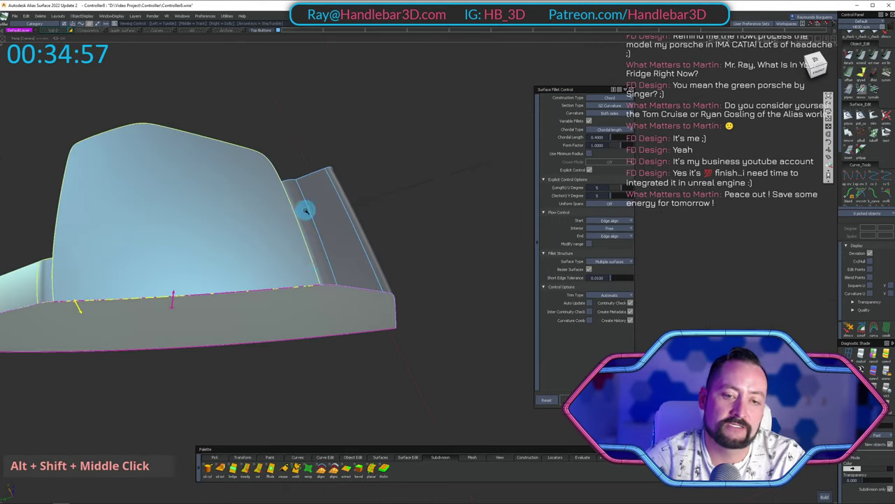
right_click_drag(305, 210, 338, 264, "alt+shift")
left_click_drag(338, 263, 199, 240, "alt+shift")
double_click(354, 278)
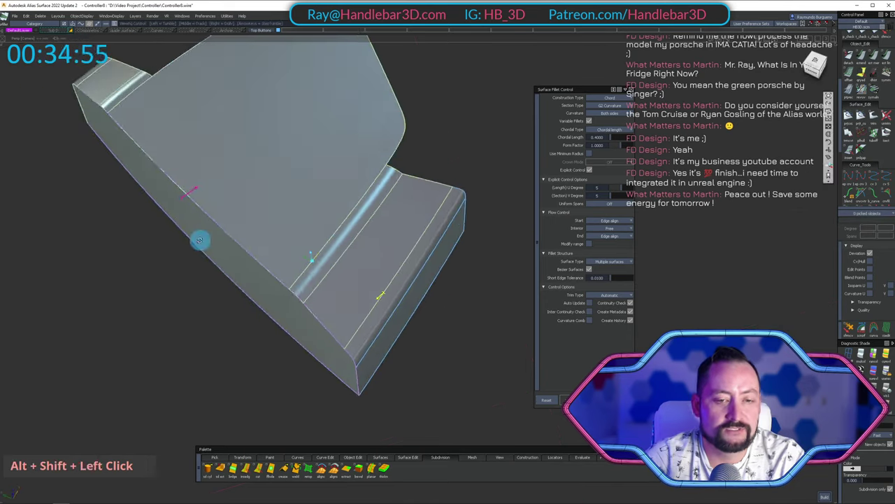
middle_click_drag(199, 240, 366, 293, "alt+shift")
left_click_drag(366, 294, 320, 275, "alt+shift")
double_click(389, 301)
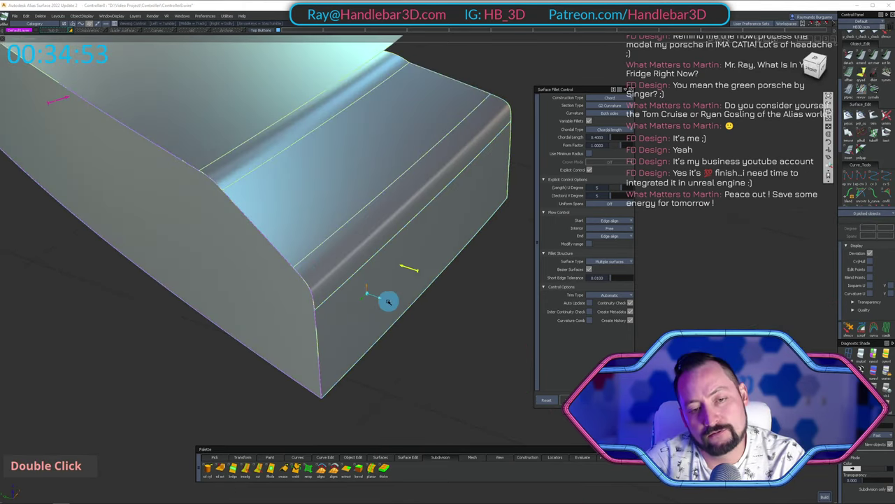
left_click_drag(388, 302, 248, 234, "alt+shift")
key("space")
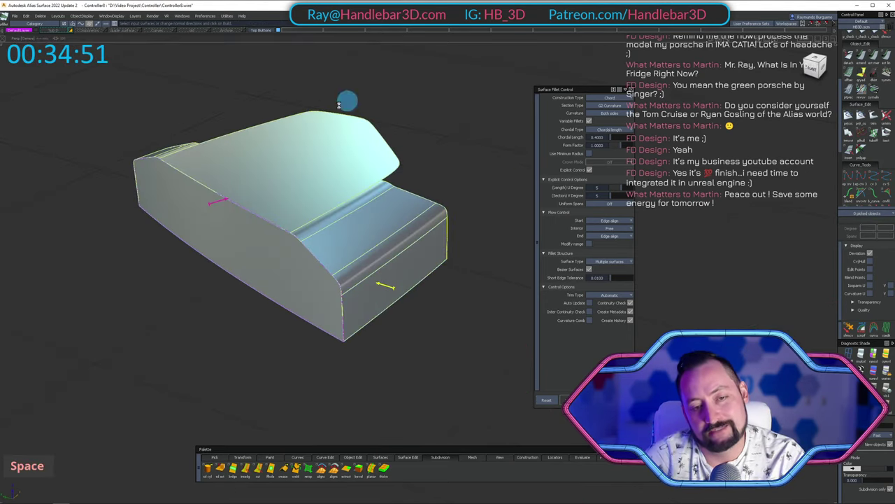
left_click(398, 164)
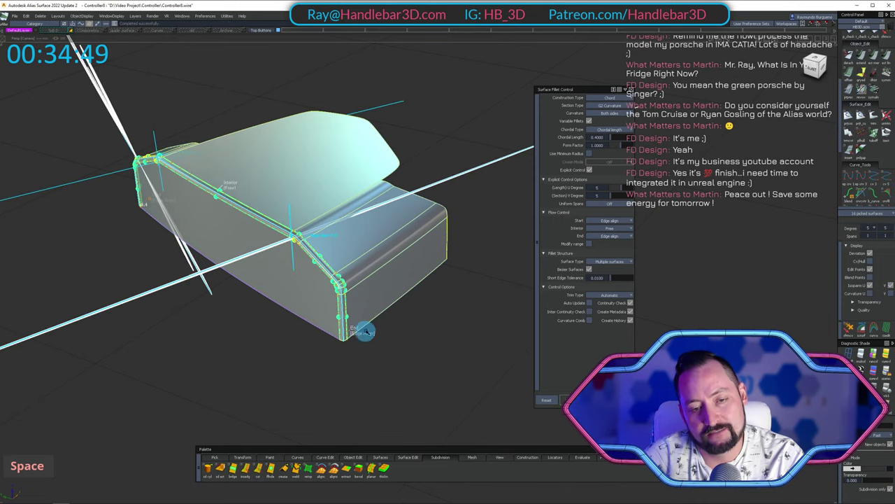
Examine the new fillet along the larger half's gap wall up close.
right_click_drag(314, 140, 395, 149, "alt+shift")
left_click_drag(395, 149, 316, 197, "alt+shift")
middle_click_drag(383, 154, 276, 114, "ctrl+shift")
right_click_drag(315, 132, 261, 140, "alt+shift")
left_click_drag(261, 140, 287, 253, "alt+shift")
right_click_drag(436, 366, 462, 364, "alt+shift")
left_click_drag(462, 364, 374, 270, "alt+shift")
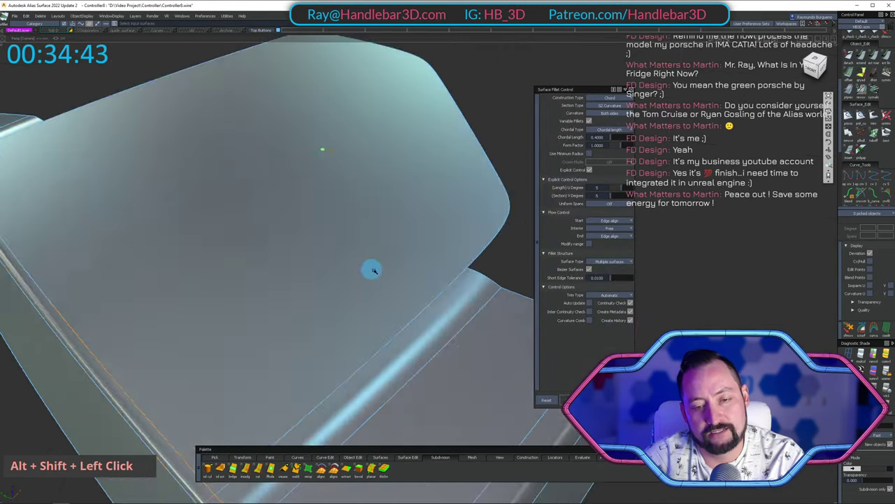
right_click_drag(375, 271, 311, 242, "alt+shift")
left_click_drag(311, 241, 289, 192, "alt+shift")
Select the larger half's fillet surfaces and assign them to the Top Buttons layer.
left_click_drag(227, 225, 211, 205, "ctrl+shift")
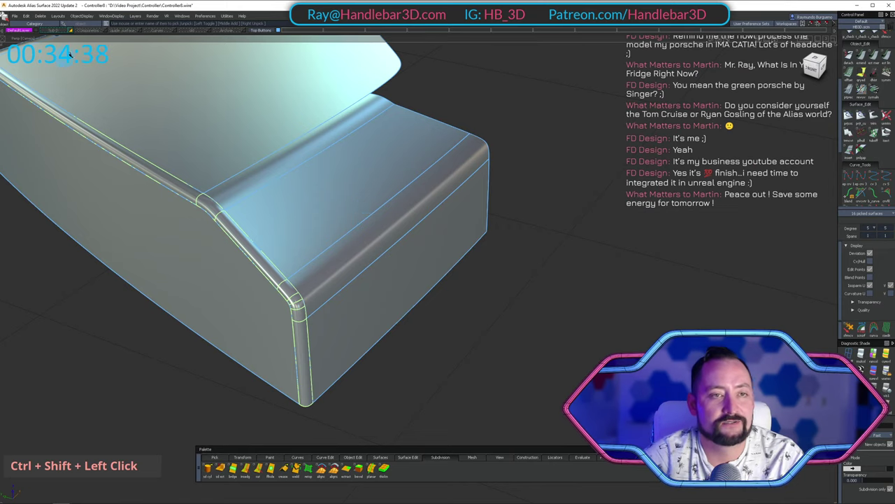
right_click_drag(343, 140, 320, 145, "alt+shift")
left_click_drag(319, 144, 305, 101, "alt+shift")
right_click(260, 31)
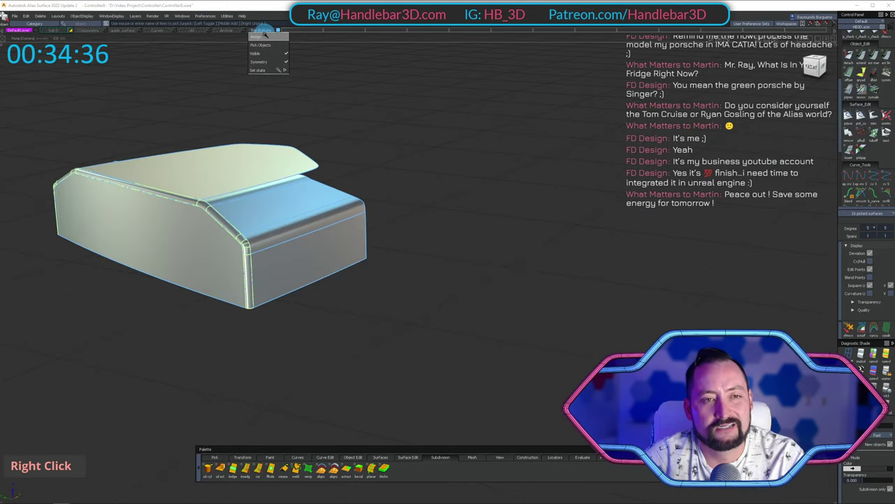
left_click(296, 147, "ctrl+shift")
Show all the hidden geometry of the split button and dismiss the fillet handles.
key("shift+u")
left_click_drag(309, 249, 269, 184, "ctrl+shift")
middle_click_drag(270, 183, 283, 190, "alt+shift")
right_click_drag(283, 190, 322, 192, "alt+shift")
left_click_drag(322, 192, 331, 198, "alt+shift")
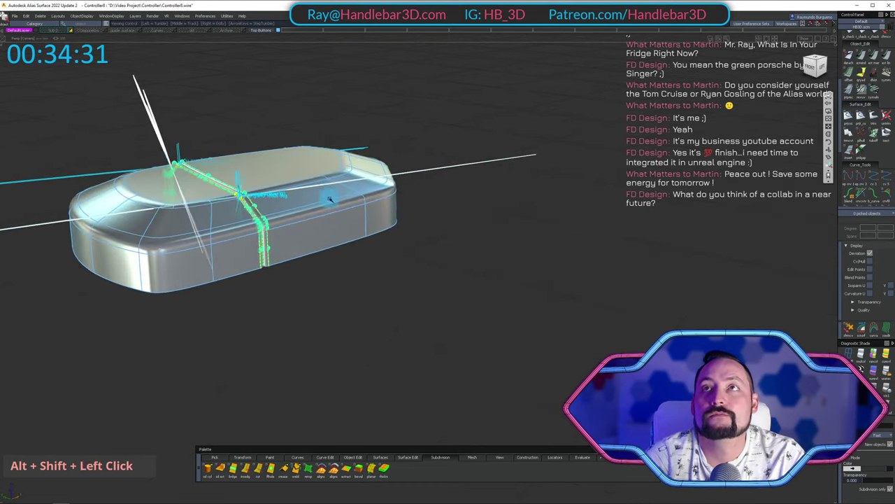
middle_click_drag(308, 186, 249, 144, "ctrl+shift")
left_click_drag(248, 143, 332, 204, "alt+shift")
right_click_drag(332, 203, 330, 205, "alt+shift")
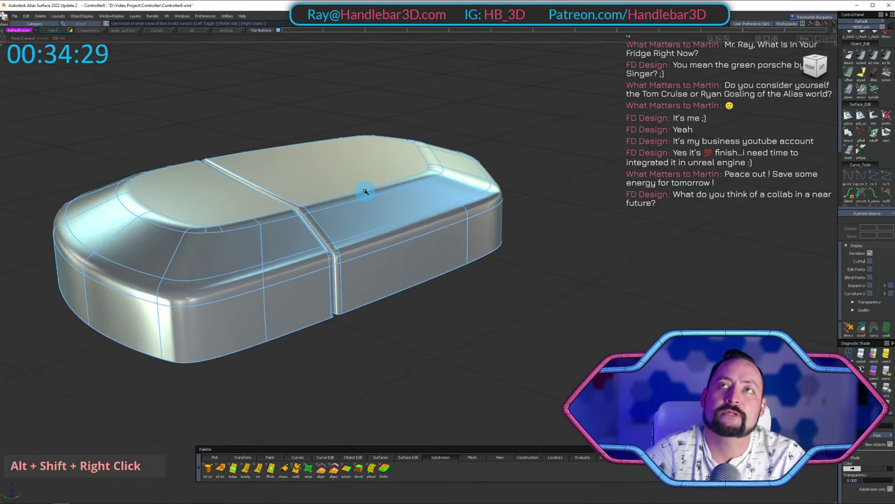
Examine both filleted edges along the gap up close.
left_click_drag(366, 191, 459, 146, "alt+shift")
right_click_drag(460, 145, 310, 186, "alt+shift")
left_click_drag(310, 186, 392, 173, "alt+shift")
right_click_drag(392, 172, 463, 140, "alt+shift")
left_click_drag(464, 140, 427, 156, "alt+shift")
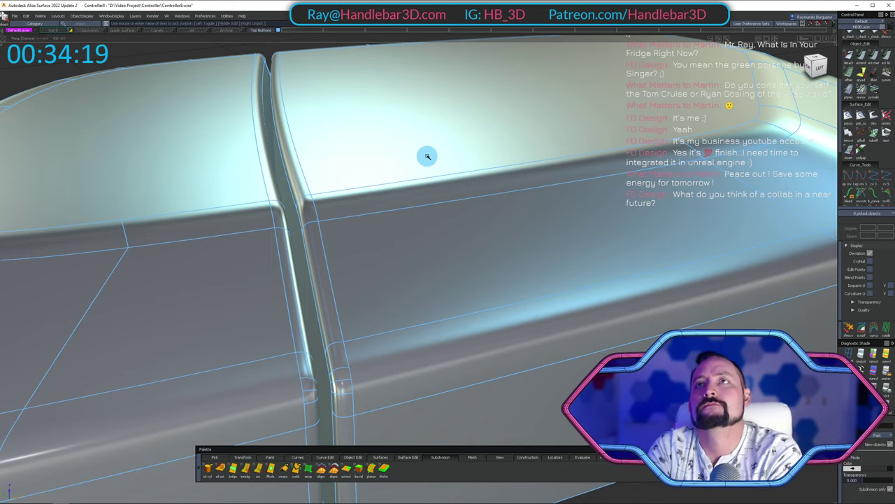
scroll(427, 155, "down", 3)
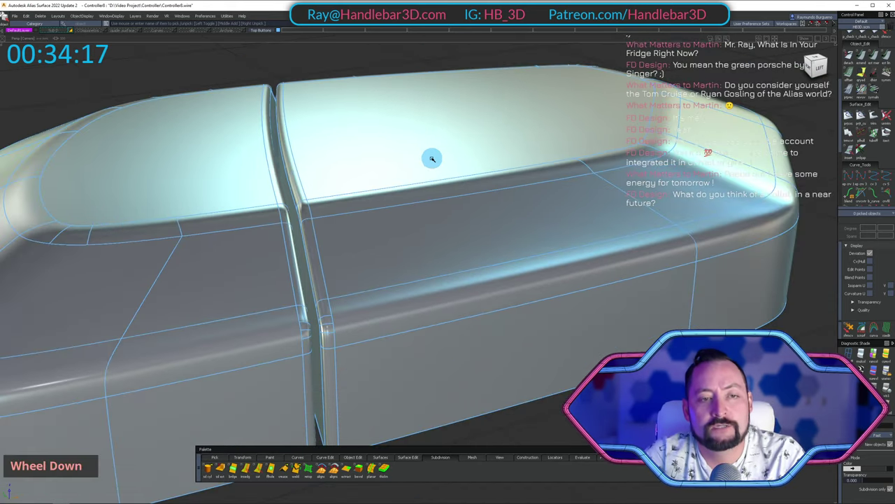
Unhide any remaining geometry and clear the selection with the button seen from above.
left_click_drag(426, 154, 392, 217, "alt+shift")
right_click_drag(392, 217, 440, 230, "alt+shift")
left_click_drag(440, 230, 347, 290, "alt+shift")
key("shift+u")
left_click_drag(403, 245, 394, 206, "ctrl+shift")
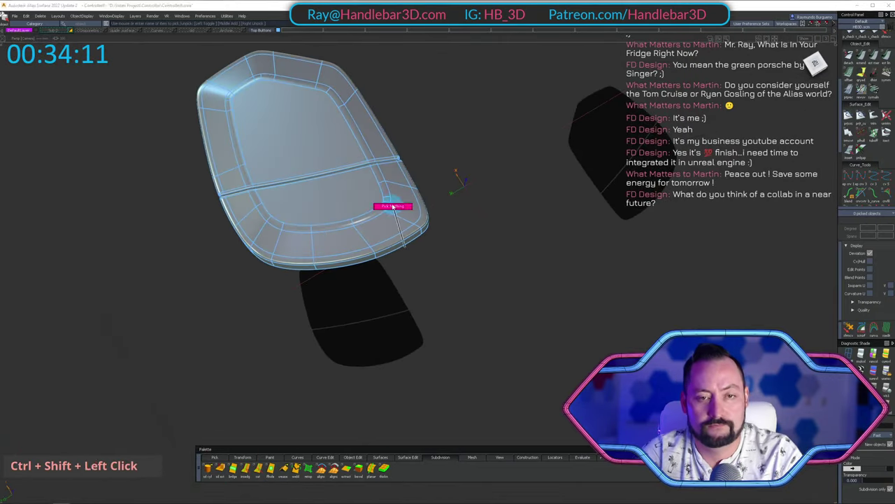
Clear the selection, show the Sub D layer with the controller body, and view the whole controller from the front.
right_click_drag(414, 169, 441, 238, "ctrl+shift")
left_click_drag(441, 237, 329, 169, "alt+shift")
right_click_drag(329, 169, 365, 64, "alt+shift")
left_click_drag(366, 64, 80, 32, "alt+shift")
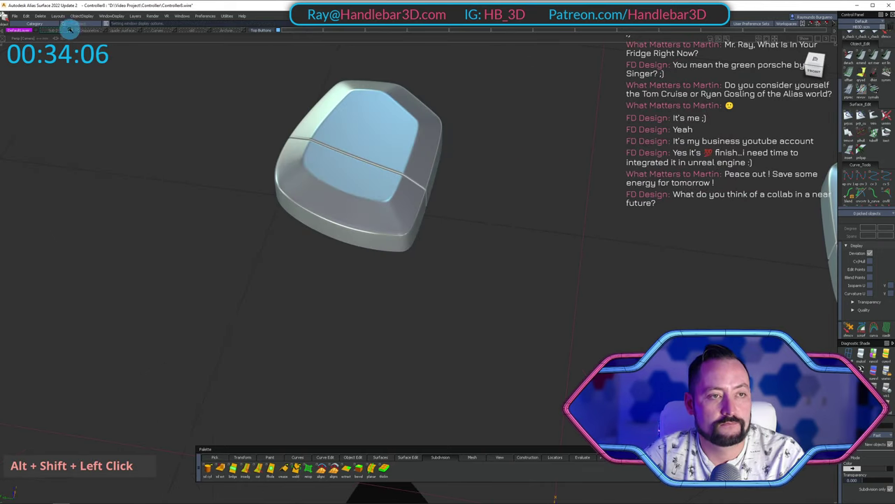
left_click(69, 30)
right_click_drag(270, 116, 391, 147, "alt+shift")
left_click_drag(391, 146, 594, 142, "alt+shift")
right_click_drag(594, 142, 455, 142, "alt+shift")
left_click_drag(455, 142, 506, 160, "alt+shift")
middle_click_drag(506, 160, 472, 184, "alt+shift")
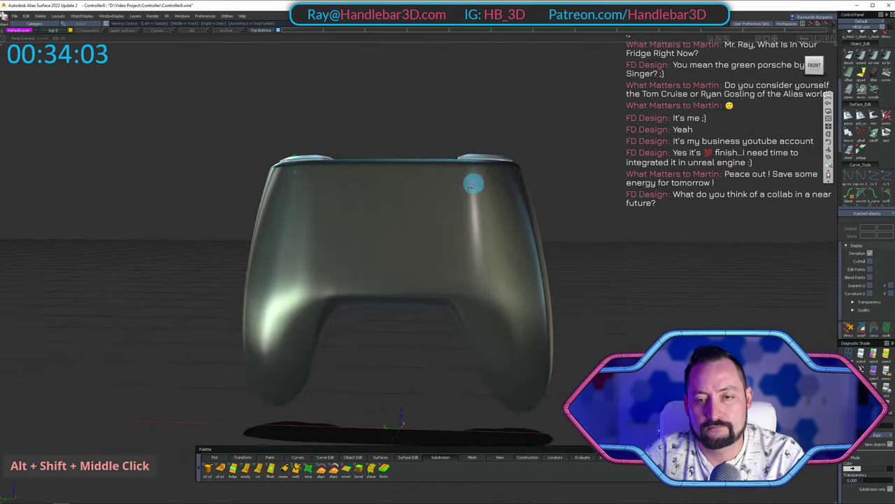
left_click_drag(472, 185, 364, 198, "alt+shift")
Set the eccentricity of the controller body's shader to 0.300 and darken its color.
key("m")
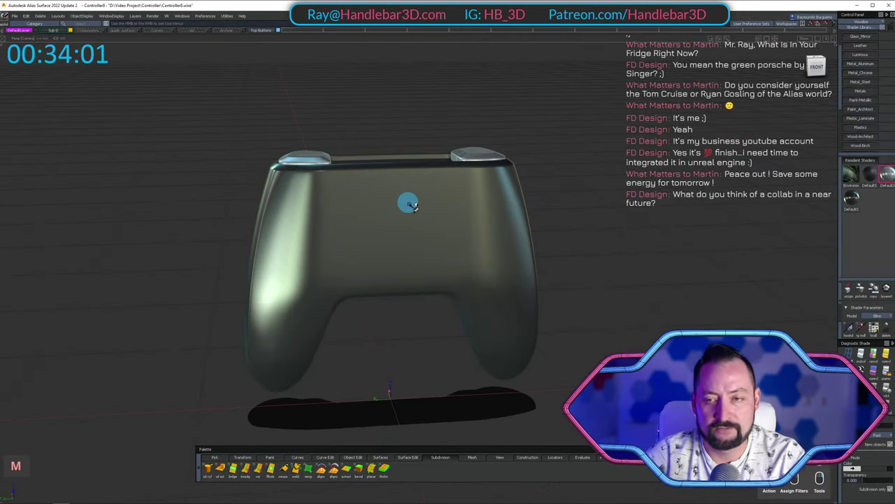
right_click(409, 203)
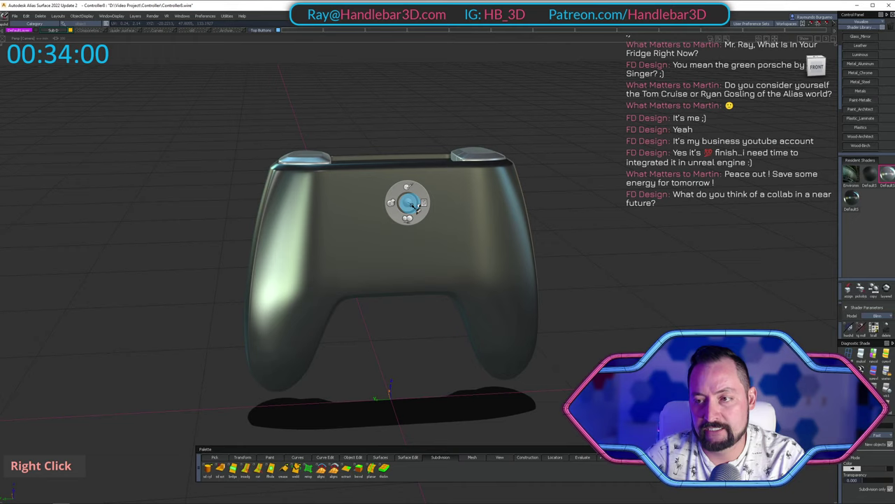
double_click(852, 195)
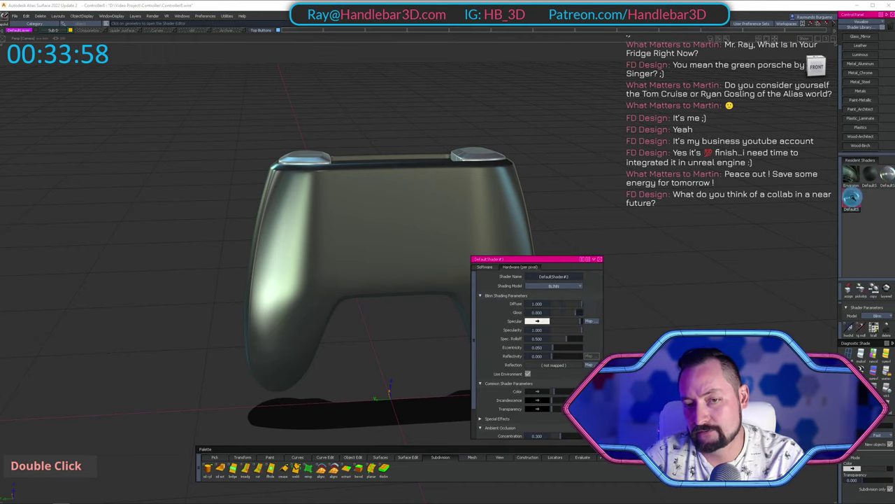
left_click(558, 346)
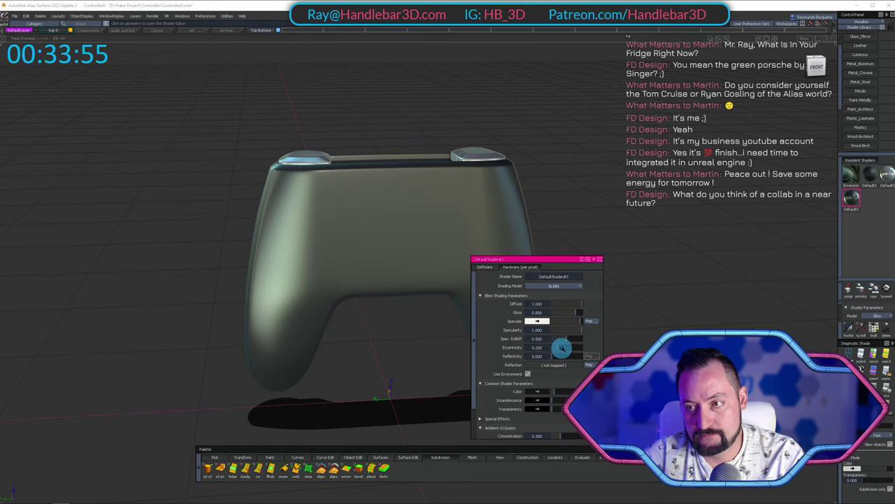
left_click_drag(562, 348, 561, 348)
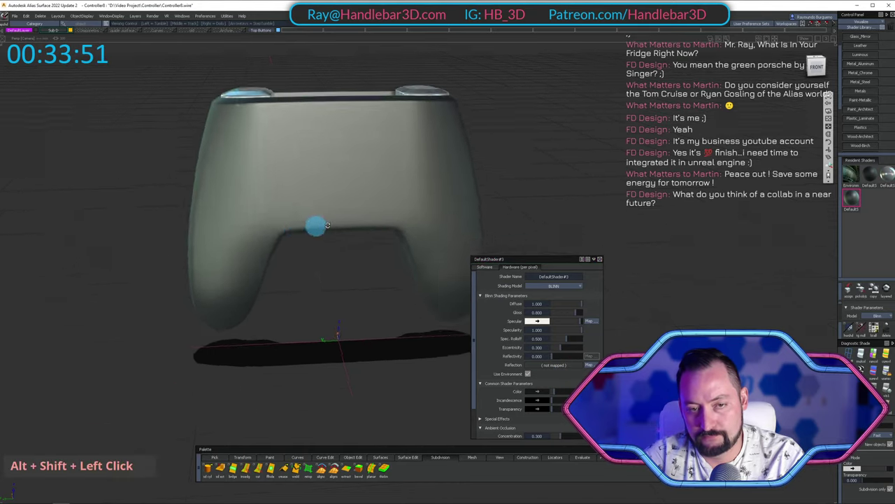
left_click_drag(314, 226, 210, 183, "alt+shift")
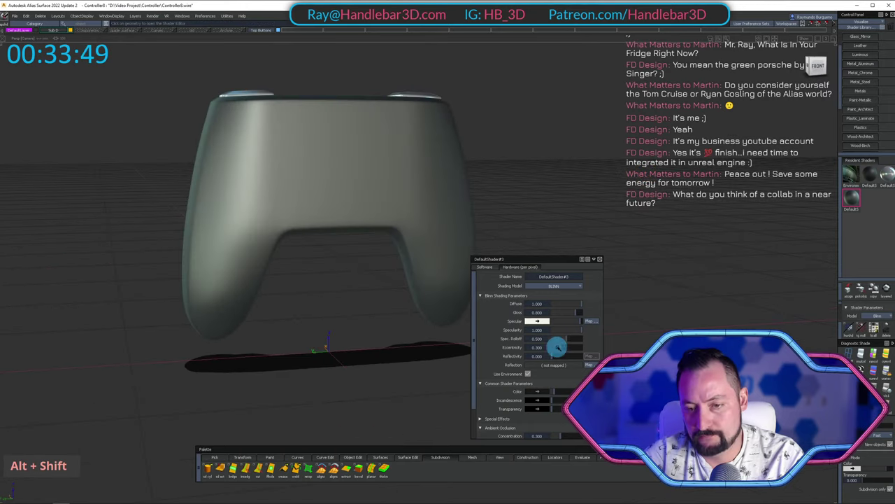
left_click_drag(553, 391, 553, 391)
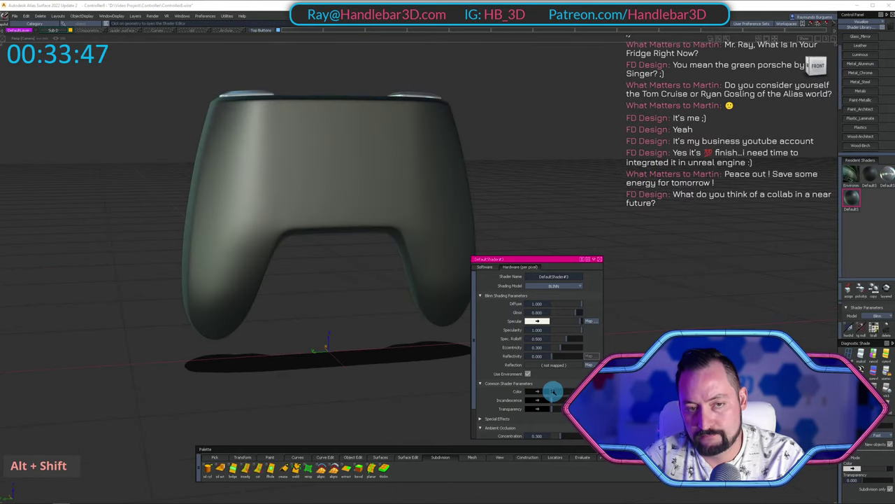
Examine the darkened controller body and the metallic top buttons from several angles.
left_click_drag(214, 191, 354, 200, "alt+shift")
middle_click_drag(354, 200, 328, 172, "alt+shift")
right_click(328, 172, "alt+shift")
left_click_drag(632, 220, 608, 203, "alt+shift")
middle_click_drag(276, 143, 279, 123, "alt+shift")
right_click_drag(280, 124, 363, 119, "alt+shift")
left_click_drag(364, 119, 495, 112, "alt+shift")
right_click_drag(489, 112, 426, 106, "ctrl+shift")
left_click_drag(426, 106, 575, 131, "alt+shift")
right_click_drag(445, 112, 380, 108, "ctrl+shift")
left_click_drag(379, 107, 538, 113, "alt+shift")
middle_click_drag(538, 113, 517, 147, "alt+shift")
left_click_drag(391, 147, 238, 140, "alt+shift")
middle_click_drag(238, 140, 227, 130, "alt+shift")
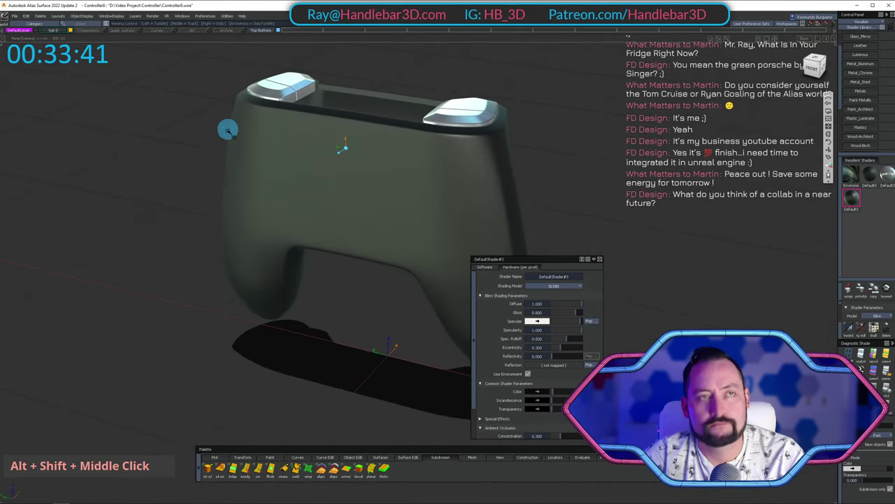
left_click_drag(199, 159, 372, 152, "alt+shift")
right_click_drag(372, 152, 311, 154, "alt+shift")
left_click_drag(311, 154, 326, 208, "alt+shift")
right_click_drag(326, 208, 448, 181, "alt+shift")
left_click_drag(447, 182, 455, 145, "alt+shift")
right_click_drag(455, 144, 293, 126, "alt+shift")
left_click_drag(293, 126, 249, 92, "alt+shift")
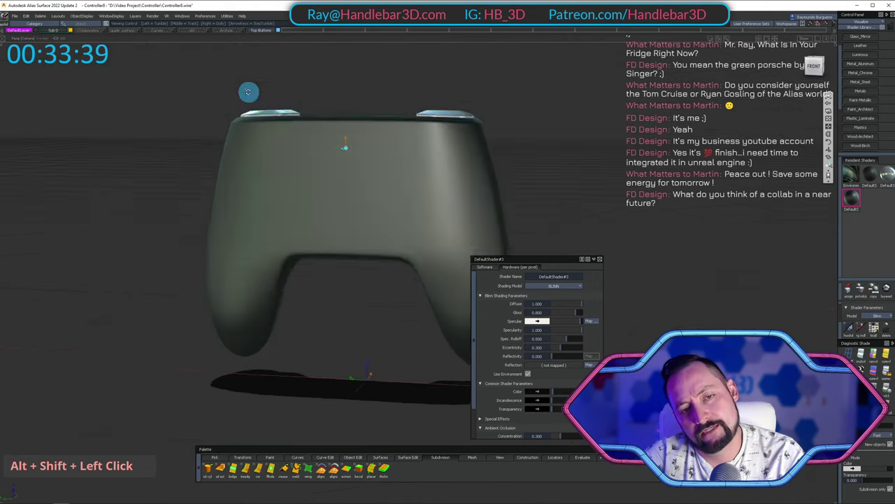
Examine the isoparms of the body and the open recess between the two top buttons from above and the side.
middle_click_drag(248, 92, 368, 115, "alt+shift")
left_click_drag(368, 114, 388, 208, "alt+shift")
middle_click_drag(387, 207, 392, 180, "alt+shift")
left_click_drag(392, 180, 330, 151, "alt+shift")
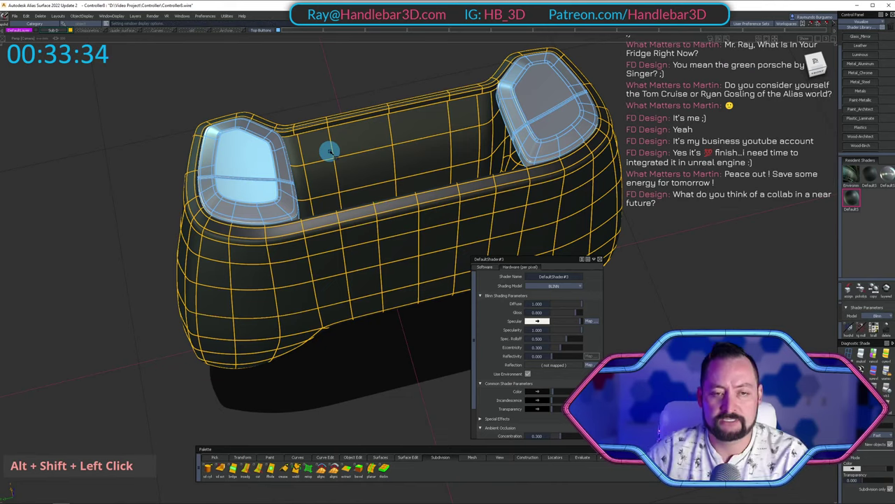
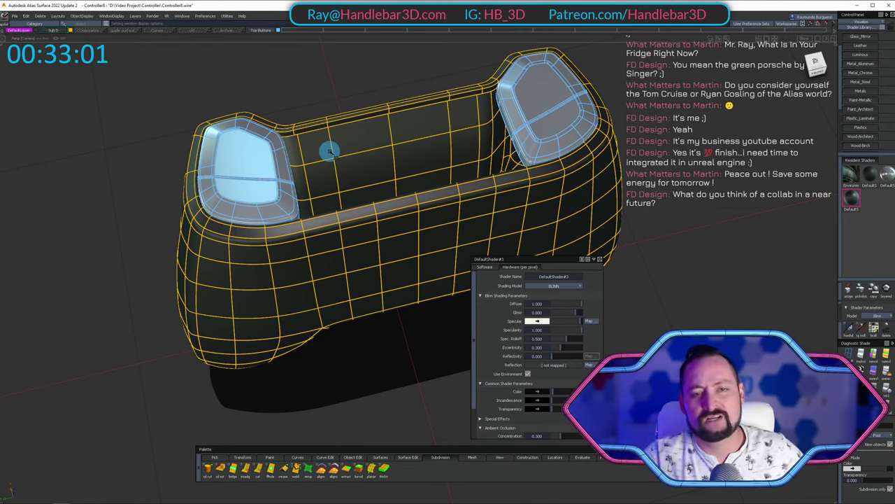
left_click_drag(327, 150, 739, 174, "alt+shift")
middle_click_drag(308, 138, 389, 124, "alt+shift")
right_click_drag(390, 124, 279, 120, "alt+shift")
left_click_drag(280, 120, 495, 145, "alt+shift")
middle_click_drag(495, 146, 425, 97, "alt+shift")
left_click_drag(426, 97, 549, 59, "alt+shift")
middle_click_drag(549, 59, 447, 105, "alt+shift")
right_click_drag(448, 105, 422, 110, "alt+shift")
middle_click_drag(422, 110, 451, 112, "alt+shift")
left_click_drag(451, 112, 513, 172, "alt+shift")
right_click_drag(514, 172, 314, 145, "alt+shift")
middle_click_drag(314, 144, 296, 198, "alt+shift")
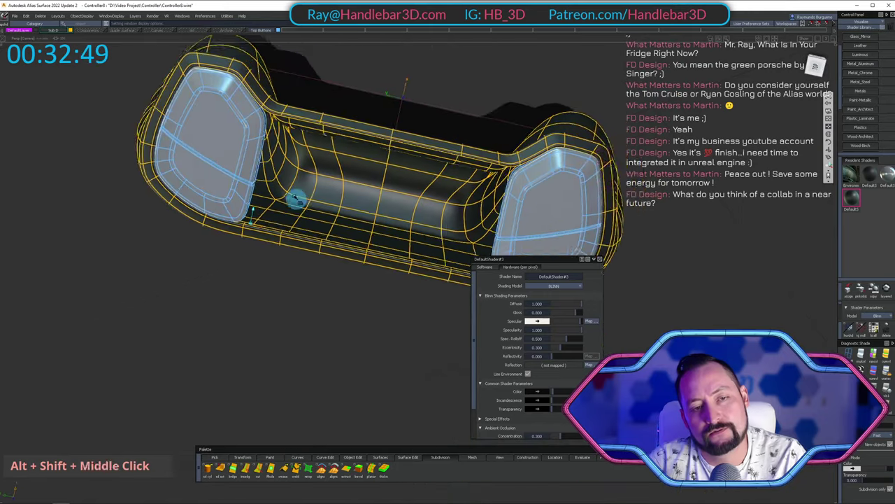
left_click_drag(296, 198, 134, 65, "alt+shift")
left_click_drag(111, 59, 143, 73, "alt+shift")
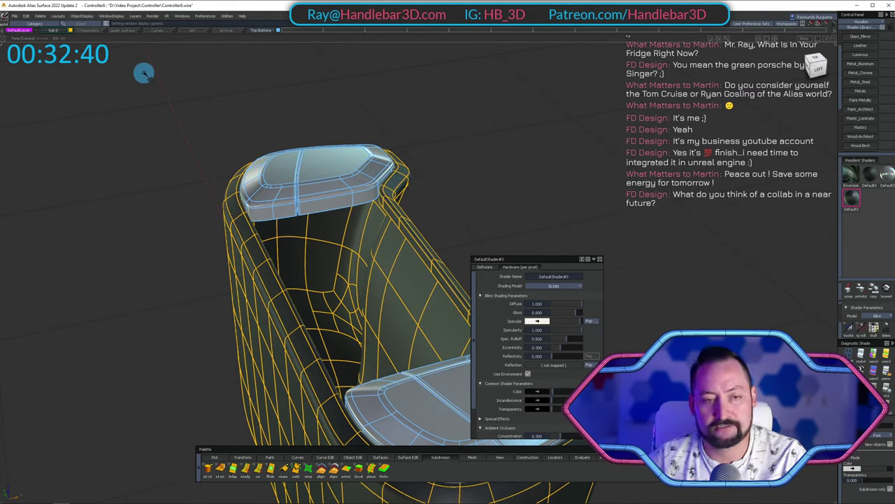
left_click_drag(144, 73, 356, 116, "alt+shift")
middle_click_drag(356, 116, 279, 128, "alt+shift")
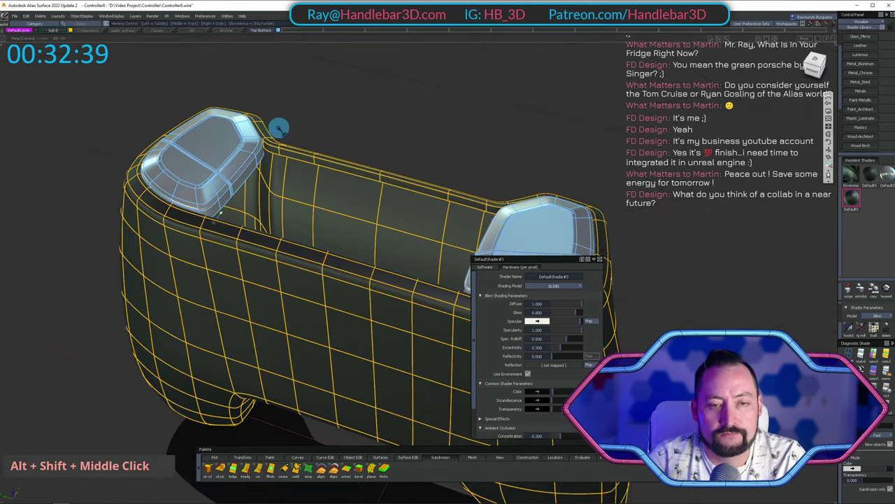
left_click_drag(279, 128, 156, 92, "alt+shift")
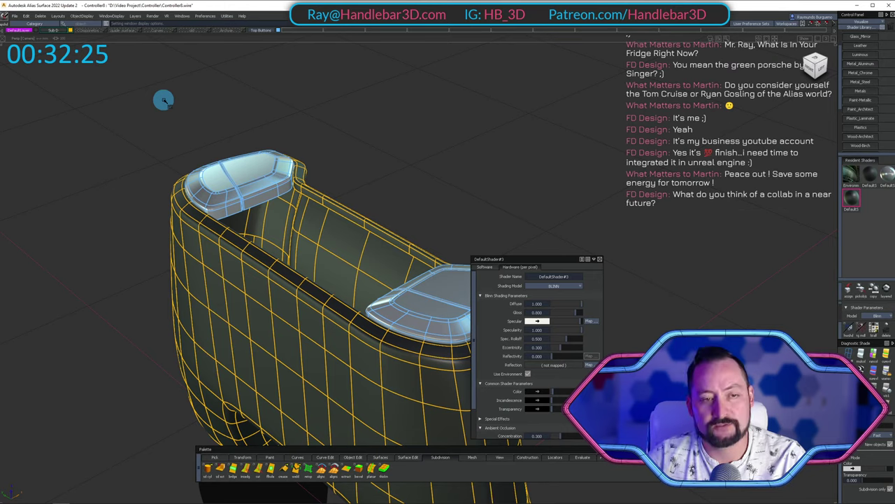
Inspect the front rim and how the top buttons sit on the body, both with wireframe and shaded only.
scroll(426, 172, "down", 3)
left_click_drag(426, 172, 456, 190, "alt+shift")
right_click_drag(323, 146, 352, 144, "alt+shift")
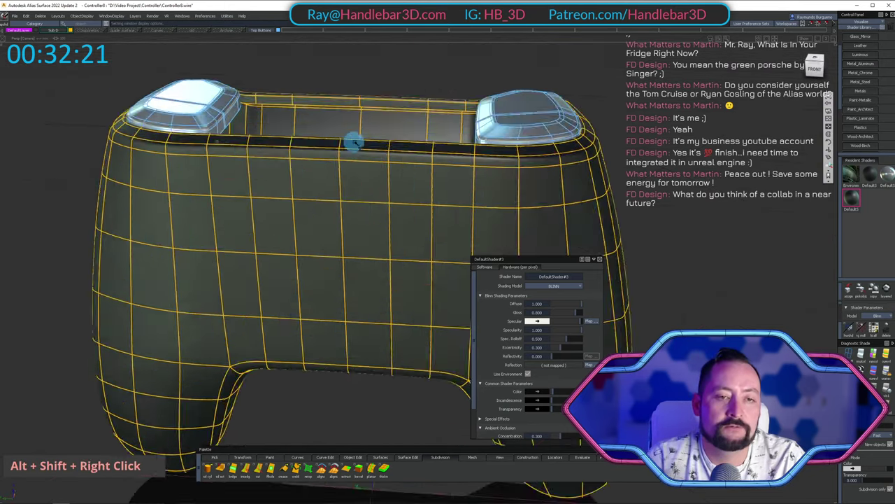
middle_click_drag(352, 144, 368, 219, "alt+shift")
left_click_drag(369, 219, 226, 143, "alt+shift")
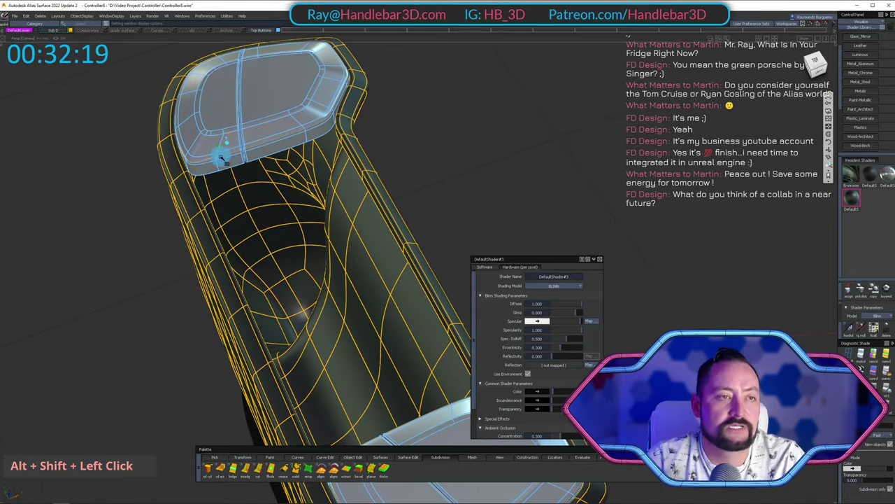
middle_click_drag(221, 156, 210, 148, "alt+shift")
left_click_drag(210, 147, 392, 116, "alt+shift")
right_click_drag(392, 116, 377, 119, "alt+shift")
middle_click_drag(378, 119, 361, 122, "alt+shift")
middle_click_drag(132, 124, 249, 130, "alt+shift")
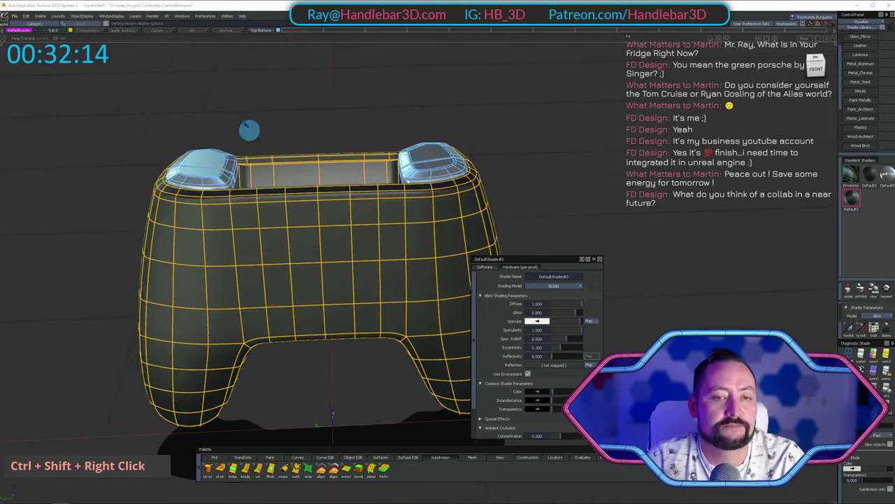
left_click_drag(249, 129, 549, 145, "alt+shift")
left_click_drag(341, 136, 334, 122, "alt+shift")
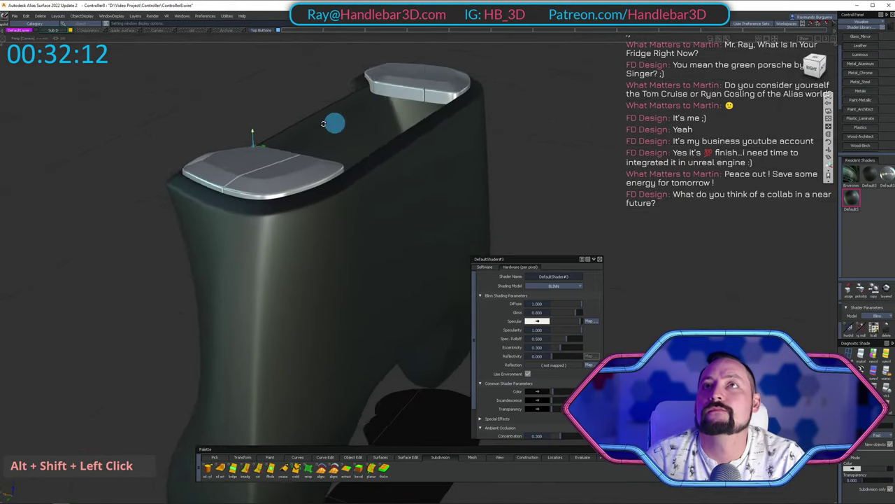
right_click_drag(334, 122, 214, 144, "alt+shift")
left_click_drag(214, 144, 46, 144, "alt+shift")
right_click_drag(46, 144, 81, 179, "alt+shift")
middle_click_drag(81, 179, 84, 124, "alt+shift")
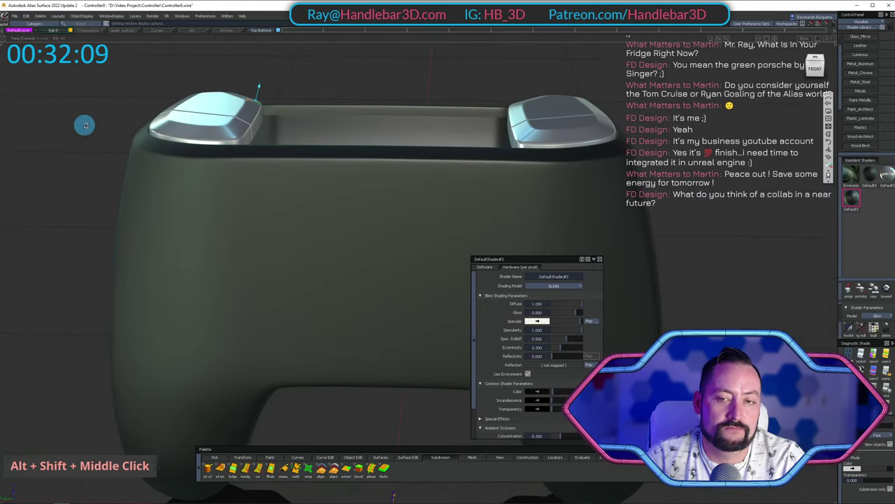
left_click_drag(84, 124, 342, 123, "alt+shift")
middle_click_drag(342, 124, 348, 119, "alt+shift")
right_click_drag(348, 120, 367, 175, "alt+shift")
left_click_drag(367, 175, 456, 137, "alt+shift")
middle_click_drag(455, 138, 265, 123, "alt+shift")
left_click_drag(265, 123, 301, 131, "alt+shift")
right_click_drag(301, 131, 247, 82, "ctrl+shift")
Show the Archive layer and select the two subdivision strips in the recess between the top buttons.
right_click_drag(323, 137, 353, 129, "alt+shift")
left_click_drag(353, 130, 363, 184, "alt+shift")
right_click_drag(364, 184, 203, 172, "alt+shift")
left_click_drag(203, 172, 178, 140, "alt+shift")
right_click_drag(179, 140, 198, 157, "alt+shift")
middle_click_drag(198, 157, 270, 139, "alt+shift")
left_click_drag(266, 120, 262, 37, "ctrl+shift")
left_click(243, 30)
left_click_drag(288, 203, 311, 257, "alt+shift")
left_click(300, 189)
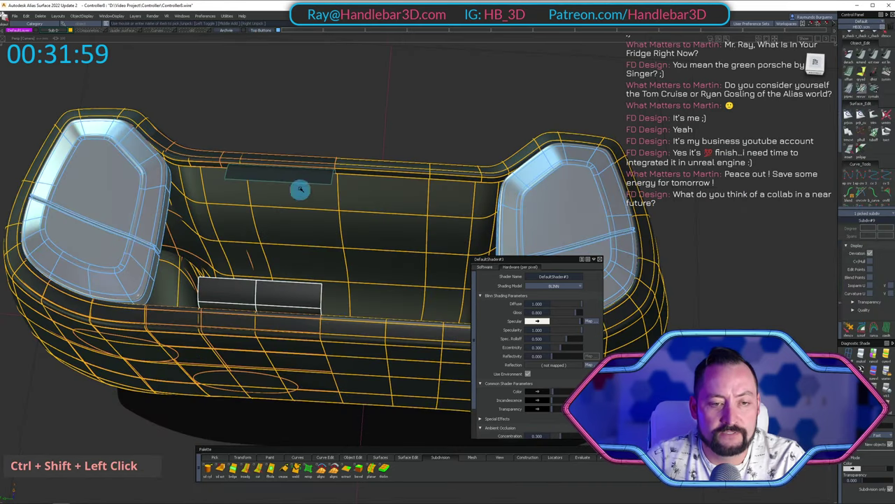
Assign the two selected strips to the Top Buttons layer and hide the Archive layer.
right_click(266, 33)
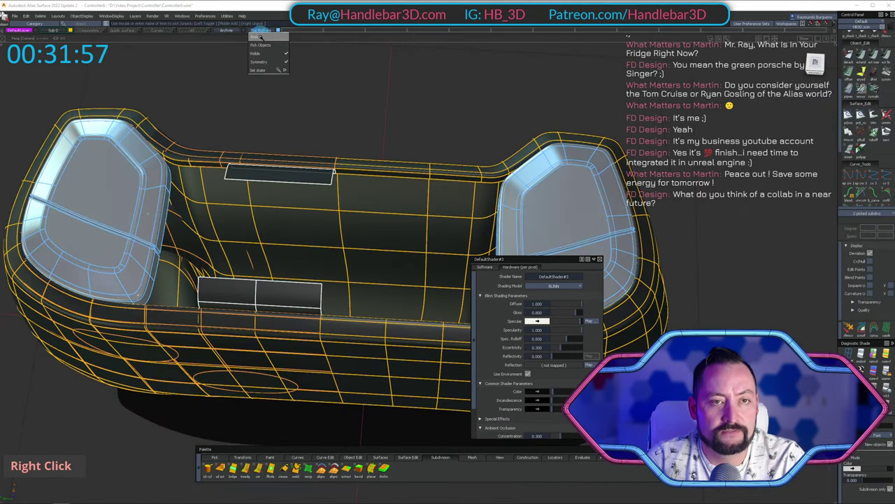
left_click(263, 40)
left_click_drag(246, 61, 245, 27, "ctrl+shift")
left_click(244, 30)
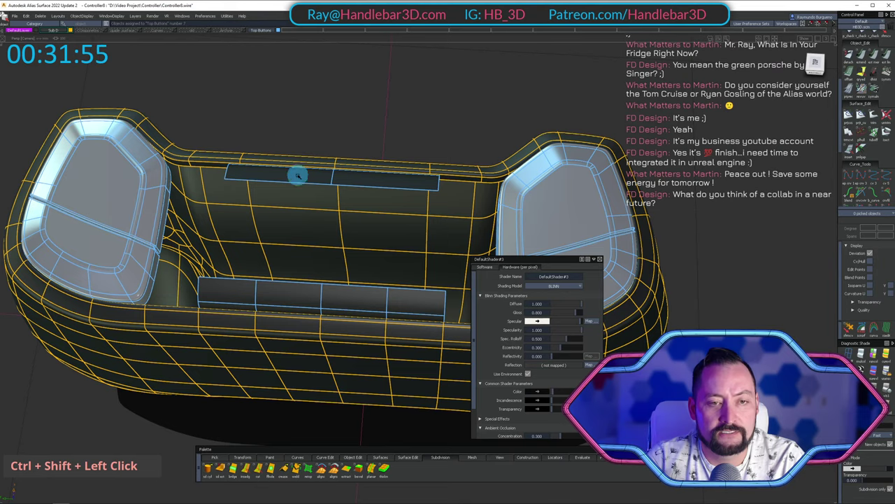
Select both strips between the top buttons and display their control cages, viewed close along the body's rim.
left_click(271, 284)
right_click_drag(289, 226, 286, 187, "ctrl+shift")
left_click_drag(285, 183, 227, 149, "alt+shift")
middle_click_drag(228, 150, 247, 146, "alt+shift")
left_click_drag(177, 227, 245, 194, "alt+shift")
middle_click_drag(244, 195, 283, 219, "alt+shift")
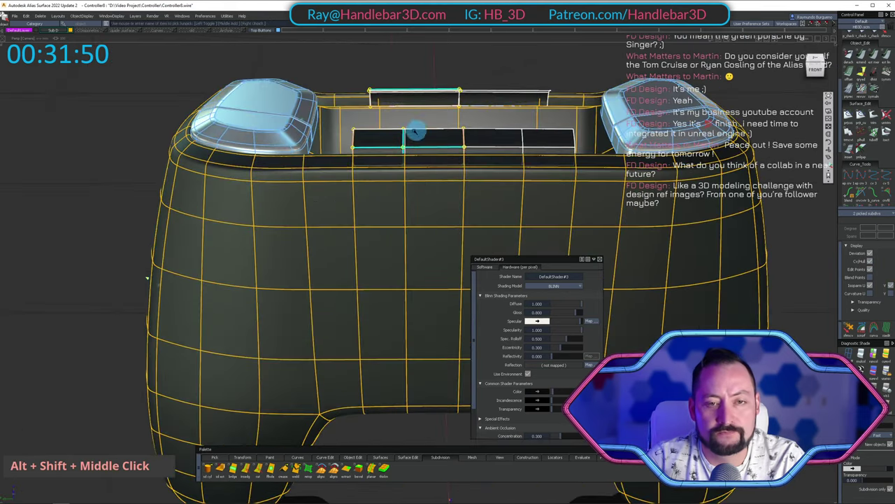
right_click_drag(354, 133, 379, 145, "alt+shift")
middle_click_drag(379, 145, 394, 200, "alt+shift")
left_click_drag(394, 200, 590, 104, "alt+shift")
right_click_drag(491, 118, 452, 133, "alt+shift")
left_click_drag(451, 133, 367, 111, "alt+shift")
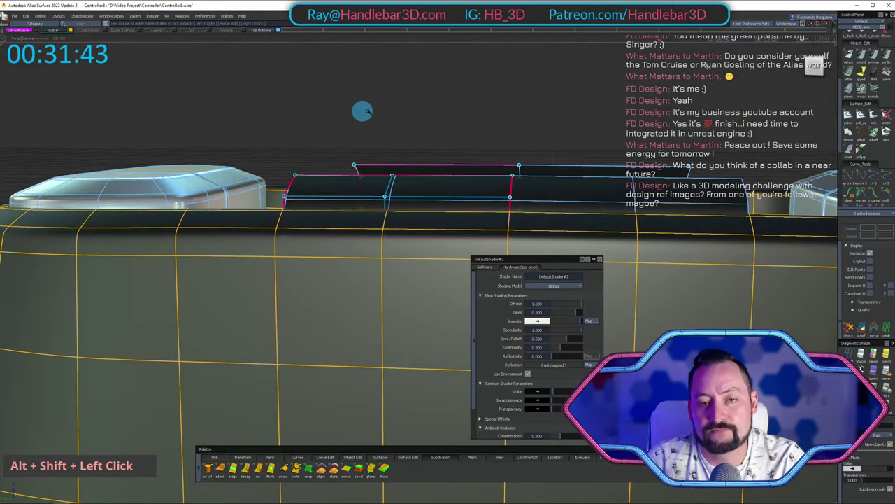
Select cage edges on both strips and adjust their height in the orthographic front view.
left_click_drag(536, 140, 407, 143, "alt+shift")
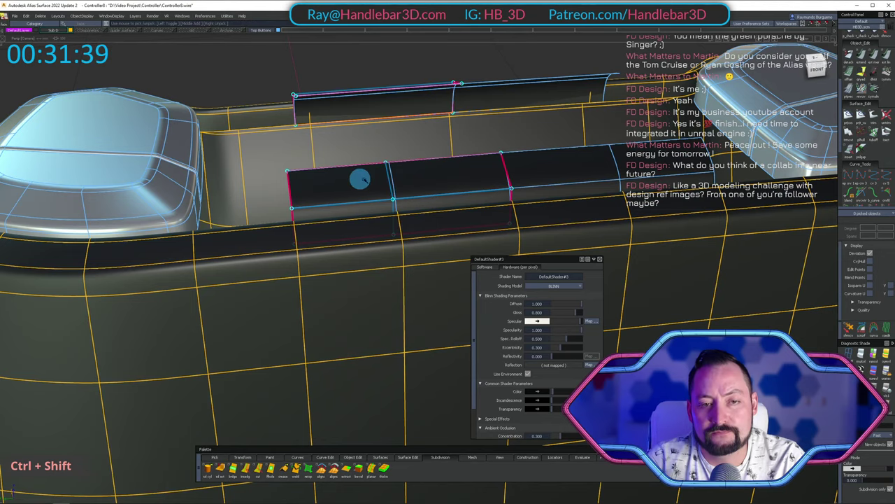
left_click_drag(419, 128, 392, 76, "alt+shift")
right_click_drag(392, 76, 359, 112, "alt+shift")
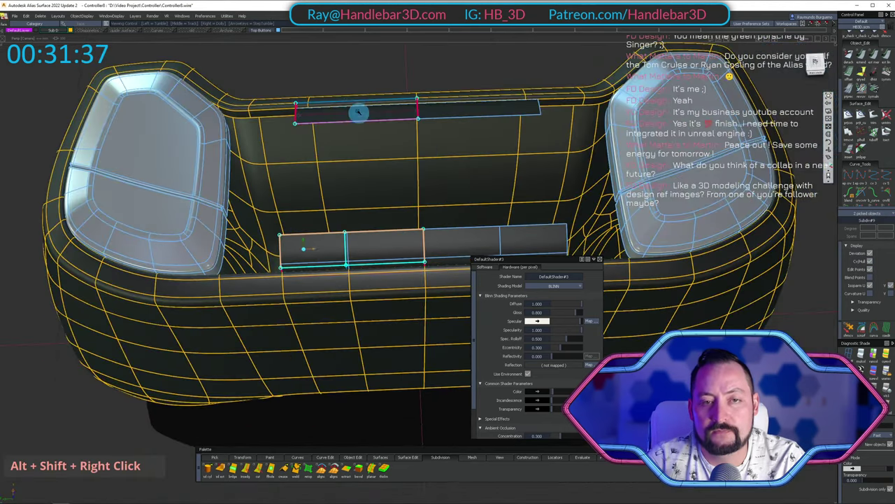
left_click_drag(329, 113, 356, 203, "alt+shift")
left_click_drag(470, 174, 833, 71, "alt+shift")
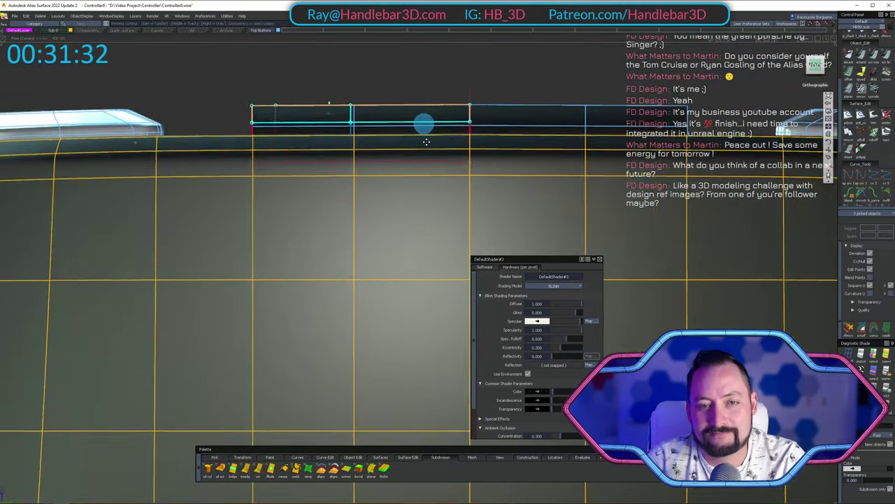
right_click_drag(424, 124, 399, 128)
left_click_drag(400, 128, 350, 286, "alt+shift")
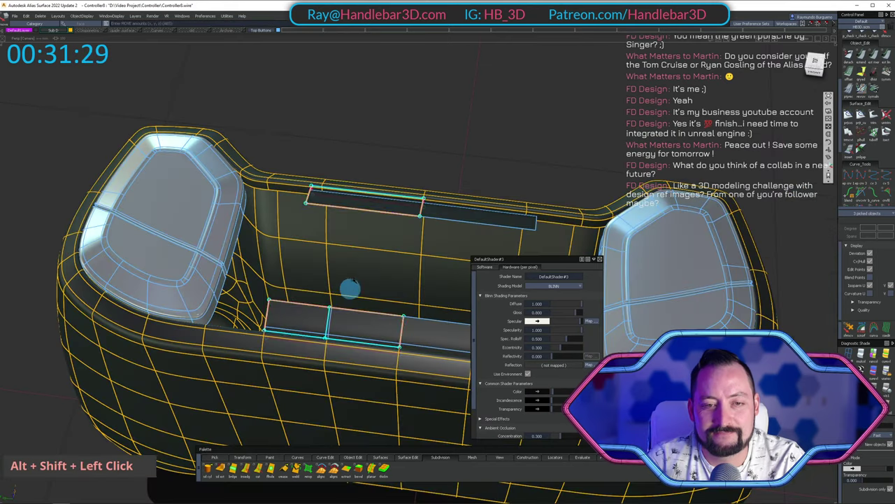
Examine both strips against the body's rim and the neighboring top buttons from several angles.
right_click_drag(350, 286, 371, 209, "alt+shift")
left_click_drag(371, 210, 362, 260, "alt+shift")
right_click_drag(361, 260, 356, 140, "alt+shift")
left_click_drag(356, 140, 200, 47, "alt+shift")
left_click_drag(249, 68, 197, 50, "alt+shift")
middle_click_drag(198, 51, 196, 45, "alt+shift")
left_click_drag(196, 44, 237, 35, "alt+shift")
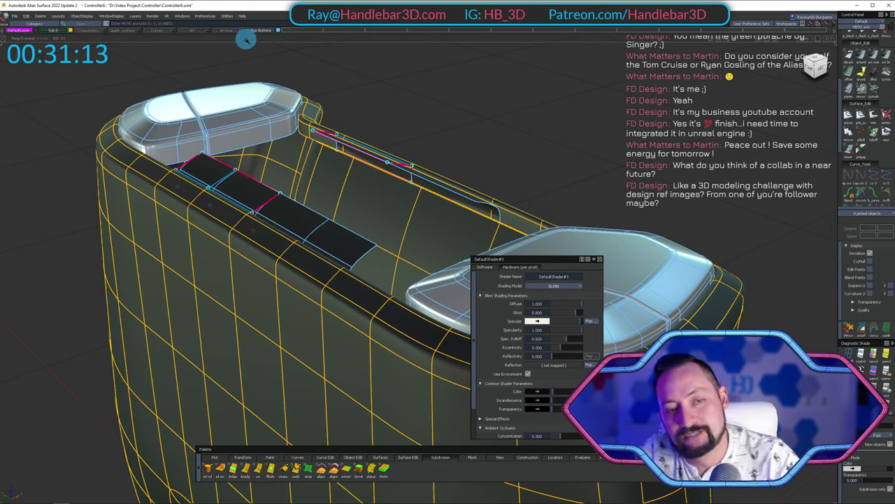
left_click_drag(254, 186, 443, 214, "alt+shift")
middle_click_drag(443, 214, 395, 194, "alt+shift")
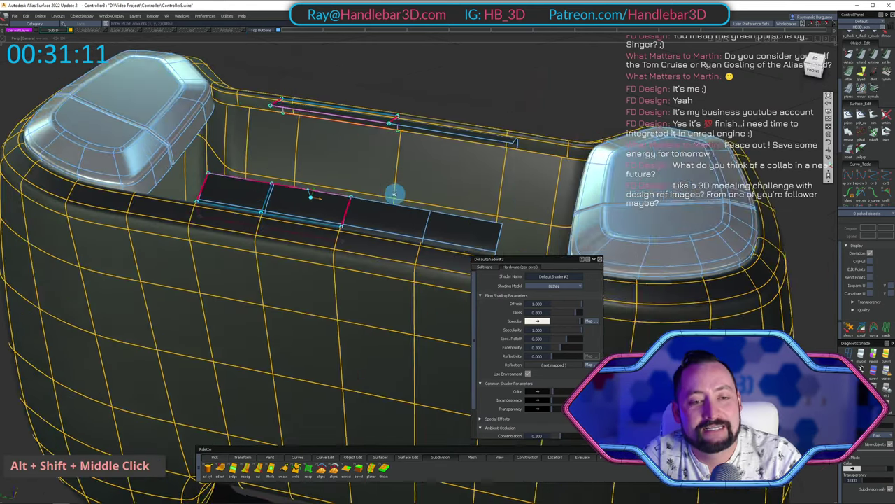
left_click_drag(395, 194, 519, 196, "alt+shift")
right_click_drag(519, 196, 350, 161, "alt+shift")
left_click_drag(350, 161, 353, 175, "alt+shift")
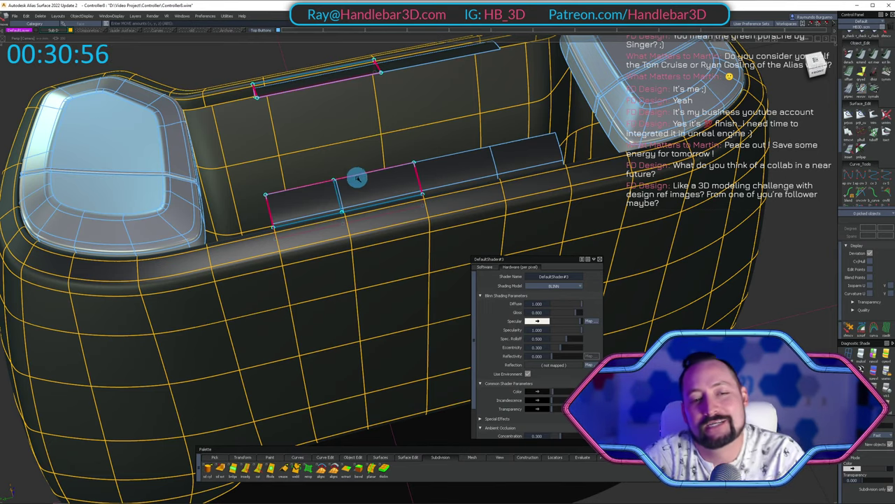
left_click_drag(343, 190, 497, 168, "alt+shift")
middle_click_drag(497, 168, 539, 152, "alt+shift")
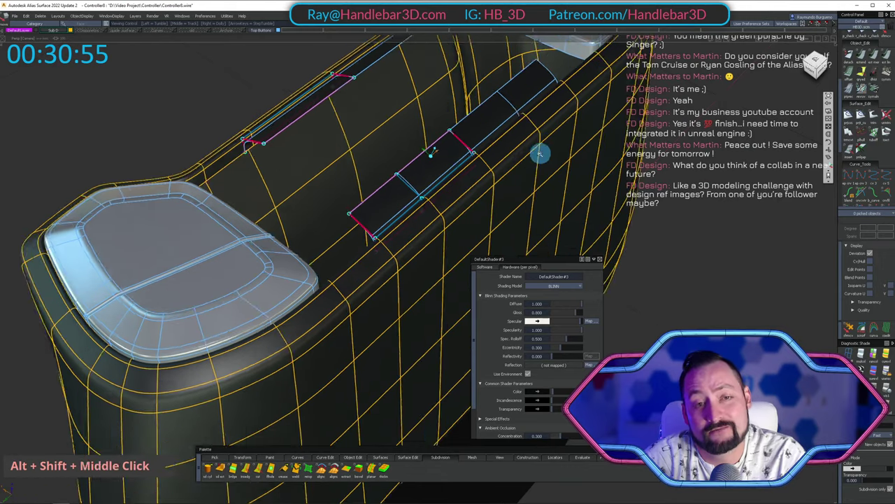
Isolate the front subdivision strip between the top buttons, hiding all other geometry.
left_click_drag(539, 152, 414, 180, "alt+shift")
right_click_drag(414, 179, 419, 170, "alt+shift")
left_click_drag(419, 170, 463, 145, "alt+shift")
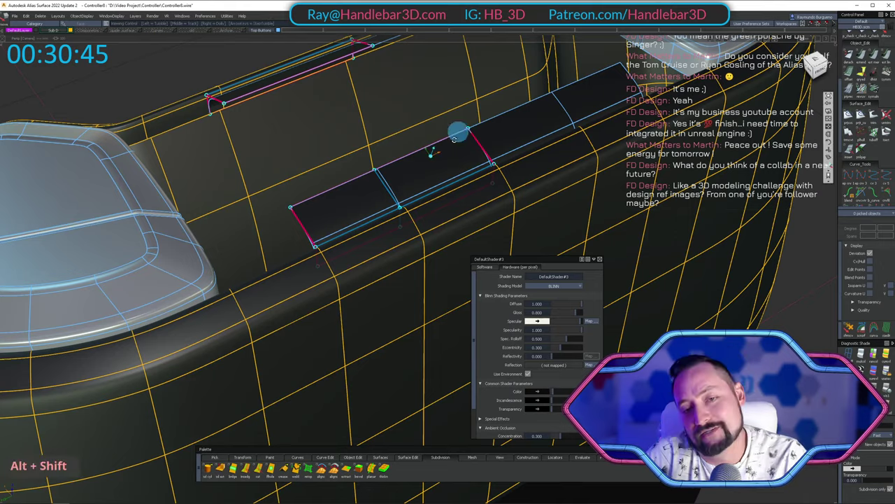
right_click_drag(457, 134, 413, 193, "alt+shift")
middle_click_drag(413, 194, 536, 88, "alt+shift")
left_click_drag(536, 88, 404, 126, "alt+shift")
left_click(358, 204, "ctrl+shift")
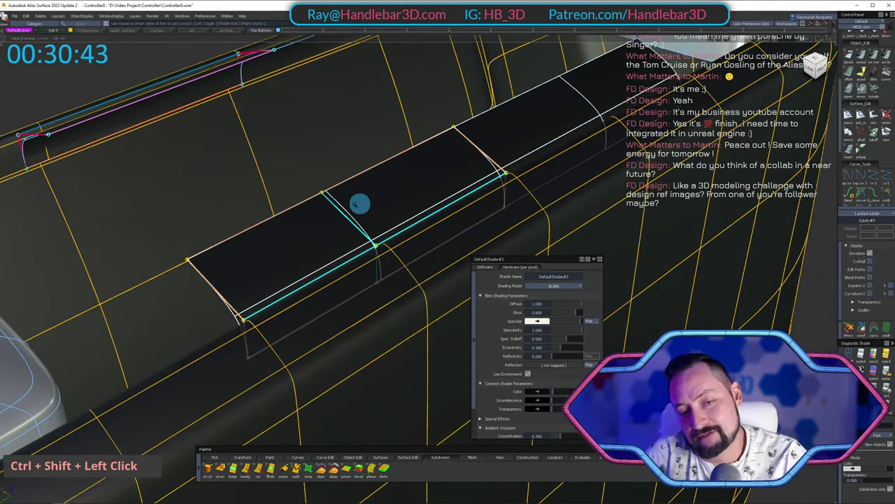
key("shift+h")
left_click(463, 160, "ctrl+shift")
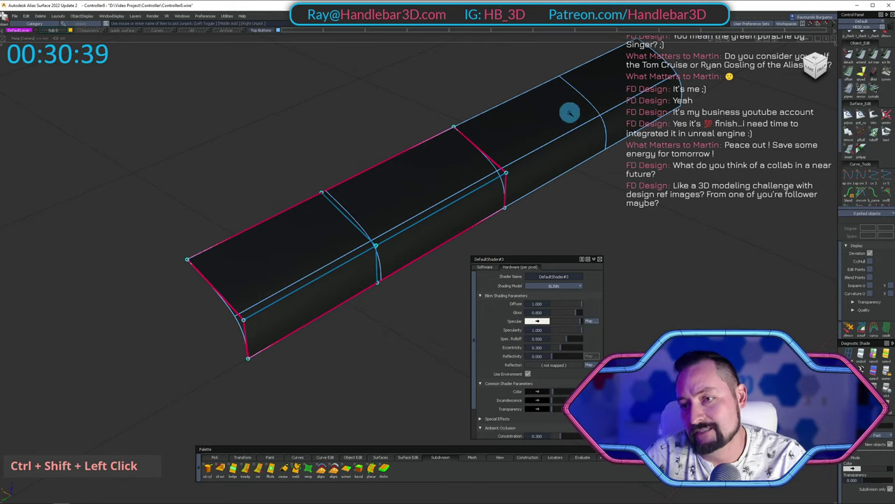
Examine the isolated strip's control cage and curved profile from several angles.
left_click_drag(600, 163, 535, 137, "alt+shift")
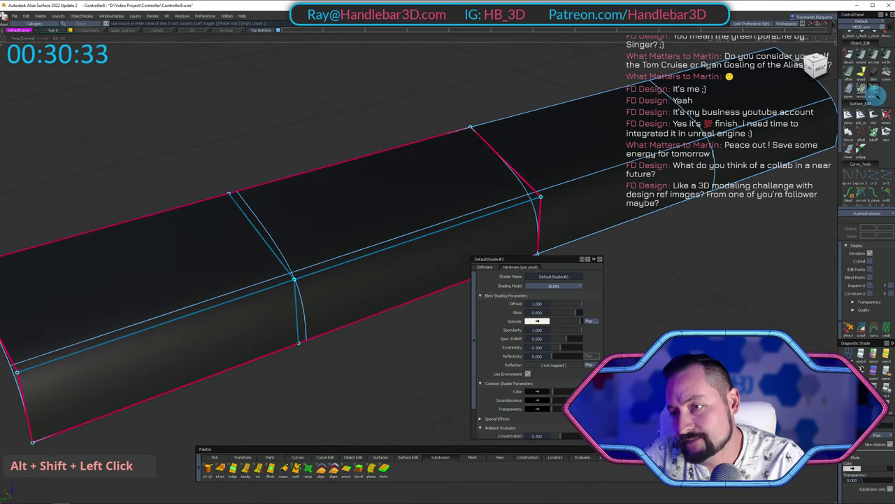
scroll(804, 143, "down", 3)
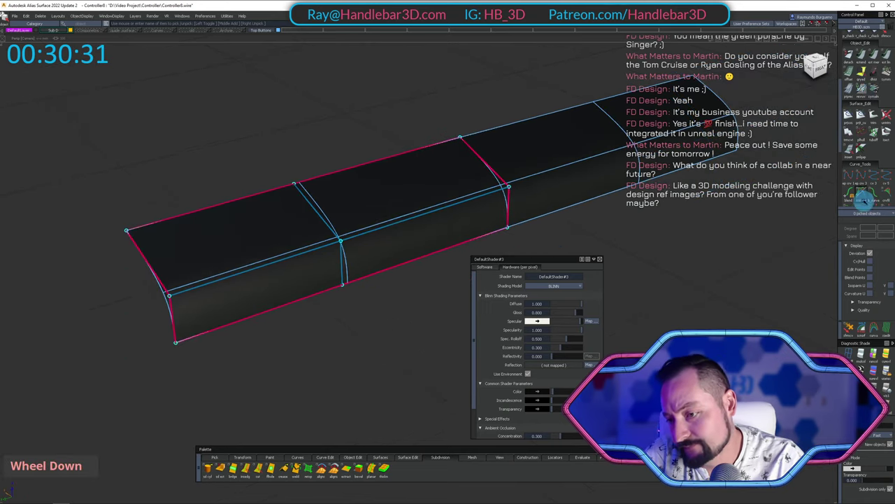
left_click_drag(718, 186, 607, 144, "alt+shift")
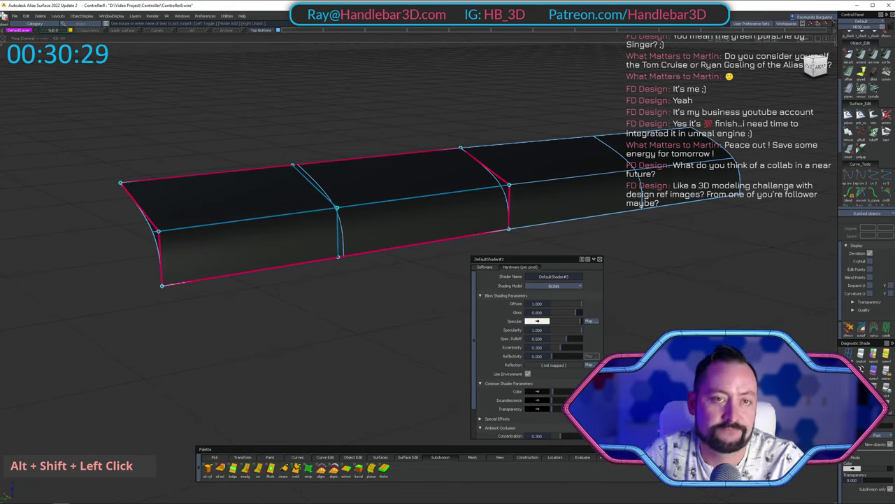
scroll(330, 354, "up", 1, "alt+shift")
left_click_drag(317, 221, 326, 233, "alt+shift")
left_click(350, 152, "ctrl+shift")
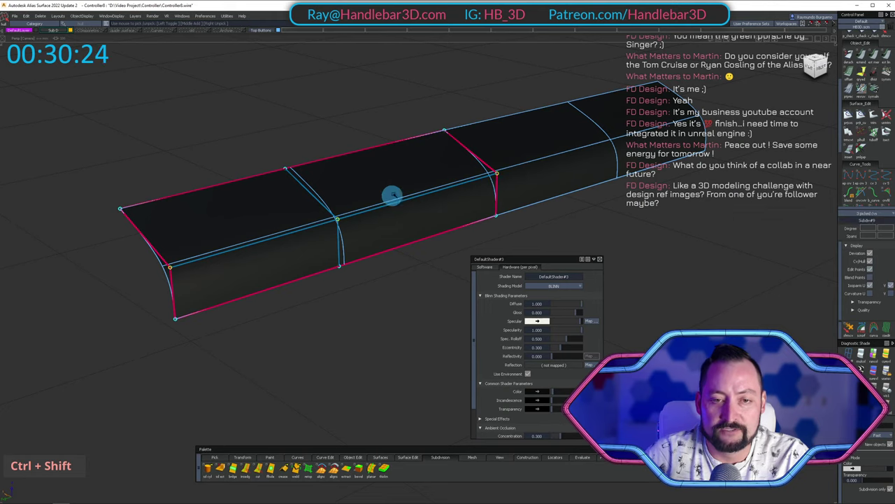
left_click_drag(394, 194, 391, 250, "alt+shift")
left_click(848, 70)
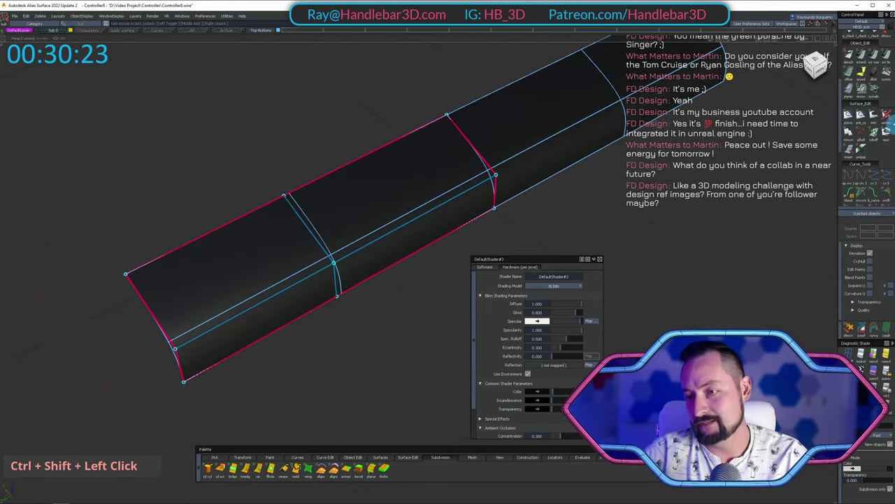
Select the strip's lengthwise middle edges, clear the selection, and show the hidden geometry again.
scroll(868, 123, "down", 4)
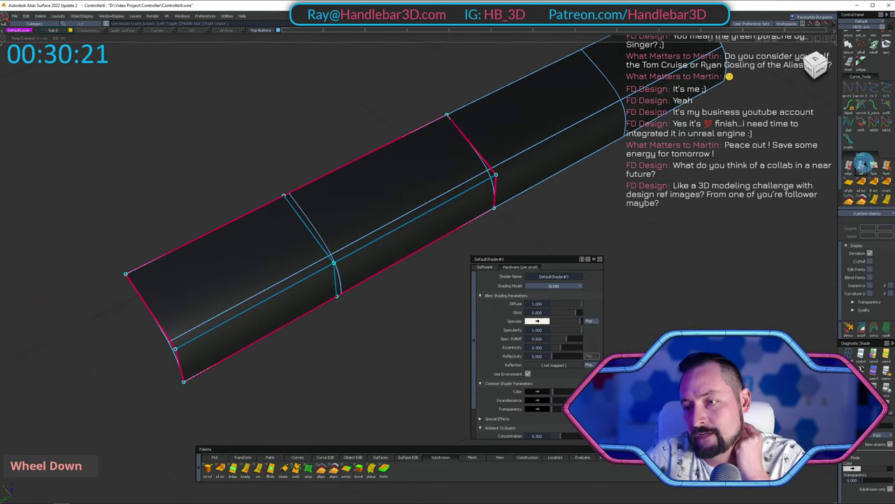
left_click(862, 165)
left_click(477, 183)
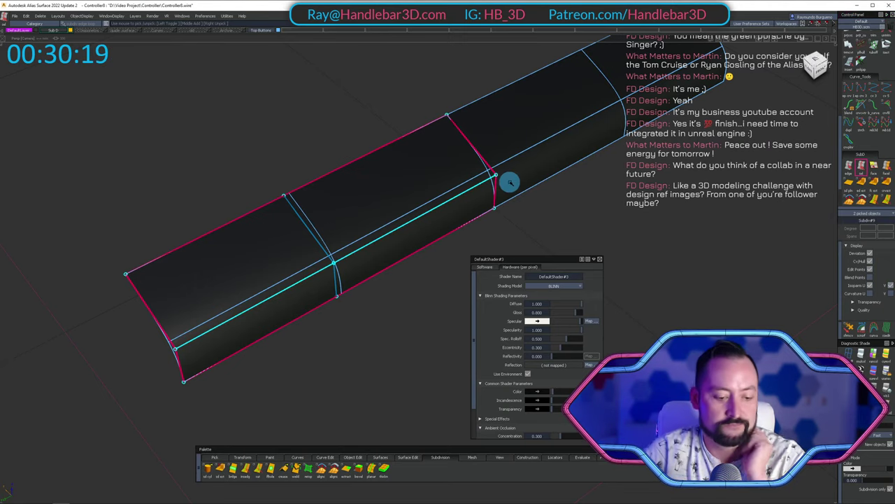
left_click(359, 228, "ctrl+shift")
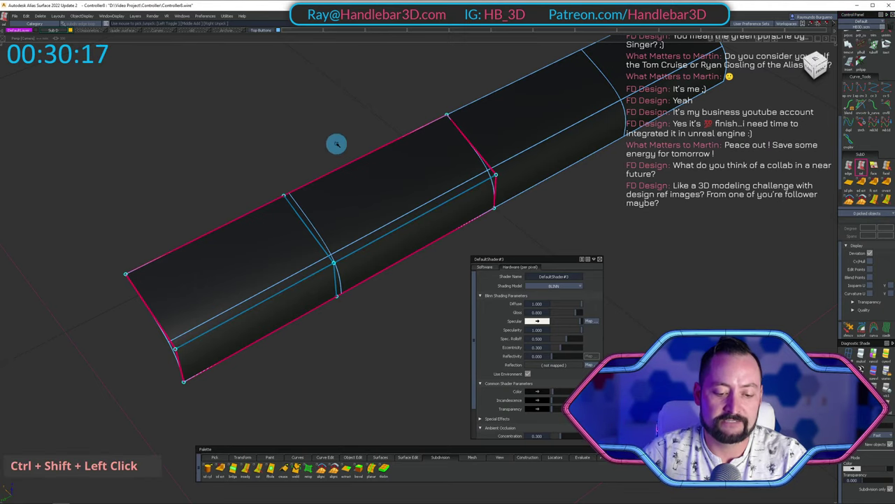
key("shift+u")
Lengthen the front strip by moving its end vertices outward toward the top button in the orthographic top view.
right_click_drag(360, 172, 314, 238, "alt+shift")
left_click_drag(314, 237, 340, 168, "alt+shift")
middle_click_drag(340, 168, 333, 194, "alt+shift")
left_click_drag(312, 162, 370, 284, "ctrl+shift")
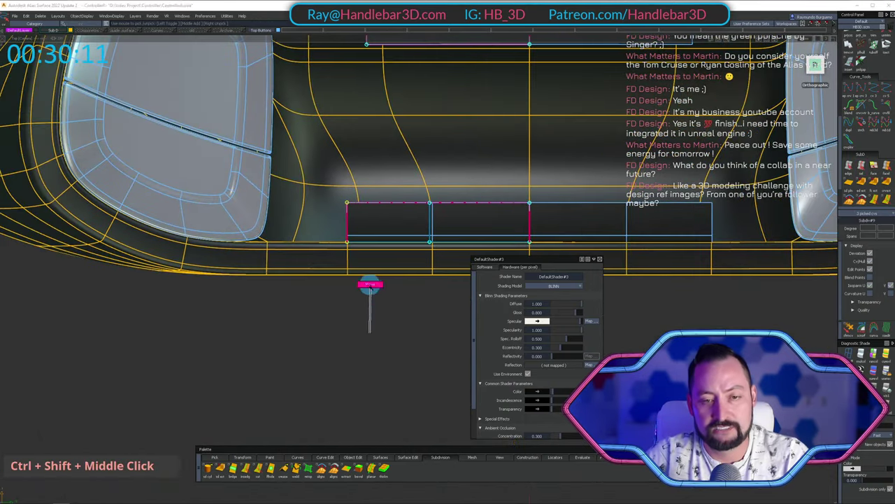
middle_click_drag(370, 284, 332, 300)
right_click_drag(332, 300, 316, 291, "alt+shift")
middle_click_drag(316, 293, 311, 267, "alt+shift")
right_click_drag(312, 268, 320, 241, "alt+shift")
Slant the front strip's end by moving its inner corner vertex toward the center, and shift both end vertices outward toward the button.
left_click_drag(318, 239, 328, 194, "ctrl+shift")
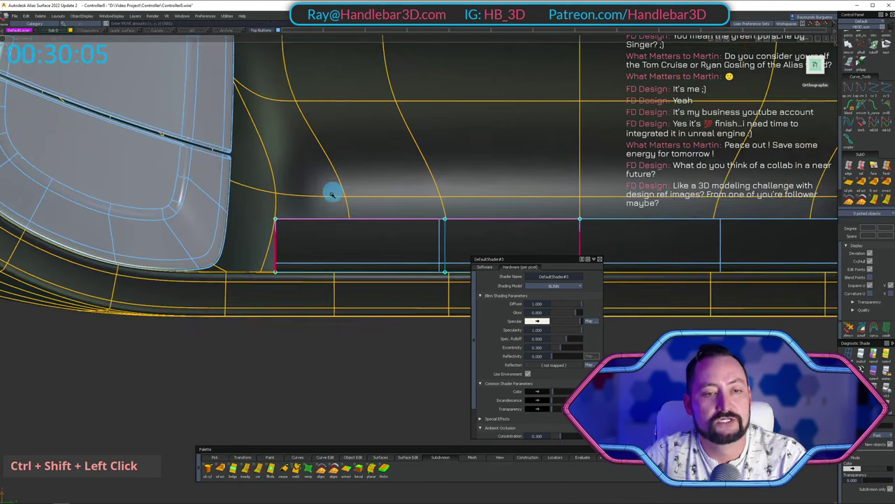
right_click_drag(328, 193, 270, 213, "alt+shift")
left_click_drag(265, 219, 305, 230, "ctrl+shift")
right_click_drag(305, 229, 315, 299, "alt+shift")
mouse_move(326, 210)
middle_mouse_down()
mouse_move(355, 208)
mouse_move(342, 215)
middle_mouse_up()
left_click_drag(309, 286, 310, 254, "ctrl+shift")
left_click(356, 333, "shift")
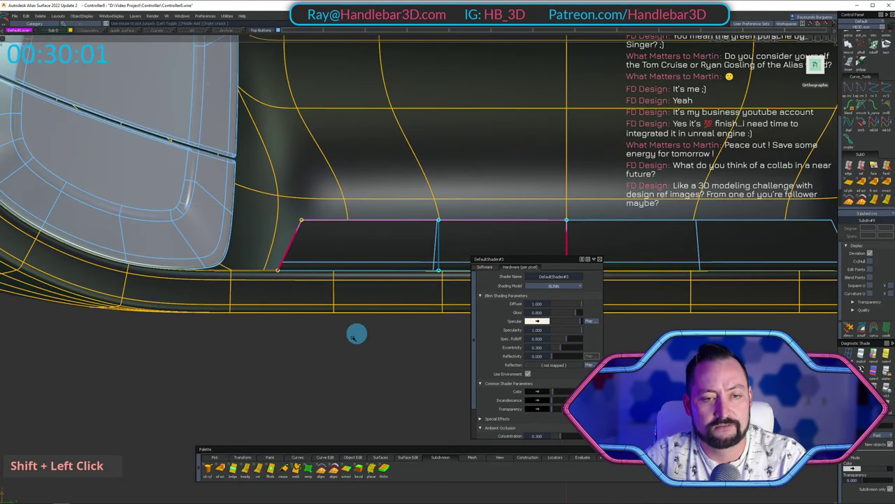
middle_click_drag(336, 339, 295, 338)
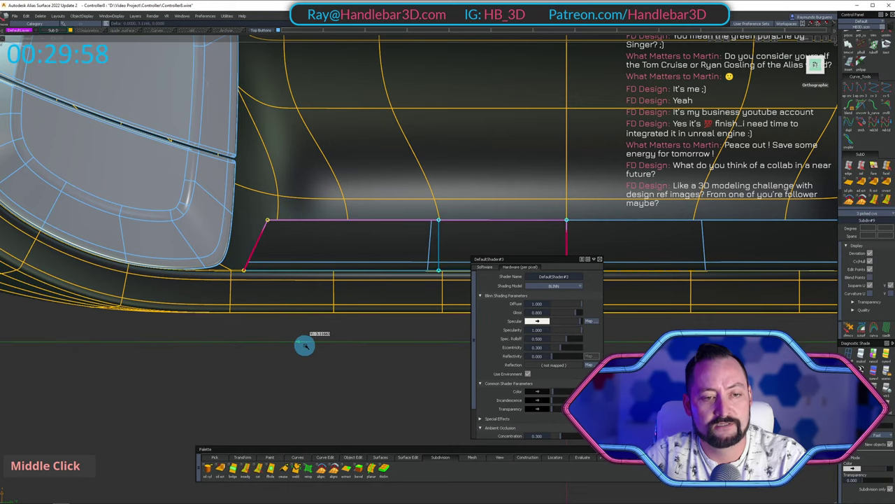
Examine the front strip's slanted end against the top button and the body's rim.
right_click_drag(305, 345, 270, 148, "alt+shift")
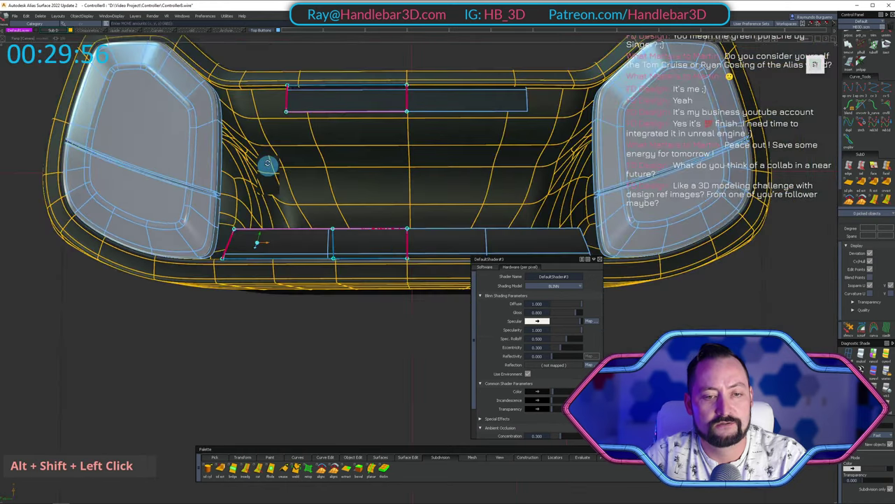
left_click_drag(270, 147, 35, 220, "alt+shift")
right_click_drag(35, 219, 357, 280, "alt+shift")
left_click_drag(356, 279, 546, 270, "alt+shift")
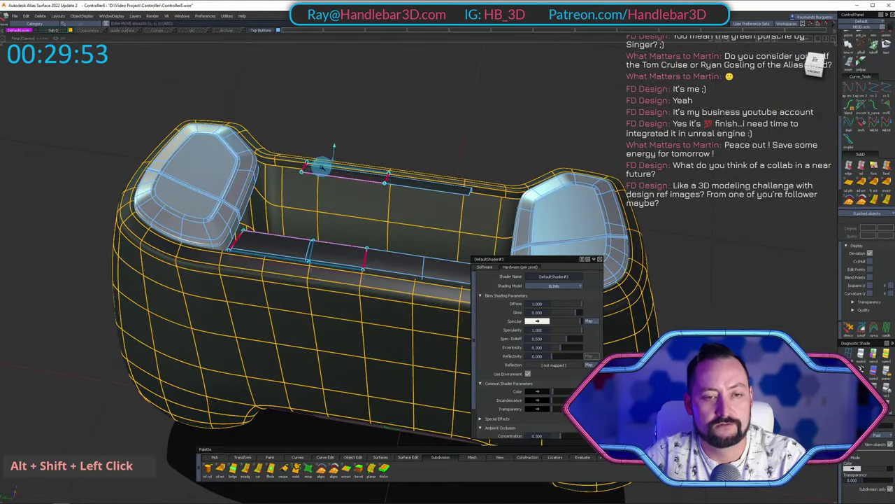
left_click_drag(321, 167, 266, 294, "alt+shift")
middle_click_drag(266, 294, 273, 306, "alt+shift")
right_click_drag(274, 305, 306, 256, "alt+shift")
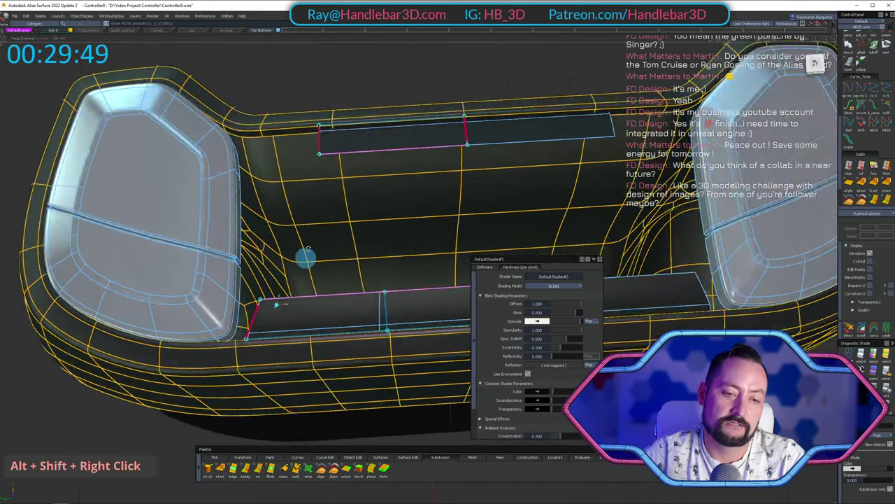
left_click_drag(306, 256, 226, 230, "alt+shift")
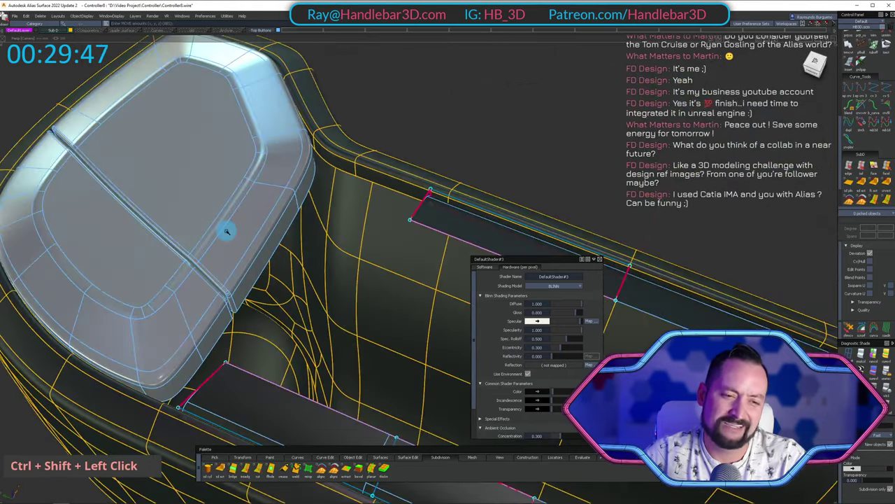
right_click_drag(274, 282, 272, 227, "ctrl+shift")
left_click_drag(279, 263, 301, 250, "alt+shift")
left_click_drag(294, 218, 317, 171, "ctrl+shift")
left_click_drag(317, 171, 280, 223, "ctrl+shift")
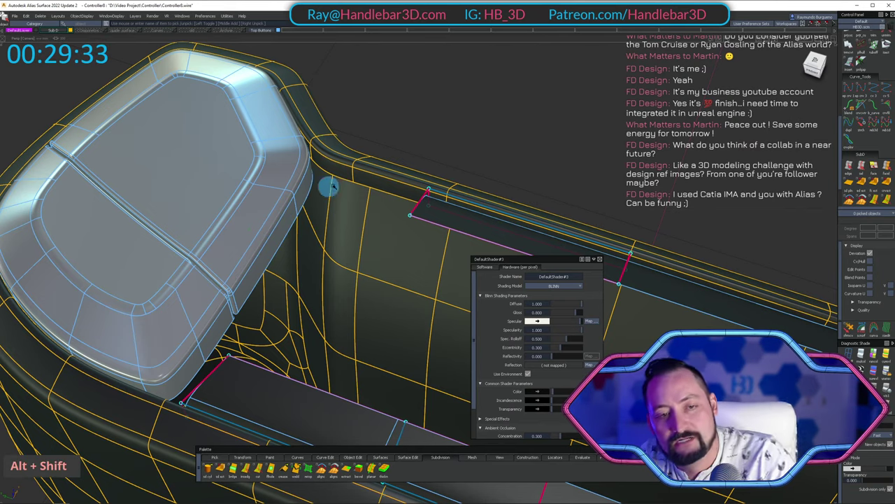
Compare both strips' ends and lengths with the gap between the top buttons from several viewing angles.
left_click_drag(330, 186, 300, 190, "alt+shift")
right_click_drag(300, 189, 240, 200, "alt+shift")
left_click_drag(240, 200, 275, 185, "alt+shift")
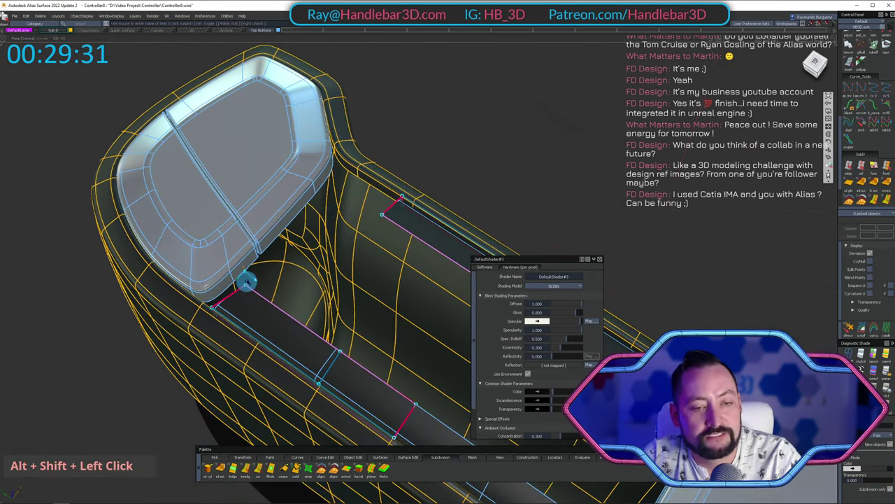
left_click_drag(246, 282, 351, 294, "alt+shift")
middle_click_drag(352, 294, 313, 308, "alt+shift")
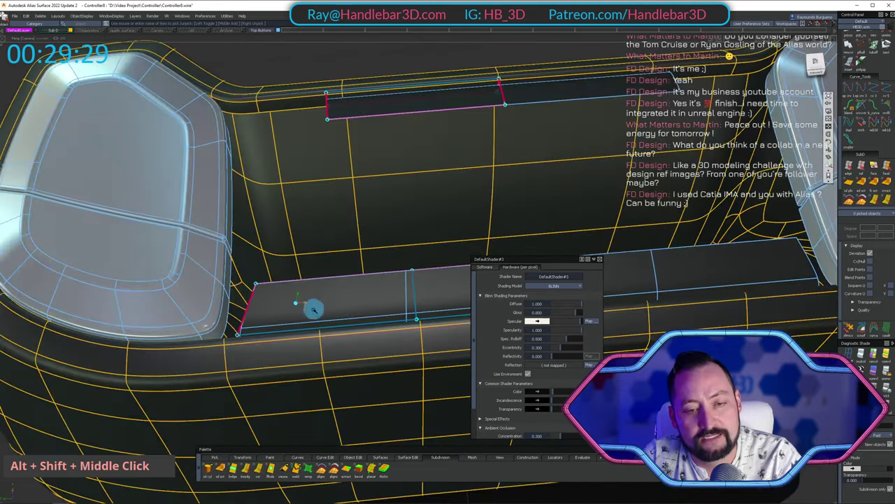
left_click_drag(313, 309, 329, 202, "alt+shift")
right_click_drag(330, 202, 280, 193, "alt+shift")
left_click_drag(280, 194, 328, 291, "alt+shift")
middle_click_drag(328, 291, 347, 268, "alt+shift")
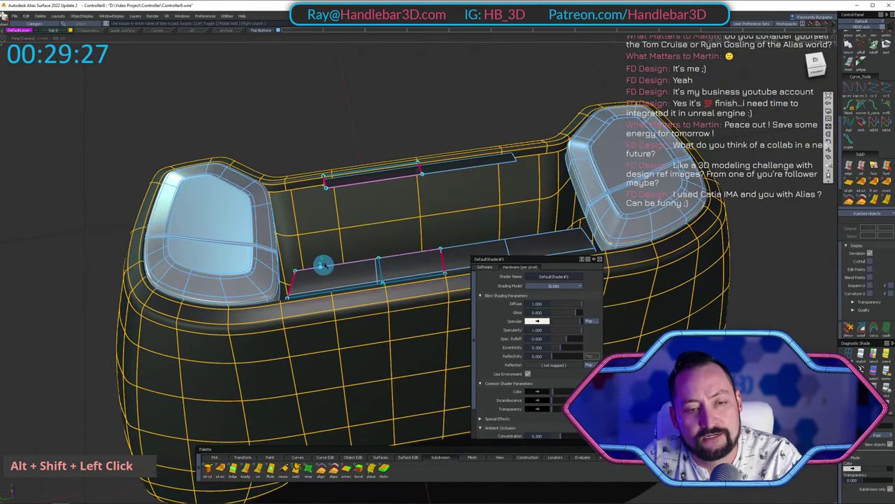
right_click_drag(323, 264, 366, 268, "alt+shift")
left_click_drag(365, 268, 326, 321, "alt+shift")
left_click_drag(336, 260, 320, 249, "alt+shift")
middle_click_drag(319, 250, 259, 230, "alt+shift")
mouse_move(259, 230)
left_mouse_down("alt+shift")
mouse_move(204, 264)
mouse_move(240, 242)
mouse_move(269, 270)
mouse_move(291, 249)
mouse_move(280, 281)
left_mouse_up("alt+shift")
Move the inner corner vertex at the front strip's end further toward the center for a steeper slant.
left_click(240, 242, "ctrl+shift")
left_click_drag(279, 281, 280, 262, "ctrl+shift")
left_click_drag(235, 224, 241, 233, "alt+shift")
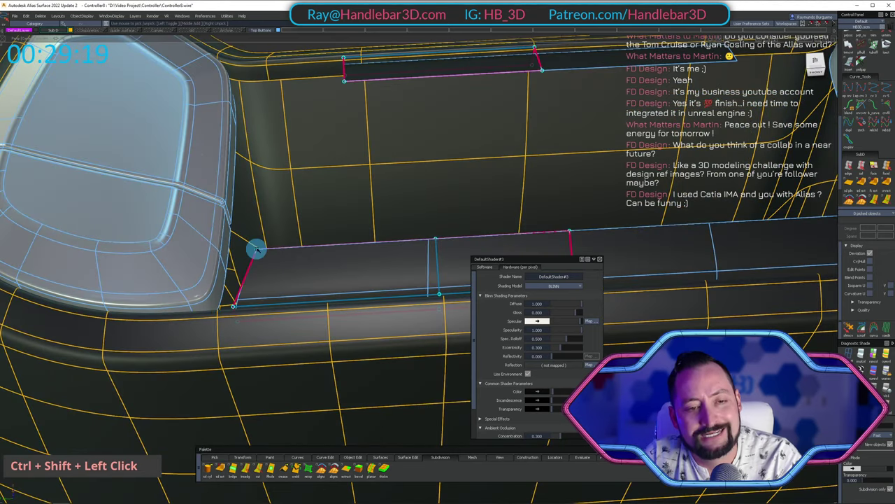
key("alt+shift+z")
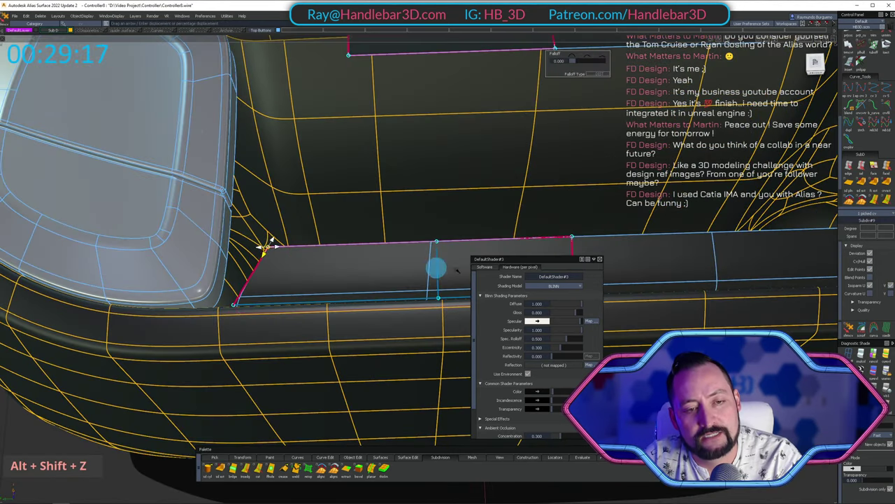
left_click_drag(303, 210, 305, 209, "ctrl+shift")
mouse_move(308, 209)
left_mouse_down("alt+shift")
mouse_move(320, 206)
mouse_move(286, 252)
mouse_move(294, 258)
left_mouse_up("alt+shift")
left_click_drag(297, 248, 328, 216, "ctrl+shift")
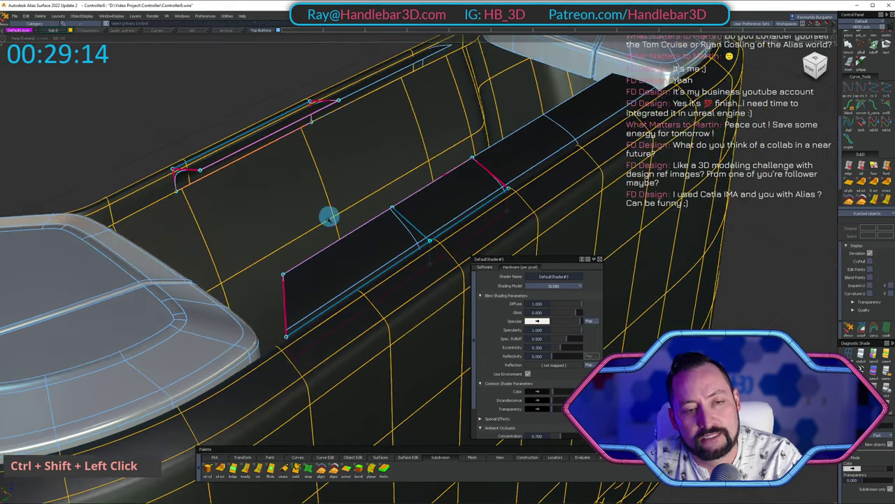
right_click_drag(328, 216, 287, 342, "alt+shift")
left_click_drag(287, 342, 267, 364, "alt+shift")
left_click(293, 274, "alt+shift")
right_click_drag(292, 274, 326, 264, "alt+shift")
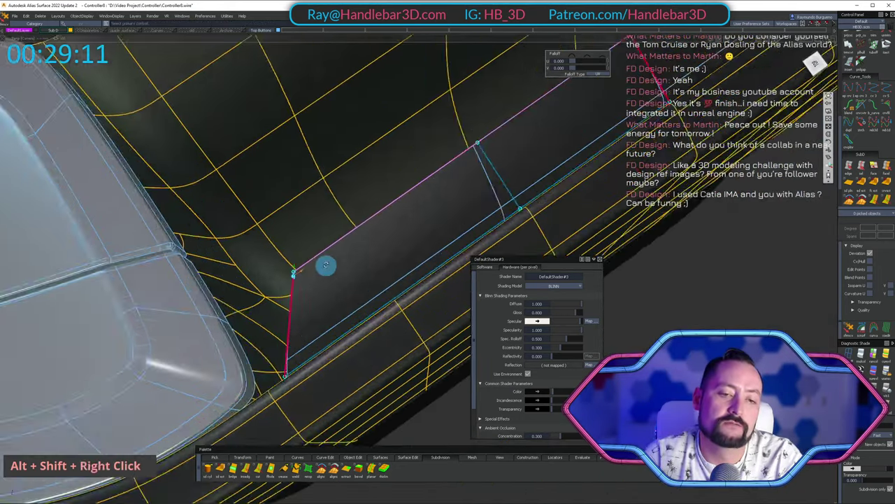
Shorten the rear strip by moving its end vertices toward the center in the orthographic top view.
left_click_drag(326, 263, 303, 175, "alt+shift")
right_click_drag(304, 175, 282, 262, "alt+shift")
left_click_drag(282, 262, 301, 155, "alt+shift")
right_click_drag(301, 155, 349, 168, "alt+shift")
left_click_drag(350, 167, 398, 183, "alt+shift")
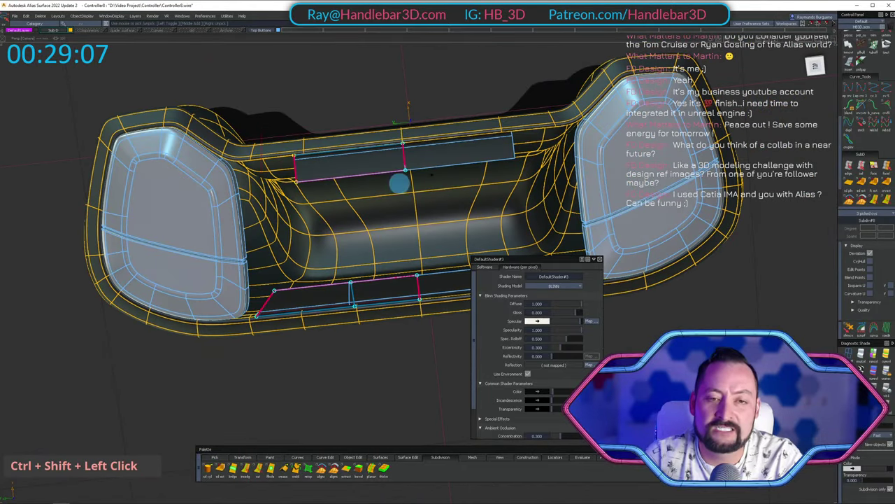
left_click(815, 67)
middle_click_drag(357, 124, 368, 115)
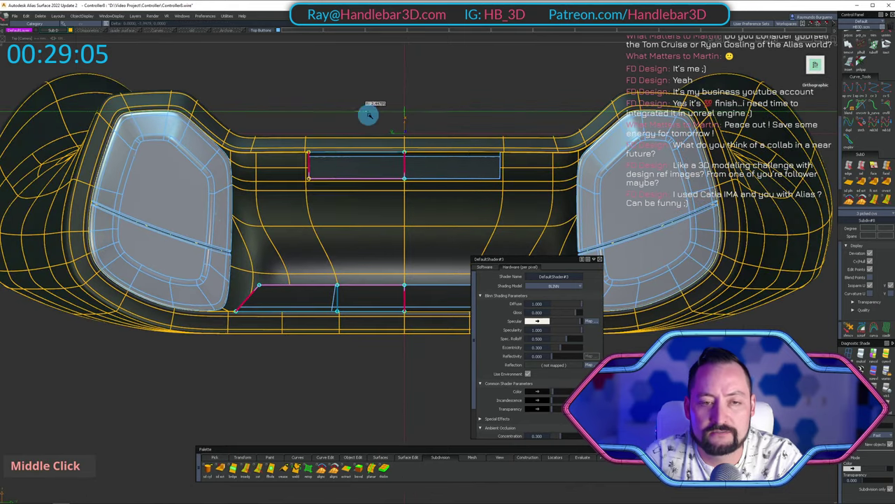
right_click_drag(390, 120, 402, 137, "alt+shift")
left_click_drag(402, 138, 330, 140, "ctrl+shift")
middle_click_drag(329, 140, 315, 126, "alt+shift")
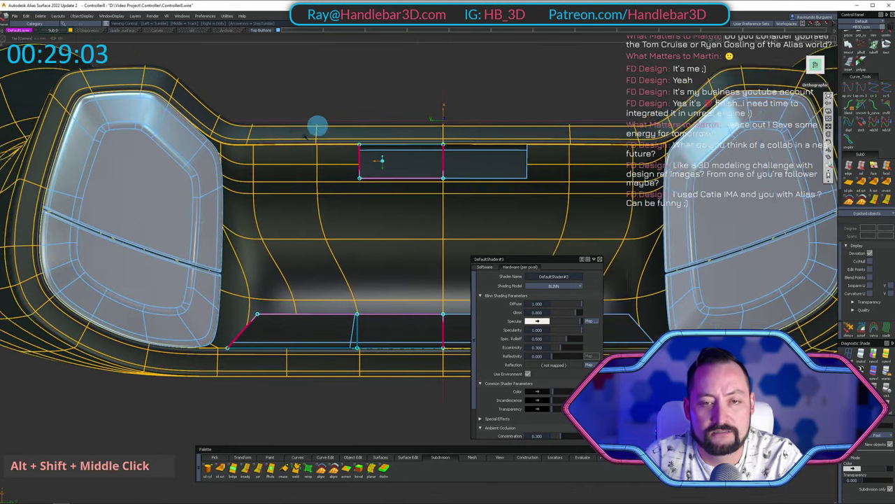
Select the top button beside the front strip's slanted end and display its control cage.
right_click_drag(316, 126, 303, 158, "alt+shift")
middle_click_drag(364, 175, 261, 195, "alt+shift")
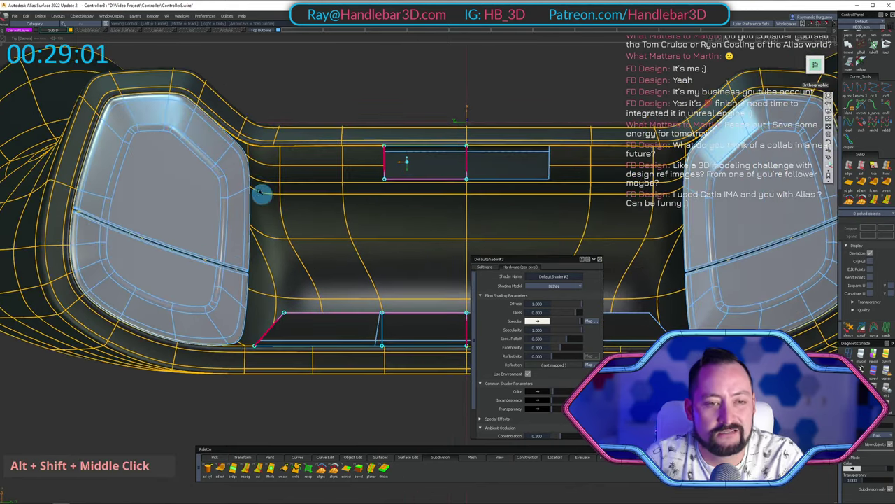
left_click_drag(351, 233, 209, 238, "alt+shift")
left_click(170, 239, "ctrl+shift")
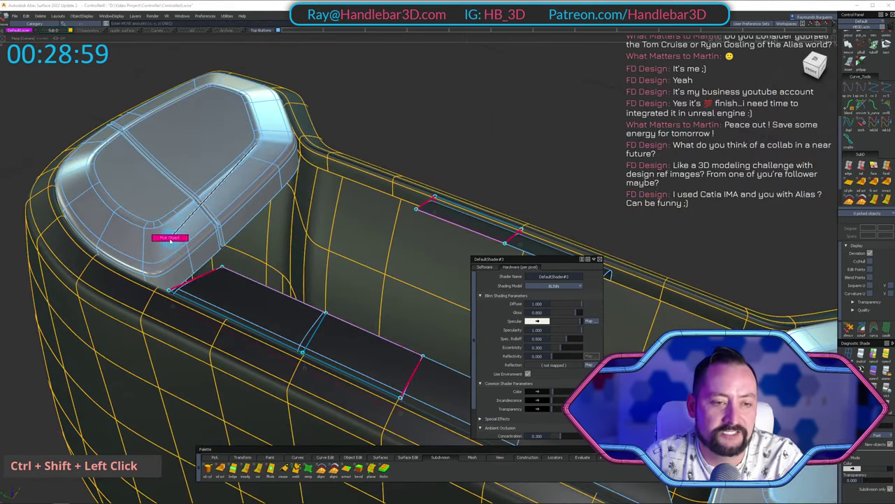
right_click_drag(210, 176, 242, 231, "ctrl+shift")
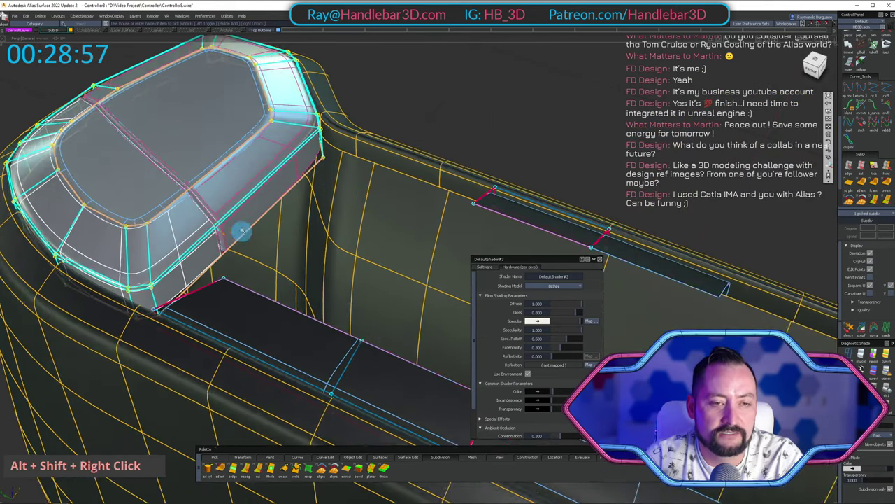
left_click_drag(242, 232, 139, 192, "alt+shift")
left_click(321, 212, "ctrl+shift")
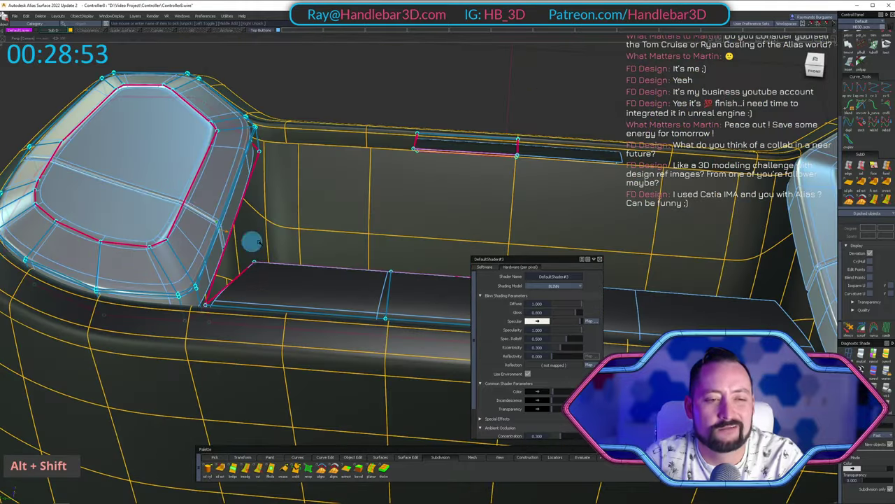
Examine the controller's centre recess, side pads and the two narrow strips from several angles.
left_click_drag(259, 242, 372, 245, "alt+shift")
right_click_drag(372, 245, 287, 126, "ctrl+shift")
left_click_drag(286, 126, 381, 148, "alt+shift")
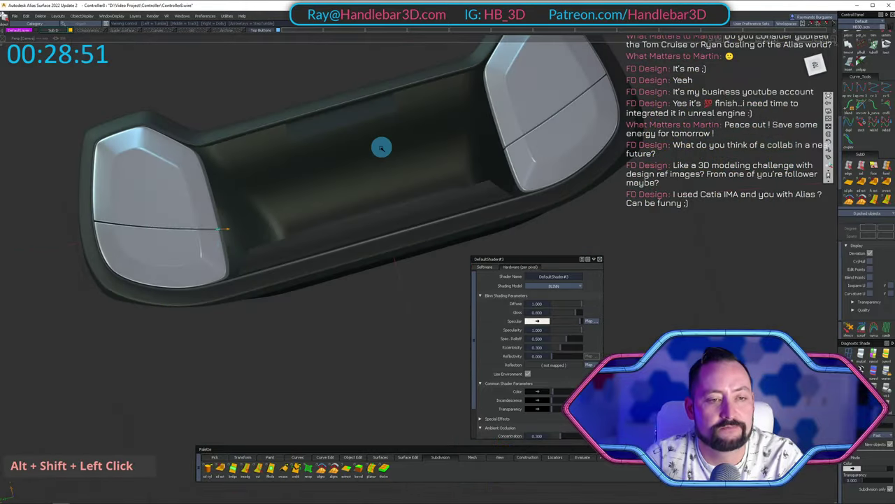
right_click_drag(381, 147, 329, 103, "ctrl+shift")
right_click_drag(329, 103, 242, 186, "alt+shift")
left_click_drag(242, 186, 308, 216, "alt+shift")
right_click_drag(308, 217, 354, 254, "alt+shift")
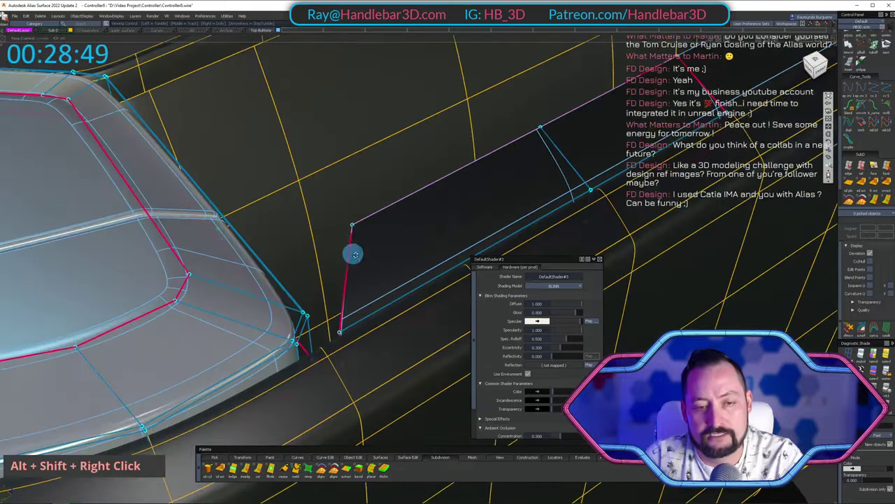
middle_click_drag(354, 255, 280, 222, "alt+shift")
left_click_drag(280, 221, 200, 288, "alt+shift")
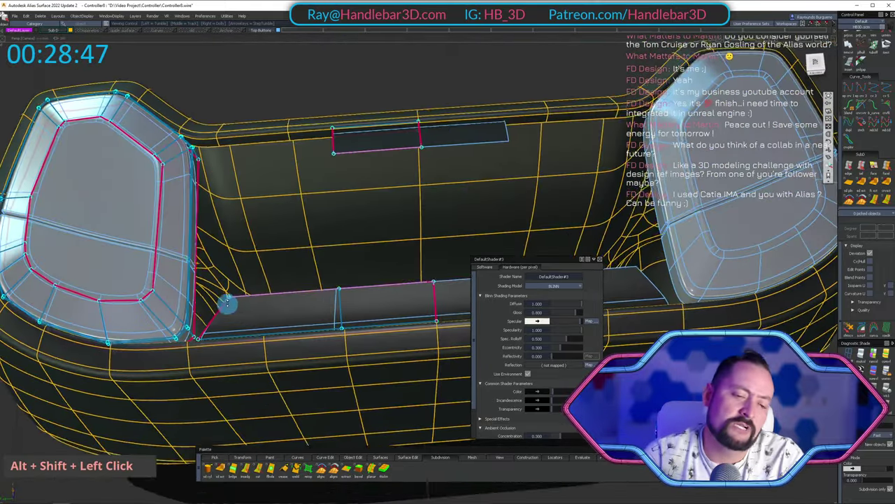
left_click_drag(197, 174, 182, 261, "alt+shift")
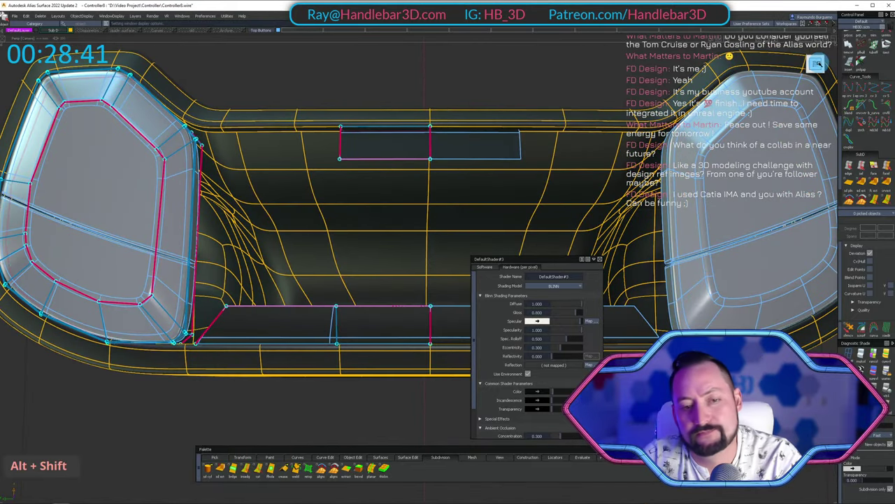
In the top view, move the lower strip's inner end corner outward to square off its slanted end.
left_click(817, 64, "alt+shift")
middle_click_drag(322, 215, 356, 208, "alt+shift")
middle_click_drag(383, 128, 376, 146, "alt+shift")
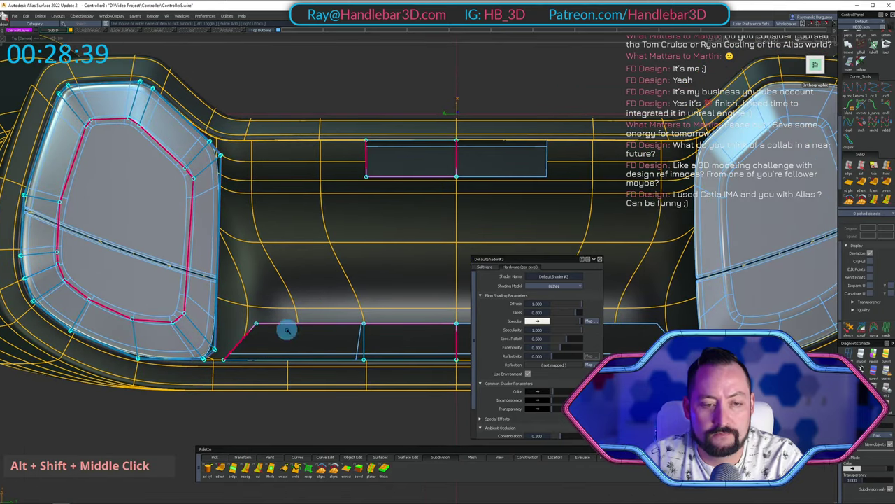
middle_click_drag(244, 311, 319, 300, "alt+shift")
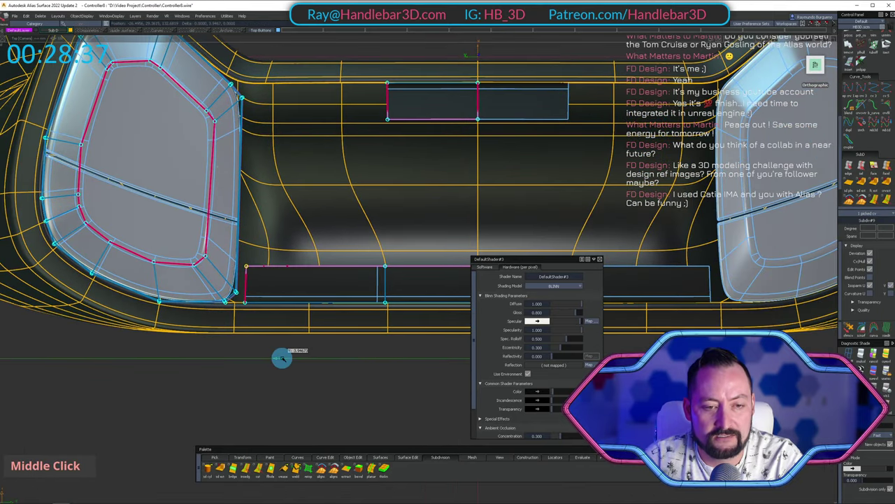
left_click_drag(318, 328, 324, 198, "ctrl+shift")
middle_click_drag(412, 172, 413, 236, "alt+shift")
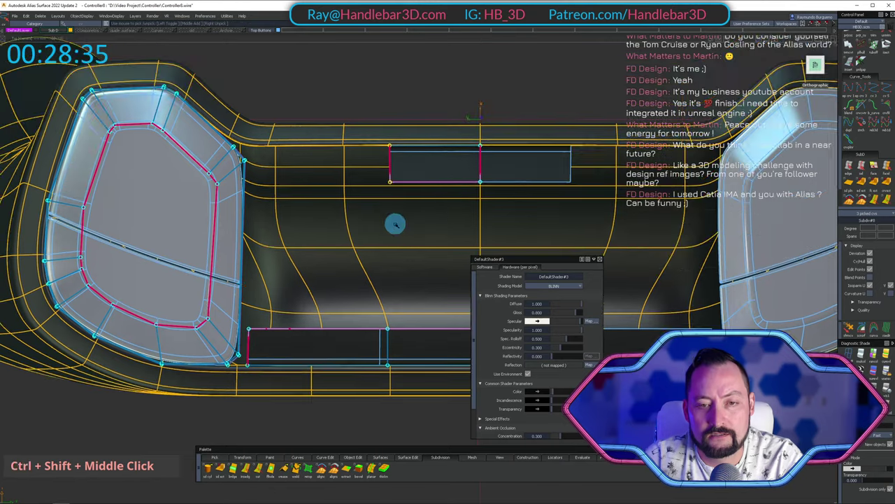
left_click_drag(393, 224, 392, 149, "ctrl+shift")
Select the two subdivision edges at the upper strip's outer end beside the pad.
mouse_move(400, 147)
left_mouse_down("alt+shift")
mouse_move(487, 106)
mouse_move(360, 103)
left_mouse_up("alt+shift")
right_click_drag(363, 100, 385, 97, "alt+shift")
mouse_move(384, 97)
middle_mouse_down("alt+shift")
mouse_move(365, 90)
mouse_move(358, 103)
middle_mouse_up("alt+shift")
left_click_drag(356, 109, 347, 188, "ctrl+shift")
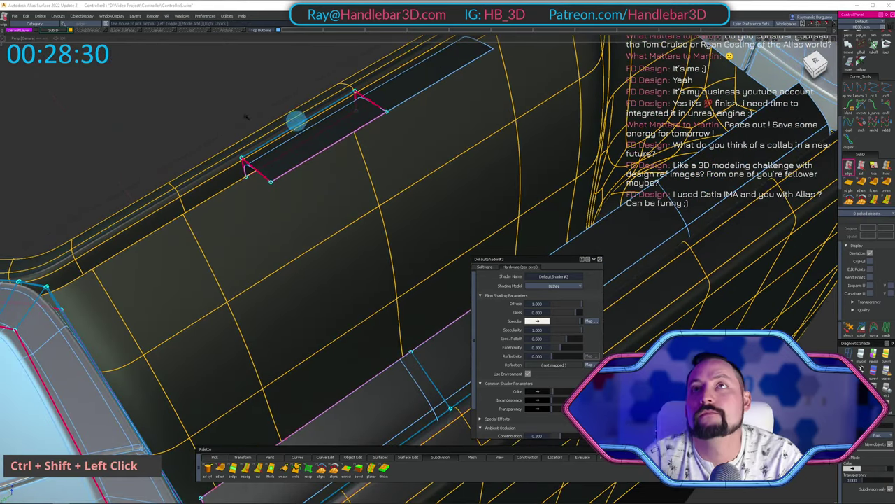
right_click_drag(286, 172, 259, 156, "alt+shift")
left_click_drag(259, 156, 217, 155, "alt+shift")
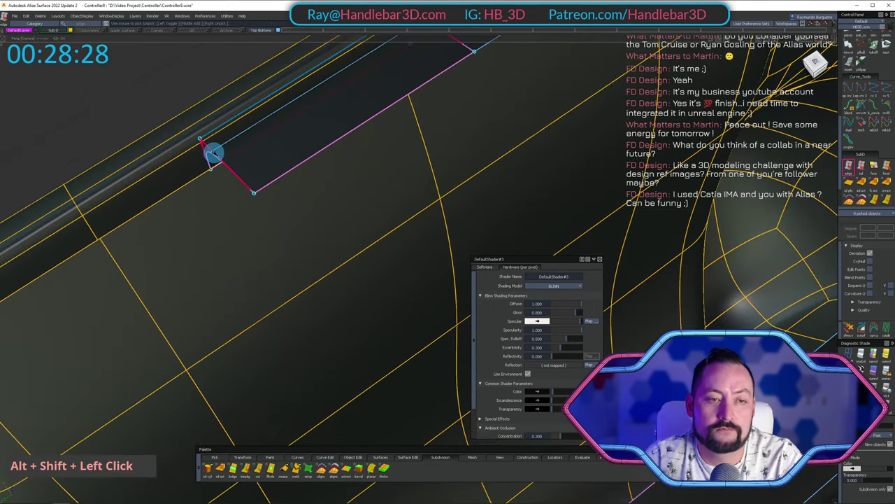
double_click(201, 148, "shift")
Examine the upper strip's end and how it sits against the recess wall and rim.
left_click_drag(276, 134, 294, 118, "alt+shift")
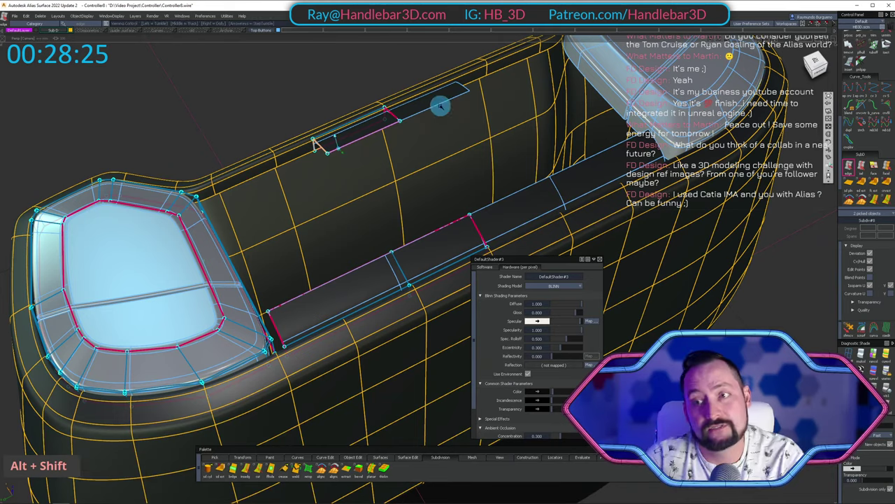
middle_click_drag(320, 88, 337, 138, "alt+shift")
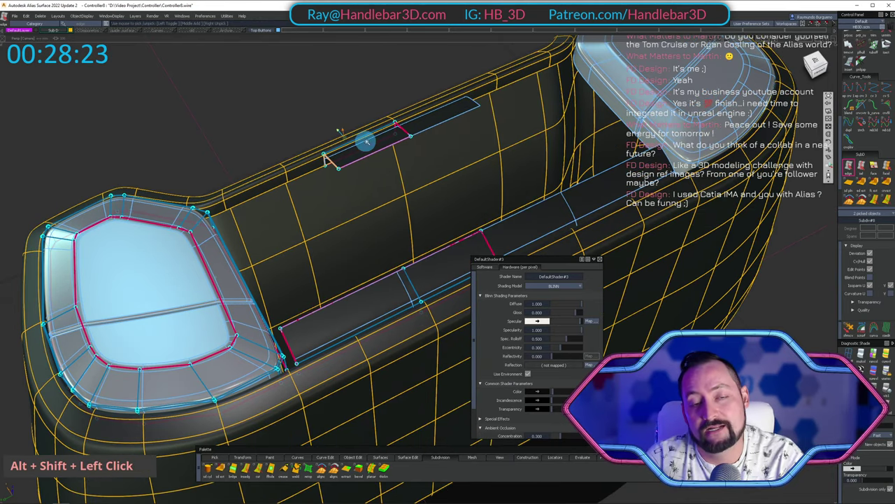
left_click_drag(367, 141, 266, 154, "alt+shift")
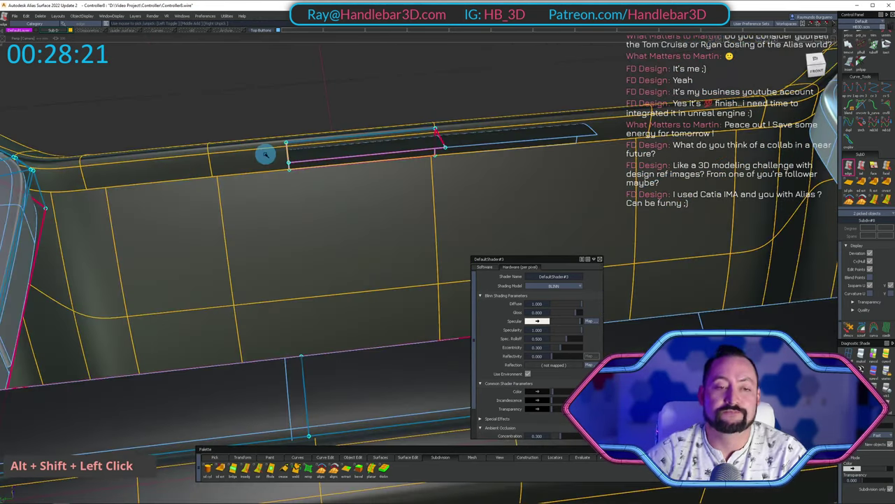
left_click_drag(340, 142, 357, 217, "alt+shift")
right_click_drag(357, 217, 382, 207, "alt+shift")
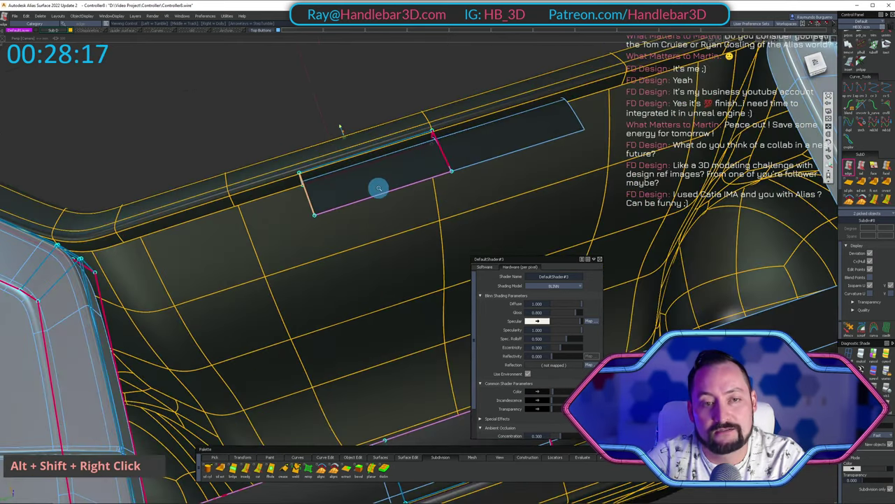
left_click_drag(378, 187, 483, 120, "alt+shift")
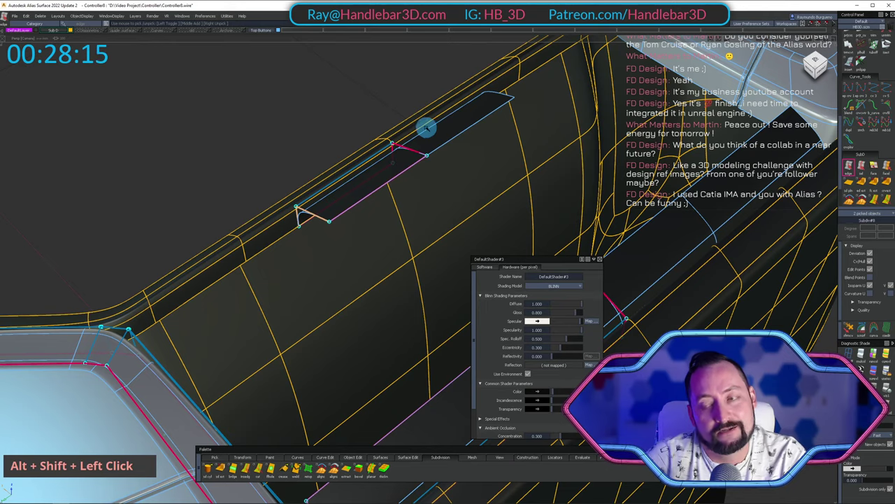
right_click_drag(372, 161, 349, 192, "alt+shift")
left_click_drag(349, 191, 272, 184, "alt+shift")
right_click_drag(272, 184, 302, 132, "alt+shift")
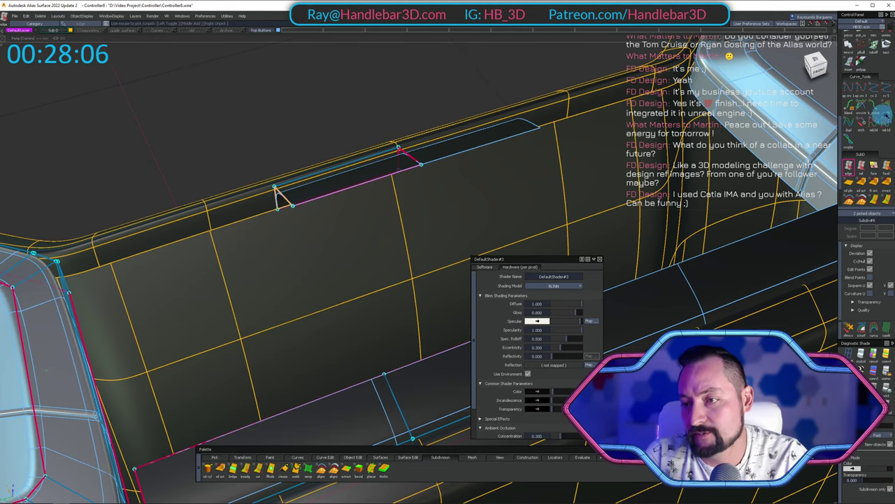
Extrude the upper strip's selected end edges outward toward the side pad with Subdivision Extrude.
scroll(874, 120, "down", 3)
right_click_drag(605, 121, 534, 112, "alt+shift")
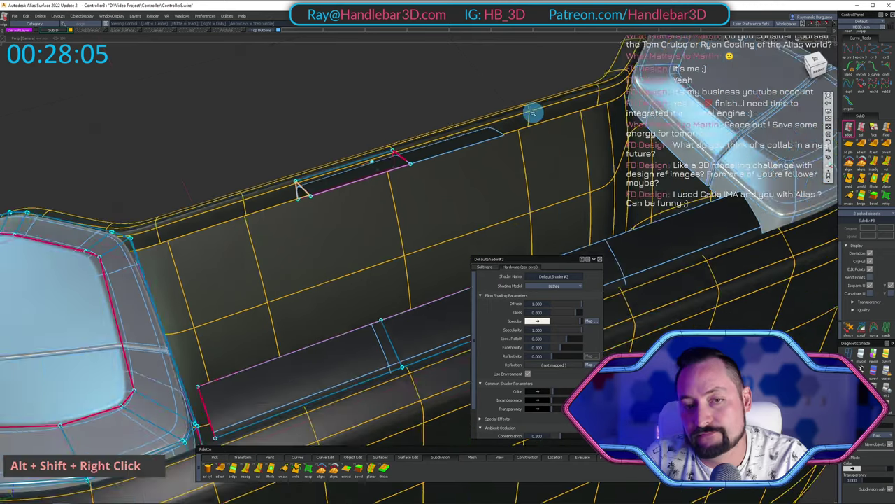
left_click_drag(534, 112, 384, 156, "alt+shift")
middle_click_drag(384, 156, 413, 143, "alt+shift")
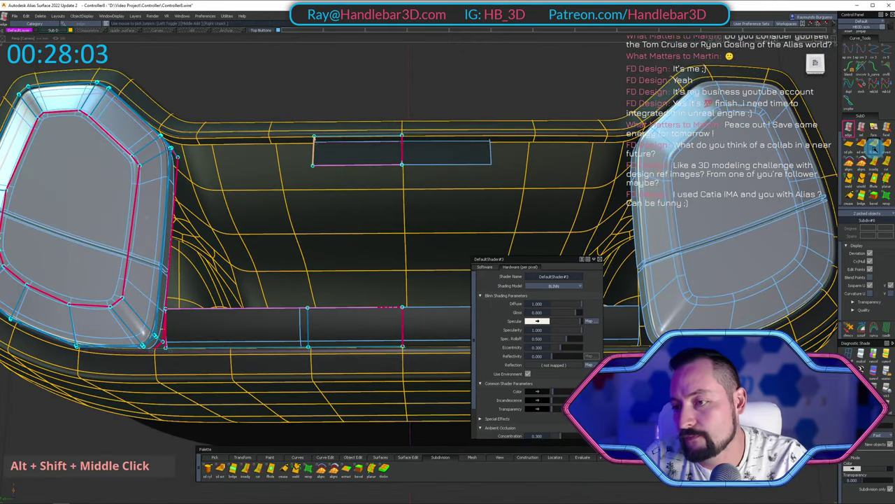
scroll(874, 148, "down", 2)
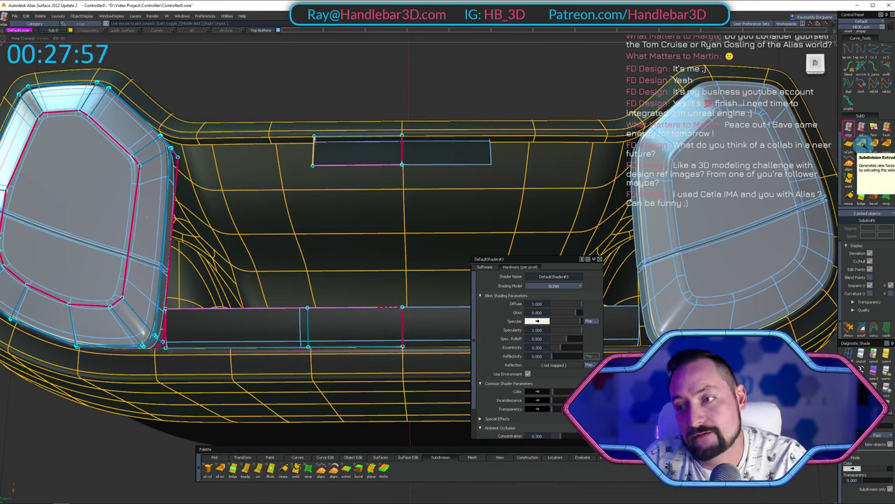
left_click(861, 144)
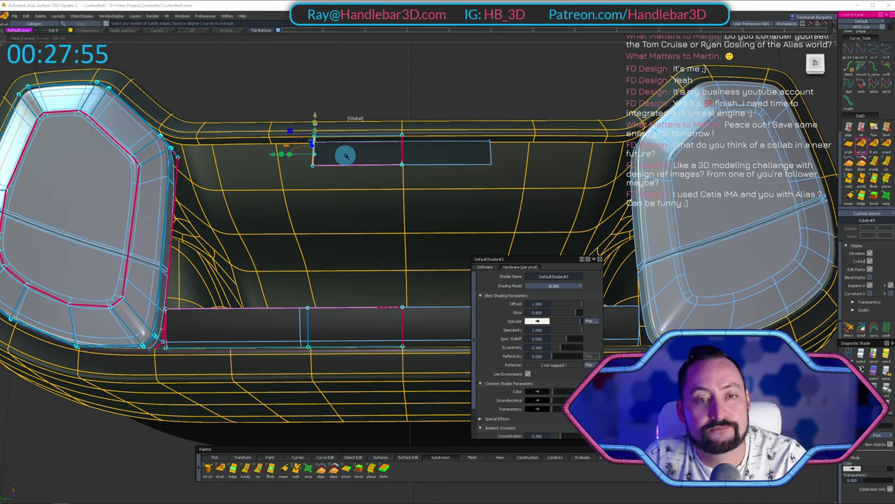
left_click_drag(273, 154, 294, 200)
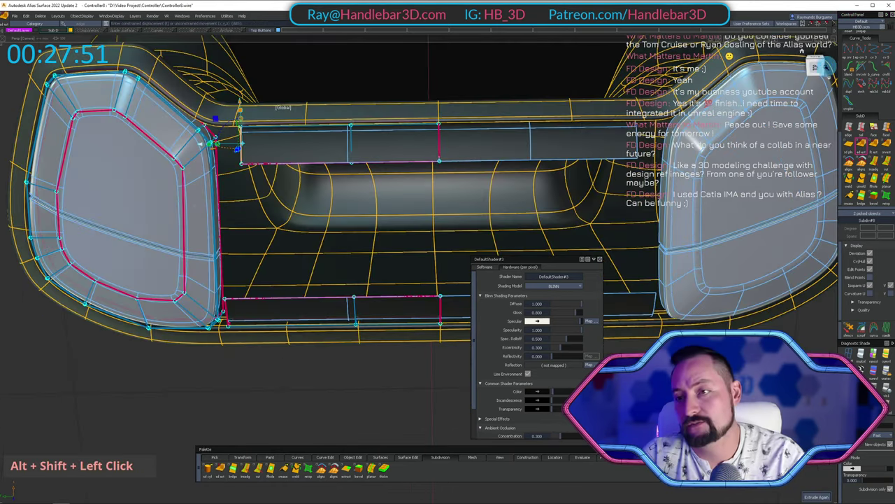
In the top view, move the upper strip's end vertices outward to line up with the lower strip's end.
left_click(814, 68, "alt+shift")
middle_click_drag(273, 201, 306, 208, "alt+shift")
left_click_drag(305, 208, 202, 117, "ctrl+shift")
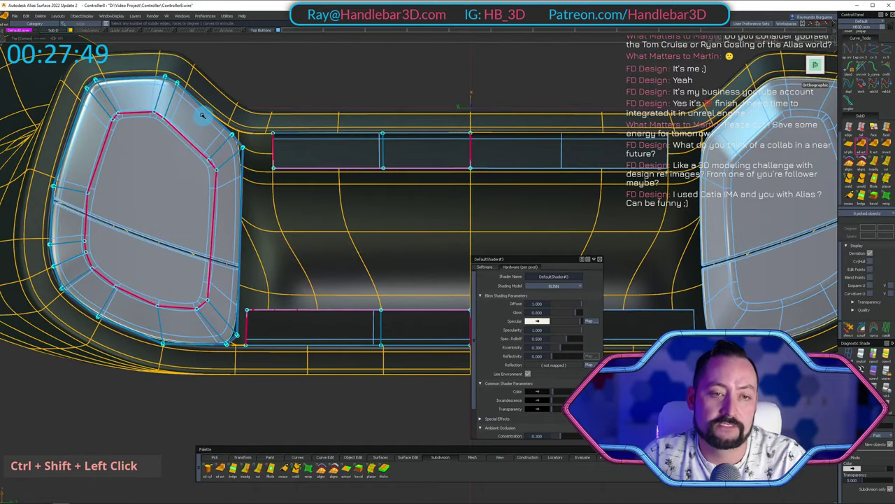
left_click_drag(264, 126, 307, 190, "shift")
right_click_drag(282, 136, 404, 134, "alt+shift")
middle_click_drag(404, 134, 380, 134, "alt+shift")
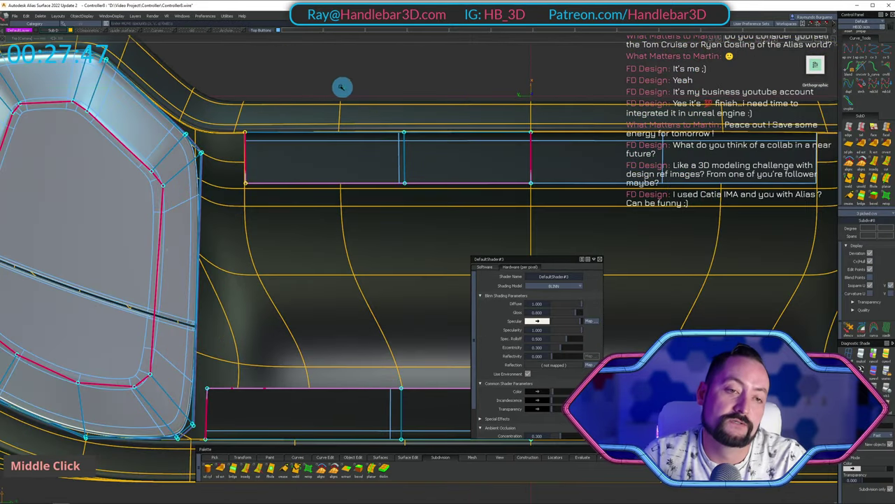
middle_click_drag(342, 88, 392, 157)
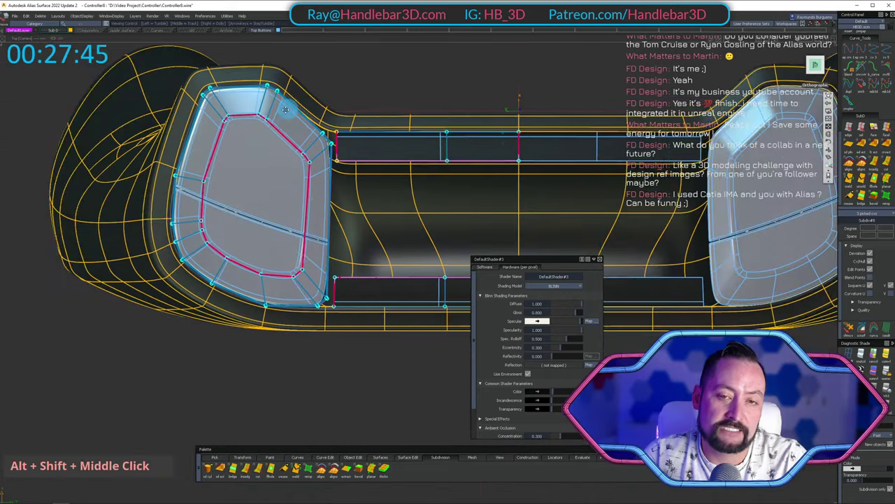
Isolate the upper and lower strips by hiding all other geometry, and clear the selection.
left_click_drag(392, 158, 380, 149, "alt+shift")
right_click_drag(380, 149, 400, 132, "alt+shift")
left_click(426, 91, "ctrl+shift")
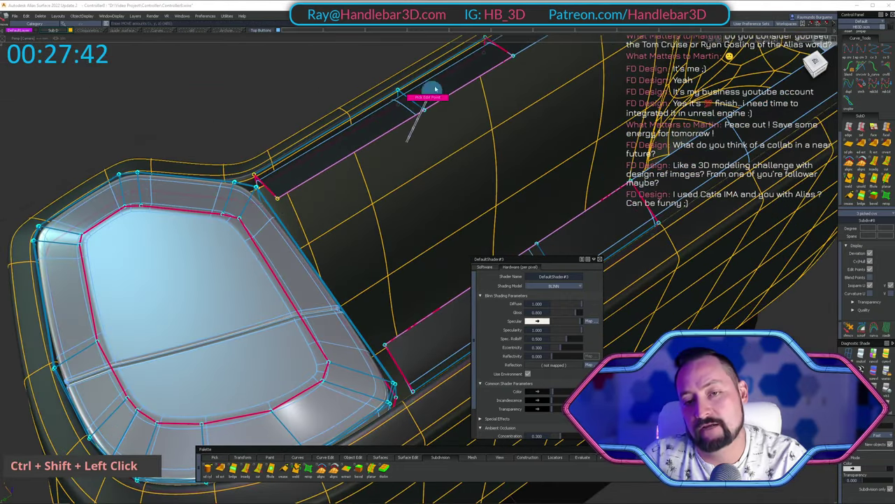
left_click(412, 104, "shift")
right_click_drag(589, 223, 606, 207, "alt+shift")
left_click_drag(606, 208, 572, 171, "alt+shift")
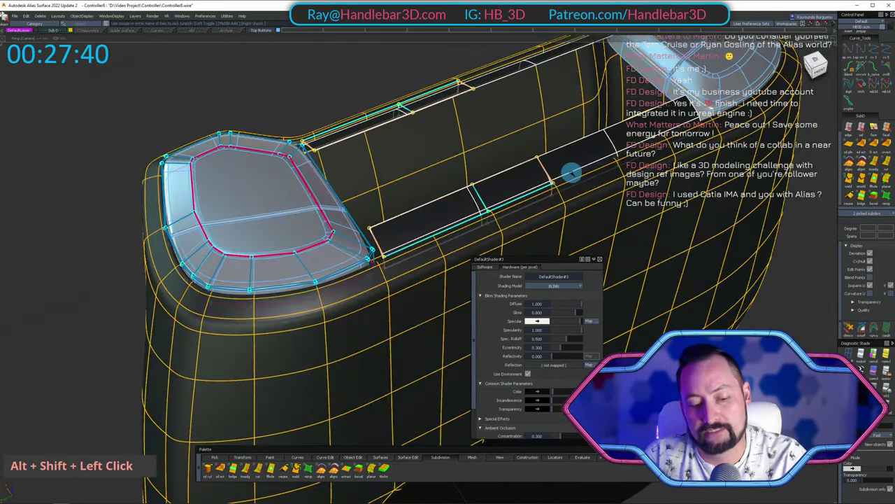
key("shift+h")
right_click_drag(348, 133, 384, 140, "alt+shift")
left_click_drag(384, 140, 553, 164, "alt+shift")
left_click(558, 166, "ctrl+shift")
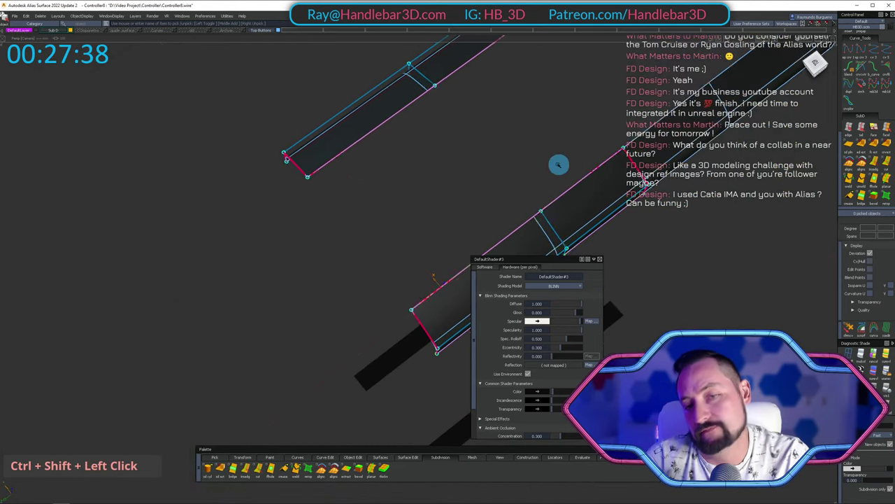
Try to bridge the outer pair of facing edges between the two strips.
middle_click_drag(390, 212, 397, 210, "alt+shift")
left_click_drag(396, 209, 497, 166, "alt+shift")
left_click(505, 86, "ctrl+shift")
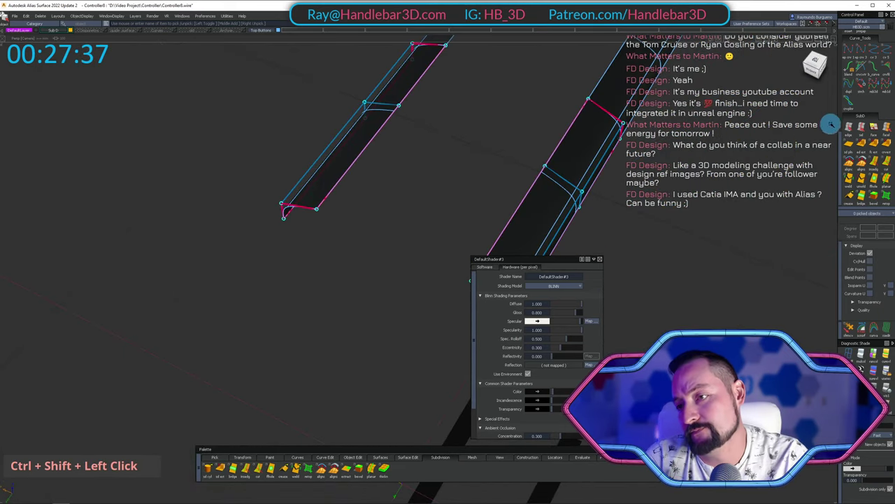
left_click(375, 146, "ctrl+shift")
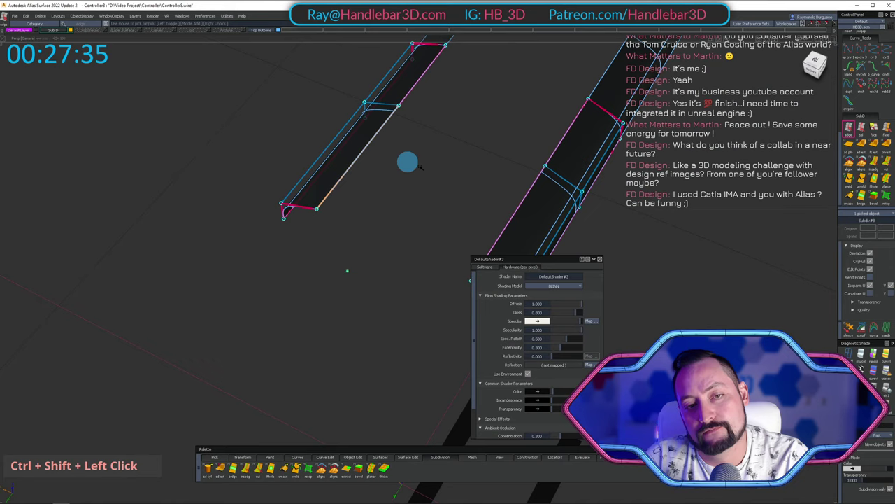
left_click(523, 202, "ctrl+shift")
right_click_drag(522, 202, 534, 194, "alt+shift")
middle_click_drag(534, 193, 466, 160, "alt+shift")
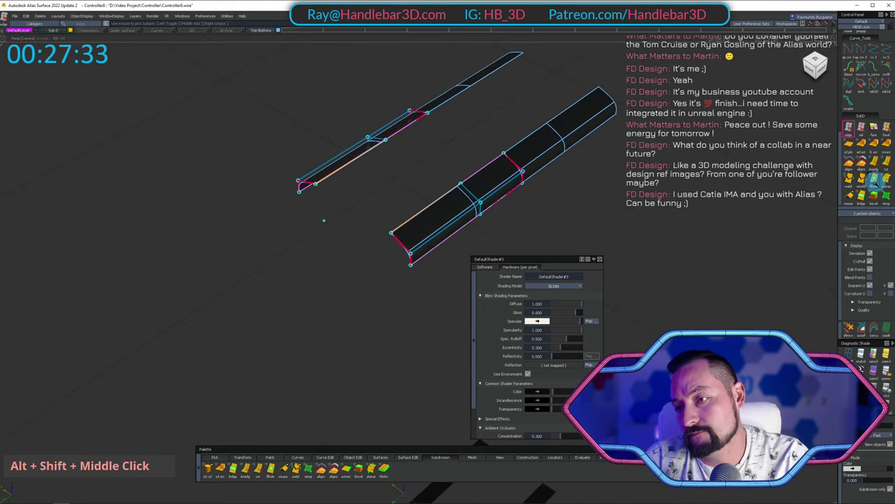
key("space")
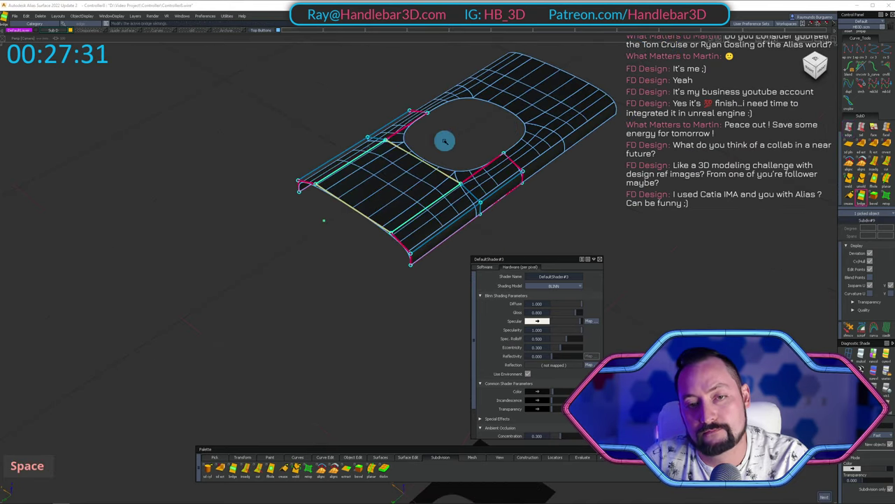
key("ctrl+z")
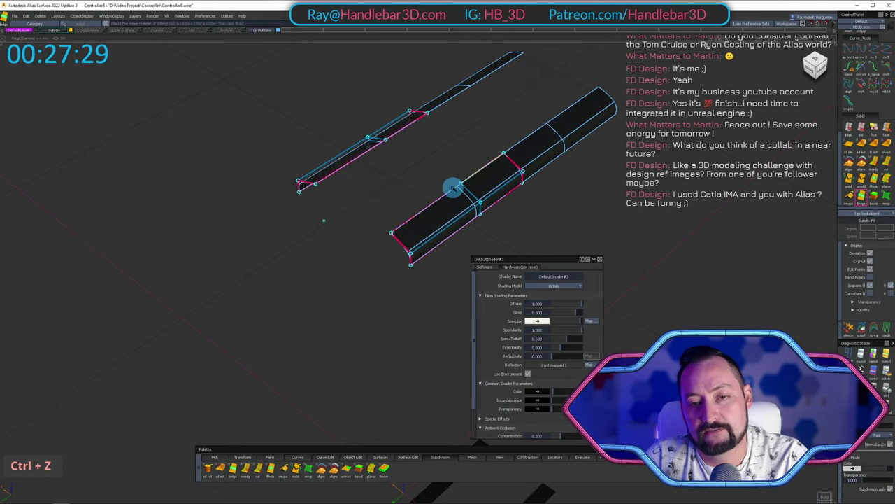
Bridge the two facing edges of the upper strip to the two matching edges of the lower strip.
left_click(453, 187, "shift")
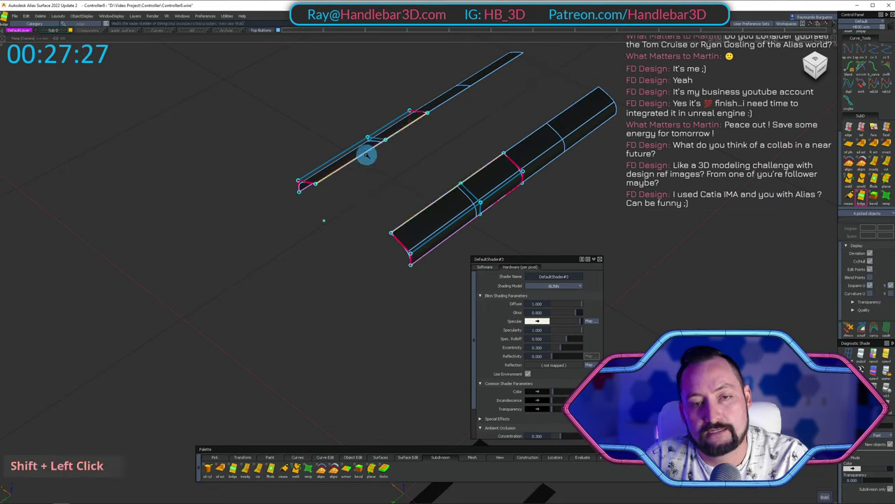
key("space")
left_click_drag(368, 154, 529, 146, "alt+shift")
left_click_drag(475, 149, 516, 221, "ctrl+shift")
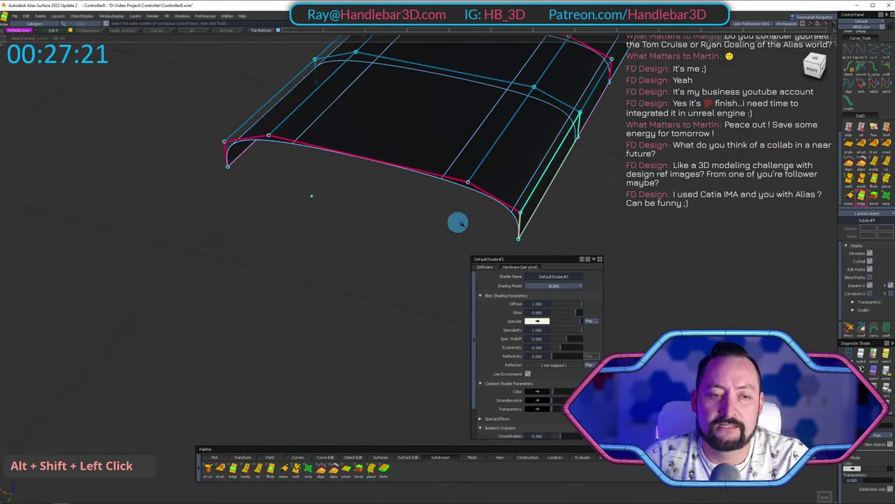
Bridge the two short vertical edges at the panel's open end, using 3 divisions.
left_click_drag(461, 223, 618, 157, "ctrl+shift")
left_click_drag(471, 192, 725, 172, "ctrl+shift")
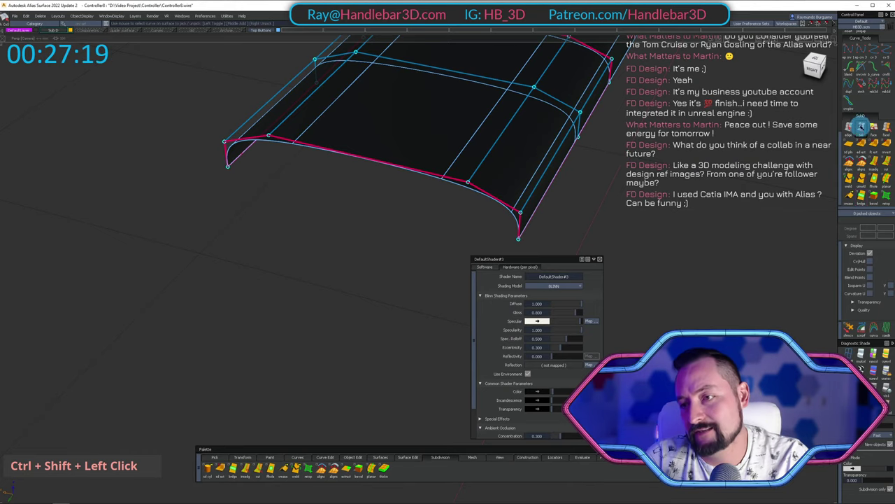
left_click(850, 127)
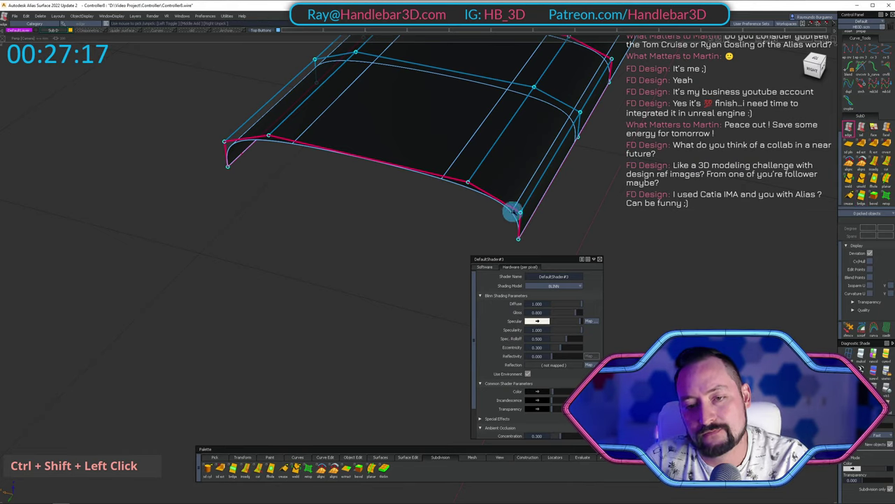
left_click(229, 150, "shift")
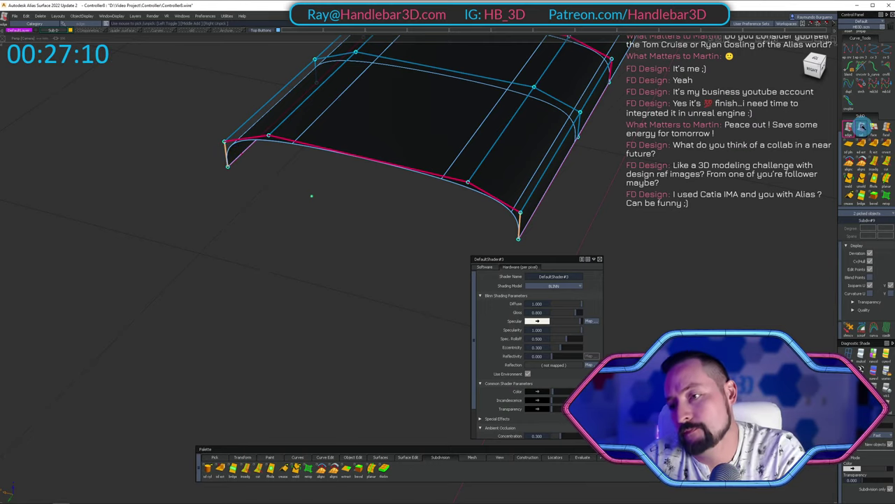
scroll(312, 196, "down", 1)
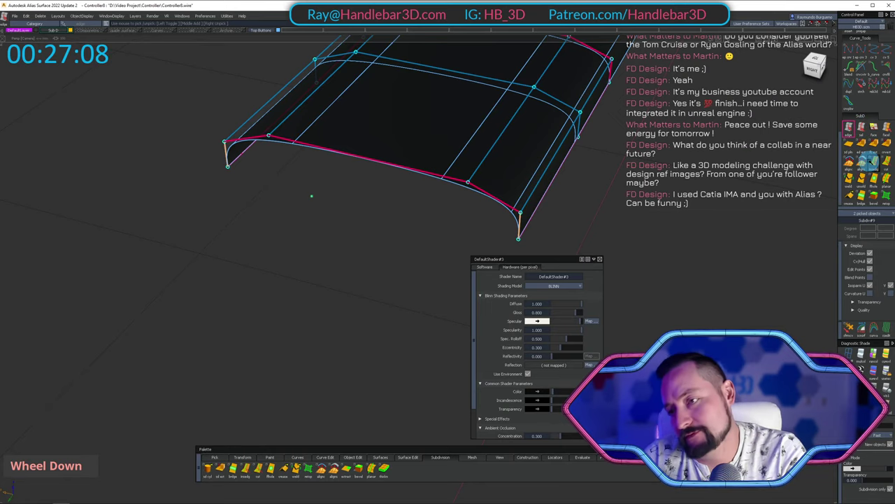
scroll(312, 196, "up", 1)
scroll(311, 196, "down", 1)
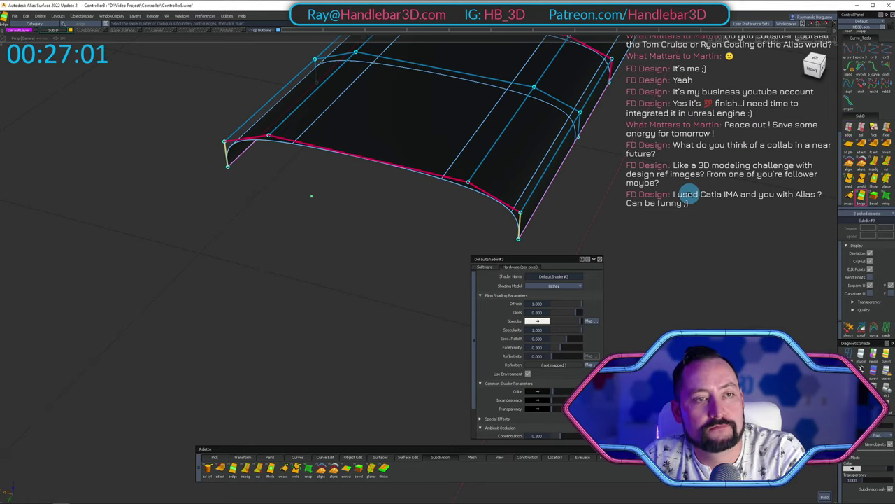
key("space")
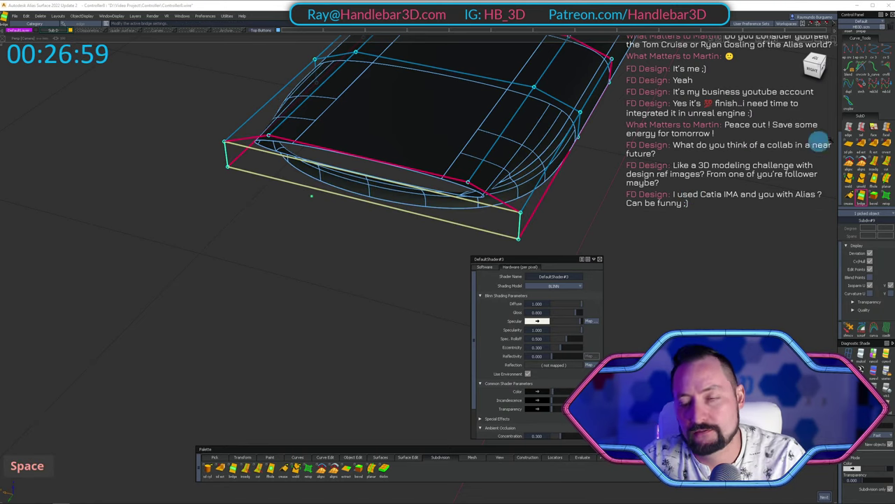
double_click(861, 198)
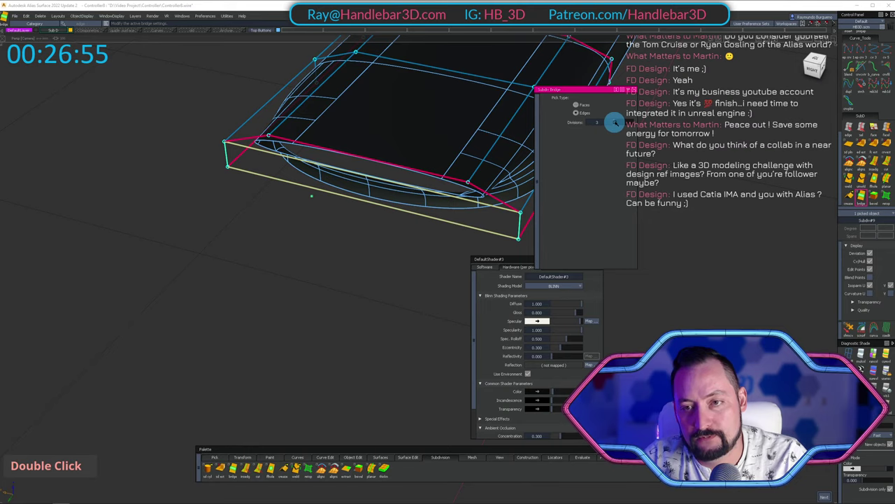
left_click_drag(279, 131, 405, 132, "alt+shift")
middle_click_drag(405, 132, 378, 154, "alt+shift")
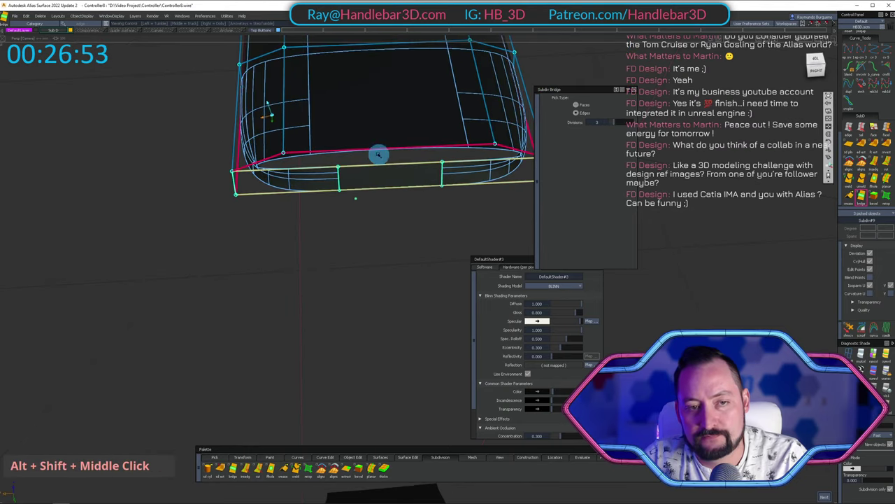
Move the bridge's two inner vertex pairs outward, each toward its nearer end corner.
right_click_drag(378, 155, 392, 144, "alt+shift")
left_click_drag(391, 144, 536, 76, "alt+shift")
middle_click_drag(536, 77, 345, 114, "alt+shift")
left_click_drag(345, 114, 315, 181, "alt+shift")
mouse_move(352, 195)
left_mouse_down("ctrl+shift")
mouse_move(389, 206)
mouse_move(401, 239)
mouse_move(748, 225)
left_mouse_up("ctrl+shift")
key("z")
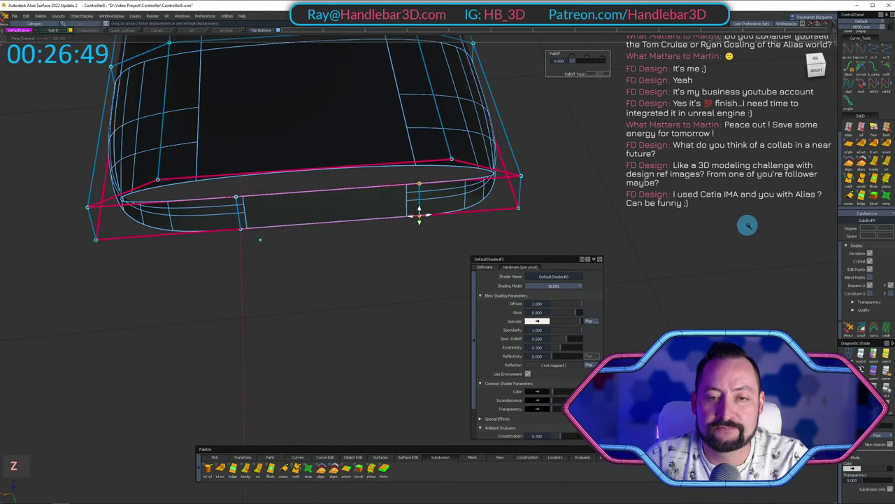
left_click(262, 202, "ctrl+shift")
double_click(214, 191, "ctrl+shift")
key("z")
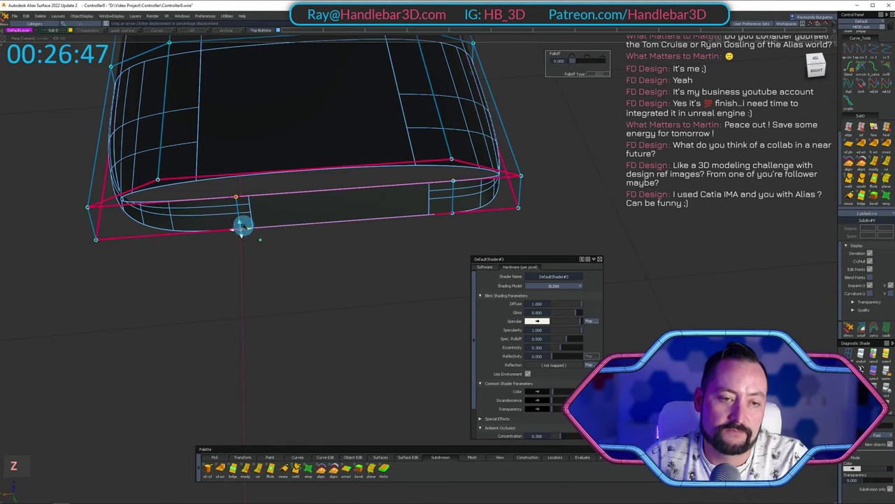
left_click_drag(243, 226, 19, 236)
left_click_drag(278, 261, 310, 282)
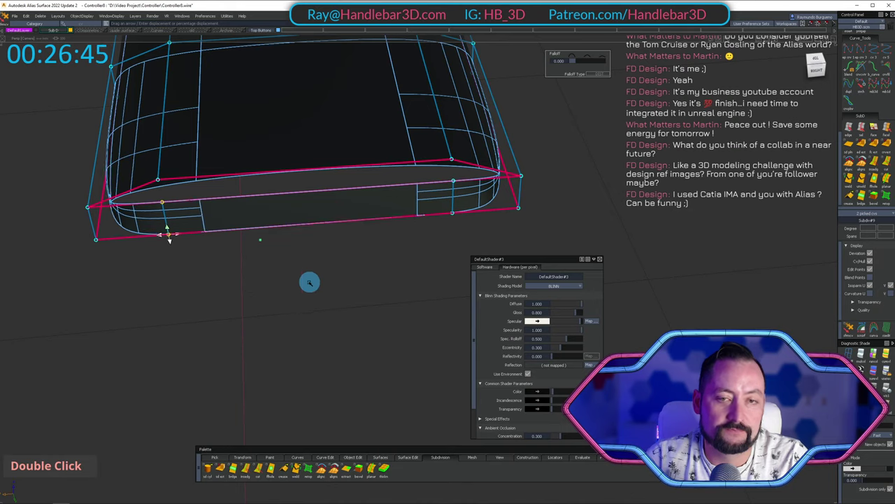
Raise the bridge's two upper inner vertices together toward the panel's top end edge.
middle_click_drag(391, 234, 380, 244, "alt+shift")
left_click_drag(379, 244, 394, 202, "alt+shift")
left_click(395, 184, "ctrl+shift")
left_click(415, 184, "ctrl+shift")
left_click(436, 188, "shift")
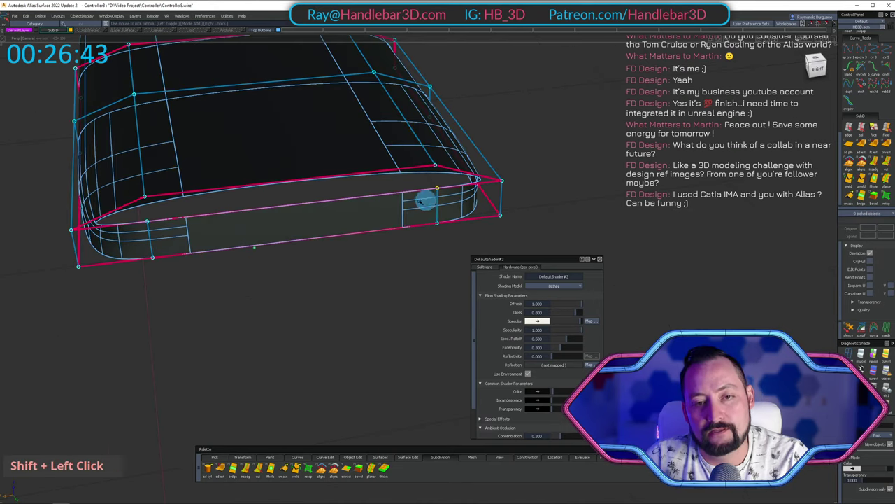
double_click(169, 230, "shift")
key("z")
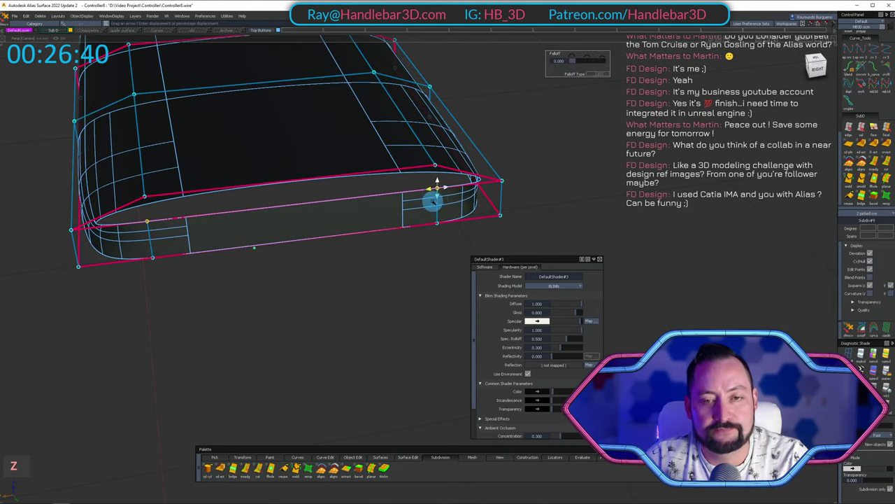
left_click_drag(433, 202, 491, 227)
mouse_move(479, 226)
middle_mouse_down("ctrl+shift")
mouse_move(478, 200)
mouse_move(478, 224)
middle_mouse_up("ctrl+shift")
Snap each of the bridge's two upper inner vertices onto the matching vertex of the panel's top end edge.
left_click_drag(451, 167, 475, 42, "alt+shift")
mouse_move(455, 161)
left_mouse_down("alt+shift")
mouse_move(308, 260)
mouse_move(308, 250)
left_mouse_up("alt+shift")
middle_click(416, 188, "alt+shift")
mouse_move(422, 189)
left_mouse_down("alt+shift")
mouse_move(426, 152)
mouse_move(393, 210)
left_mouse_up("alt+shift")
left_click_drag(353, 160, 433, 188, "ctrl+shift")
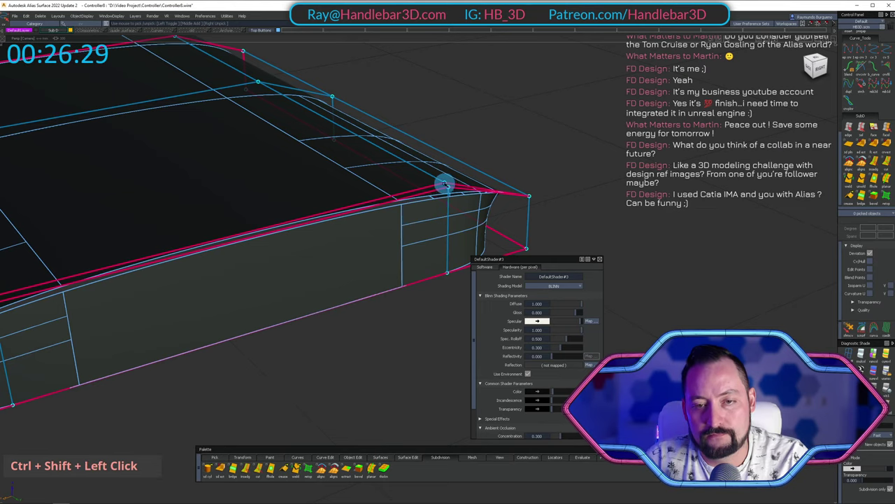
middle_click_drag(452, 210, 453, 190, "ctrl+shift")
left_click(454, 189, "ctrl")
right_click_drag(454, 190, 448, 200, "alt+shift")
middle_click_drag(448, 199, 480, 212, "alt+shift")
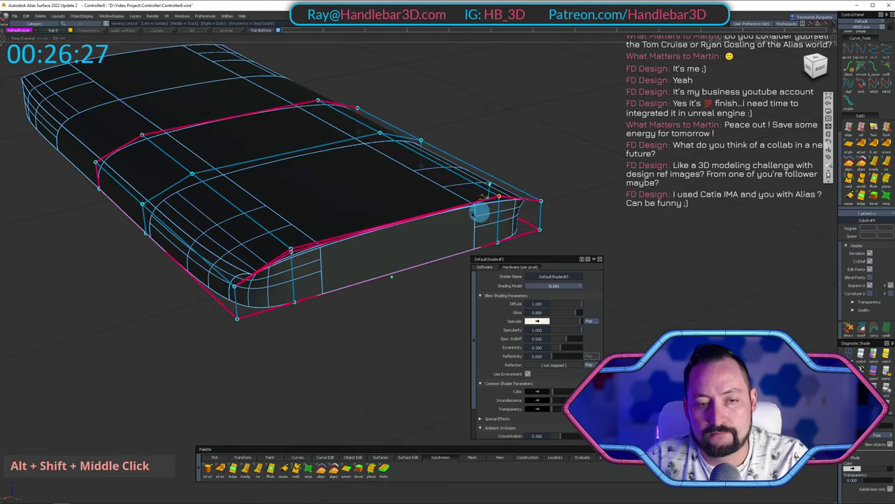
right_click_drag(294, 252, 283, 285, "alt+shift")
left_click_drag(283, 287, 255, 235, "ctrl+shift")
double_click(297, 248, "ctrl+shift")
left_click(297, 255, "ctrl")
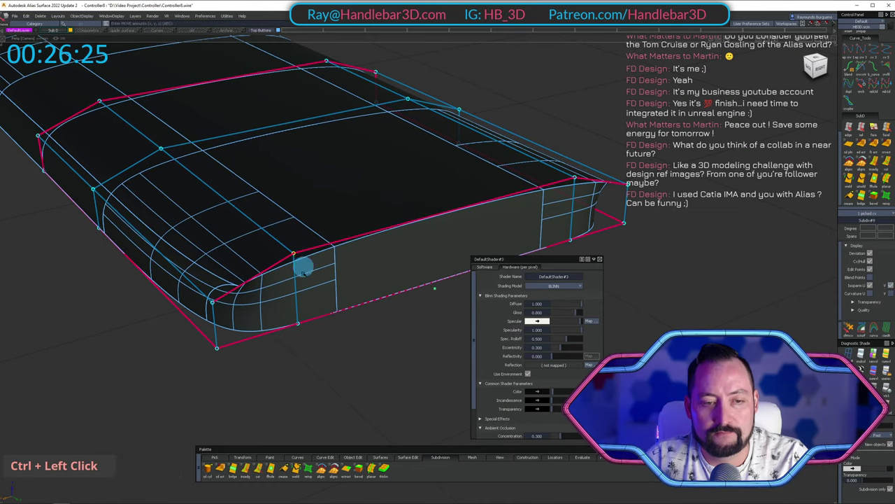
double_click(352, 281, "ctrl+shift")
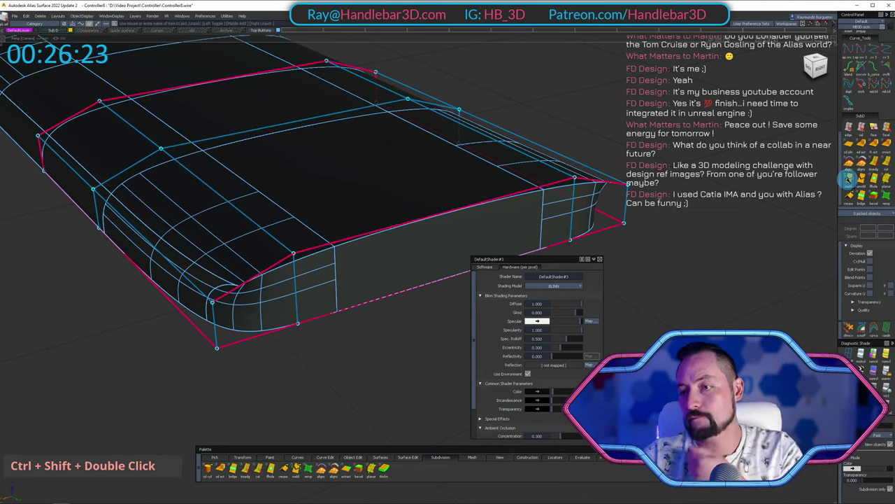
Weld the bridge's upper edges to the coincident end edges of the panel.
left_click(849, 179)
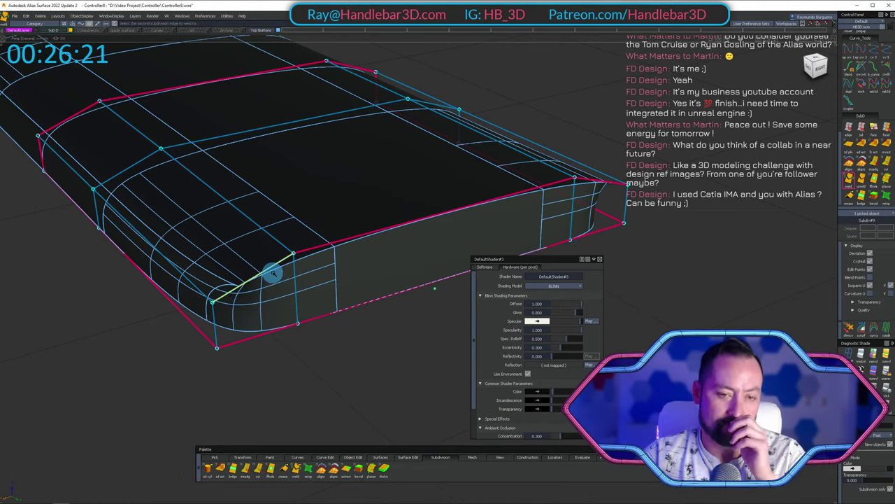
left_click(264, 271)
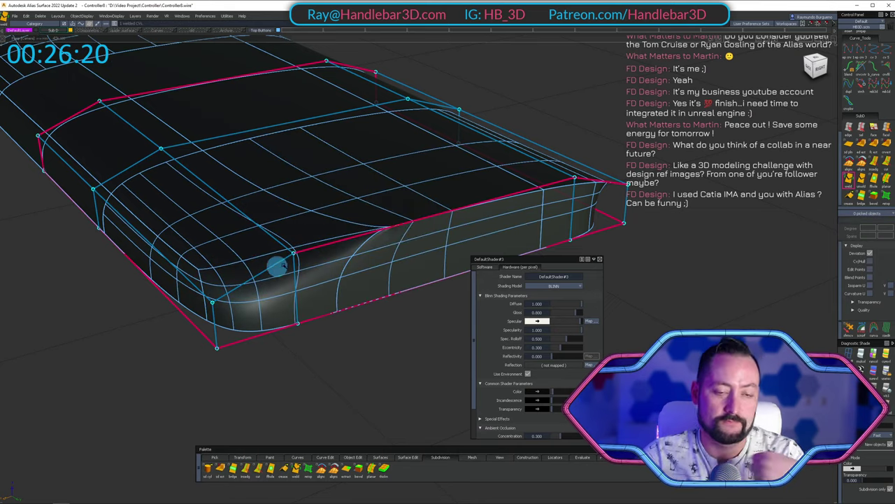
double_click(395, 228)
Examine the shading and corners of the panel's welded end from several angles.
left_click_drag(569, 174, 290, 186, "alt+shift")
right_click_drag(377, 155, 366, 137, "ctrl+shift")
left_click_drag(366, 137, 314, 280, "alt+shift")
right_click_drag(315, 280, 276, 228, "ctrl+shift")
left_click_drag(275, 228, 231, 142, "alt+shift")
right_click_drag(231, 143, 326, 128, "alt+shift")
left_click_drag(326, 128, 435, 189, "alt+shift")
right_click_drag(436, 189, 341, 203, "alt+shift")
left_click_drag(341, 203, 256, 336, "alt+shift")
right_click_drag(256, 336, 247, 257, "alt+shift")
left_click_drag(247, 257, 242, 219, "alt+shift")
left_click_drag(235, 334, 352, 233, "alt+shift")
left_click_drag(210, 267, 220, 270, "alt+shift")
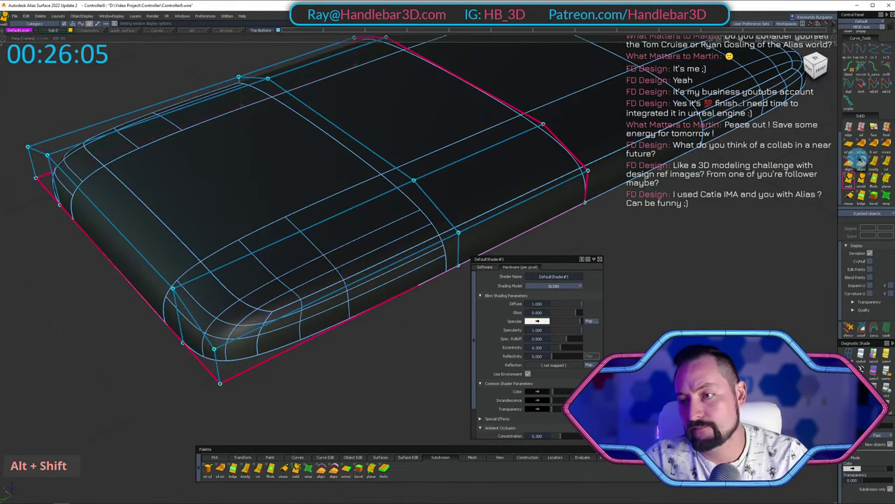
right_click_drag(724, 210, 305, 220, "alt+shift")
middle_click_drag(305, 219, 454, 186, "alt+shift")
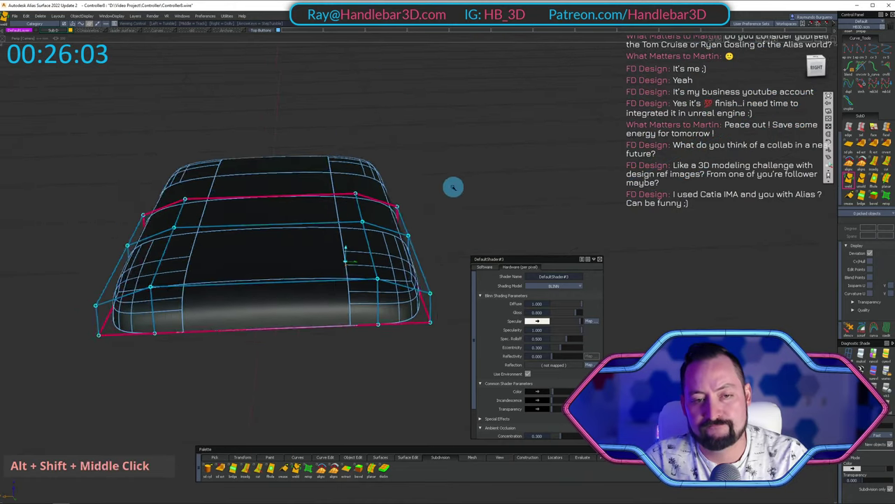
left_click_drag(454, 186, 394, 172, "alt+shift")
Show all hidden geometry and examine the panel's fit against the side pad in perspective and top views.
scroll(394, 174, "down", 5)
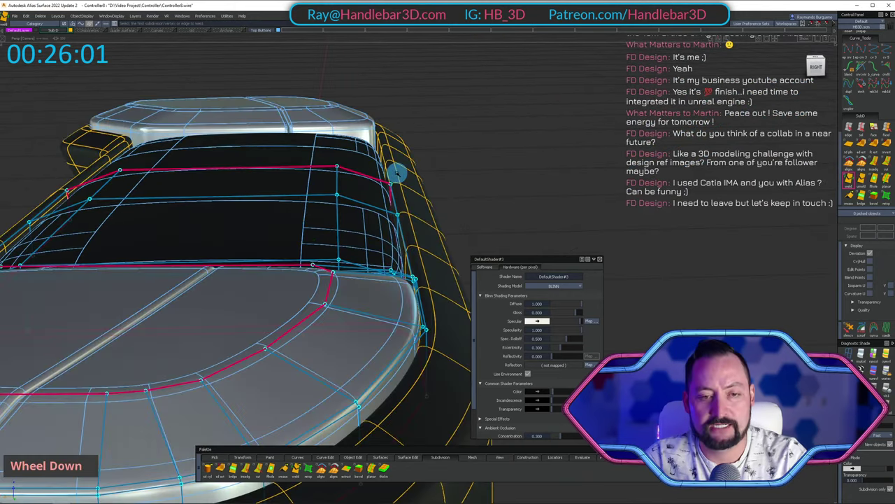
right_click_drag(410, 170, 77, 258, "alt+shift")
left_click_drag(77, 258, 56, 278, "alt+shift")
right_click_drag(56, 277, 199, 203, "alt+shift")
left_click_drag(200, 203, 294, 178, "alt+shift")
right_click_drag(301, 175, 349, 167, "ctrl+shift")
left_click_drag(350, 168, 371, 172, "alt+shift")
right_click_drag(370, 171, 450, 176, "alt+shift")
left_click_drag(450, 175, 804, 52, "alt+shift")
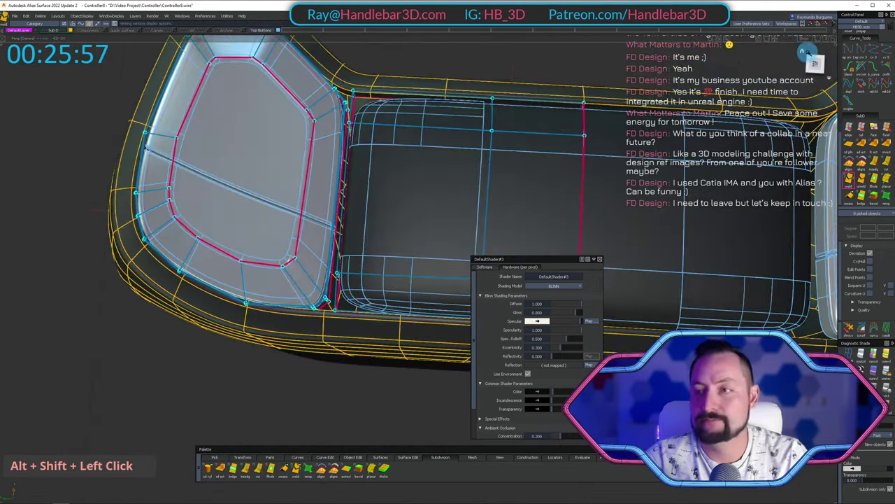
left_click(814, 63, "alt+shift")
middle_click_drag(492, 100, 597, 95, "alt+shift")
right_click_drag(597, 95, 482, 105, "alt+shift")
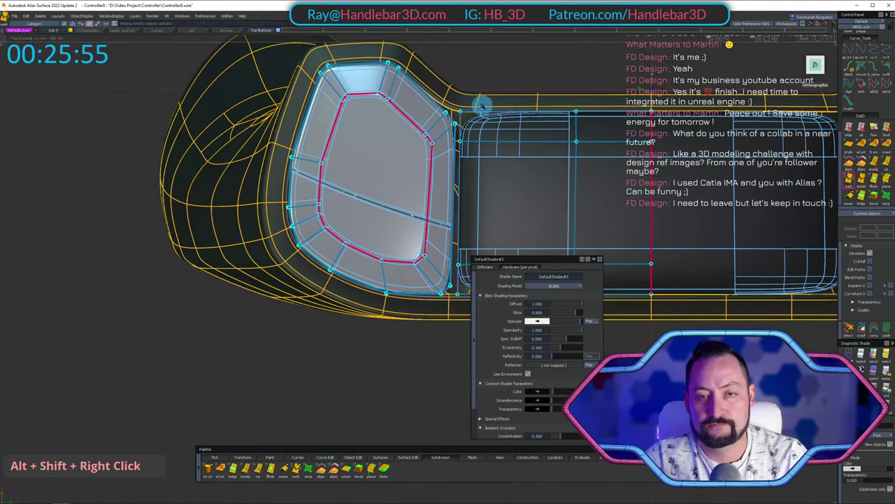
Select the vertices at the panel's welded end and examine how they sit against the side pad.
left_click_drag(430, 138, 433, 116, "ctrl+shift")
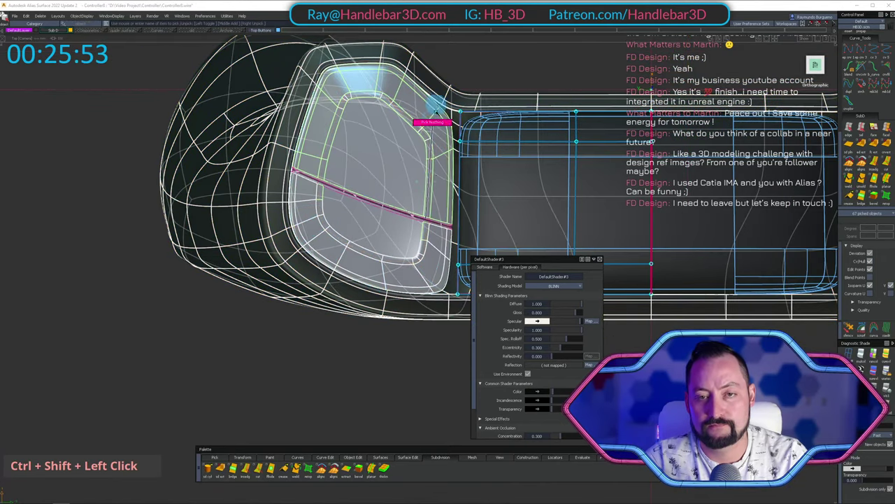
middle_click_drag(428, 117, 399, 90, "alt+shift")
right_click_drag(399, 90, 301, 105, "alt+shift")
left_click_drag(301, 105, 401, 139, "ctrl+shift")
left_click_drag(440, 313, 413, 113)
middle_click_drag(420, 329, 347, 247, "alt+shift")
middle_click_drag(347, 247, 385, 258, "ctrl+shift")
right_click_drag(390, 259, 447, 154, "alt+shift")
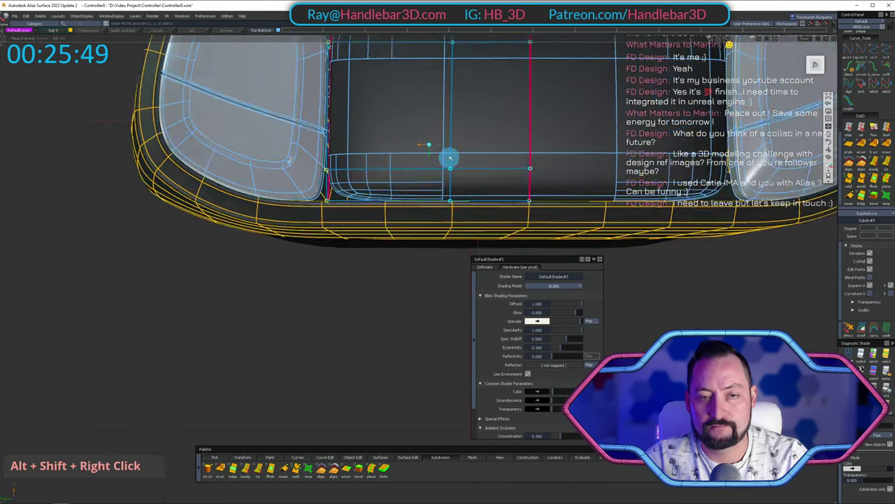
left_click_drag(448, 154, 500, 155, "alt+shift")
middle_click_drag(499, 155, 532, 100, "alt+shift")
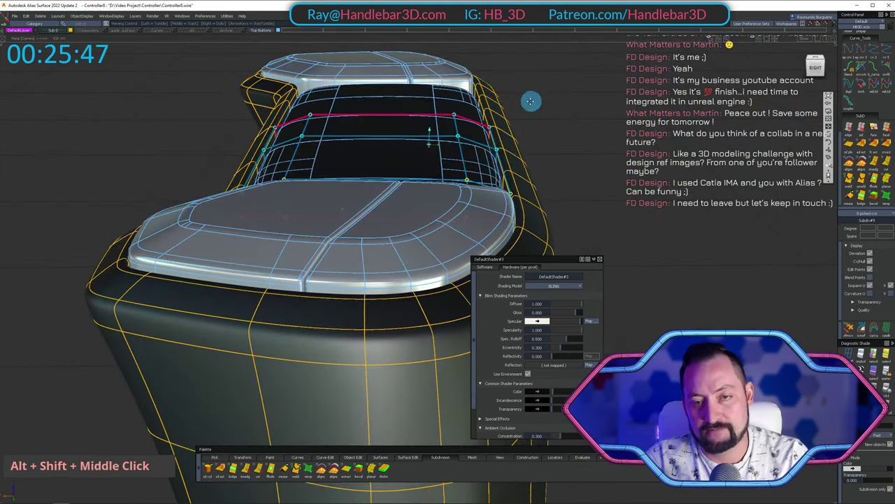
right_click_drag(532, 100, 475, 136, "alt+shift")
left_click_drag(475, 136, 286, 154, "alt+shift")
right_click_drag(286, 154, 285, 130, "alt+shift")
left_click_drag(280, 128, 335, 137, "alt+shift")
right_click_drag(336, 136, 375, 91, "alt+shift")
Clear the vertex selection, select the central panel and hide all other geometry.
double_click(375, 89, "ctrl+shift")
left_click_drag(301, 156, 342, 114, "alt+shift")
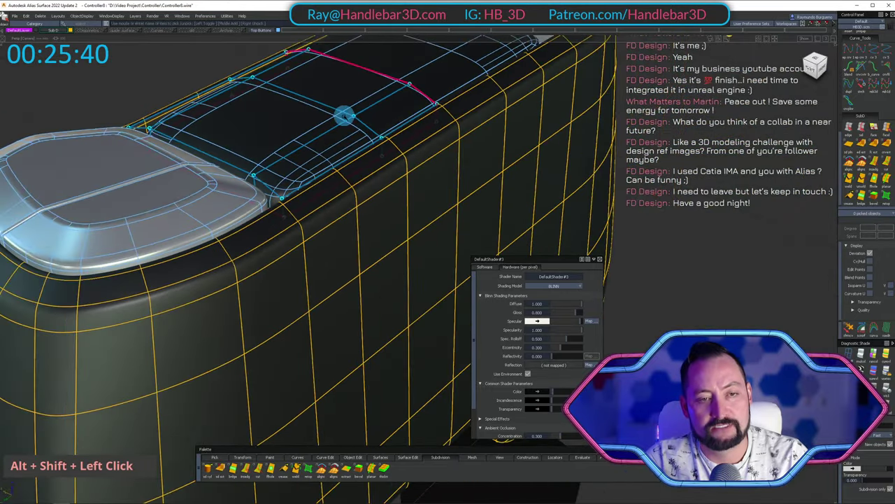
double_click(332, 147)
double_click(381, 89, "ctrl+shift")
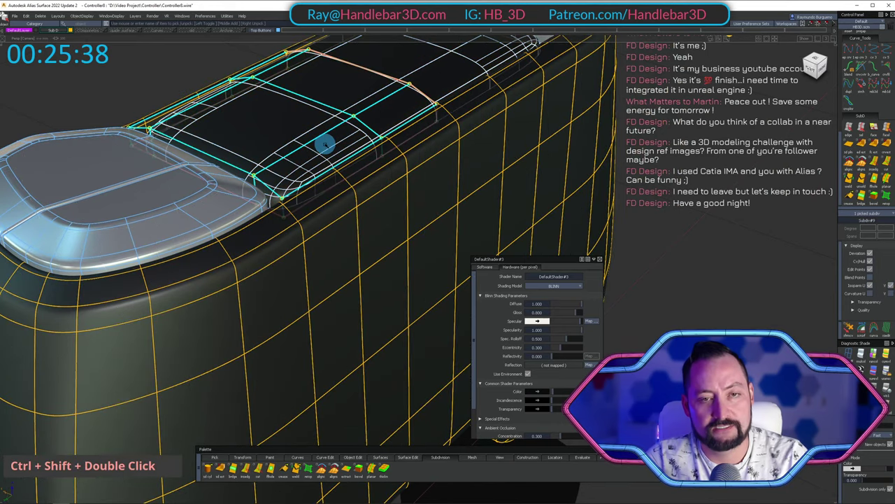
key("shift+h")
Insert an edge loop across the panel's width and slide it close to the welded end.
middle_click_drag(303, 136, 471, 152, "alt+shift")
left_click_drag(371, 125, 410, 137, "alt+shift")
middle_click_drag(410, 138, 300, 133, "alt+shift")
left_click_drag(301, 133, 256, 181, "alt+shift")
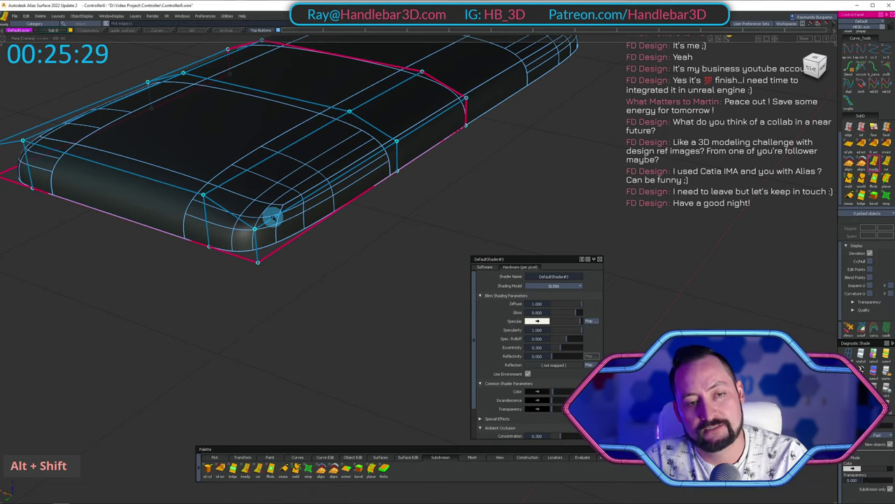
left_click(273, 218)
right_click_drag(267, 222, 184, 200, "alt+shift")
left_click_drag(184, 200, 300, 130, "alt+shift")
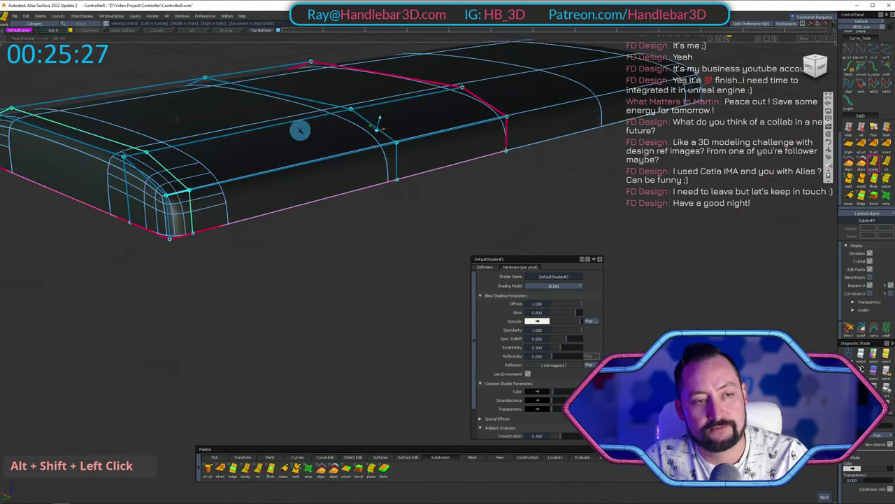
right_click_drag(300, 131, 272, 154, "alt+shift")
left_click_drag(272, 154, 161, 171, "alt+shift")
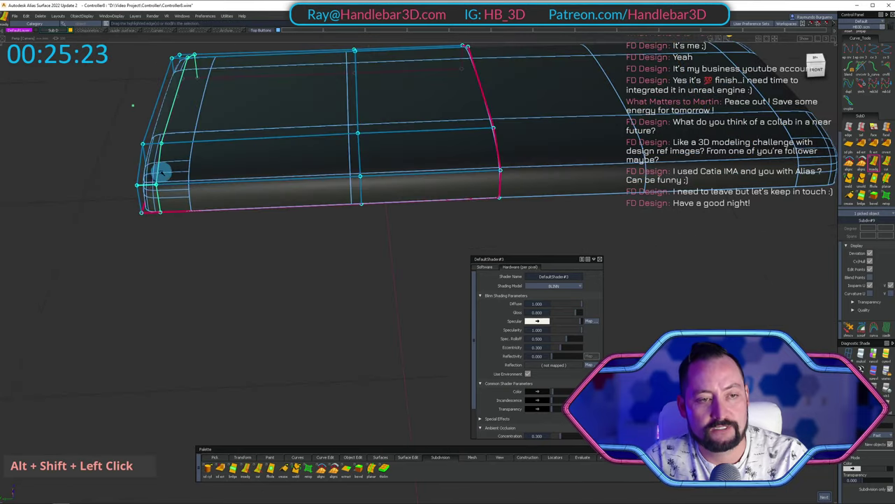
right_click_drag(151, 170, 170, 174, "alt+shift")
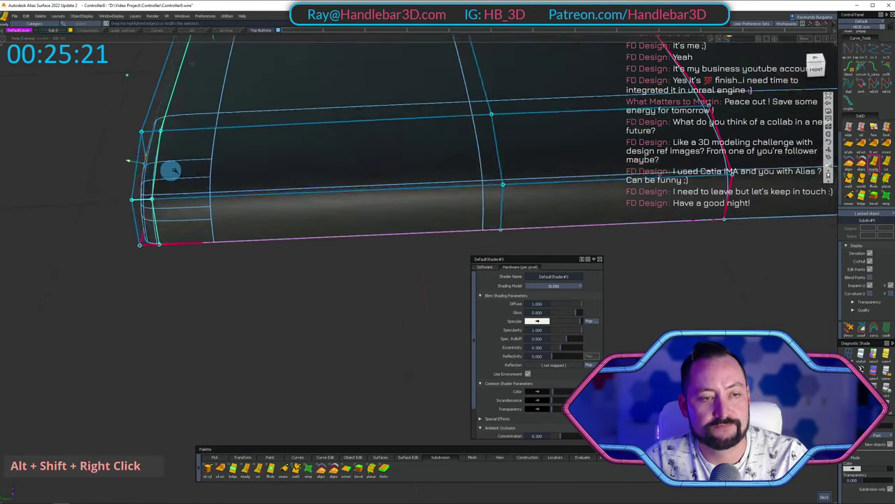
middle_click_drag(170, 175, 296, 144, "alt+shift")
left_click_drag(296, 144, 274, 184, "alt+shift")
right_click_drag(273, 184, 384, 144, "alt+shift")
middle_click_drag(384, 144, 408, 210, "alt+shift")
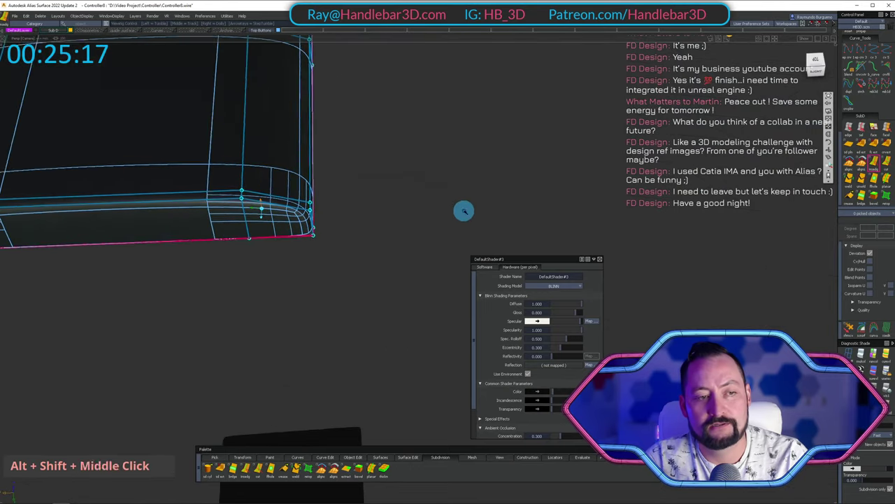
left_click_drag(408, 210, 260, 208, "alt+shift")
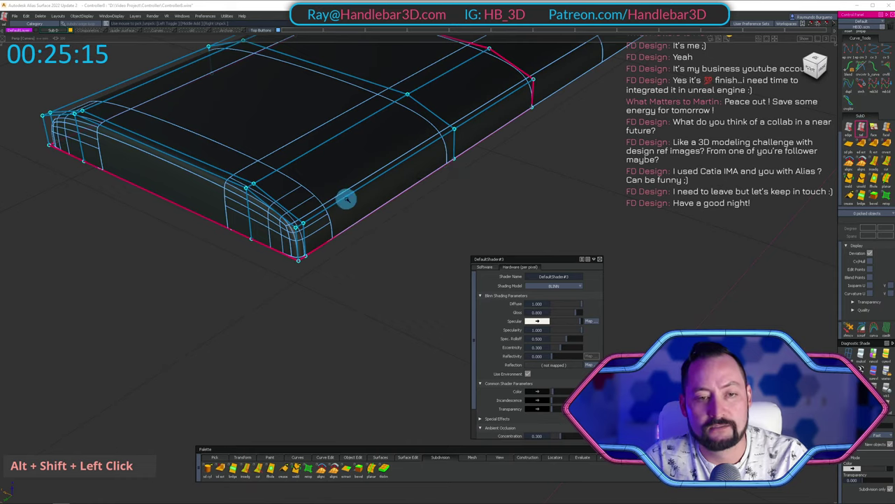
Bevel the selected edges along one long side of the central panel with a relative parameter of 0.092 and one division.
left_click_drag(325, 188, 370, 155, "alt+shift")
middle_click_drag(370, 156, 364, 164, "alt+shift")
key("alt+b")
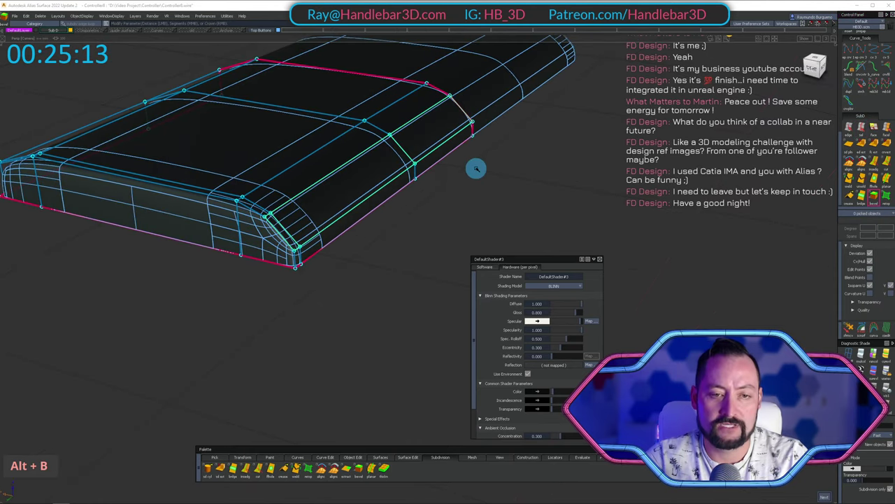
left_click_drag(427, 208, 375, 226)
middle_click_drag(273, 200, 305, 225, "alt+shift")
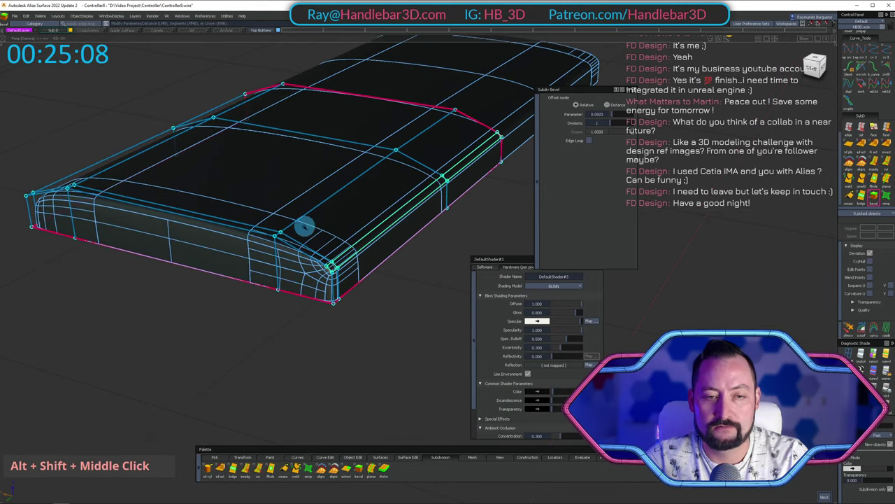
left_click_drag(301, 215, 284, 238, "alt+shift")
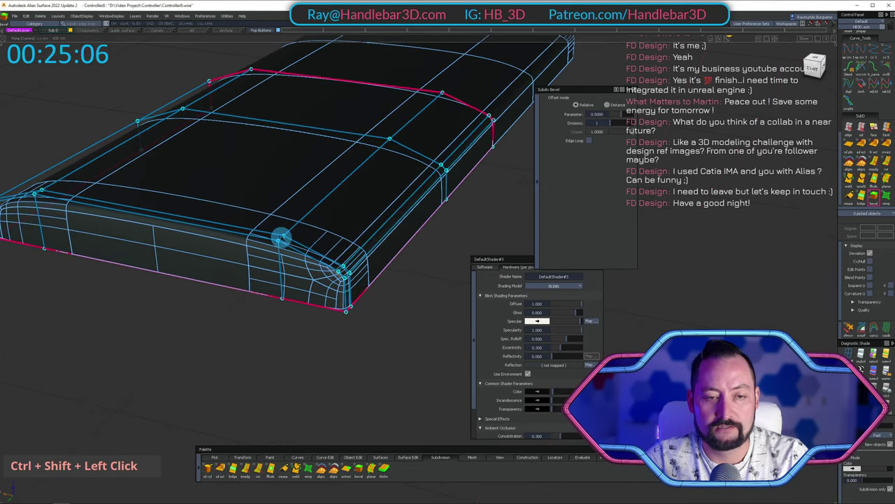
Select the panel's two inner lengthwise edge loops and its opposite long-side edges, and bevel them with a relative parameter of 0.023.
left_click(291, 250, "ctrl+shift")
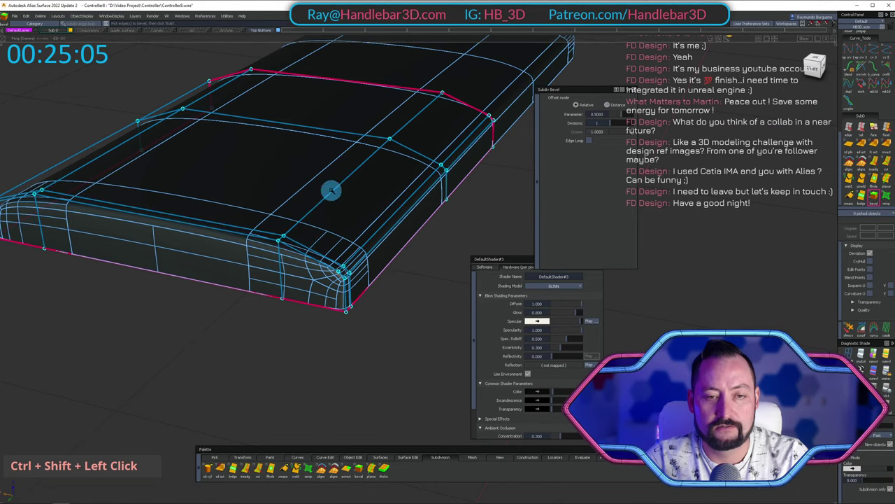
left_click(742, 96, "ctrl+shift")
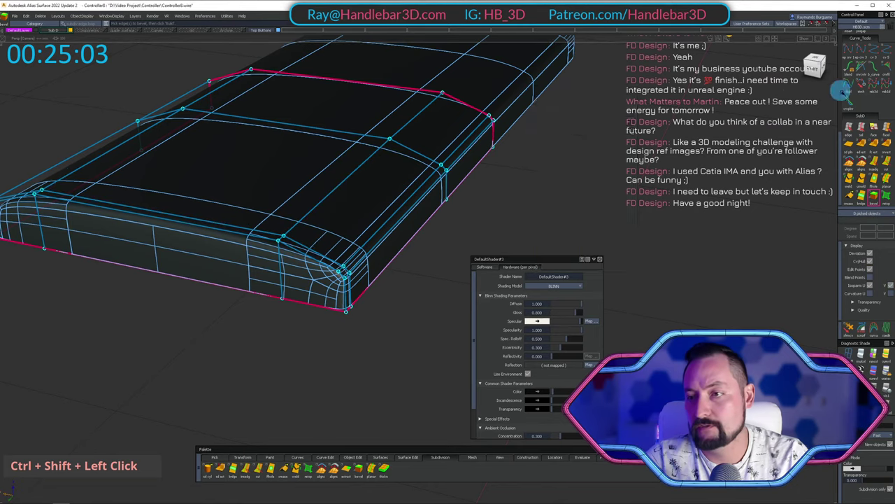
left_click(862, 128)
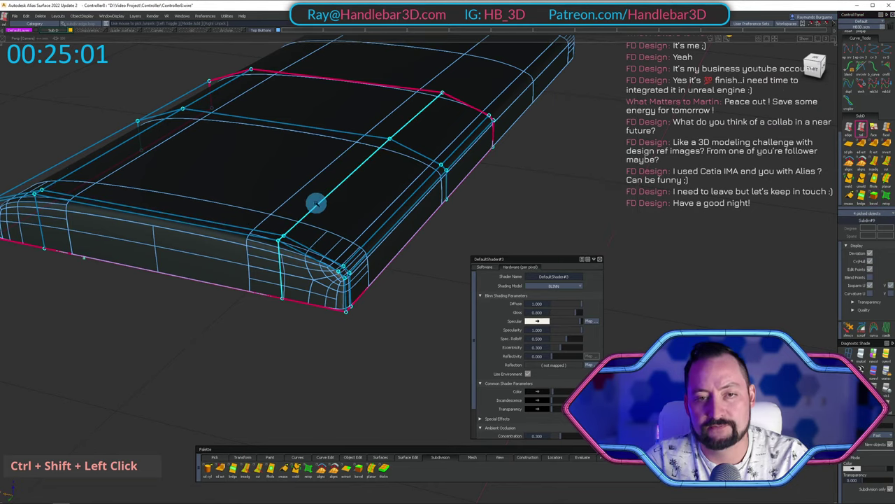
middle_click_drag(72, 172, 195, 175, "alt+shift")
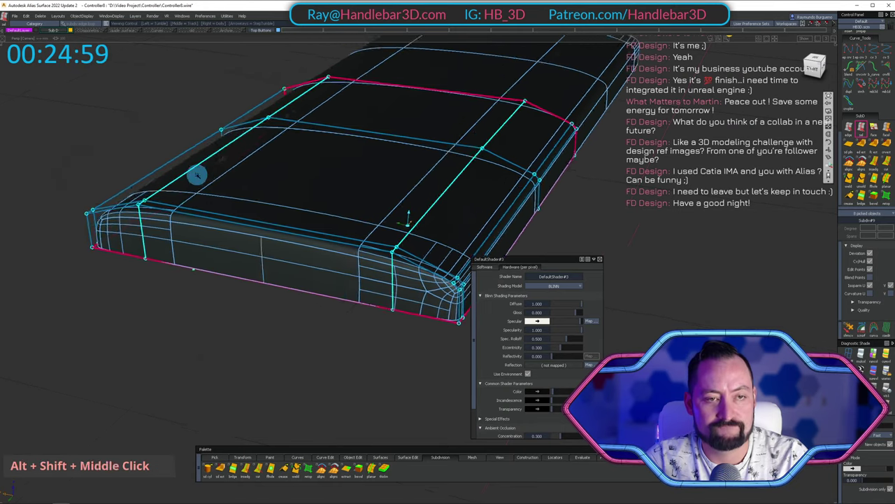
left_click_drag(196, 174, 306, 171, "alt+shift")
right_click_drag(306, 171, 254, 170, "alt+shift")
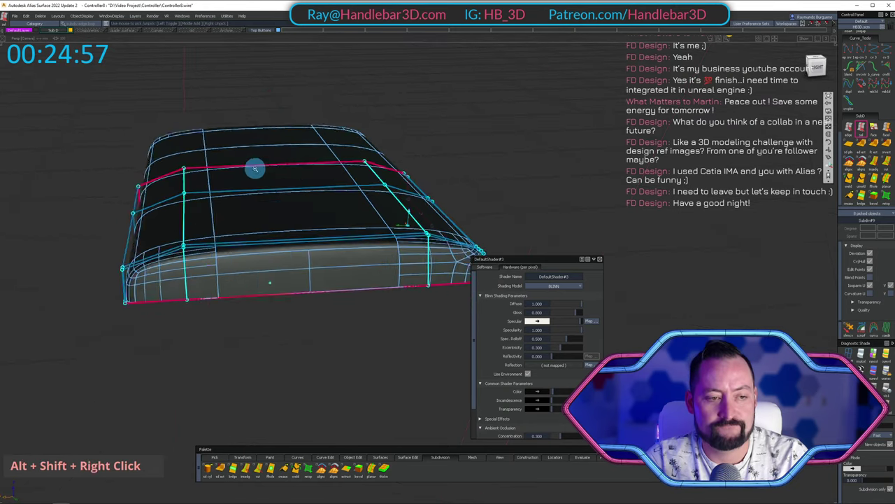
left_click_drag(254, 169, 253, 191, "alt+shift")
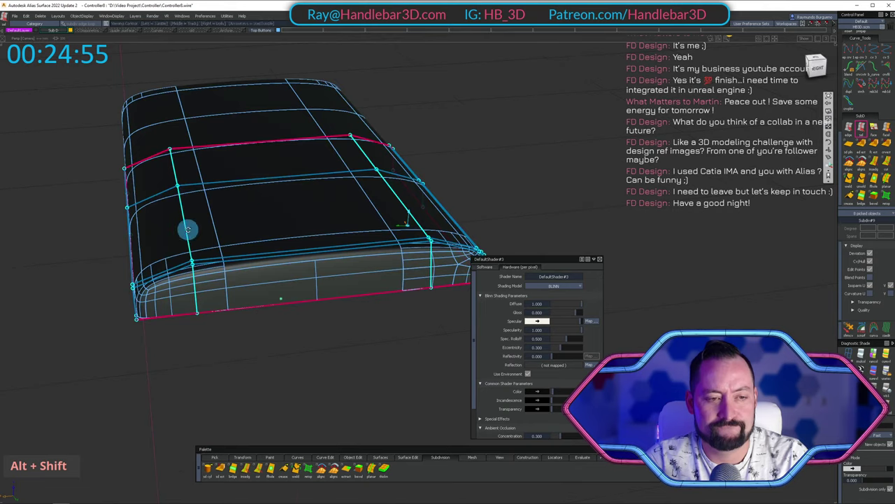
left_click_drag(187, 230, 132, 181, "alt+shift")
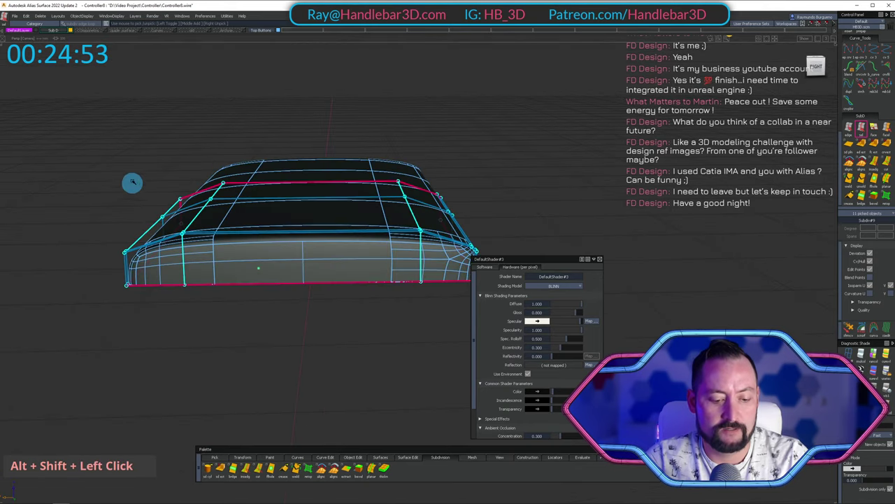
key("alt+b")
left_click_drag(158, 124, 77, 142)
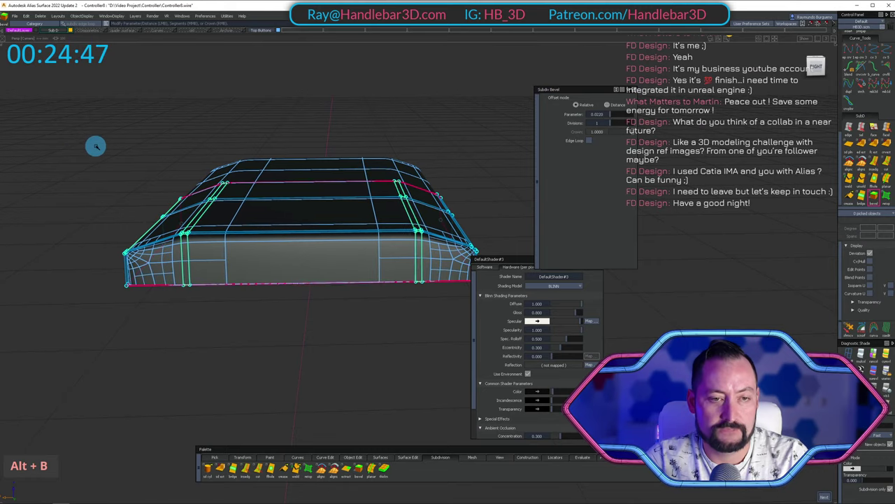
Clear the edge selection on the beveled panel and show all hidden controller geometry.
right_click_drag(298, 130, 322, 137, "alt+shift")
left_click_drag(322, 138, 392, 238, "alt+shift")
middle_click_drag(391, 238, 328, 249, "alt+shift")
left_click_drag(328, 248, 485, 120, "ctrl+shift")
middle_click_drag(485, 119, 262, 134, "alt+shift")
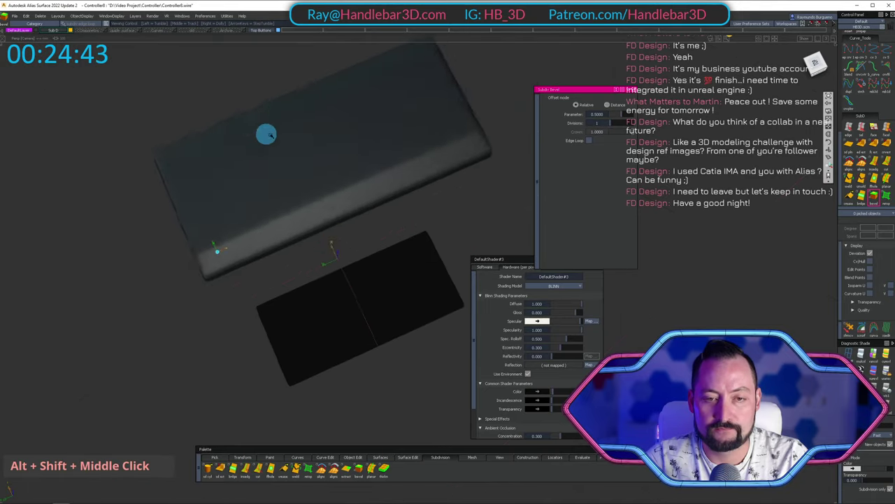
left_click_drag(262, 133, 326, 186, "alt+shift")
right_click_drag(325, 186, 348, 122, "alt+shift")
left_click_drag(348, 122, 359, 121, "alt+shift")
key("shift+u")
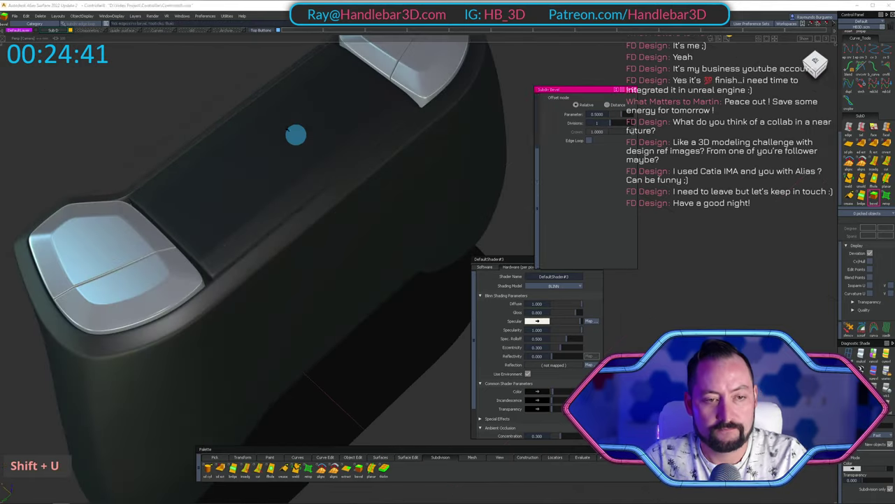
Examine how the beveled central panel fits between the side pads and the surrounding housing.
middle_click_drag(296, 135, 311, 207, "alt+shift")
left_click_drag(312, 206, 265, 202, "alt+shift")
right_click_drag(266, 202, 312, 178, "alt+shift")
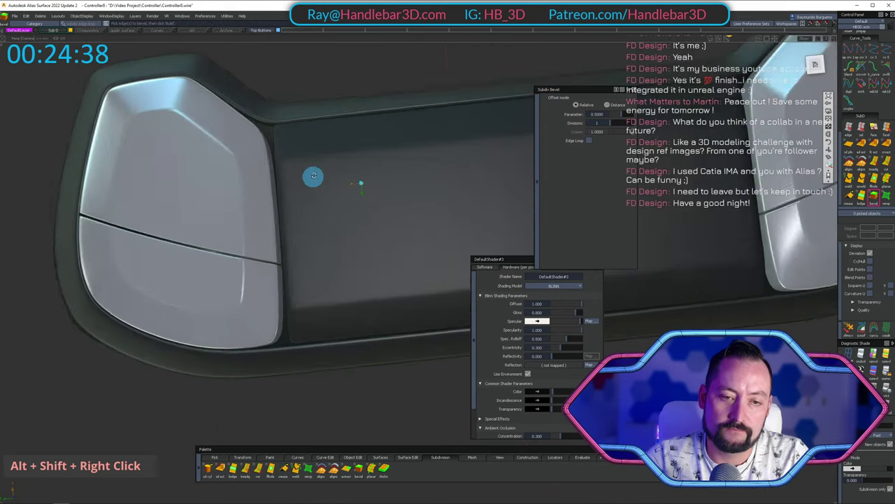
middle_click_drag(312, 177, 323, 145, "alt+shift")
right_click_drag(323, 145, 310, 200, "alt+shift")
left_click_drag(310, 200, 405, 143, "alt+shift")
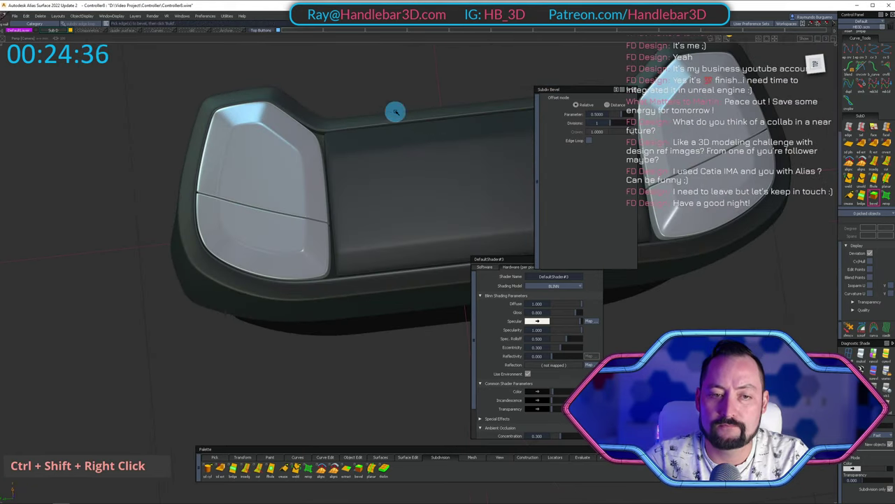
right_click_drag(395, 111, 395, 106, "ctrl+shift")
left_click_drag(396, 106, 394, 153, "alt+shift")
In the top view, select all vertices along the panel's end and move them closer to the side pad.
left_click(815, 64, "alt+shift")
mouse_move(329, 226)
right_mouse_down("alt+shift")
mouse_move(343, 224)
mouse_move(330, 209)
right_mouse_up("alt+shift")
middle_click_drag(330, 209, 380, 174, "alt+shift")
right_click_drag(392, 167, 320, 236, "alt+shift")
middle_click_drag(320, 235, 330, 282, "alt+shift")
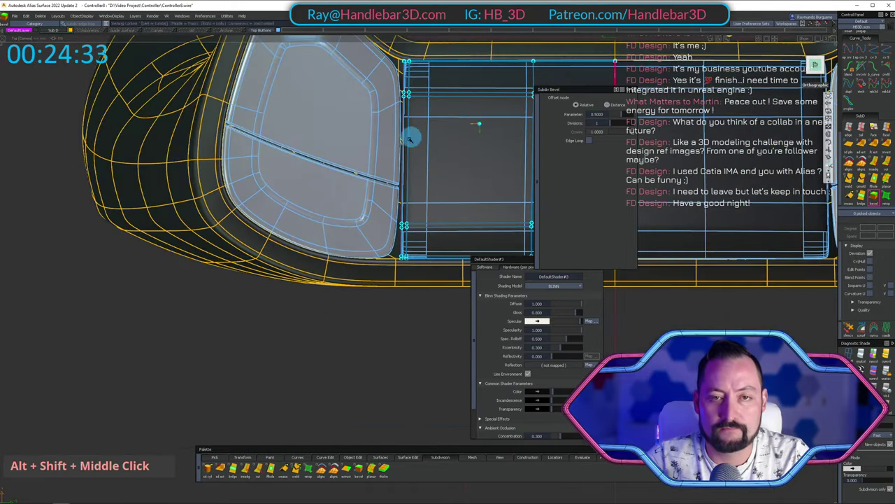
middle_click_drag(410, 138, 393, 170, "alt+shift")
left_click_drag(394, 124, 393, 108, "ctrl+shift")
left_click_drag(363, 71, 421, 346)
right_click_drag(404, 346, 434, 271, "alt+shift")
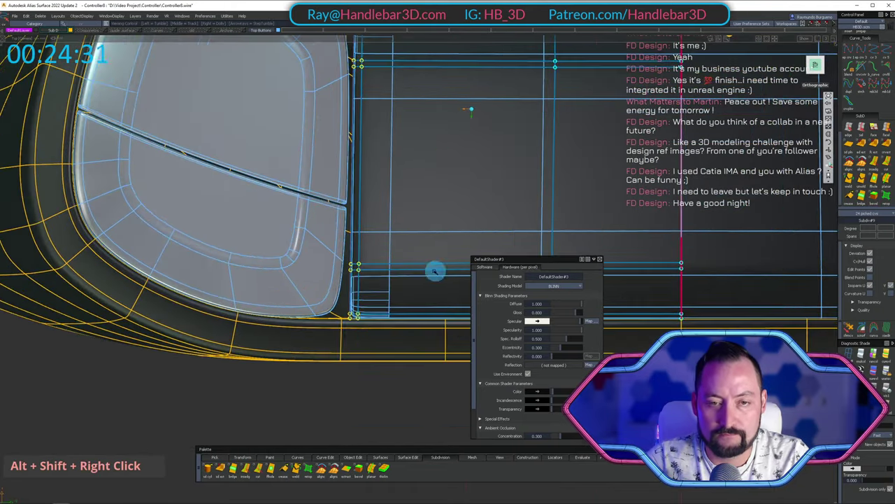
middle_click_drag(341, 361, 335, 397)
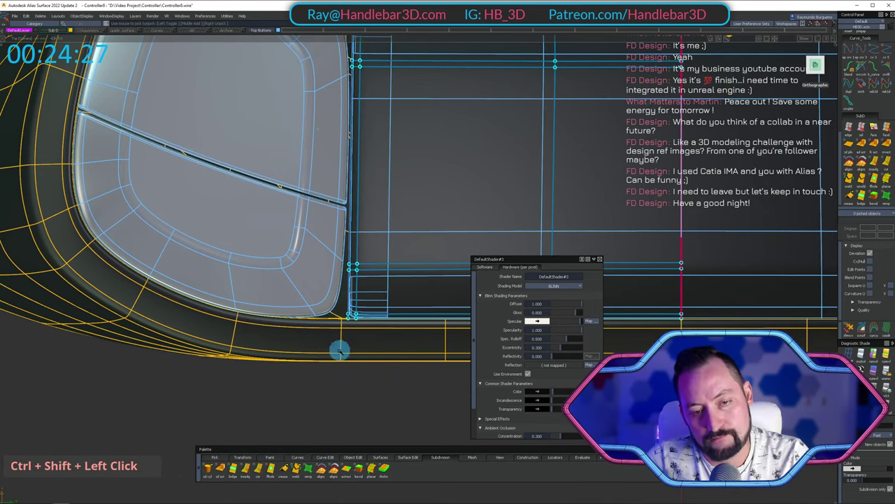
Shift the vertices at the panel's lower end corner toward the side pad, adding the neighbouring row for a second shift.
left_click_drag(331, 300, 398, 355)
middle_click_drag(398, 356, 395, 383, "ctrl+shift")
middle_click_drag(393, 384, 389, 384)
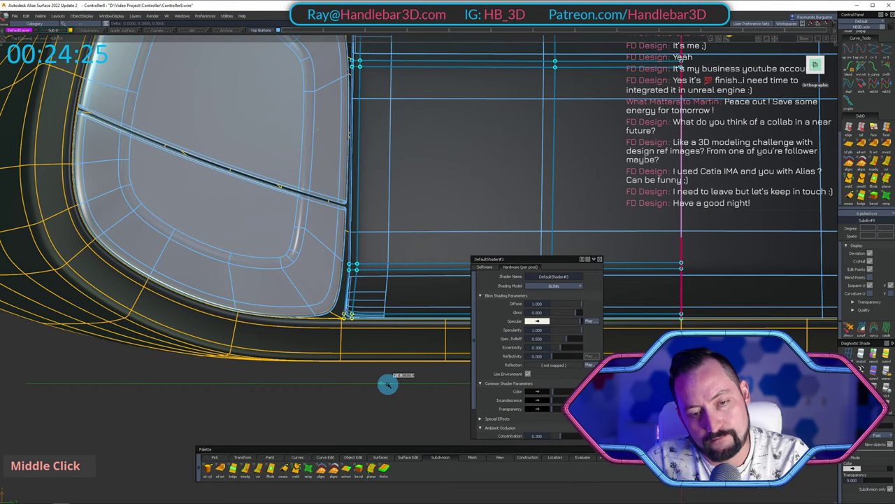
double_click(389, 294, "ctrl+shift")
middle_click_drag(415, 436, 412, 415)
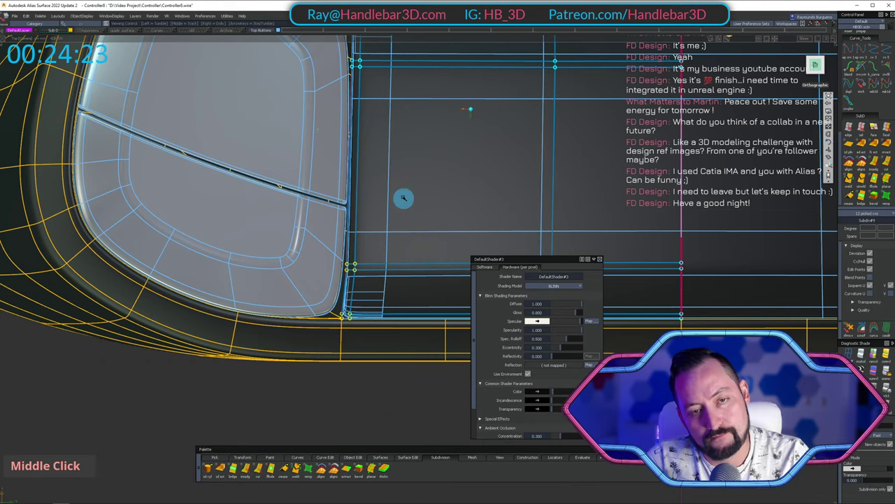
Nudge the vertices at the panel's upper end corner toward the side pad's edge and clear the selection.
middle_click_drag(404, 198, 401, 238, "alt+shift")
left_click(395, 162, "ctrl+shift")
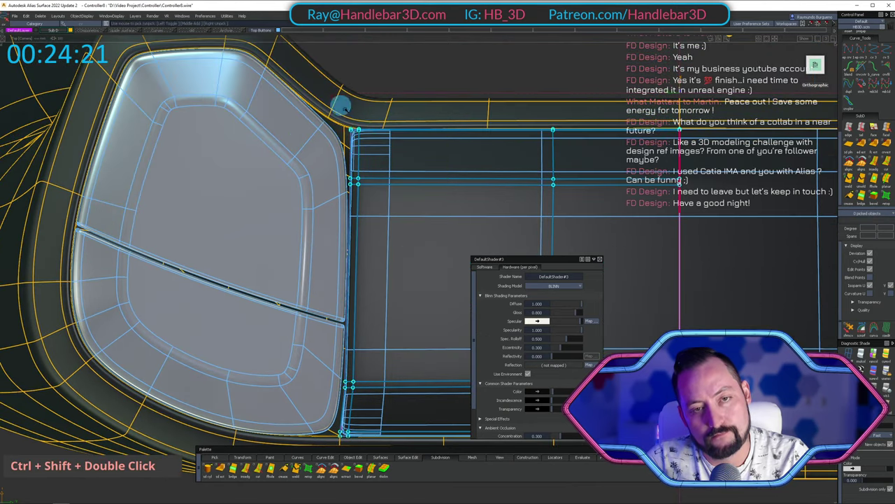
middle_click_drag(428, 59, 423, 57)
right_click_drag(423, 120, 435, 82, "alt+shift")
left_click(435, 82, "ctrl+shift")
left_click(398, 154, "ctrl+shift")
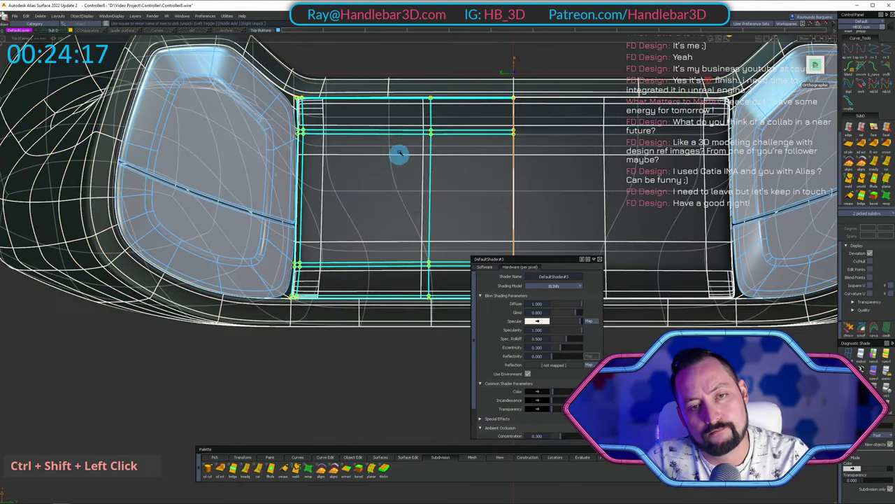
left_click(420, 170, "ctrl+shift")
Examine the controller body, side pads and central panel from several perspective angles.
right_click_drag(420, 170, 415, 128, "alt+shift")
mouse_move(415, 129)
left_mouse_down("alt+shift")
mouse_move(96, 140)
mouse_move(88, 290)
mouse_move(441, 138)
mouse_move(424, 144)
left_mouse_up("alt+shift")
middle_click_drag(424, 144, 336, 278, "alt+shift")
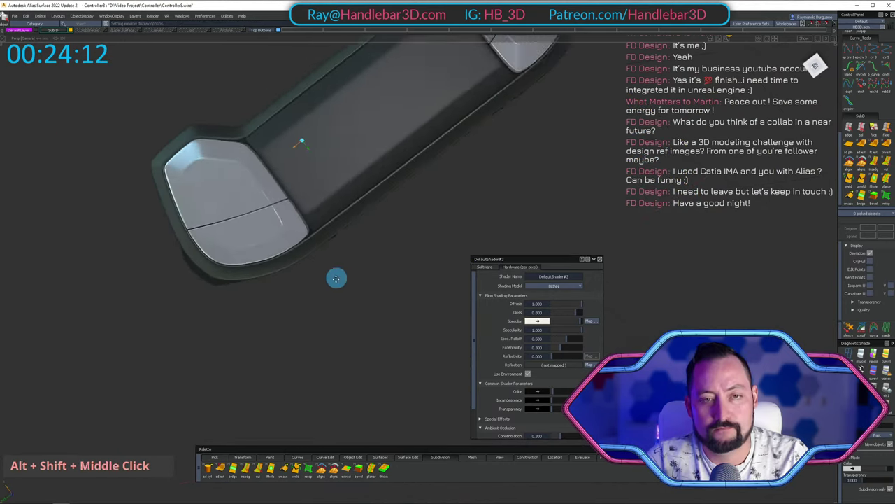
left_click_drag(336, 278, 388, 131, "alt+shift")
middle_click_drag(391, 132, 384, 140, "alt+shift")
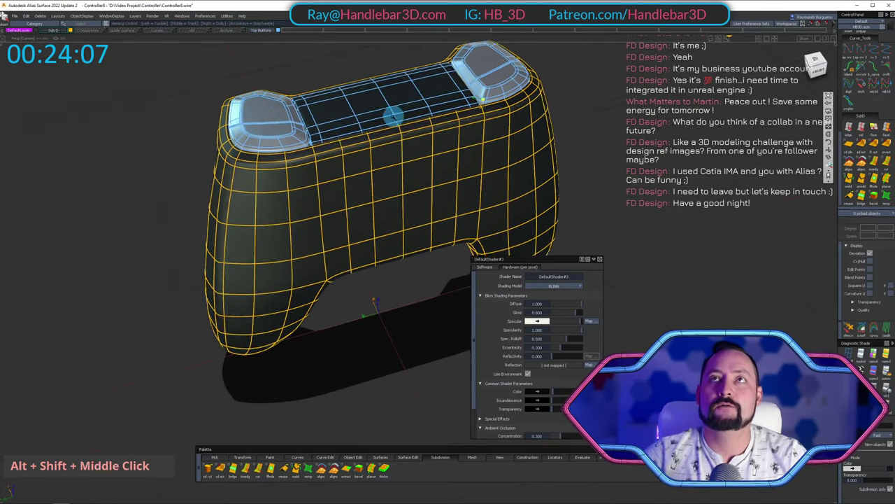
right_click_drag(384, 140, 379, 160, "alt+shift")
middle_click_drag(380, 160, 393, 77, "alt+shift")
left_click_drag(393, 77, 241, 88, "alt+shift")
middle_click_drag(240, 88, 231, 153, "alt+shift")
right_click_drag(231, 154, 358, 154, "alt+shift")
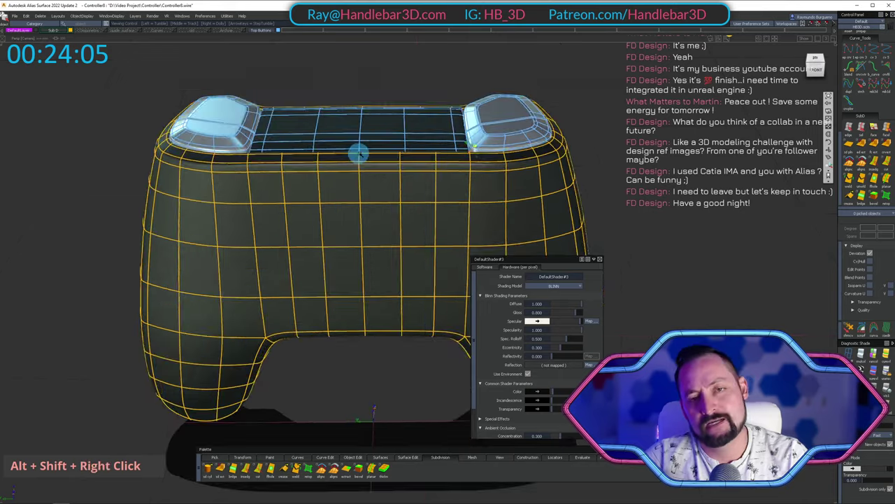
left_click_drag(357, 154, 358, 214, "alt+shift")
middle_click_drag(358, 214, 357, 228, "alt+shift")
right_click_drag(385, 164, 390, 240, "alt+shift")
left_click_drag(390, 240, 394, 126, "alt+shift")
mouse_move(394, 126)
middle_mouse_down("alt+shift")
mouse_move(396, 142)
mouse_move(400, 132)
middle_mouse_up("alt+shift")
left_click_drag(400, 132, 472, 126, "alt+shift")
middle_click_drag(471, 126, 472, 95, "alt+shift")
left_click_drag(473, 95, 391, 168, "alt+shift")
middle_click_drag(392, 168, 364, 262, "alt+shift")
left_click_drag(363, 261, 295, 138, "alt+shift")
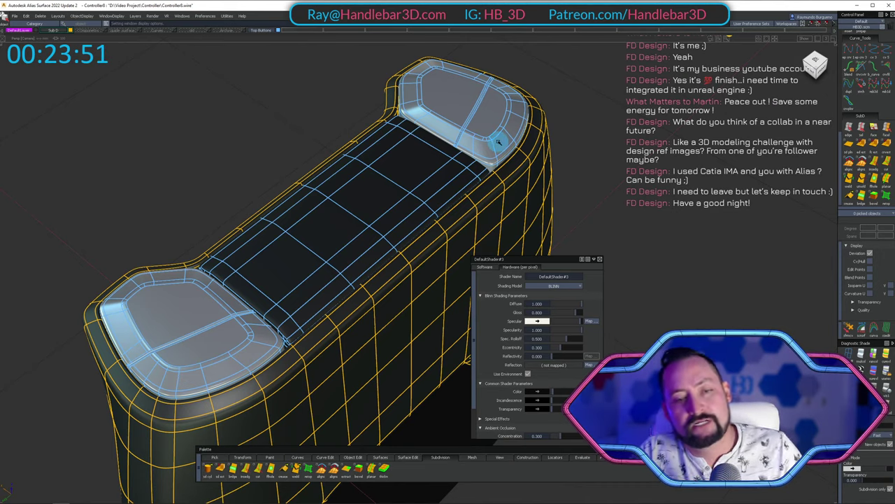
scroll(498, 142, "down", 3)
double_click(378, 200, "alt+shift")
left_click_drag(378, 200, 430, 246, "alt+shift")
middle_click_drag(429, 245, 380, 203, "alt+shift")
left_click_drag(380, 204, 352, 280, "alt+shift")
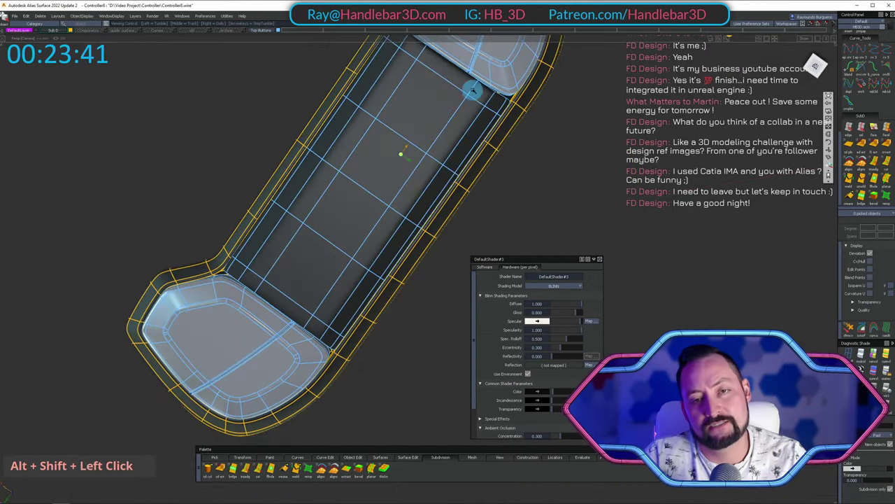
Select the central panel and examine its layout between both side pads in a rotated orthographic top view.
left_click(462, 137, "ctrl+shift")
left_click_drag(455, 130, 584, 123, "alt+shift")
left_click(802, 51)
middle_click_drag(410, 94, 423, 77, "alt+shift")
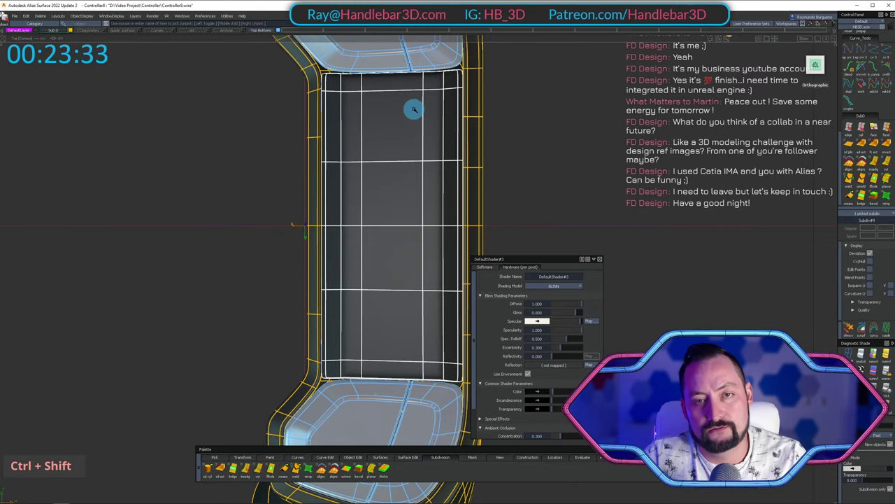
right_click_drag(438, 88, 402, 128, "alt+shift")
middle_click_drag(402, 128, 391, 148, "alt+shift")
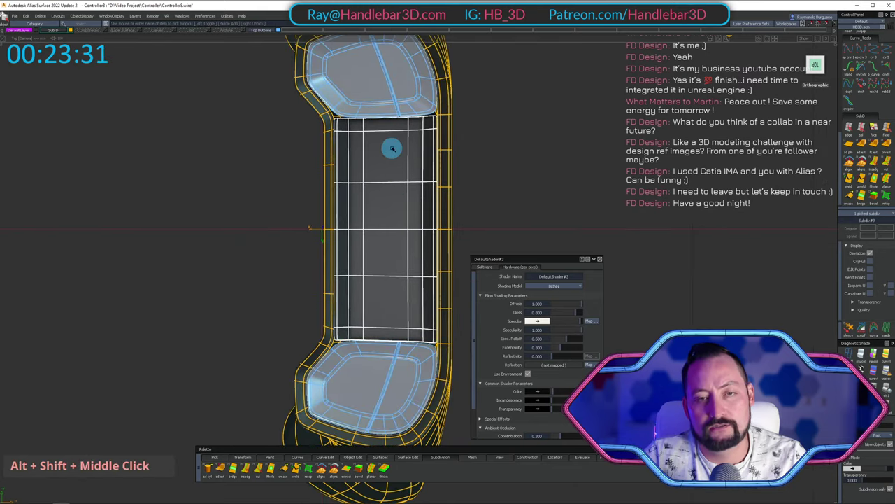
right_click_drag(408, 135, 423, 115, "alt+shift")
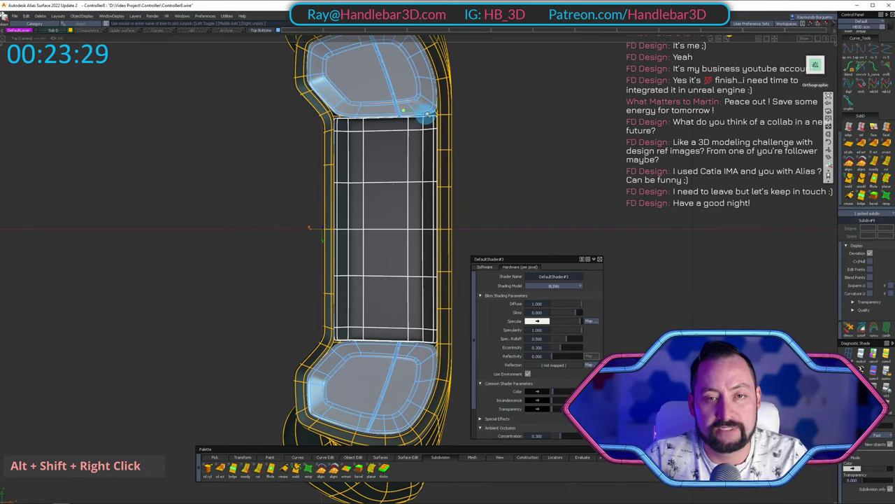
left_click_drag(424, 115, 445, 102, "alt+shift")
left_click(817, 64, "alt+shift")
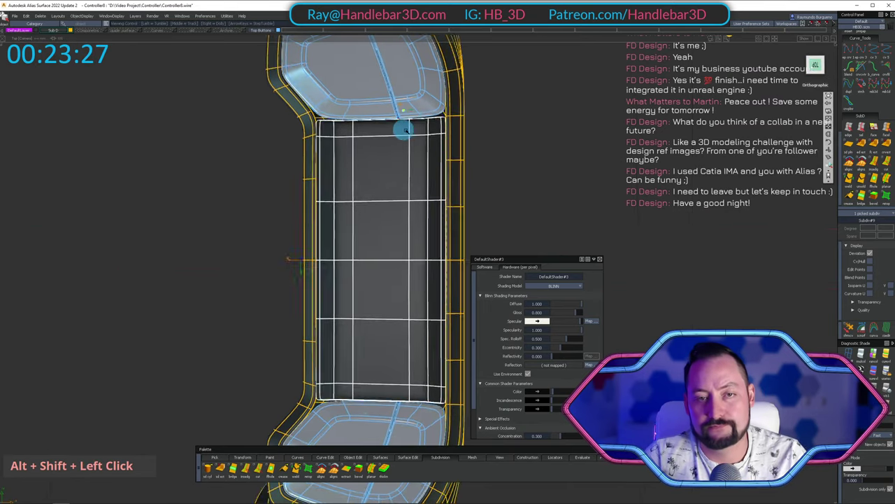
Draw a straight curve lengthwise over the central panel, starting at the seam of the upper side pad.
right_click_drag(413, 123, 472, 144, "alt+shift")
left_click_drag(385, 196, 378, 164, "ctrl+shift")
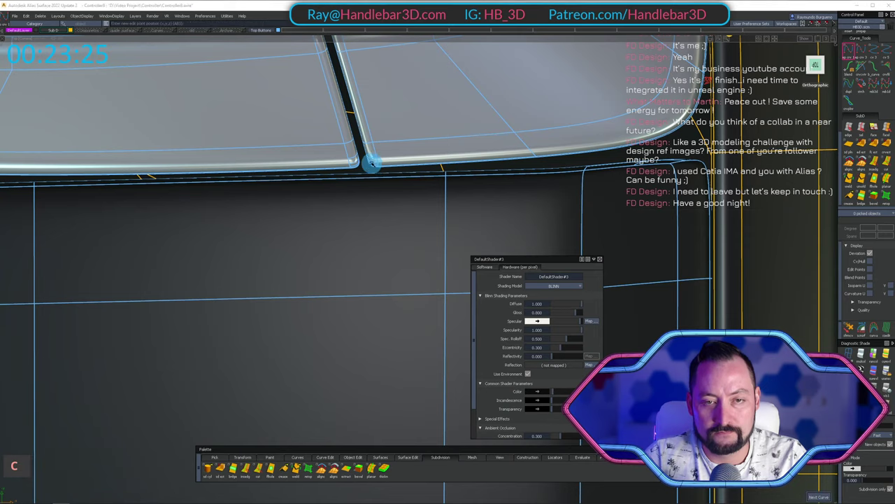
right_click_drag(368, 162, 350, 230, "alt+shift")
middle_click_drag(350, 230, 451, 201, "alt+shift")
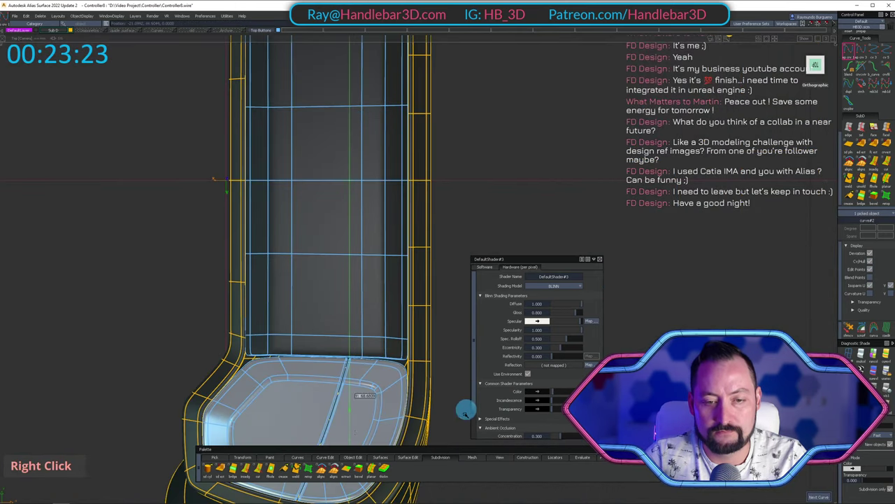
double_click(350, 145, "ctrl+shift")
Isolate the central panel together with the drawn curve by hiding all other geometry, and clear the selection.
right_click_drag(350, 145, 390, 260, "alt+shift")
left_click_drag(390, 259, 216, 110, "alt+shift")
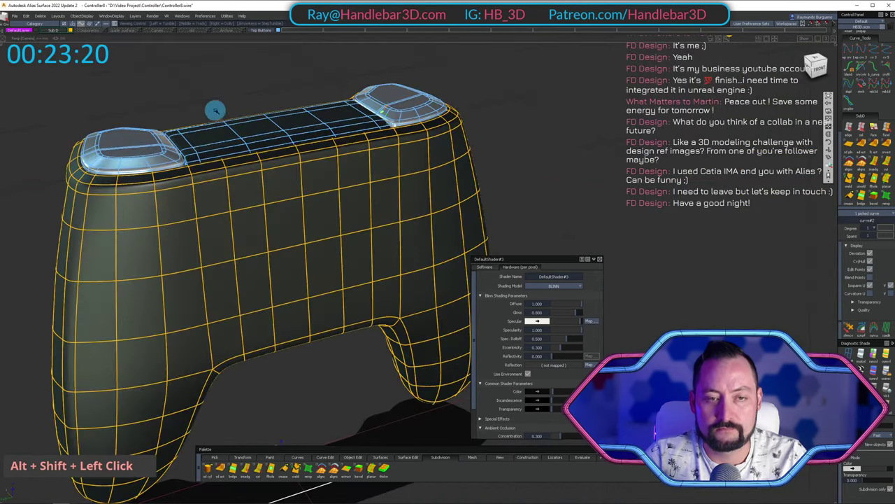
left_click(242, 125)
key("shift+h")
left_click_drag(445, 117, 439, 90, "ctrl+shift")
left_click_drag(419, 115, 281, 315, "alt+shift")
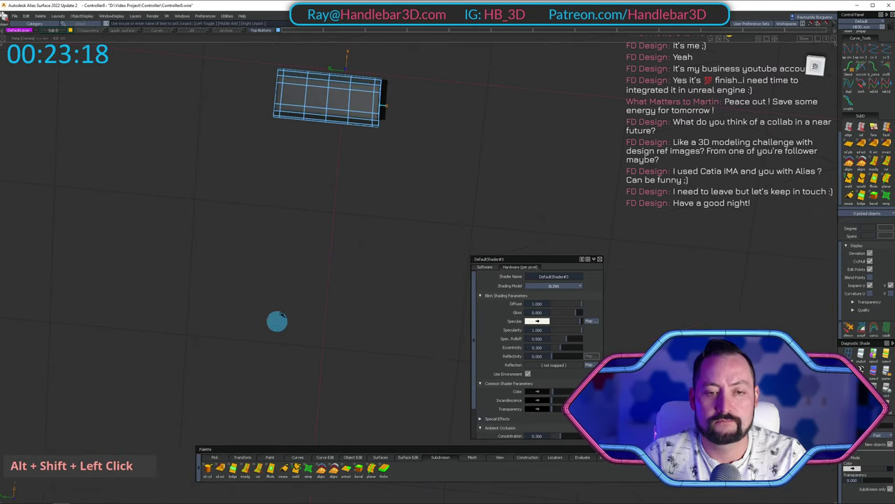
Examine how the lengthwise curve lies relative to the isolated central panel in top and perspective views.
middle_click_drag(363, 105, 399, 139, "alt+shift")
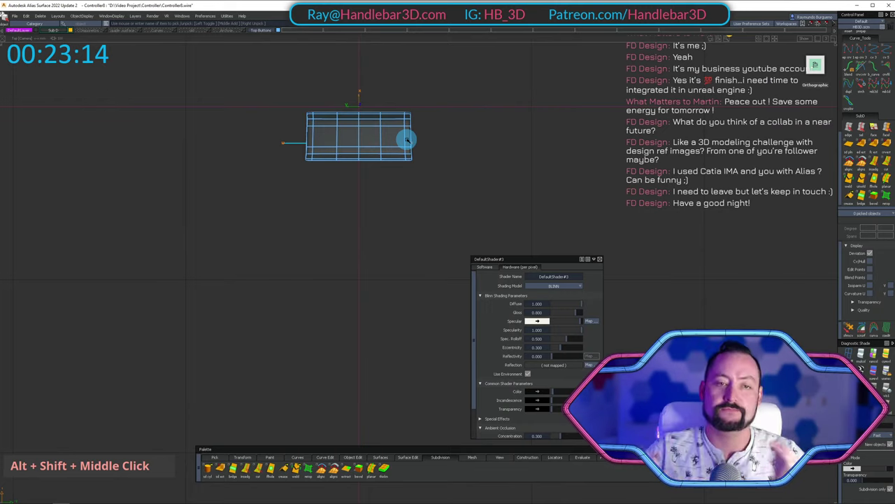
mouse_move(757, 496)
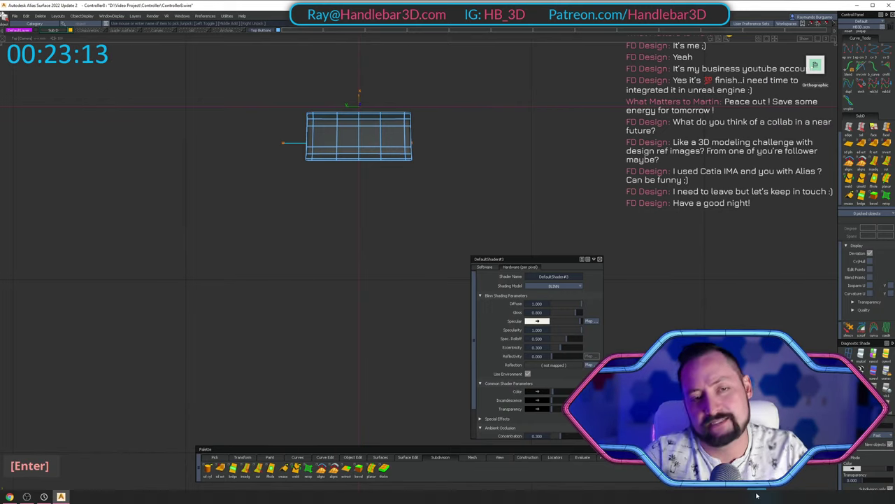
middle_click_drag(370, 145, 401, 188, "alt+shift")
right_click_drag(427, 193, 480, 191, "alt+shift")
middle_click_drag(318, 173, 401, 182, "alt+shift")
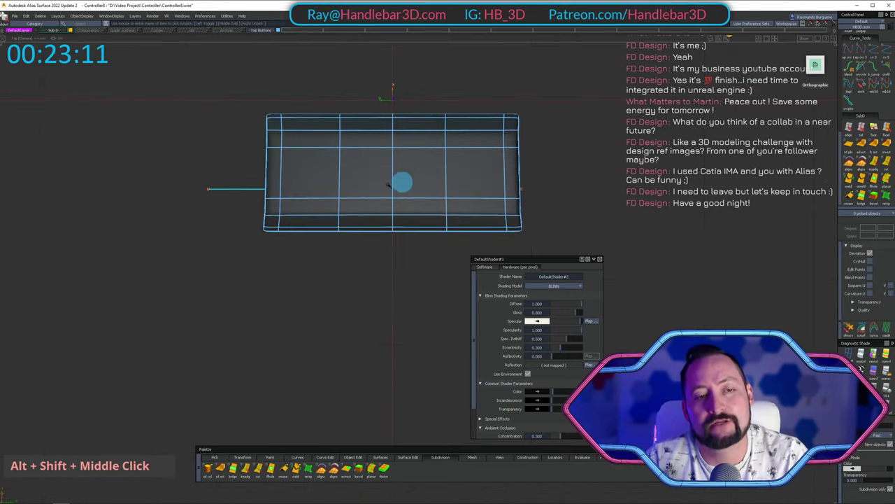
middle_click_drag(220, 125, 240, 141, "alt+shift")
left_click_drag(177, 174, 254, 245)
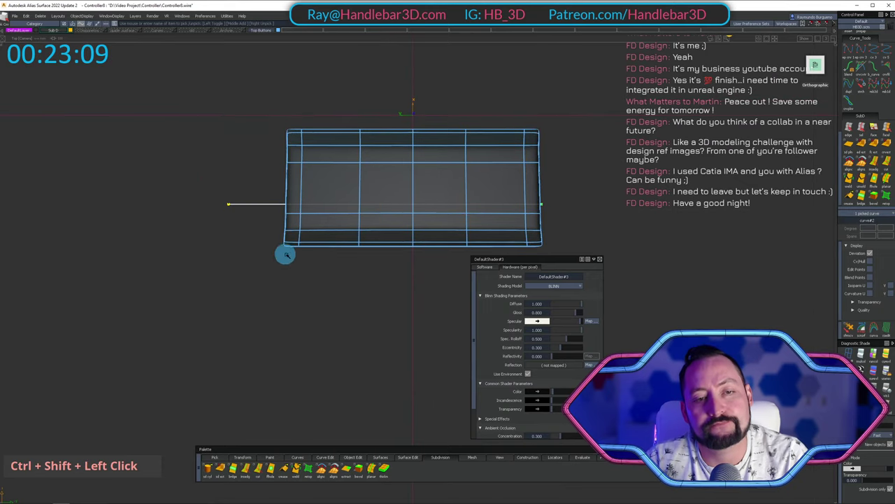
double_click(385, 144, "ctrl+shift")
right_click_drag(395, 212, 132, 203, "alt+shift")
left_click_drag(132, 203, 240, 126, "alt+shift")
right_click_drag(240, 126, 285, 131, "alt+shift")
left_click_drag(308, 158, 307, 218, "ctrl+shift")
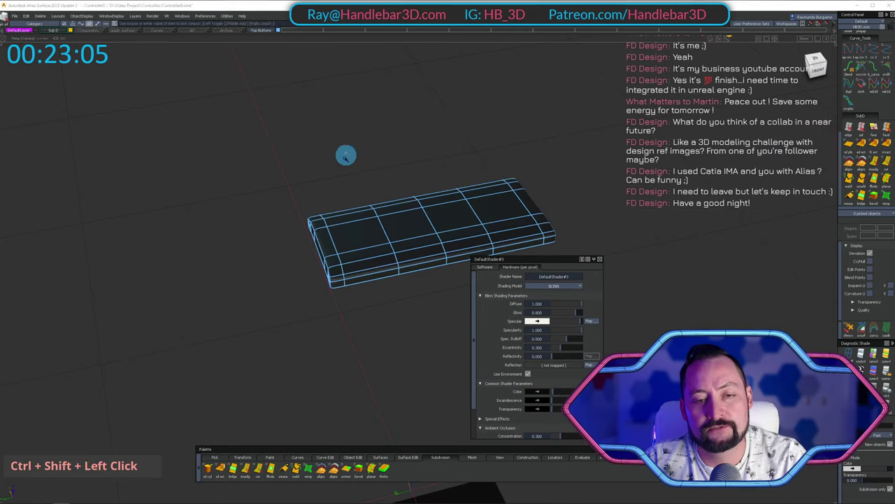
left_click(369, 232)
right_click_drag(377, 245, 376, 142, "ctrl+shift")
right_click_drag(413, 248, 415, 350, "ctrl+shift")
left_click_drag(414, 338, 411, 222, "ctrl+shift")
middle_click_drag(411, 223, 397, 158, "alt+shift")
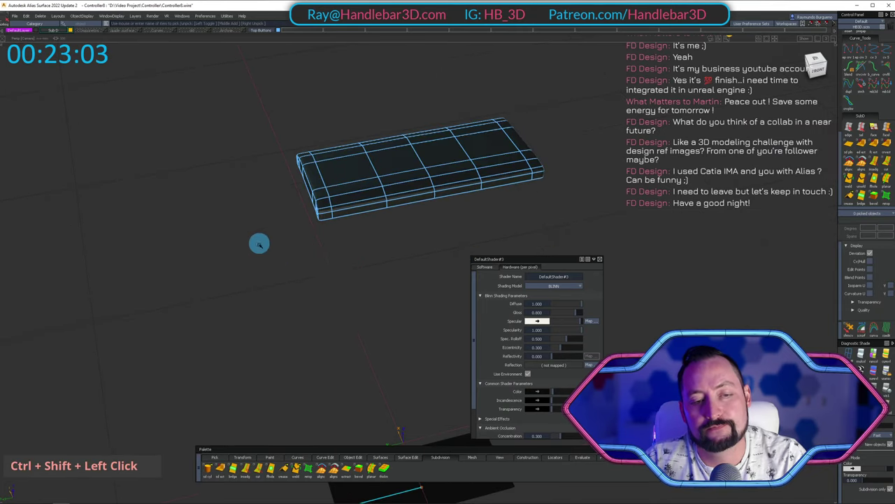
Duplicate the lengthwise curve and raise the copy vertically in the front view towards the underside of the central panel.
right_click_drag(395, 268, 352, 273, "alt+shift")
middle_click_drag(351, 274, 315, 199, "alt+shift")
right_click_drag(350, 223, 286, 232, "alt+shift")
left_click_drag(286, 231, 371, 276, "ctrl+shift")
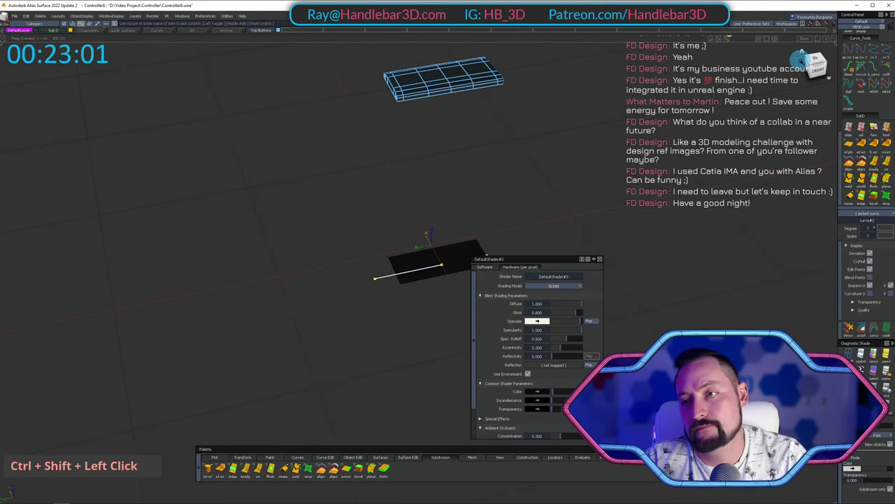
left_click(820, 70)
key("ctrl+c")
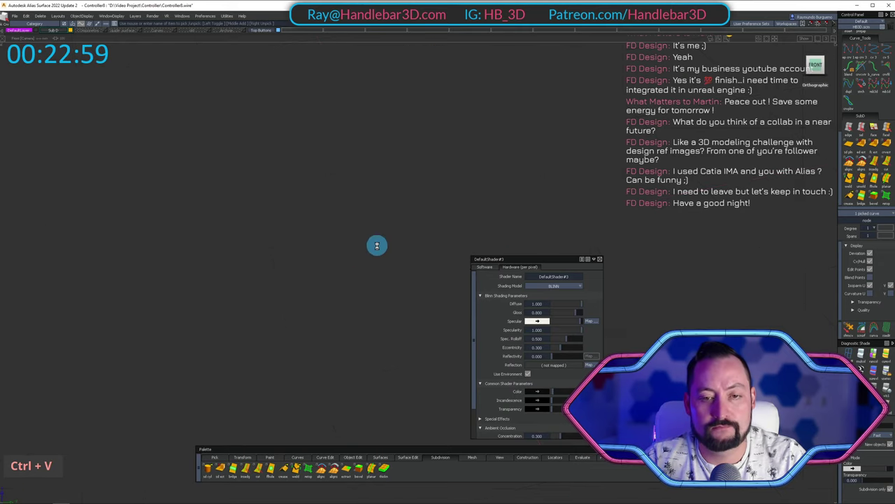
right_click(405, 168)
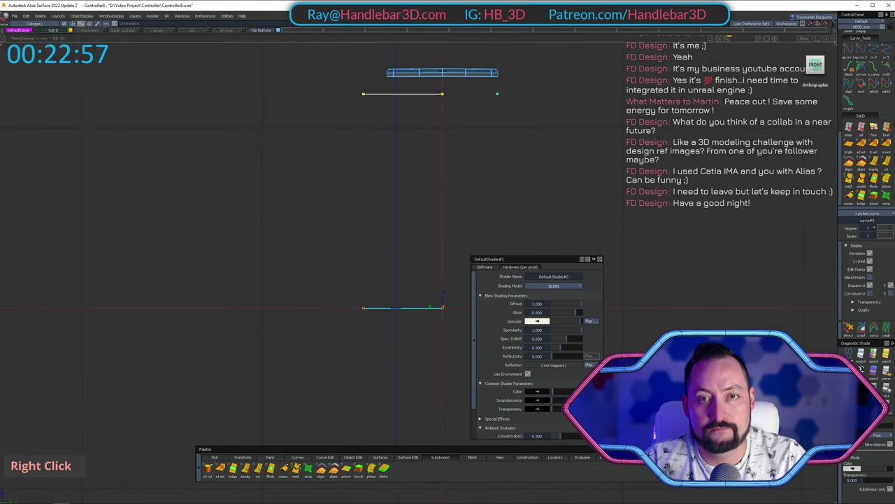
Move the copied curve up until it sits closely beneath the underside of the central panel.
middle_click_drag(407, 186, 386, 264, "alt+shift")
right_click_drag(381, 203, 444, 177, "alt+shift")
middle_click_drag(269, 220, 297, 207, "alt+shift")
middle_click_drag(296, 231, 291, 292, "ctrl+shift")
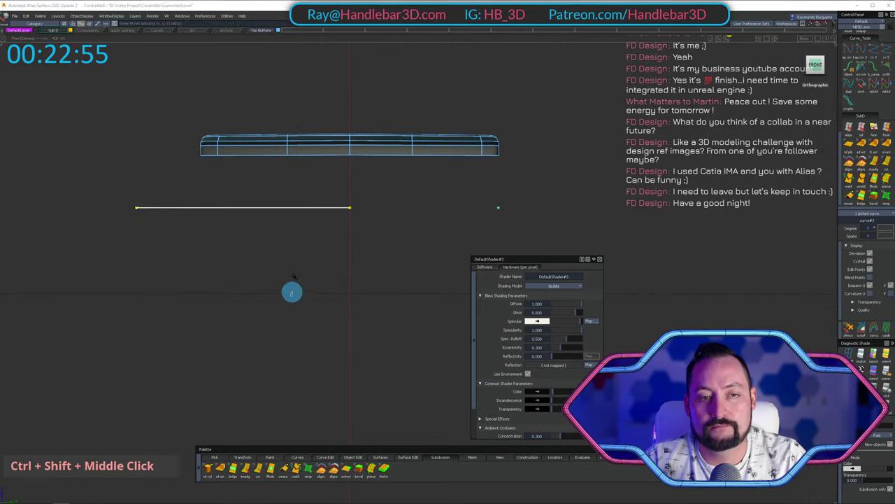
right_click_drag(297, 253, 298, 224)
mouse_move(297, 222)
middle_mouse_down("alt+shift")
mouse_move(286, 234)
mouse_move(293, 229)
middle_mouse_up("alt+shift")
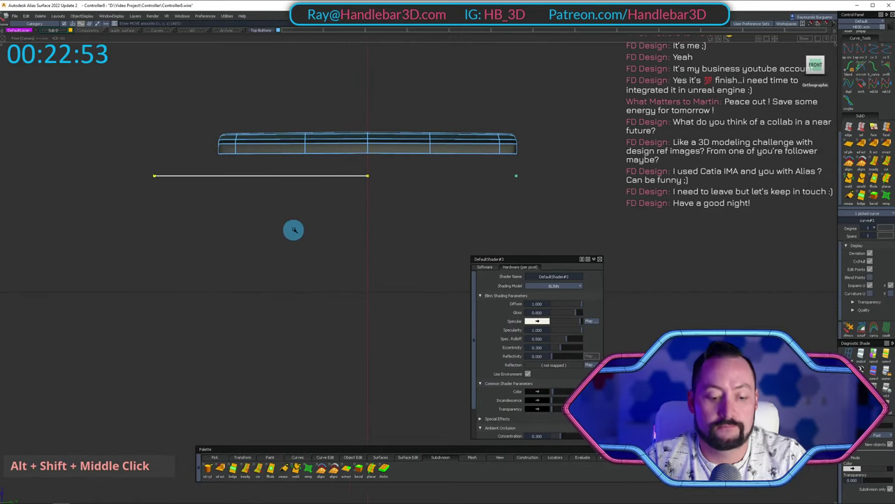
Place a second copy of the curve just above the panel and skin an upright surface between both copies.
middle_click_drag(314, 264, 314, 230, "ctrl+shift")
right_click_drag(316, 231, 324, 151)
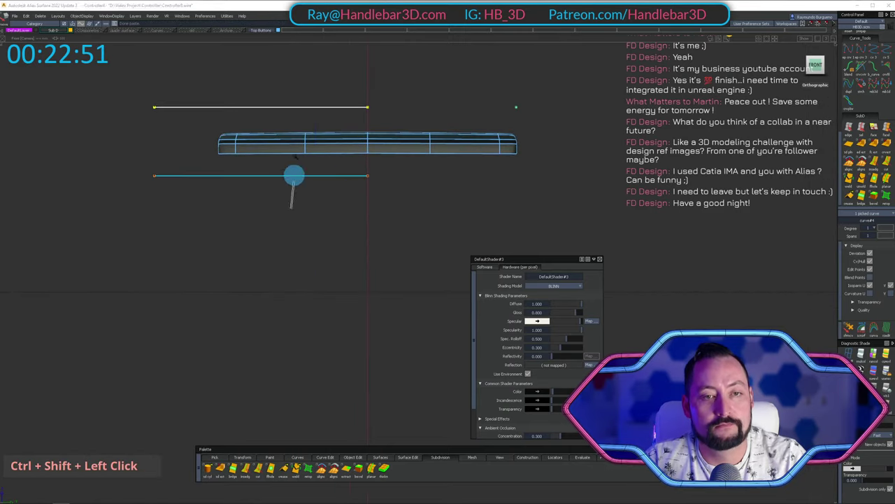
left_click_drag(294, 175, 296, 119, "ctrl+shift")
left_click_drag(291, 150, 282, 252, "alt+shift")
left_click_drag(282, 252, 256, 119, "ctrl+shift")
key("1")
left_click_drag(237, 98, 260, 200)
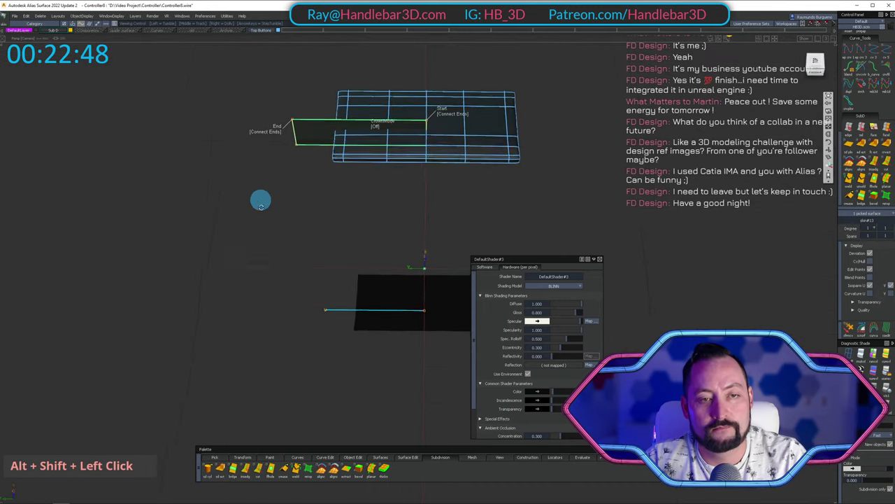
Delete the original curve at ground level and the leftover curve beneath the upright skin surface.
double_click(375, 293, "ctrl+shift")
key("Return")
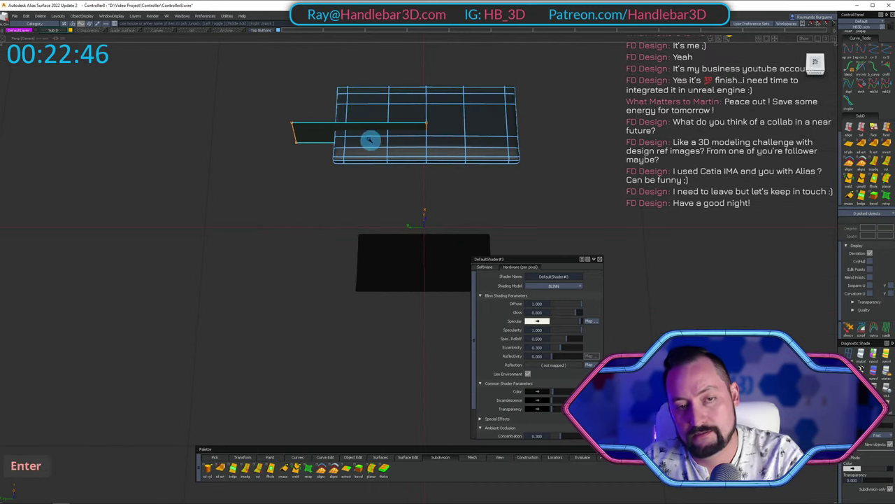
right_click(365, 140, "alt+shift")
left_click_drag(365, 140, 169, 172, "alt+shift")
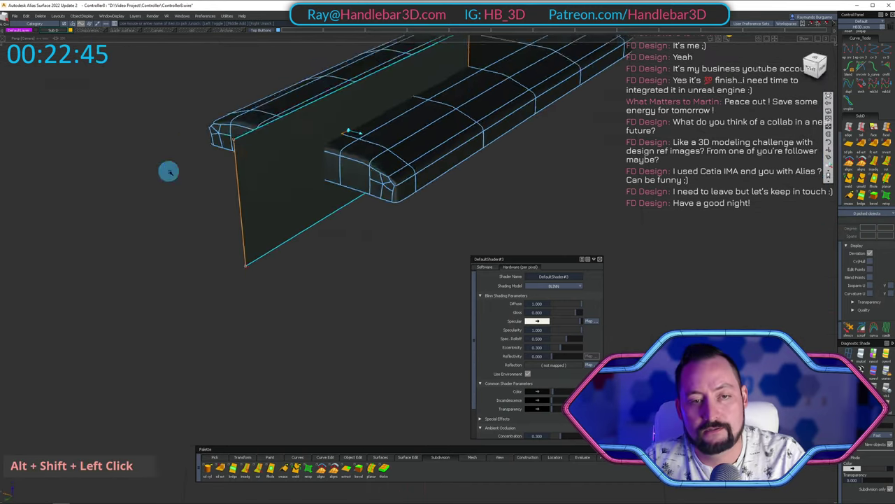
left_click(333, 222)
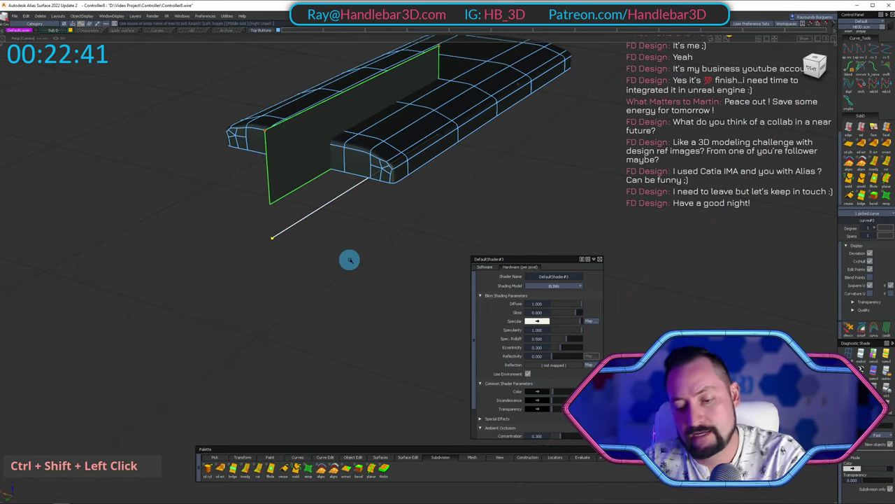
key("Delete")
key("Return")
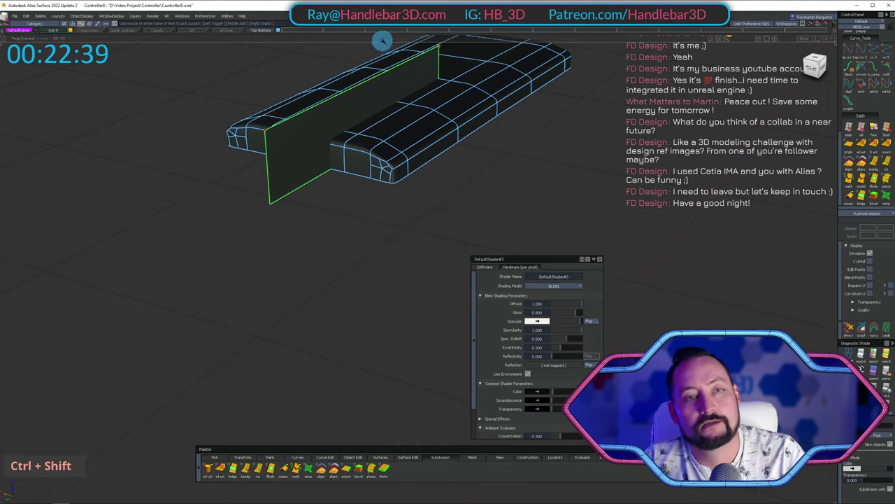
Assign the upright skin surface to the Top Buttons layer and inspect it along the central panel.
right_click(260, 30)
right_click_drag(313, 108, 329, 91, "alt+shift")
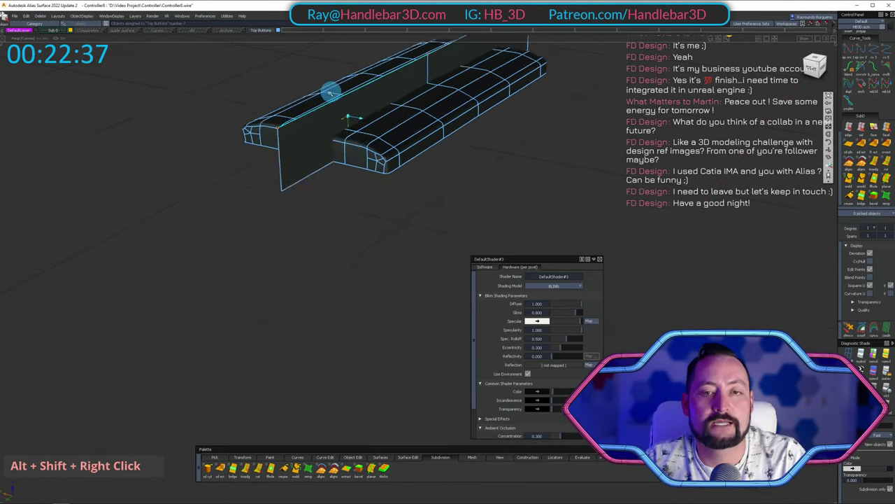
left_click_drag(329, 90, 343, 94, "alt+shift")
middle_click_drag(344, 94, 359, 134, "alt+shift")
right_click_drag(359, 134, 420, 160, "alt+shift")
left_click_drag(419, 159, 224, 82, "alt+shift")
right_click_drag(224, 82, 319, 78, "alt+shift")
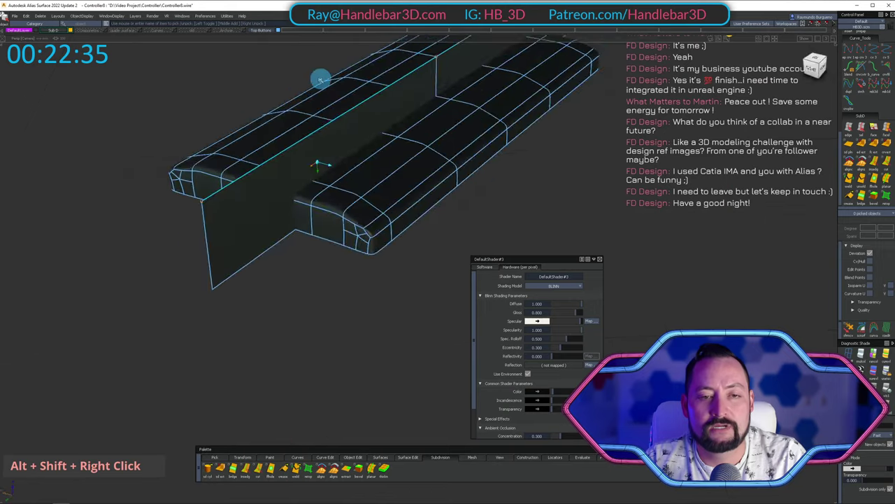
Show all hidden controller geometry again around the central panel and the upright surface.
left_click_drag(320, 77, 182, 91, "alt+shift")
right_click_drag(182, 91, 234, 105, "alt+shift")
left_click_drag(248, 80, 258, 124, "ctrl+shift")
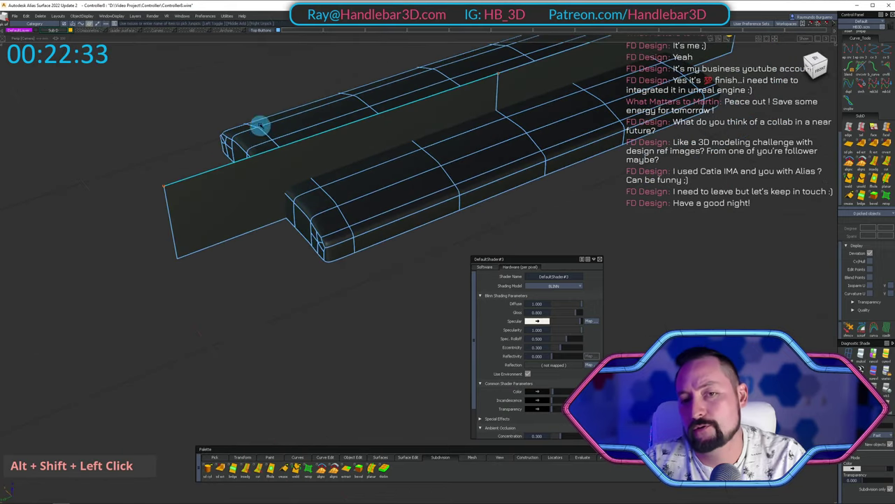
middle_click_drag(258, 124, 250, 212, "alt+shift")
left_click_drag(250, 212, 239, 125, "alt+shift")
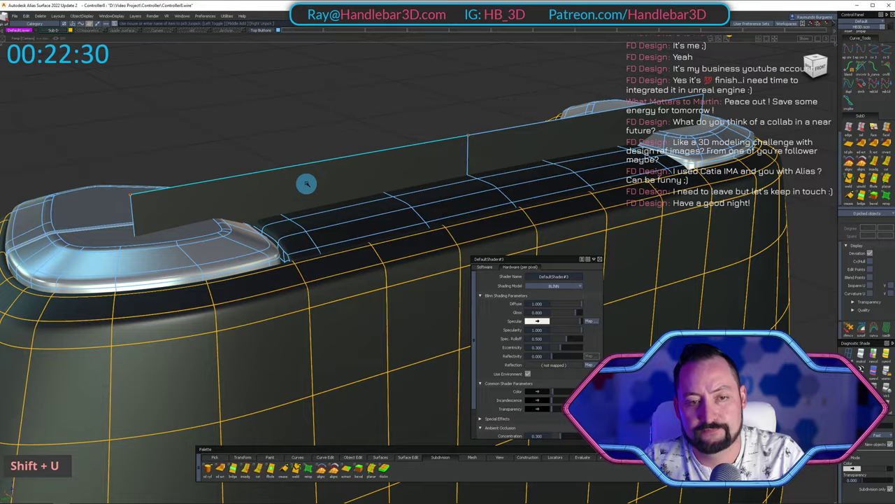
Measure the width of the side pad's seam groove by drawing a straight curve across it and opening its information.
left_click_drag(306, 184, 145, 208, "alt+shift")
right_click_drag(145, 208, 135, 212, "alt+shift")
middle_click_drag(136, 212, 308, 194, "alt+shift")
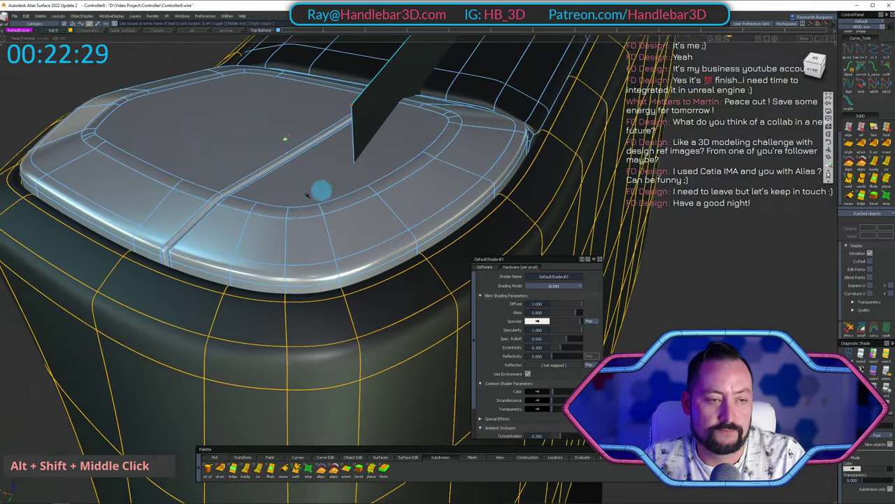
right_click_drag(307, 195, 186, 196, "alt+shift")
middle_click_drag(186, 195, 317, 162, "alt+shift")
left_click_drag(318, 161, 173, 173, "alt+shift")
key("shift+c")
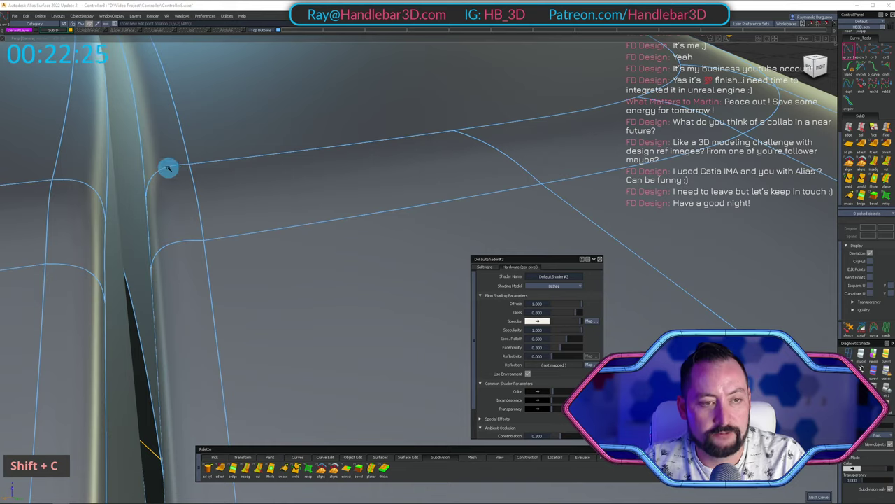
left_click(154, 174, "ctrl+alt")
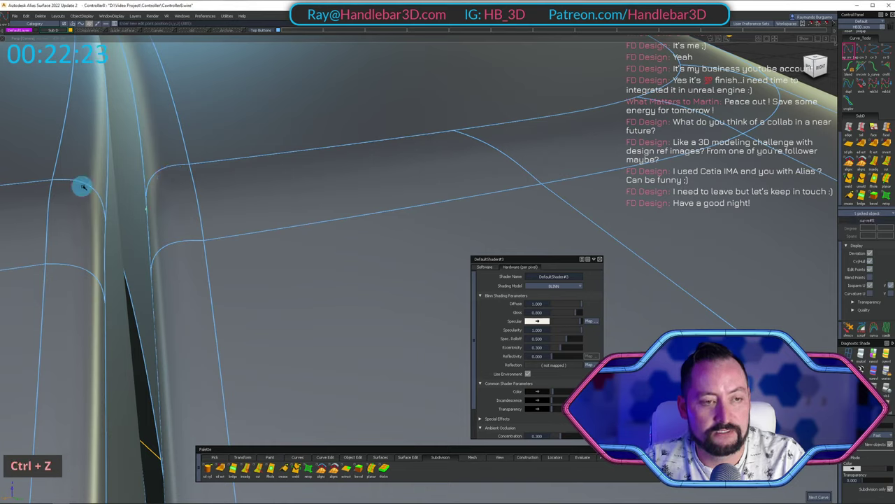
right_click(210, 252, "ctrl+shift")
left_click(238, 242)
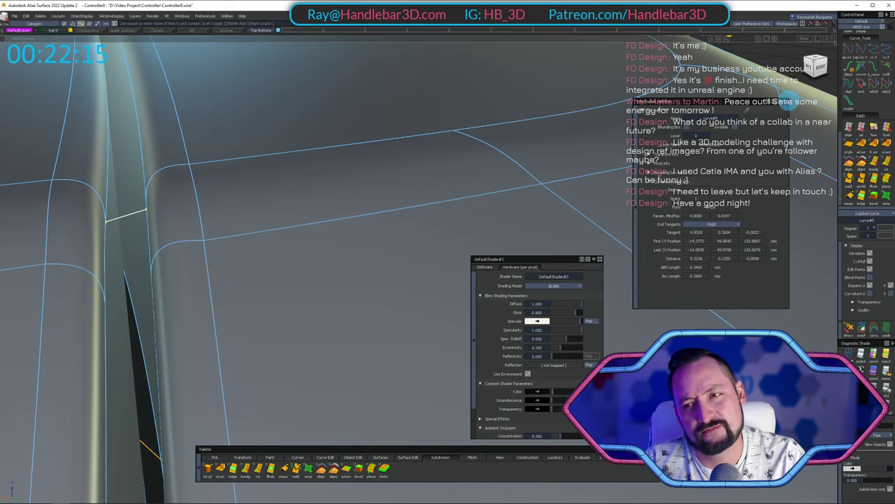
Delete the short measuring curve that spans the side pad's seam groove.
left_click_drag(280, 146, 235, 270, "alt+shift")
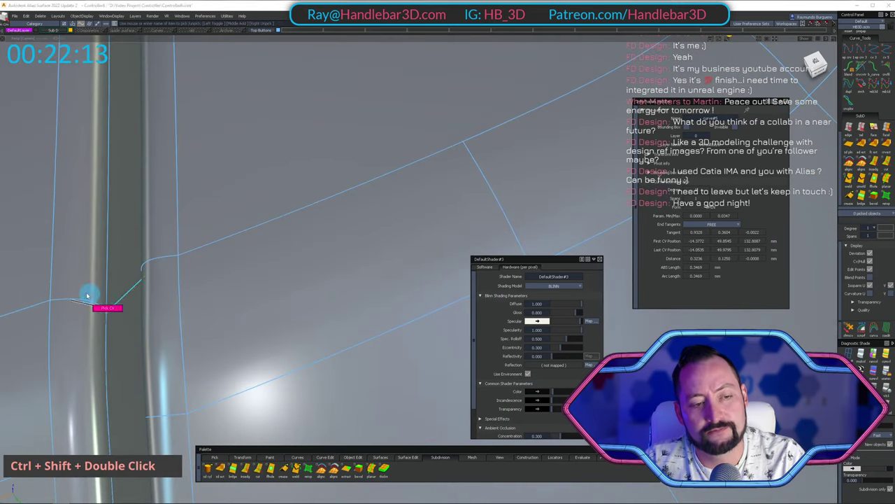
middle_click(120, 322, "ctrl+shift")
right_click(128, 316)
key("ctrl+z")
left_click_drag(144, 357, 145, 285, "ctrl+shift")
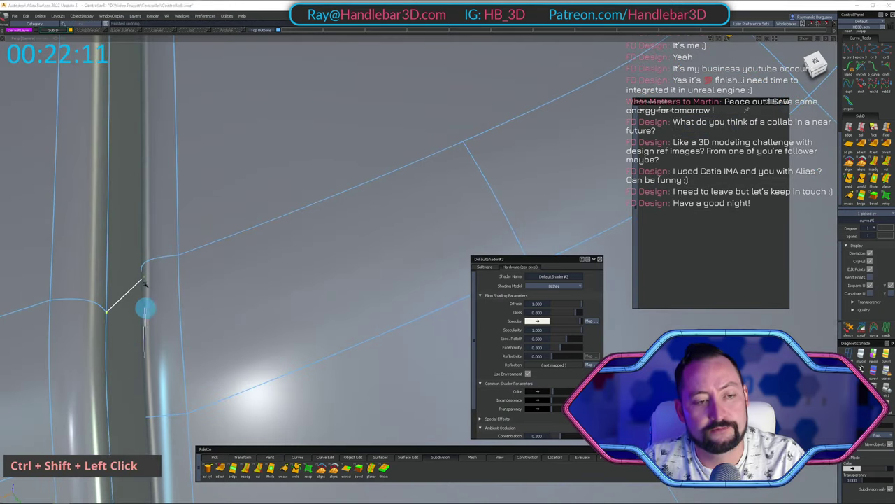
key("Return")
scroll(324, 244, "down", 4)
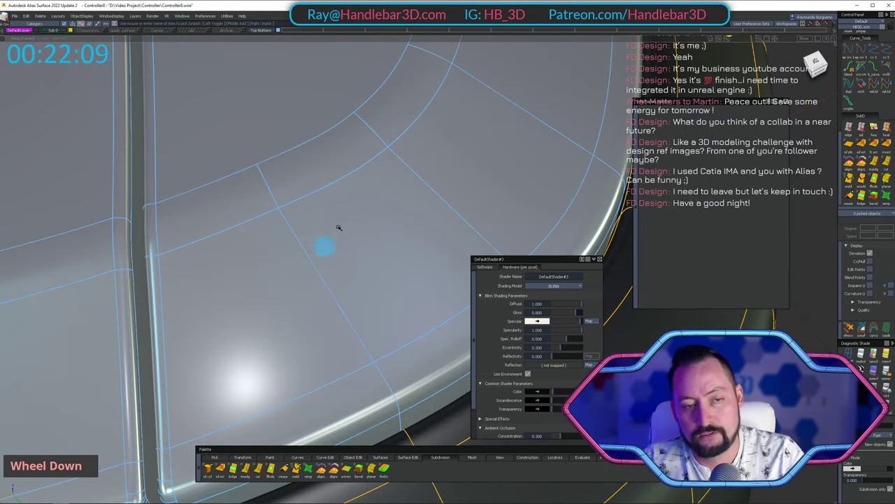
Examine the upright skin surface where it crosses the central panel and extends over the side pad.
left_click_drag(324, 244, 342, 120, "alt+shift")
middle_click_drag(342, 119, 143, 200, "alt+shift")
left_click_drag(143, 199, 149, 194, "alt+shift")
right_click_drag(149, 194, 191, 192, "alt+shift")
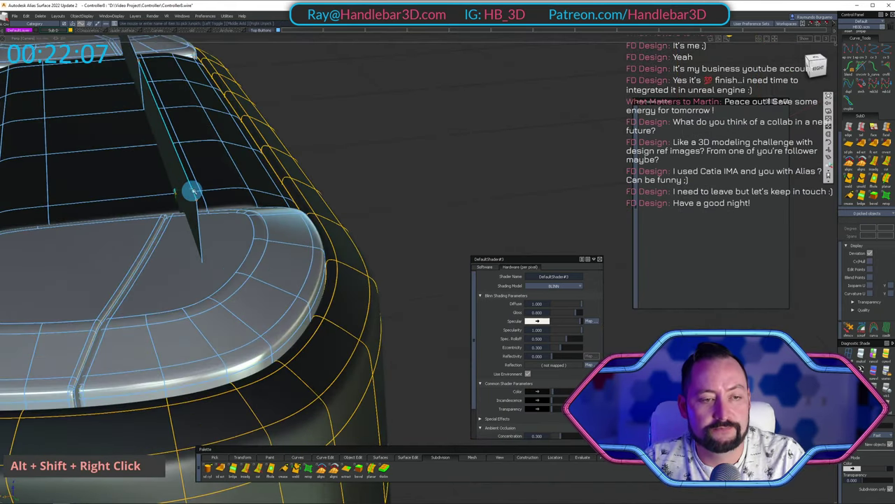
left_click_drag(192, 192, 233, 180, "alt+shift")
left_click(200, 149, "ctrl+shift")
left_click_drag(200, 145, 441, 133, "alt+shift")
left_click(442, 129, "ctrl+shift")
Offset the upright skin surface to create a parallel copy beside it for the gap through the central panel.
double_click(383, 149, "ctrl+shift")
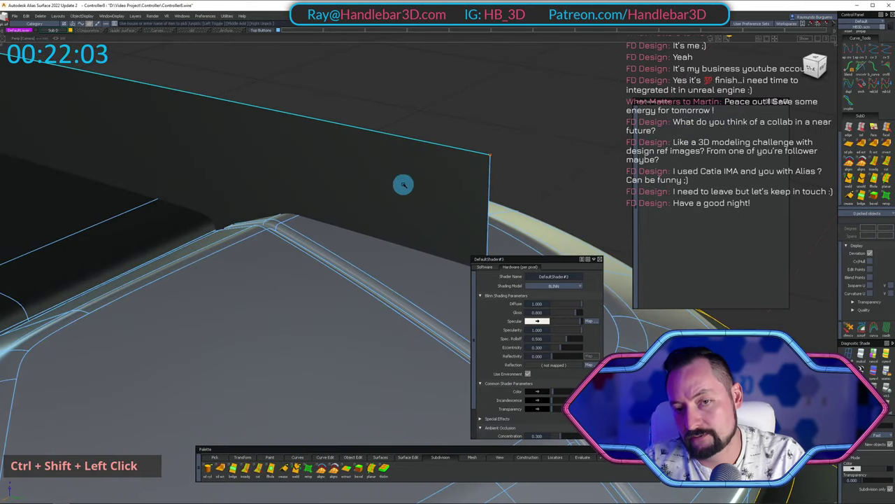
scroll(866, 72, "up", 2)
scroll(866, 71, "down", 2)
scroll(866, 71, "up", 2)
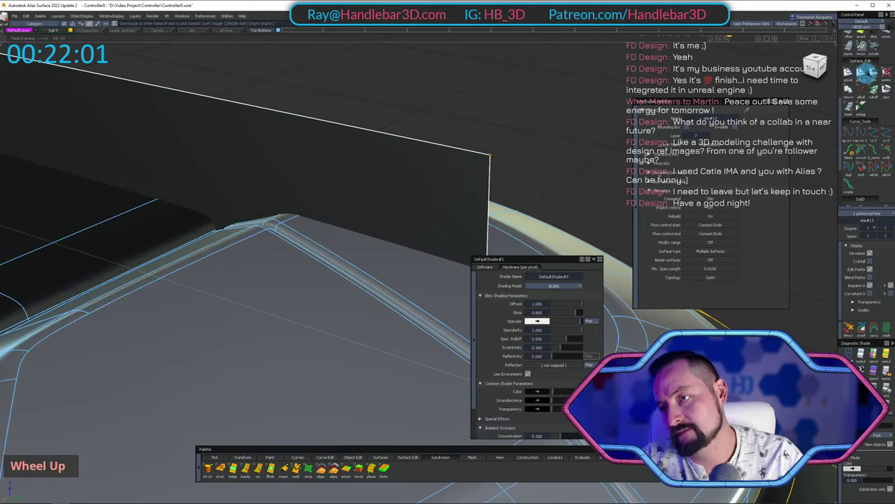
scroll(866, 72, "up", 2)
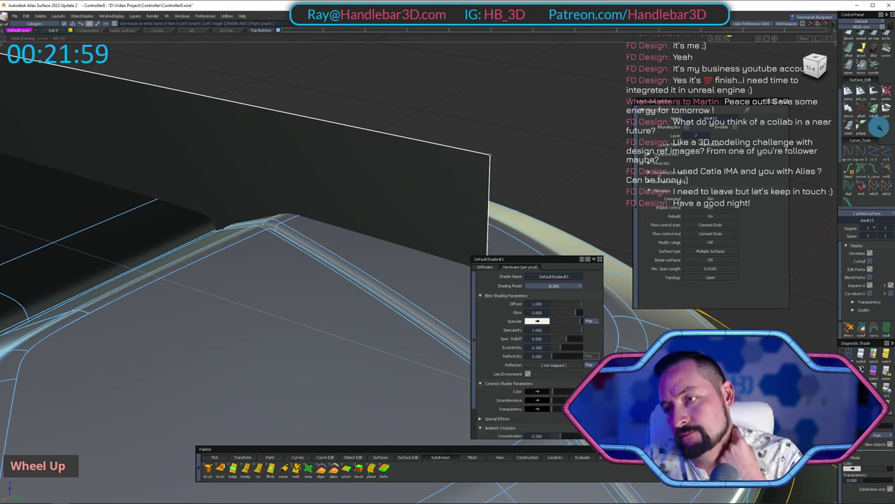
scroll(879, 127, "up", 4)
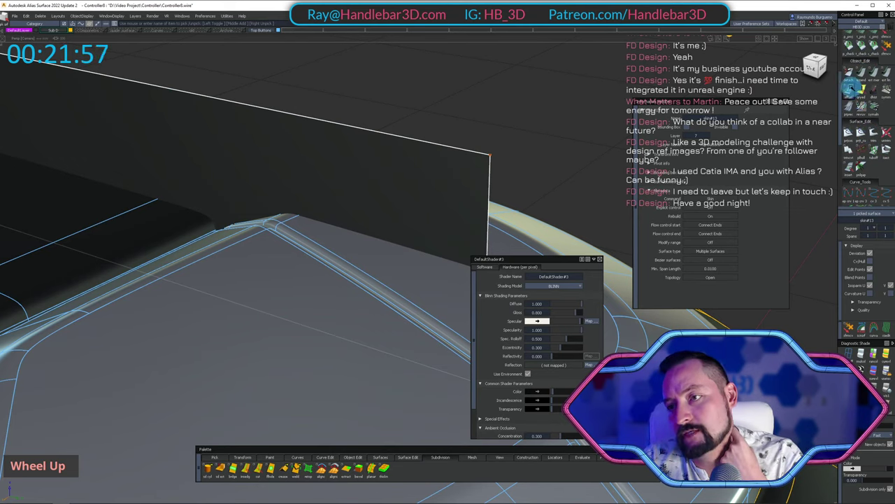
double_click(849, 88)
key("Caps_Lock")
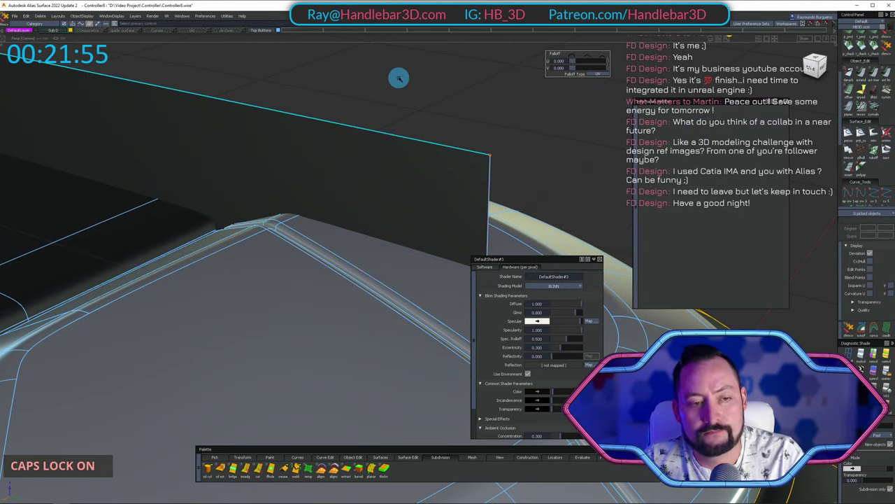
left_click_drag(478, 89, 350, 129, "alt+shift")
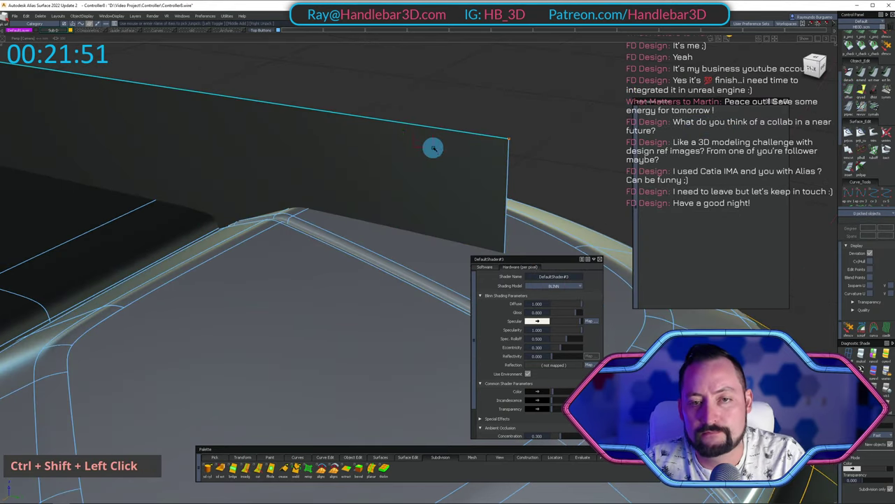
double_click(849, 81)
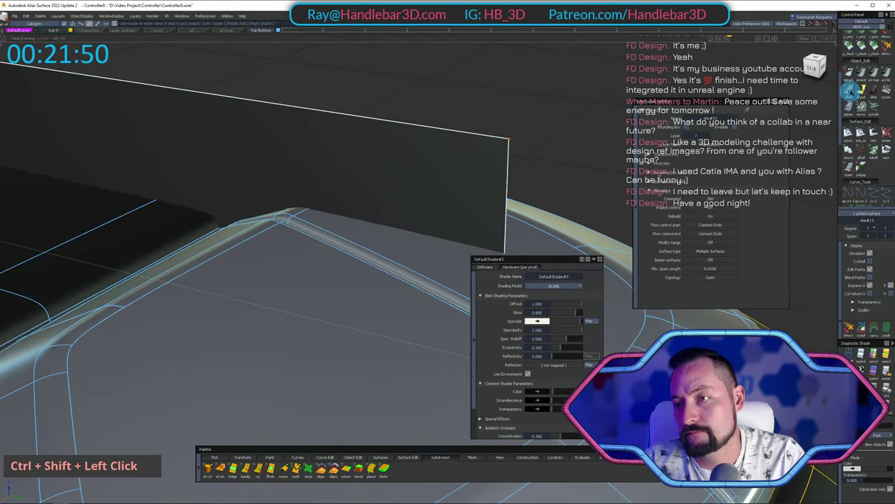
left_click_drag(417, 107, 219, 194, "alt+shift")
key("space")
left_click_drag(196, 227, 173, 240, "alt+shift")
Compare the upright surface and its offset copy with the side pad's seam groove where they cross the pad.
double_click(189, 206, "ctrl+shift")
left_click(184, 214, "shift")
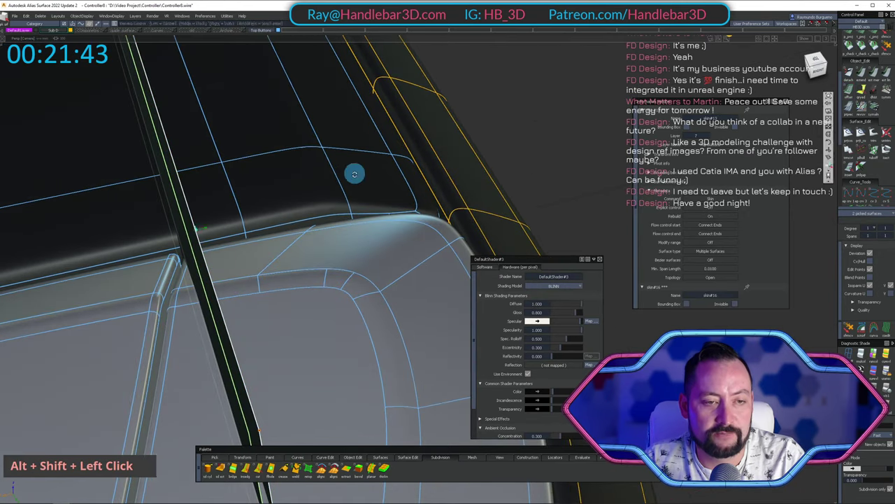
left_click_drag(356, 174, 264, 253, "alt+shift")
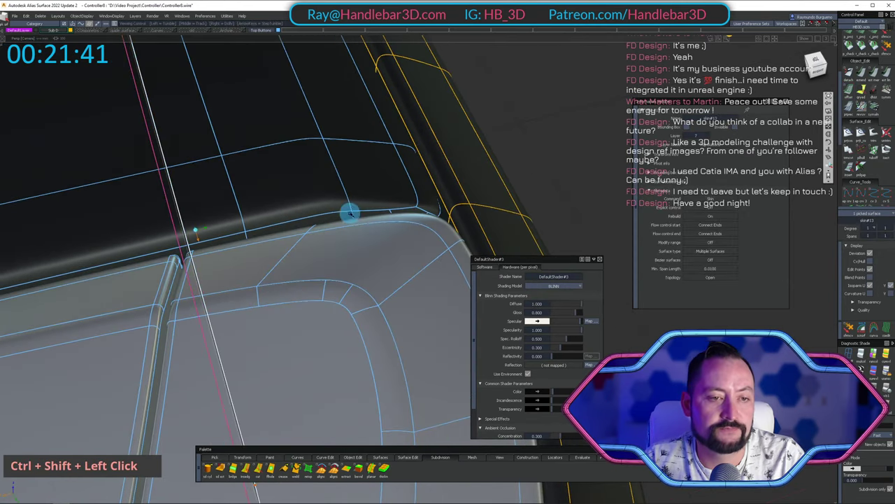
middle_click_drag(350, 209, 512, 115, "ctrl+shift")
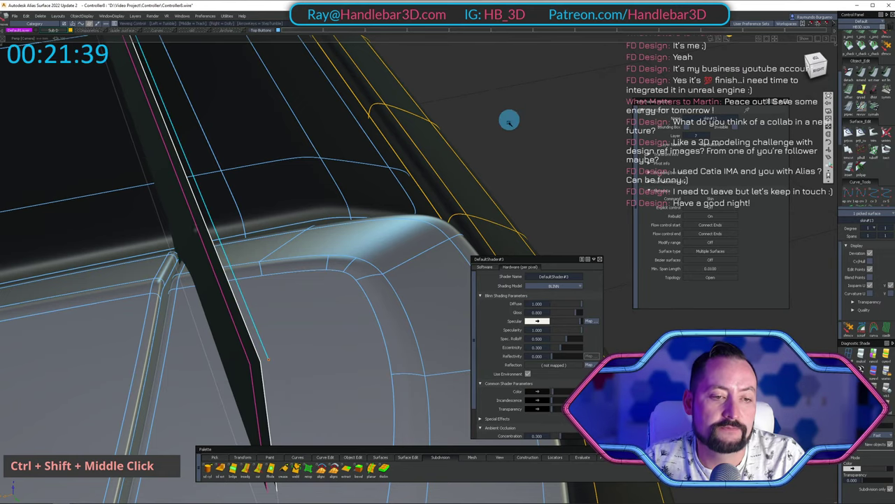
left_click_drag(508, 119, 494, 168, "alt+shift")
right_click_drag(494, 167, 363, 183, "alt+shift")
left_click_drag(364, 183, 226, 213, "alt+shift")
left_click(305, 208)
key("alt+h")
left_click_drag(303, 208, 226, 188, "ctrl+shift")
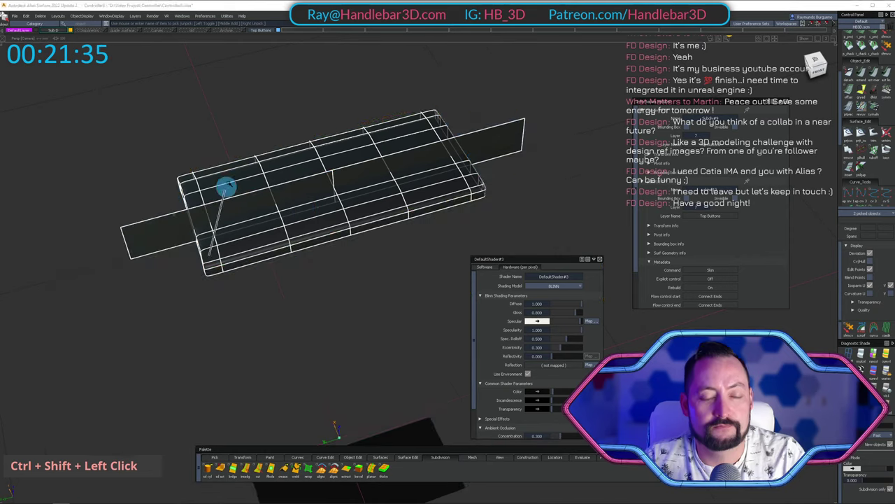
right_click_drag(225, 189, 249, 198, "alt+shift")
left_click_drag(249, 198, 226, 156, "alt+shift")
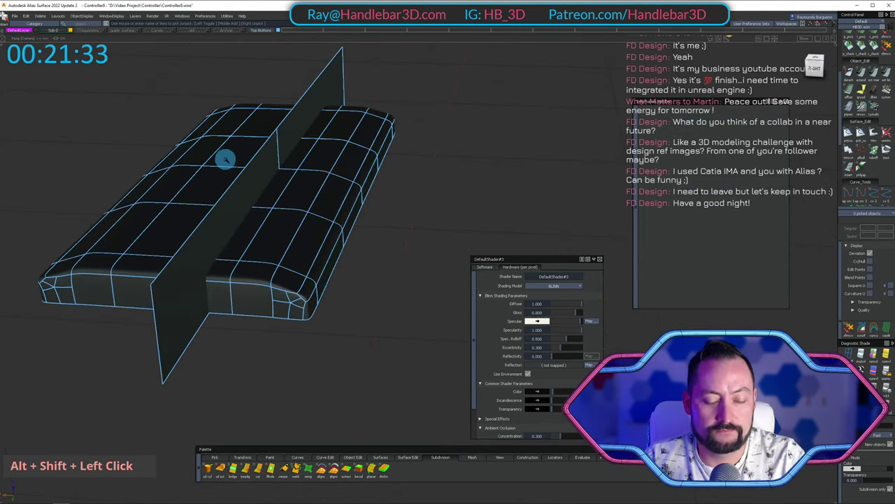
Show all hidden geometry again and isolate the central panel together with the upright surface and its offset copy.
key("shift+u")
left_click(200, 233, "shift")
right_click_drag(200, 233, 217, 234, "alt+shift")
left_click_drag(216, 234, 230, 241, "alt+shift")
left_click_drag(230, 240, 181, 247, "ctrl+shift")
right_click_drag(181, 247, 198, 256, "alt+shift")
left_click_drag(198, 256, 248, 194, "alt+shift")
left_click_drag(247, 193, 163, 291, "ctrl+shift")
left_click(100, 306, "shift")
double_click(88, 276, "shift")
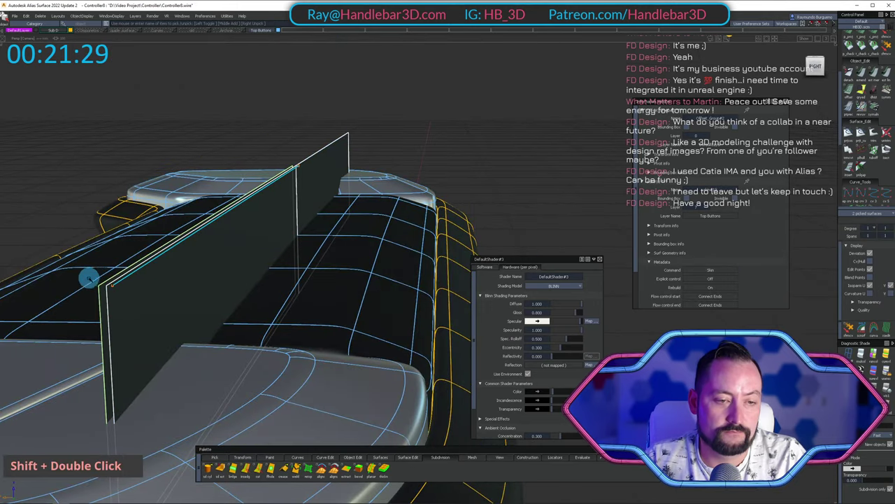
key("shift+h")
Intersect the central panel with both upright surfaces to create curves on surface.
right_click_drag(116, 261, 346, 201, "alt+shift")
left_click_drag(346, 200, 209, 306, "alt+shift")
left_click_drag(210, 306, 250, 128, "ctrl+shift")
left_click_drag(209, 223, 121, 382, "ctrl+shift")
left_click_drag(121, 382, 160, 433)
key("i")
left_click_drag(36, 89, 734, 498)
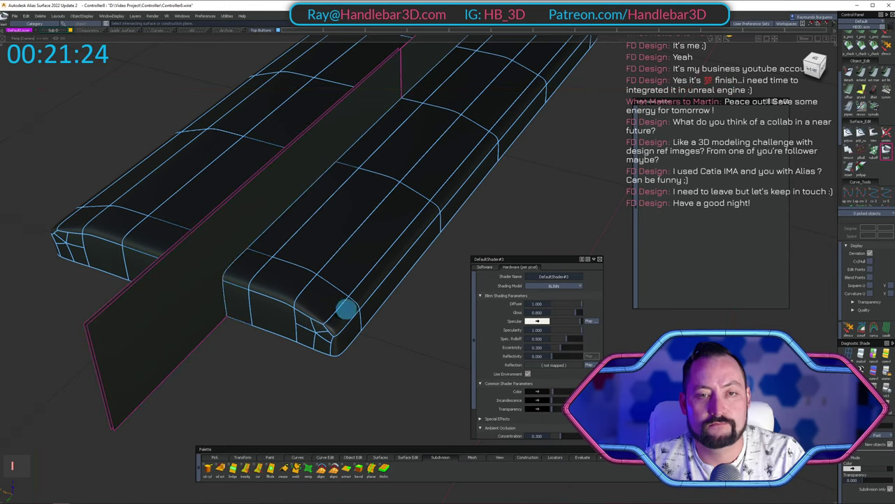
Isolate the central panel with its two lengthwise intersection curves.
left_click_drag(346, 309, 364, 244, "alt+shift")
left_click_drag(364, 244, 300, 285, "ctrl+shift")
left_click(297, 274)
key("shift+h")
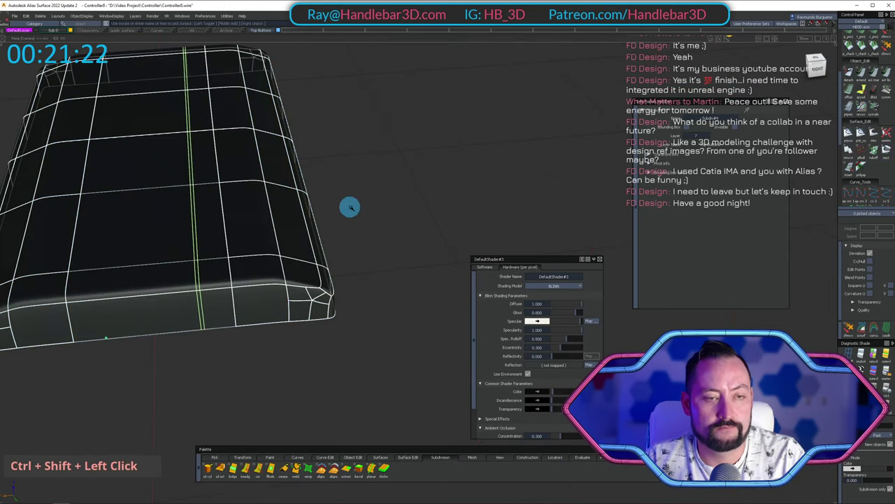
Trim the central panel along both lengthwise curves using Divide, splitting it into two parts and a narrow strip.
left_click_drag(350, 207, 276, 239, "alt+shift")
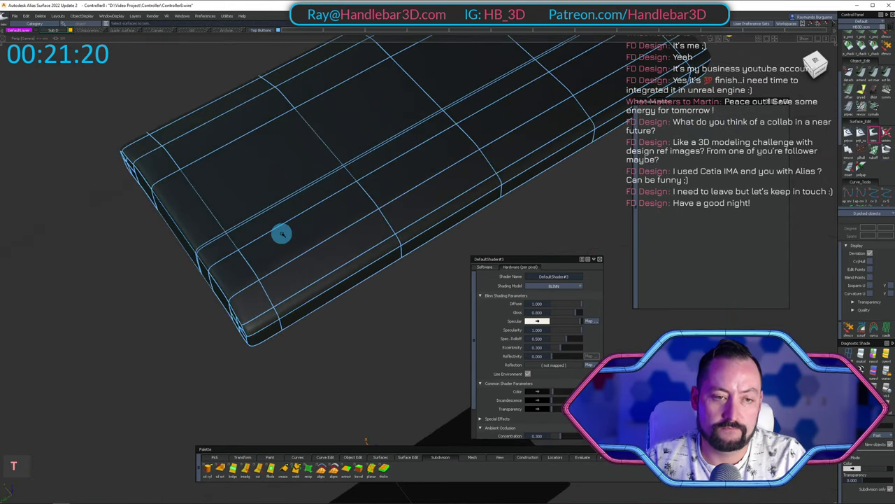
right_click_drag(281, 234, 312, 232, "alt+shift")
middle_click_drag(312, 232, 261, 250, "alt+shift")
right_click_drag(262, 249, 278, 254, "alt+shift")
left_click_drag(277, 254, 308, 264, "alt+shift")
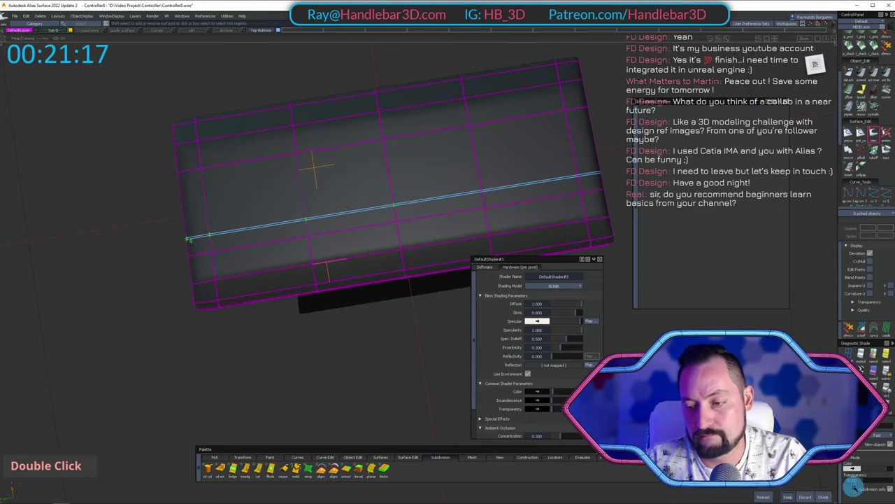
left_click_drag(274, 223, 404, 158, "alt+shift")
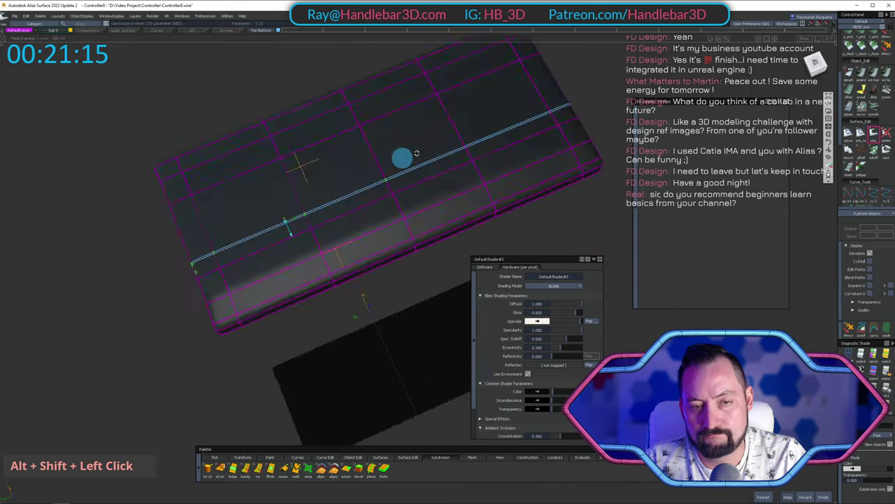
right_click_drag(403, 158, 338, 212, "alt+shift")
left_click_drag(338, 212, 321, 193, "alt+shift")
middle_click_drag(321, 194, 289, 277, "alt+shift")
left_click_drag(290, 277, 289, 288, "alt+shift")
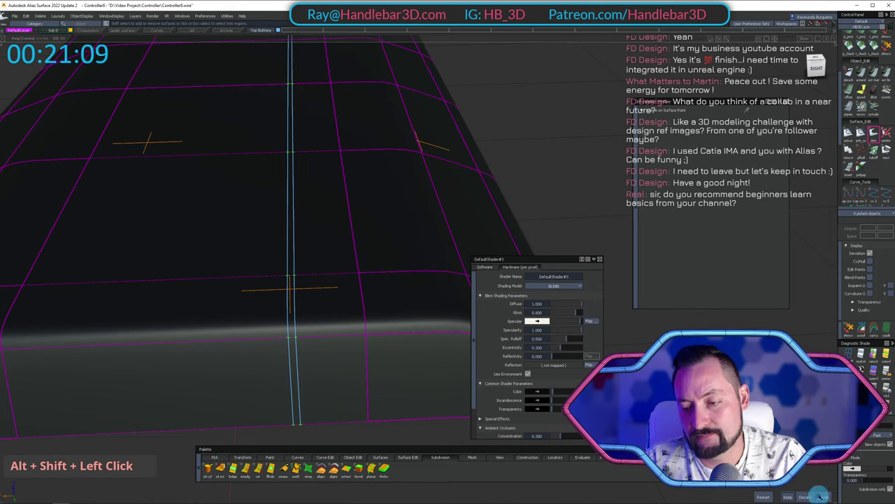
left_click(822, 496)
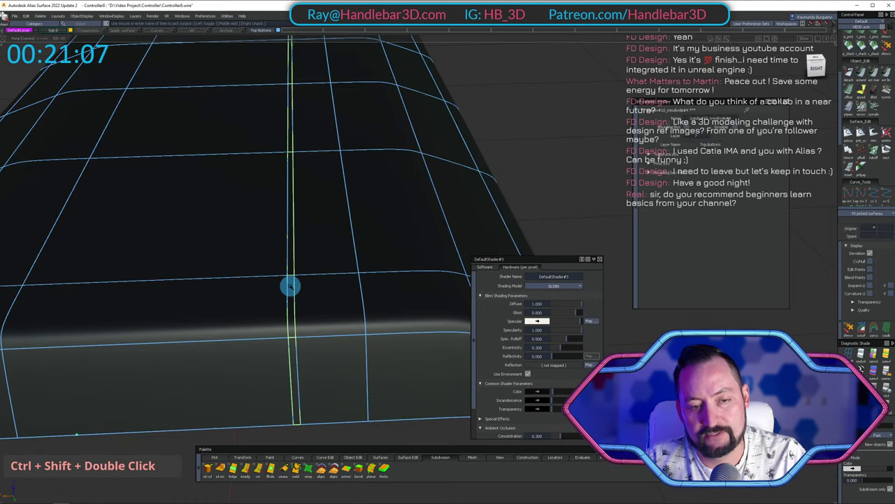
Try deleting the narrow strip between the two lengthwise cuts of the central panel.
key("Delete")
key("Return")
left_click_drag(392, 214, 327, 220, "alt+shift")
left_click_drag(327, 220, 183, 220, "ctrl+shift")
left_click(306, 234)
right_click_drag(350, 224, 340, 352, "ctrl+shift")
left_click_drag(348, 254, 343, 227, "ctrl+shift")
Examine the lengthwise gap along the central panel's upper face and end face from several angles.
left_click_drag(342, 229, 171, 305, "alt+shift")
left_click(172, 306)
right_click_drag(233, 304, 226, 320, "alt+shift")
right_click_drag(229, 251, 232, 280, "ctrl+shift")
left_click_drag(210, 262, 433, 243, "alt+shift")
right_click_drag(222, 259, 278, 259, "alt+shift")
mouse_move(278, 260)
left_mouse_down("alt+shift")
mouse_move(471, 216)
mouse_move(278, 284)
mouse_move(277, 256)
left_mouse_up("alt+shift")
left_click_drag(277, 256, 289, 190, "alt+shift")
left_click(284, 178)
right_click_drag(297, 203, 366, 172, "ctrl+shift")
middle_click_drag(366, 172, 278, 202, "alt+shift")
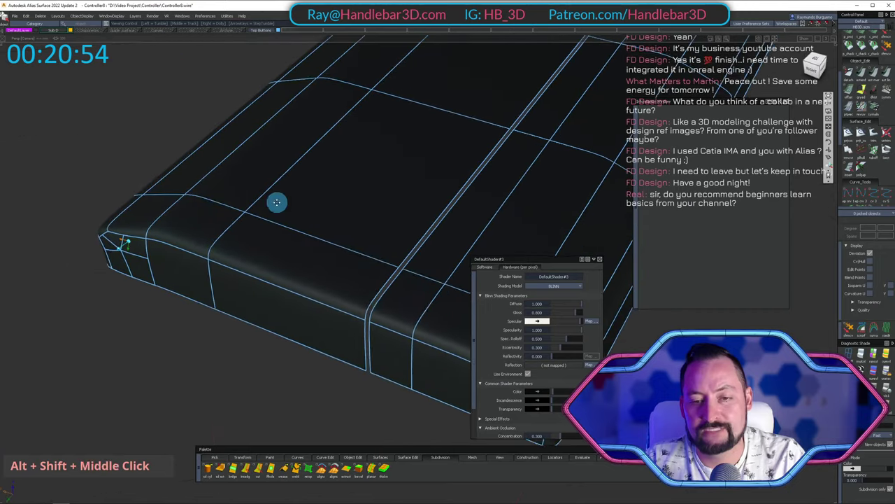
left_click_drag(278, 202, 361, 296, "alt+shift")
right_click_drag(361, 296, 344, 230, "alt+shift")
left_click_drag(343, 230, 415, 202, "alt+shift")
right_click_drag(416, 202, 470, 220, "alt+shift")
left_click_drag(470, 221, 349, 279, "alt+shift")
Inspect the control vertices of the wider panel part and hide them again.
right_click(246, 229, "ctrl+shift")
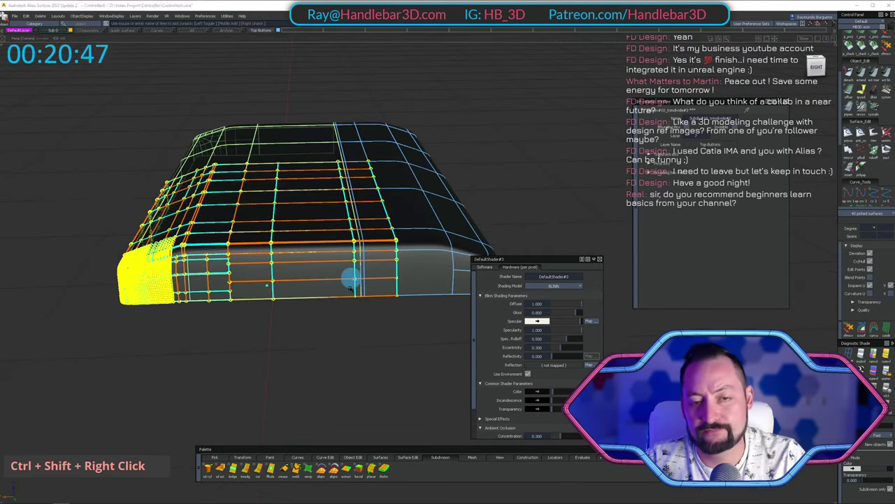
right_click_drag(350, 287, 352, 305, "ctrl+shift")
left_click_drag(387, 255, 383, 312, "alt+shift")
left_click(358, 201, "ctrl+shift")
left_click_drag(256, 253, 314, 233, "alt+shift")
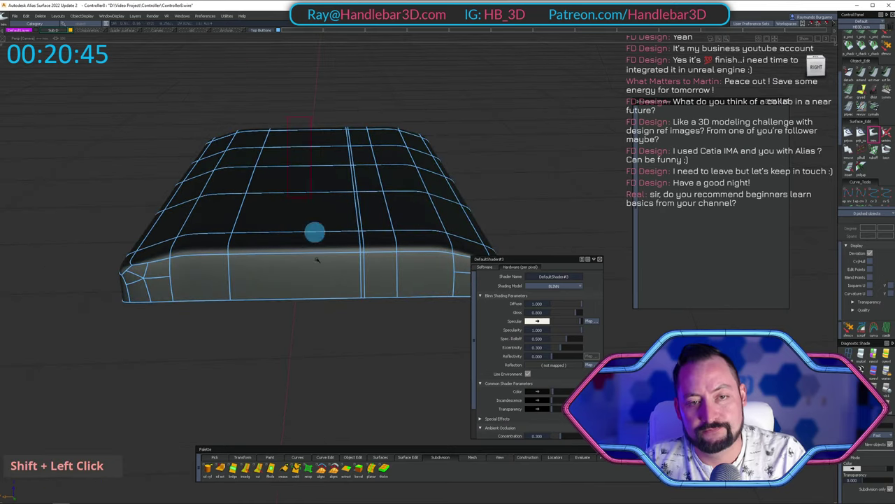
Remove the thin strip from the divided panel, leaving an open gap between its wider and narrower parts.
left_click_drag(370, 279, 250, 296, "alt+shift")
left_click(249, 296, "ctrl+shift")
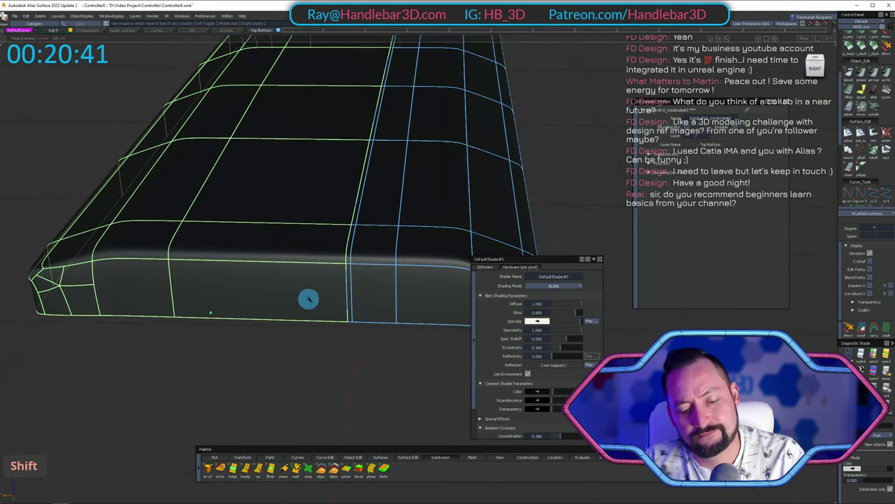
left_click_drag(397, 372, 453, 198, "ctrl+shift")
right_click_drag(340, 260, 421, 189, "alt+shift")
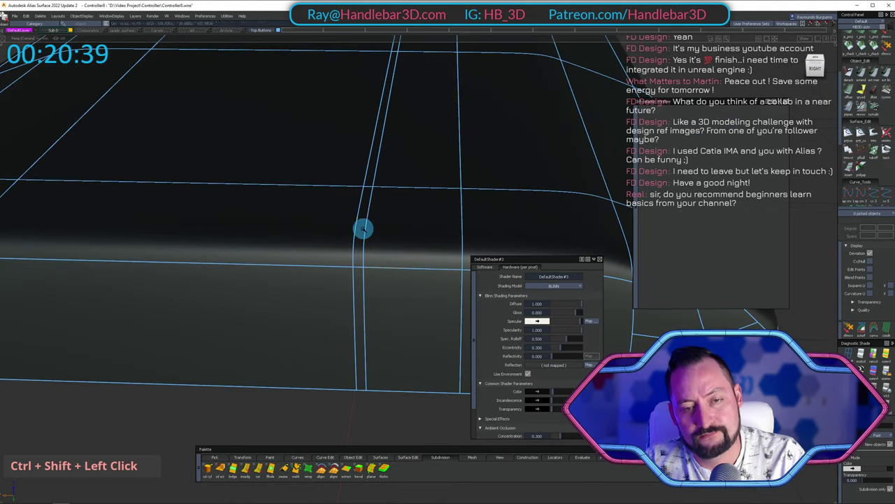
key("Delete")
key("Return")
scroll(363, 229, "down", 2)
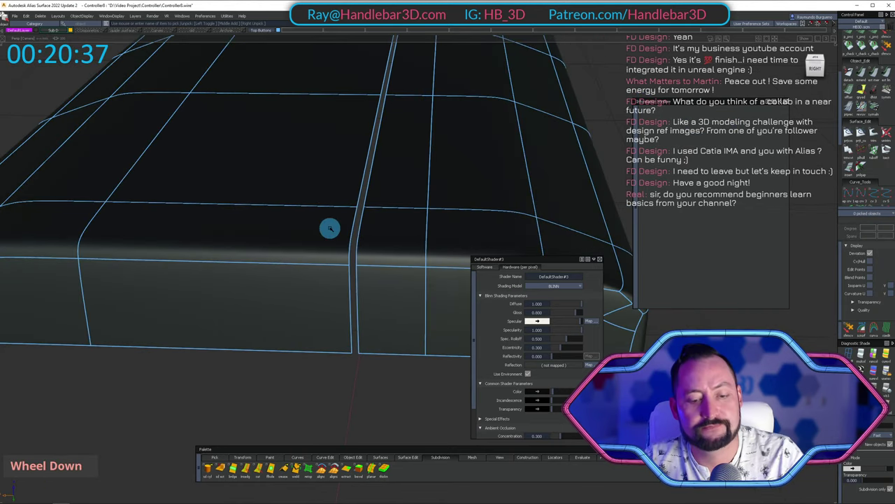
Show the hidden geometry again and isolate the upright surfaces for trimming.
key("shift+u")
left_click_drag(350, 228, 266, 203, "alt+shift")
left_click(312, 183, "ctrl+shift")
left_click(160, 247, "ctrl+shift")
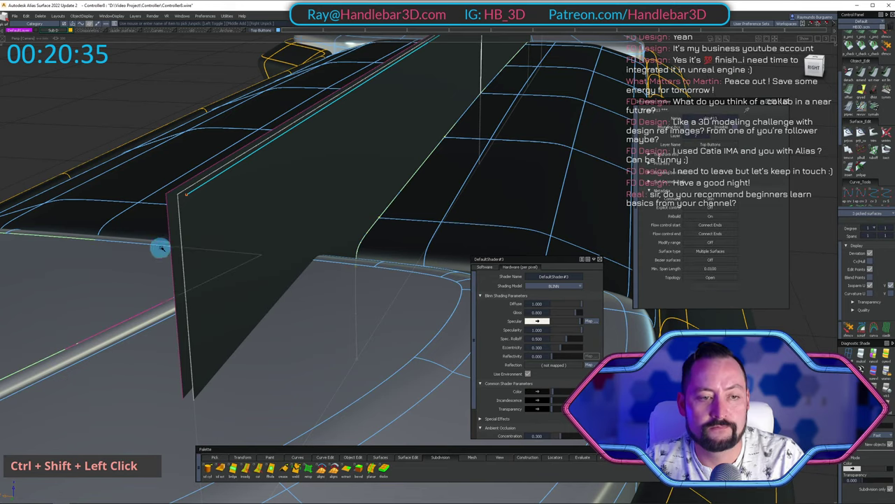
double_click(174, 242)
key("shift+h")
Trim the upright surface to the central panel's profile, keeping the region inside the intersection curve.
right_click_drag(316, 308, 353, 179, "alt+shift")
left_click(353, 180, "ctrl+shift")
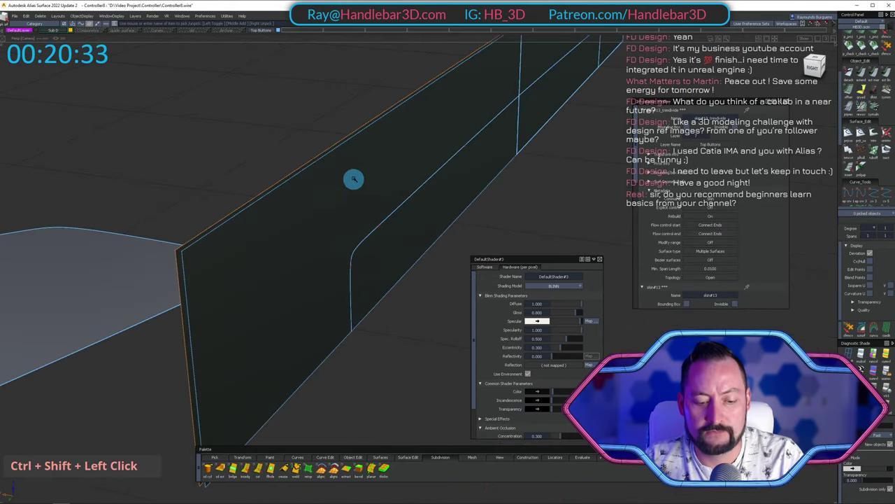
key("space")
left_click_drag(370, 240, 462, 232, "alt+shift")
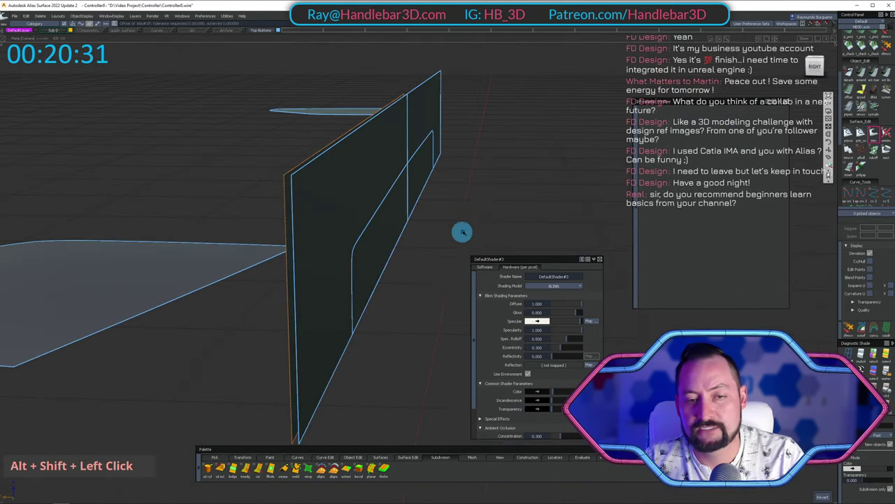
key("space")
left_click(378, 256)
left_click(789, 497)
left_click_drag(229, 198, 214, 233, "alt+shift")
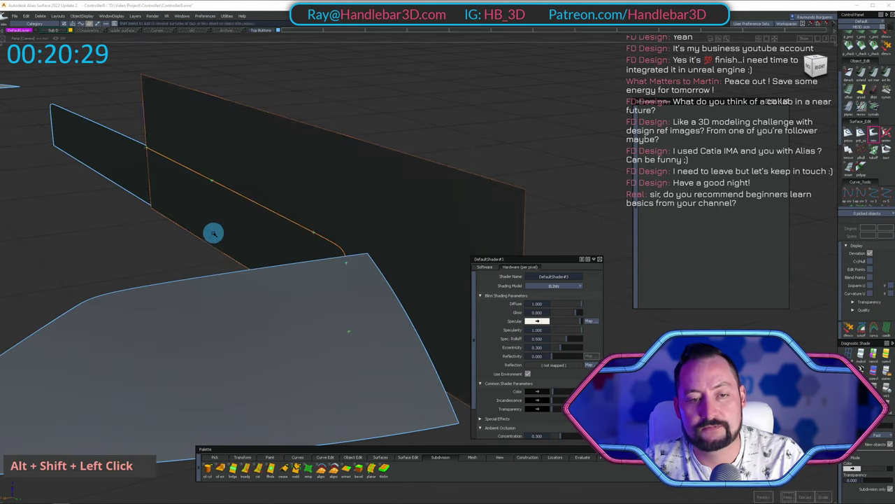
key("space")
key("shift+h")
Isolate the wider part of the central panel with the upright wall beside its cut edge.
left_click_drag(371, 154, 302, 196, "alt+shift")
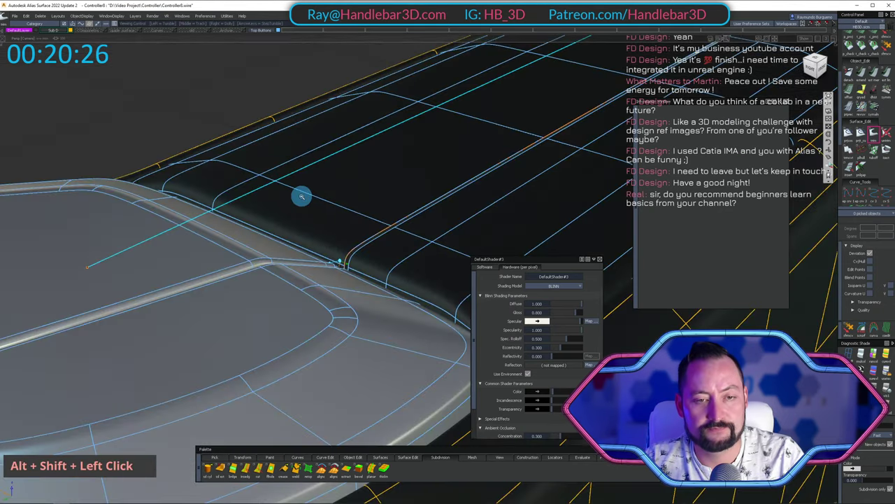
right_click_drag(302, 196, 261, 189, "alt+shift")
middle_click_drag(260, 189, 256, 184, "alt+shift")
right_click_drag(256, 184, 315, 242, "alt+shift")
left_click_drag(315, 243, 402, 203, "alt+shift")
left_click(421, 211)
double_click(402, 203, "alt+shift")
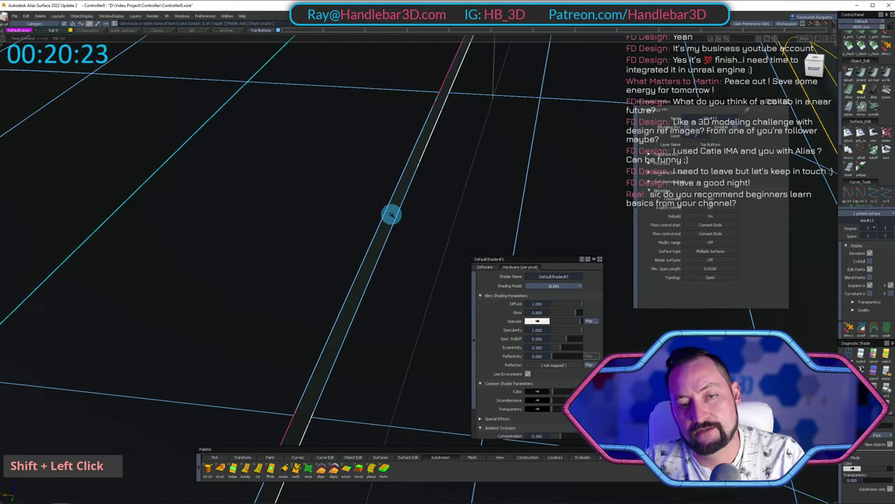
scroll(311, 196, "down", 3)
key("shift+h")
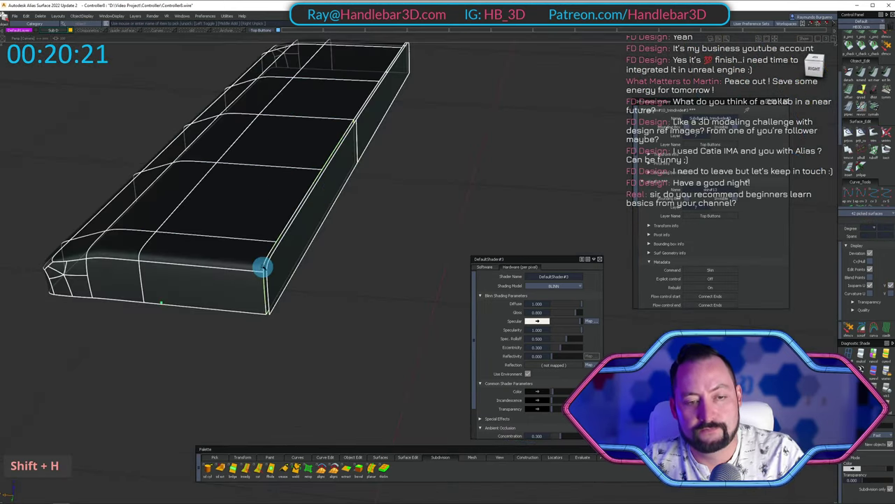
Fillet the cut edge between the panel's wider part and its upright wall with 0.4 chordal length and G2 curvature.
right_click_drag(263, 267, 288, 256, "alt+shift")
left_click_drag(288, 256, 297, 249, "alt+shift")
left_click_drag(297, 249, 275, 273, "ctrl+shift")
key("3")
left_click(228, 314)
left_click(246, 250)
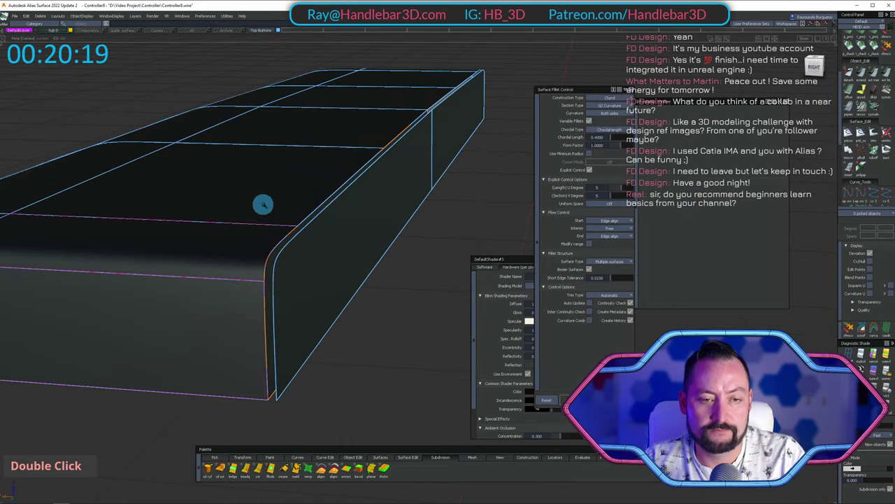
left_click_drag(451, 70, 389, 156, "alt+shift")
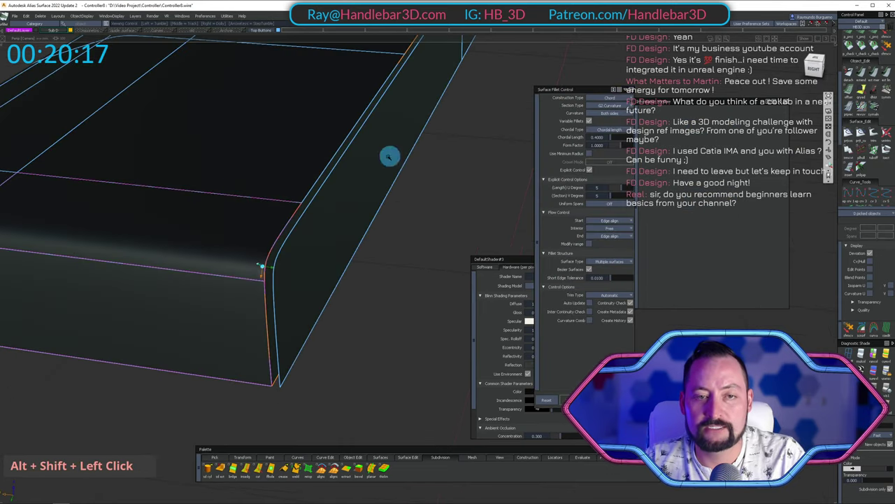
left_click_drag(268, 135, 335, 128, "alt+shift")
middle_click_drag(365, 155, 354, 223, "alt+shift")
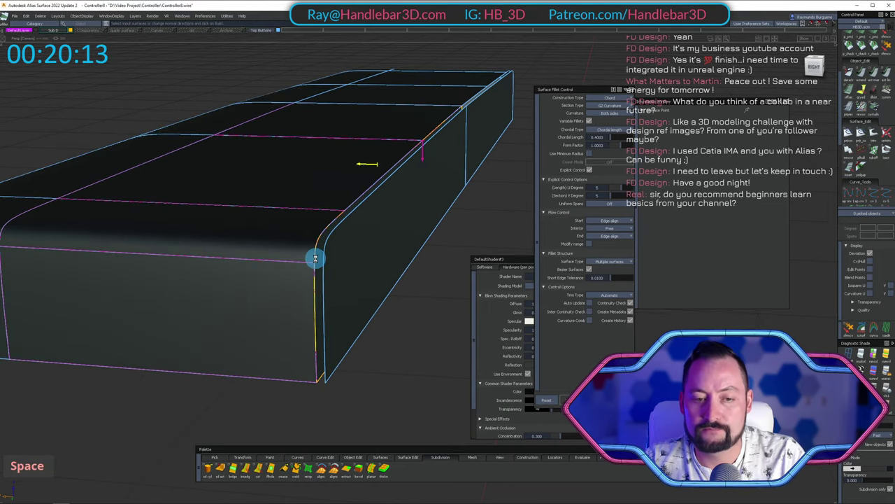
left_click_drag(380, 347, 436, 259, "ctrl+shift")
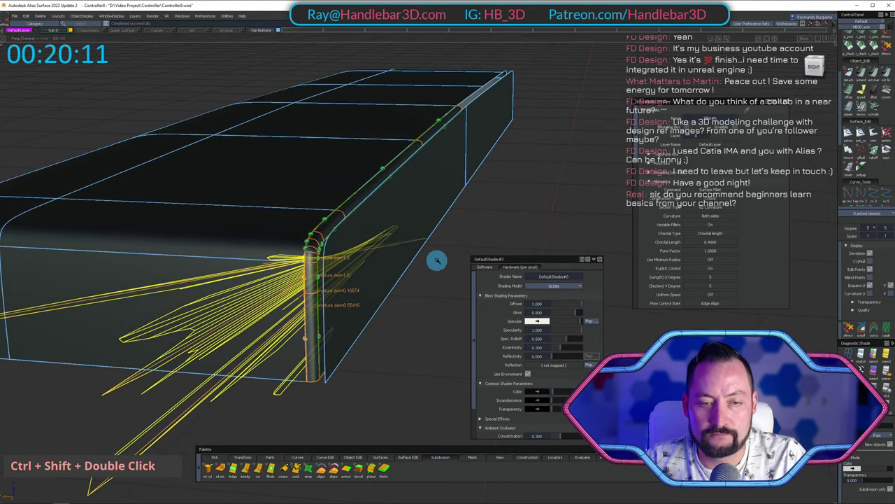
Assign the wider part's fillet surfaces to the Top Buttons layer and show the hidden geometry again.
middle_click_drag(435, 259, 392, 218, "ctrl+shift")
right_click_drag(392, 218, 371, 218, "alt+shift")
left_click_drag(343, 220, 339, 183, "ctrl+shift")
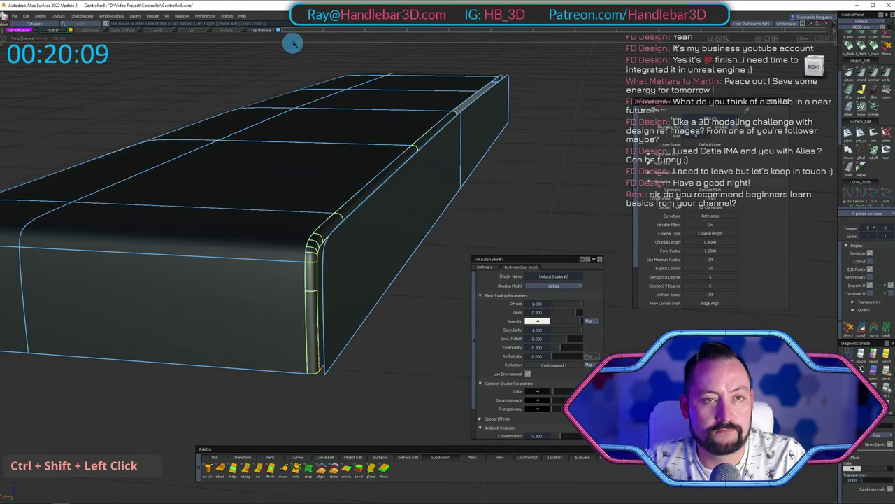
right_click(265, 31)
left_click_drag(324, 121, 326, 122, "ctrl+shift")
key("shift+u")
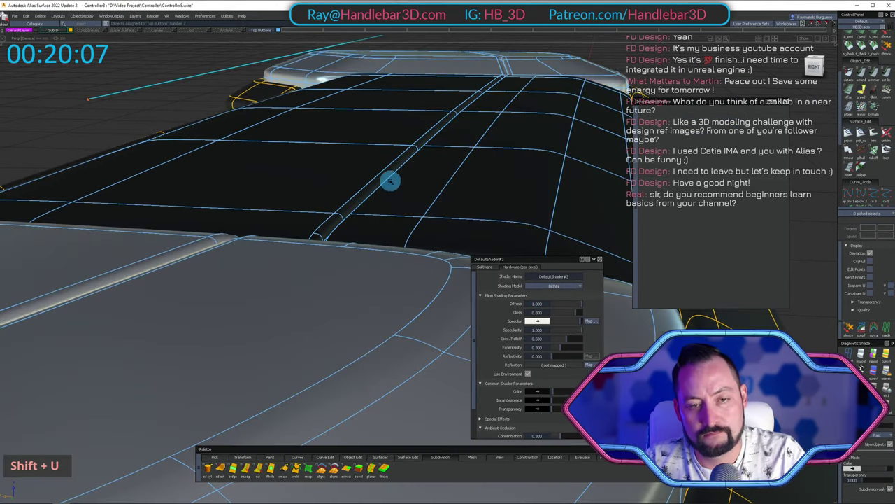
Isolate the narrower part of the central panel with its upright wall.
left_click_drag(389, 180, 360, 164, "alt+shift")
left_click_drag(352, 148, 352, 180, "ctrl+shift")
left_click_drag(299, 165, 231, 247, "ctrl+shift")
scroll(300, 207, "down", 4)
key("shift+h")
left_click(236, 193, "ctrl+shift")
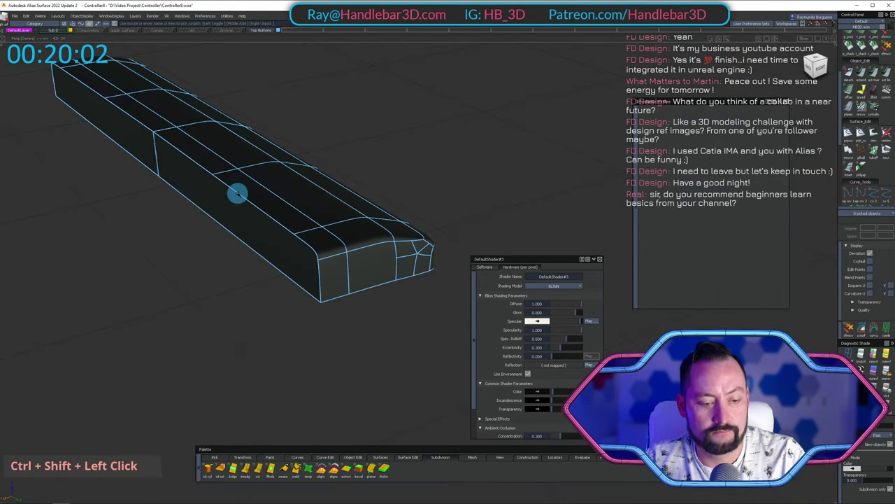
Fillet the narrower part's cut edge against its wall with 0.4 chordal length and G2 curvature.
key("3")
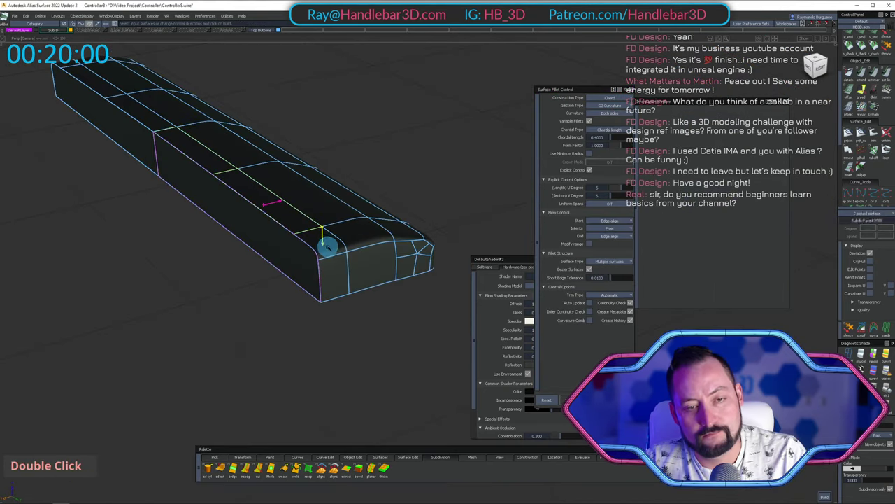
left_click_drag(332, 253, 269, 201, "alt+shift")
key("space")
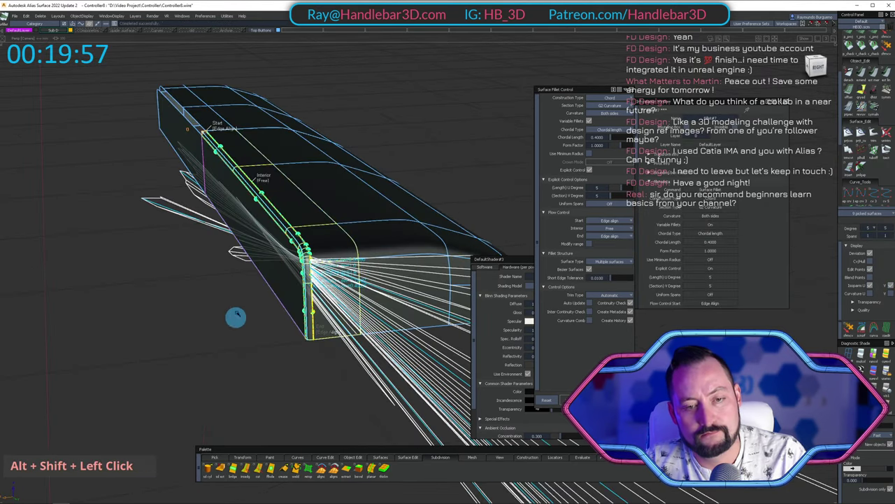
left_click(302, 202, "ctrl+shift")
Assign the narrower part's fillet surfaces to the Top Buttons layer and bring back the hidden geometry.
mouse_move(337, 198)
left_mouse_down("ctrl+shift")
mouse_move(313, 235)
mouse_move(303, 217)
left_mouse_up("ctrl+shift")
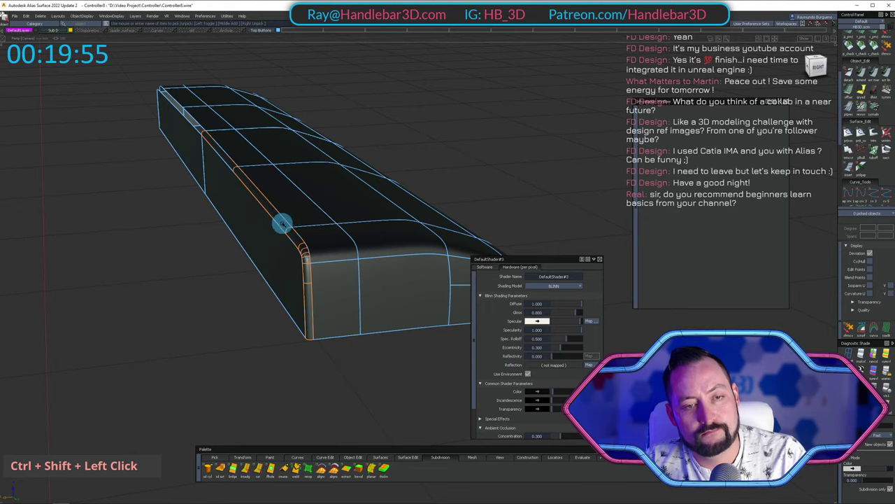
left_click(283, 224)
right_click_drag(266, 31, 269, 64)
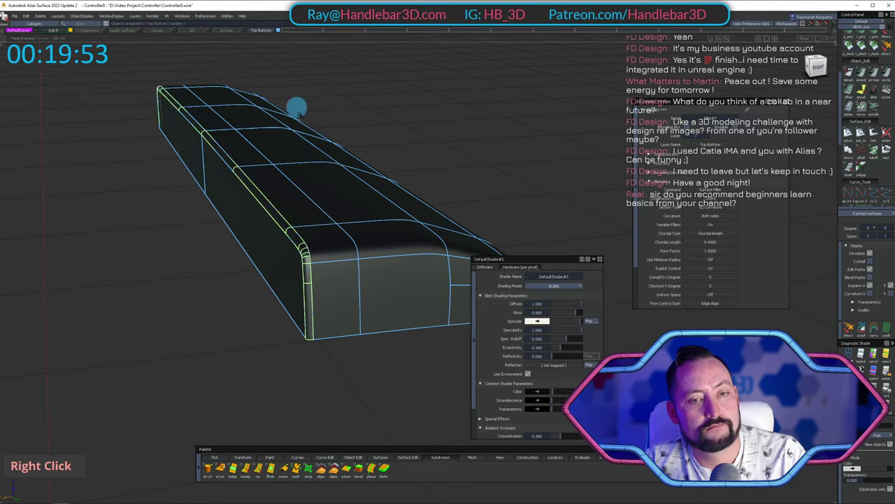
left_click_drag(312, 107, 345, 112, "ctrl+shift")
scroll(365, 168, "down", 3)
middle_click_drag(301, 120, 298, 133, "ctrl+shift")
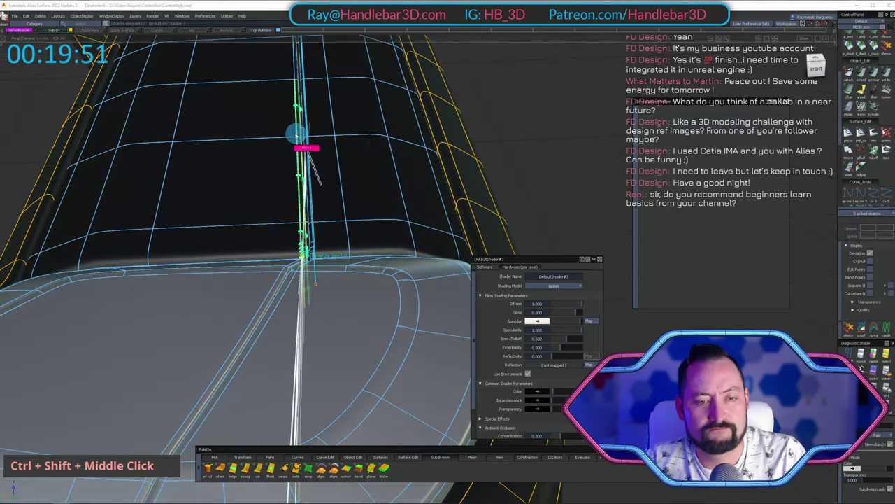
Examine the filleted gap where it meets the seam groove of the side pad.
right_click_drag(298, 133, 358, 150, "alt+shift")
left_click_drag(357, 150, 299, 143, "alt+shift")
middle_click(299, 143, "ctrl+shift")
right_click_drag(301, 142, 364, 175, "alt+shift")
left_click_drag(363, 175, 422, 130, "alt+shift")
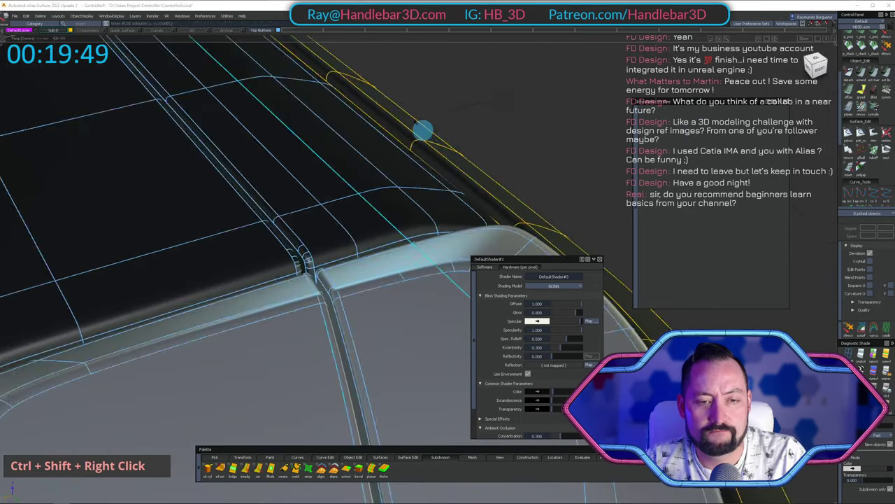
right_click_drag(422, 130, 386, 136, "ctrl+shift")
left_click_drag(386, 136, 301, 158, "alt+shift")
right_click_drag(301, 157, 147, 206, "alt+shift")
left_click_drag(147, 207, 318, 191, "alt+shift")
right_click_drag(317, 191, 266, 161, "ctrl+shift")
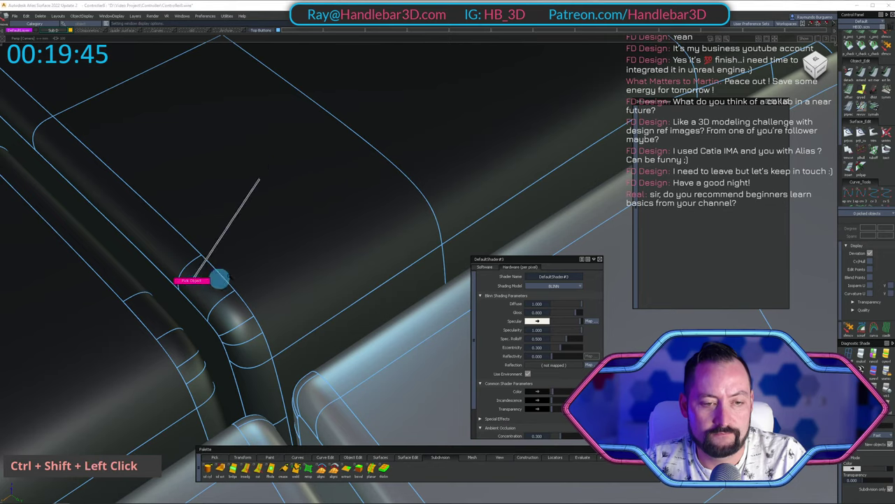
Isolate both parts of the central panel and assign DefaultShader#2 to them.
double_click(275, 256)
double_click(156, 232, "alt+shift")
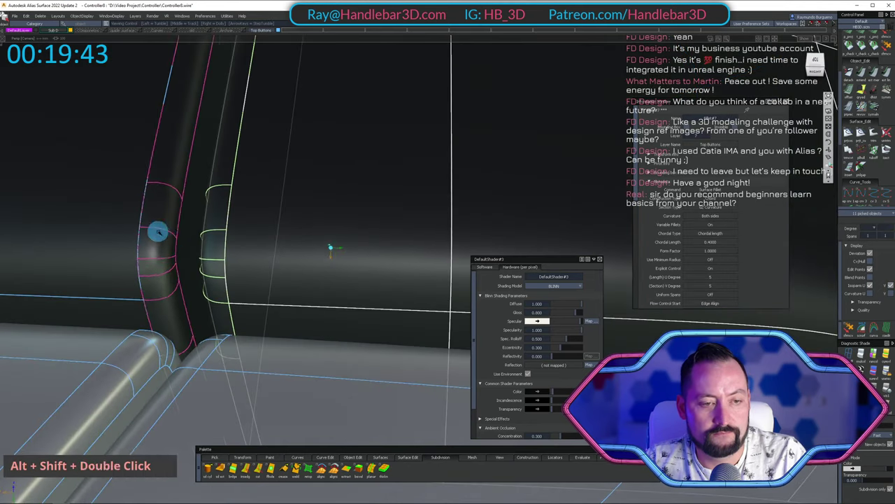
double_click(178, 242, "shift")
scroll(286, 223, "down", 4)
right_click_drag(322, 241, 280, 182, "alt+shift")
left_click_drag(301, 136, 274, 160, "ctrl+shift")
key("m")
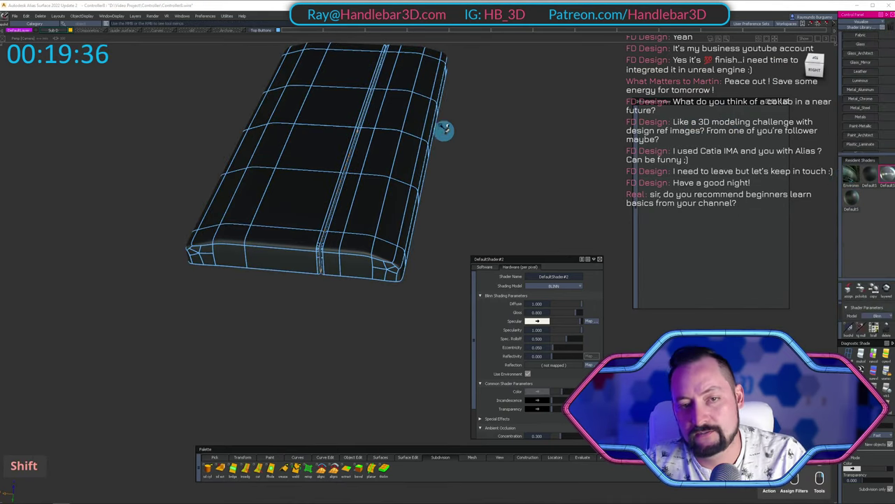
mouse_move(443, 130)
right_mouse_down("alt+shift")
mouse_move(258, 100)
mouse_move(388, 256)
mouse_move(352, 224)
right_mouse_up("alt+shift")
mouse_move(351, 224)
left_mouse_down("alt+shift")
mouse_move(453, 196)
mouse_move(420, 150)
mouse_move(359, 165)
left_mouse_up("alt+shift")
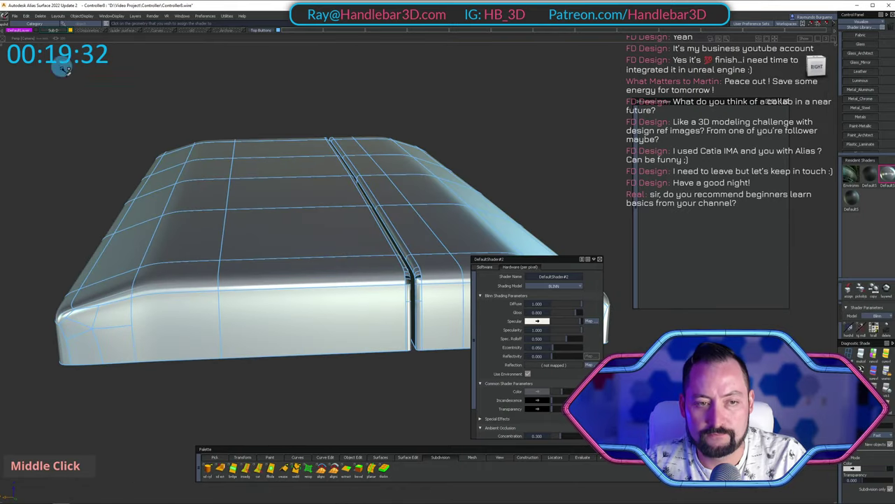
Check the panel's rounded edges and show the hidden geometry around it again.
left_click_drag(400, 289, 281, 235, "alt+shift")
middle_click_drag(281, 235, 215, 222, "alt+shift")
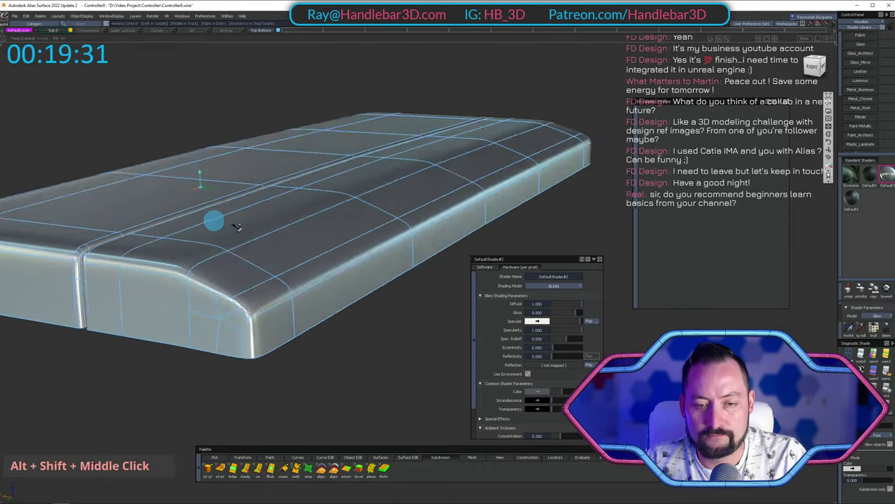
left_click_drag(216, 222, 220, 256, "alt+shift")
right_click_drag(220, 256, 259, 269, "alt+shift")
left_click_drag(258, 269, 313, 315, "alt+shift")
left_click_drag(312, 316, 315, 300, "ctrl+shift")
key("shift+u")
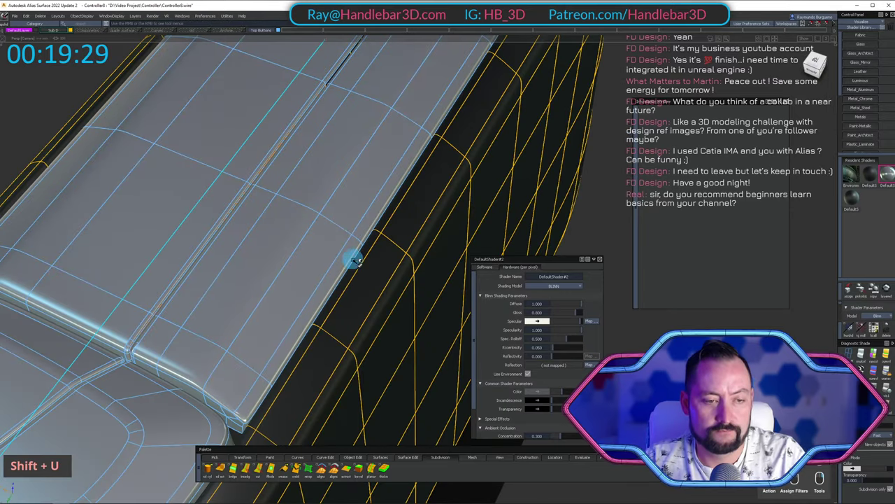
Examine how the central panel's gap lines up with the seam grooves of both side pads.
right_click_drag(319, 185, 282, 208, "alt+shift")
middle_click_drag(282, 207, 240, 286, "alt+shift")
left_click_drag(240, 286, 286, 242, "alt+shift")
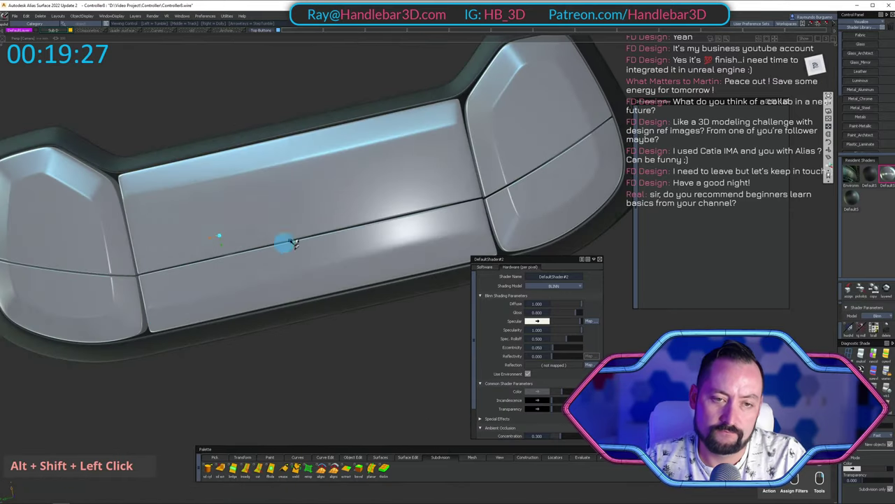
middle_click_drag(286, 242, 285, 219, "alt+shift")
right_click_drag(286, 219, 324, 217, "alt+shift")
left_click_drag(304, 190, 308, 202, "alt+shift")
right_click_drag(307, 203, 420, 223, "alt+shift")
left_click_drag(378, 259, 304, 280, "alt+shift")
Isolate the wider part of the central panel to examine the highlights on its surface.
left_click(367, 206, "ctrl+shift")
left_click(367, 208)
key("alt+h")
left_click_drag(312, 255, 334, 189, "ctrl+shift")
right_click_drag(334, 188, 343, 155, "ctrl+shift")
left_click_drag(350, 156, 358, 195, "alt+shift")
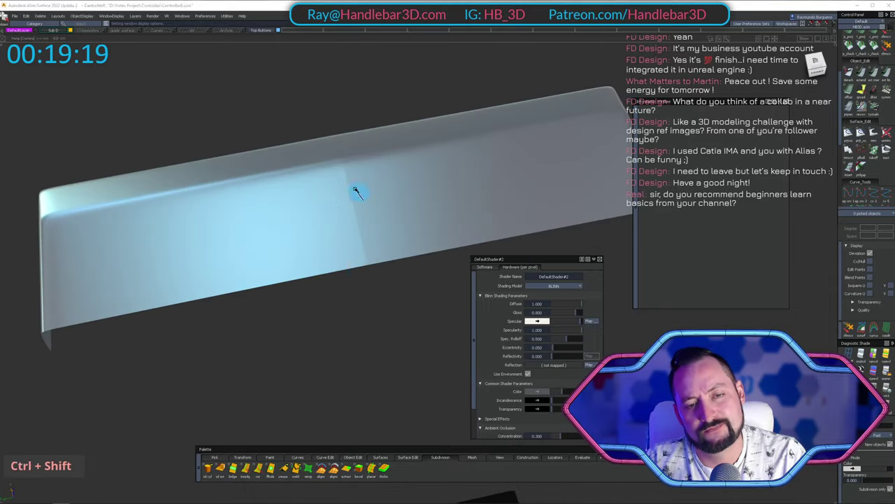
right_click_drag(356, 191, 349, 172, "ctrl+shift")
left_click_drag(349, 172, 353, 173, "alt+shift")
left_click_drag(311, 226, 328, 190, "alt+shift")
scroll(382, 204, "down", 3)
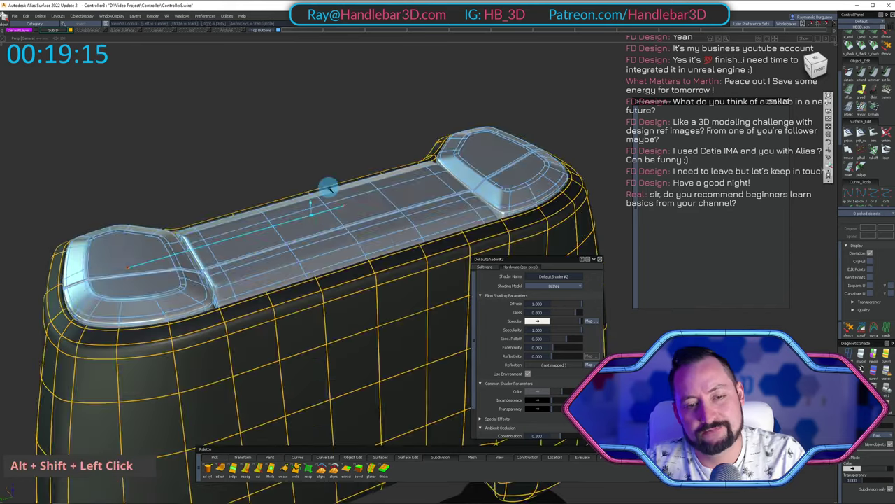
Assign DefaultShader#3 to the main surfaces of both central panel parts.
middle_click_drag(328, 189, 294, 192, "alt+shift")
right_click_drag(294, 192, 237, 194, "alt+shift")
middle_click_drag(236, 194, 214, 91, "alt+shift")
left_click_drag(214, 90, 352, 132, "alt+shift")
middle_click_drag(352, 132, 407, 193, "alt+shift")
left_click_drag(407, 193, 335, 378, "alt+shift")
key("m")
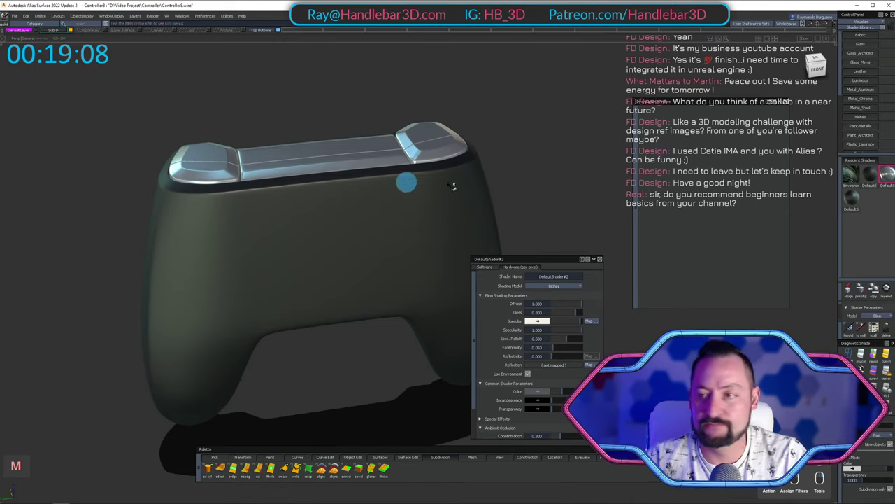
right_click_drag(352, 167, 371, 174, "alt+shift")
middle_click(338, 170)
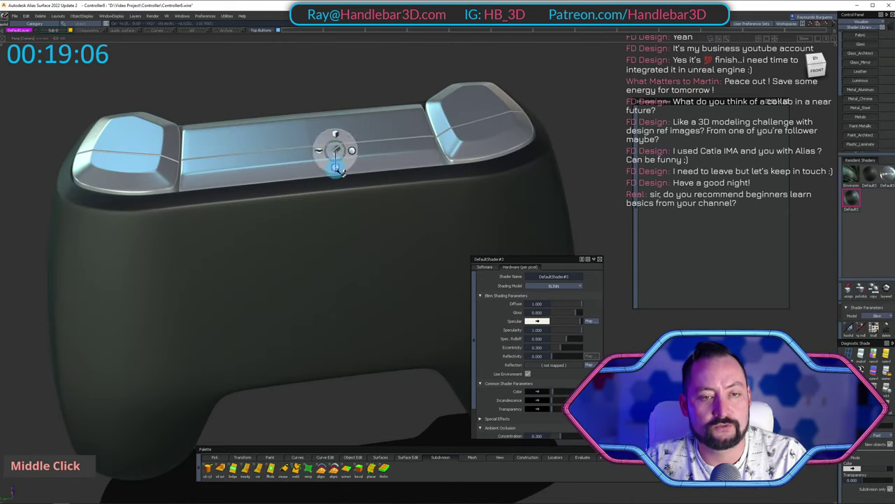
left_click_drag(288, 144, 266, 150, "alt+shift")
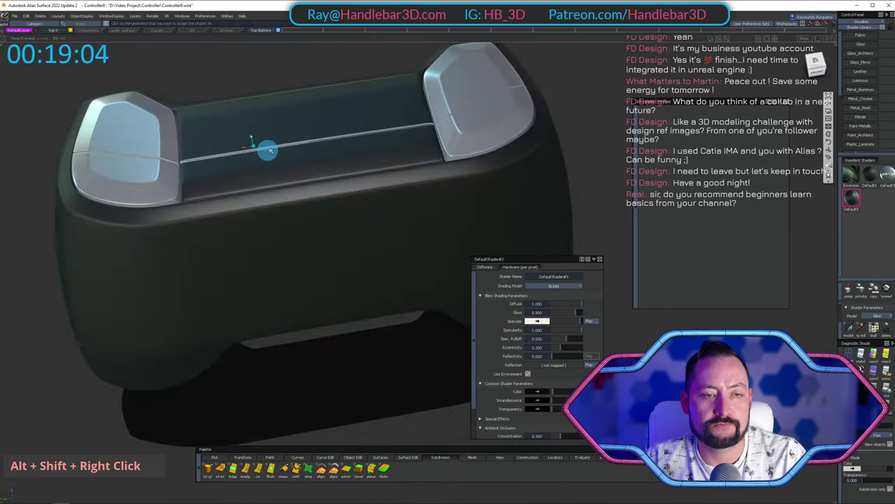
Isolate the geometry of the Top Buttons layer, leaving only the side pads and central panel shown.
right_click_drag(266, 150, 196, 165, "alt+shift")
left_click_drag(196, 164, 243, 172, "alt+shift")
left_click(263, 46)
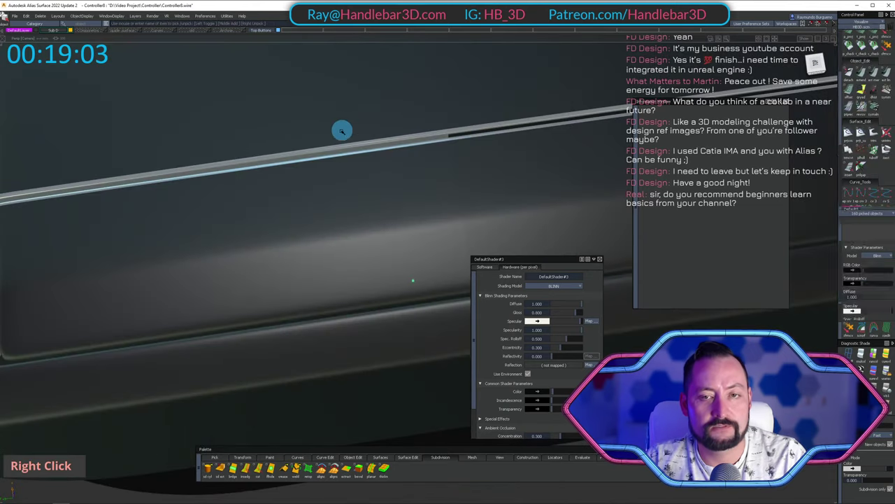
key("shift+h")
right_click_drag(330, 142, 329, 140, "ctrl+shift")
right_click_drag(329, 139, 294, 125, "alt+shift")
left_click_drag(294, 126, 288, 106, "alt+shift")
left_click_drag(288, 108, 220, 116, "ctrl+shift")
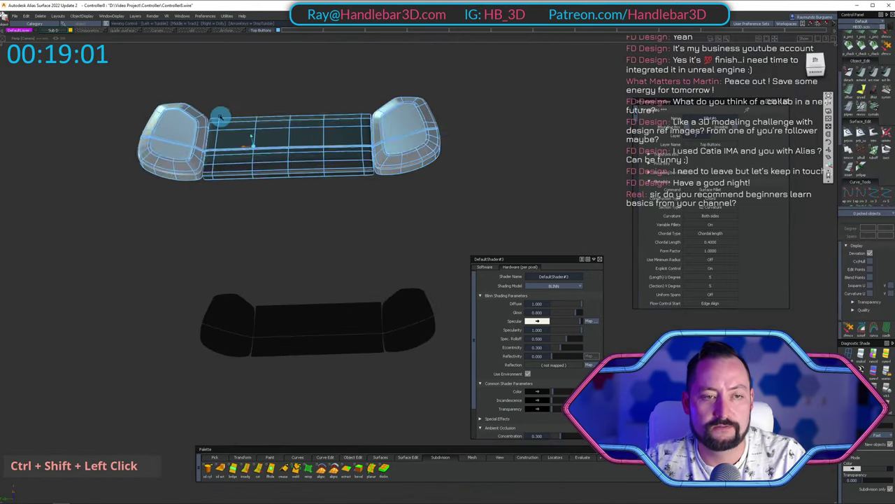
Examine the fillets along the central gap and its junction with the side pad.
right_click_drag(219, 116, 241, 112, "alt+shift")
left_click_drag(241, 112, 238, 83, "alt+shift")
double_click(168, 236)
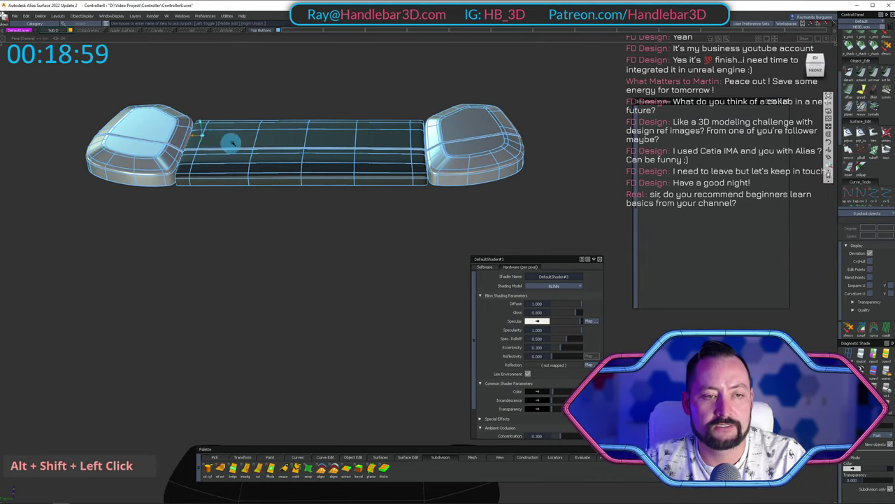
left_click_drag(230, 142, 167, 260, "alt+shift")
right_click_drag(168, 260, 168, 214, "alt+shift")
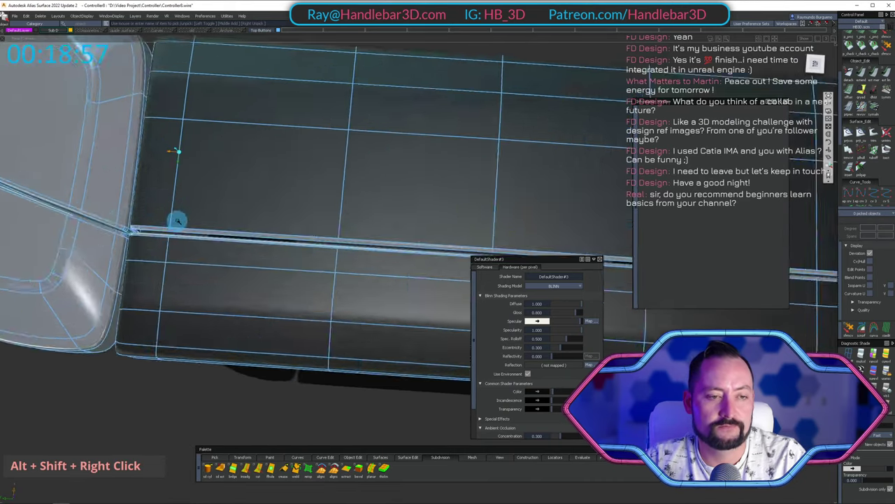
left_click_drag(168, 214, 146, 196, "alt+shift")
right_click_drag(147, 196, 134, 194, "alt+shift")
middle_click_drag(134, 194, 226, 202, "alt+shift")
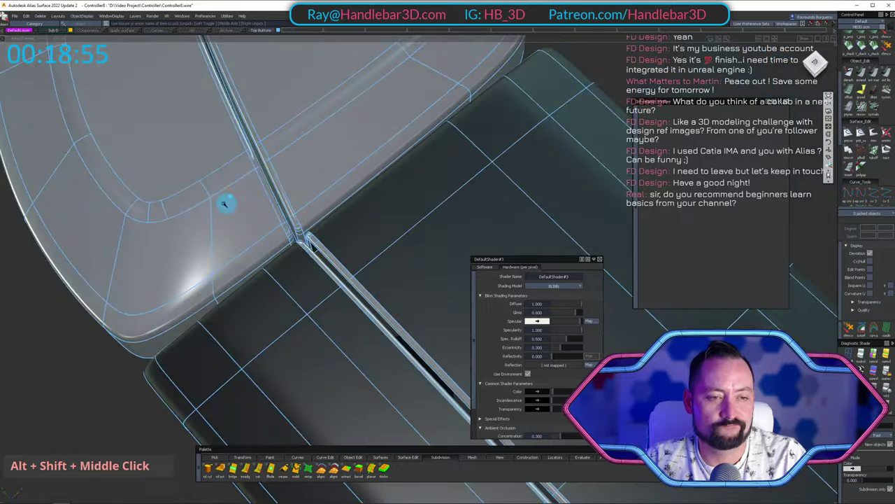
left_click_drag(226, 202, 511, 77, "alt+shift")
right_click_drag(511, 76, 438, 108, "alt+shift")
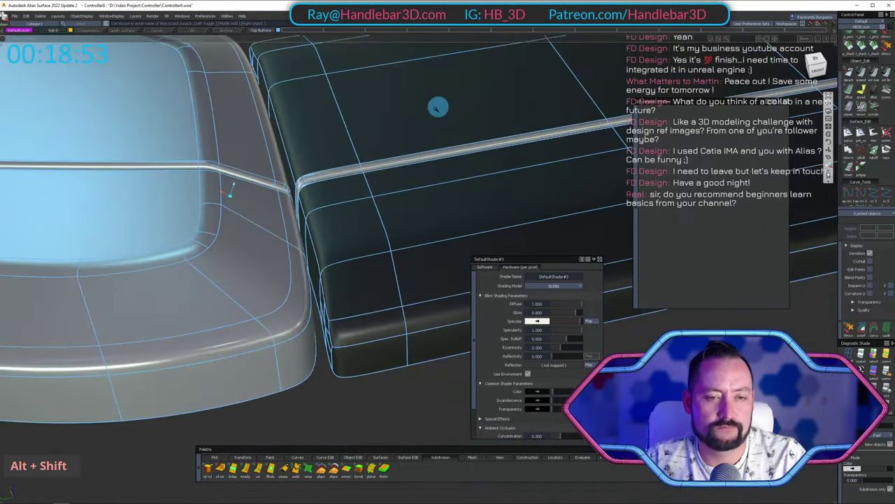
left_click_drag(438, 108, 348, 136, "alt+shift")
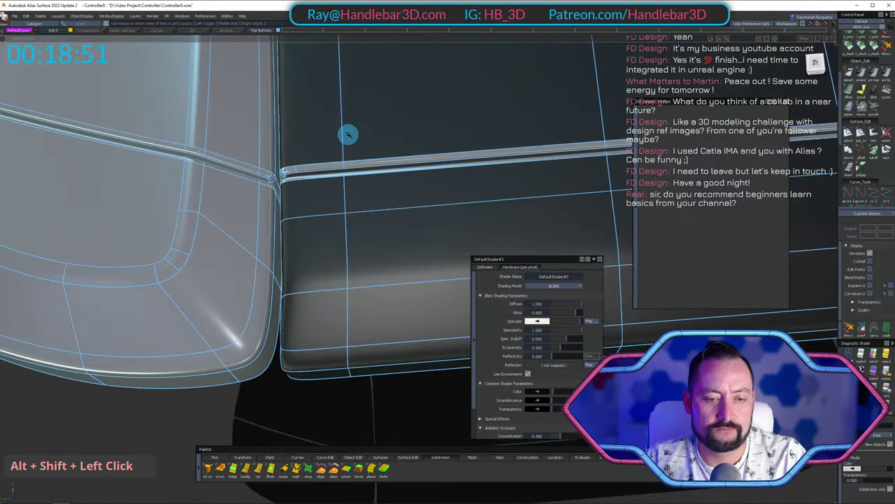
Assign DefaultShader#3 to the fillet surfaces along both sides of the central gap.
key("m")
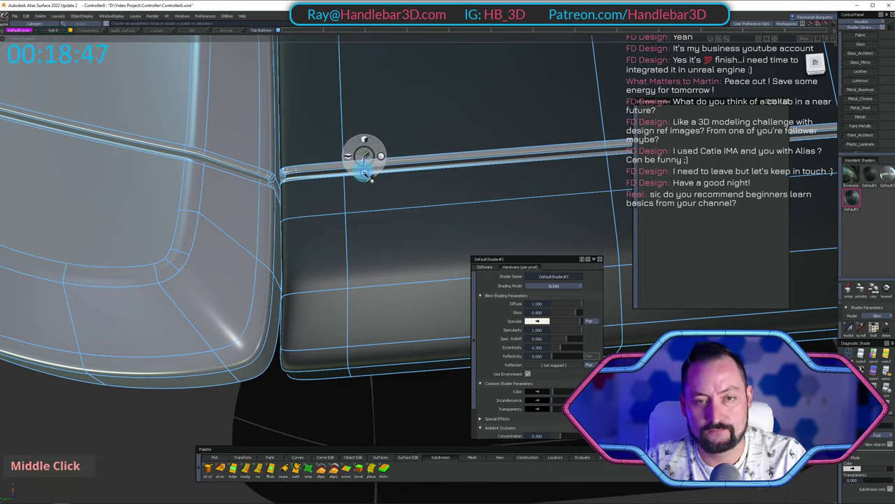
right_click_drag(363, 163, 362, 164, "alt+shift")
left_click_drag(362, 164, 318, 178, "alt+shift")
left_click_drag(385, 156, 286, 208, "alt+shift")
right_click_drag(283, 204, 393, 186, "alt+shift")
left_click_drag(394, 186, 270, 163, "alt+shift")
right_click_drag(274, 165, 323, 149, "alt+shift")
middle_click_drag(324, 149, 323, 128, "alt+shift")
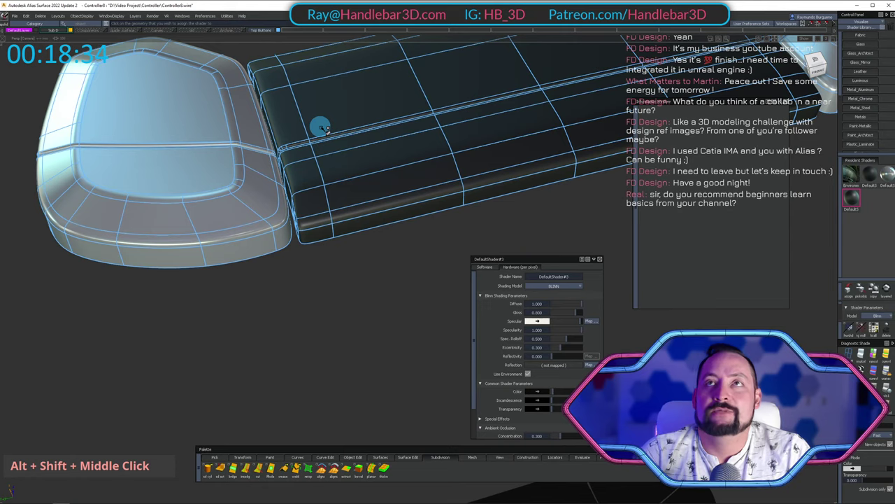
left_click_drag(383, 171, 392, 202, "alt+shift")
middle_click_drag(392, 203, 342, 180, "alt+shift")
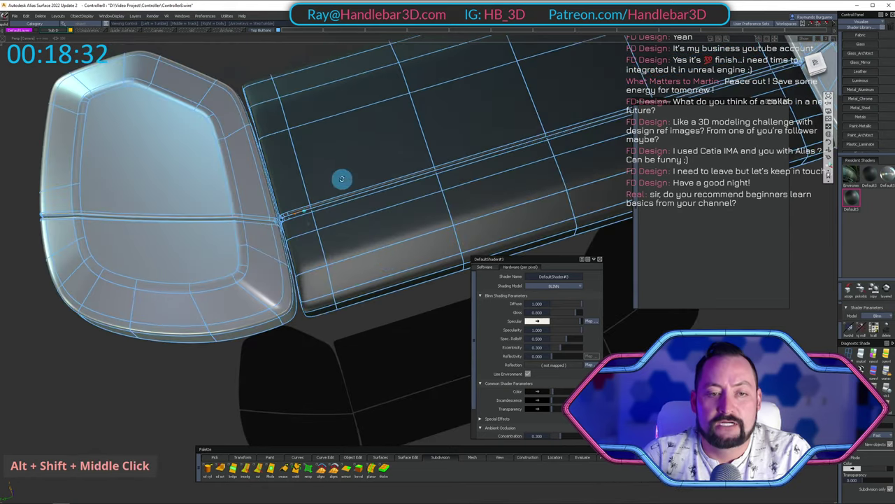
Examine the shaded central panel, the fillets along its gap and the junction with the side pad from several angles.
left_click_drag(342, 180, 365, 232, "alt+shift")
right_click_drag(366, 232, 314, 228, "alt+shift")
left_click_drag(314, 228, 340, 193, "alt+shift")
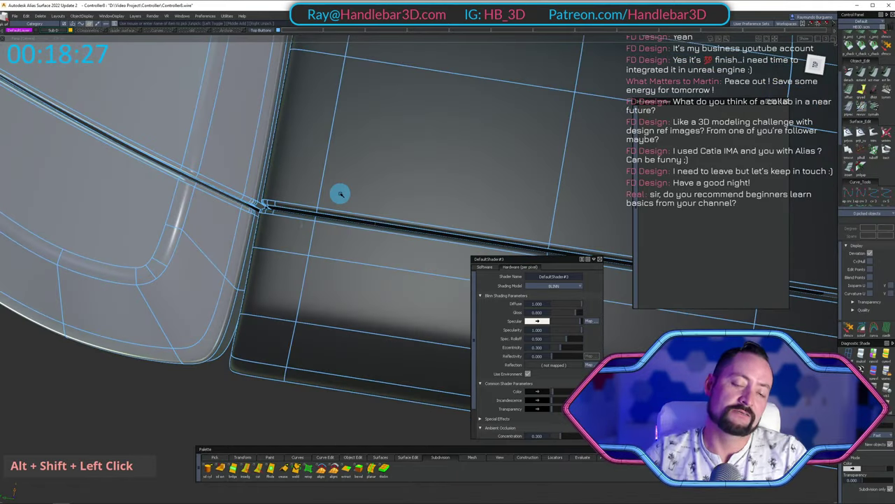
left_click_drag(386, 174, 310, 192, "alt+shift")
right_click_drag(310, 192, 414, 148, "alt+shift")
left_click_drag(413, 148, 413, 349, "alt+shift")
mouse_move(413, 349)
right_mouse_down("alt+shift")
mouse_move(381, 265)
mouse_move(316, 233)
right_mouse_up("alt+shift")
mouse_move(316, 234)
left_mouse_down("alt+shift")
mouse_move(326, 190)
mouse_move(349, 158)
left_mouse_up("alt+shift")
right_click_drag(349, 157, 310, 210, "alt+shift")
middle_click_drag(310, 210, 378, 183, "alt+shift")
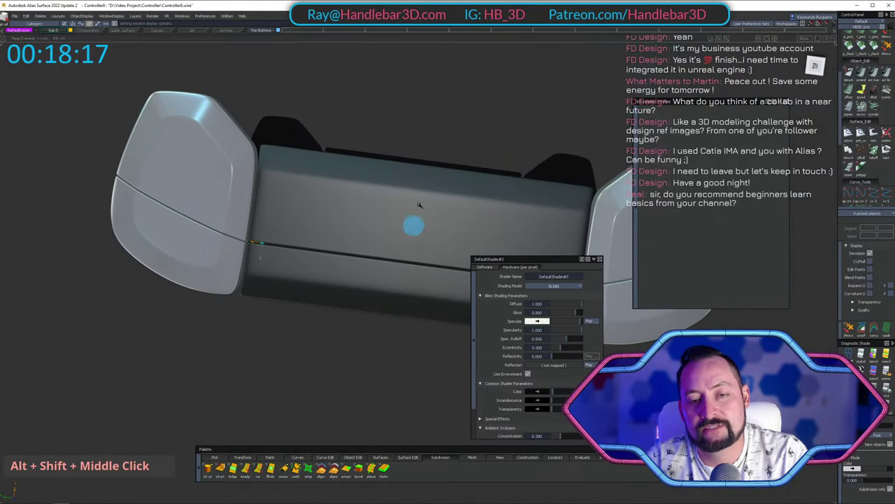
right_click_drag(418, 204, 427, 144, "alt+shift")
left_click_drag(428, 144, 376, 253, "alt+shift")
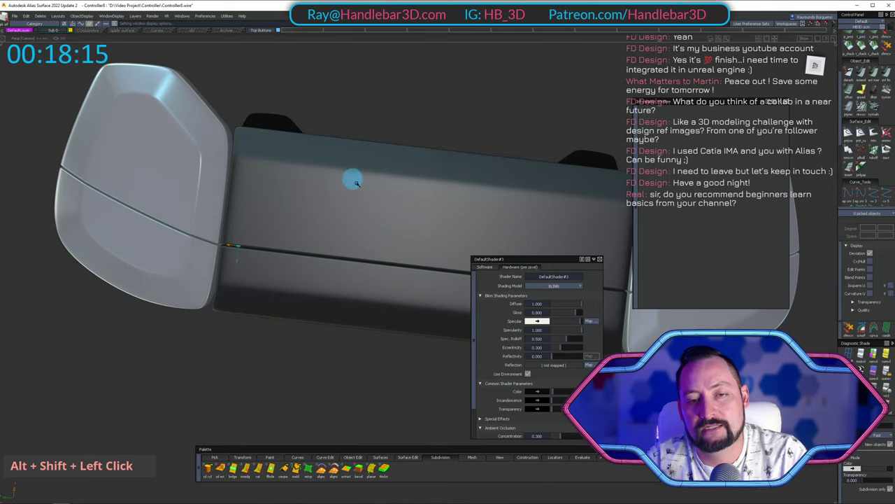
right_click_drag(356, 182, 464, 196, "alt+shift")
left_click_drag(464, 196, 490, 260, "alt+shift")
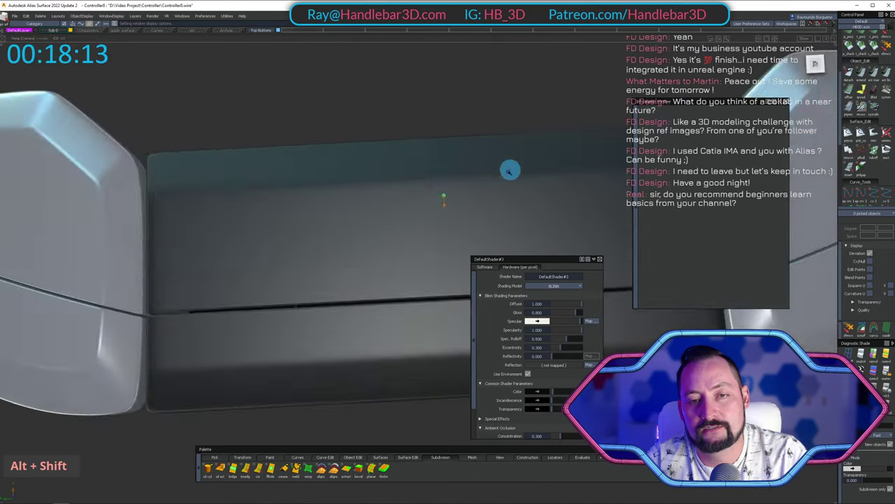
mouse_move(508, 172)
left_mouse_down("alt+shift")
mouse_move(298, 200)
mouse_move(302, 184)
left_mouse_up("alt+shift")
mouse_move(302, 184)
right_mouse_down("ctrl+shift")
mouse_move(270, 141)
mouse_move(303, 180)
right_mouse_up("ctrl+shift")
left_click_drag(303, 179, 279, 228, "alt+shift")
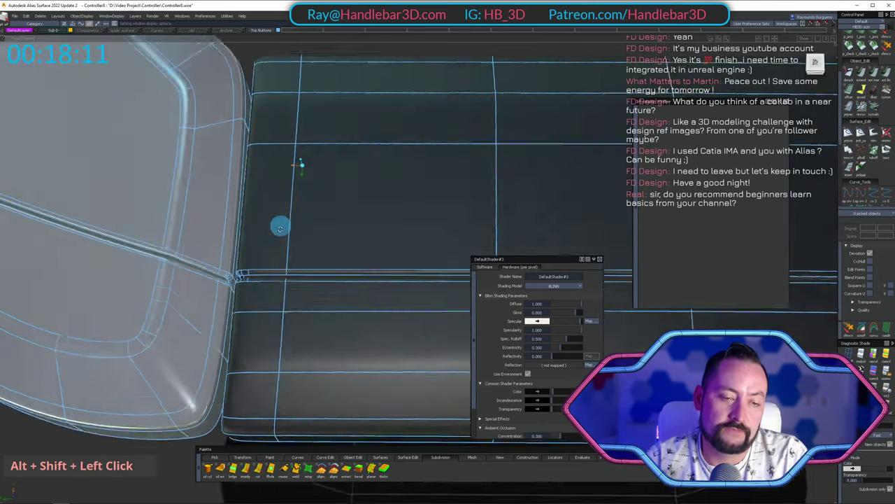
middle_click_drag(280, 228, 293, 259, "alt+shift")
right_click_drag(294, 259, 319, 260, "alt+shift")
Select the wider part of the central panel together with its gap fillet and skin wall, and isolate it.
left_click_drag(319, 259, 310, 163, "ctrl+shift")
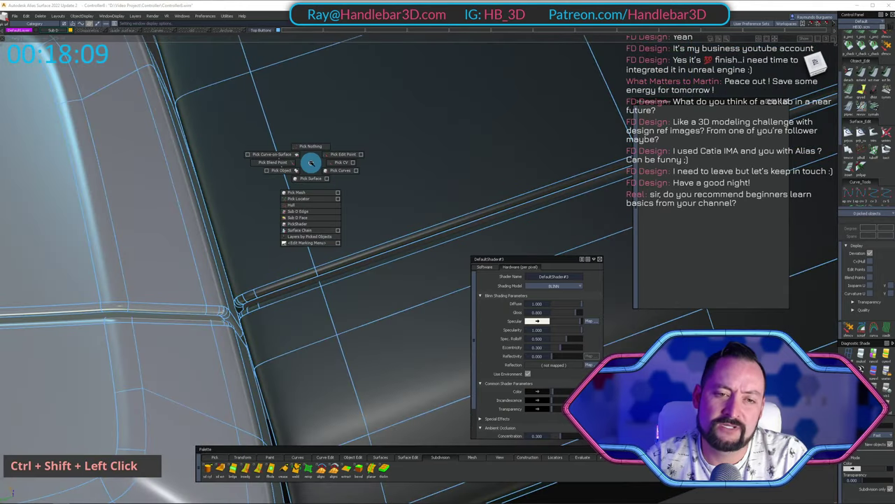
left_click_drag(346, 193, 330, 224, "ctrl+shift")
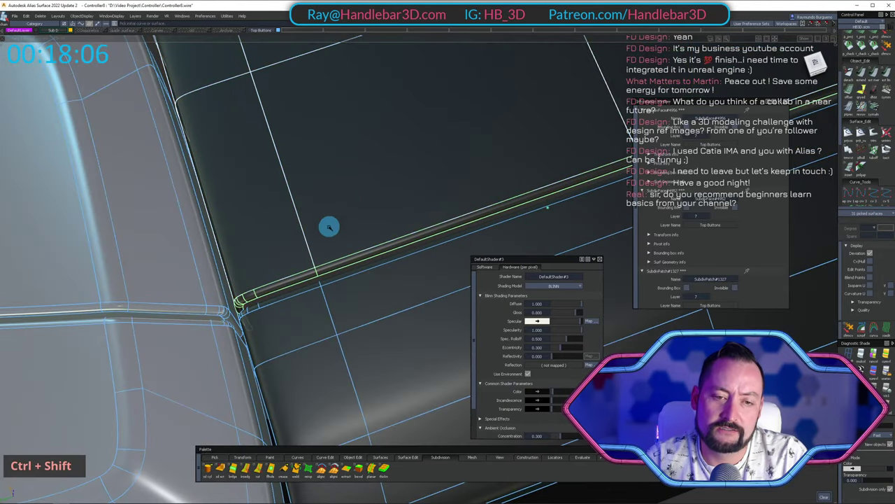
right_click_drag(329, 224, 347, 228, "alt+shift")
left_click_drag(347, 228, 380, 172, "alt+shift")
key("shift+h")
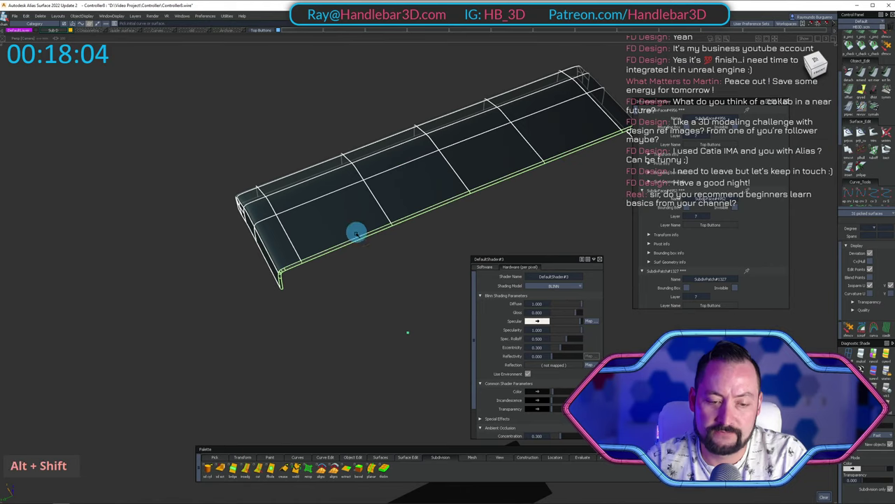
key("shift+u")
left_click(289, 272, "alt+shift")
right_click_drag(290, 272, 335, 242, "alt+shift")
left_click_drag(312, 217, 312, 230, "ctrl+shift")
scroll(312, 230, "down", 3)
key("shift+h")
right_click_drag(410, 202, 343, 230, "alt+shift")
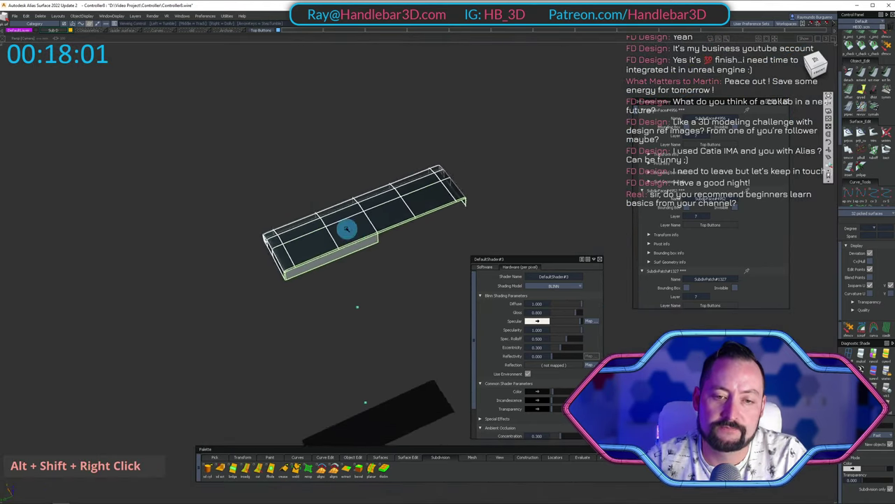
Assign the skin wall surface along the wider part's gap edge to the Top Buttons layer.
mouse_move(343, 230)
left_mouse_down("alt+shift")
mouse_move(315, 251)
mouse_move(330, 208)
mouse_move(336, 235)
left_mouse_up("alt+shift")
left_click(333, 255)
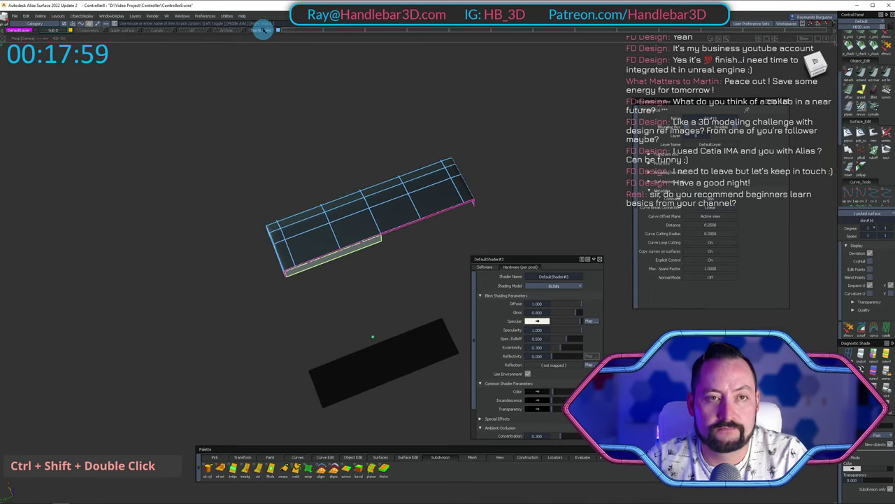
right_click(261, 31)
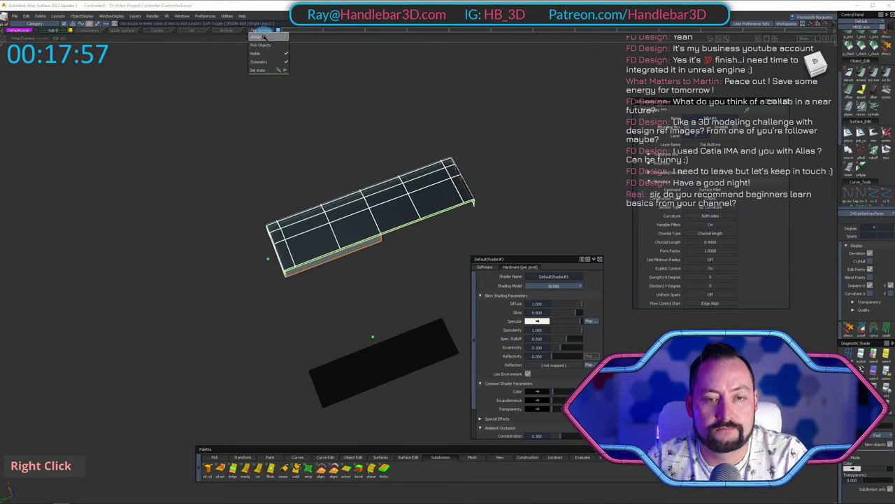
double_click(352, 250, "ctrl+shift")
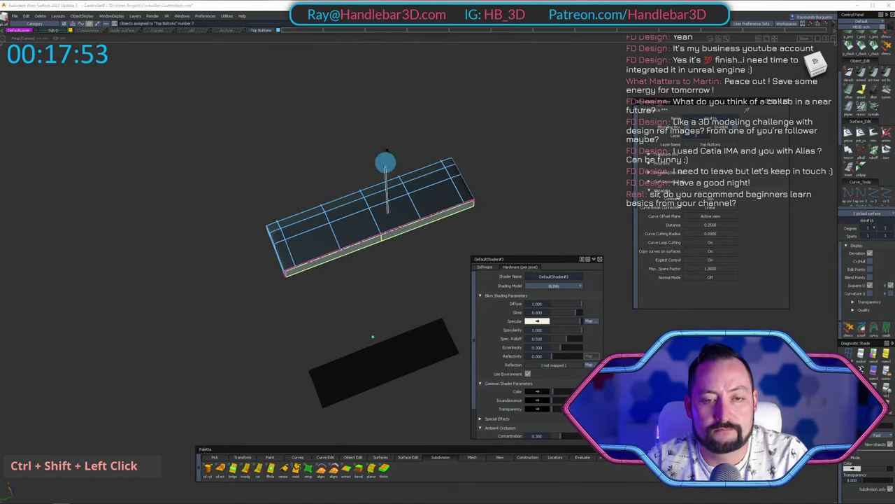
left_click_drag(386, 161, 386, 150, "ctrl+shift")
Assign DefaultShader#3 to the skin wall along the gap edge of the isolated panel part.
left_click_drag(382, 233, 415, 140, "alt+shift")
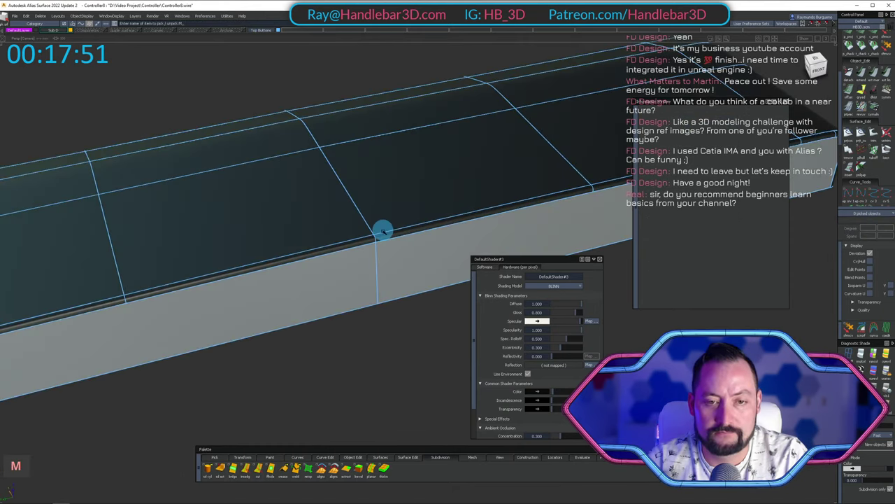
key("m")
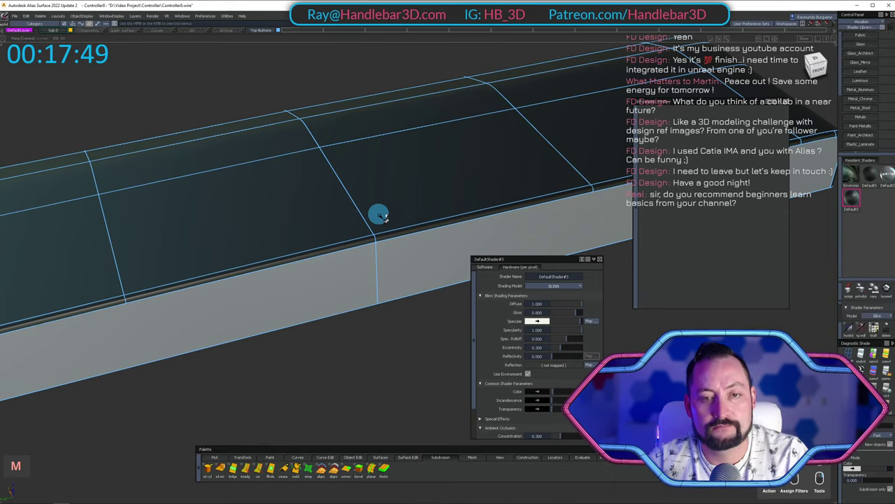
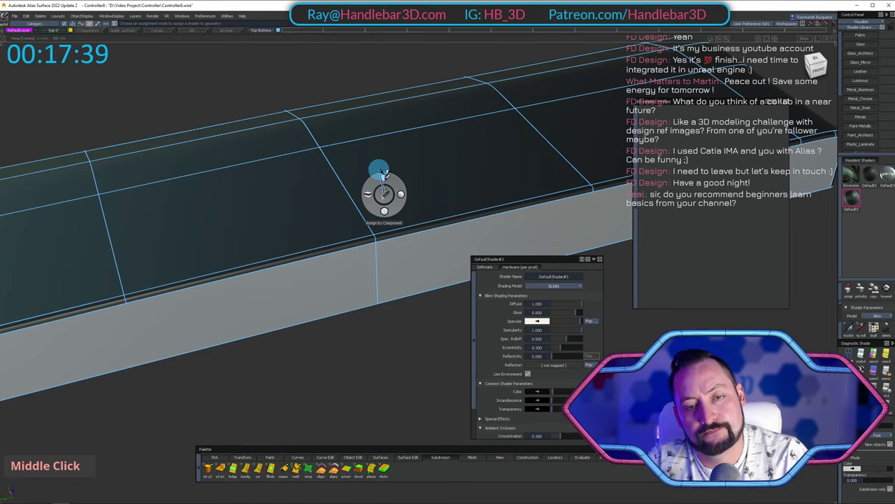
middle_click(398, 281)
right_click_drag(396, 278, 380, 276, "alt+shift")
left_click_drag(380, 275, 315, 259, "alt+shift")
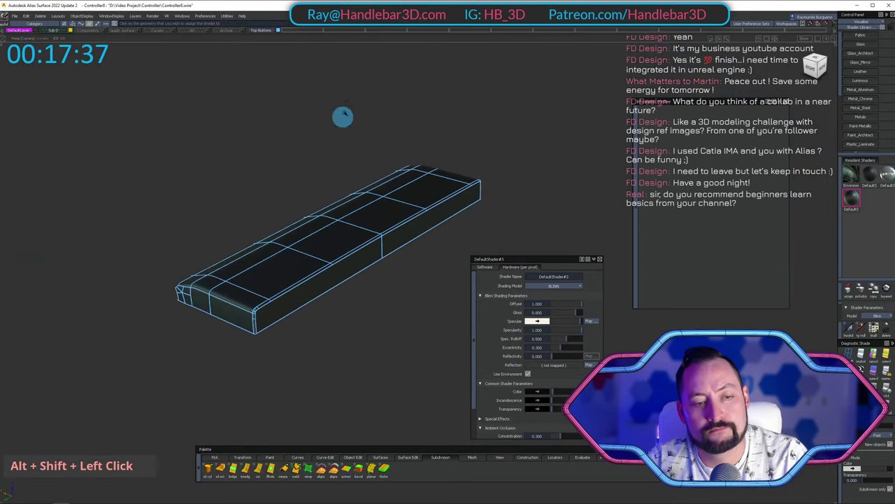
Select all surfaces of the isolated panel part, group them and show the rest of the model again.
left_click_drag(344, 109, 318, 122, "ctrl+shift")
left_click_drag(178, 166, 530, 408)
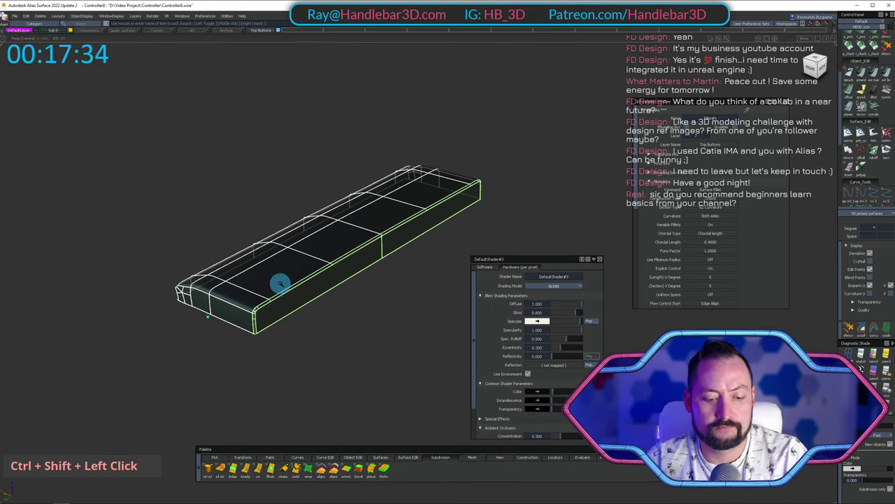
double_click(316, 282, "ctrl+shift")
key("shift+u")
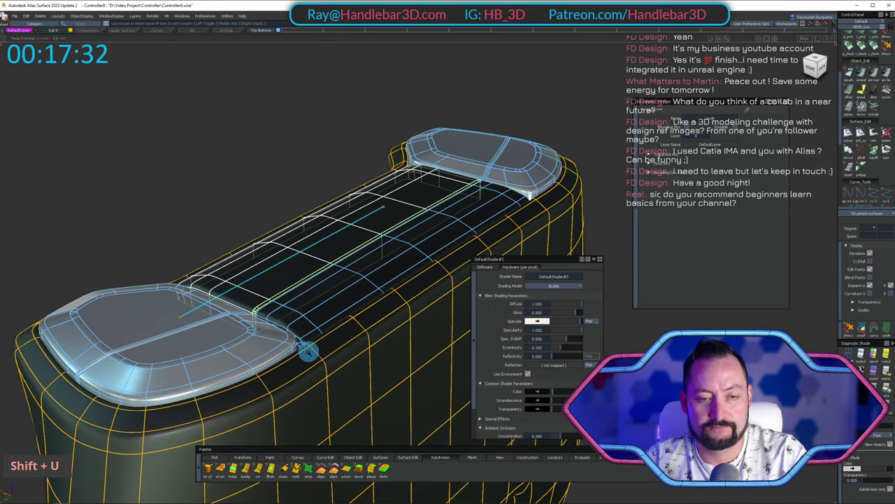
Hide the wider part of the central panel.
left_click_drag(309, 351, 304, 235, "alt+shift")
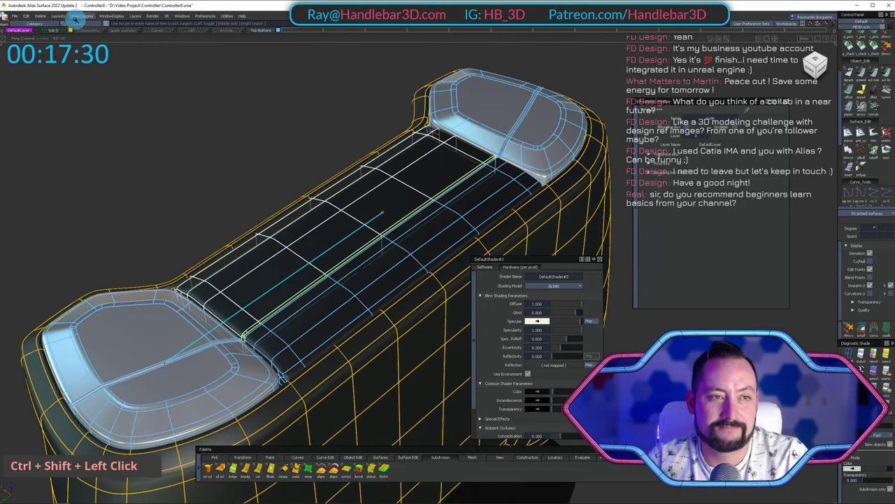
left_click(98, 43)
left_click_drag(377, 203, 510, 178, "alt+shift")
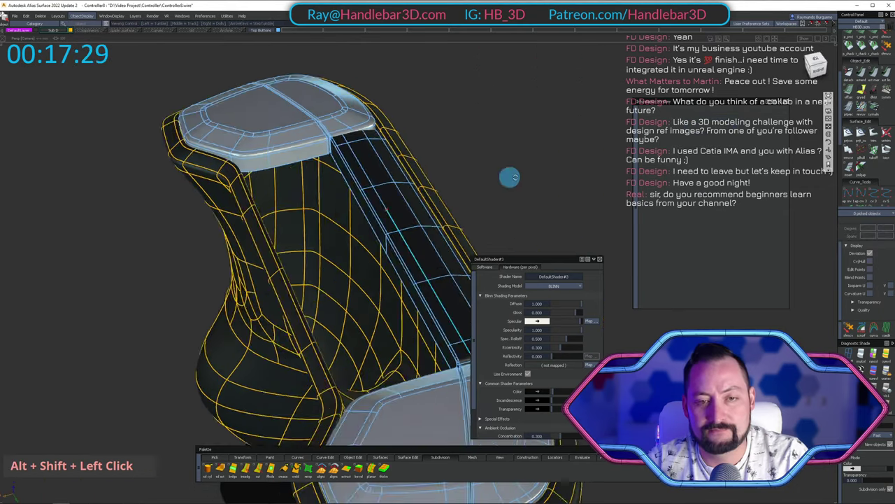
left_click_drag(318, 173, 392, 176, "alt+shift")
left_click_drag(392, 176, 395, 199, "ctrl+shift")
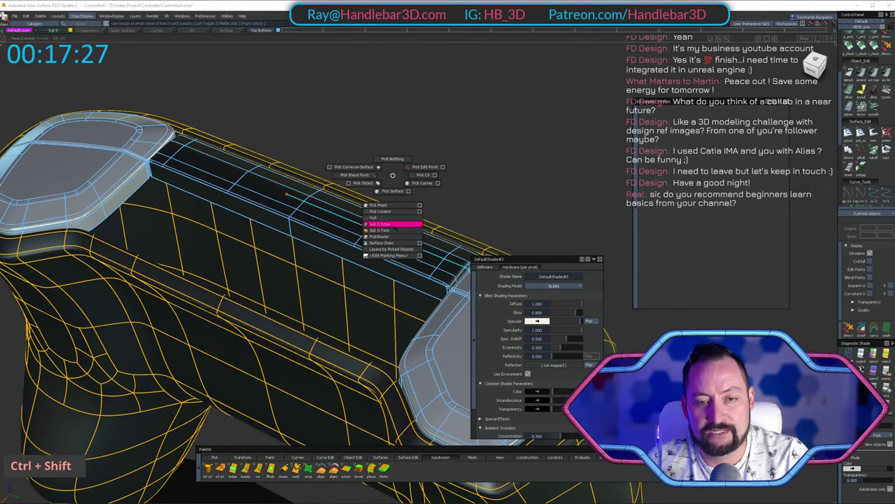
left_click_drag(390, 243, 384, 244, "ctrl+shift")
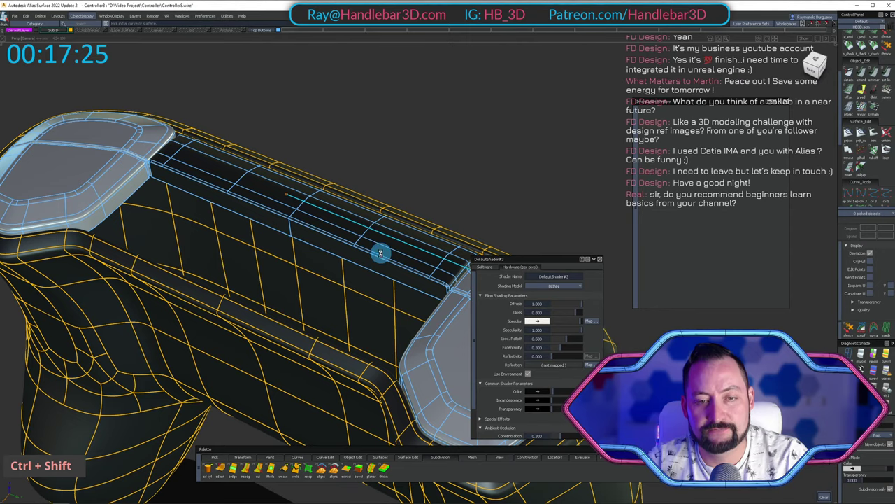
left_click(381, 254)
right_click_drag(378, 261, 394, 254, "alt+shift")
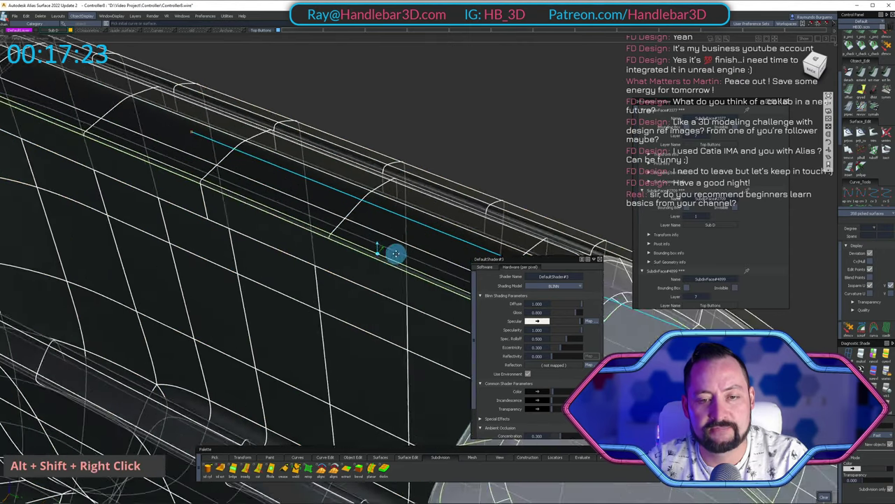
middle_click_drag(394, 254, 331, 237, "alt+shift")
left_click_drag(330, 207, 339, 233, "ctrl+shift")
double_click(315, 168, "ctrl+shift")
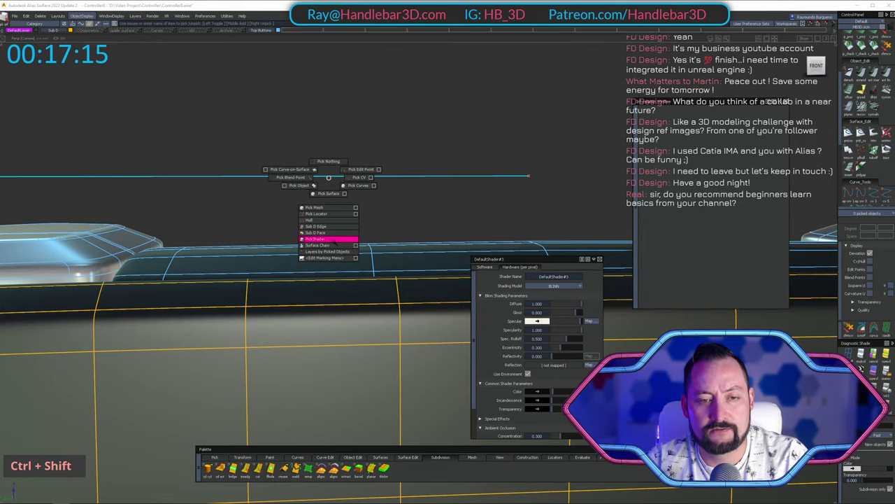
Select the surfaces of the narrower central panel part along with its gap fillet and wall, and isolate them.
right_click_drag(342, 210, 320, 234, "alt+shift")
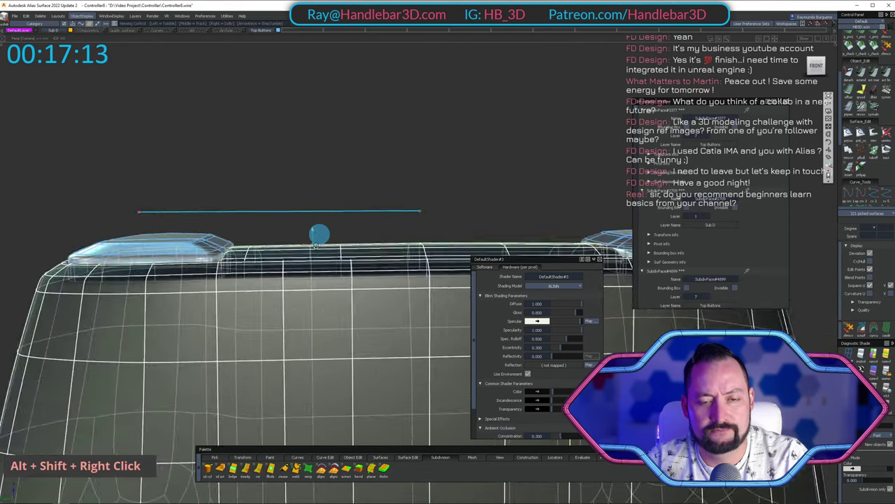
left_click_drag(320, 234, 249, 309, "alt+shift")
right_click_drag(250, 308, 266, 366, "alt+shift")
left_click_drag(266, 365, 348, 201, "alt+shift")
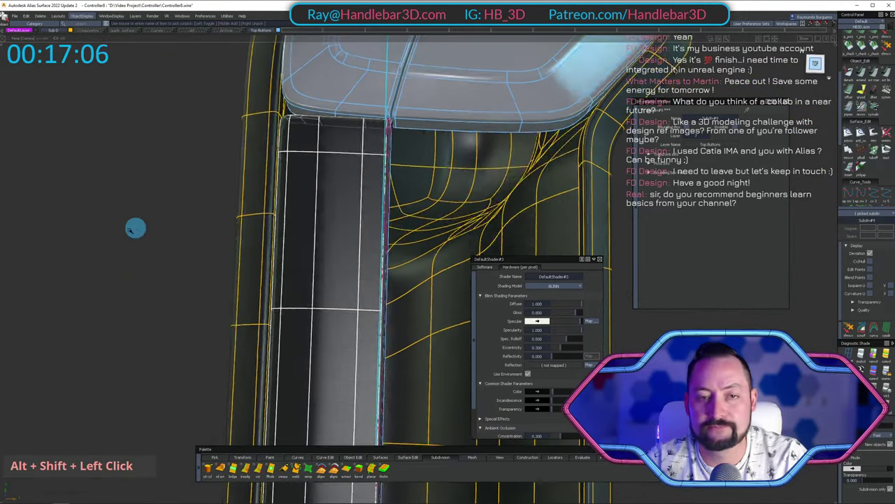
left_click_drag(134, 226, 375, 205, "alt+shift")
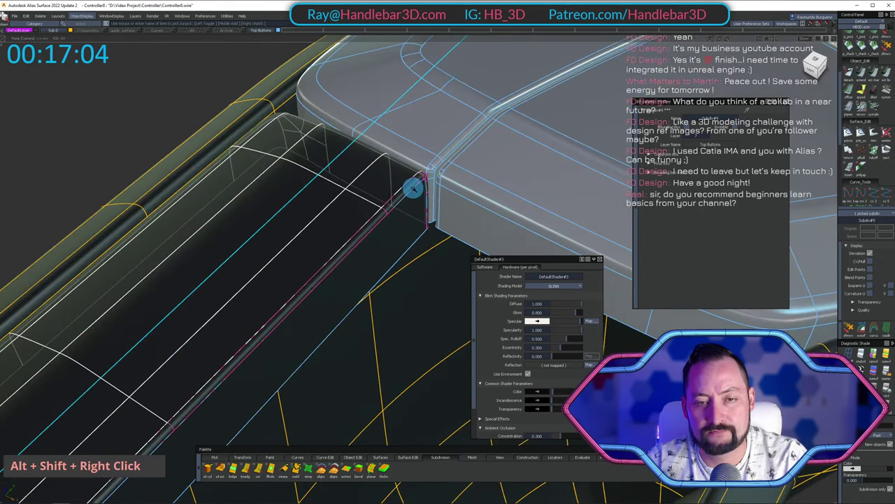
left_click(410, 184, "shift")
right_click_drag(404, 219, 300, 227, "alt+shift")
left_click_drag(301, 228, 345, 262, "alt+shift")
key("alt+h")
Group all surfaces of the isolated narrower panel part and show the rest of the model again.
right_click_drag(320, 231, 224, 210, "alt+shift")
left_click_drag(224, 210, 318, 192, "alt+shift")
left_click(342, 184, "ctrl+shift")
middle_click_drag(360, 178, 326, 156, "alt+shift")
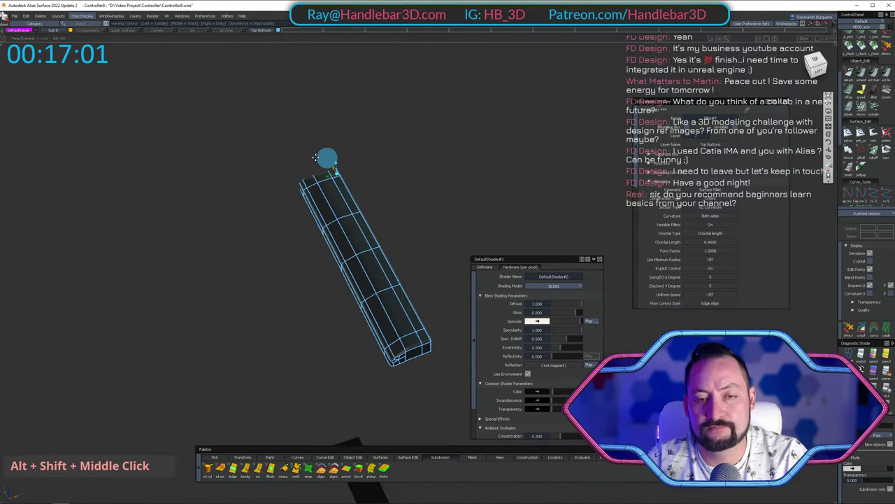
left_click_drag(326, 156, 355, 129, "alt+shift")
left_click(357, 128, "ctrl+shift")
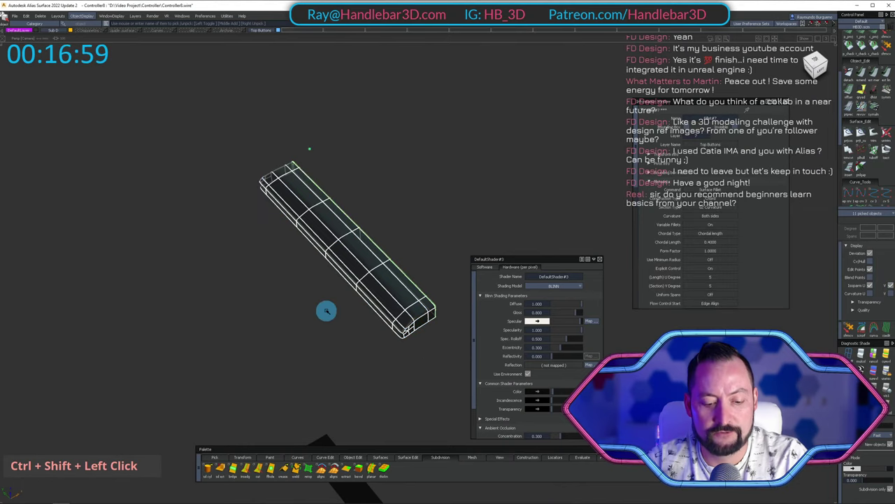
double_click(308, 225, "ctrl+shift")
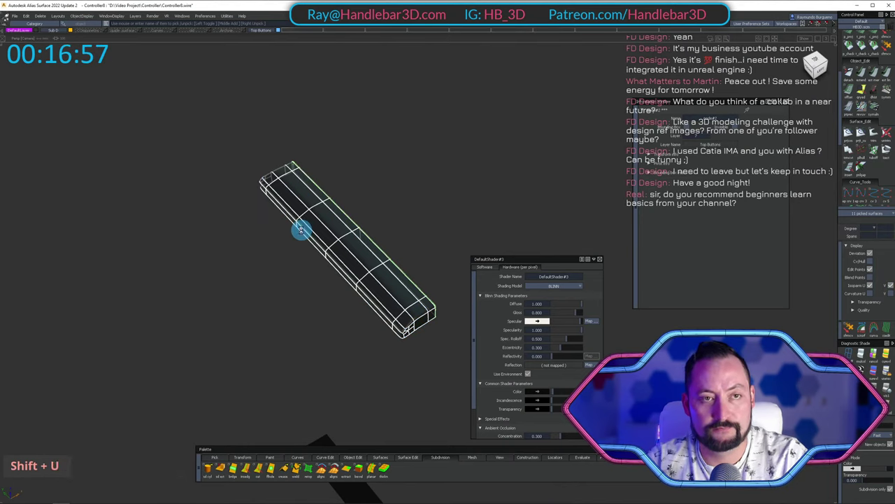
left_click(287, 183, "ctrl+shift")
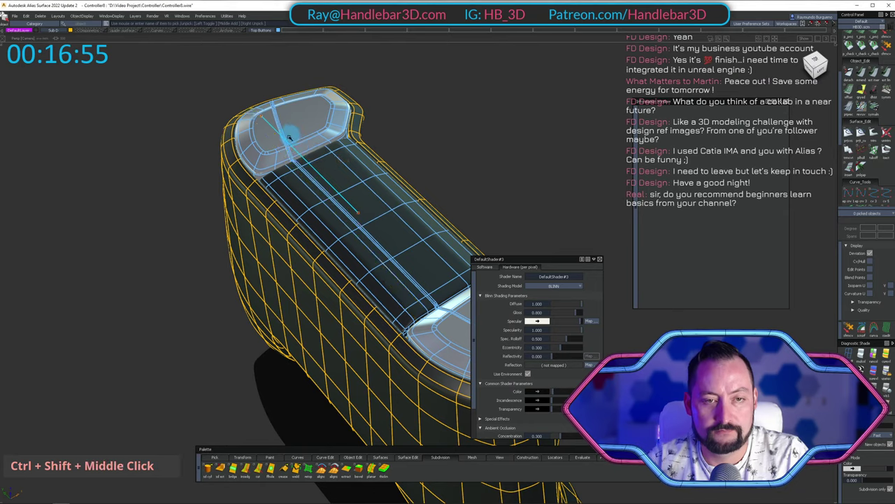
left_click_drag(289, 137, 412, 186, "alt+shift")
right_click_drag(378, 179, 364, 126, "ctrl+shift")
middle_click_drag(363, 126, 432, 181, "alt+shift")
left_click_drag(315, 127, 315, 137, "ctrl+shift")
left_click_drag(315, 189, 315, 196, "ctrl+shift")
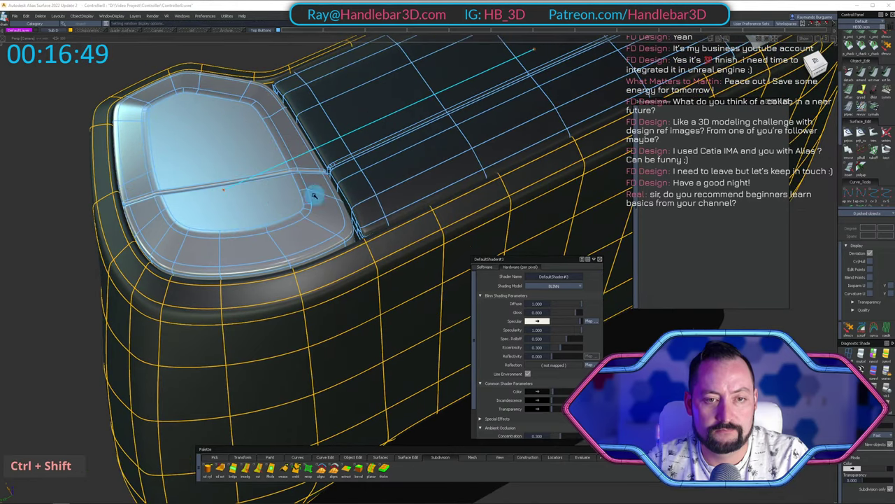
left_click(267, 217)
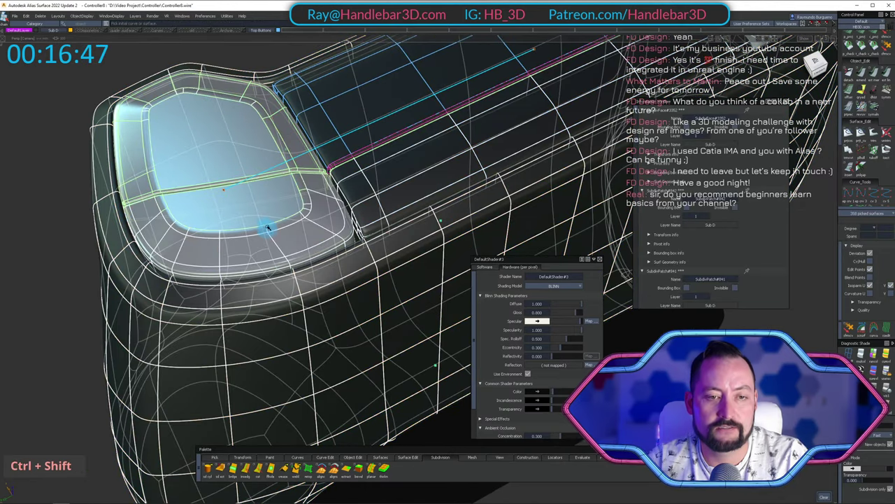
right_click_drag(313, 192, 288, 215, "alt+shift")
left_click_drag(288, 215, 294, 190, "ctrl+shift")
Select the side pad's surfaces, including its skin and fillets, and isolate the pad.
right_click_drag(294, 190, 280, 150, "alt+shift")
left_click_drag(280, 150, 284, 126, "alt+shift")
left_click_drag(283, 126, 284, 189, "ctrl+shift")
left_click(288, 212)
key("shift+h")
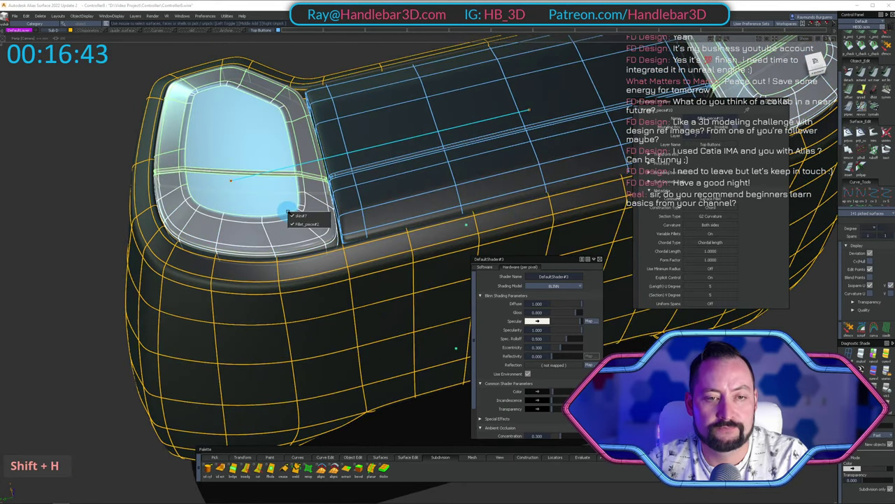
mouse_move(324, 150)
left_mouse_down("alt+shift")
mouse_move(319, 188)
mouse_move(323, 165)
left_mouse_up("alt+shift")
right_click_drag(391, 158, 277, 223, "alt+shift")
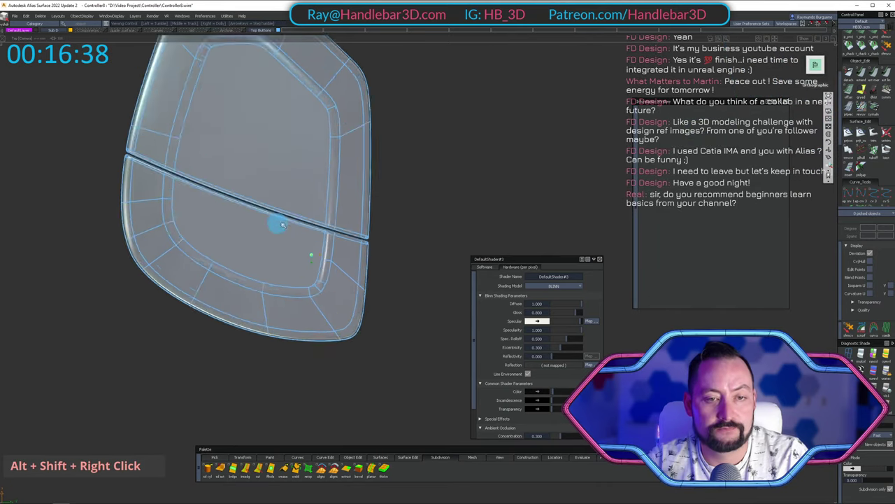
Select the gap fillet surface along the upper edge of the side pad's narrower part.
middle_click_drag(278, 224, 310, 208, "alt+shift")
right_click_drag(310, 207, 162, 156, "alt+shift")
middle_click_drag(162, 156, 177, 200, "alt+shift")
right_click_drag(178, 200, 214, 208, "alt+shift")
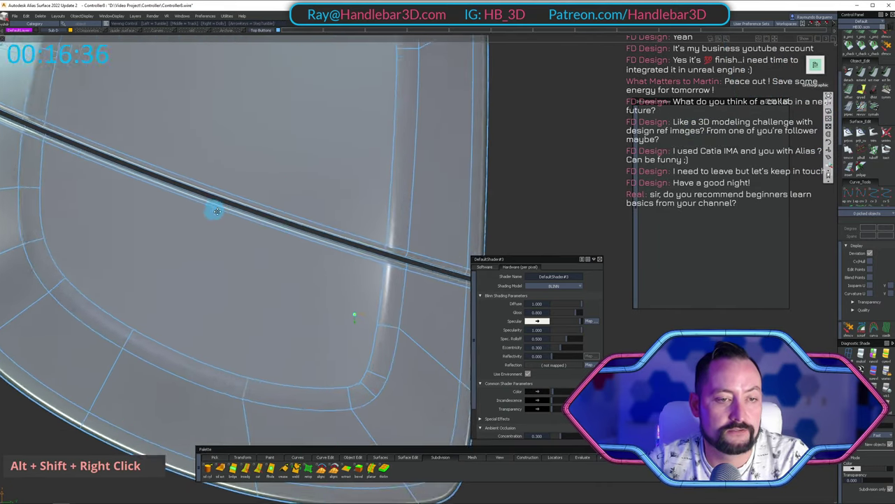
middle_click_drag(214, 207, 173, 183, "alt+shift")
left_click(173, 184, "ctrl+shift")
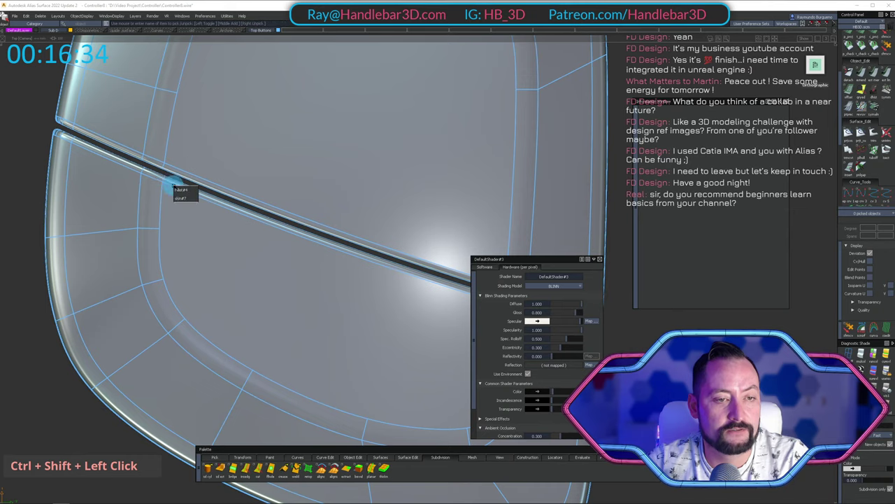
left_click(175, 183)
right_click_drag(210, 179, 173, 210, "alt+shift")
middle_click_drag(174, 210, 143, 207, "alt+shift")
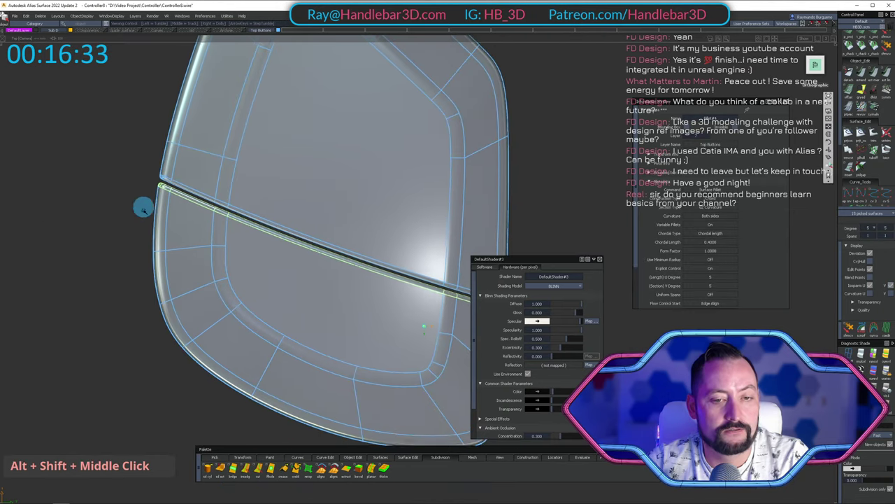
Add the top face, inner border and rim surfaces of the narrower pad part to the selection.
middle_click_drag(183, 242, 149, 197, "alt+shift")
middle_click_drag(225, 244, 215, 220, "alt+shift")
left_click_drag(295, 247, 298, 256, "ctrl+shift")
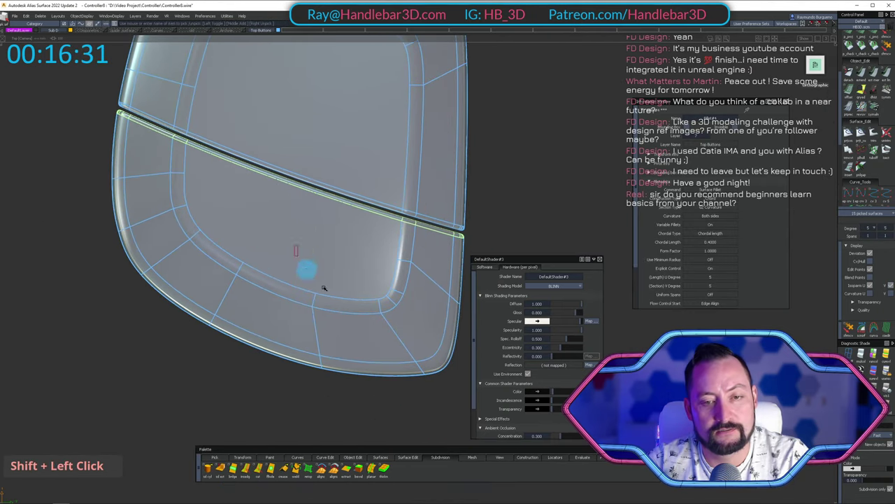
left_click_drag(482, 426, 482, 425, "shift")
left_click(256, 253, "shift")
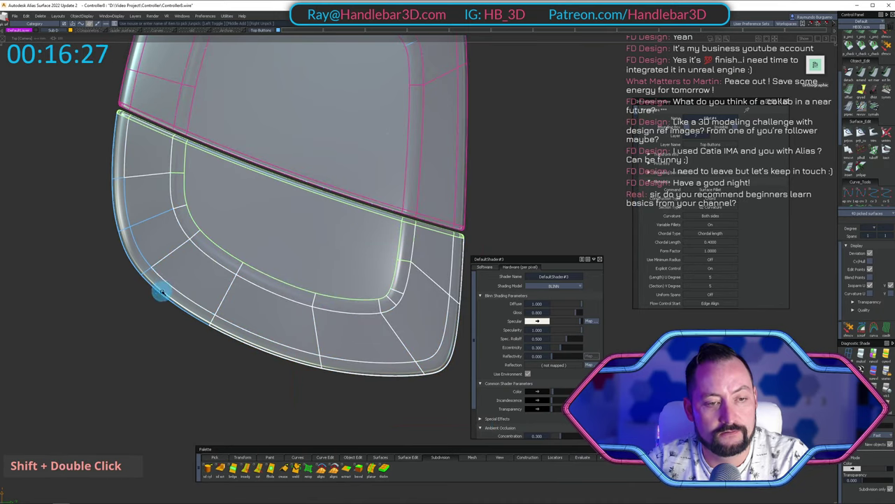
middle_click_drag(155, 276, 218, 299, "alt+shift")
right_click_drag(182, 149, 316, 172, "alt+shift")
key("F8")
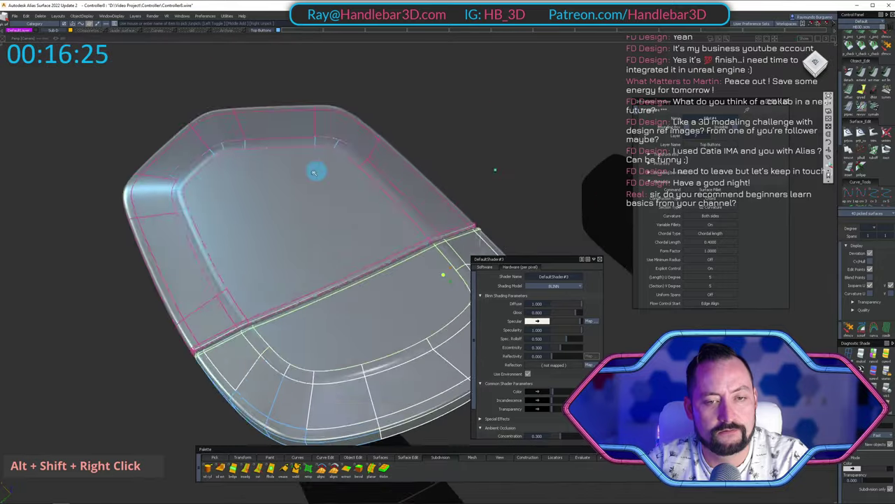
Add the rounded corner and outer side wall surfaces of the narrower pad part to the selection.
left_click_drag(316, 172, 310, 123, "alt+shift")
mouse_move(318, 245)
left_mouse_down("alt+shift")
mouse_move(370, 196)
mouse_move(278, 208)
mouse_move(315, 239)
left_mouse_up("alt+shift")
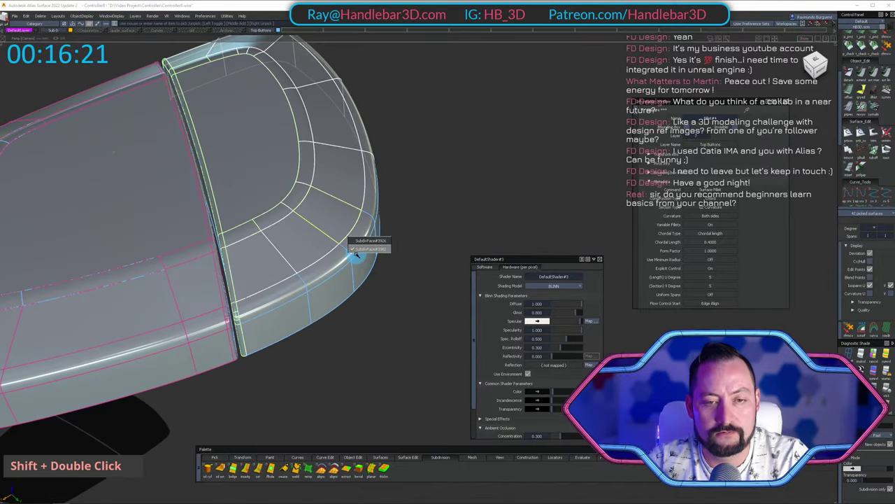
left_click(372, 273, "shift")
right_click_drag(372, 272, 302, 260, "alt+shift")
left_click_drag(302, 260, 265, 256, "alt+shift")
right_click_drag(266, 256, 292, 258, "alt+shift")
left_click(282, 256, "shift")
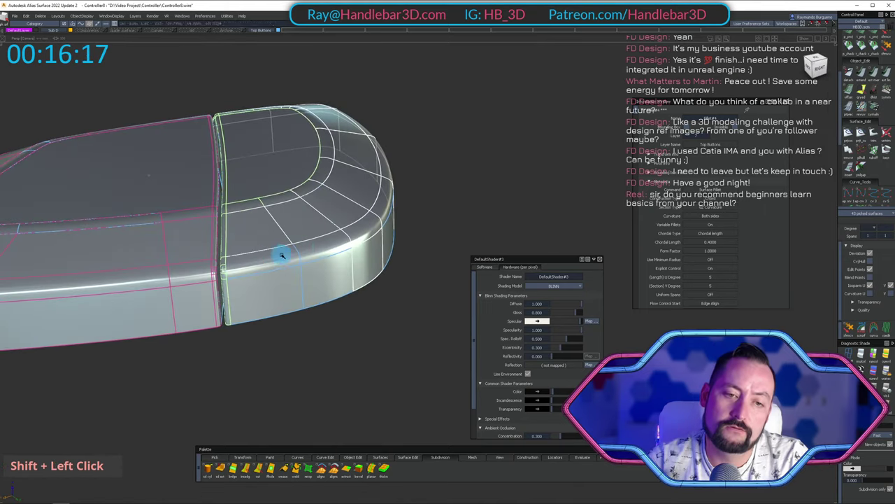
Complete the selection with the narrower pad part's remaining side and gap wall surfaces, and isolate that part.
left_click_drag(337, 302, 252, 238, "alt+shift")
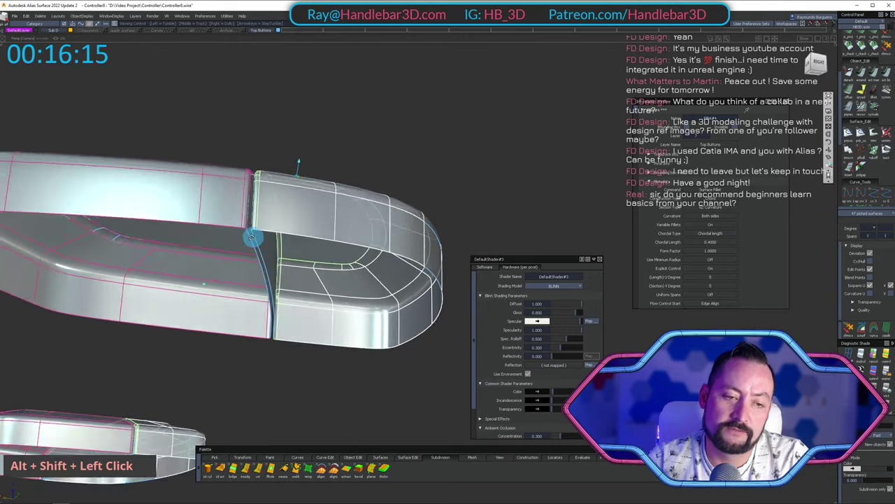
right_click_drag(251, 238, 286, 240, "alt+shift")
left_click_drag(286, 240, 264, 251, "alt+shift")
right_click_drag(265, 252, 304, 242, "alt+shift")
left_click_drag(303, 242, 266, 184, "alt+shift")
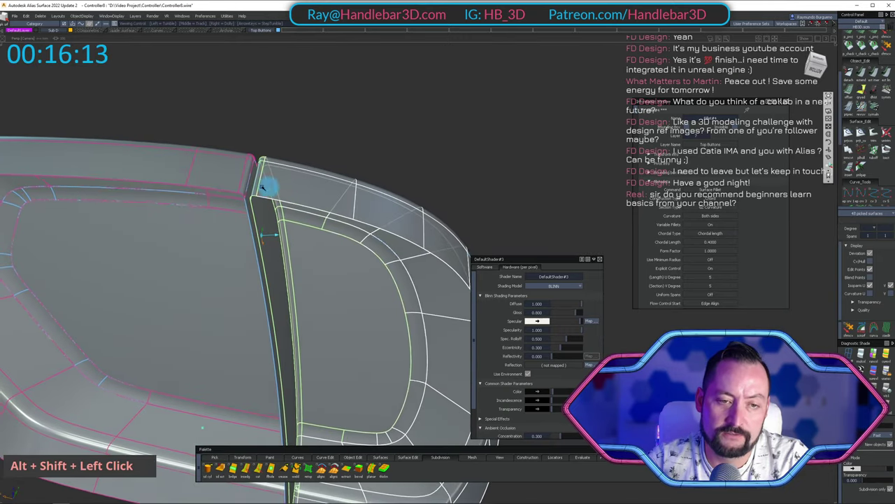
middle_click_drag(265, 184, 151, 189, "alt+shift")
left_click_drag(151, 189, 341, 266, "alt+shift")
right_click_drag(394, 270, 168, 273, "alt+shift")
left_click_drag(168, 273, 195, 253, "alt+shift")
middle_click_drag(196, 253, 206, 248, "alt+shift")
right_click_drag(205, 249, 267, 270, "alt+shift")
left_click_drag(268, 270, 428, 272, "alt+shift")
right_click_drag(428, 272, 336, 278, "alt+shift")
left_click_drag(335, 278, 330, 258, "alt+shift")
left_click_drag(329, 257, 82, 364, "alt+shift")
middle_click_drag(82, 363, 348, 204, "alt+shift")
left_click_drag(348, 203, 99, 279, "alt+shift")
key("shift+u")
key("shift+h")
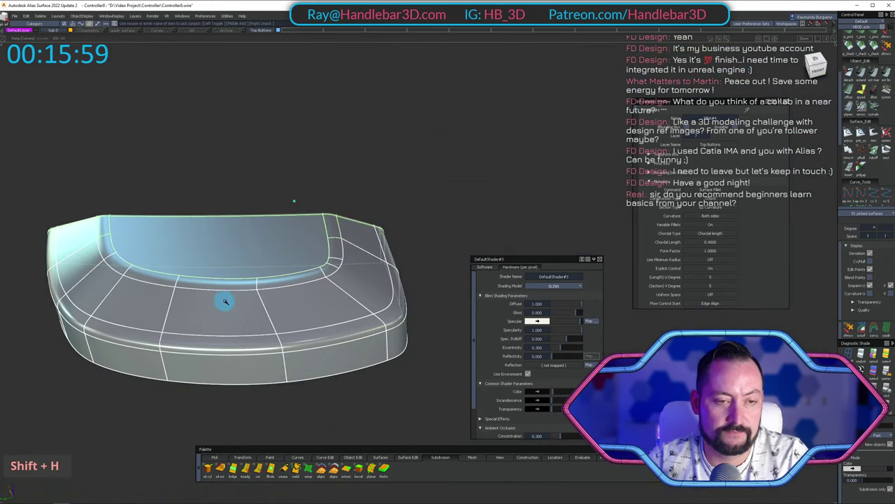
Group the surfaces of the isolated narrower pad part and show the rest of the model again.
left_click_drag(313, 229, 206, 175, "alt+shift")
middle_click_drag(280, 183, 312, 212, "alt+shift")
left_click_drag(351, 148, 352, 130, "ctrl+shift")
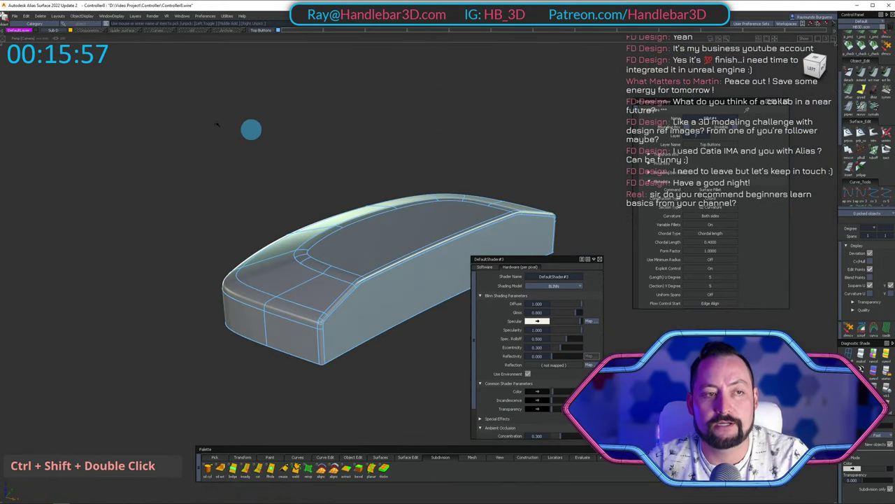
left_click(433, 237)
left_click(397, 157, "ctrl+shift")
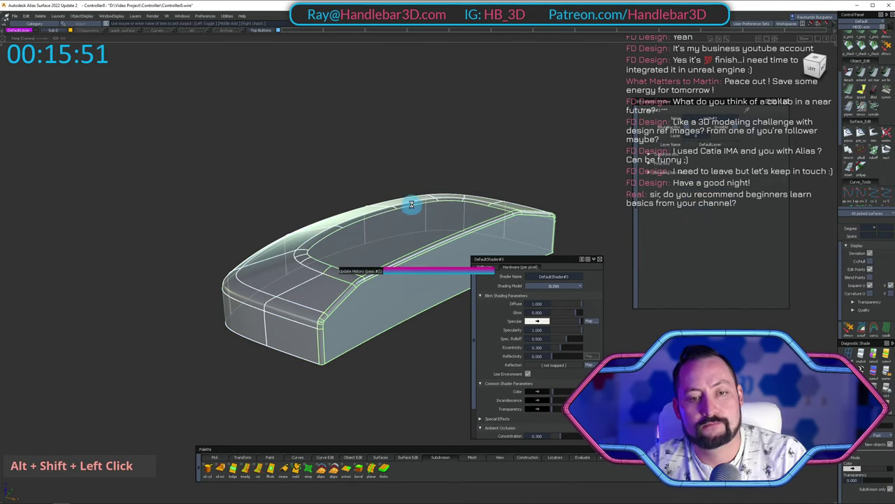
left_click_drag(411, 198, 388, 247, "alt+shift")
middle_click(356, 161, "ctrl+shift")
left_click_drag(356, 160, 386, 210, "alt+shift")
middle_click(354, 249, "ctrl+shift")
Clear the selection, select the surfaces of both side pad parts, and isolate the whole pad.
left_click(364, 263, "ctrl+shift")
left_click(364, 263, "shift")
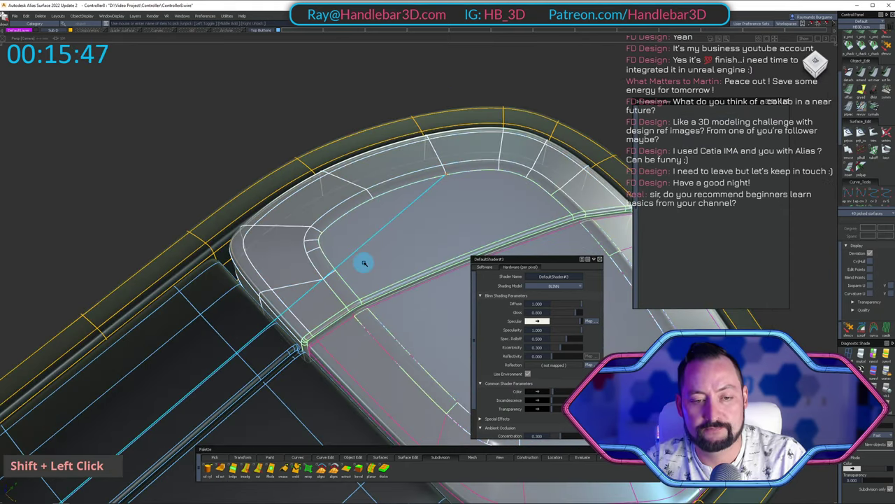
key("space")
left_click(451, 179, "ctrl+shift")
double_click(330, 335, "ctrl+shift")
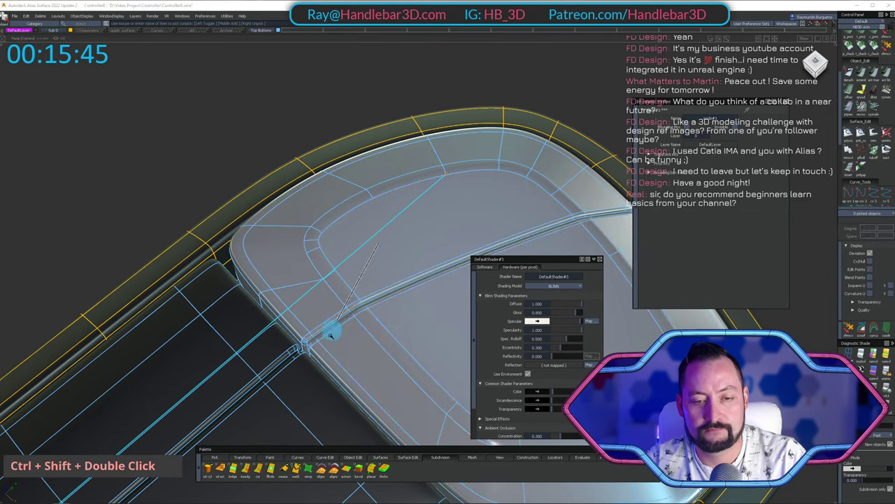
key("space")
right_click_drag(368, 382, 333, 248, "alt+shift")
left_click_drag(333, 247, 408, 189, "alt+shift")
left_click_drag(408, 190, 362, 214, "ctrl+shift")
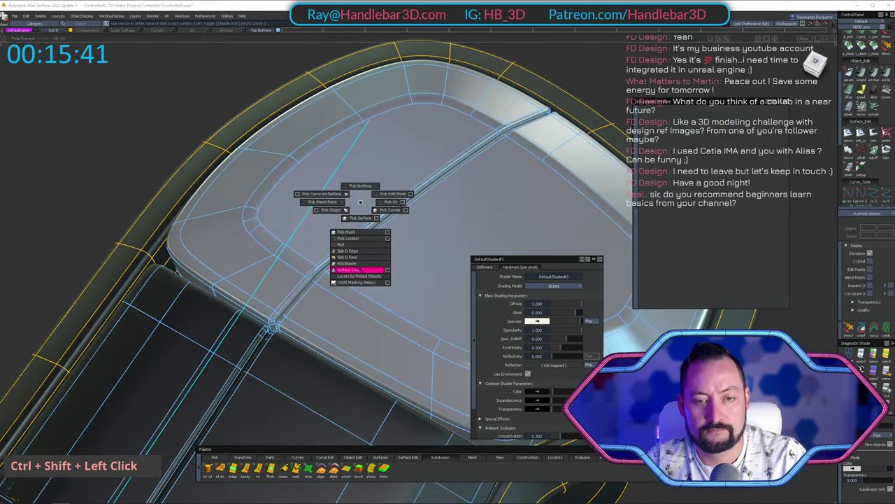
left_click_drag(360, 270, 354, 208, "ctrl+shift")
left_click(350, 240, "ctrl+shift")
key("shift+h")
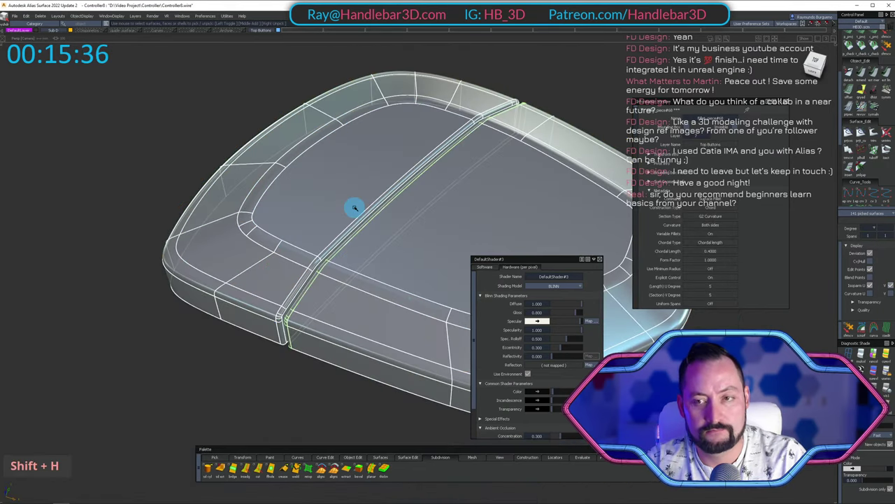
Close the information window and the shader editor to clear the view of the isolated pad.
left_click(781, 103)
left_click_drag(615, 126, 546, 146, "alt+shift")
left_click_drag(573, 169, 594, 264, "ctrl+shift")
left_click_drag(455, 217, 600, 200, "alt+shift")
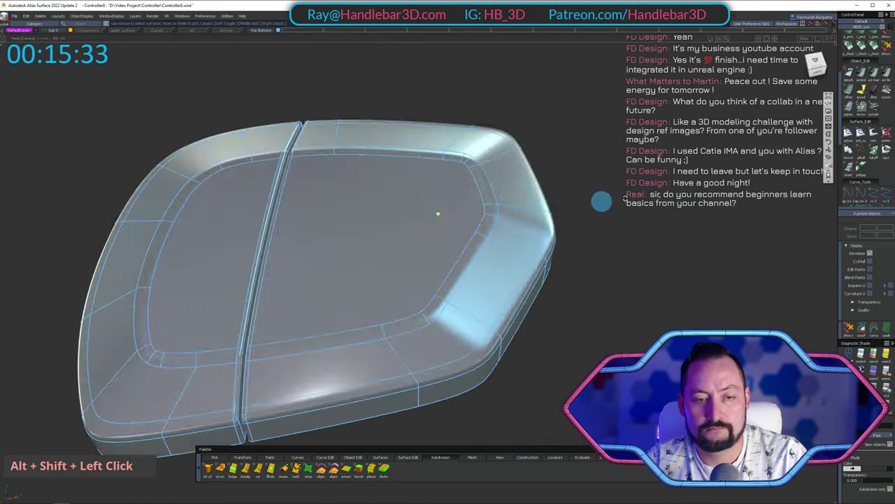
middle_click_drag(599, 200, 444, 156, "alt+shift")
left_click_drag(444, 156, 393, 157, "alt+shift")
left_click_drag(396, 209, 487, 165, "alt+shift")
Pick the narrower pad part as an object to check which surfaces belong to it, and clear the selection.
left_click_drag(487, 165, 434, 214, "ctrl+shift")
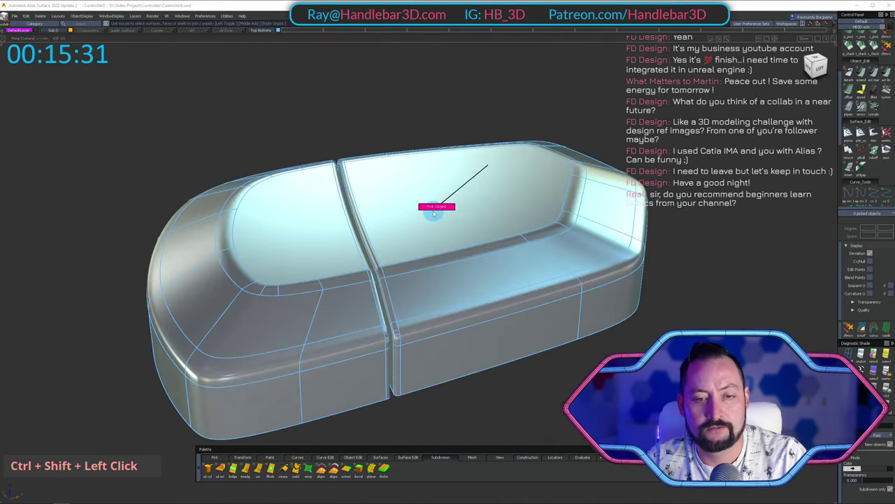
double_click(320, 184, "ctrl+shift")
left_click(268, 211, "ctrl+shift")
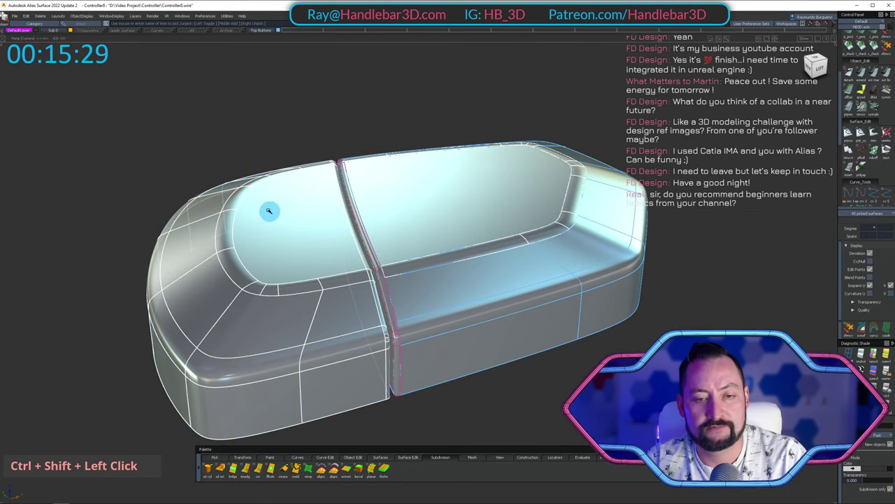
left_click_drag(426, 188, 478, 268, "alt+shift")
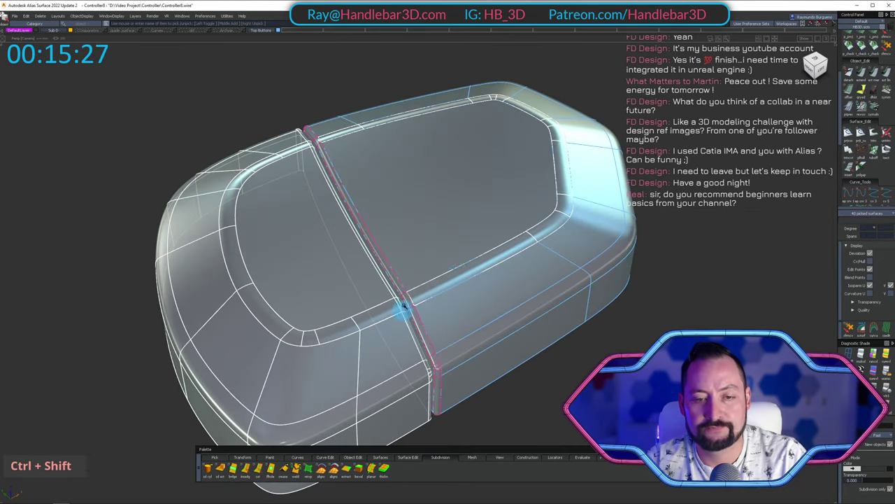
double_click(379, 304, "ctrl+shift")
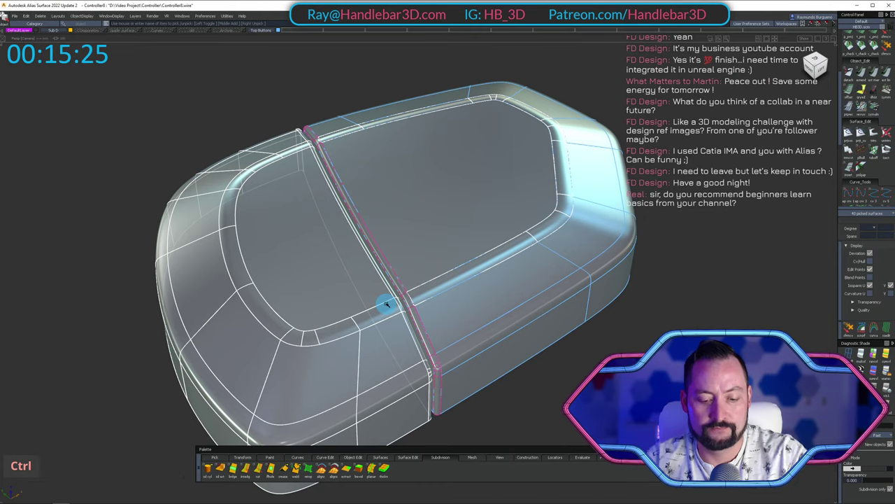
left_click_drag(531, 261, 483, 202, "alt+shift")
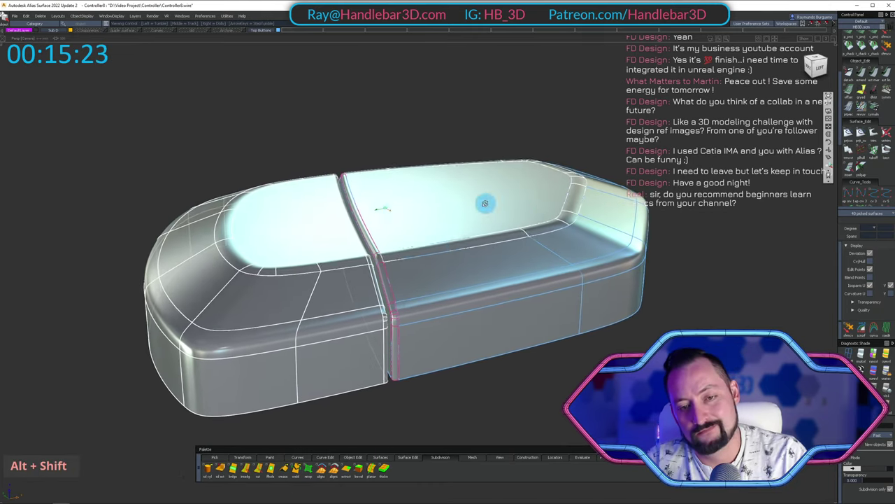
left_click(473, 158, "ctrl+shift")
left_click_drag(474, 158, 399, 122, "alt+shift")
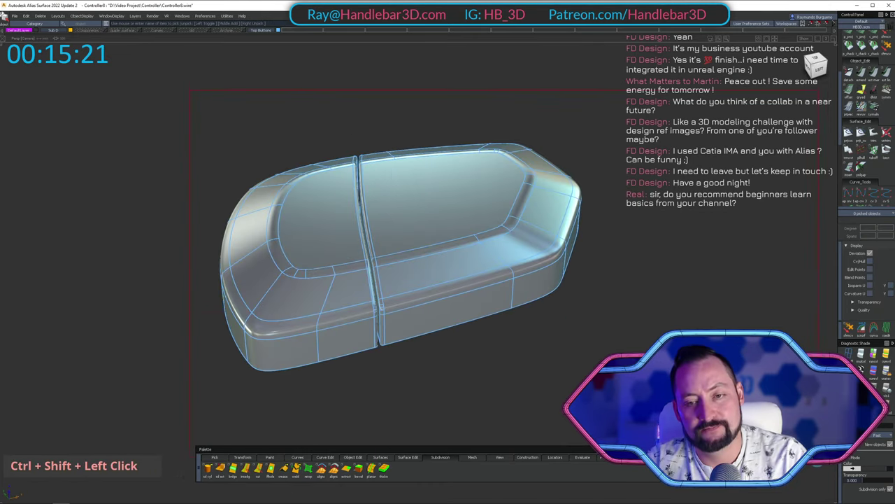
Select all surfaces of the isolated side pad and bring the rest of the model back into view.
left_click_drag(819, 447, 818, 448)
double_click(440, 202, "ctrl+shift")
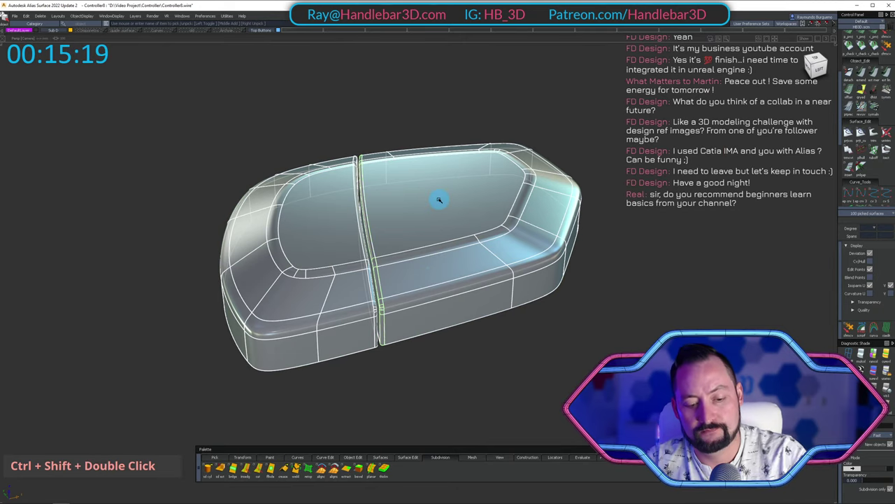
key("w")
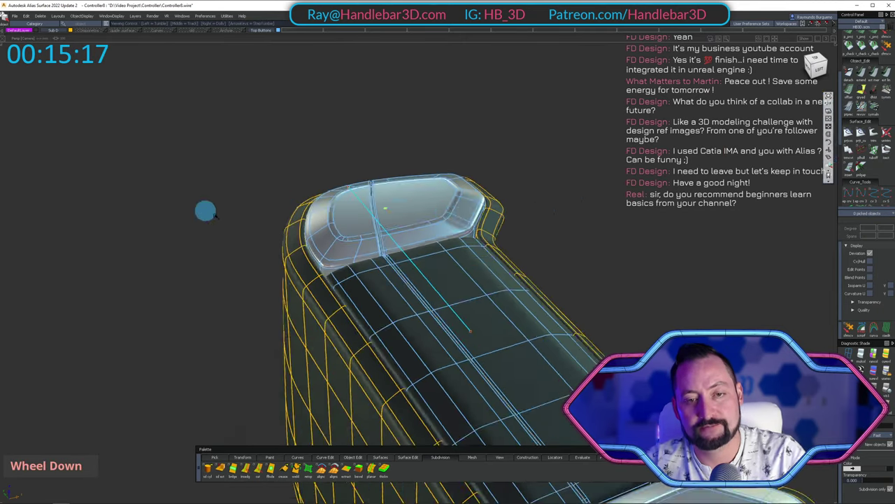
Delete the leftover straight curve running above the top buttons.
double_click(396, 134, "alt+shift")
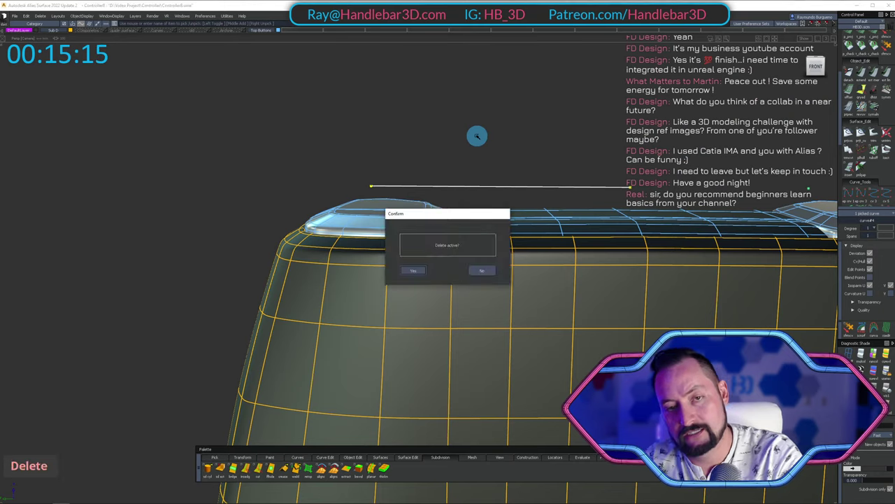
key("Return")
scroll(476, 136, "down", 5)
Examine the controller body and its top buttons from several angles, both with and without the wireframe.
left_click_drag(476, 135, 413, 234, "alt+shift")
right_click_drag(414, 234, 430, 223, "alt+shift")
left_click_drag(430, 223, 431, 183, "alt+shift")
middle_click_drag(430, 183, 426, 145, "alt+shift")
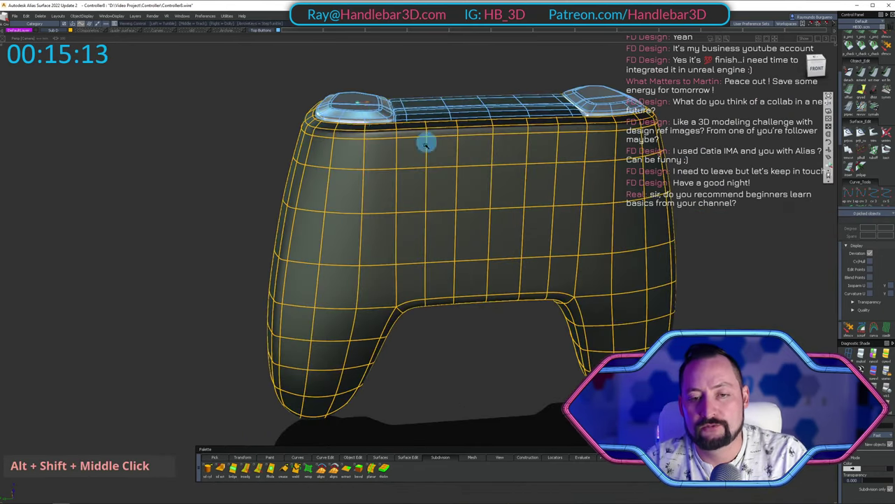
left_click_drag(426, 144, 473, 80, "alt+shift")
right_click_drag(474, 80, 415, 182, "alt+shift")
left_click_drag(416, 182, 270, 190, "alt+shift")
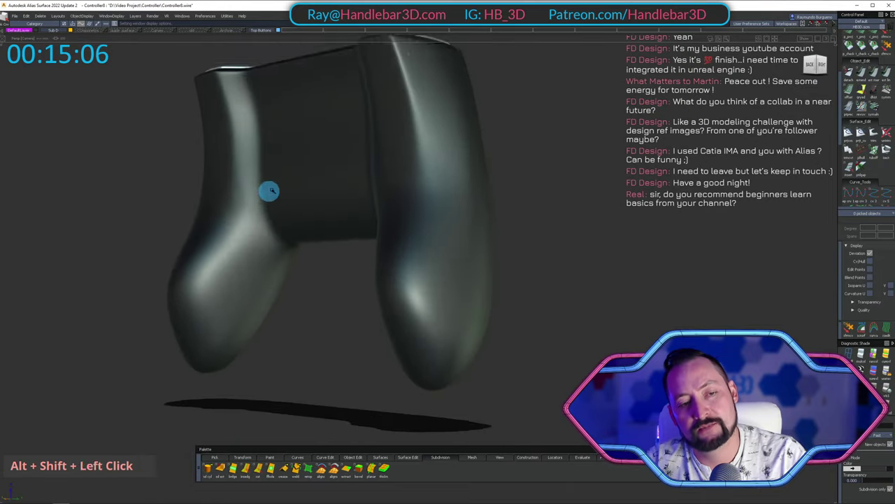
right_click_drag(270, 191, 228, 221, "alt+shift")
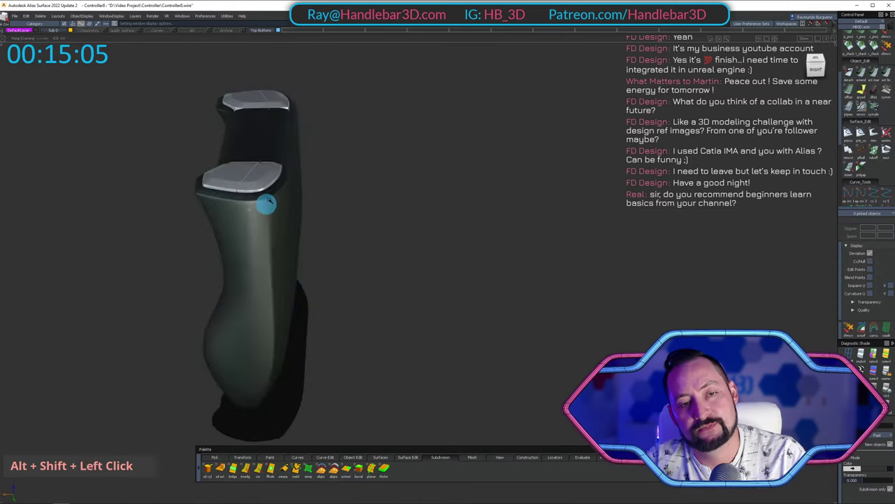
left_click_drag(266, 203, 236, 254, "alt+shift")
middle_click_drag(235, 254, 336, 211, "alt+shift")
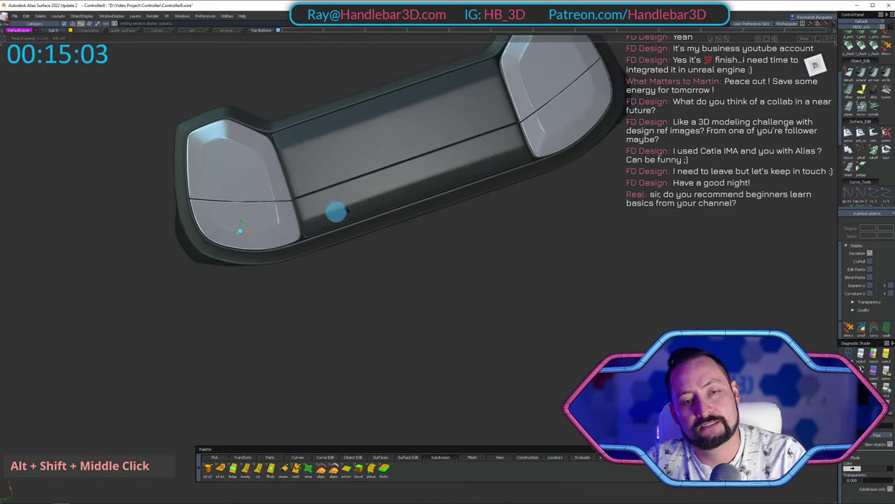
left_click_drag(346, 210, 354, 81, "alt+shift")
right_click_drag(402, 175, 322, 210, "ctrl+shift")
left_click_drag(322, 209, 299, 158, "alt+shift")
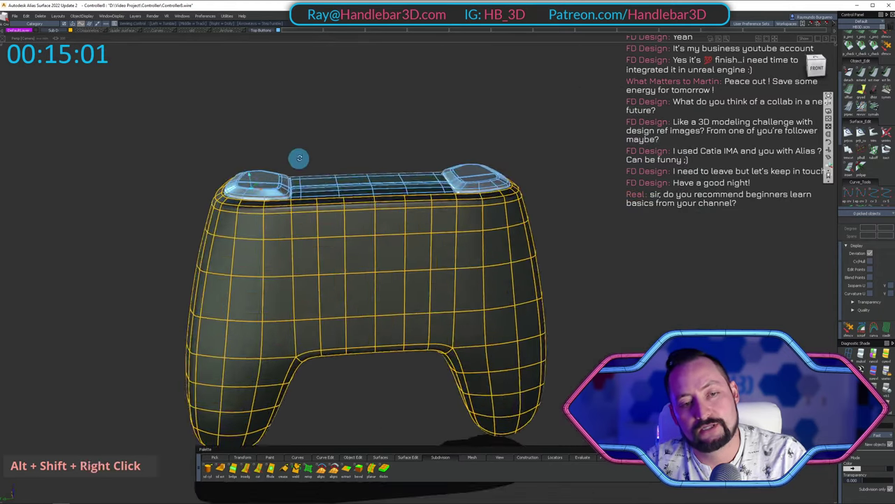
Make the Components layer visible to show the thumbstick and button placement geometry on the controller's front.
mouse_move(257, 190)
left_mouse_down("alt+shift")
mouse_move(232, 245)
mouse_move(380, 222)
left_mouse_up("alt+shift")
right_click_drag(380, 222, 339, 253, "alt+shift")
left_click_drag(339, 253, 304, 105, "ctrl+shift")
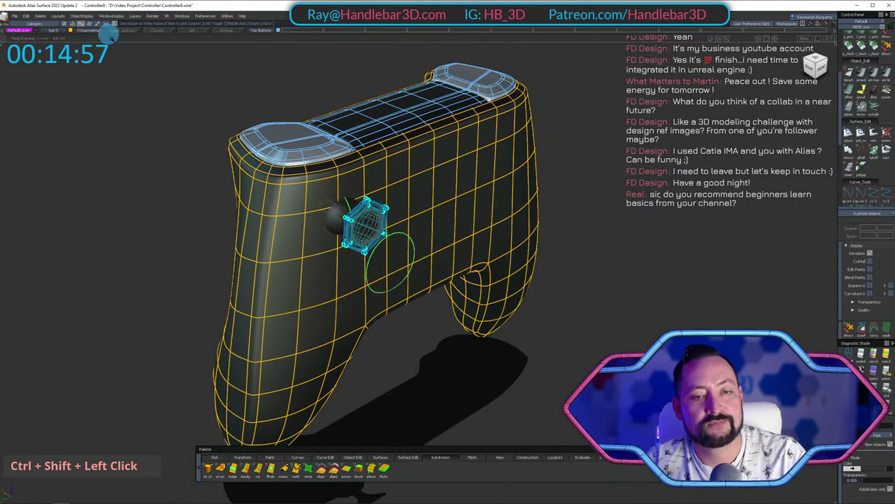
Examine the placement of the thumbstick, hexagonal component and circle curve on the controller's front.
left_click_drag(273, 203, 305, 210, "alt+shift")
left_click_drag(364, 217, 272, 217, "alt+shift")
right_click_drag(273, 216, 344, 234, "alt+shift")
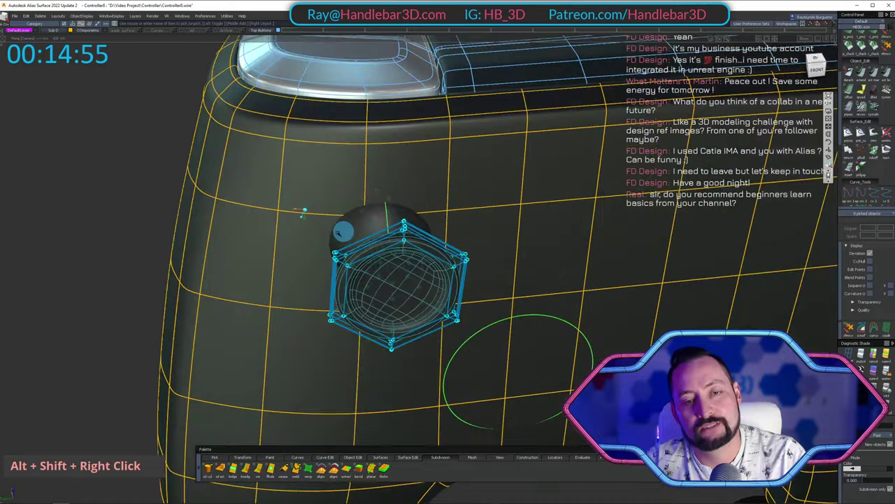
left_click_drag(344, 234, 384, 175, "alt+shift")
right_click_drag(384, 176, 301, 201, "alt+shift")
left_click_drag(301, 201, 291, 264, "alt+shift")
middle_click_drag(290, 264, 285, 247, "alt+shift")
left_click_drag(285, 246, 327, 200, "alt+shift")
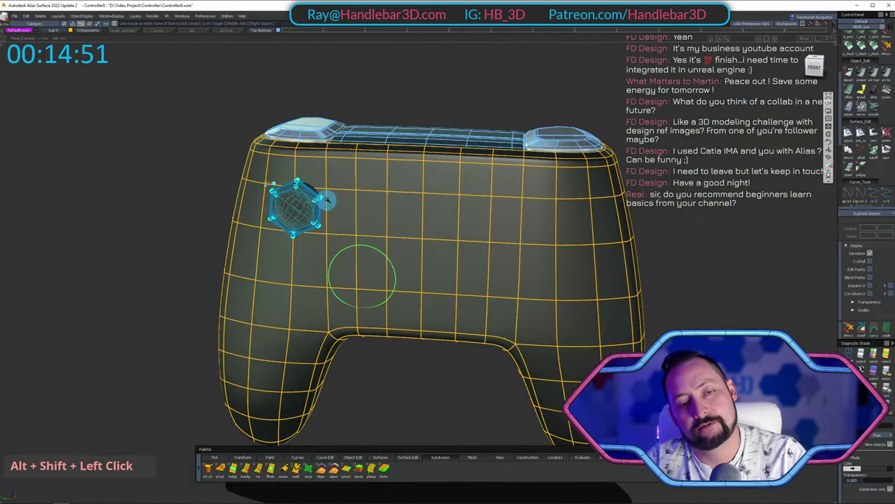
Examine how the thumbstick and its hexagonal component sit on the controller's front, with and without the wireframe.
left_click_drag(385, 242, 551, 230, "alt+shift")
middle_click_drag(552, 231, 399, 194, "alt+shift")
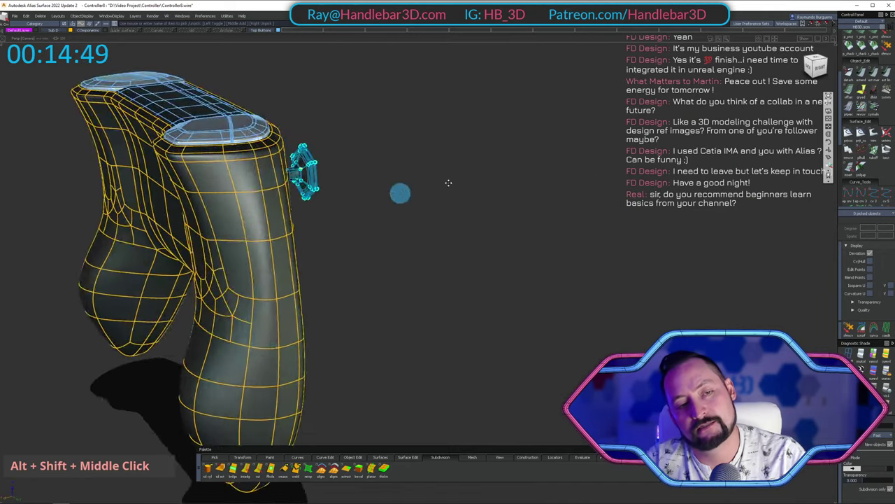
mouse_move(399, 194)
left_mouse_down("alt+shift")
mouse_move(589, 144)
mouse_move(557, 200)
mouse_move(607, 184)
left_mouse_up("alt+shift")
middle_click_drag(608, 184, 430, 223, "alt+shift")
right_click_drag(430, 158, 391, 120, "ctrl+shift")
middle_click_drag(284, 134, 331, 147, "alt+shift")
left_click_drag(331, 147, 359, 179, "alt+shift")
middle_click_drag(360, 180, 298, 182, "alt+shift")
left_click_drag(298, 182, 386, 228, "alt+shift")
middle_click_drag(386, 228, 314, 230, "alt+shift")
right_click_drag(314, 230, 350, 224, "alt+shift")
left_click_drag(350, 224, 455, 254, "alt+shift")
right_click_drag(456, 254, 380, 203, "alt+shift")
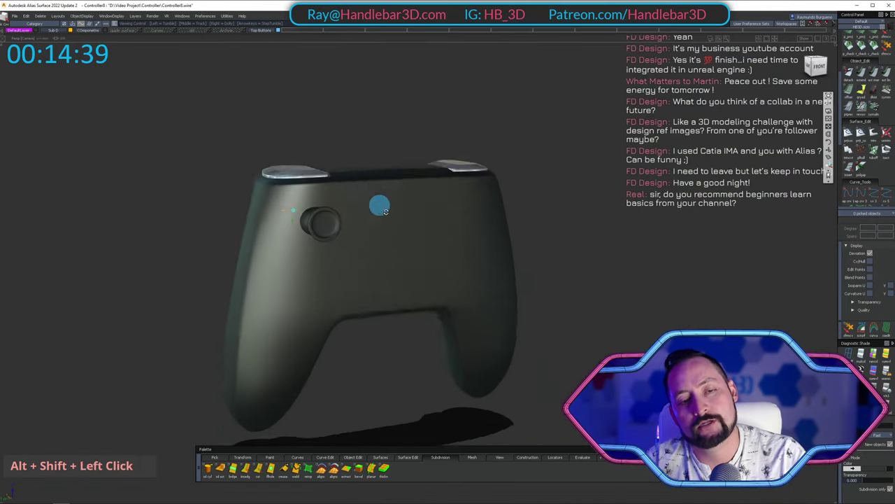
left_click_drag(380, 203, 356, 268, "alt+shift")
right_click_drag(356, 268, 393, 168, "ctrl+shift")
left_click_drag(394, 166, 363, 261, "alt+shift")
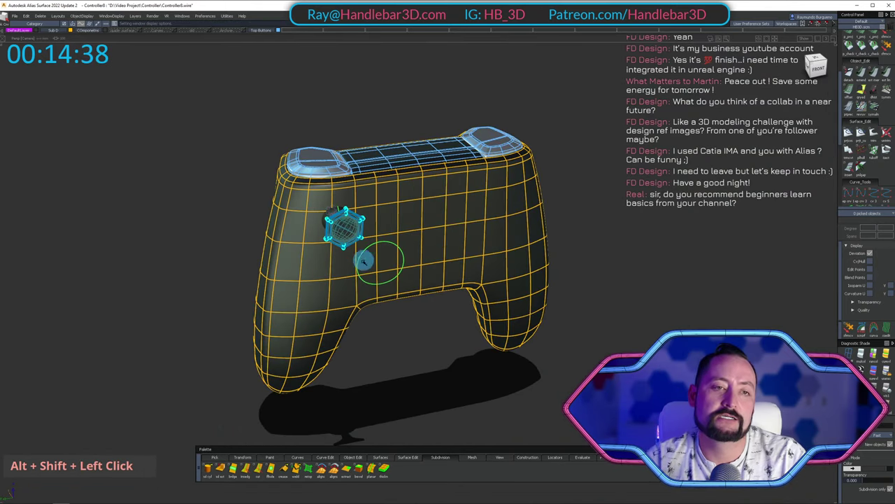
Hide the Components layer so only the controller body and its top buttons are displayed.
left_click(70, 31)
left_click(262, 31)
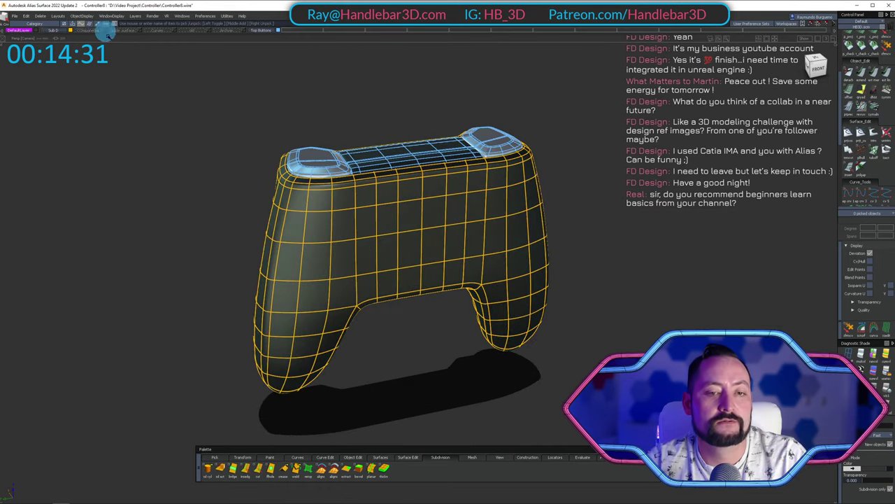
middle_click_drag(353, 180, 309, 227, "alt+shift")
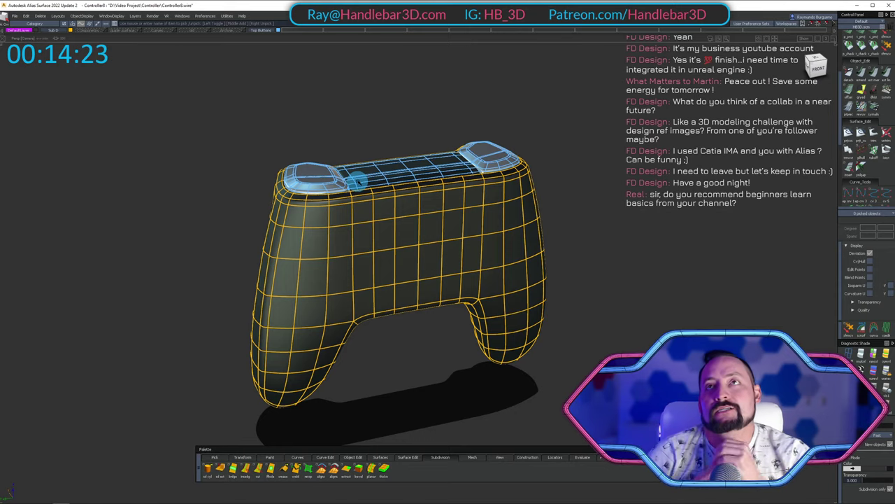
Examine the controller body's grips and back from the sides, rear and above.
left_click_drag(383, 180, 539, 180, "alt+shift")
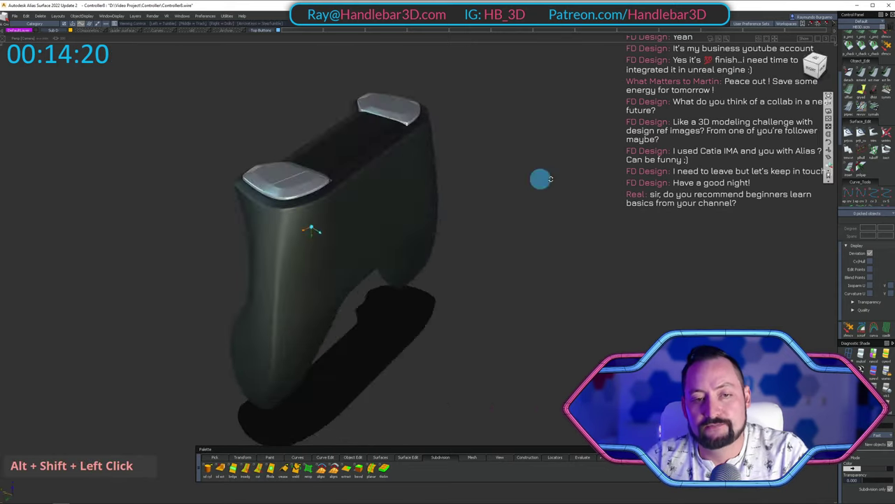
middle_click_drag(539, 180, 340, 224, "alt+shift")
left_click_drag(340, 224, 273, 268, "alt+shift")
right_click_drag(272, 268, 329, 265, "alt+shift")
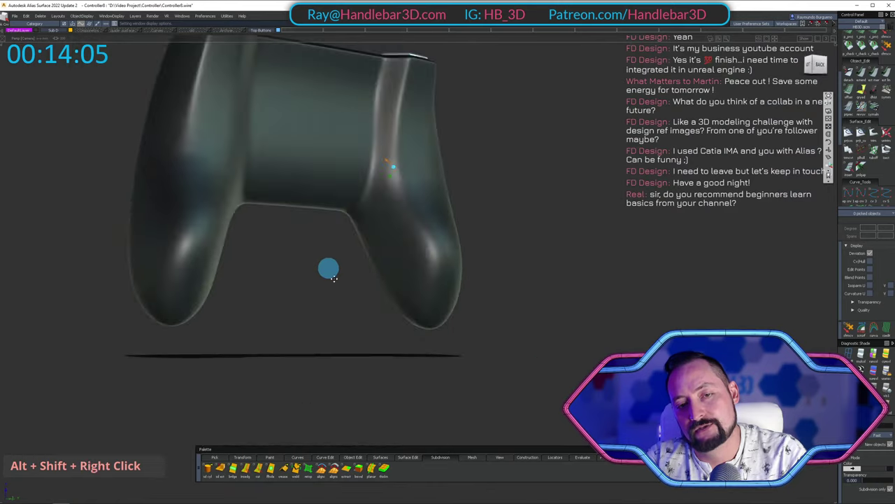
left_click_drag(329, 266, 560, 256, "alt+shift")
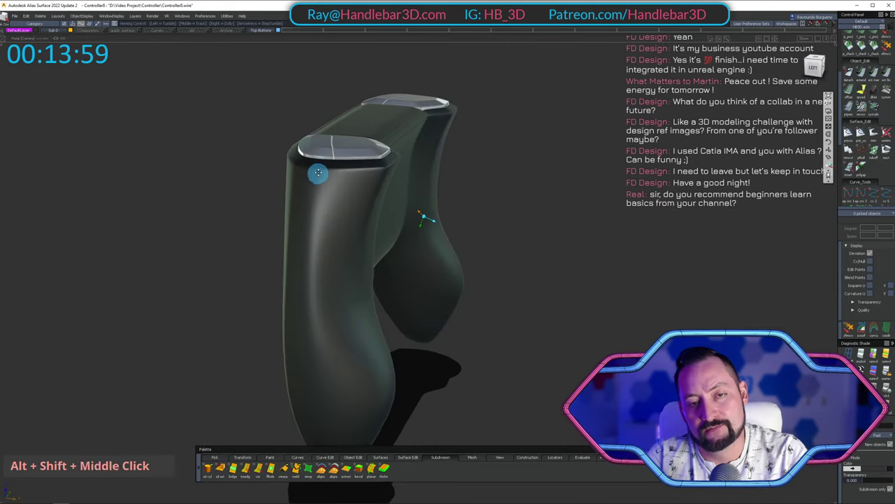
left_click_drag(318, 173, 455, 182, "alt+shift")
middle_click_drag(455, 181, 516, 174, "alt+shift")
right_click_drag(516, 174, 569, 186, "alt+shift")
left_click_drag(569, 186, 402, 281, "alt+shift")
right_click_drag(401, 282, 482, 314, "alt+shift")
middle_click_drag(482, 314, 428, 268, "alt+shift")
left_click_drag(428, 268, 542, 180, "alt+shift")
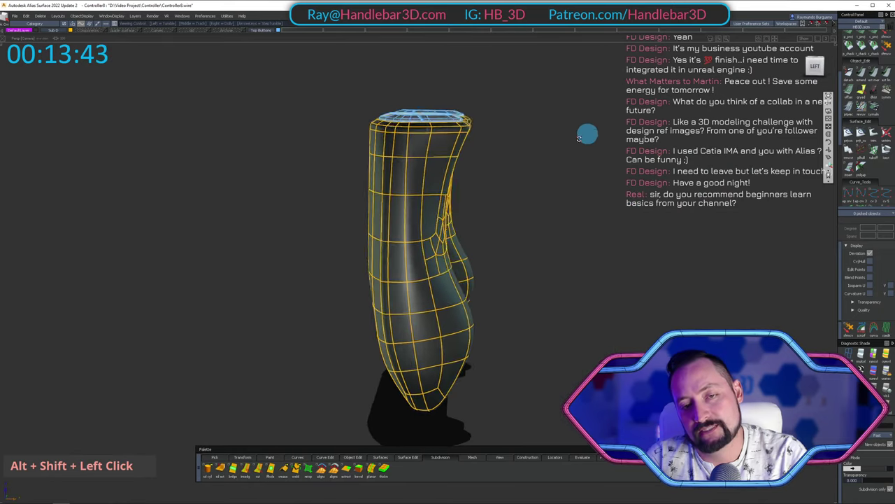
Try to adjust control vertices on the rear profile of the body's grip in the left orthographic view.
left_click_drag(579, 138, 393, 164, "alt+shift")
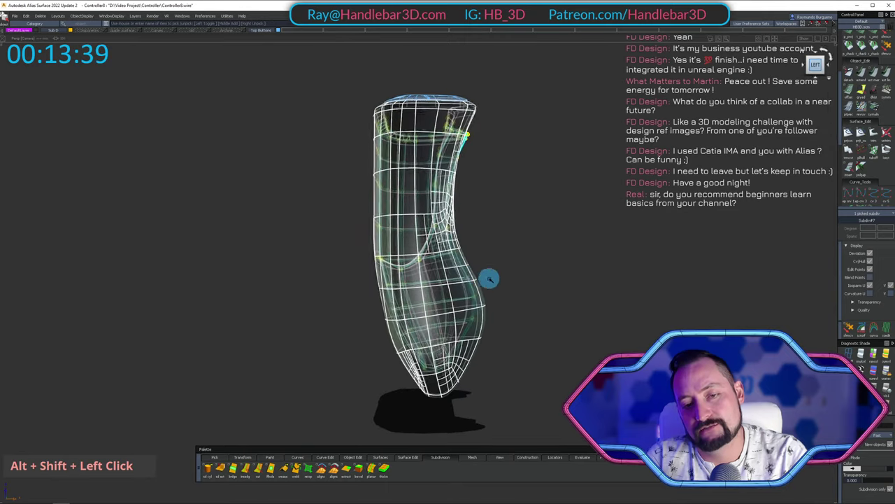
left_click_drag(489, 339, 467, 298, "ctrl+shift")
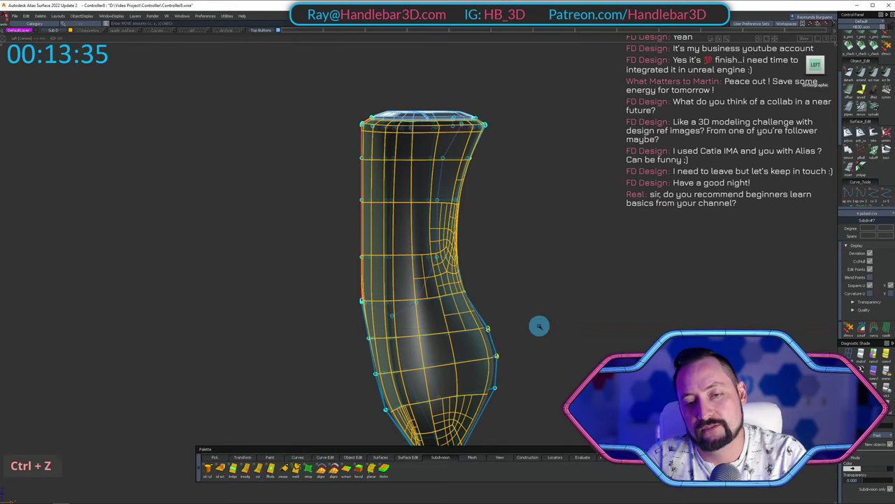
left_click_drag(619, 226, 699, 241, "alt+shift")
right_click_drag(594, 242, 486, 240, "alt+shift")
left_click_drag(486, 239, 614, 214, "alt+shift")
left_click_drag(614, 213, 553, 273, "ctrl+shift")
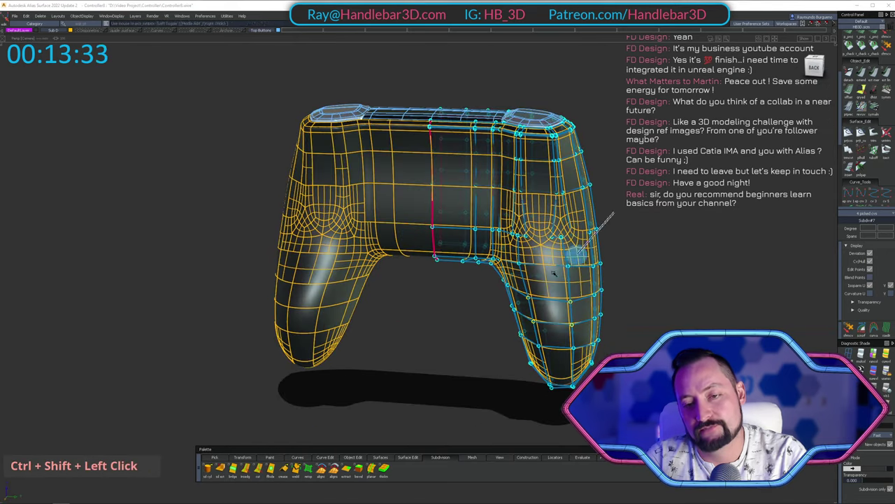
left_click_drag(554, 339, 532, 298, "ctrl+shift")
Examine the shaded controller without wireframe, checking the grip profile, top button area and front face.
left_click_drag(518, 279, 420, 181, "alt+shift")
right_click_drag(420, 181, 471, 166, "ctrl+shift")
left_click_drag(471, 166, 799, 138, "alt+shift")
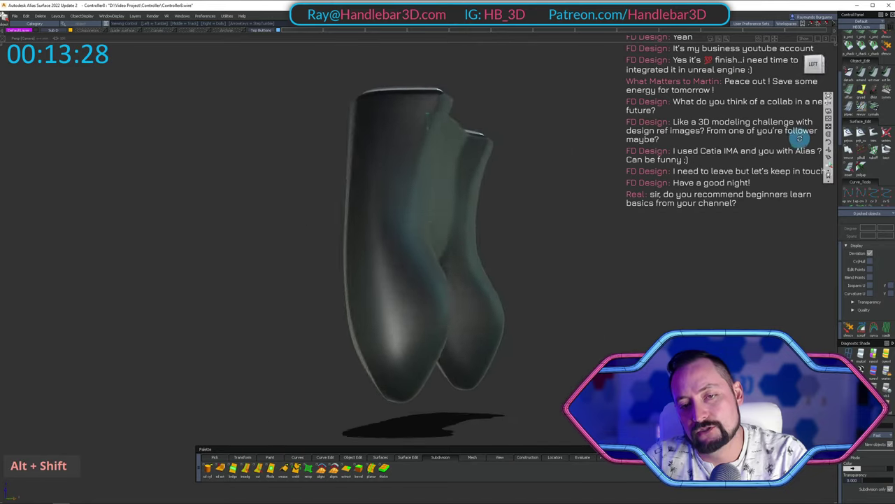
left_click_drag(648, 172, 419, 187, "alt+shift")
left_click_drag(614, 185, 470, 196, "alt+shift")
right_click_drag(470, 196, 500, 203, "alt+shift")
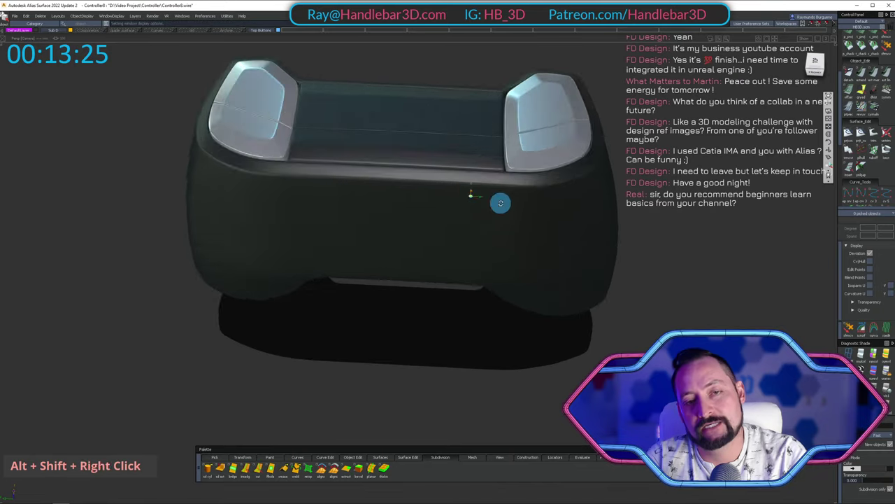
left_click_drag(499, 202, 438, 210, "alt+shift")
middle_click_drag(438, 210, 468, 208, "alt+shift")
right_click_drag(468, 208, 435, 217, "alt+shift")
left_click_drag(435, 217, 428, 272, "alt+shift")
right_click_drag(428, 272, 482, 287, "alt+shift")
left_click_drag(483, 287, 516, 200, "alt+shift")
middle_click_drag(517, 200, 398, 176, "alt+shift")
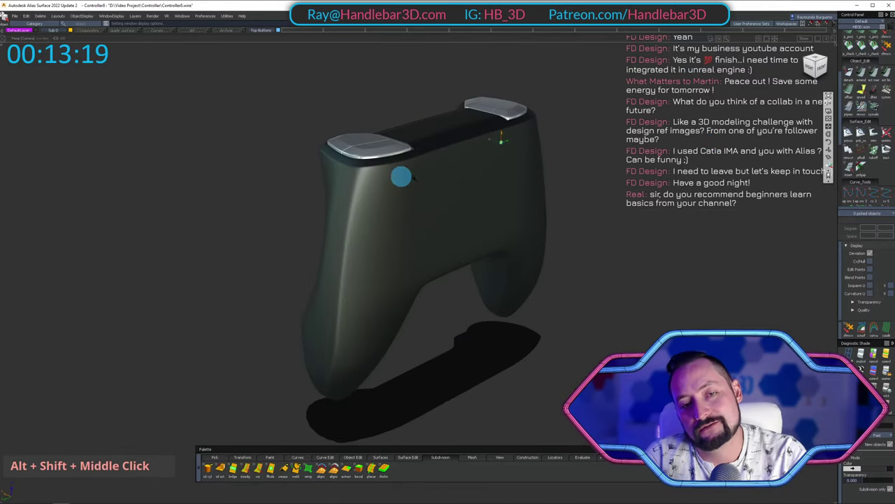
left_click_drag(398, 176, 467, 223, "alt+shift")
middle_click_drag(467, 222, 372, 221, "alt+shift")
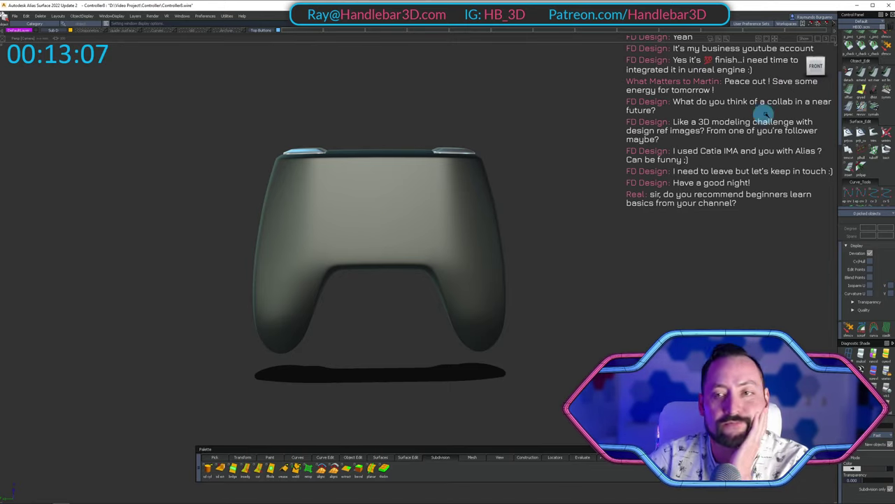
Examine the controller's back, top and front by rotating through the standard view orientations.
left_click_drag(813, 65, 564, 51)
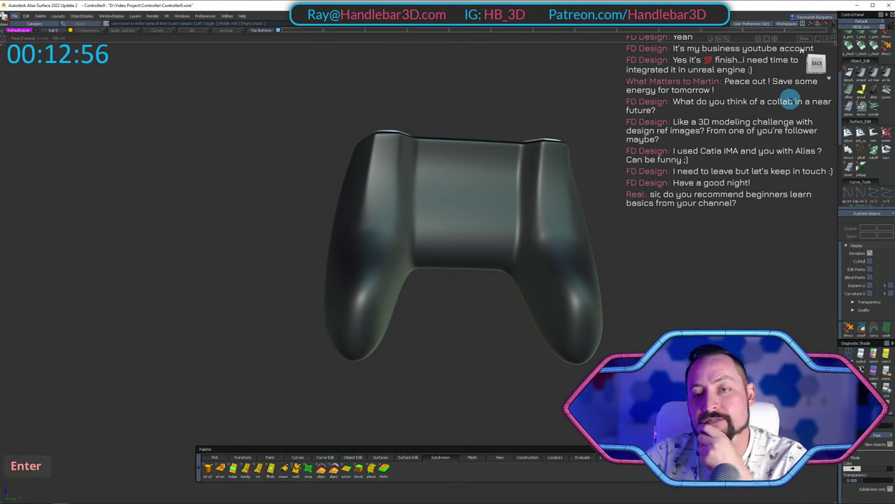
left_click_drag(801, 49, 235, 70, "alt+shift")
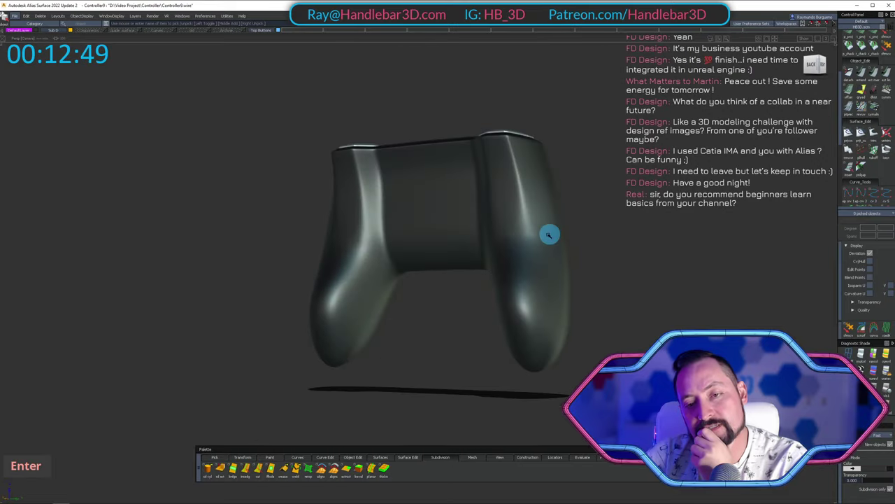
left_click_drag(802, 50, 613, 63, "alt+shift")
left_click_drag(638, 53, 319, 131, "alt+shift")
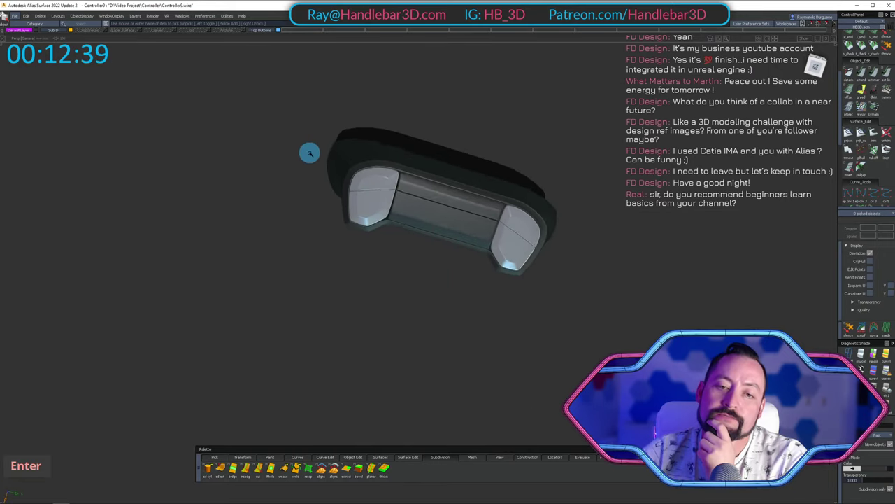
scroll(460, 164, "up", 3)
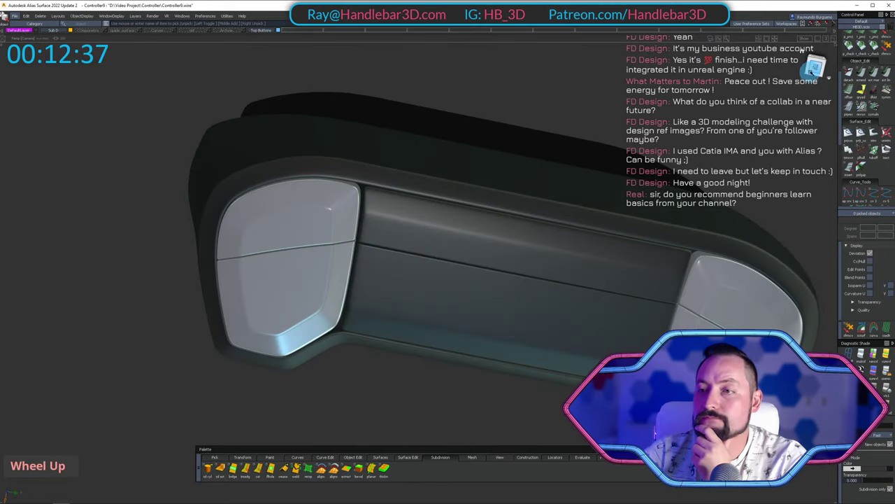
left_click_drag(802, 49, 748, 64, "alt+shift")
scroll(512, 282, "down", 3)
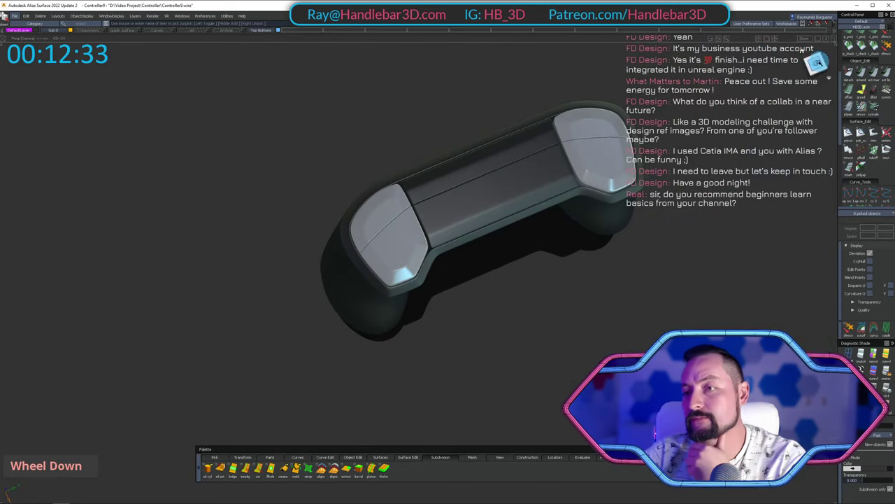
left_click_drag(819, 63, 531, 29)
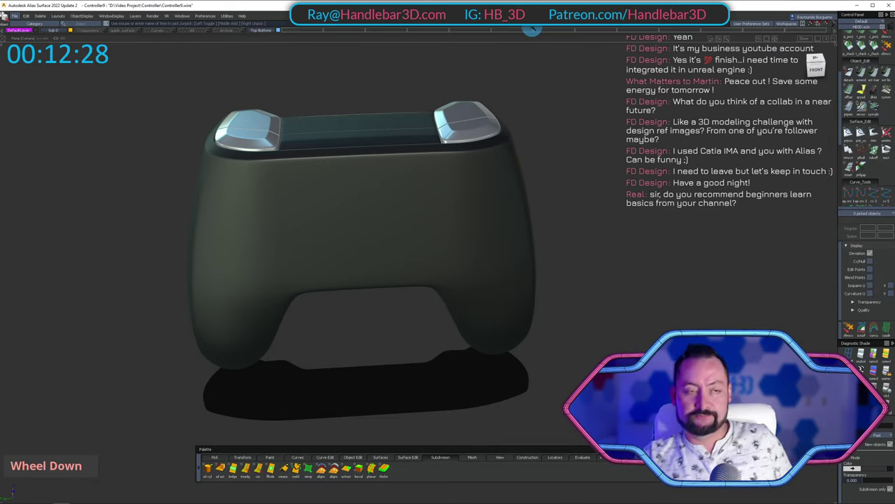
Inspect the top buttons, the central top panel and the seams between them from above and at an angle.
left_click_drag(195, 135, 300, 144, "alt+shift")
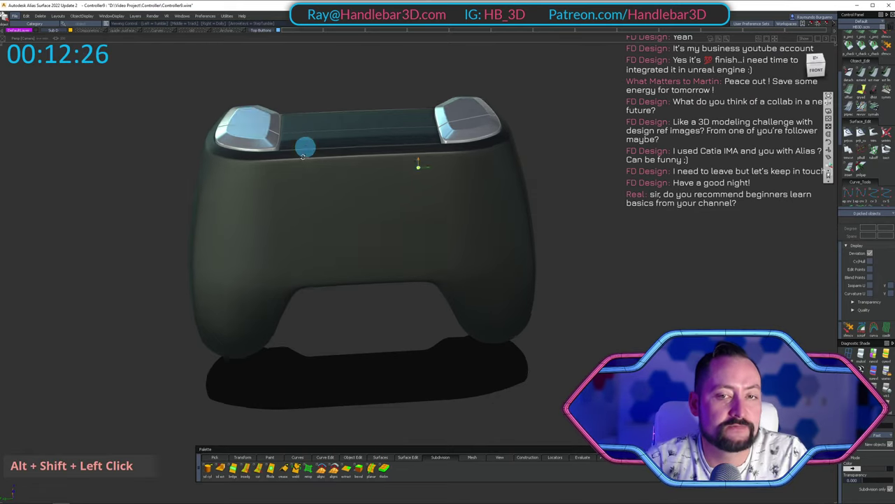
scroll(300, 230, "down", 2, "alt+shift")
left_click_drag(300, 230, 271, 352, "alt+shift")
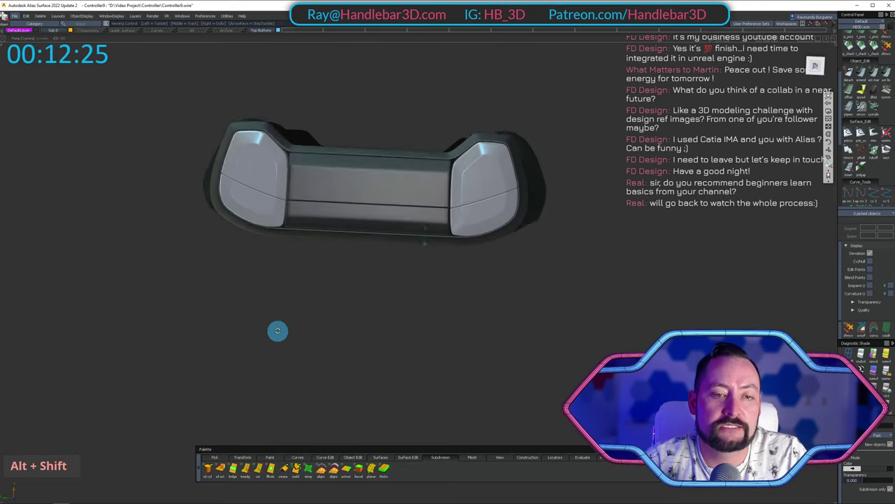
scroll(322, 211, "up", 3, "alt+shift")
left_click_drag(322, 211, 514, 218, "alt+shift")
right_click_drag(514, 218, 438, 226, "alt+shift")
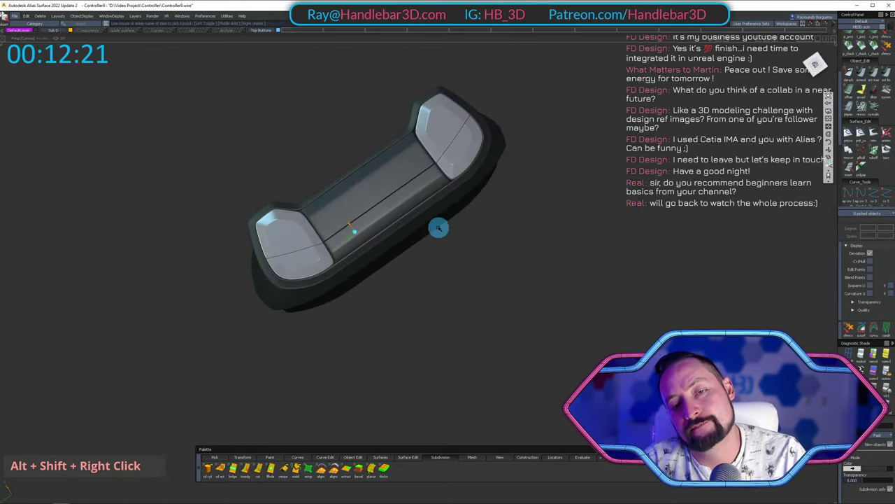
left_click_drag(438, 226, 314, 176, "alt+shift")
right_click_drag(314, 175, 403, 194, "alt+shift")
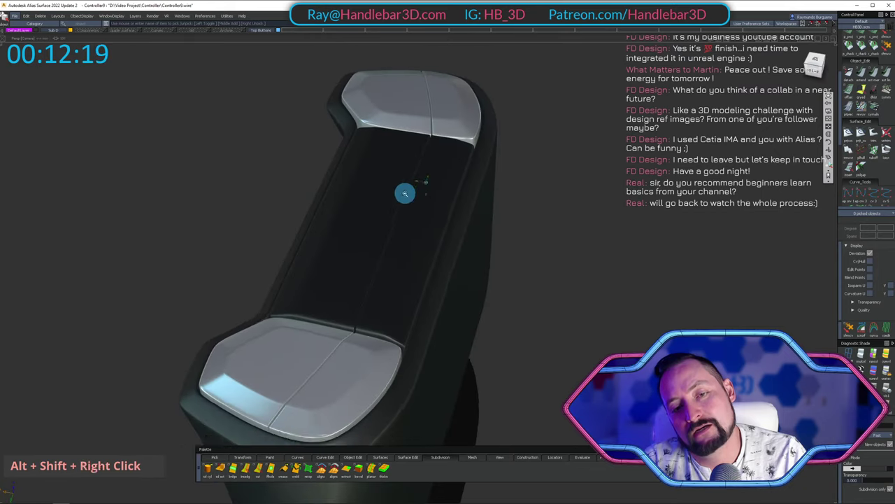
left_click_drag(404, 194, 190, 277, "alt+shift")
right_click_drag(190, 278, 186, 244, "alt+shift")
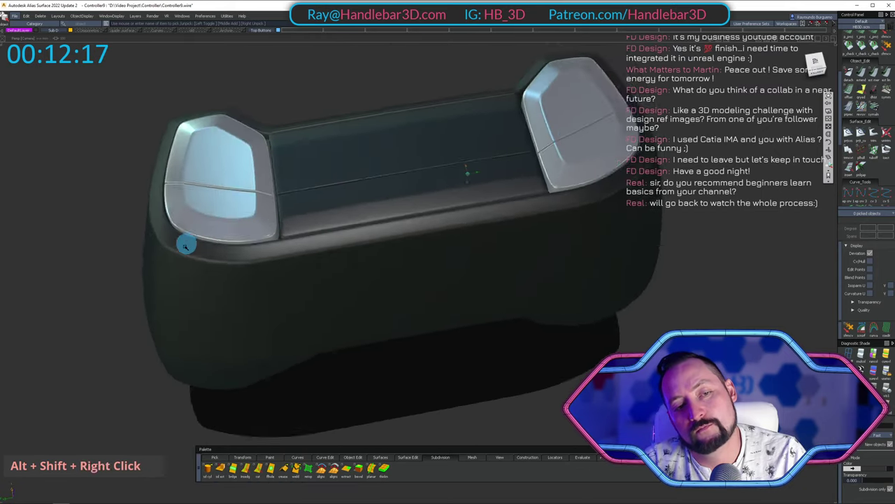
middle_click_drag(186, 244, 202, 313, "alt+shift")
right_click_drag(203, 313, 392, 203, "alt+shift")
left_click_drag(391, 203, 252, 215, "alt+shift")
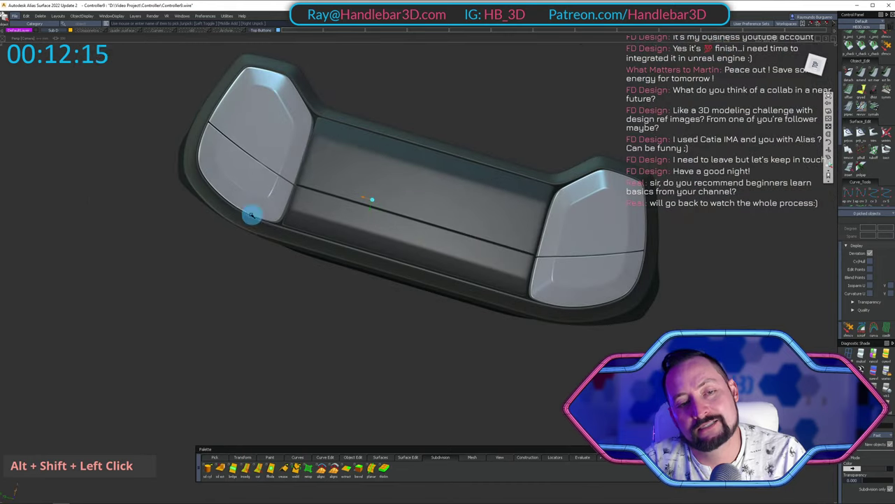
left_click_drag(318, 166, 379, 136, "alt+shift")
right_click_drag(380, 135, 379, 135, "alt+shift")
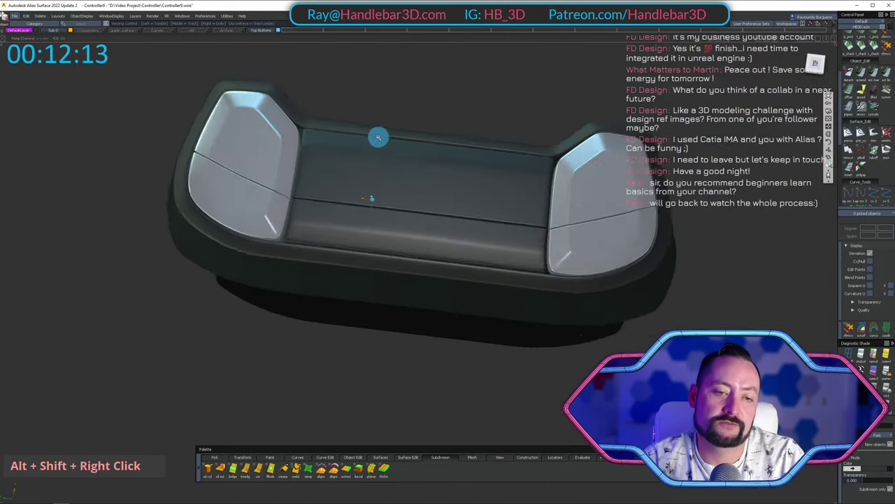
middle_click_drag(380, 136, 391, 204, "alt+shift")
left_click_drag(391, 204, 352, 202, "alt+shift")
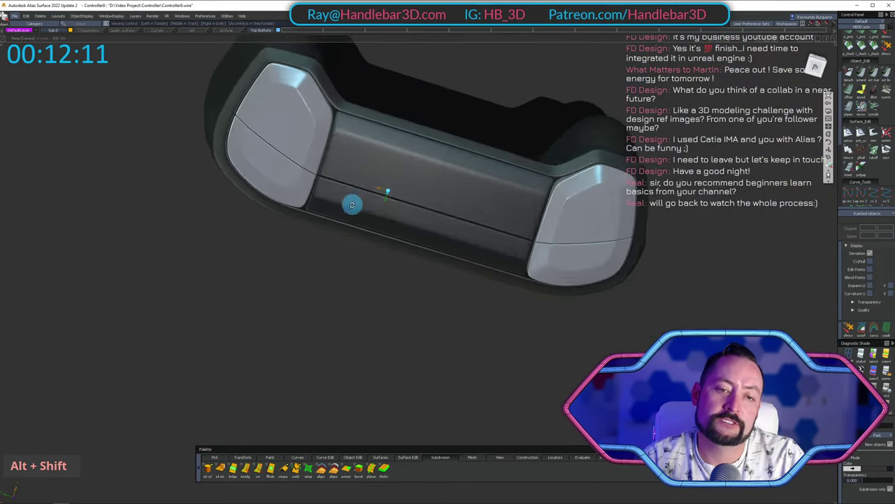
Inspect one end button up close, including its edge highlights and its seam with the central top panel.
left_click_drag(313, 134, 454, 164, "alt+shift")
middle_click_drag(454, 163, 446, 160, "alt+shift")
left_click_drag(445, 160, 588, 324, "alt+shift")
middle_click_drag(588, 323, 479, 201, "alt+shift")
scroll(479, 200, "up", 3, "alt+shift")
left_click_drag(480, 201, 573, 226, "alt+shift")
middle_click_drag(573, 225, 406, 208, "alt+shift")
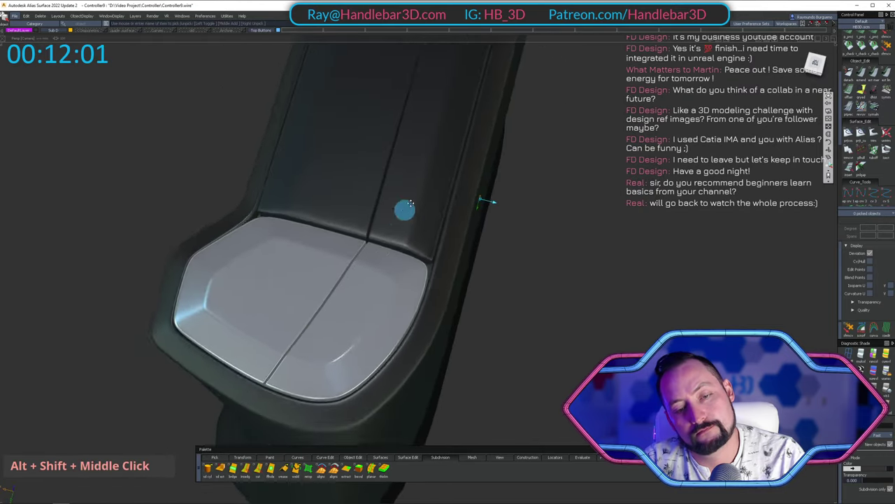
left_click_drag(406, 208, 567, 257, "alt+shift")
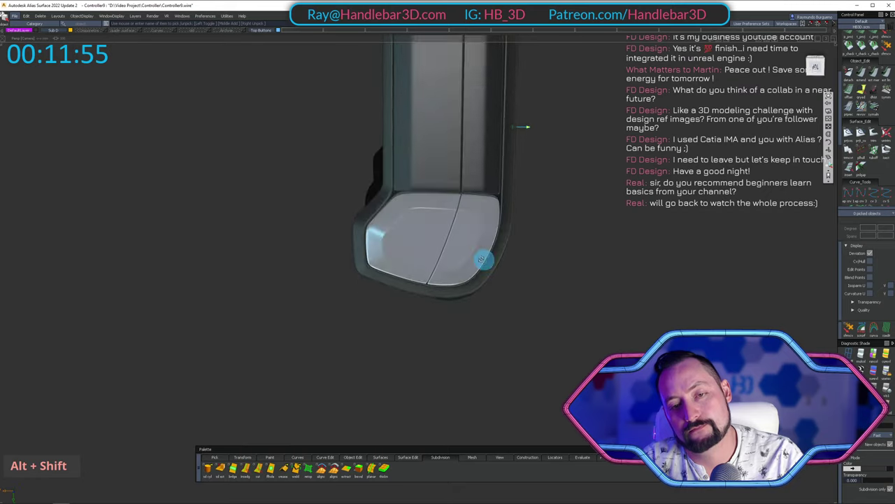
left_click_drag(433, 202, 422, 96, "alt+shift")
right_click_drag(422, 96, 468, 124, "alt+shift")
left_click_drag(468, 123, 251, 152, "alt+shift")
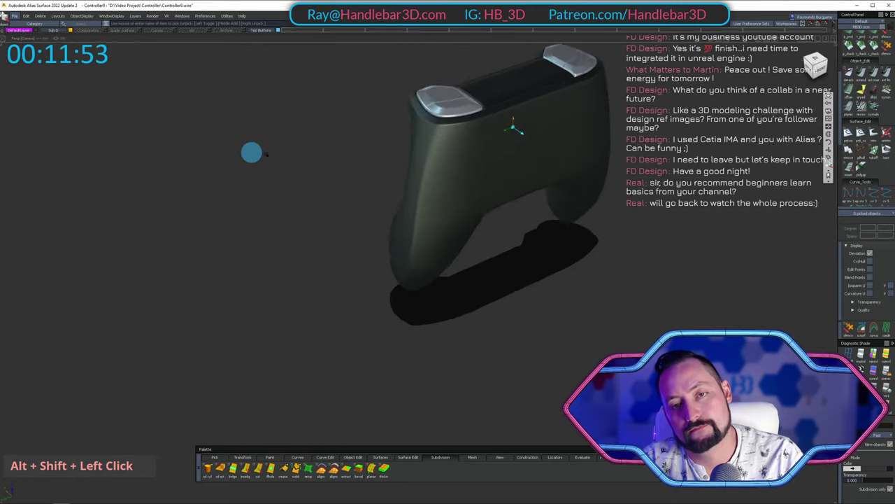
Examine the overall controller shape and the proportions of its top buttons from above, the sides and the front.
middle_click_drag(252, 152, 472, 145, "alt+shift")
right_click_drag(472, 145, 544, 140, "alt+shift")
left_click_drag(543, 140, 335, 235, "alt+shift")
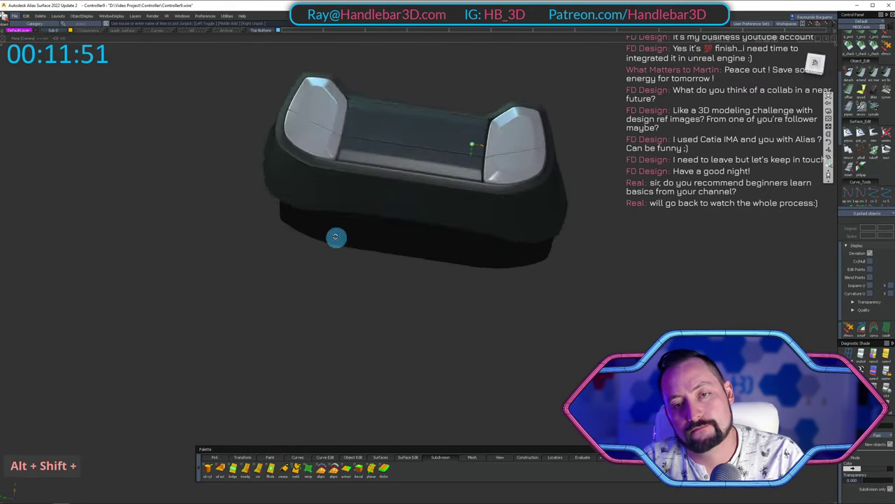
middle_click_drag(336, 236, 312, 171, "alt+shift")
left_click_drag(312, 172, 301, 74, "alt+shift")
middle_click_drag(300, 74, 398, 194, "alt+shift")
left_click_drag(398, 194, 118, 203, "alt+shift")
left_click_drag(182, 208, 510, 179, "alt+shift")
middle_click_drag(510, 180, 412, 161, "alt+shift")
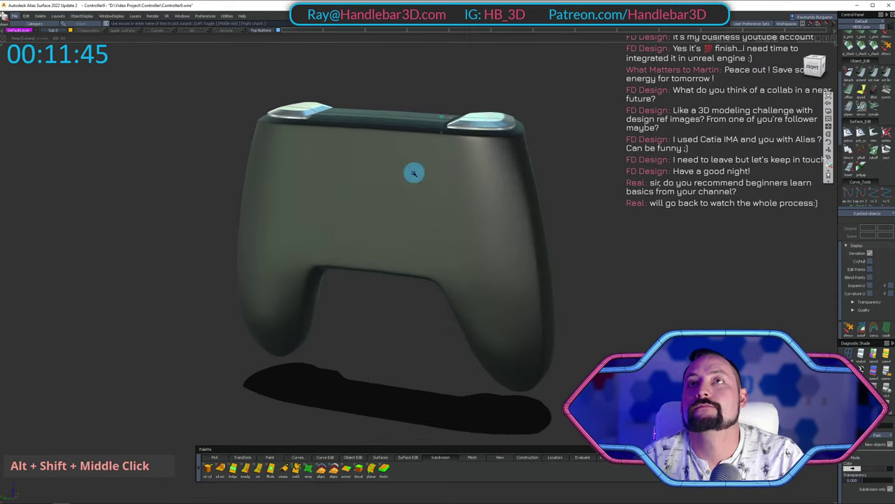
Examine the shaded controller body, grips and top buttons from the front, one end and the back.
left_click_drag(412, 161, 482, 189, "alt+shift")
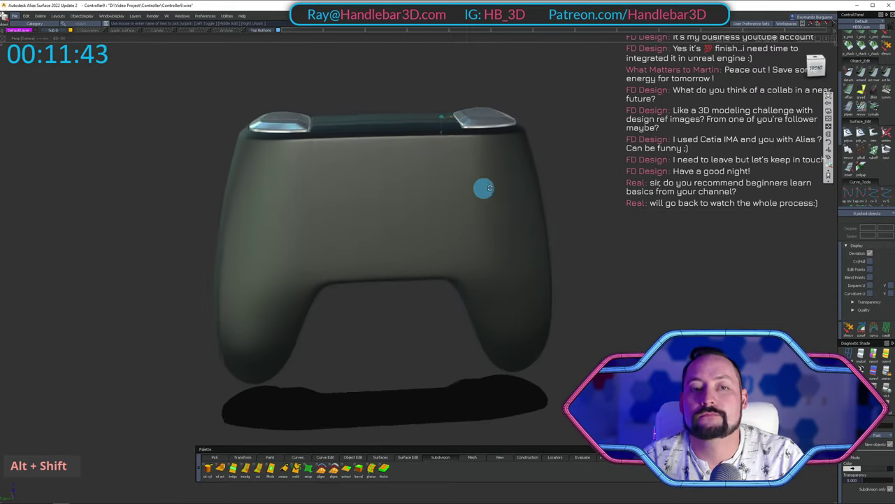
middle_click_drag(482, 190, 313, 206, "alt+shift")
left_click_drag(314, 205, 276, 236, "alt+shift")
middle_click_drag(276, 235, 295, 237, "alt+shift")
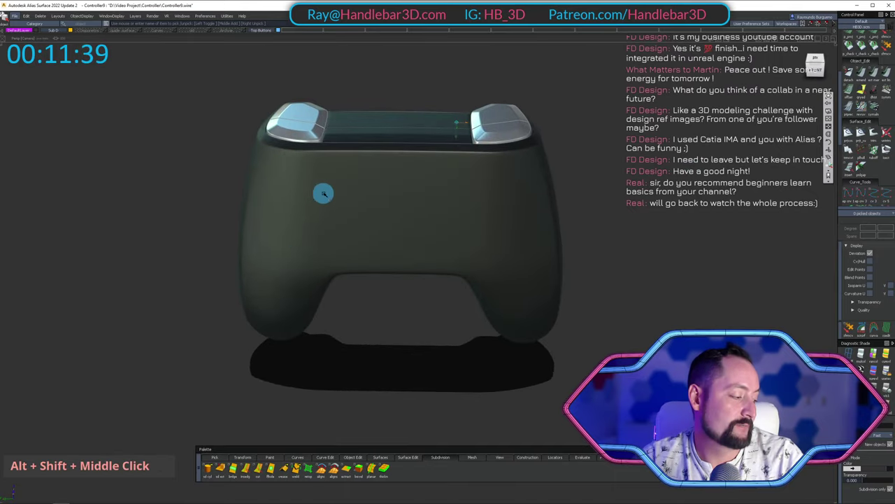
left_click_drag(323, 194, 412, 185, "alt+shift")
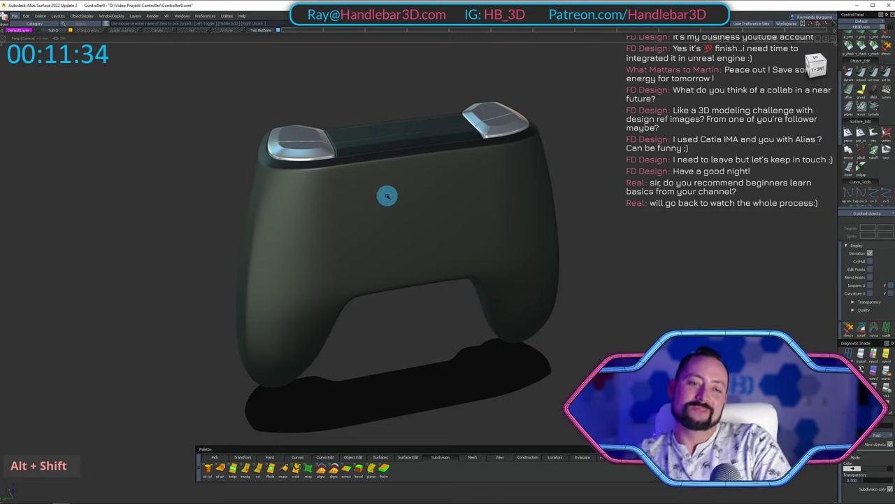
left_click_drag(377, 197, 356, 205, "alt+shift")
right_click_drag(356, 205, 540, 202, "alt+shift")
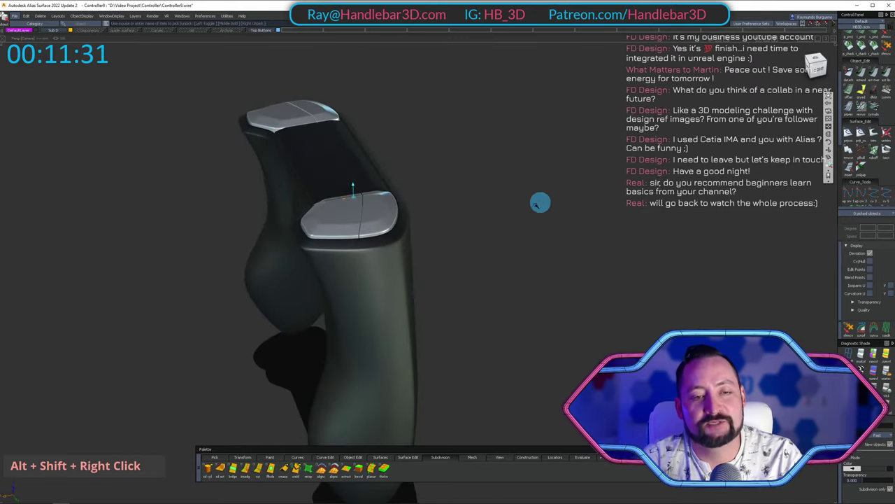
left_click_drag(540, 202, 538, 231, "alt+shift")
middle_click_drag(538, 232, 434, 156, "alt+shift")
left_click_drag(435, 156, 410, 130, "alt+shift")
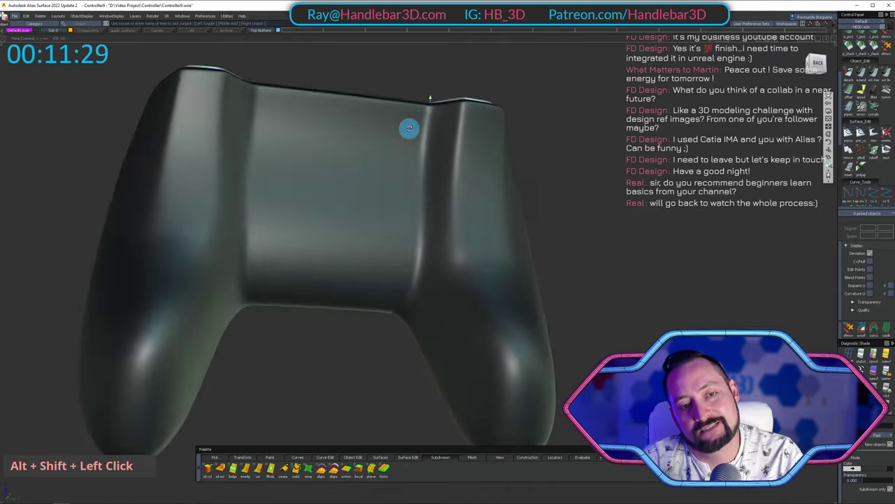
right_click_drag(410, 130, 397, 149, "alt+shift")
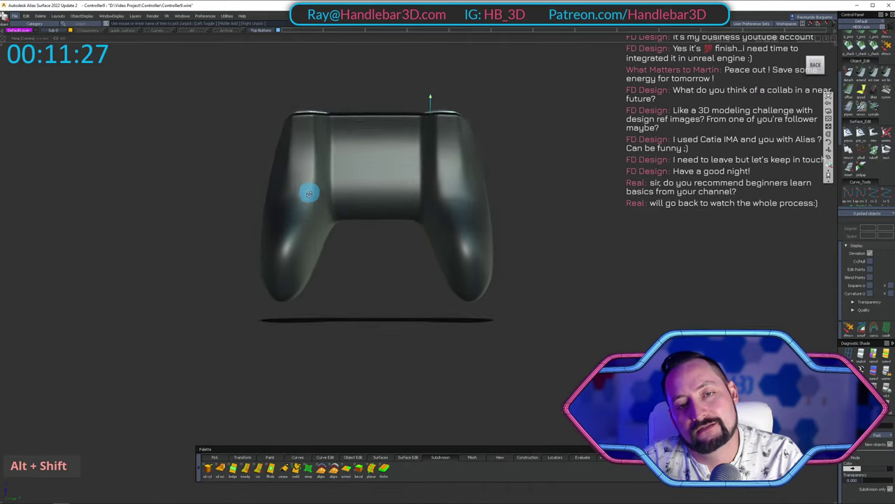
left_click_drag(413, 152, 378, 200, "alt+shift")
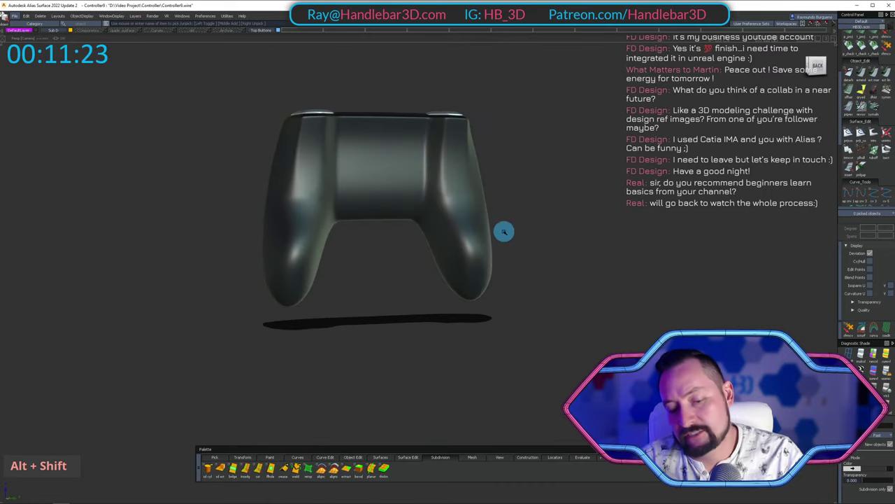
Switch the controller body to its unsmoothed control cage and inspect its facets from the front and back.
left_click_drag(359, 153, 744, 160, "alt+shift")
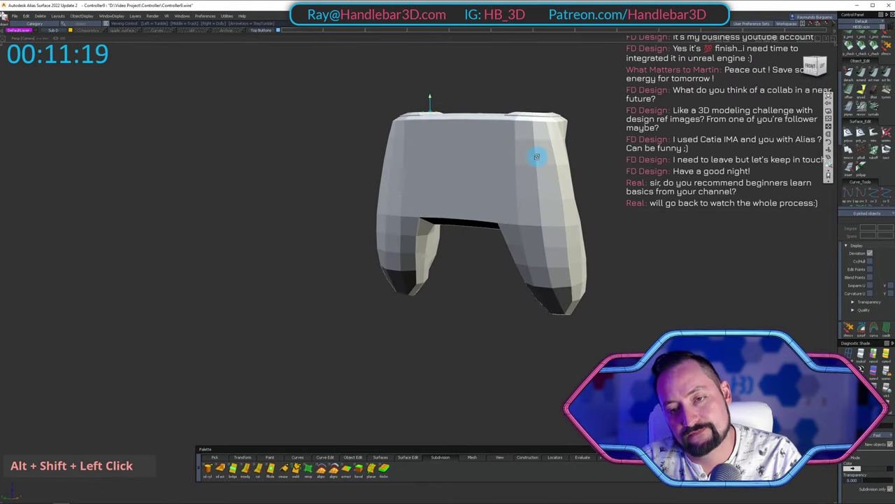
right_click_drag(536, 156, 630, 166, "alt+shift")
left_click_drag(629, 167, 647, 172, "alt+shift")
middle_click_drag(647, 172, 612, 158, "alt+shift")
left_click_drag(612, 158, 373, 164, "alt+shift")
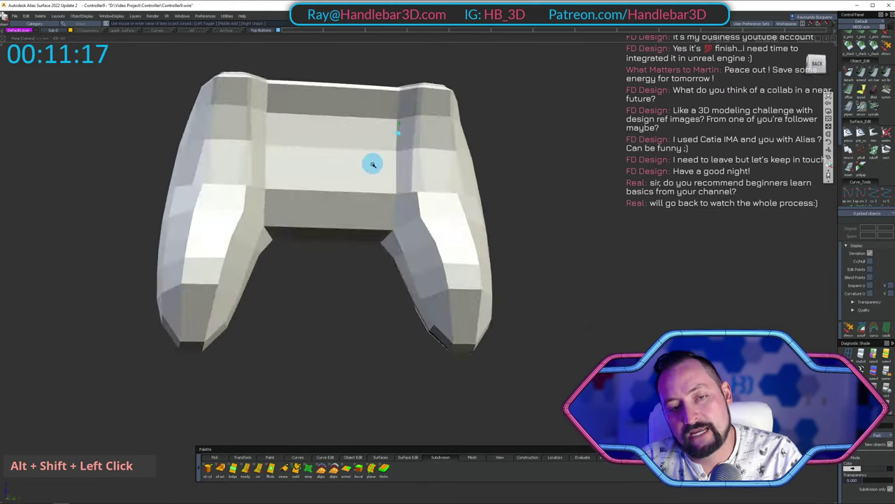
right_click_drag(372, 165, 333, 135, "alt+shift")
left_click_drag(332, 135, 407, 134, "alt+shift")
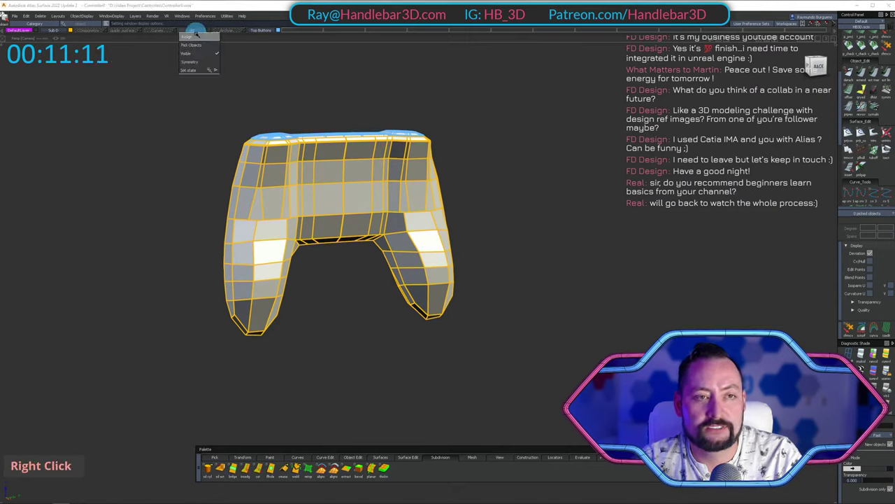
Return the body to smoothed display with its wireframe shown and check the contents of an older surface layer.
right_click_drag(192, 48, 180, 90, "ctrl+shift")
left_click_drag(180, 91, 287, 140, "alt+shift")
right_click_drag(287, 140, 265, 105, "ctrl+shift")
key("h")
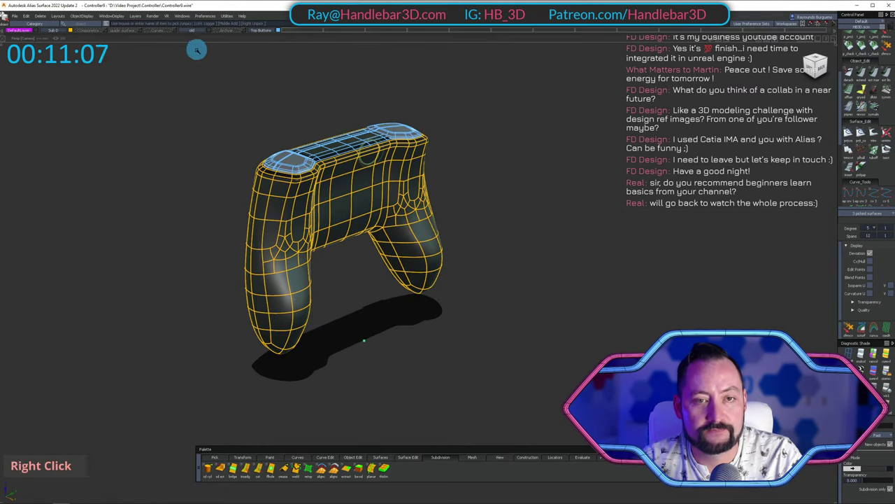
left_click_drag(180, 106, 202, 30, "alt+shift")
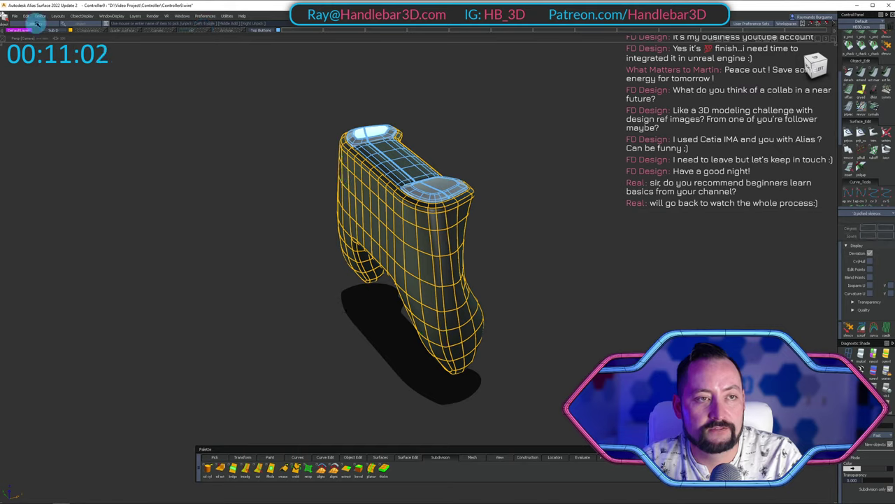
Hide the Sub D layer and show the Archive layer with the earlier half of the controller body.
left_click(70, 31)
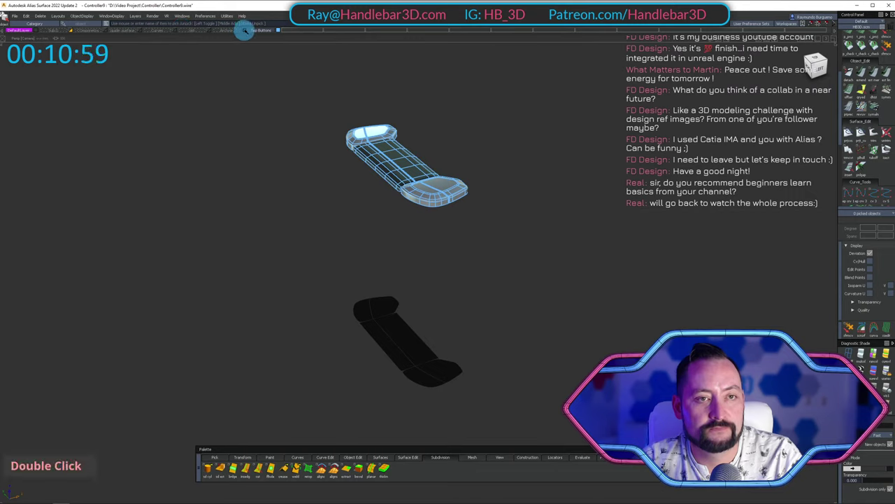
left_click(245, 31)
left_click_drag(270, 195, 497, 146, "alt+shift")
Delete the two circles on the front of the archived half body.
left_click(432, 173)
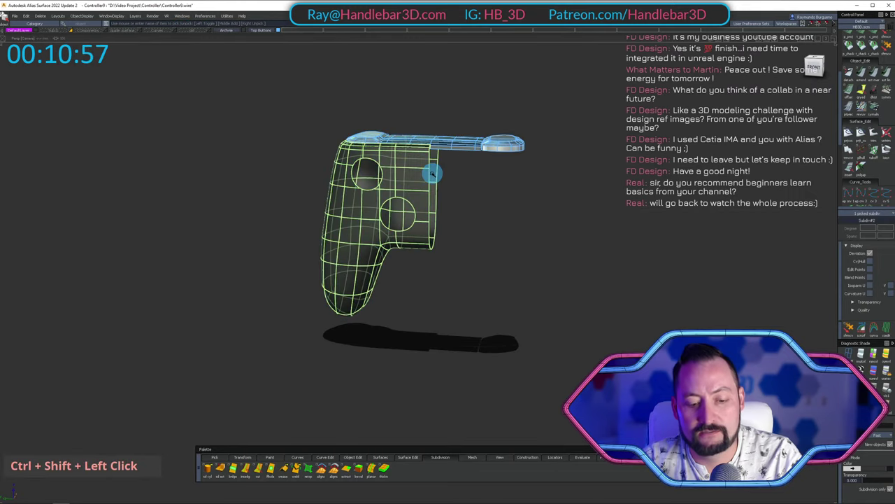
double_click(406, 202, "ctrl+shift")
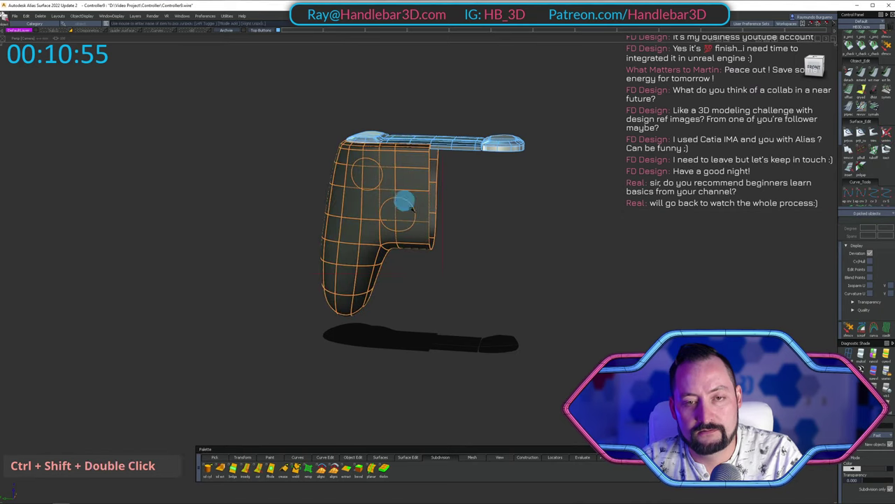
key("Delete")
key("Return")
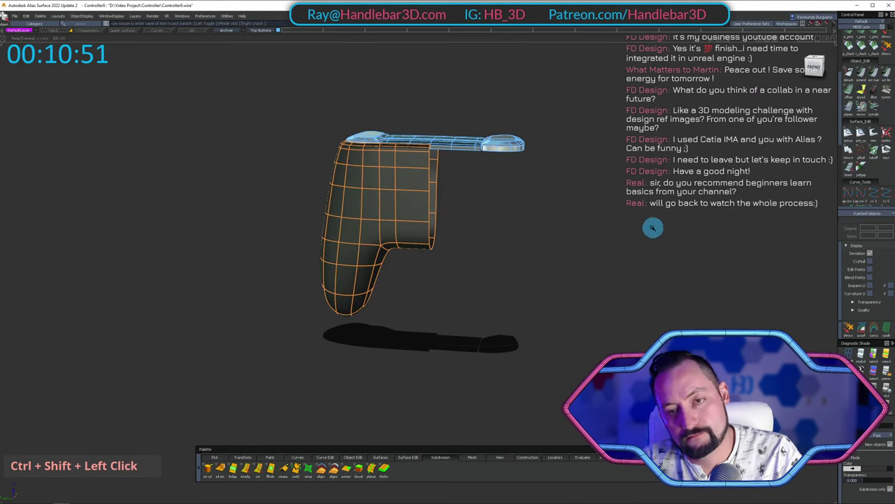
Select the archived half body and remove its construction history.
left_click_drag(466, 187, 460, 214, "alt+shift")
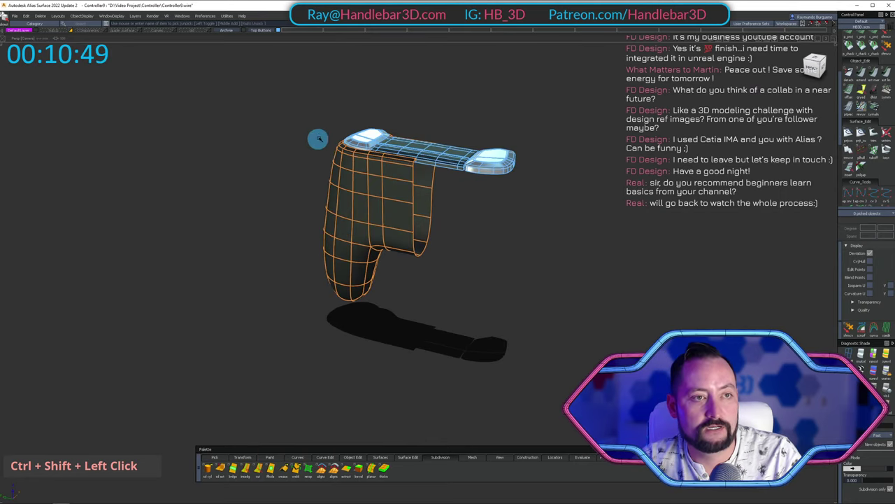
left_click_drag(494, 147, 500, 129, "alt+shift")
left_click(408, 178, "ctrl+shift")
right_click_drag(407, 177, 440, 180, "alt+shift")
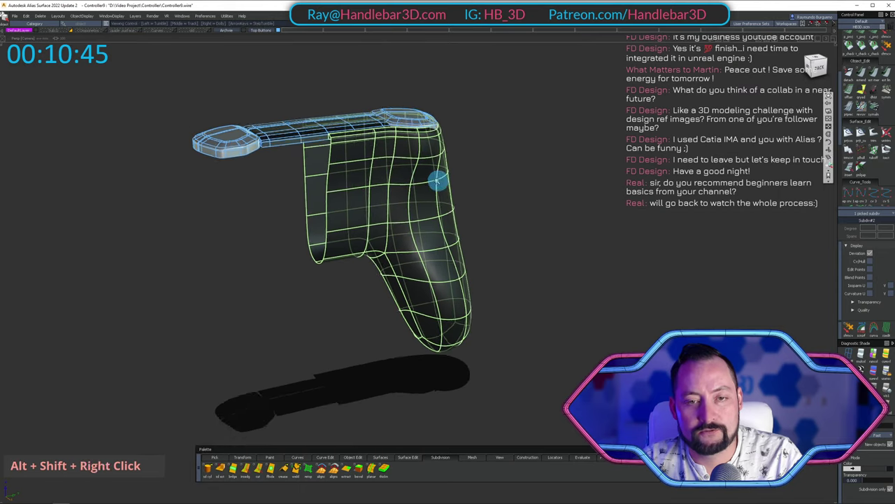
left_click_drag(440, 180, 439, 223, "alt+shift")
key("w")
key("space")
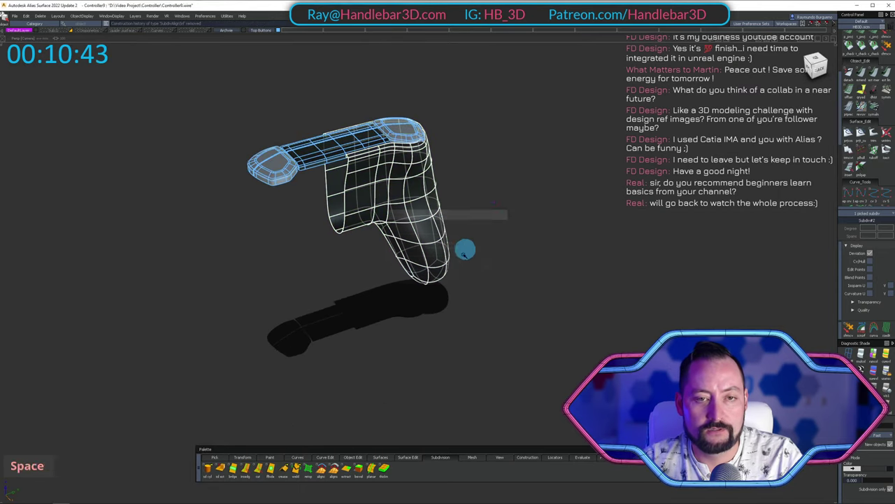
Paste a copy of the archived body and move it straight above the current controller for comparison.
double_click(443, 149, "ctrl+shift")
double_click(383, 186, "ctrl+shift")
right_click_drag(383, 186, 340, 223, "alt+shift")
left_click_drag(340, 224, 452, 173, "alt+shift")
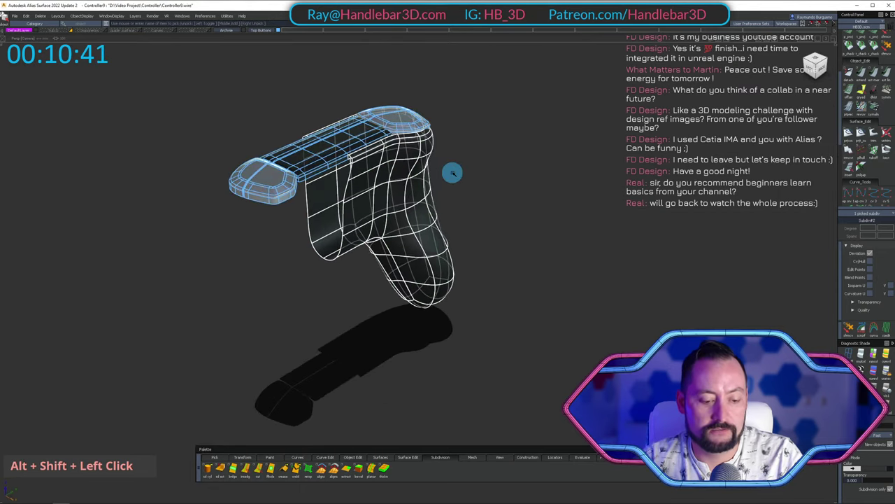
key("ctrl+v")
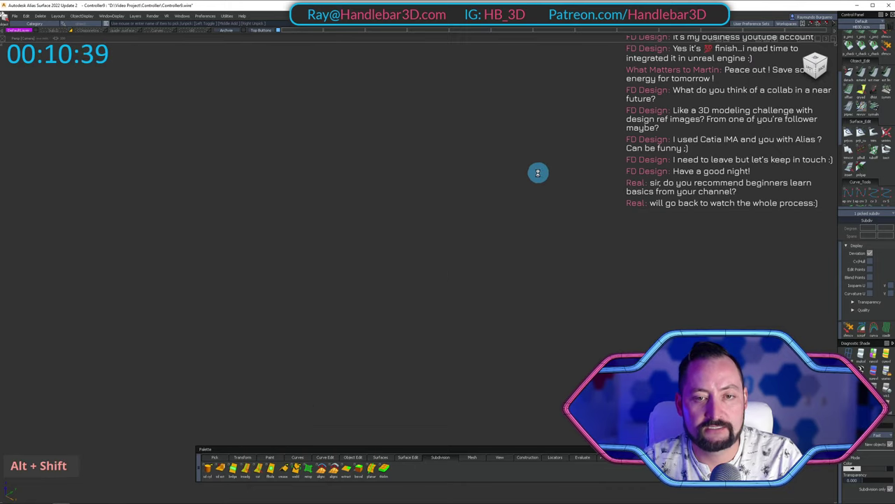
right_click_drag(538, 173, 490, 189, "alt+shift")
left_click_drag(490, 189, 483, 163, "alt+shift")
middle_click_drag(483, 164, 484, 145, "ctrl+shift")
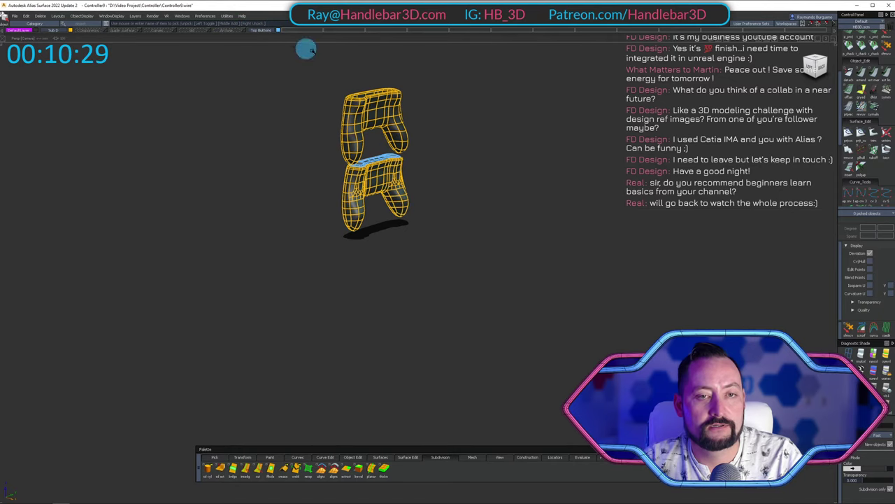
Display both bodies as unsmoothed control cages and compare their face layout from the back.
right_click_drag(306, 49, 395, 130, "alt+shift")
middle_click_drag(396, 130, 300, 160, "alt+shift")
left_click_drag(300, 160, 373, 110, "alt+shift")
middle_click_drag(374, 110, 372, 138, "alt+shift")
left_click(884, 404)
middle_click_drag(308, 141, 315, 138, "alt+shift")
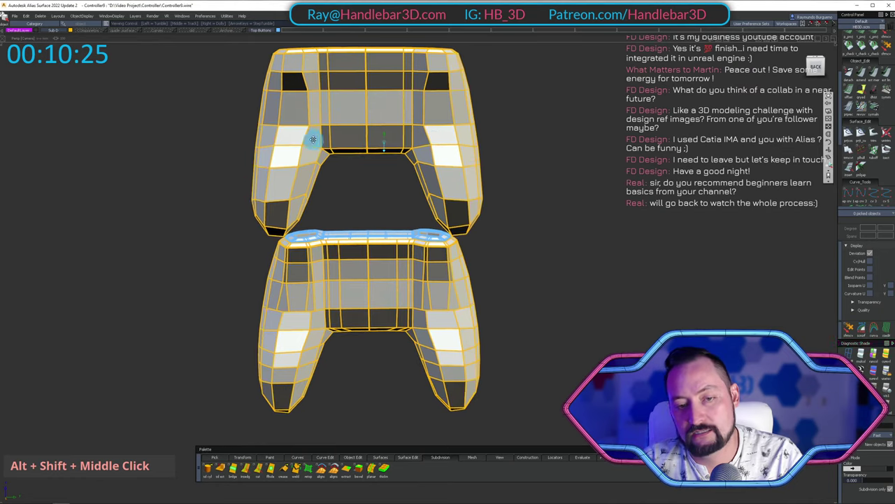
mouse_move(314, 138)
left_mouse_down("alt+shift")
mouse_move(286, 132)
mouse_move(311, 136)
left_mouse_up("alt+shift")
middle_click_drag(311, 136, 322, 93, "alt+shift")
left_click_drag(322, 93, 354, 129, "alt+shift")
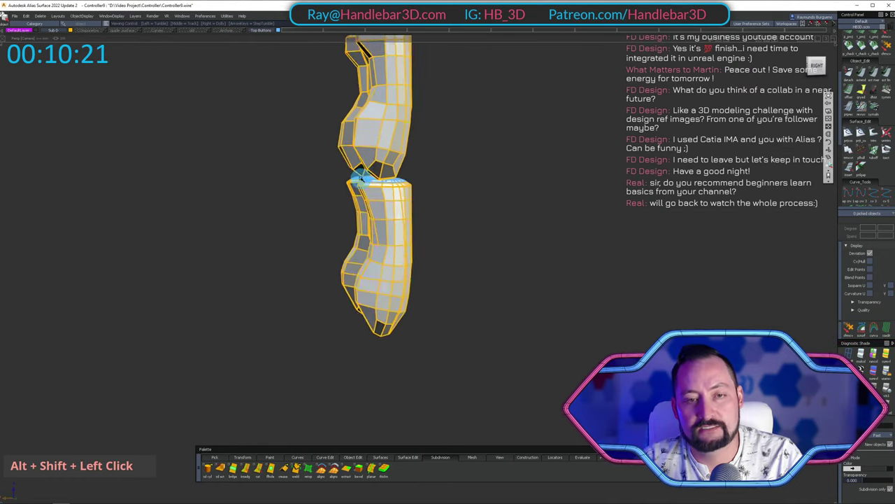
Compare the grips and centre sections of the two control cages from the side and back.
right_click_drag(361, 176, 542, 173, "alt+shift")
left_click_drag(542, 173, 394, 170, "alt+shift")
middle_click_drag(394, 170, 369, 156, "alt+shift")
left_click_drag(369, 156, 413, 158, "alt+shift")
right_click_drag(413, 158, 407, 167, "alt+shift")
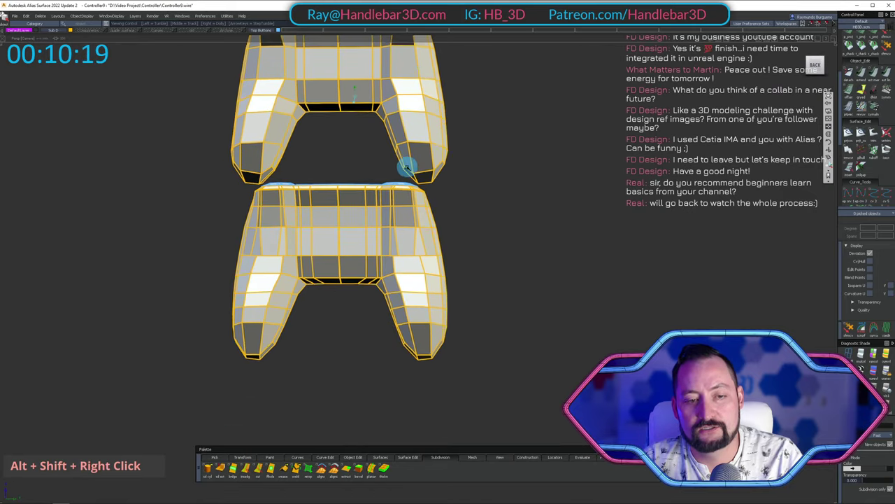
middle_click_drag(406, 166, 396, 121, "alt+shift")
middle_click_drag(415, 230, 366, 161, "alt+shift")
left_click_drag(366, 161, 520, 134, "alt+shift")
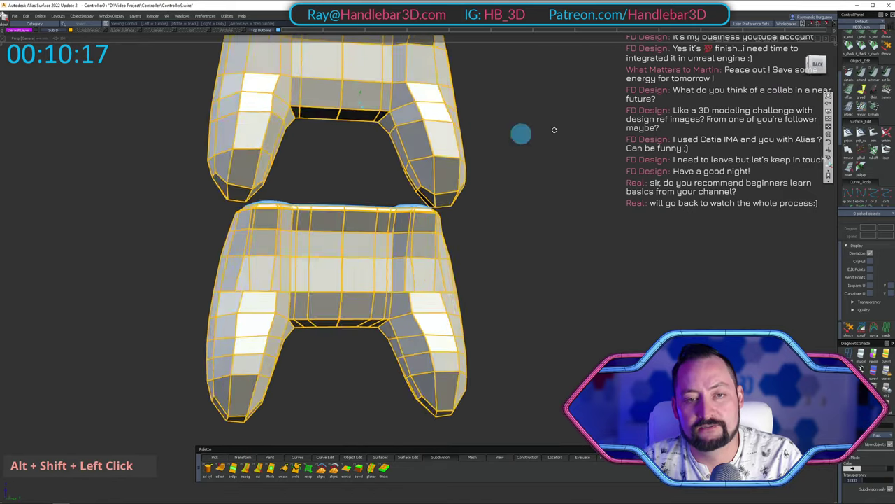
right_click_drag(519, 133, 416, 220, "alt+shift")
middle_click_drag(406, 261, 403, 178, "alt+shift")
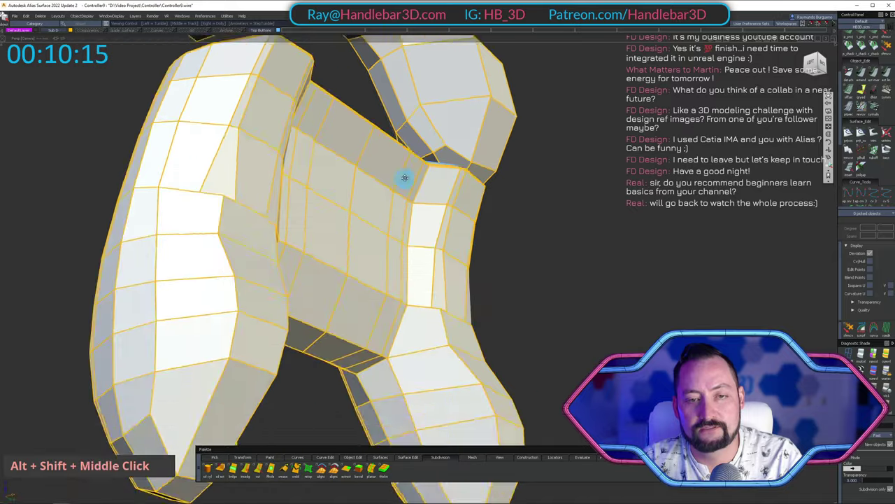
Inspect the current body's control cage around the back recess, underside, grips and top opening.
left_click_drag(404, 178, 406, 254, "alt+shift")
right_click_drag(406, 254, 385, 212, "alt+shift")
left_click_drag(426, 265, 613, 203, "alt+shift")
left_click_drag(534, 264, 546, 195, "alt+shift")
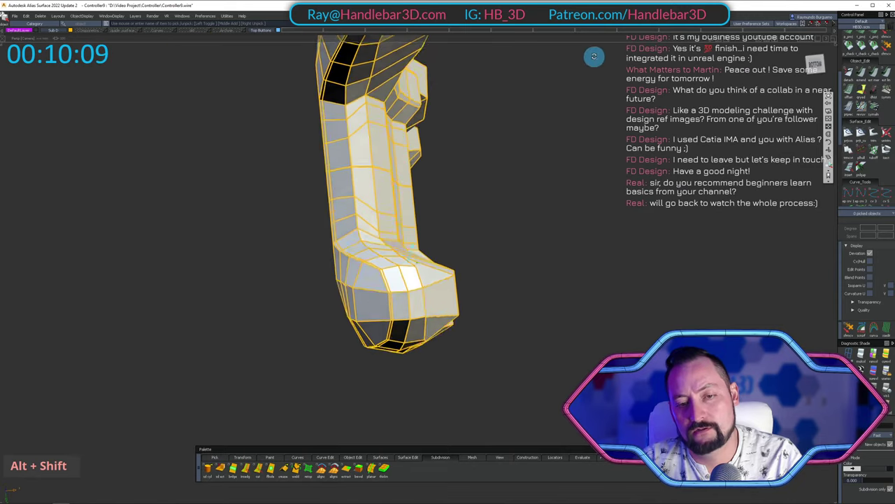
left_click_drag(478, 190, 186, 134, "alt+shift")
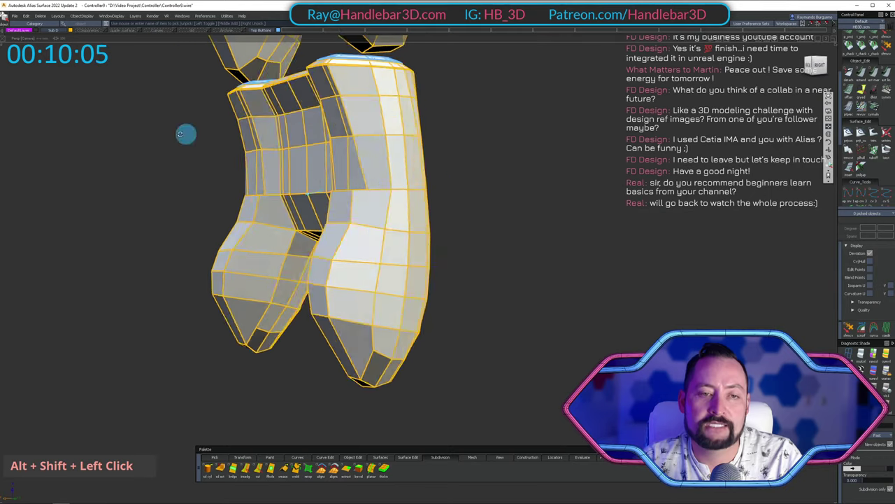
left_click_drag(373, 140, 358, 93, "alt+shift")
left_click_drag(469, 134, 90, 145, "alt+shift")
middle_click_drag(443, 144, 408, 142, "alt+shift")
right_click_drag(407, 142, 378, 157, "alt+shift")
left_click_drag(377, 156, 581, 250, "alt+shift")
right_click_drag(581, 250, 391, 202, "alt+shift")
left_click_drag(294, 168, 250, 235, "alt+shift")
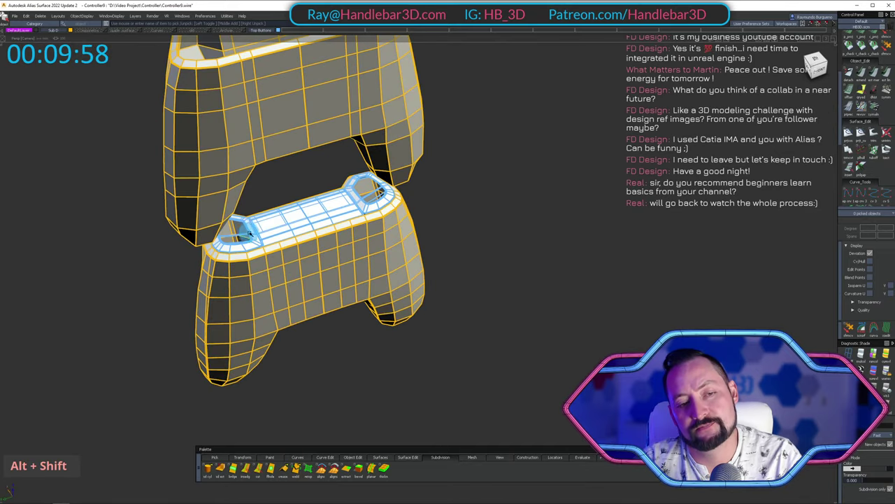
Return both bodies to smoothed display and delete the upper comparison body.
right_click_drag(316, 102, 345, 94, "alt+shift")
left_click_drag(345, 94, 502, 94, "alt+shift")
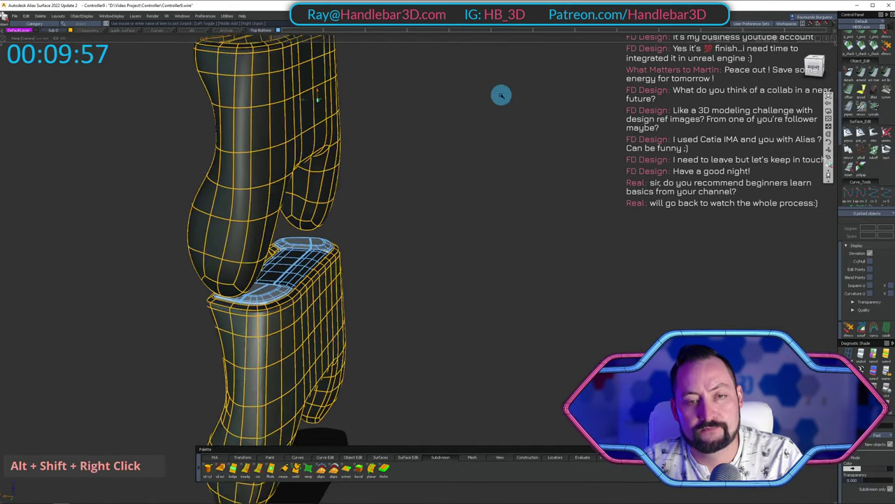
right_click_drag(502, 94, 467, 102, "alt+shift")
middle_click_drag(467, 102, 471, 102, "alt+shift")
left_click_drag(472, 102, 431, 102, "alt+shift")
left_click(281, 33, "ctrl+shift")
left_click_drag(385, 75, 196, 64, "alt+shift")
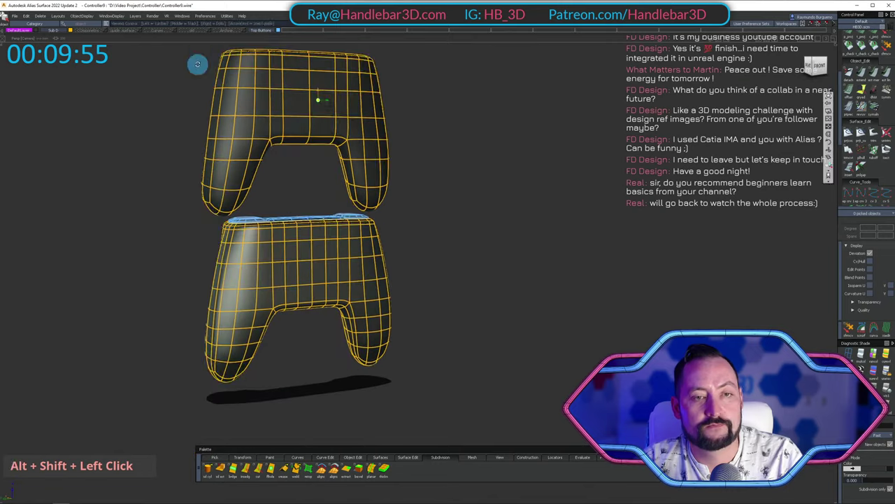
left_click(324, 112, "ctrl+shift")
key("Delete")
key("Return")
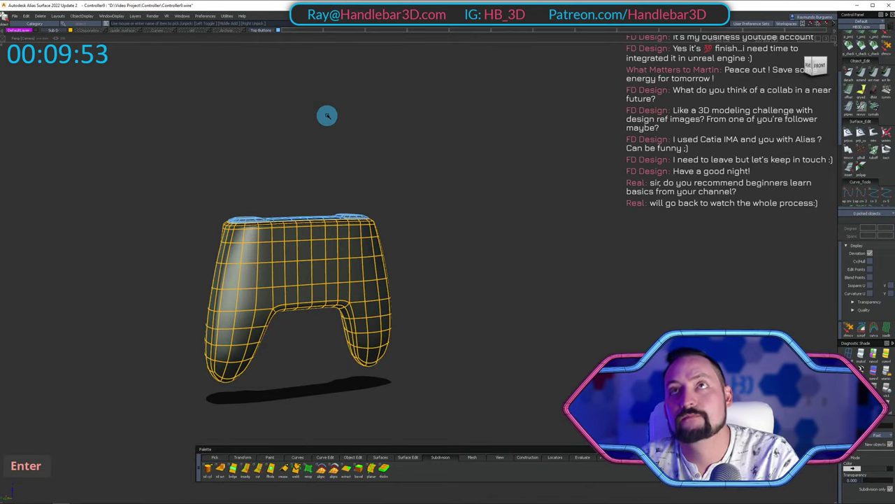
Hide the wireframe and examine the top buttons and one grip end in shaded display.
double_click(288, 97, "alt+shift")
left_click_drag(288, 97, 577, 140, "alt+shift")
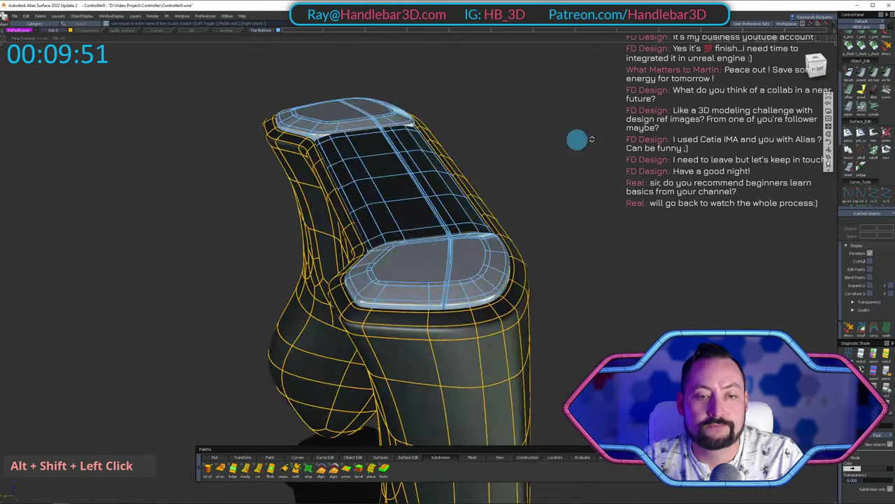
right_click_drag(578, 140, 511, 116, "alt+shift")
left_click_drag(510, 117, 494, 106, "alt+shift")
mouse_move(494, 106)
right_mouse_down("ctrl+shift")
mouse_move(569, 168)
mouse_move(473, 142)
mouse_move(510, 182)
right_mouse_up("ctrl+shift")
mouse_move(511, 182)
left_mouse_down("alt+shift")
mouse_move(520, 198)
mouse_move(625, 203)
mouse_move(447, 183)
left_mouse_up("alt+shift")
middle_click_drag(448, 183, 507, 180, "alt+shift")
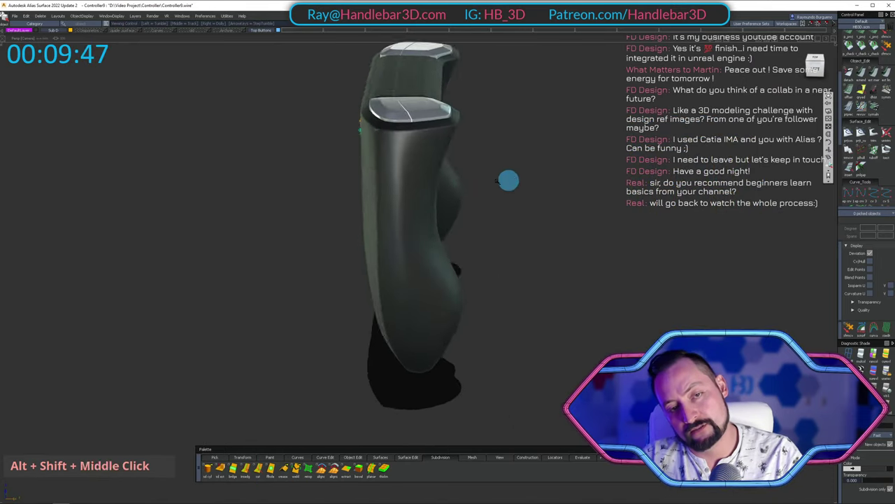
Examine the controller body all around and show its wireframe again in a front view.
left_click_drag(508, 180, 280, 182, "alt+shift")
middle_click_drag(280, 182, 387, 195, "alt+shift")
right_click_drag(387, 196, 385, 153, "ctrl+shift")
left_click_drag(353, 148, 465, 156, "alt+shift")
left_click_drag(389, 152, 546, 122, "alt+shift")
mouse_move(388, 231)
left_mouse_down("alt+shift")
mouse_move(350, 184)
mouse_move(282, 160)
left_mouse_up("alt+shift")
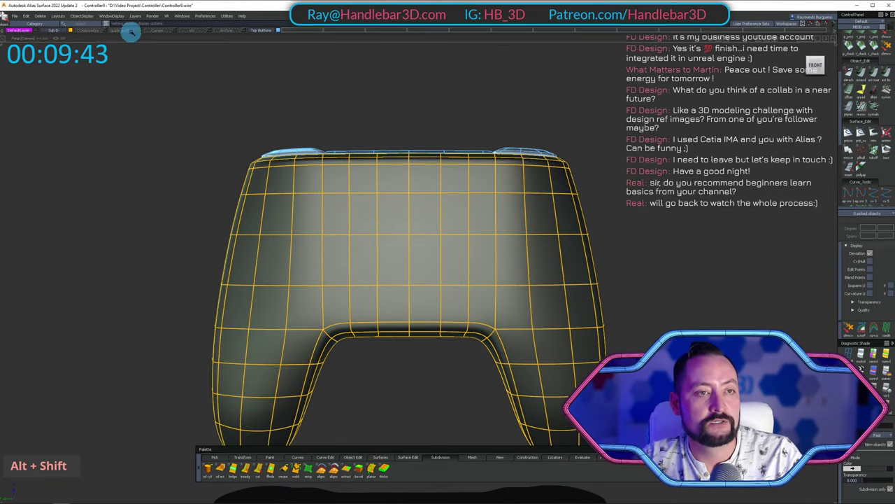
Examine the wireframe flow over the body, grips and top buttons from the front, side and back.
double_click(142, 31)
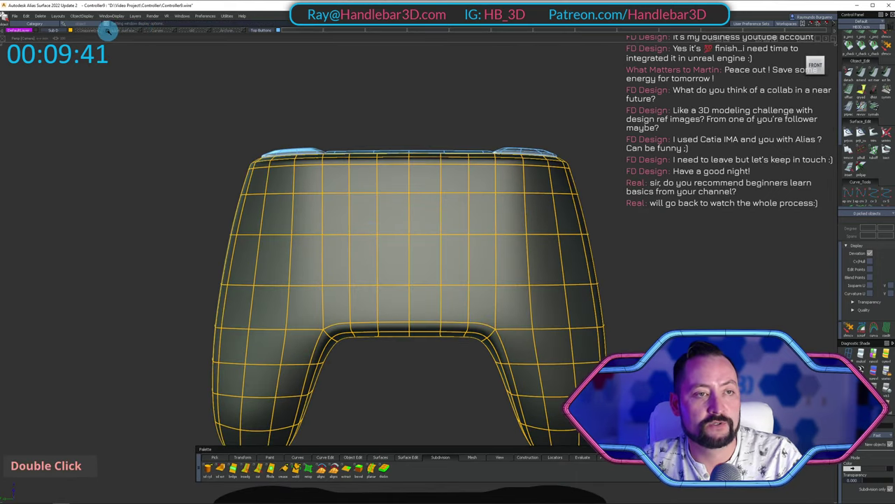
left_click_drag(266, 119, 360, 240, "alt+shift")
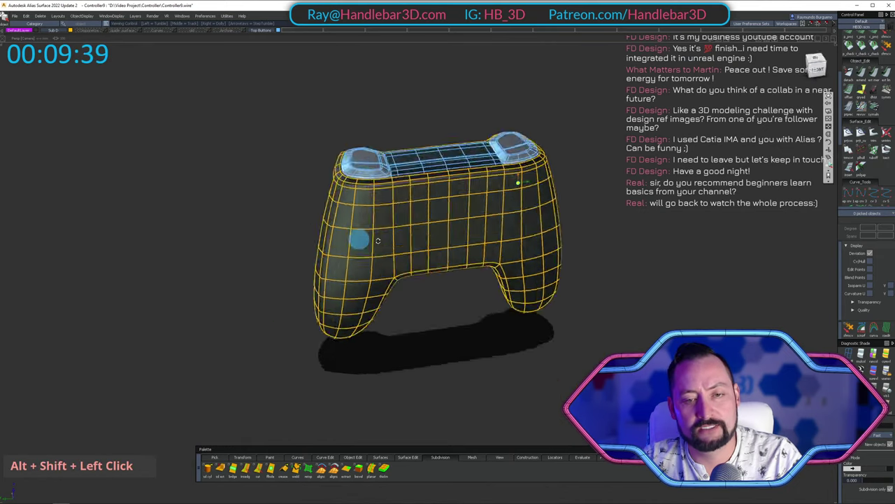
middle_click_drag(360, 240, 365, 192, "alt+shift")
left_click_drag(366, 191, 499, 238, "alt+shift")
right_click_drag(500, 238, 328, 143, "alt+shift")
left_click_drag(329, 144, 658, 116, "alt+shift")
right_click_drag(658, 115, 448, 105, "alt+shift")
left_click_drag(448, 105, 433, 140, "alt+shift")
middle_click_drag(434, 140, 429, 150, "alt+shift")
left_click_drag(428, 150, 380, 158, "alt+shift")
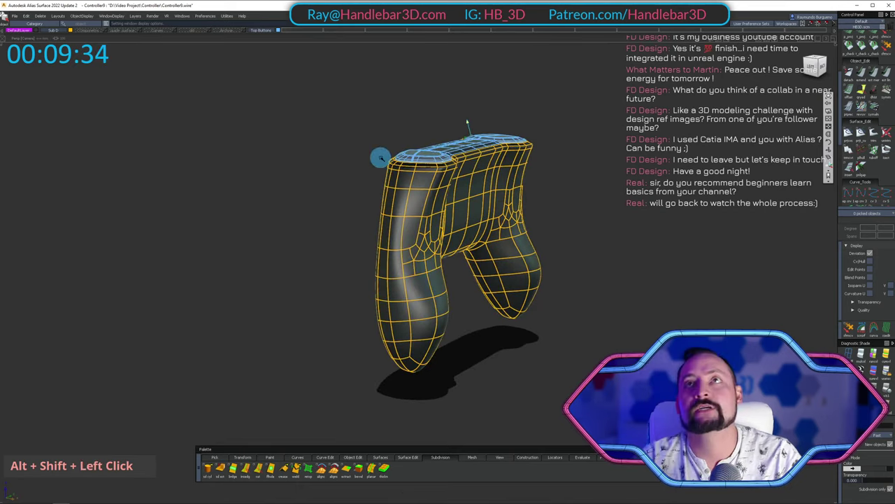